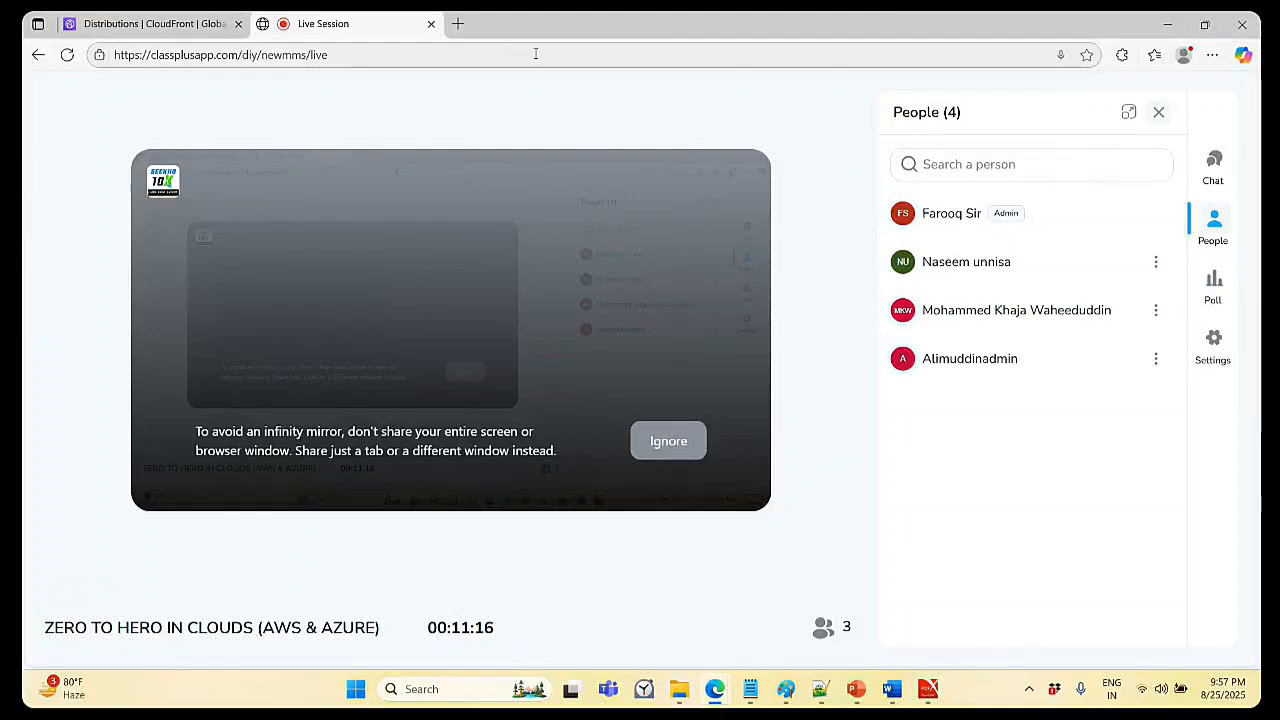
- Switch to the AWS console and open the S3 service
mouse_move(638, 126)
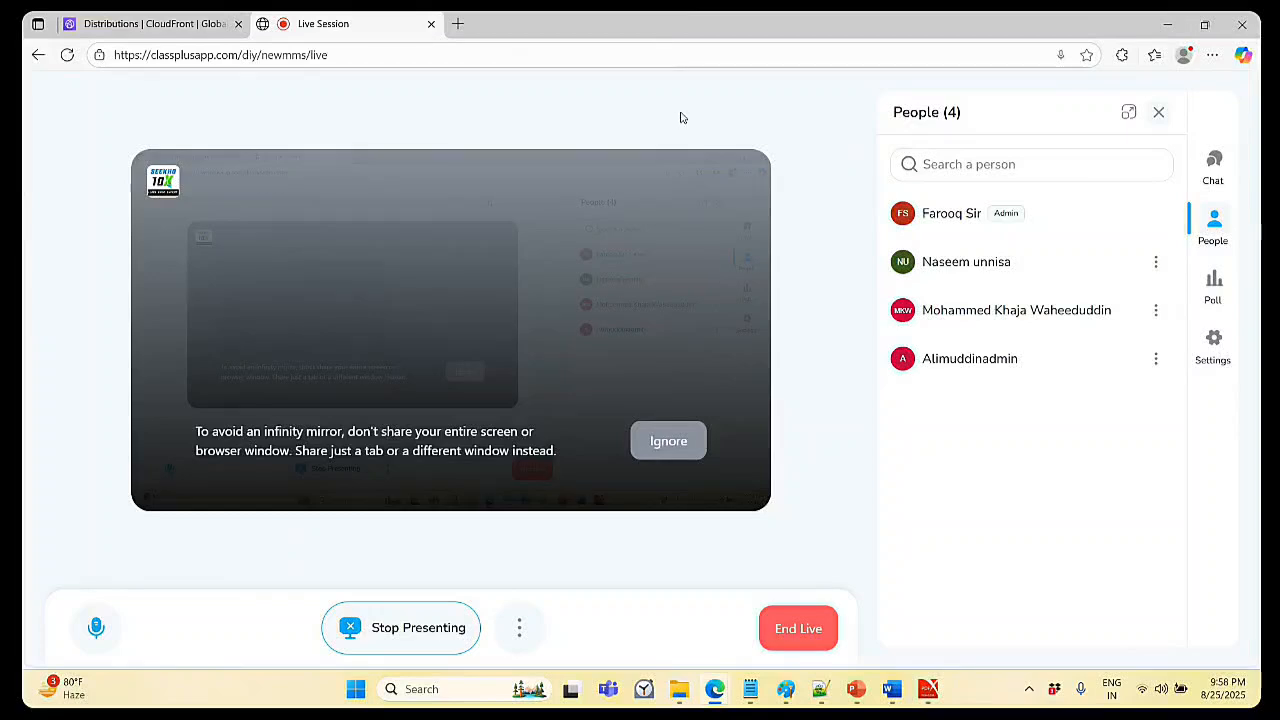
click(160, 22)
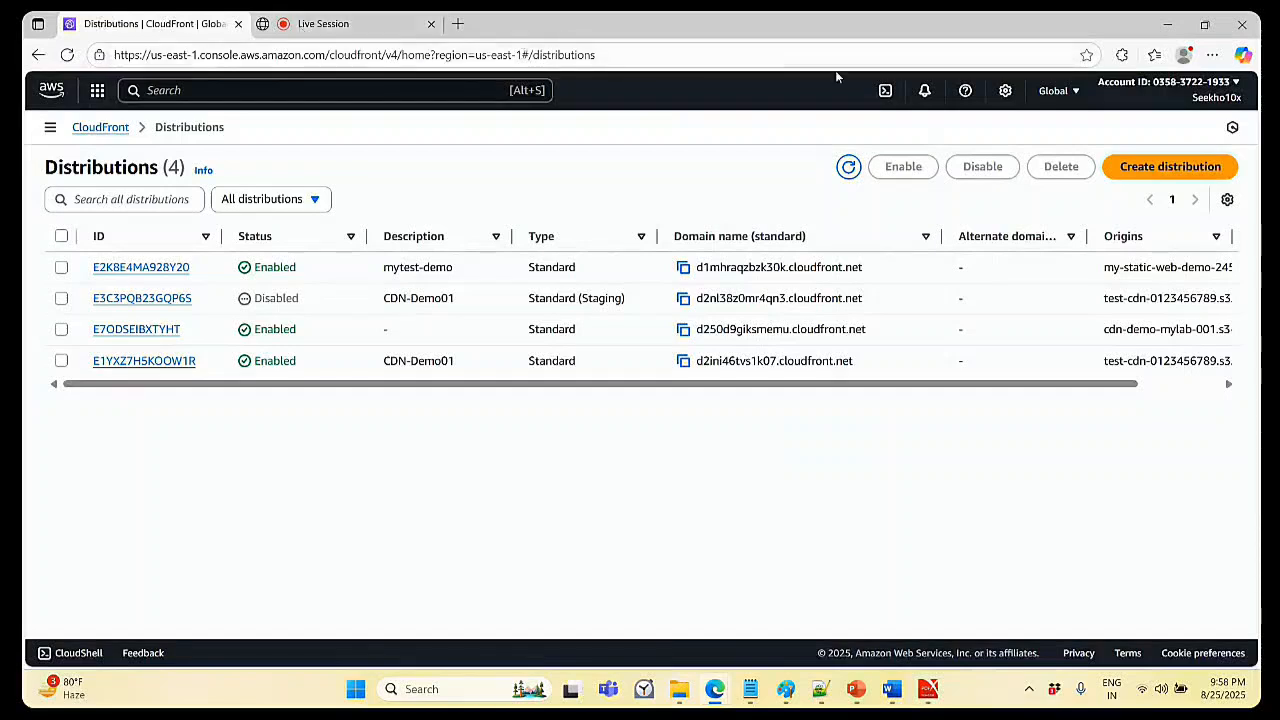
click(189, 92)
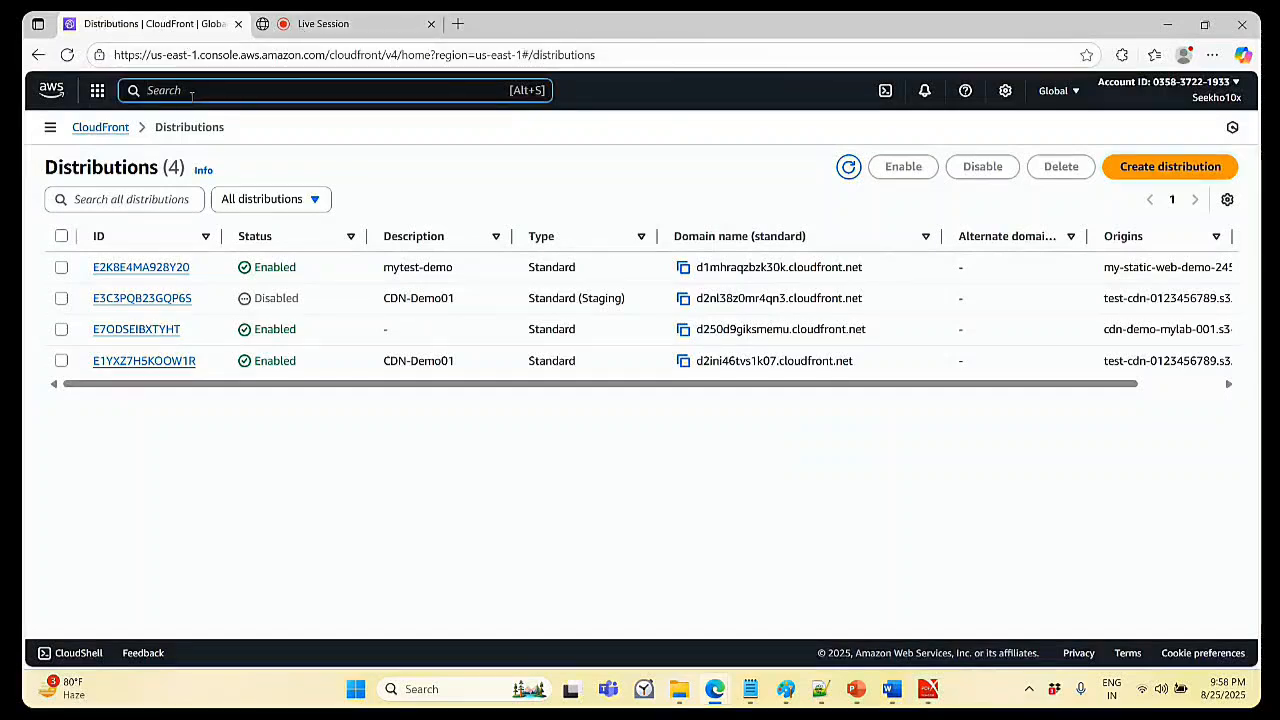
text(s3)
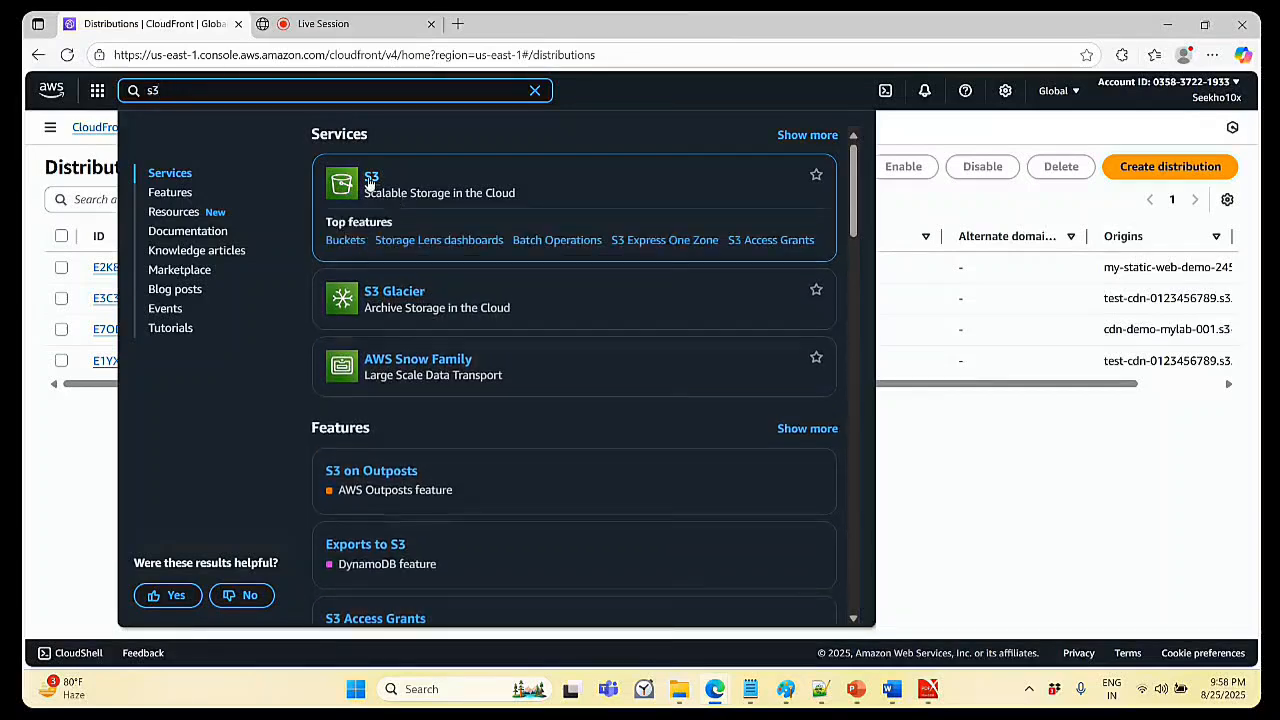
click(369, 180)
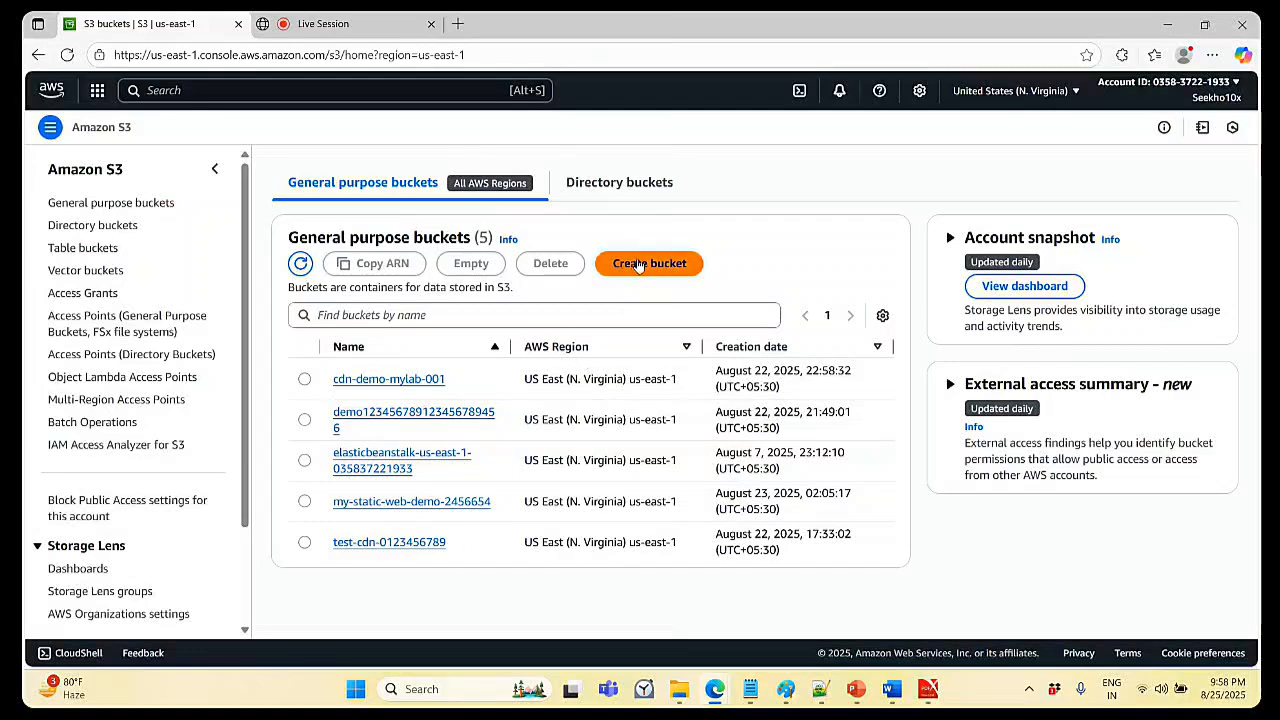
- Start creating a general purpose bucket and name it mystaticwebsite0101
click(638, 265)
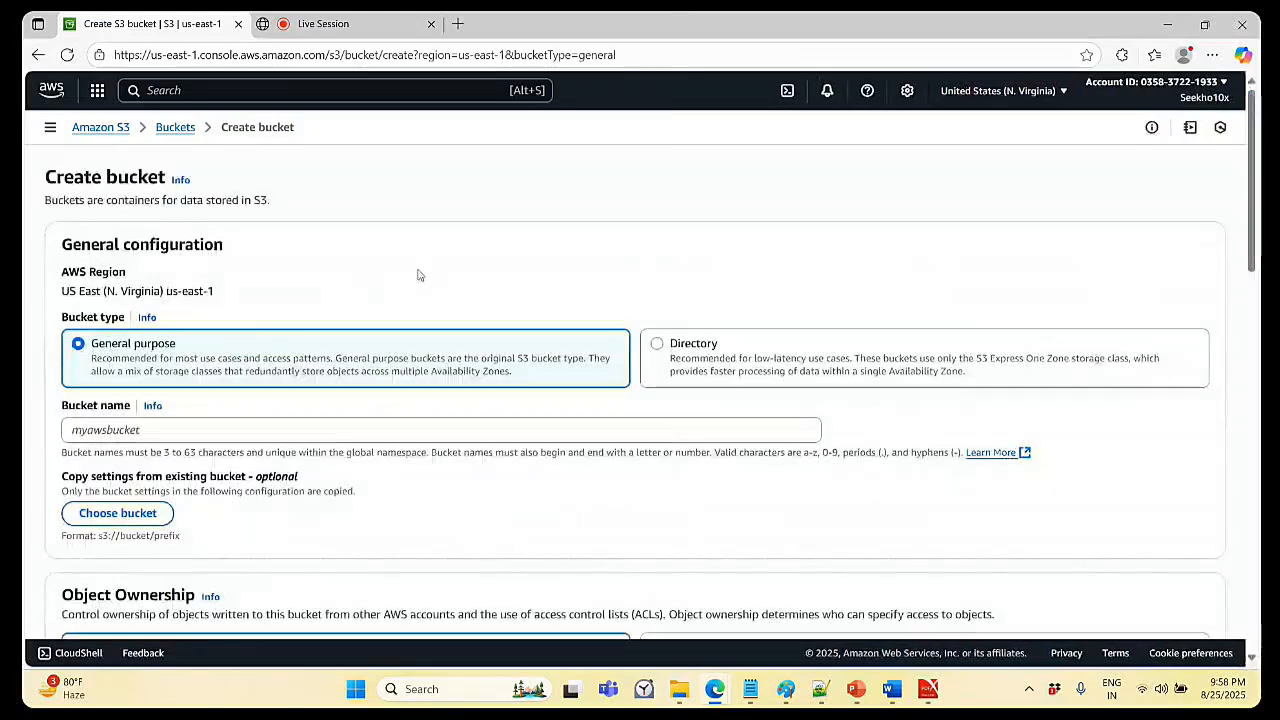
click(131, 429)
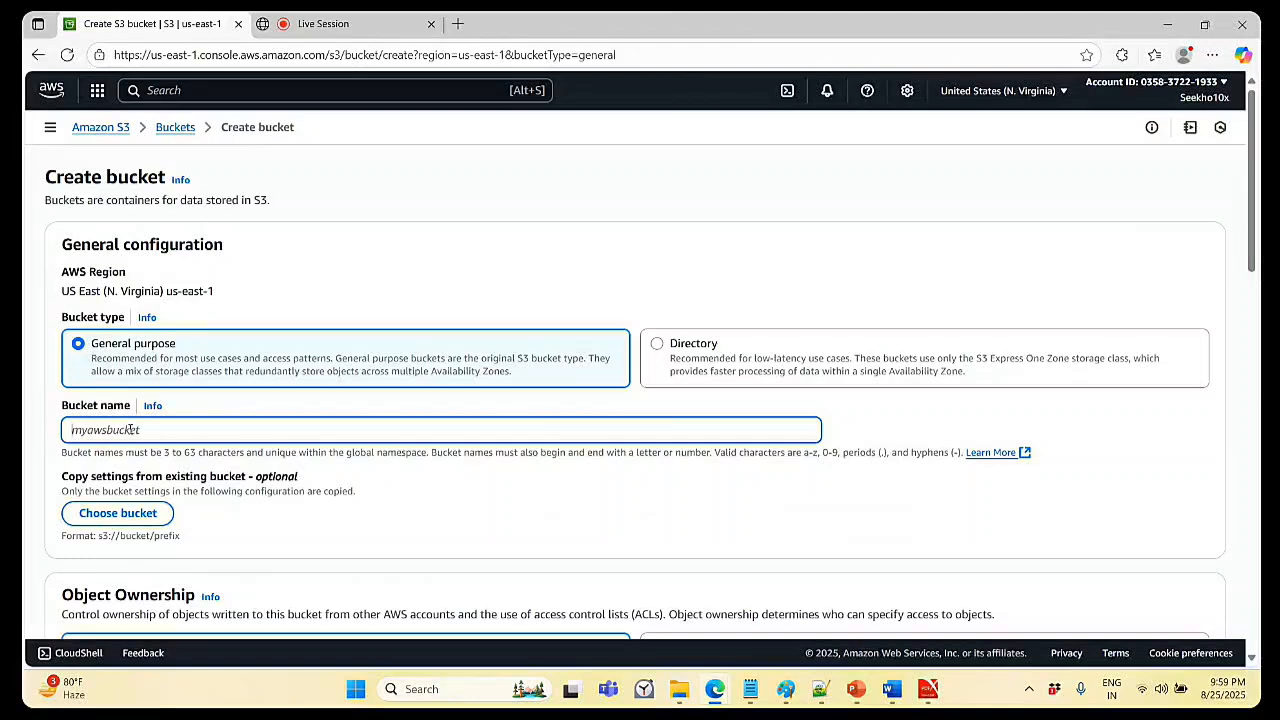
text(mystatic)
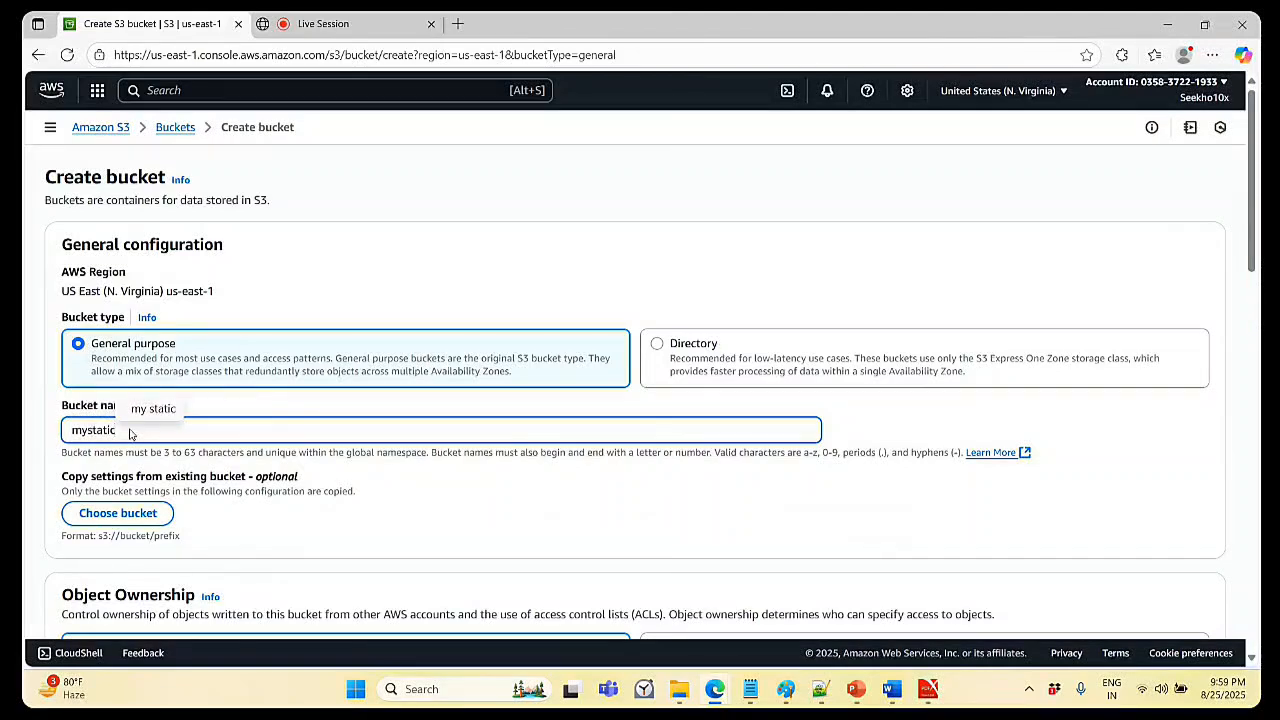
text(we)
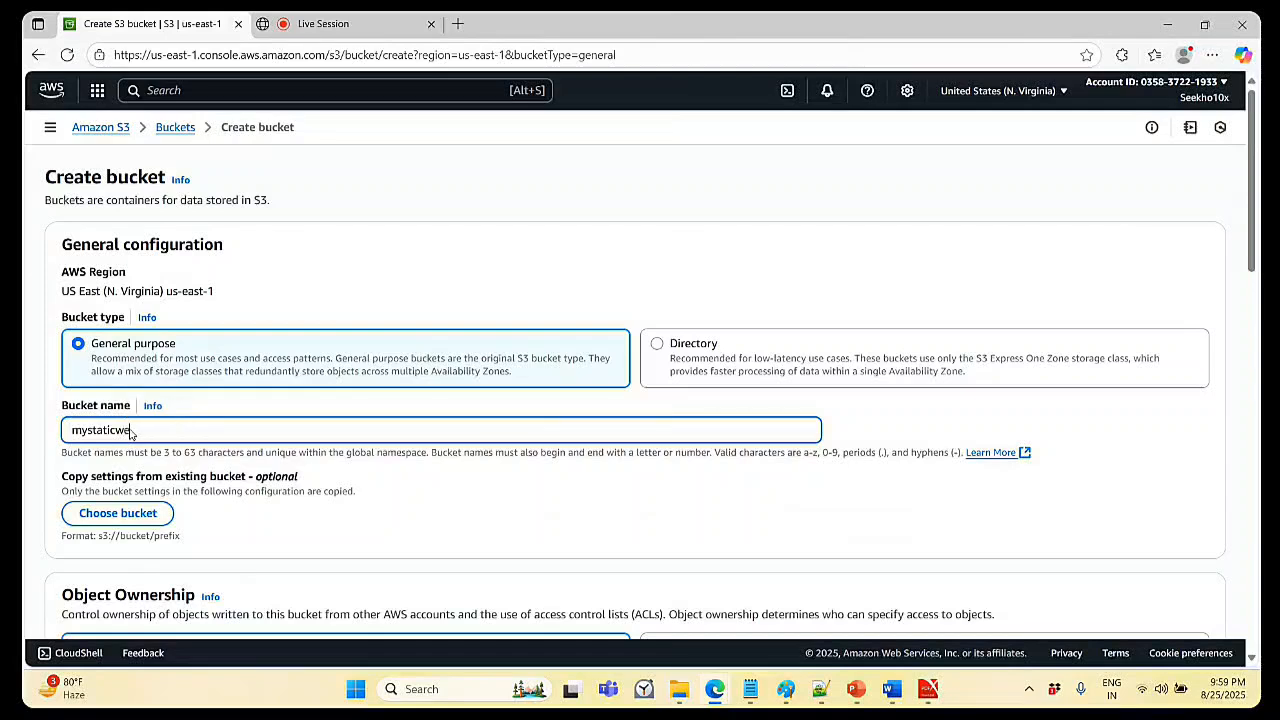
text(bsit)
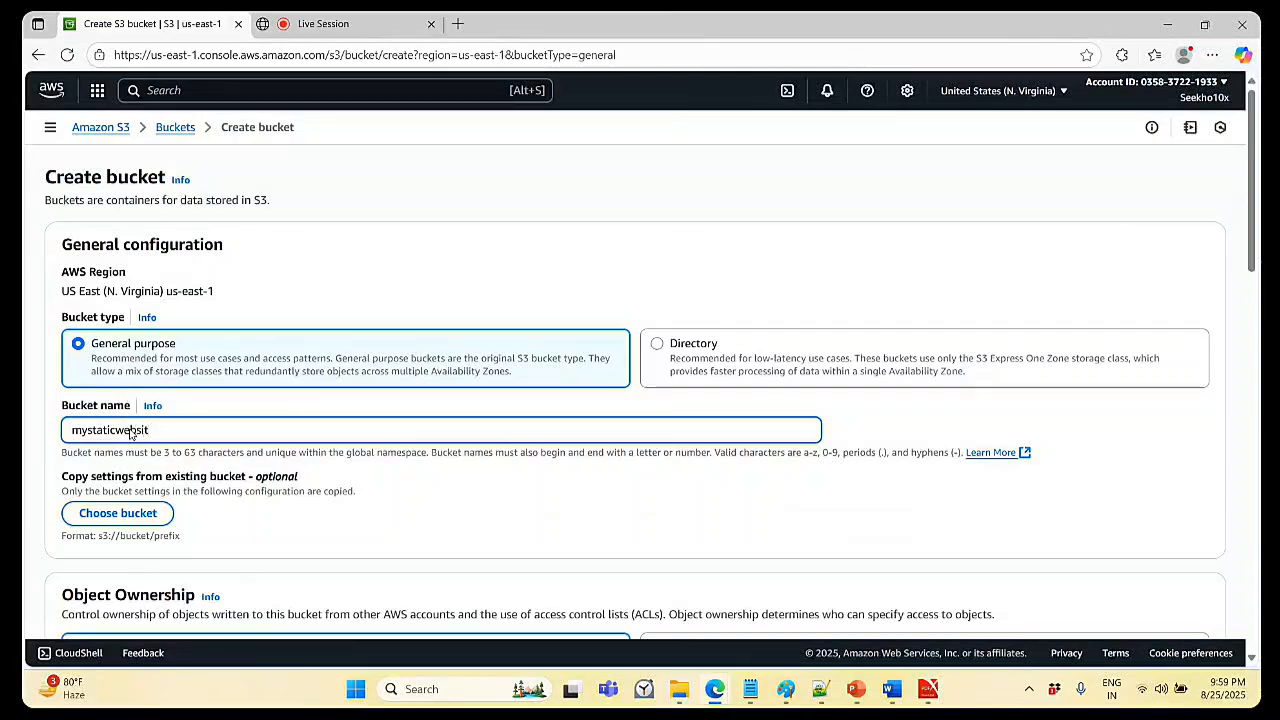
text(tye)
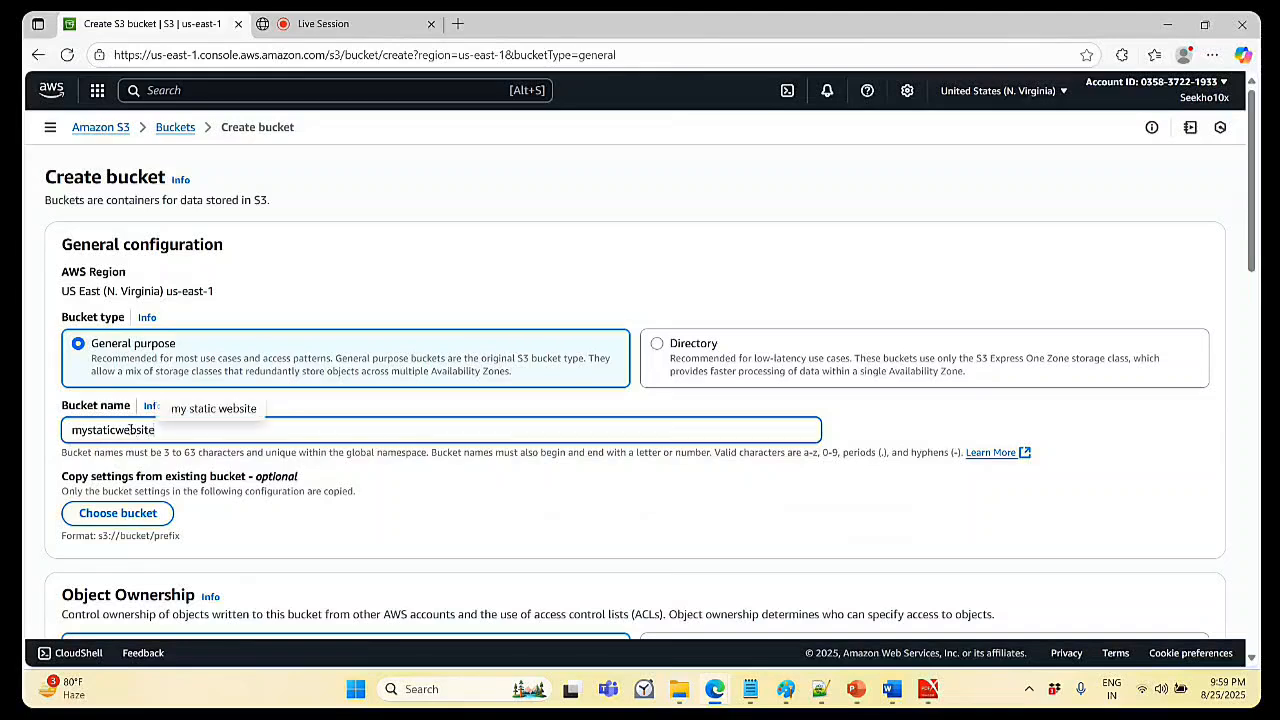
text(0)
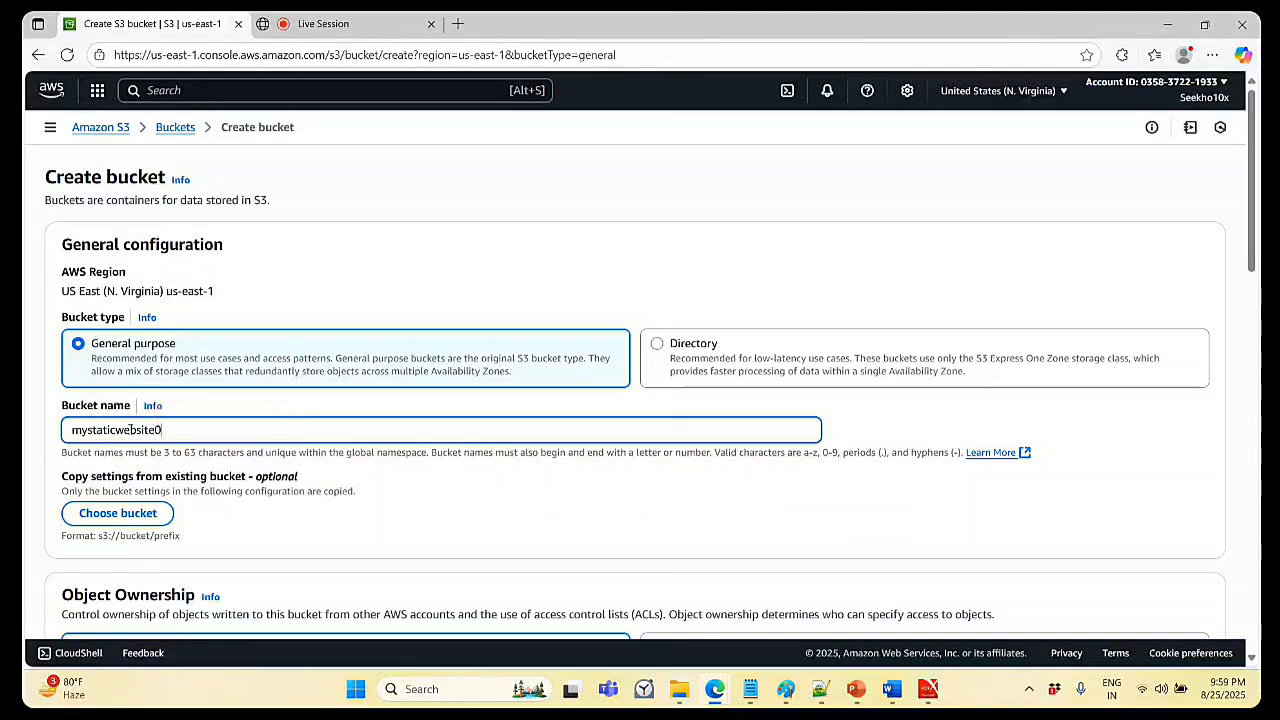
text(101)
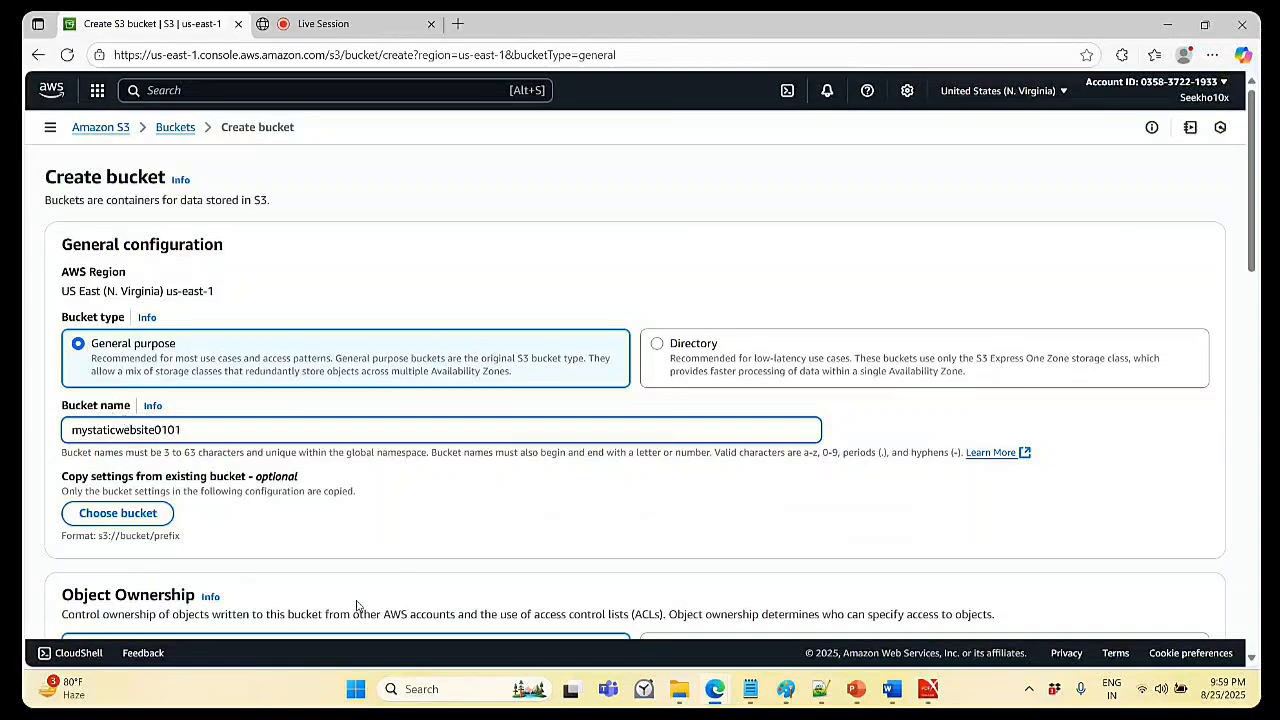
click(532, 532)
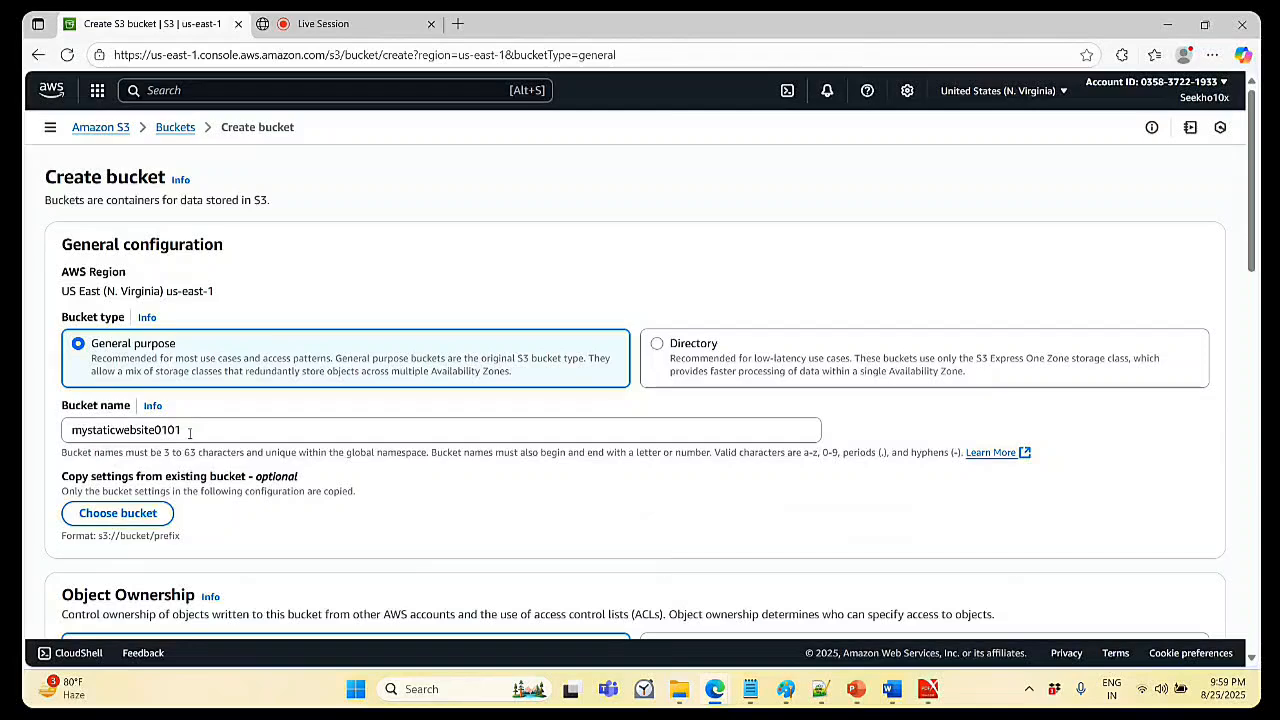
- Enable ACLs under the new bucket's Object Ownership settings
scroll(228, 448, down, 3)
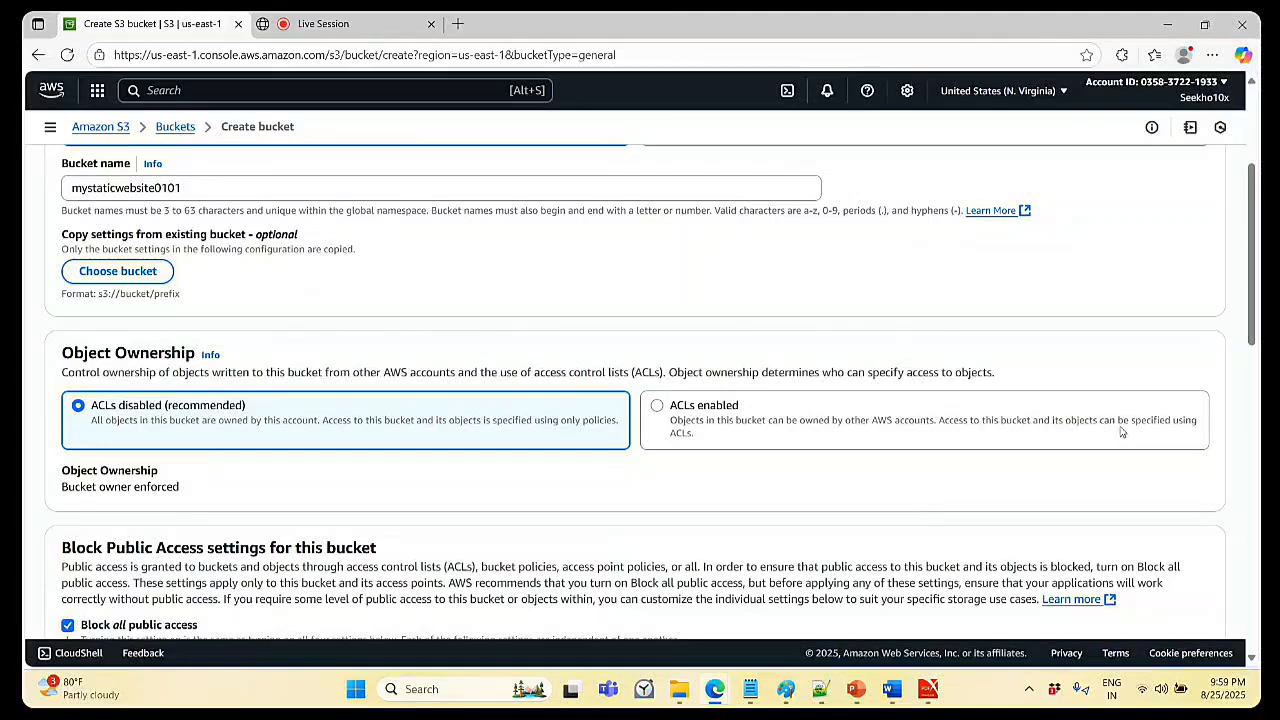
click(658, 407)
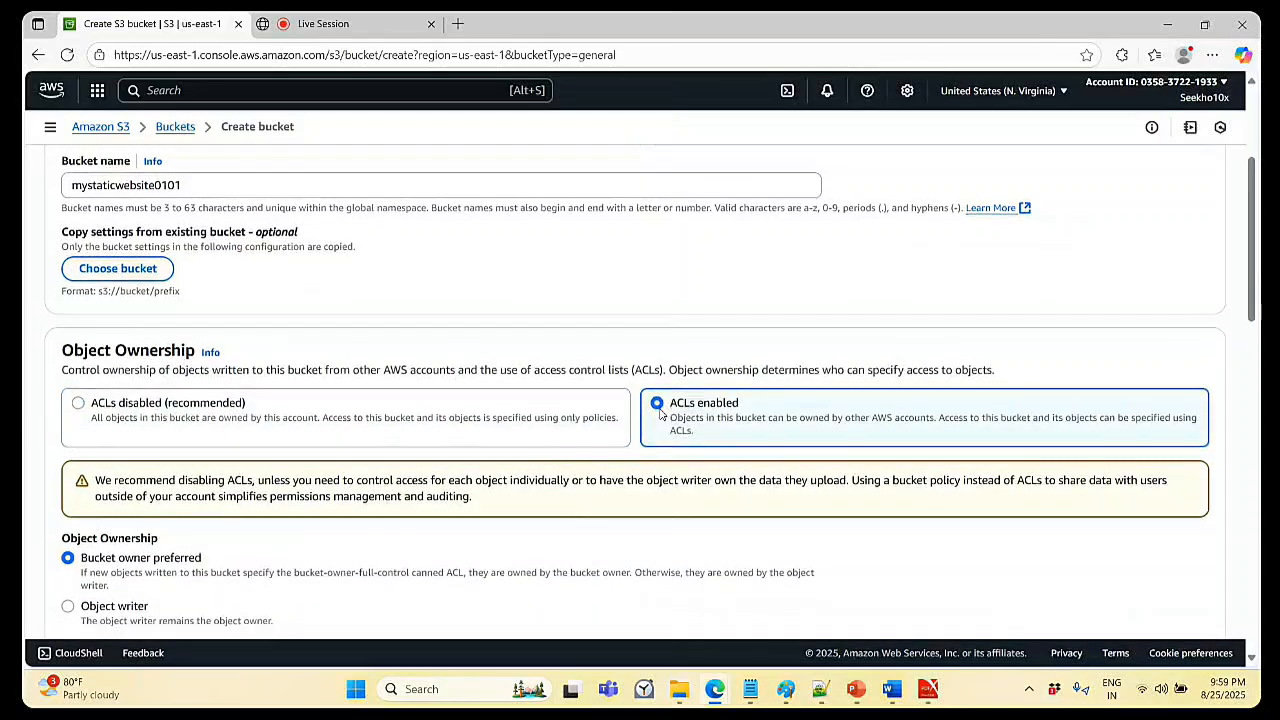
scroll(660, 412, down, 1)
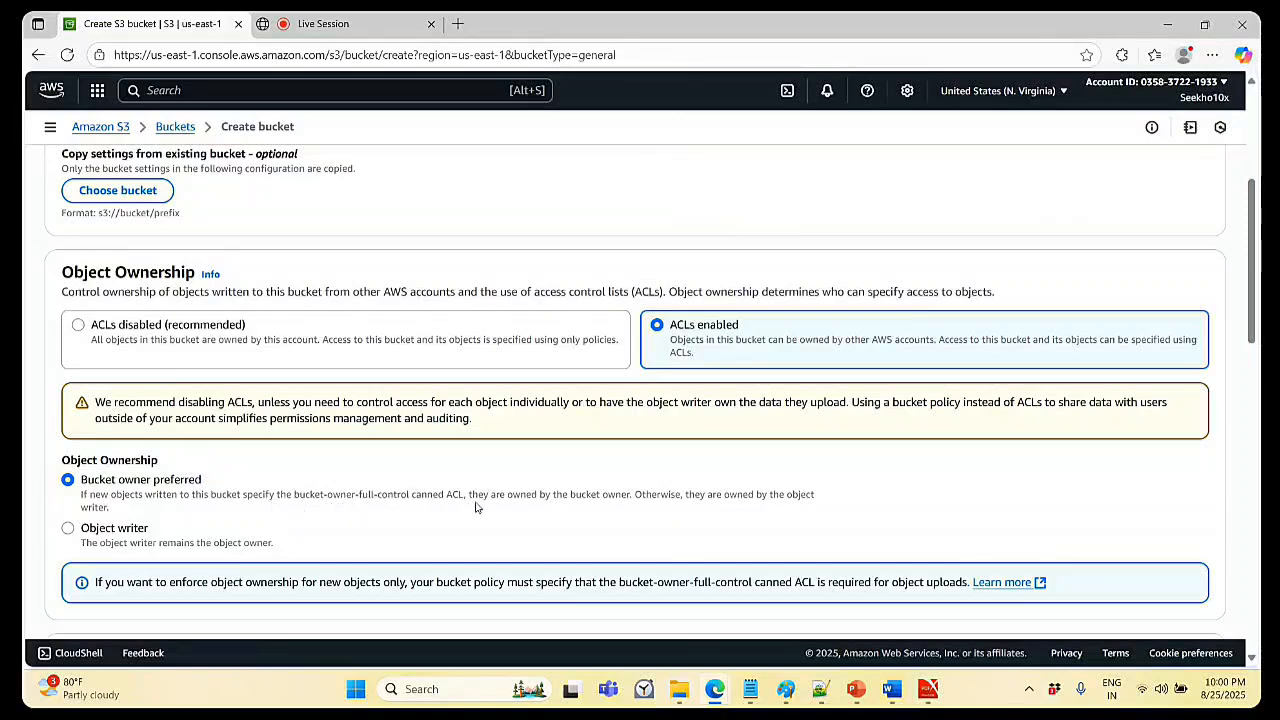
- Turn off Block all public access for the bucket and acknowledge that its contents might become public
scroll(520, 471, down, 3)
scroll(520, 469, down, 2)
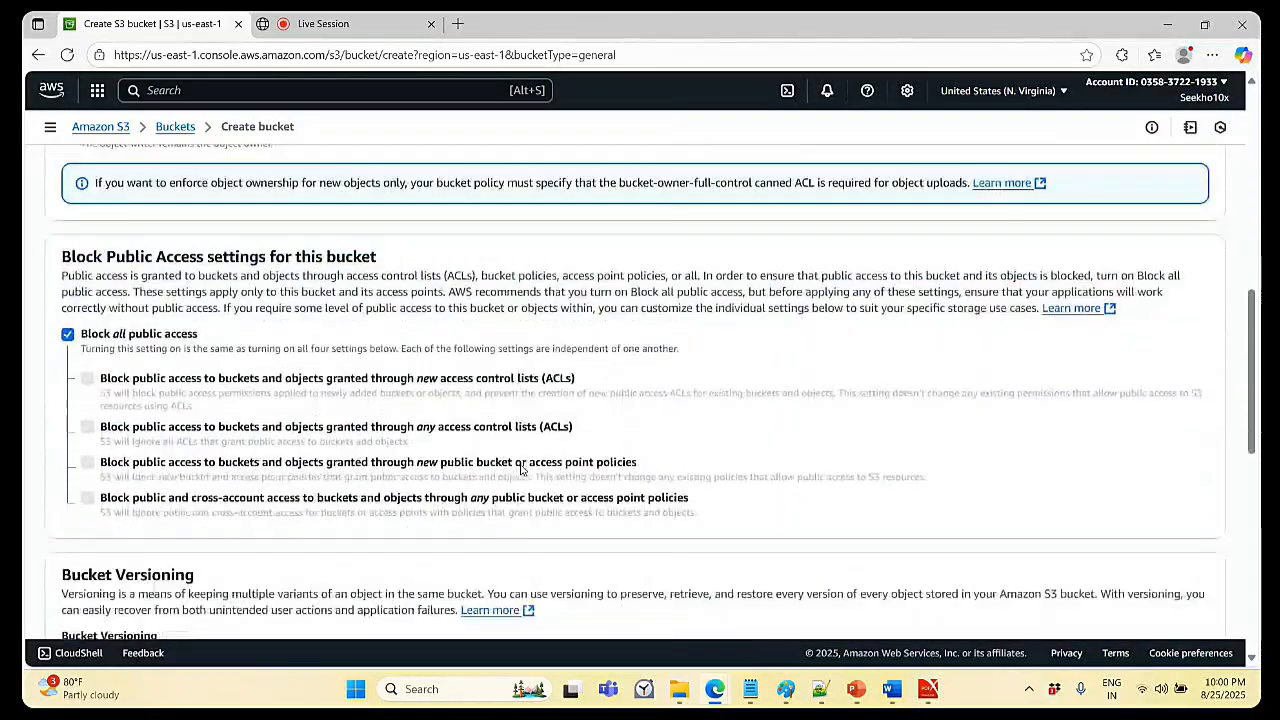
click(67, 331)
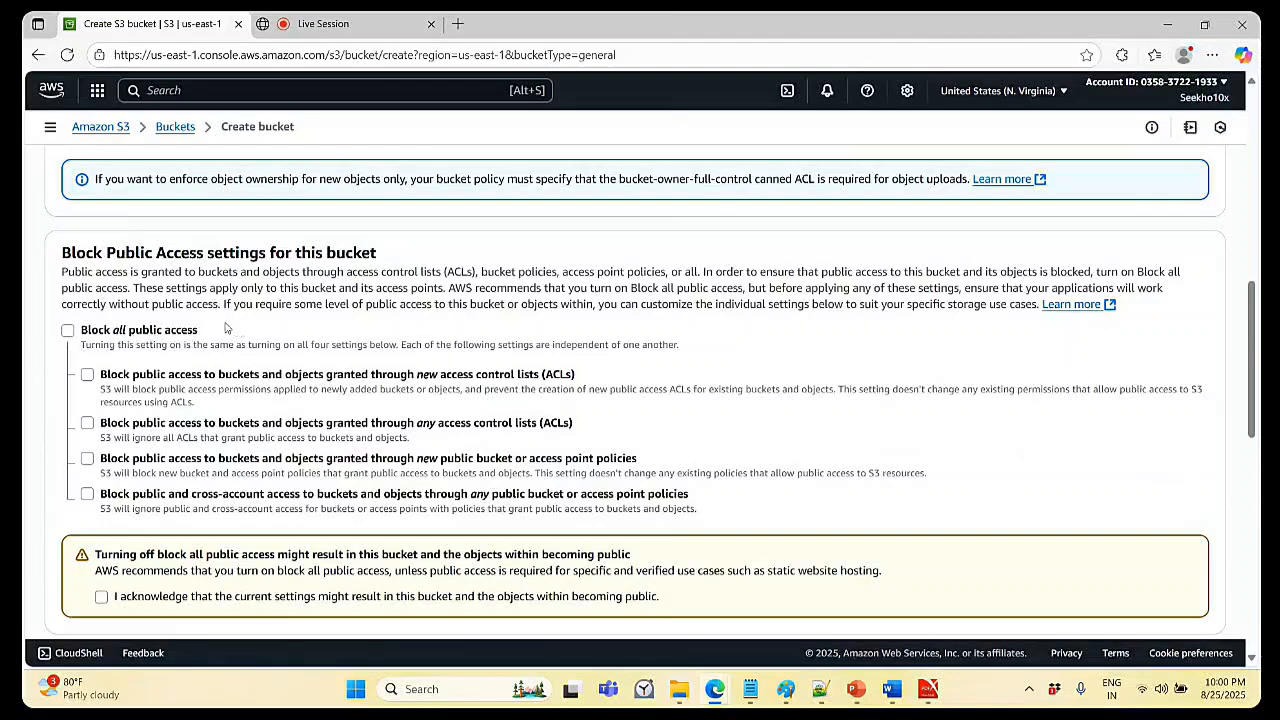
scroll(245, 344, down, 1)
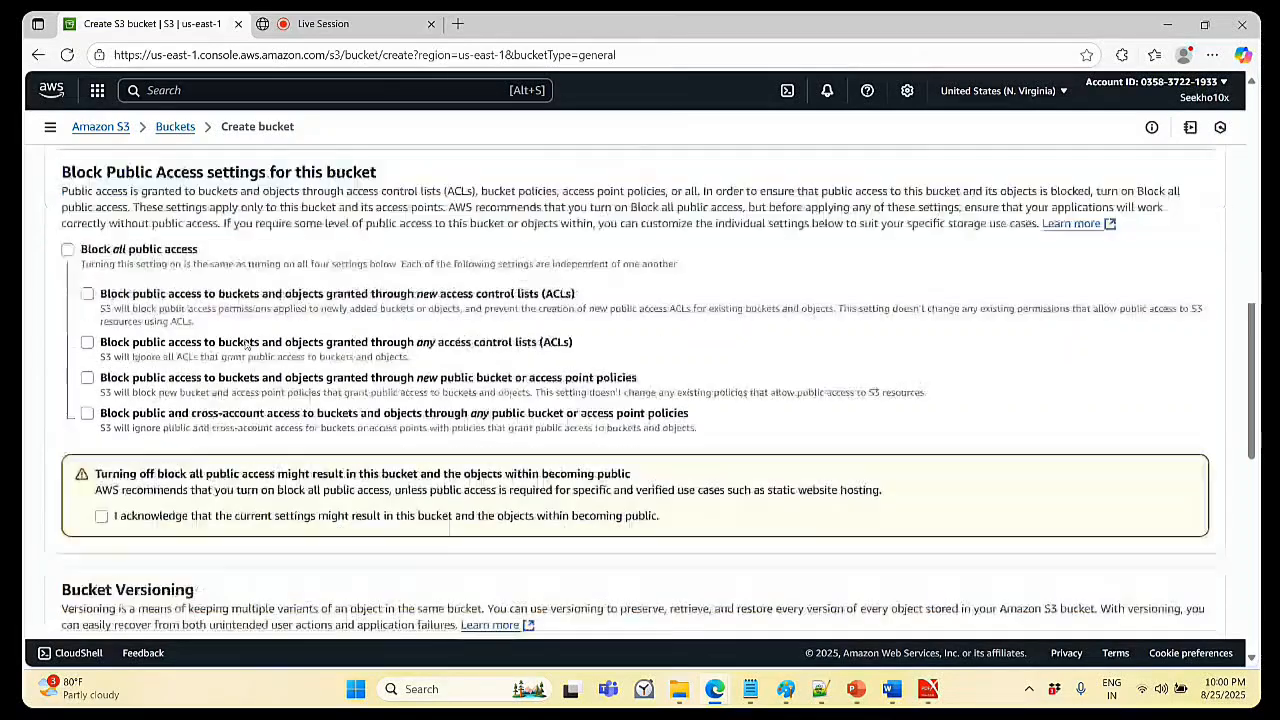
click(101, 516)
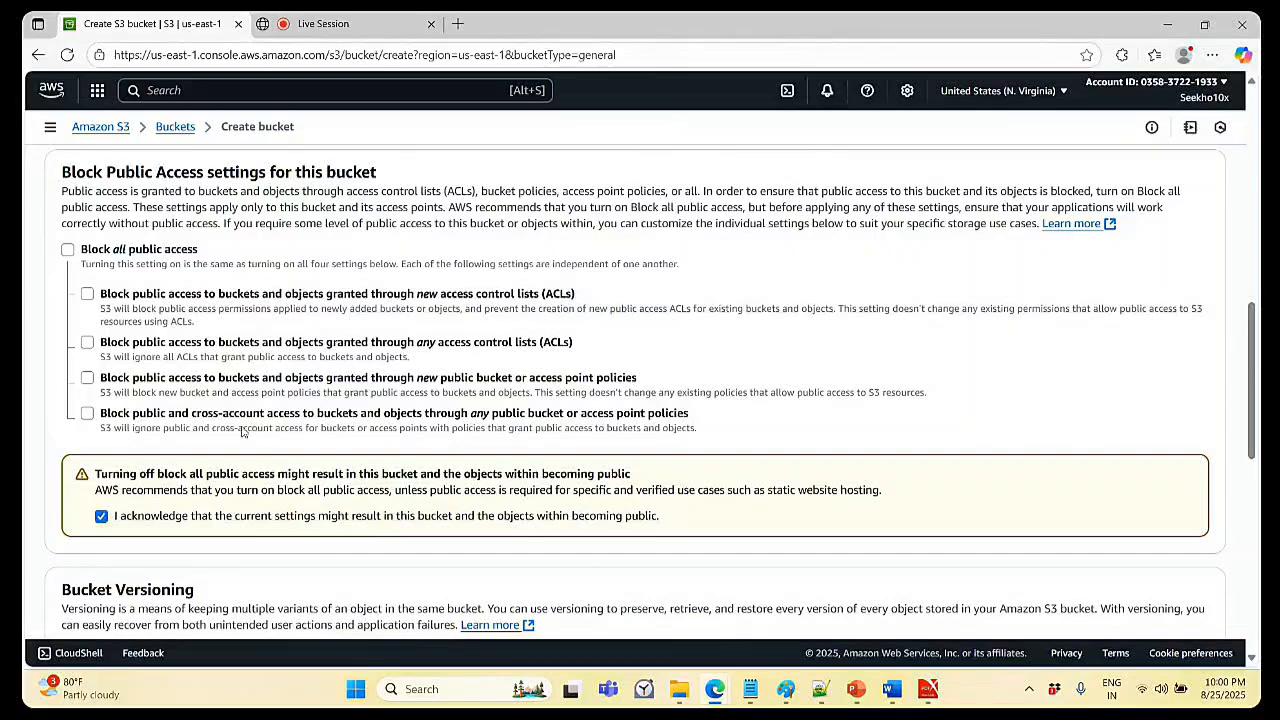
- Enable Bucket Versioning for the new bucket
scroll(245, 430, down, 3)
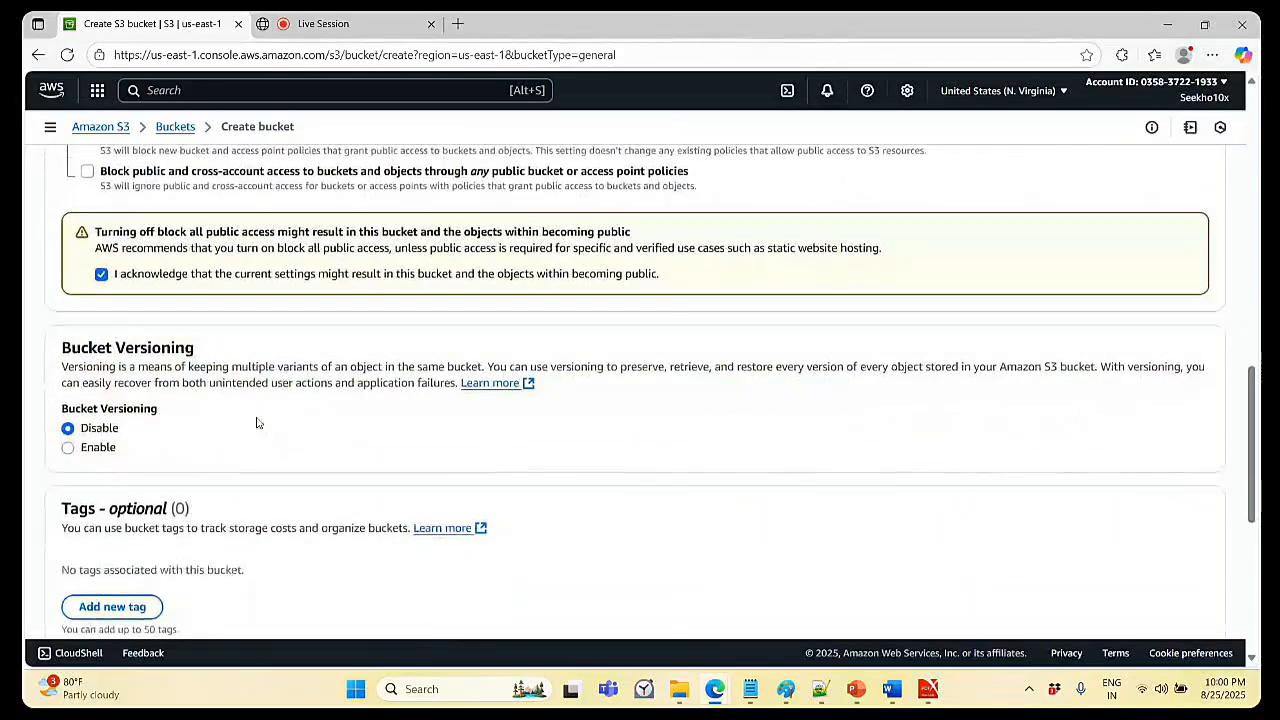
click(83, 449)
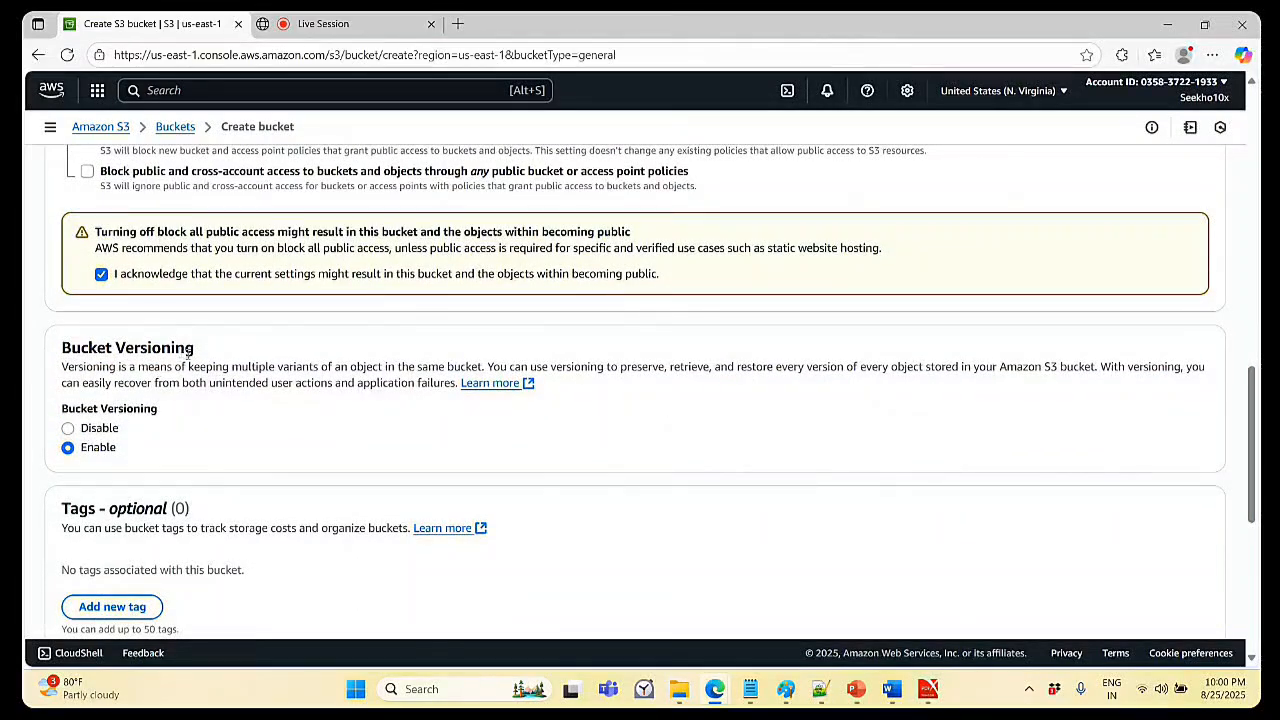
scroll(187, 355, down, 3)
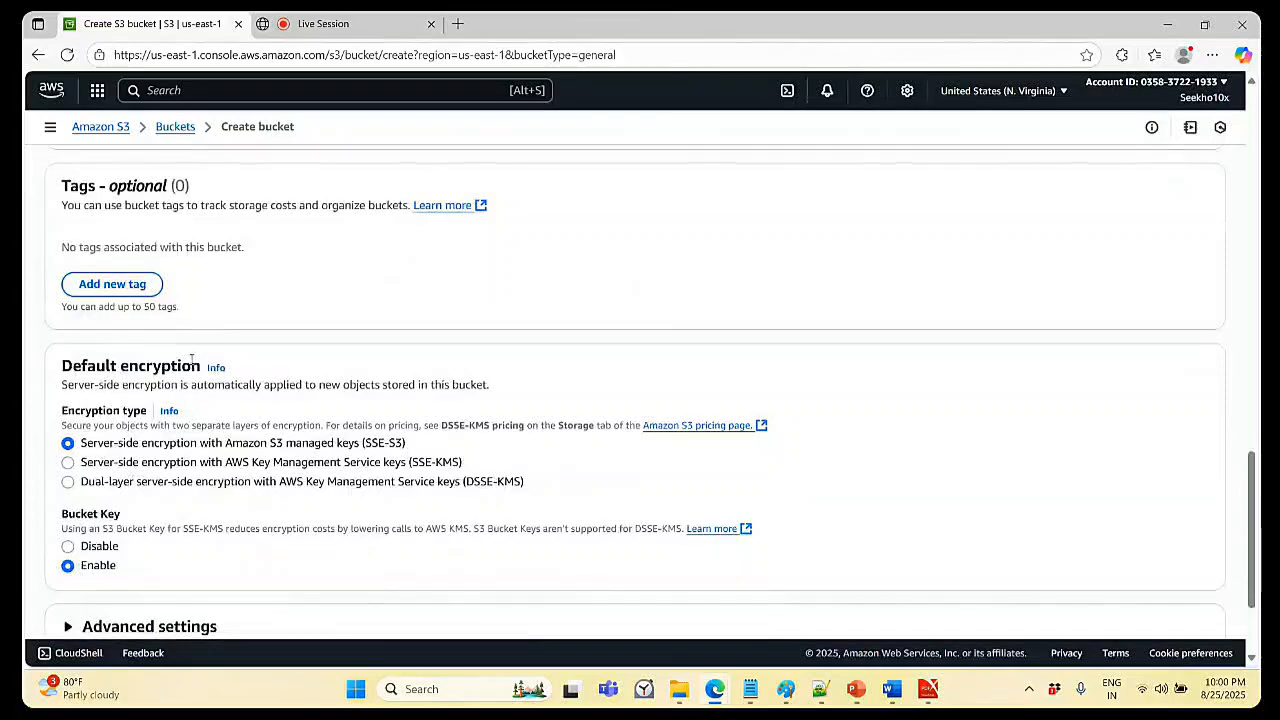
scroll(200, 380, down, 2)
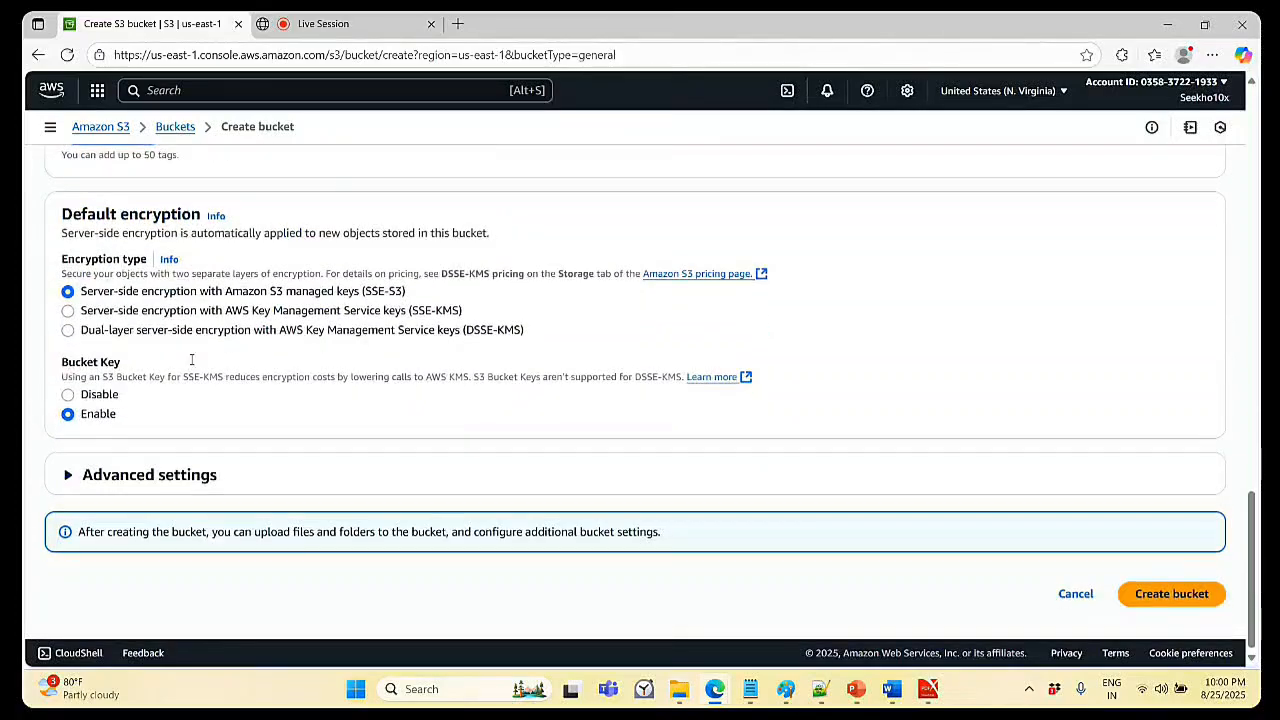
- Review the ownership, public access, versioning and encryption settings, and try to create the bucket
scroll(212, 400, up, 15)
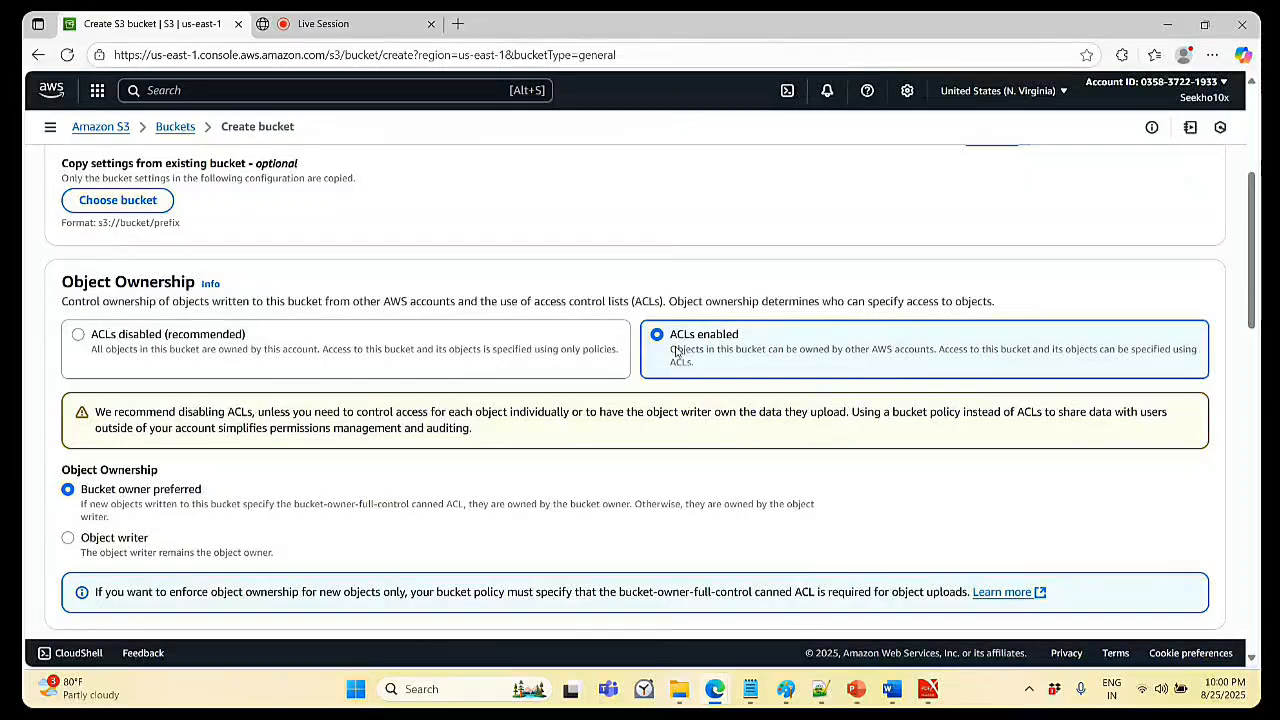
scroll(677, 349, up, 2)
scroll(675, 352, down, 3)
scroll(675, 352, down, 4)
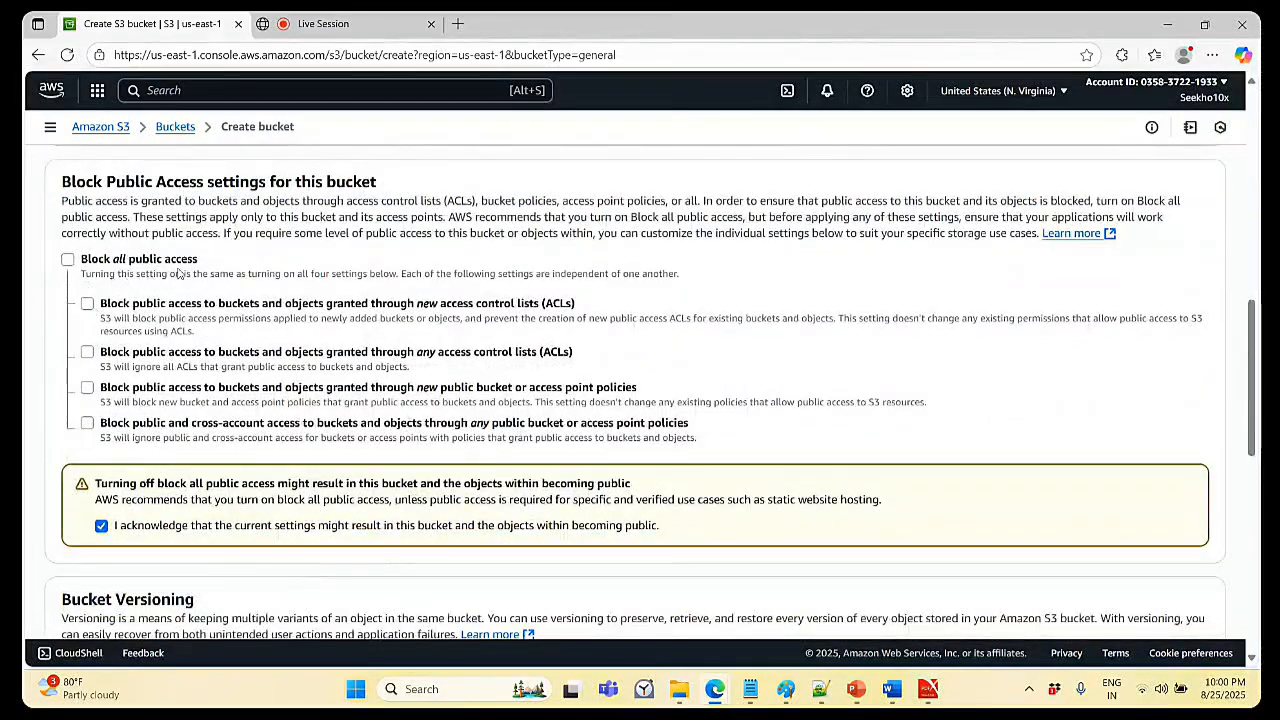
scroll(213, 390, down, 2)
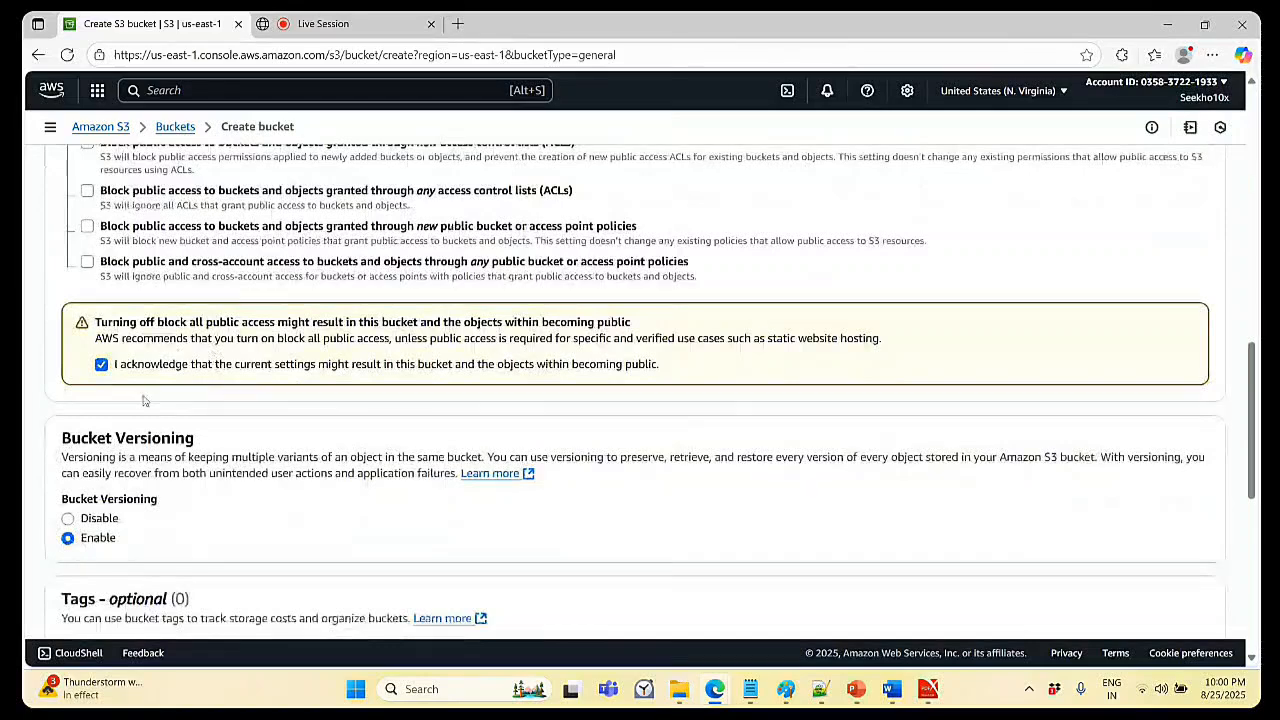
scroll(206, 517, down, 2)
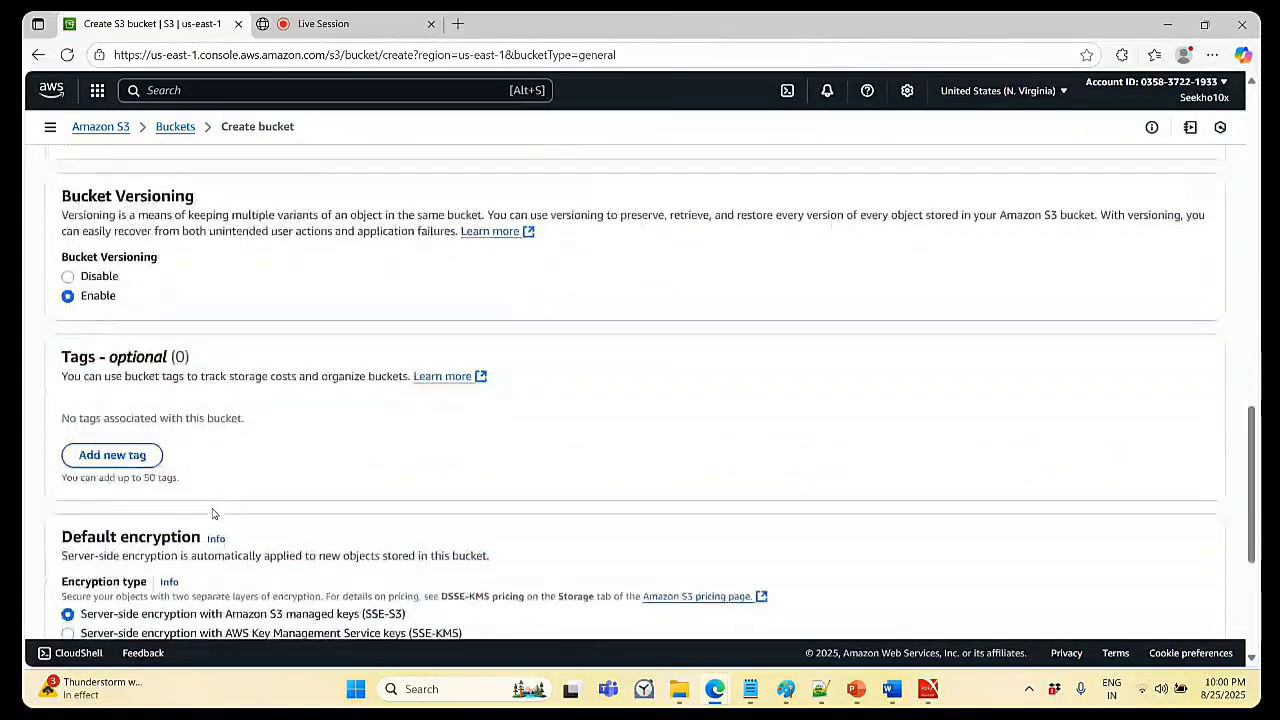
scroll(862, 540, down, 3)
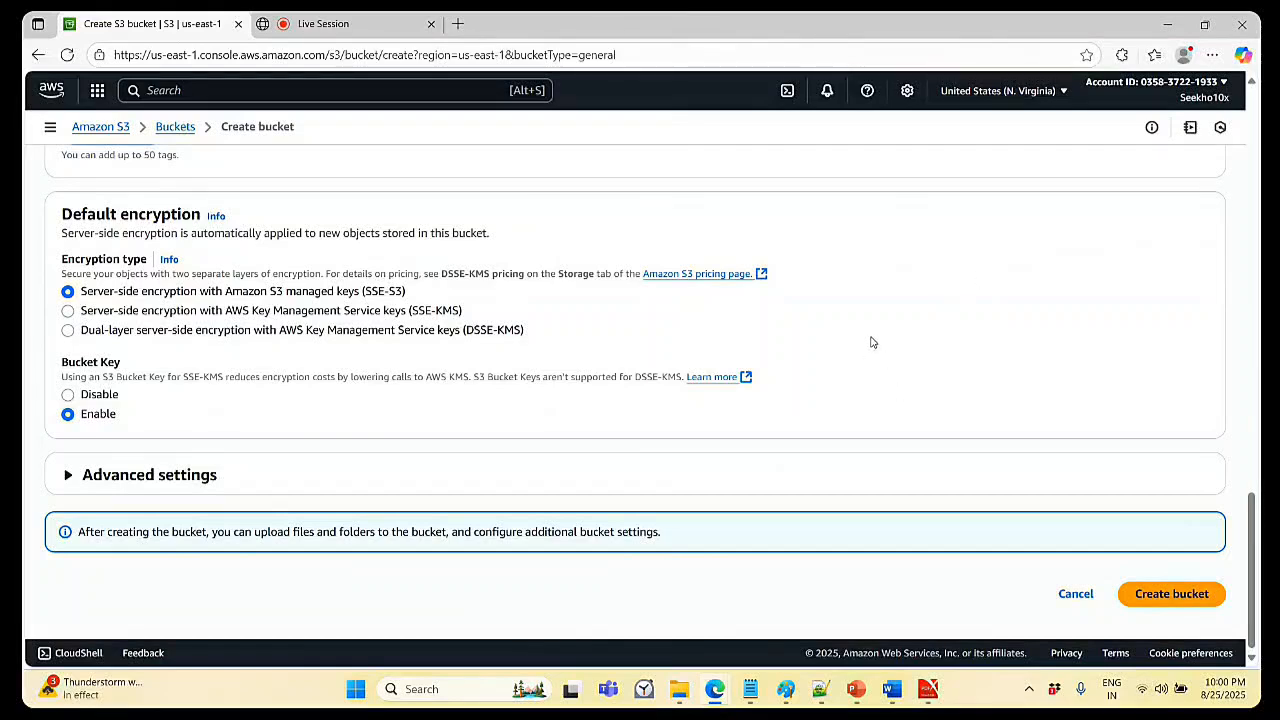
click(1171, 594)
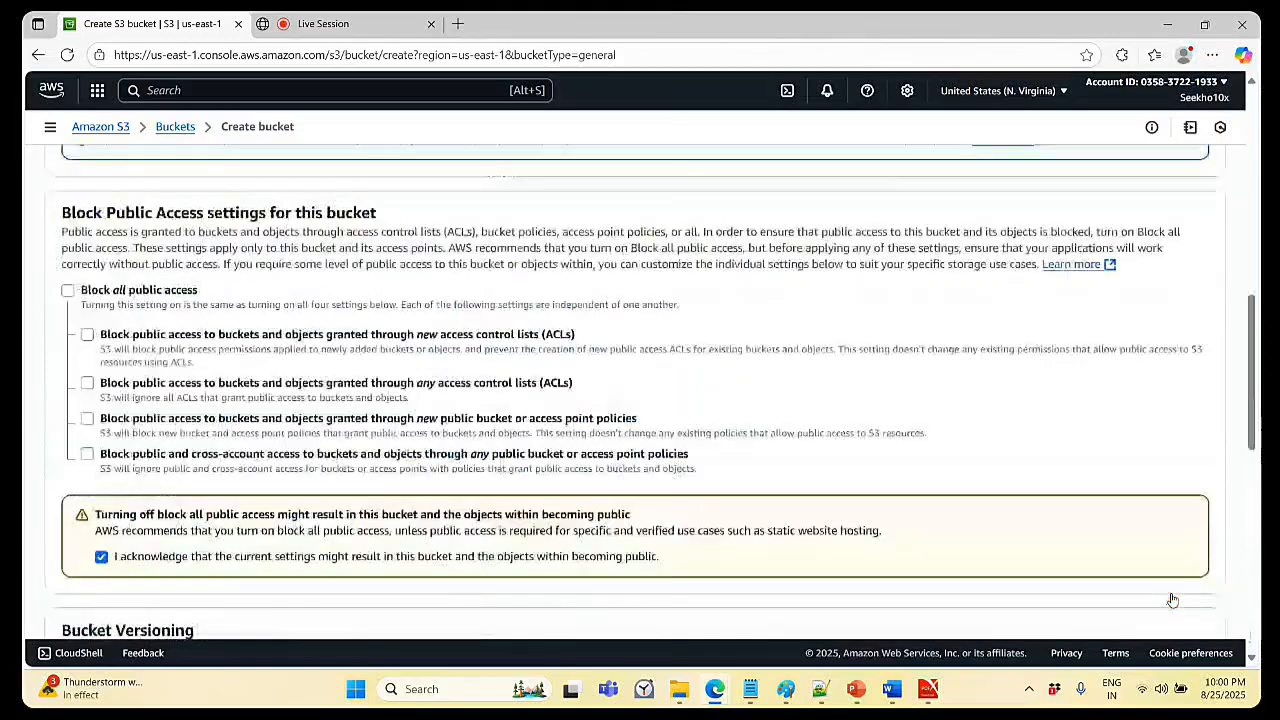
- Change the bucket name to mystaticwebsitedemo20252025
click(200, 404)
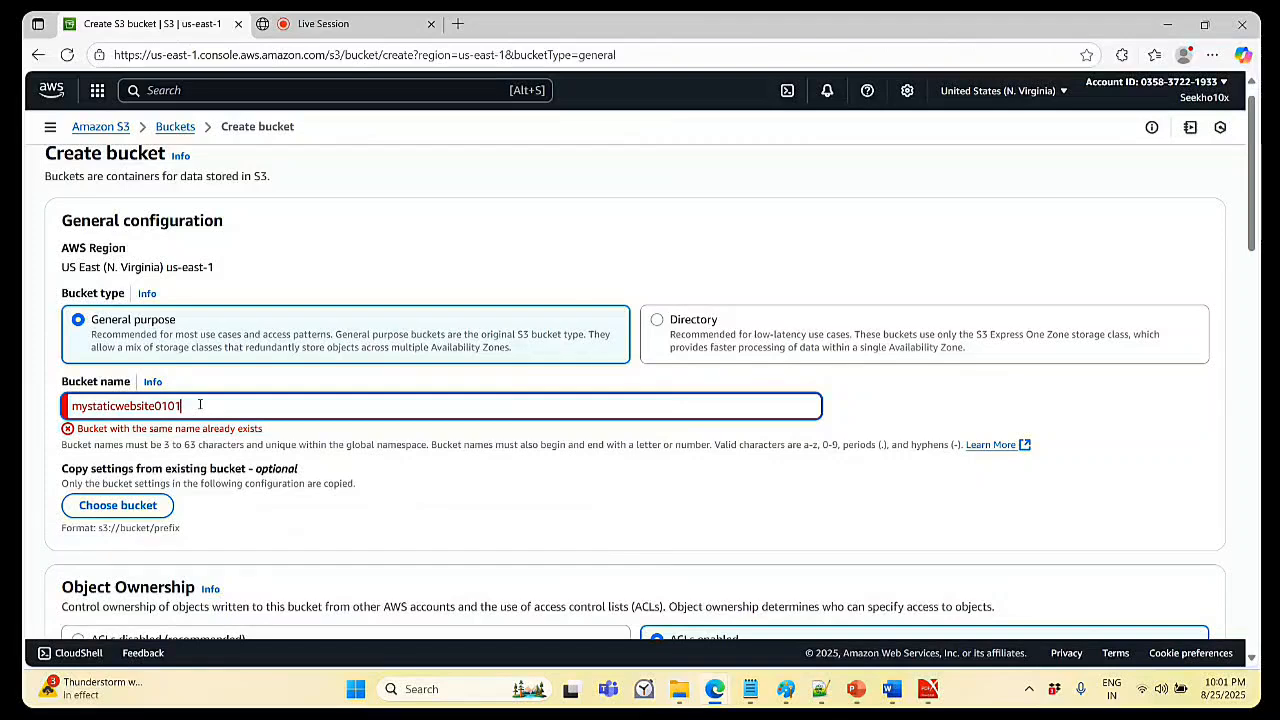
key(BackSpace)
key(BackSpace)
key(BackSpace)
key(BackSpace)
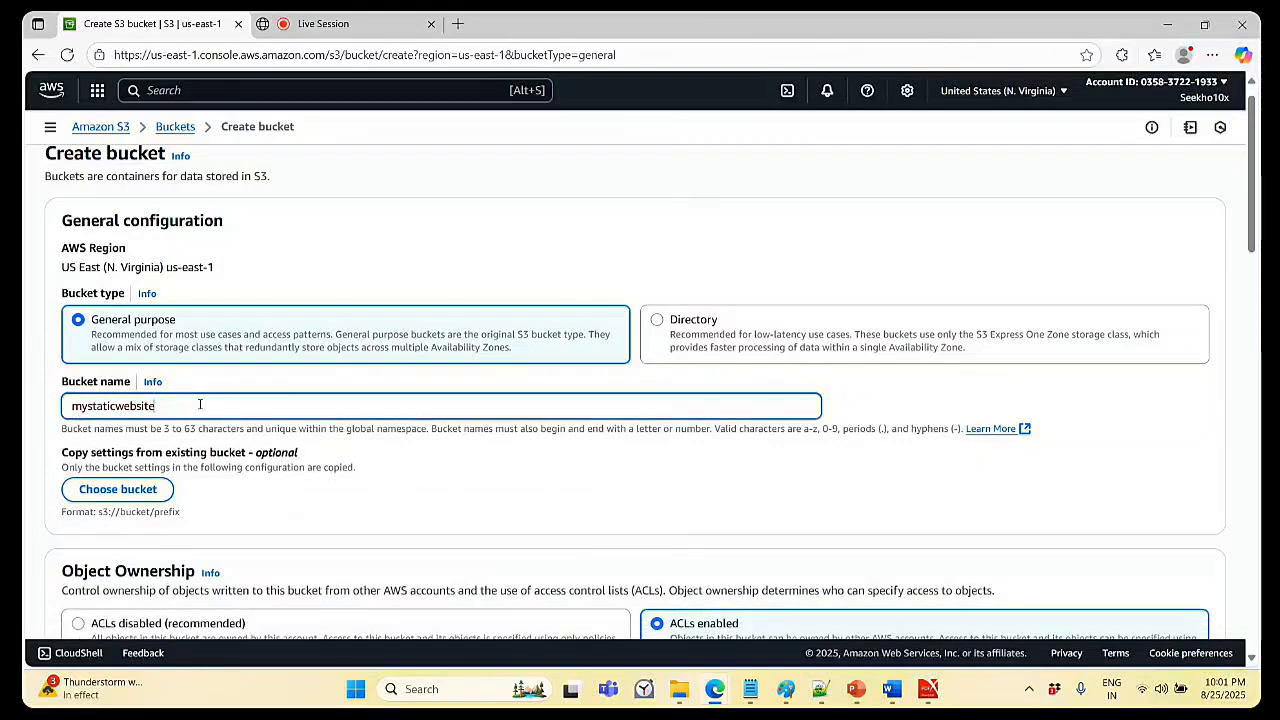
text(demo20252)
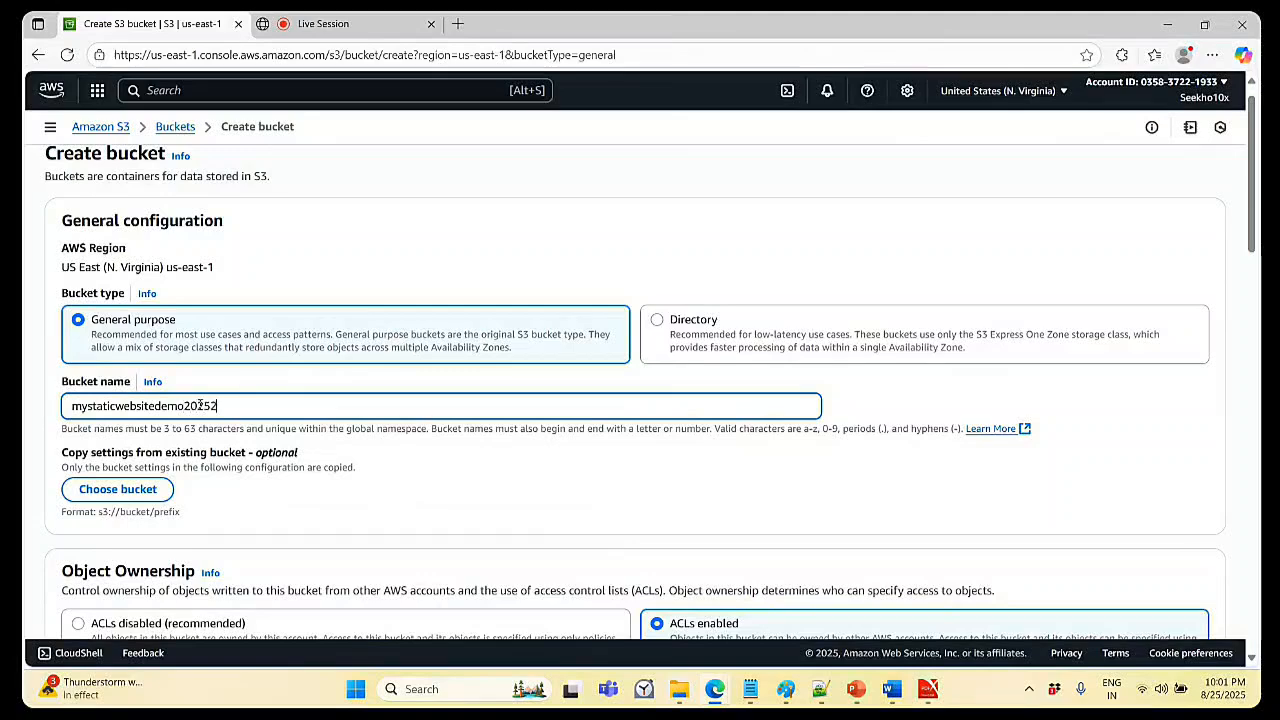
text(025)
scroll(869, 314, down, 2)
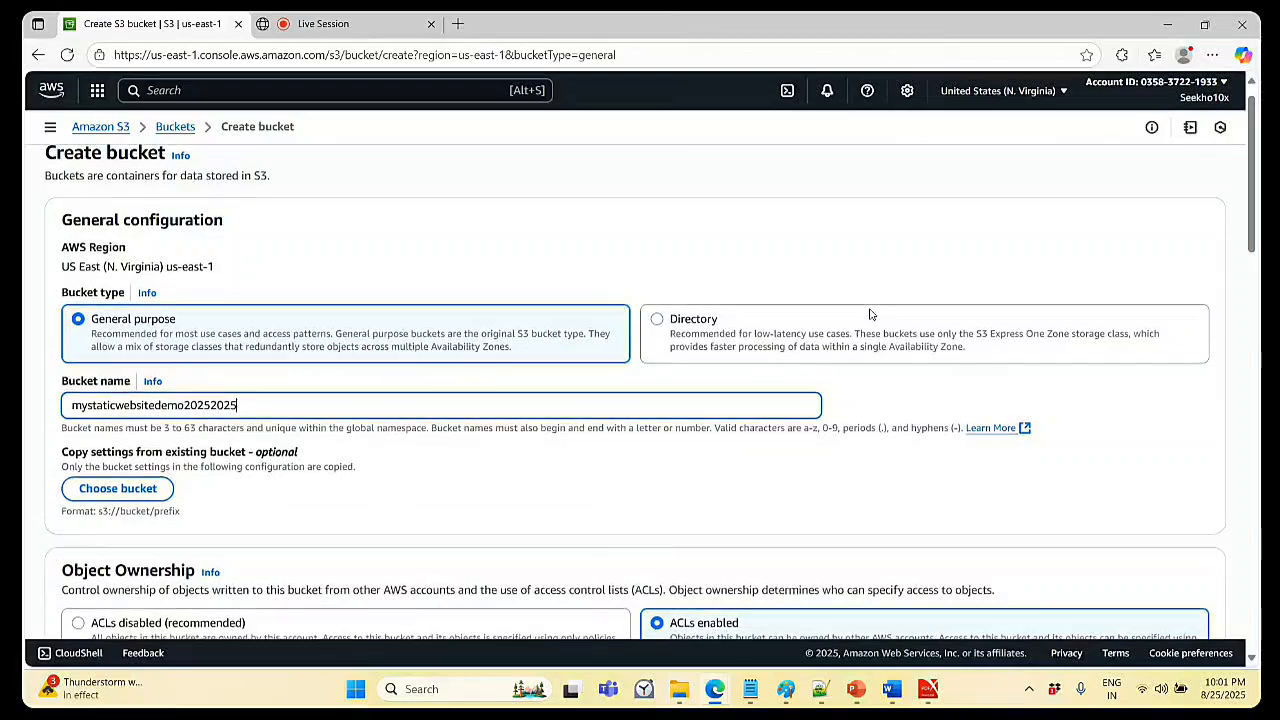
- Create the mystaticwebsitedemo20252025 bucket with the configured settings and return to the bucket list
scroll(869, 314, down, 2)
scroll(869, 314, up, 3)
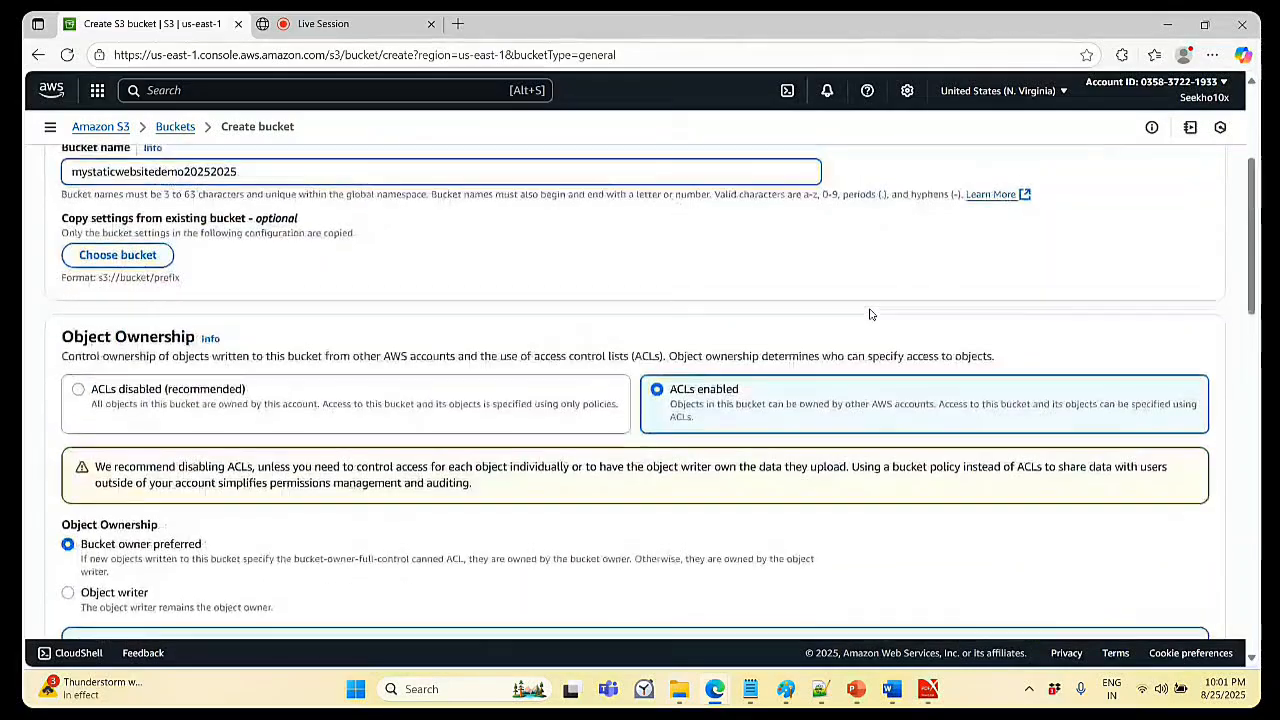
scroll(869, 314, up, 1)
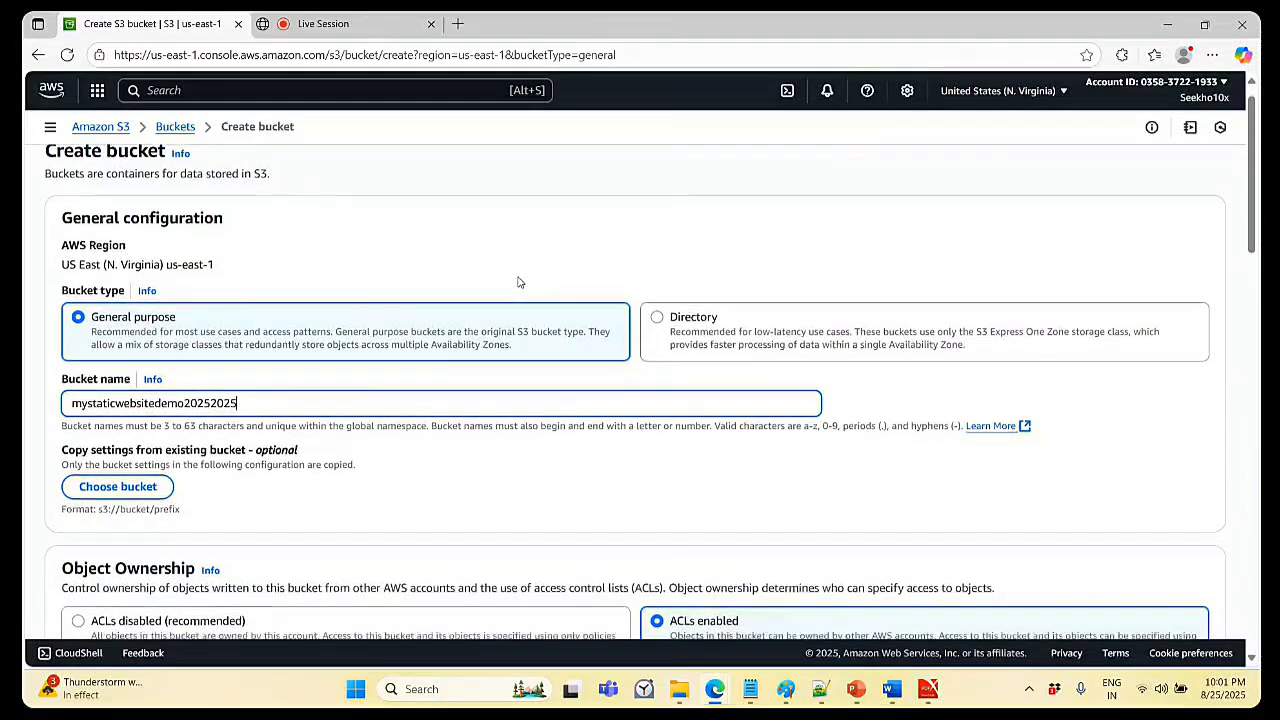
scroll(518, 282, down, 13)
scroll(518, 282, down, 3)
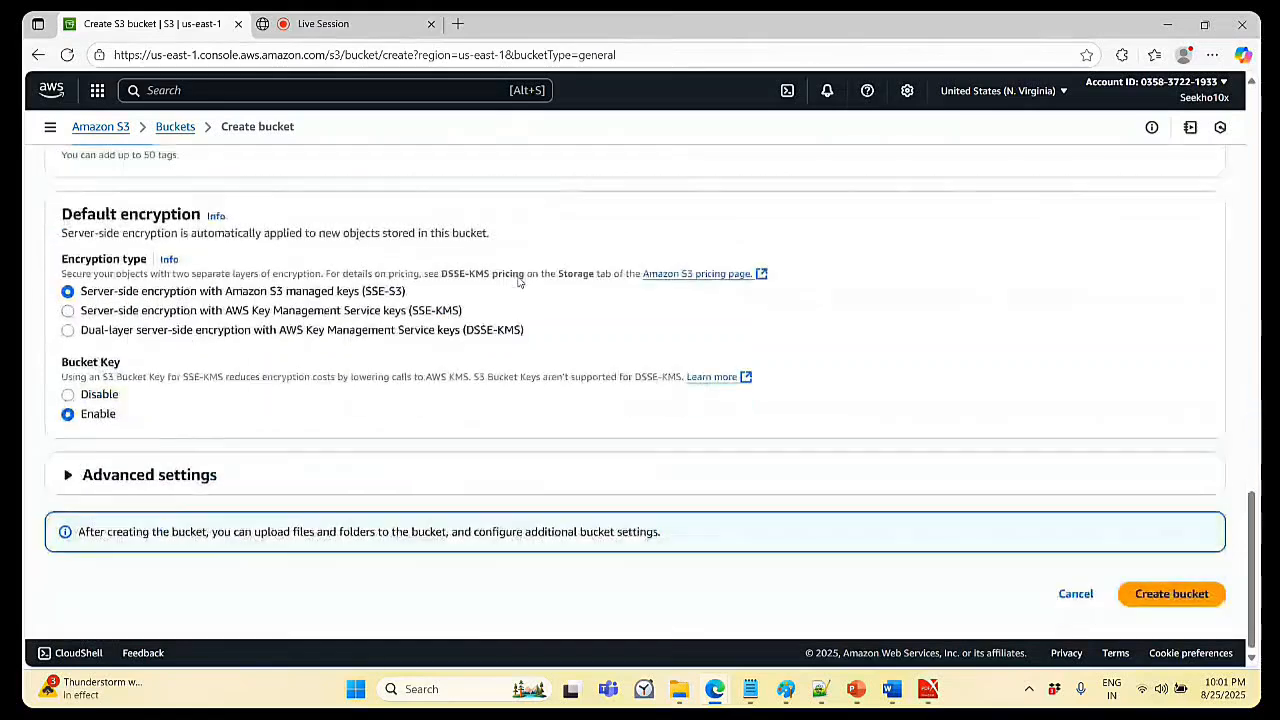
click(1217, 609)
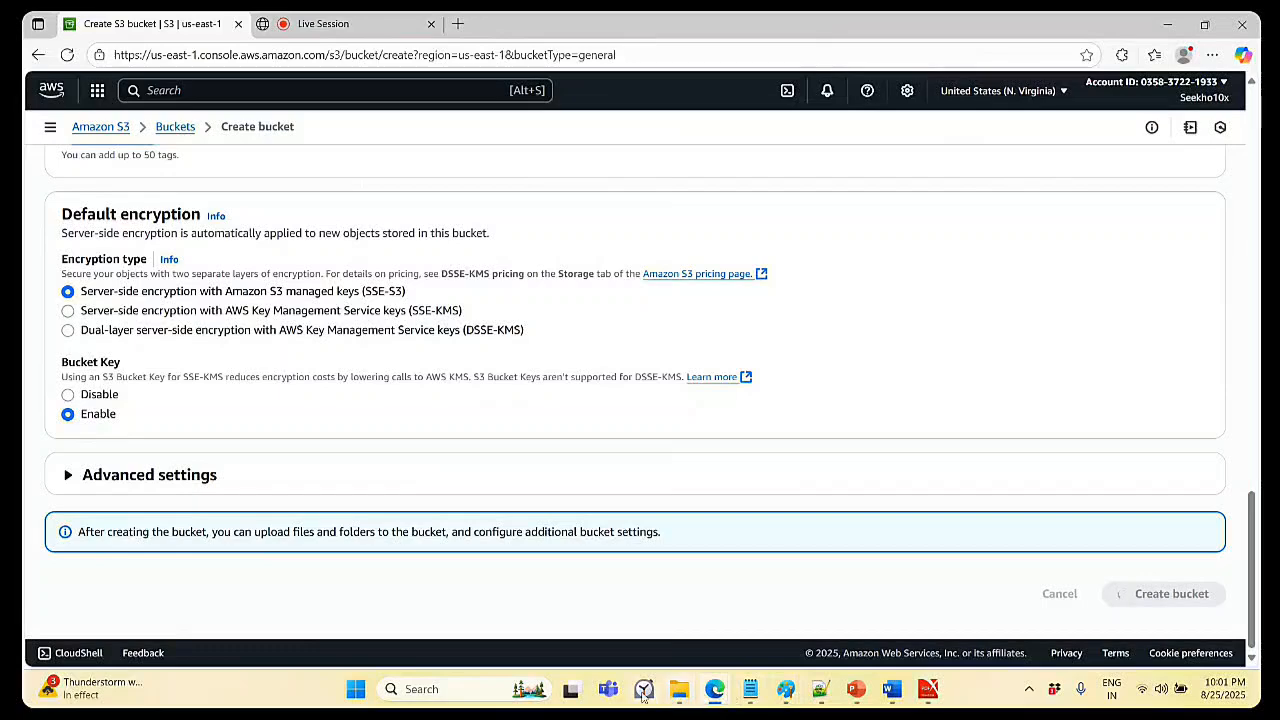
click(335, 23)
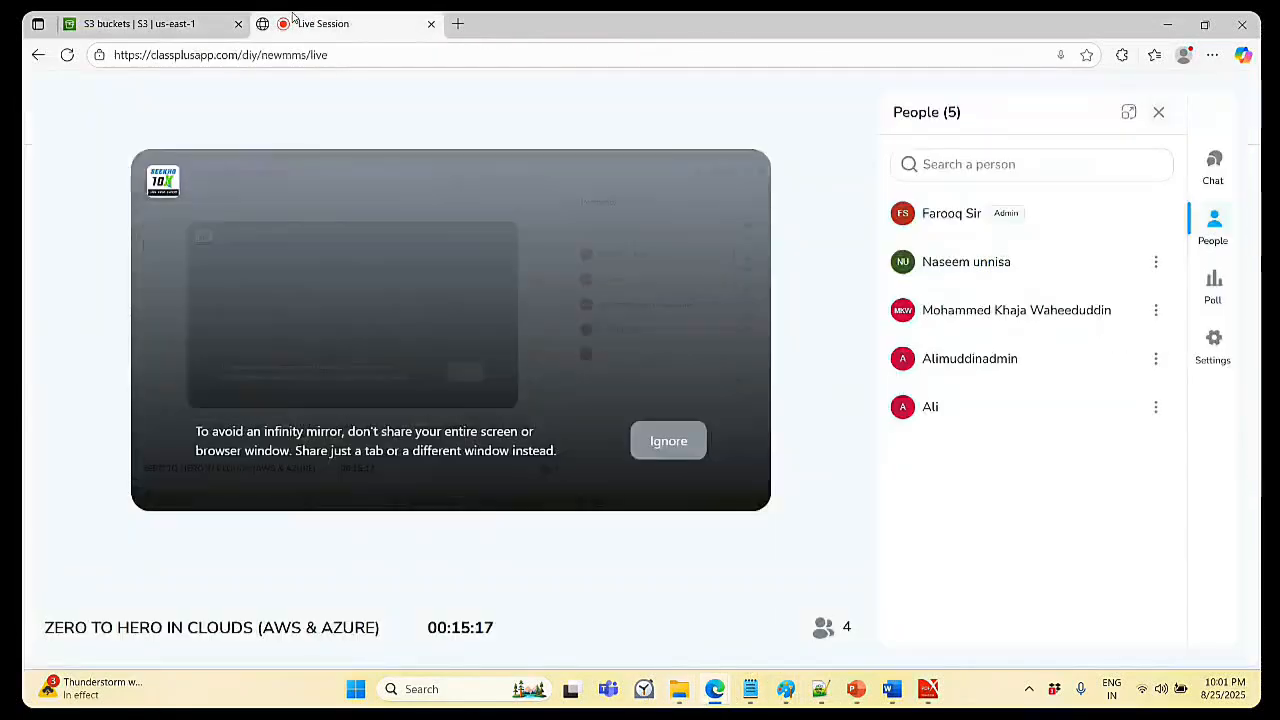
click(155, 24)
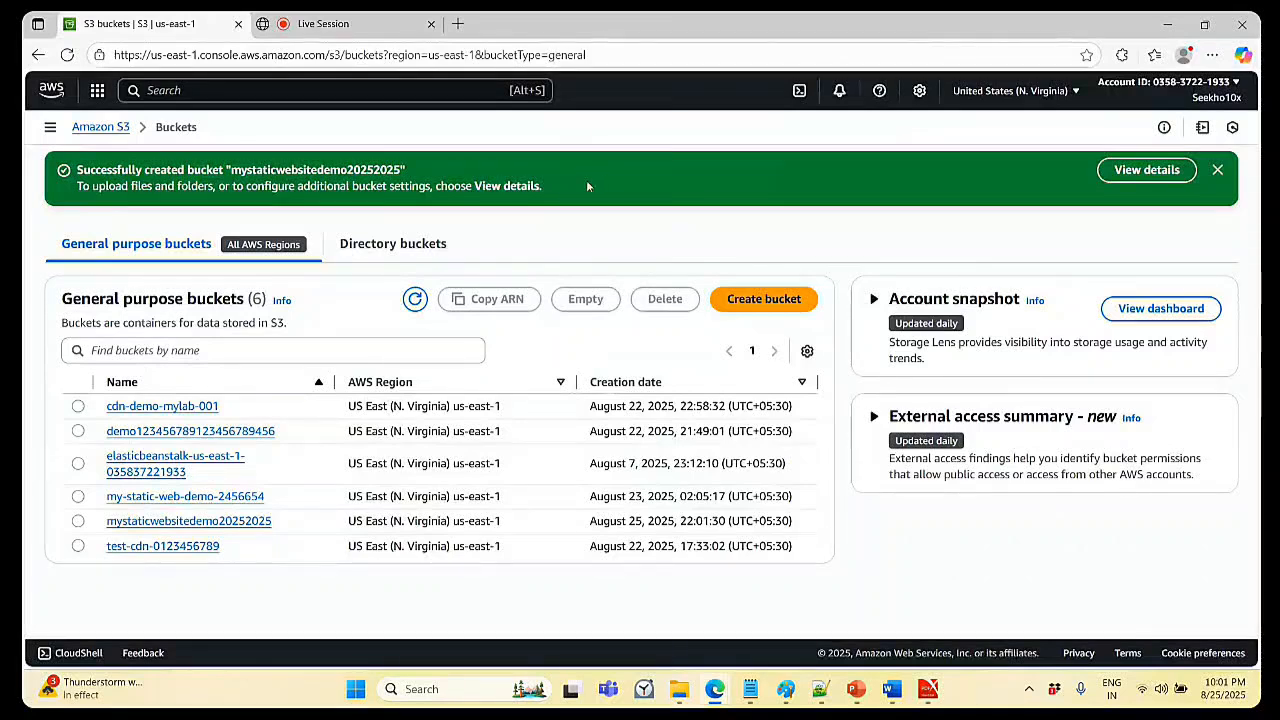
- Open the properties of the mystaticwebsitedemo20252025 bucket and set static website hosting to Enable, with hosting type Host a static website
click(157, 522)
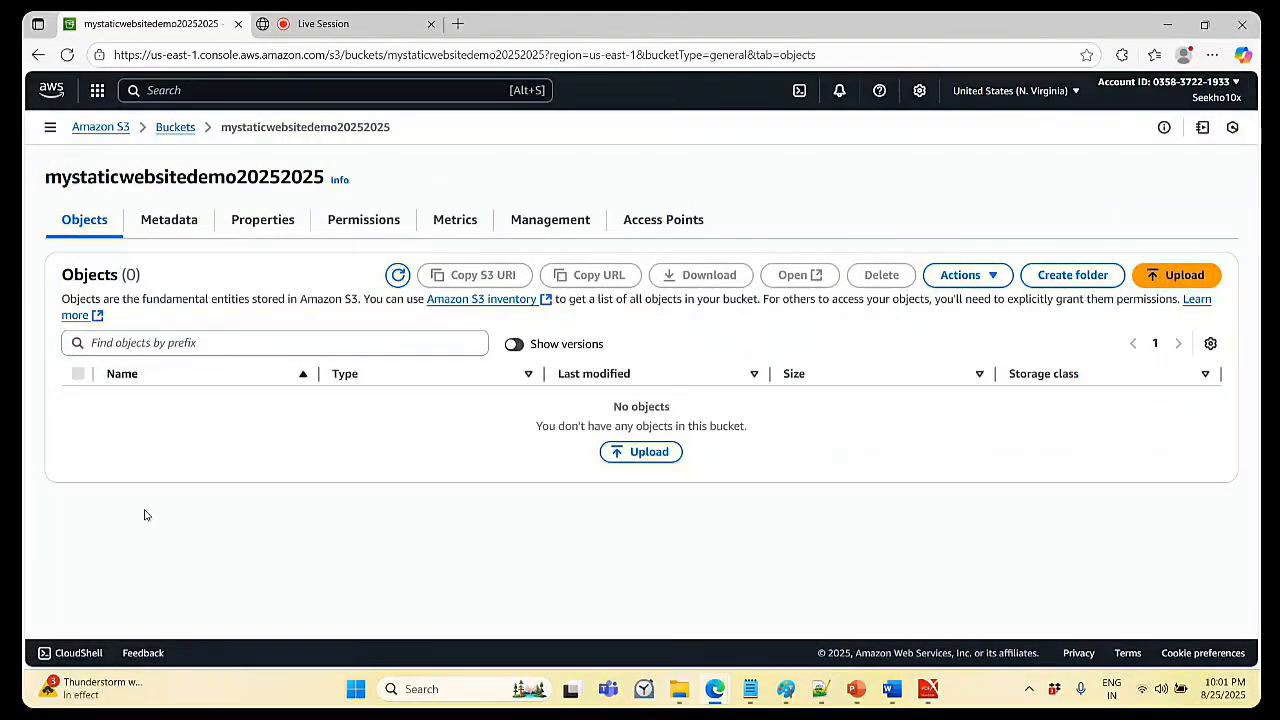
click(256, 220)
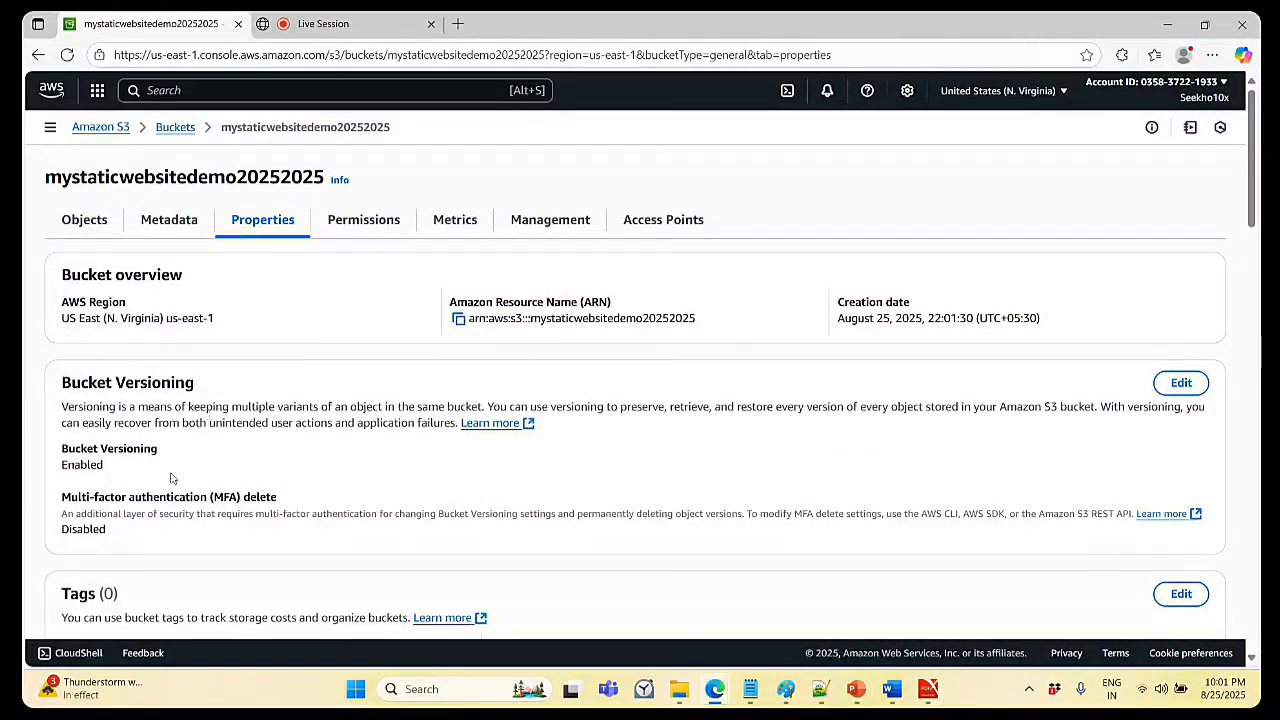
scroll(190, 462, down, 4)
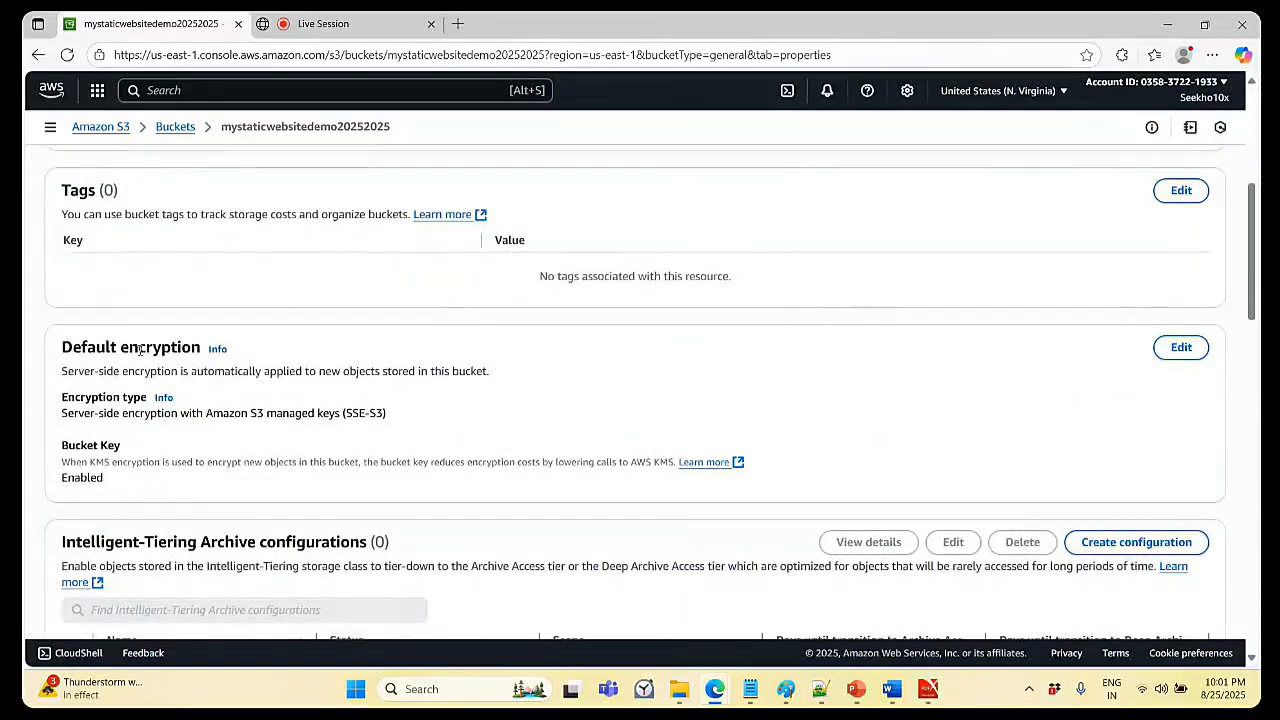
scroll(140, 349, down, 5)
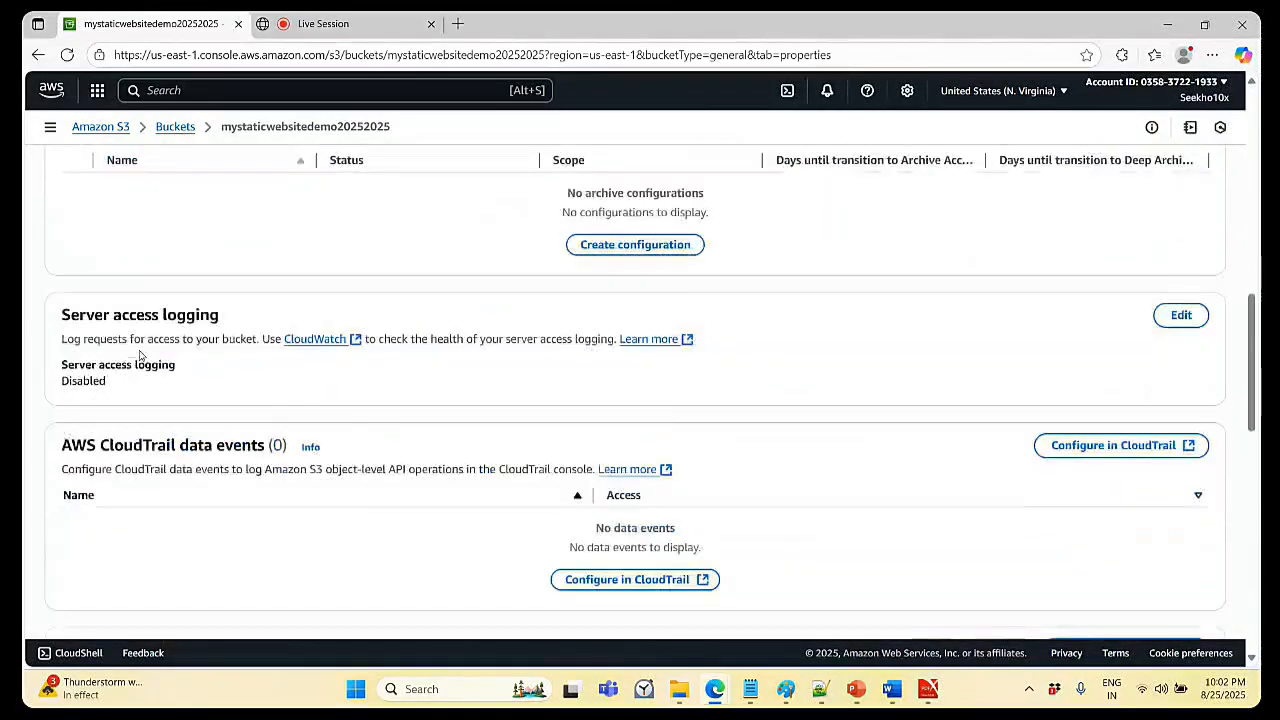
scroll(140, 352, down, 5)
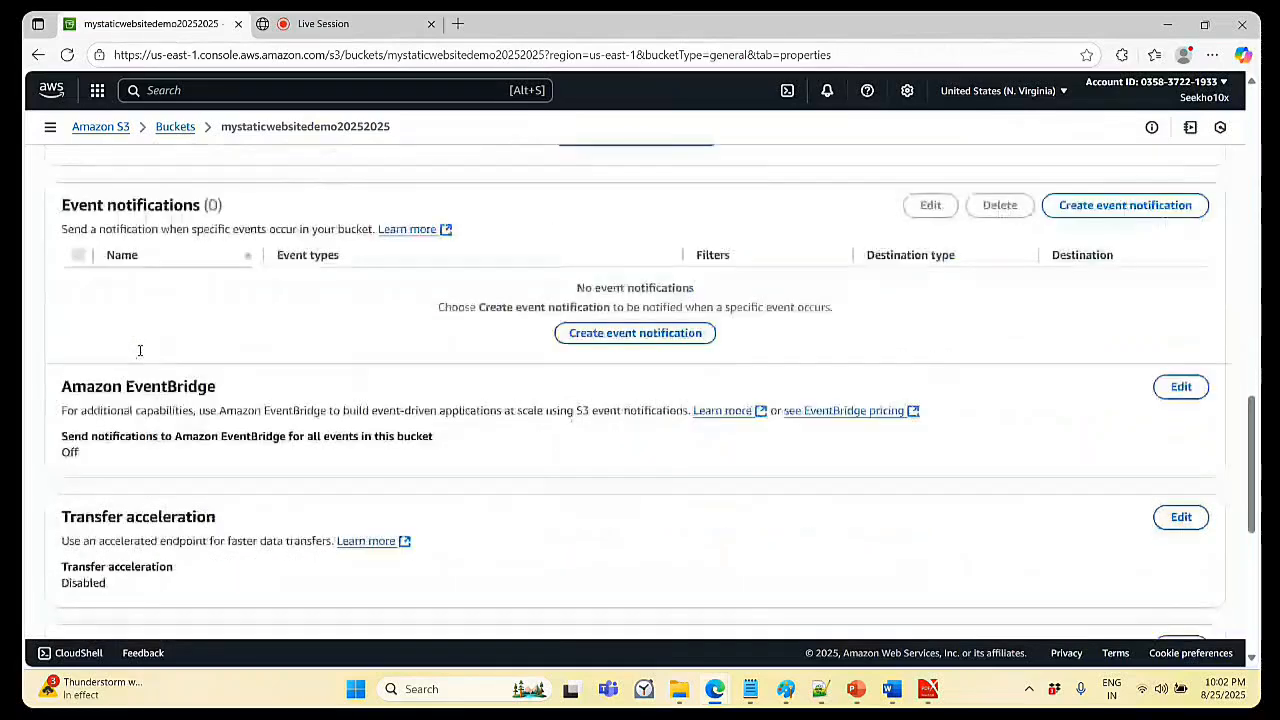
scroll(140, 350, down, 5)
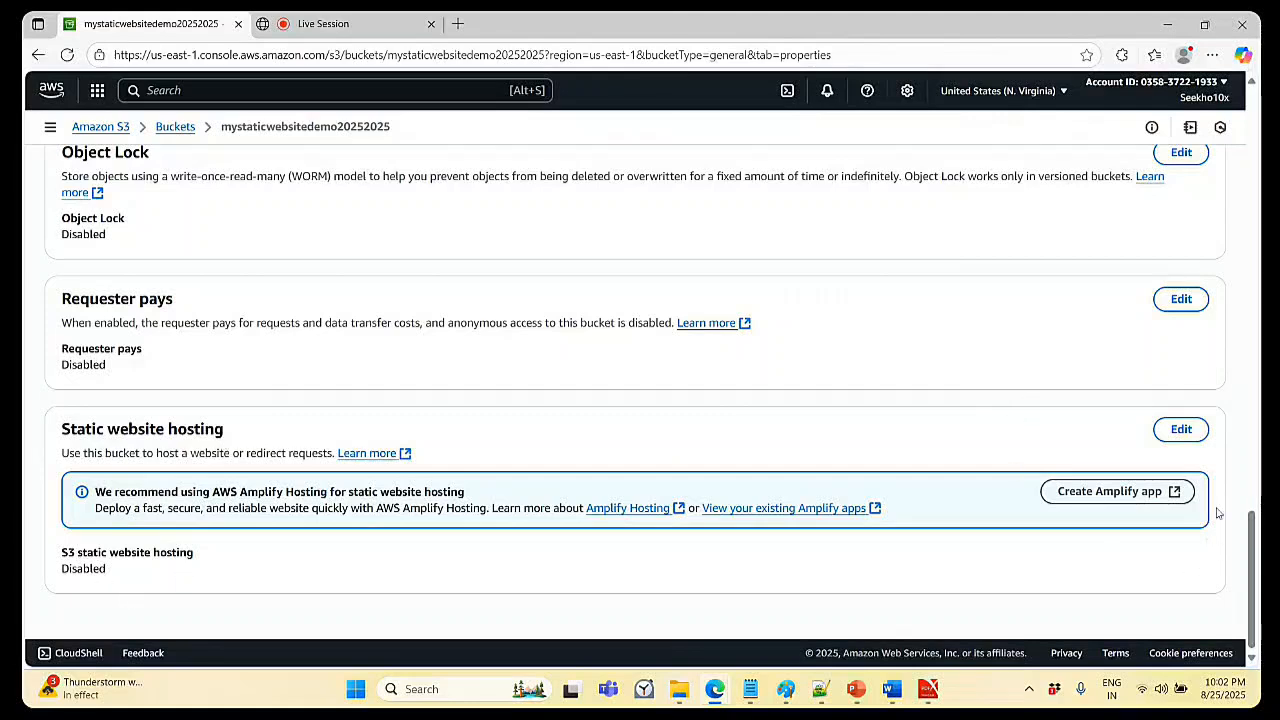
click(1181, 430)
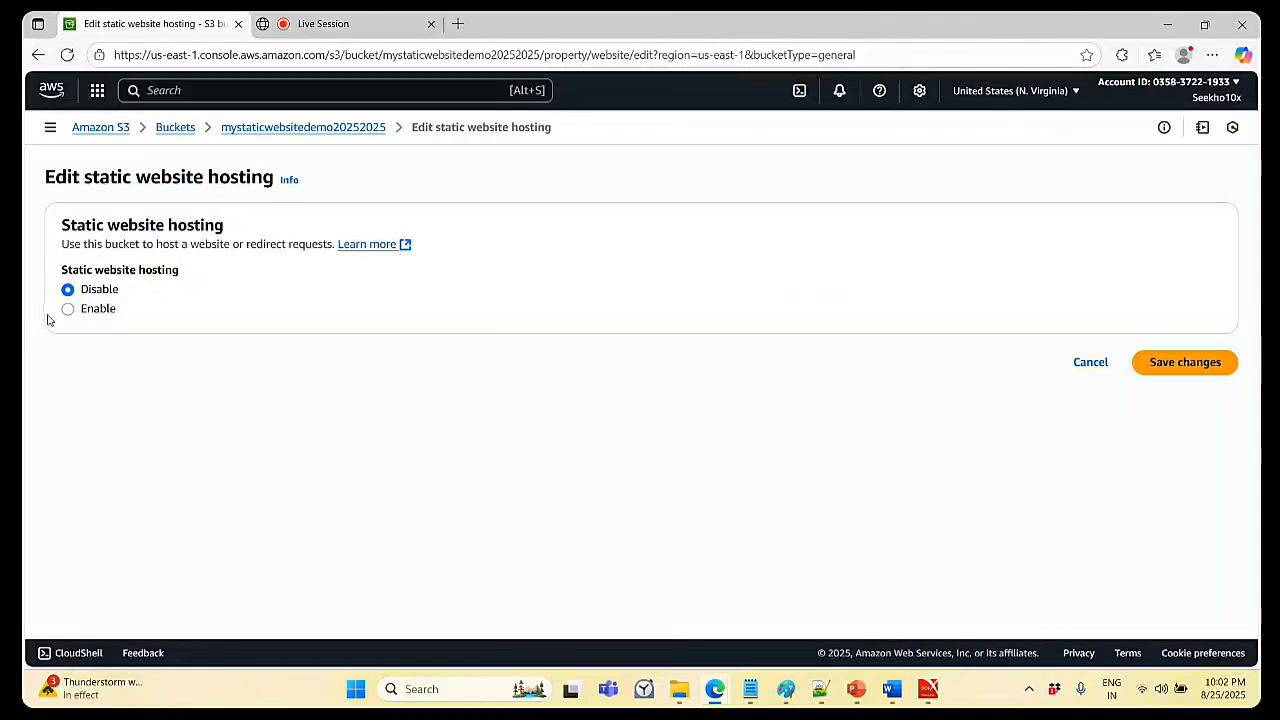
click(67, 309)
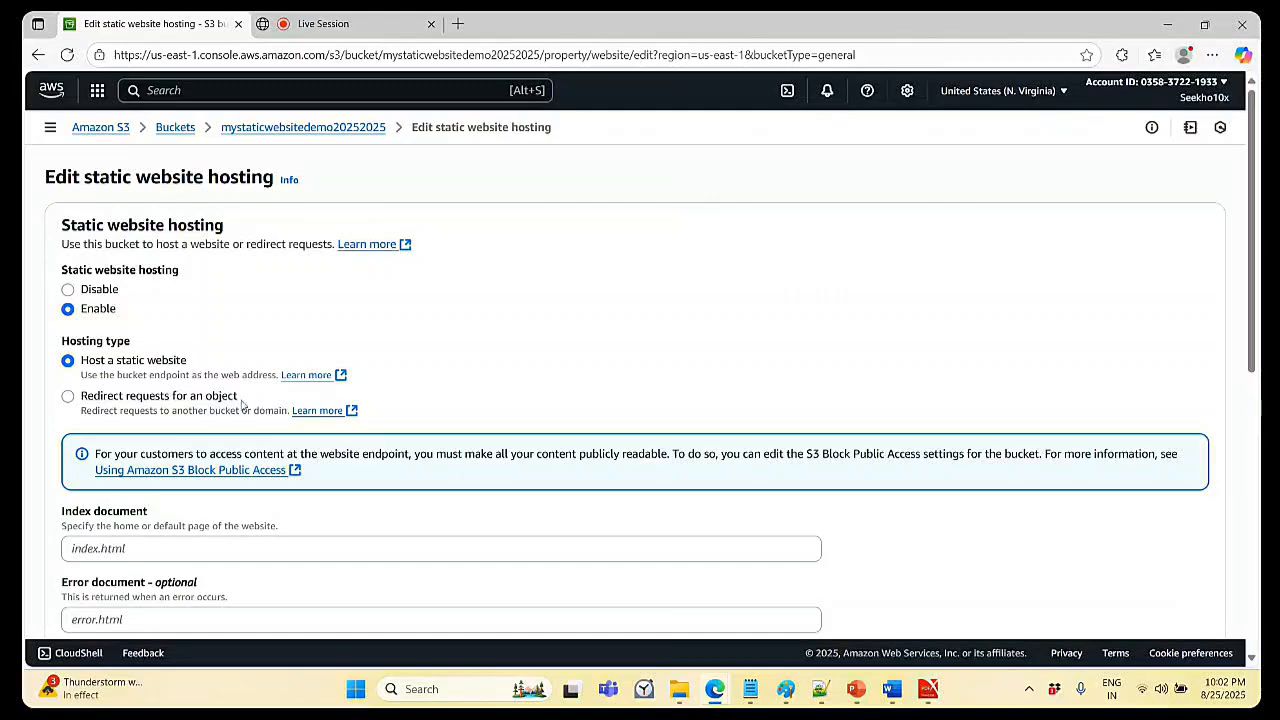
scroll(250, 453, down, 2)
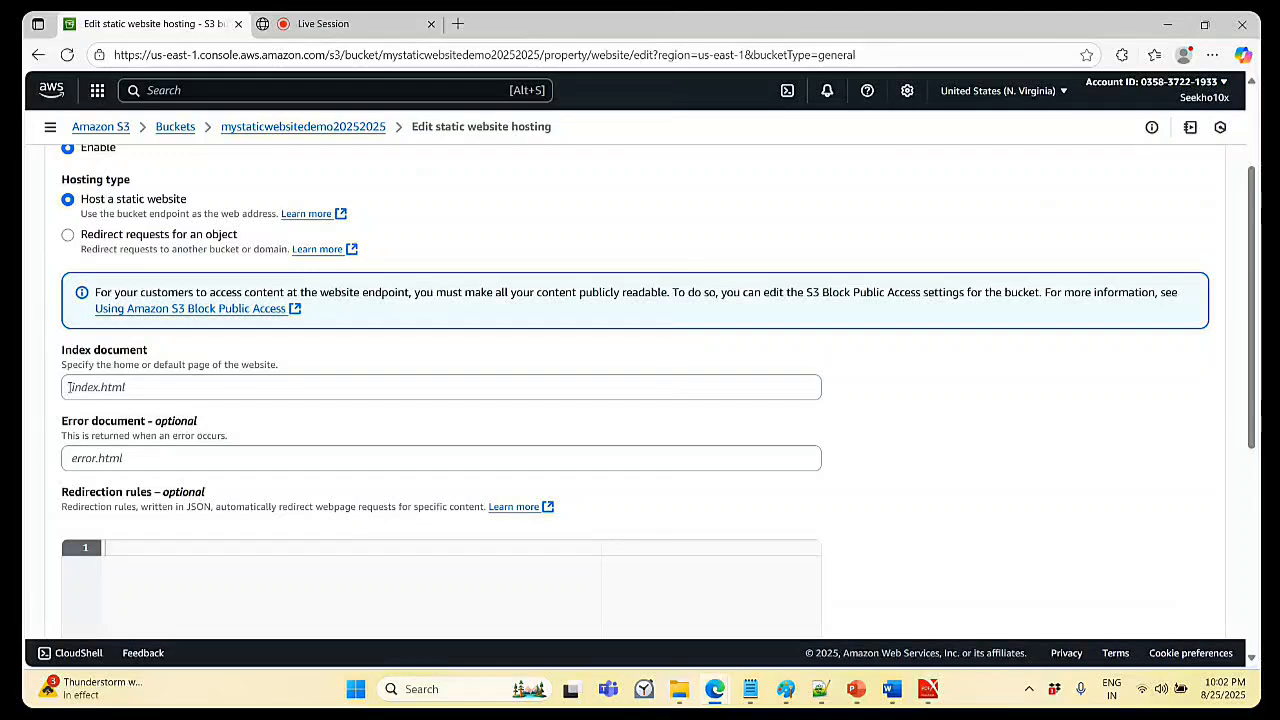
- Switch to File Explorer, preview the index file from the Documents folder in the browser, and return to the folder
click(1172, 27)
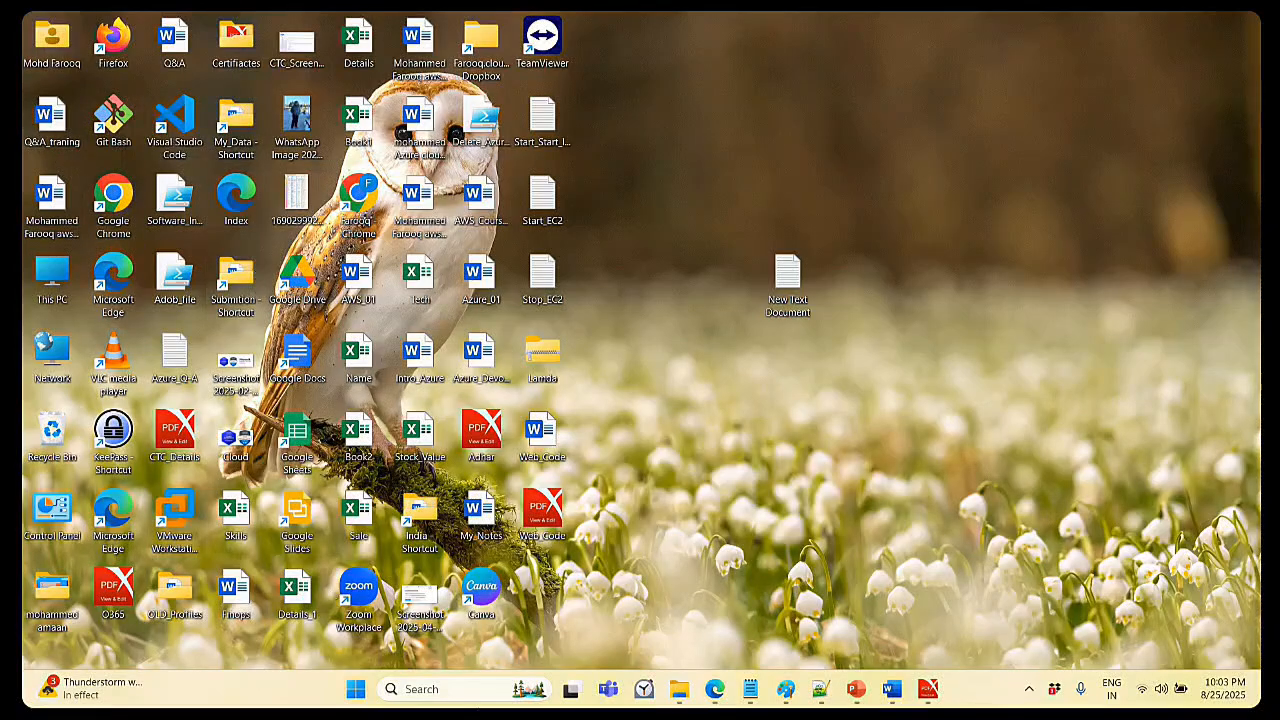
mouse_move(690, 690)
click(688, 692)
click(84, 293)
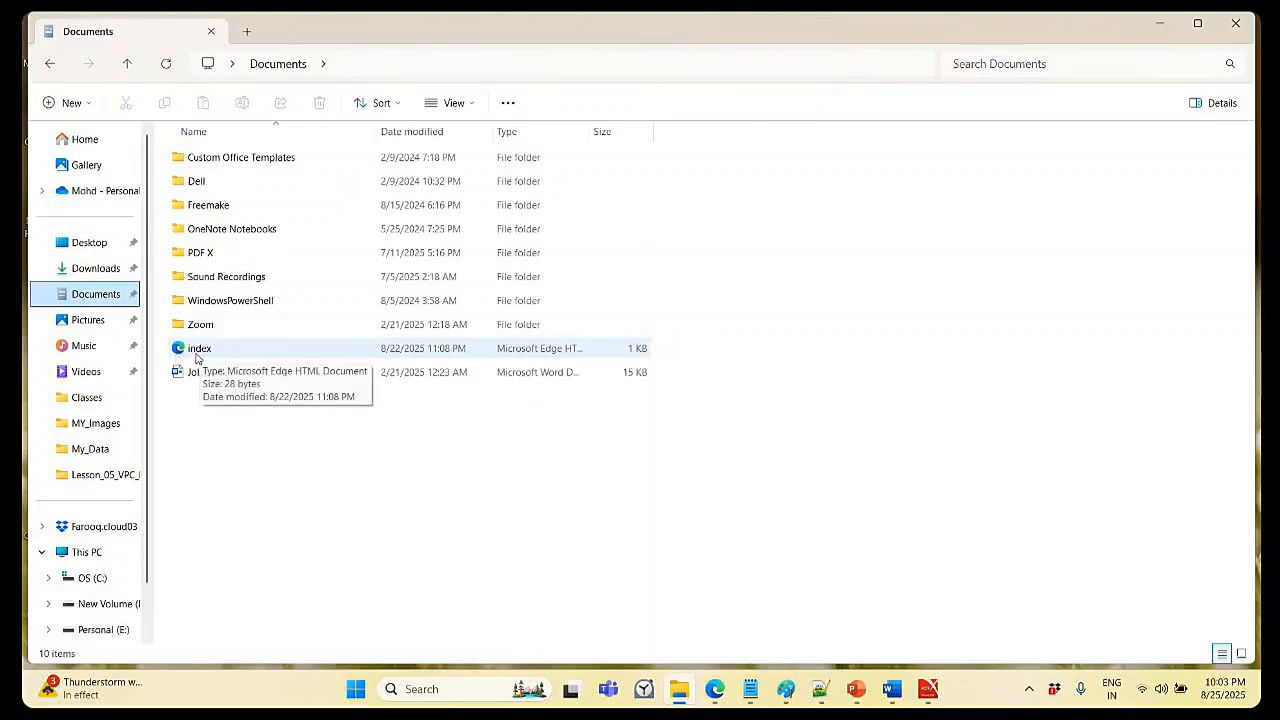
click(208, 352)
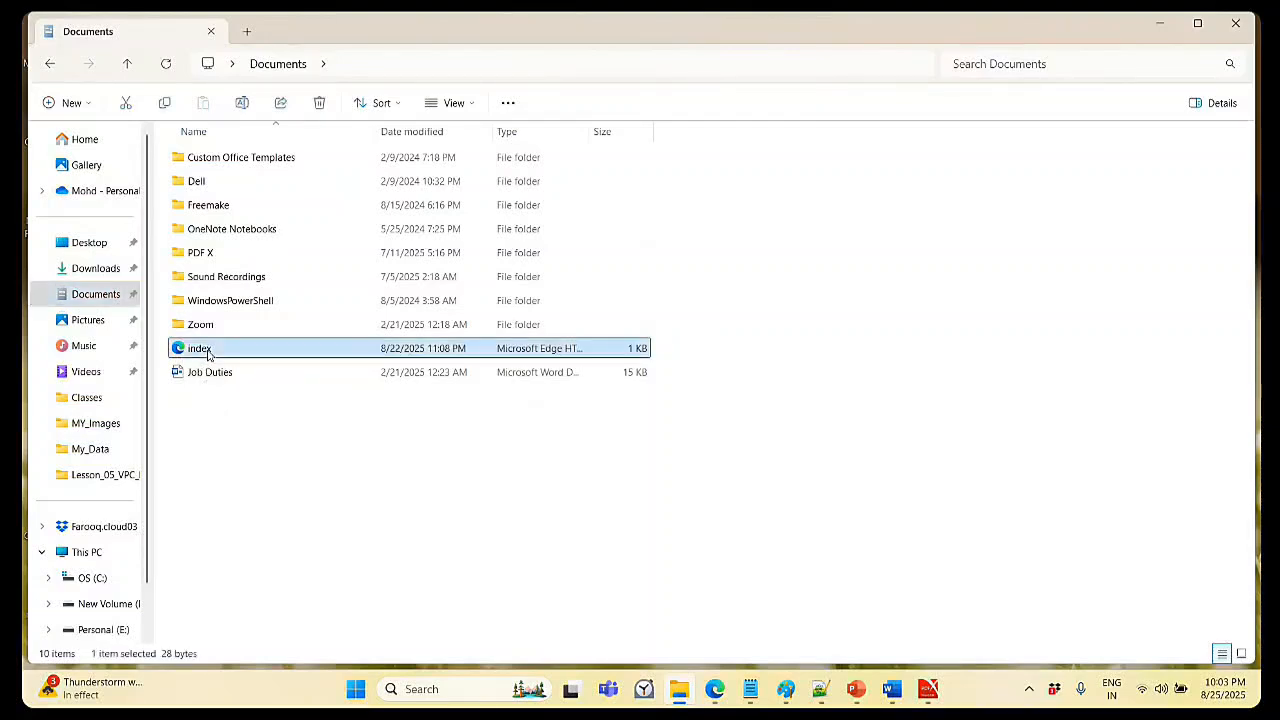
double_click(210, 352)
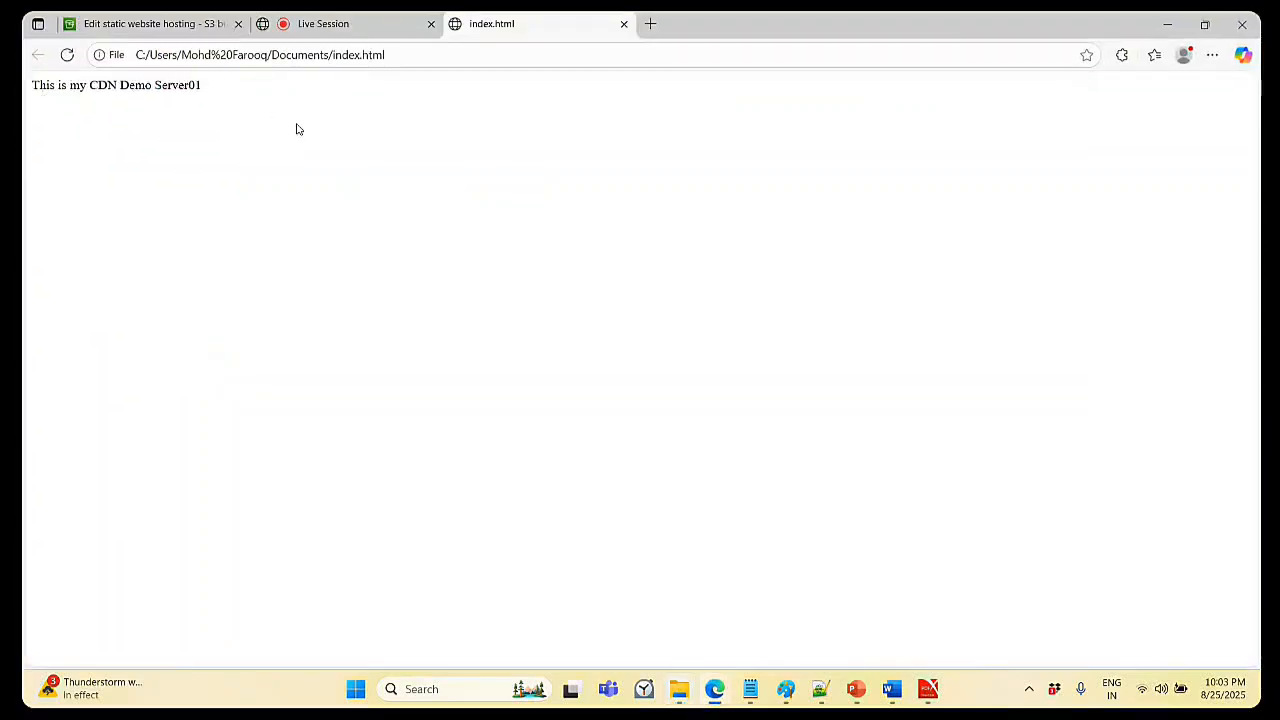
click(624, 23)
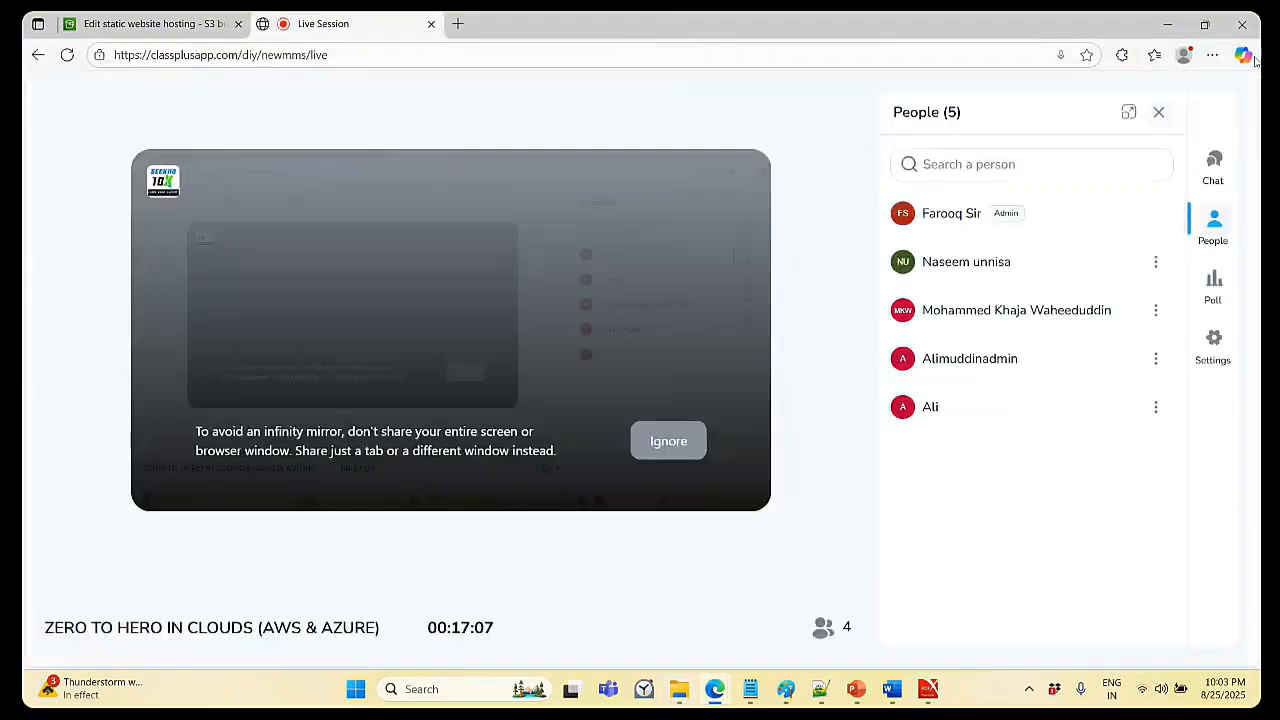
click(1167, 23)
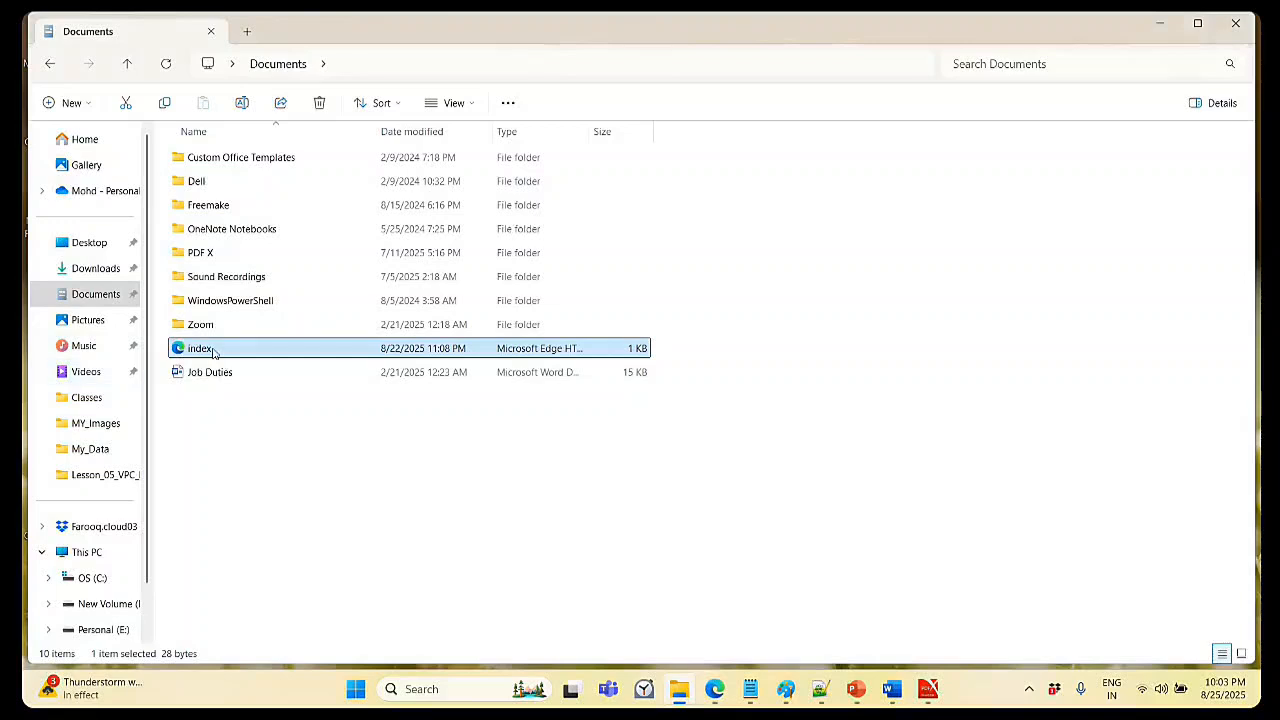
- Open the index file in Notepad and extend its line with "Testing With S3 Static Website" after "Server01"
right_click(213, 352)
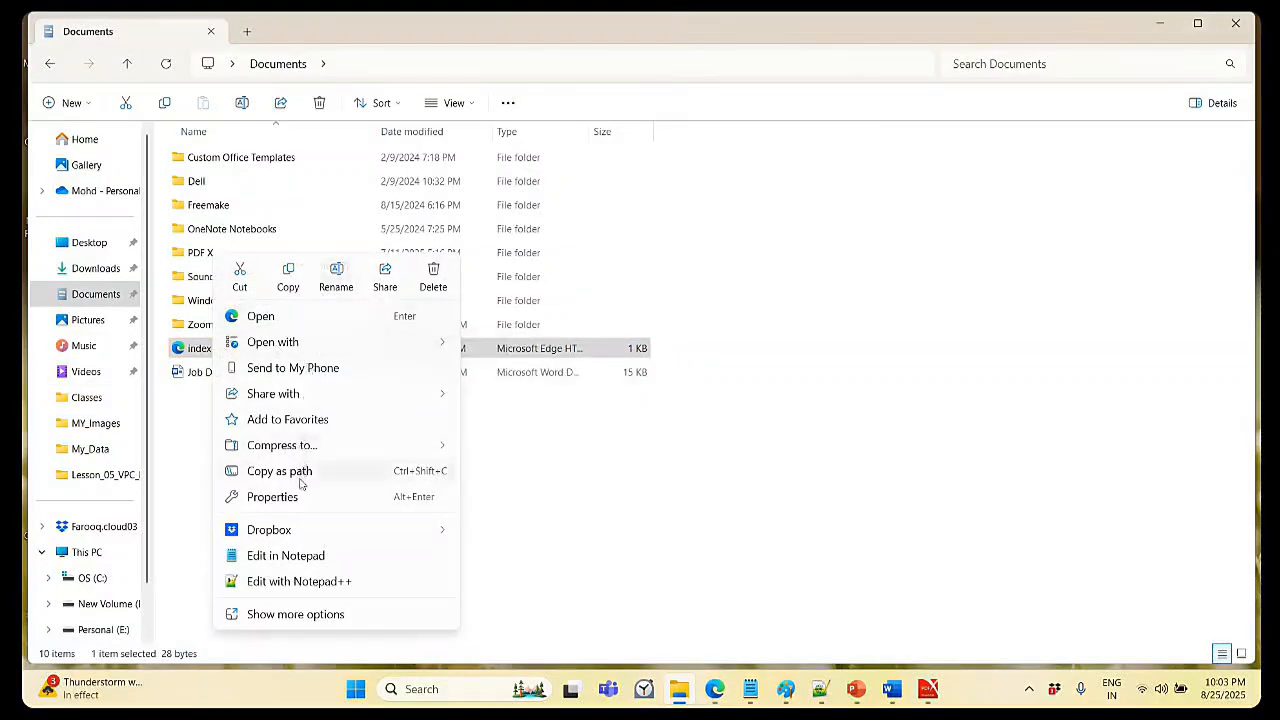
click(312, 563)
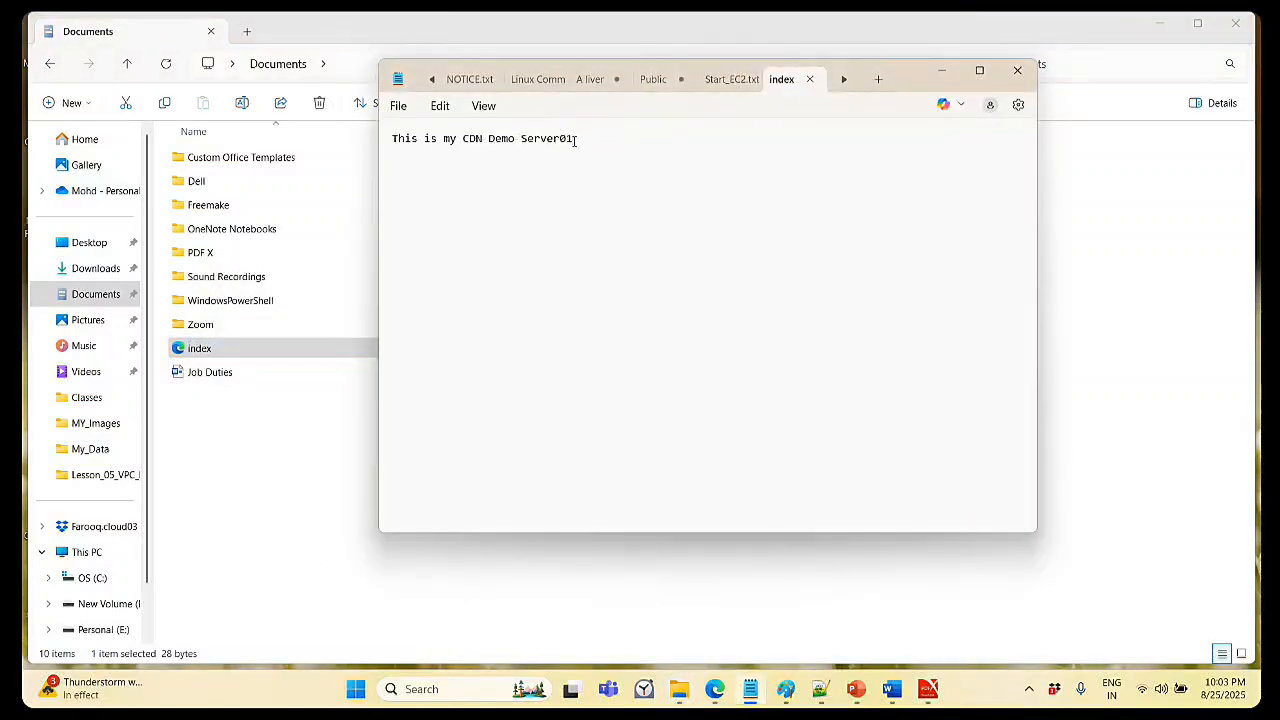
text(Tes)
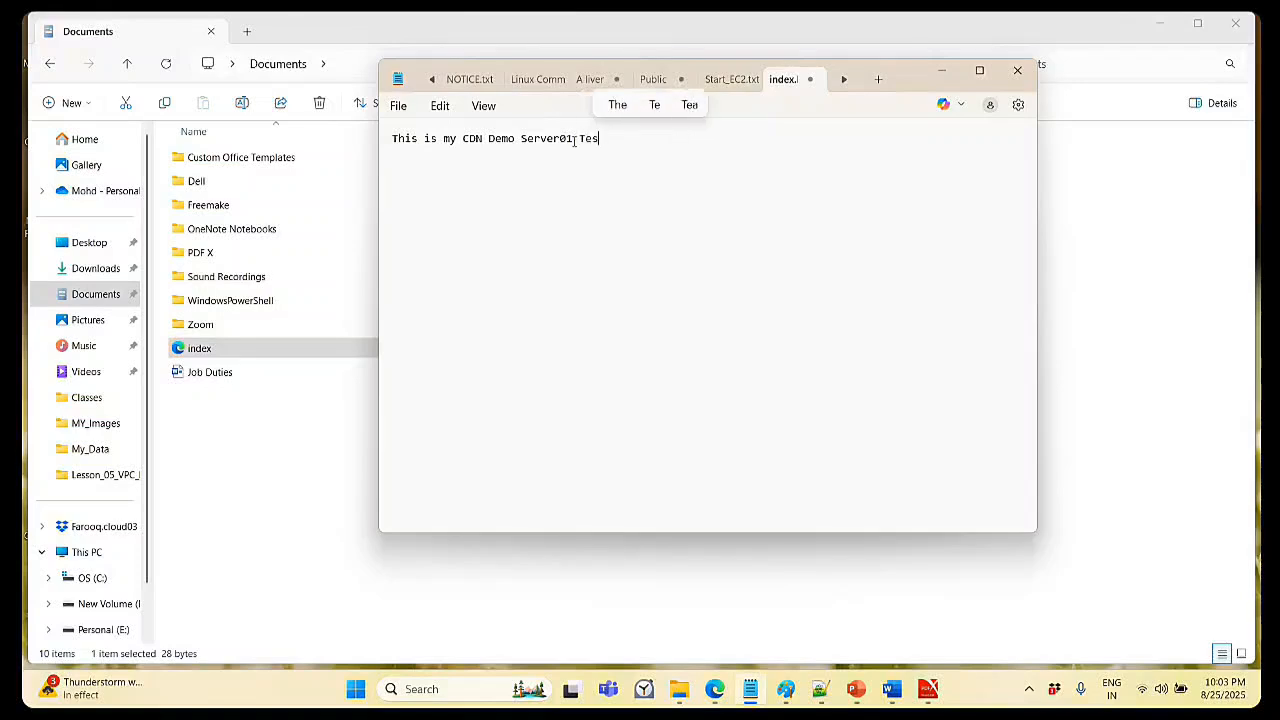
text(ting W)
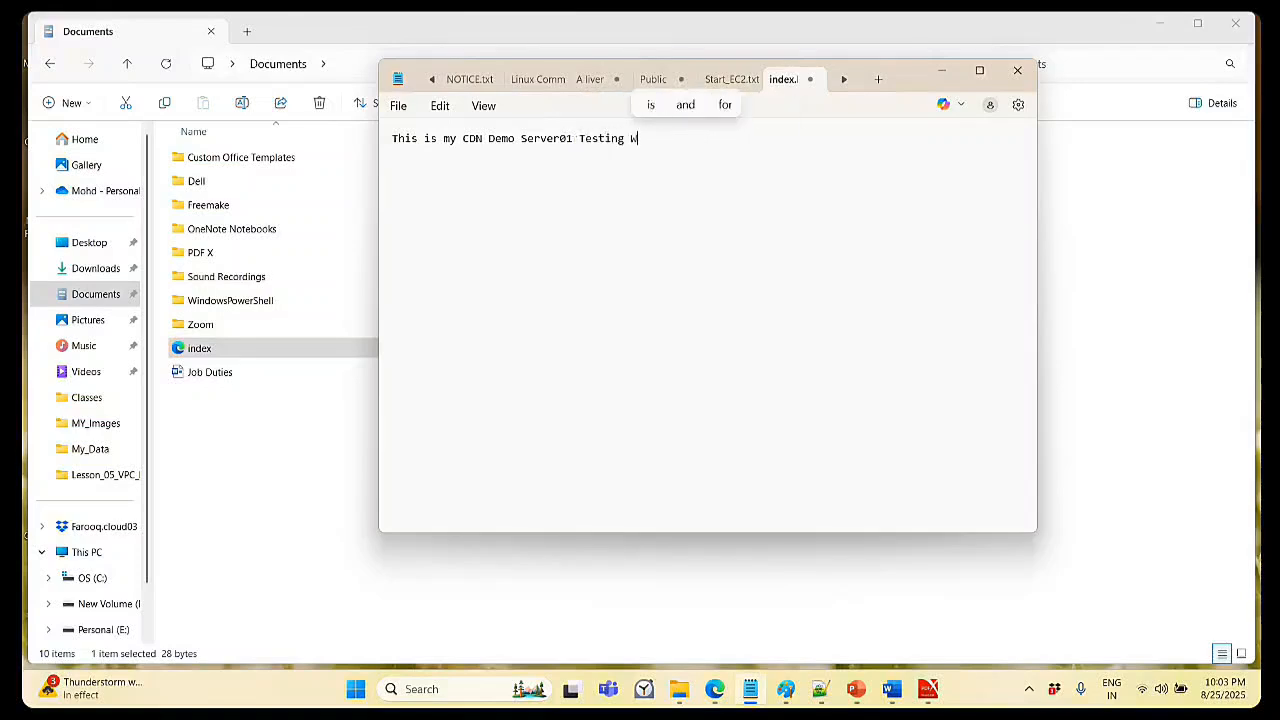
text(ith St)
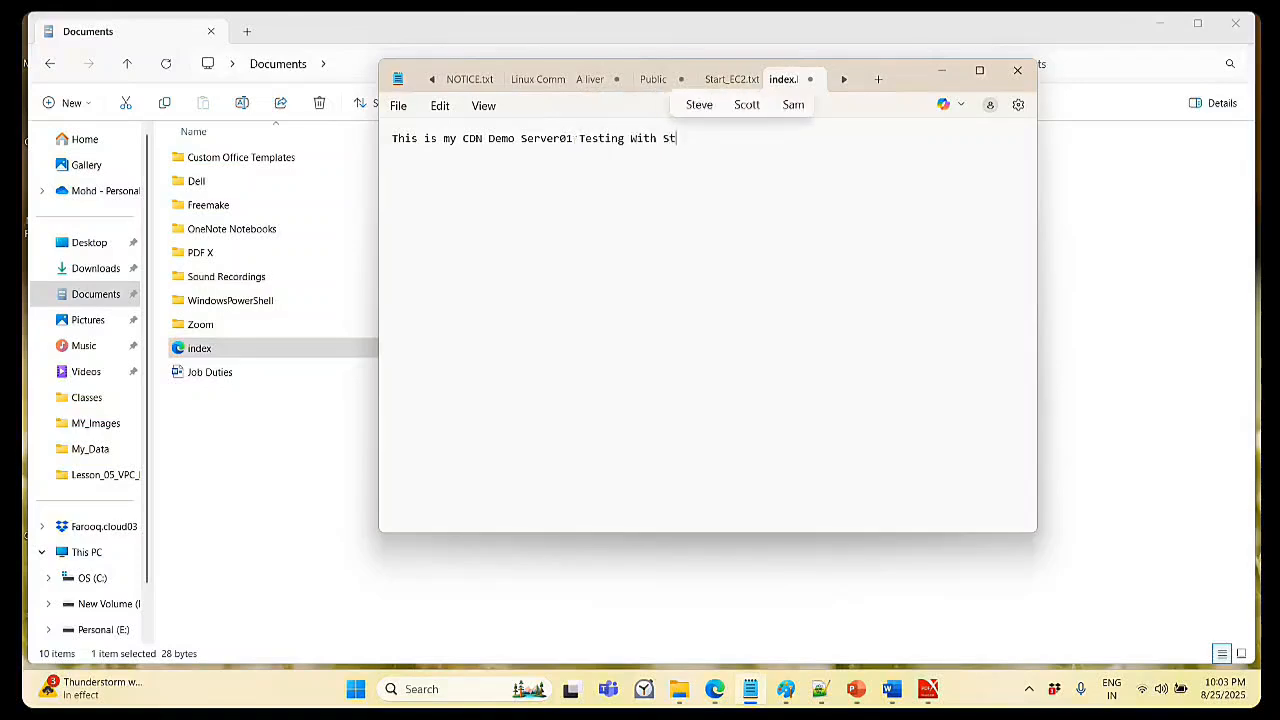
text(atic We)
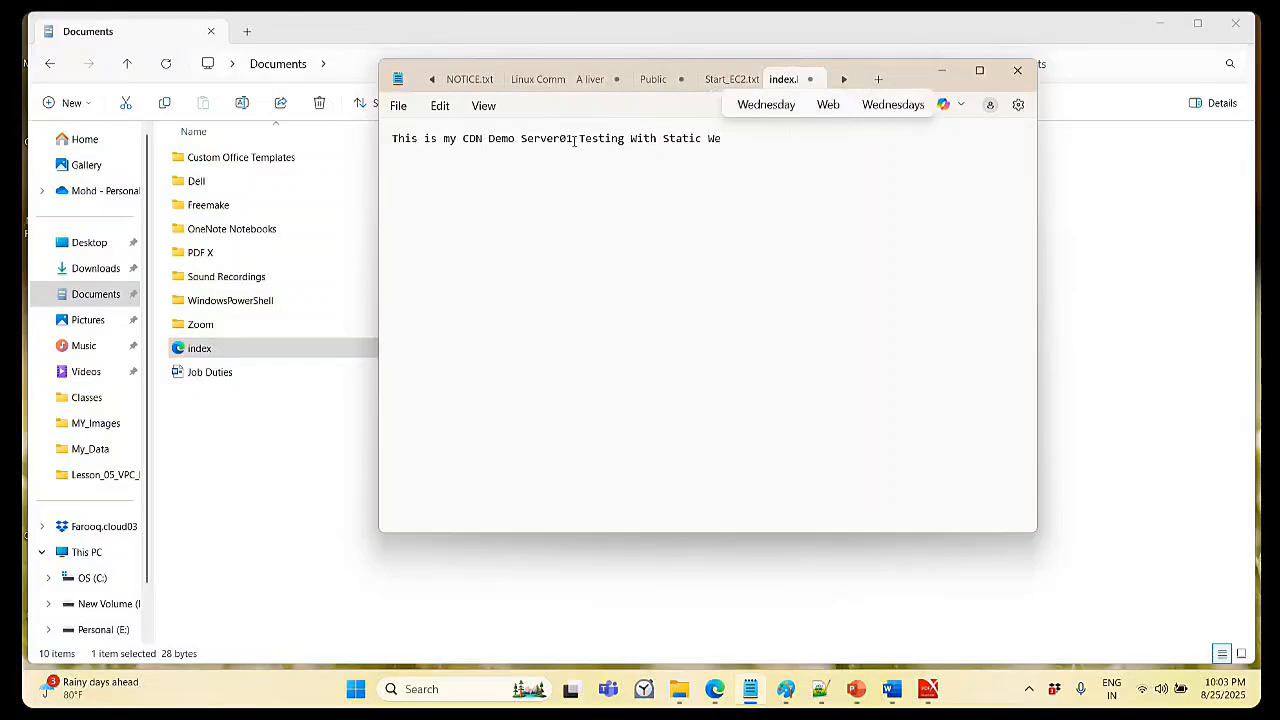
key(Left)
key(Left)
key(Left)
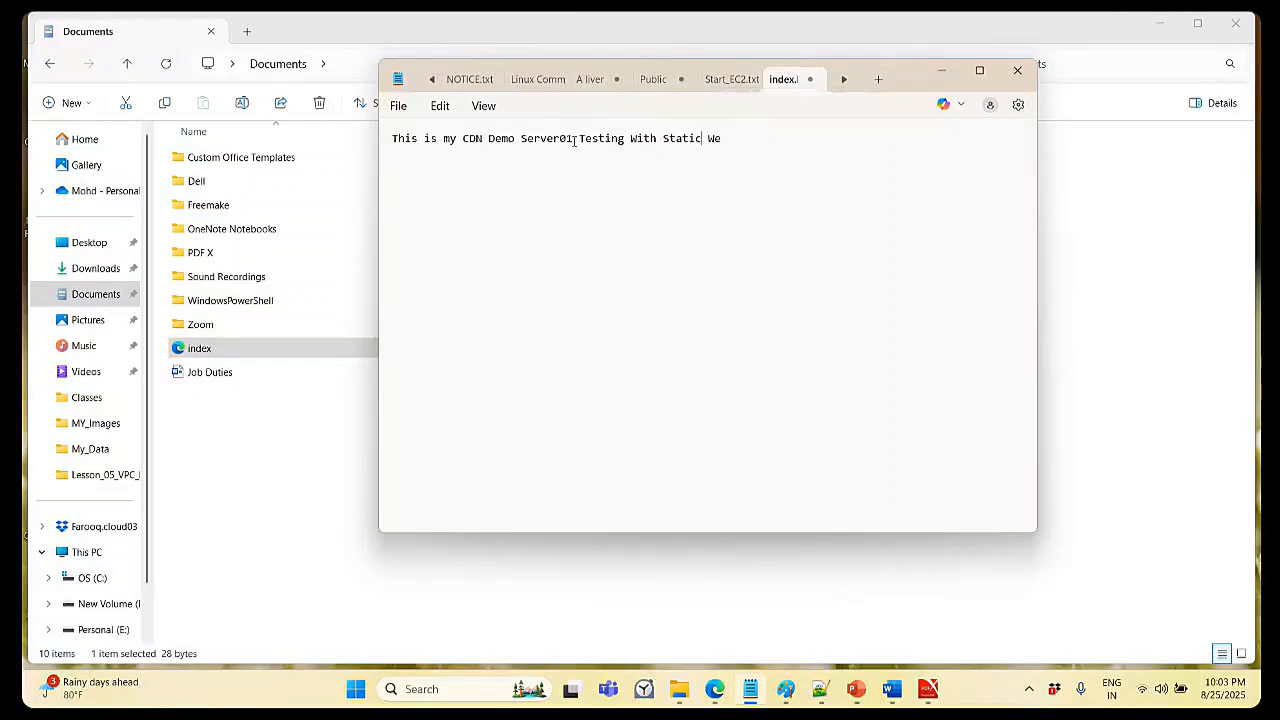
text(S3 )
text(bsite)
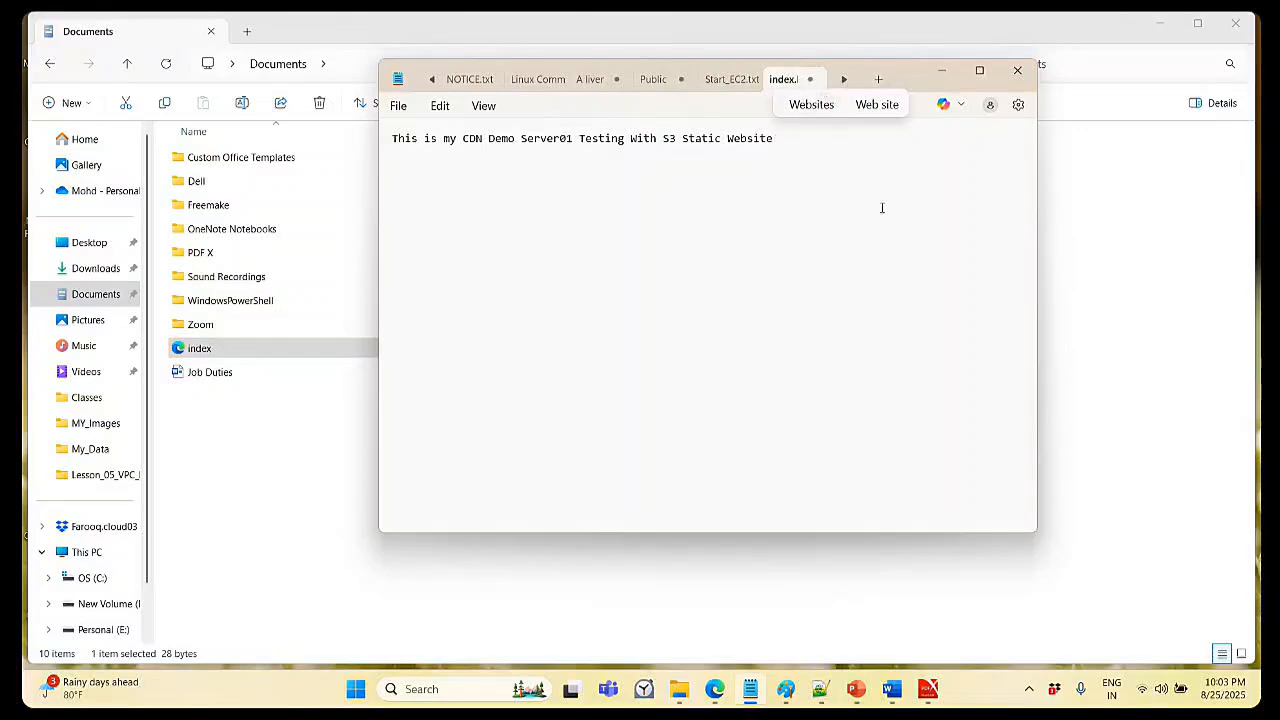
- Save the edited index file and close it in Notepad
click(396, 106)
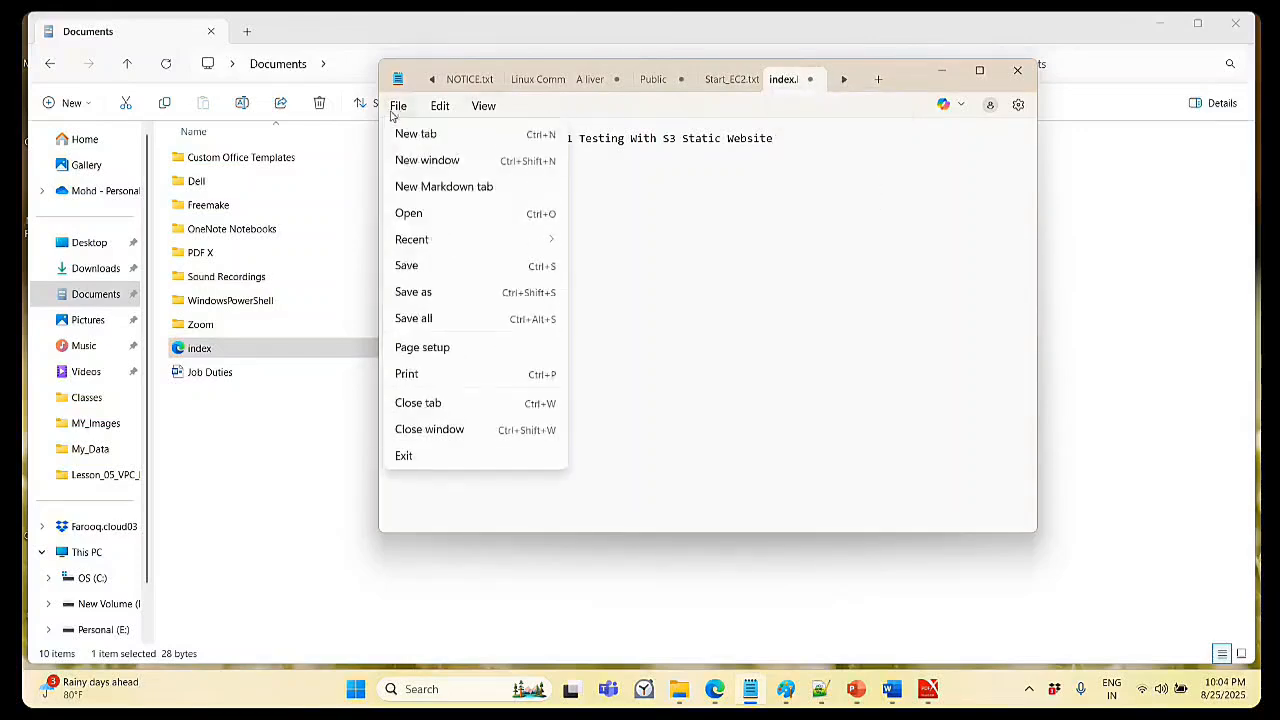
click(424, 267)
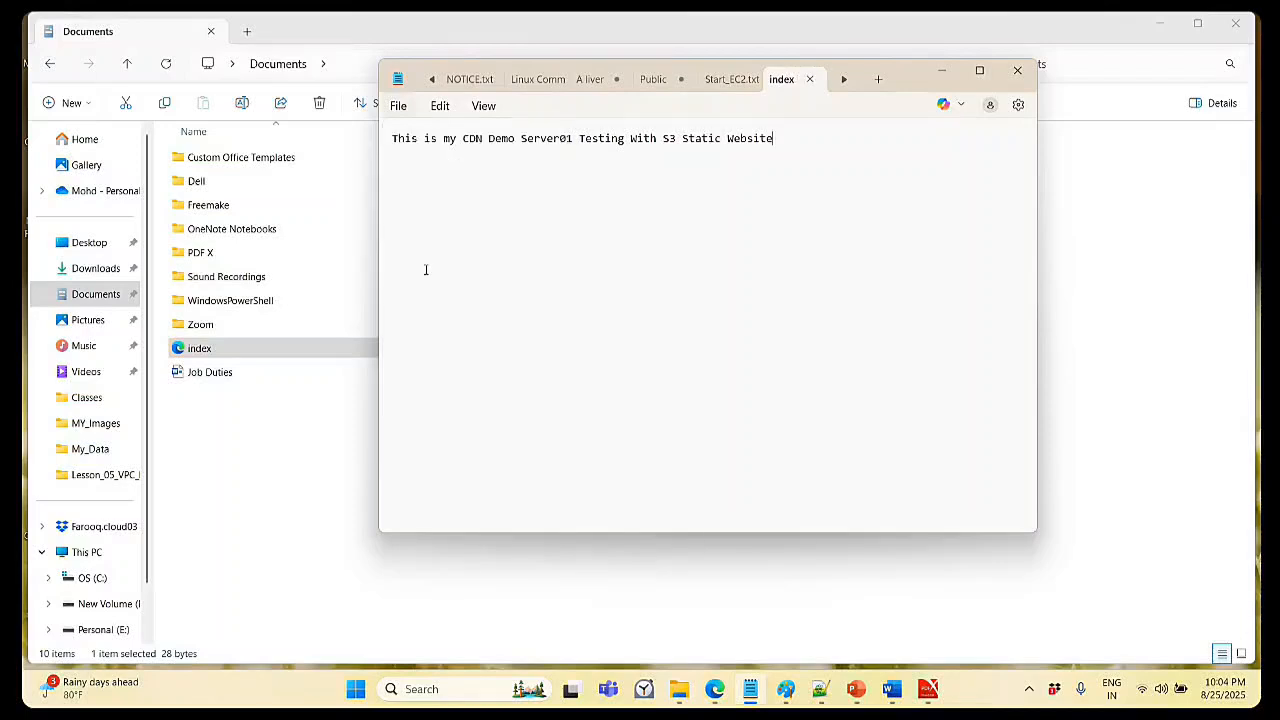
click(809, 79)
click(945, 72)
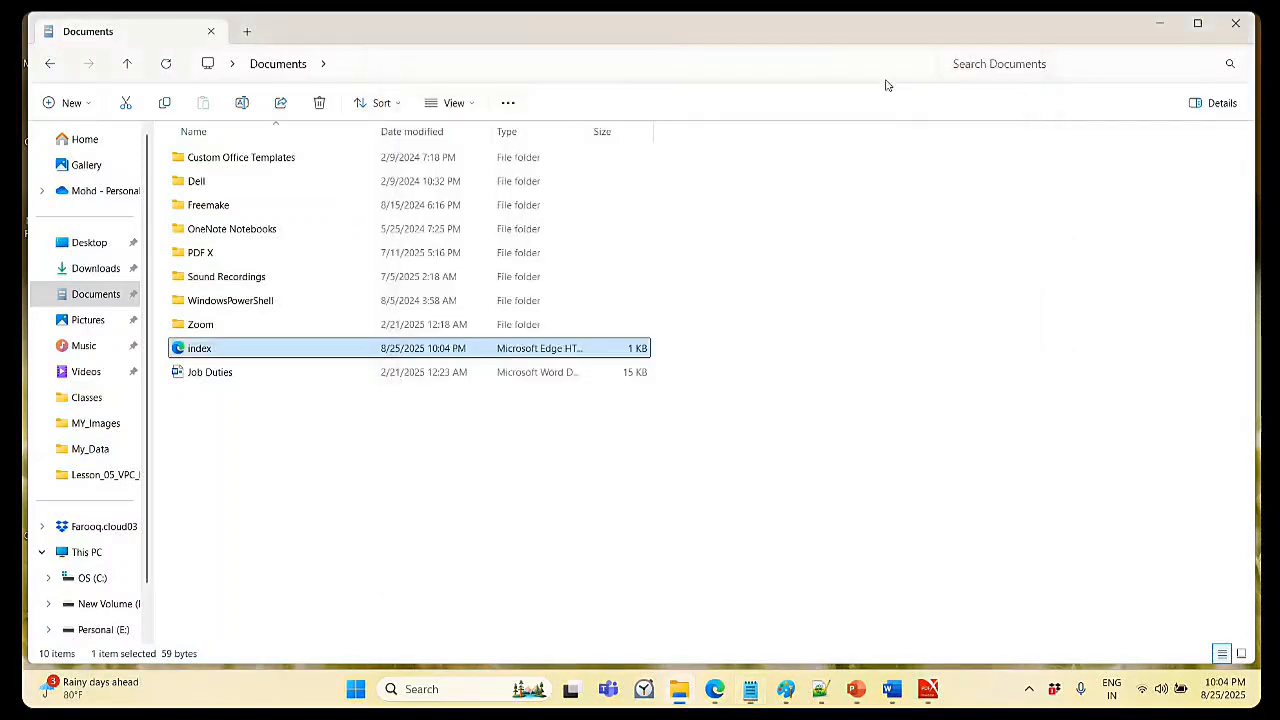
- Preview the updated index page in the browser, close it, and return to the static website hosting settings
double_click(224, 350)
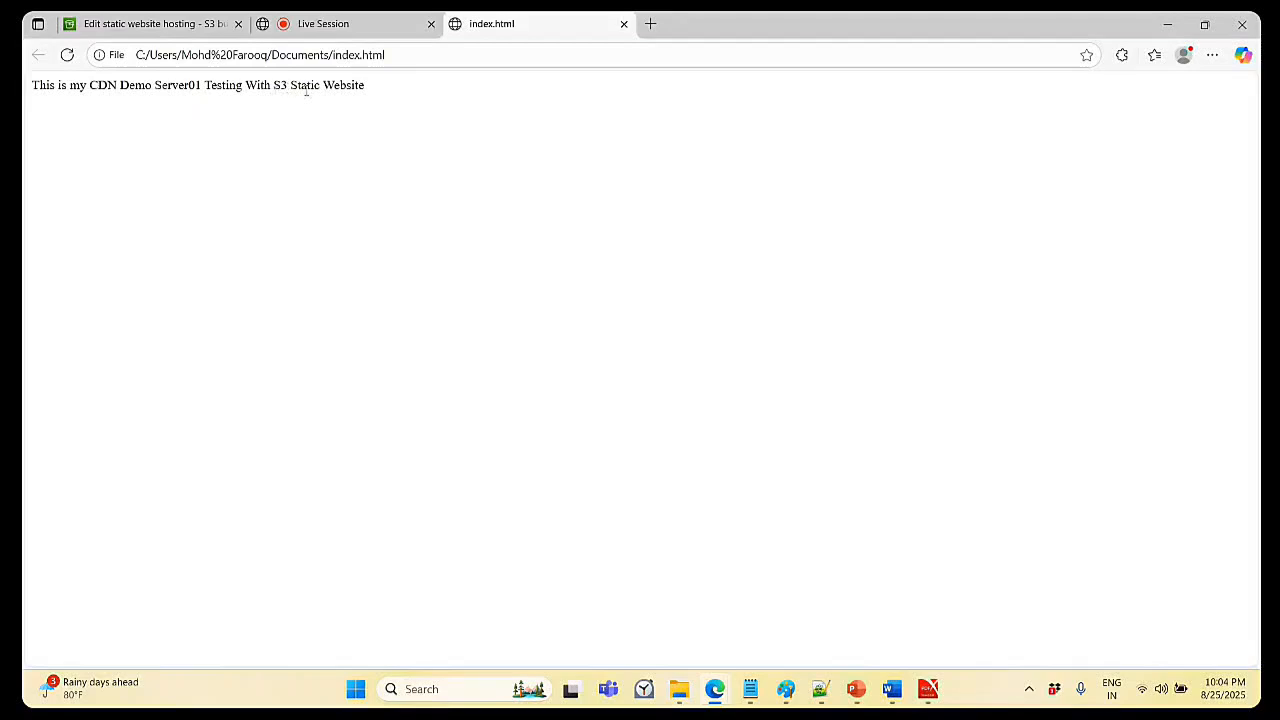
click(623, 24)
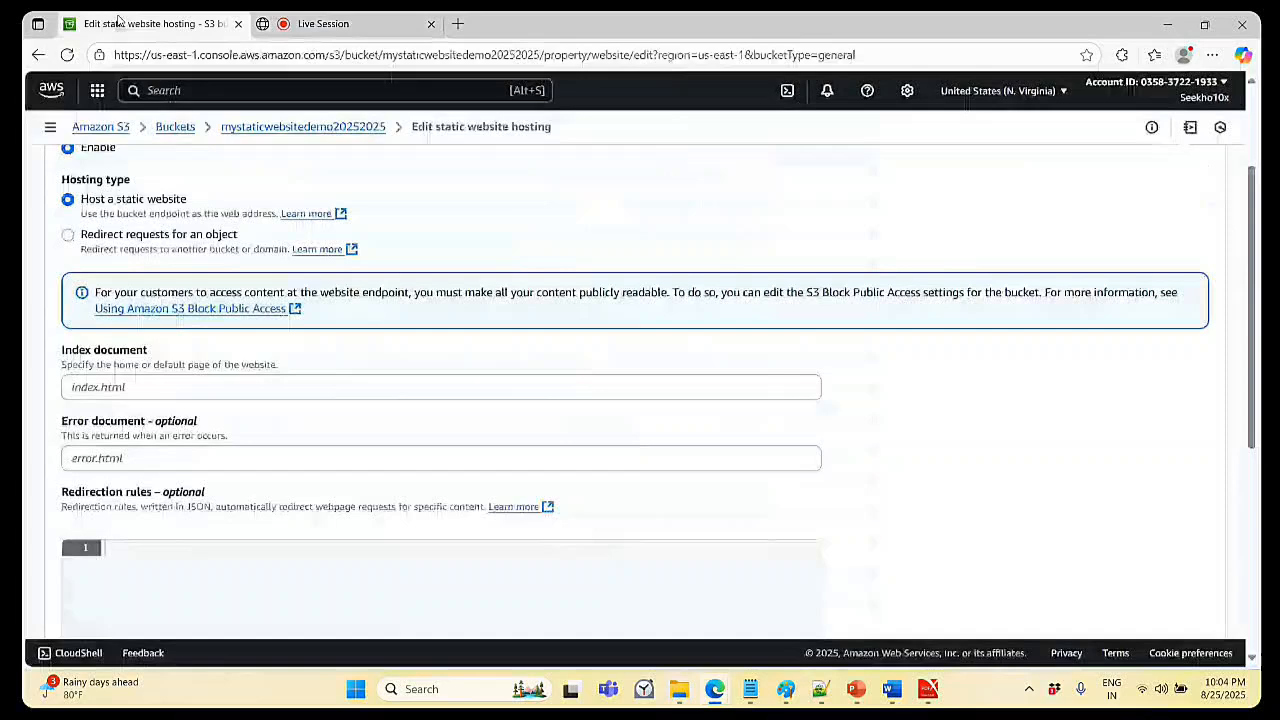
click(120, 23)
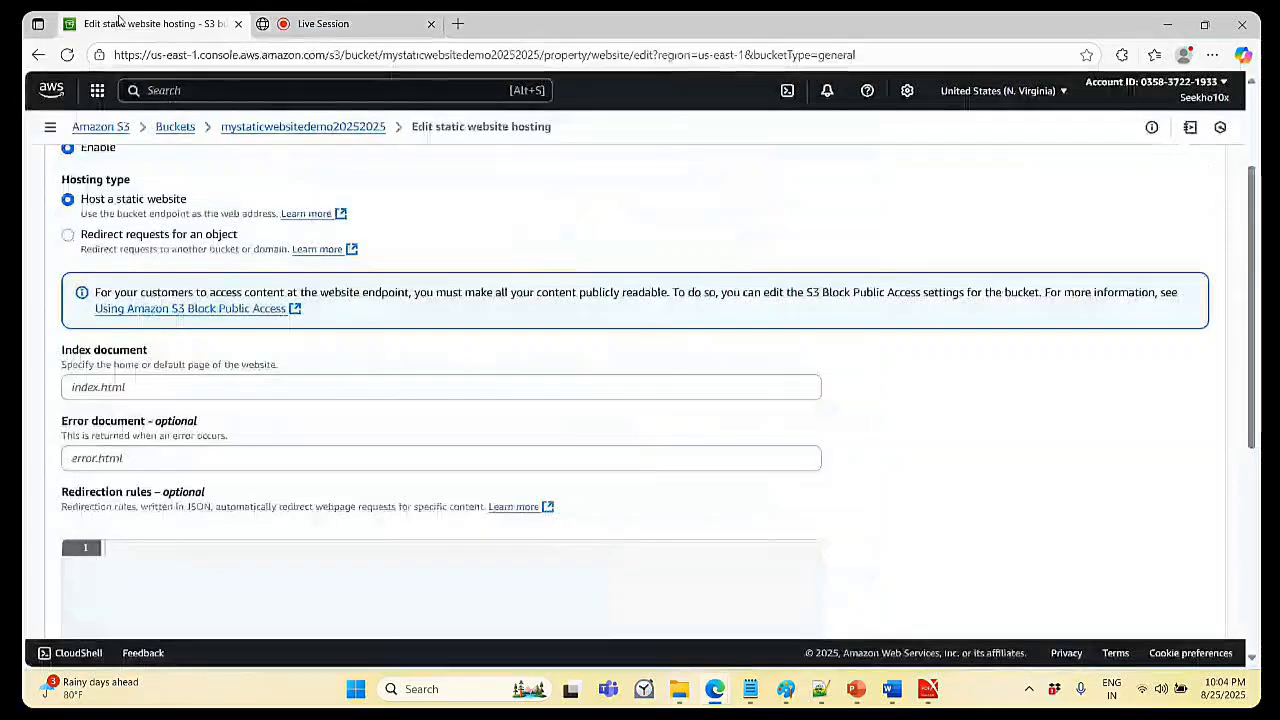
- Set both the index document and the error document to index.html and save the static website hosting settings
click(82, 388)
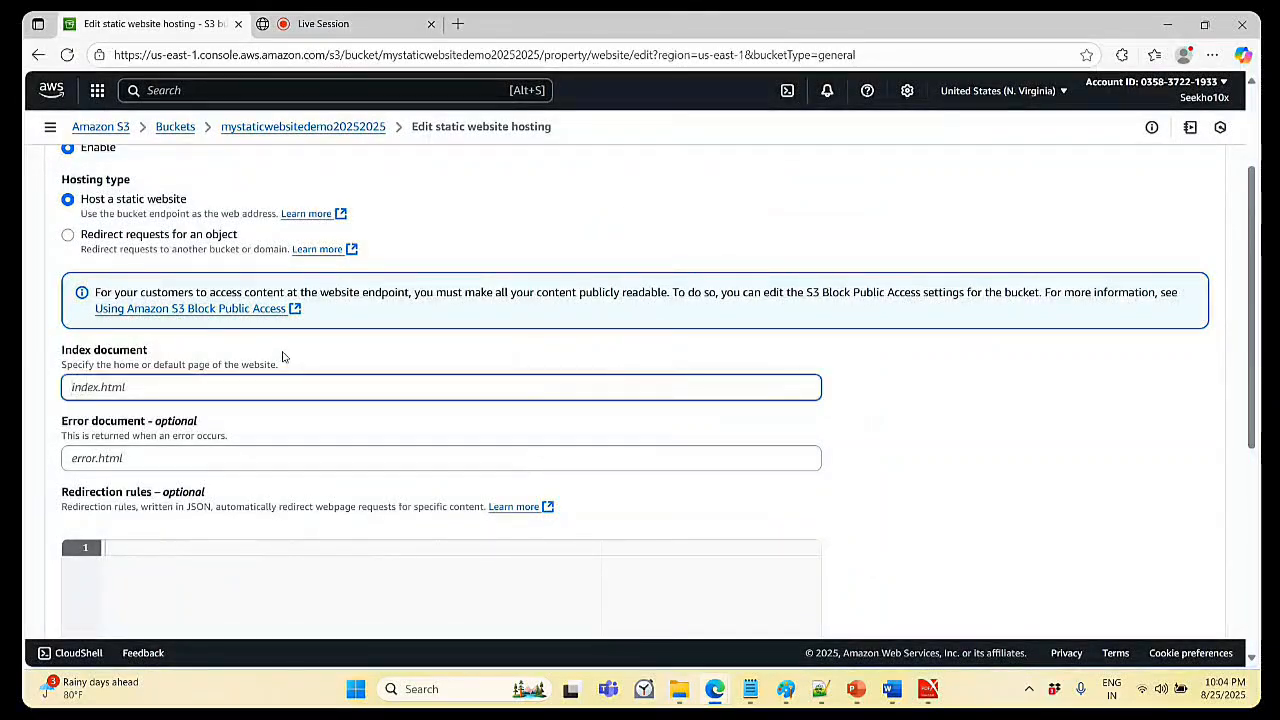
text(inde)
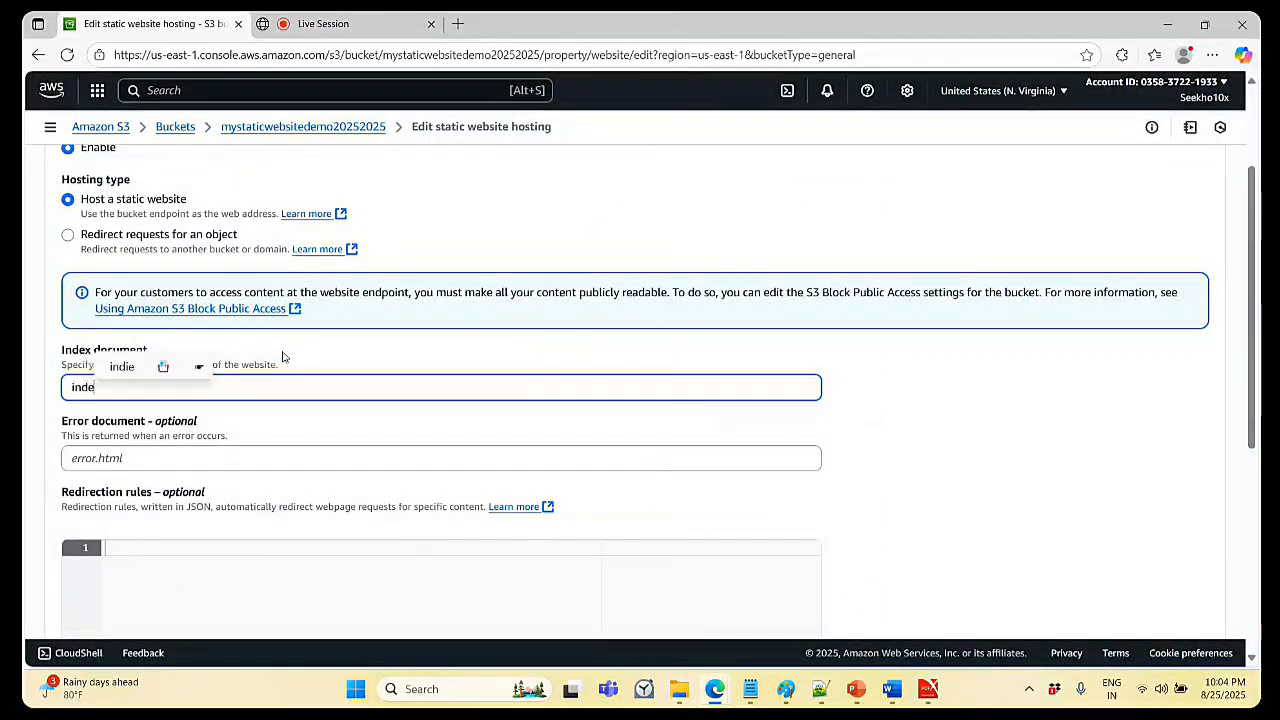
text(x.html)
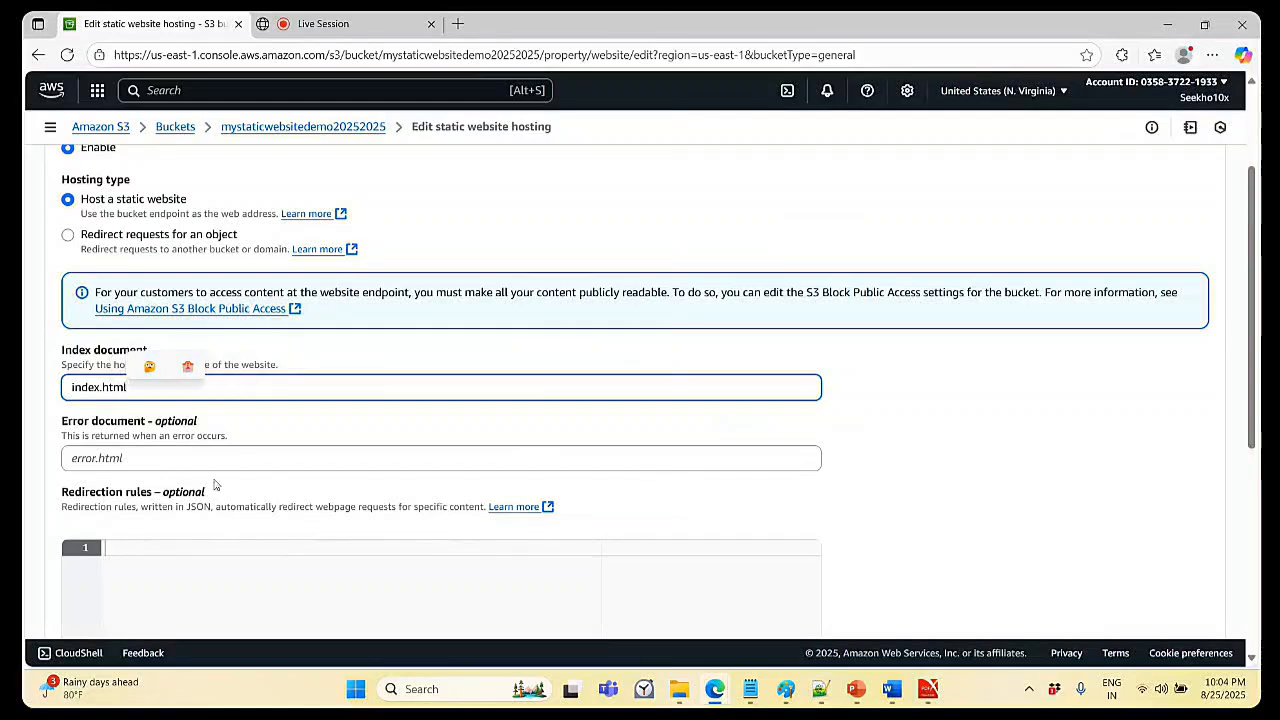
click(132, 458)
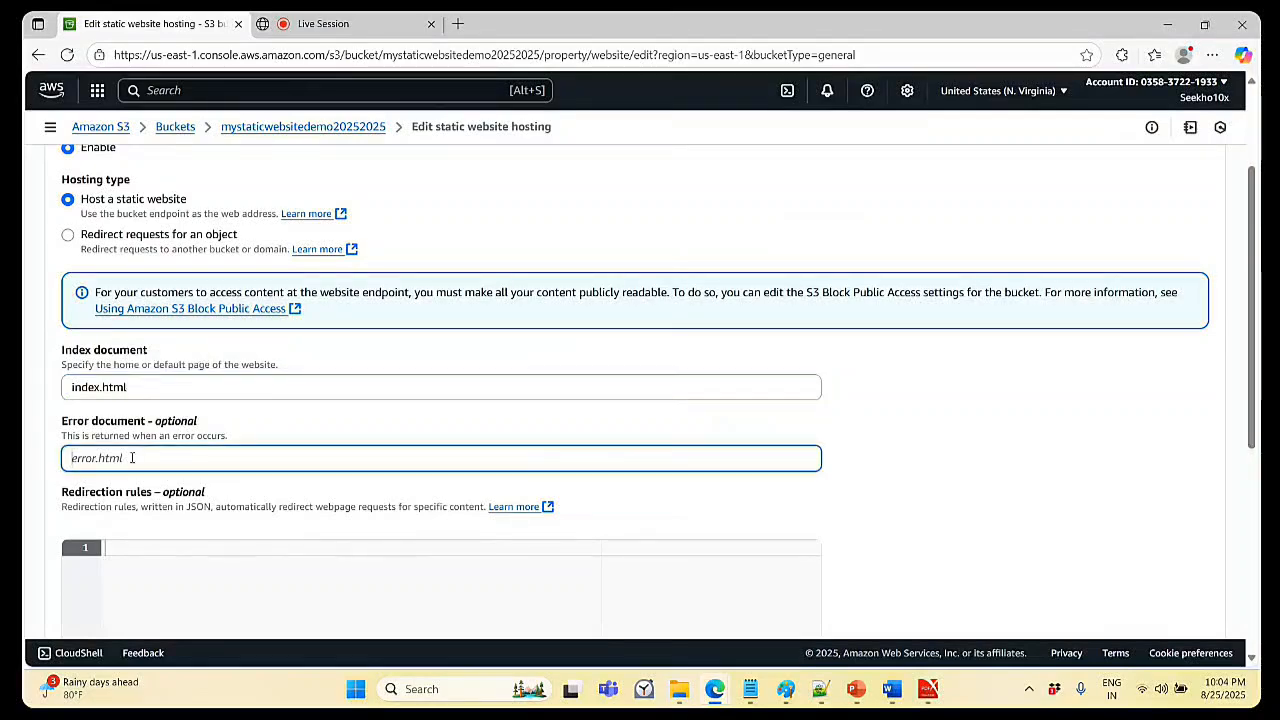
text(inde)
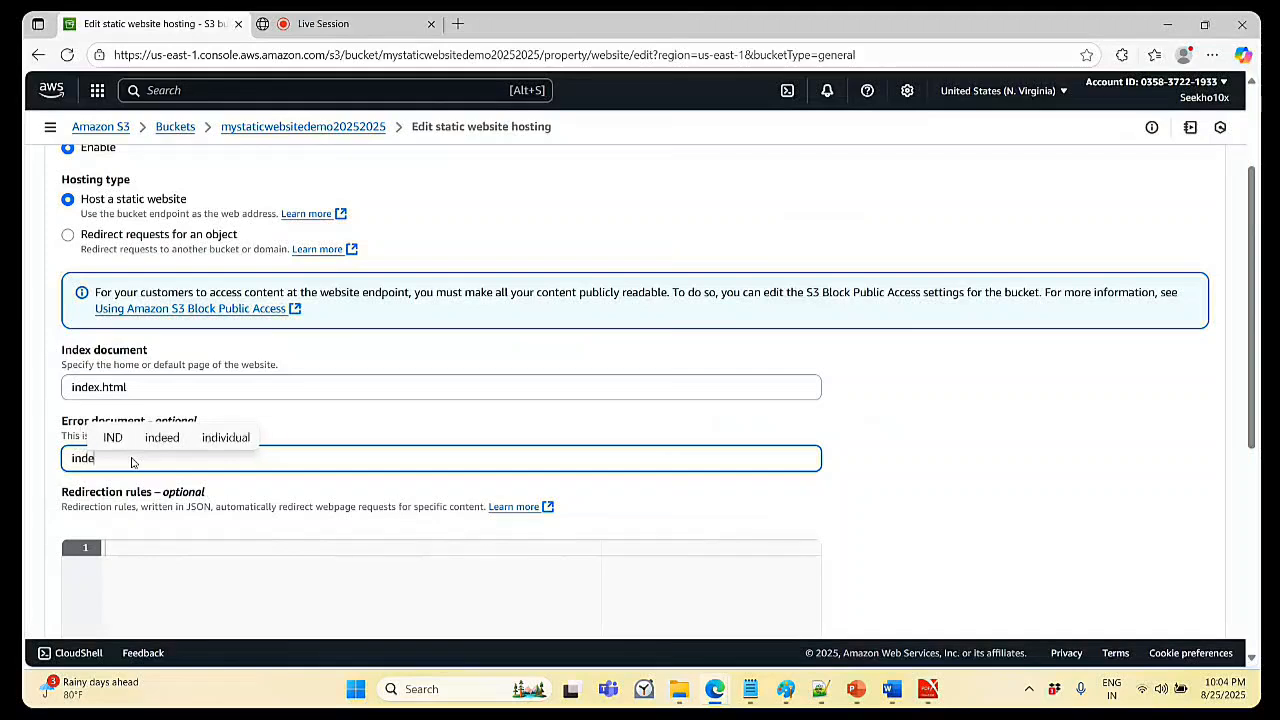
text(x.ht)
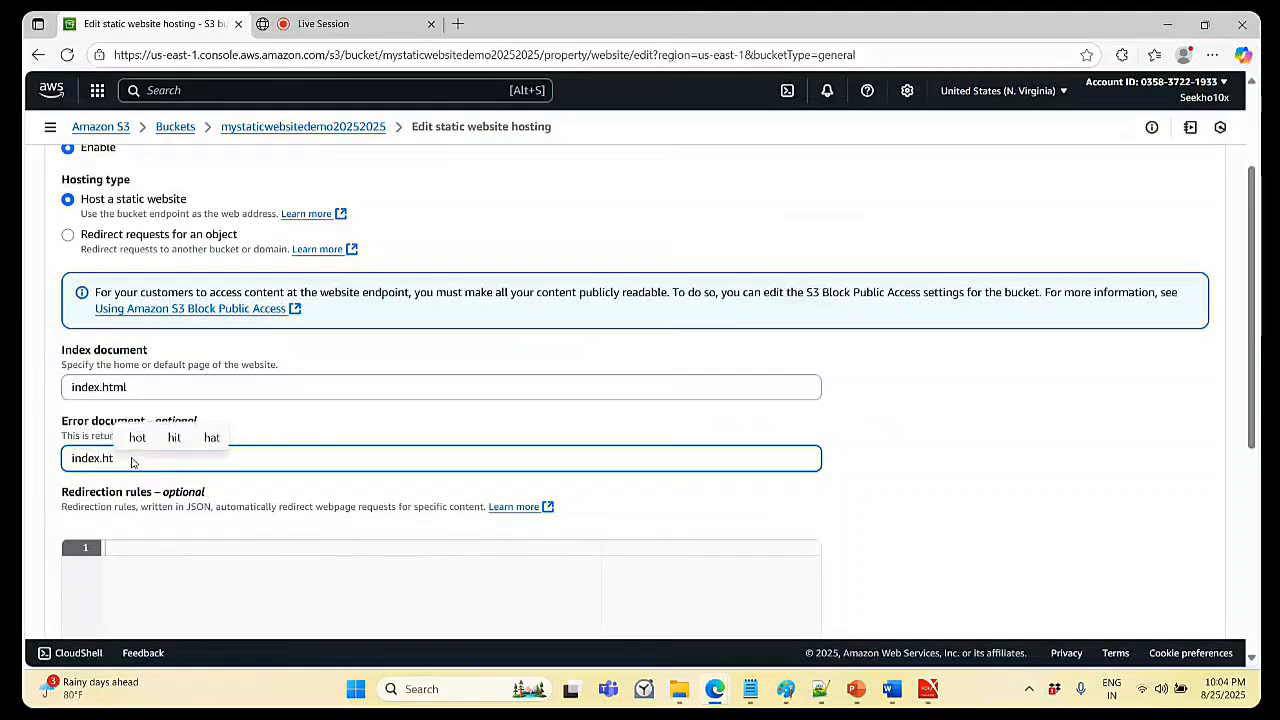
text(ml)
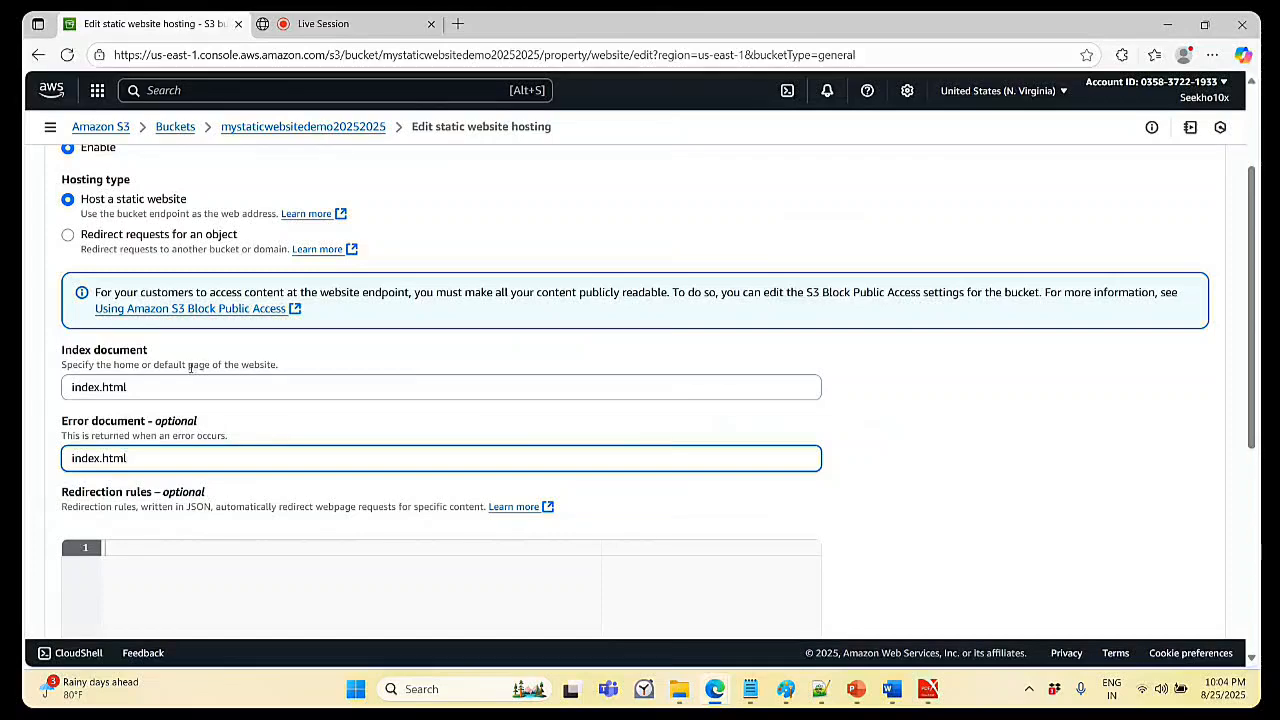
scroll(814, 409, down, 5)
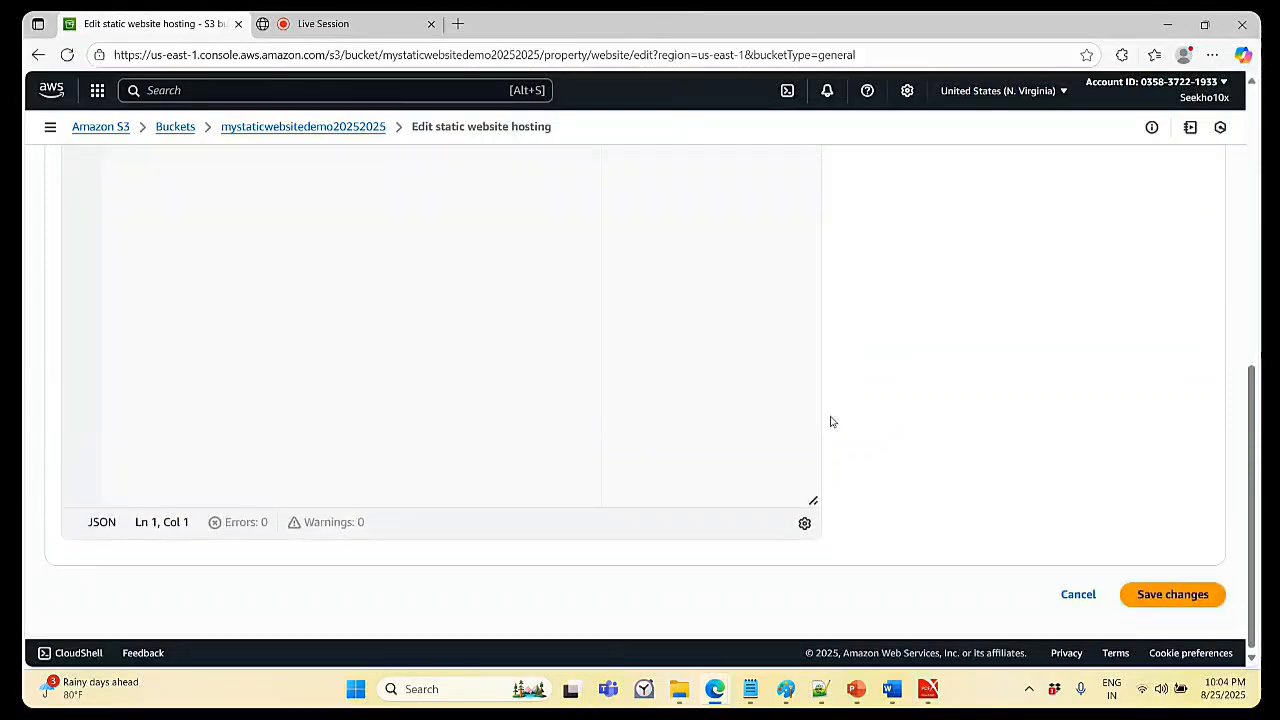
click(1174, 602)
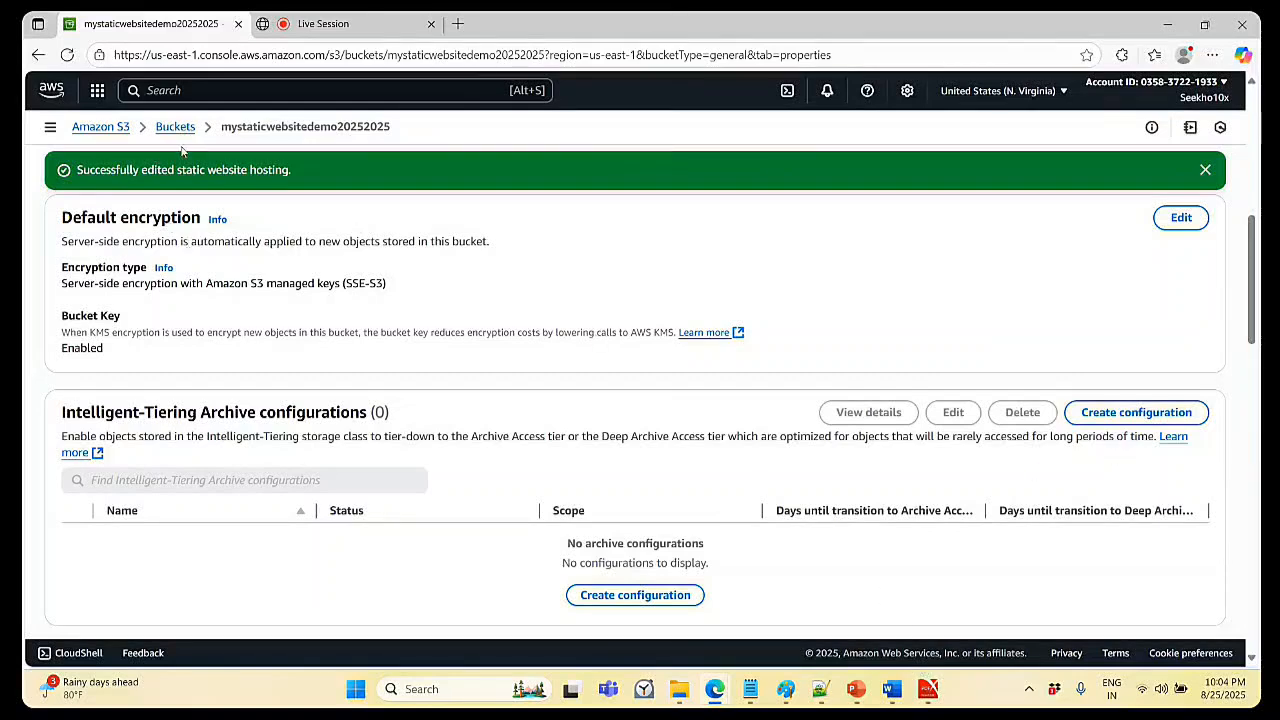
- Go to the permissions of the mystaticwebsitedemo20252025 bucket and open its bucket policy for editing
click(177, 128)
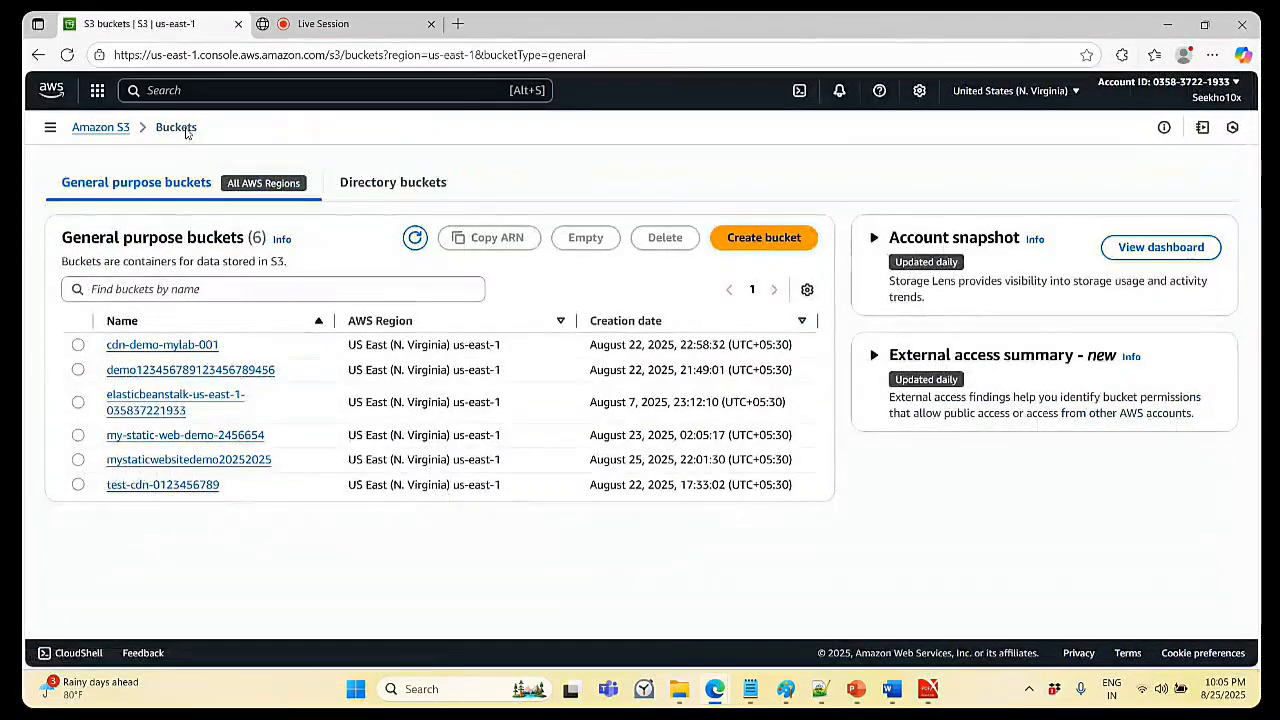
click(190, 460)
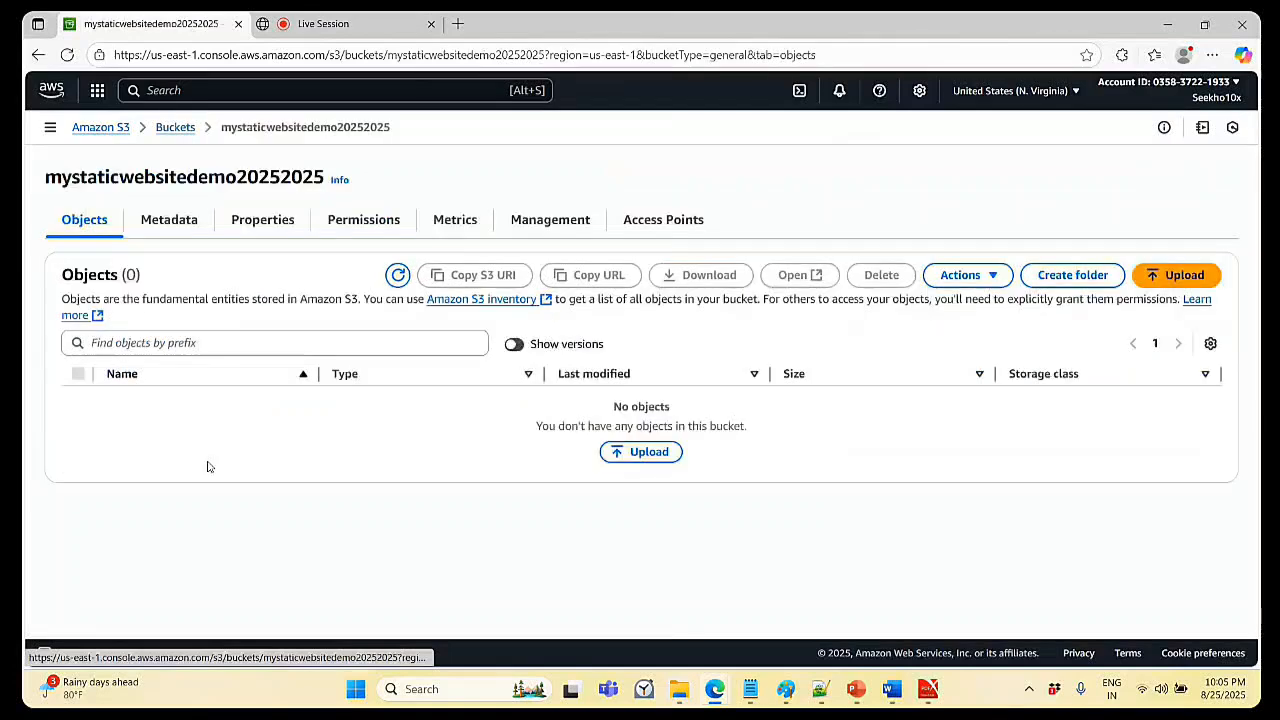
click(364, 222)
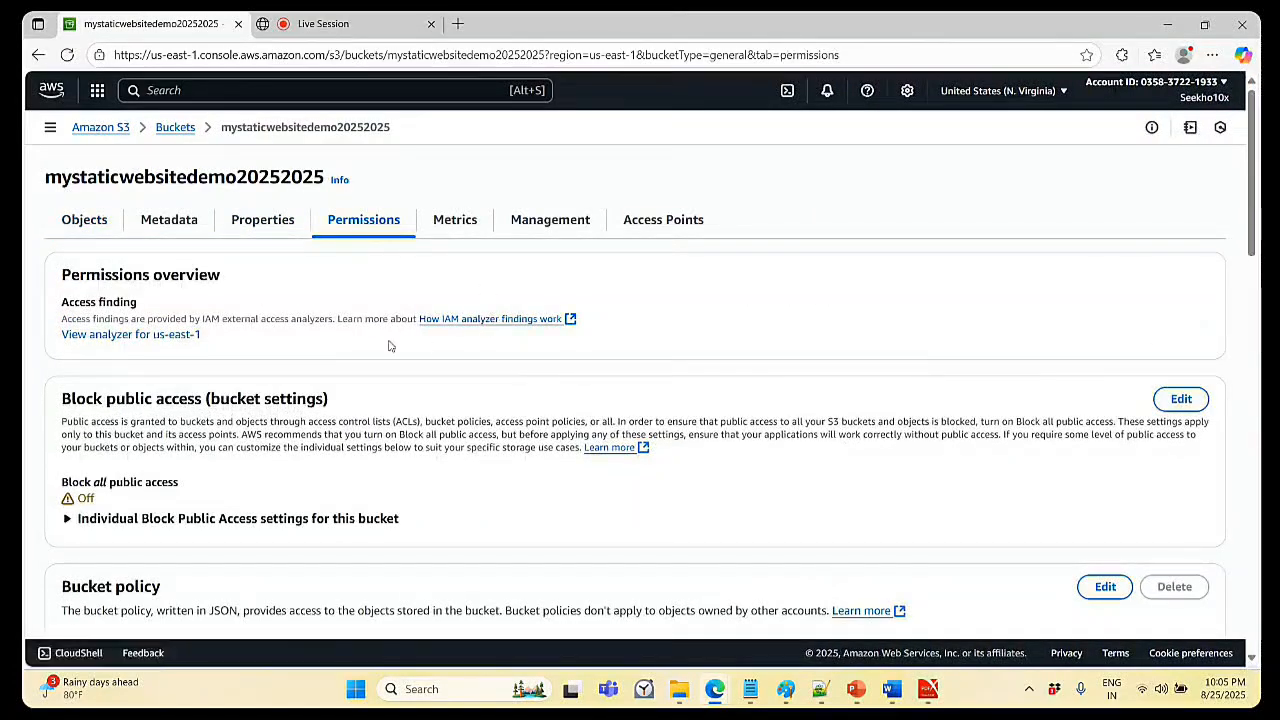
scroll(390, 345, down, 1)
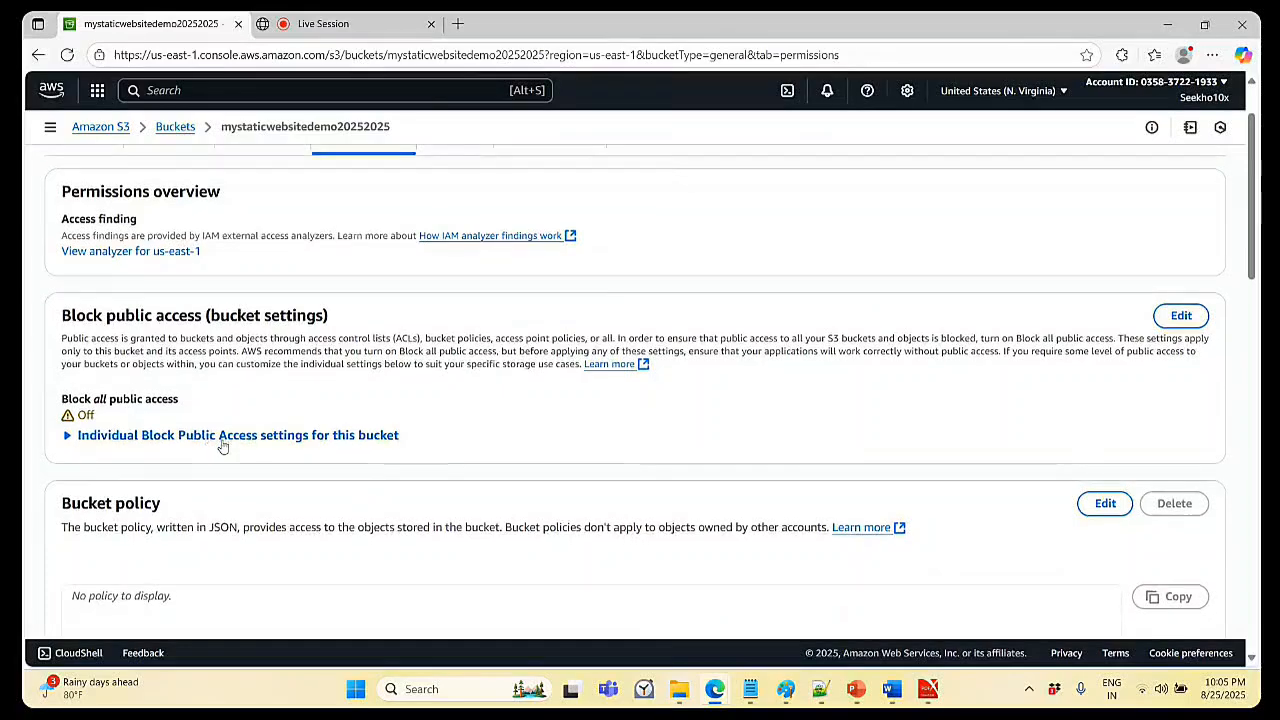
scroll(220, 443, down, 2)
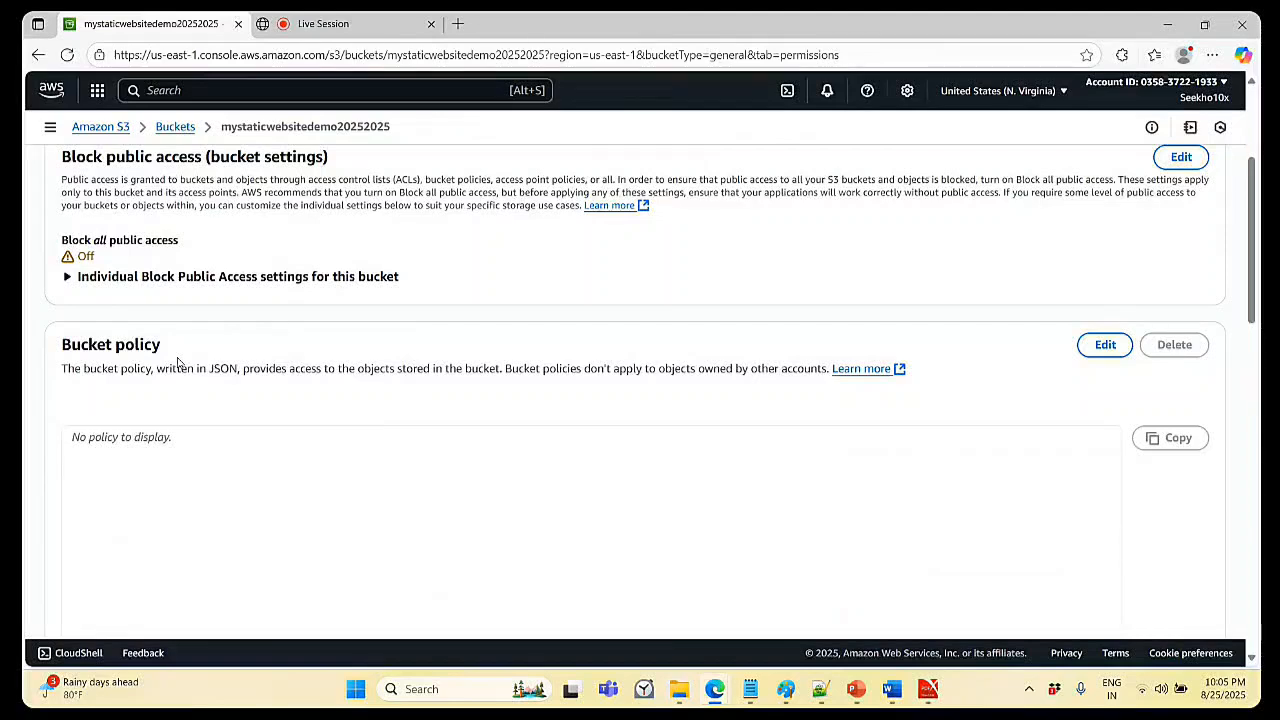
click(1104, 344)
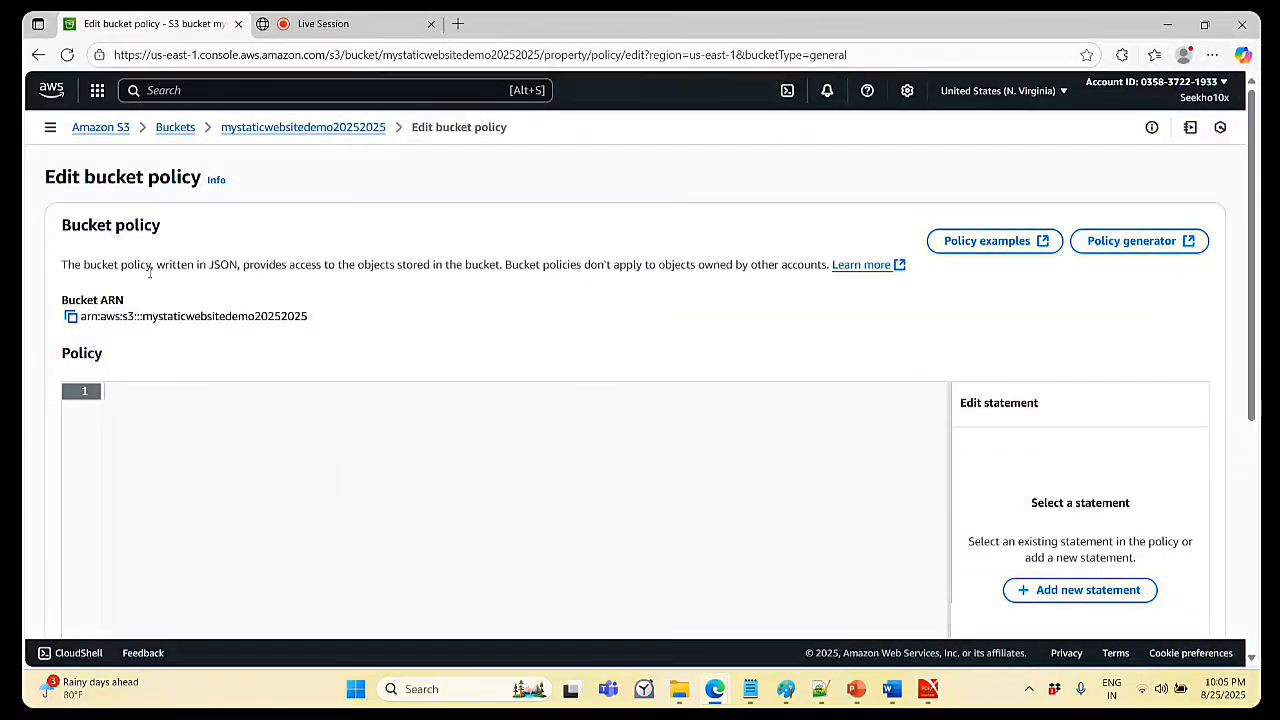
- Open the AWS Policy Generator, choose S3 Bucket Policy as the policy type, and set the principal to *
click(1139, 249)
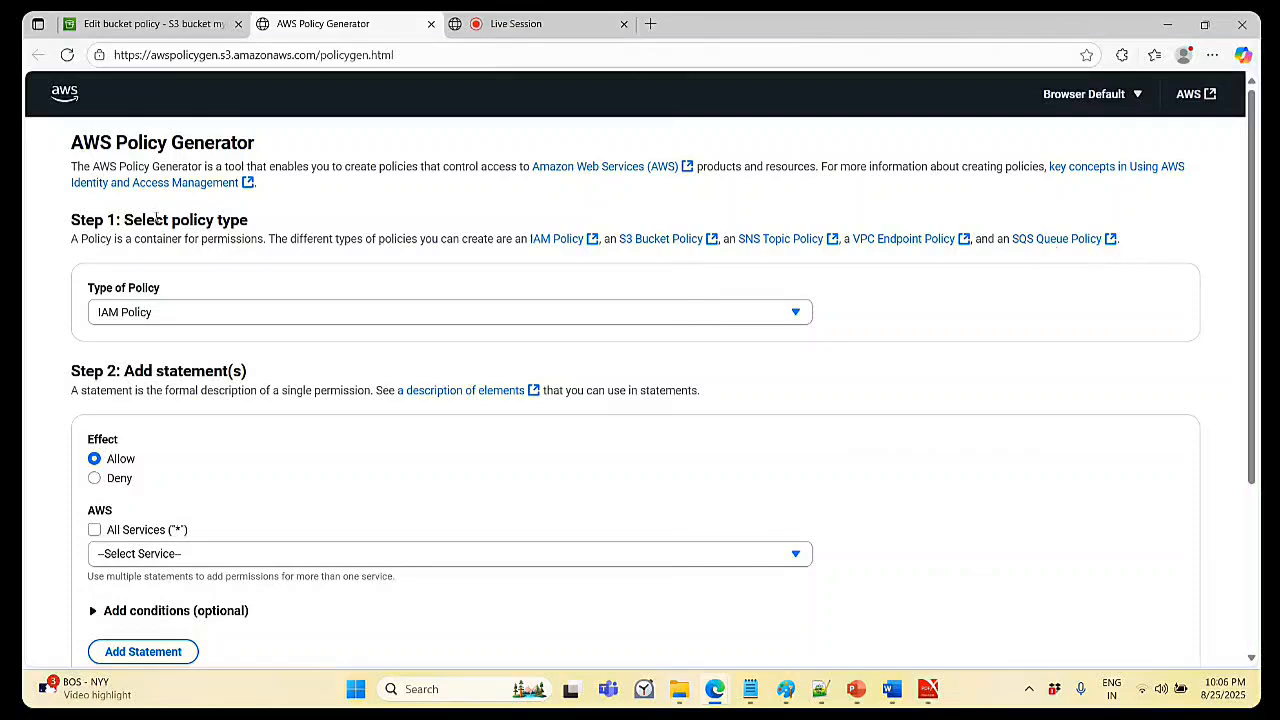
click(277, 317)
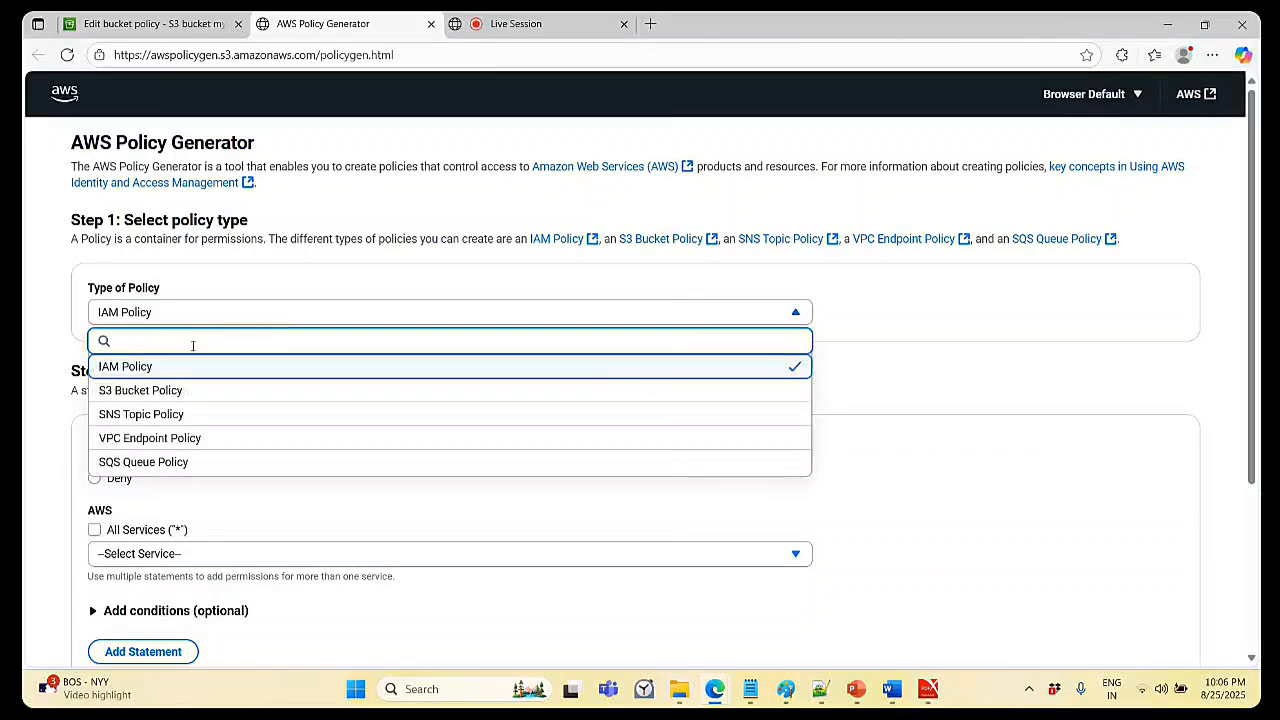
click(172, 390)
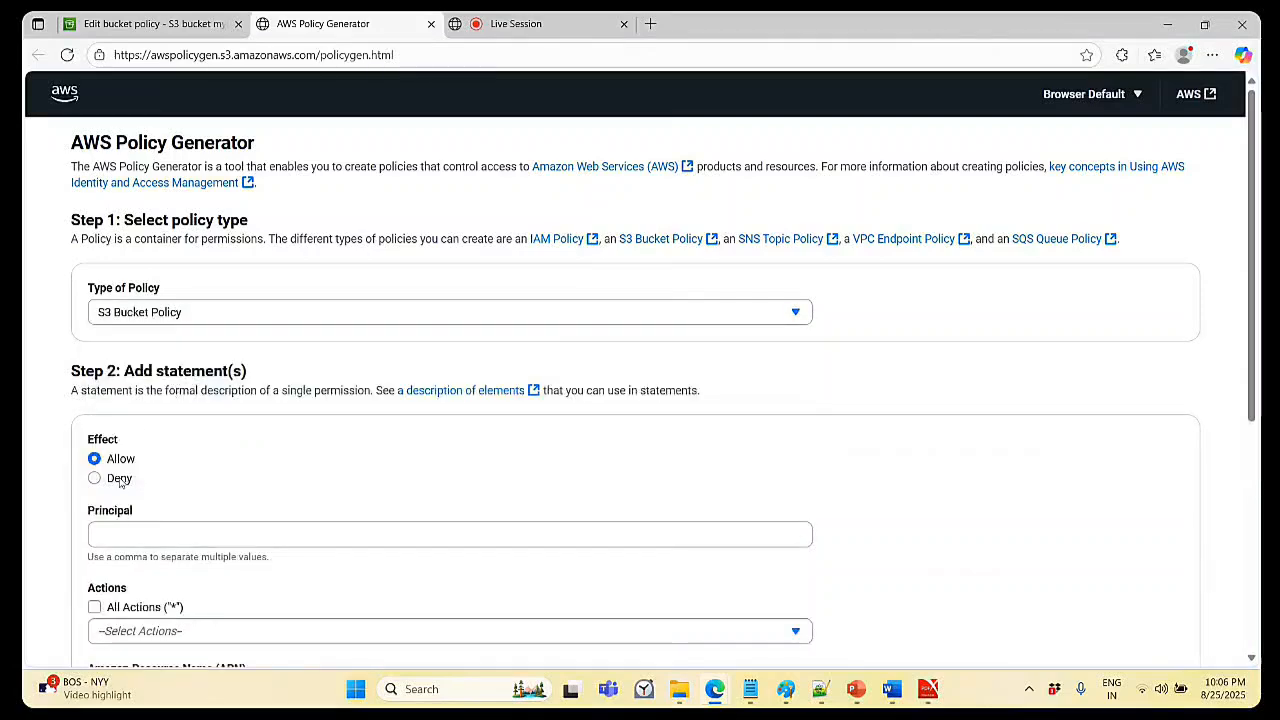
scroll(205, 470, down, 3)
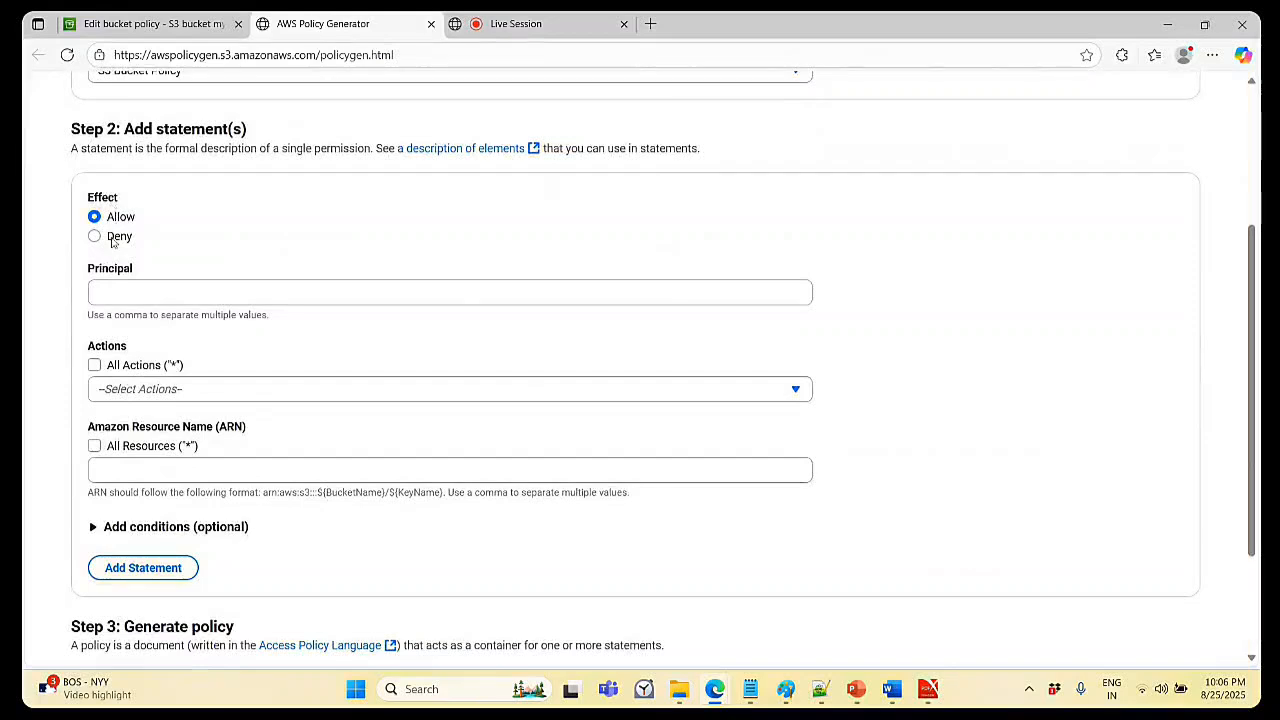
click(136, 294)
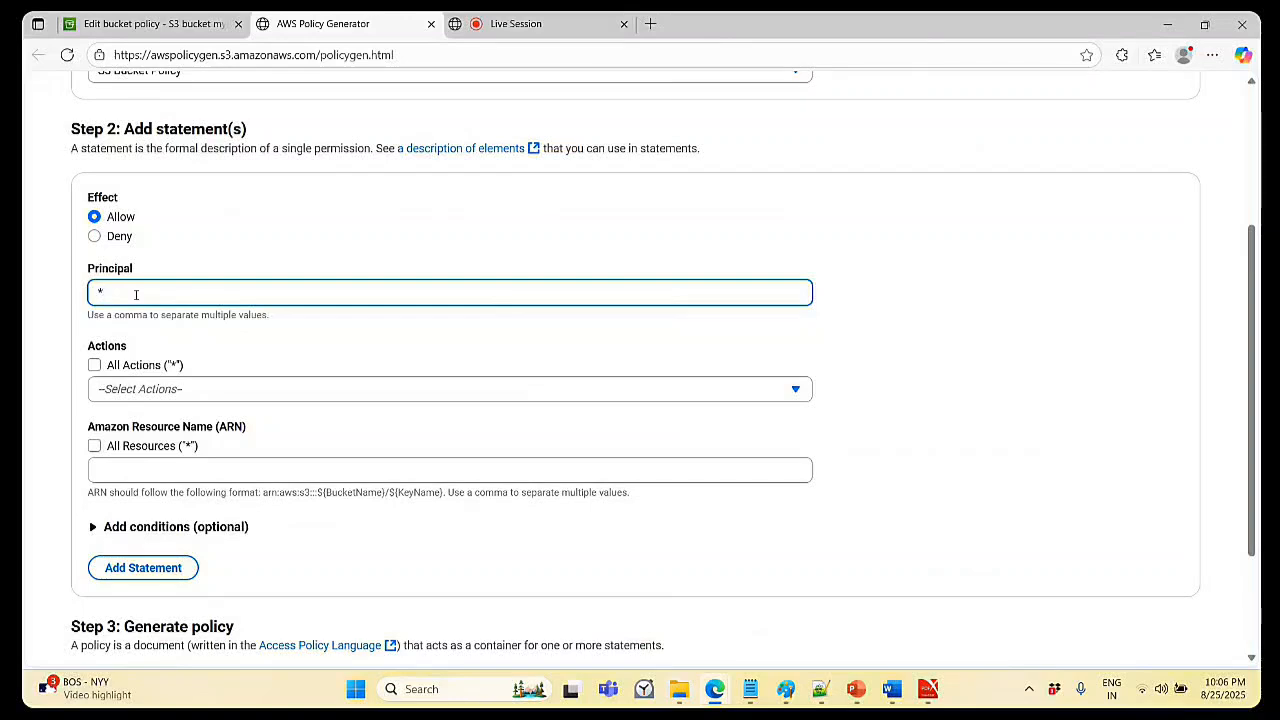
- Search the policy actions for "getobj" and select only GetObject for the statement
click(162, 392)
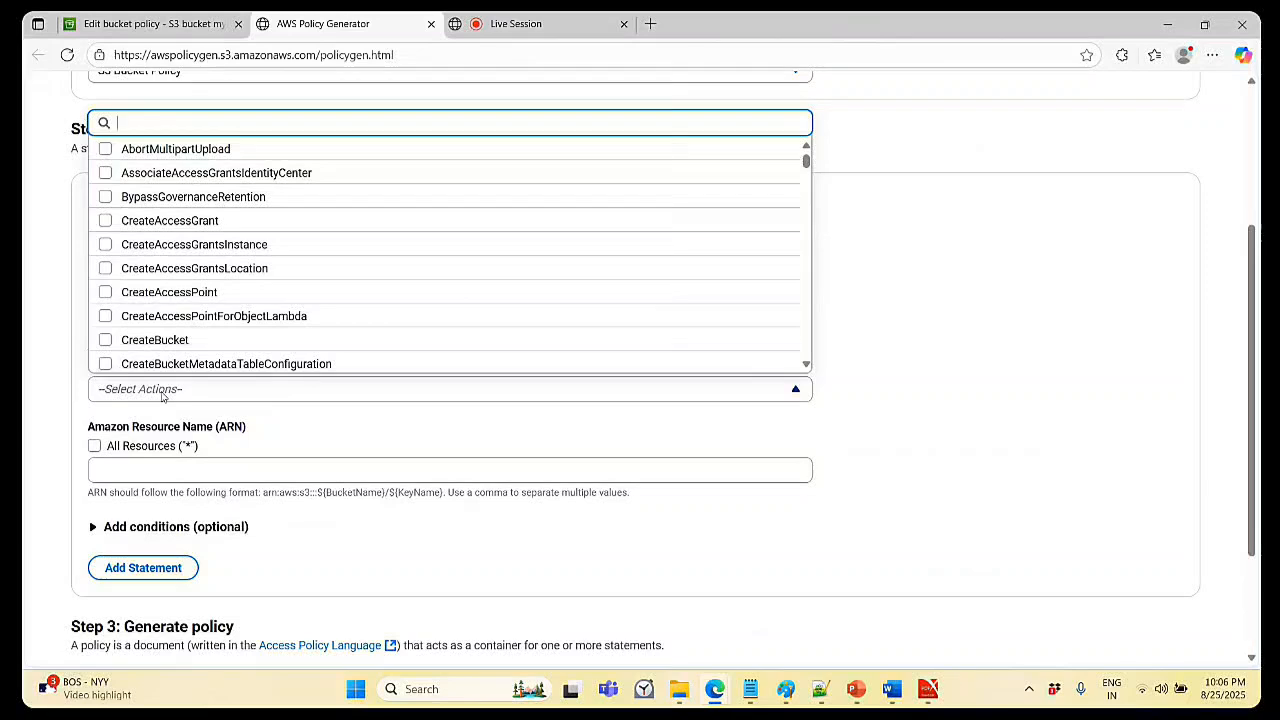
text(getobj)
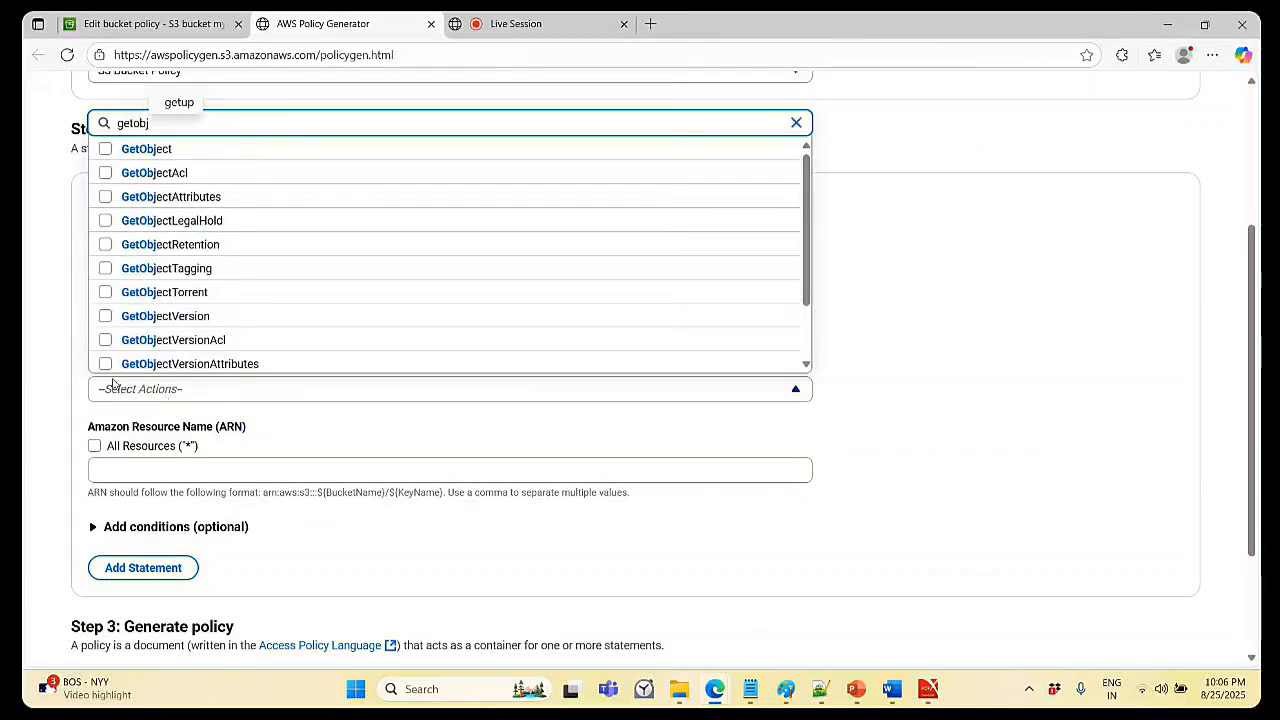
click(106, 150)
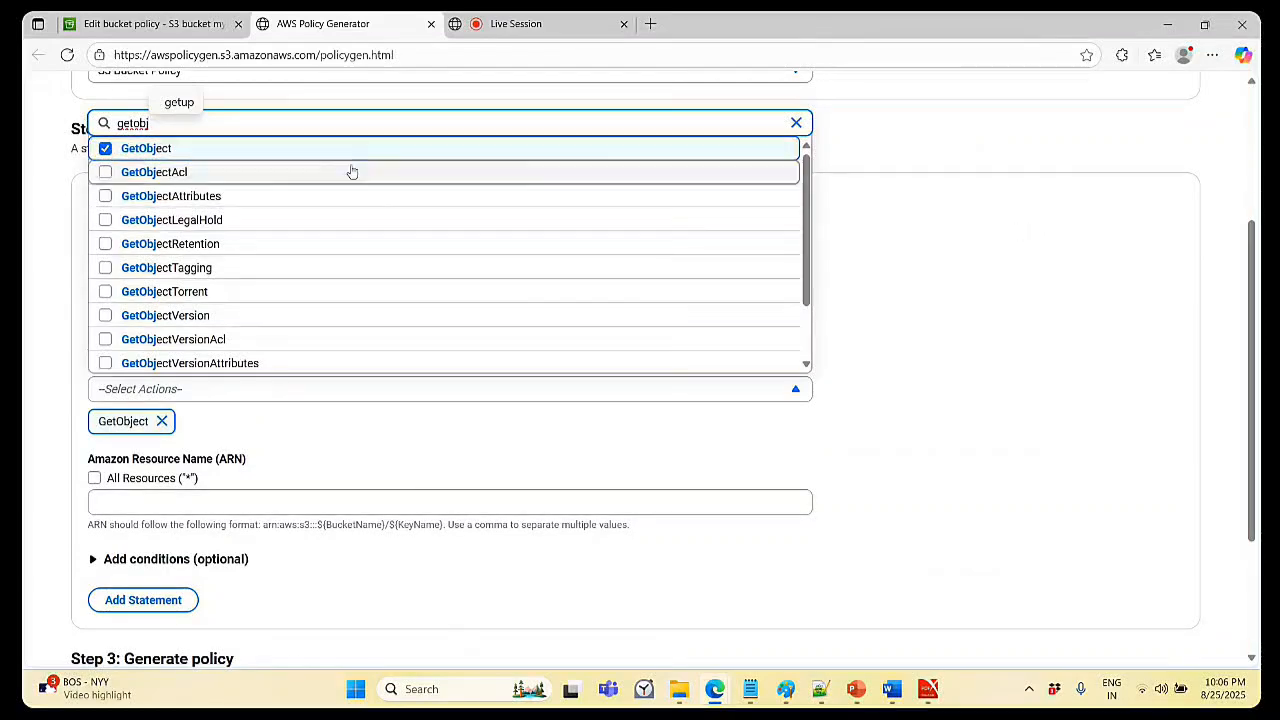
click(177, 152)
click(177, 152)
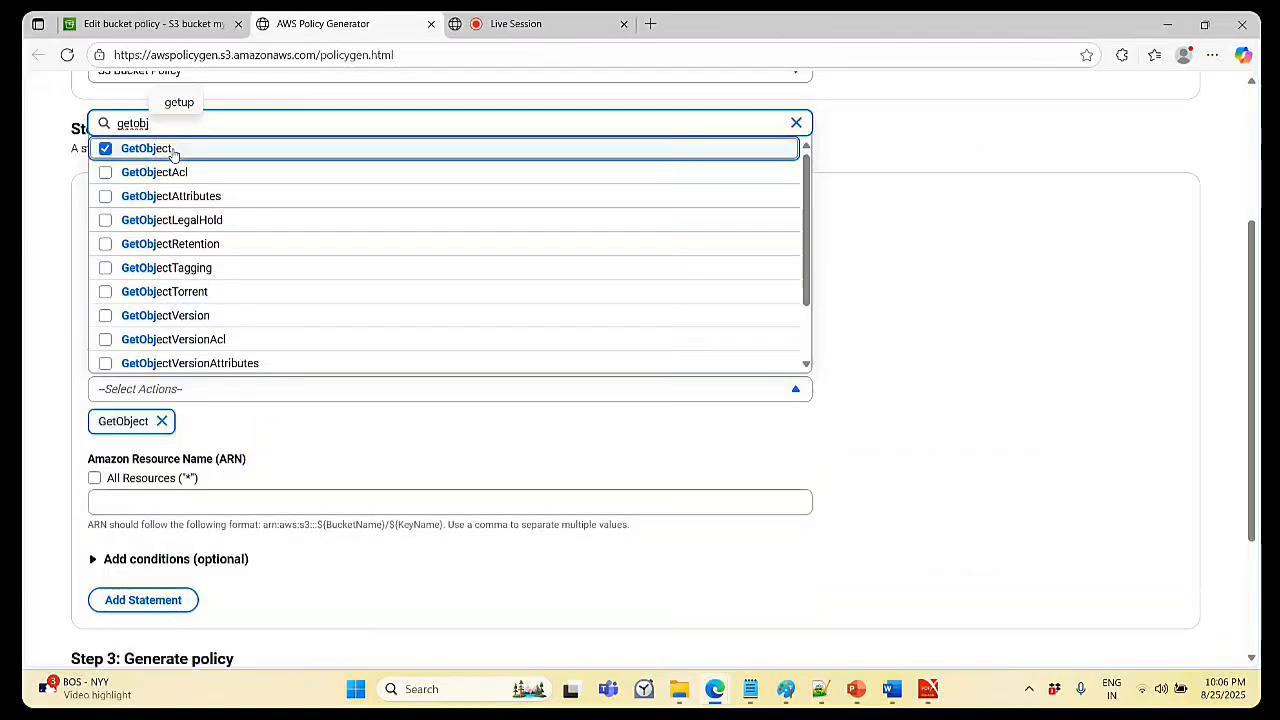
click(930, 168)
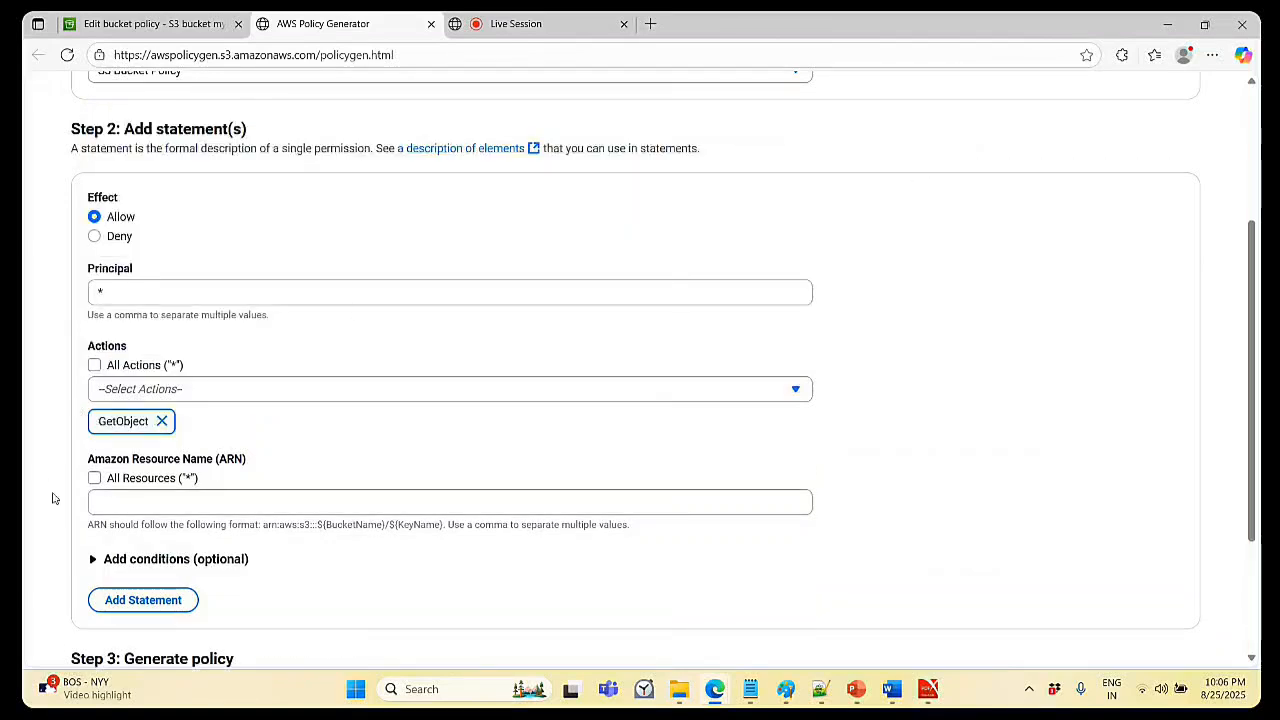
- Copy the bucket ARN from the bucket policy page and try to add the statement with arn:aws:s3:::mystaticwebsitedemo20252025/* as its resource
scroll(214, 418, down, 1)
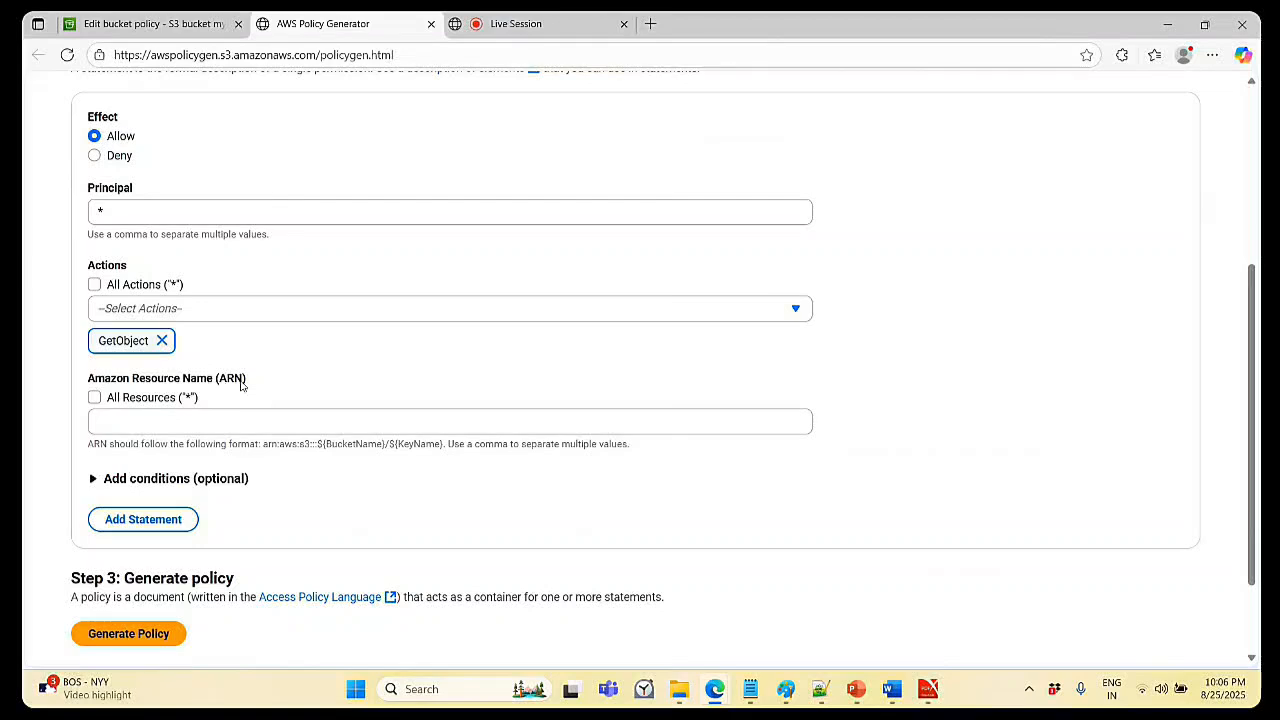
click(192, 21)
click(71, 317)
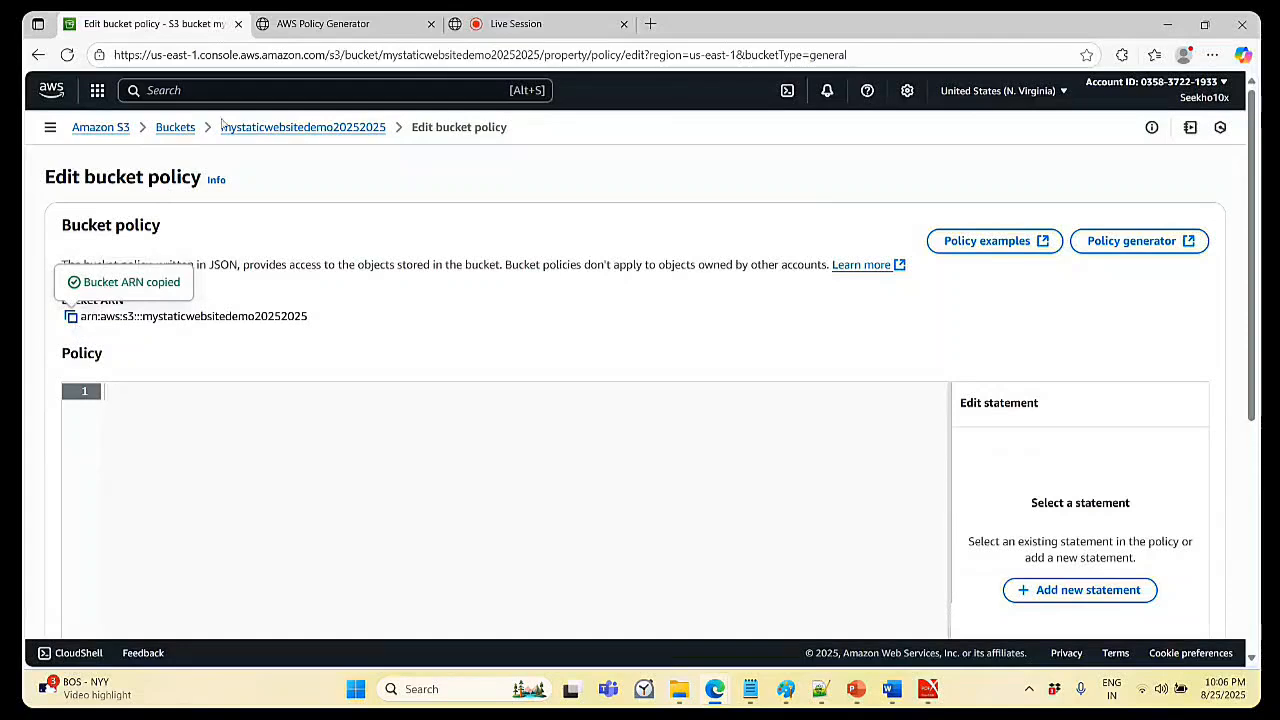
click(330, 23)
click(153, 424)
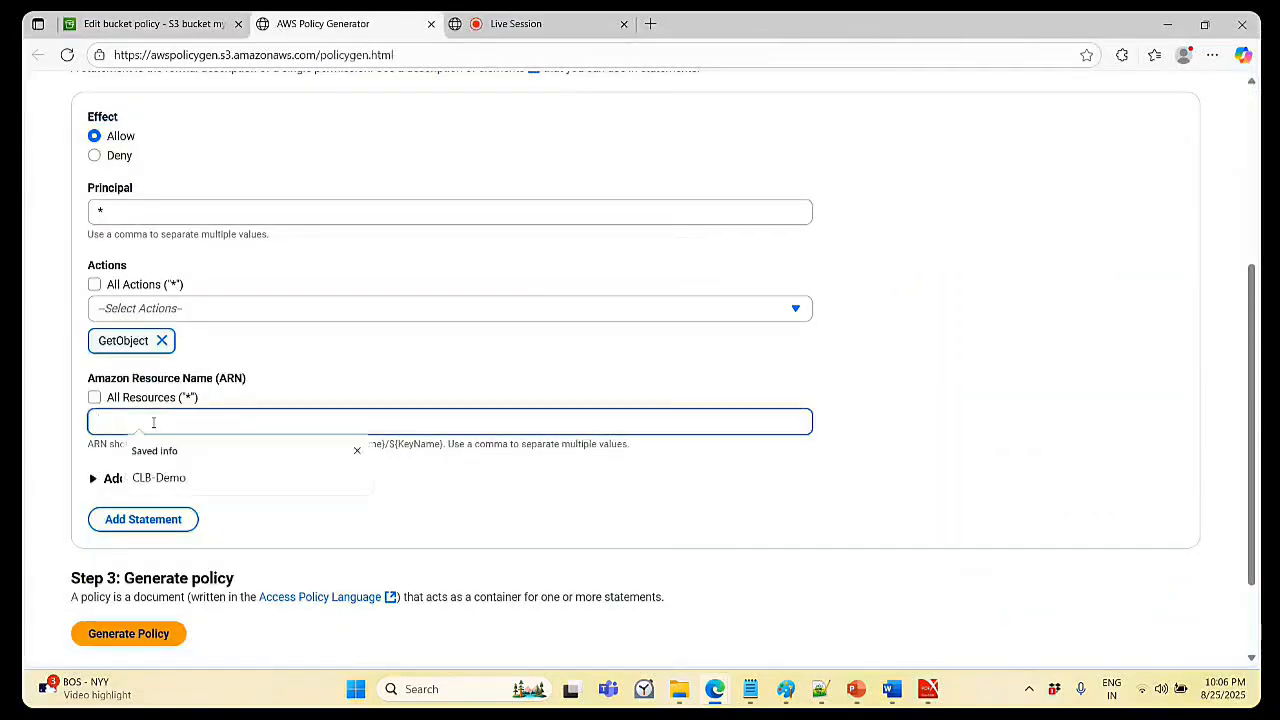
key(ctrl+v)
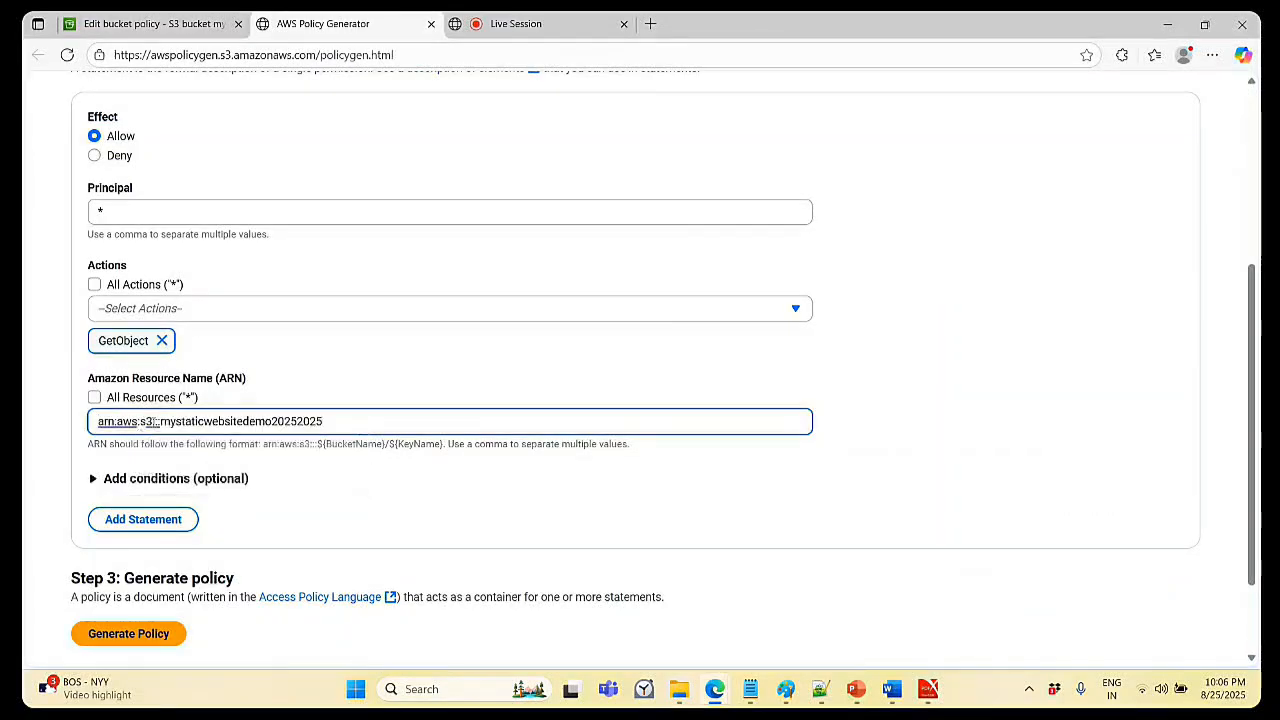
text(/)
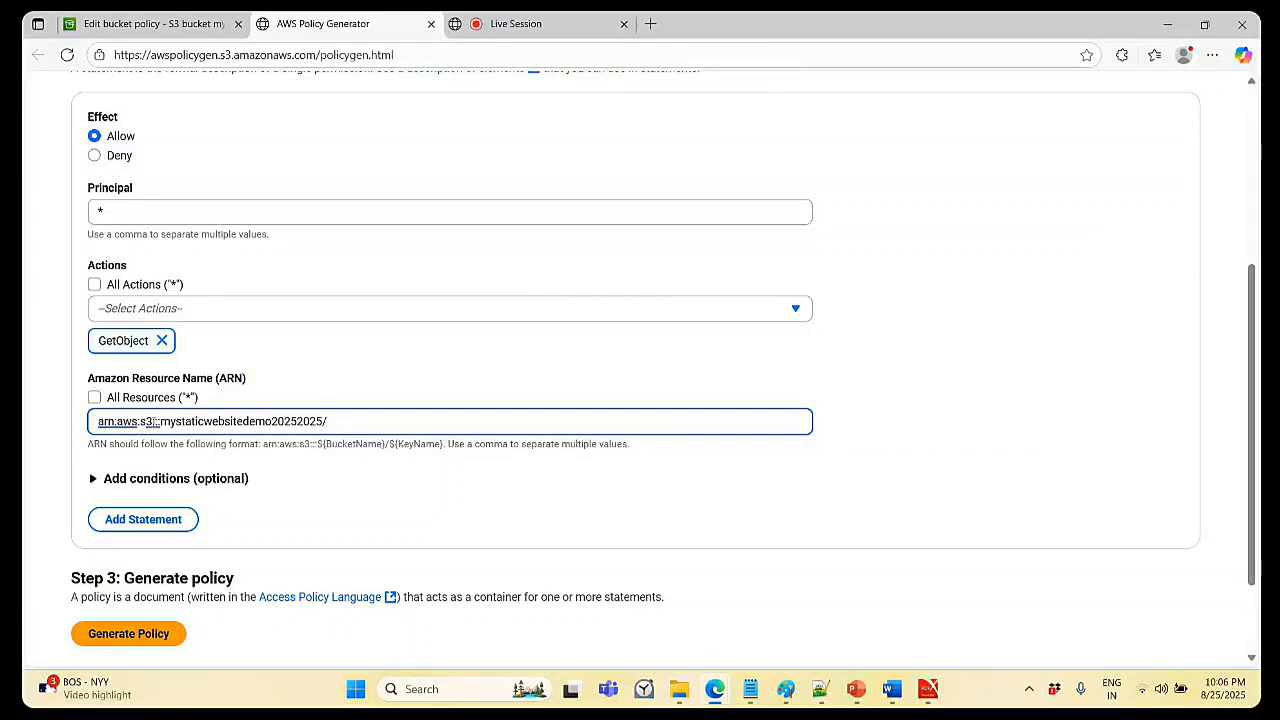
text(*)
click(114, 521)
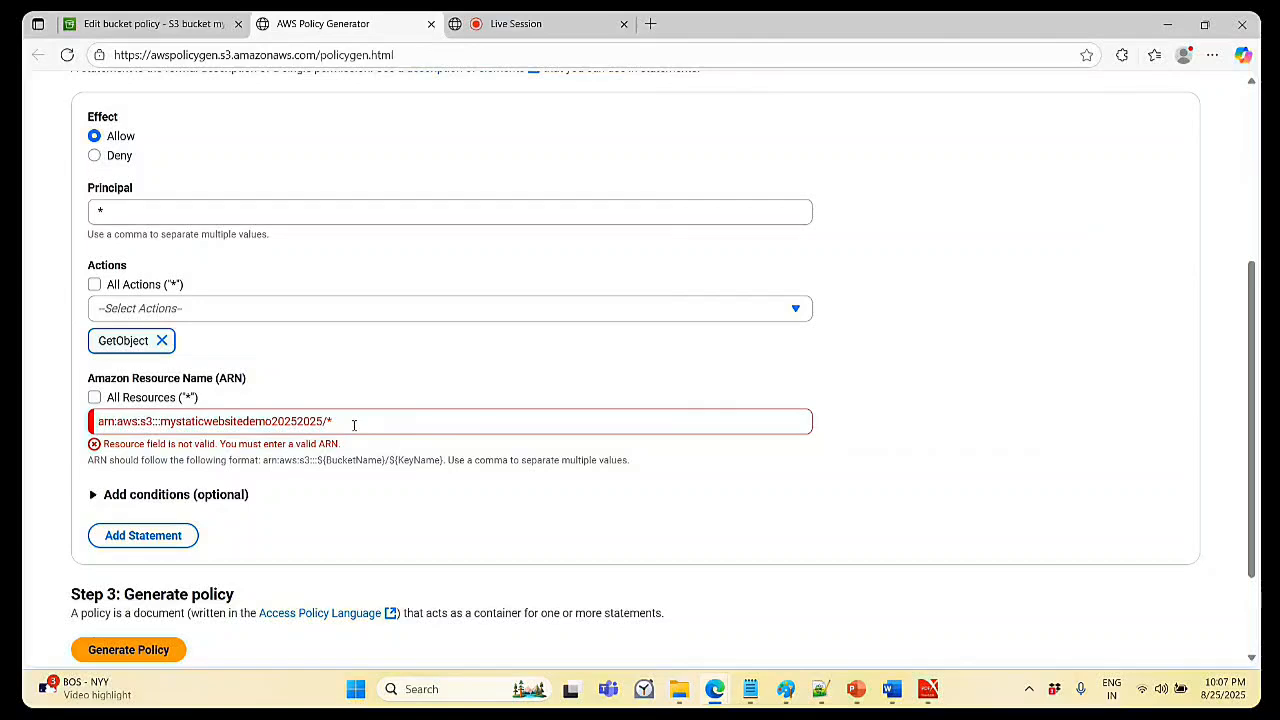
- Replace the resource ARN with * and add the statement to the policy
click(355, 422)
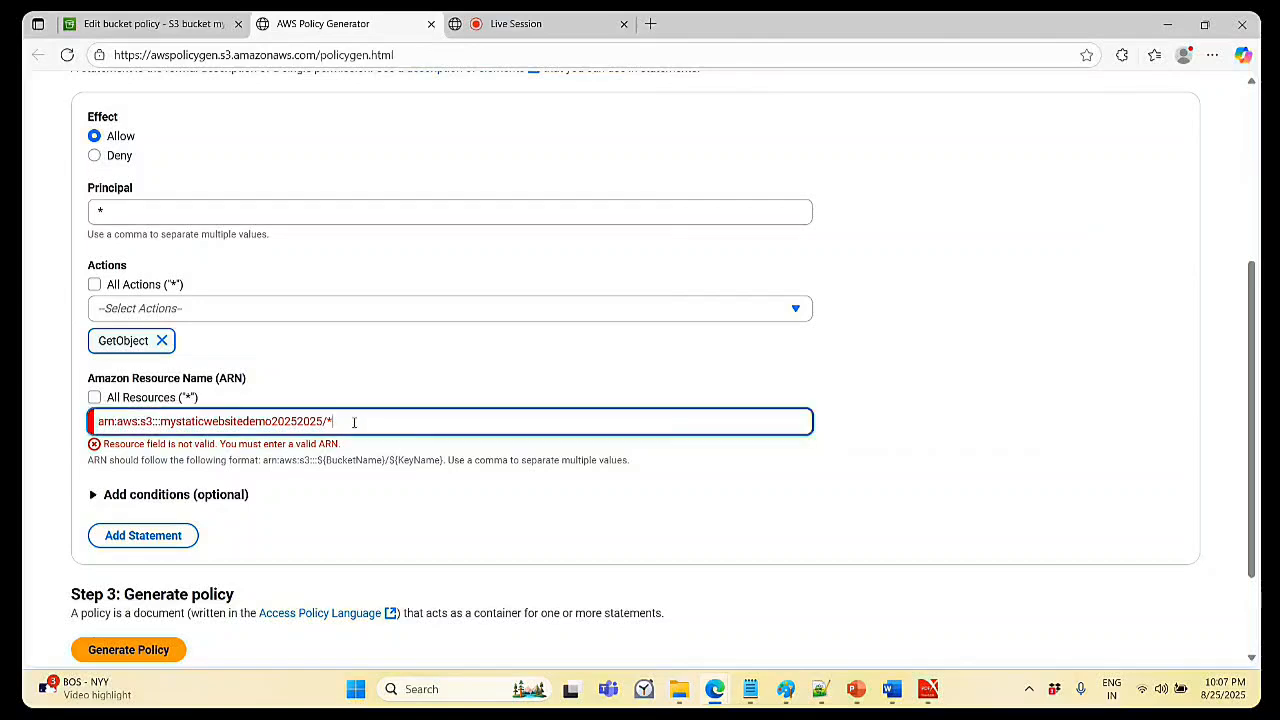
drag(355, 422, 95, 443)
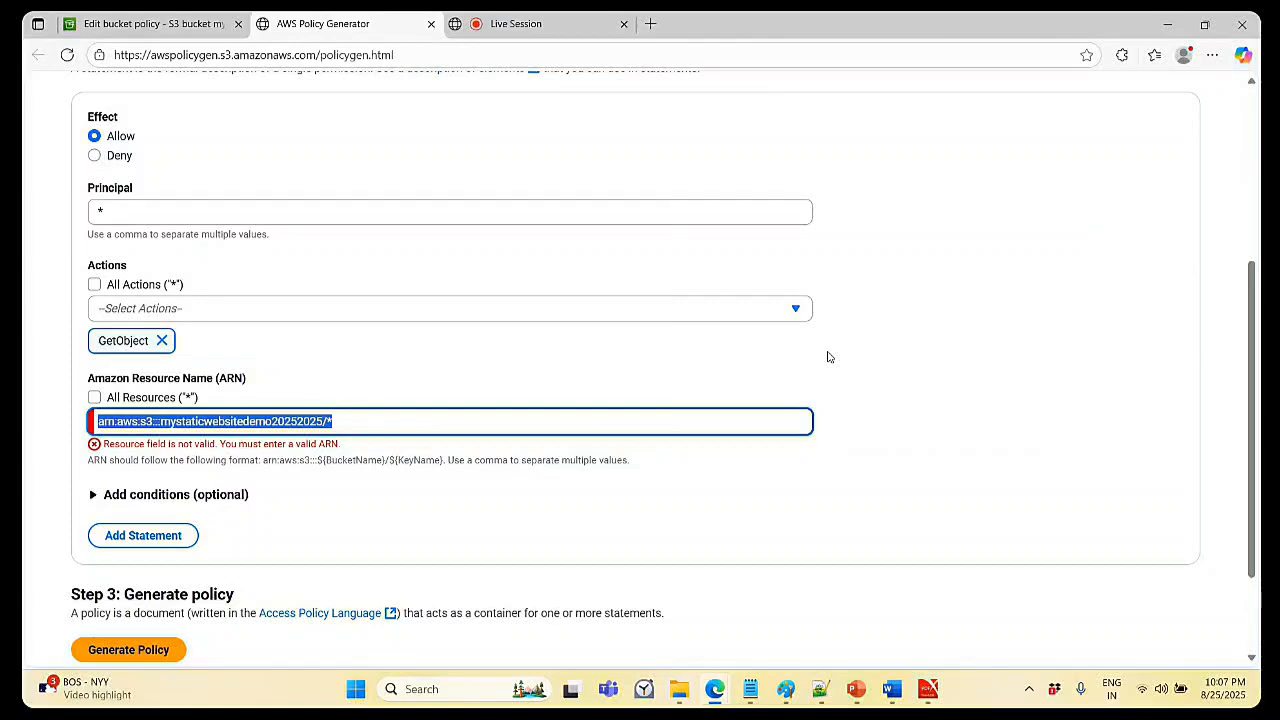
text(*)
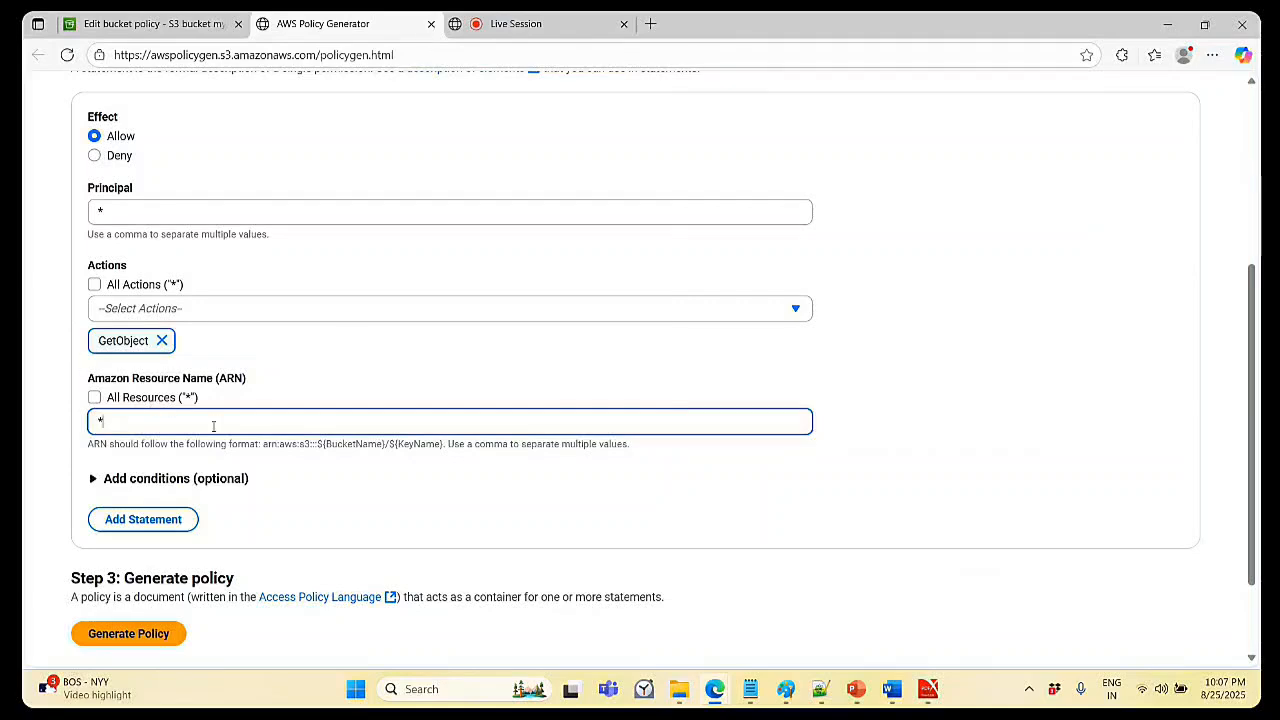
click(130, 520)
scroll(436, 380, down, 2)
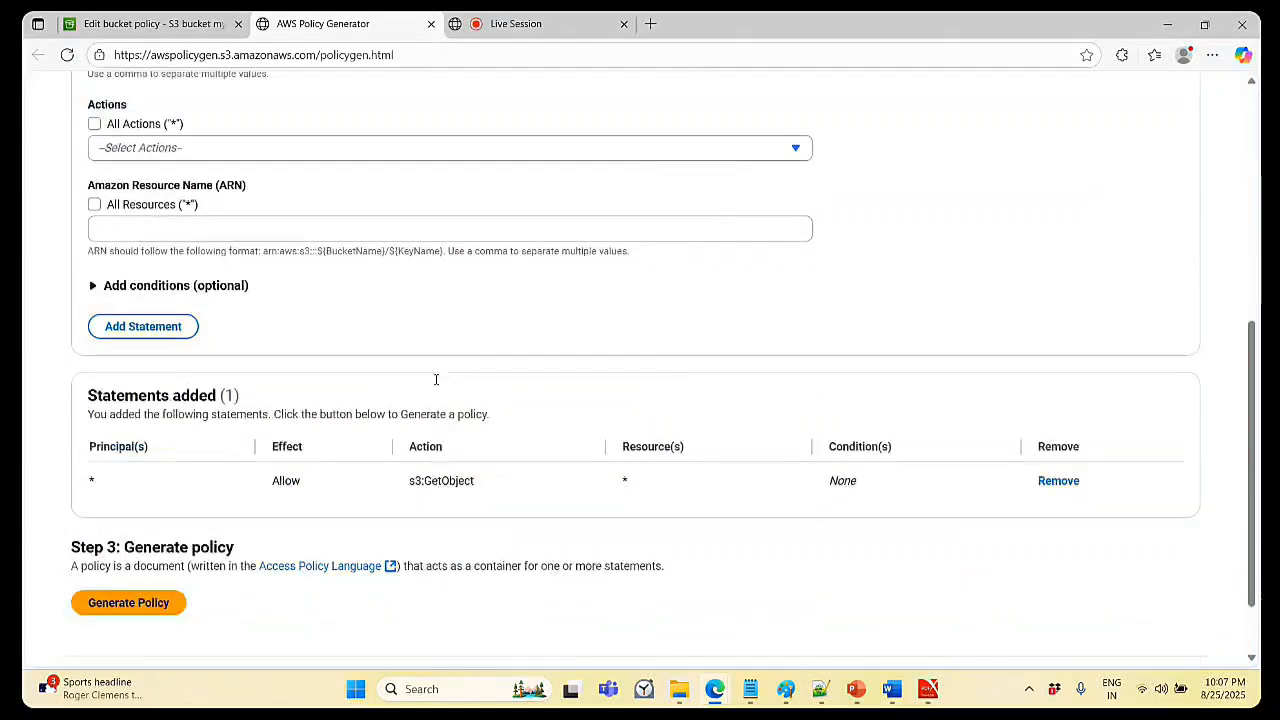
- Generate the policy JSON and copy it with its resource edited to arn:aws:s3:::mystaticwebsitedemo20252025/*
scroll(436, 380, down, 1)
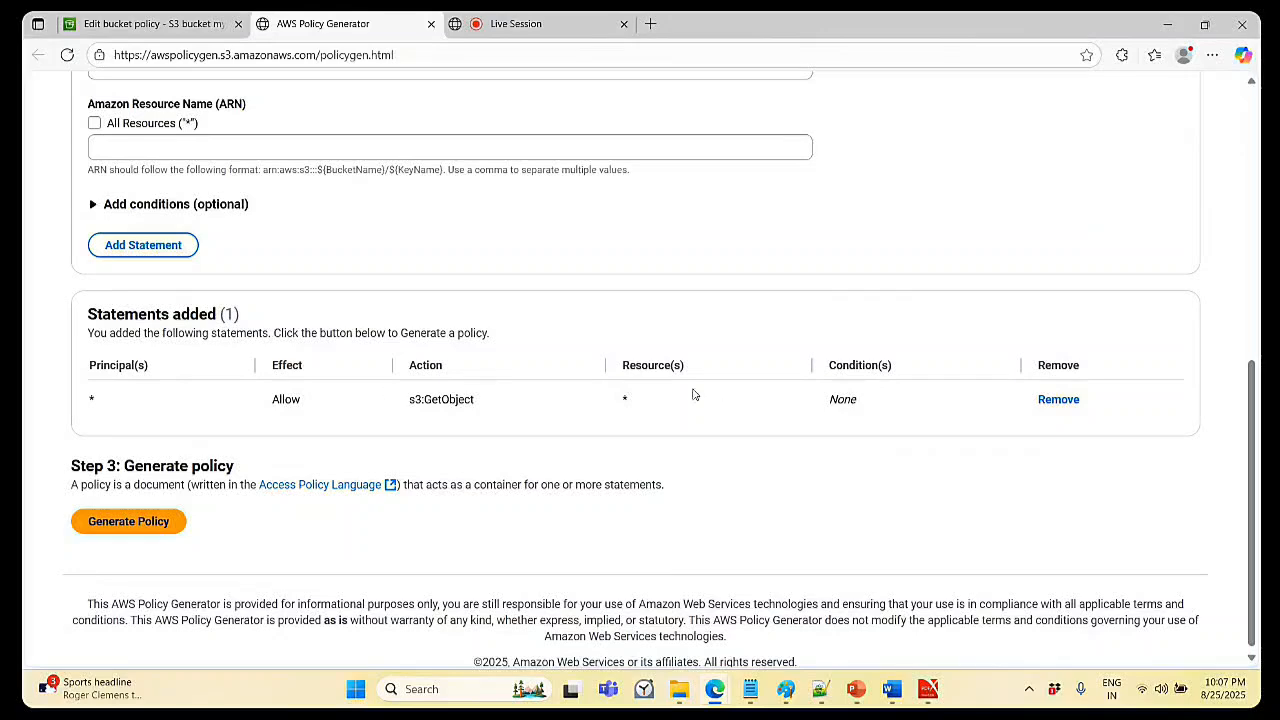
click(133, 522)
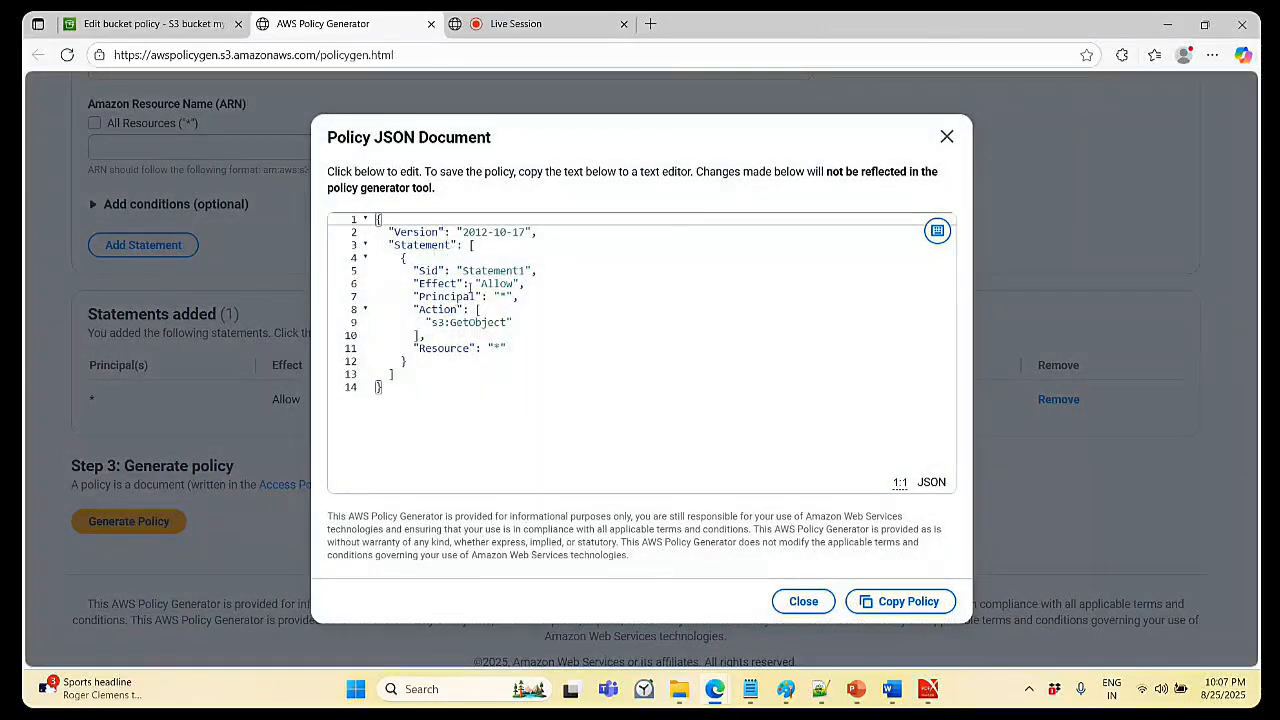
click(500, 348)
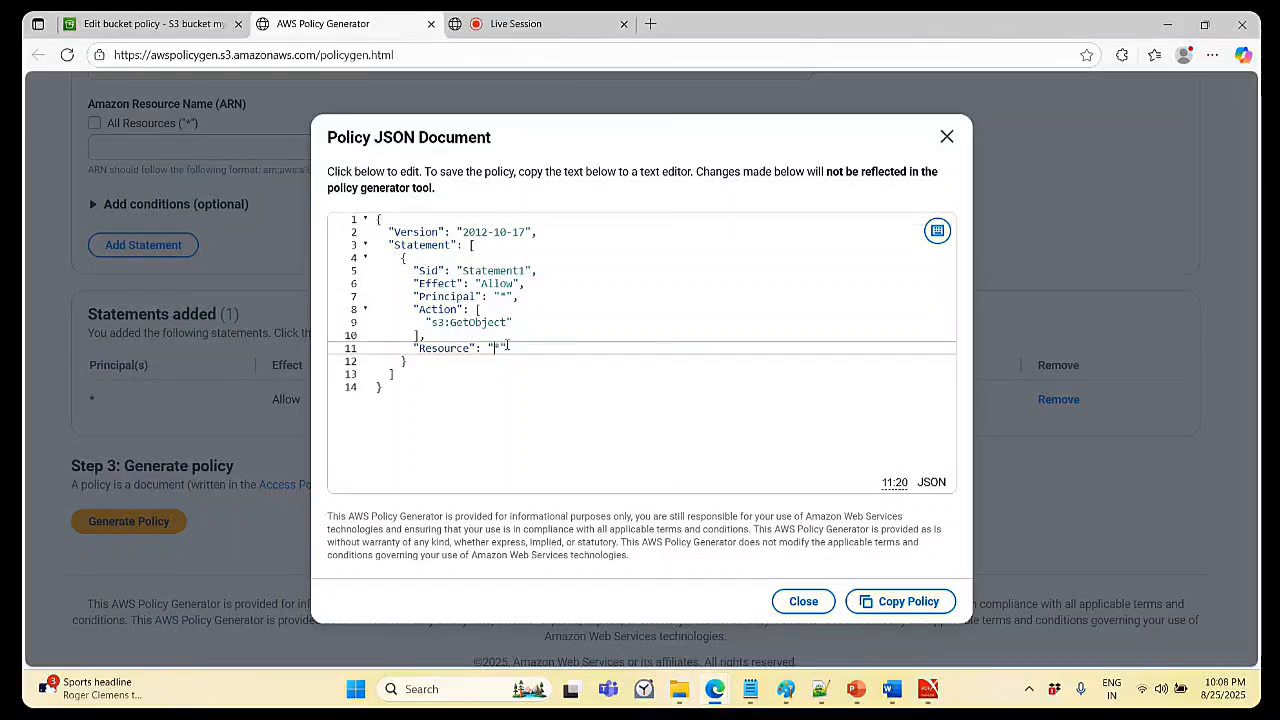
key(ctrl+v)
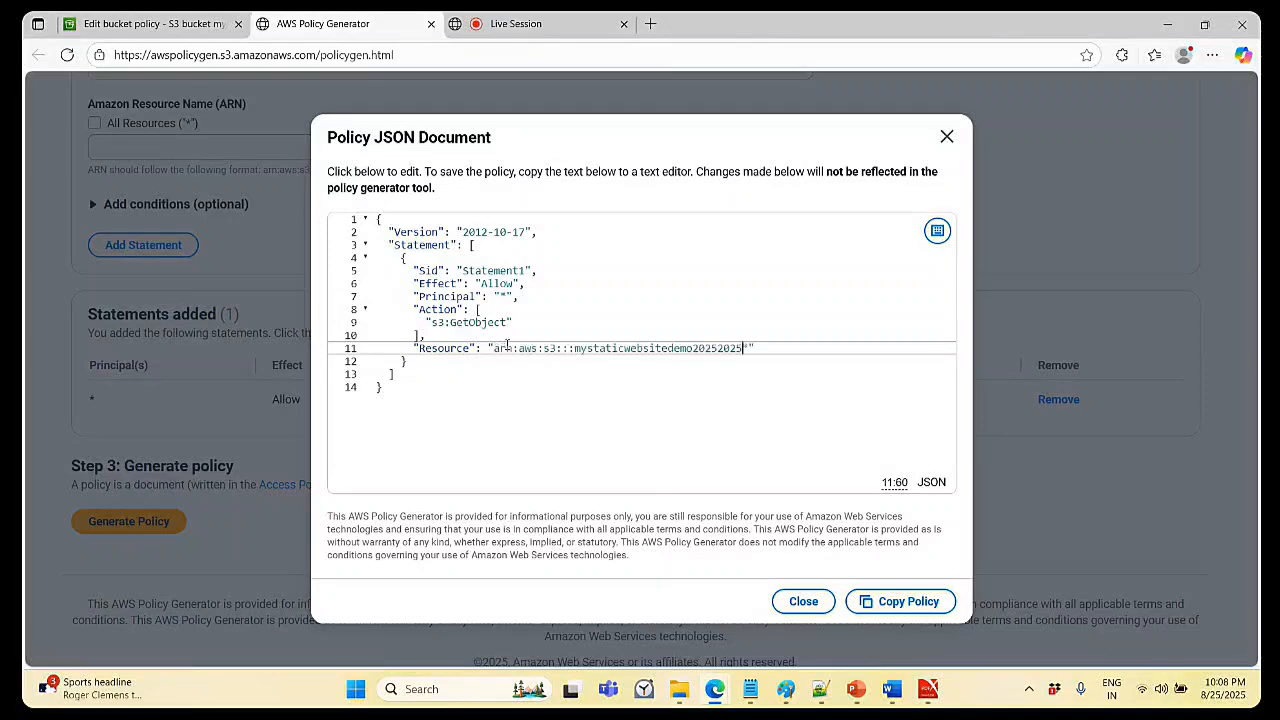
text(/)
click(606, 386)
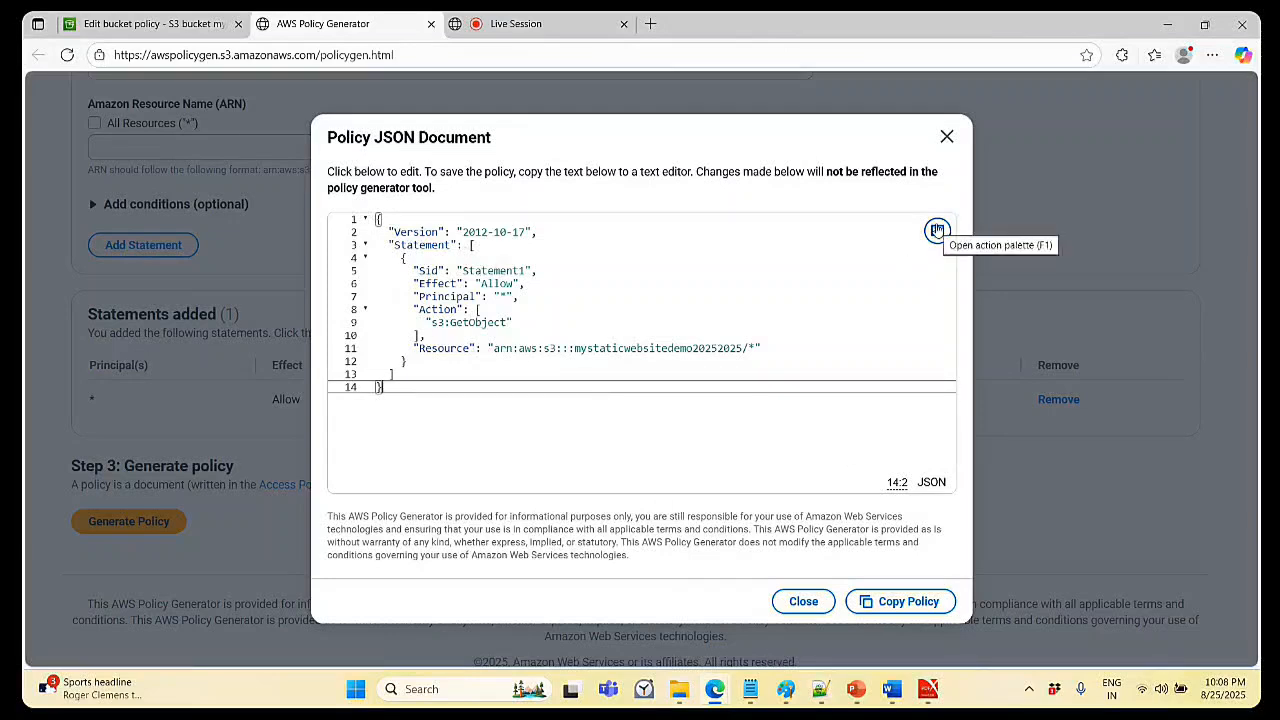
click(894, 603)
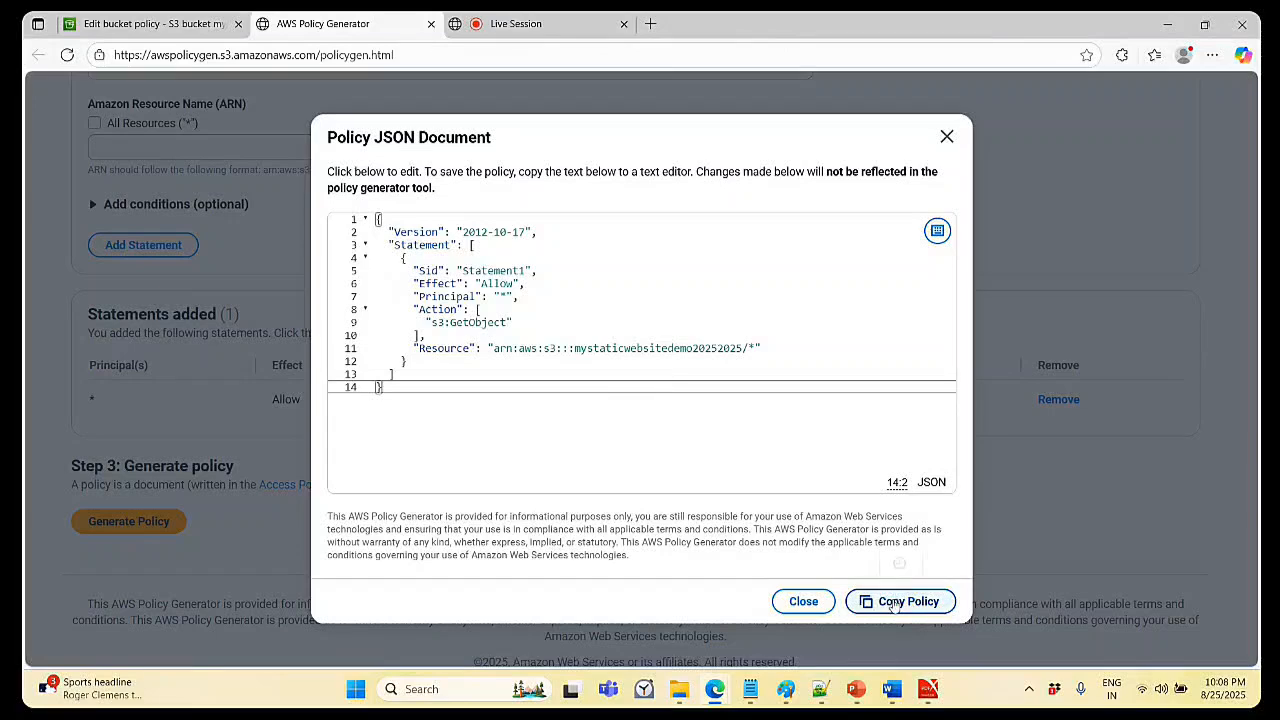
- Paste the generated JSON into the bucket policy editor of mystaticwebsitedemo20252025 and save the changes
click(158, 22)
right_click(151, 391)
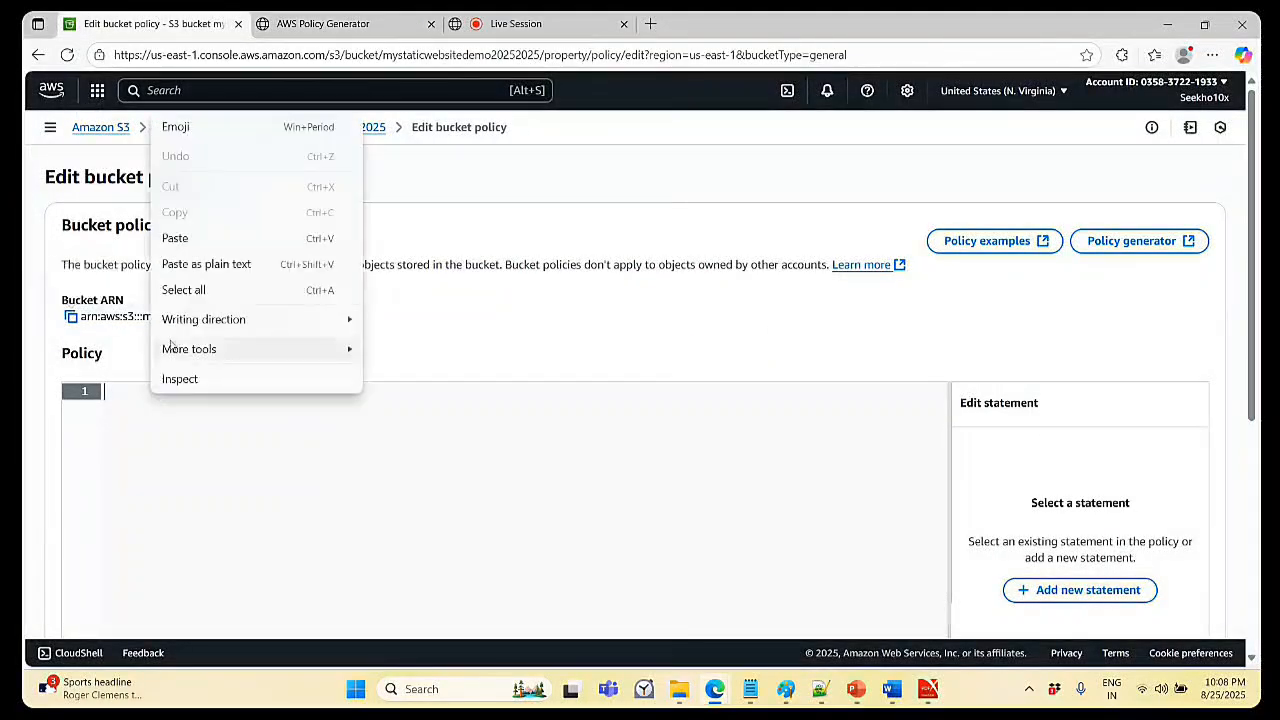
click(174, 240)
scroll(445, 456, down, 2)
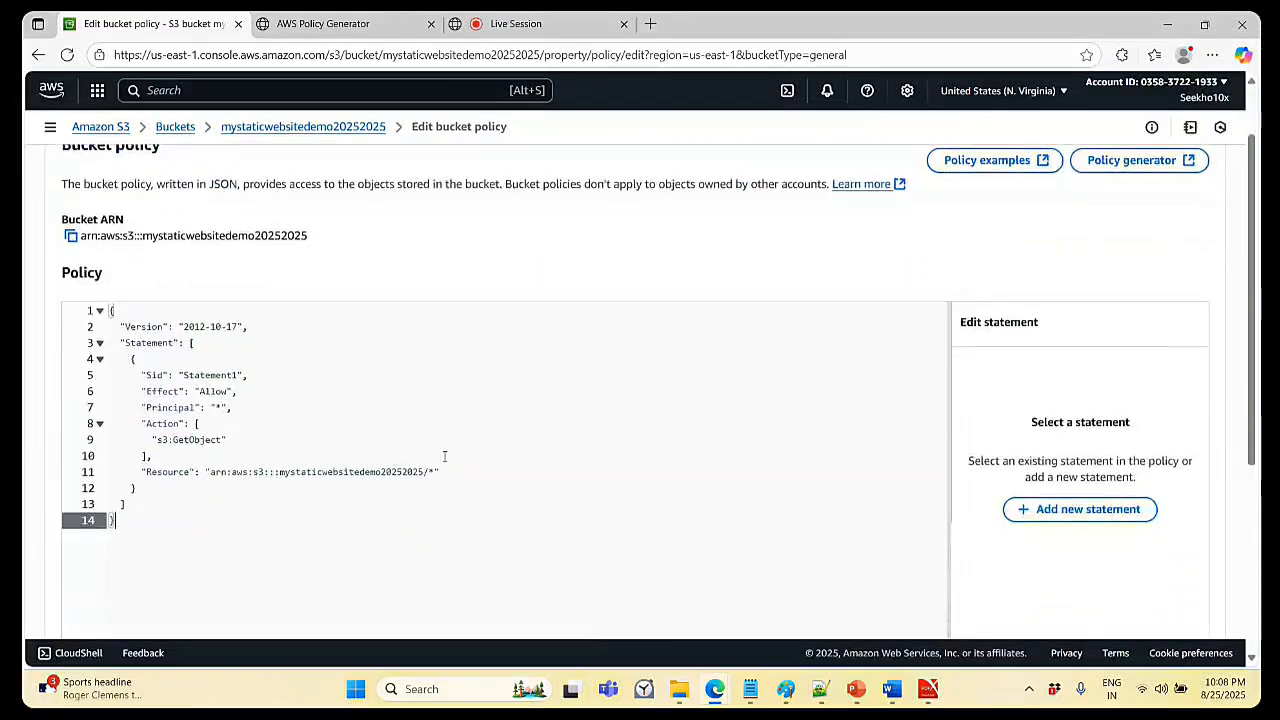
scroll(445, 456, down, 2)
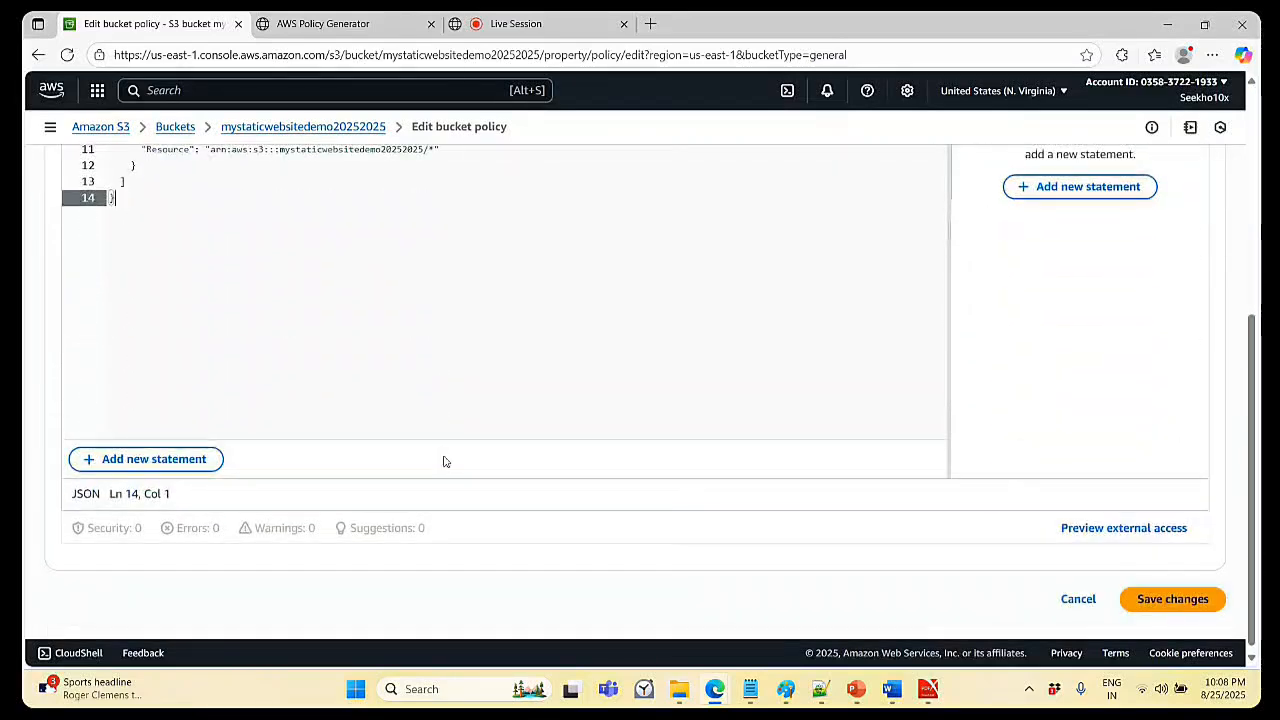
scroll(443, 460, up, 1)
scroll(443, 458, down, 1)
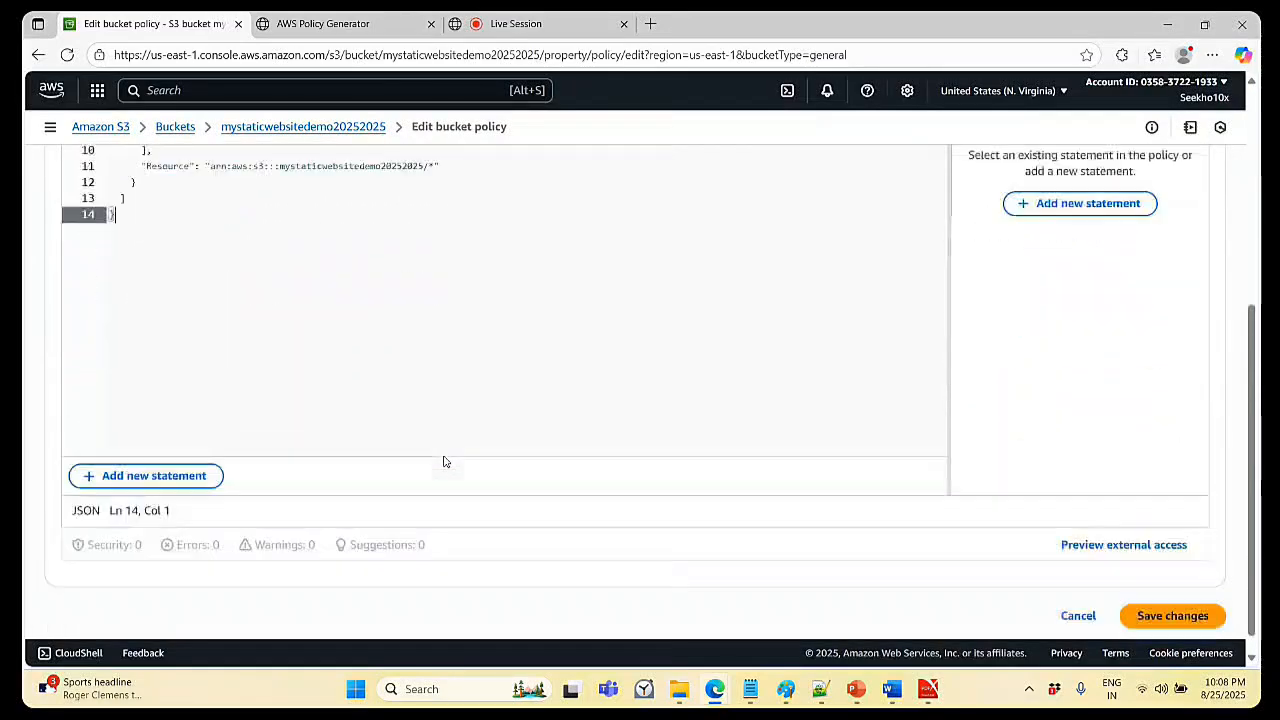
scroll(640, 260, up, 2)
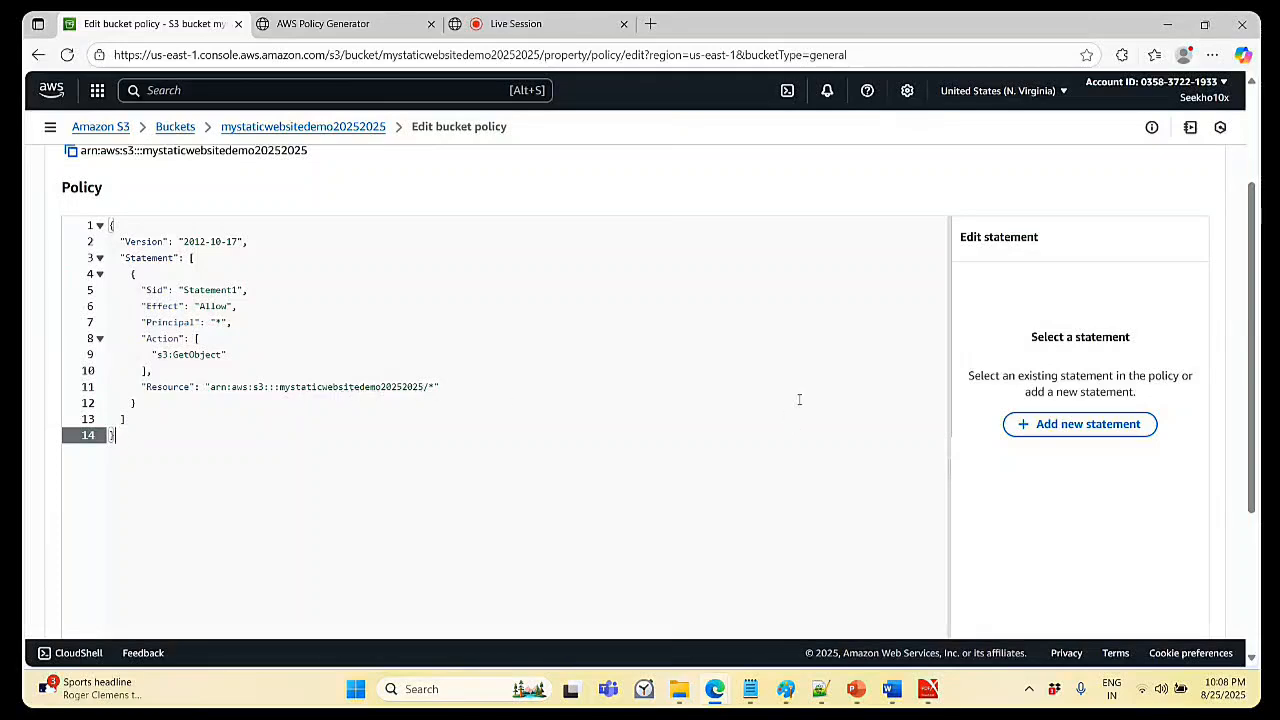
scroll(834, 350, down, 3)
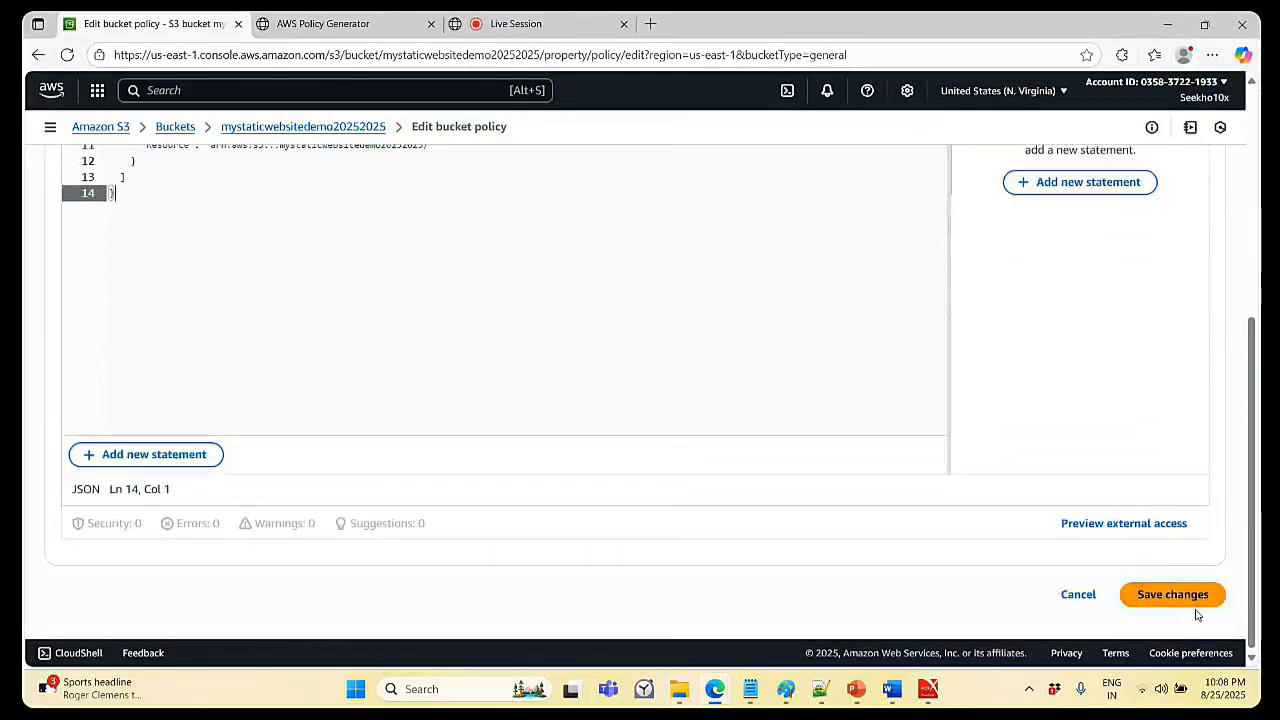
click(1199, 602)
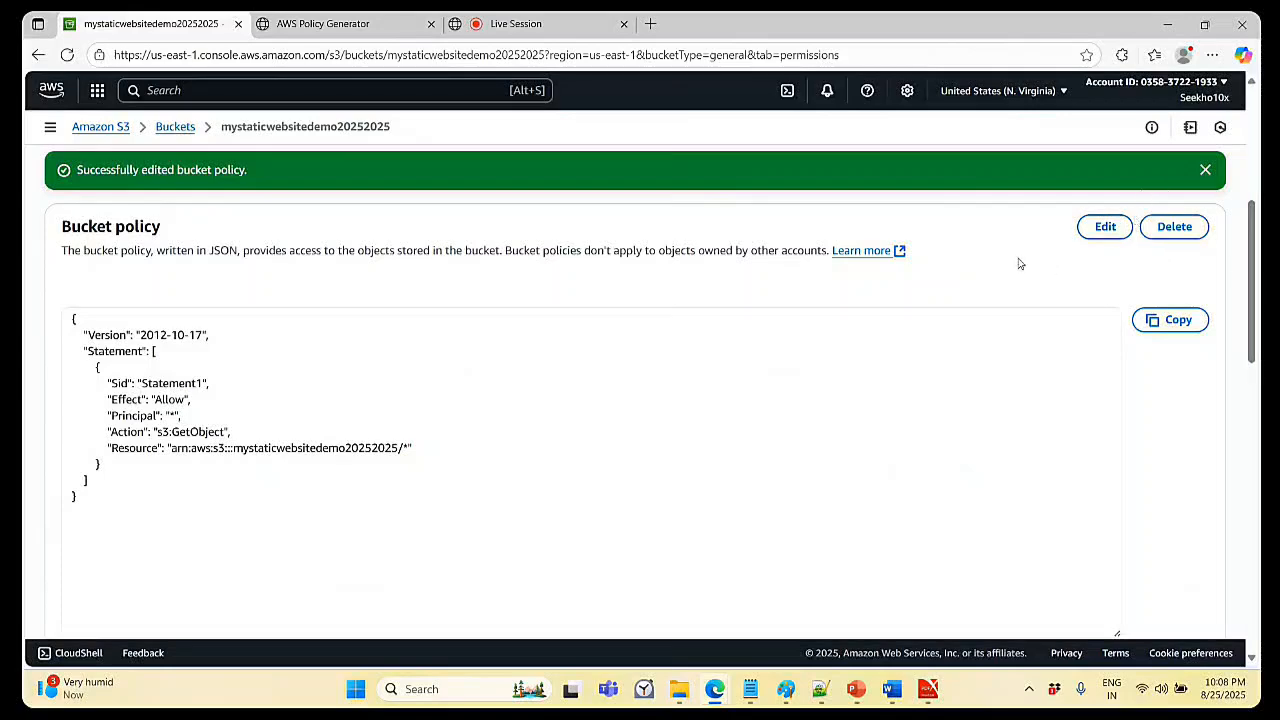
- Upload the index.html file from the Documents folder to the mystaticwebsitedemo20252025 bucket and close the upload status
click(178, 128)
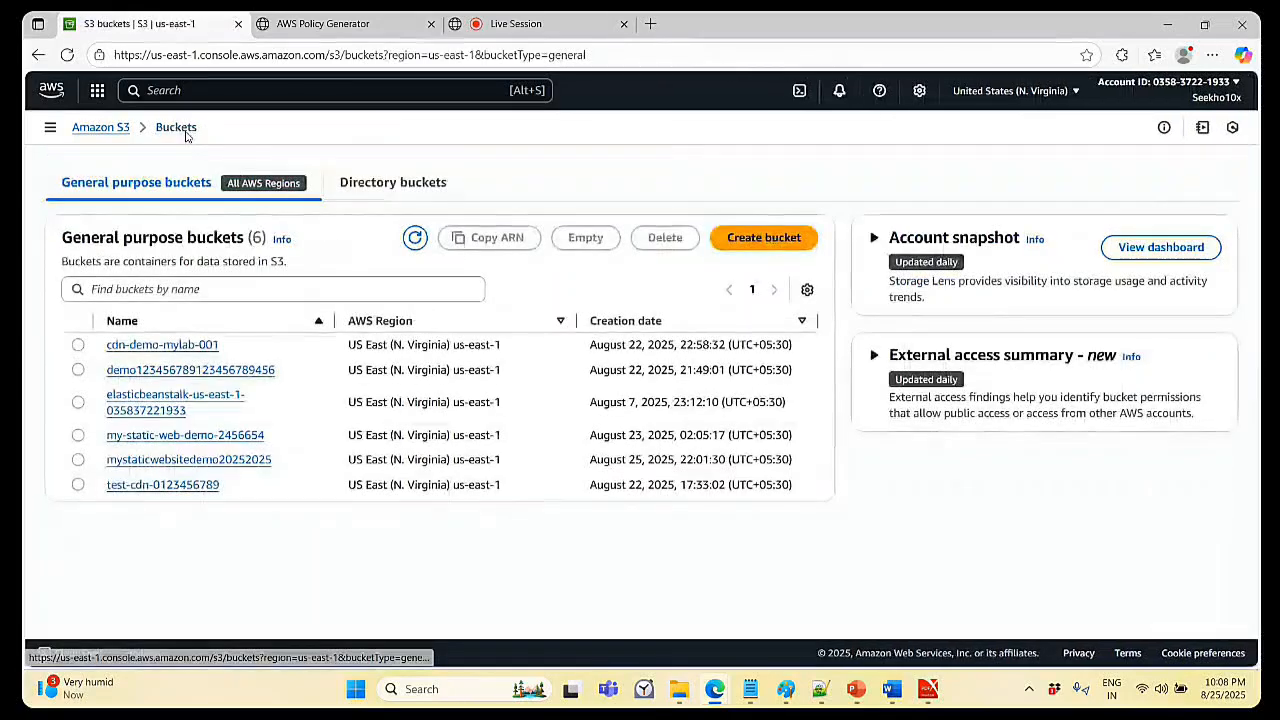
click(207, 462)
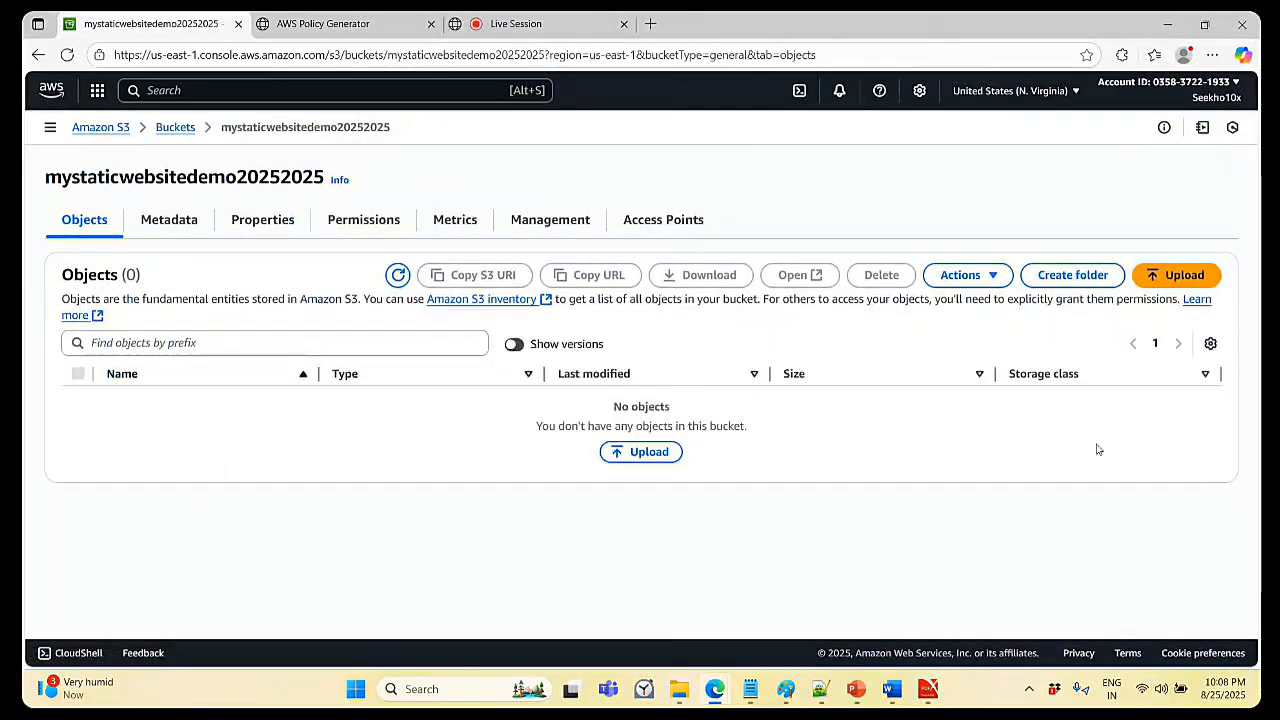
click(1190, 280)
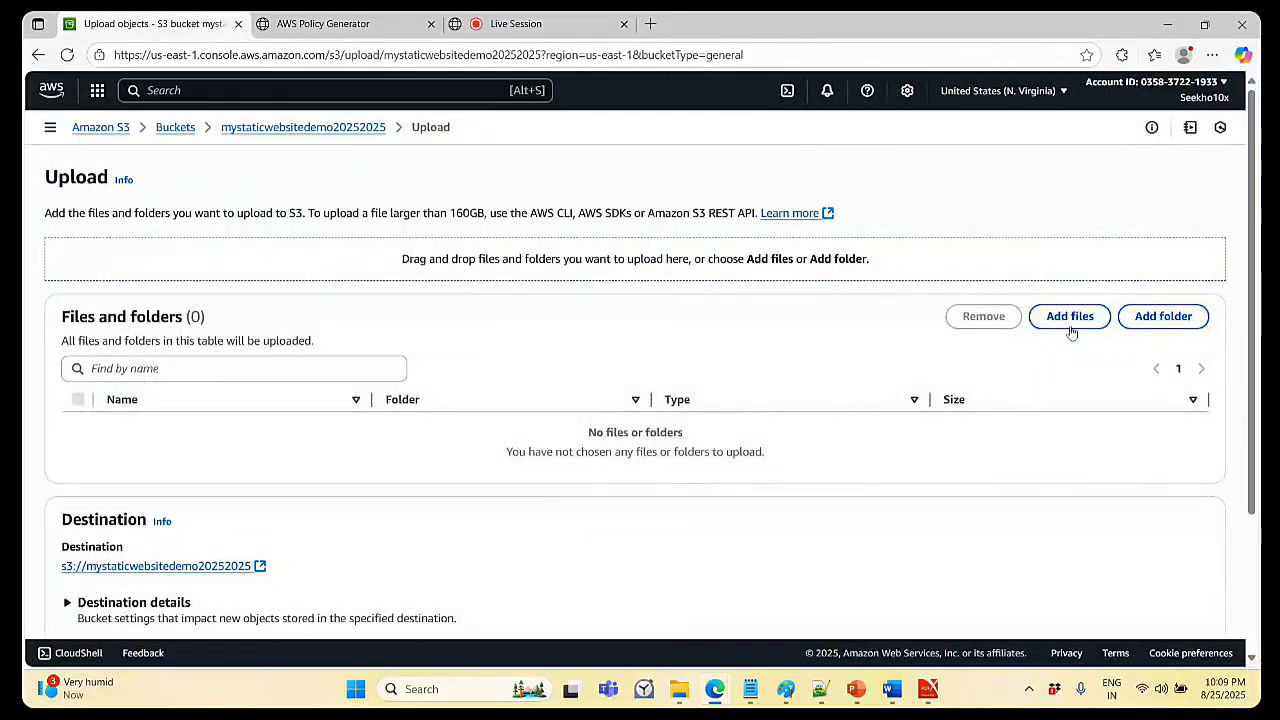
click(1070, 316)
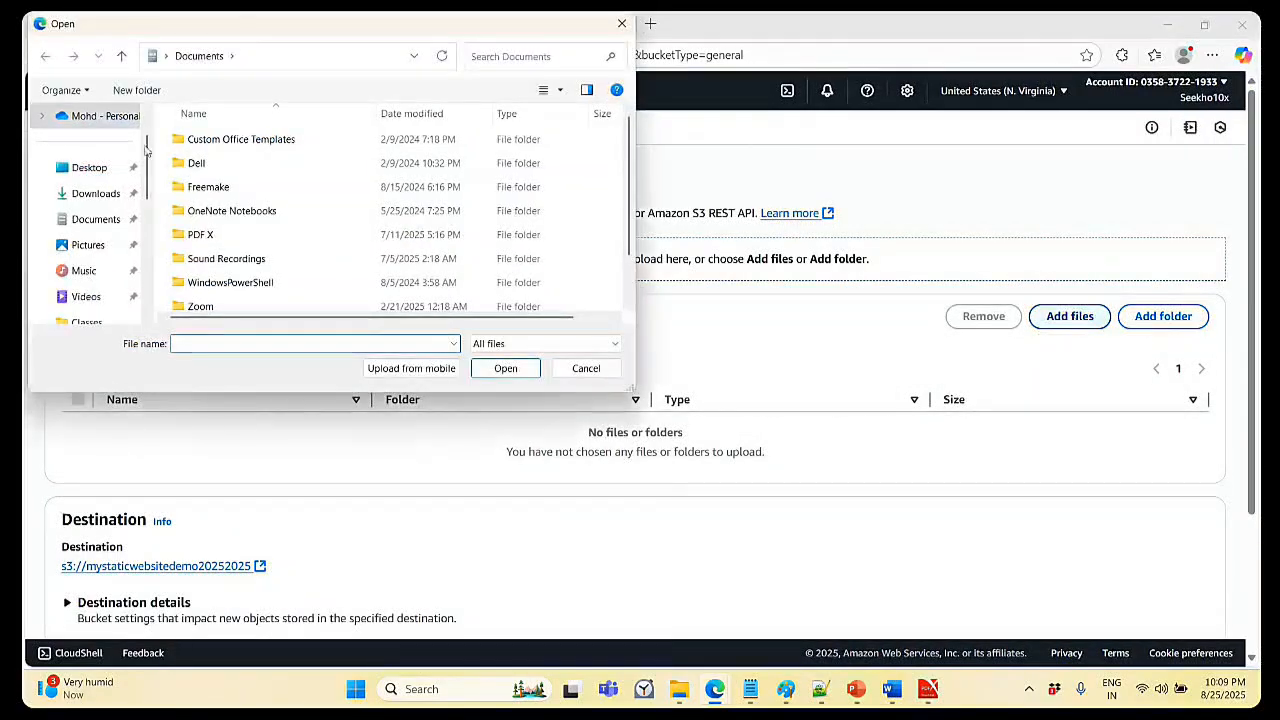
click(95, 219)
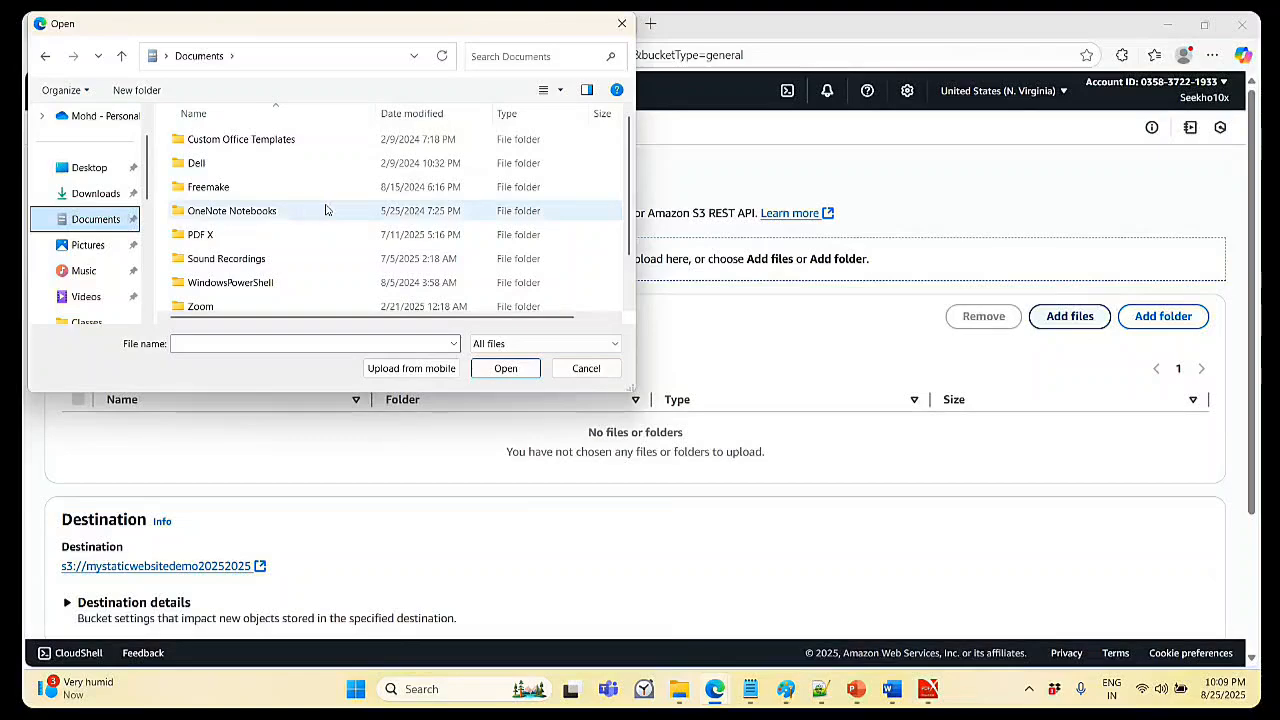
scroll(325, 209, down, 1)
click(229, 281)
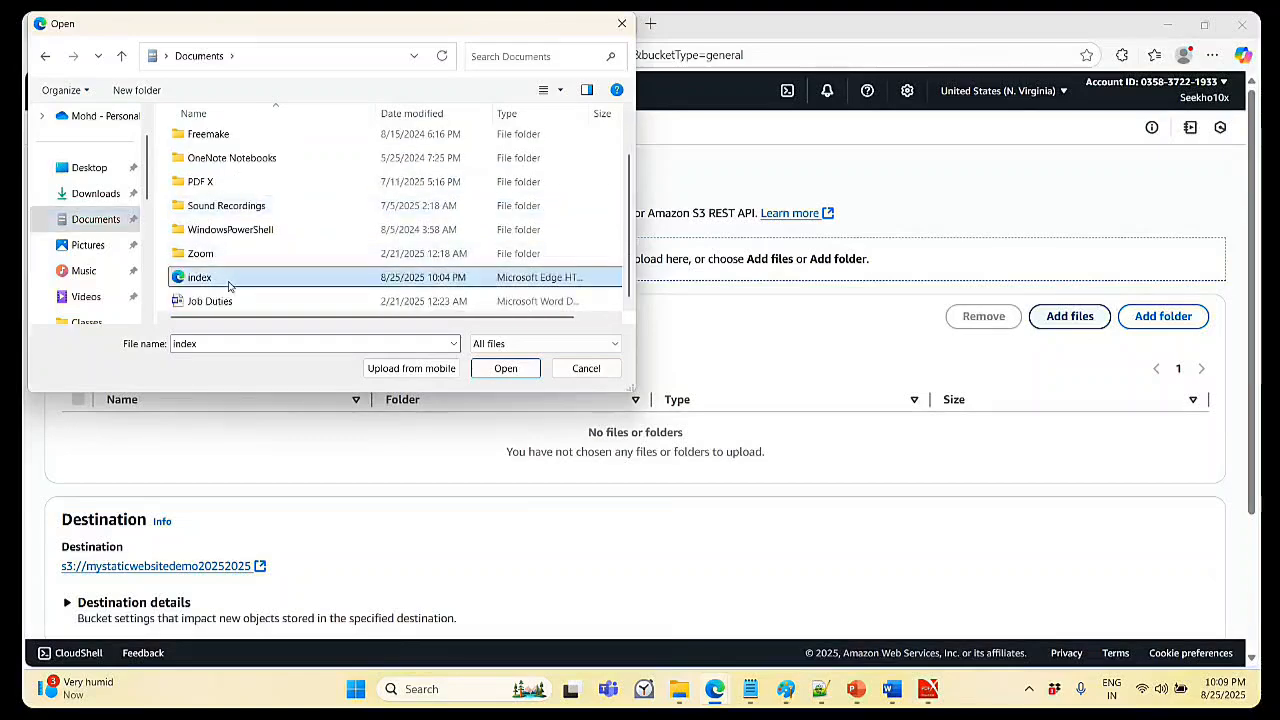
click(505, 368)
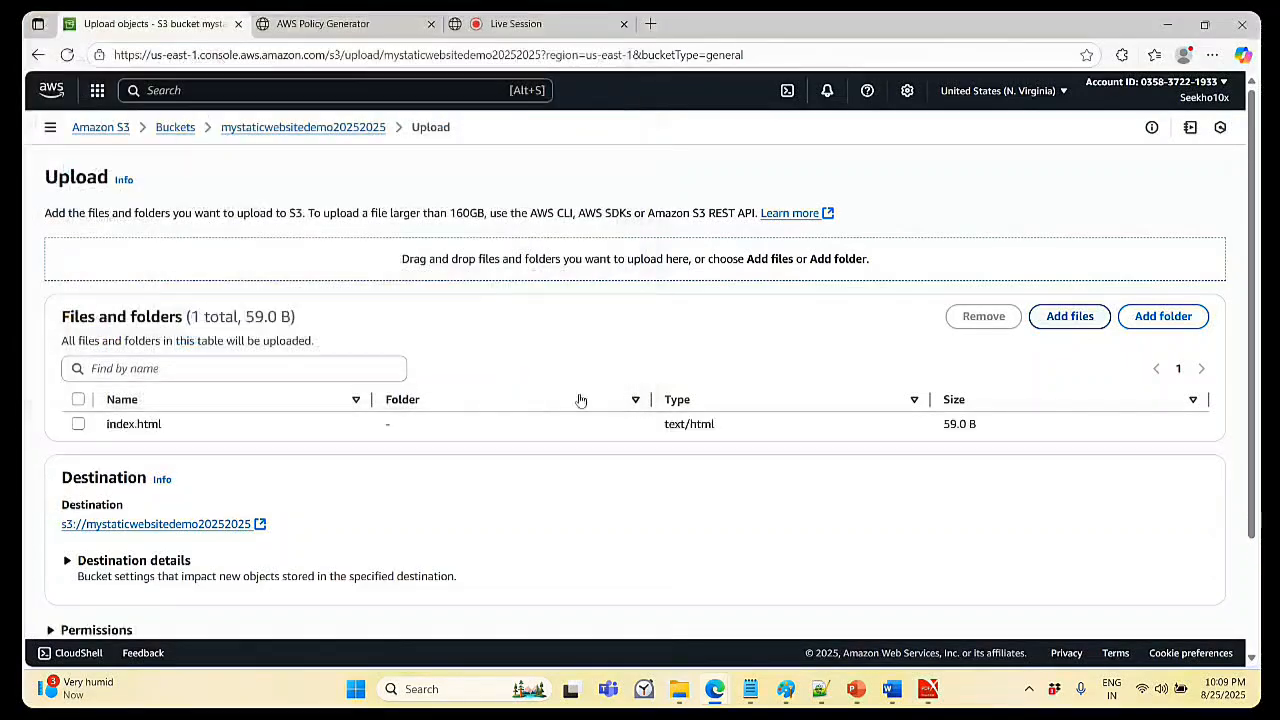
scroll(1098, 362, down, 2)
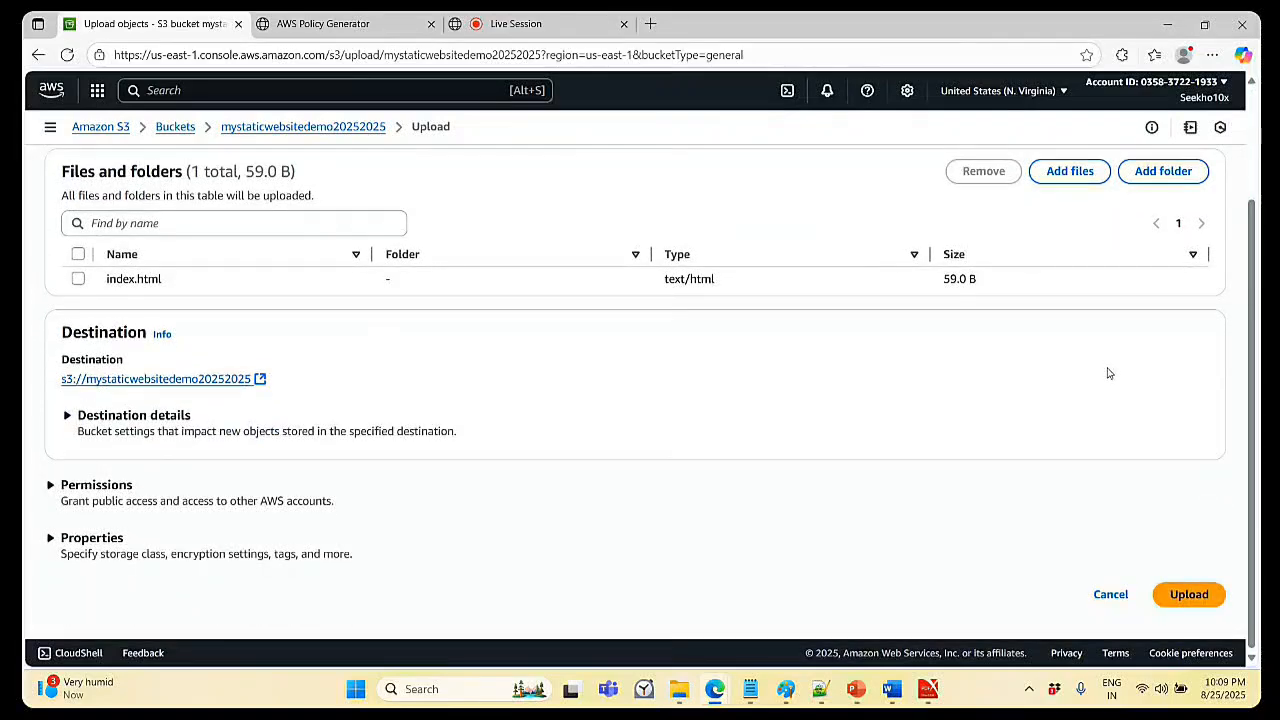
click(1207, 598)
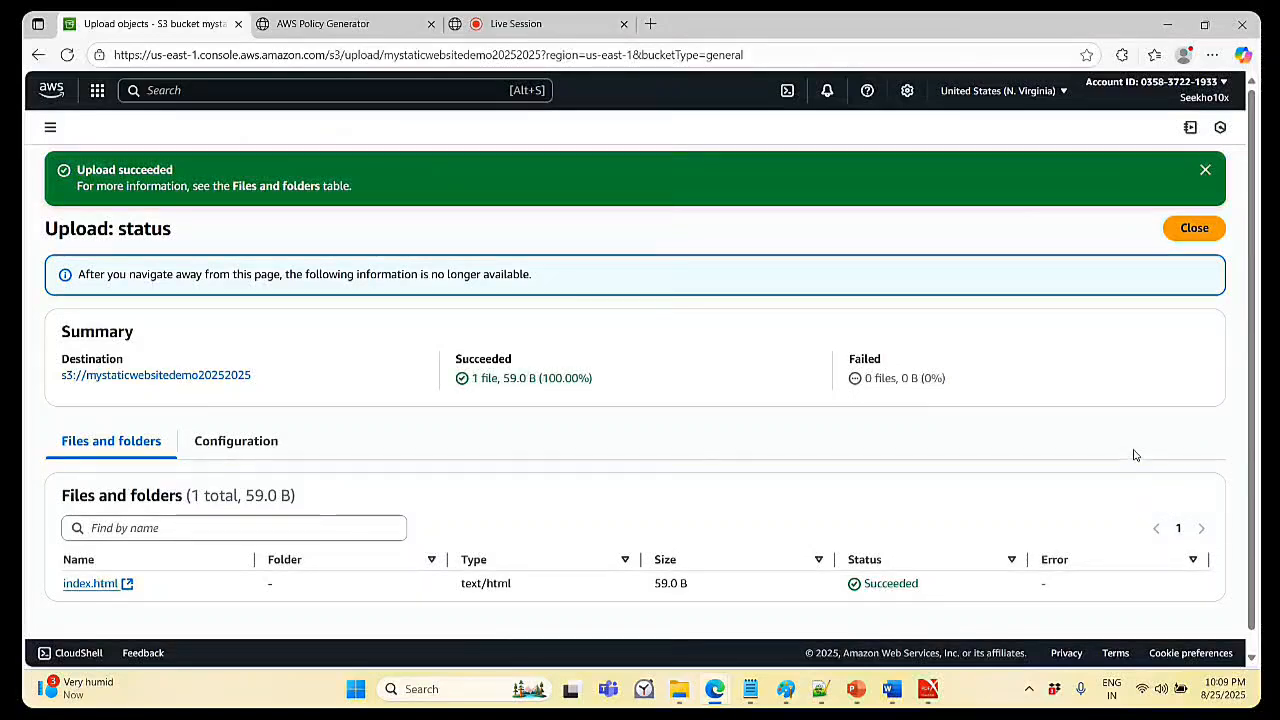
click(1194, 228)
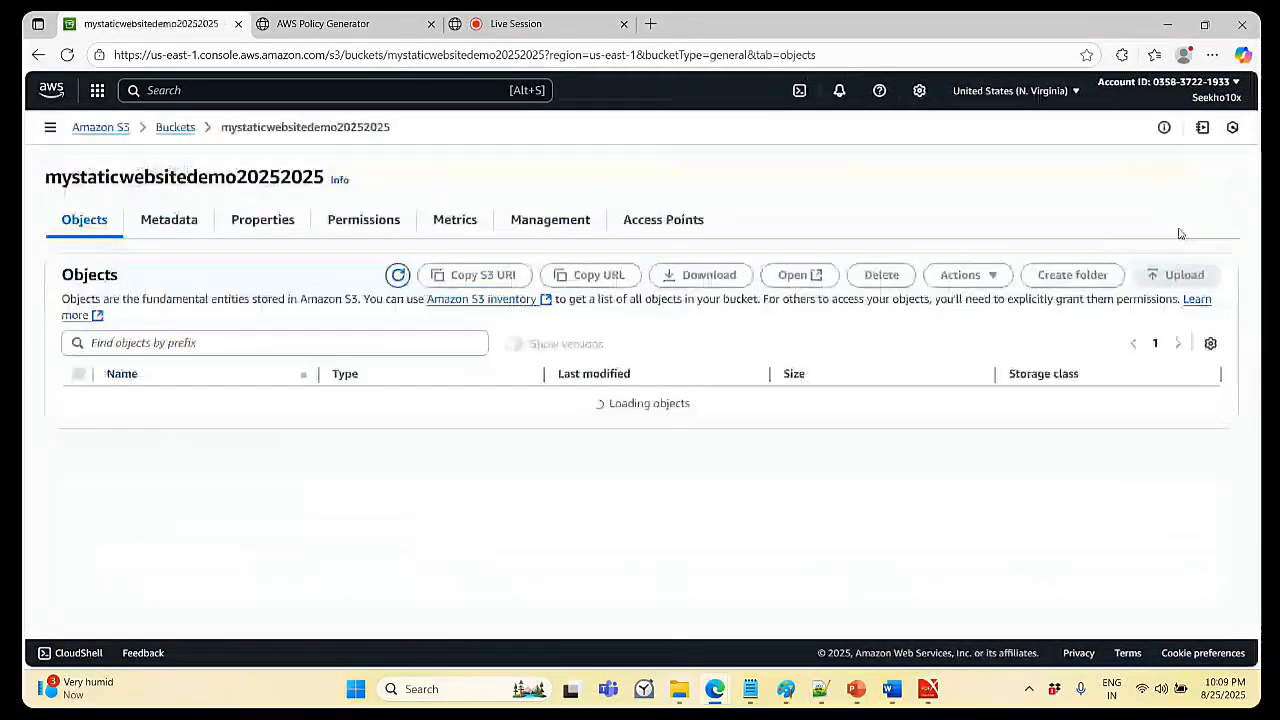
- Copy the object URL of index.html and view the page in a new browser tab, closing that tab when done
click(153, 407)
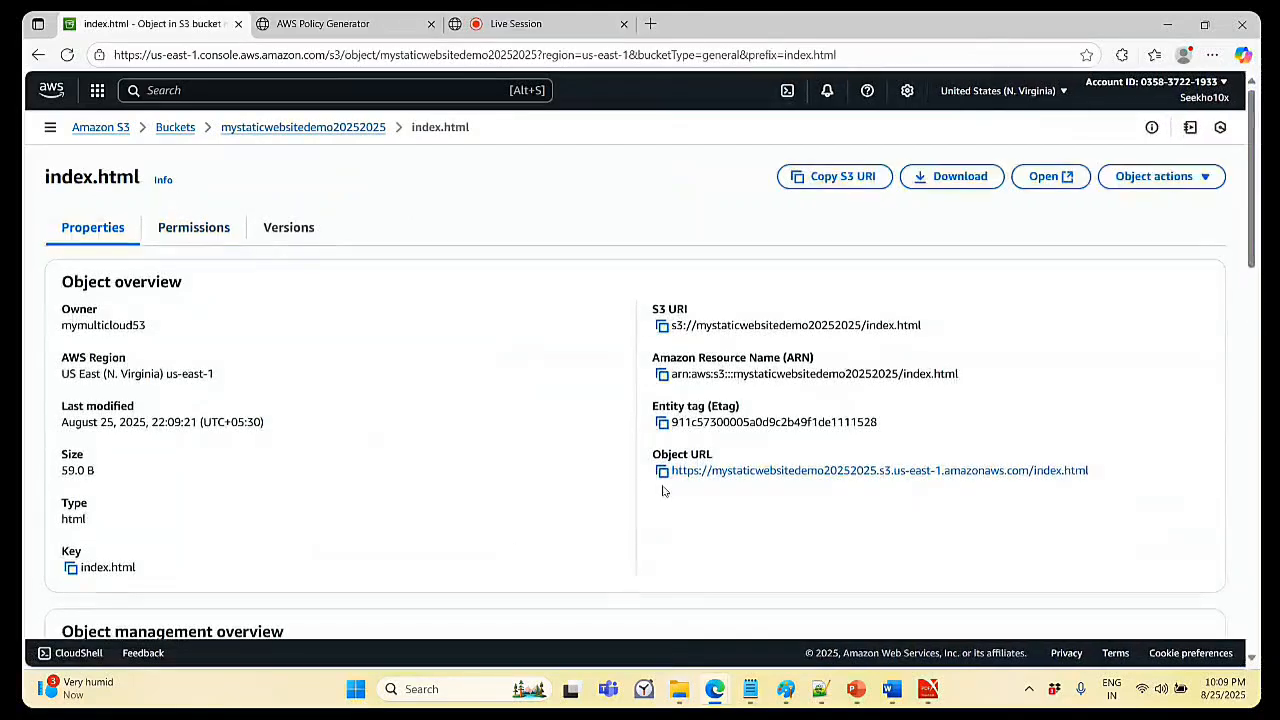
click(663, 471)
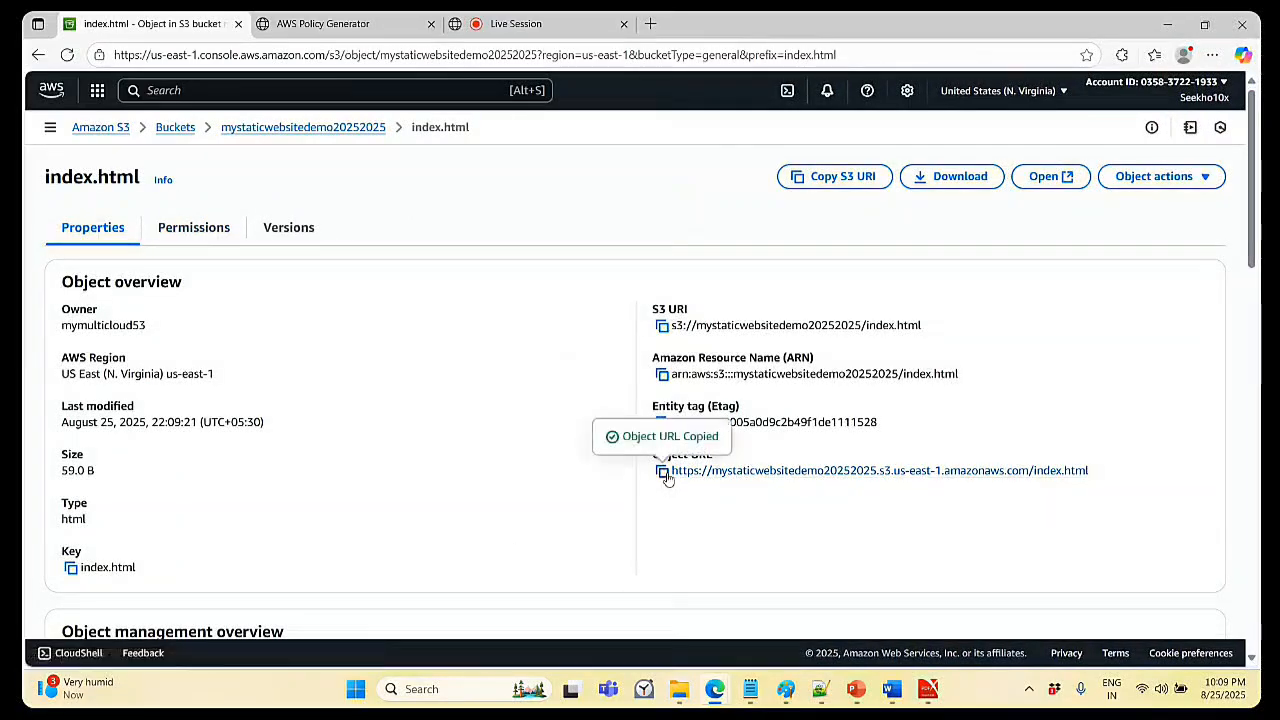
click(650, 24)
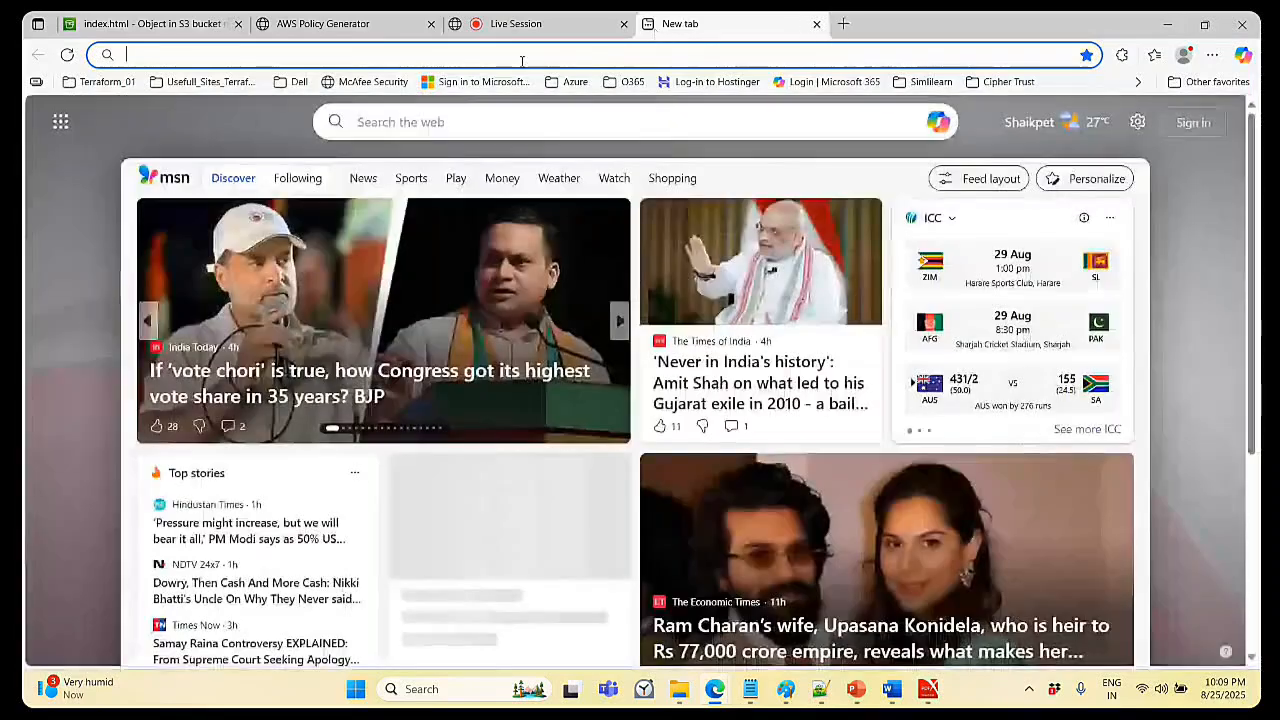
click(522, 58)
key(ctrl+v)
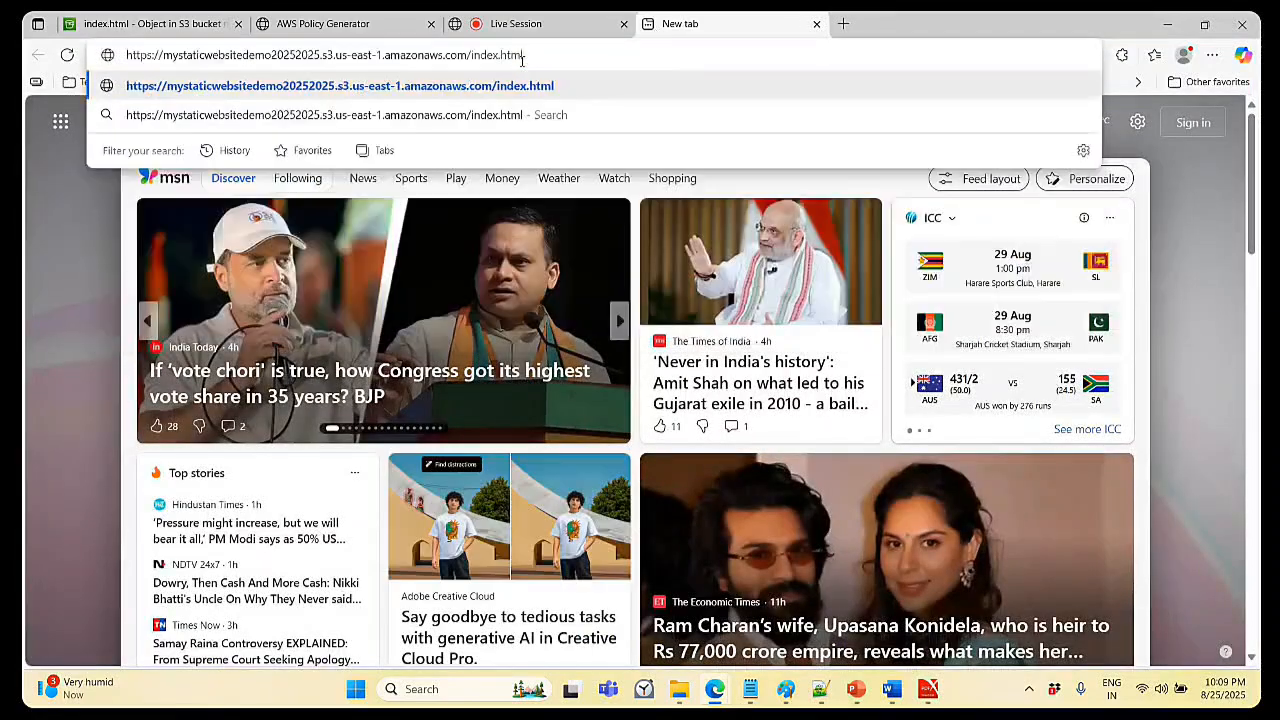
key(Return)
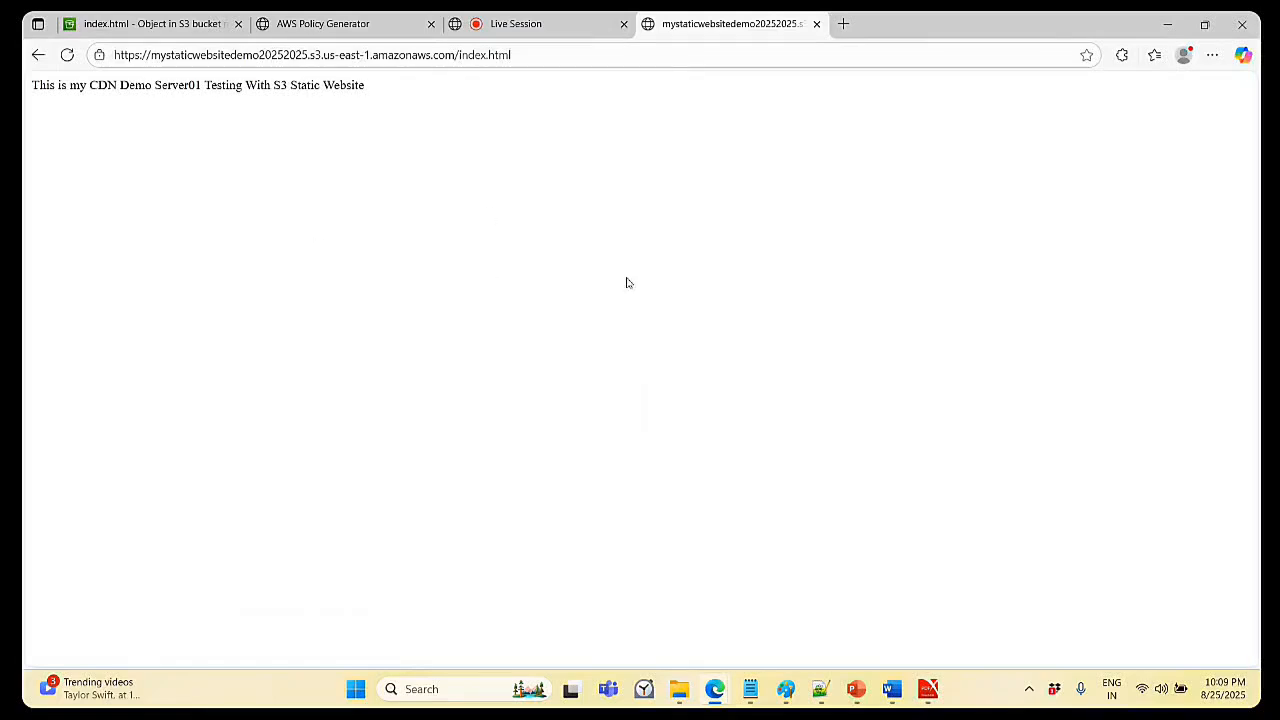
click(817, 24)
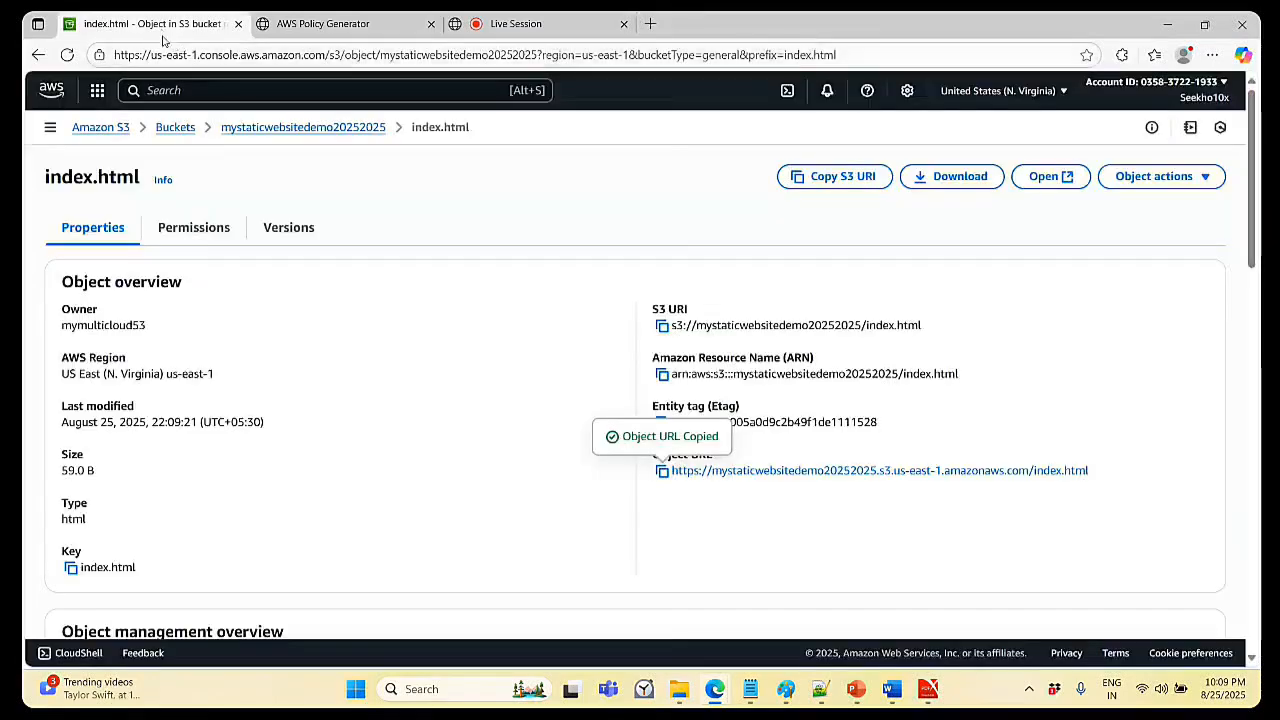
- Copy the bucket website endpoint from the static website hosting properties of mystaticwebsitedemo20252025 and open it in a new browser tab
click(176, 129)
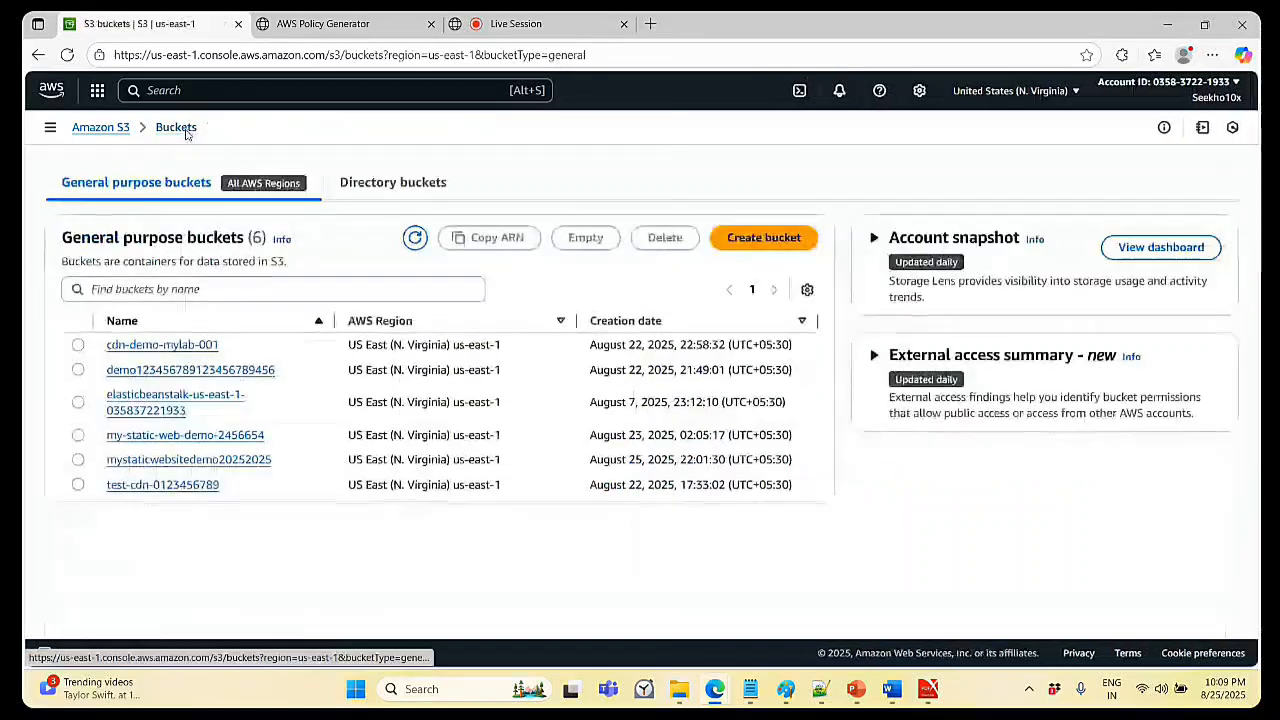
click(182, 461)
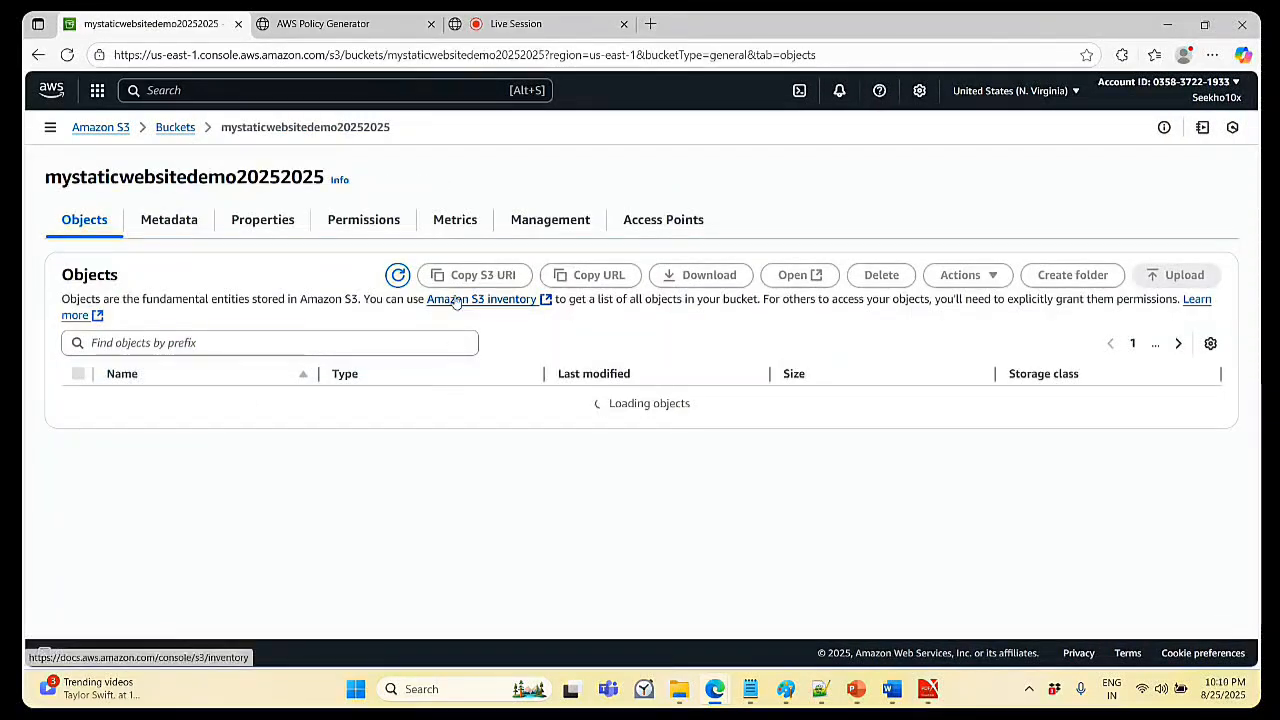
click(254, 224)
scroll(530, 424, down, 20)
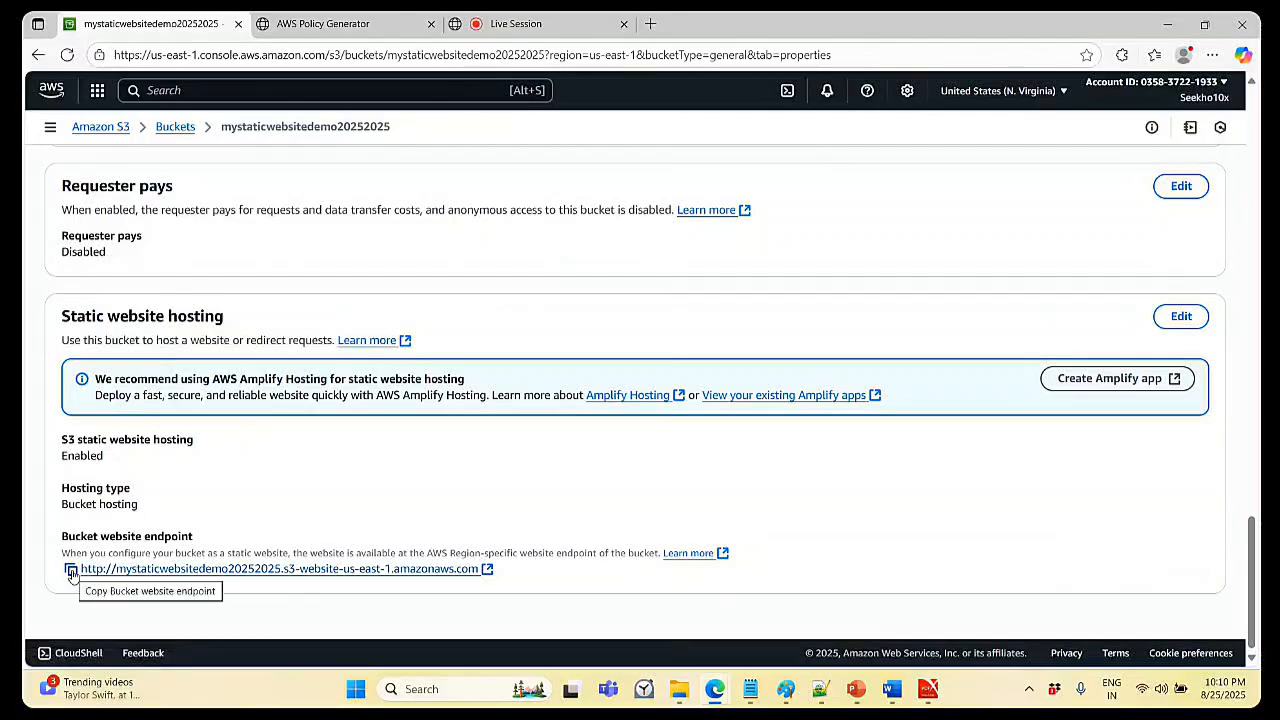
click(71, 570)
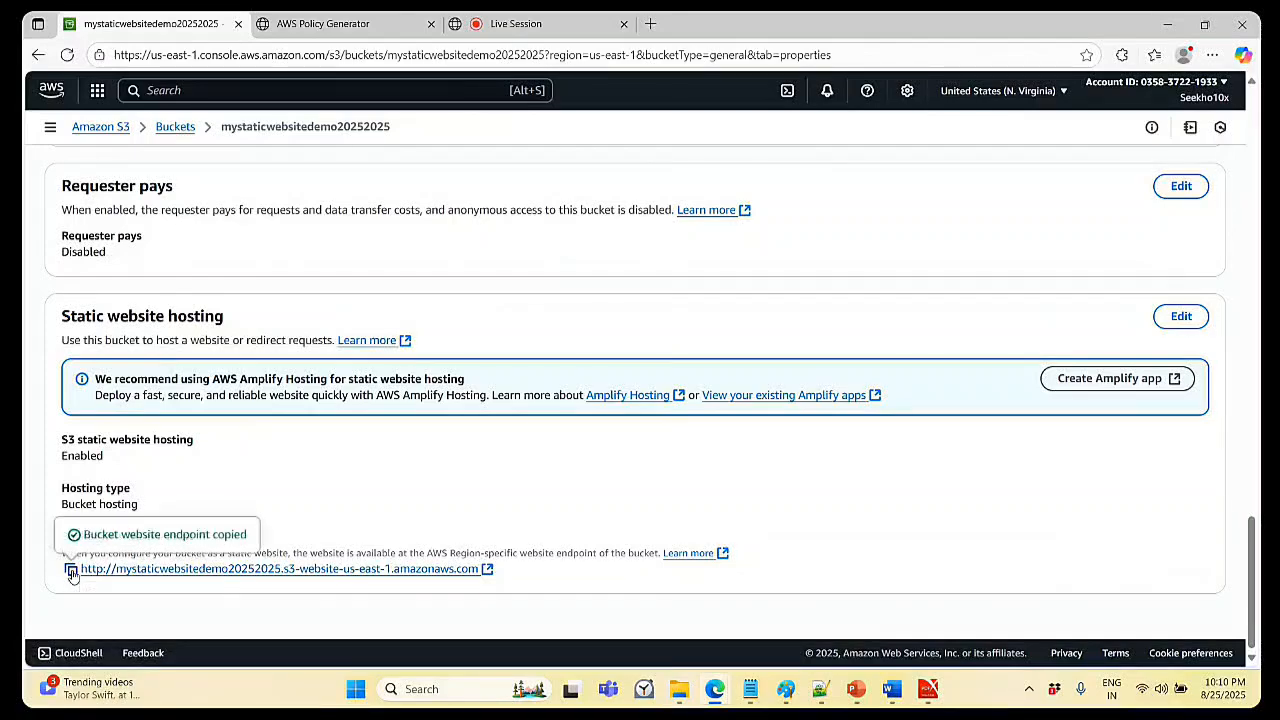
click(650, 23)
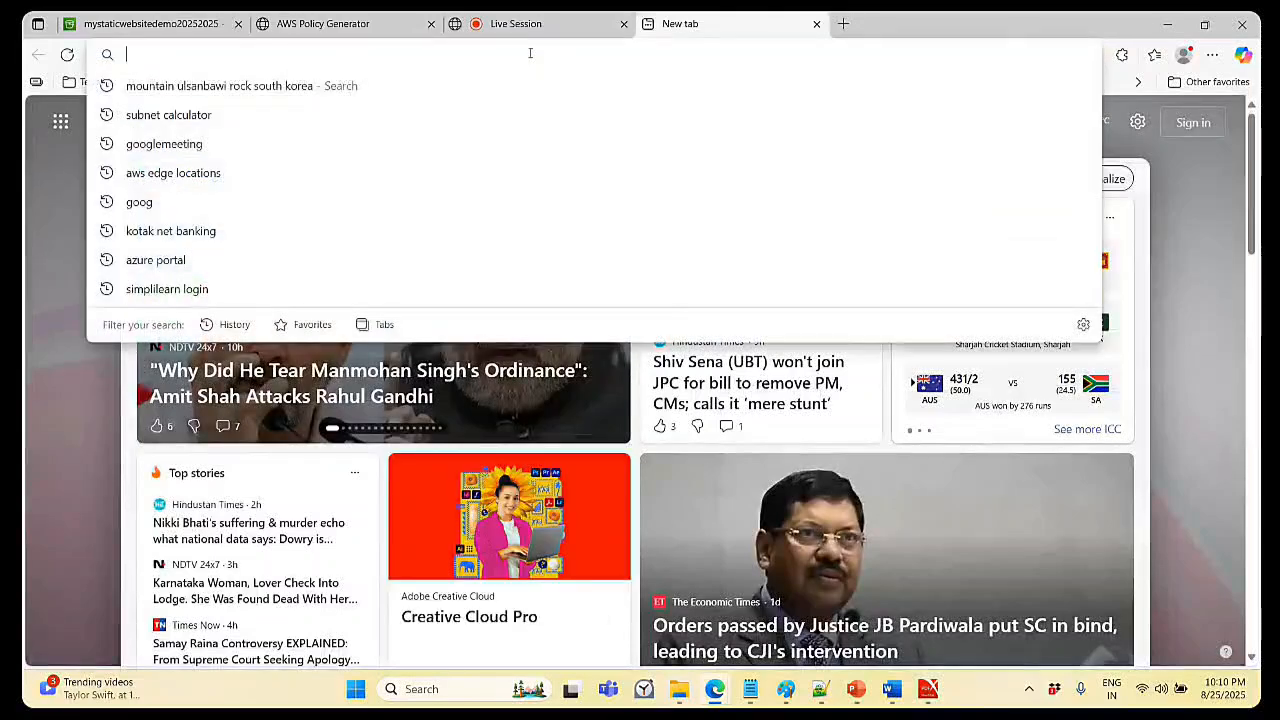
key(ctrl+v)
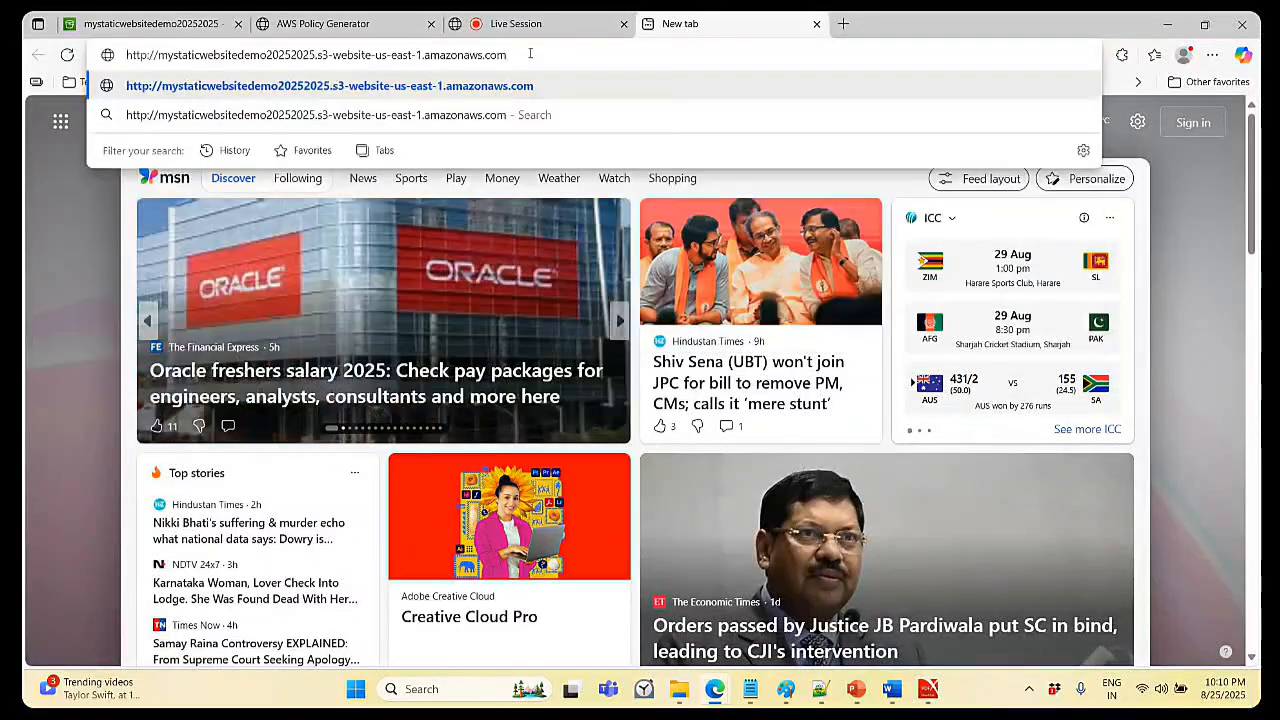
key(Return)
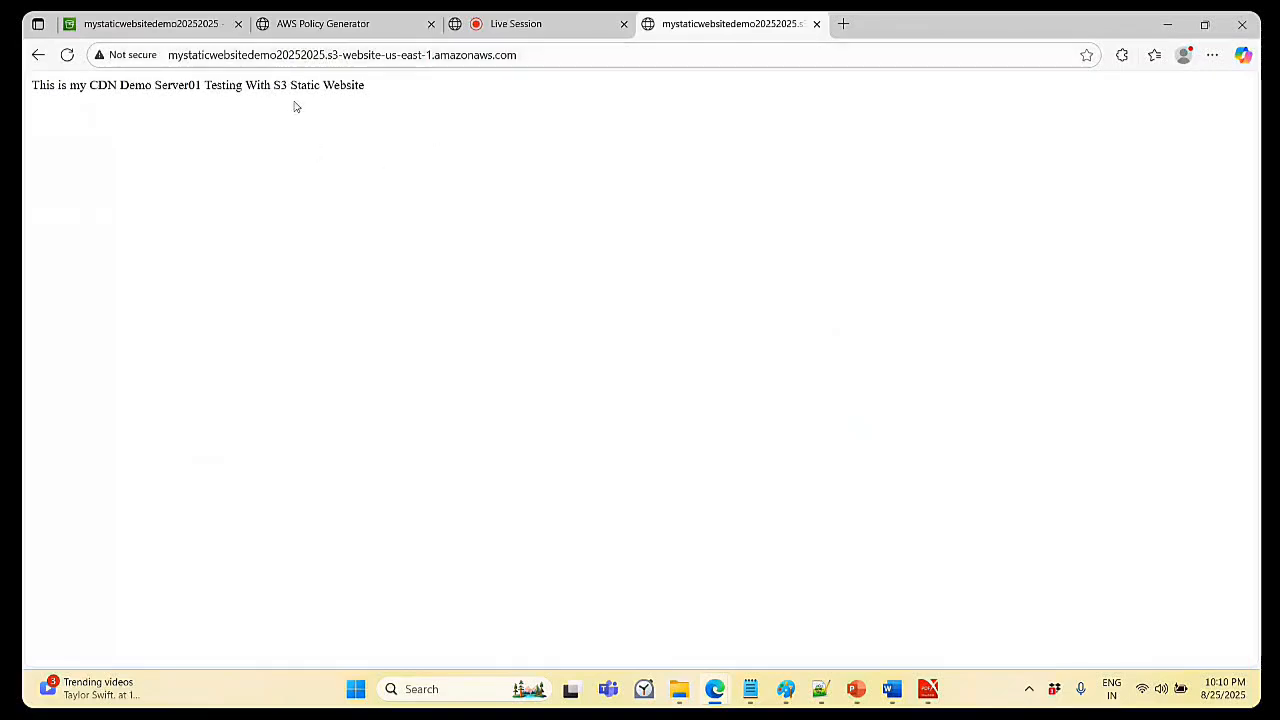
- Refresh the object list of the mystaticwebsitedemo20252025 bucket and view the website endpoint page again
click(162, 28)
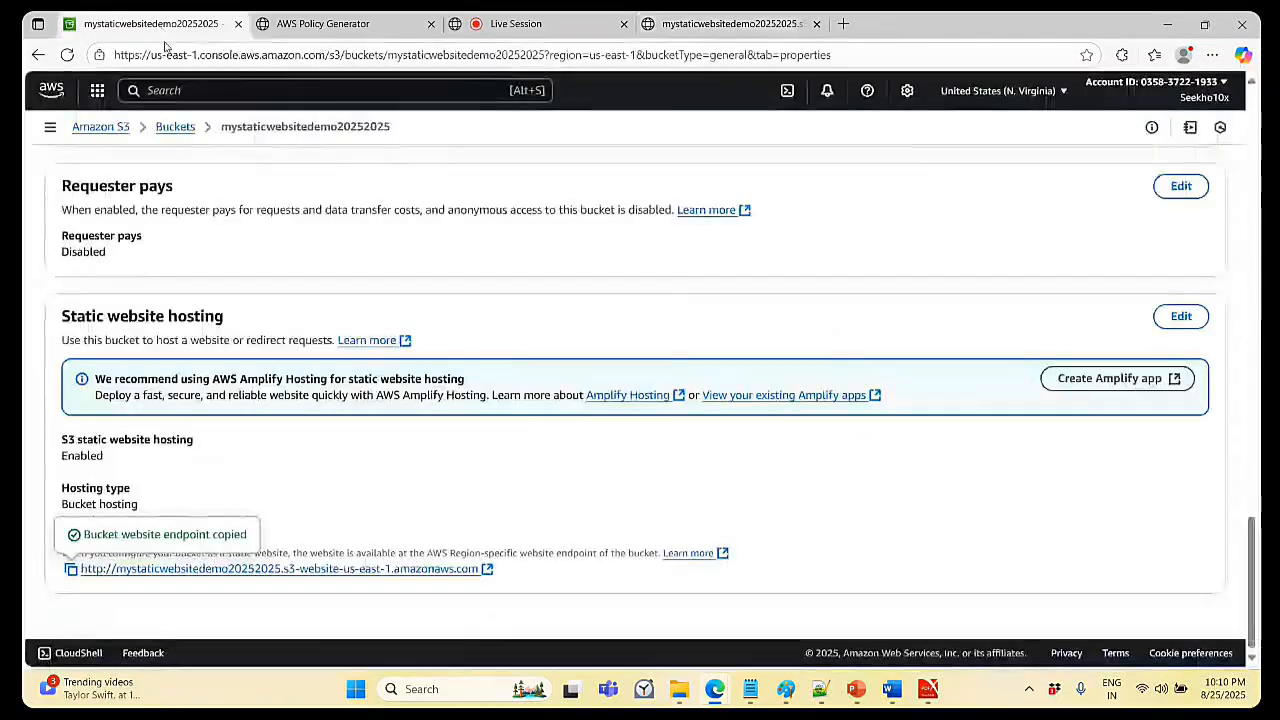
click(176, 128)
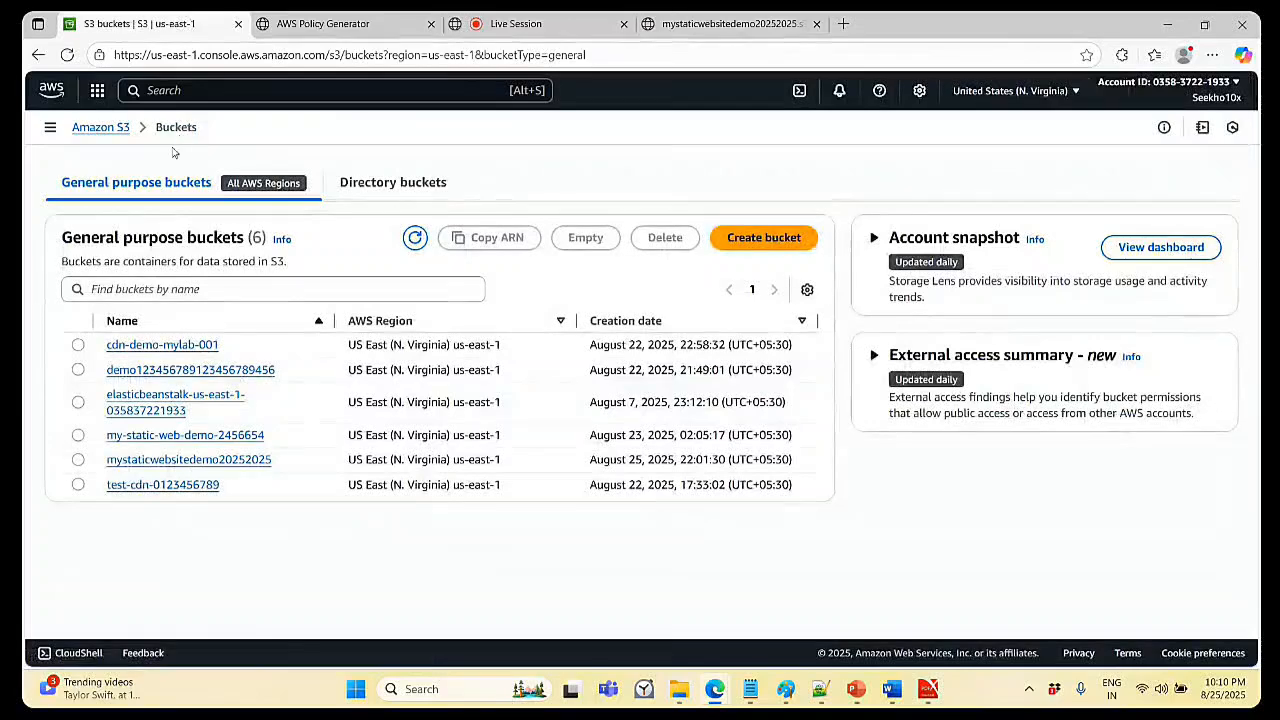
click(185, 462)
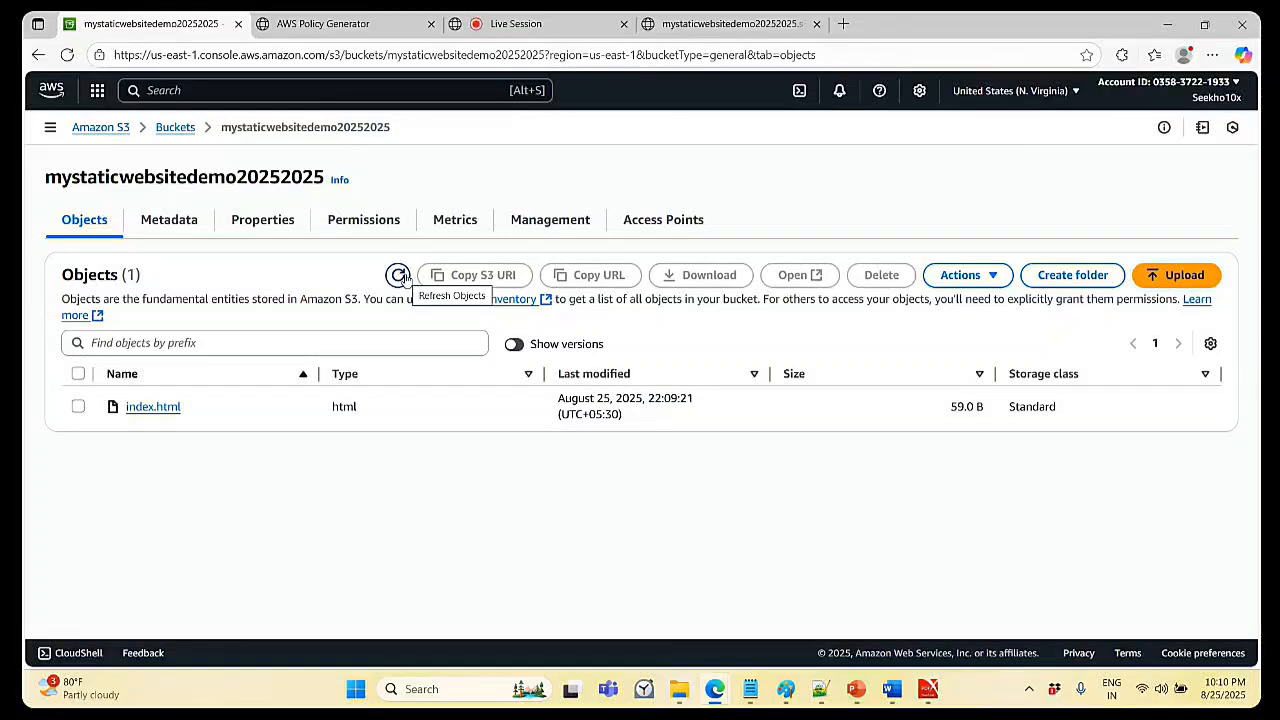
click(399, 275)
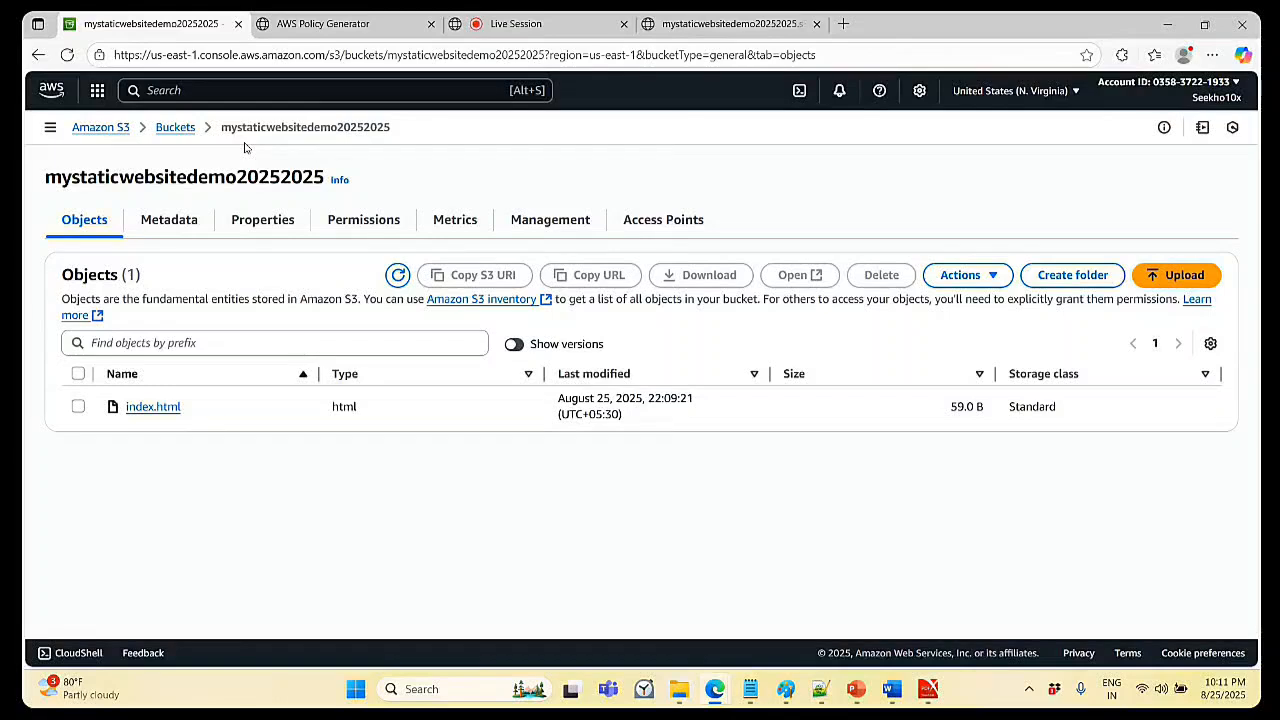
click(728, 28)
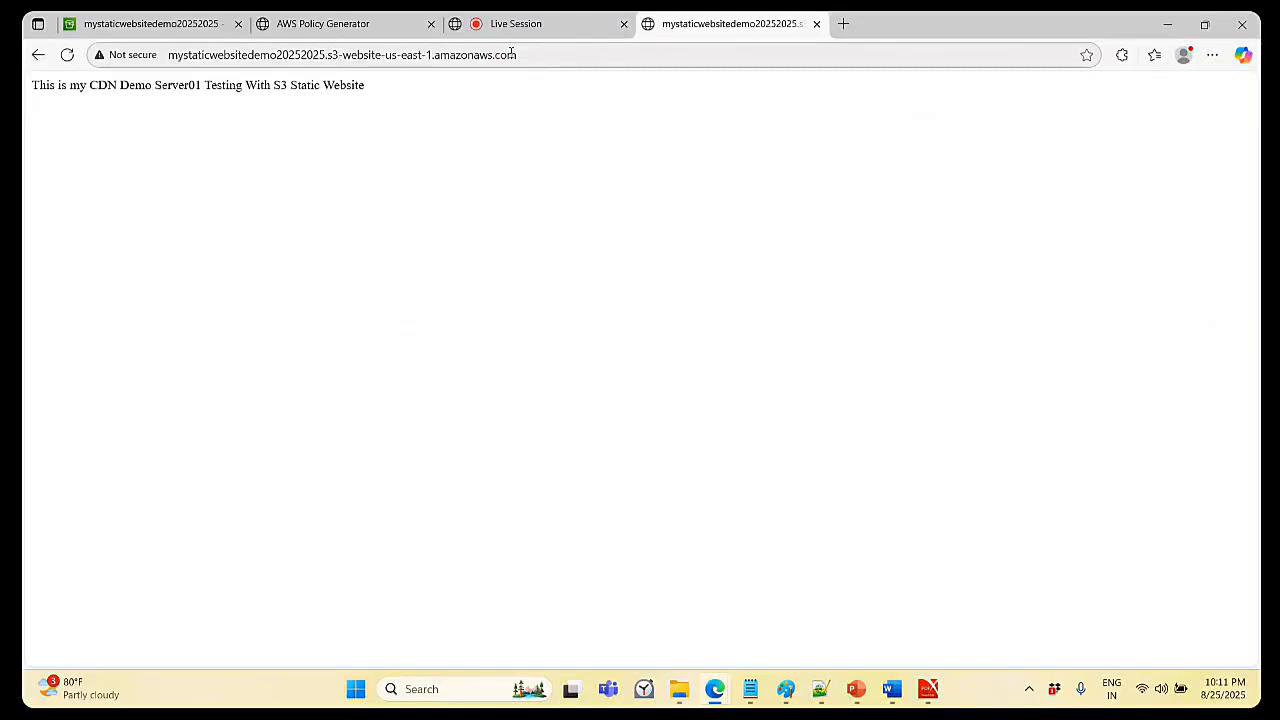
- Find the Route 53 service from the AWS console and open its dashboard in a new browser tab
click(125, 27)
click(184, 91)
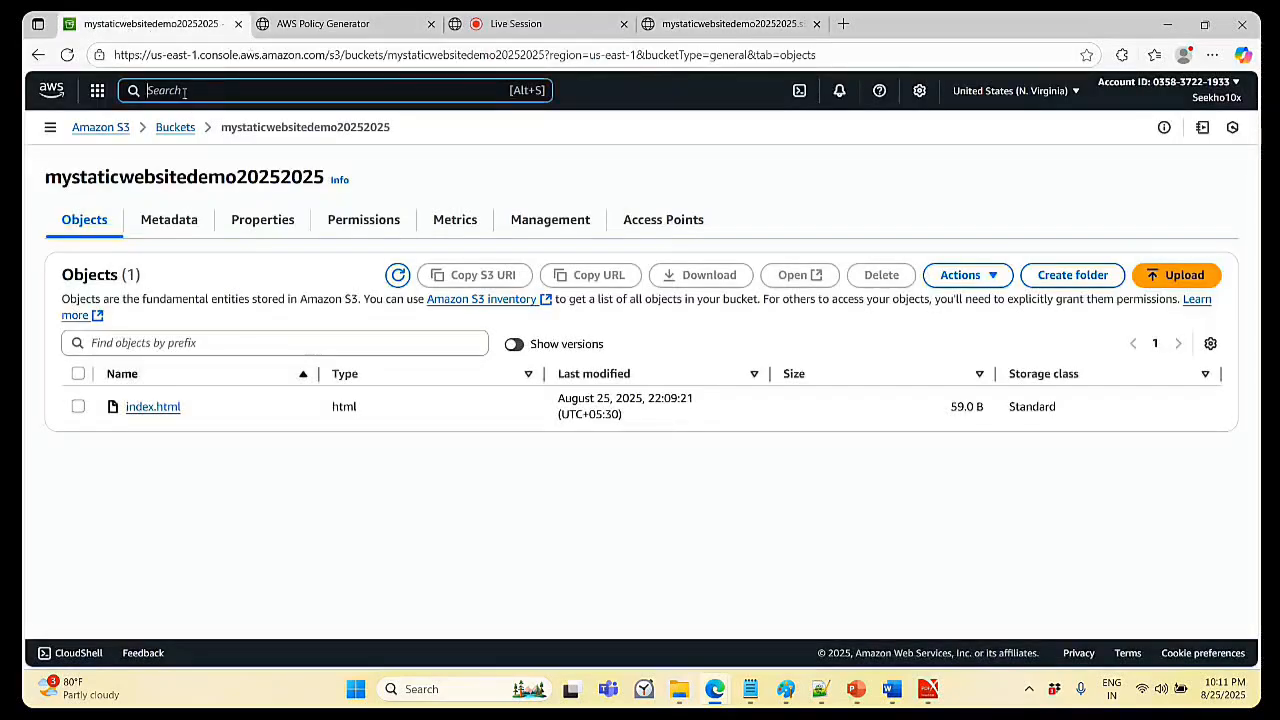
text(s3)
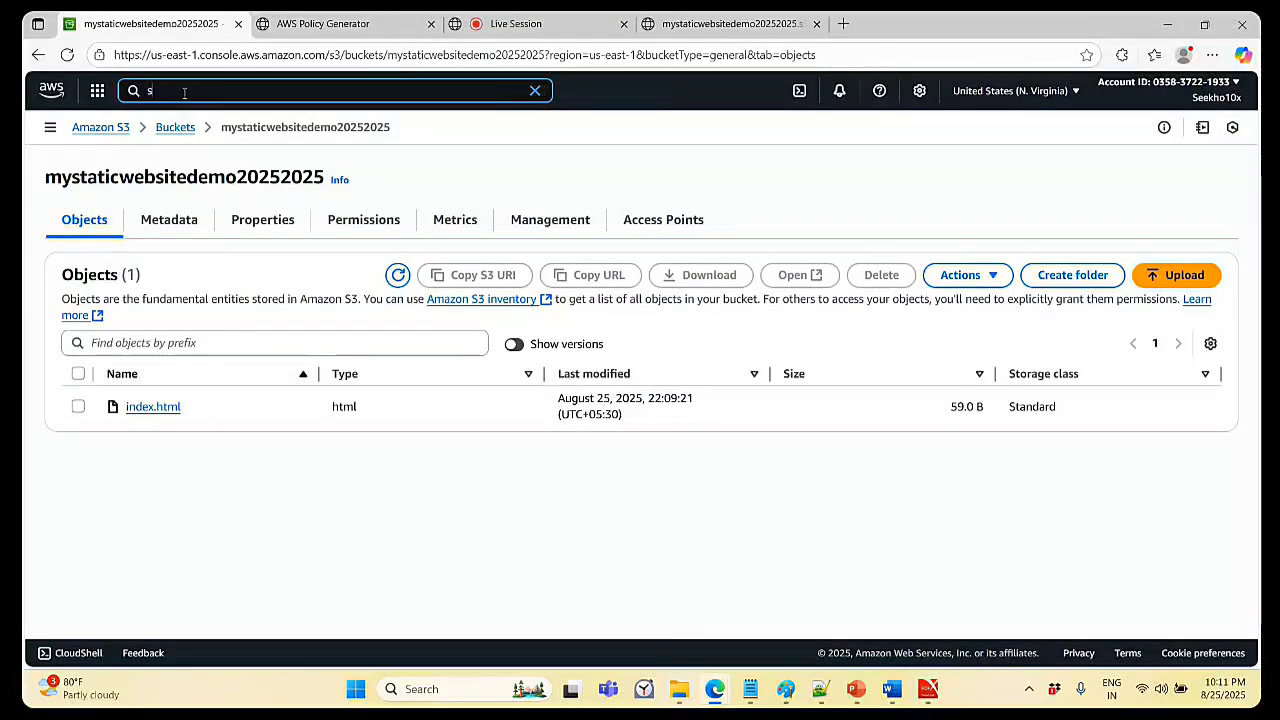
key(BackSpace)
key(BackSpace)
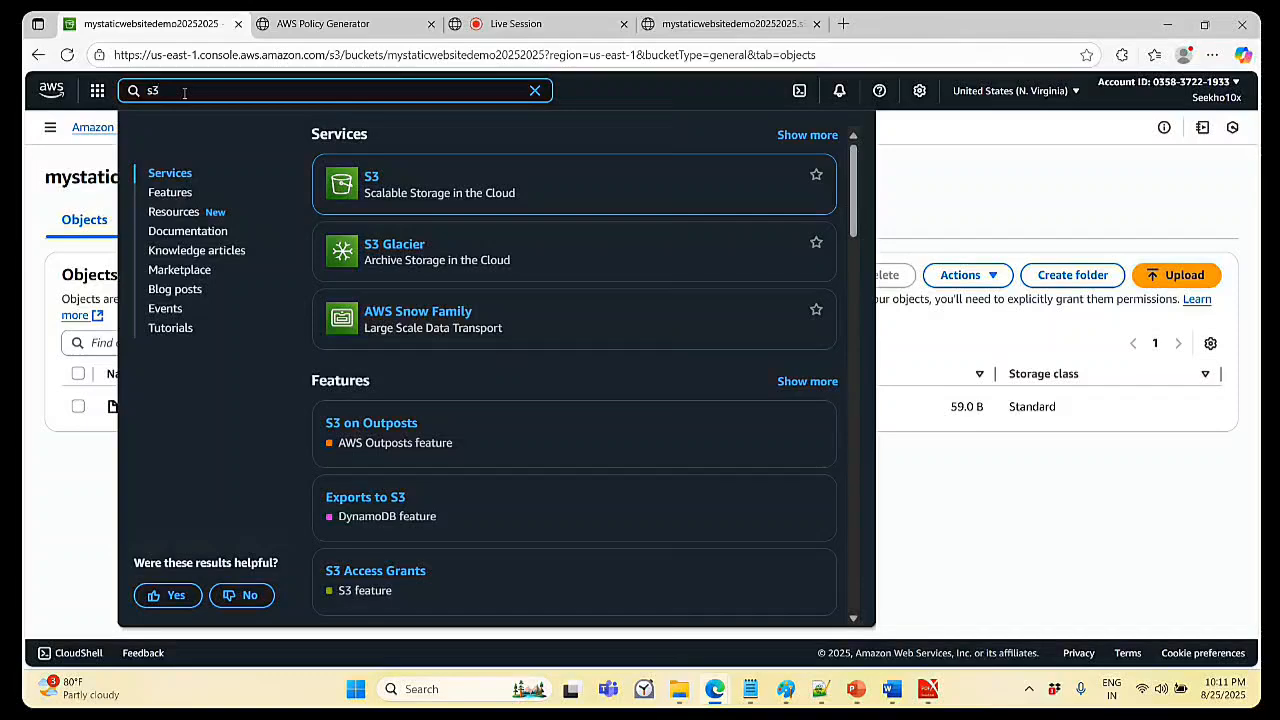
text(routg)
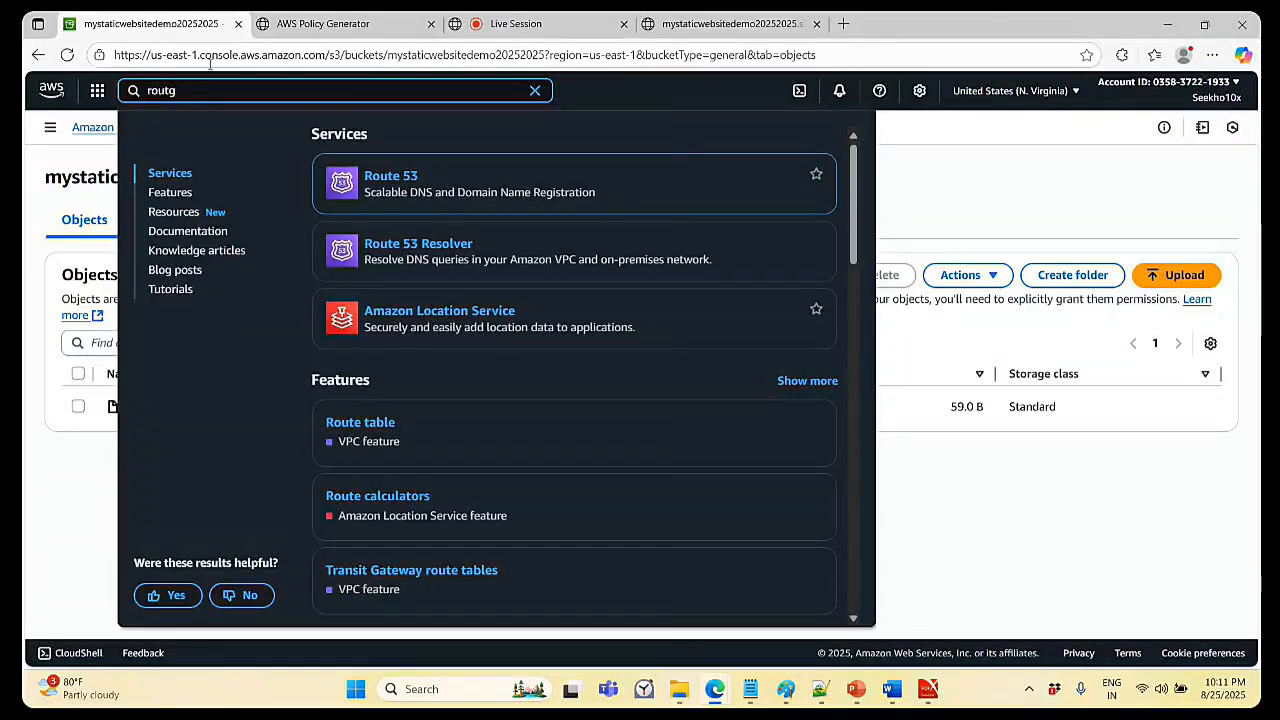
right_click(403, 178)
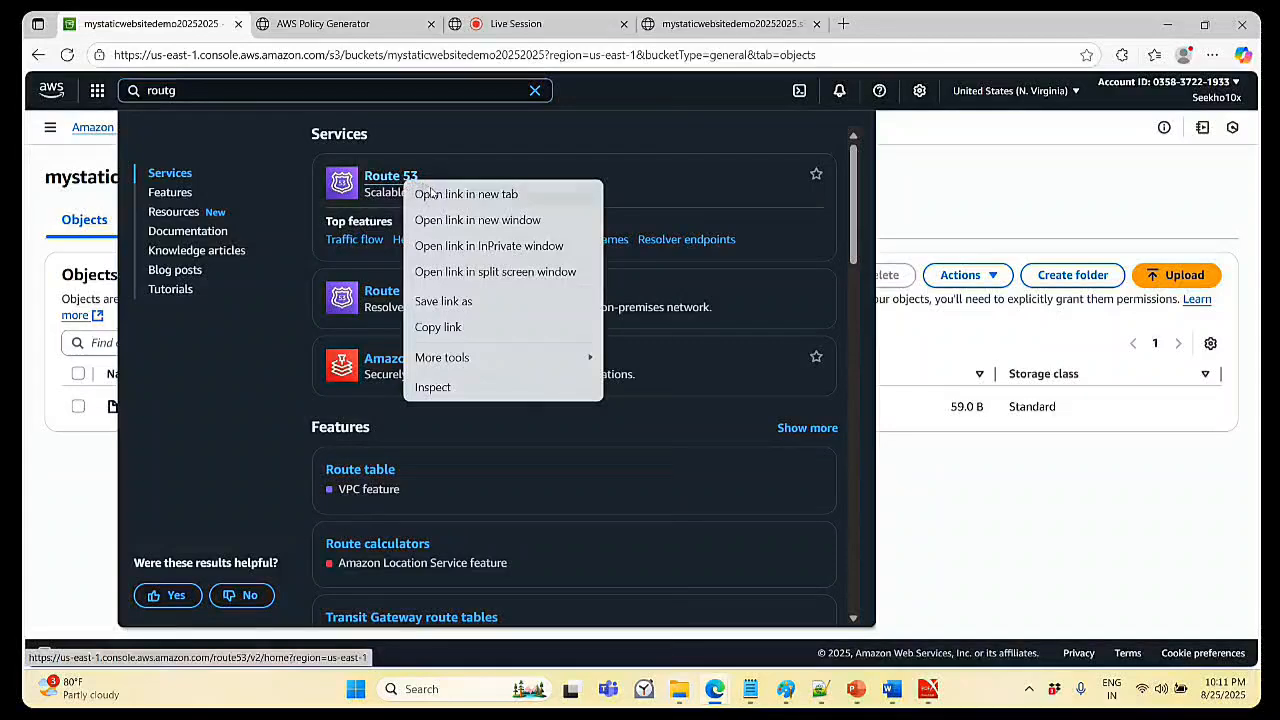
click(430, 193)
click(340, 27)
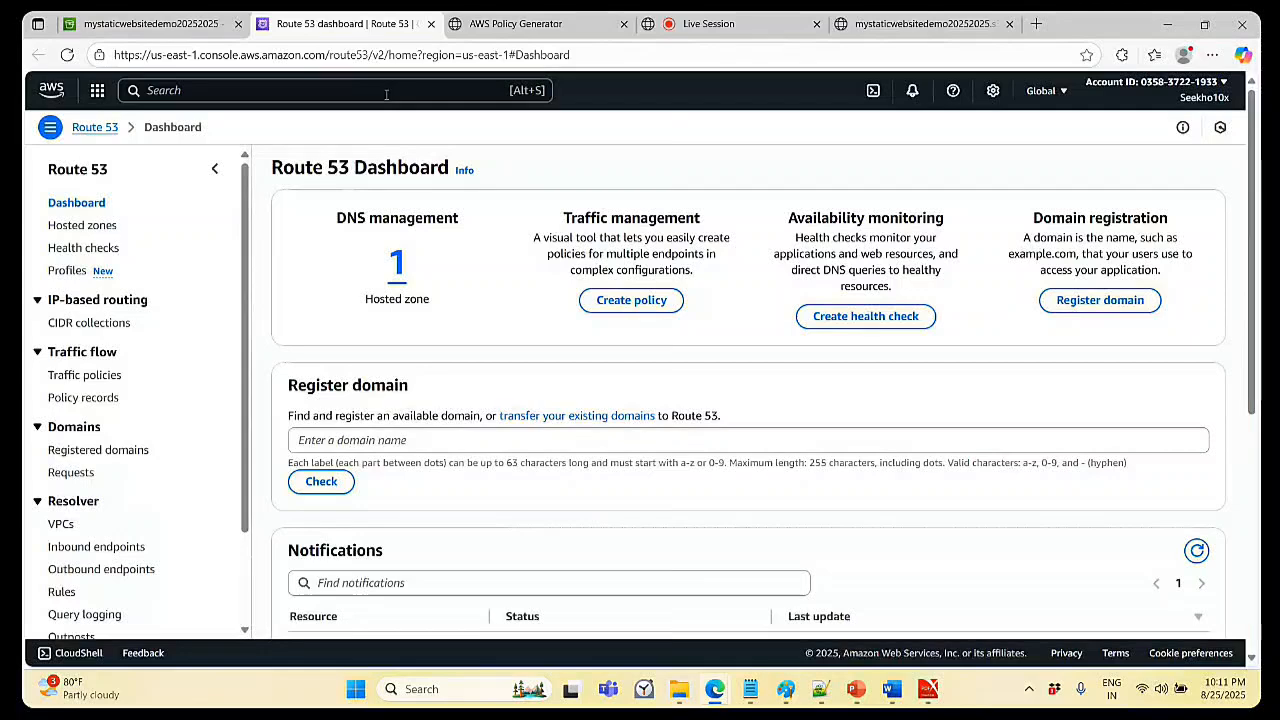
- Start a new record in the cloudadda.fun hosted zone with the name mys3website and record type CNAME
click(72, 229)
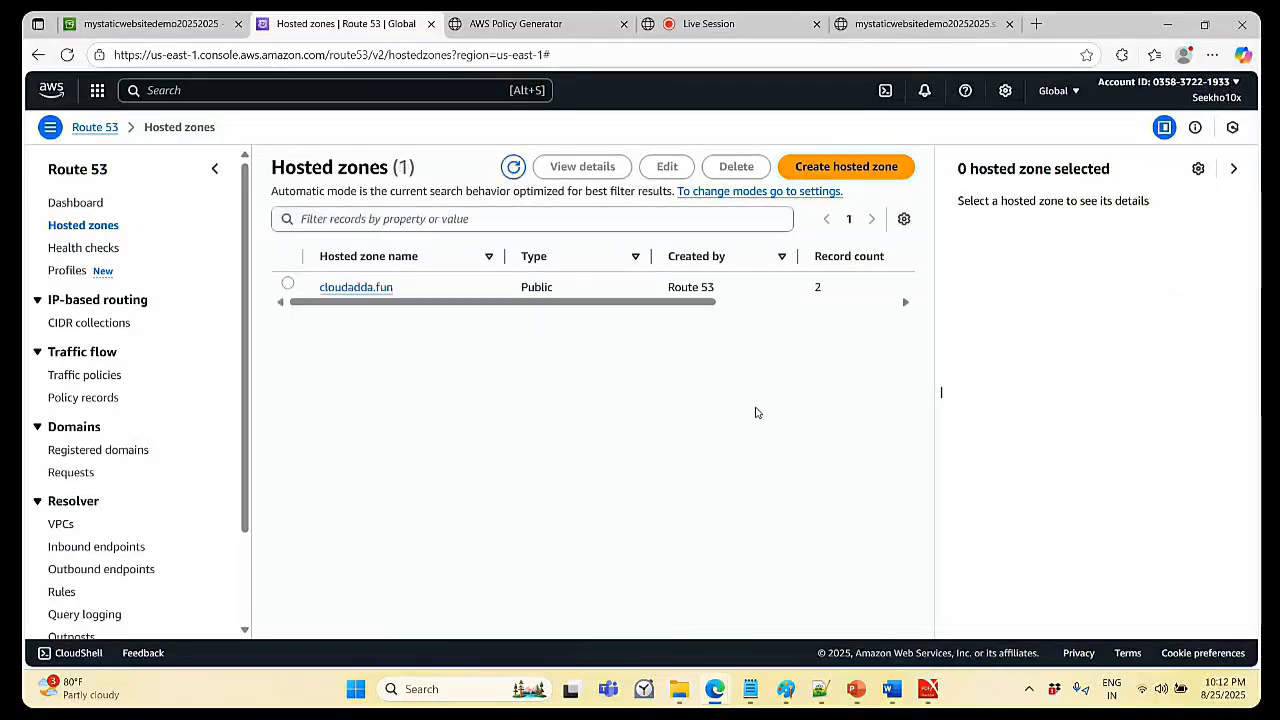
click(356, 288)
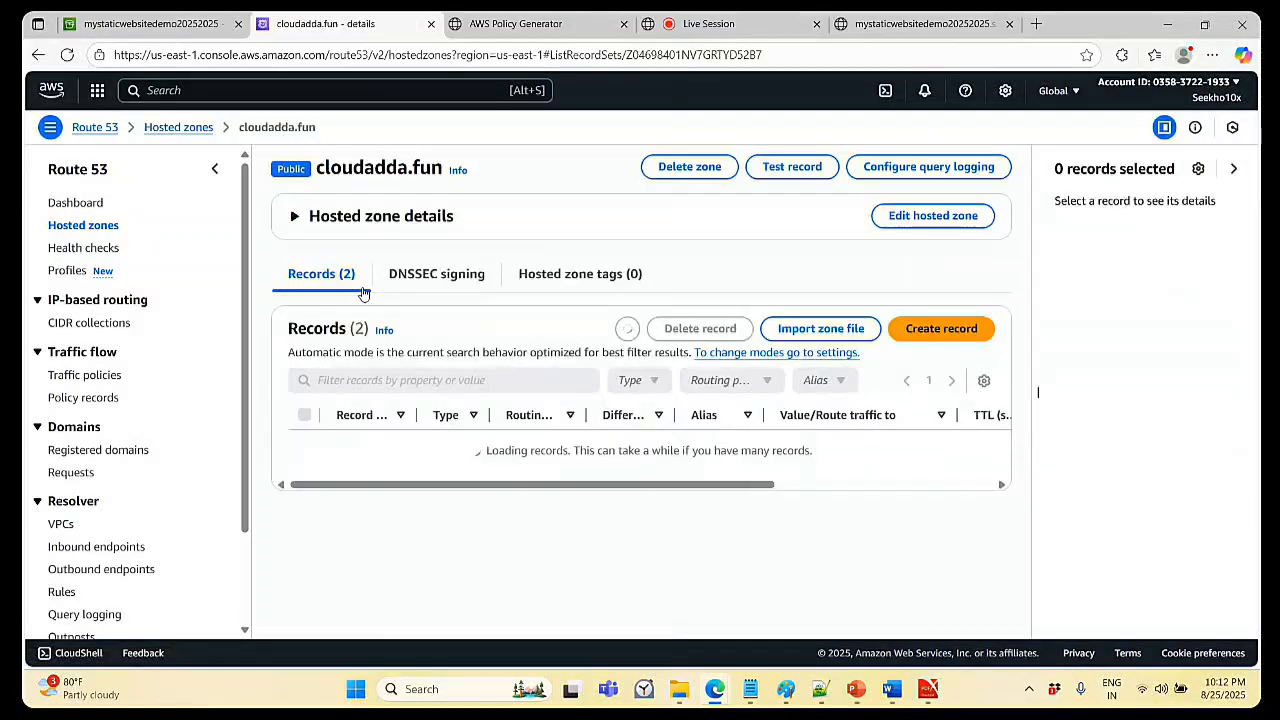
click(933, 341)
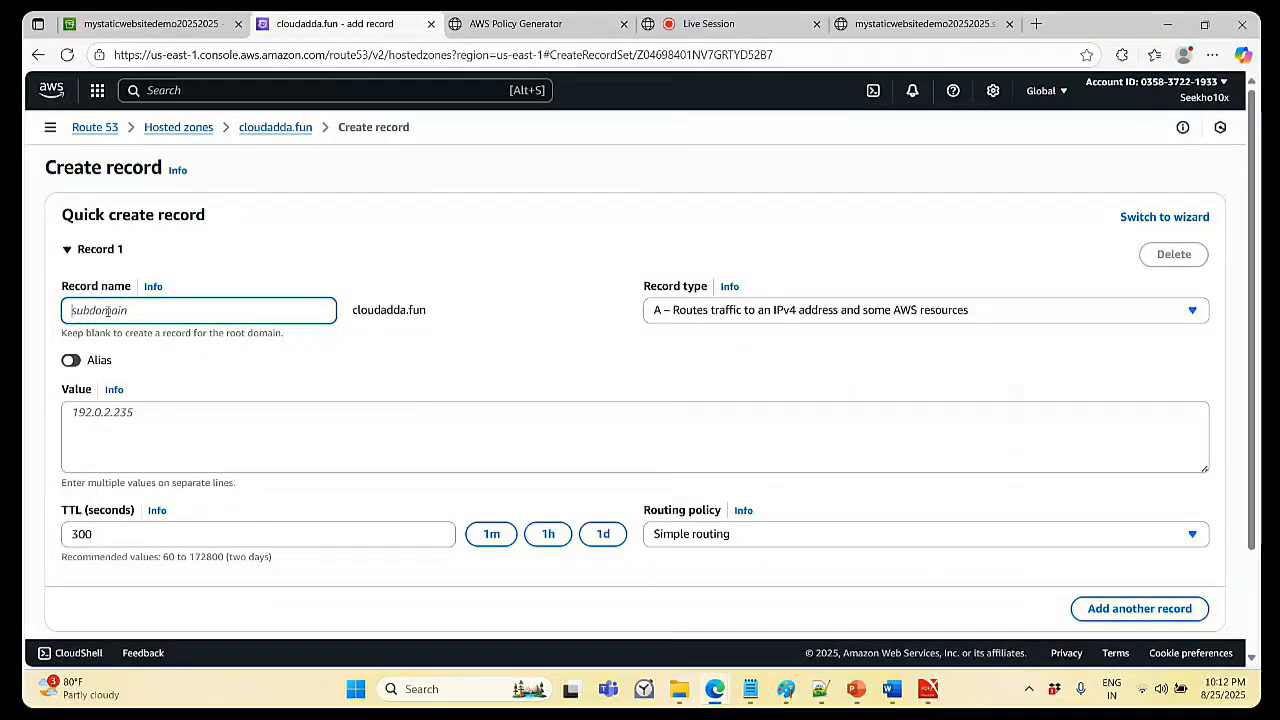
text(my)
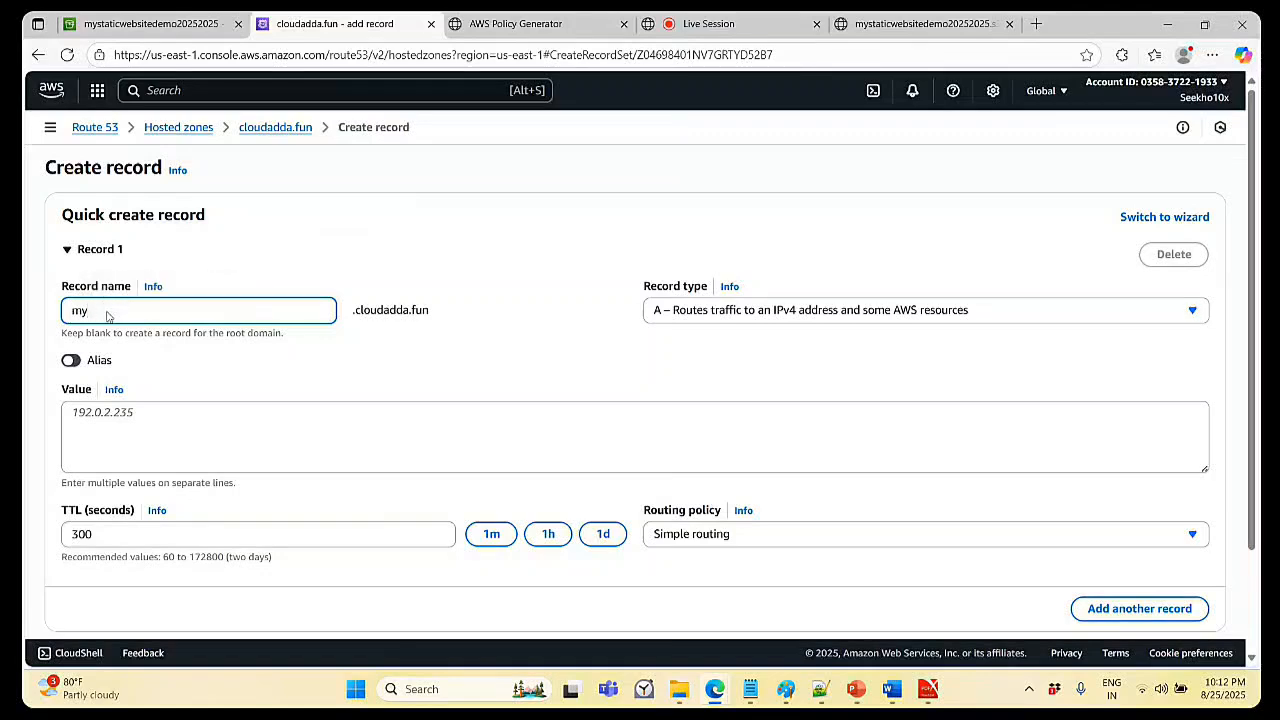
text(s3website)
click(676, 318)
click(686, 385)
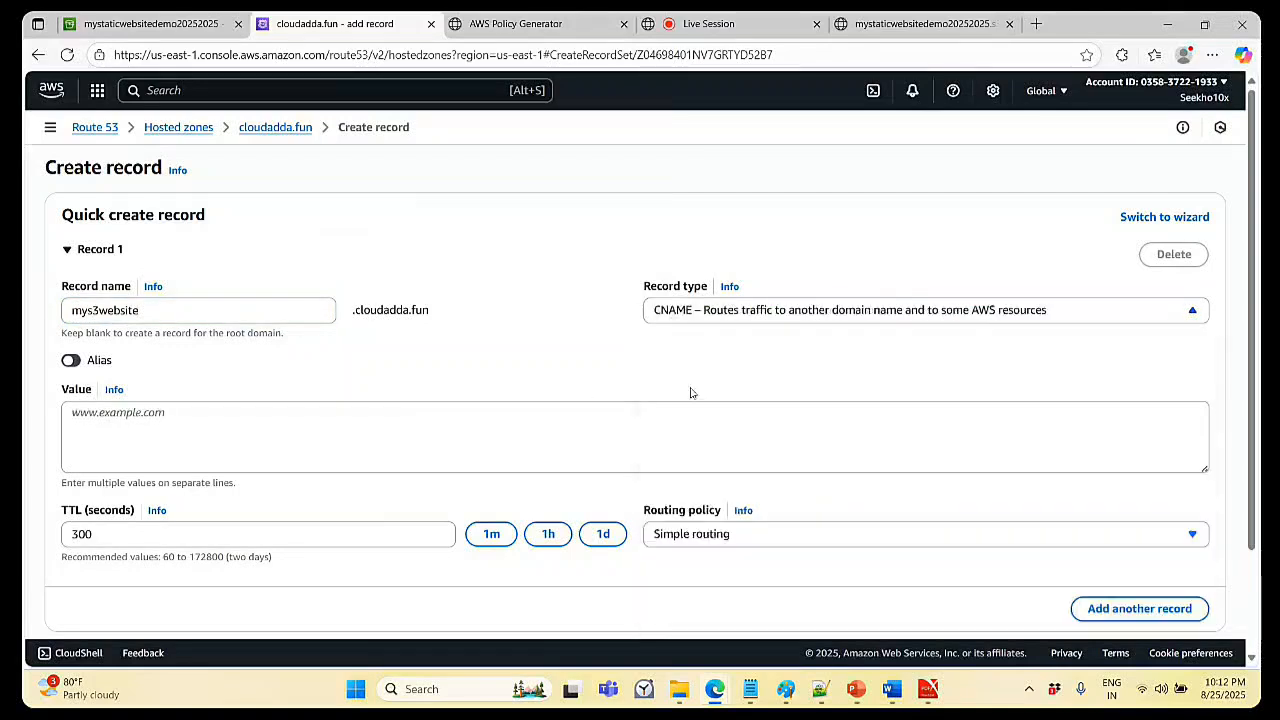
click(176, 421)
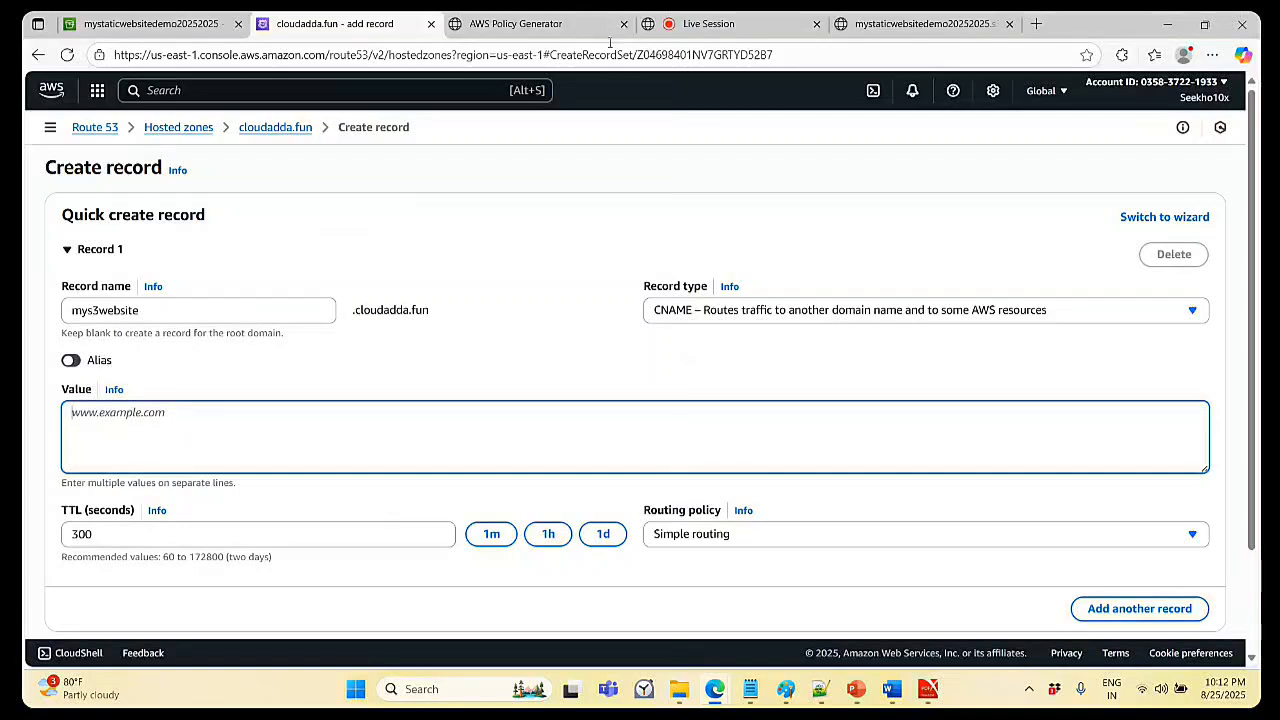
key(ctrl+Tab)
key(ctrl+Tab)
key(ctrl+Tab)
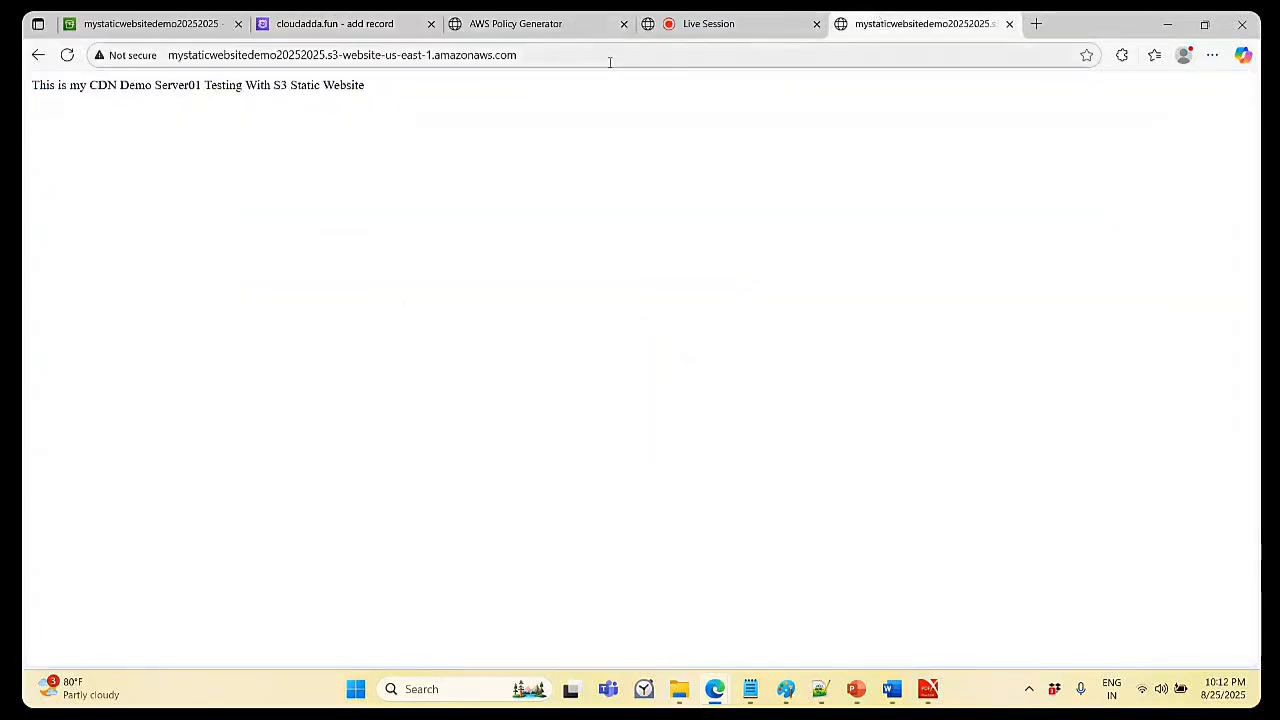
click(612, 60)
key(ctrl+c)
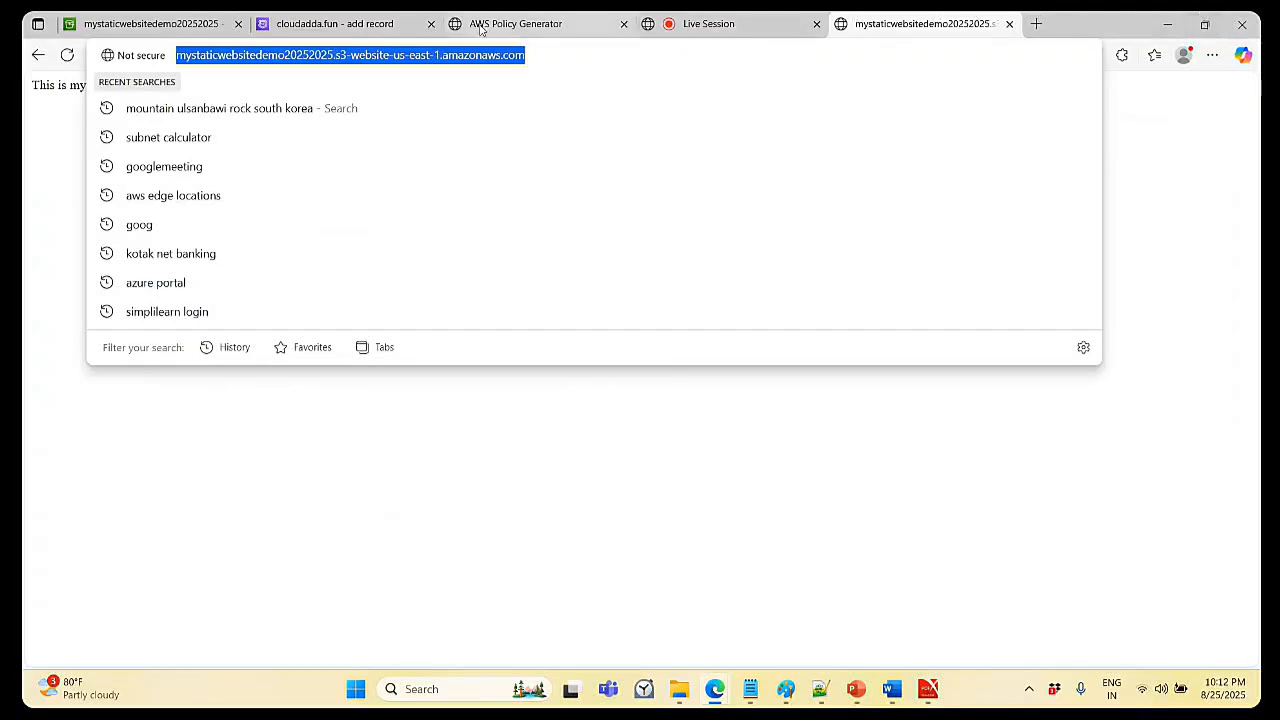
click(352, 25)
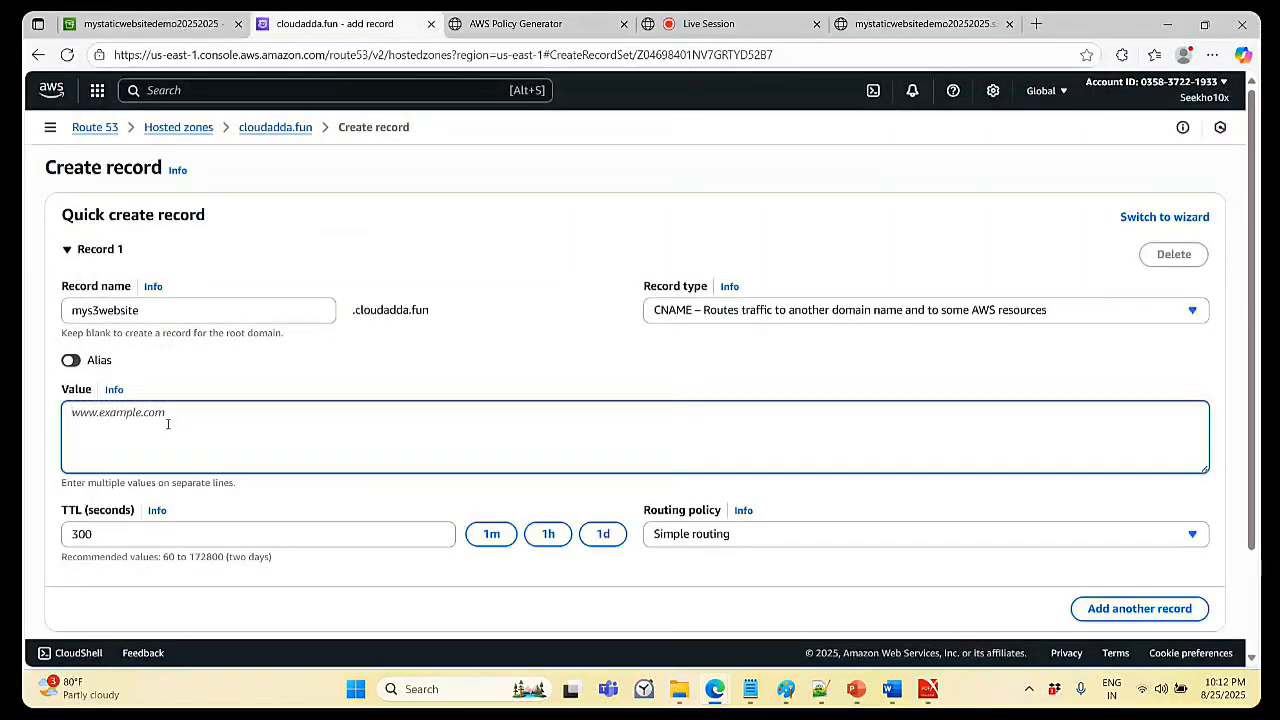
text(www.)
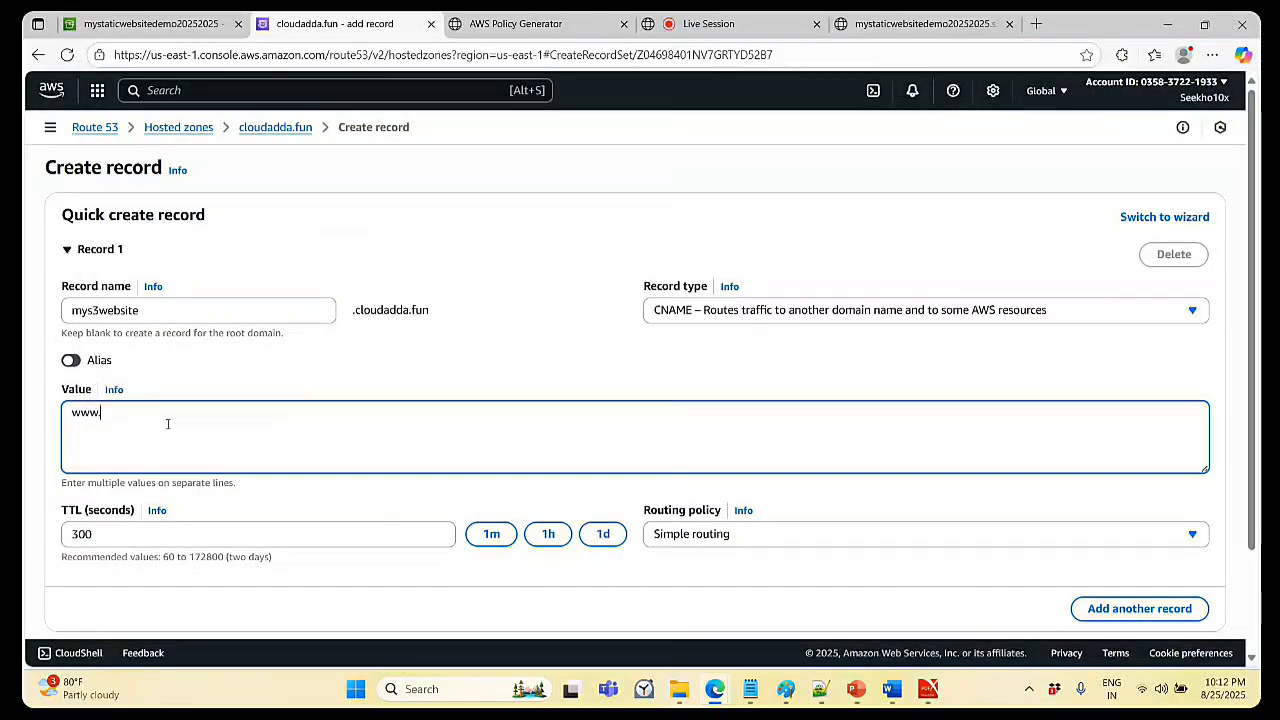
key(ctrl+v)
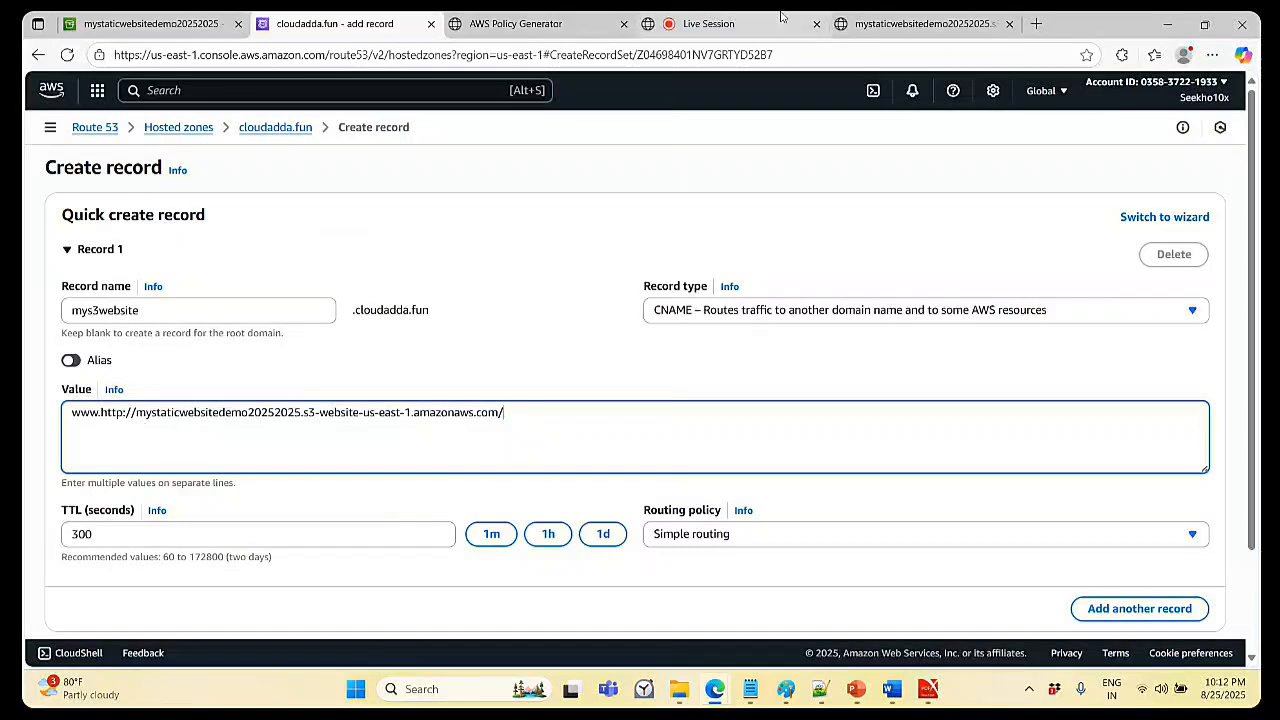
- Examine the website page's connection security details and its address, and return to the record form
click(882, 23)
click(171, 155)
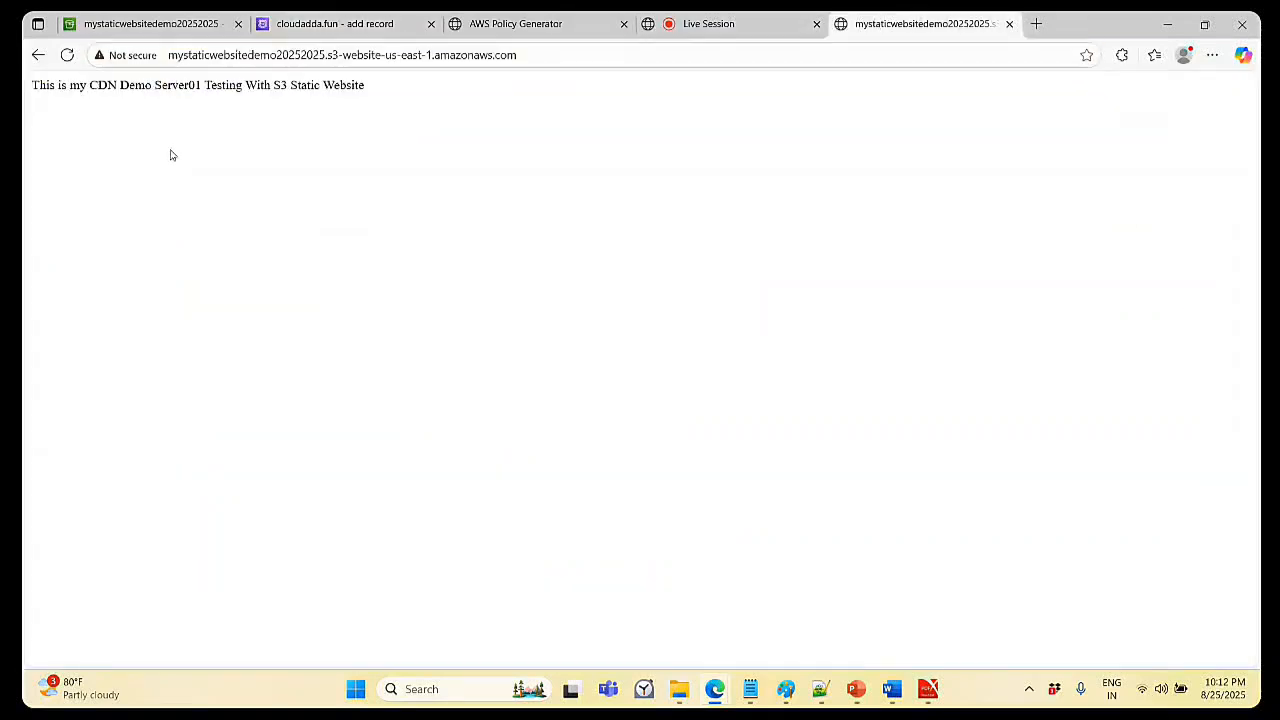
click(140, 58)
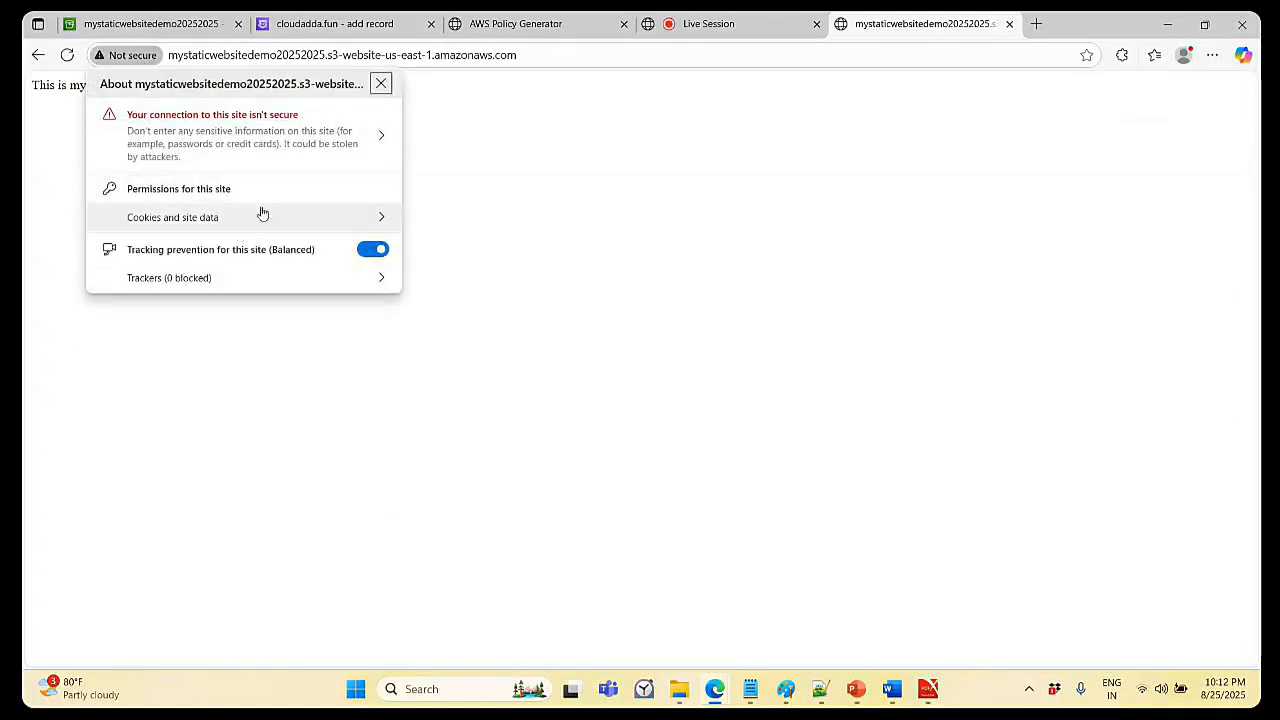
click(378, 141)
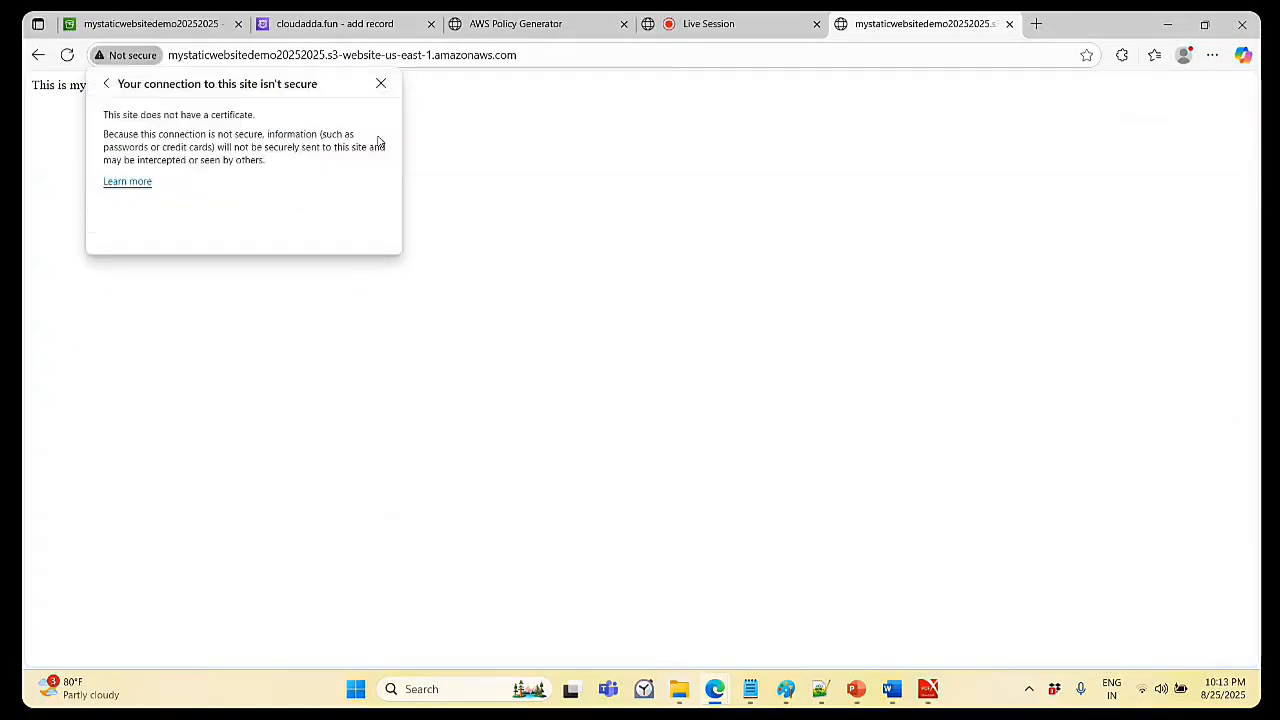
click(106, 84)
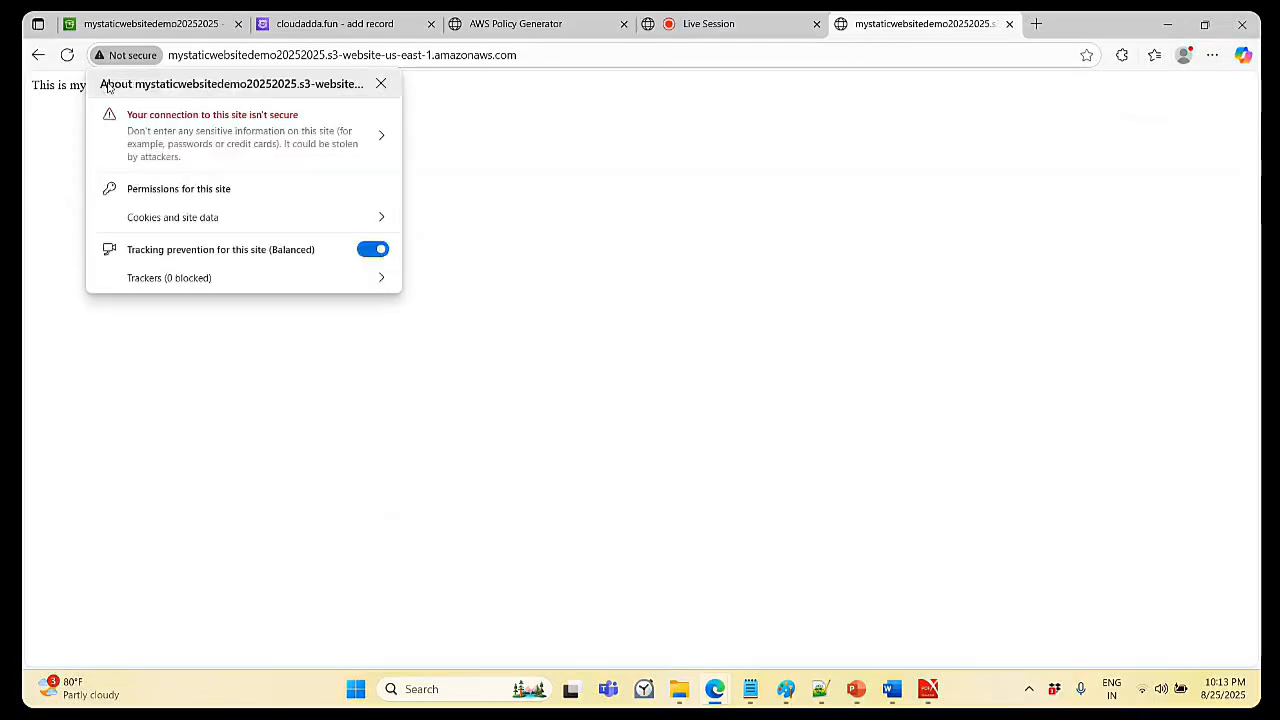
click(166, 54)
click(294, 58)
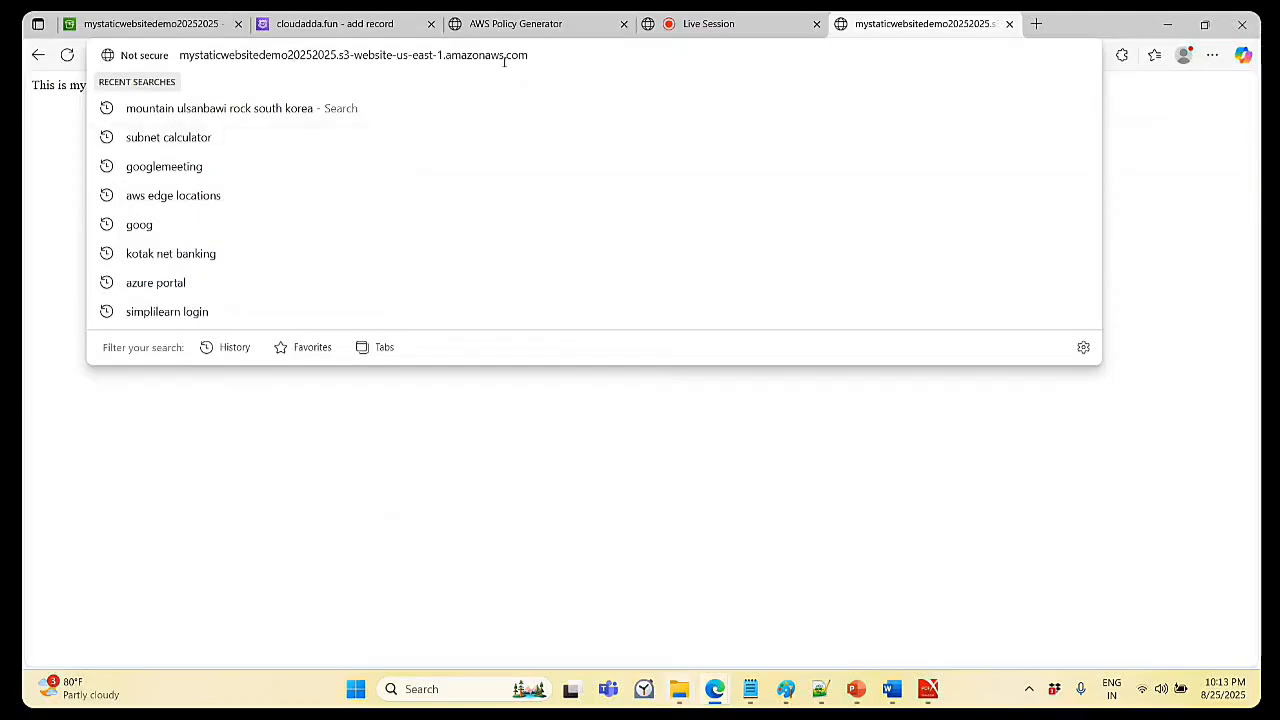
click(335, 23)
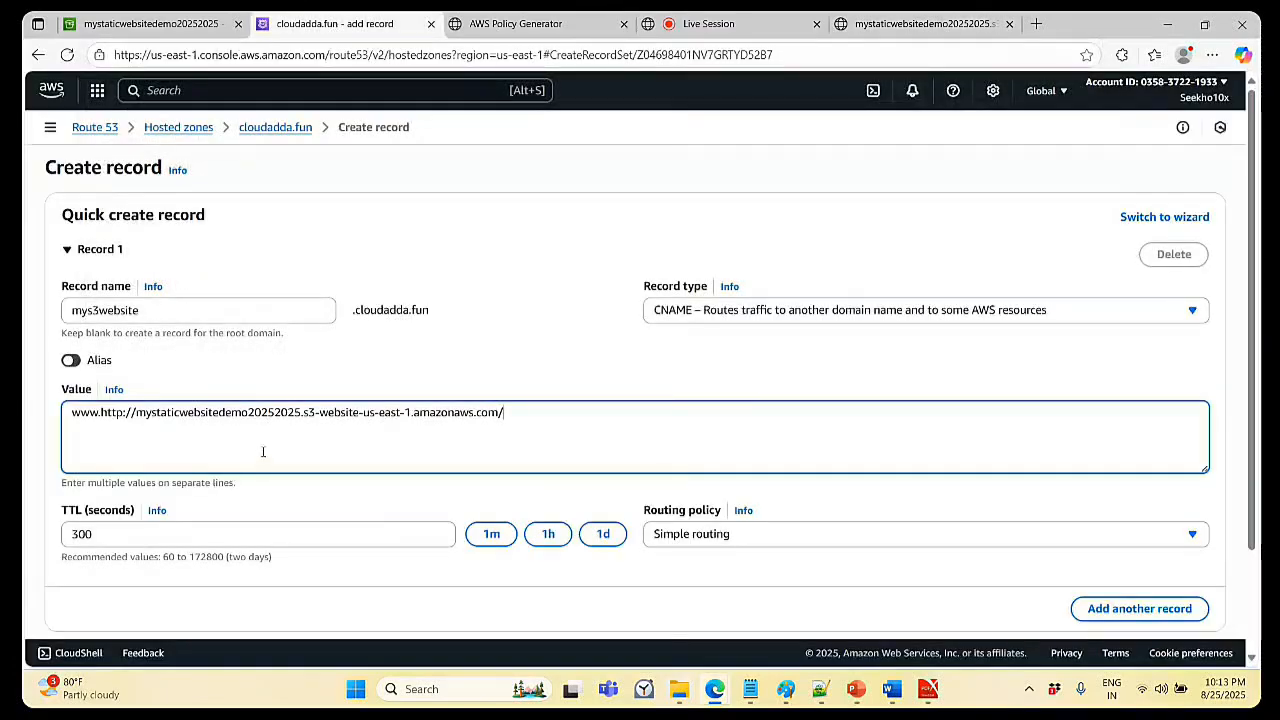
- Copy the full CNAME record value and try to load it as an address in a new browser tab
key(ctrl+a)
key(ctrl+c)
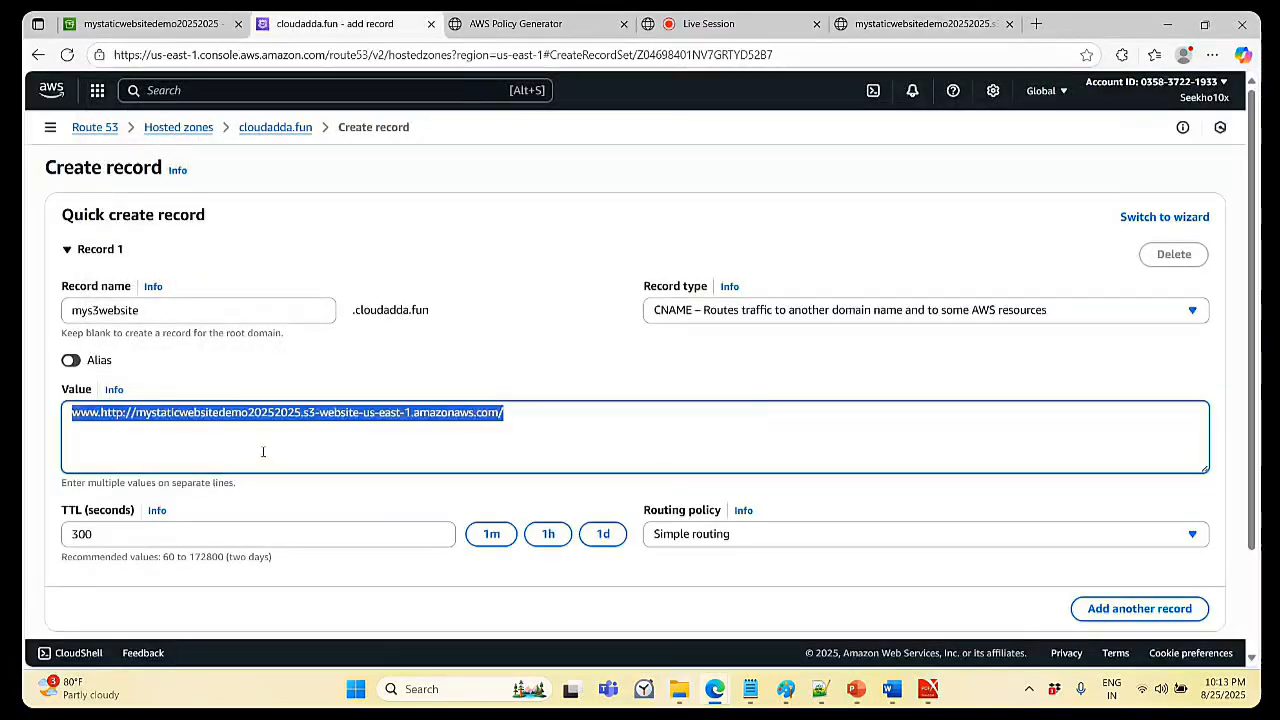
click(1043, 24)
click(685, 53)
key(ctrl+v)
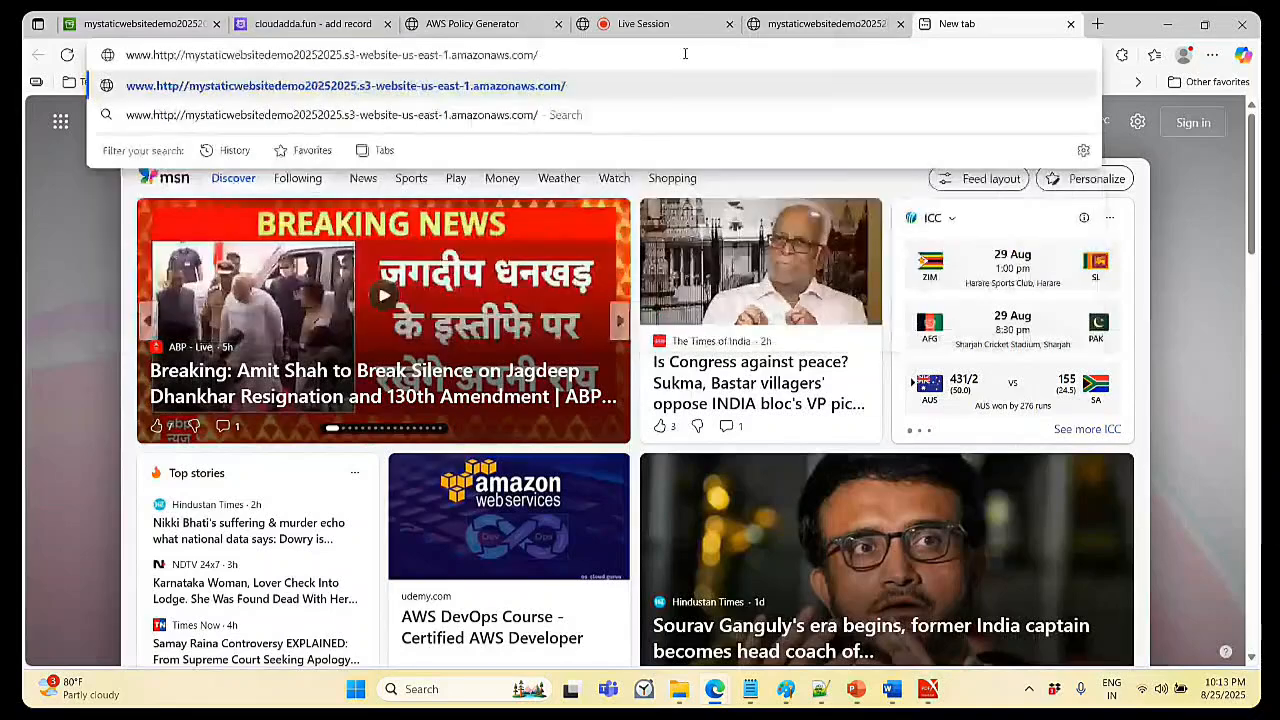
key(Return)
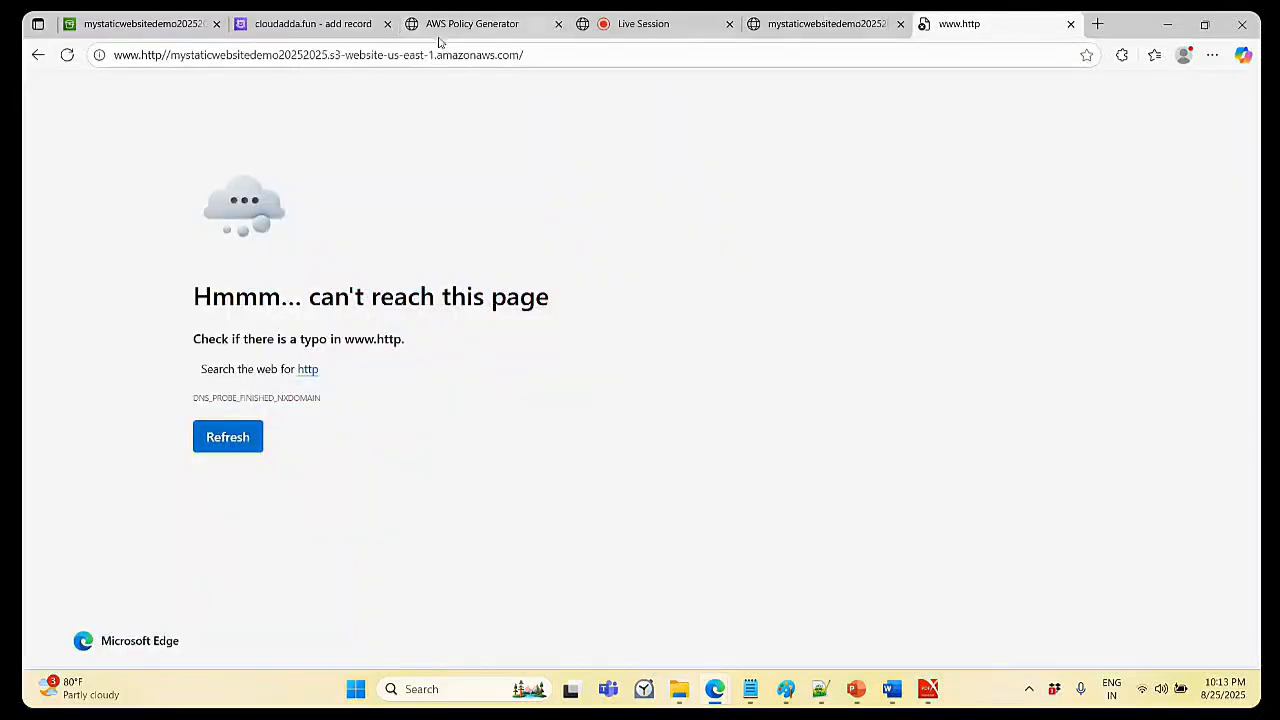
click(136, 56)
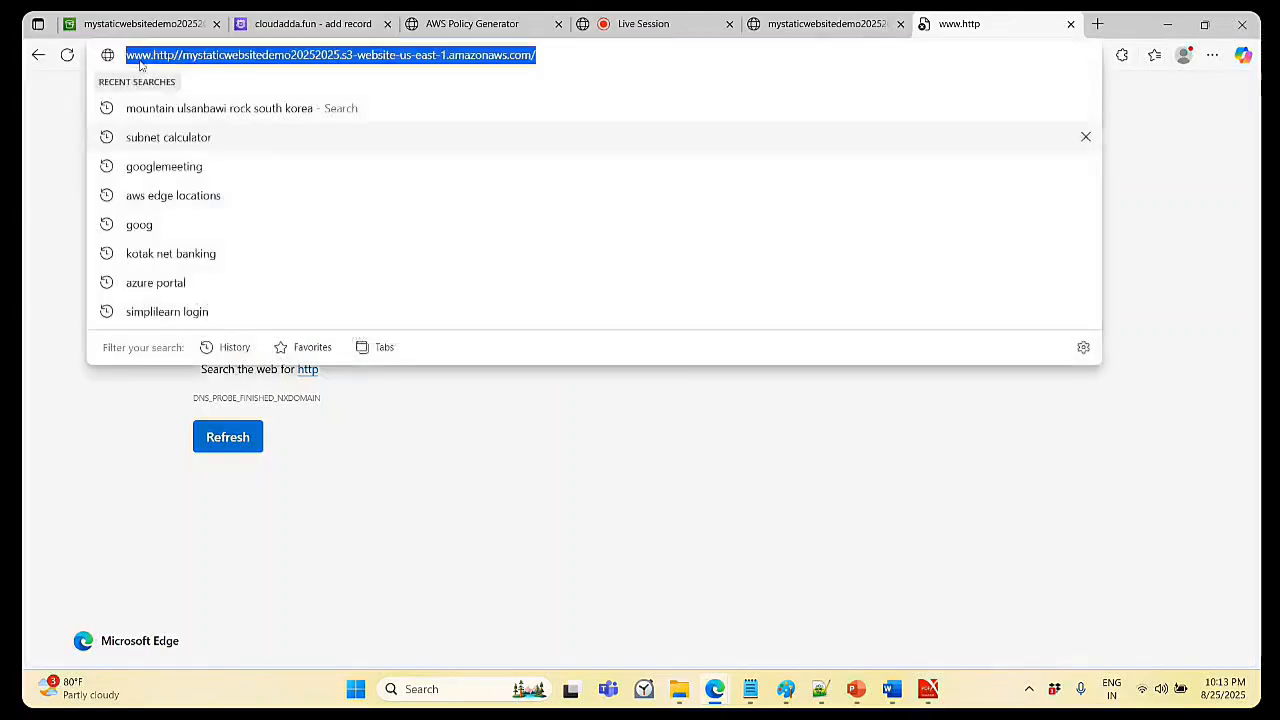
click(151, 55)
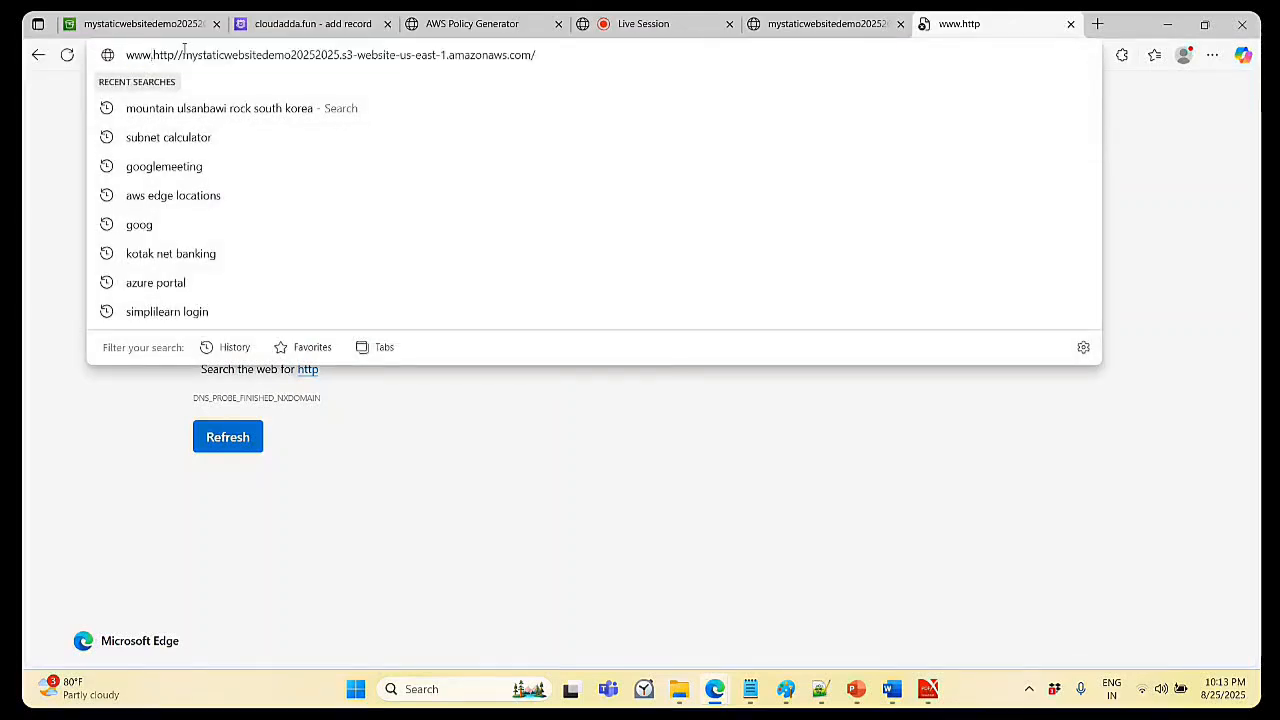
key(BackSpace)
key(BackSpace)
key(BackSpace)
key(BackSpace)
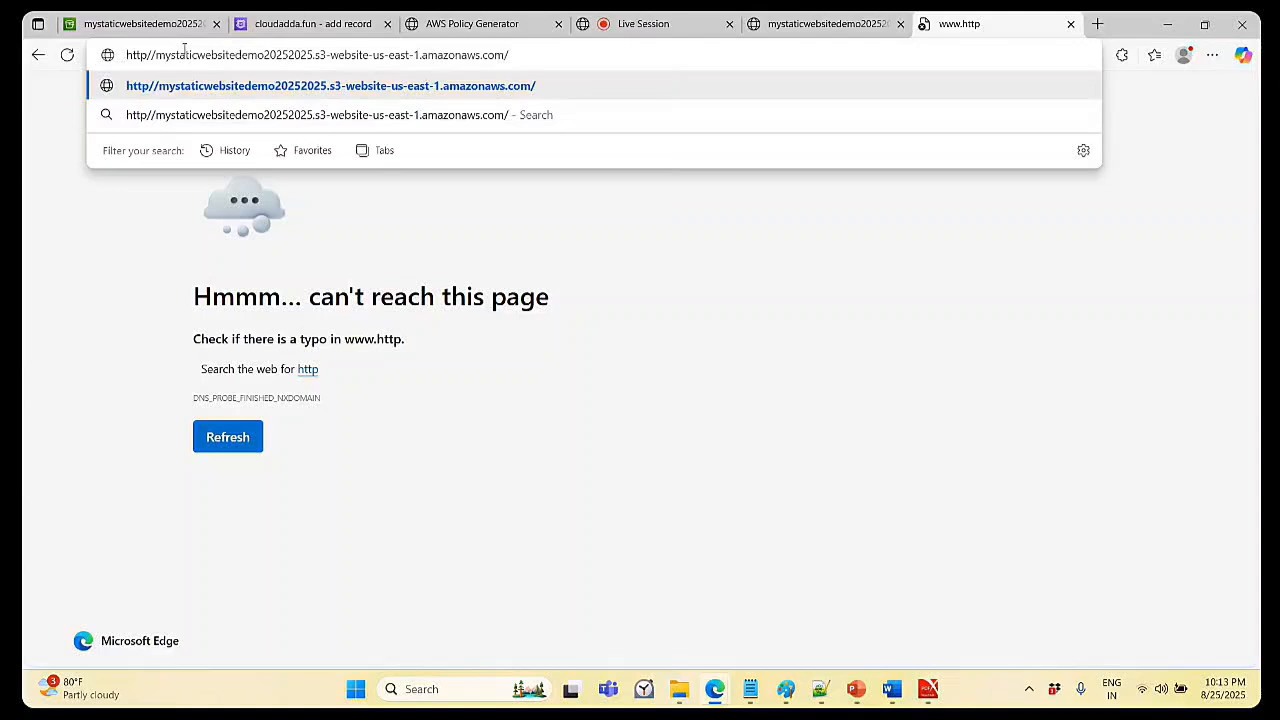
key(Return)
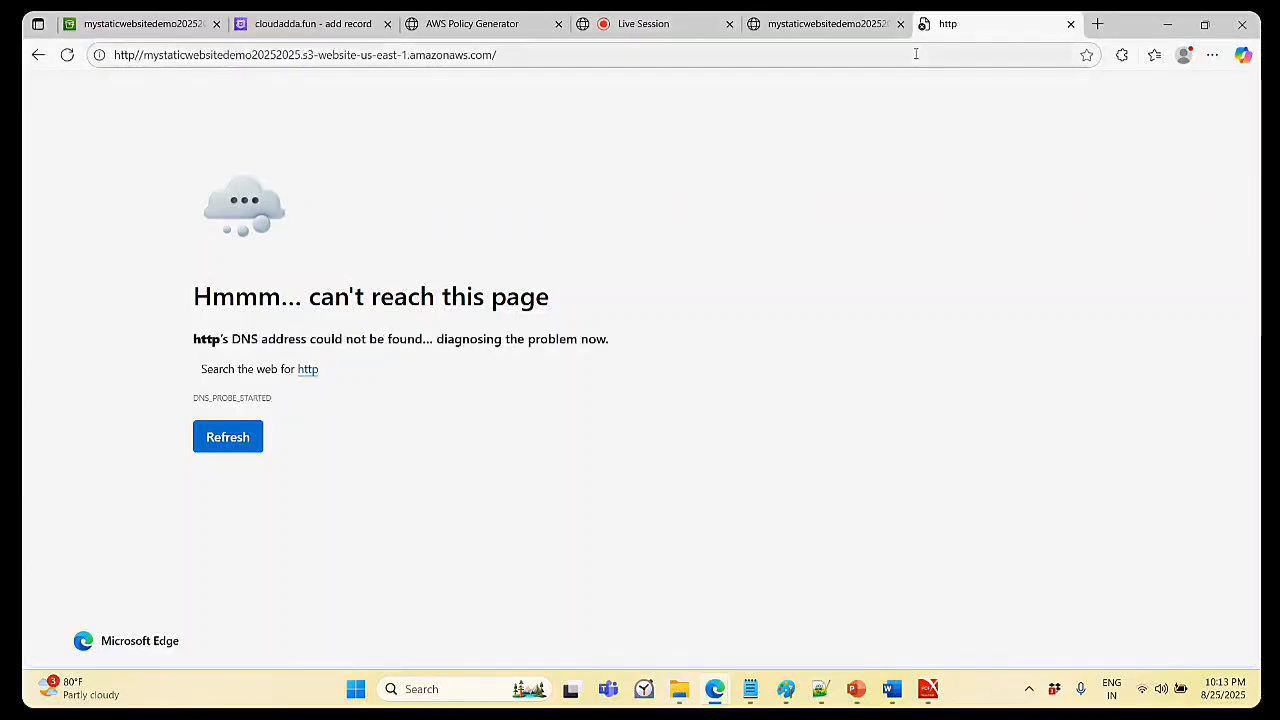
click(527, 58)
key(Return)
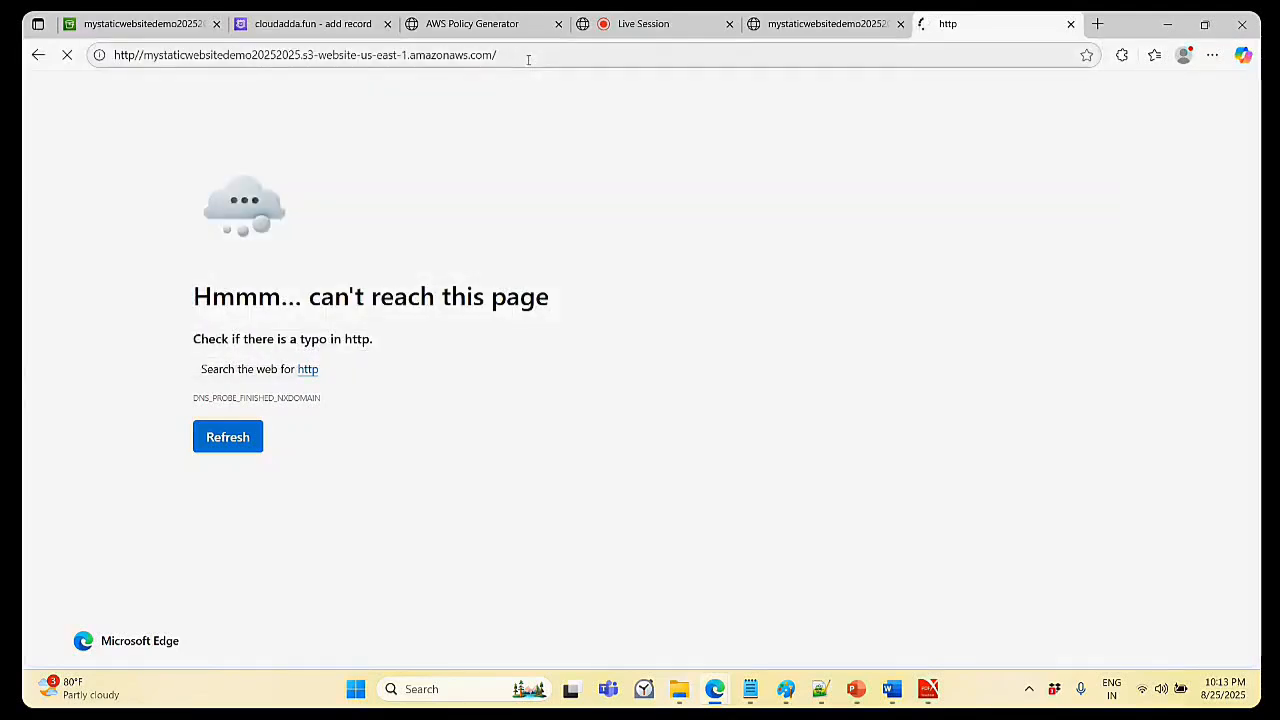
click(1071, 24)
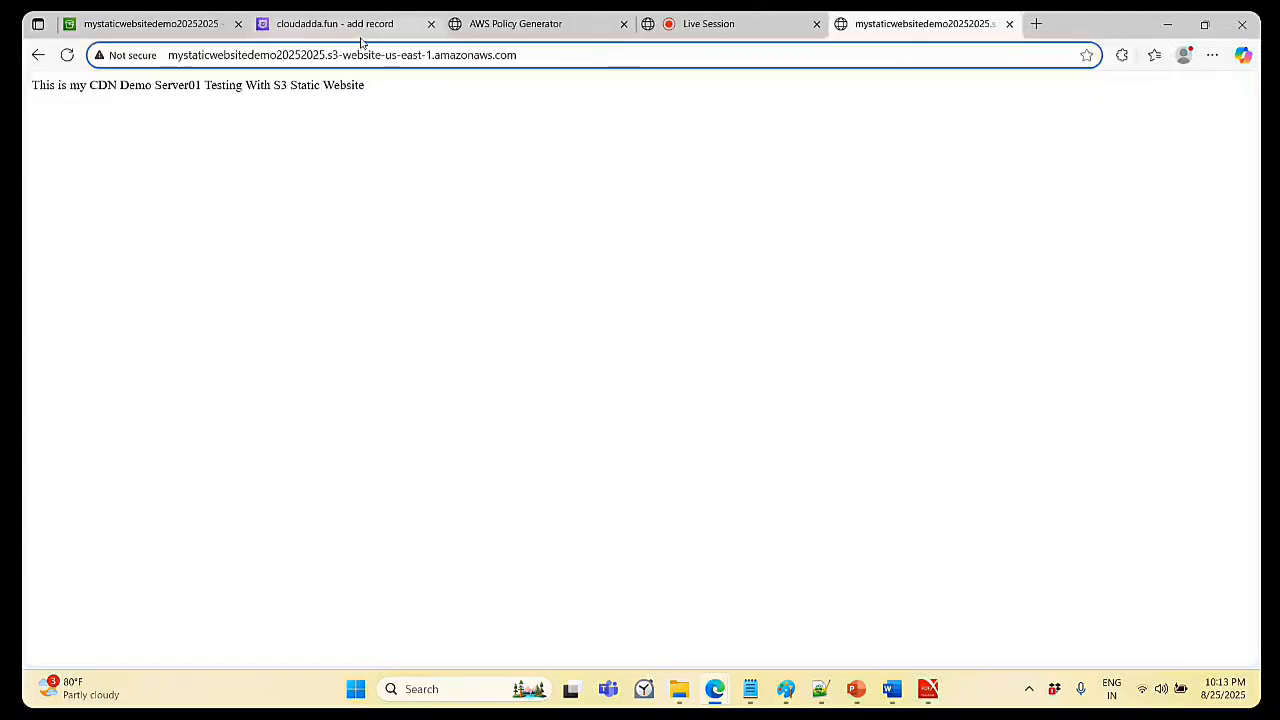
- Copy the bucket website endpoint from the static website hosting properties of mystaticwebsitedemo20252025
click(150, 24)
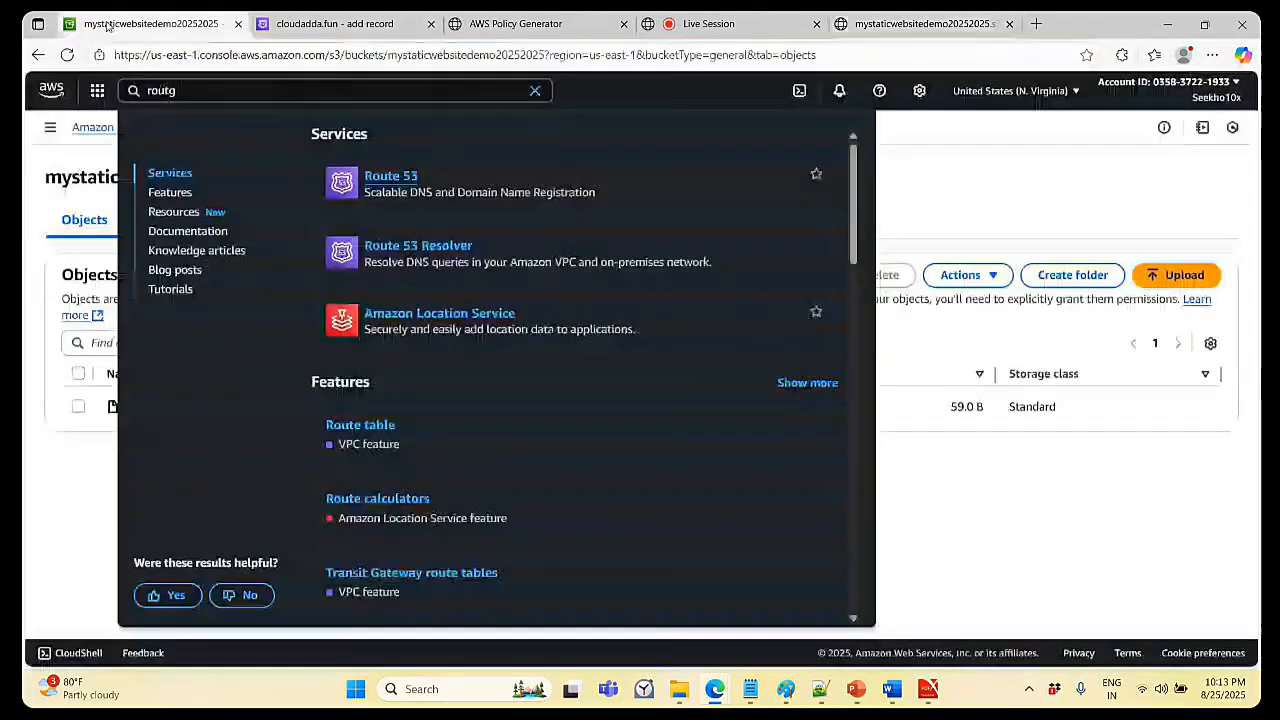
click(971, 177)
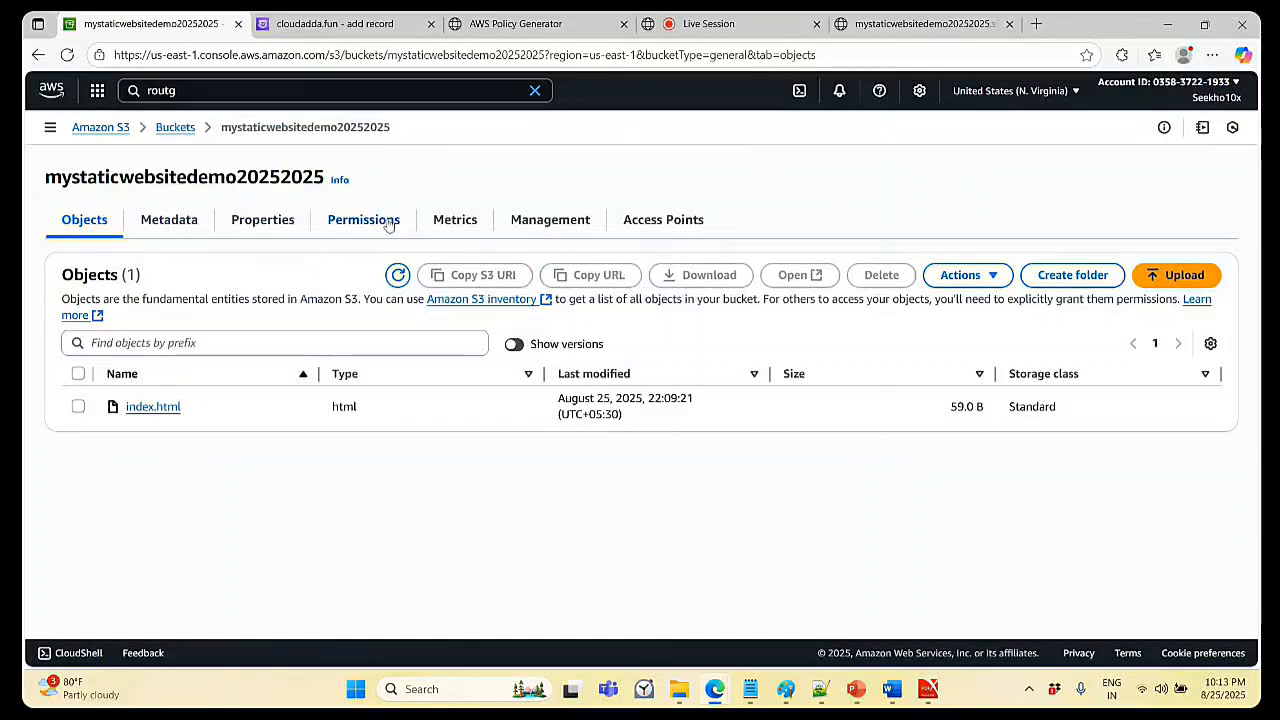
click(176, 127)
click(166, 461)
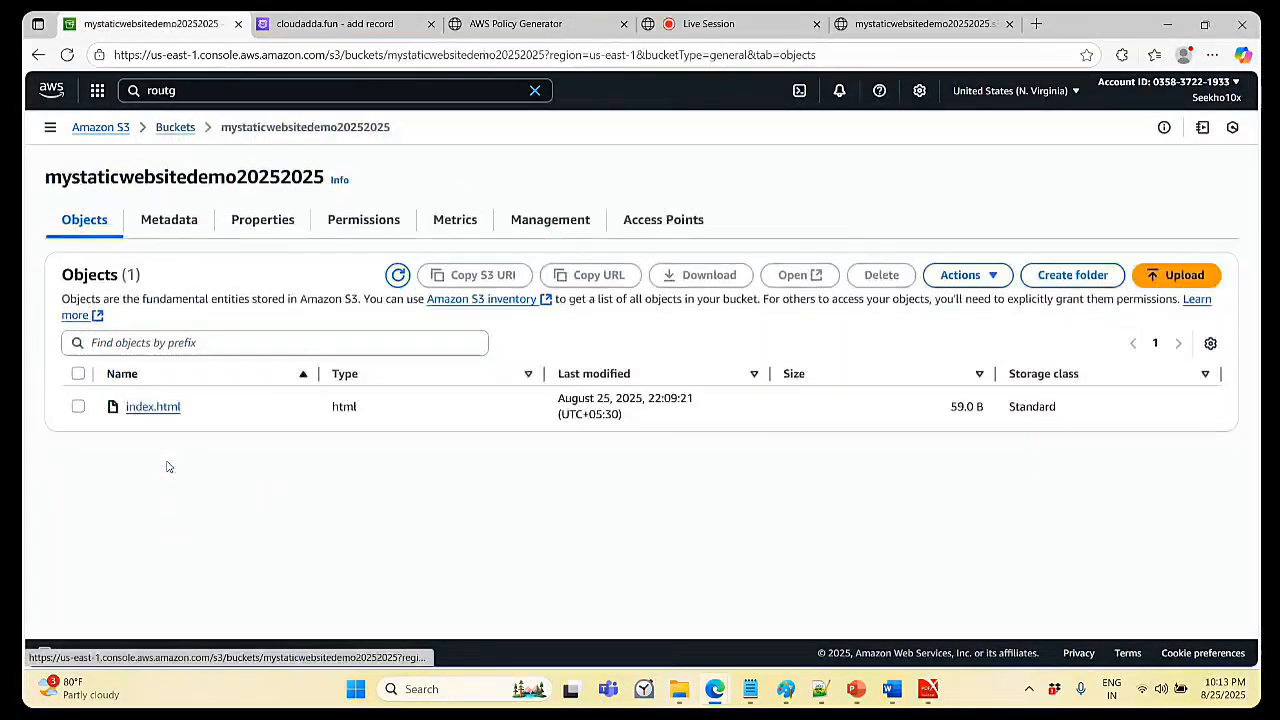
click(250, 225)
scroll(298, 403, down, 20)
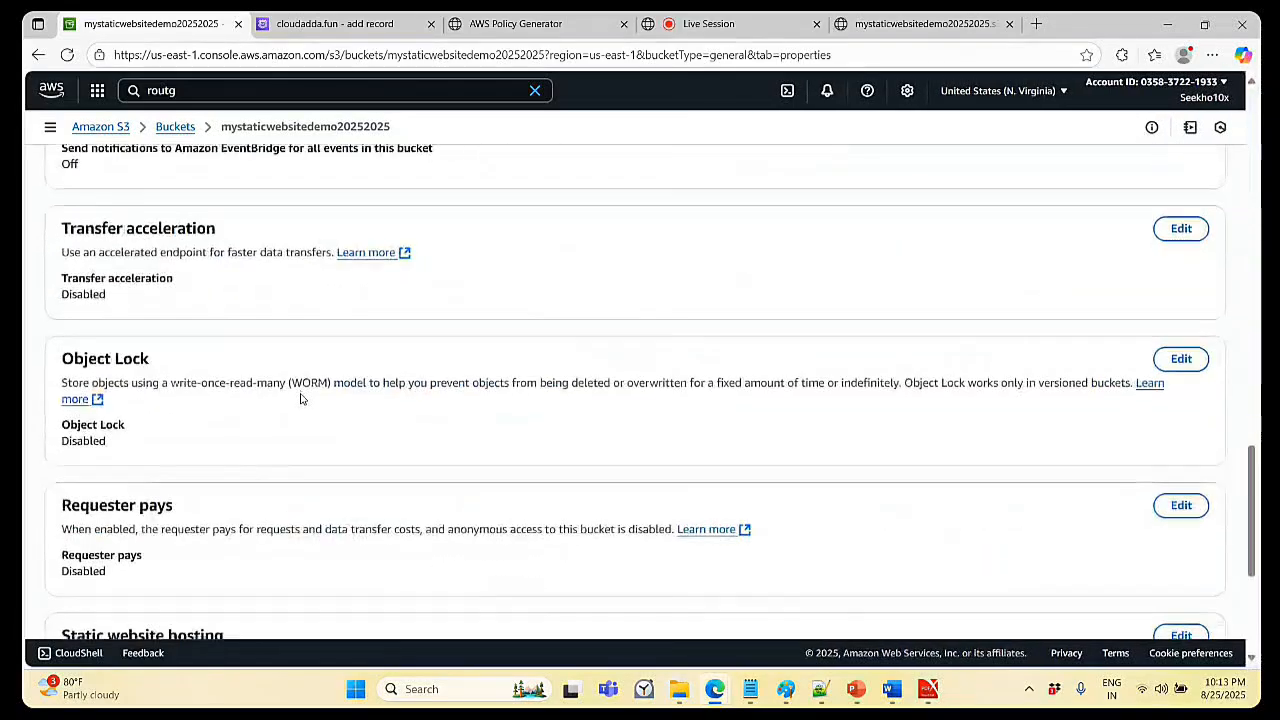
click(71, 569)
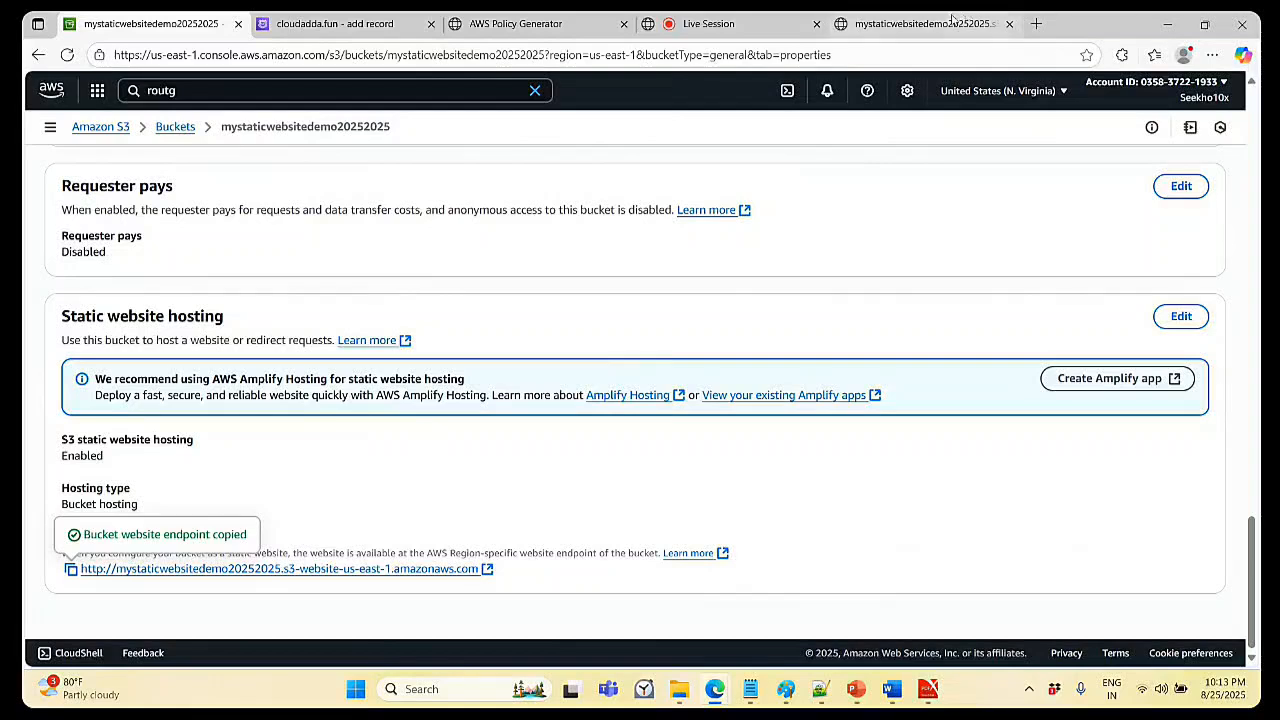
- Close the old website page and load the copied bucket website endpoint in a new browser tab
click(920, 23)
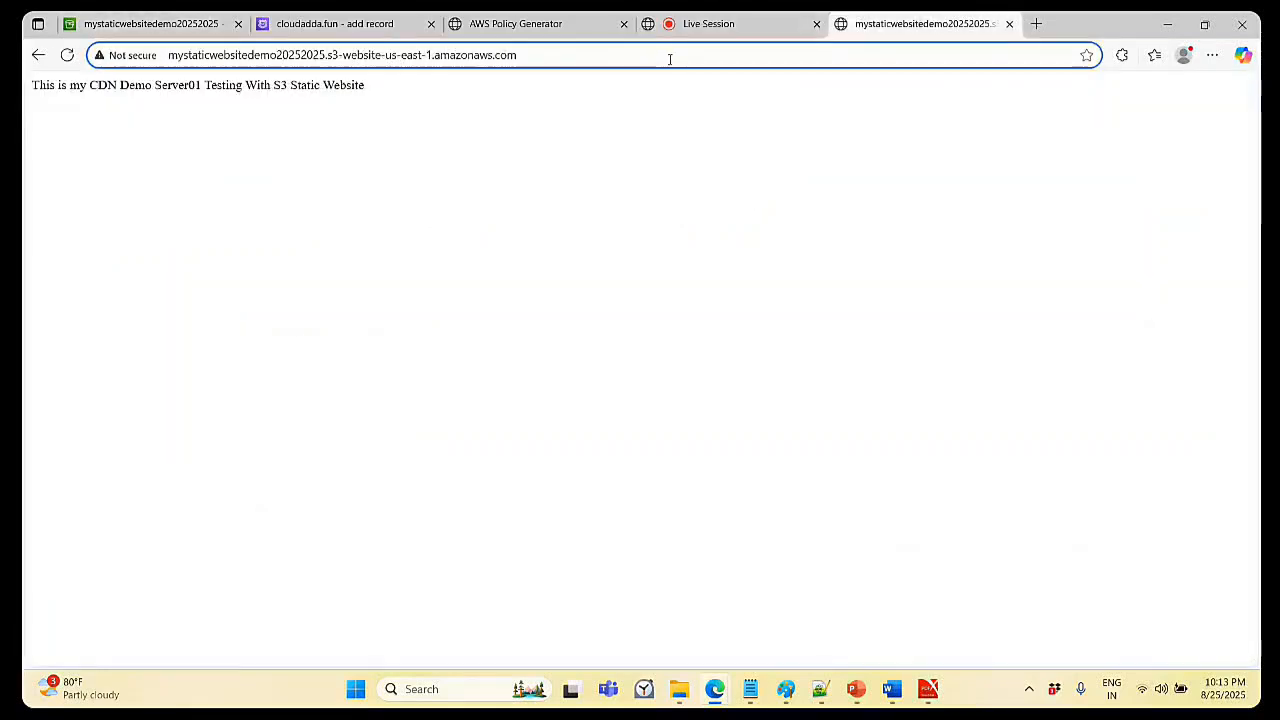
click(1009, 23)
click(843, 23)
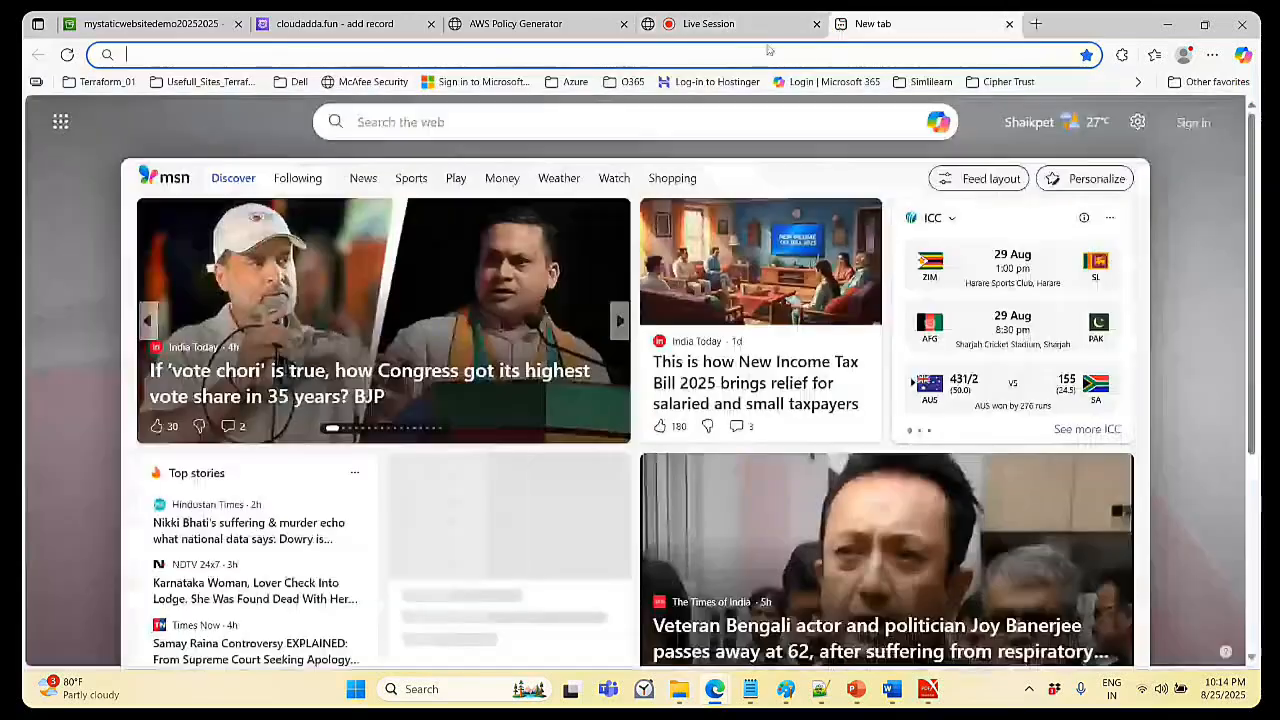
click(724, 57)
key(ctrl+v)
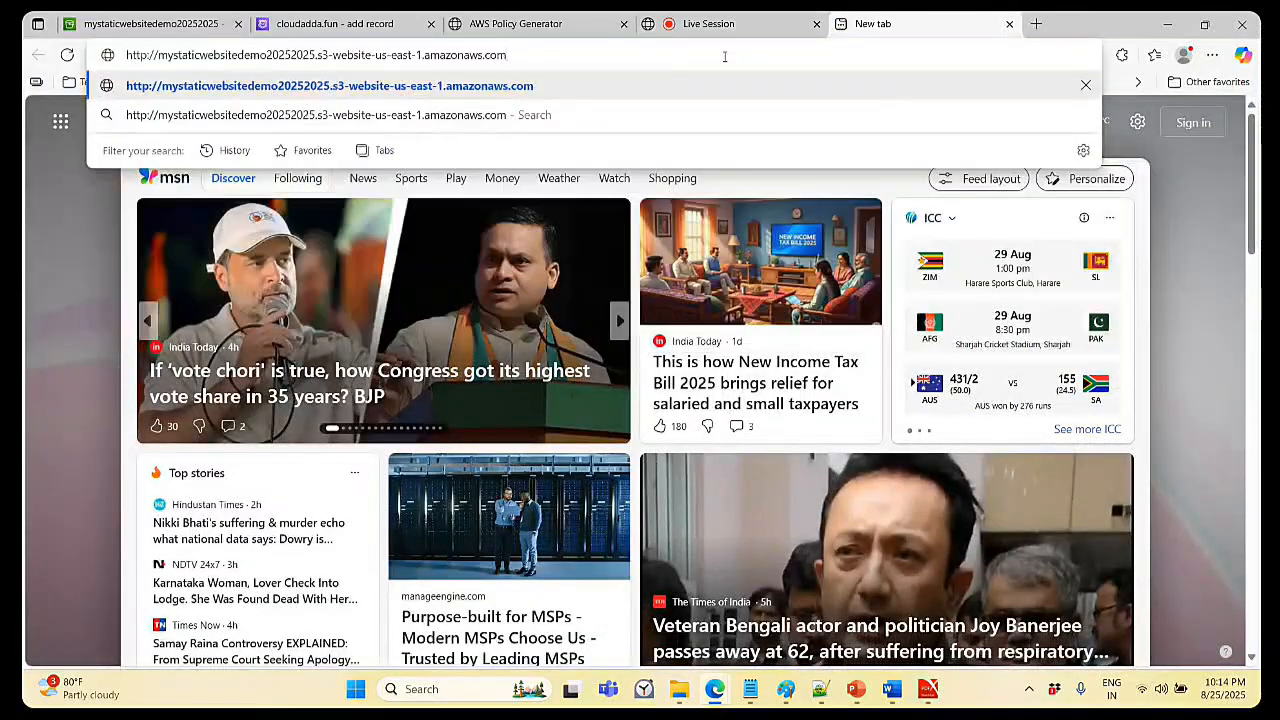
key(Return)
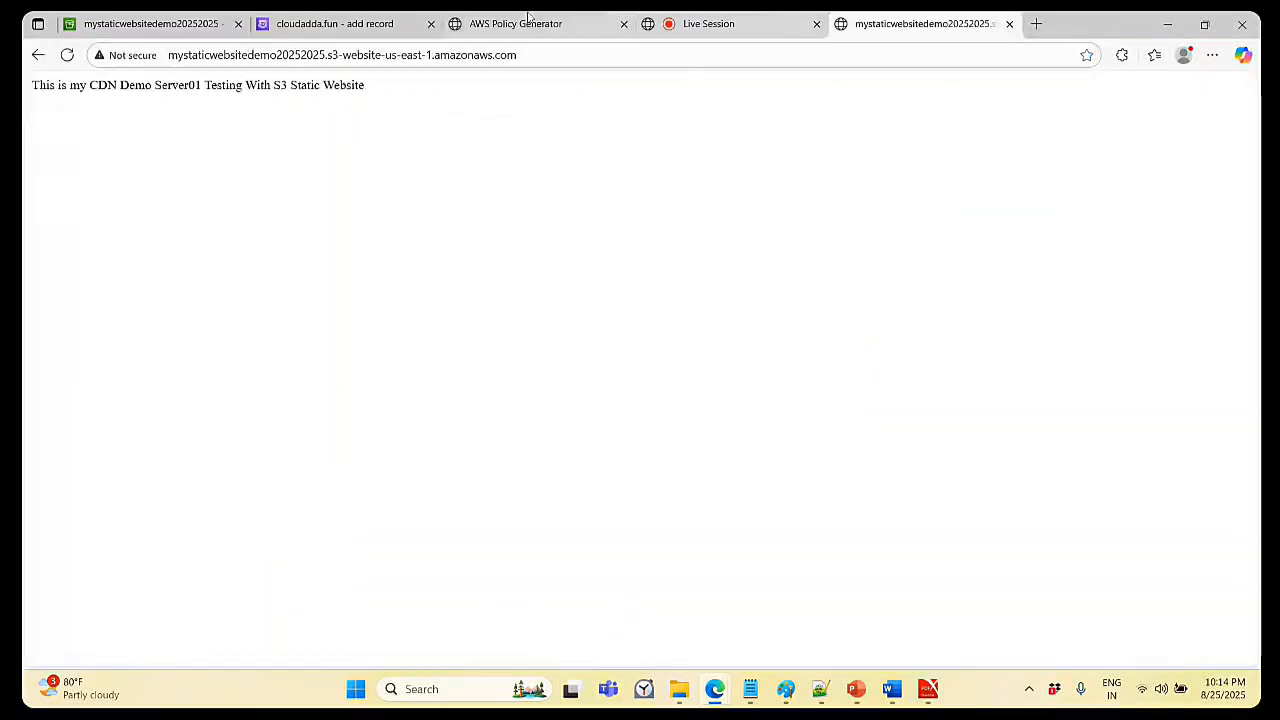
click(340, 23)
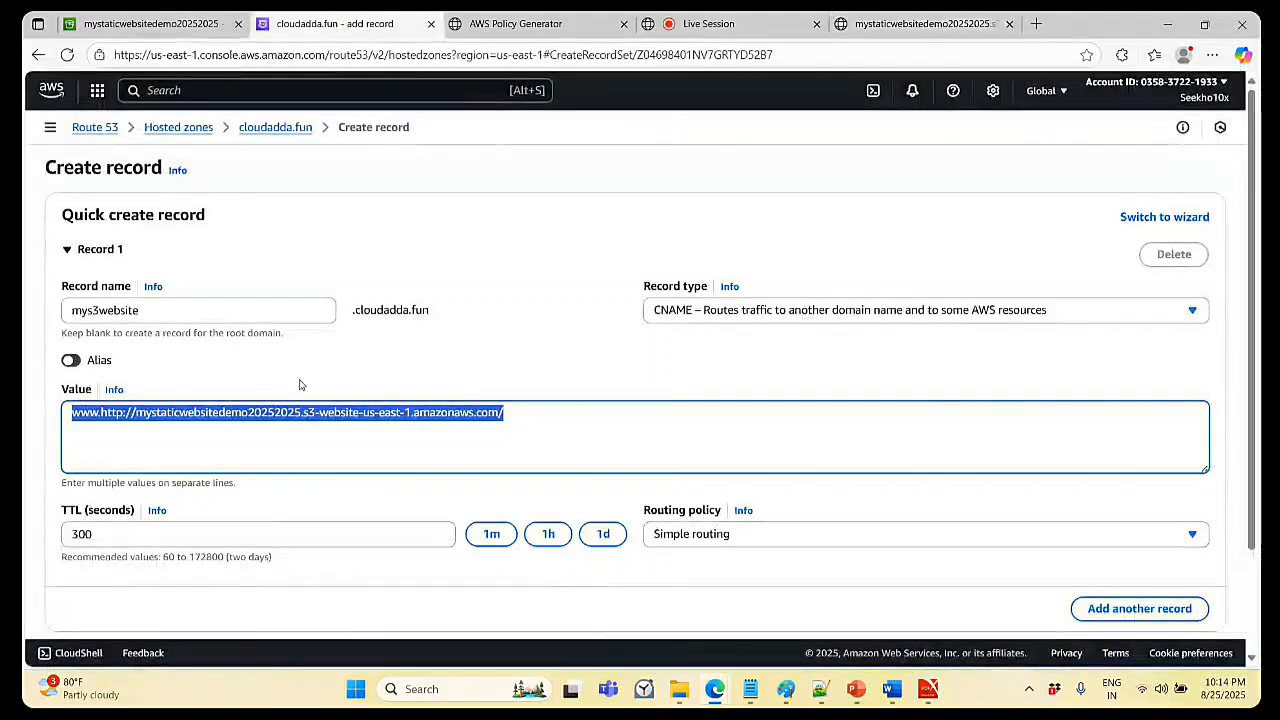
key(ctrl+v)
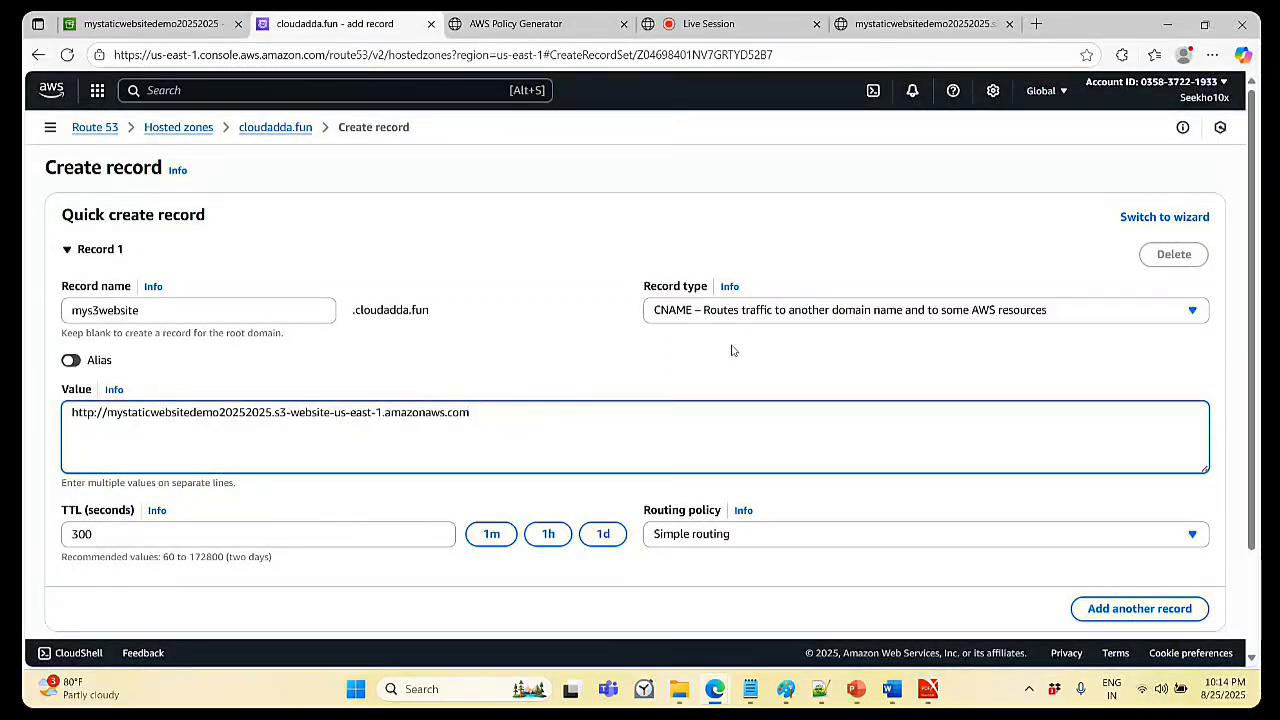
scroll(902, 394, down, 2)
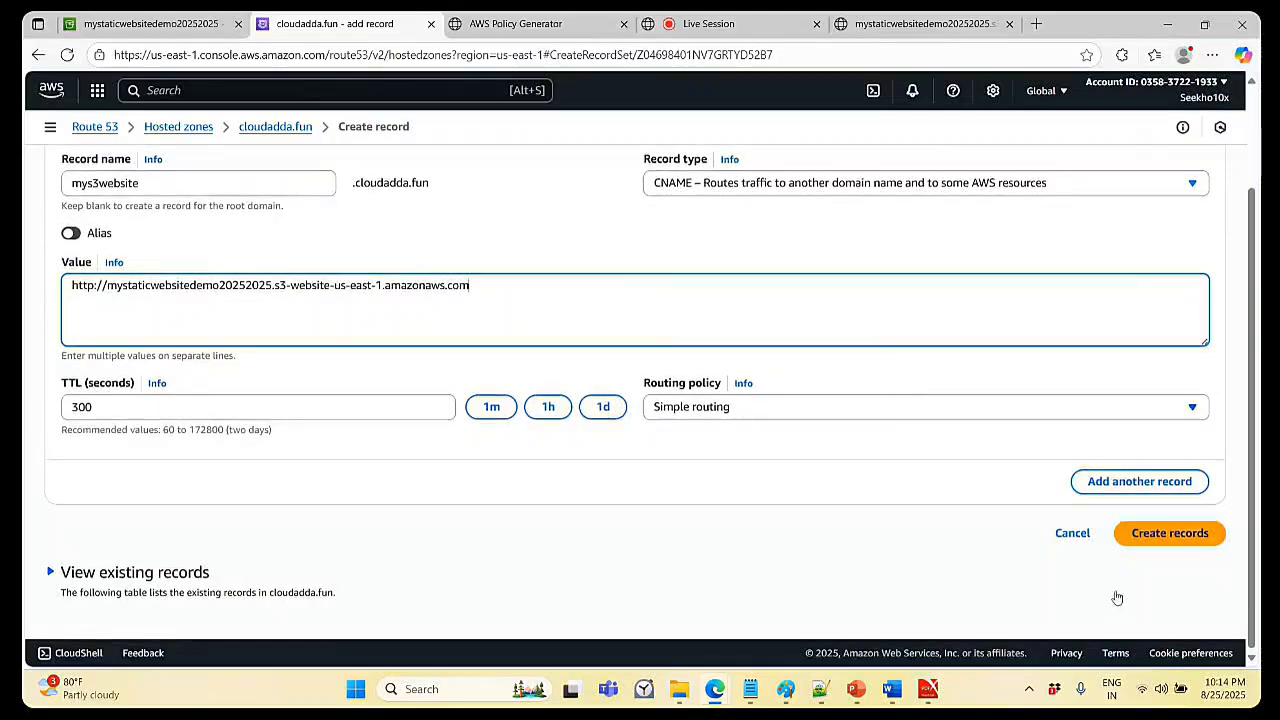
click(1152, 540)
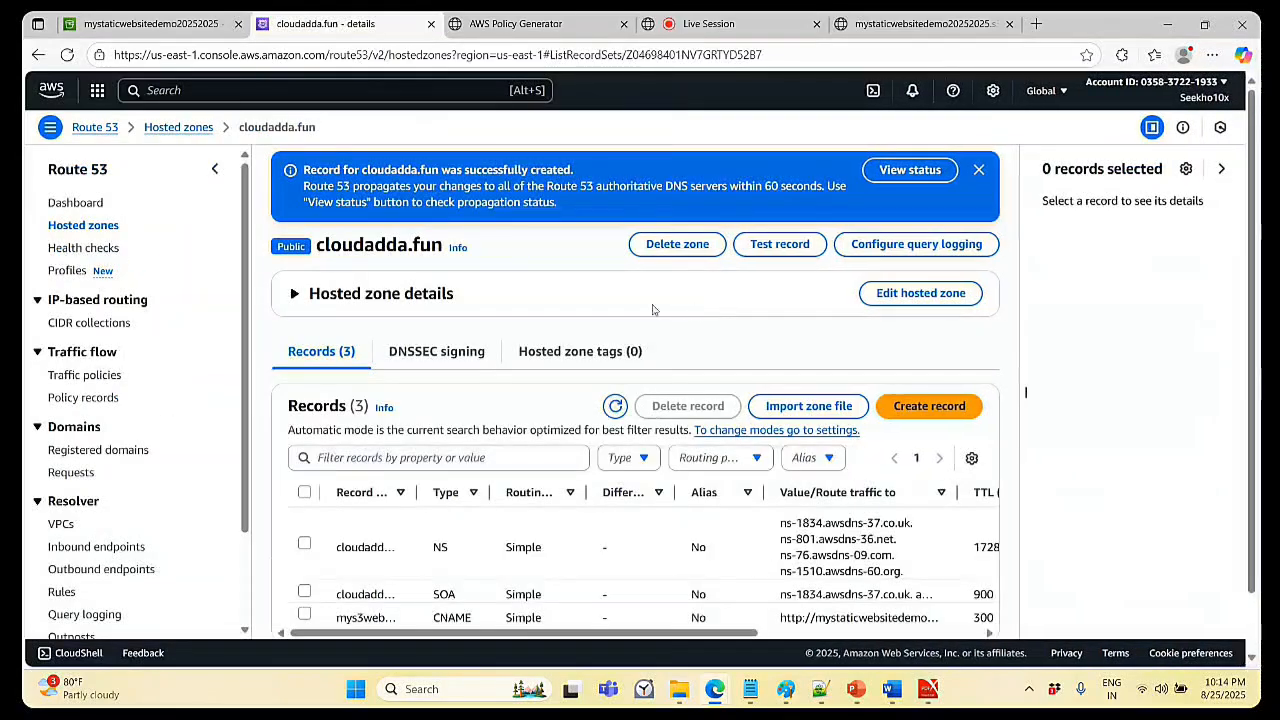
- Widen the record name column in the cloudadda.fun records table and copy the name mys3website.cloudadda.fun
drag(418, 492, 545, 481)
scroll(520, 505, down, 1)
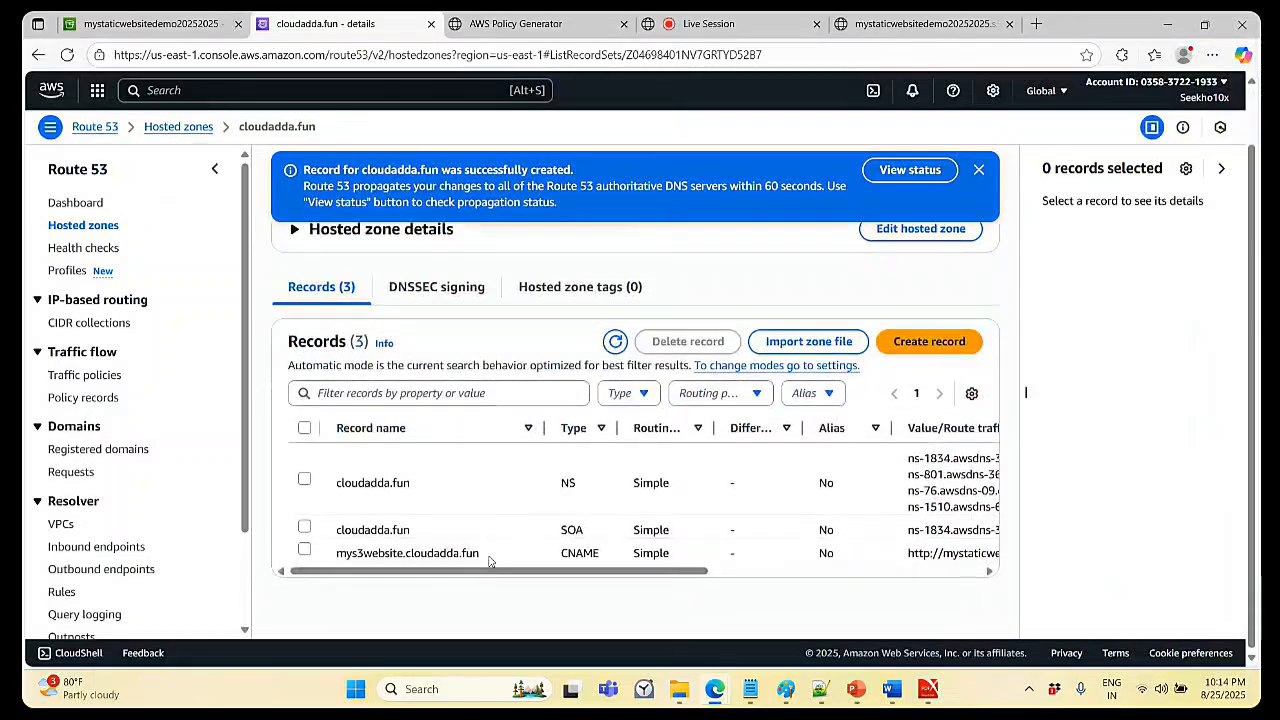
drag(480, 553, 336, 553)
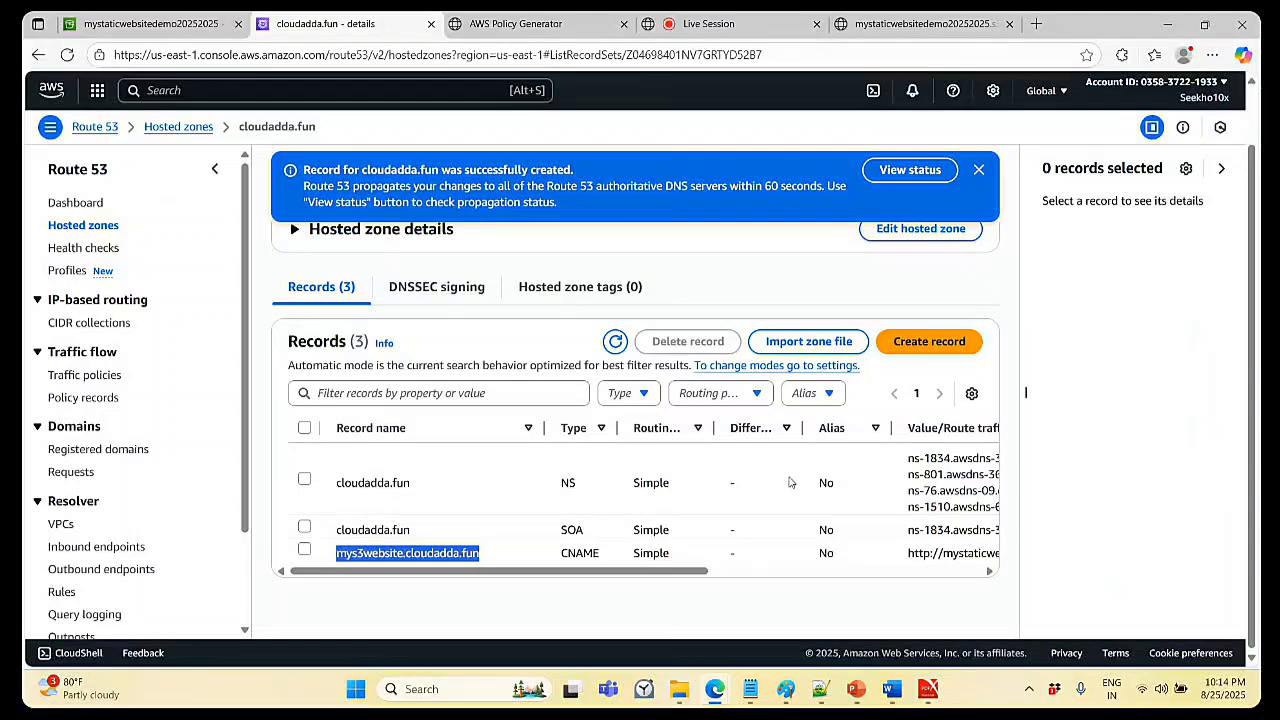
key(ctrl+c)
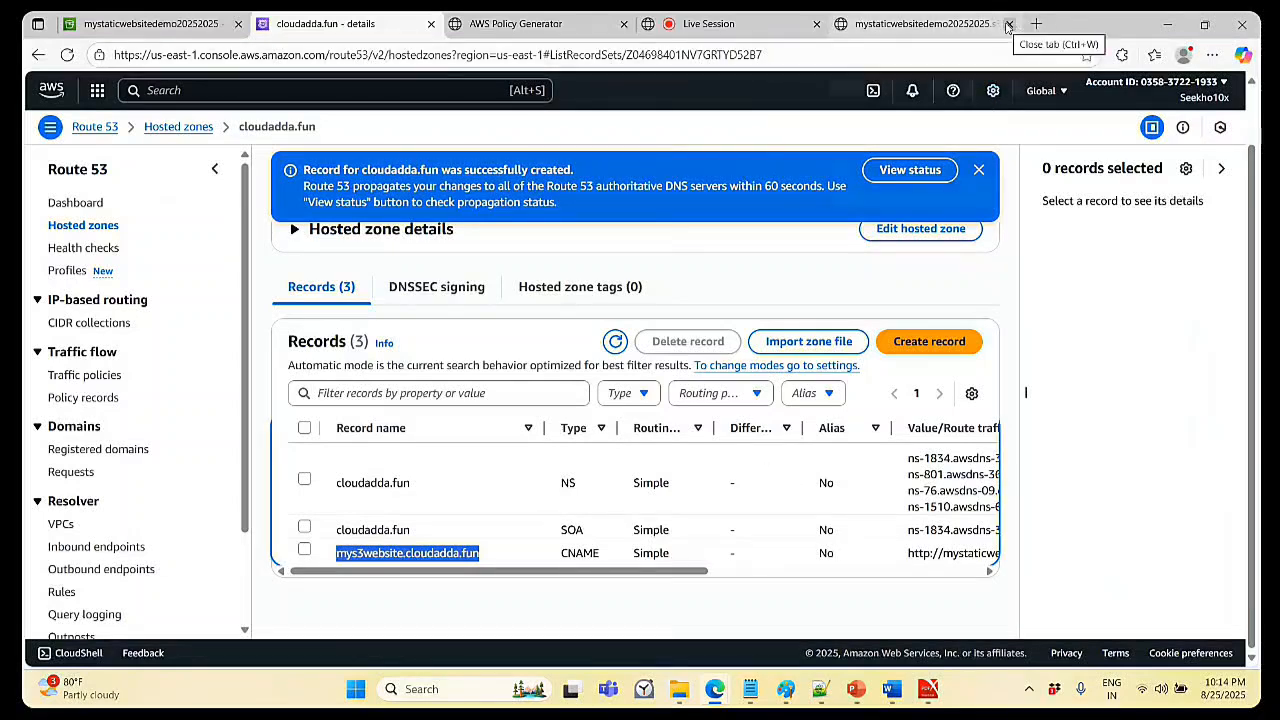
- Replace the website page with a new browser tab, try to load mys3website.cloudadda.fun there, and close it
click(1008, 24)
click(845, 24)
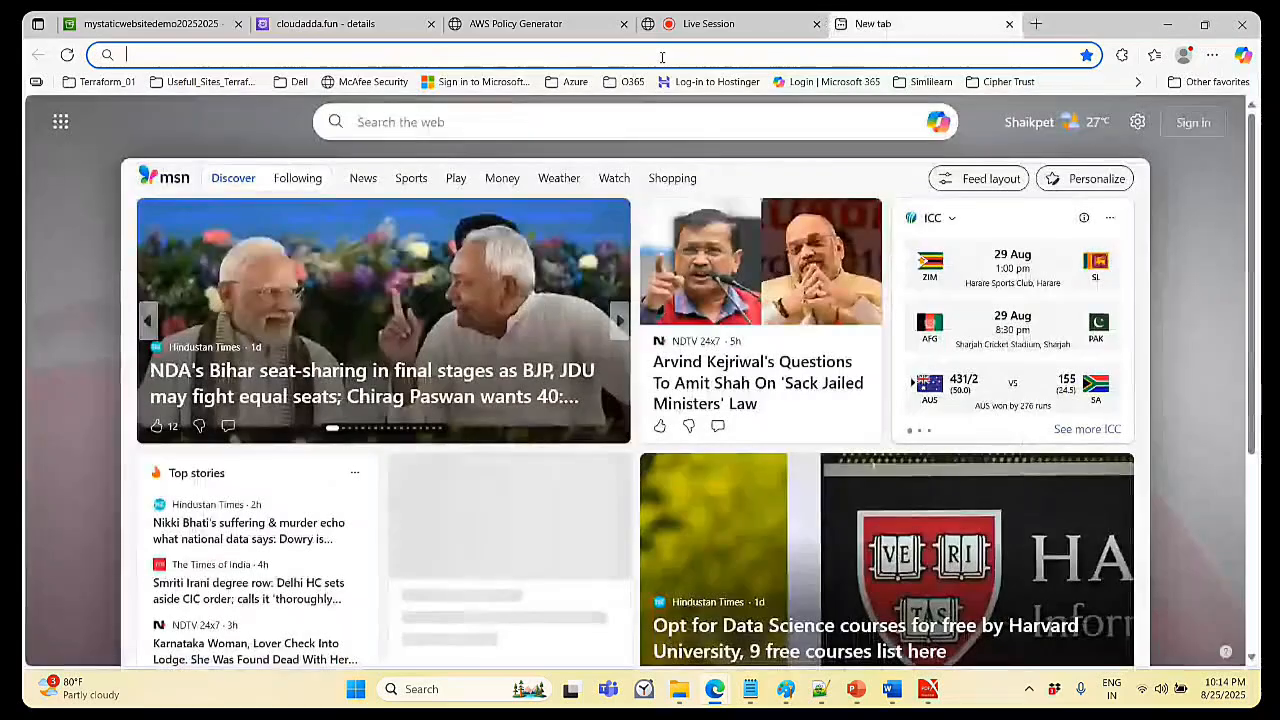
click(662, 55)
key(ctrl+v)
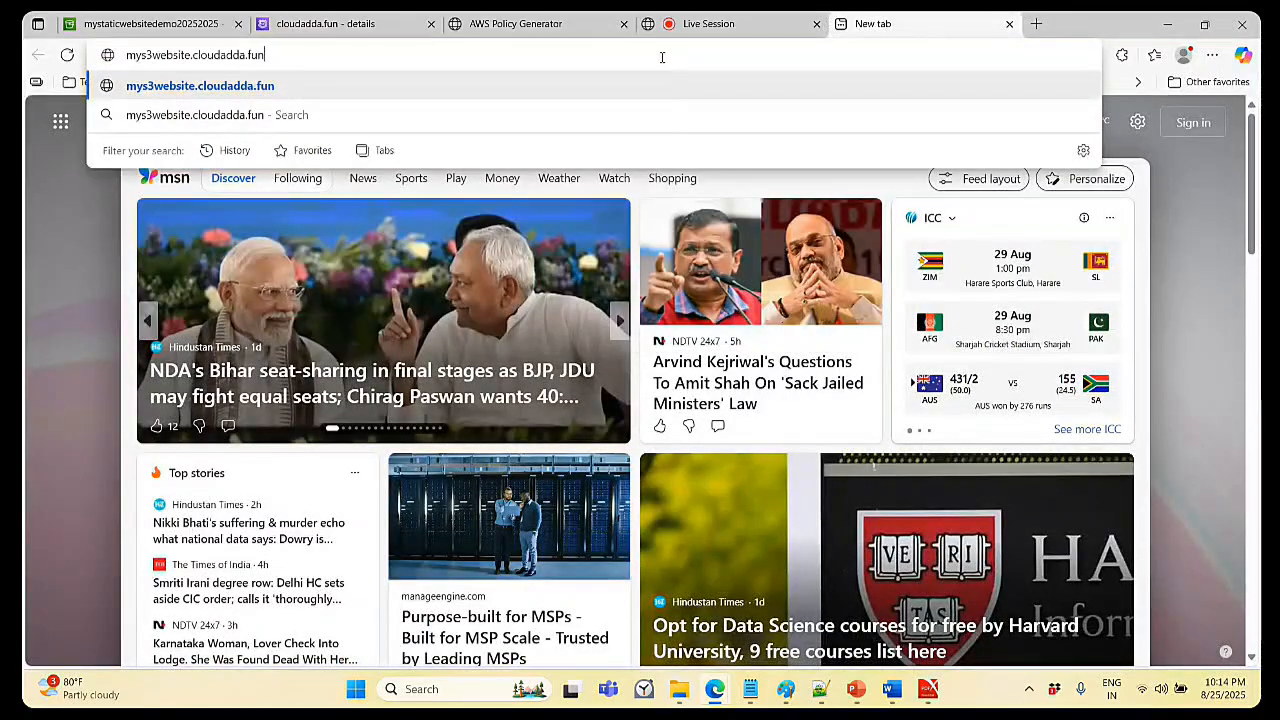
key(Return)
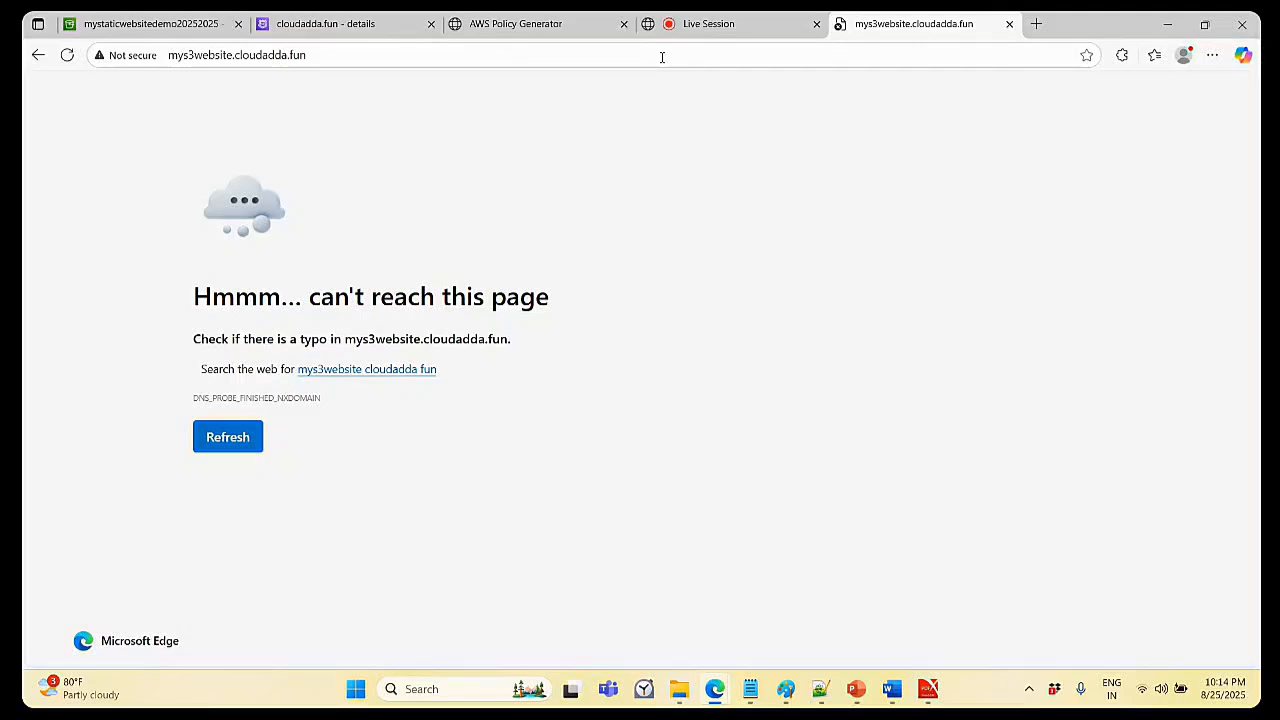
click(170, 56)
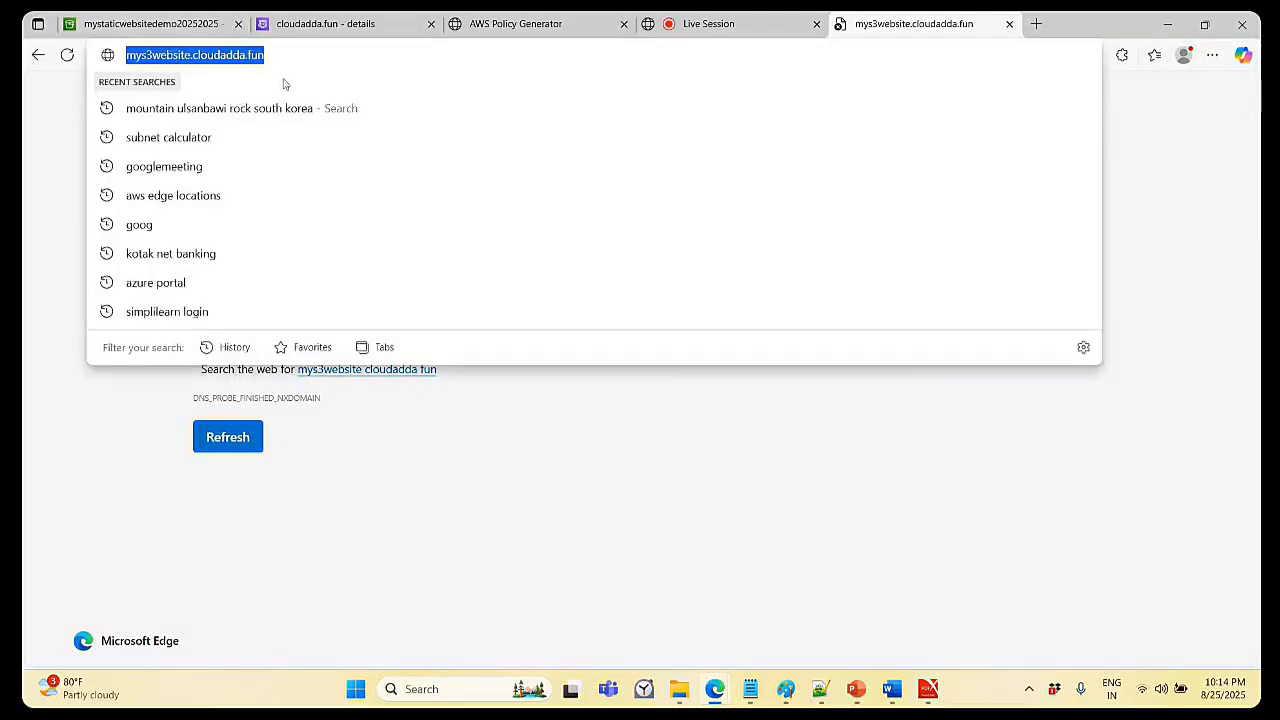
click(1009, 24)
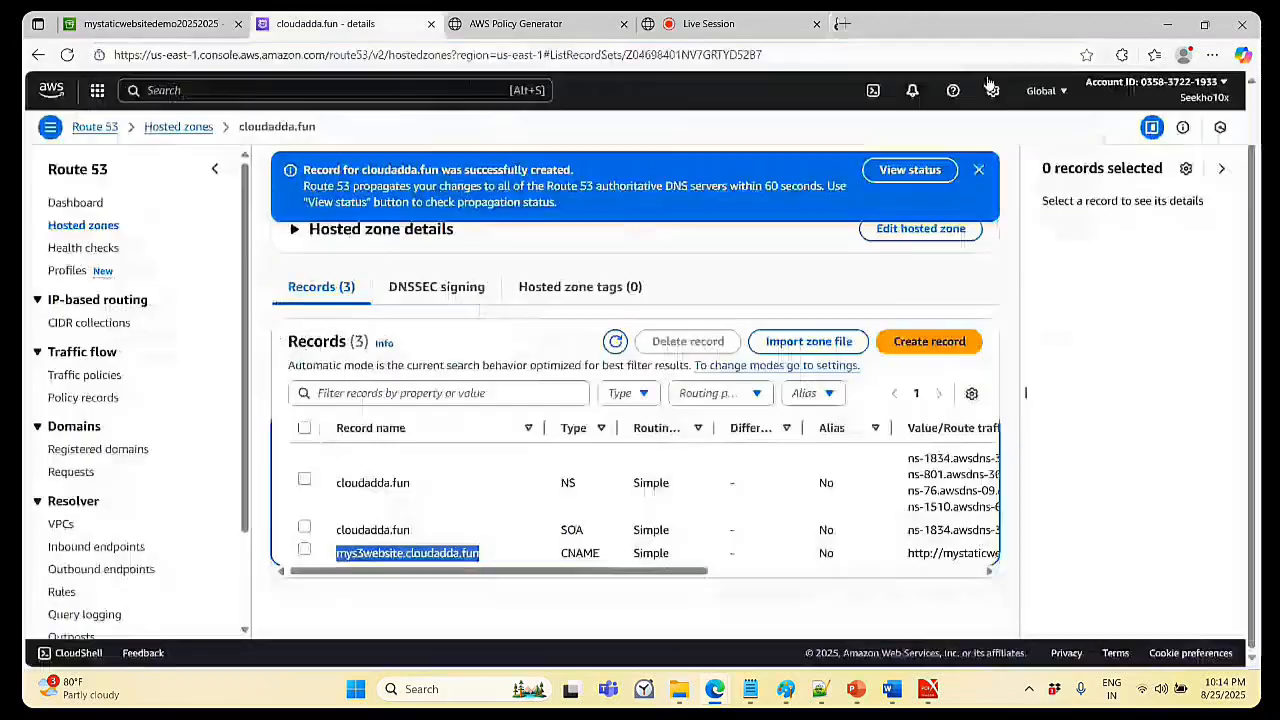
- Open Command Prompt and run nslookup on mys3website.cloudadda.fun to check its DNS resolution
click(483, 690)
text(ns)
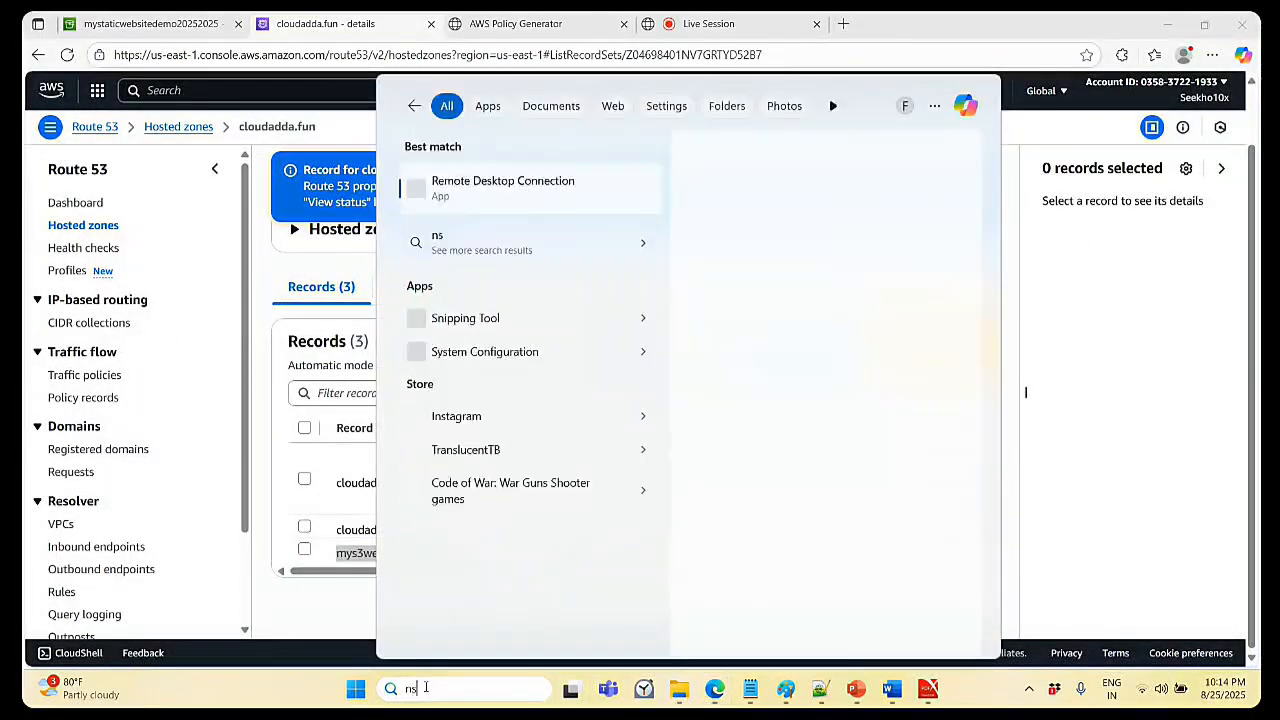
key(BackSpace)
key(BackSpace)
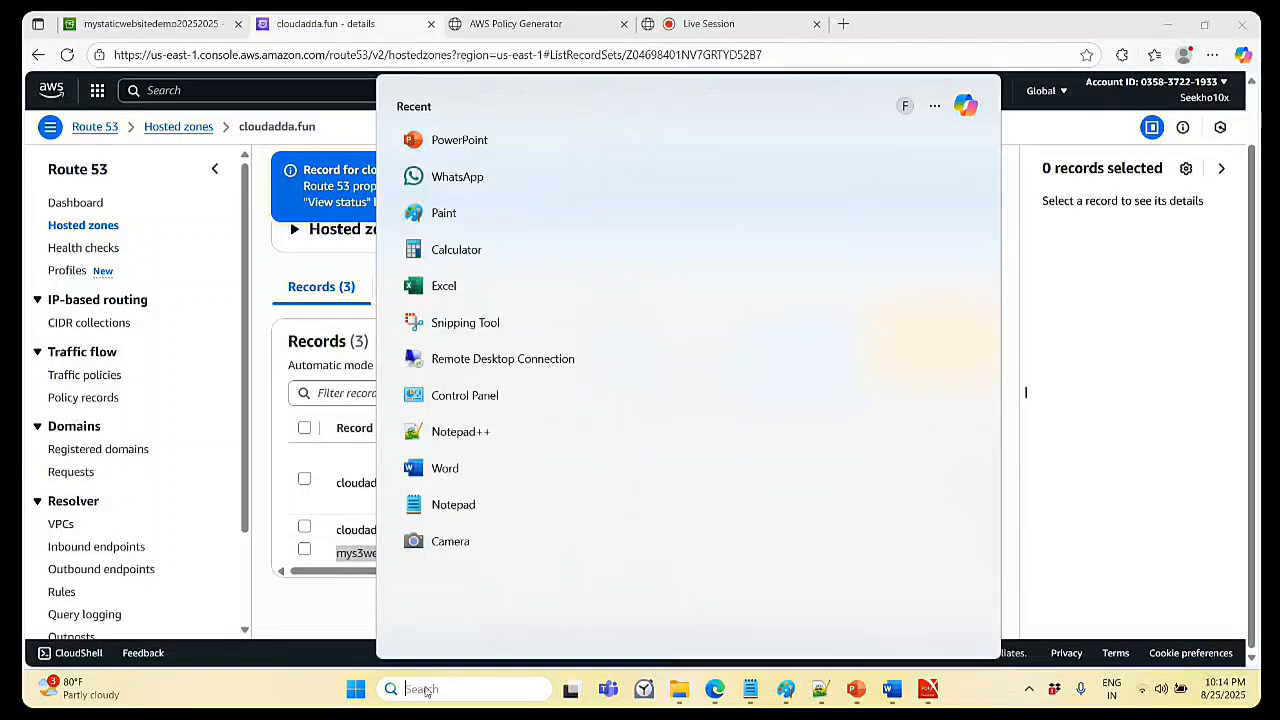
text(cmd)
key(Return)
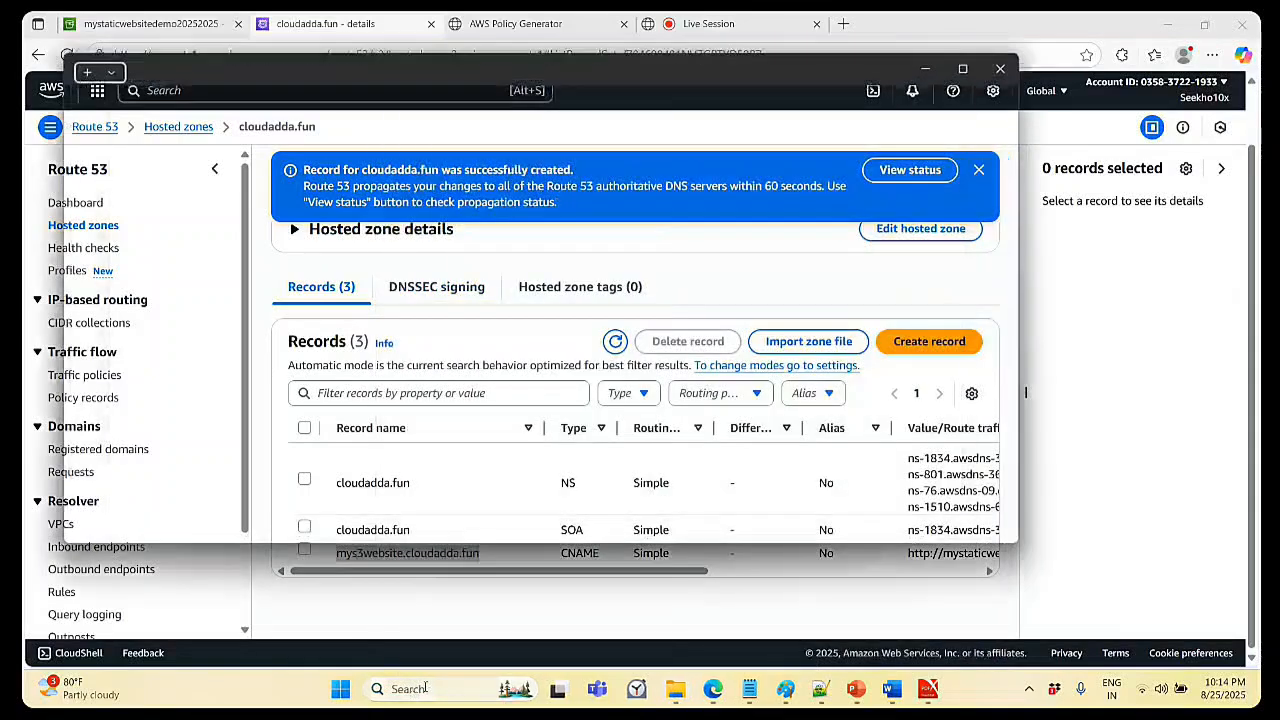
text(nsl)
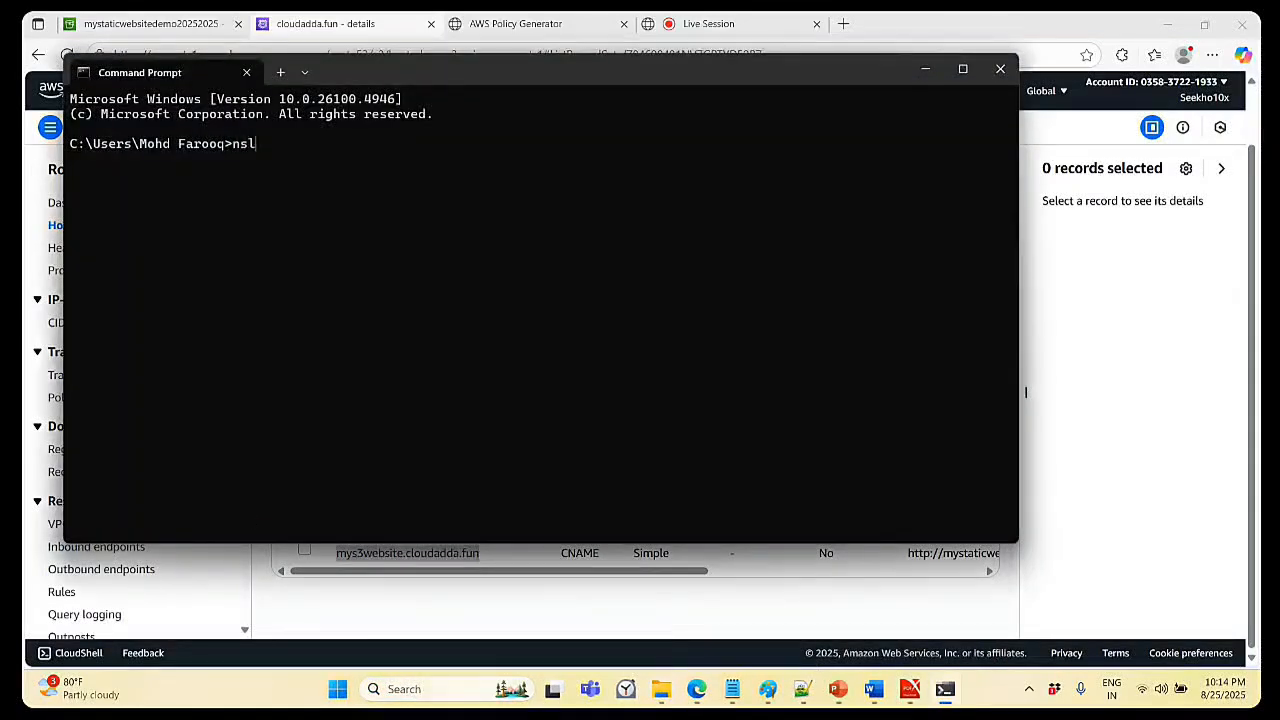
text(ookup)
key(ctrl+v)
key(Return)
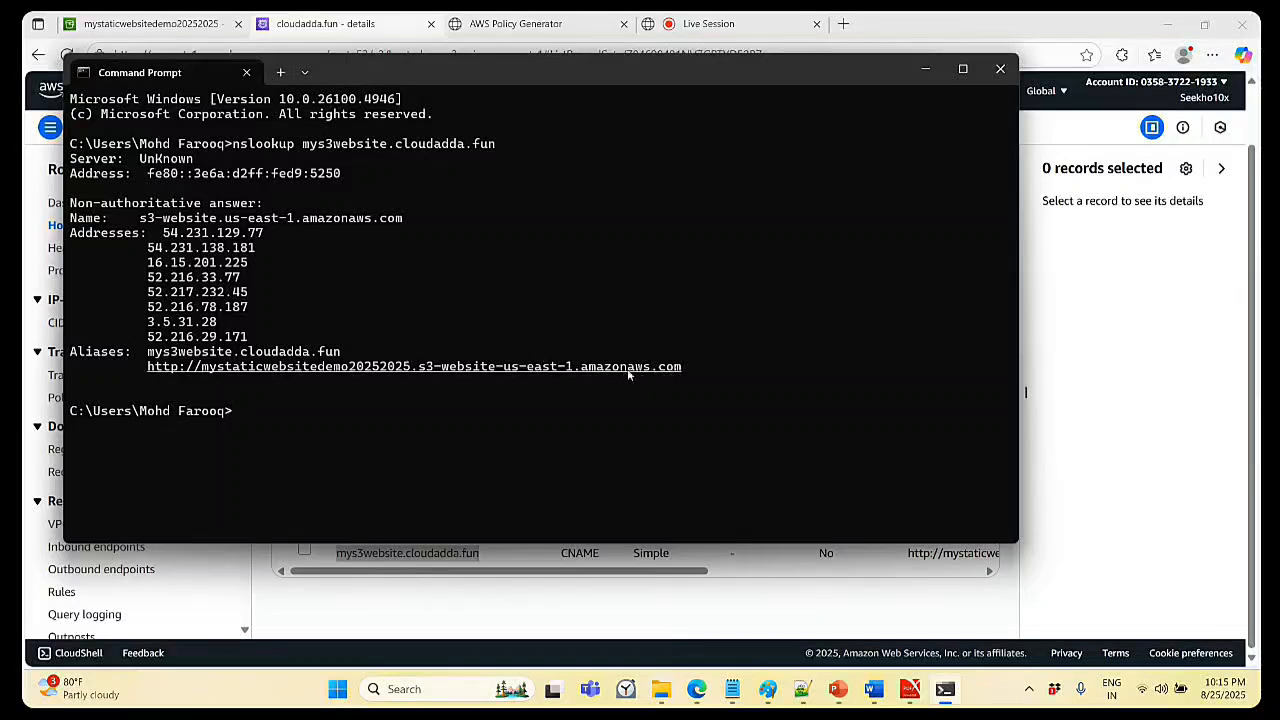
- Open the S3 website endpoint listed among the nslookup aliases in the browser to check its page, and close the opened pages
ctrl+click(576, 373)
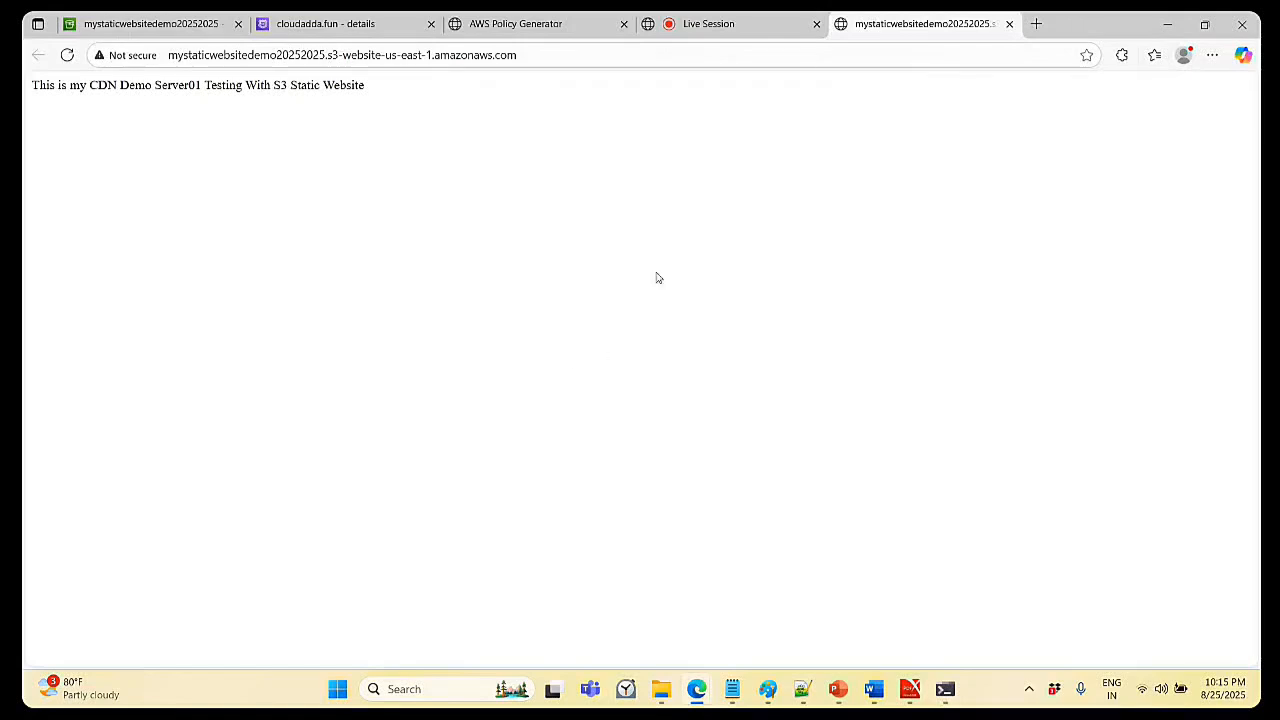
click(1009, 24)
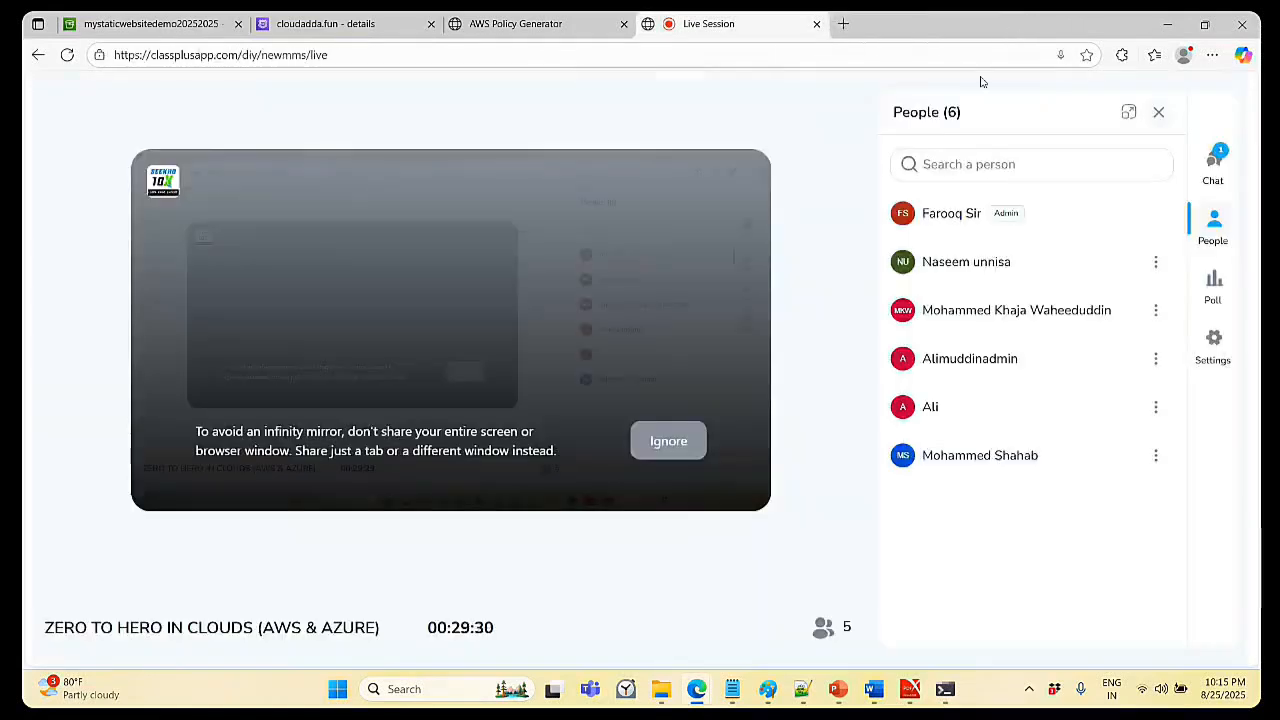
click(945, 689)
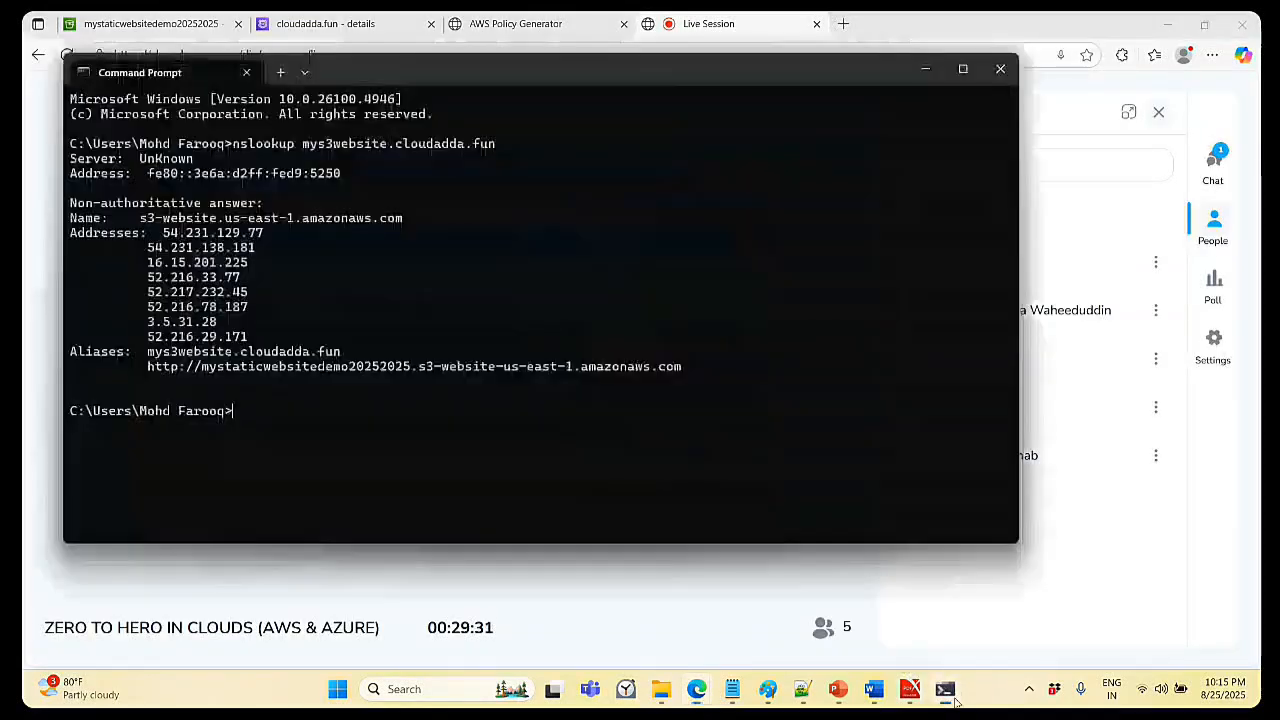
ctrl+click(450, 367)
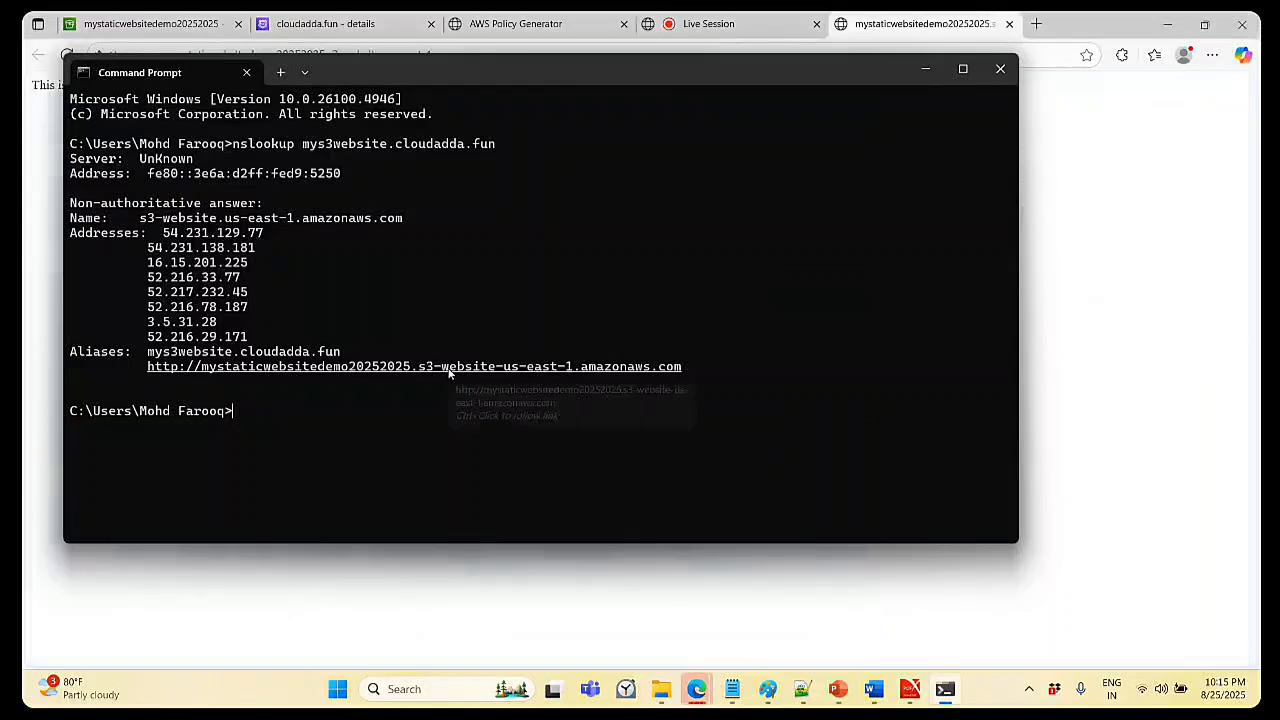
ctrl+click(456, 368)
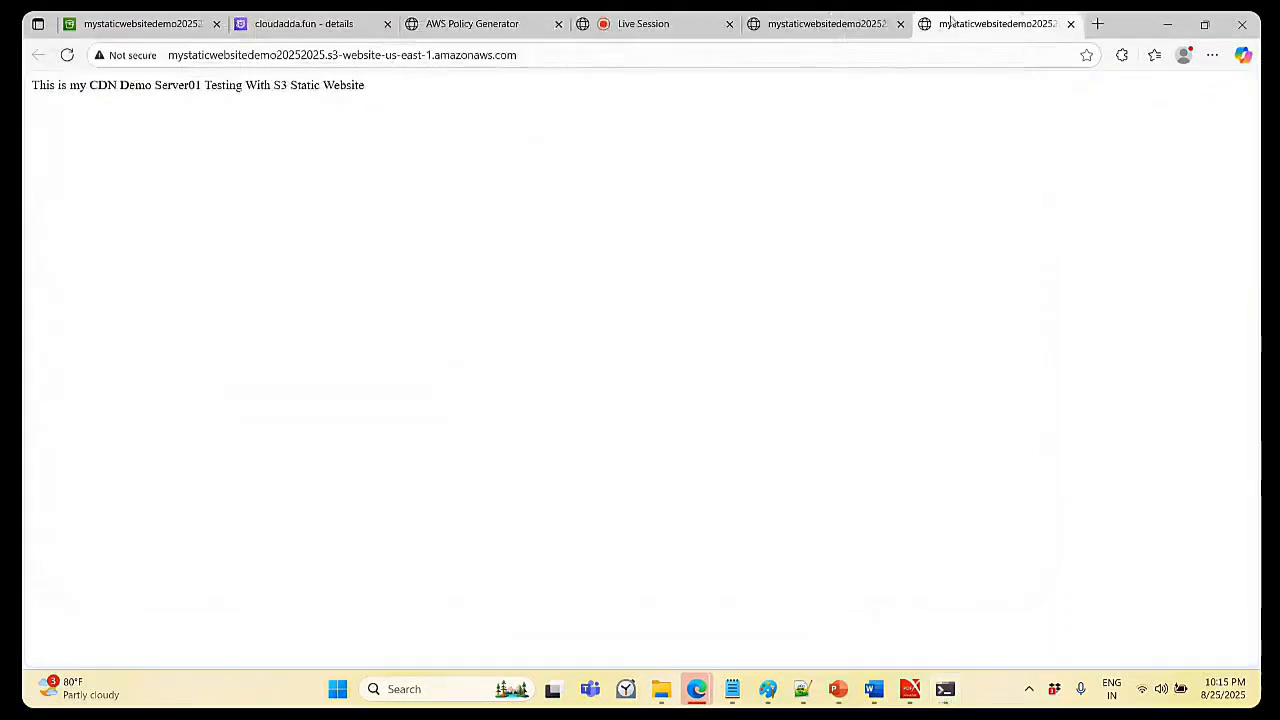
click(1070, 23)
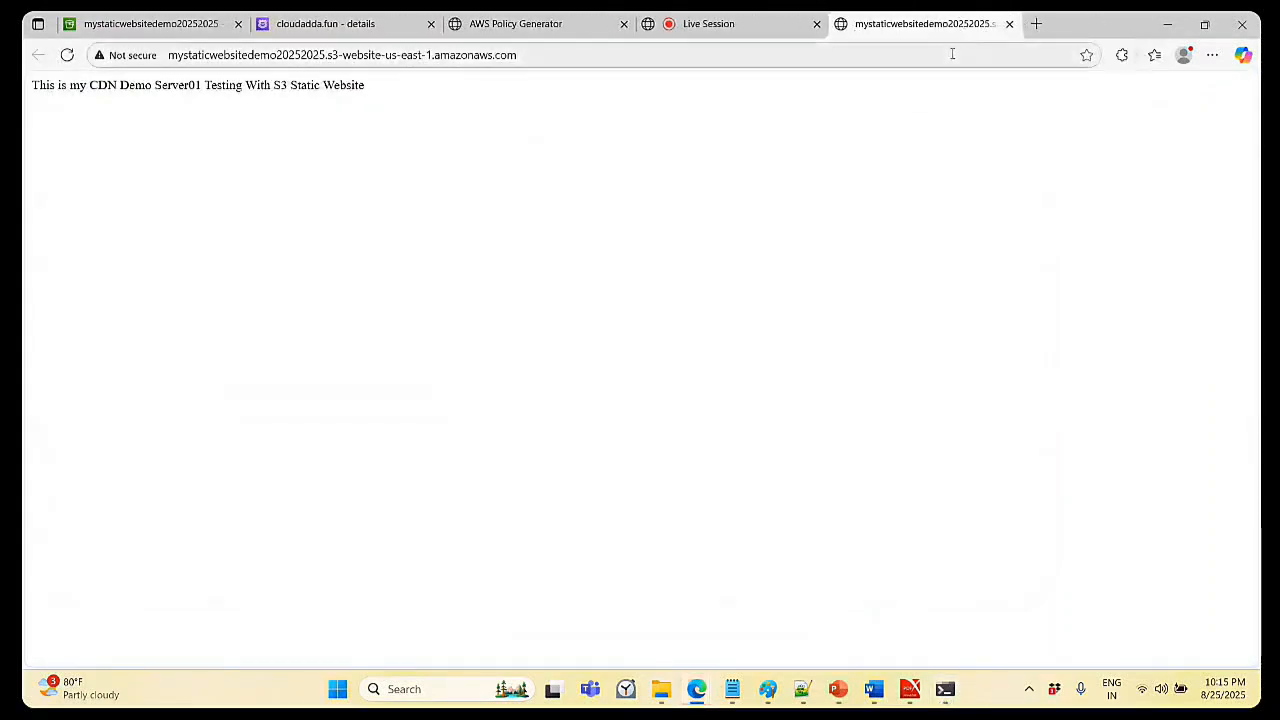
click(1009, 23)
- Return to the cloudadda.fun hosted zone and dismiss the record creation notification
click(330, 23)
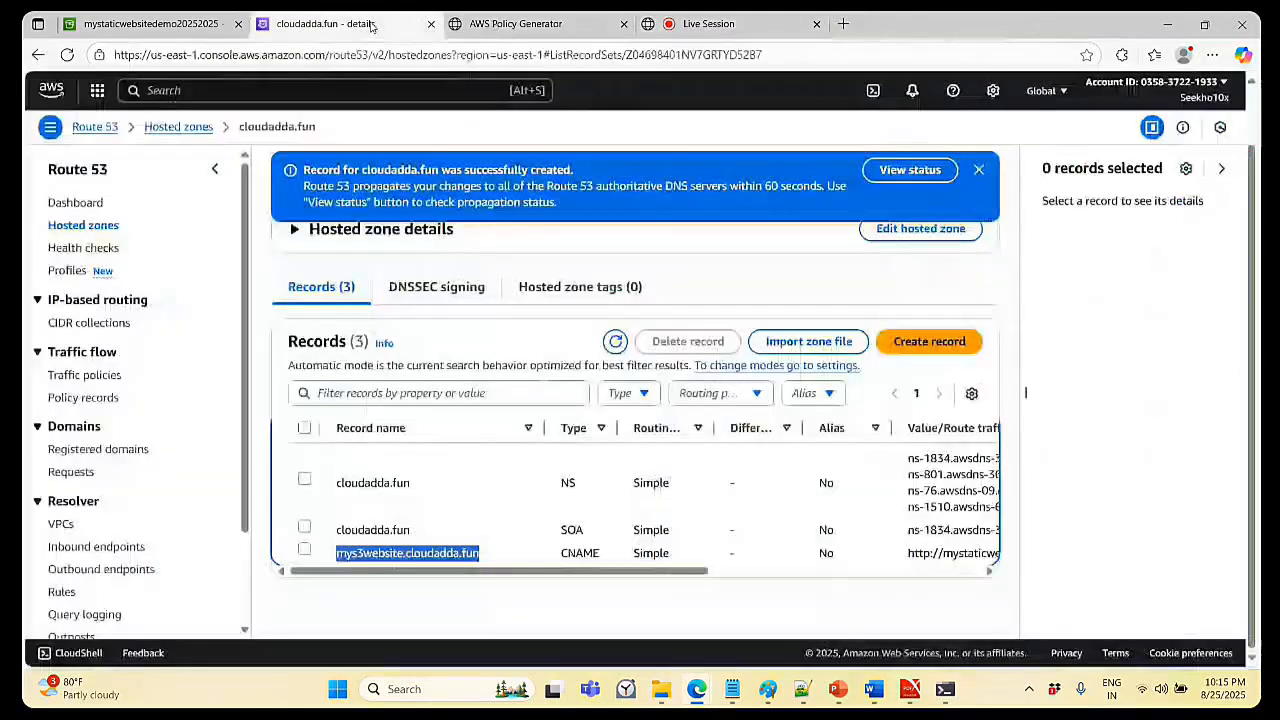
click(978, 170)
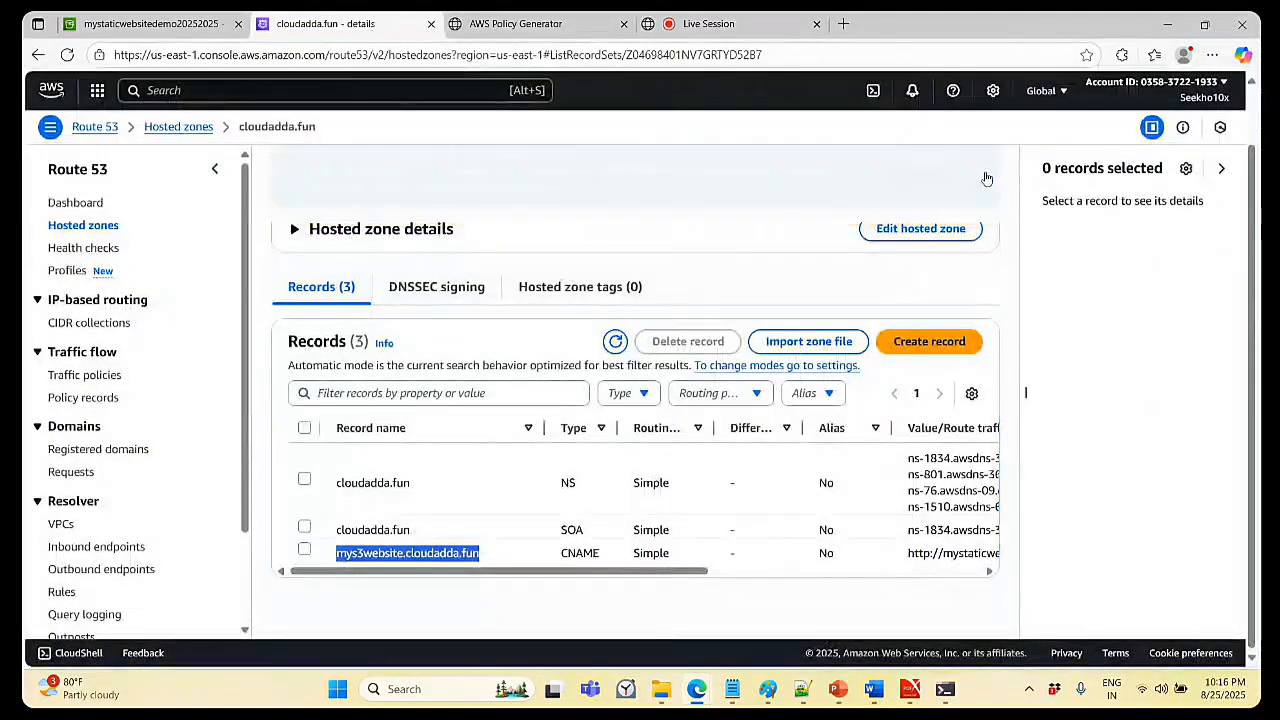
click(585, 592)
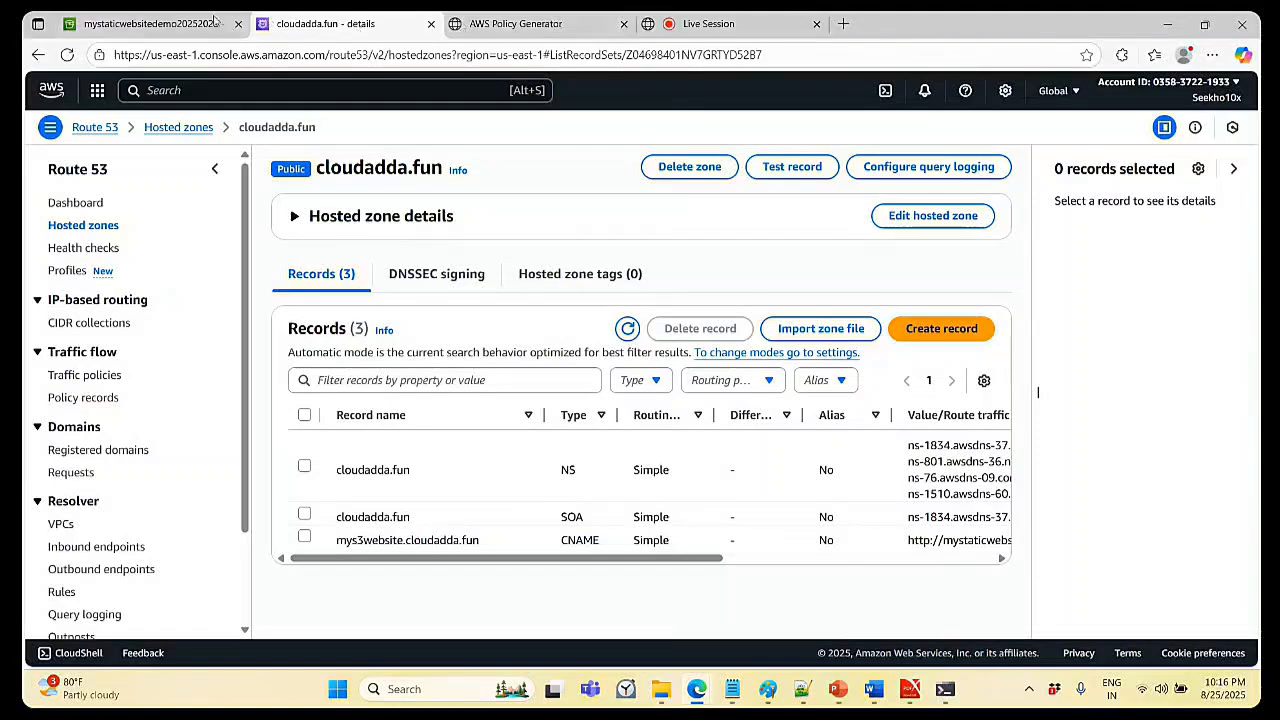
- Check the bucket's static website endpoint, and narrow the Value/Route traffic to column in the cloudadda.fun records table
click(153, 21)
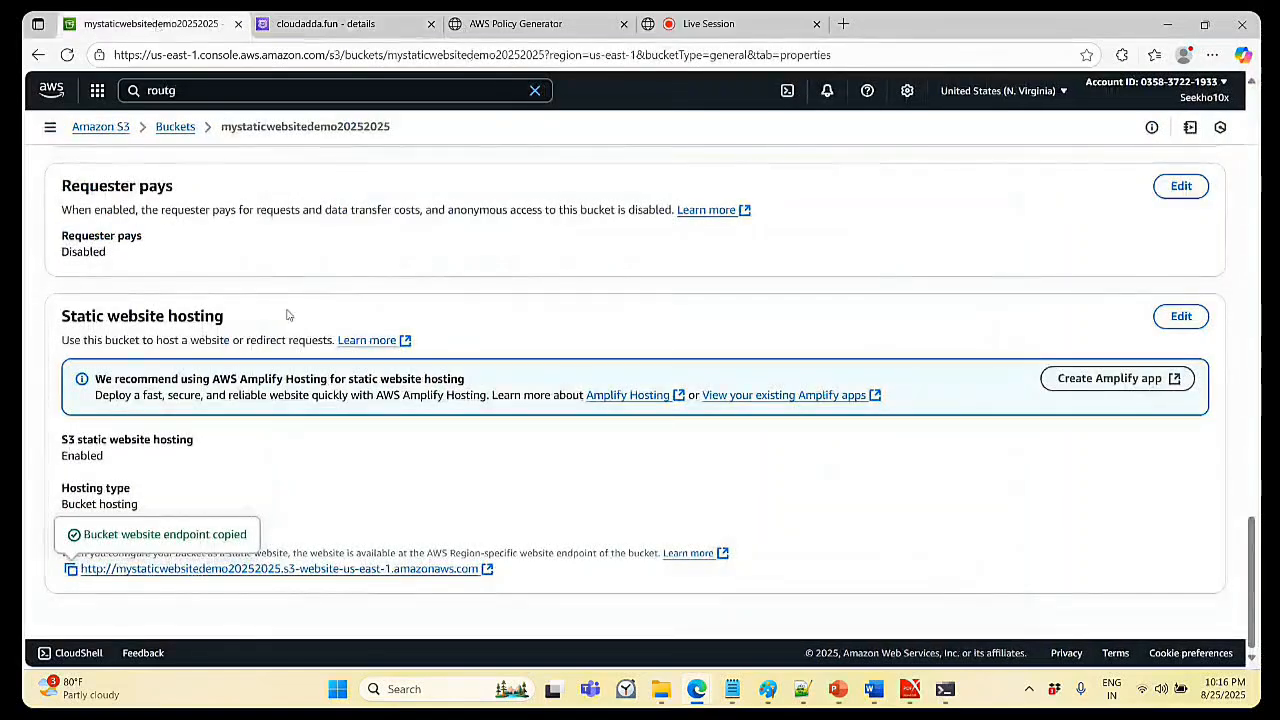
click(333, 24)
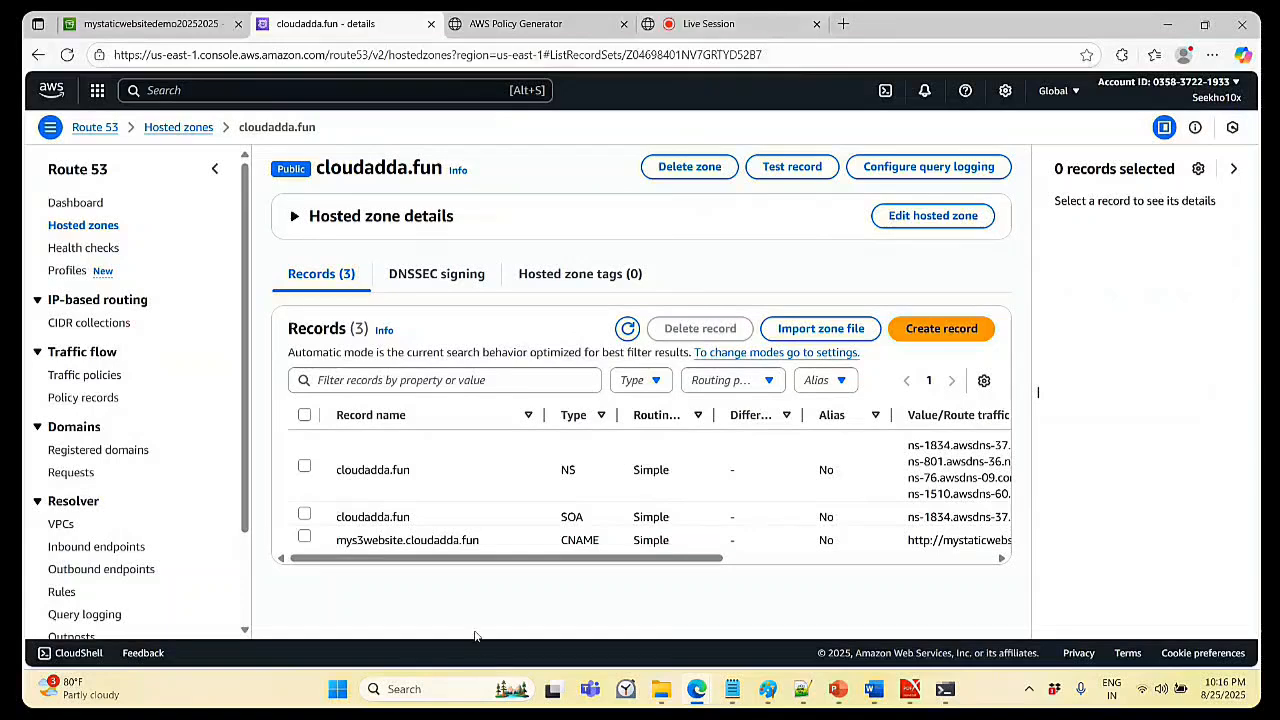
scroll(670, 565, right, 5)
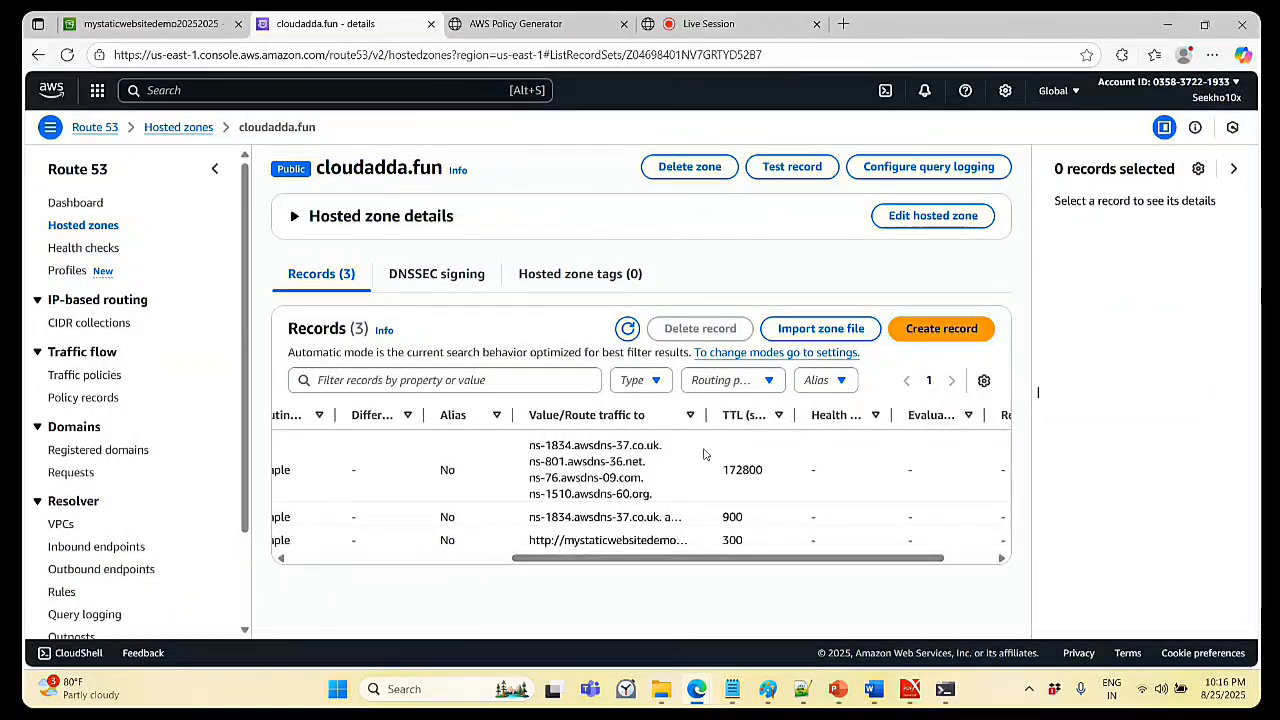
drag(706, 414, 620, 381)
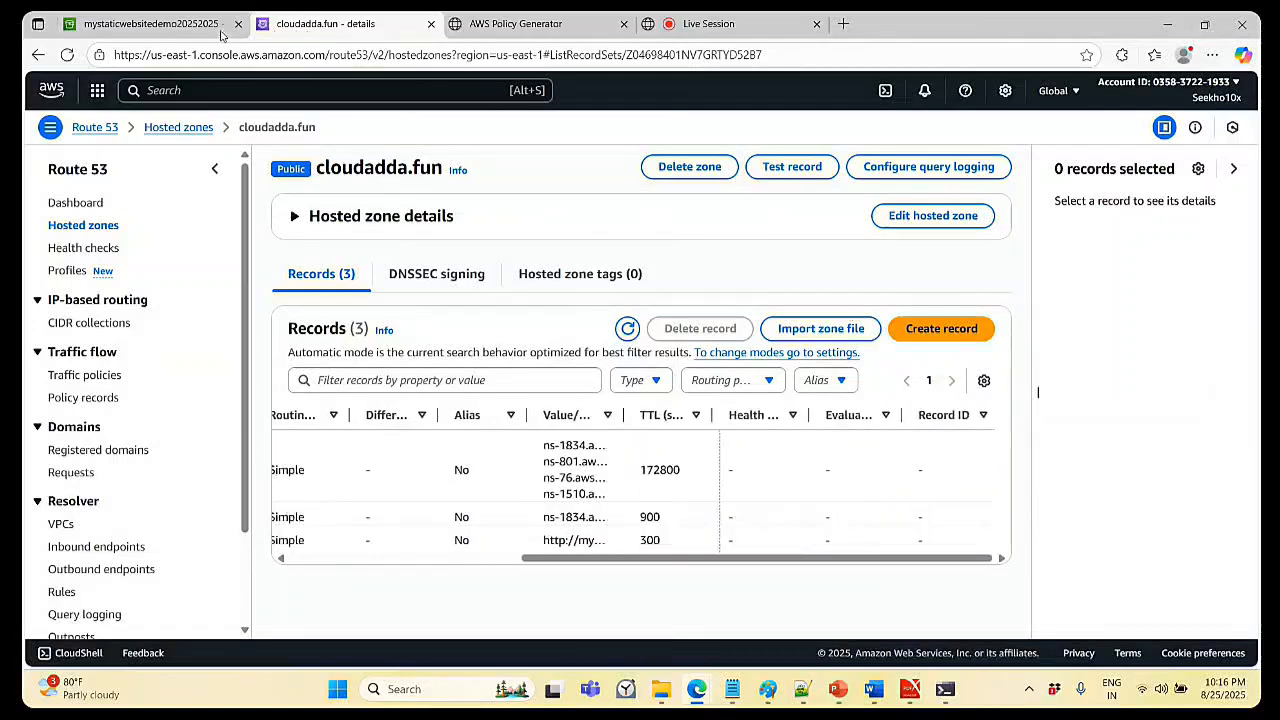
- Read the chat messages in the live session and return to the cloudadda.fun hosted zone
click(688, 23)
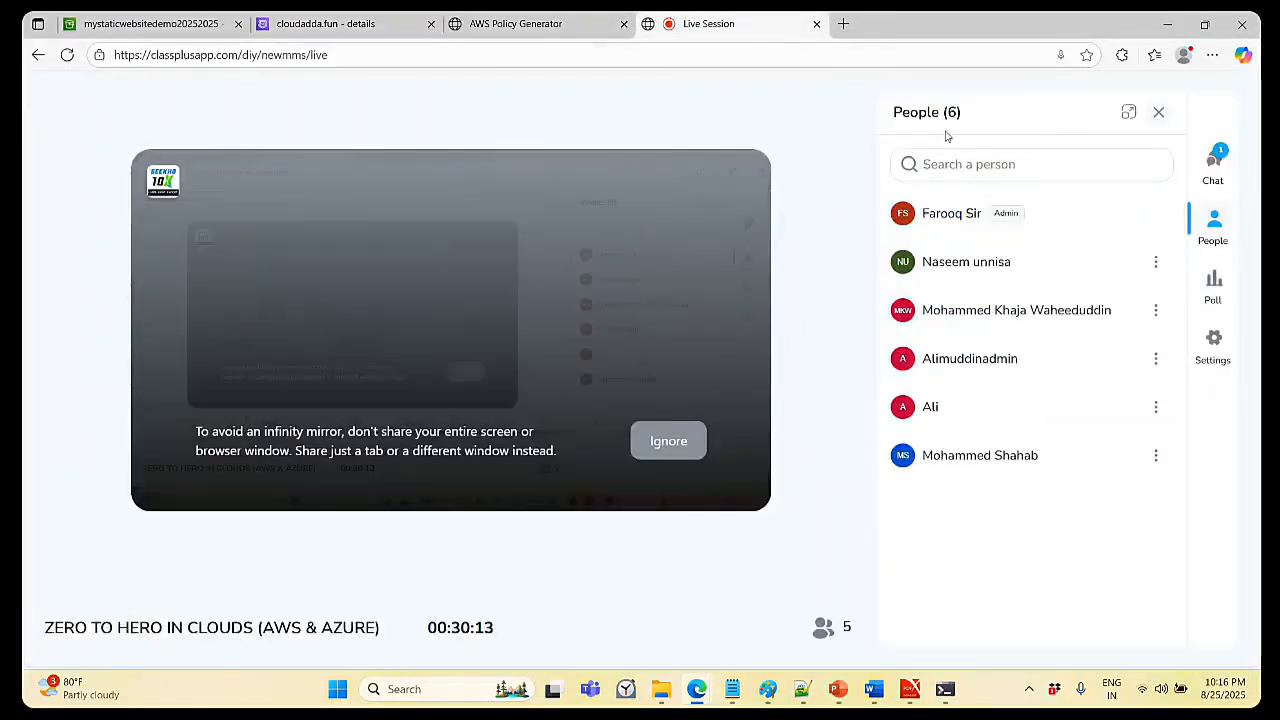
click(1214, 165)
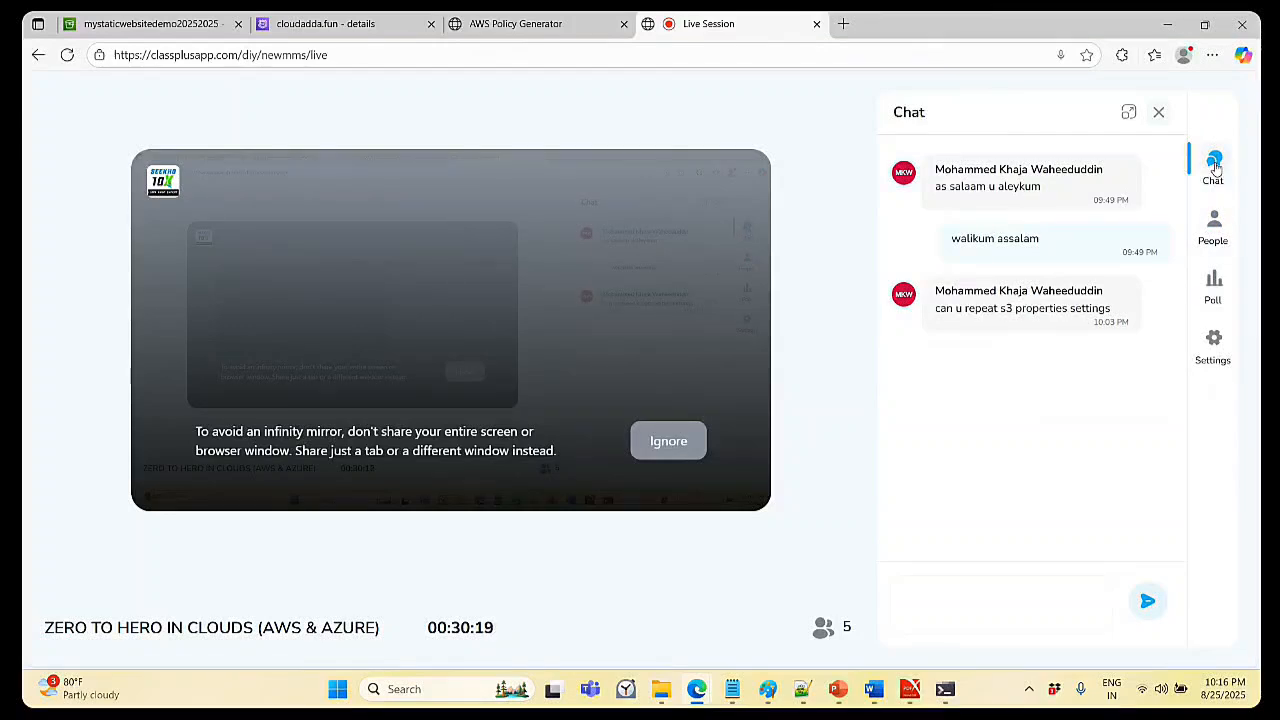
click(306, 30)
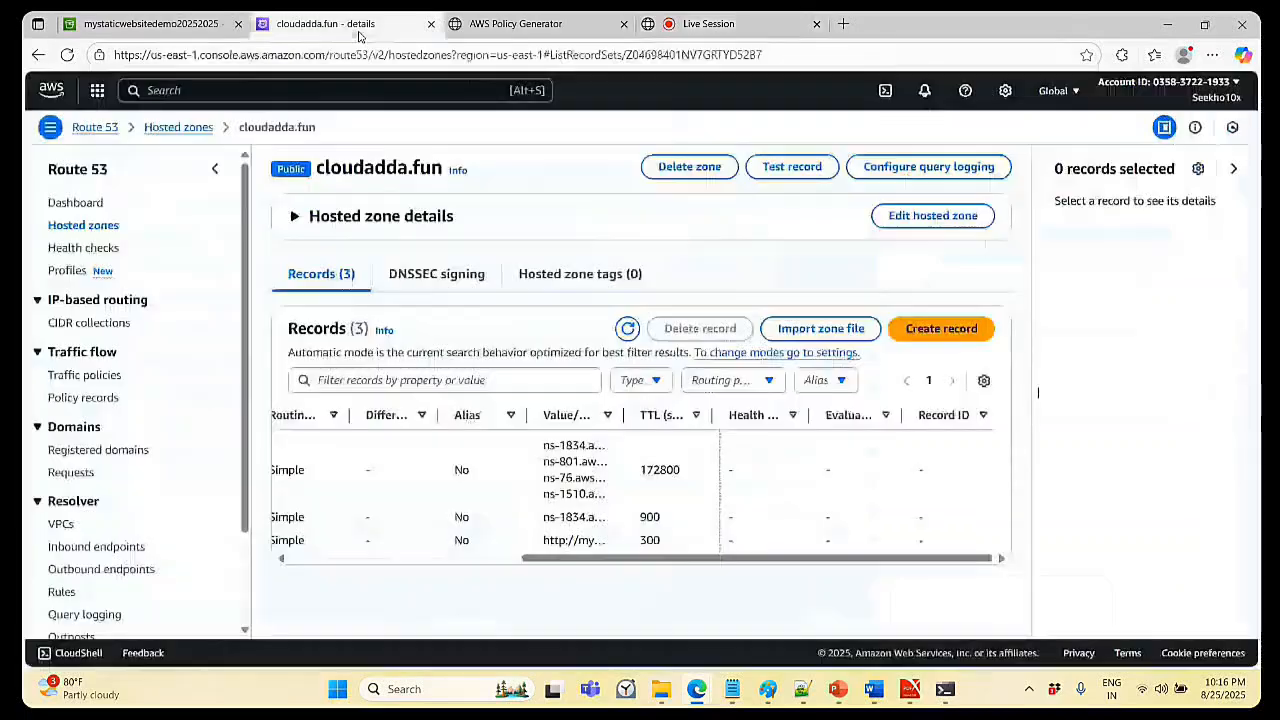
- Review the properties and static website hosting settings of bucket mystaticwebsitedemo20252025, and go back to the bucket list without changes
click(150, 23)
scroll(249, 208, up, 4)
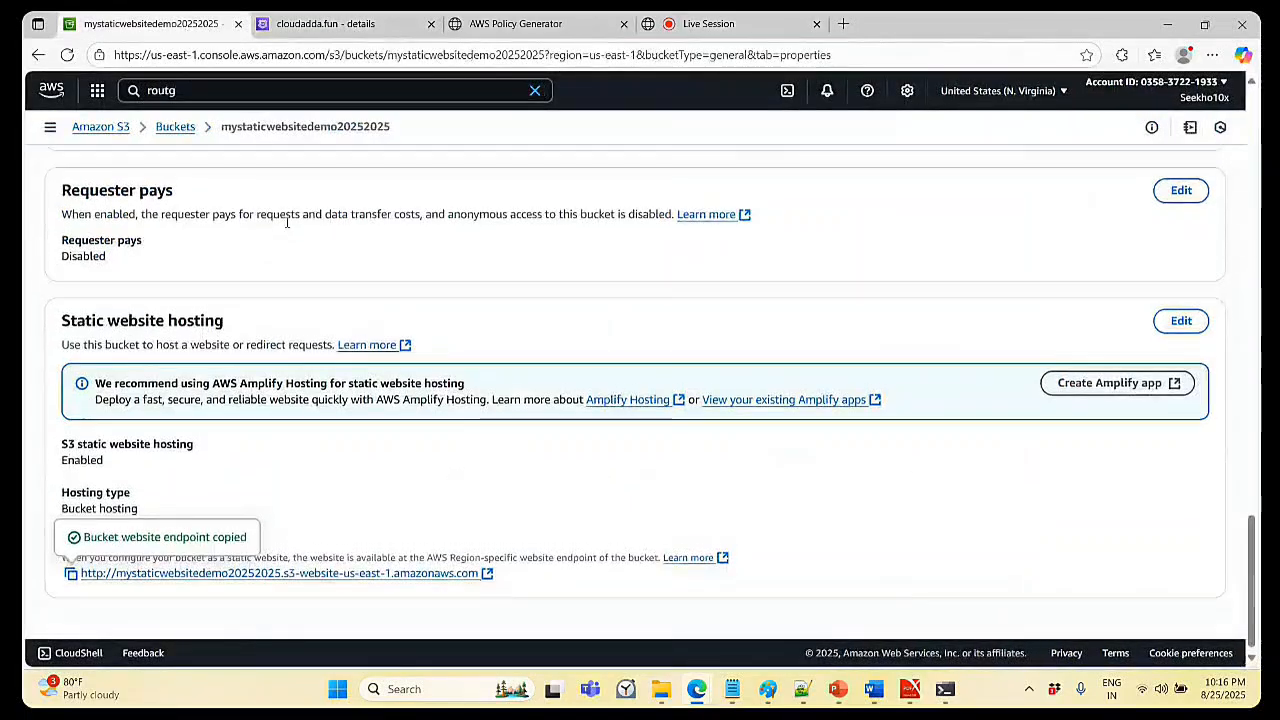
scroll(249, 208, up, 10)
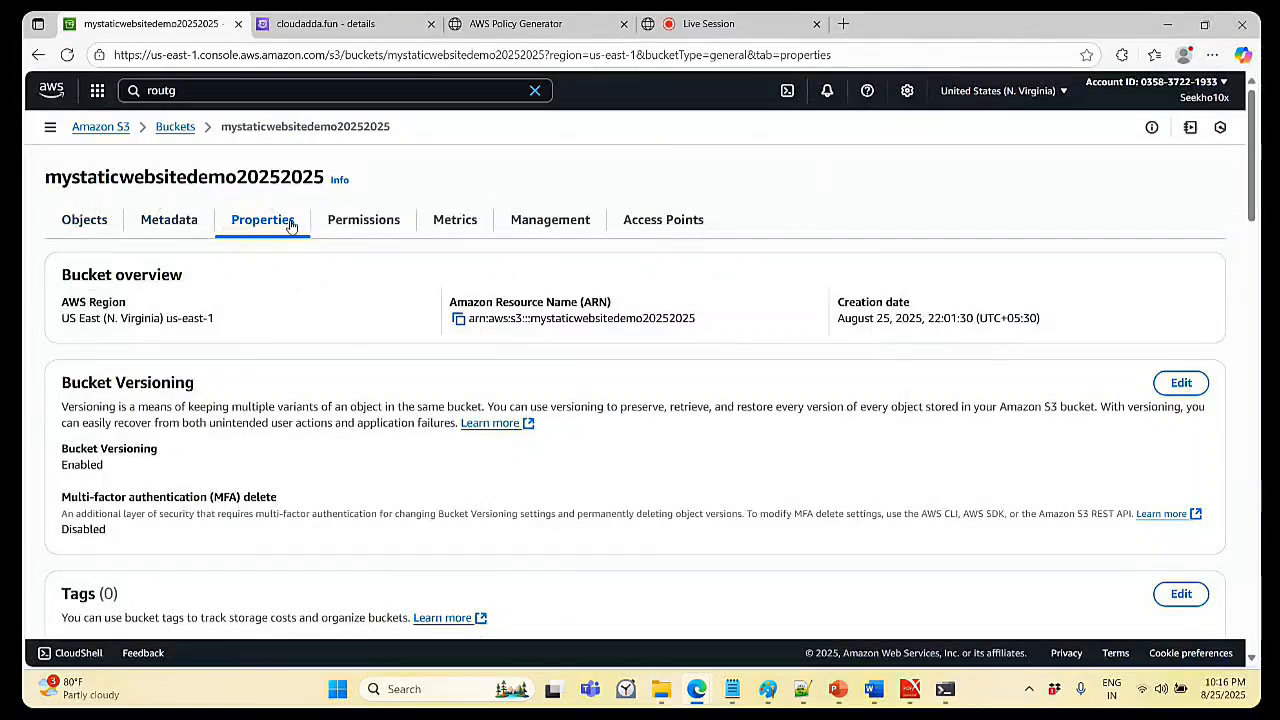
scroll(877, 223, down, 15)
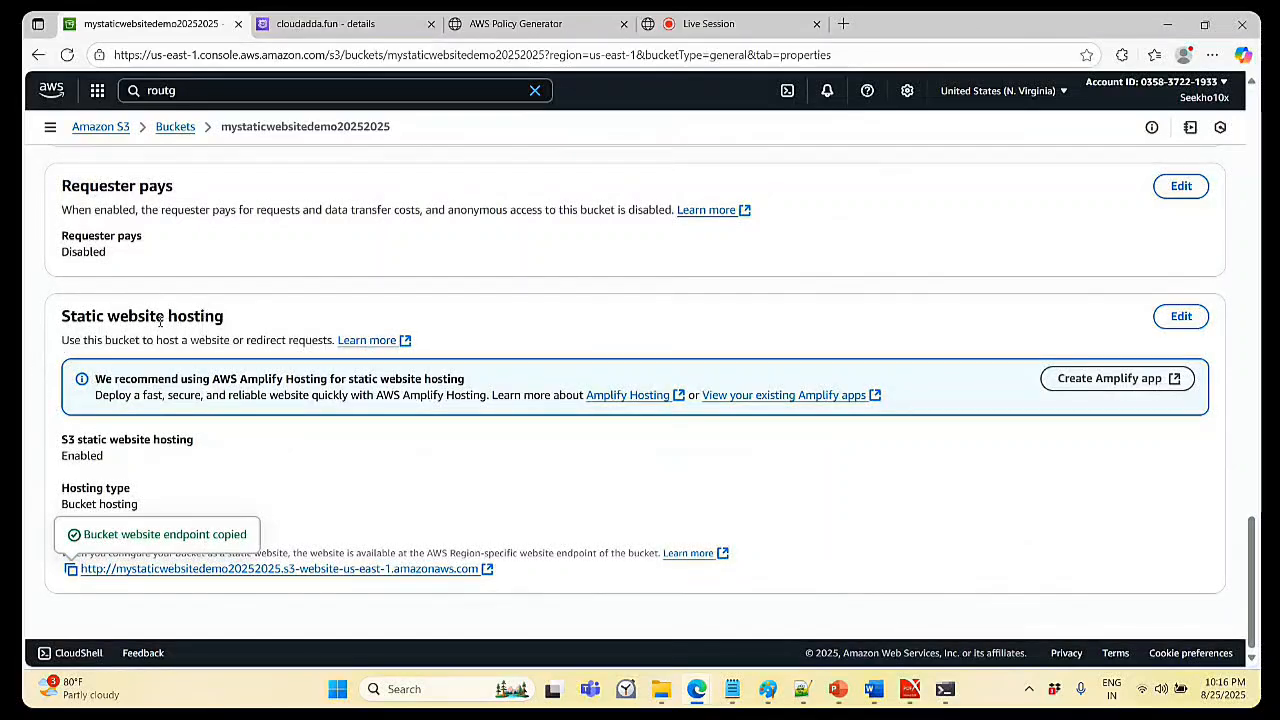
click(1181, 318)
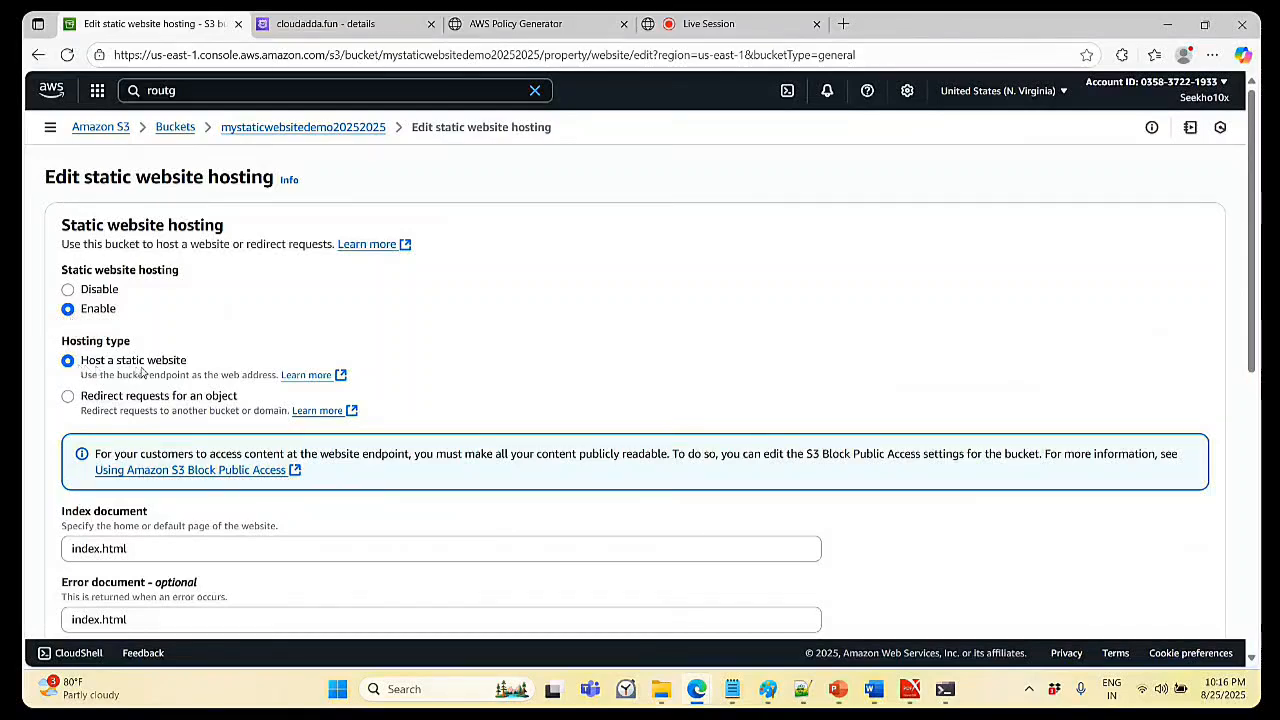
scroll(211, 389, down, 2)
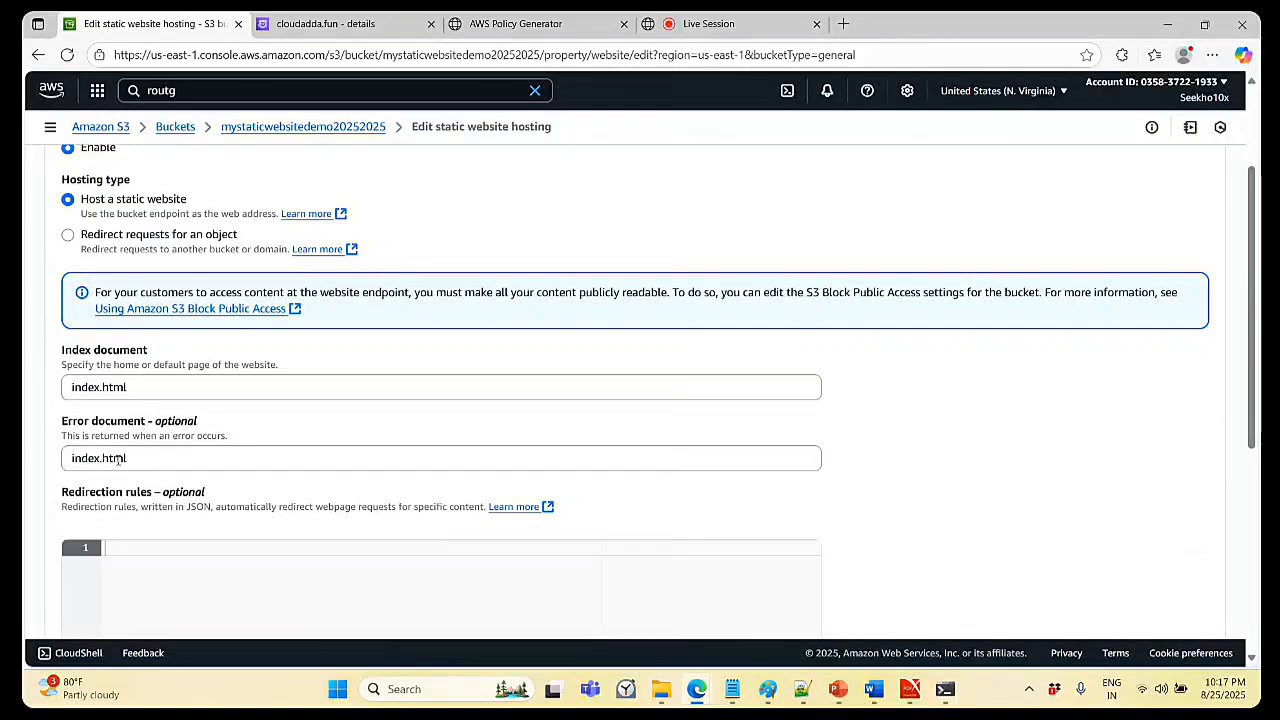
scroll(837, 368, down, 3)
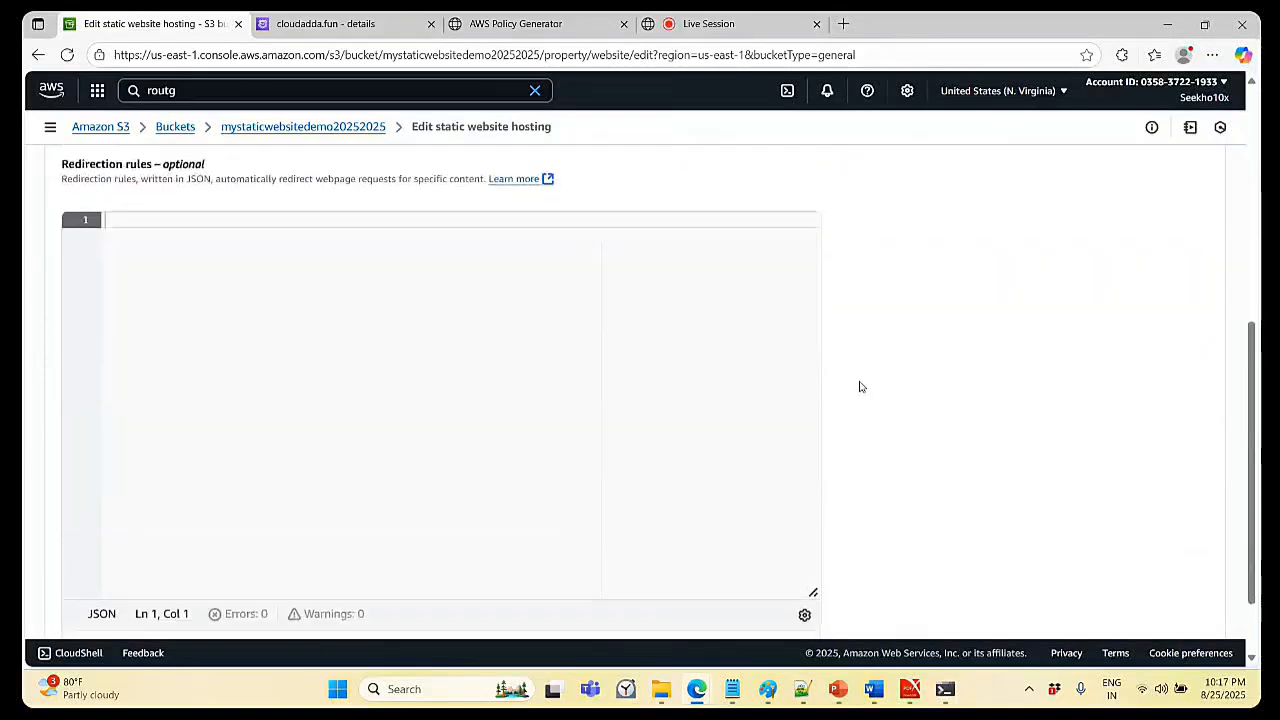
scroll(862, 387, down, 1)
scroll(559, 161, up, 3)
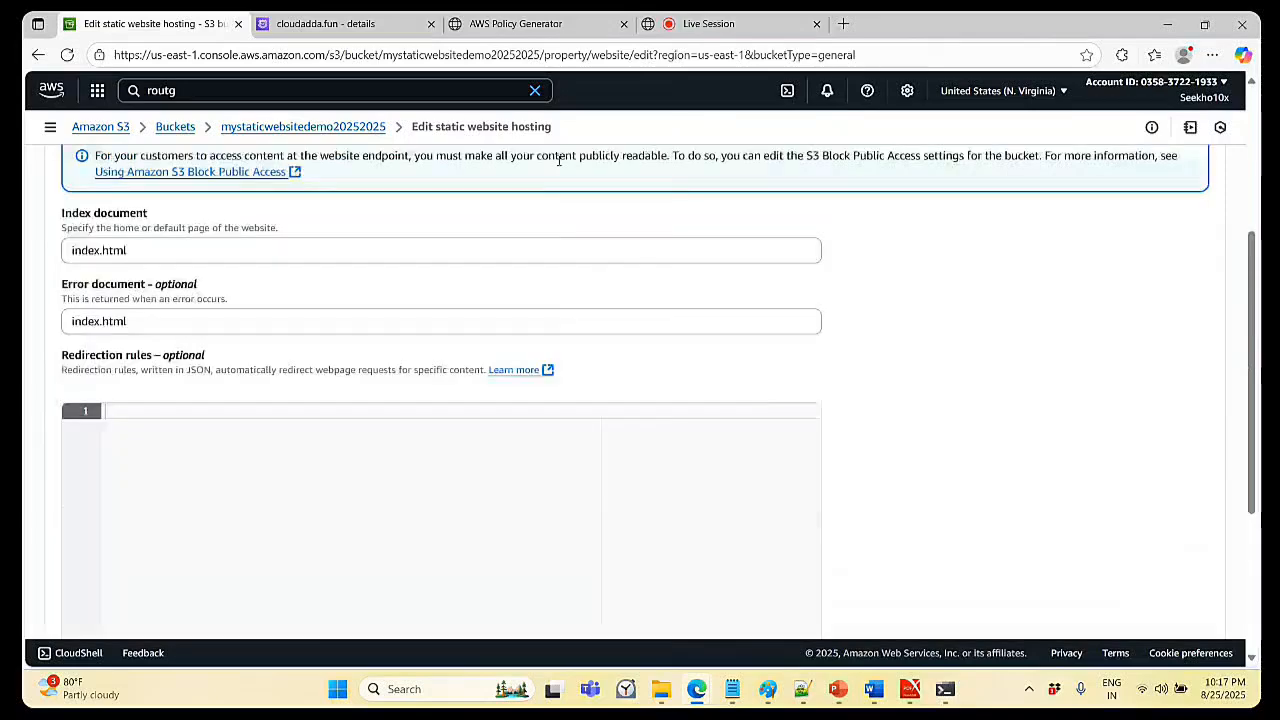
scroll(559, 161, up, 3)
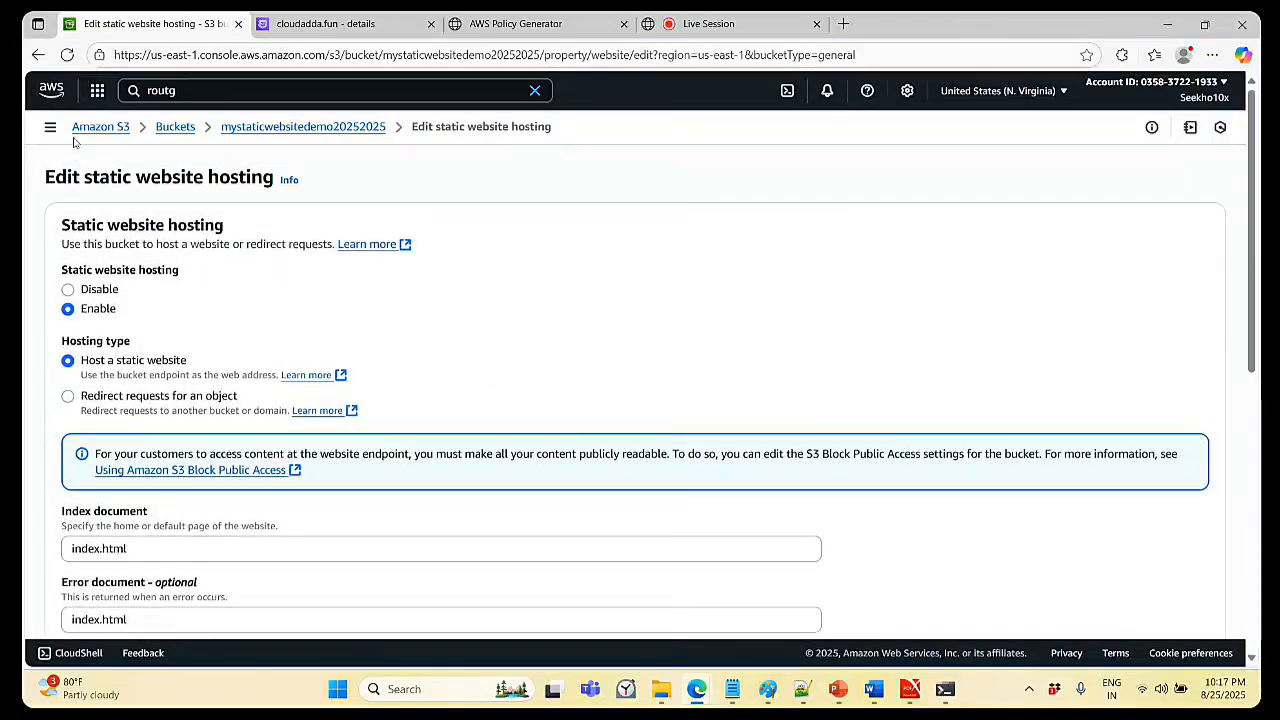
click(175, 127)
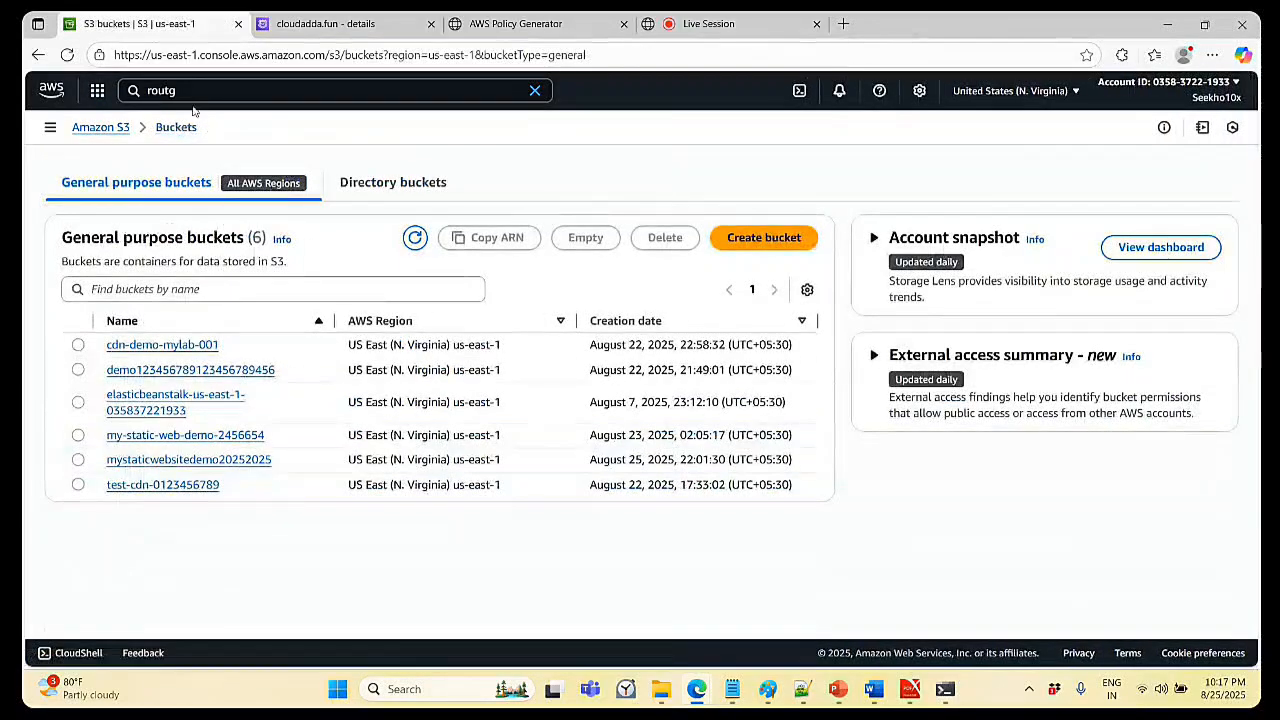
- From the cloudadda.fun hosted zone, search the AWS console for cloud front and open the CloudFront distributions in a new tab
click(321, 31)
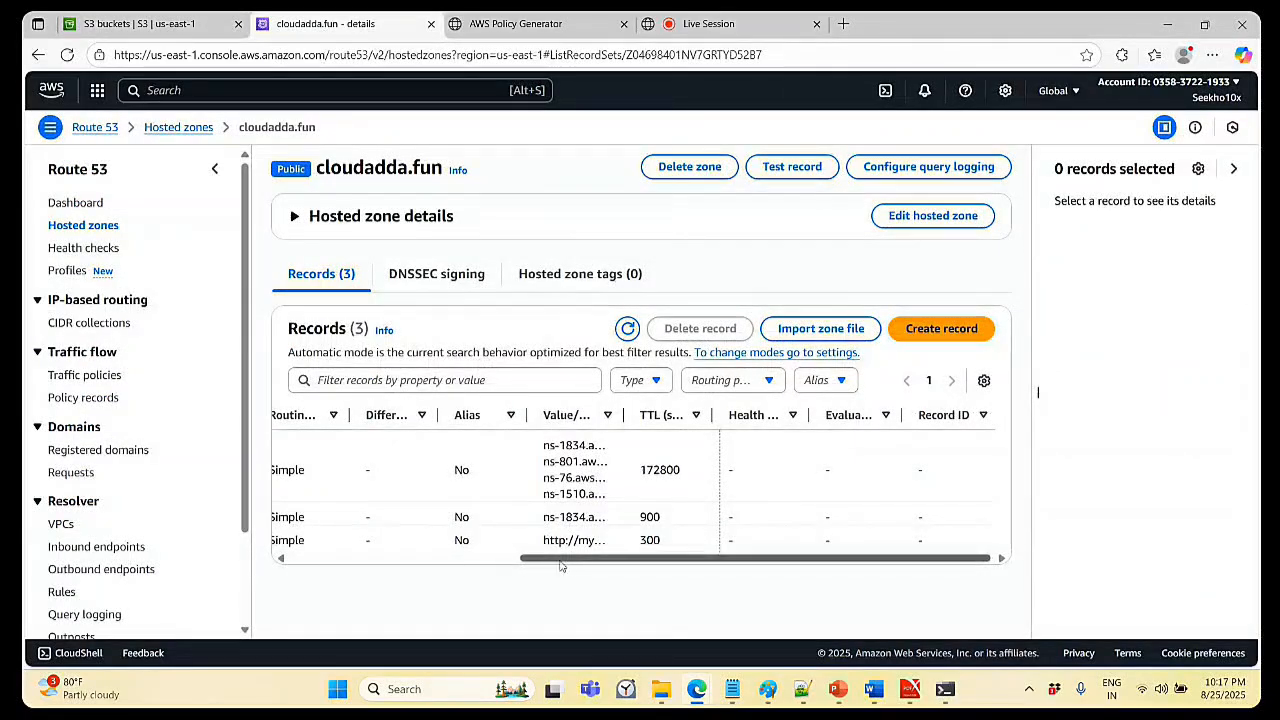
drag(563, 558, 331, 558)
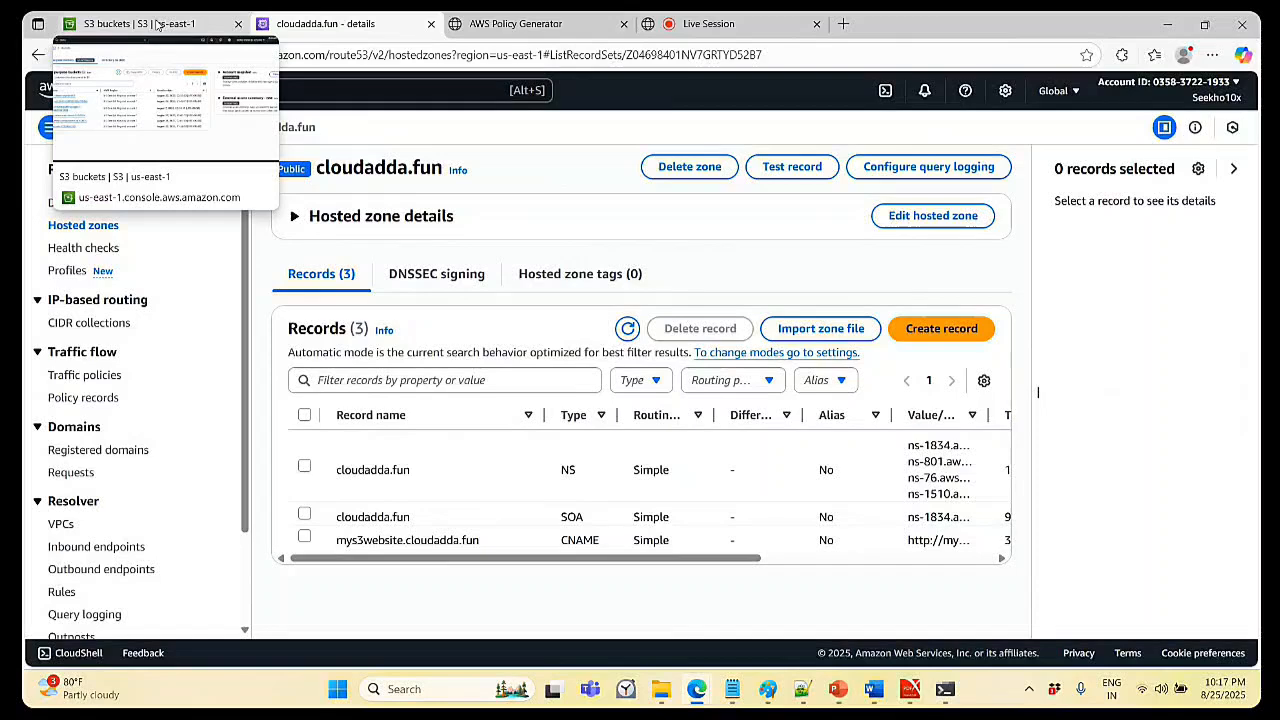
click(349, 93)
text(c)
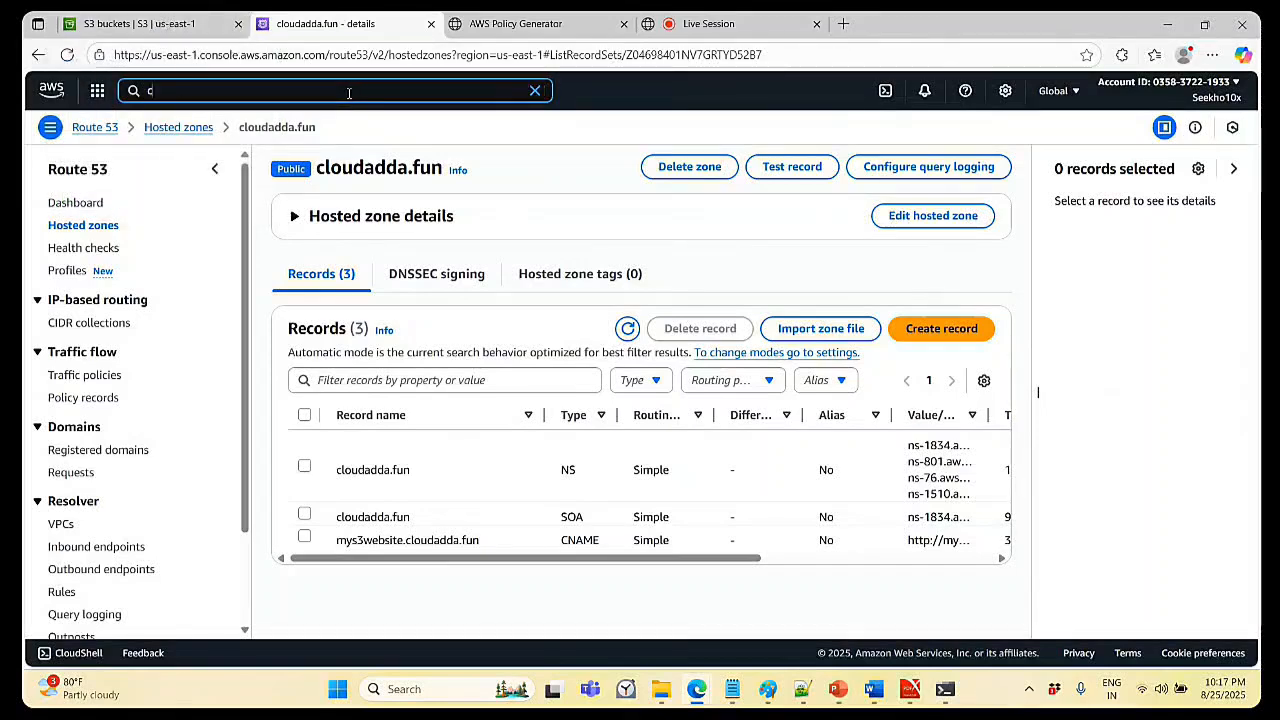
text(loud WAN)
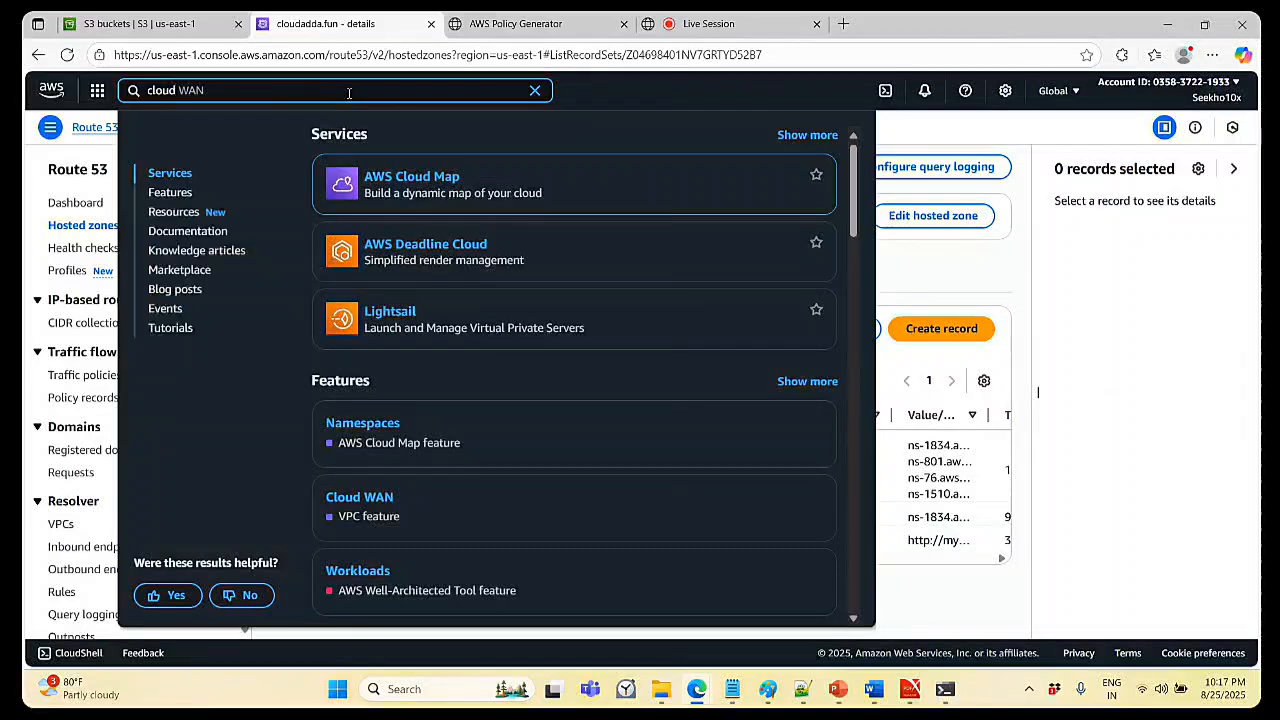
mouse_move(150, 27)
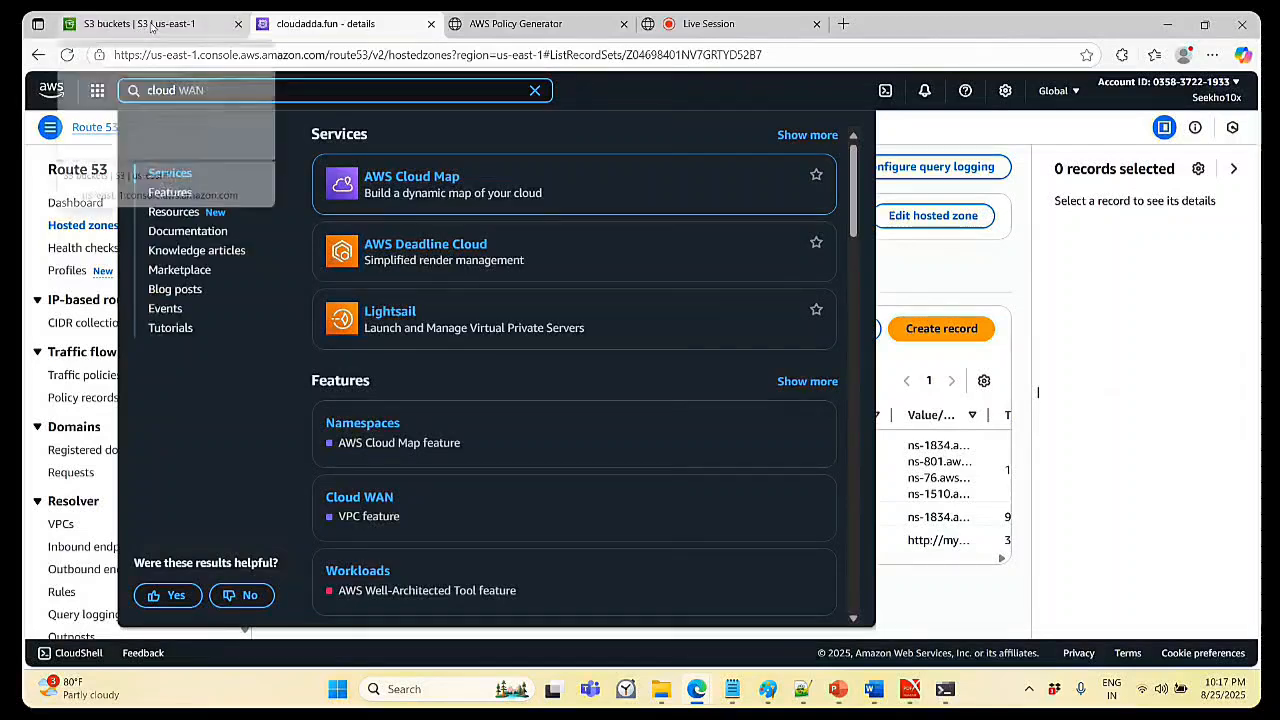
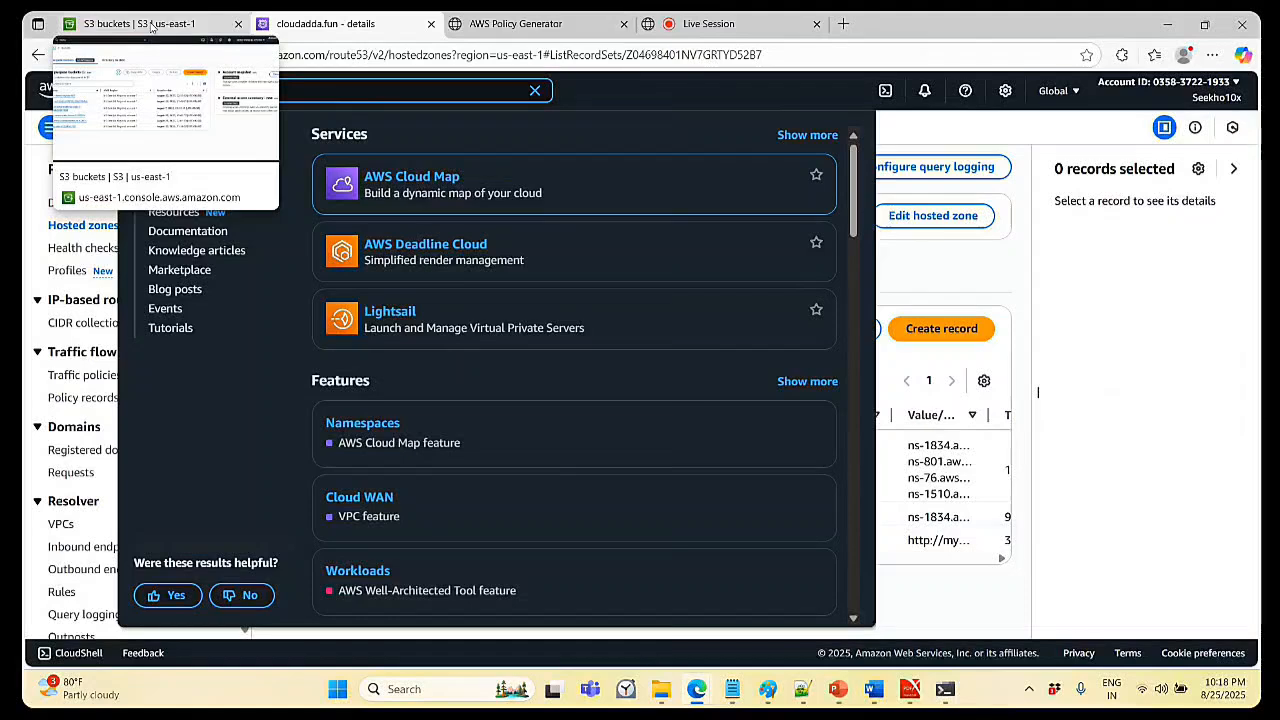
key(Delete)
key(Delete)
key(Delete)
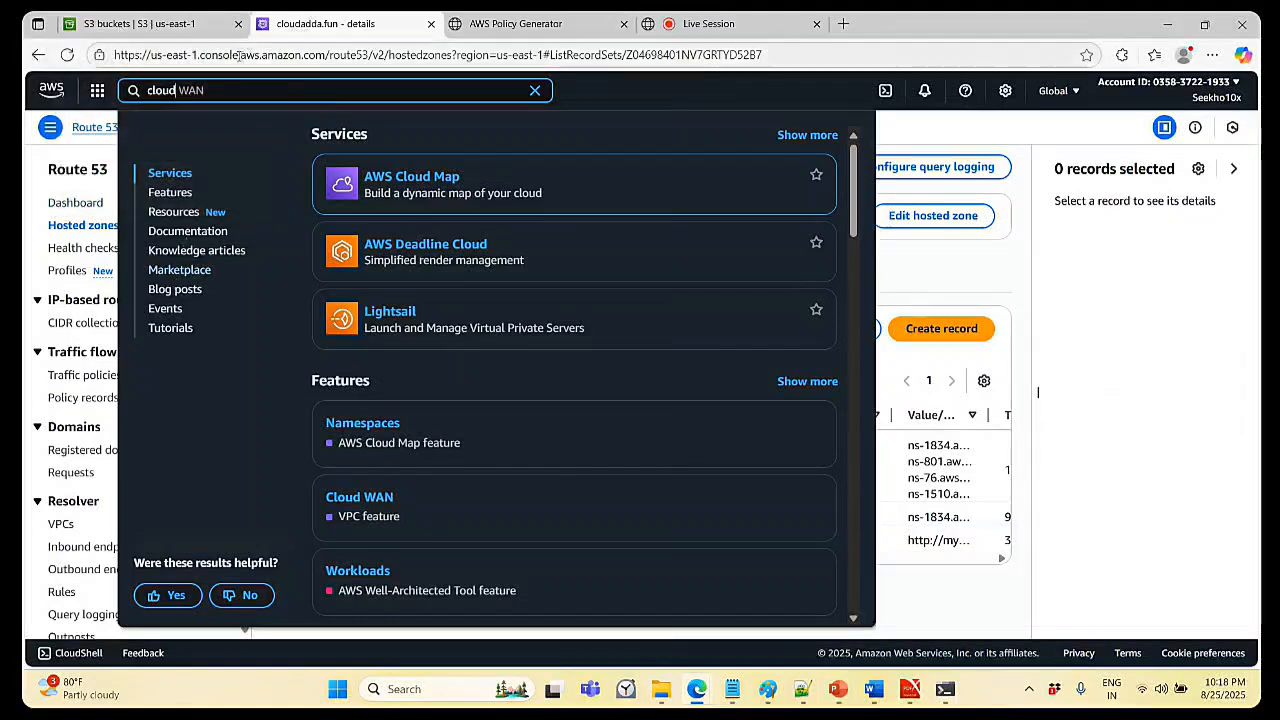
text(front)
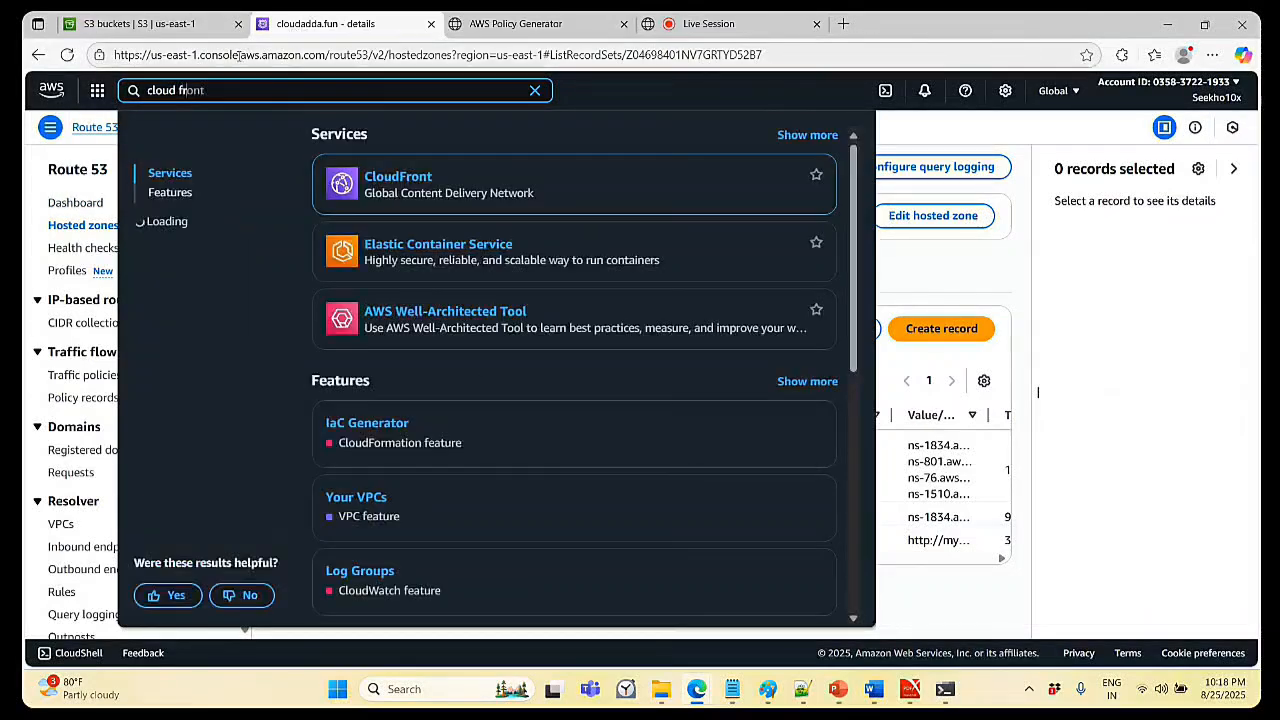
right_click(401, 177)
click(465, 188)
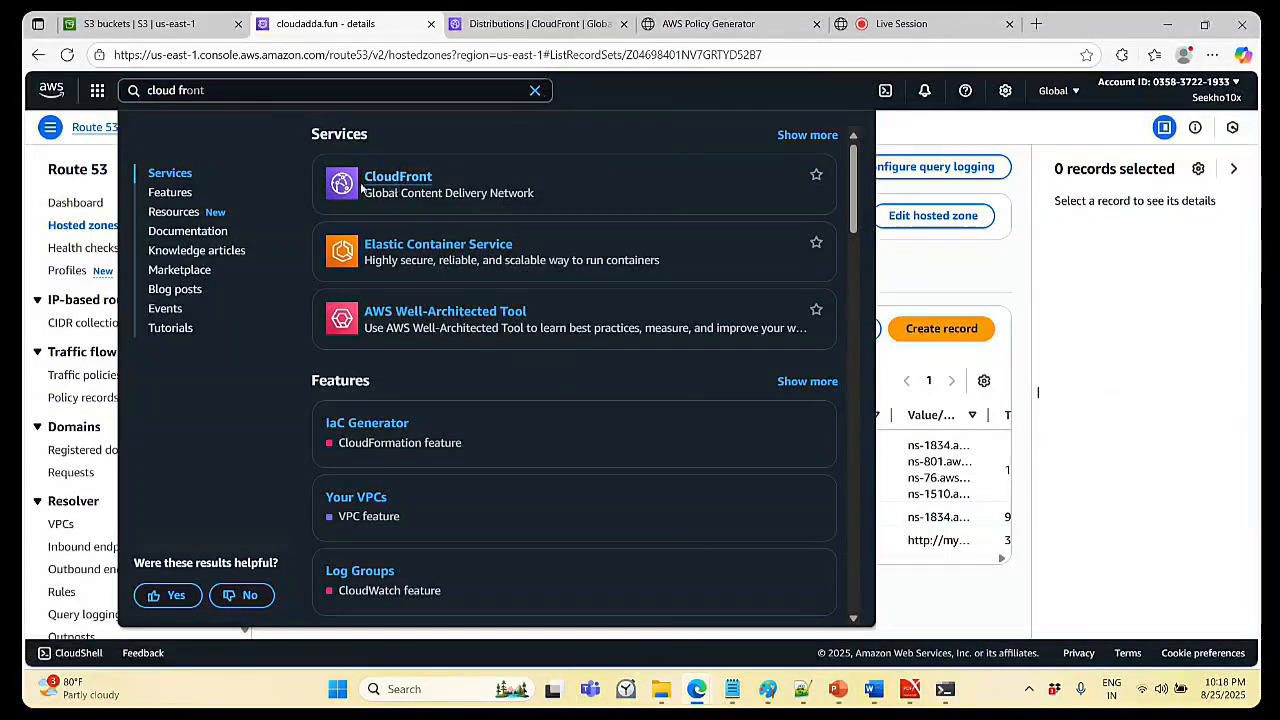
click(535, 23)
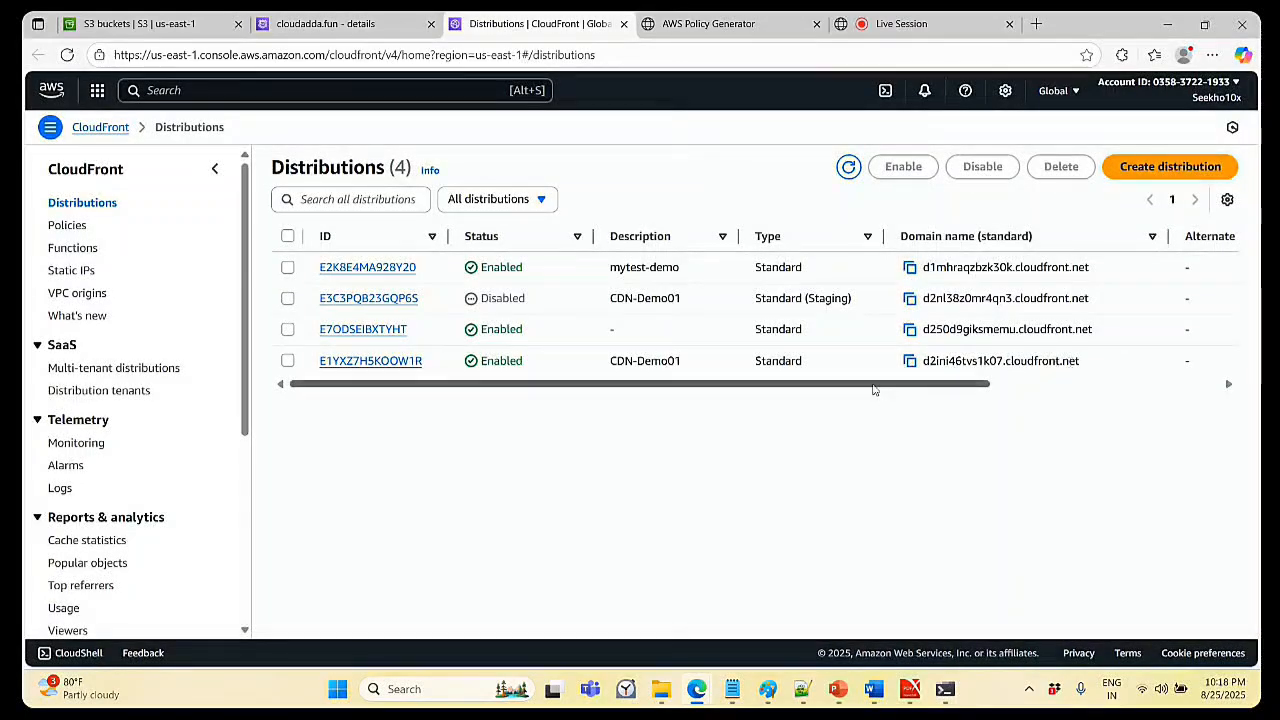
- Start creating a CloudFront distribution and name it samples3website
scroll(890, 400, right, 3)
scroll(894, 402, left, 3)
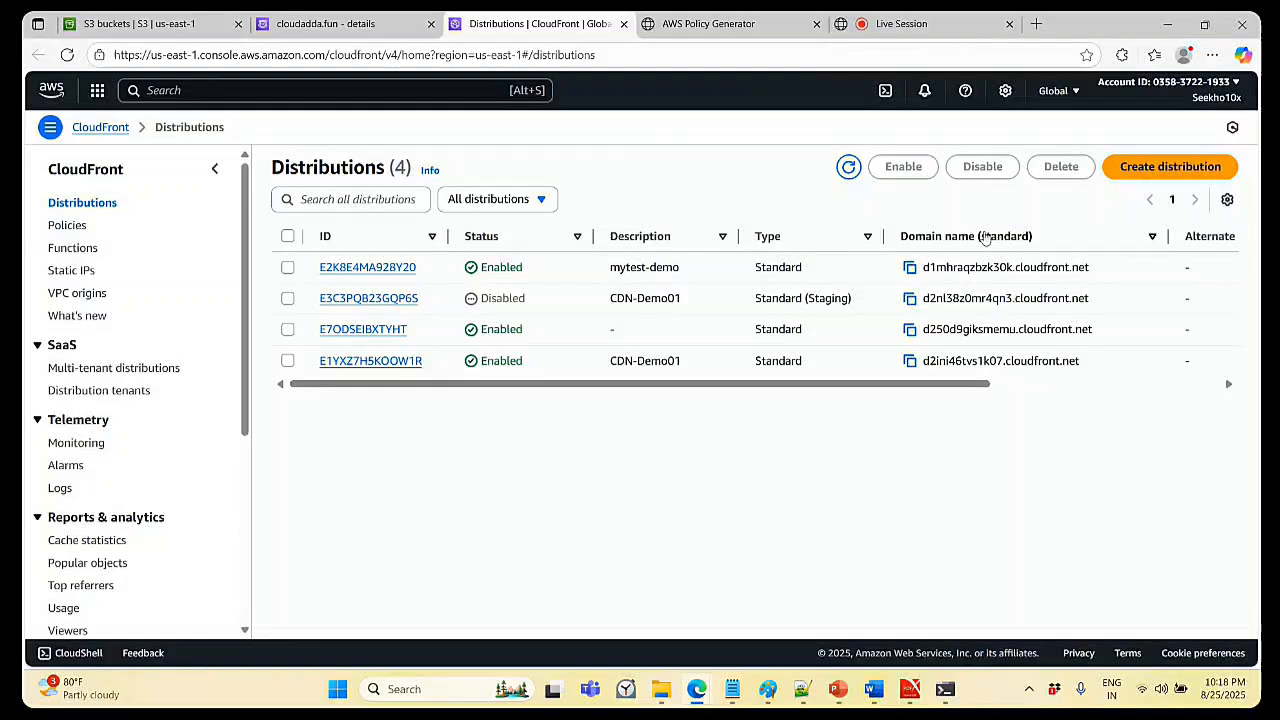
click(1168, 166)
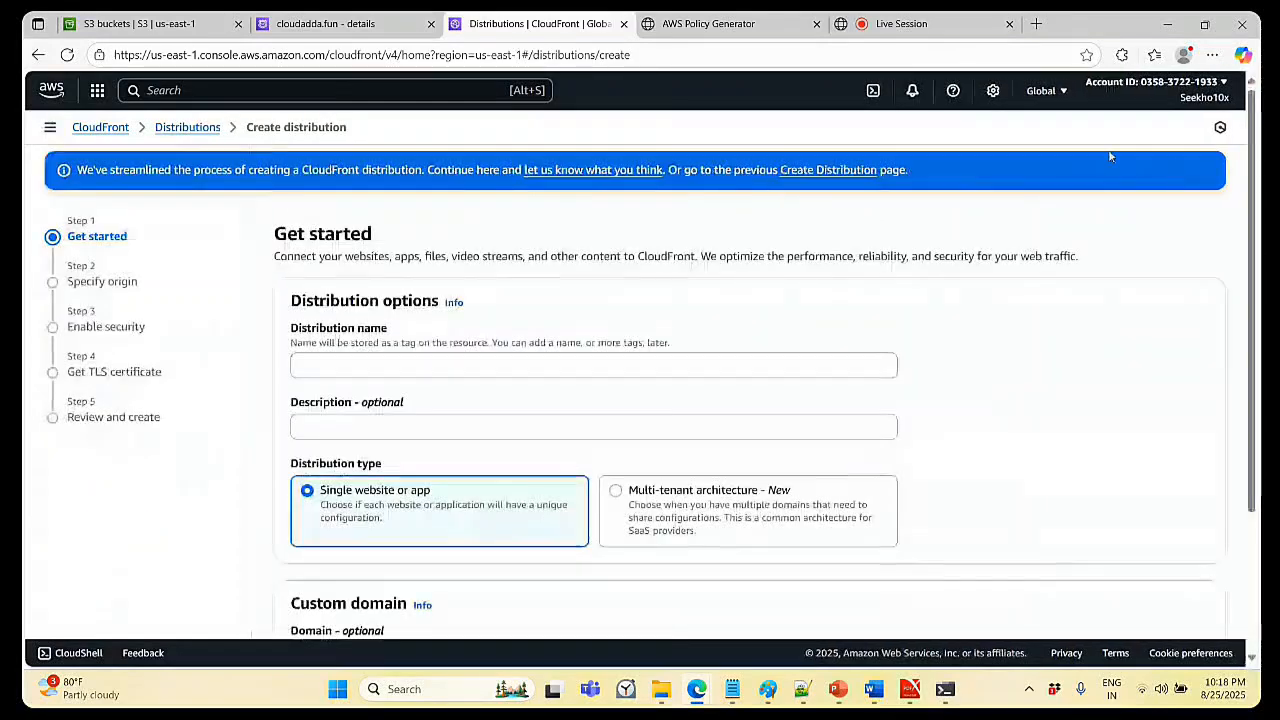
click(419, 366)
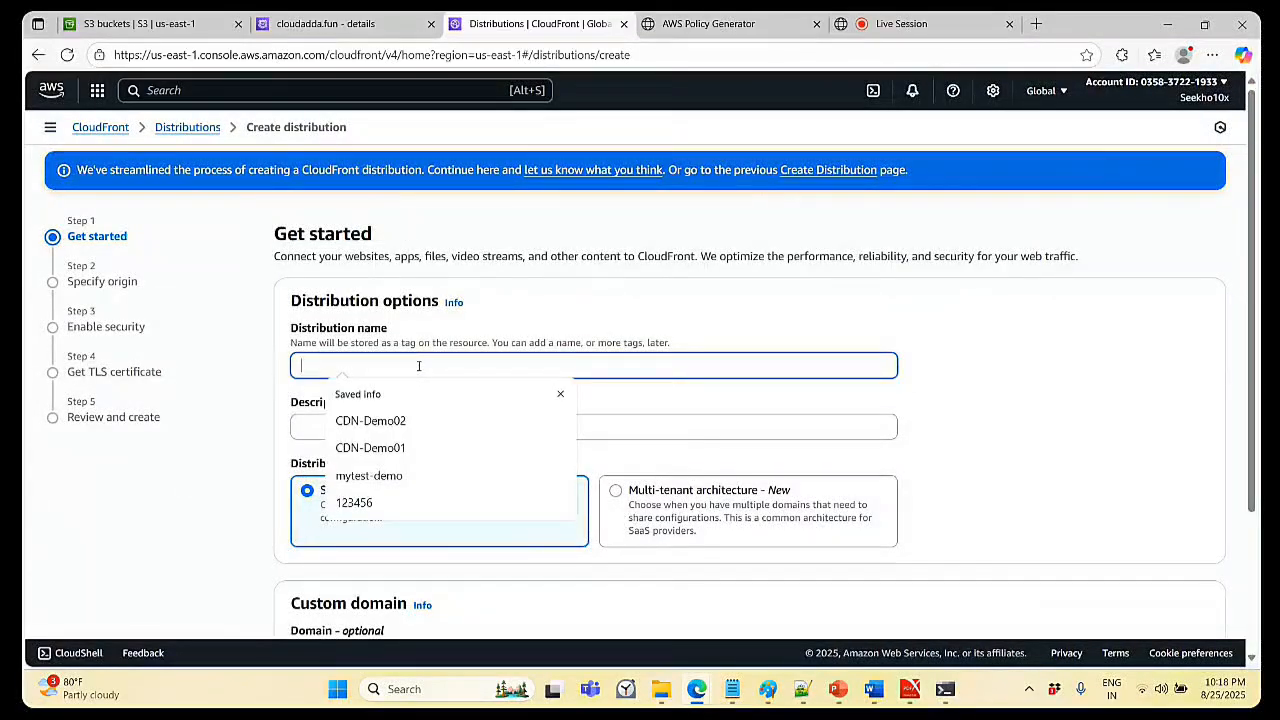
click(913, 318)
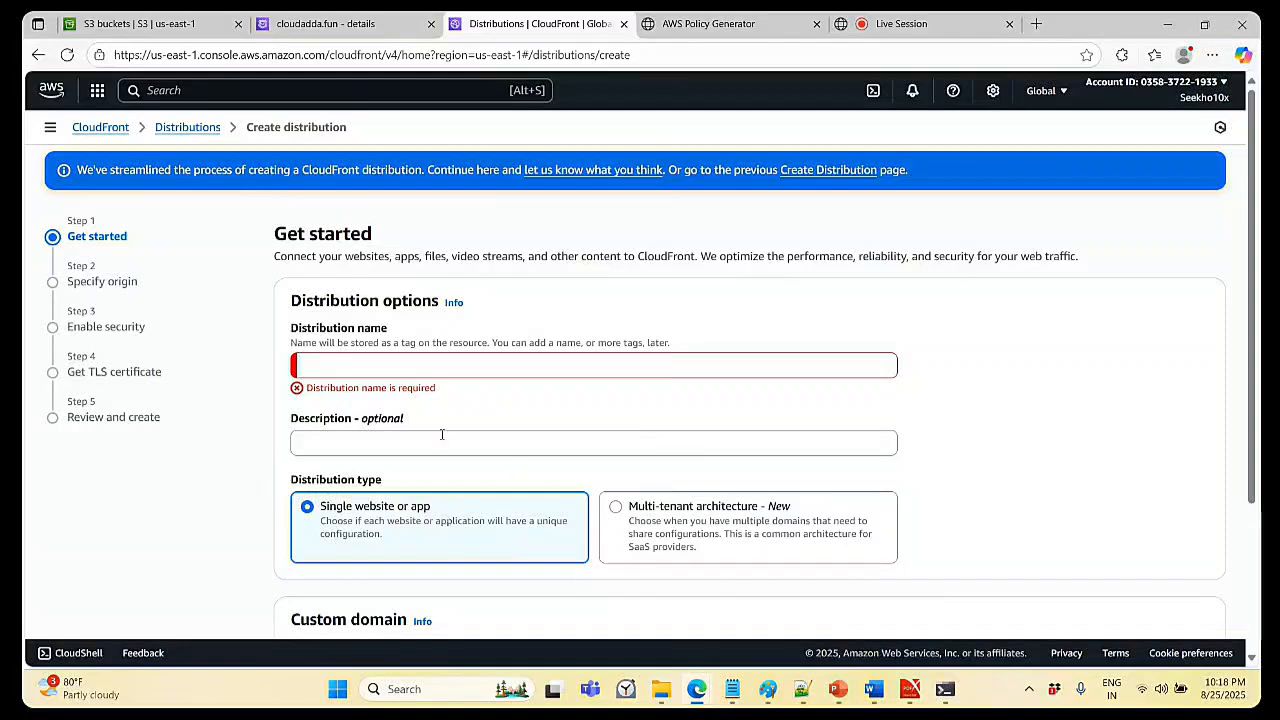
click(354, 372)
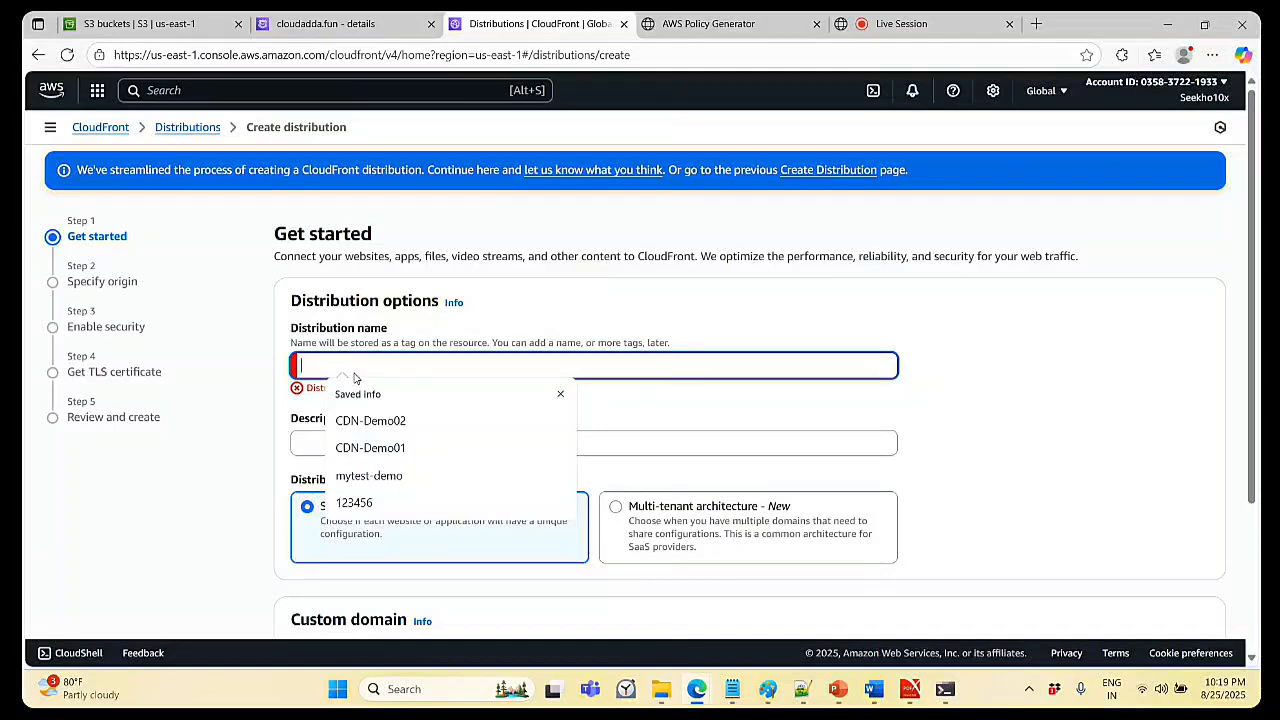
text(sam)
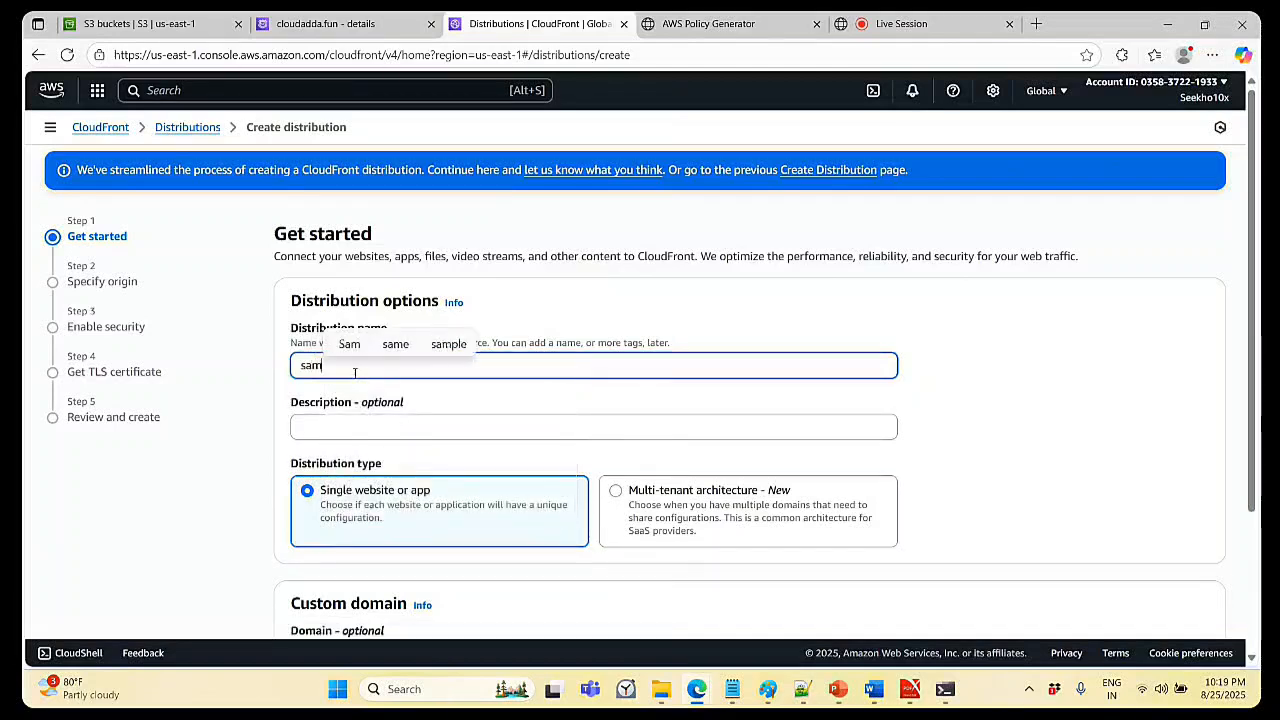
text(ple)
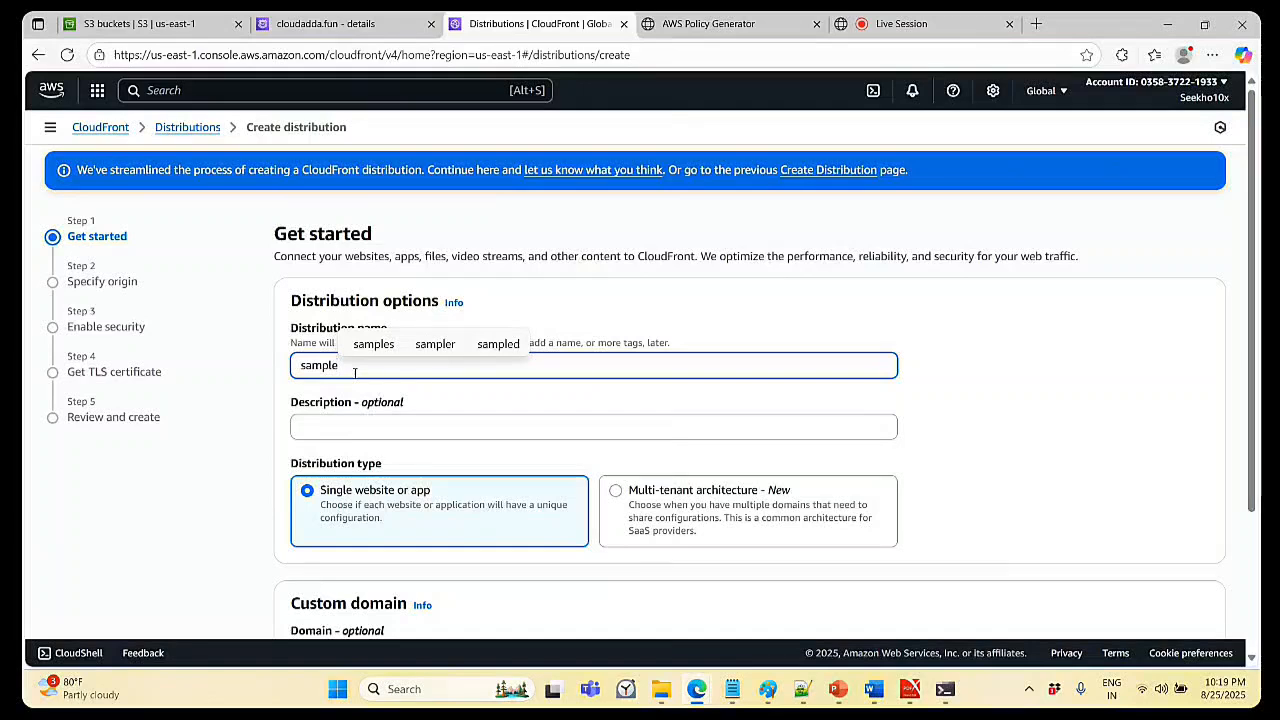
text(s3)
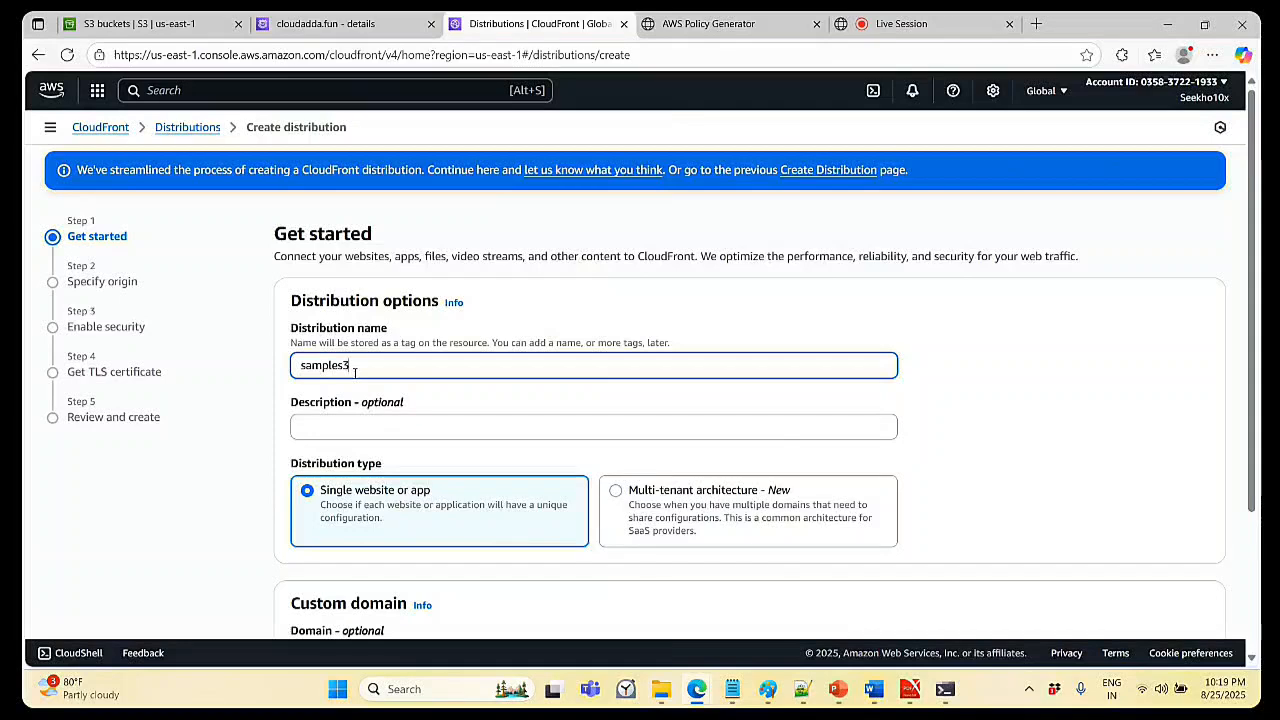
text(websitedemo)
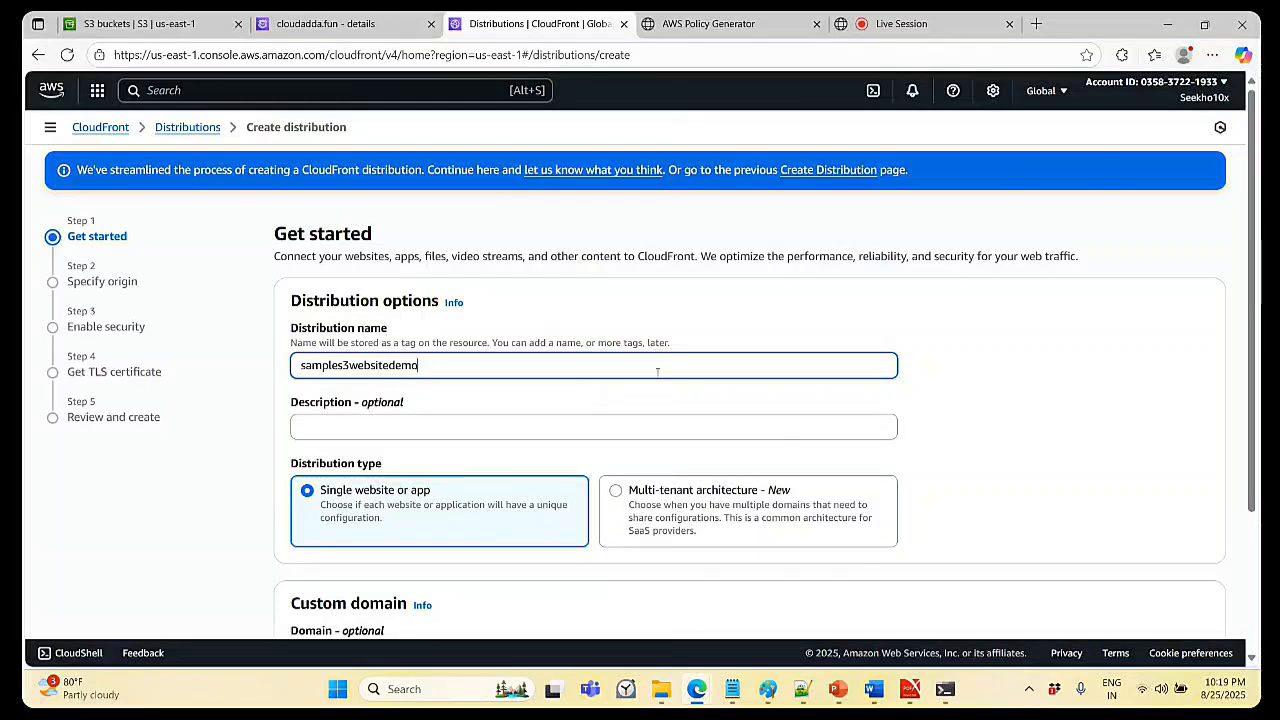
key(BackSpace)
key(BackSpace)
key(BackSpace)
key(BackSpace)
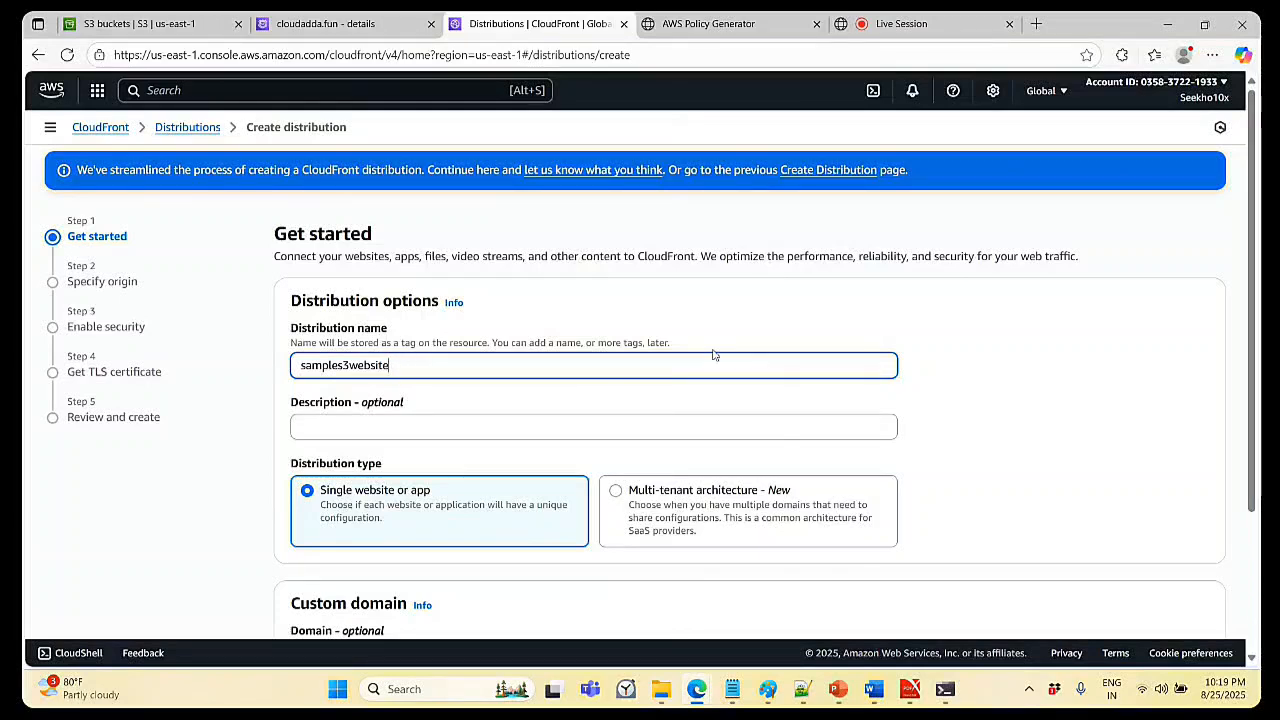
- Copy the distribution name samples3website into the description, keep the single website type, and continue to the origin settings
drag(392, 366, 300, 368)
key(ctrl+c)
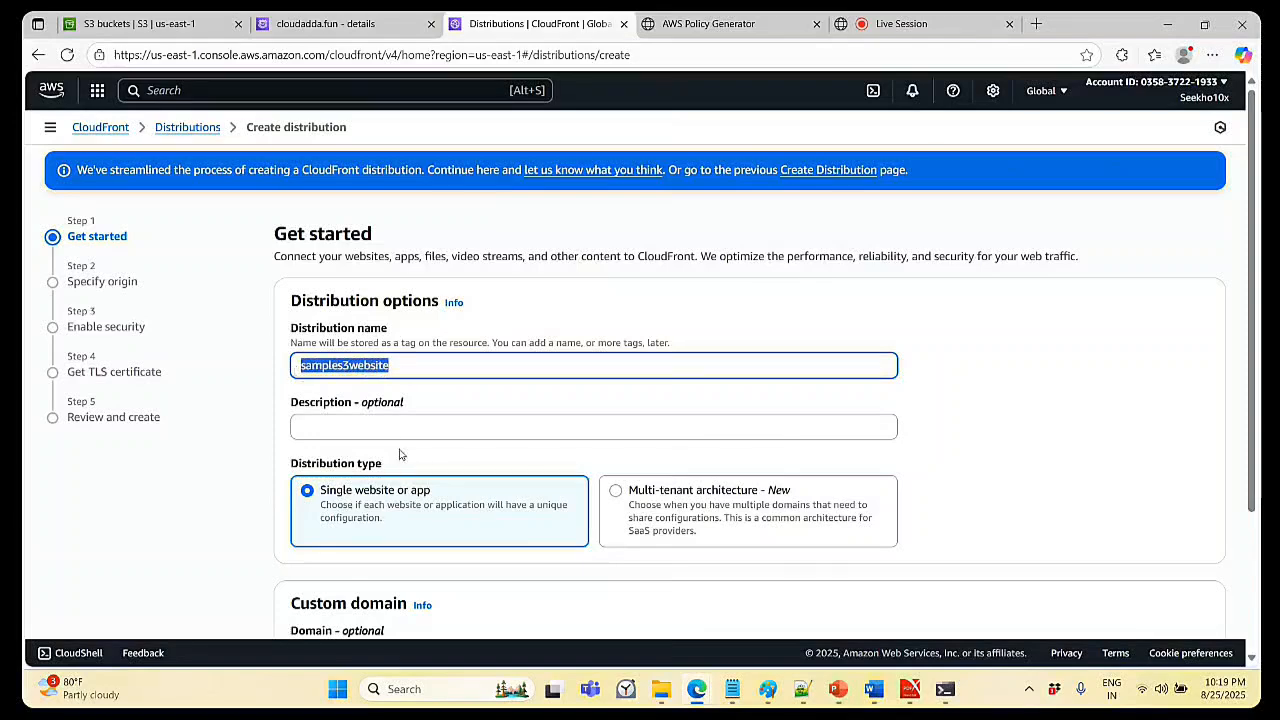
click(402, 426)
key(ctrl+v)
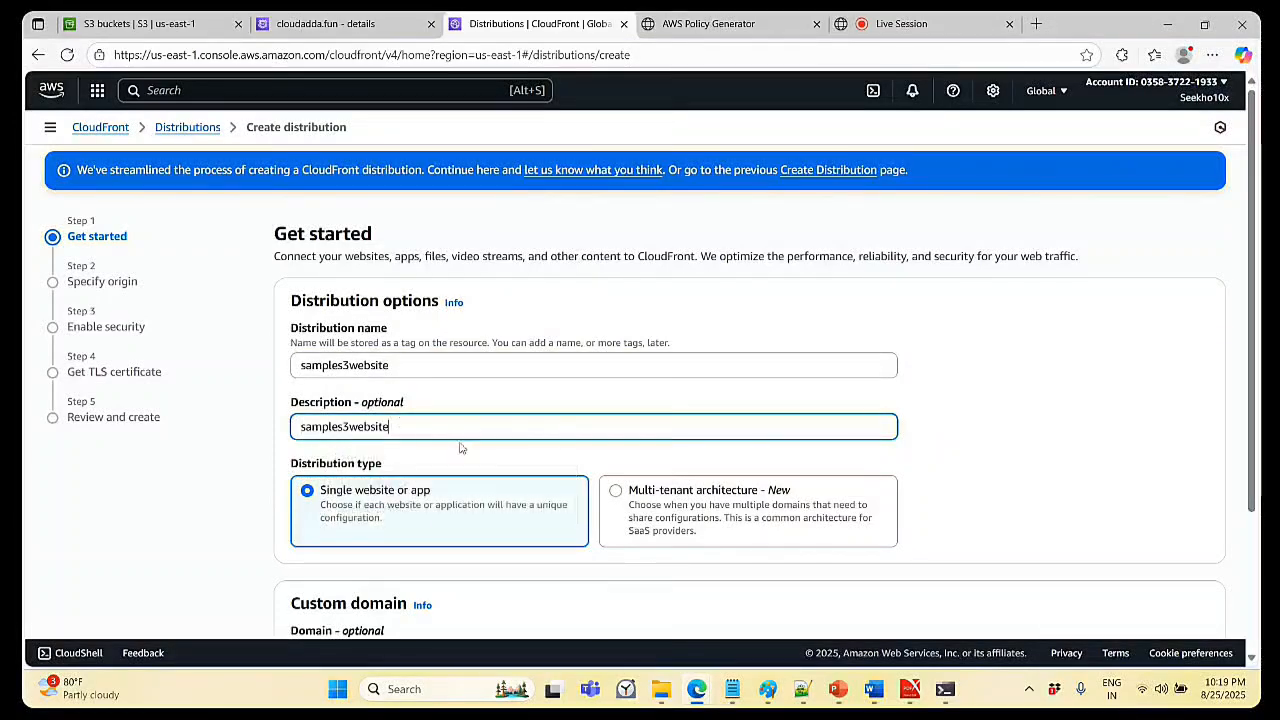
click(994, 400)
scroll(994, 400, down, 3)
scroll(995, 400, up, 3)
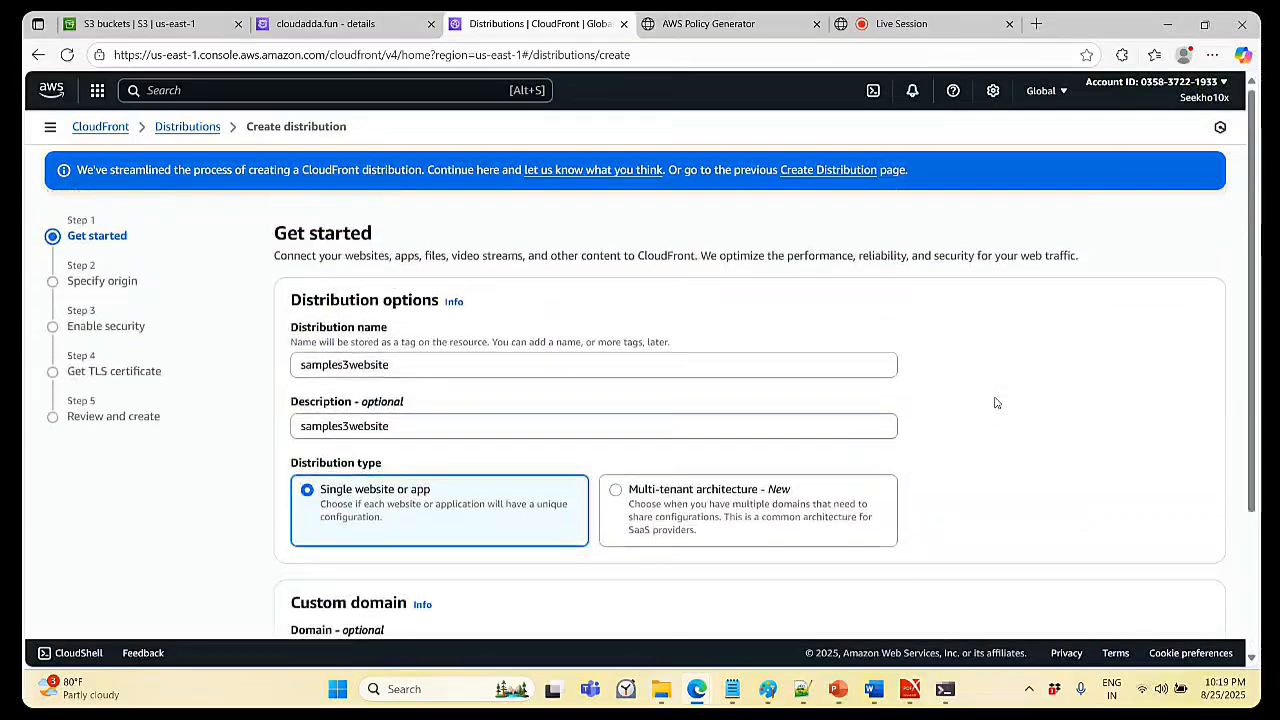
scroll(995, 400, down, 3)
click(1207, 625)
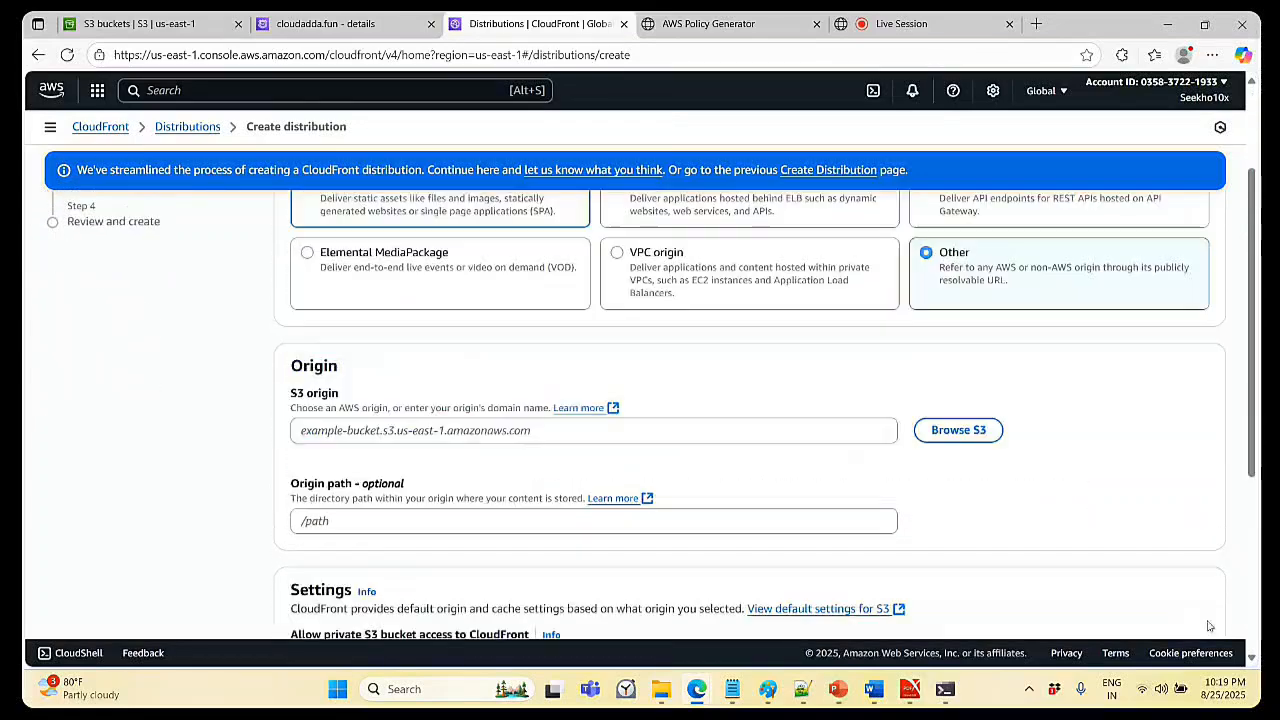
- Look over the origin fields for the Elastic Load Balancer type, and switch the origin type back to Amazon S3
scroll(940, 380, up, 2)
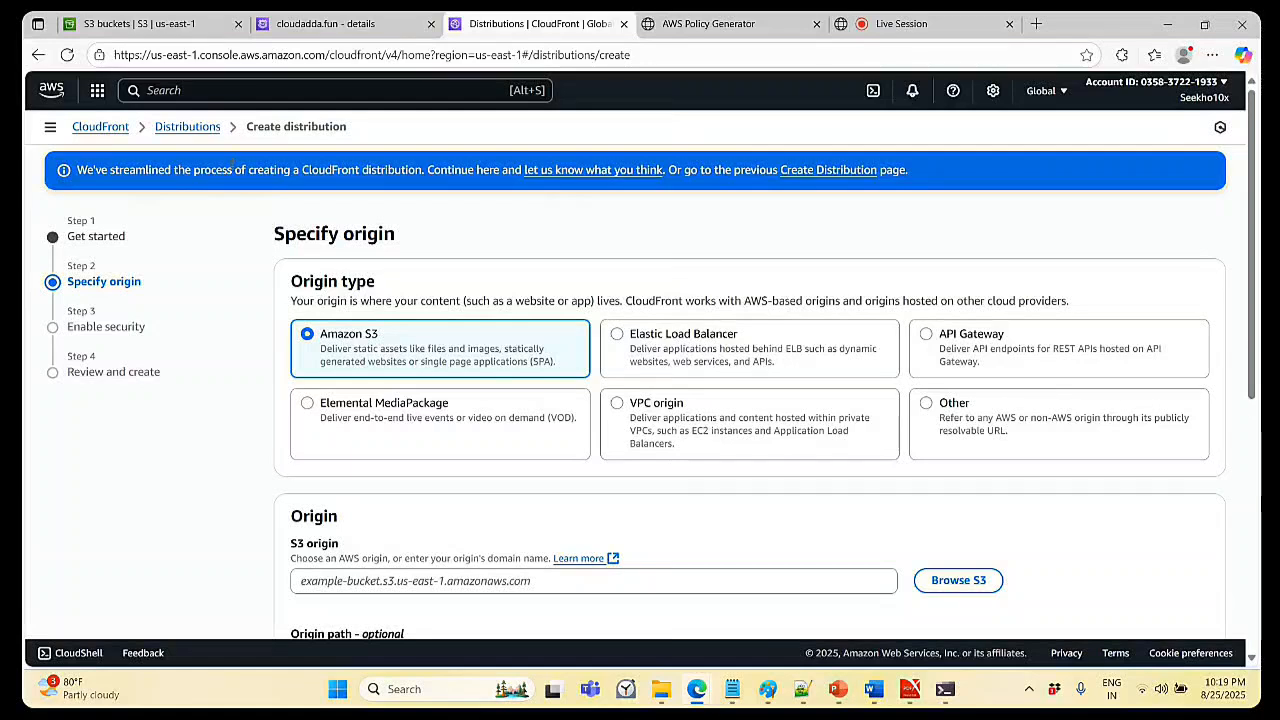
click(618, 336)
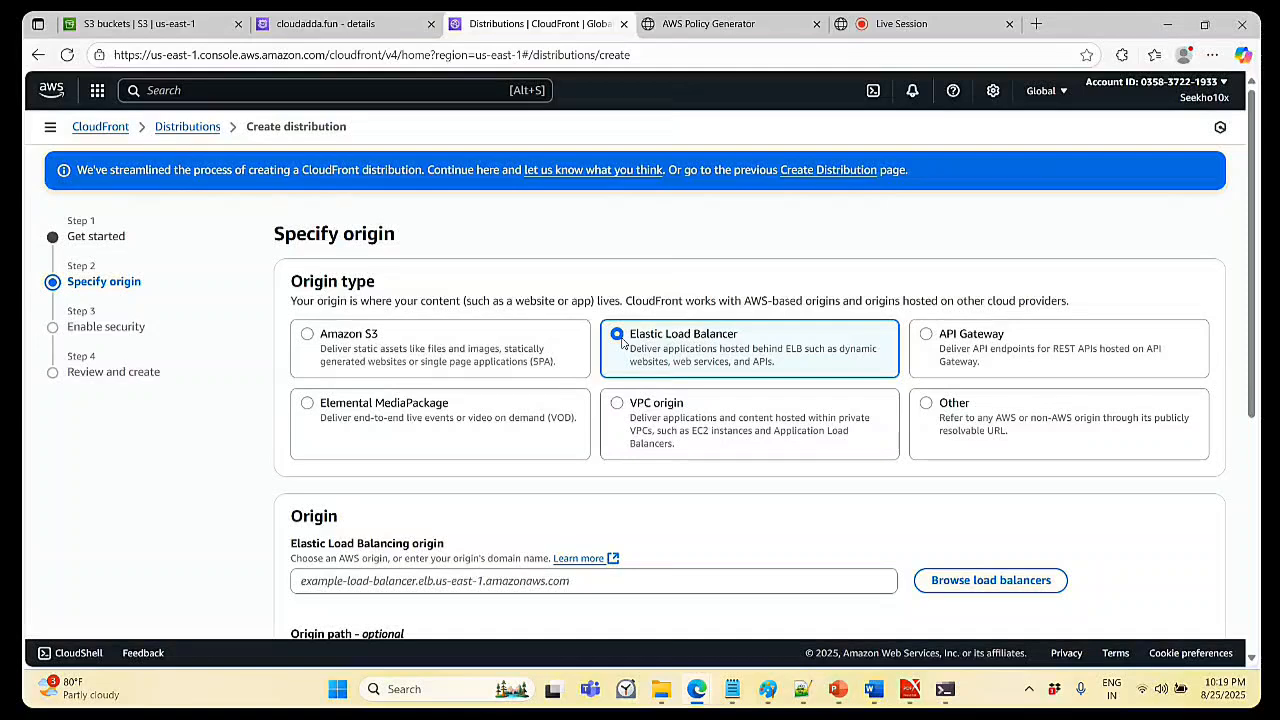
scroll(709, 366, down, 2)
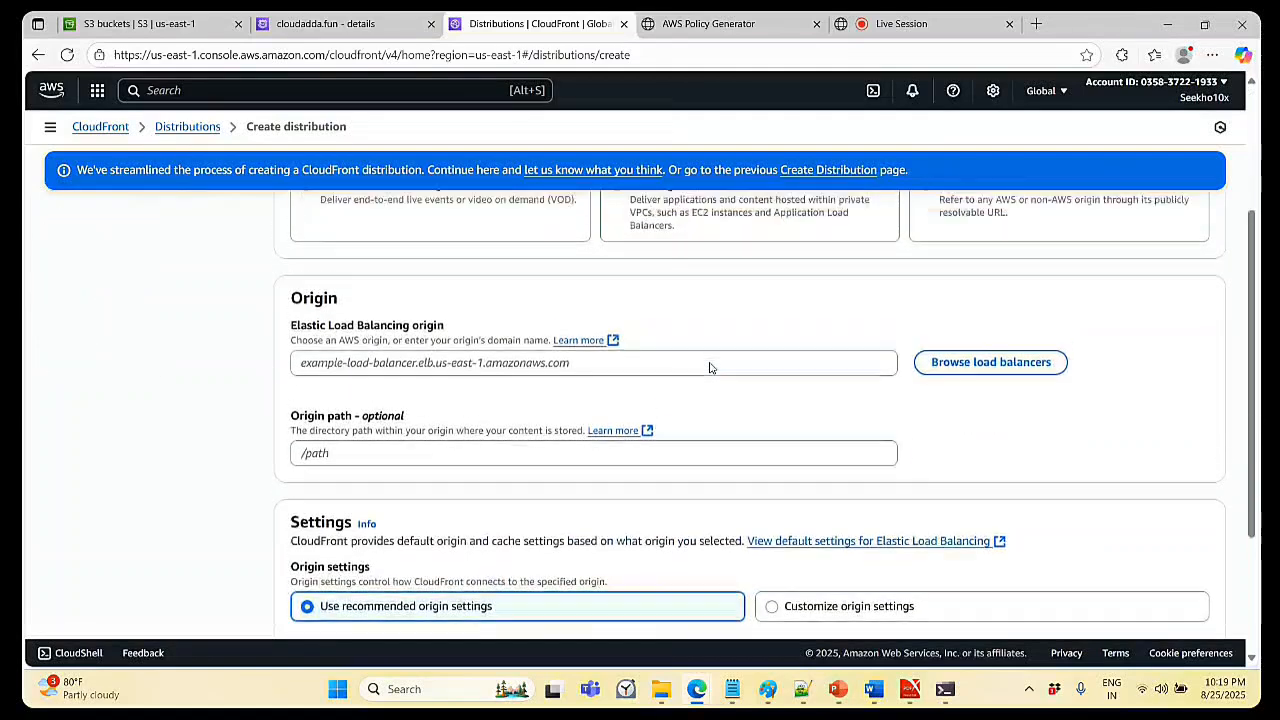
scroll(709, 366, up, 2)
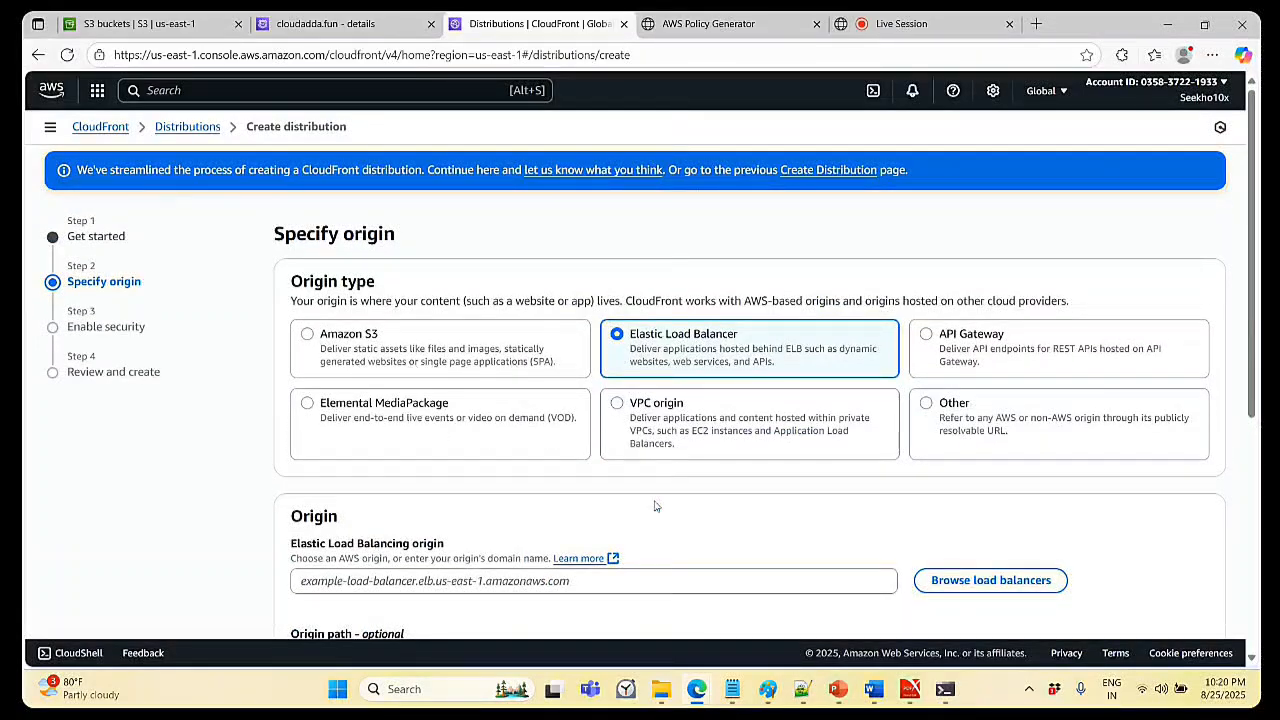
click(778, 582)
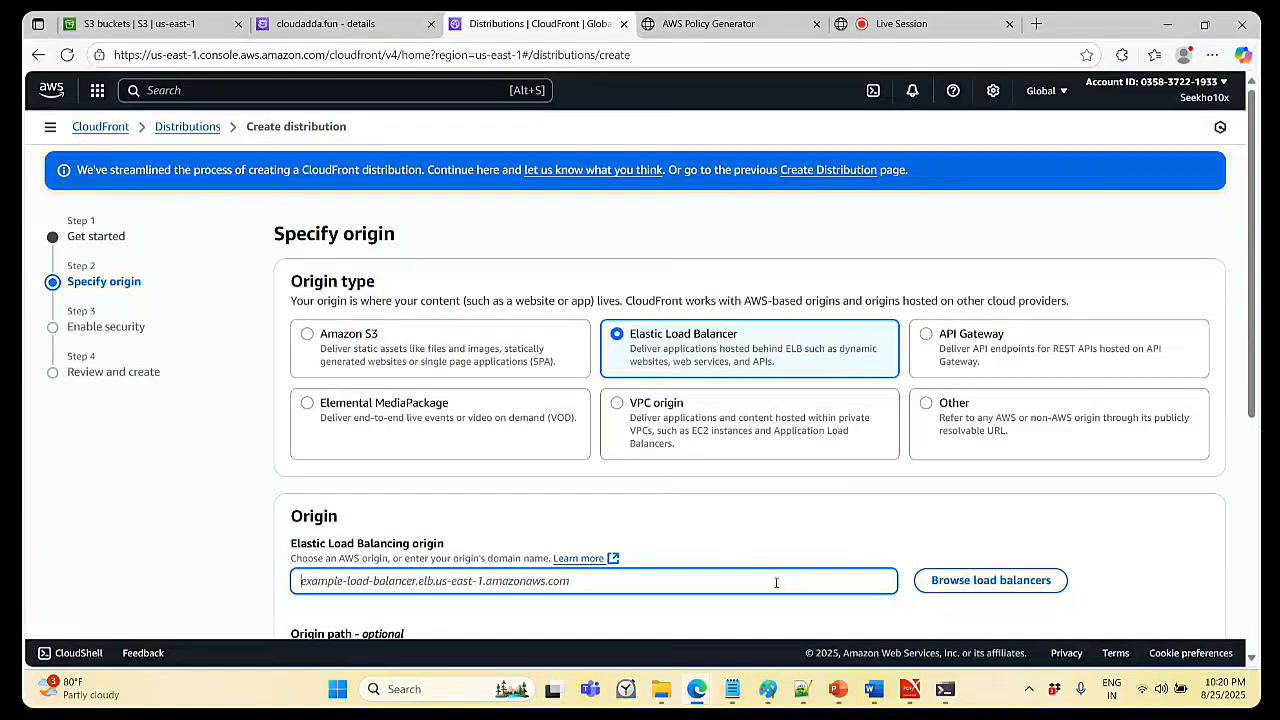
click(365, 344)
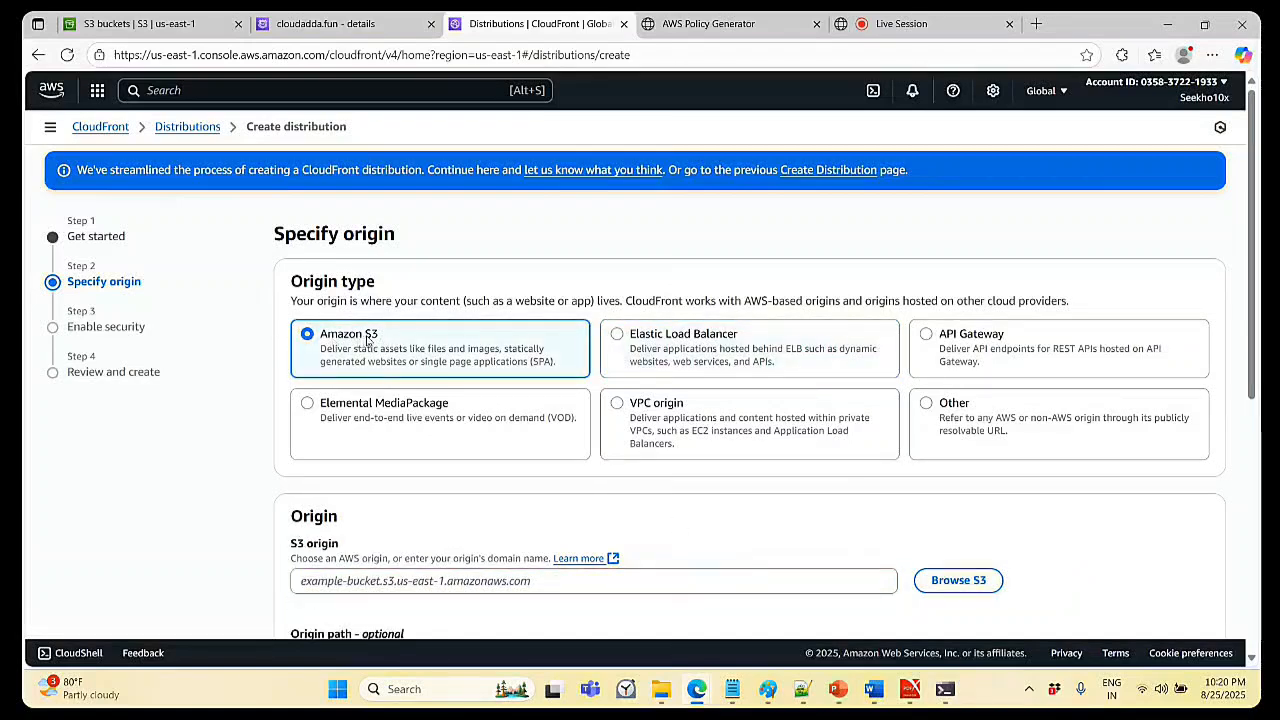
- Choose bucket mystaticwebsitedemo20252025 as the S3 origin and use its static website endpoint instead of the bucket endpoint
scroll(413, 352, down, 2)
click(963, 421)
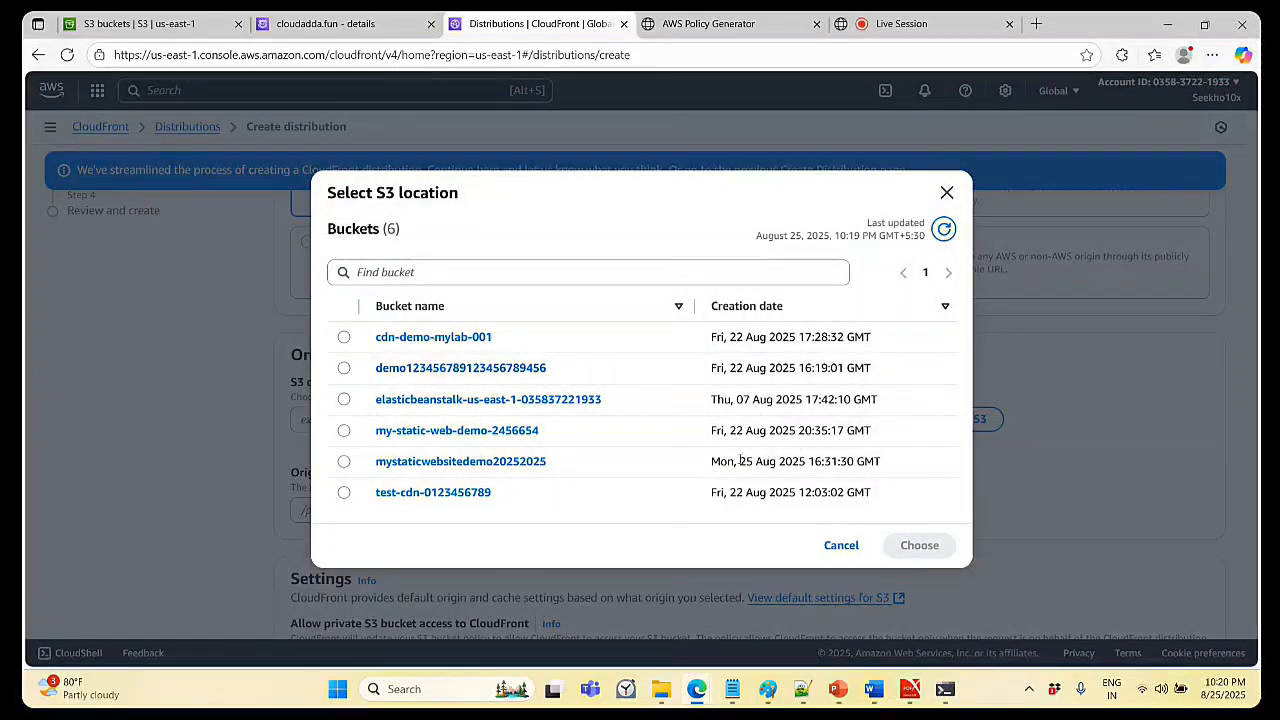
click(344, 462)
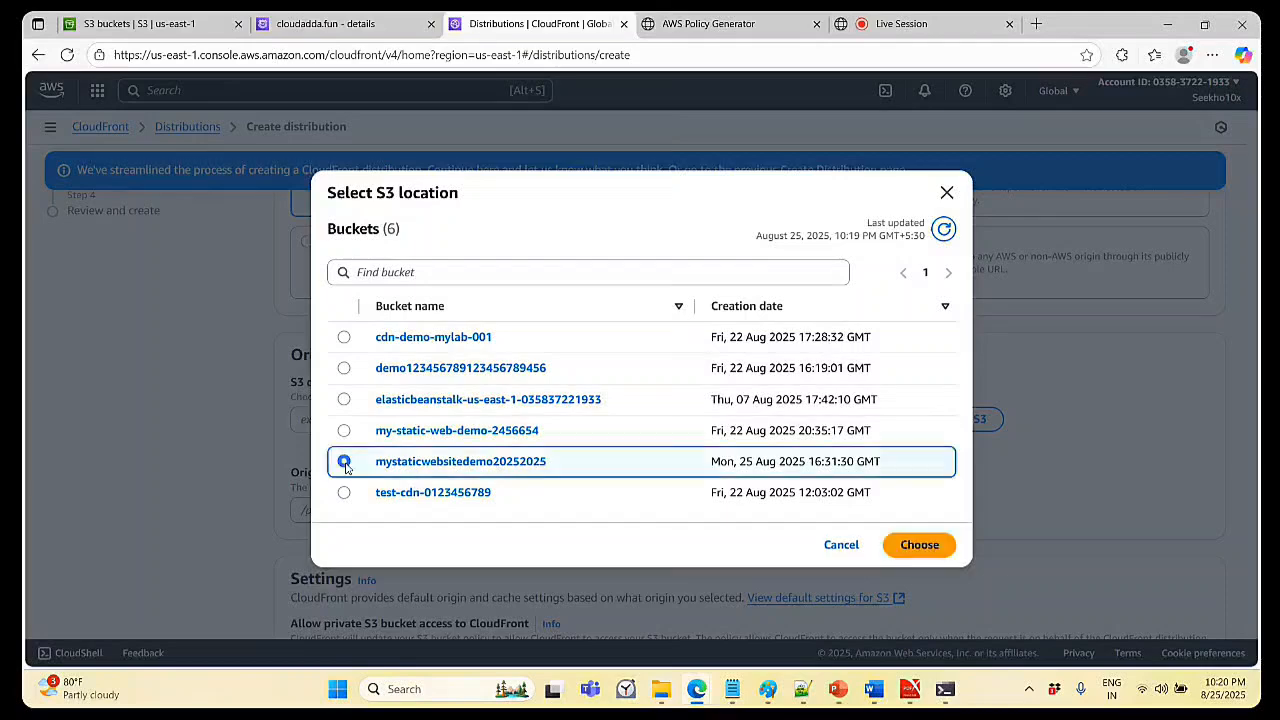
click(904, 548)
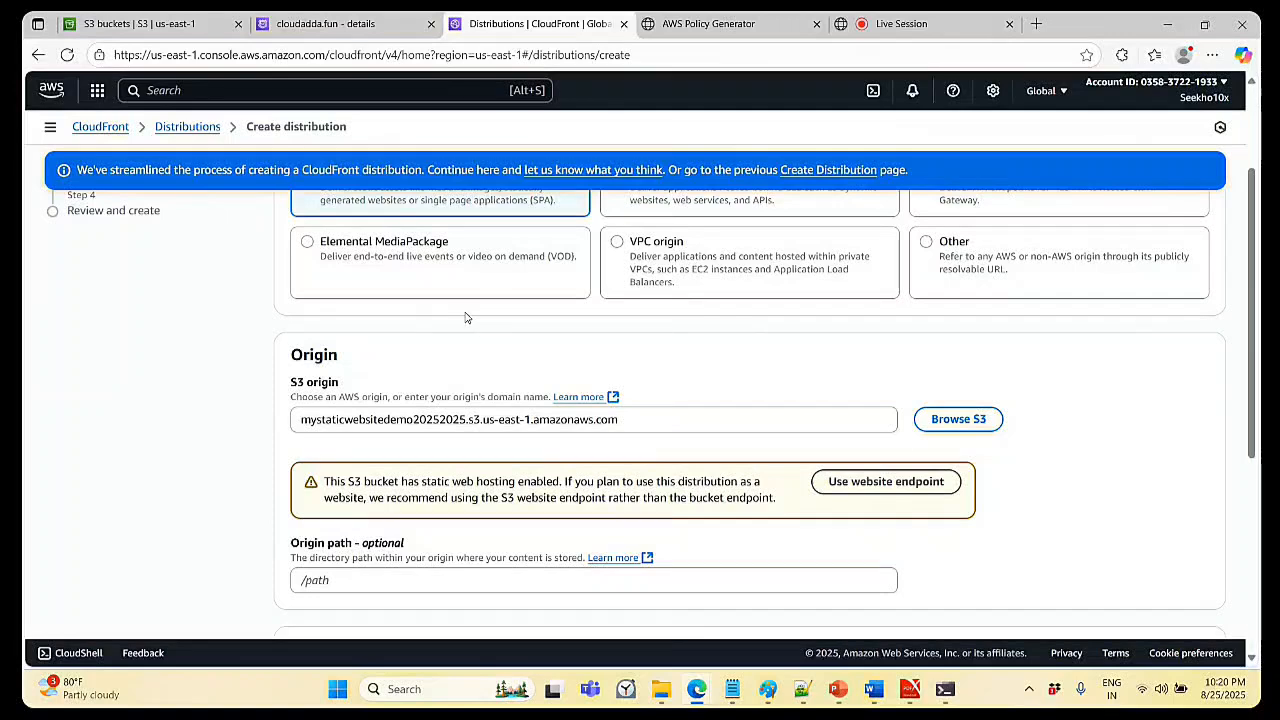
click(906, 484)
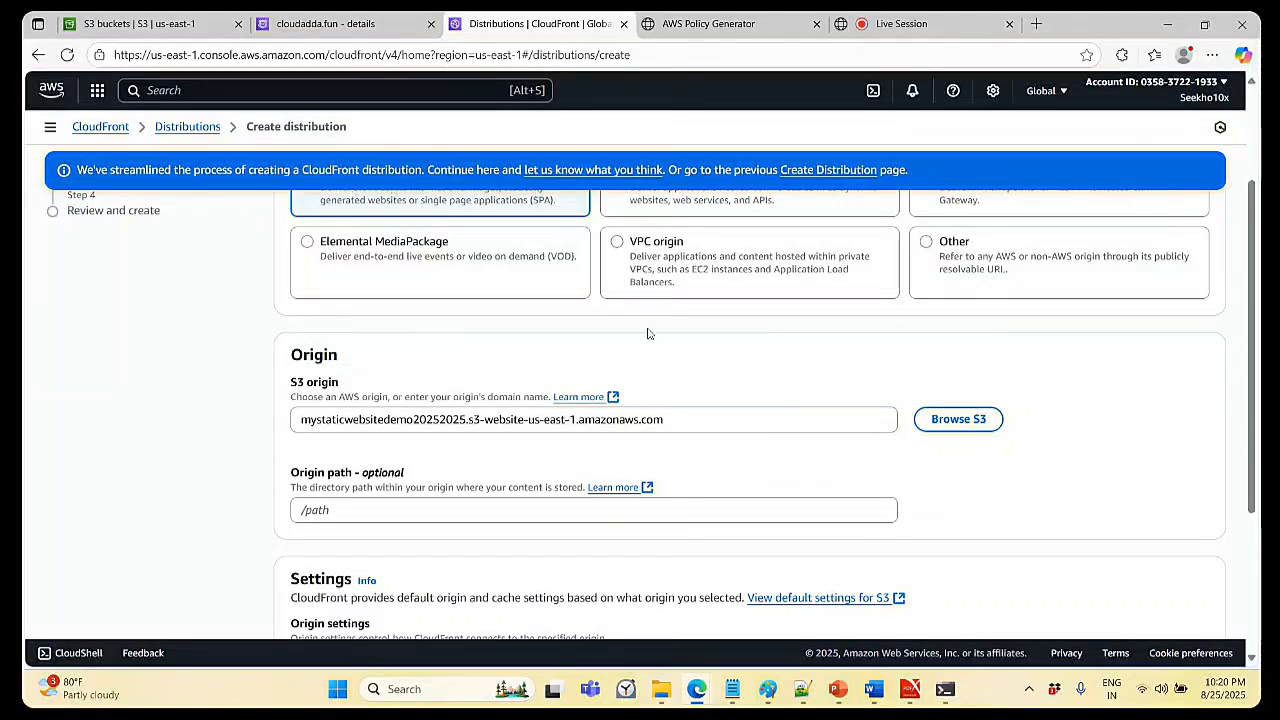
- Review the origin settings, keep the recommended origin and cache settings without an origin path, and continue to the security settings
scroll(673, 327, down, 3)
scroll(673, 327, up, 2)
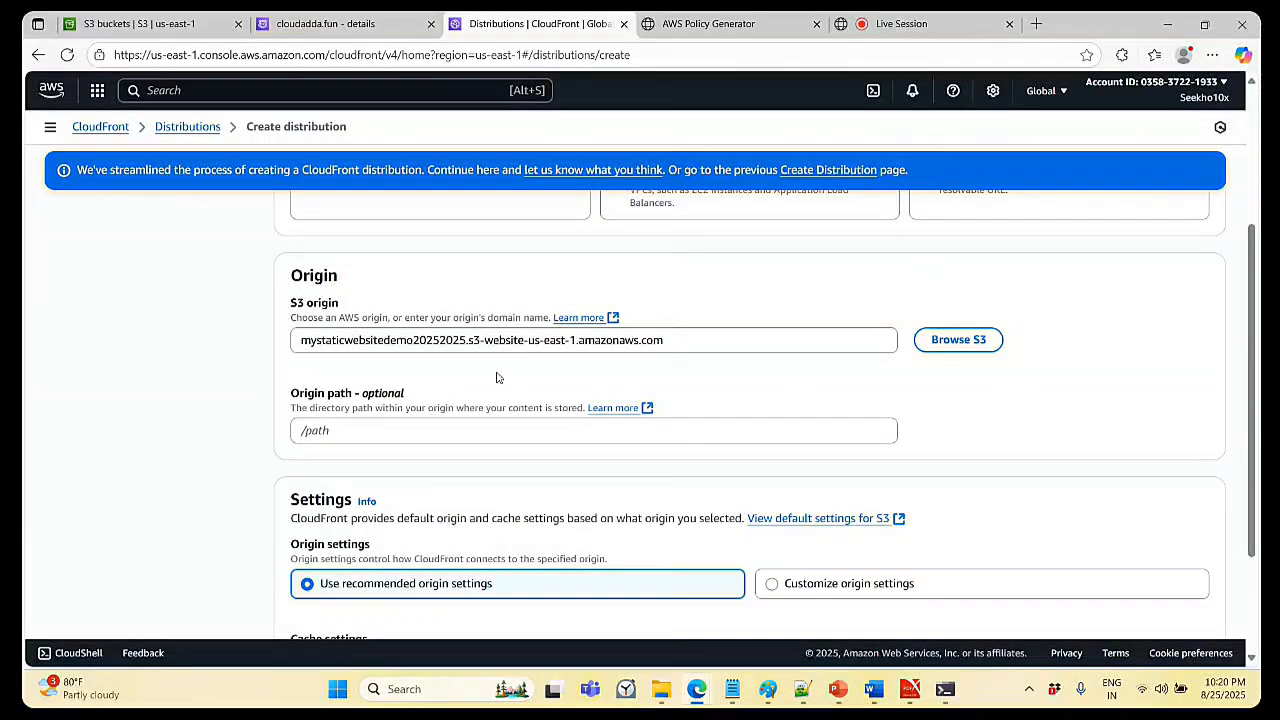
scroll(496, 377, down, 2)
scroll(496, 377, up, 3)
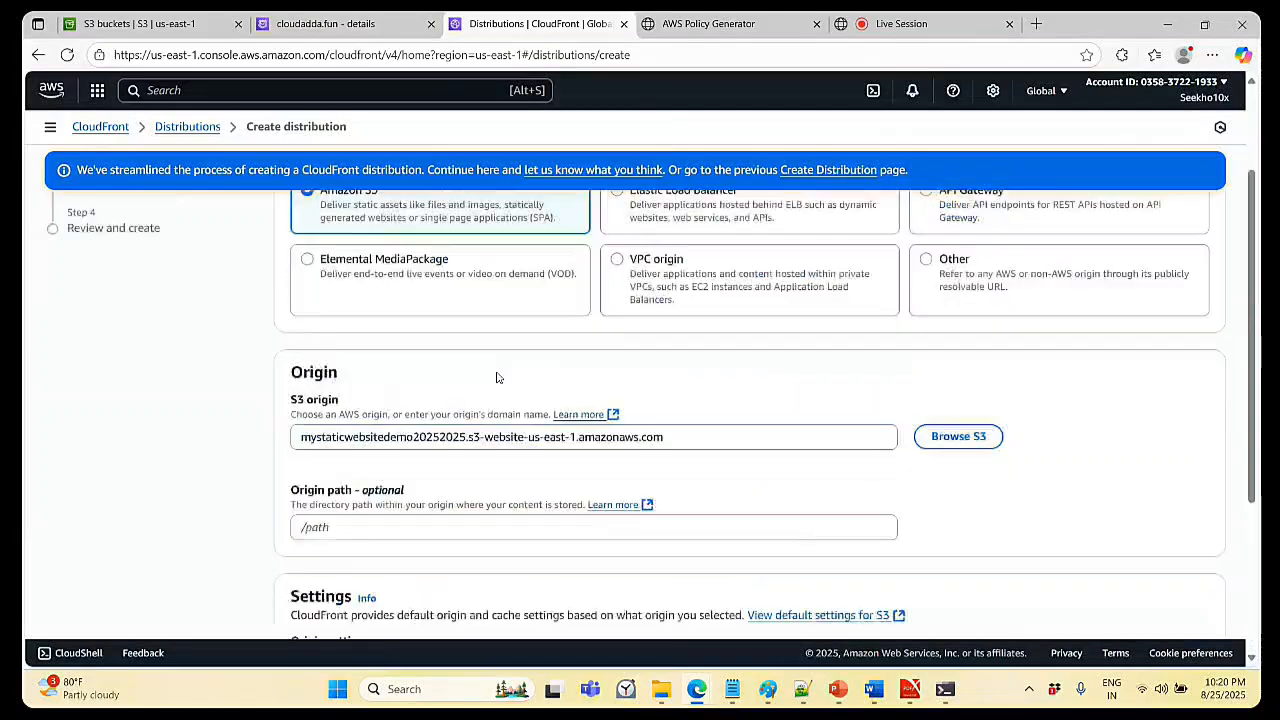
scroll(496, 377, down, 3)
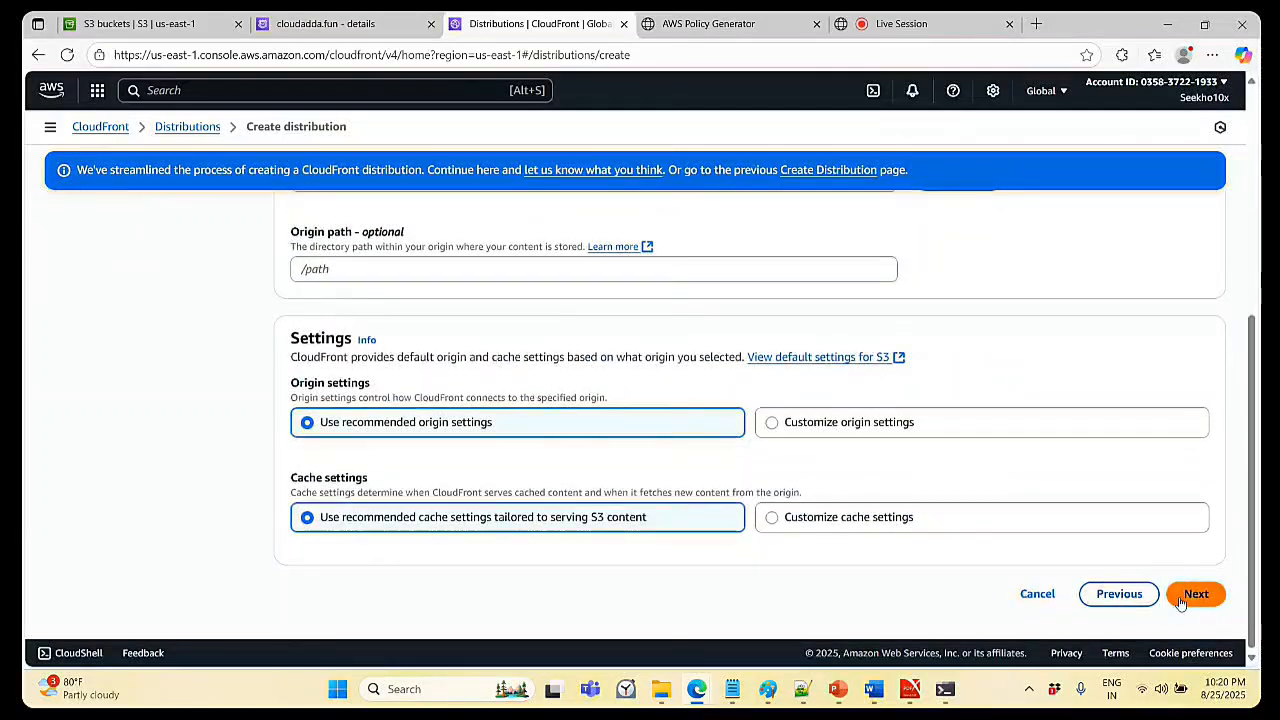
click(1190, 595)
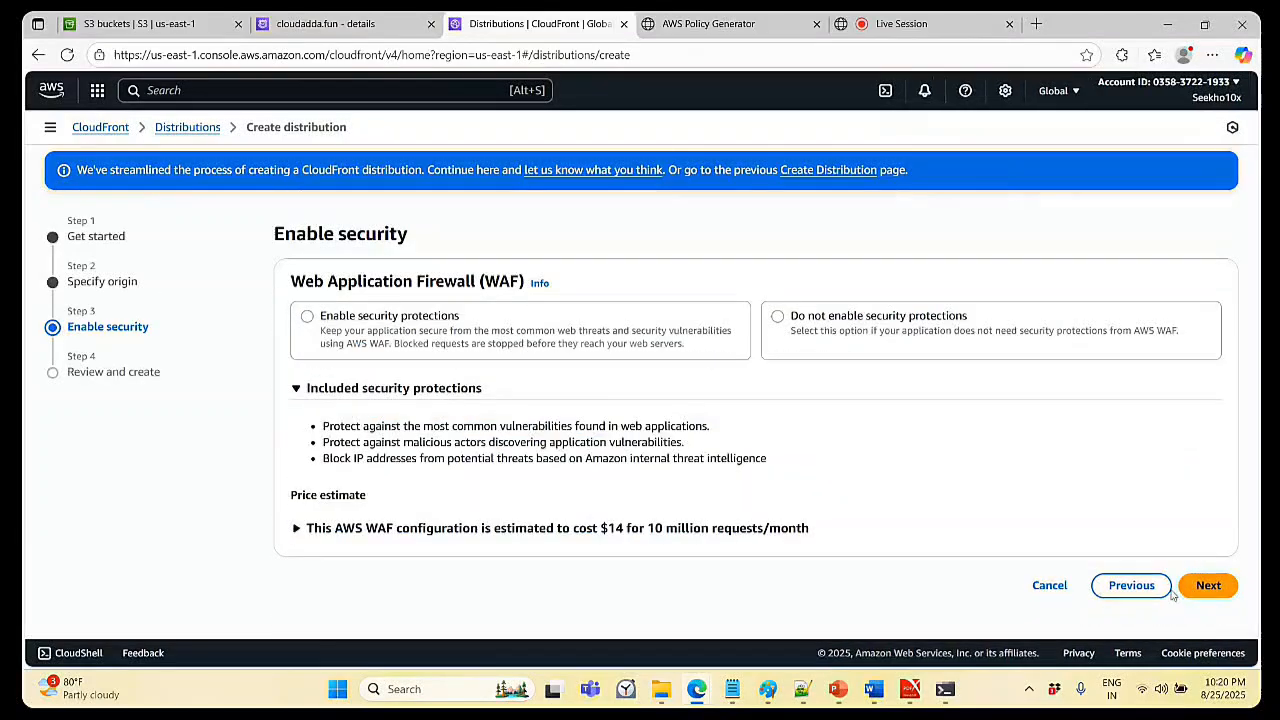
- Compare the WAF options, choose not to enable security protections, and continue to the distribution review
click(786, 322)
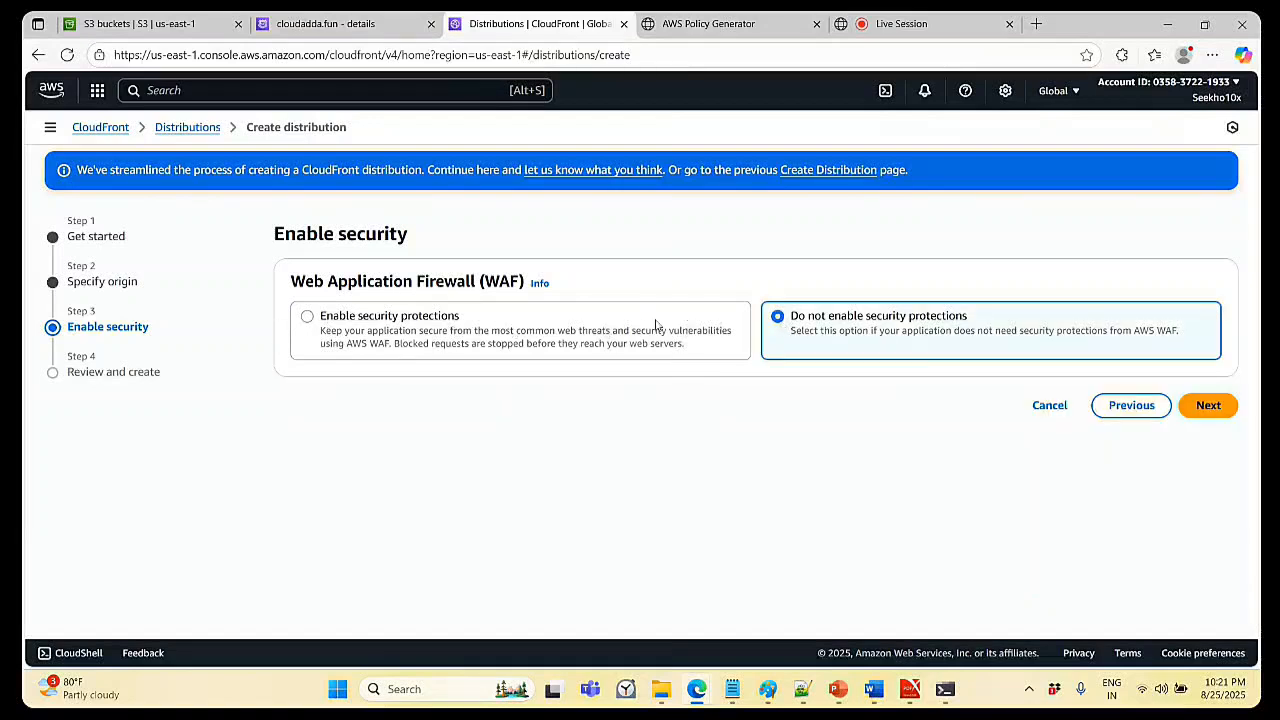
click(308, 317)
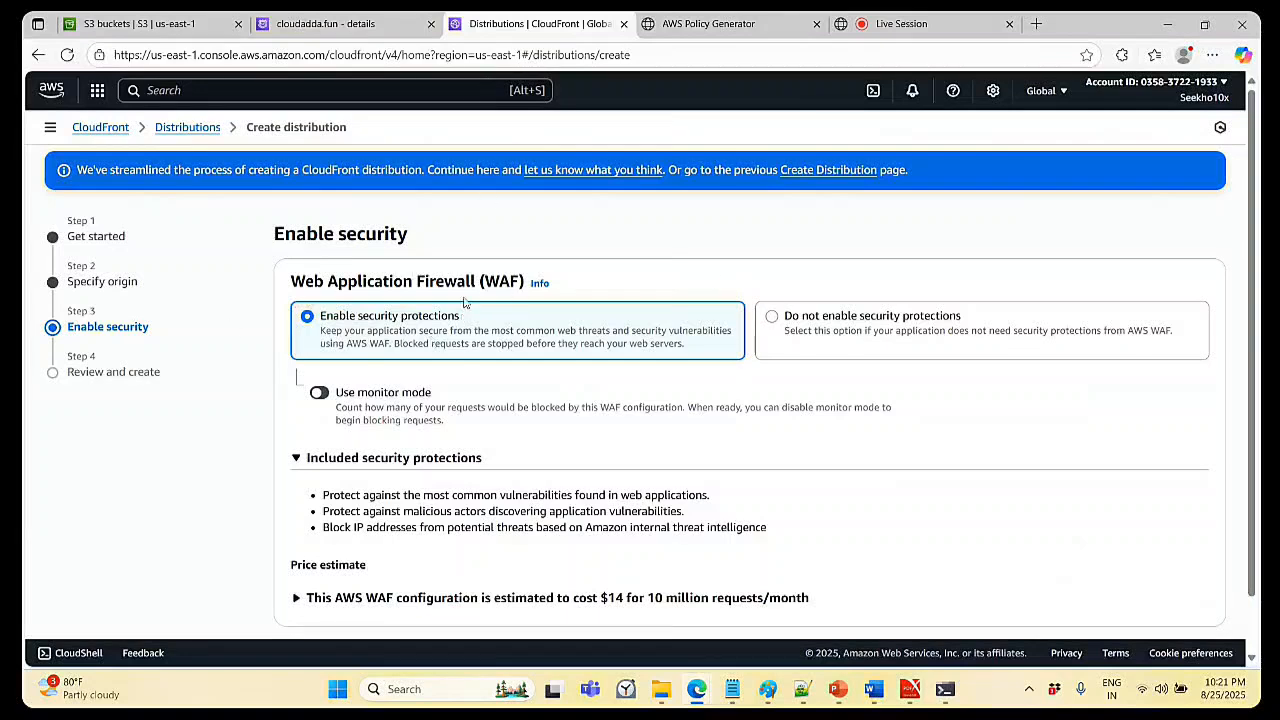
click(776, 320)
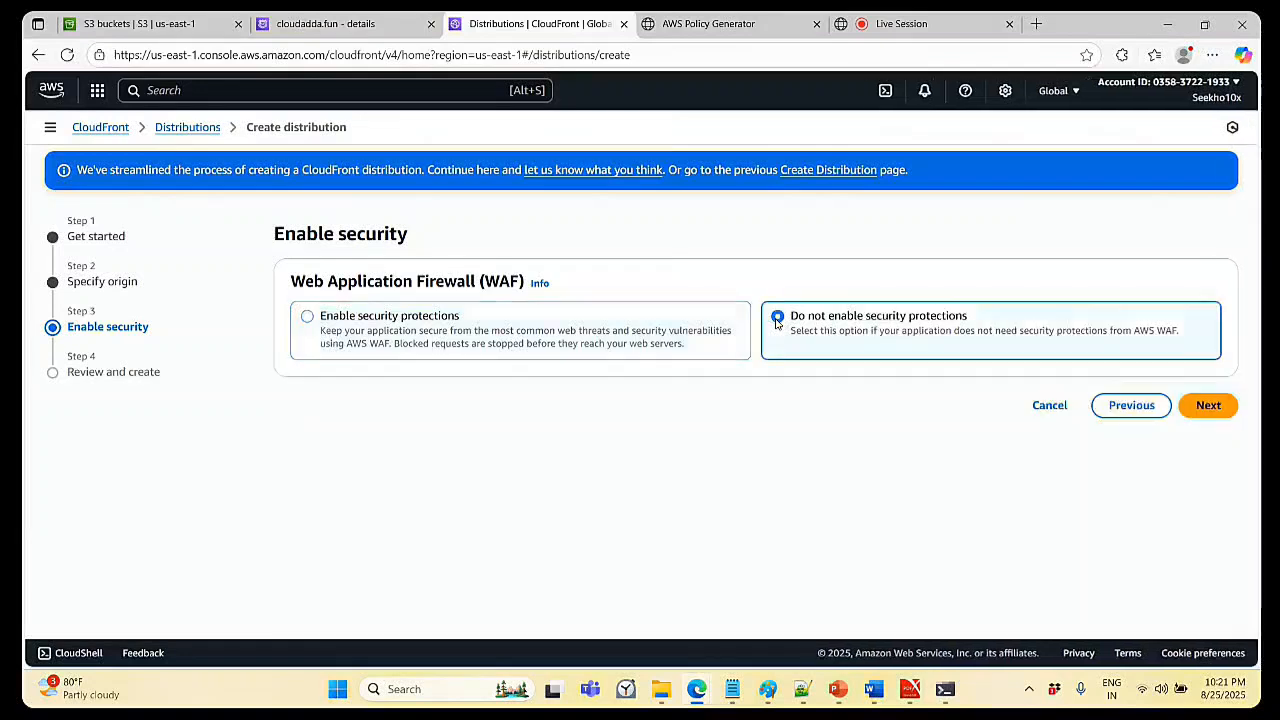
click(1218, 405)
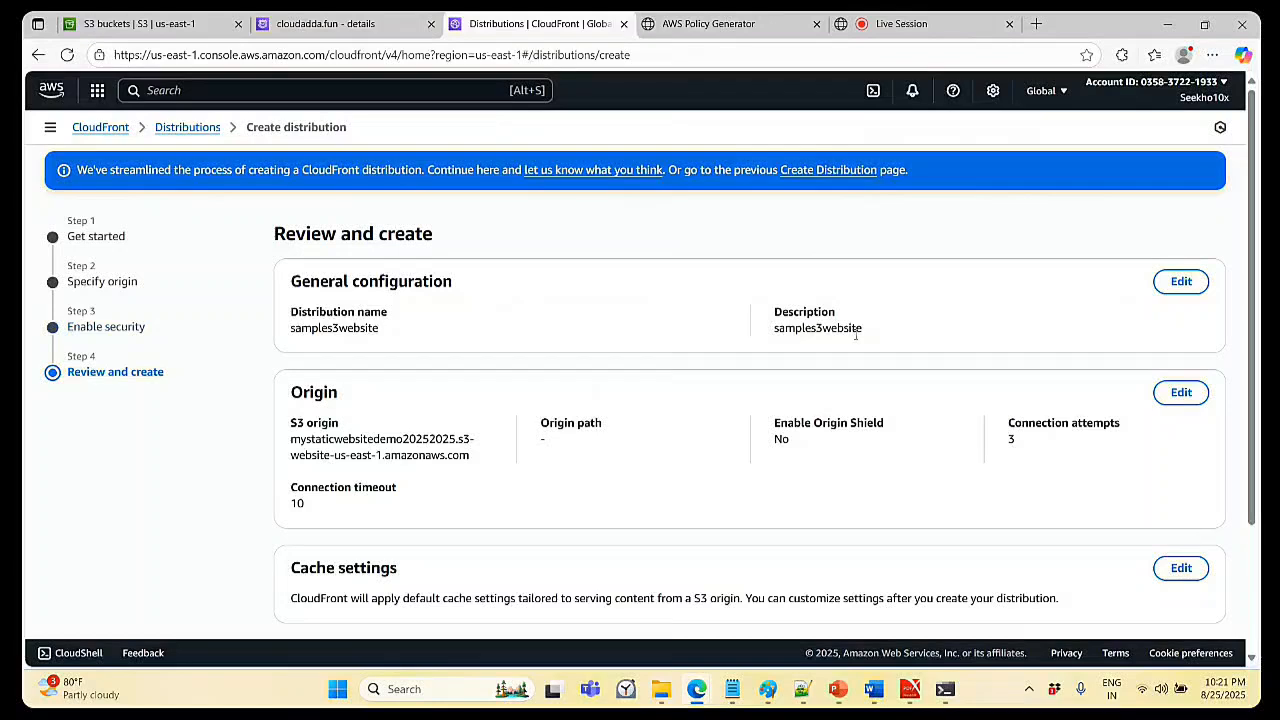
- Review the distribution summary, and reopen the origin section to check its recommended origin and cache settings
scroll(780, 338, down, 1)
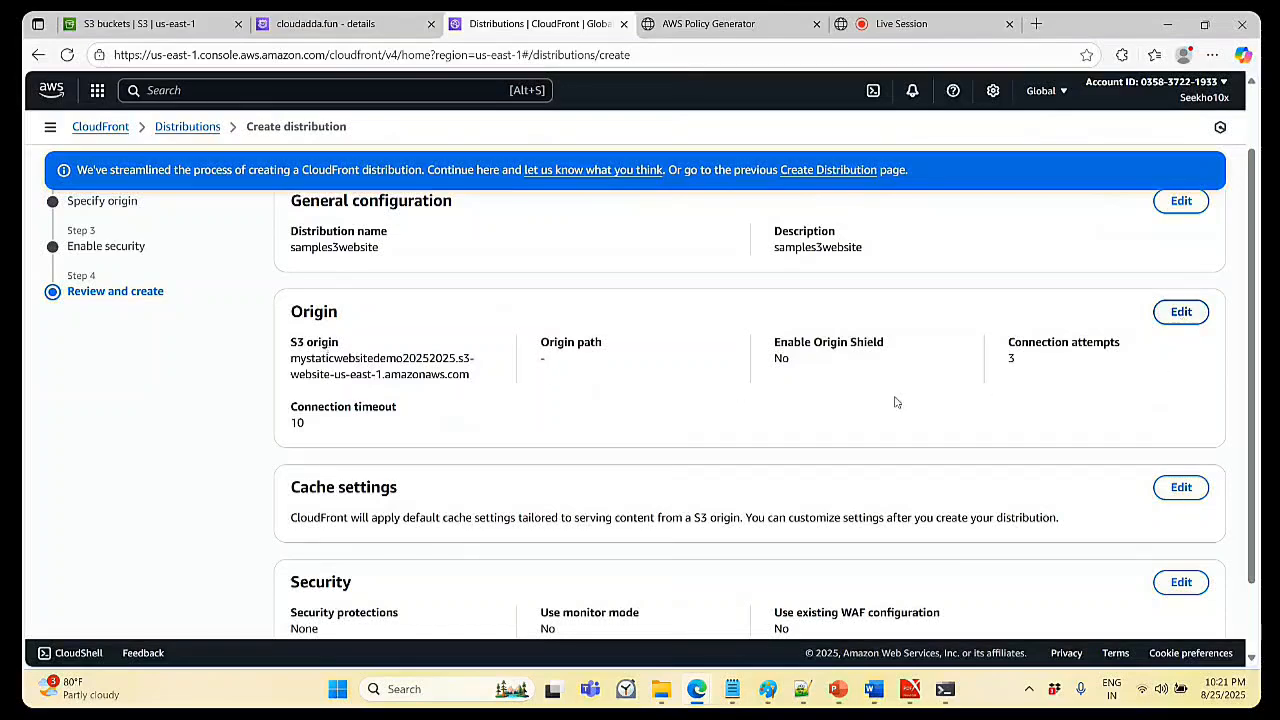
scroll(540, 536, down, 1)
scroll(514, 537, up, 1)
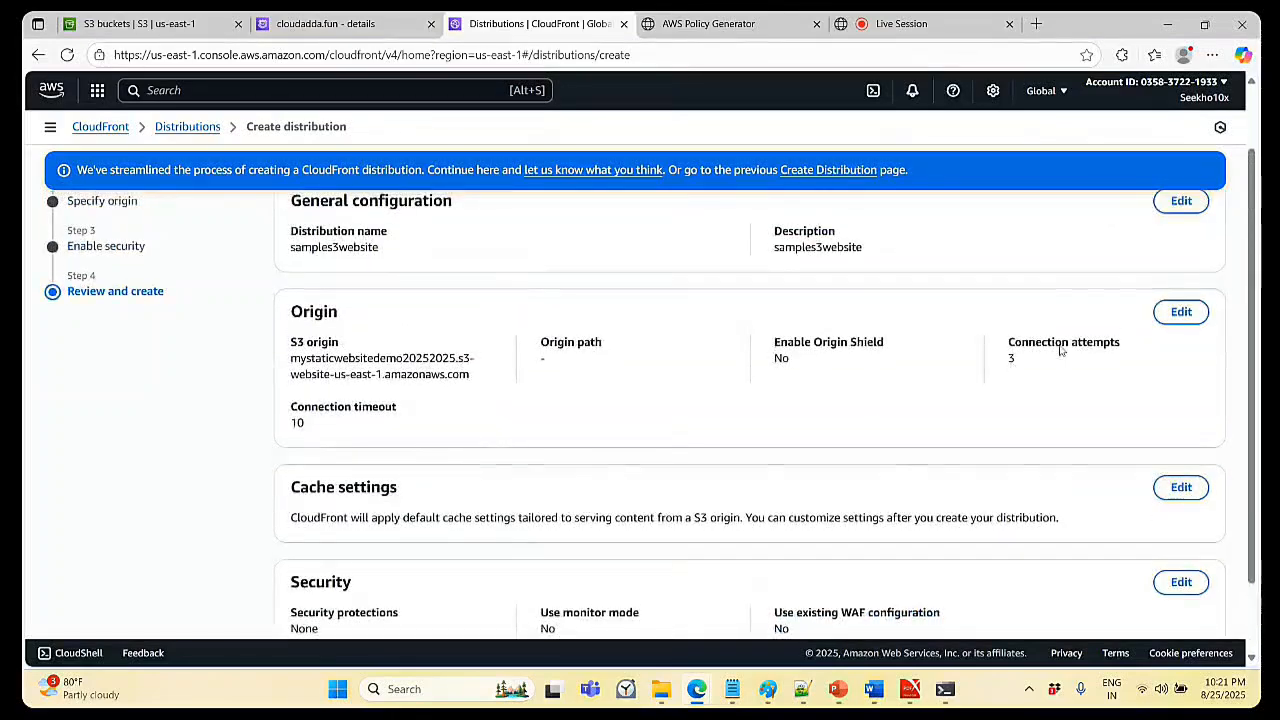
click(1172, 307)
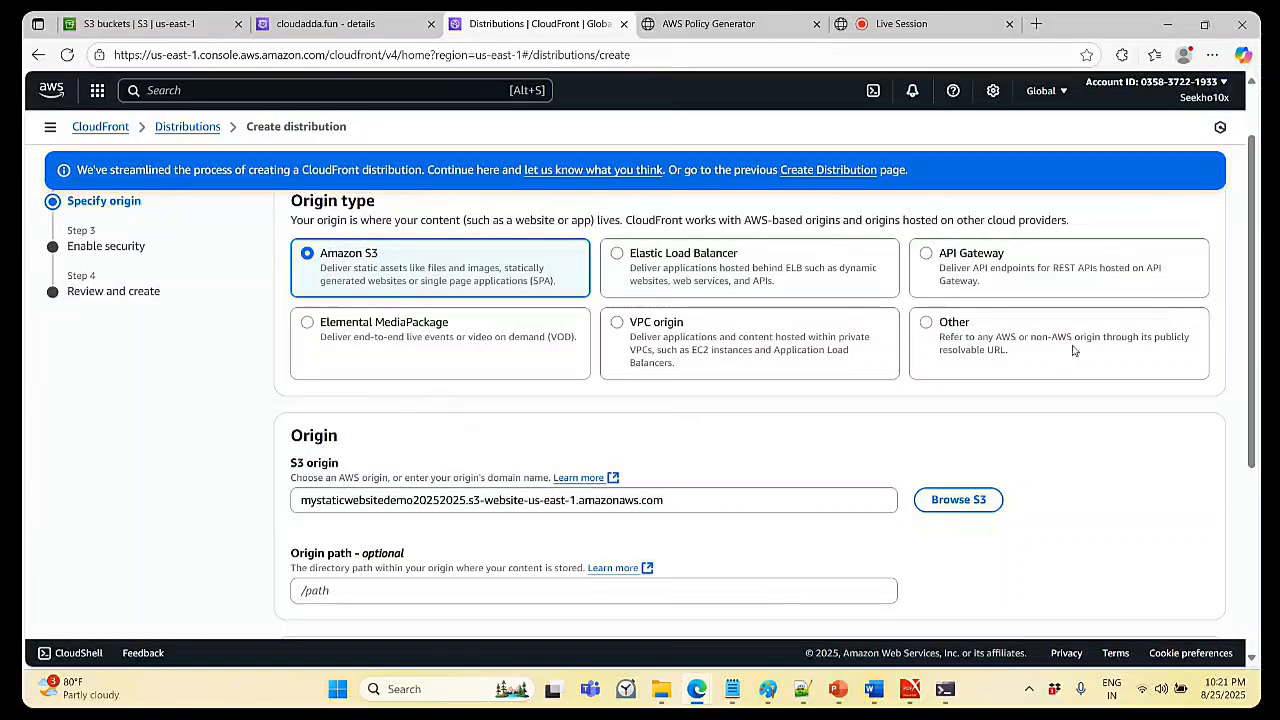
scroll(768, 432, down, 2)
scroll(768, 432, down, 2)
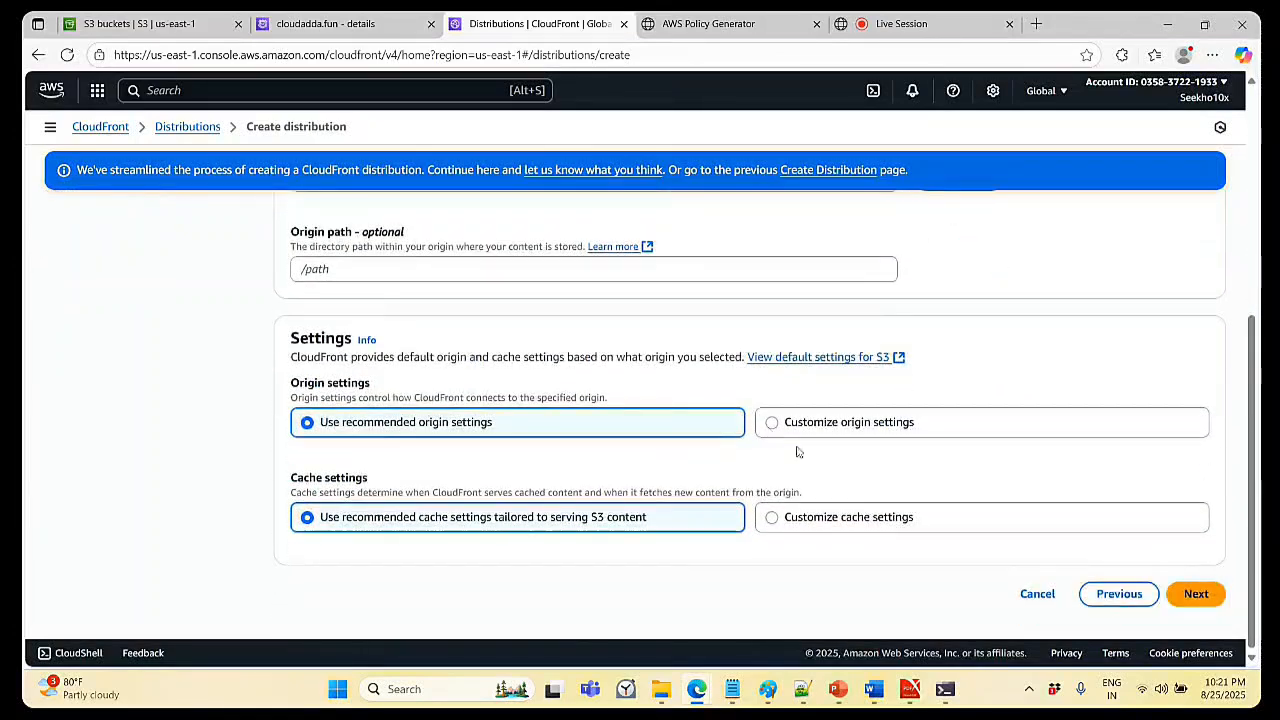
- Keep the origin and security settings as they are, return to the review, and create the distribution
click(1189, 594)
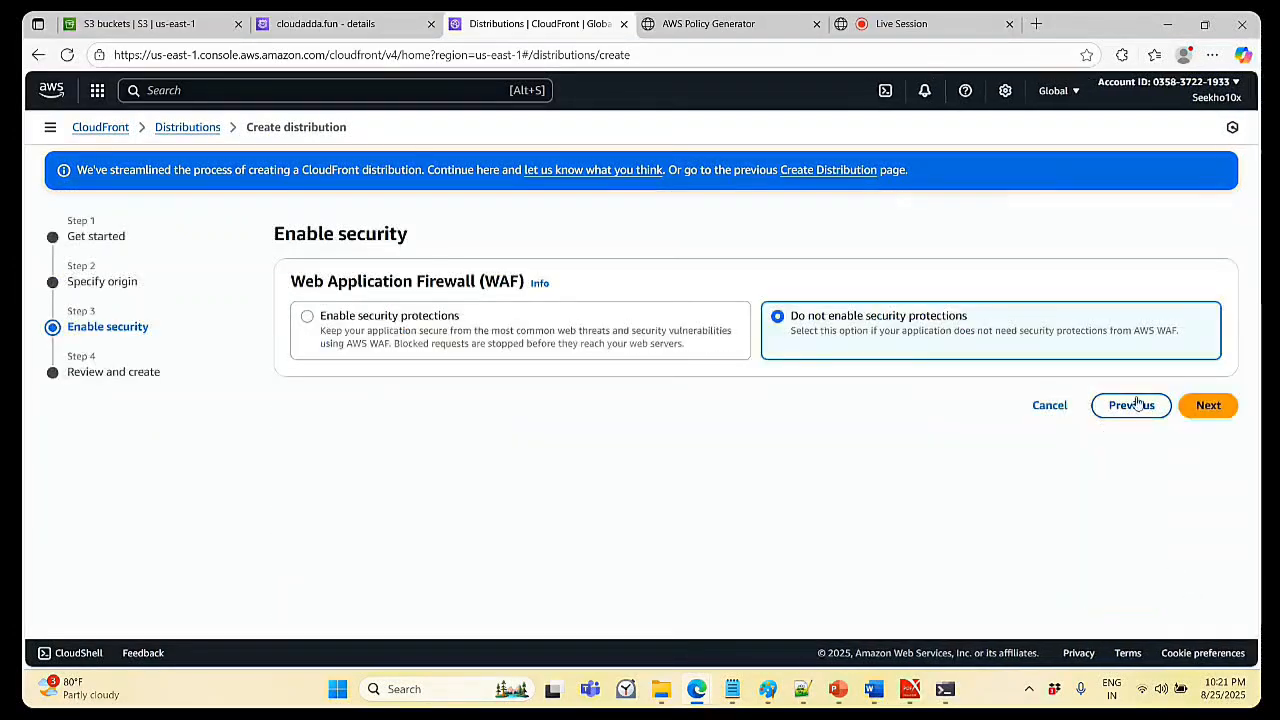
click(1200, 404)
scroll(668, 387, down, 2)
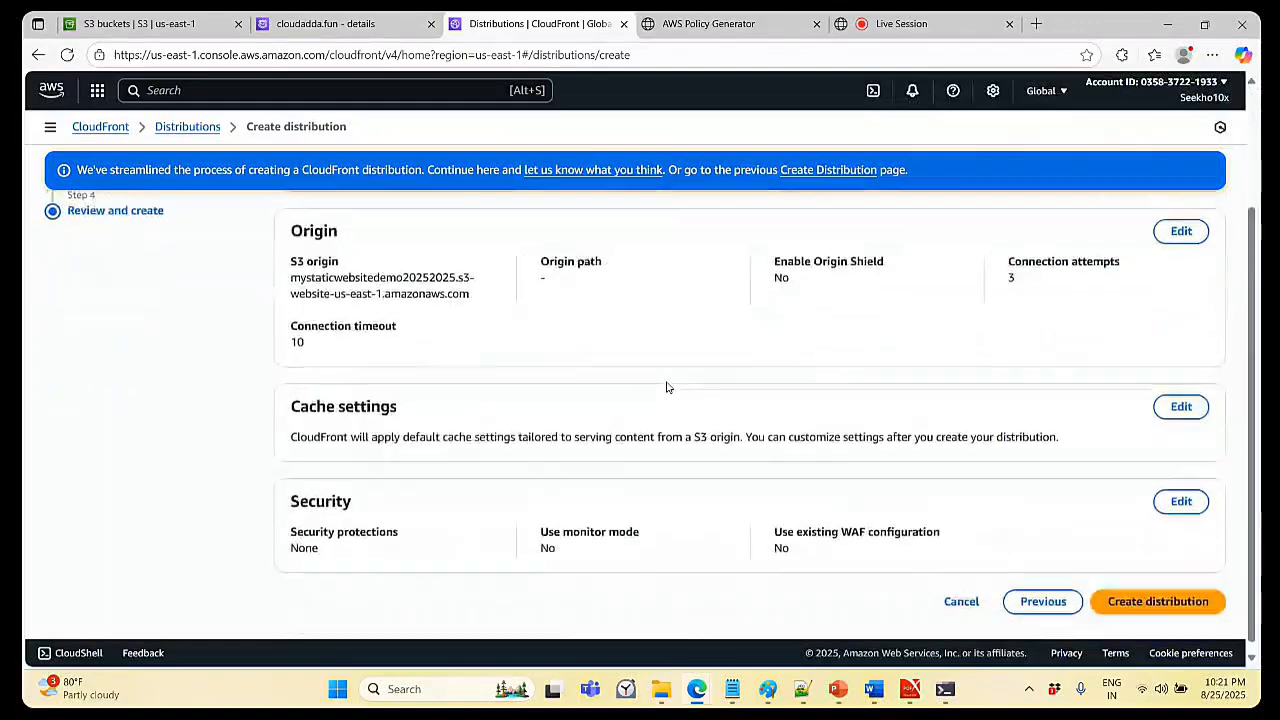
click(1158, 594)
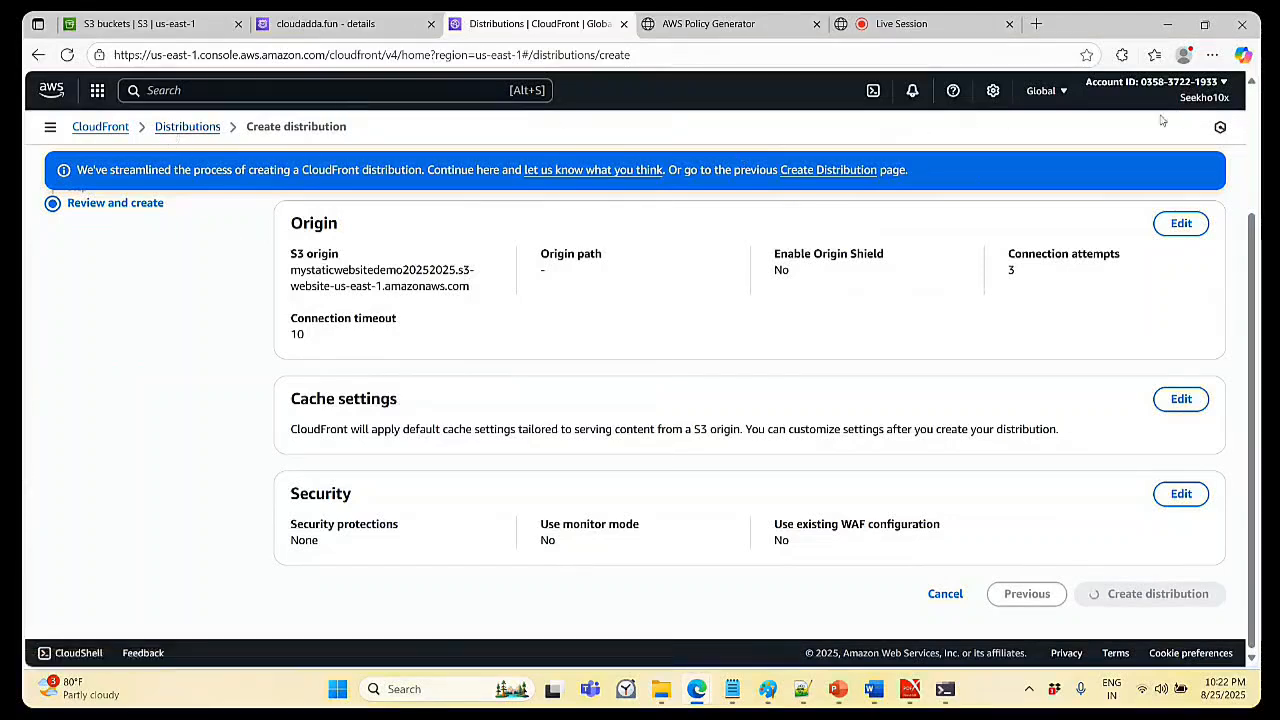
- Look through the full list of AWS regions offered for the CloudFront service
click(1064, 93)
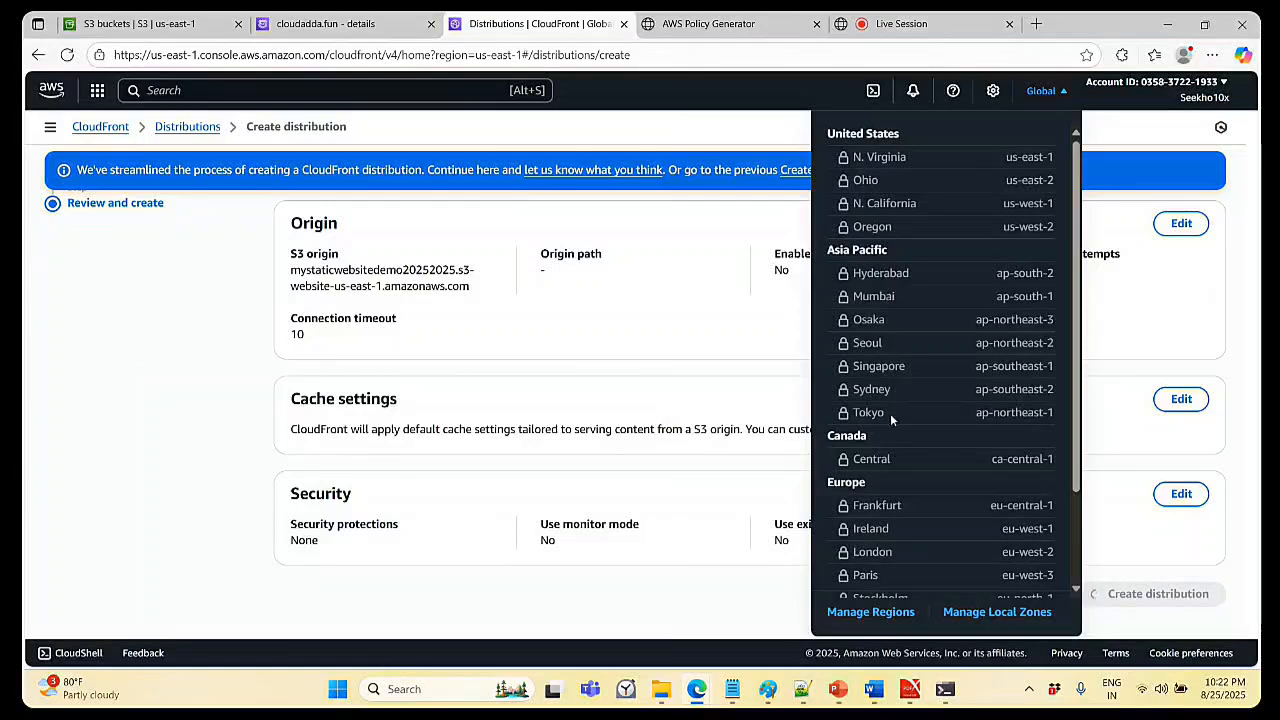
scroll(890, 413, down, 3)
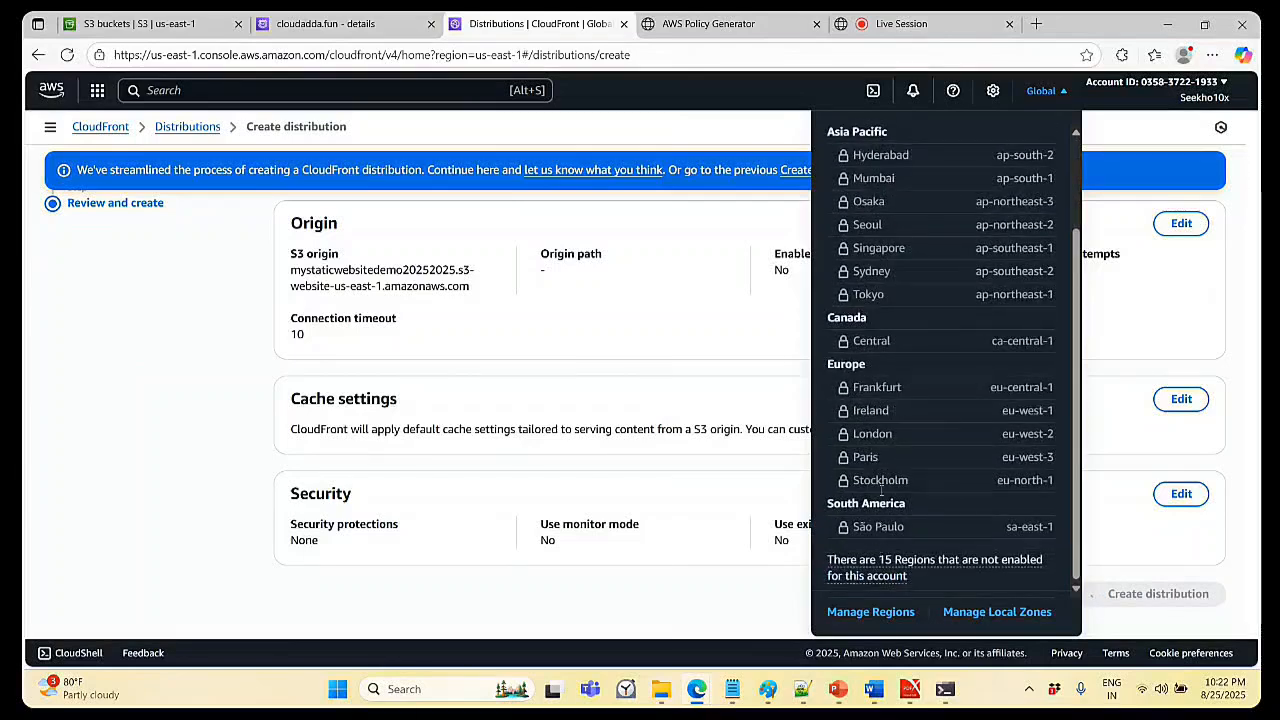
scroll(873, 333, up, 3)
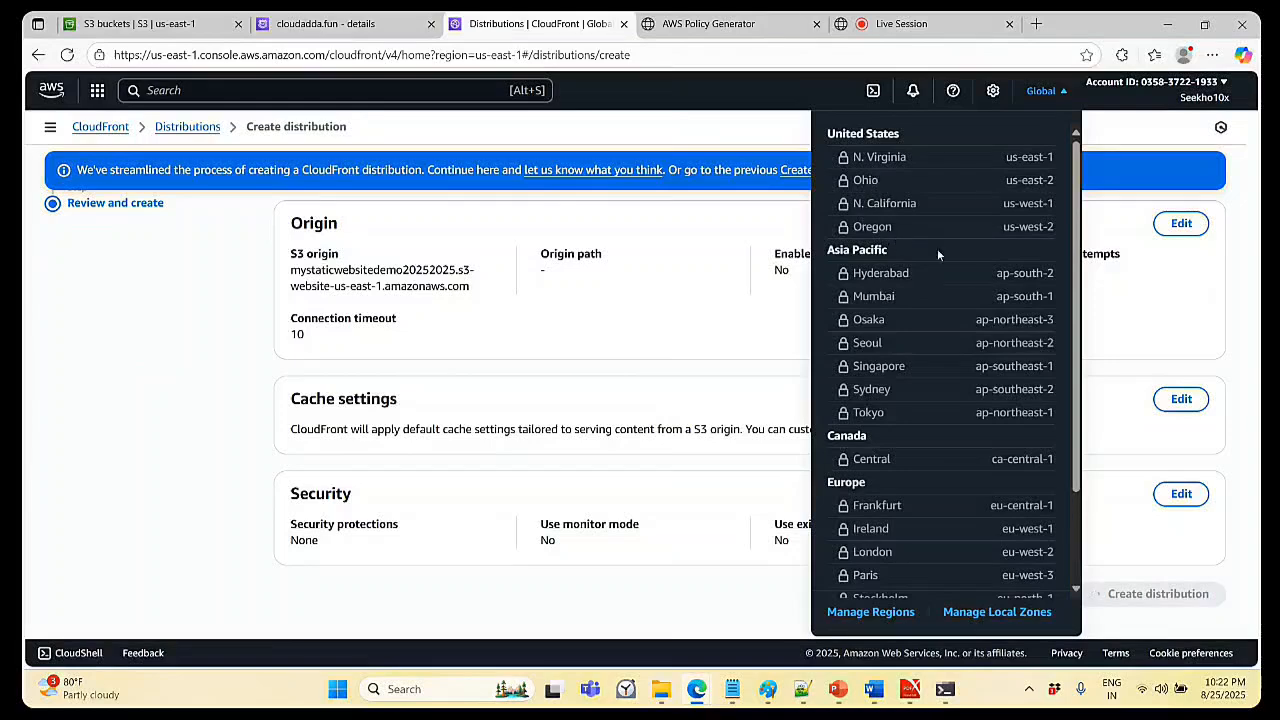
- Compare the region scope of the cloudadda.fun hosted zone in Route 53 with that of the S3 bucket list
click(343, 24)
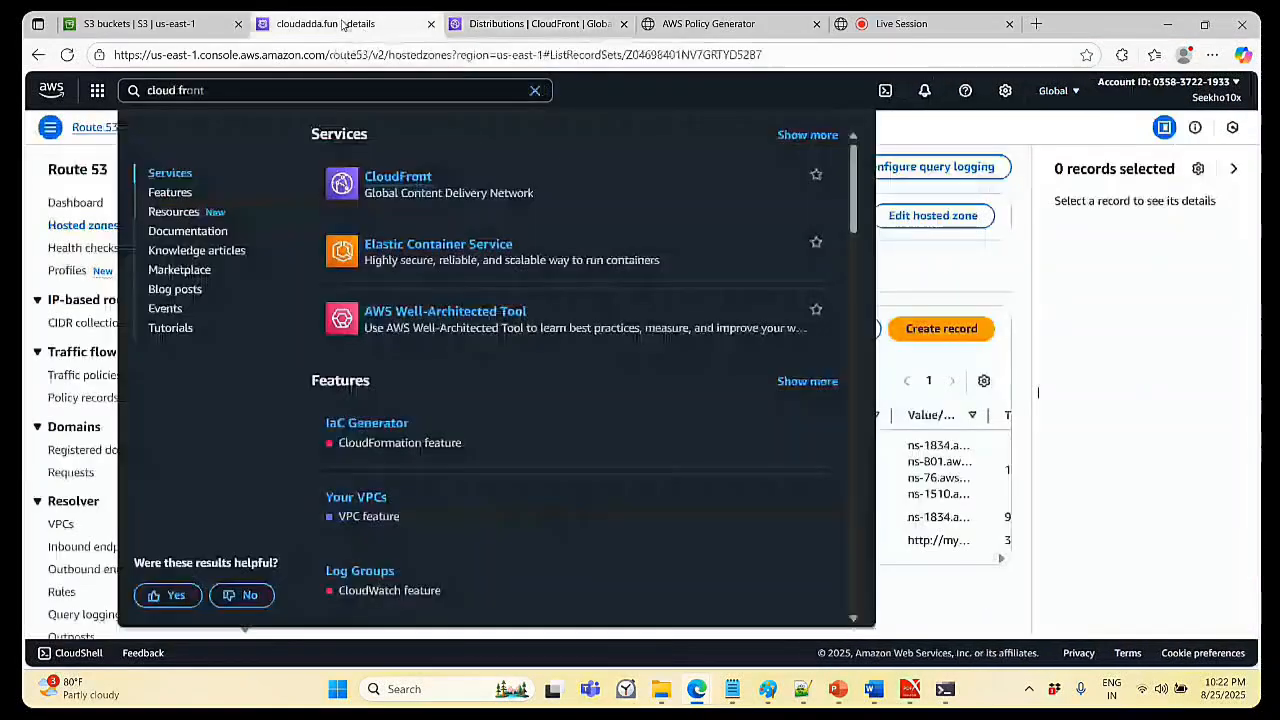
click(930, 130)
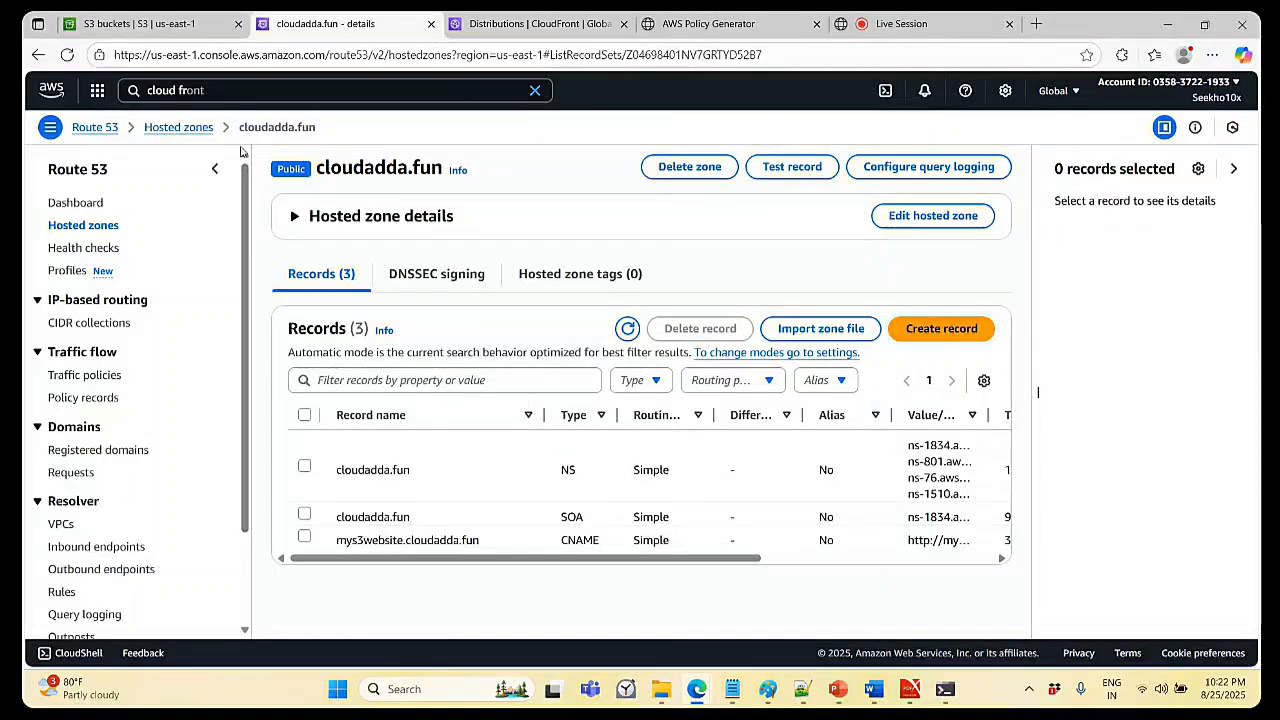
click(150, 24)
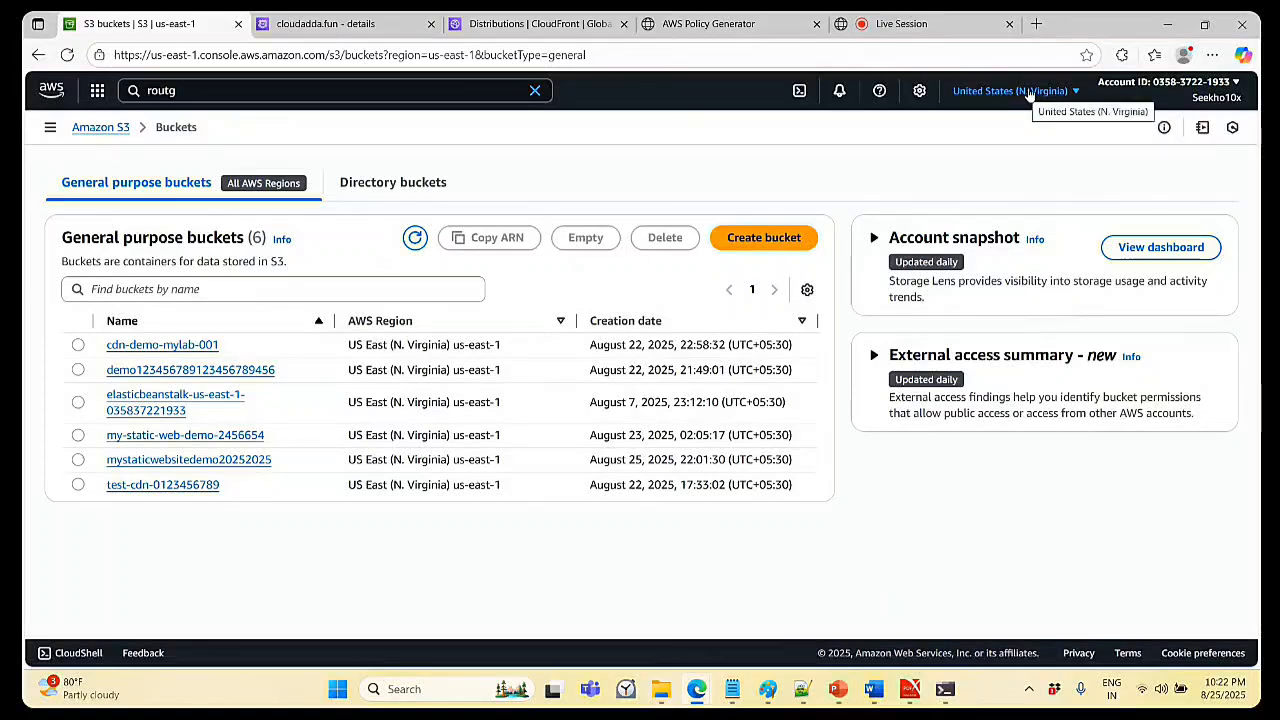
click(320, 24)
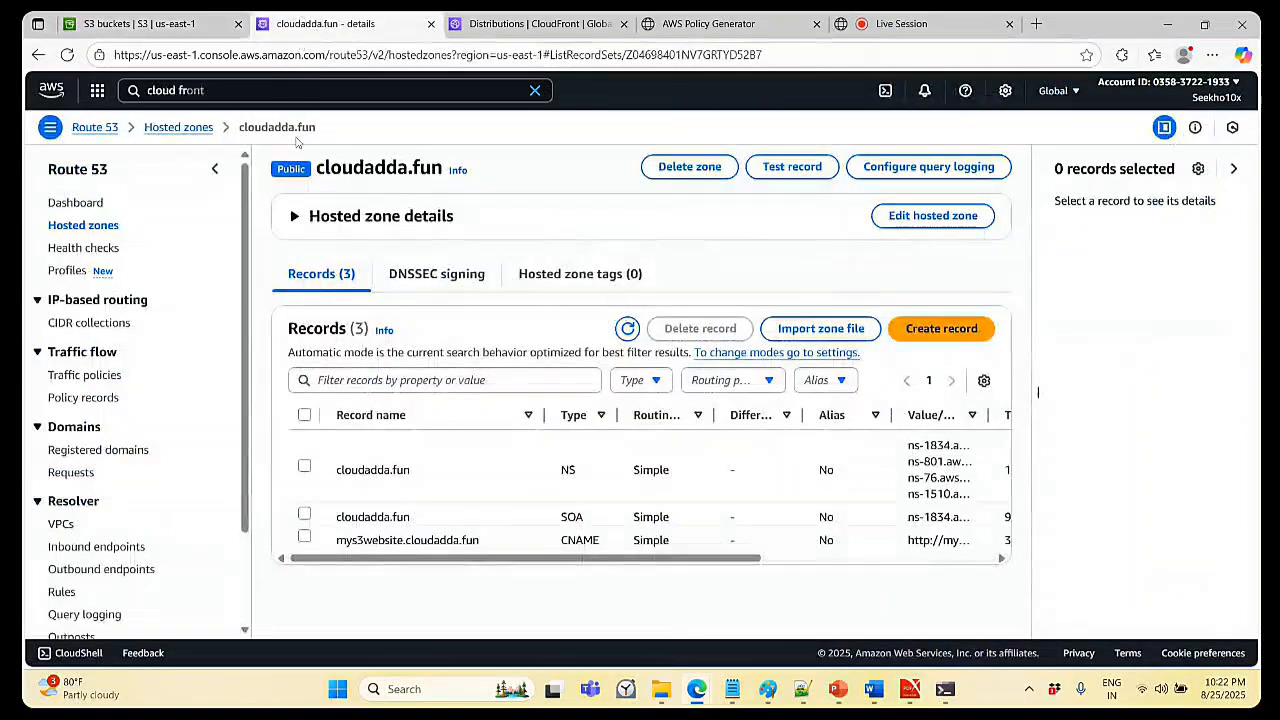
- Open the Route 53 dashboard and compare its region list with the one for the samples3website CloudFront distribution
click(178, 128)
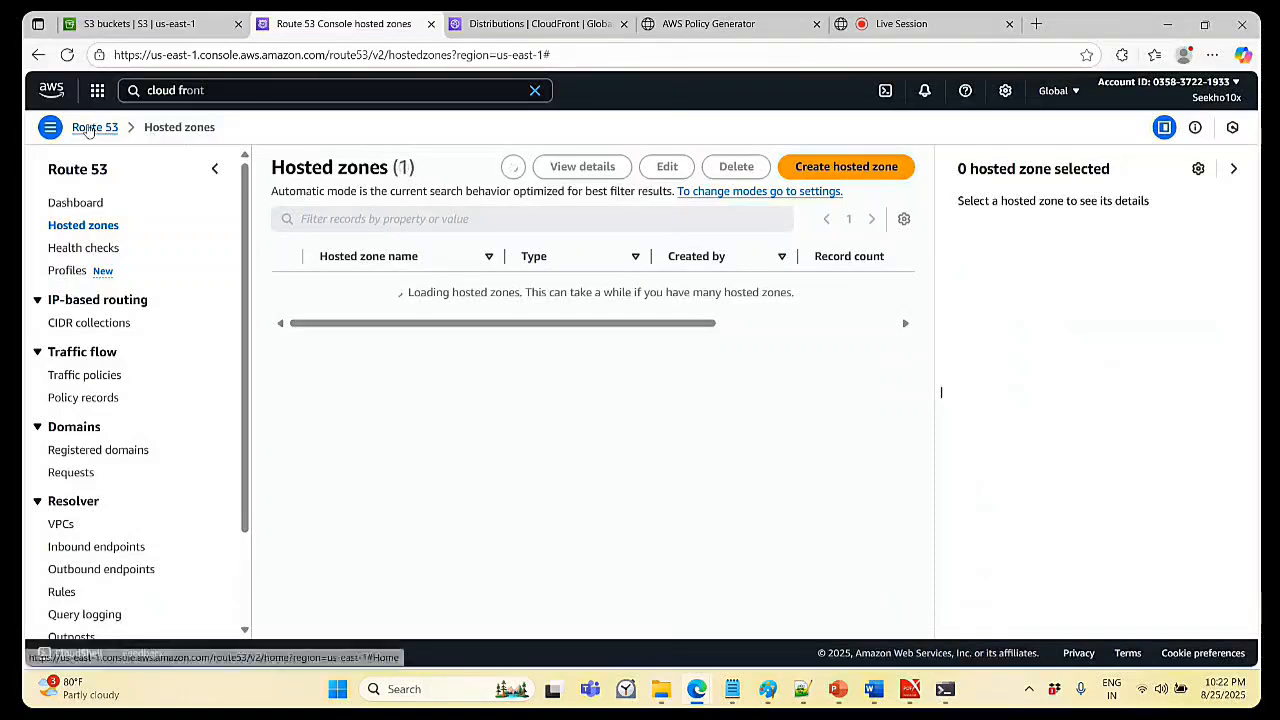
click(90, 128)
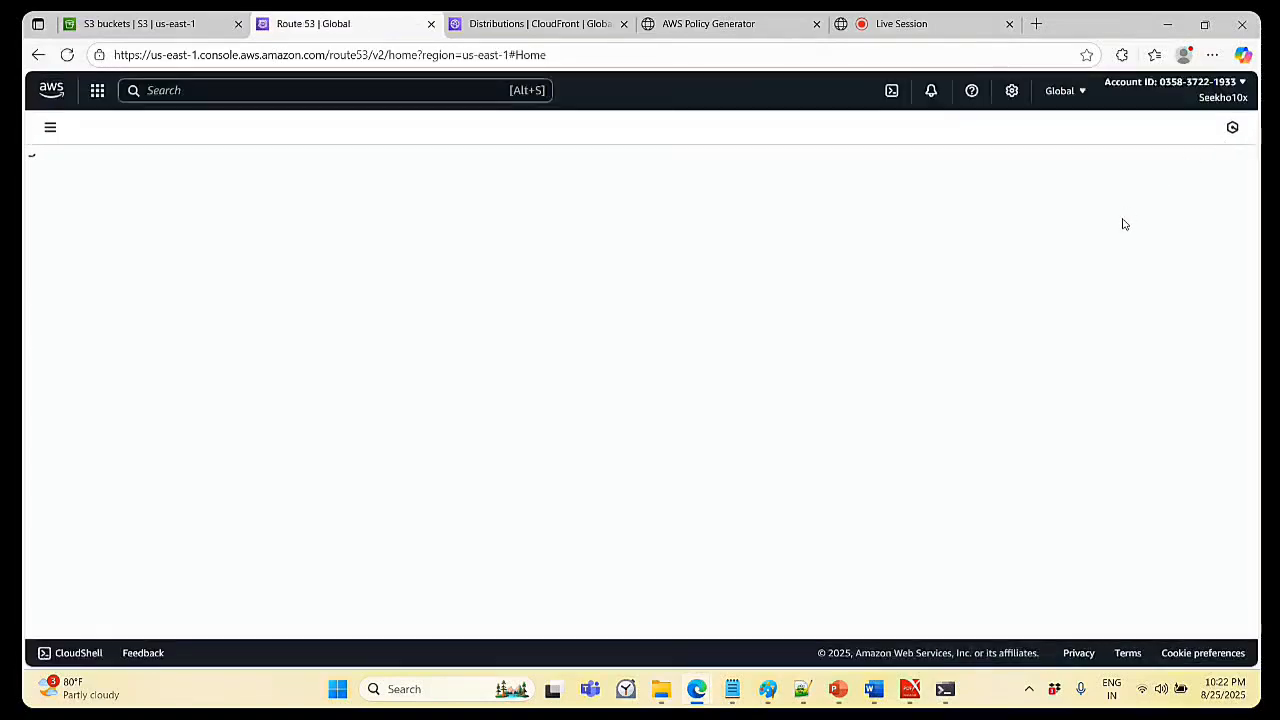
click(1038, 98)
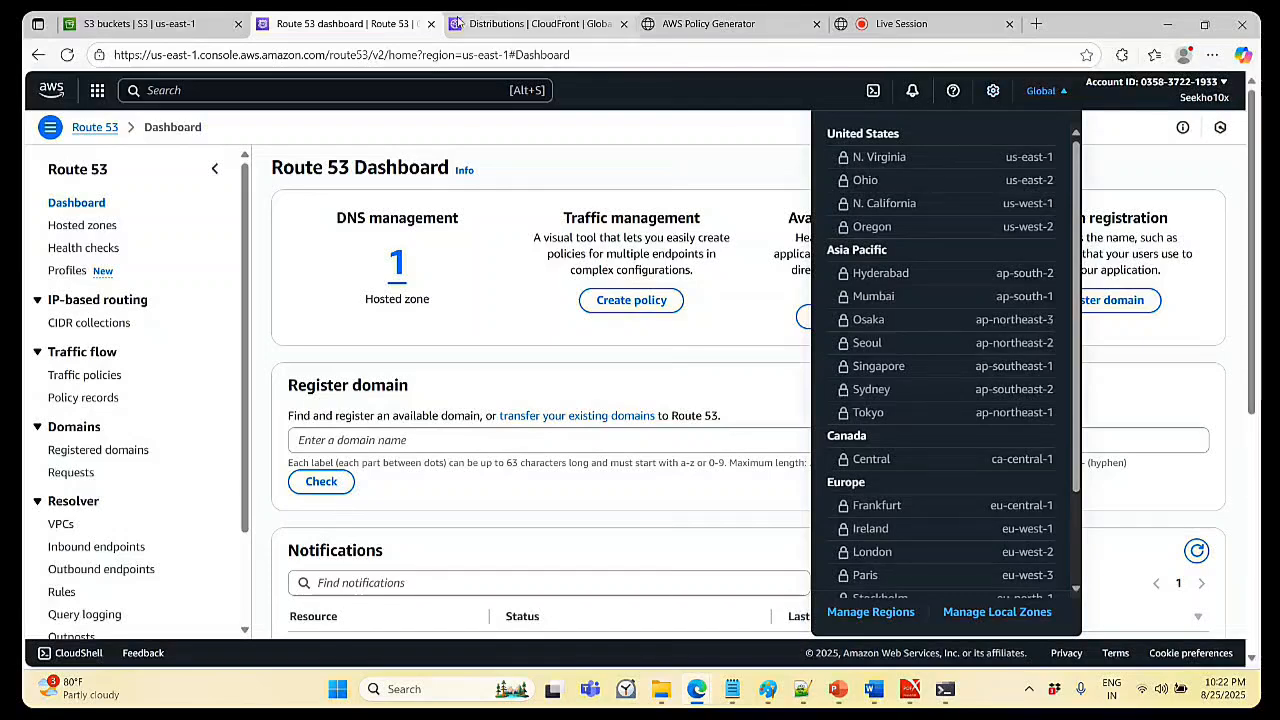
click(488, 26)
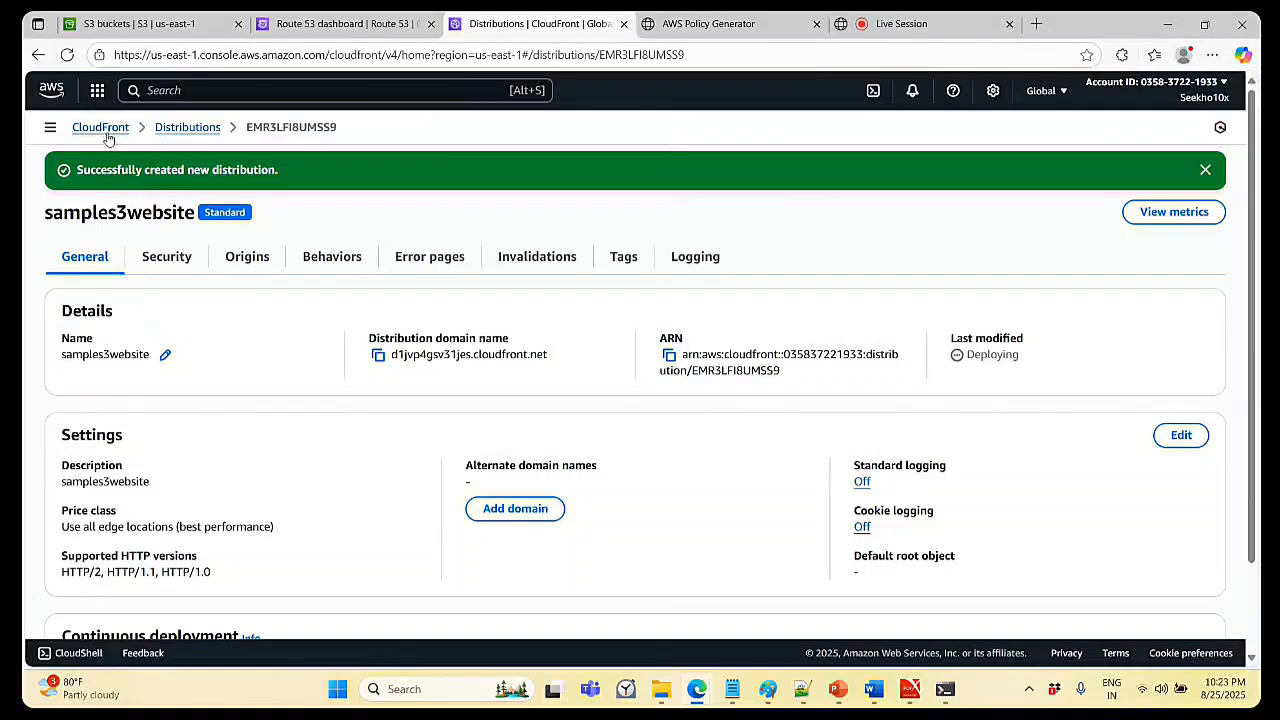
click(1057, 97)
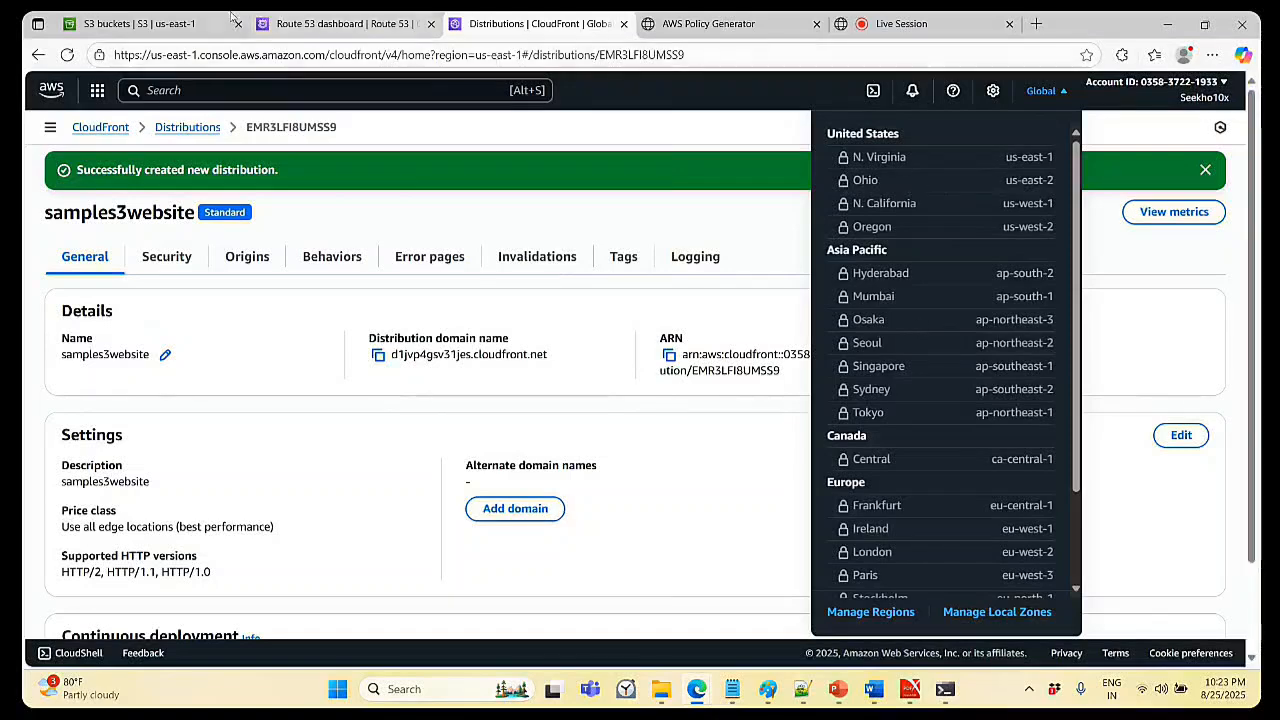
- Compare the region selectors of the S3, Route 53 and CloudFront consoles
click(150, 23)
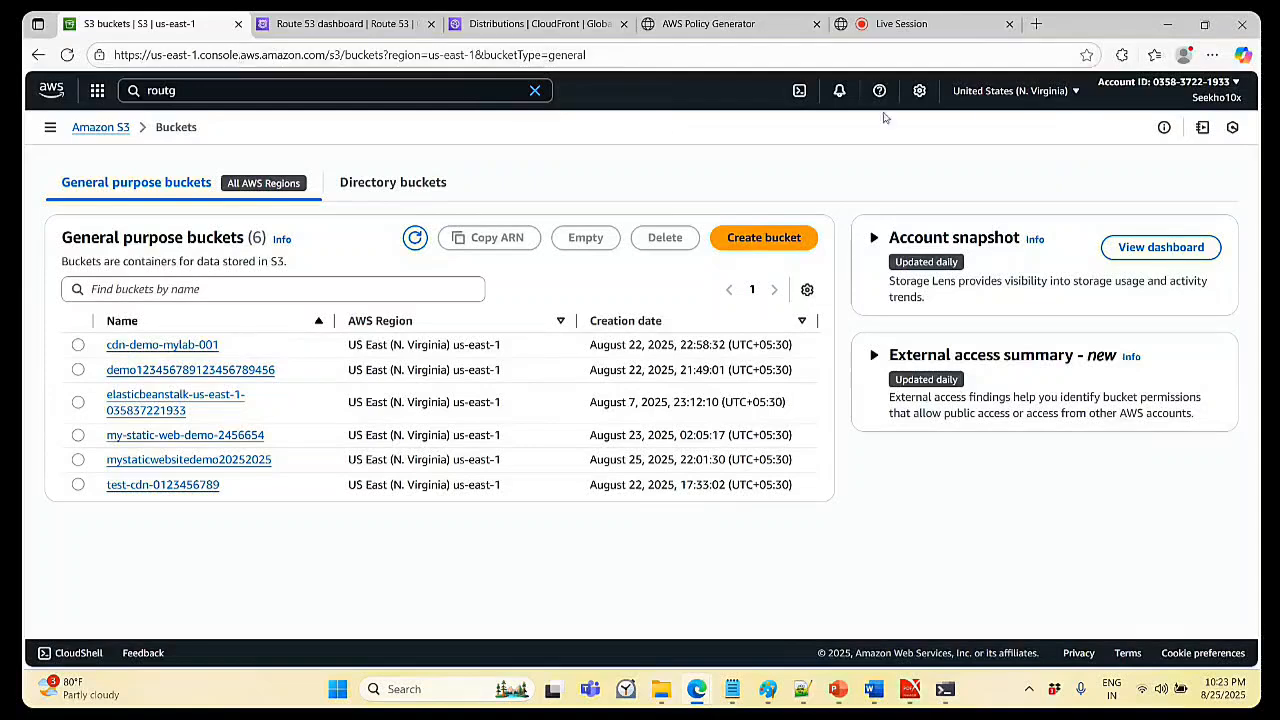
click(1057, 93)
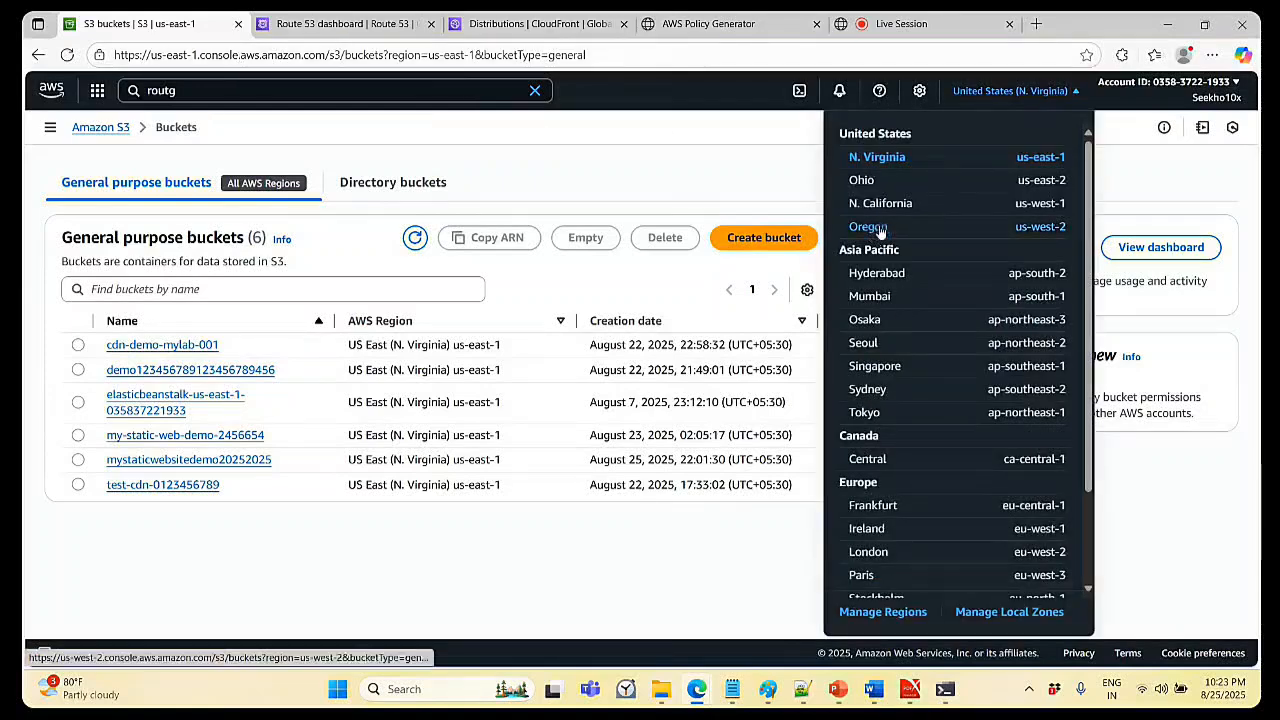
click(350, 24)
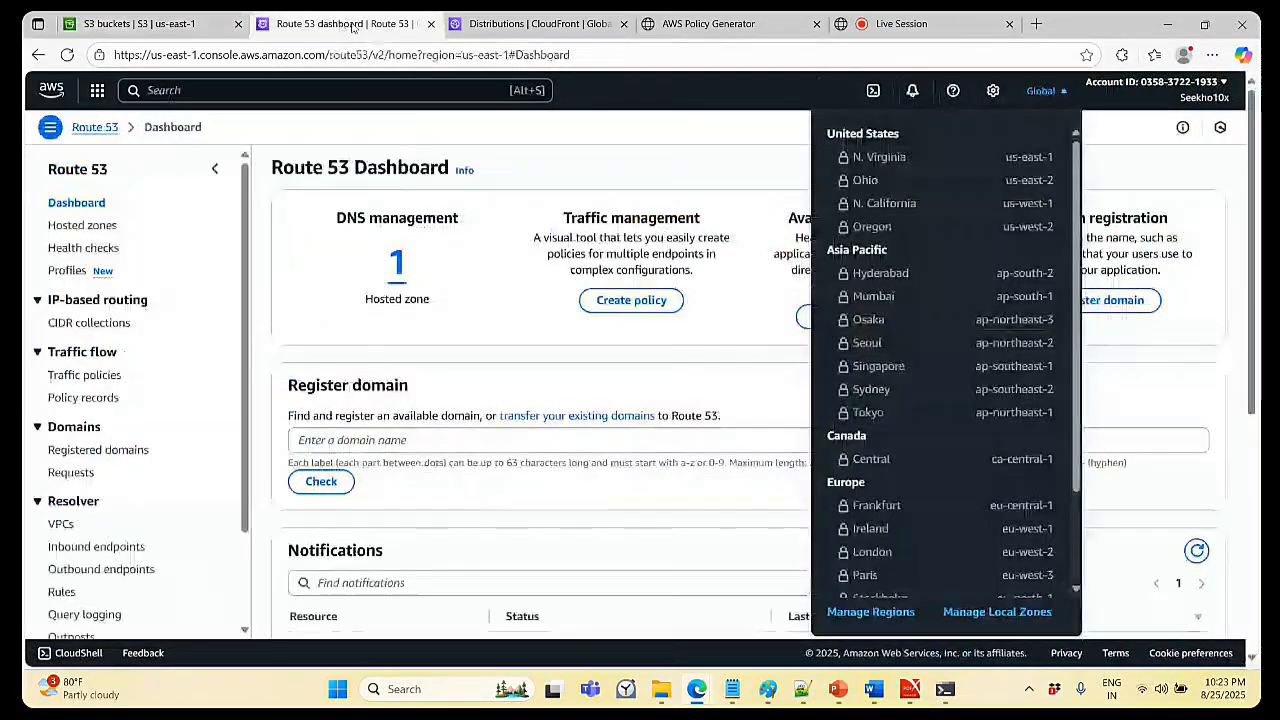
click(535, 24)
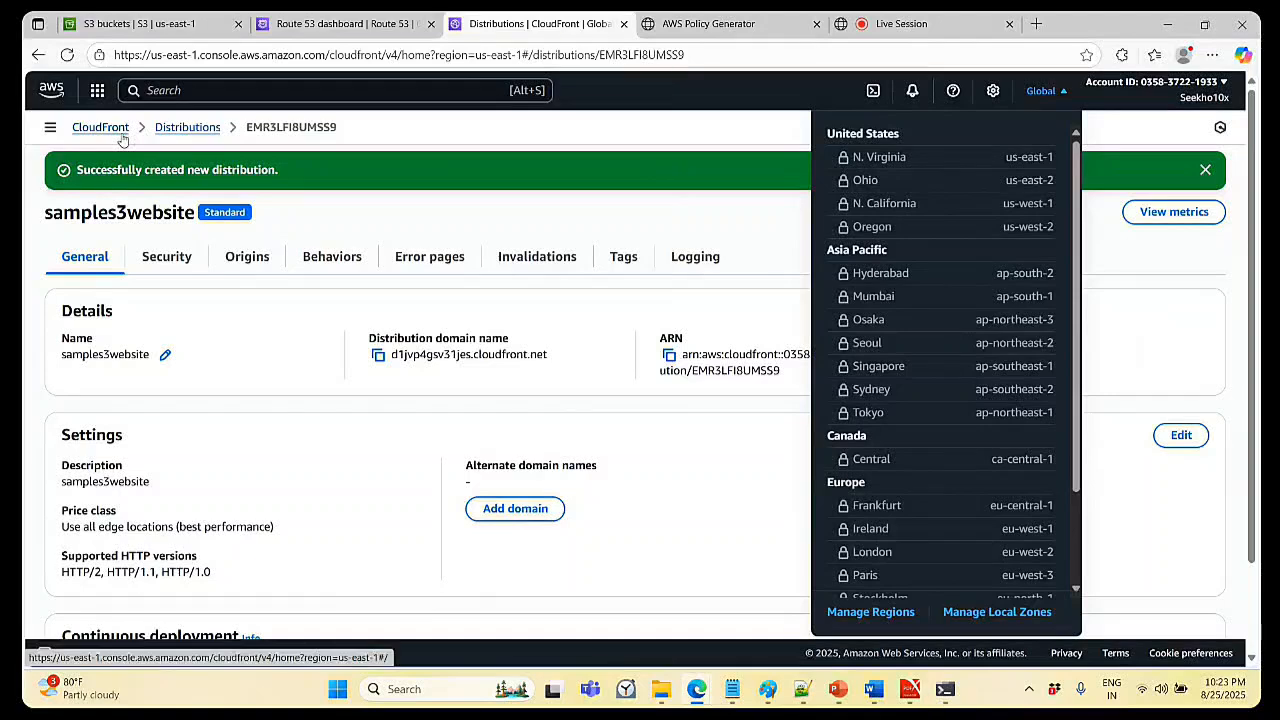
click(340, 23)
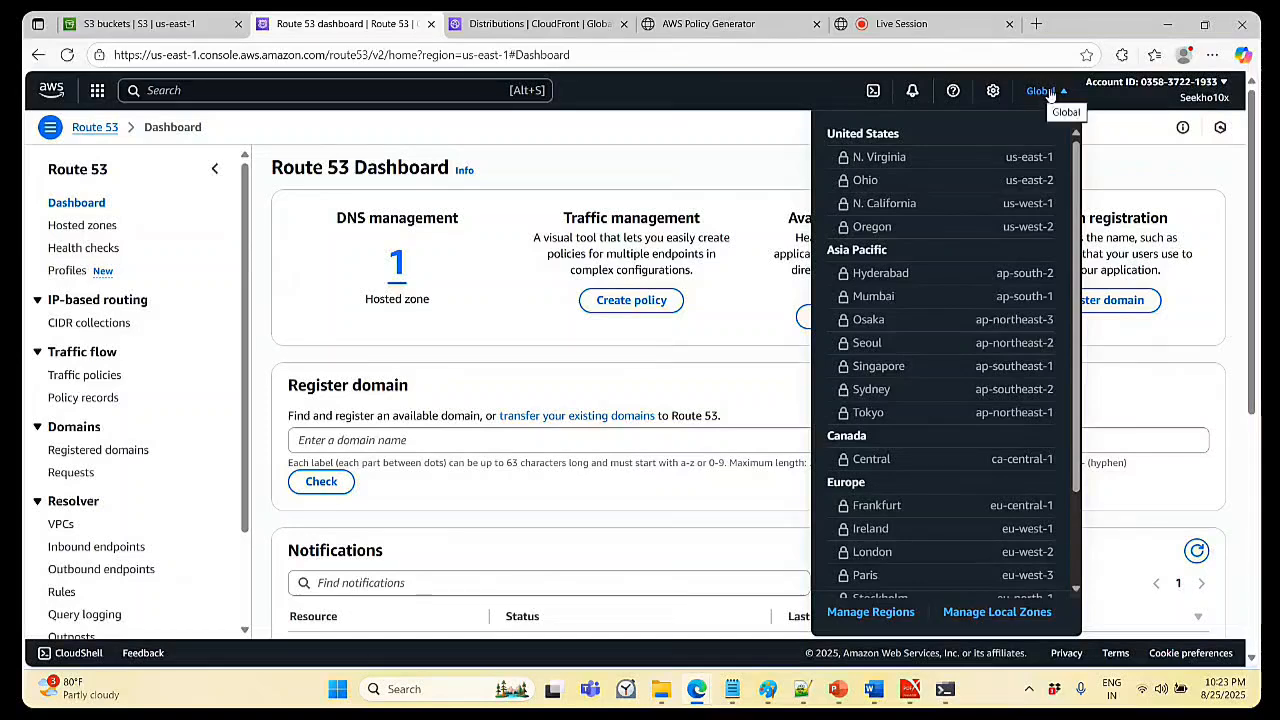
click(520, 24)
click(699, 222)
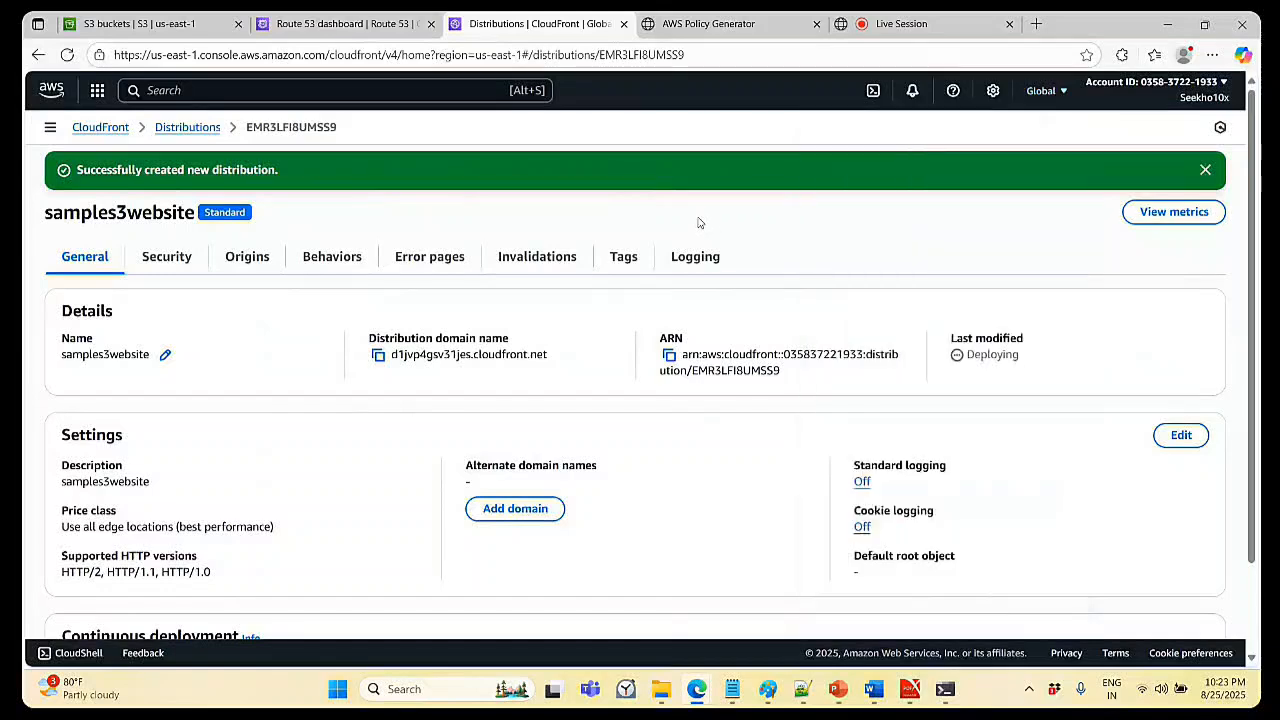
- Return to the CloudFront distributions list and refresh it to check the samples3website distribution's deployment status
click(168, 260)
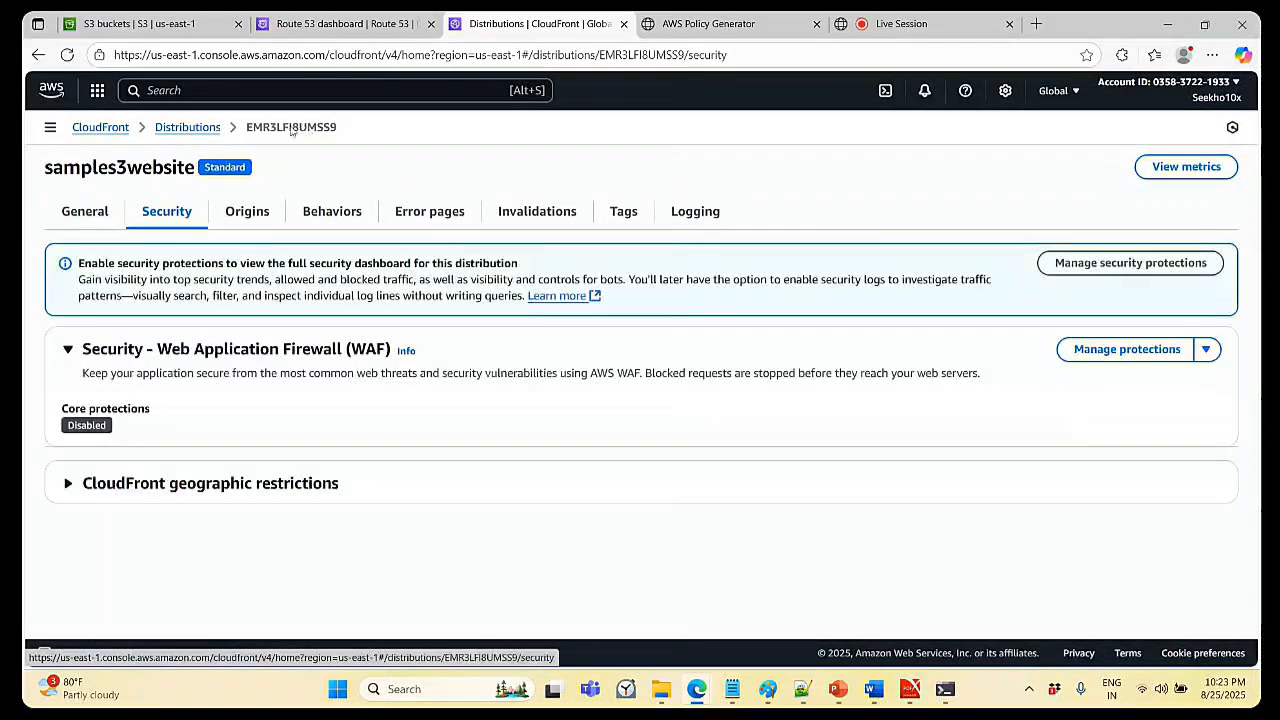
click(175, 129)
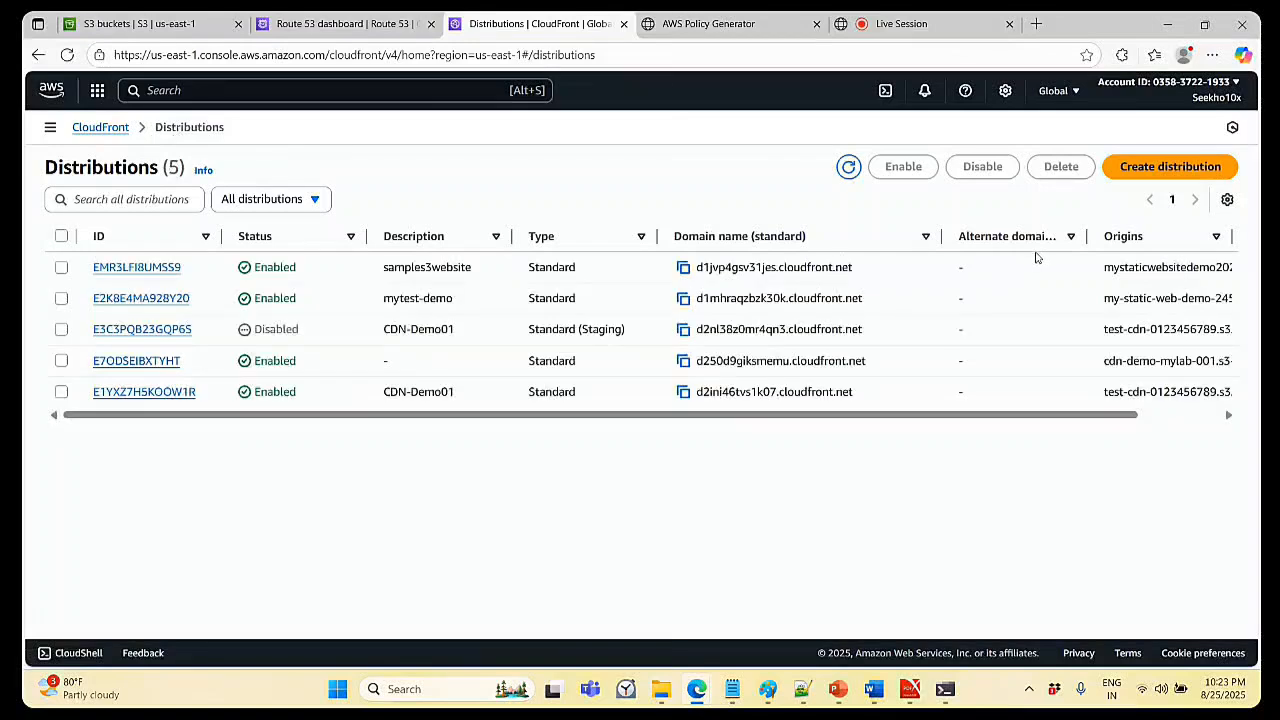
drag(751, 414, 846, 416)
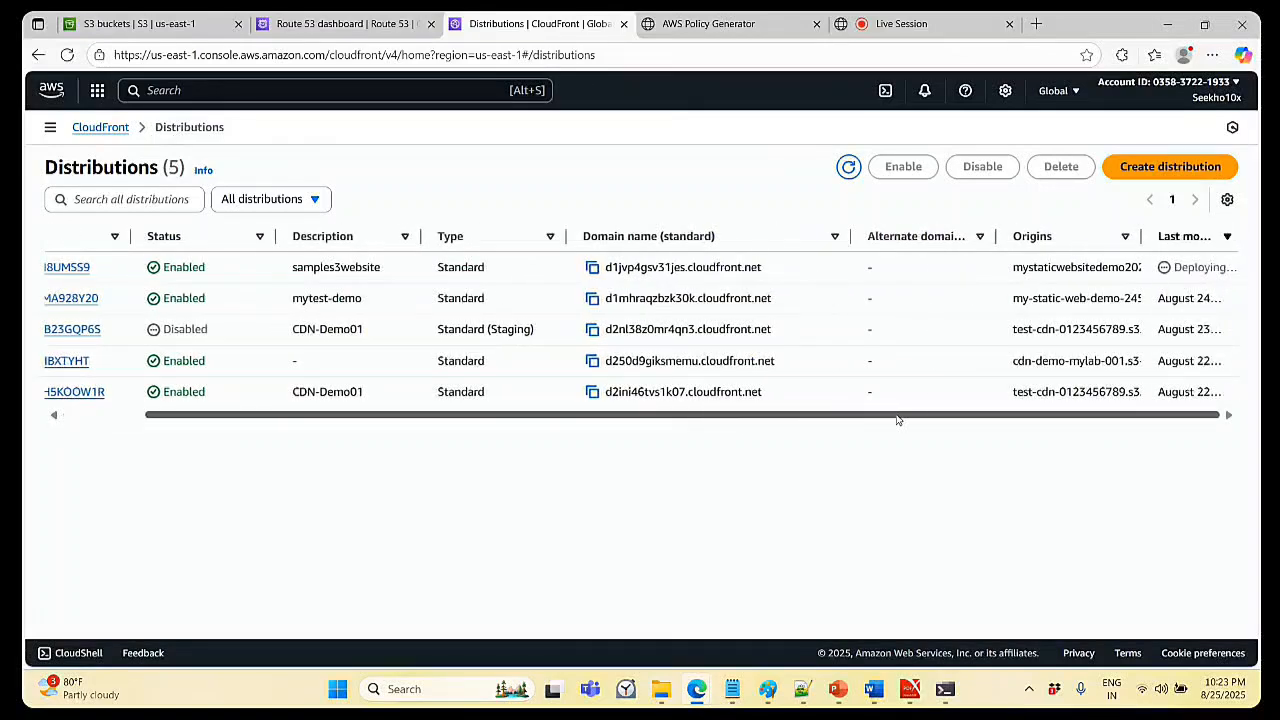
click(848, 168)
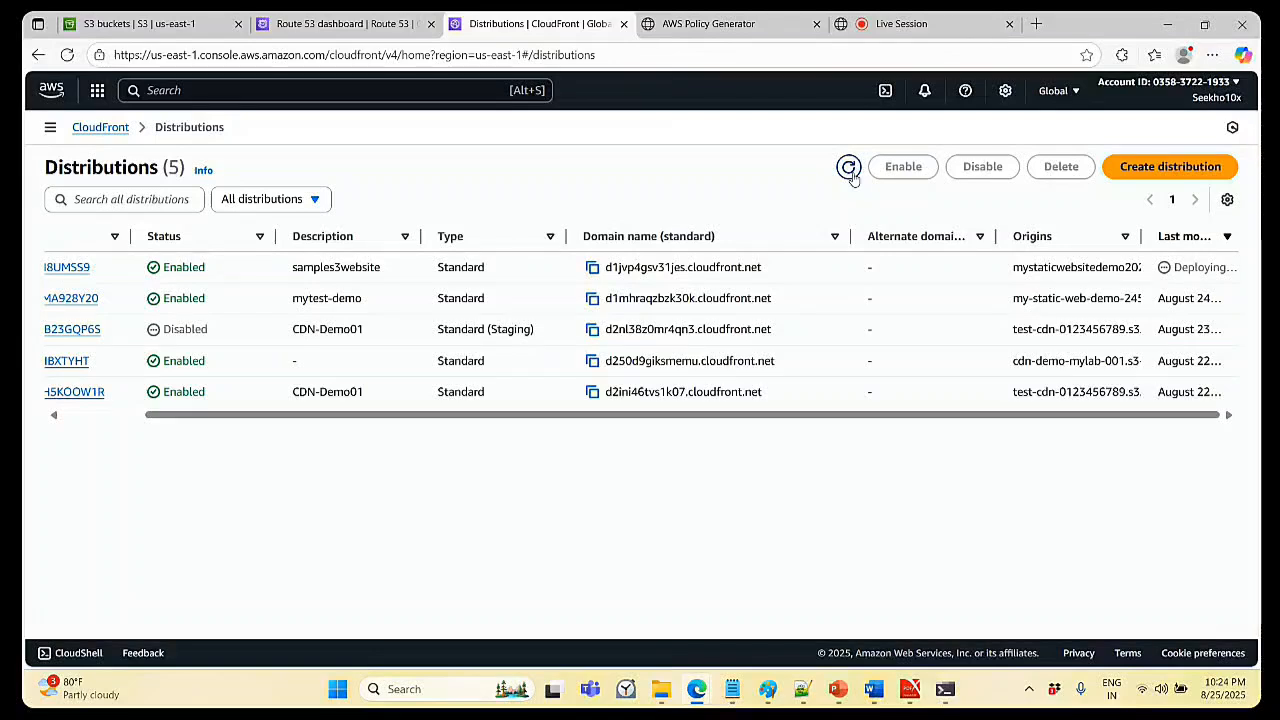
click(849, 168)
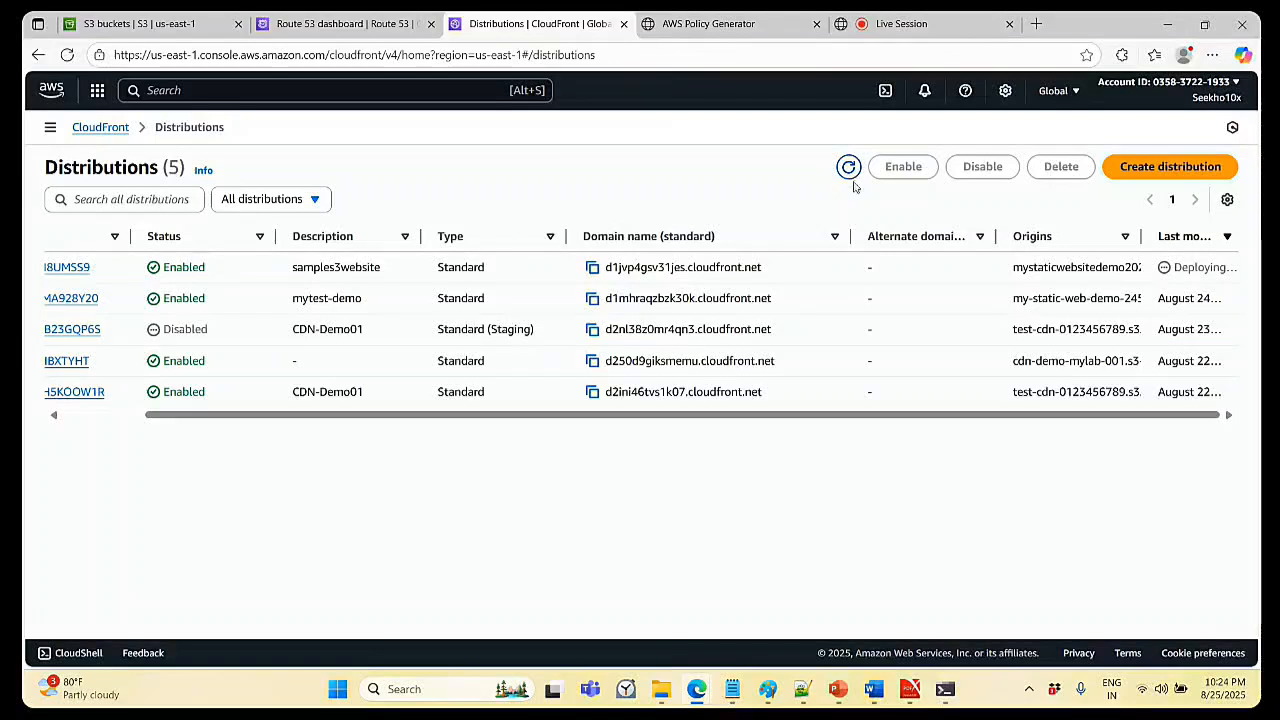
- Copy the samples3website distribution's domain name and load it in a new browser tab
click(593, 268)
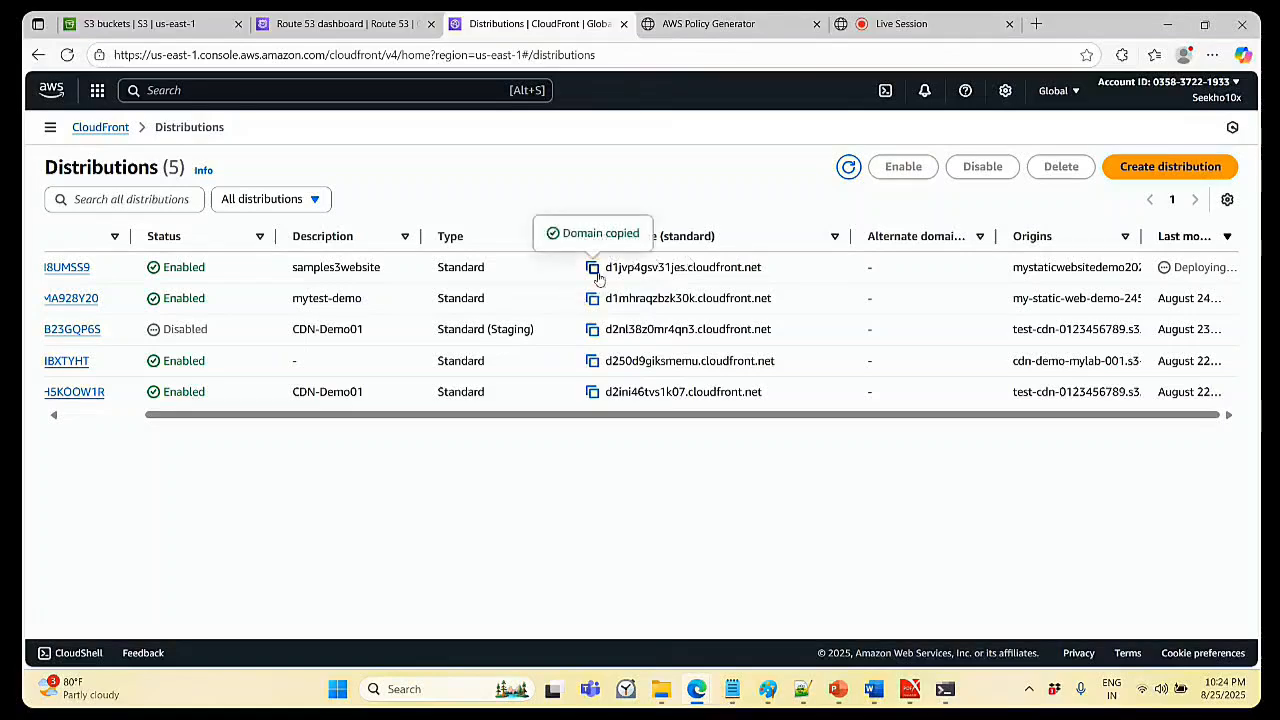
click(1036, 23)
click(829, 51)
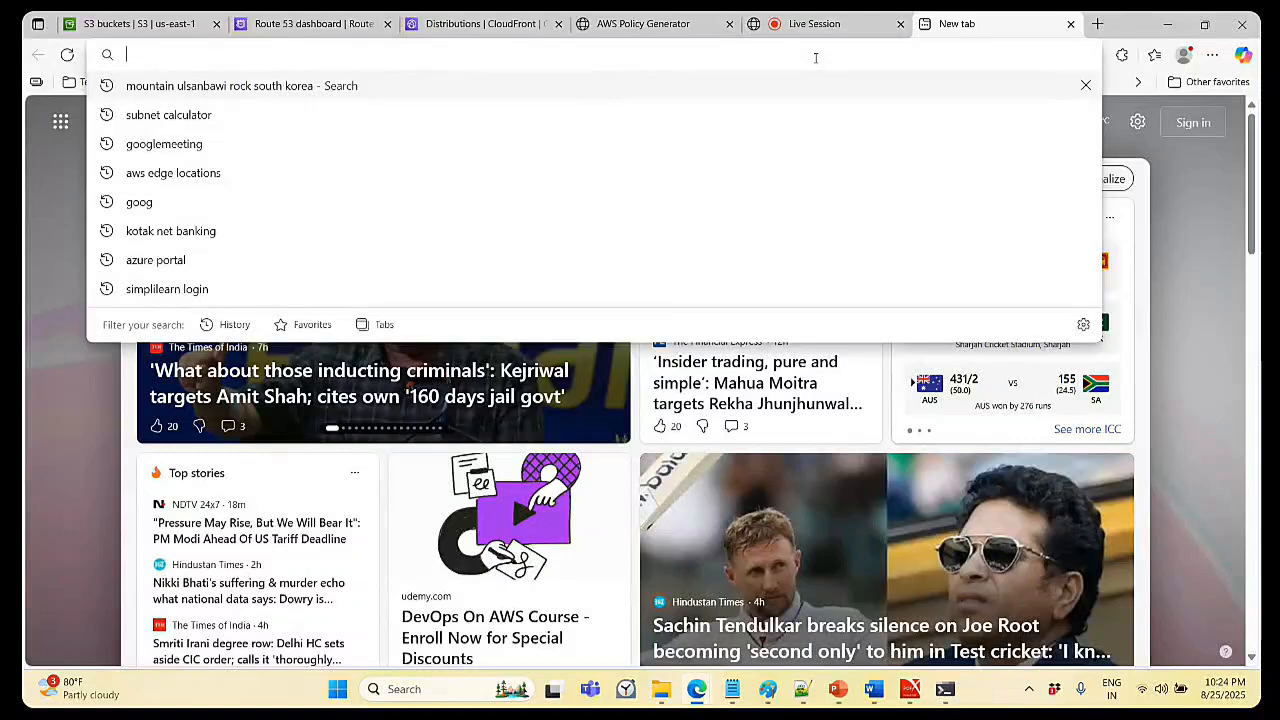
key(ctrl+v)
key(Return)
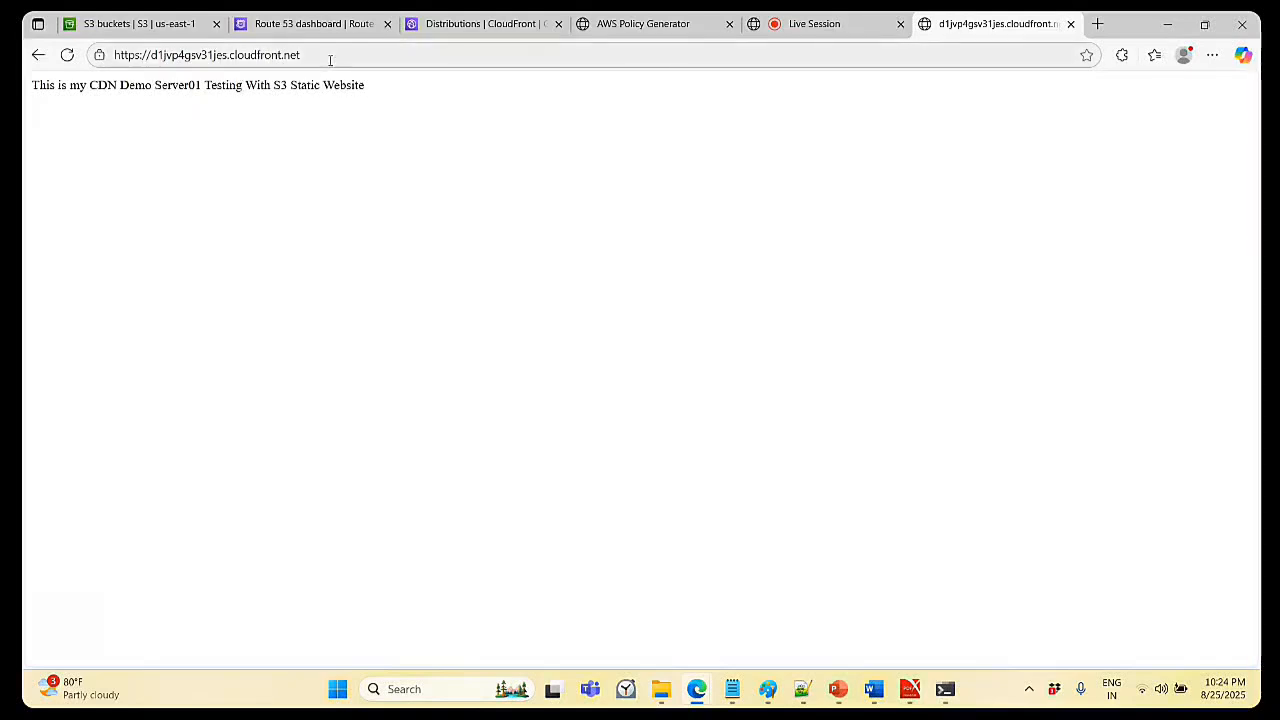
- Compare the web page served through CloudFront with the samples3website entry in the distributions list
click(480, 28)
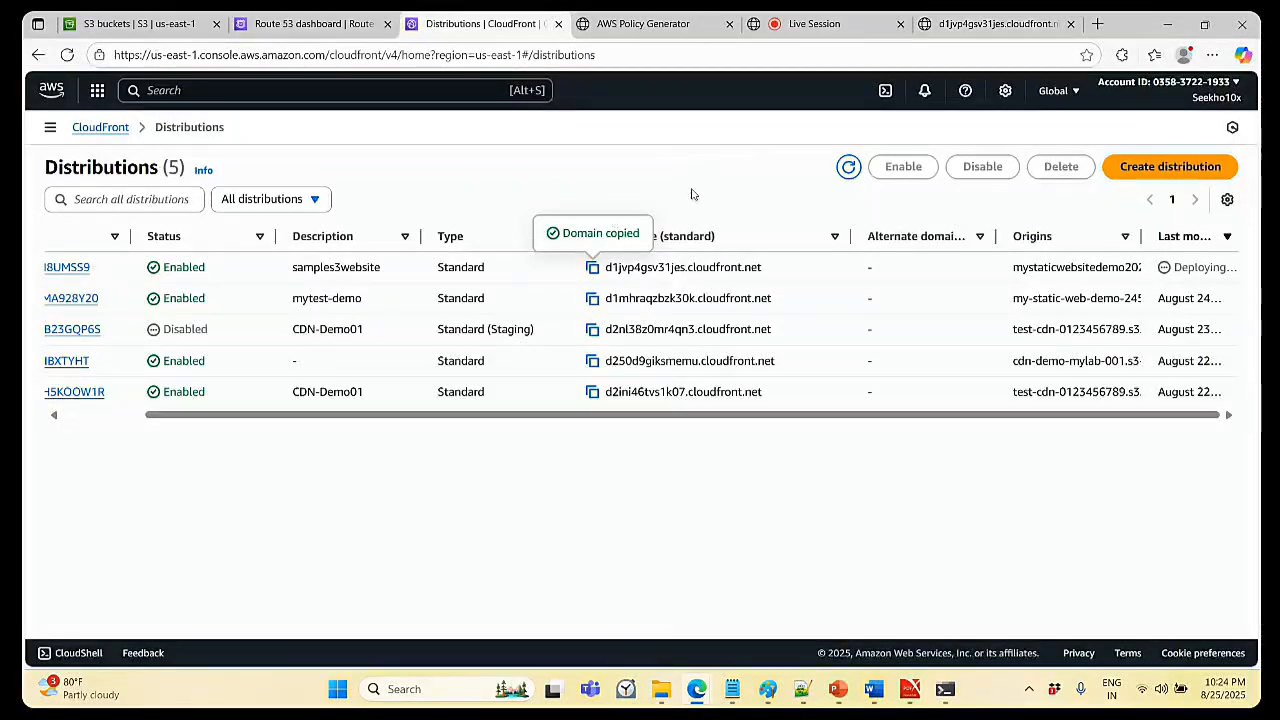
click(995, 24)
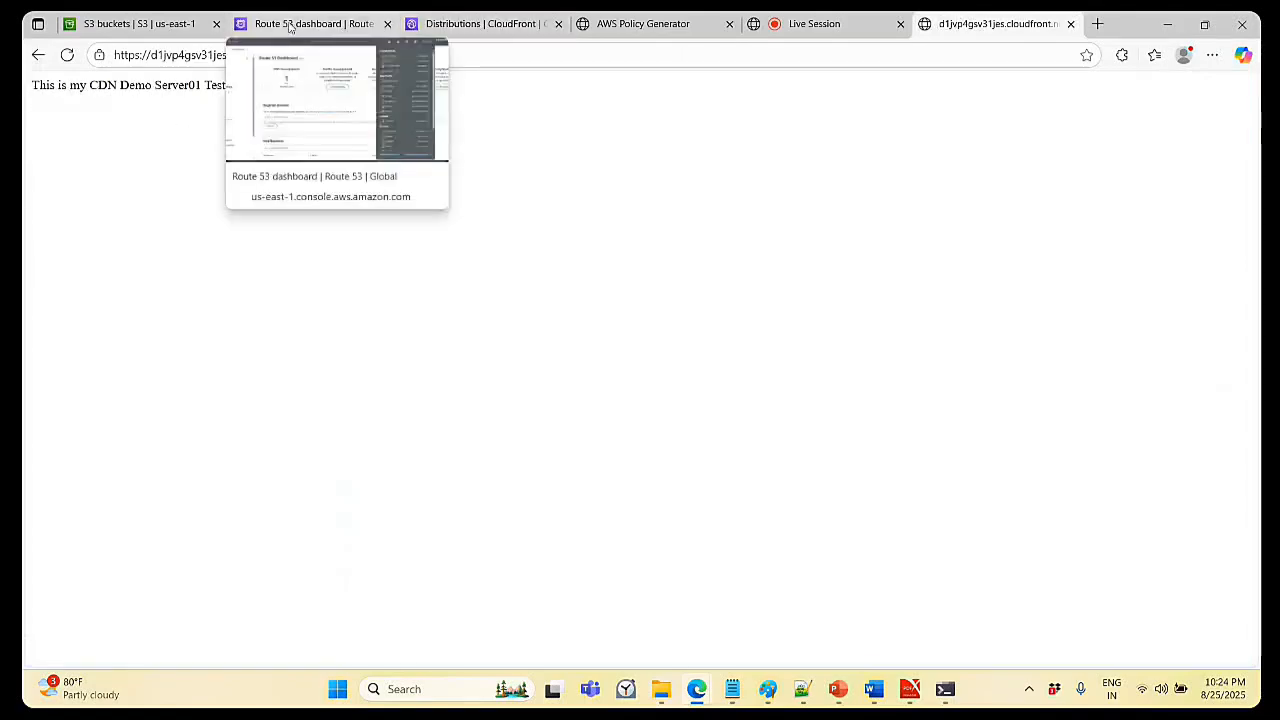
click(140, 24)
click(924, 25)
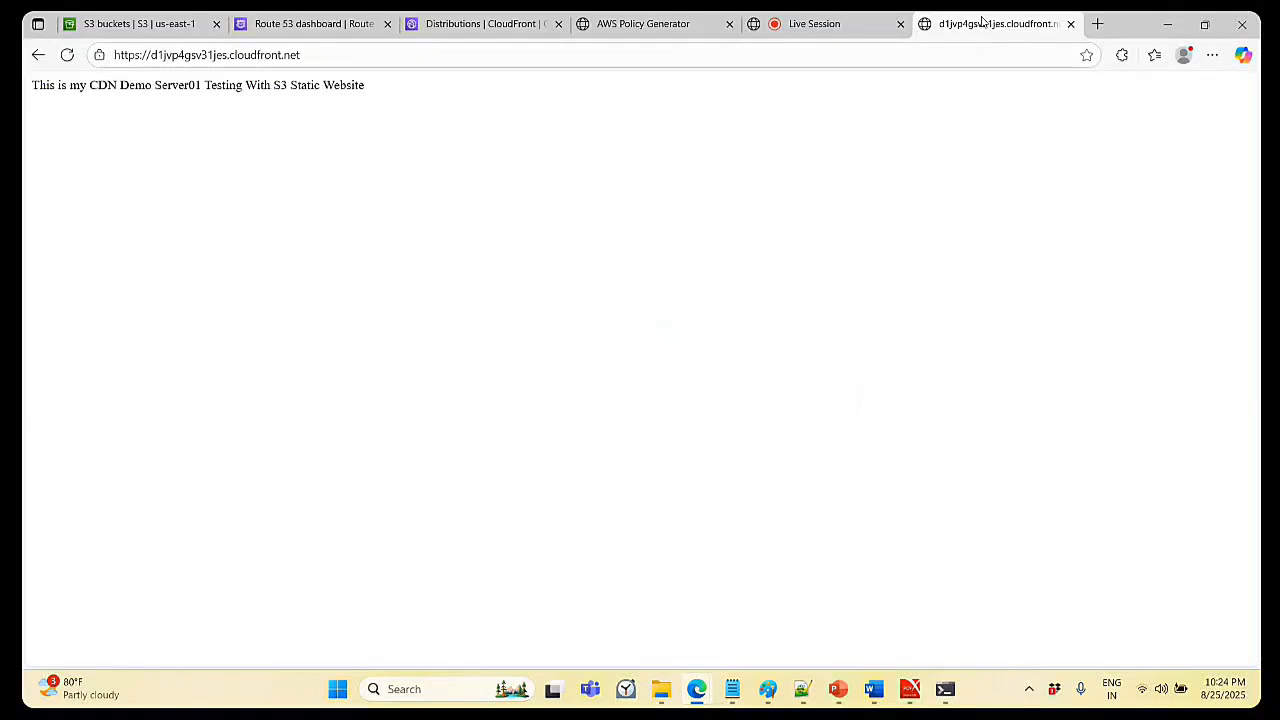
click(434, 30)
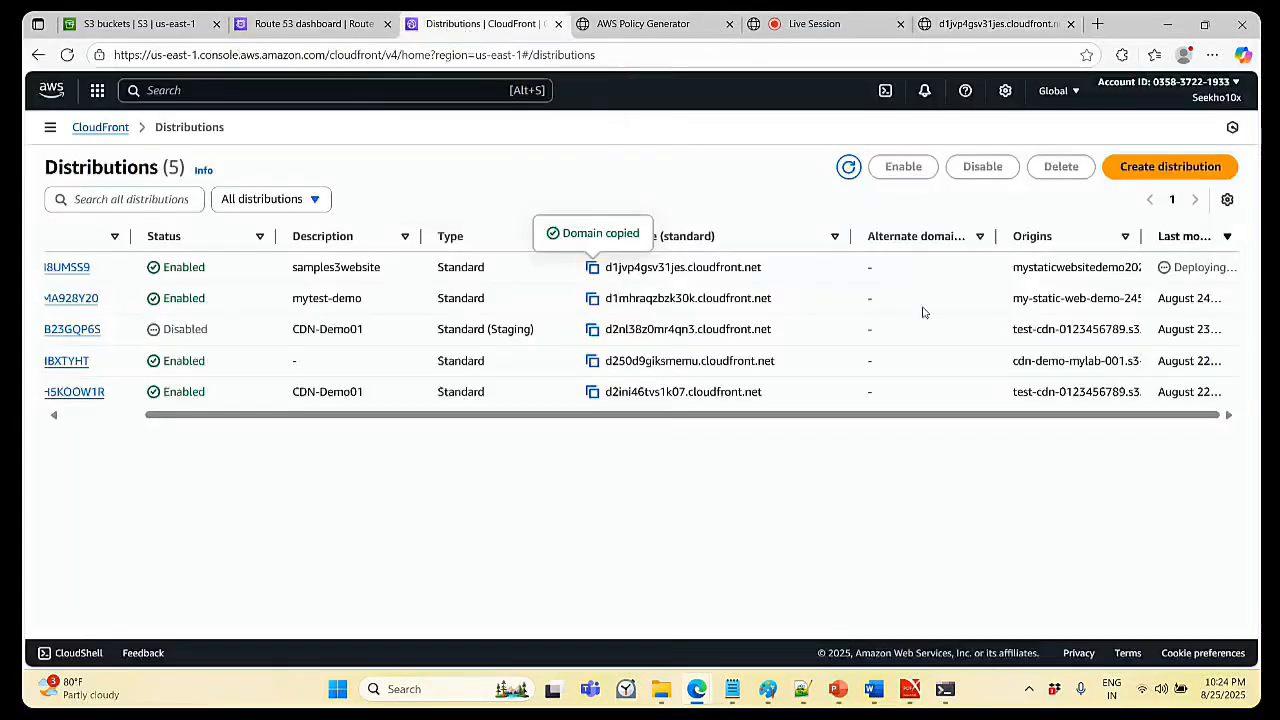
click(760, 268)
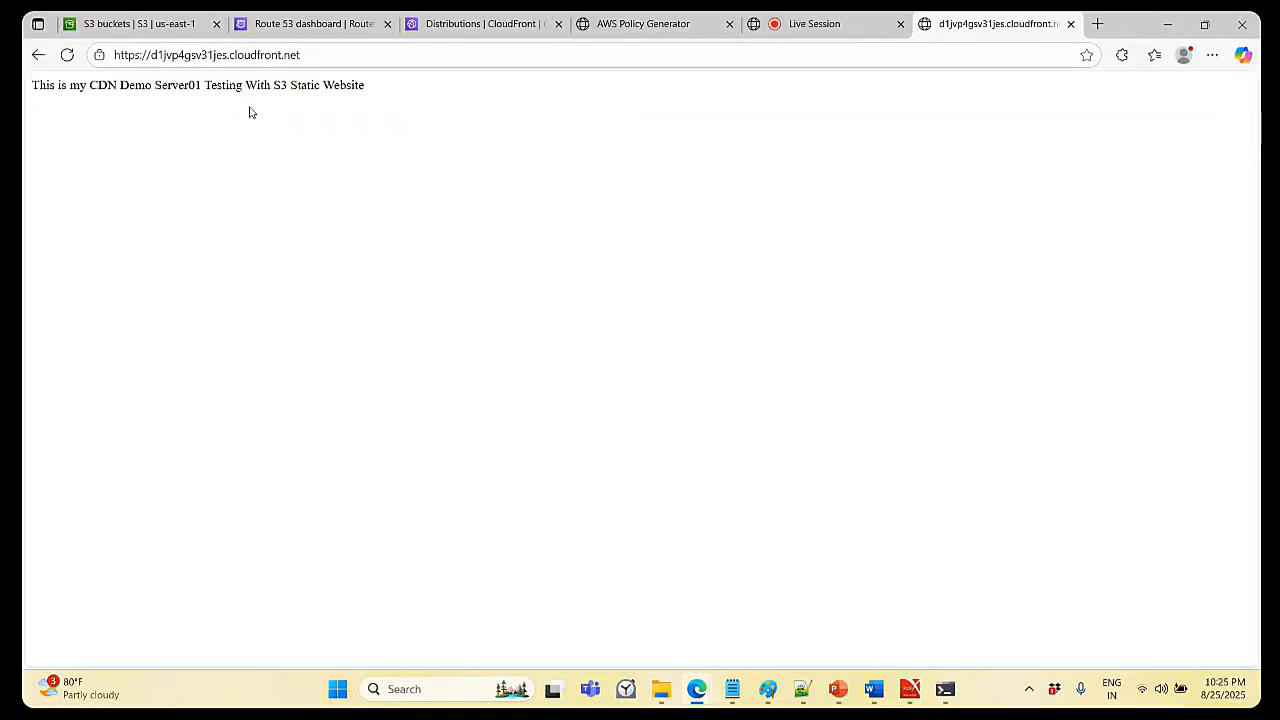
click(462, 17)
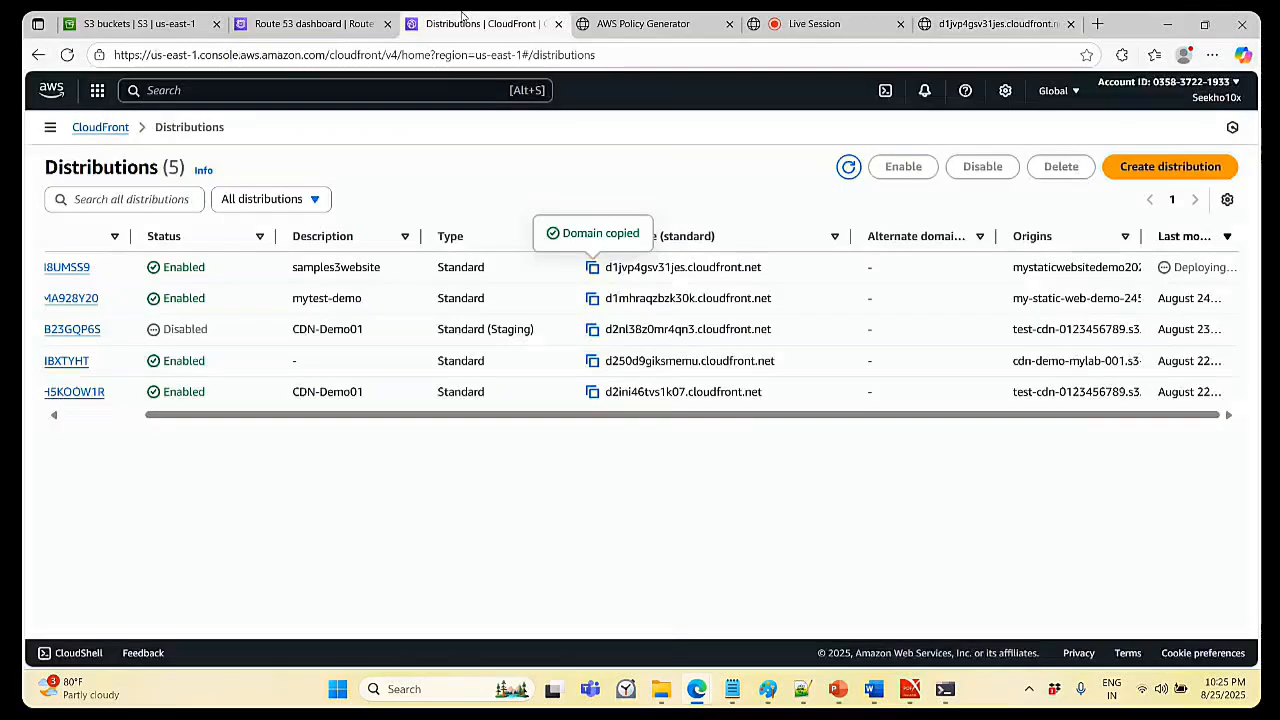
click(973, 21)
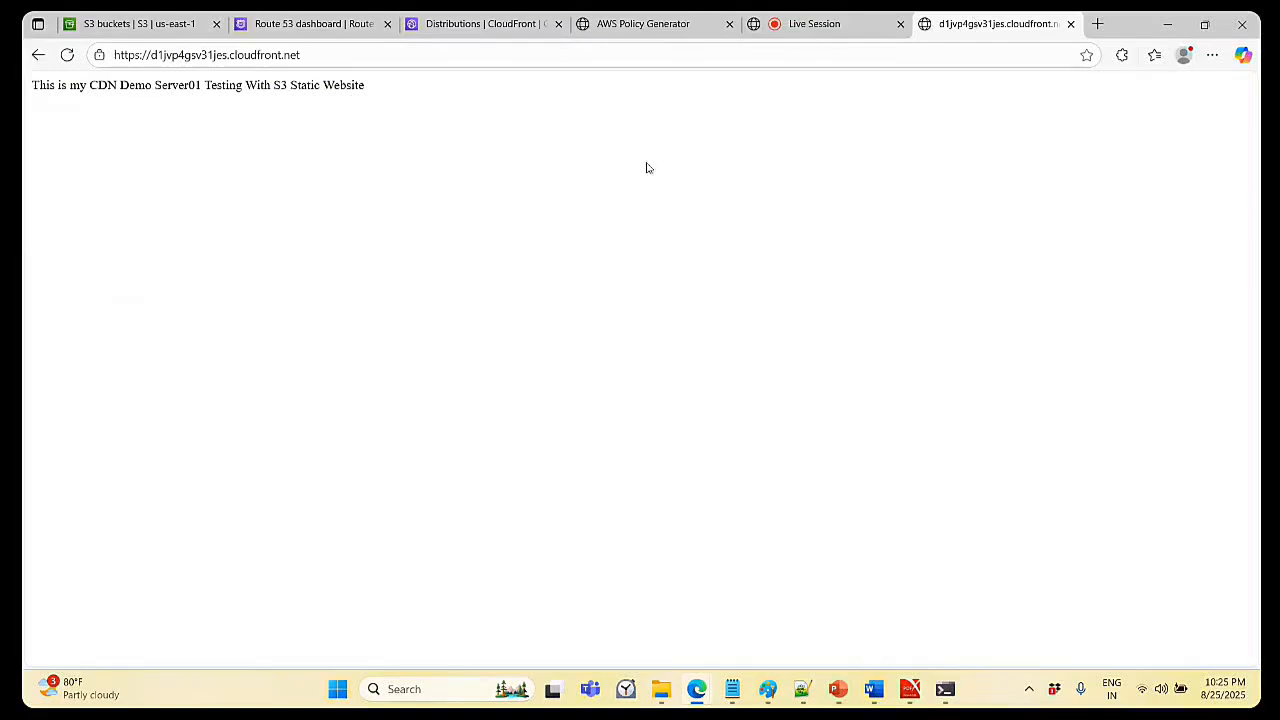
click(494, 28)
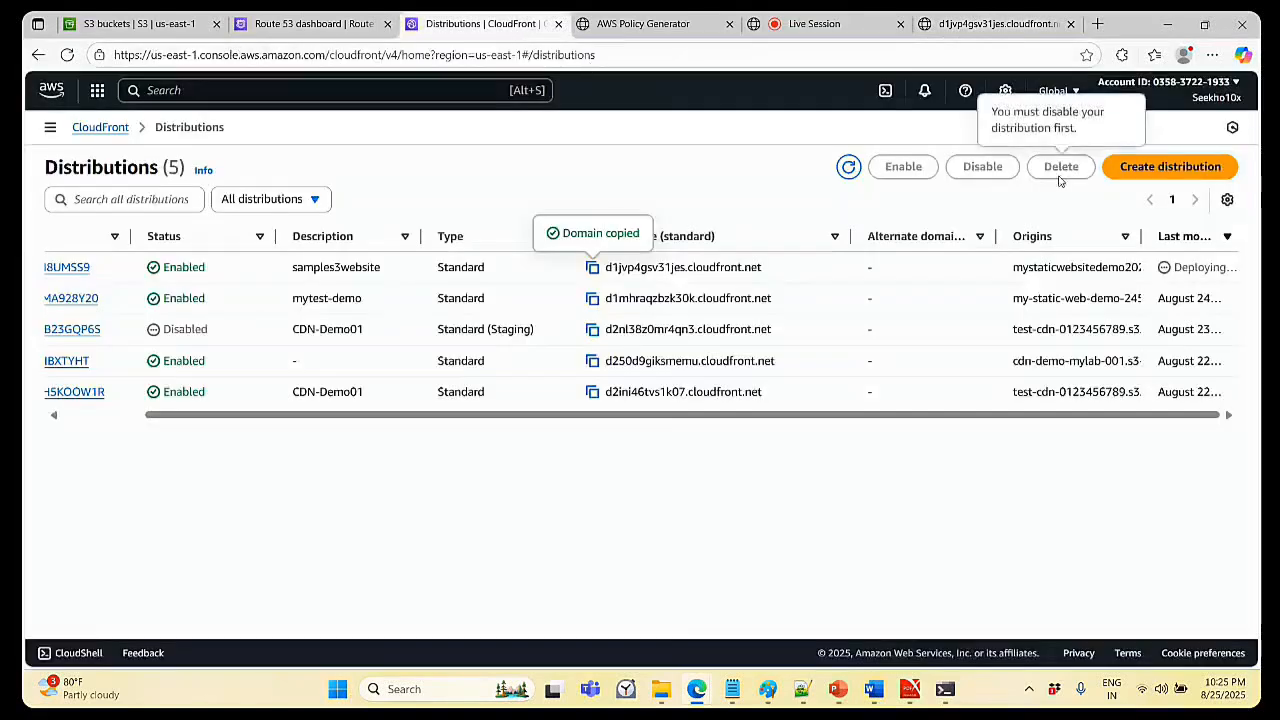
- Refresh the distributions list to recheck the samples3website distribution's deployment status, glancing at the live session's participants in between
click(848, 170)
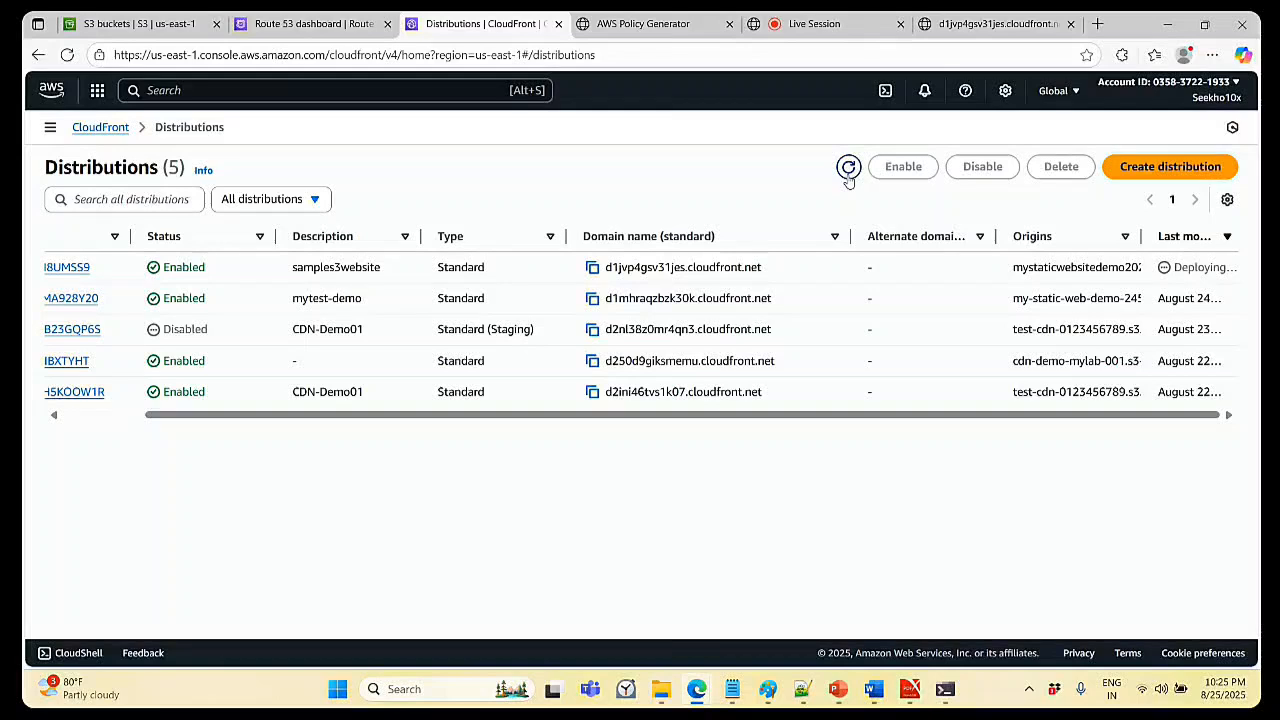
click(848, 170)
click(870, 20)
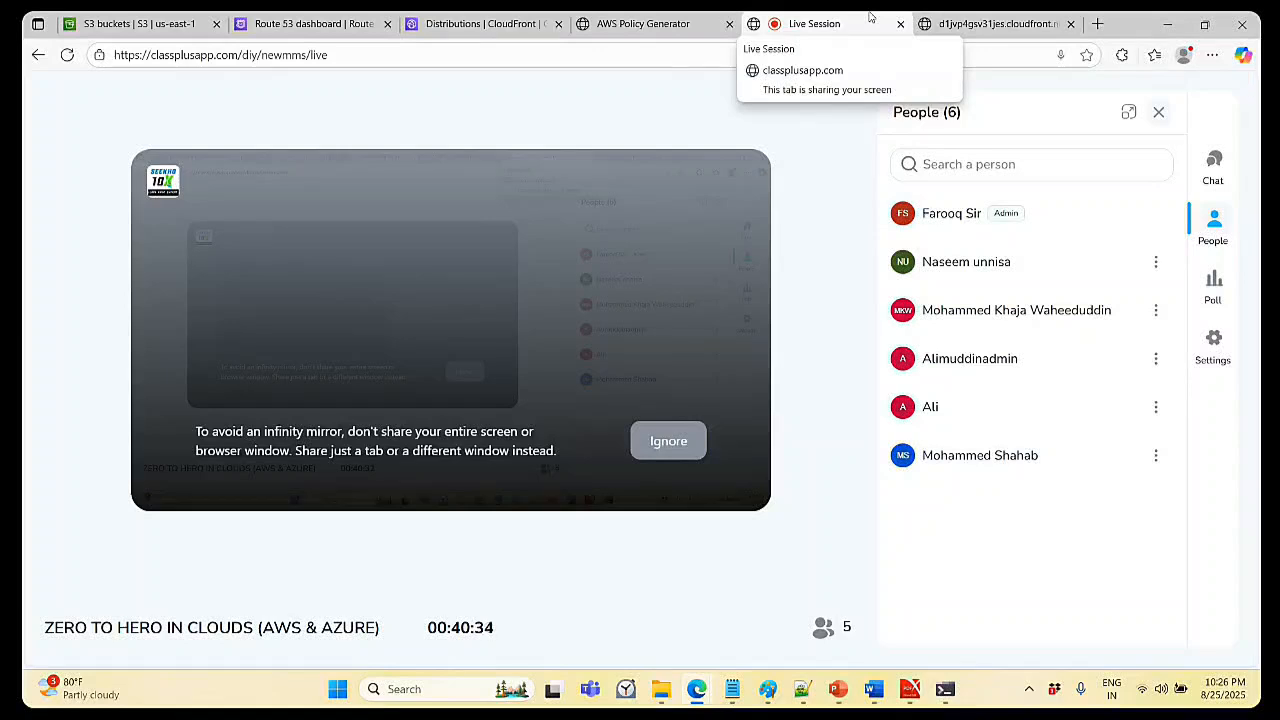
click(482, 16)
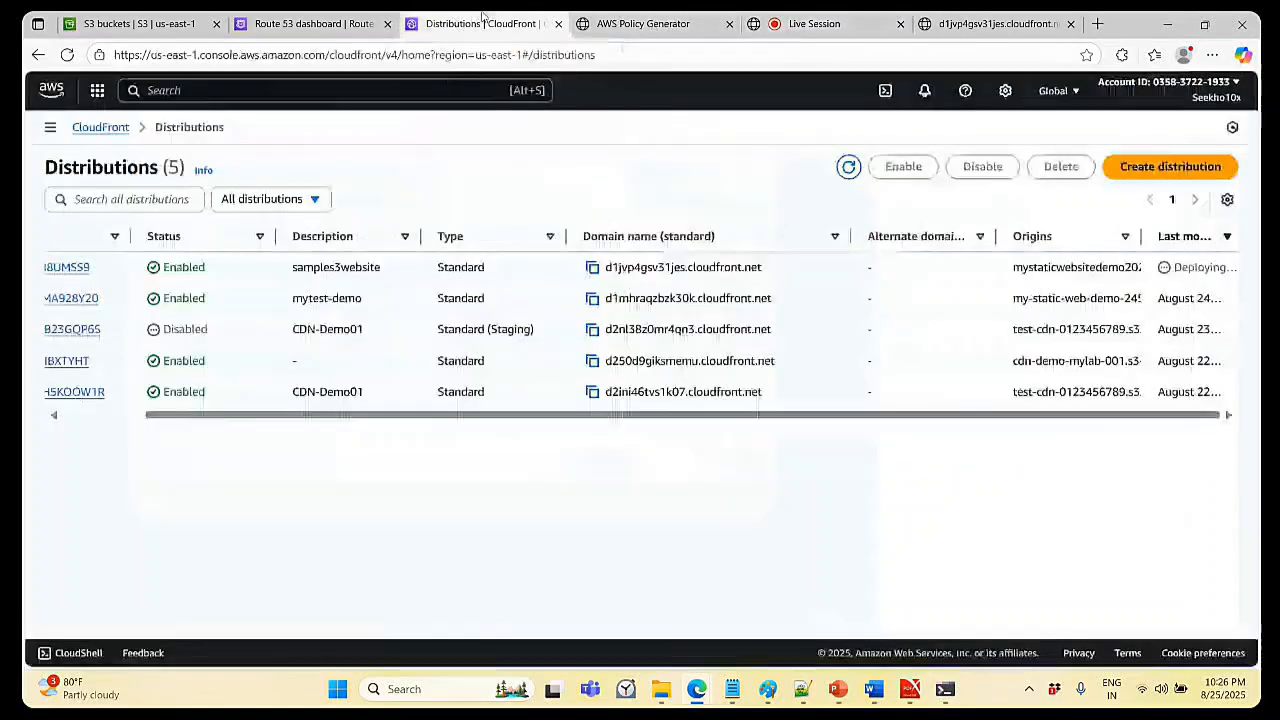
click(847, 170)
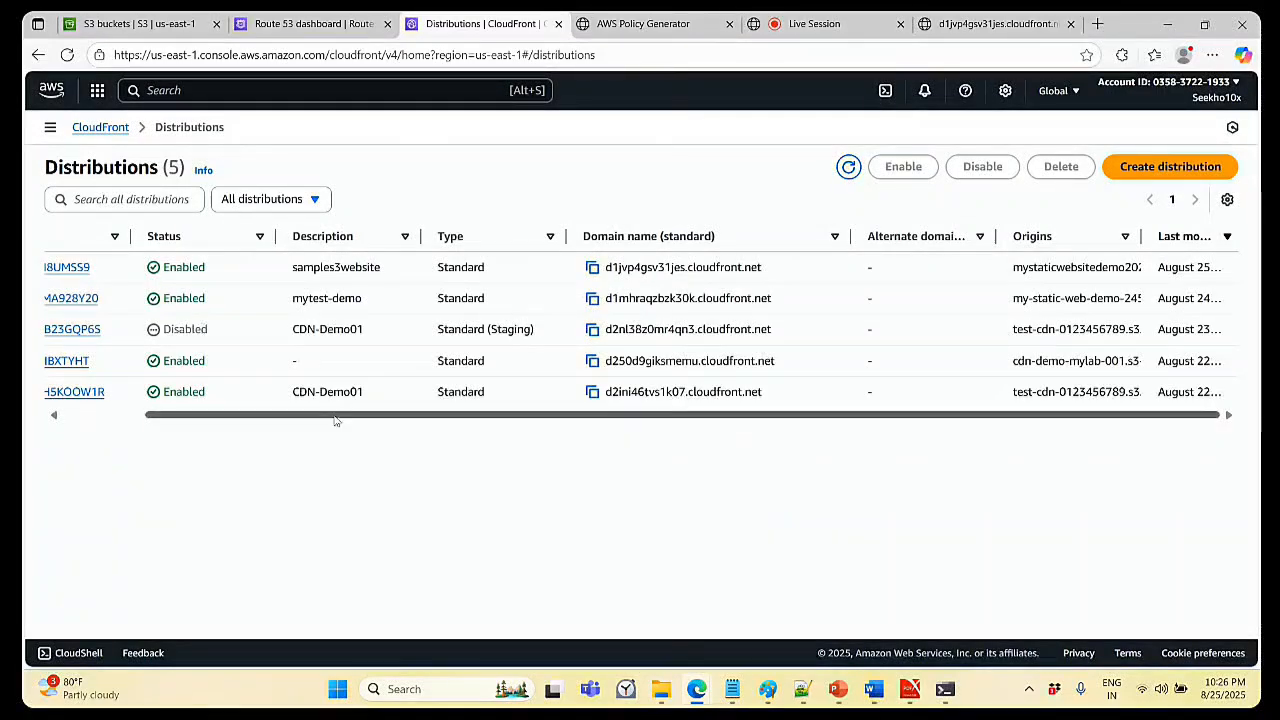
drag(262, 415, 193, 385)
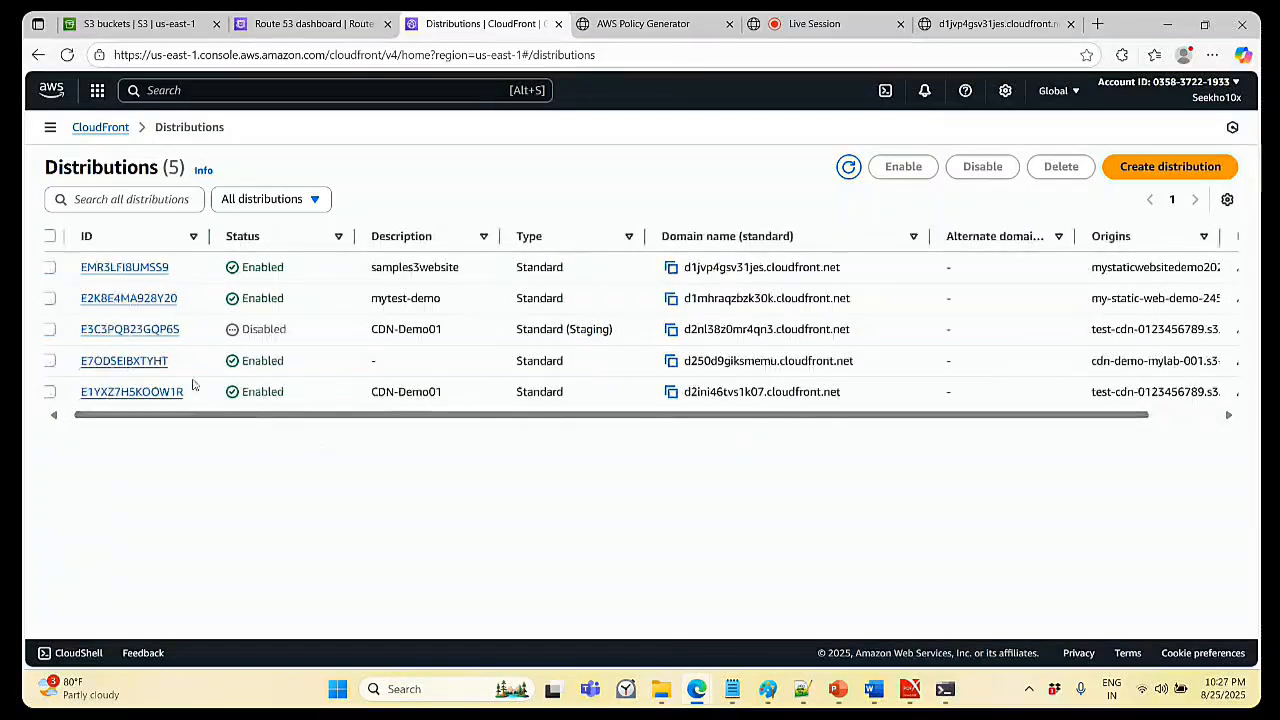
- Edit the samples3website distribution's settings, trying each price class and settling on Use all edge locations (best performance)
click(126, 267)
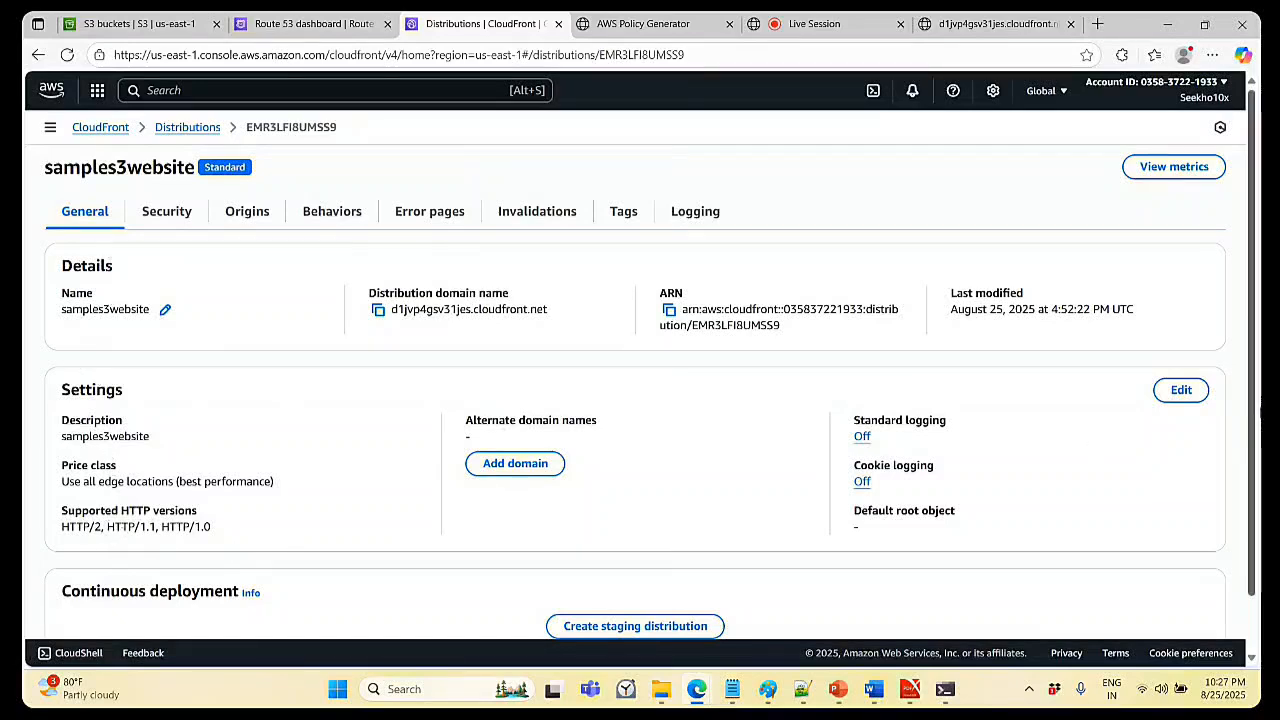
click(1176, 390)
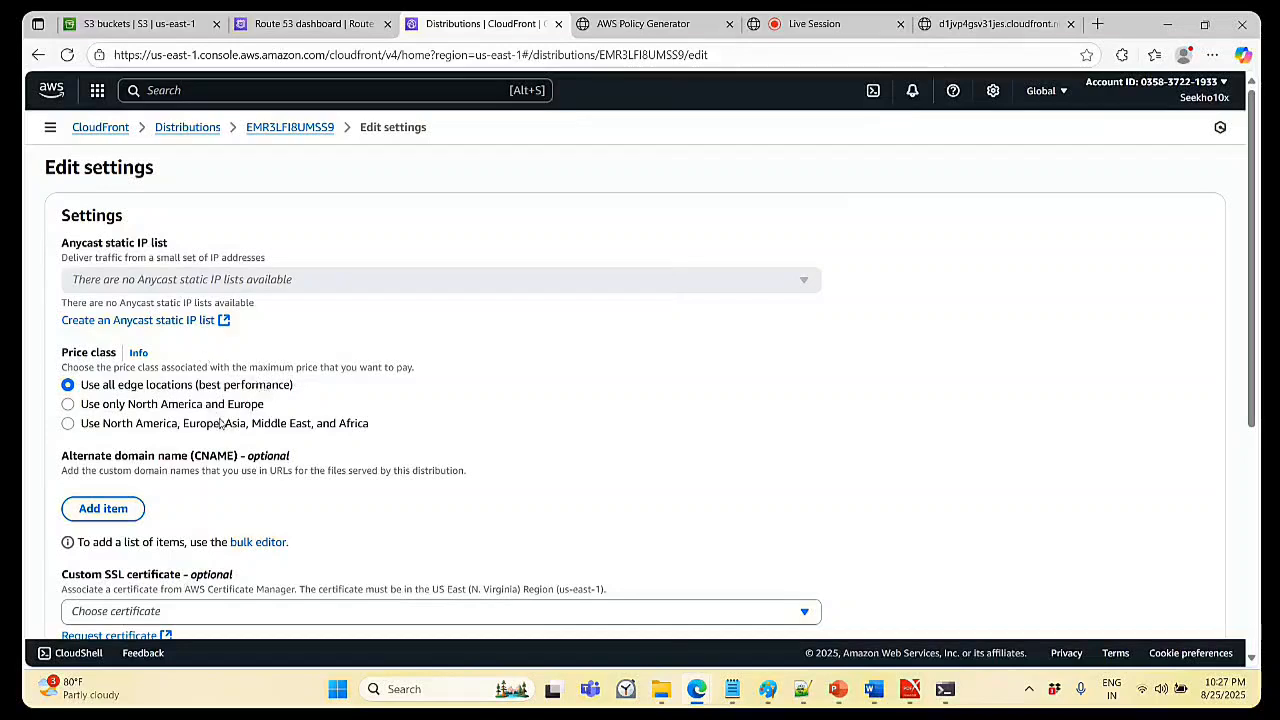
click(68, 404)
click(68, 427)
click(68, 386)
- Go through the remaining distribution settings and select HTTP/3 under the supported HTTP versions
scroll(445, 380, down, 3)
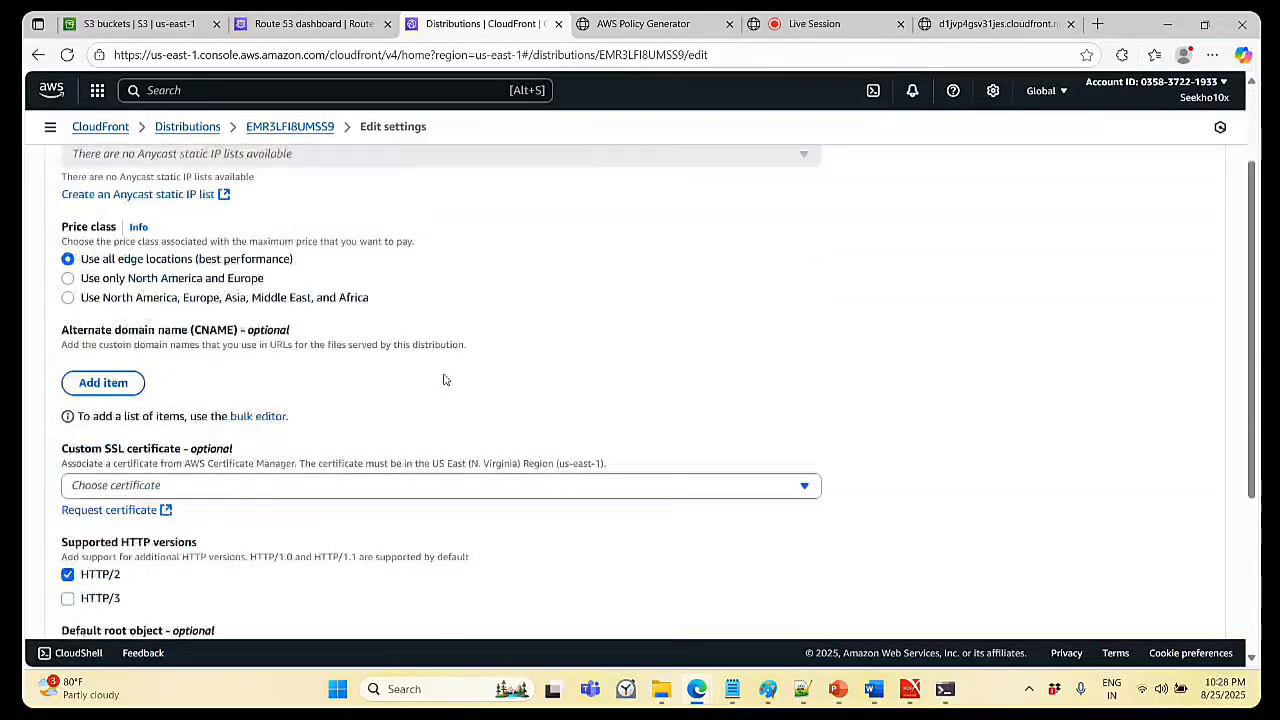
scroll(445, 380, up, 1)
scroll(450, 365, up, 2)
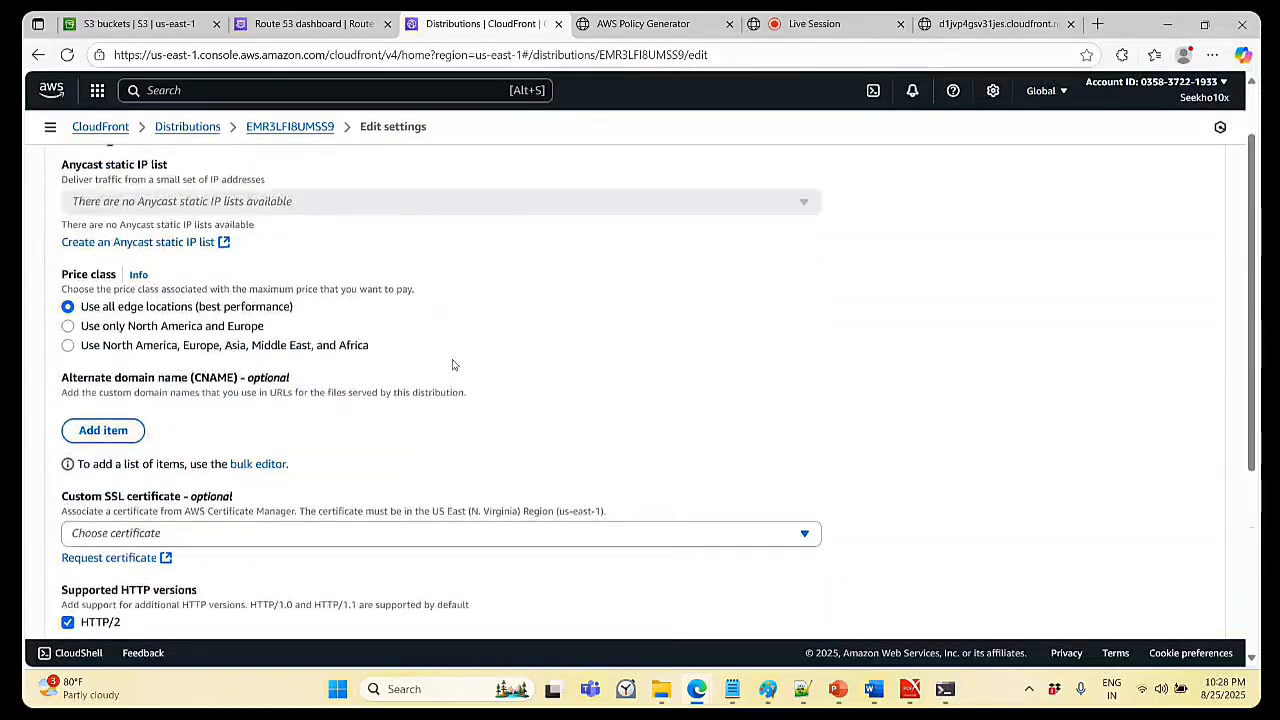
scroll(452, 364, down, 3)
scroll(452, 364, down, 2)
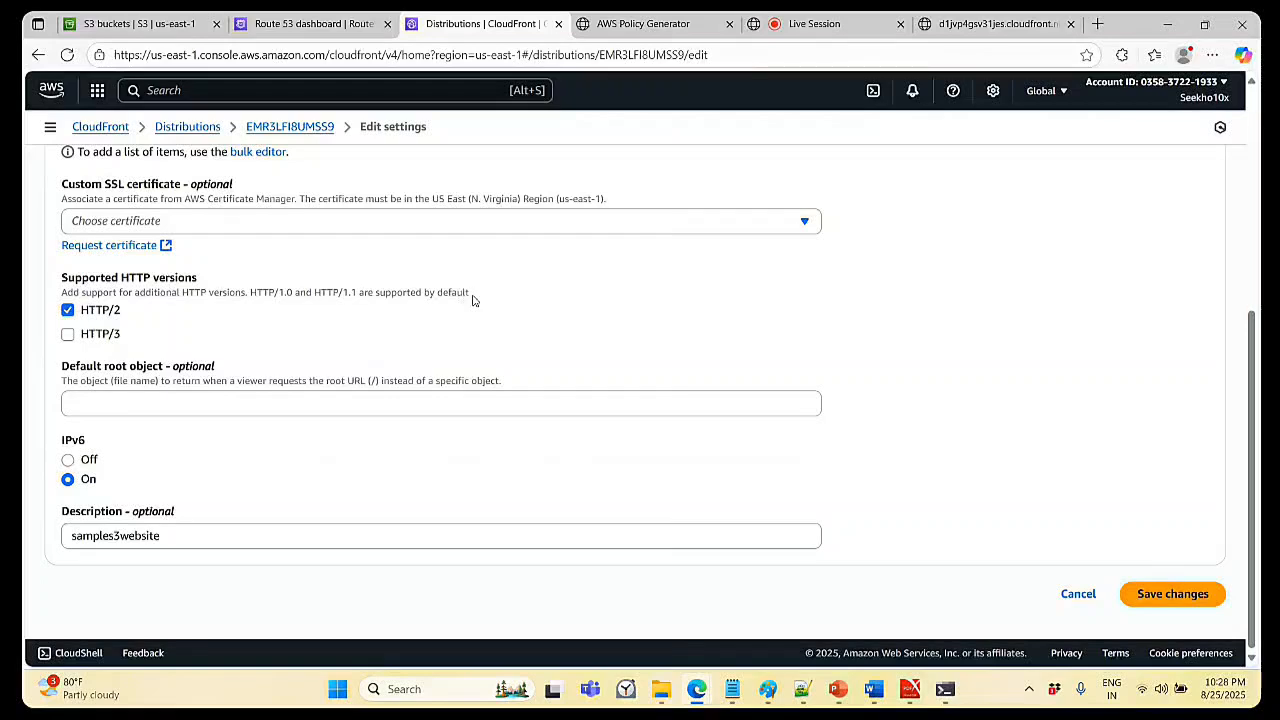
click(68, 337)
- Switch to the Live Session, accept the participant's raised hand, and end that participant's speaking turn
click(776, 20)
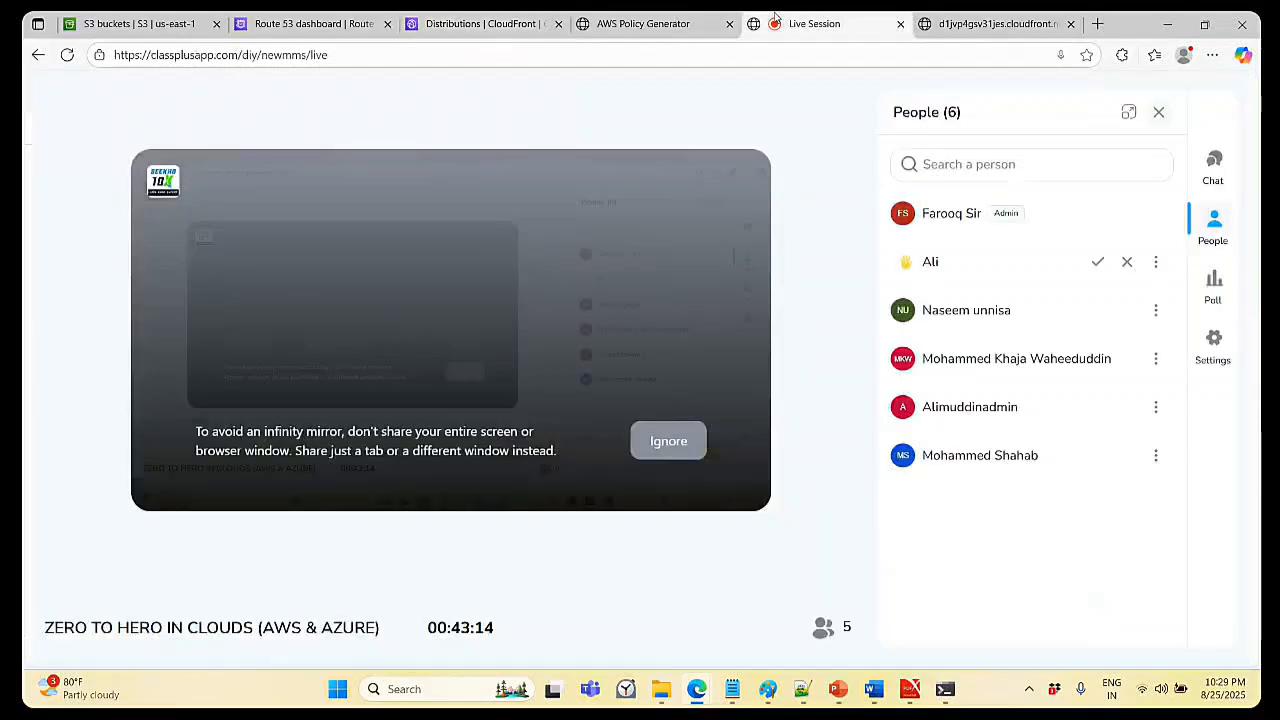
click(1101, 262)
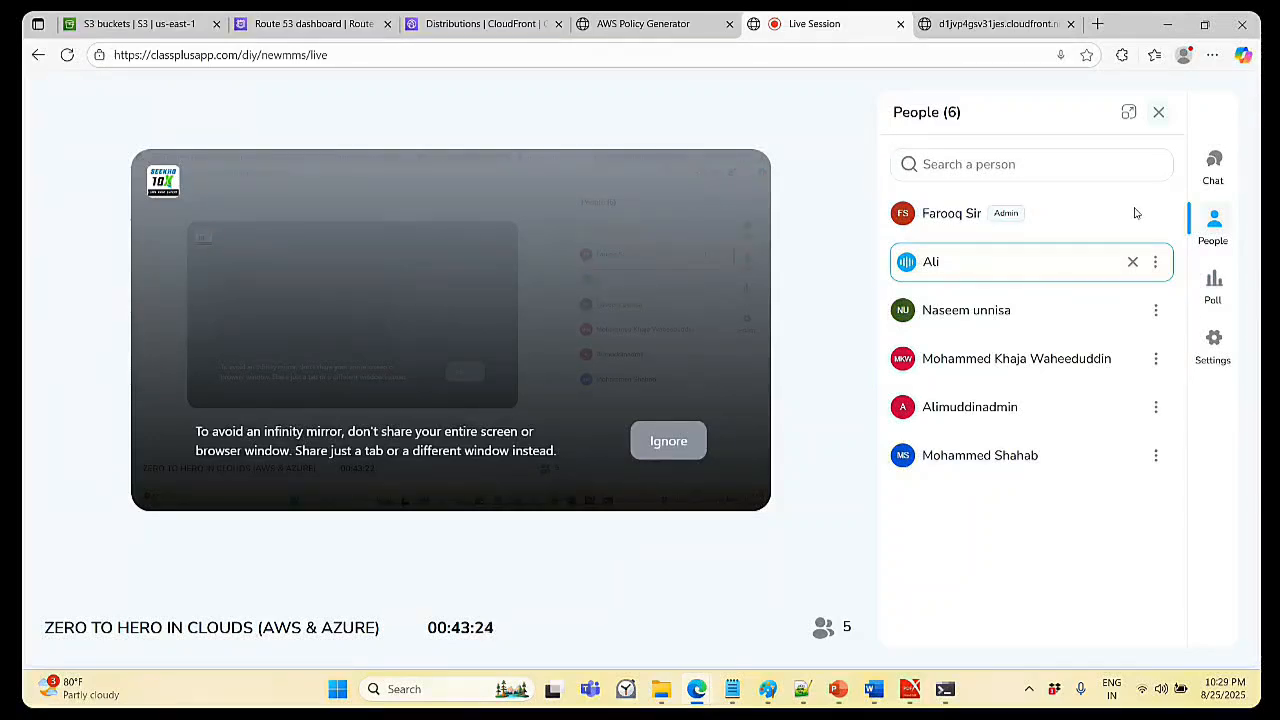
click(1133, 263)
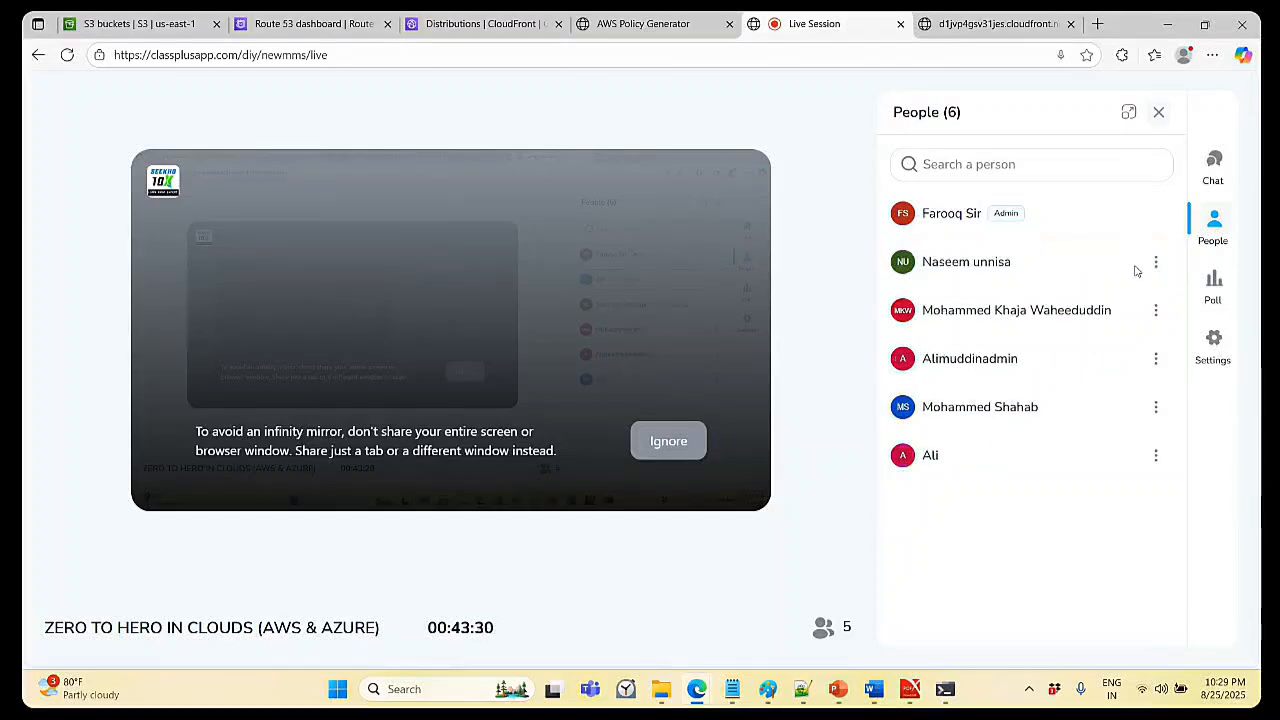
- Return to the samples3website distribution's edit page, review its settings from price class to description, and leave without saving
click(133, 30)
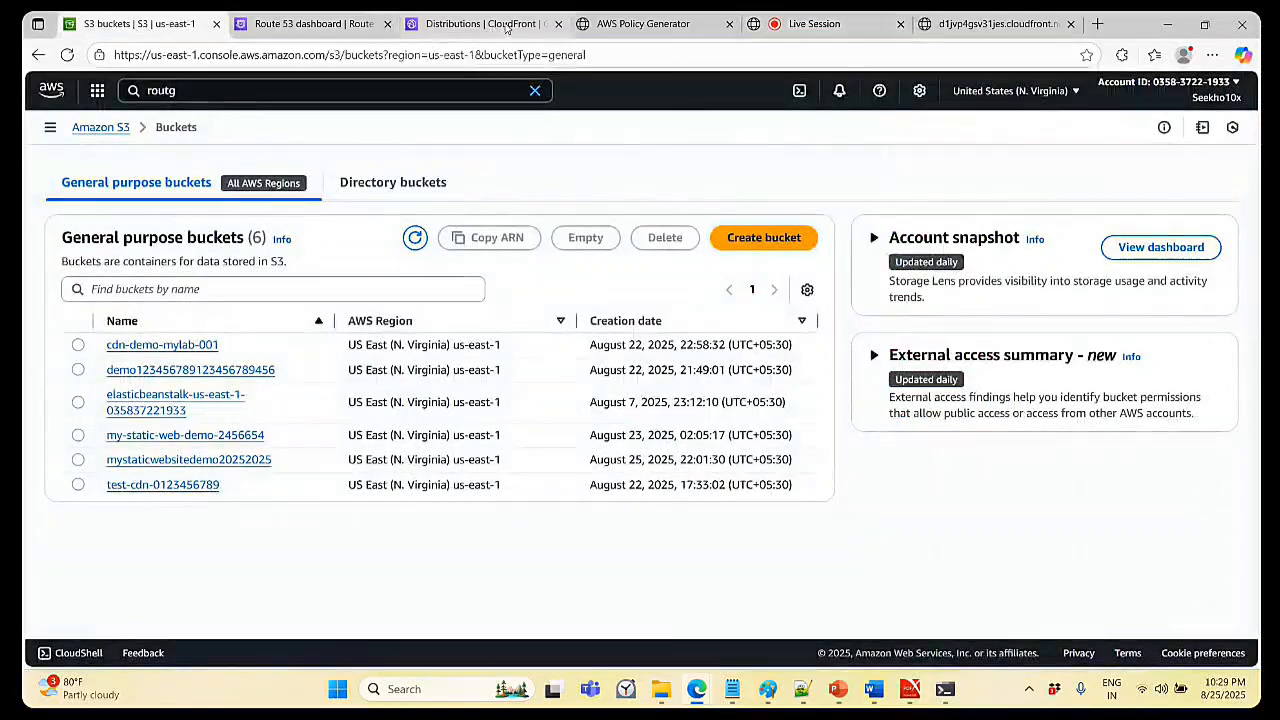
click(990, 24)
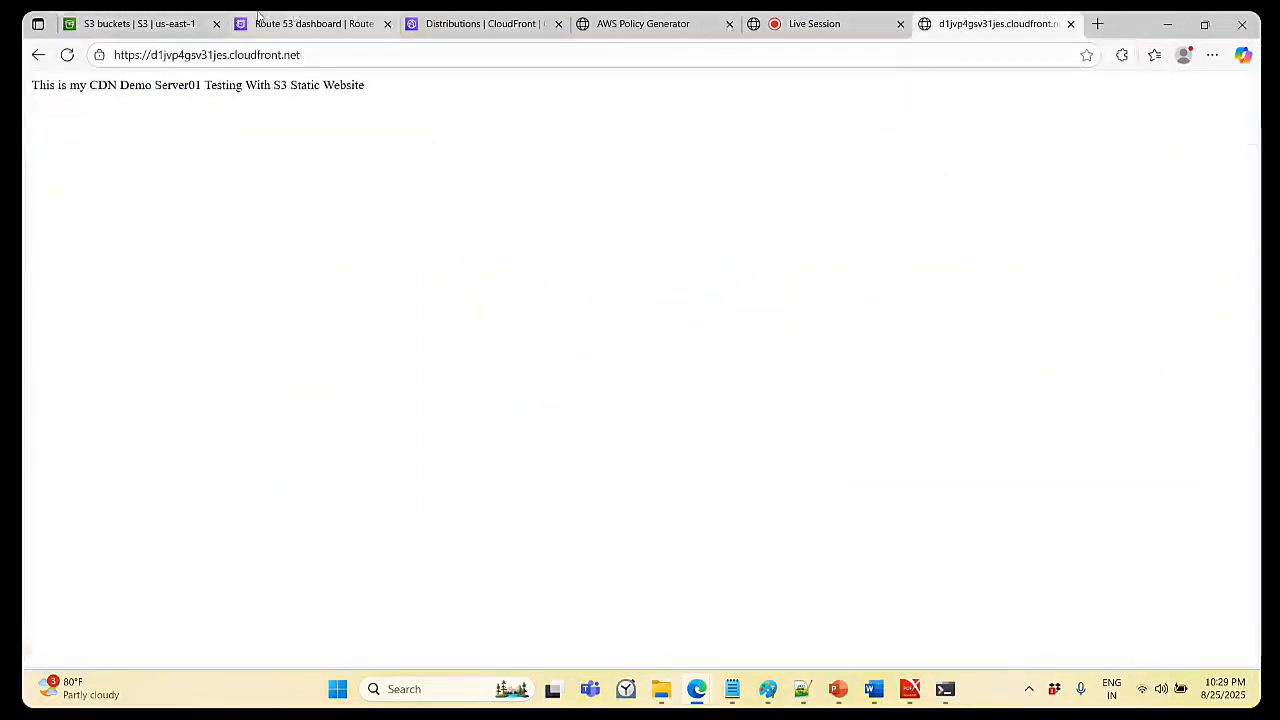
click(312, 23)
click(470, 23)
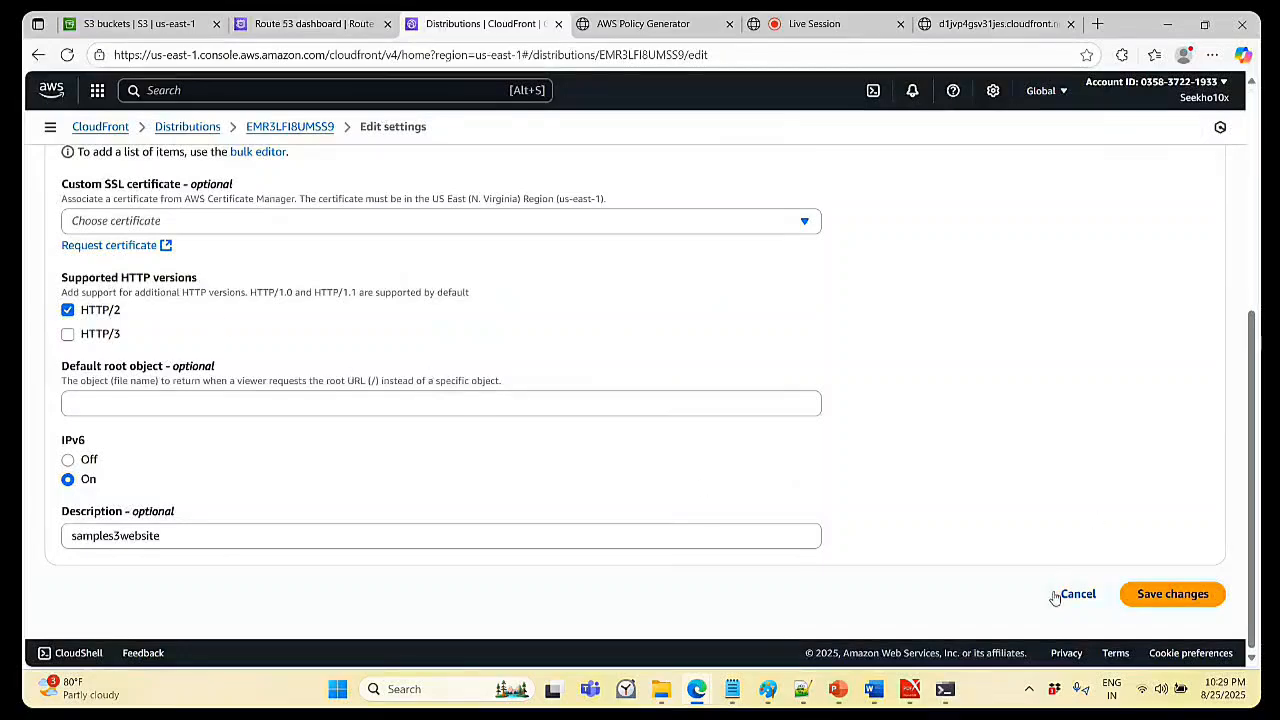
scroll(766, 300, up, 3)
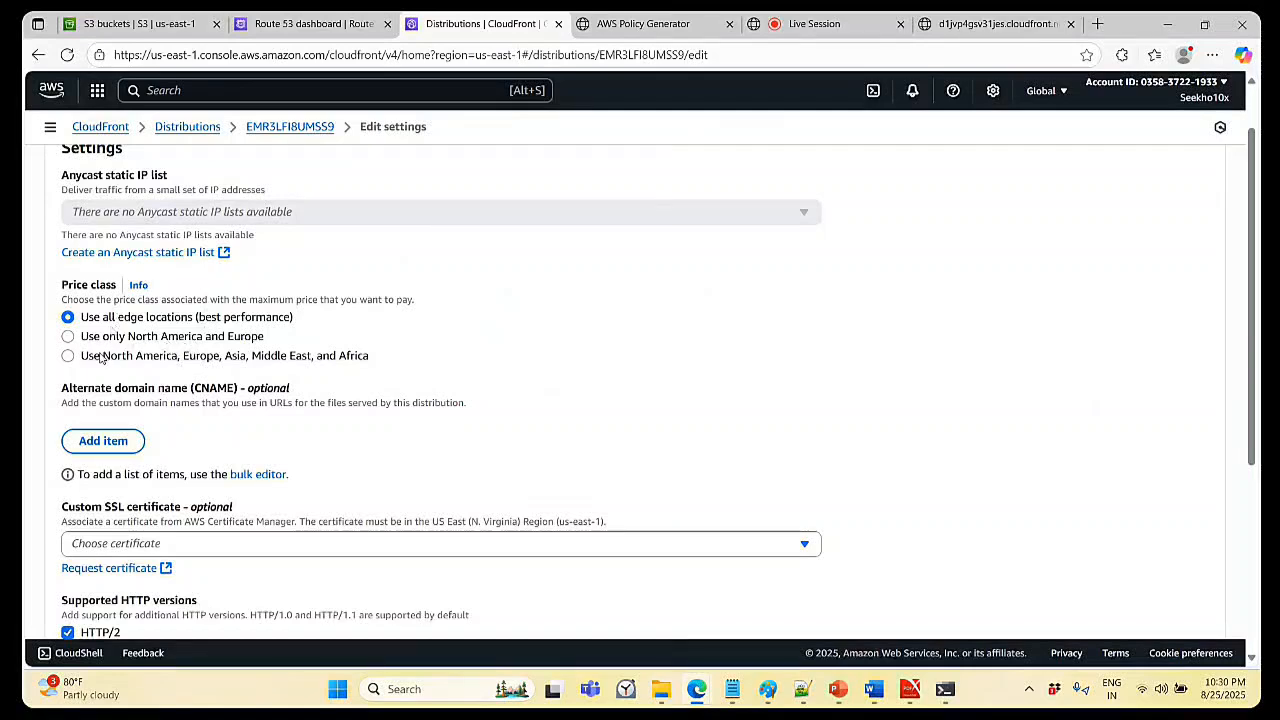
scroll(684, 227, down, 1)
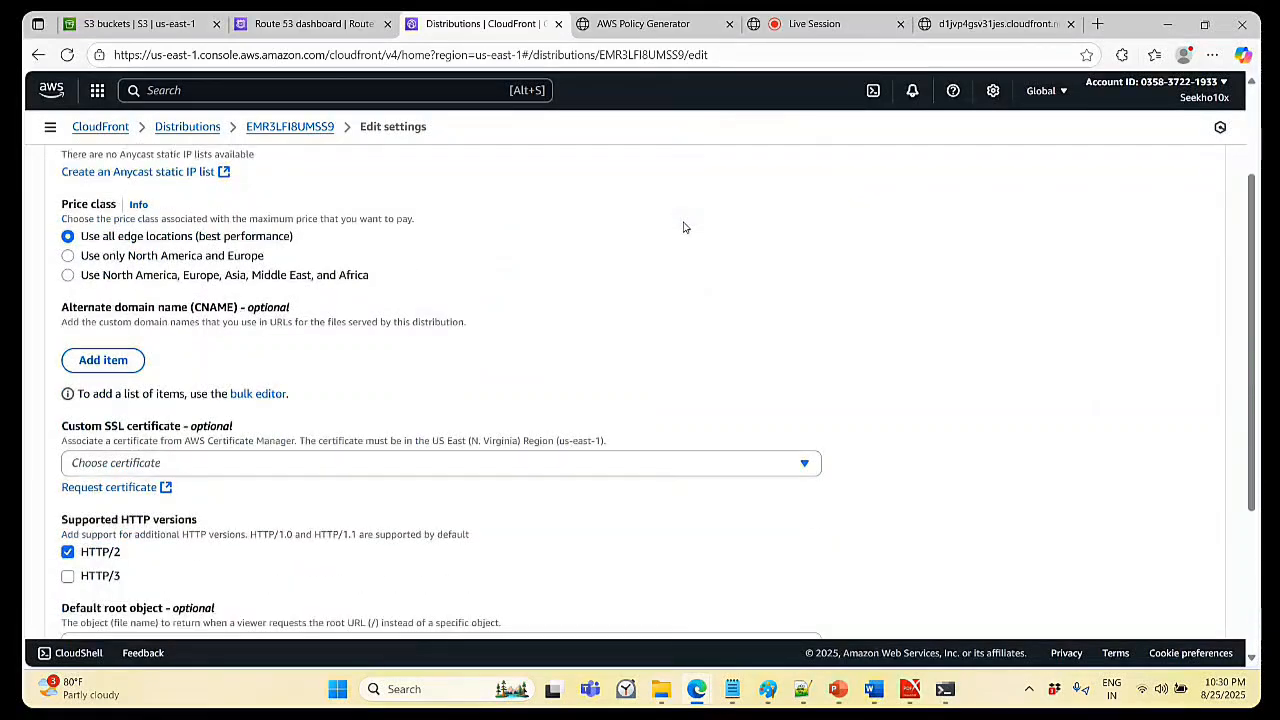
scroll(684, 227, down, 3)
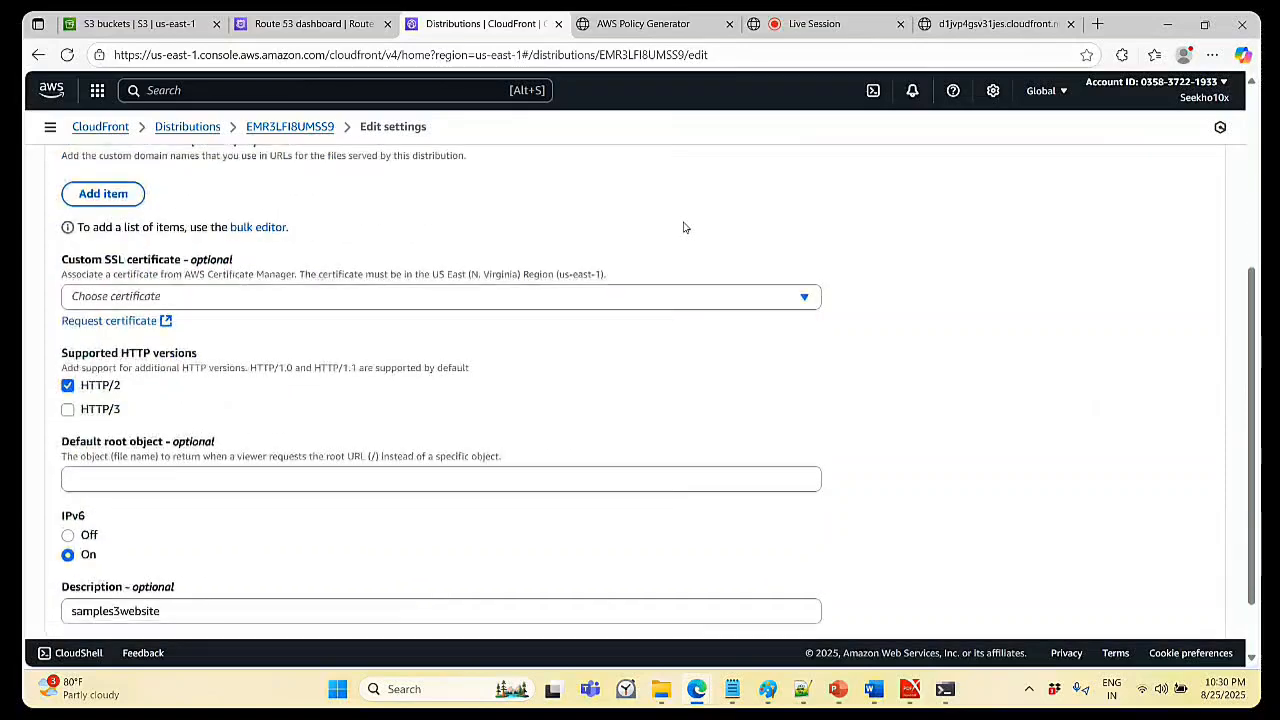
click(1078, 595)
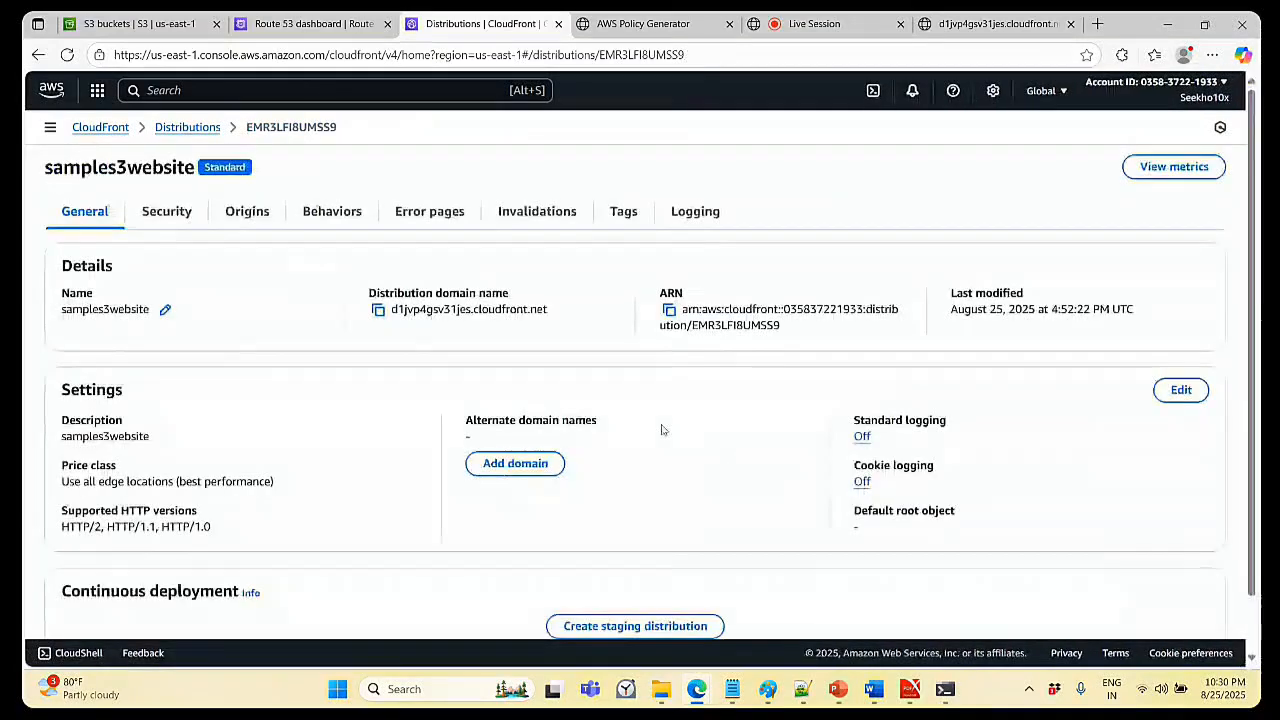
- Review the distribution's origins and the default behavior's viewer and cache settings, and return to the distribution overview
click(260, 215)
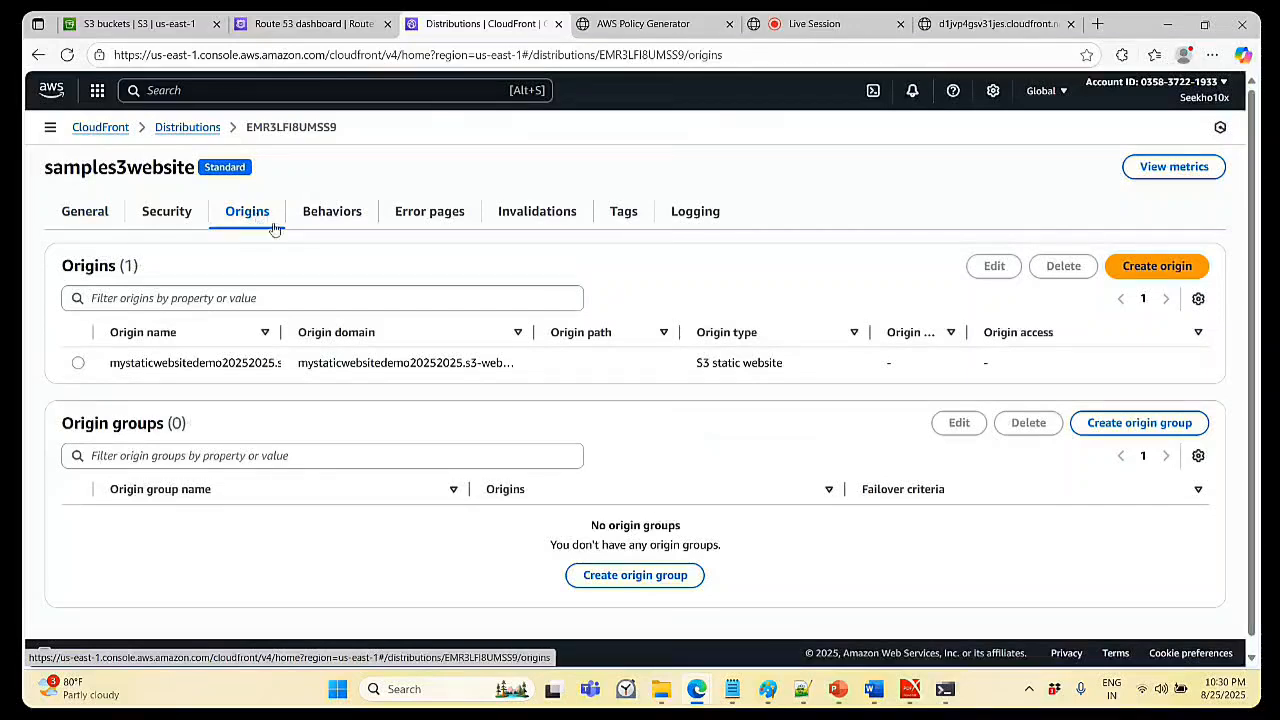
click(347, 221)
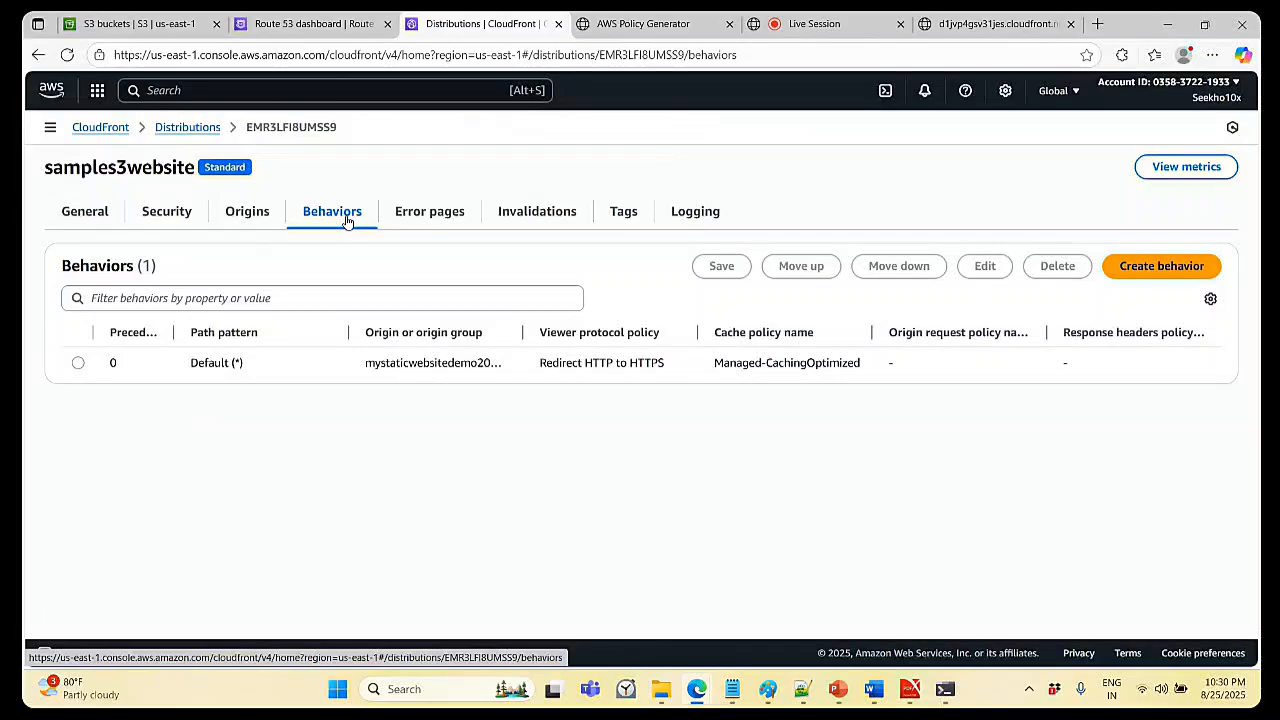
click(78, 363)
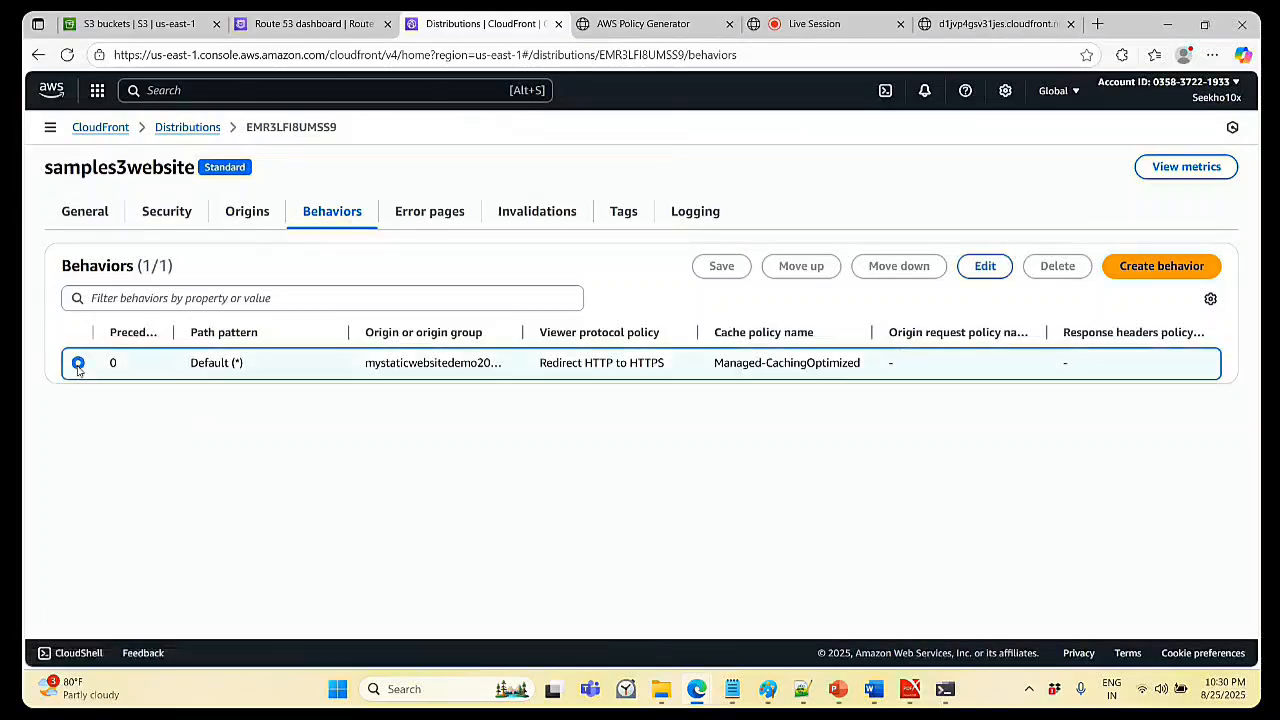
click(984, 268)
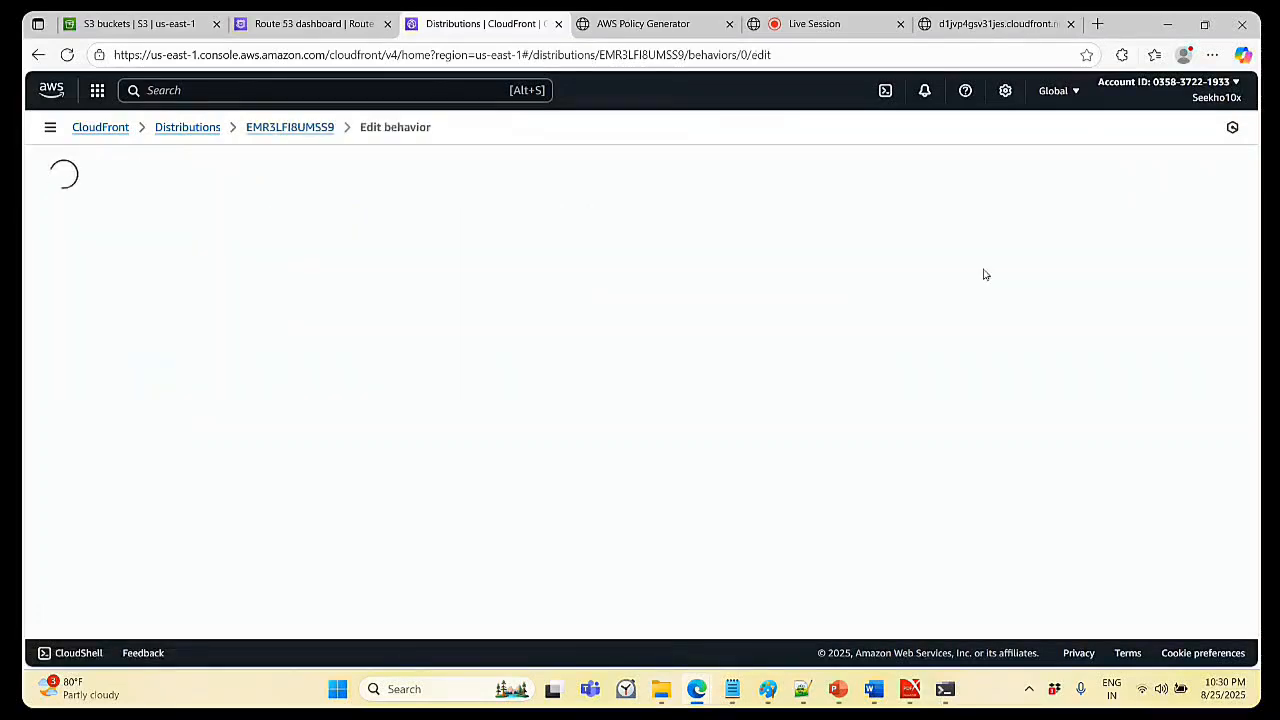
scroll(516, 415, down, 5)
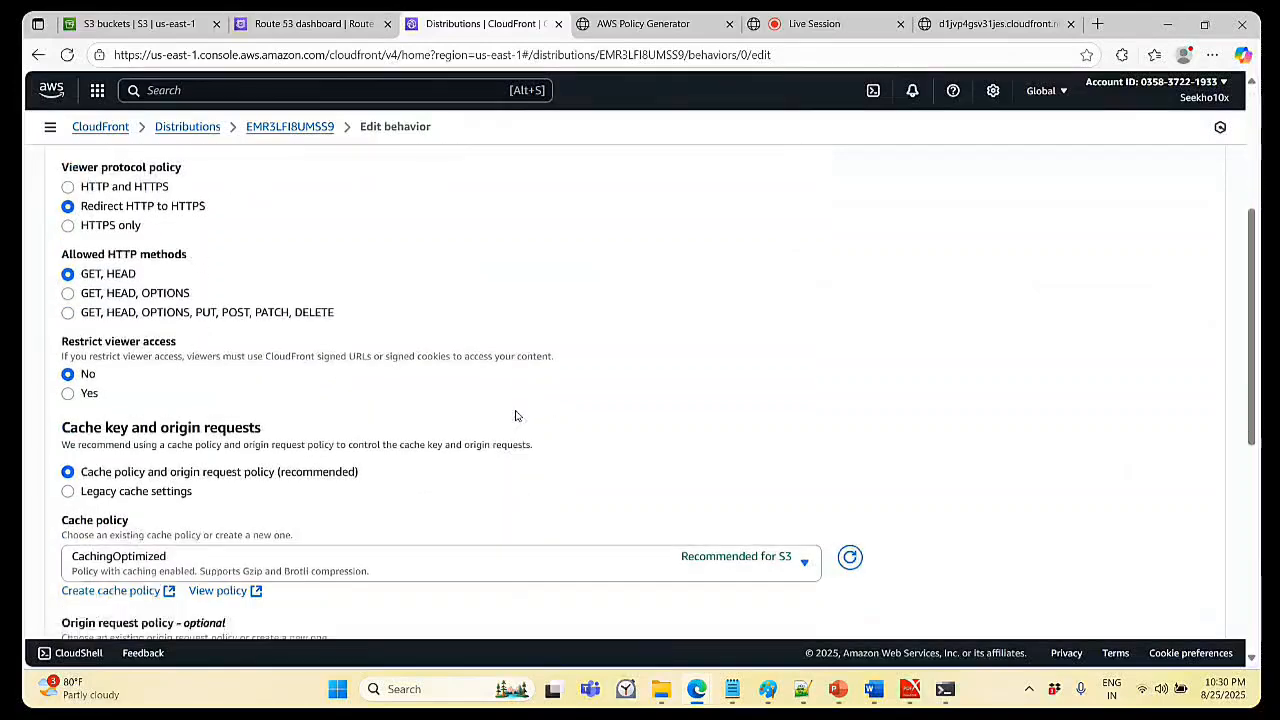
scroll(516, 415, down, 1)
scroll(514, 414, up, 10)
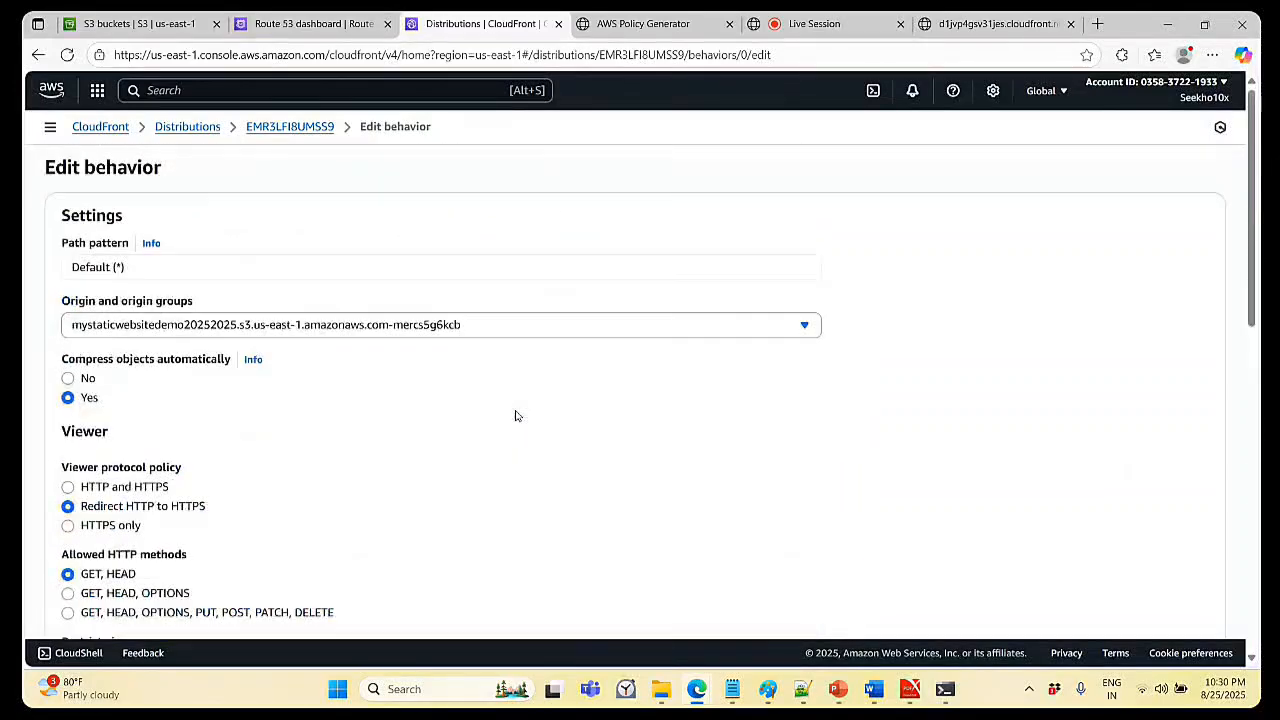
click(291, 129)
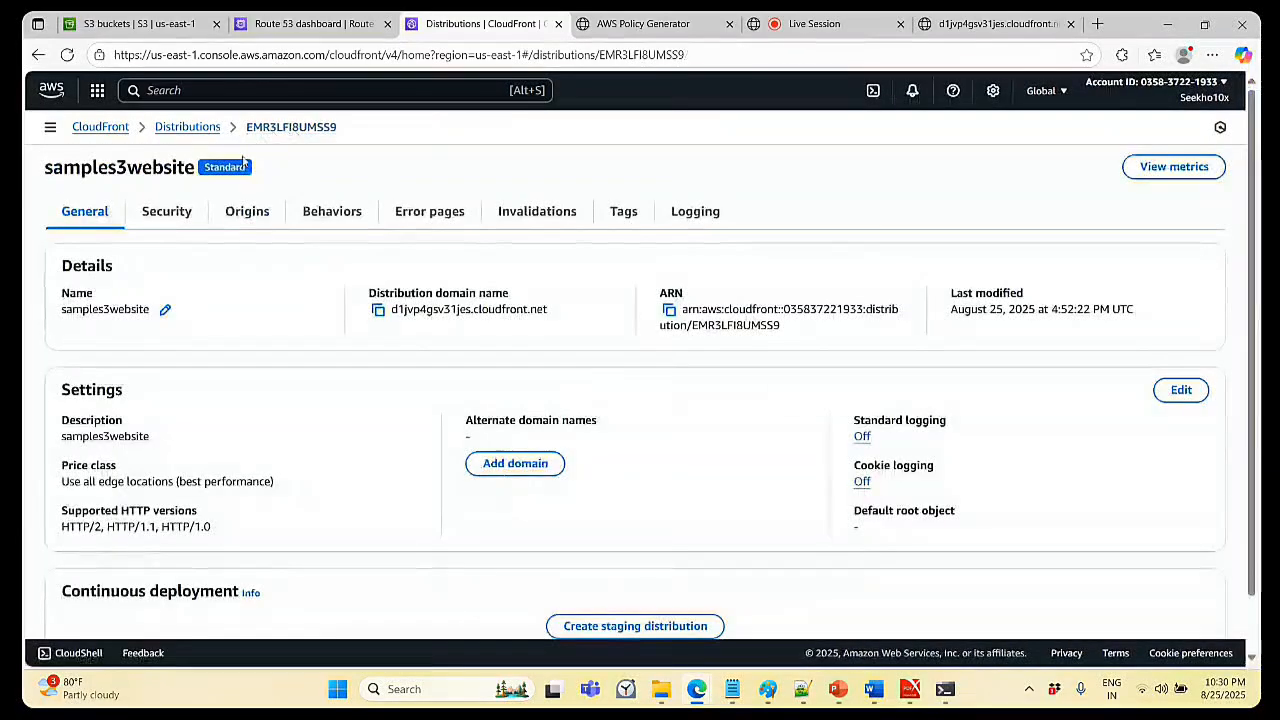
- Edit the CloudFront geographic restrictions in the distribution's security settings and set the restriction type to Allow list
click(163, 221)
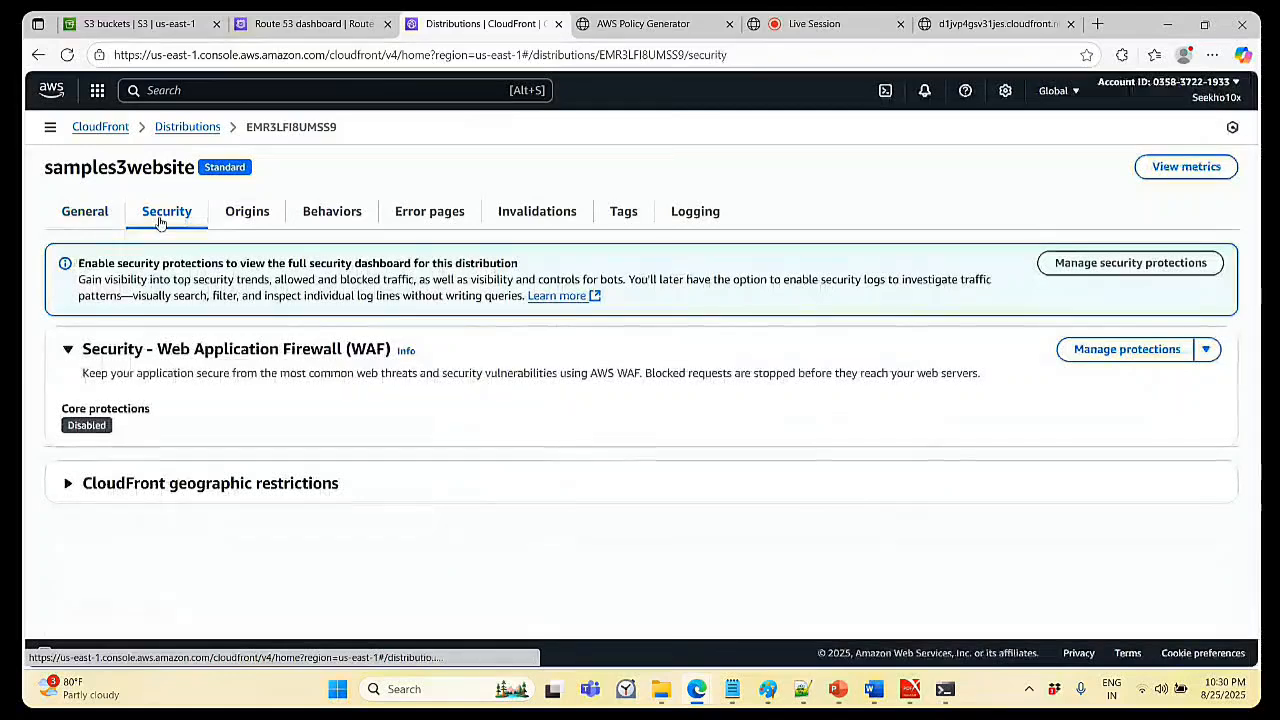
click(85, 213)
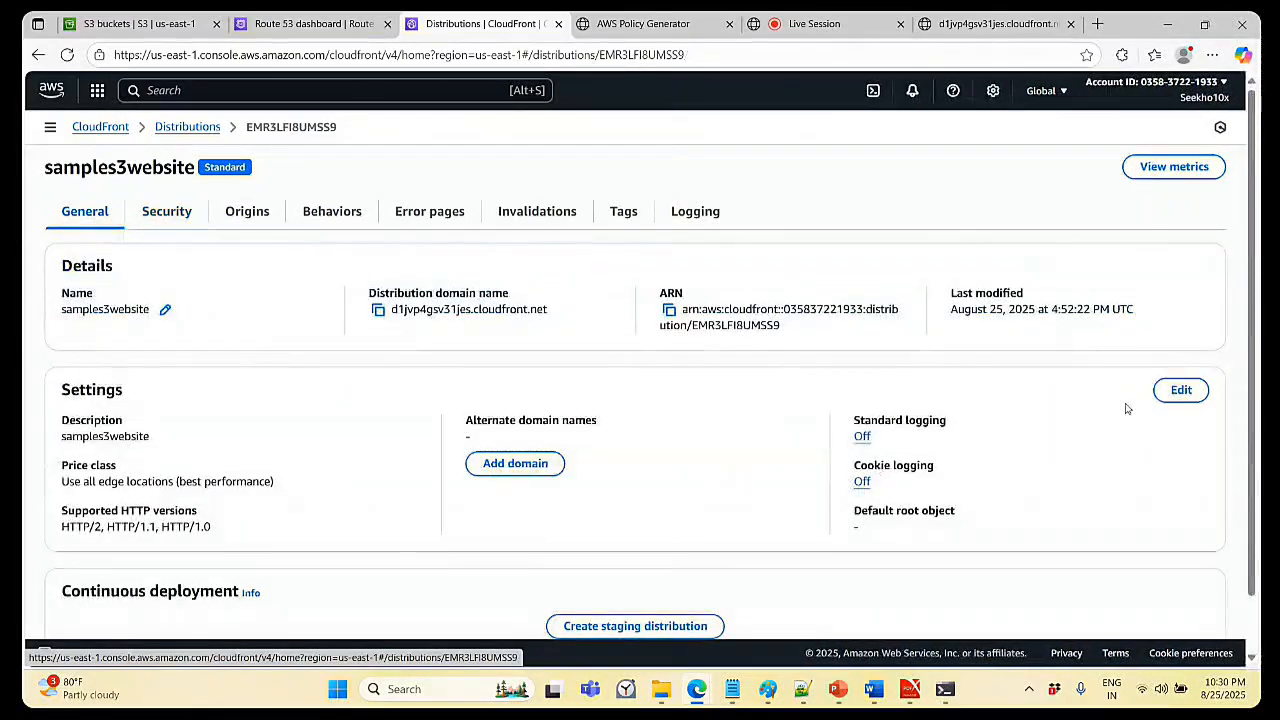
click(158, 217)
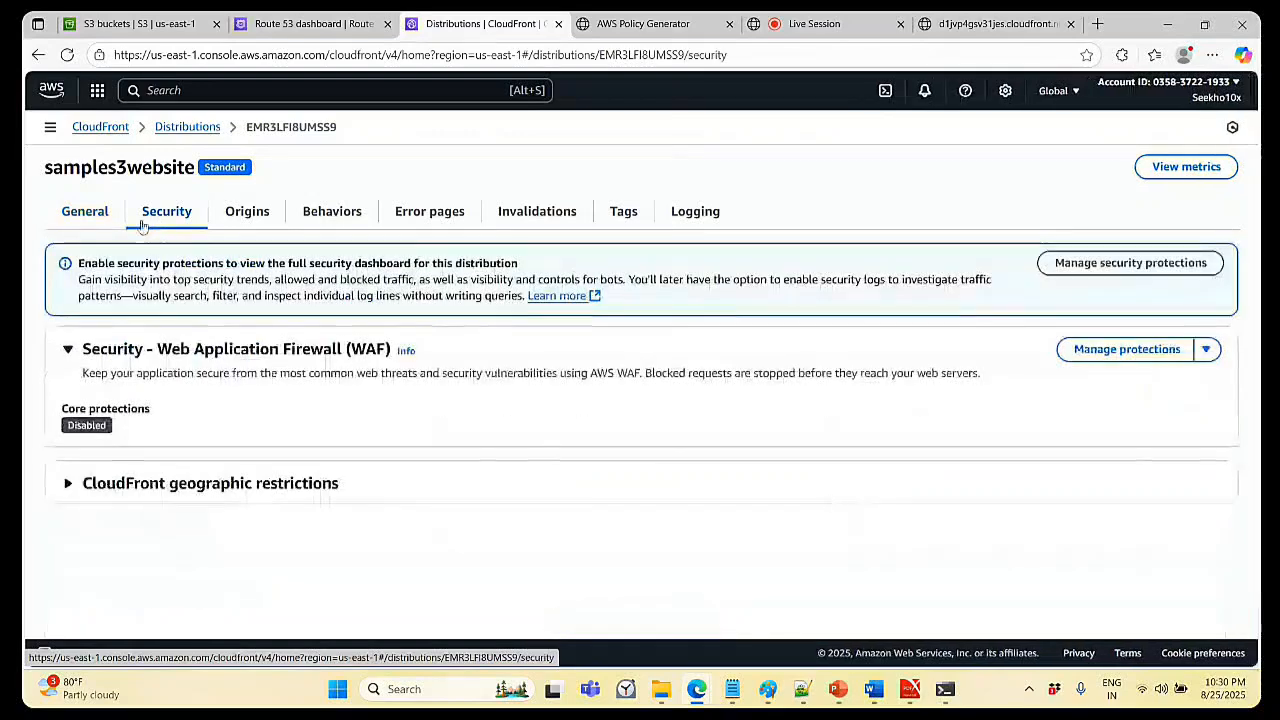
click(185, 495)
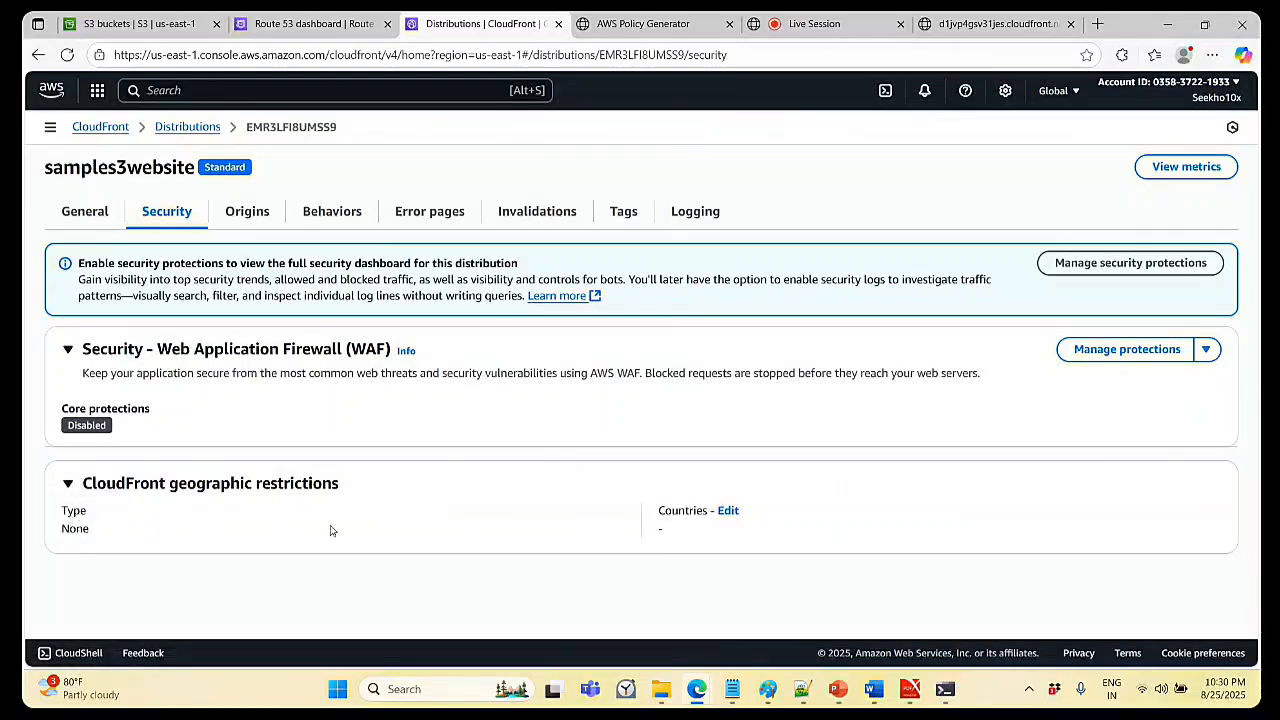
click(729, 511)
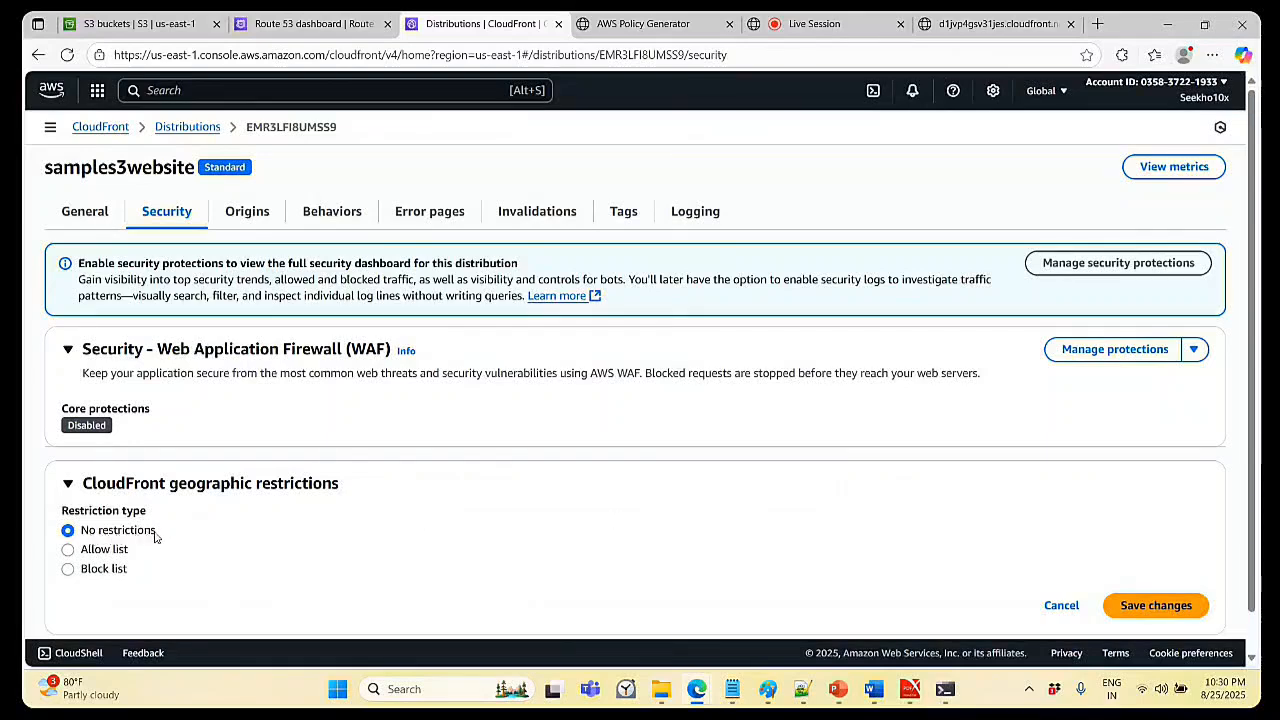
scroll(153, 536, down, 1)
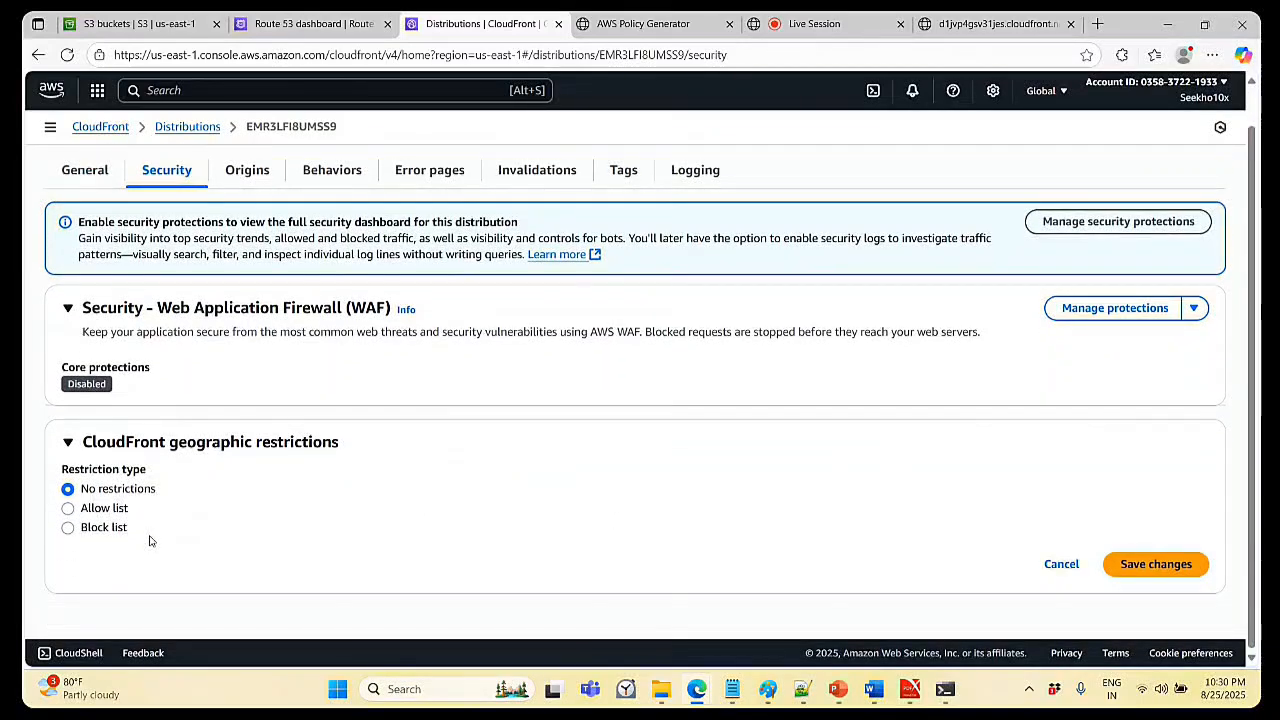
click(70, 512)
click(69, 509)
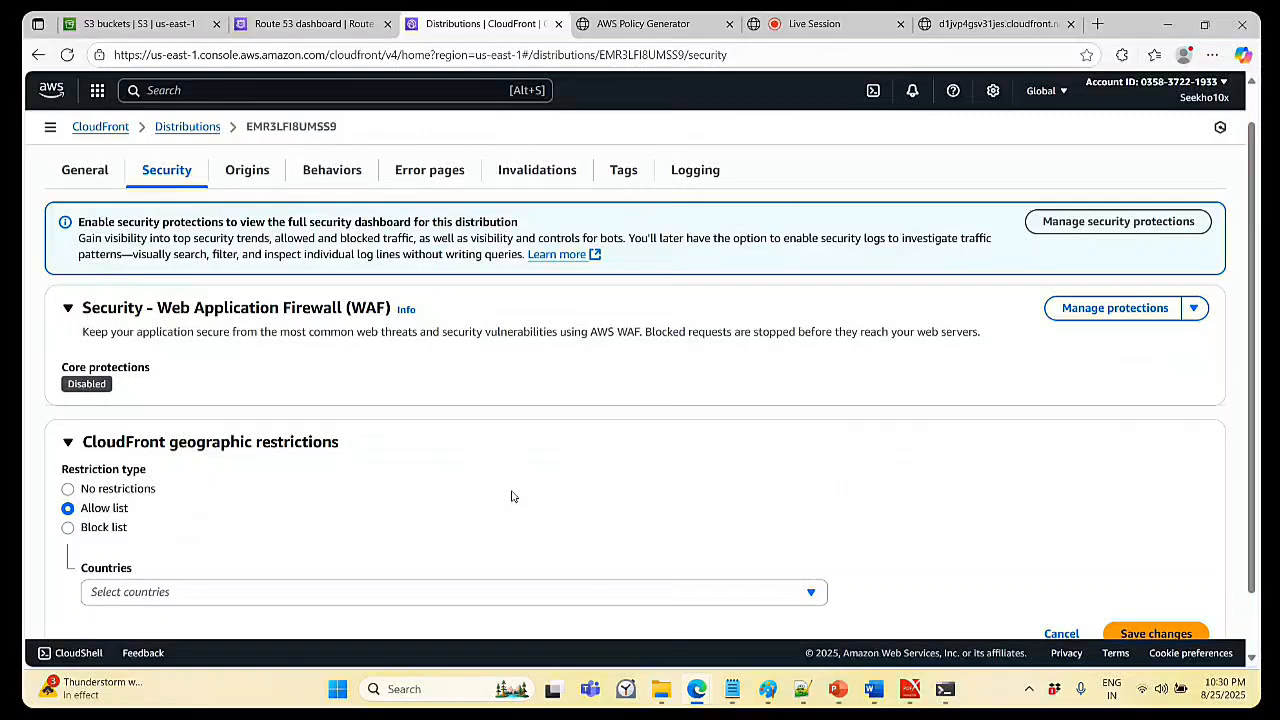
- Add India to the allow list's countries and save the geographic restrictions
scroll(511, 496, down, 1)
click(430, 522)
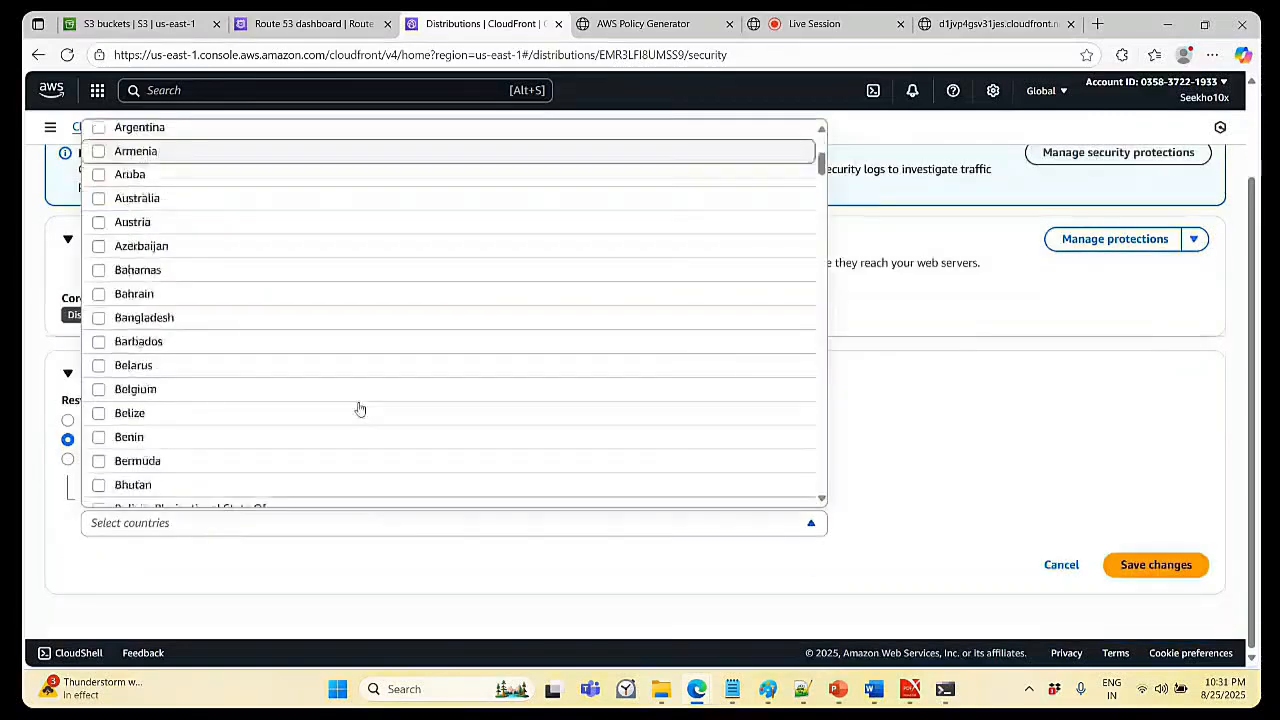
scroll(360, 408, down, 5)
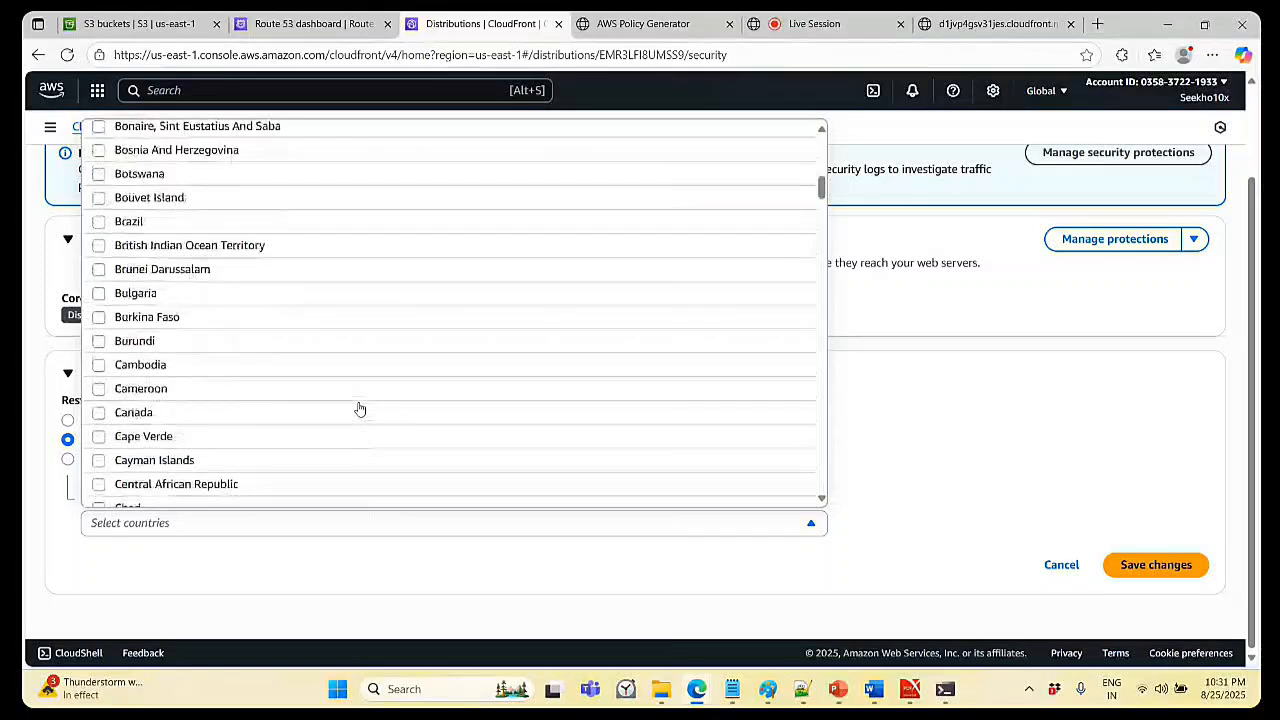
scroll(360, 408, down, 1)
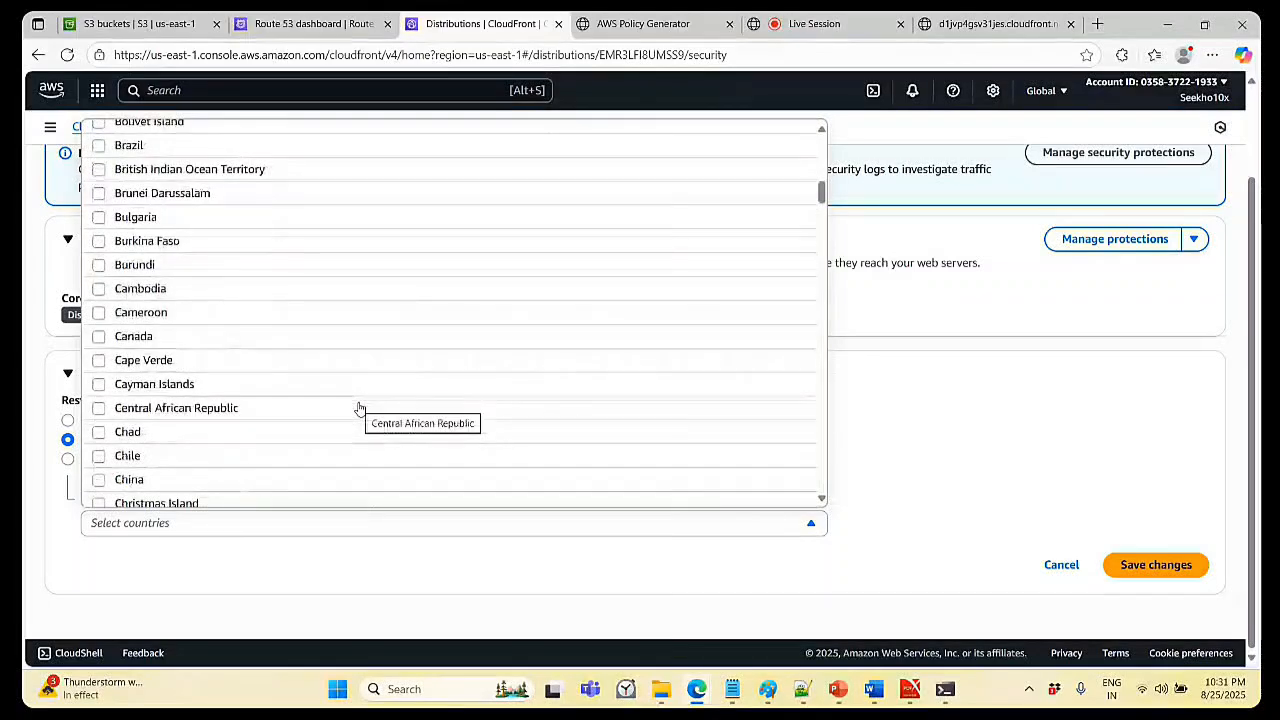
scroll(360, 408, down, 2)
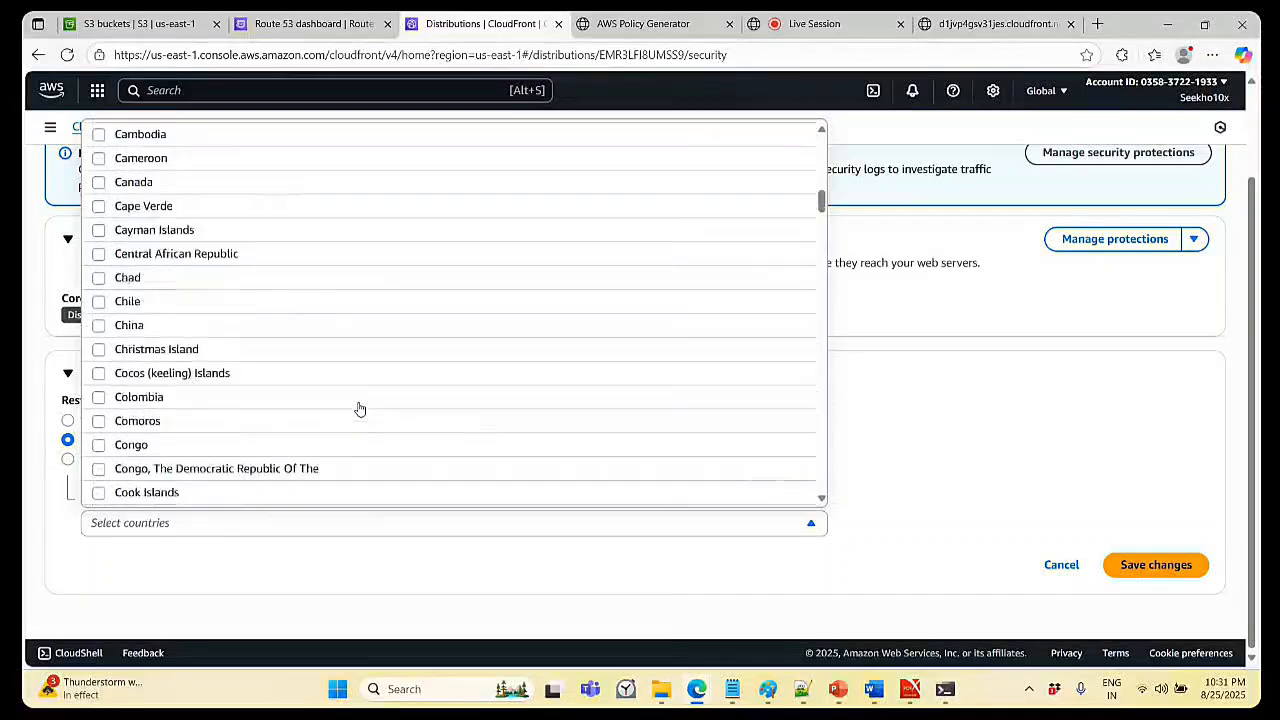
scroll(360, 408, down, 12)
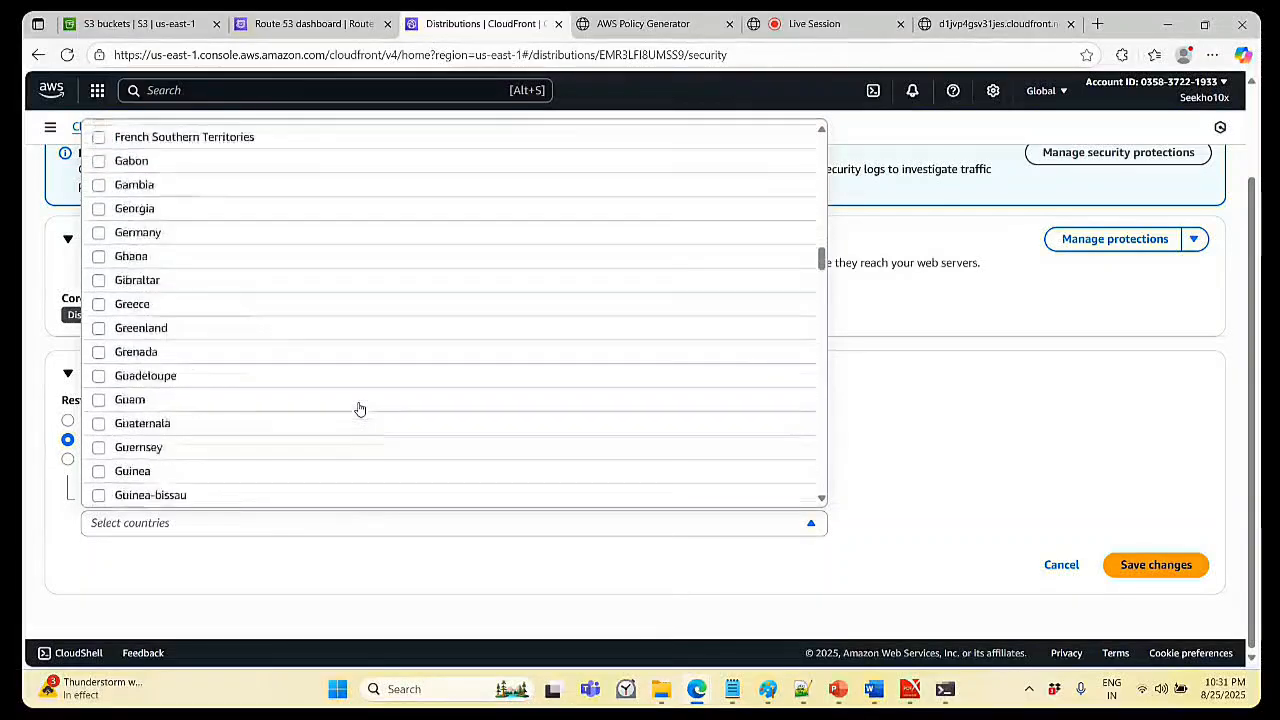
scroll(360, 408, down, 3)
scroll(358, 408, down, 1)
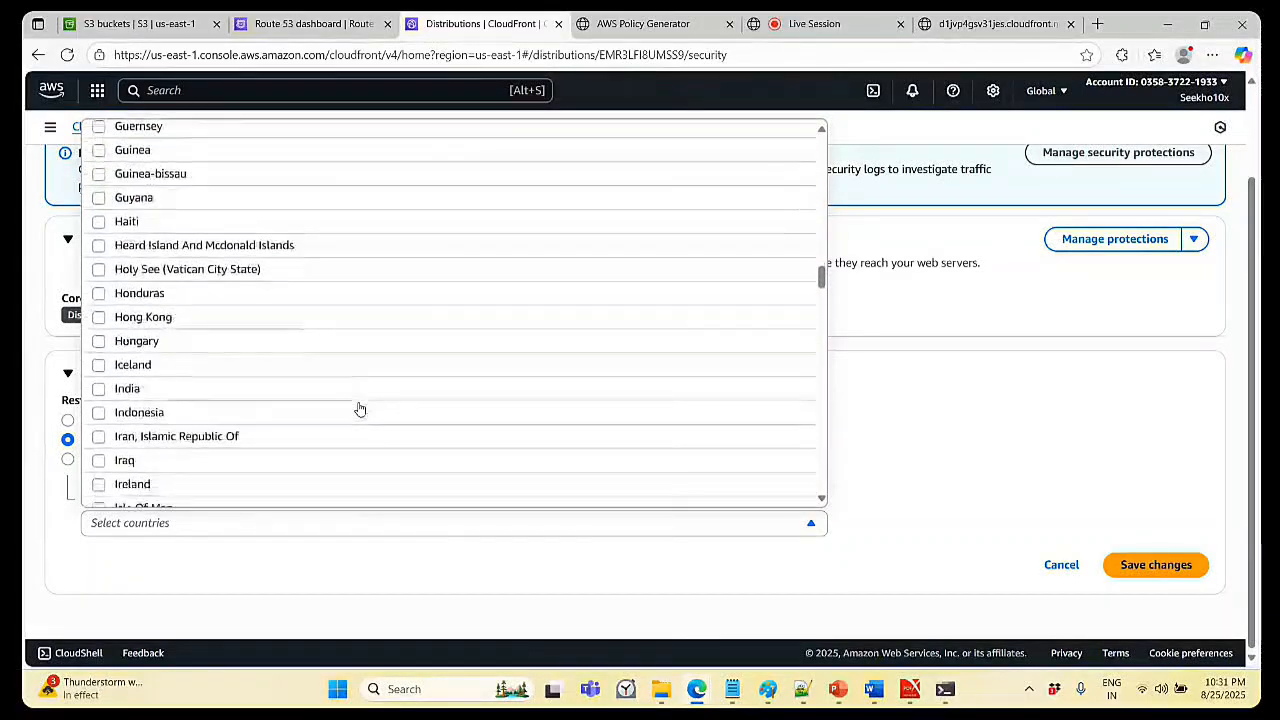
click(240, 389)
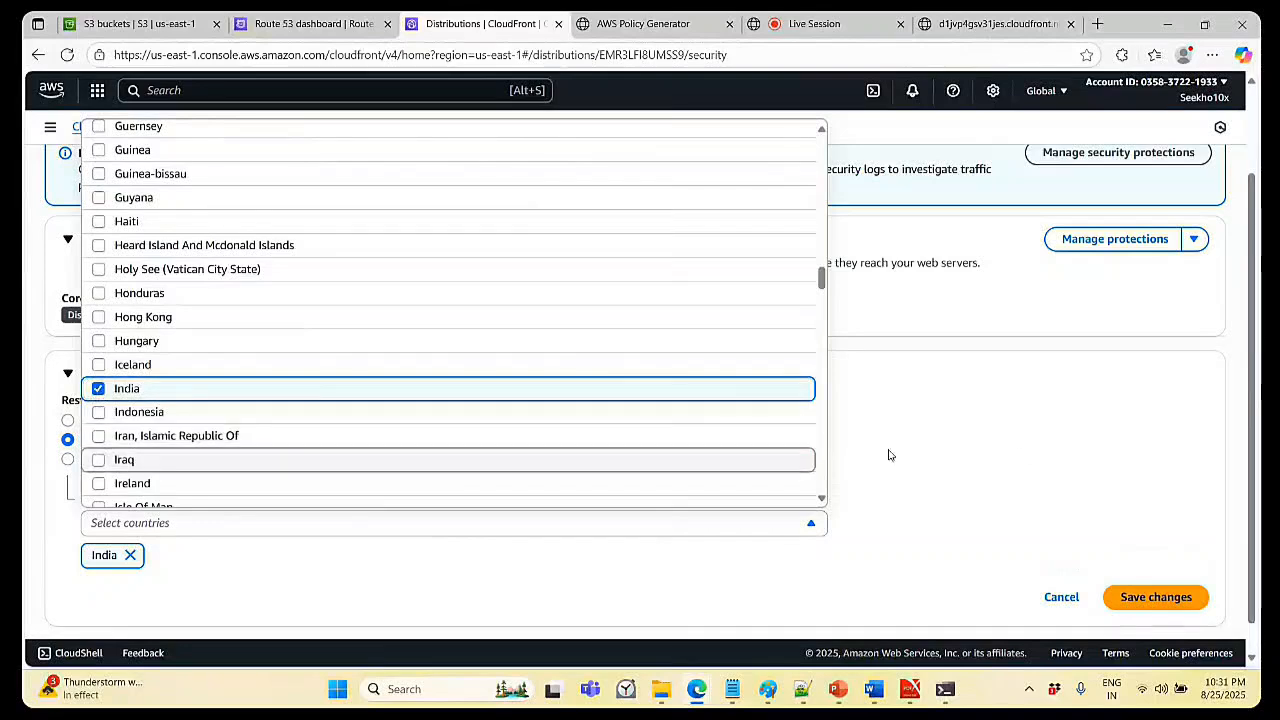
click(1096, 456)
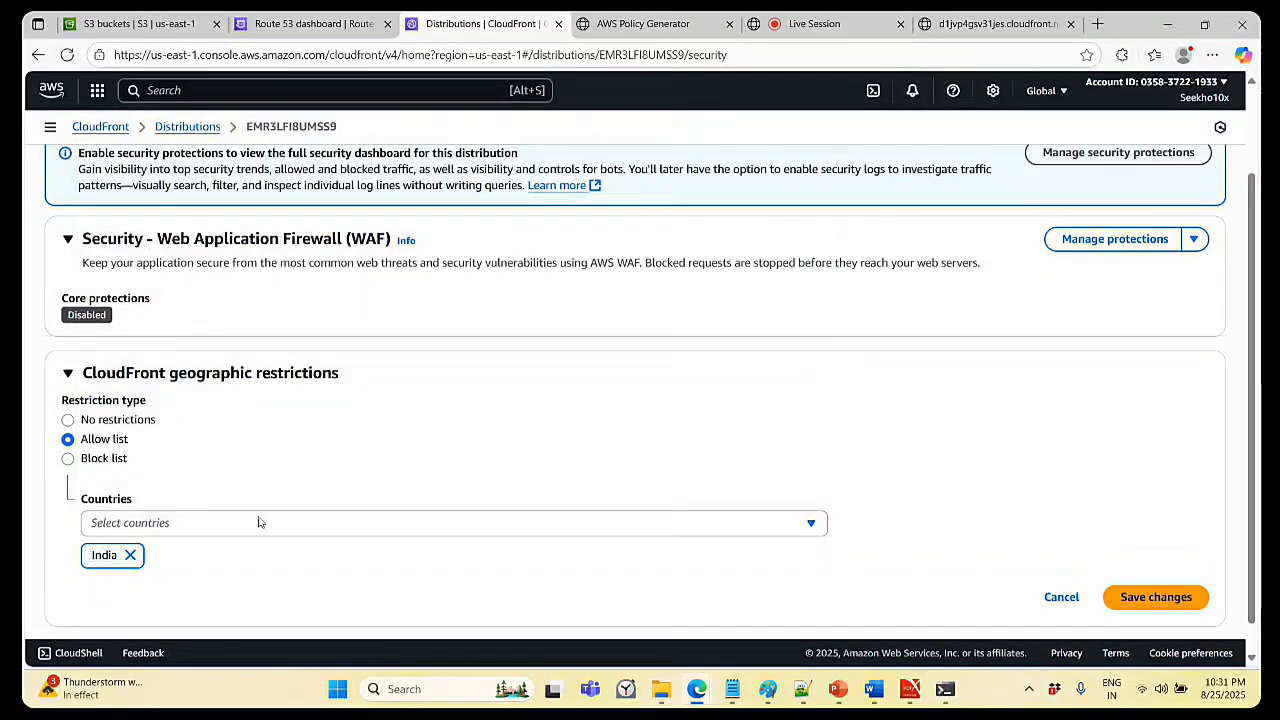
click(1138, 603)
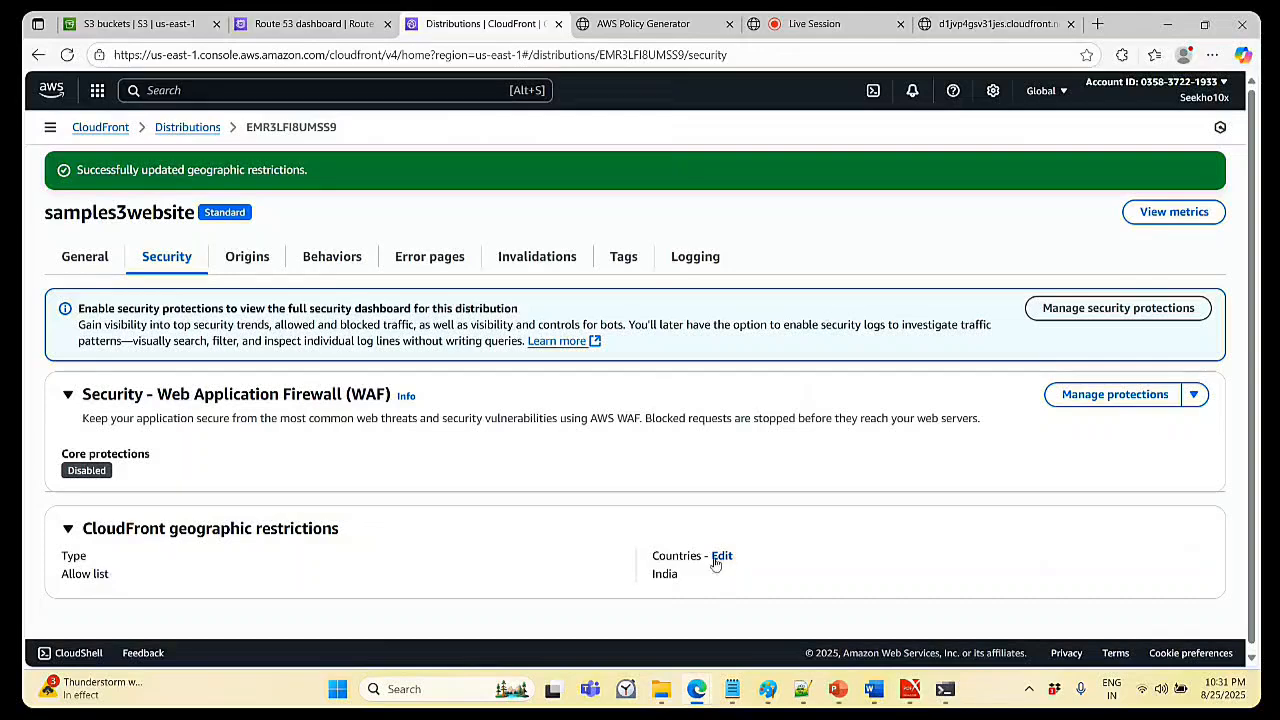
- Change the geographic restriction type to Block list, add Indonesia alongside India in the blocked countries, and save the restrictions
click(724, 556)
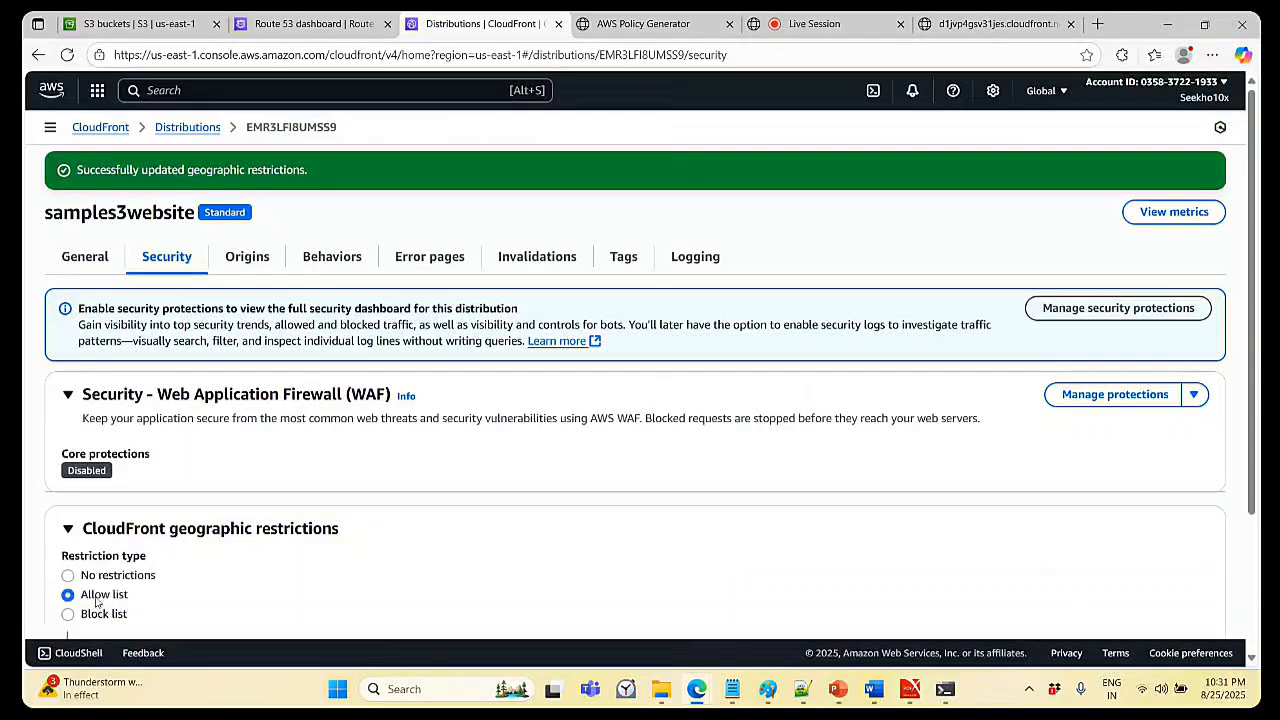
scroll(135, 552, down, 2)
click(68, 453)
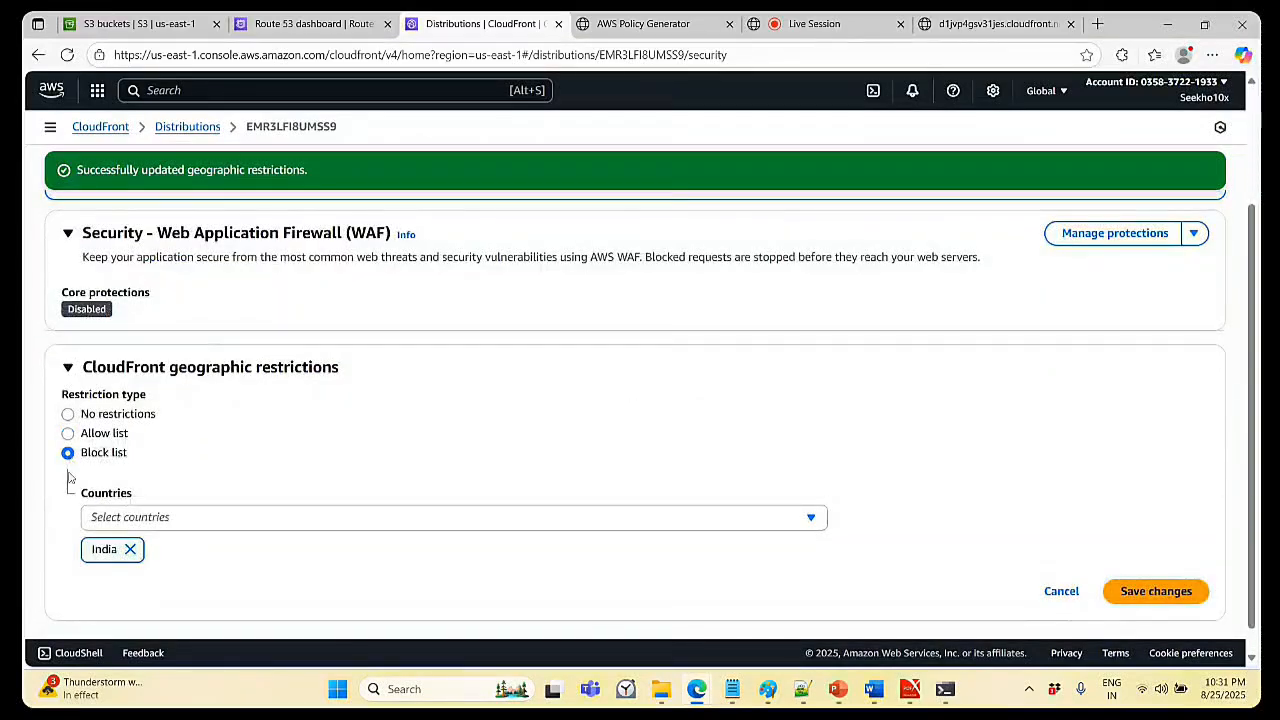
click(215, 525)
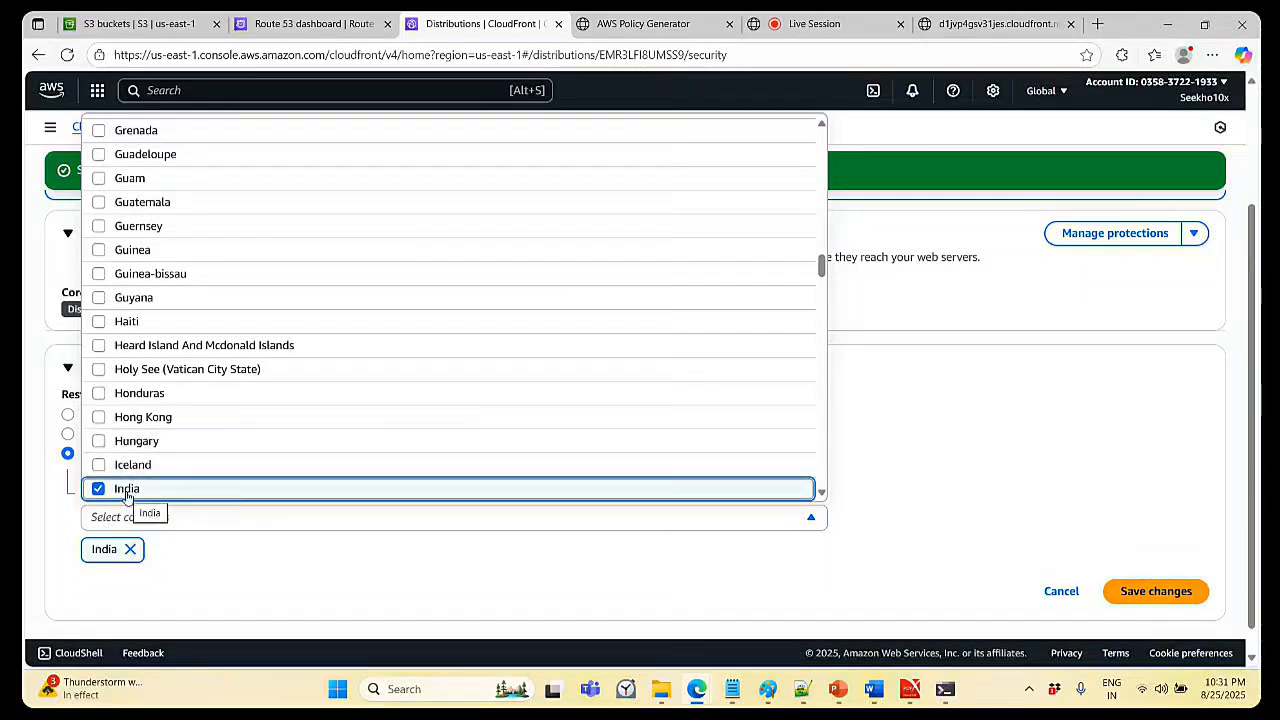
click(884, 430)
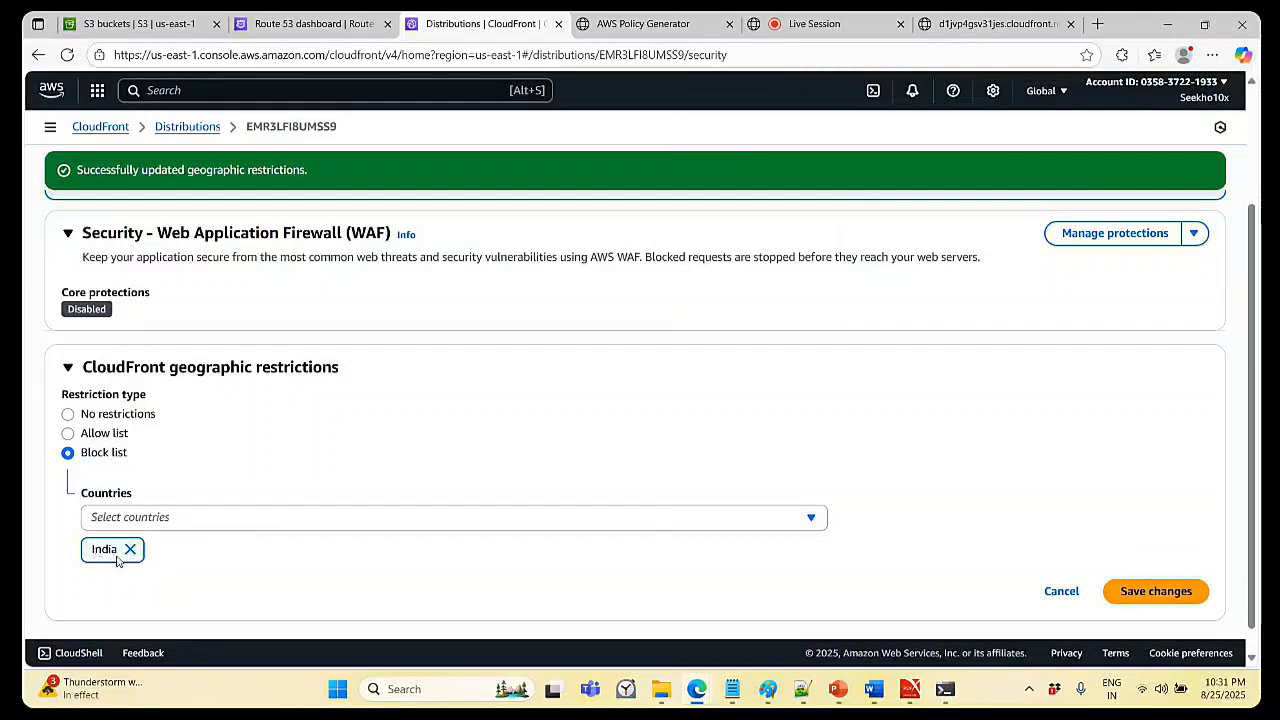
click(157, 518)
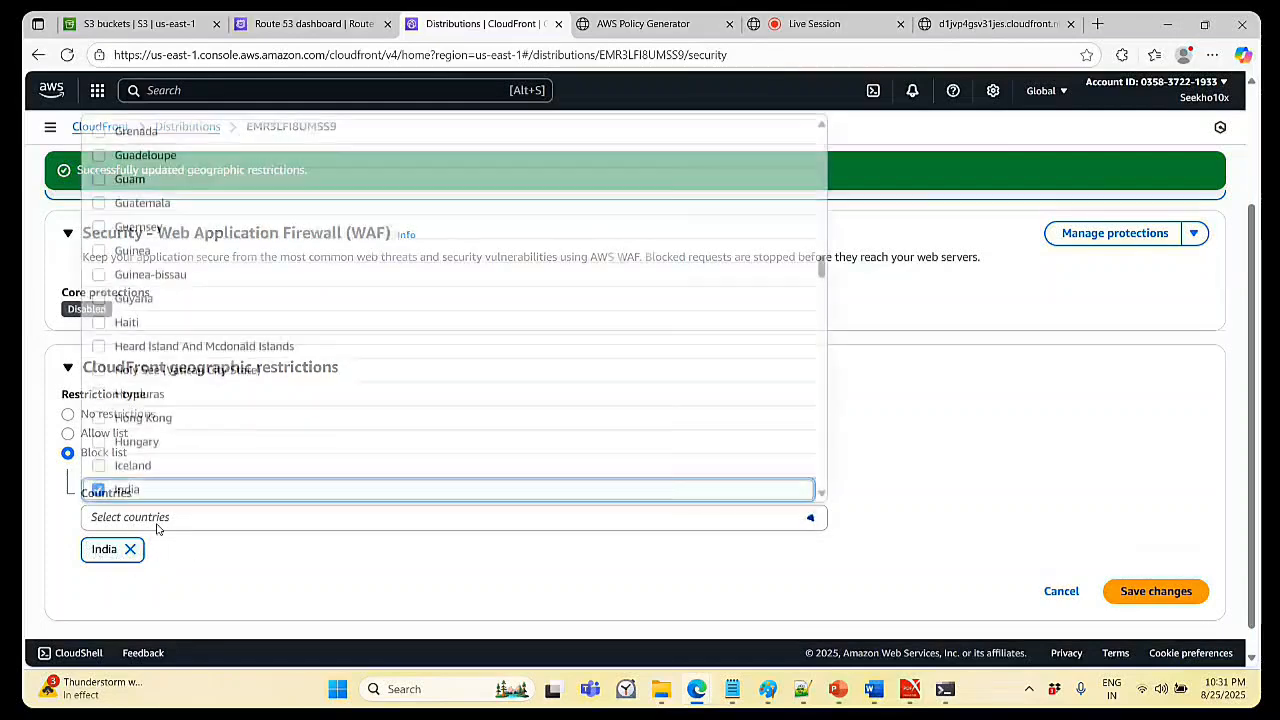
click(110, 490)
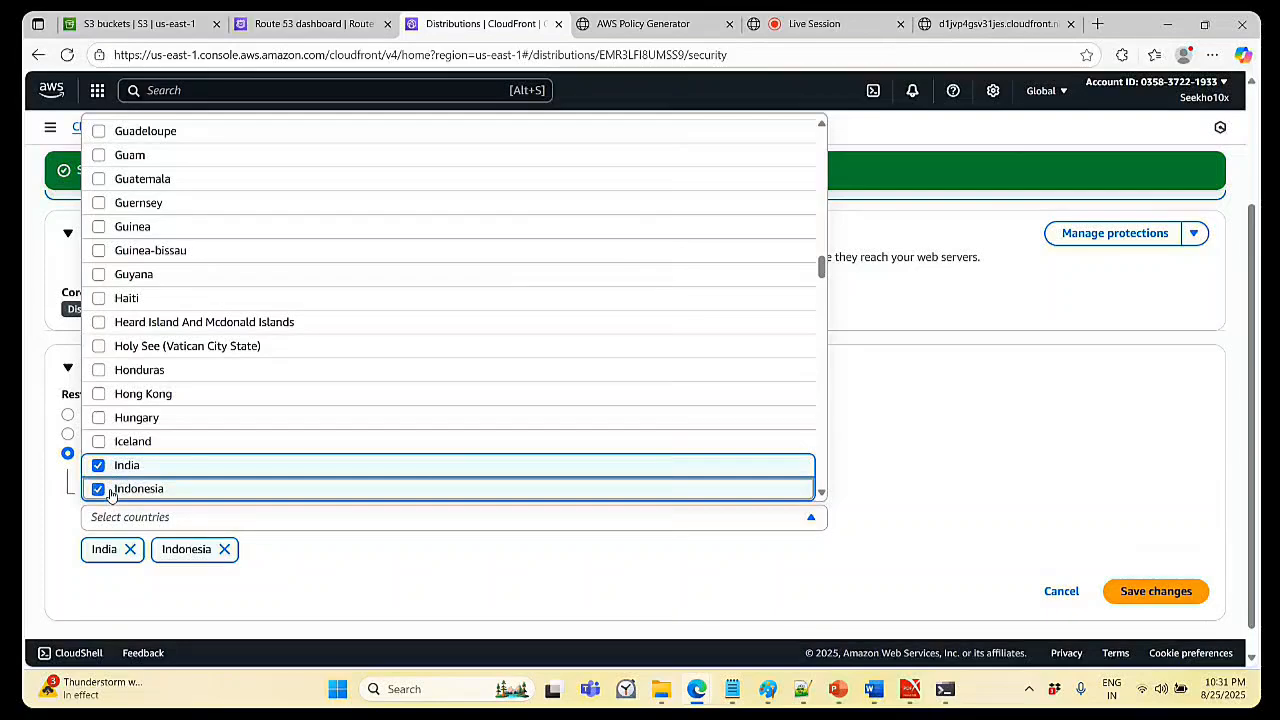
click(1166, 590)
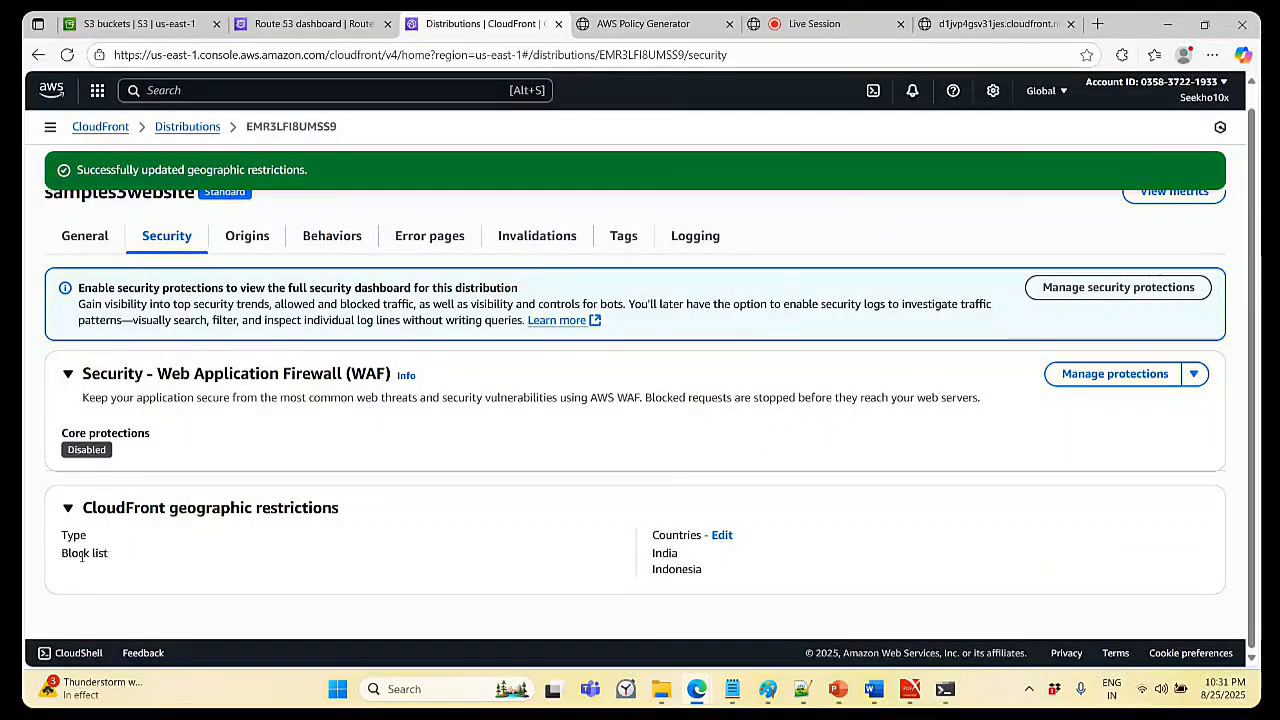
- Switch the geographic restriction type back to Allow list, remove Indonesia from the countries, and save the restrictions
click(723, 536)
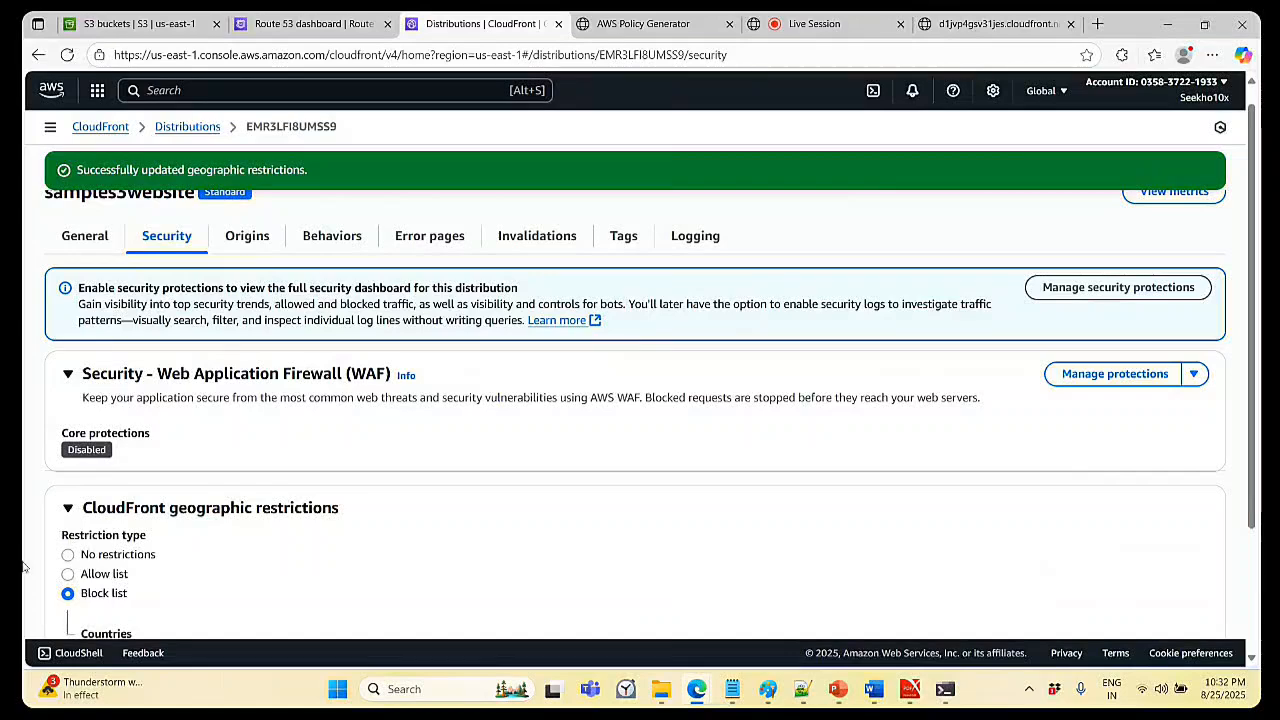
click(67, 574)
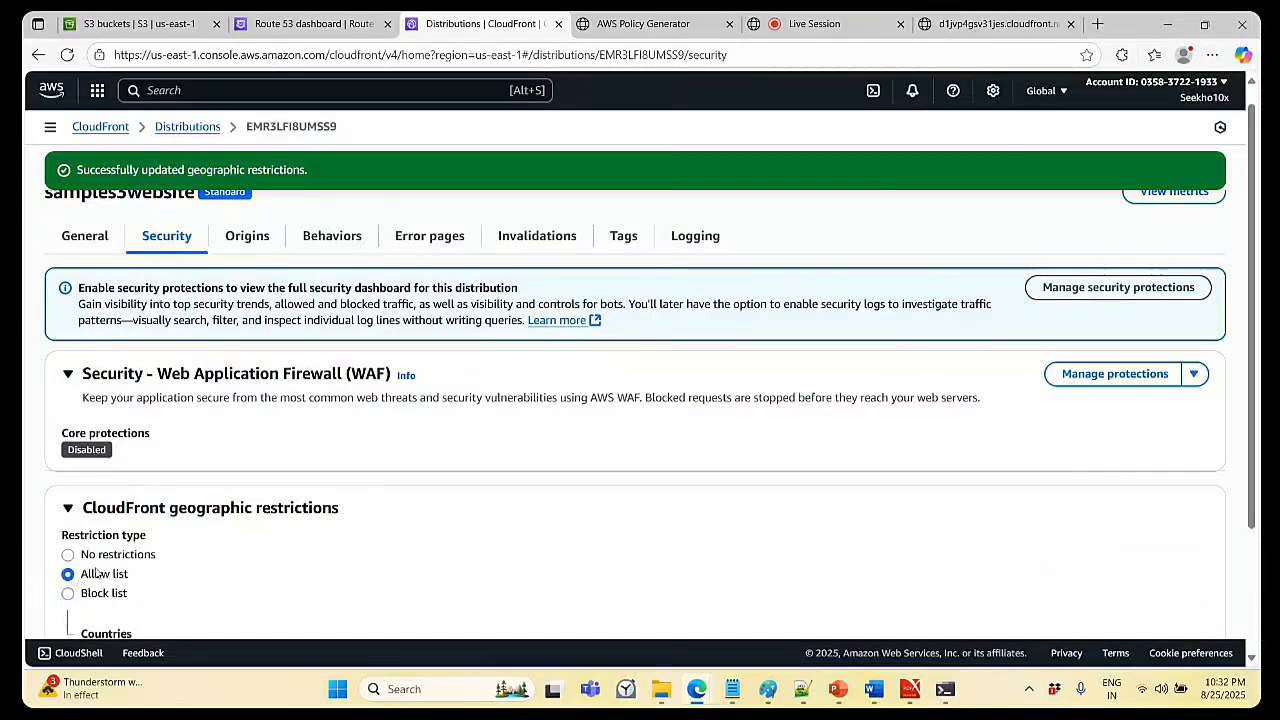
scroll(365, 504, down, 2)
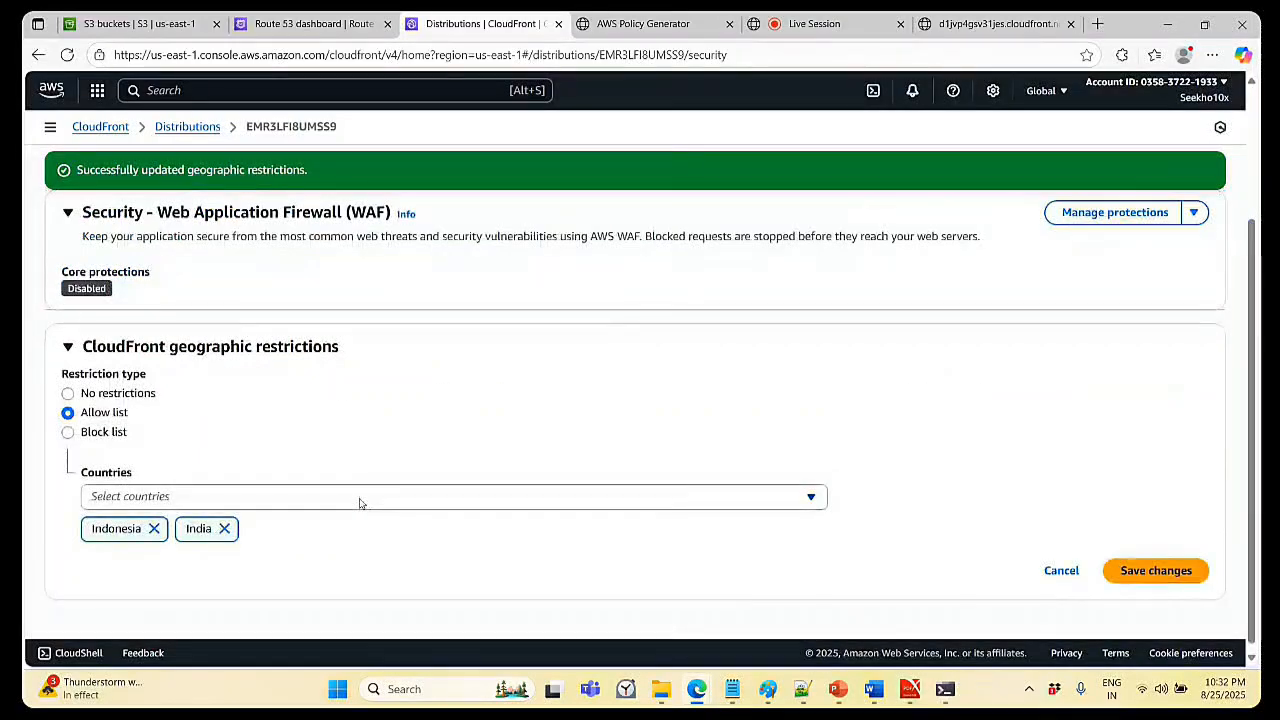
click(154, 529)
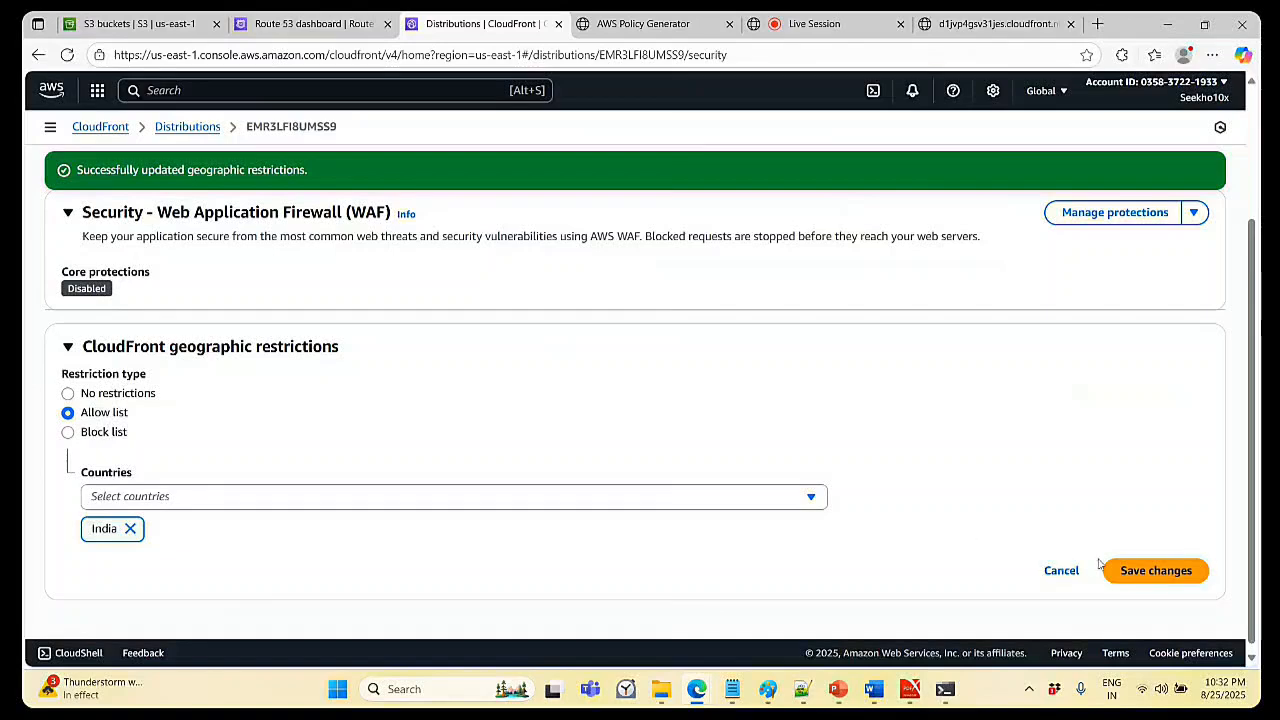
click(1133, 573)
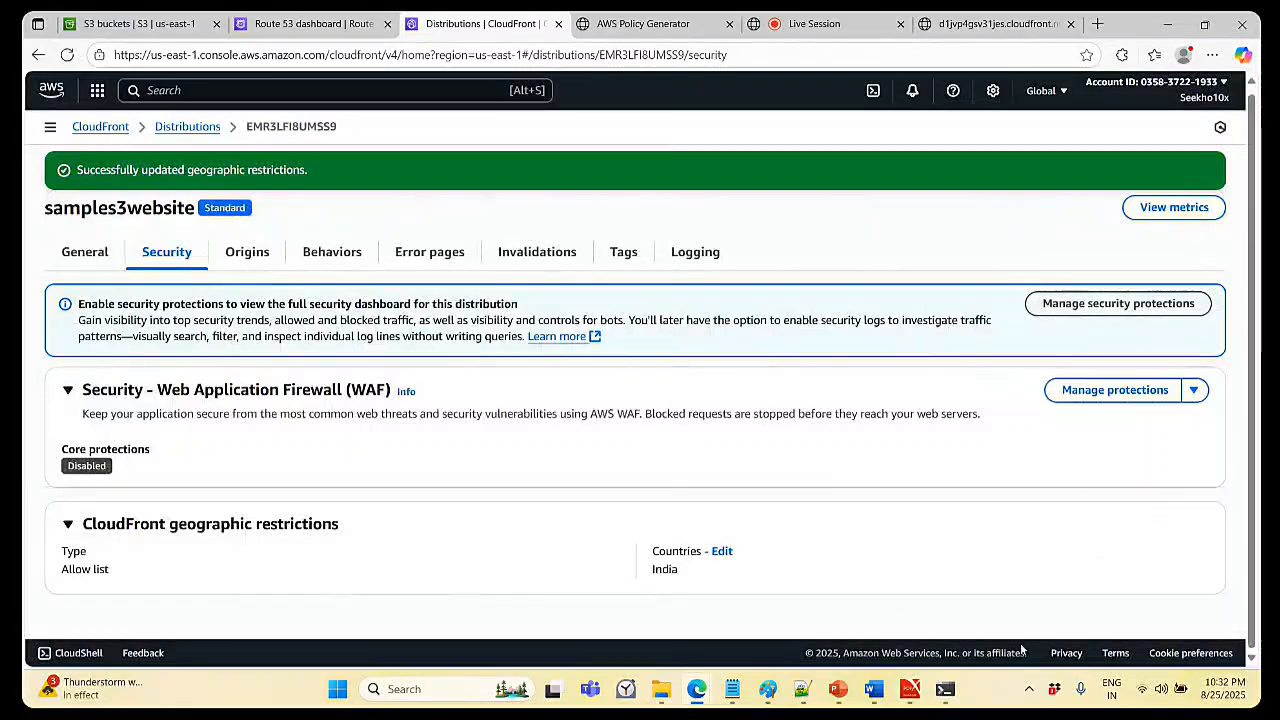
- Set the distribution's geographic restriction type to No restrictions and save the change
click(721, 552)
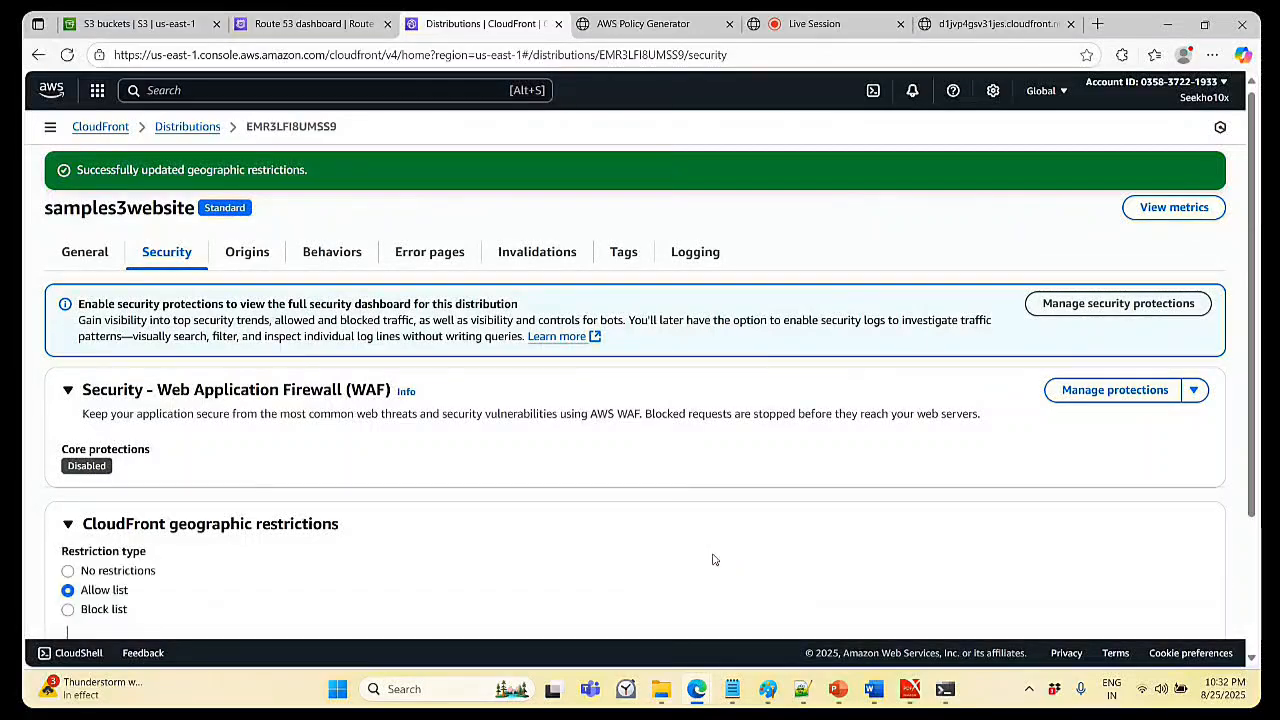
click(67, 570)
scroll(450, 535, down, 1)
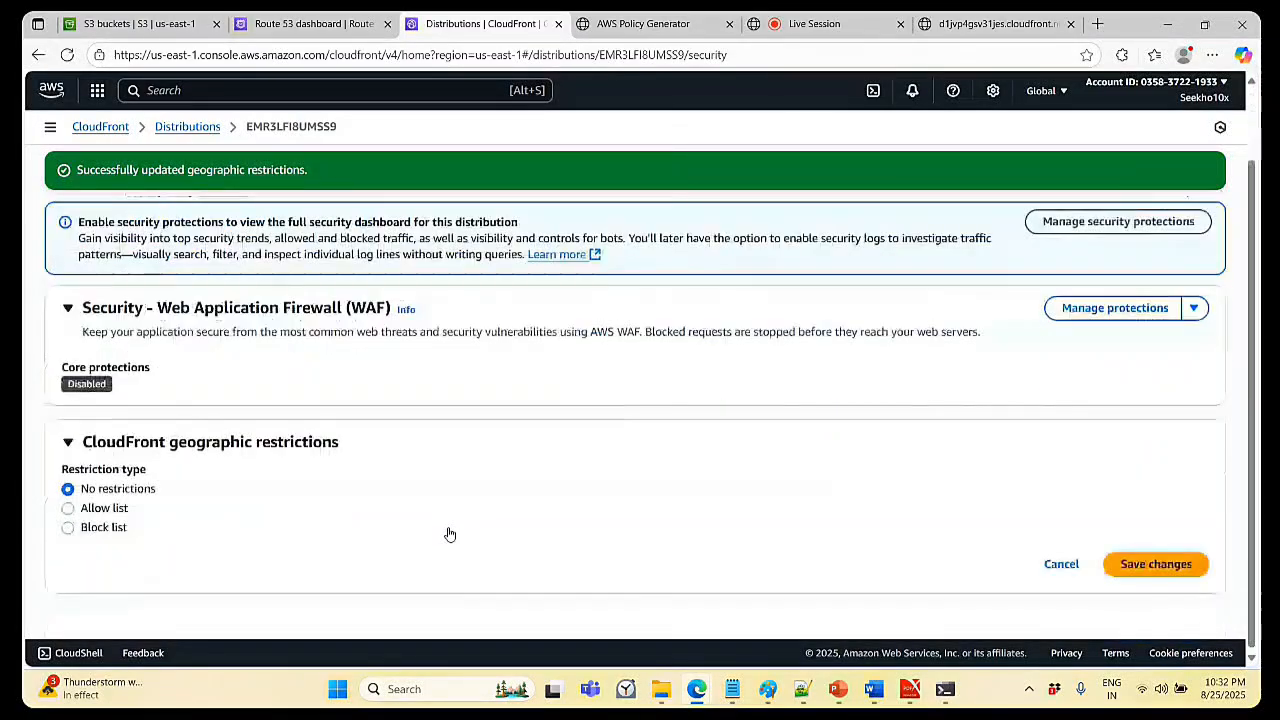
click(1188, 566)
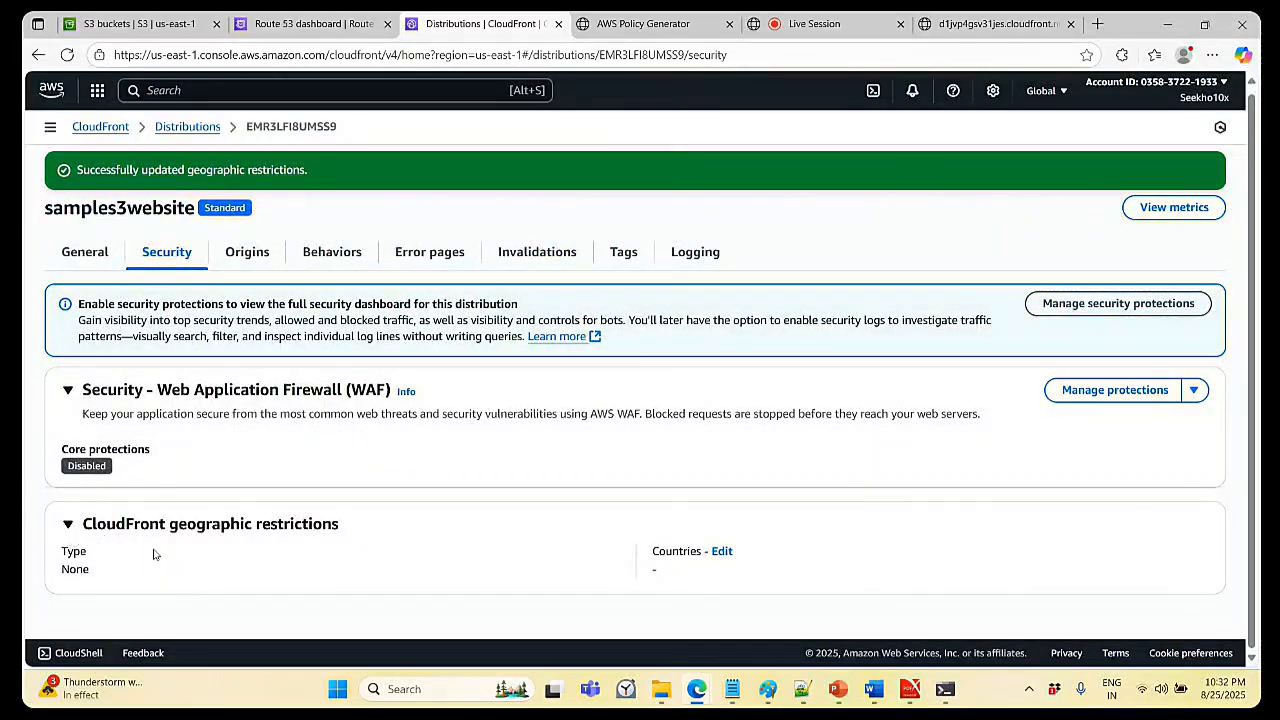
click(722, 553)
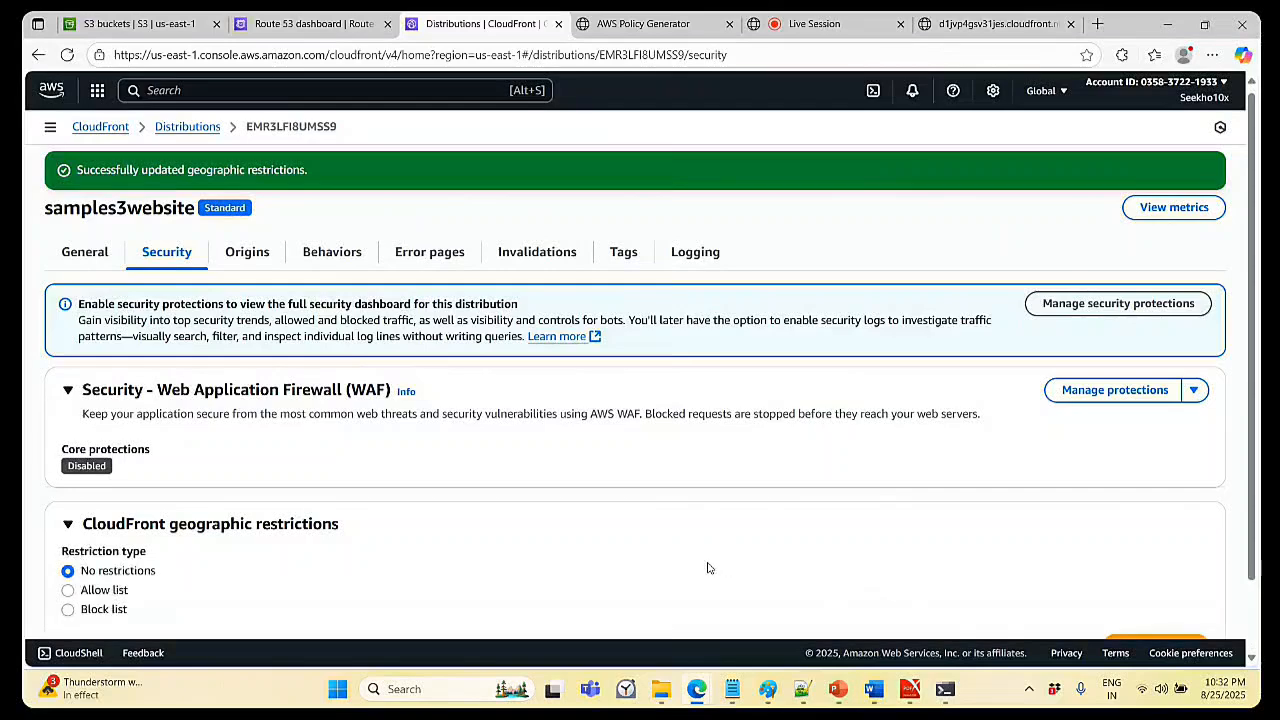
click(67, 590)
scroll(380, 543, down, 2)
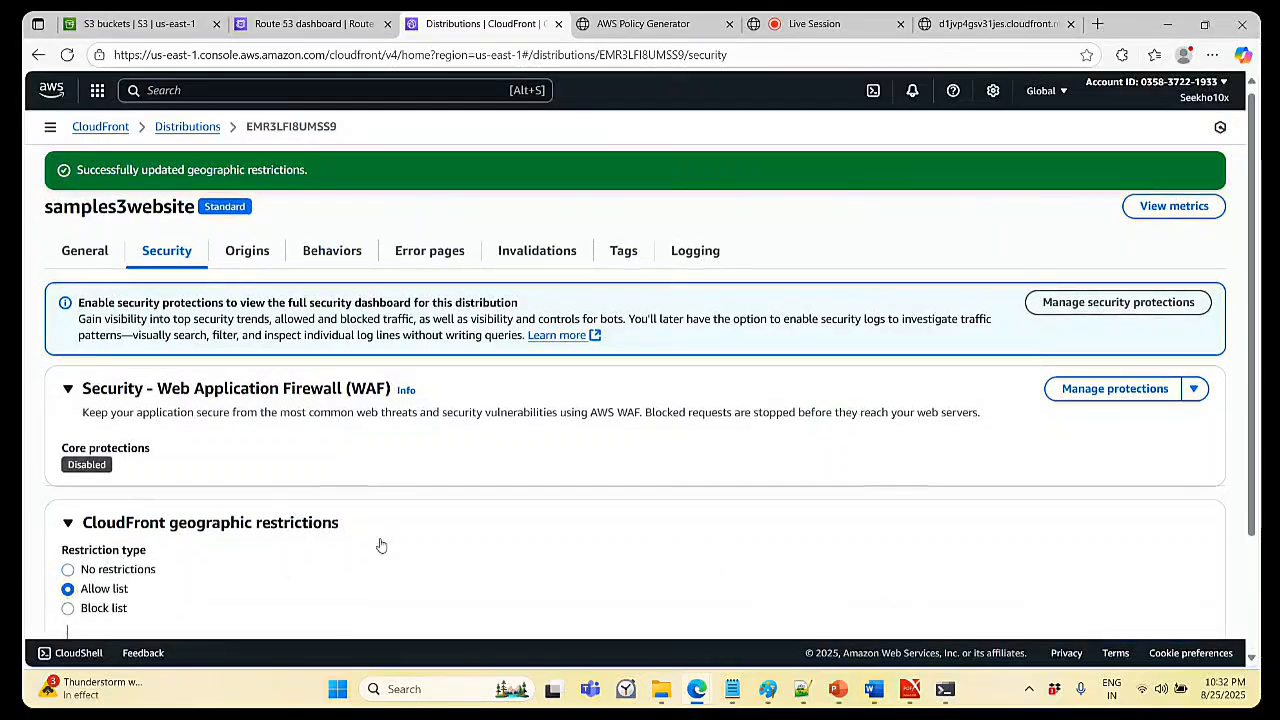
click(680, 533)
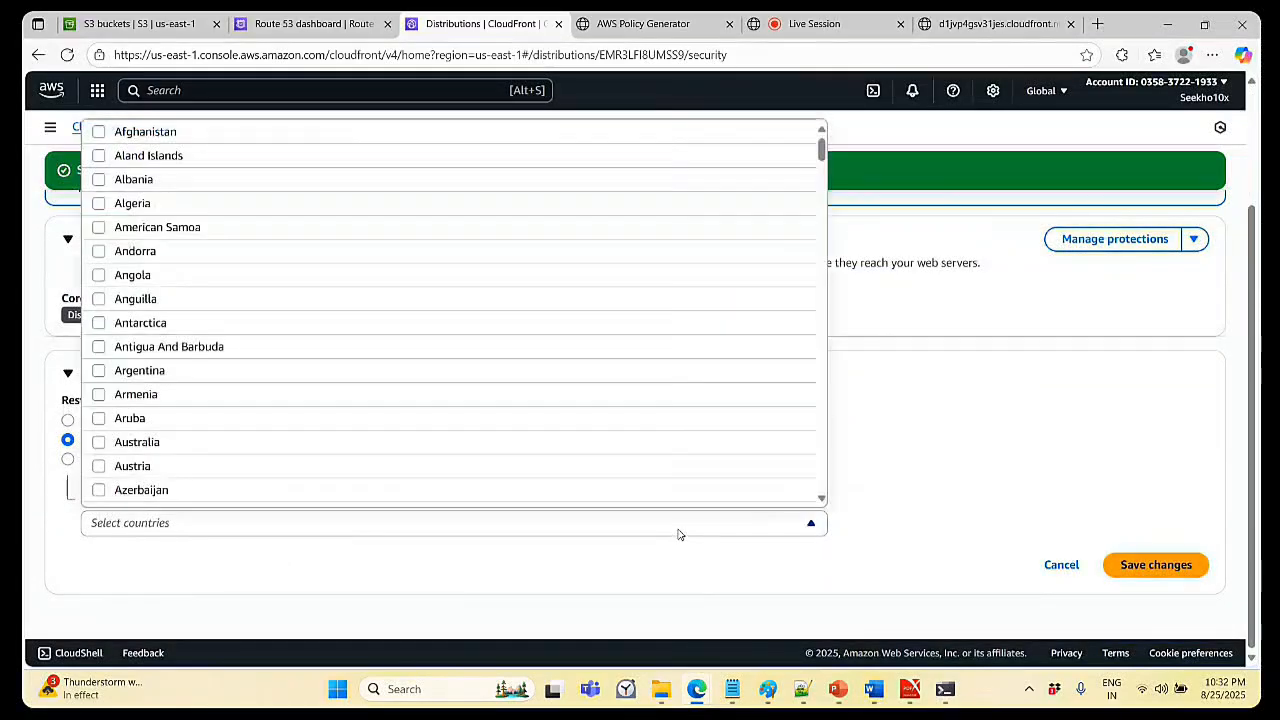
click(1018, 429)
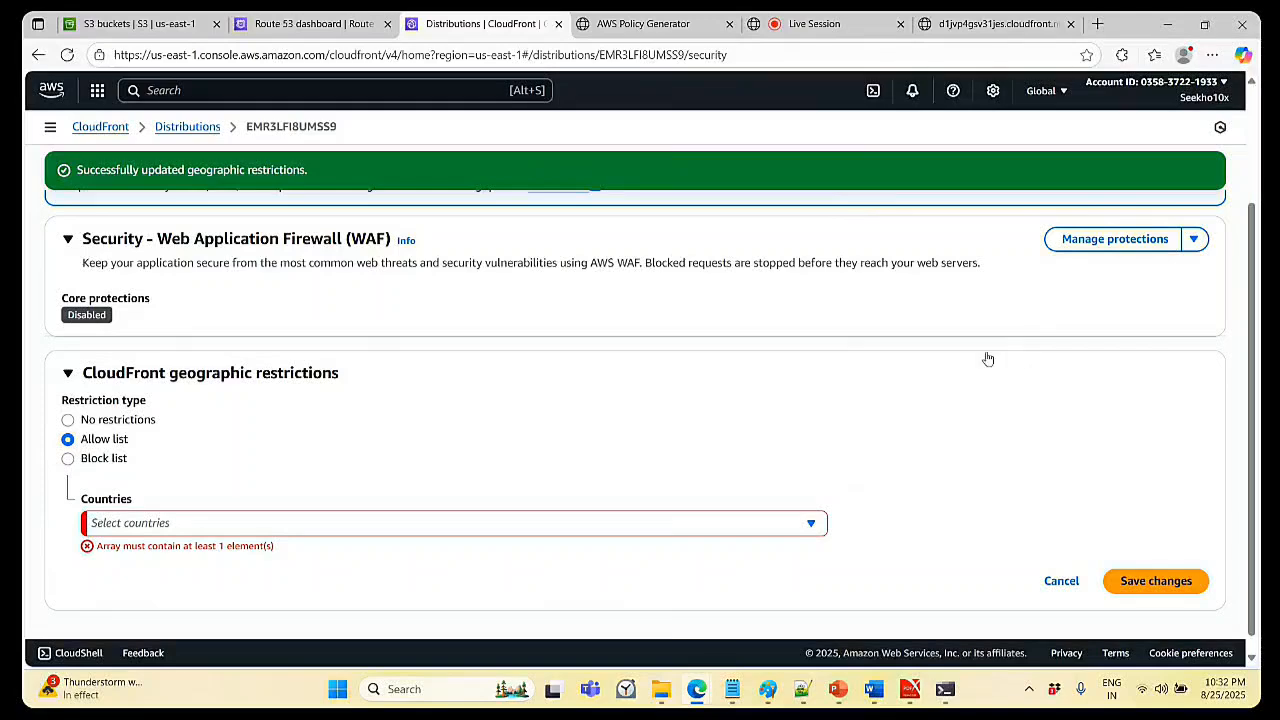
click(1061, 581)
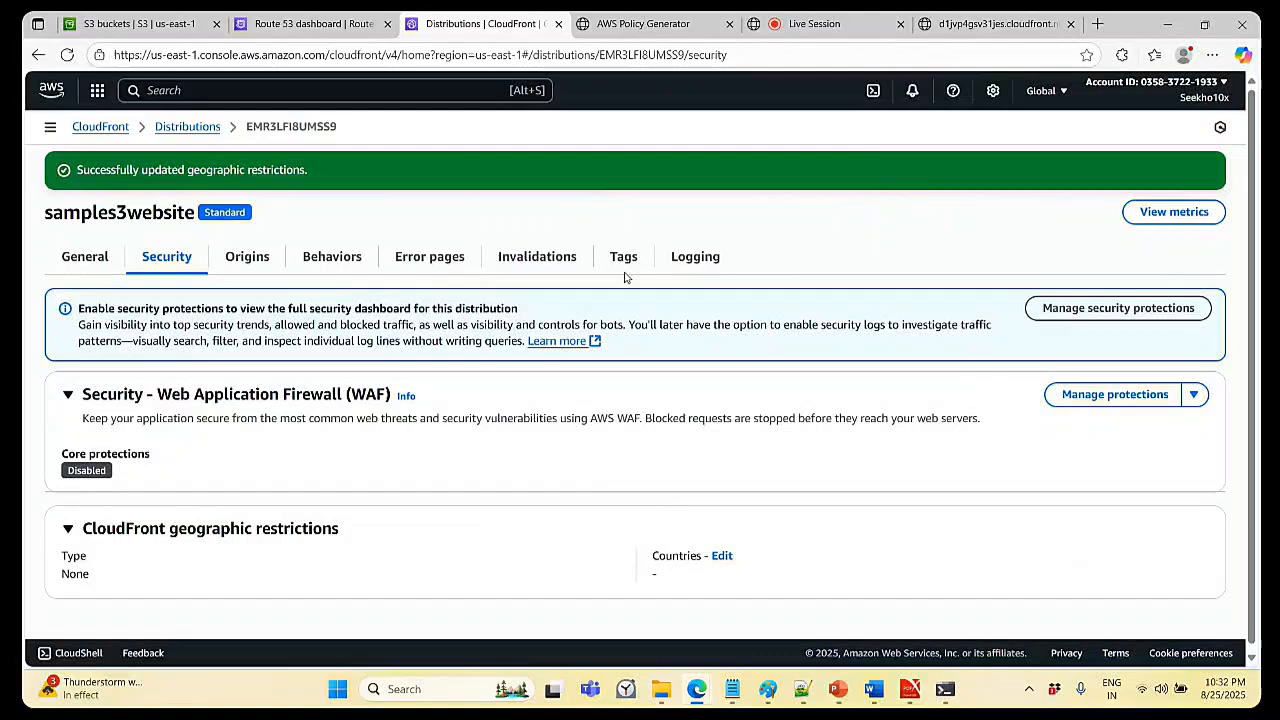
- Check the distribution's invalidations, copy the samples3website domain name from the distributions list, and load it in the open website tab
click(536, 259)
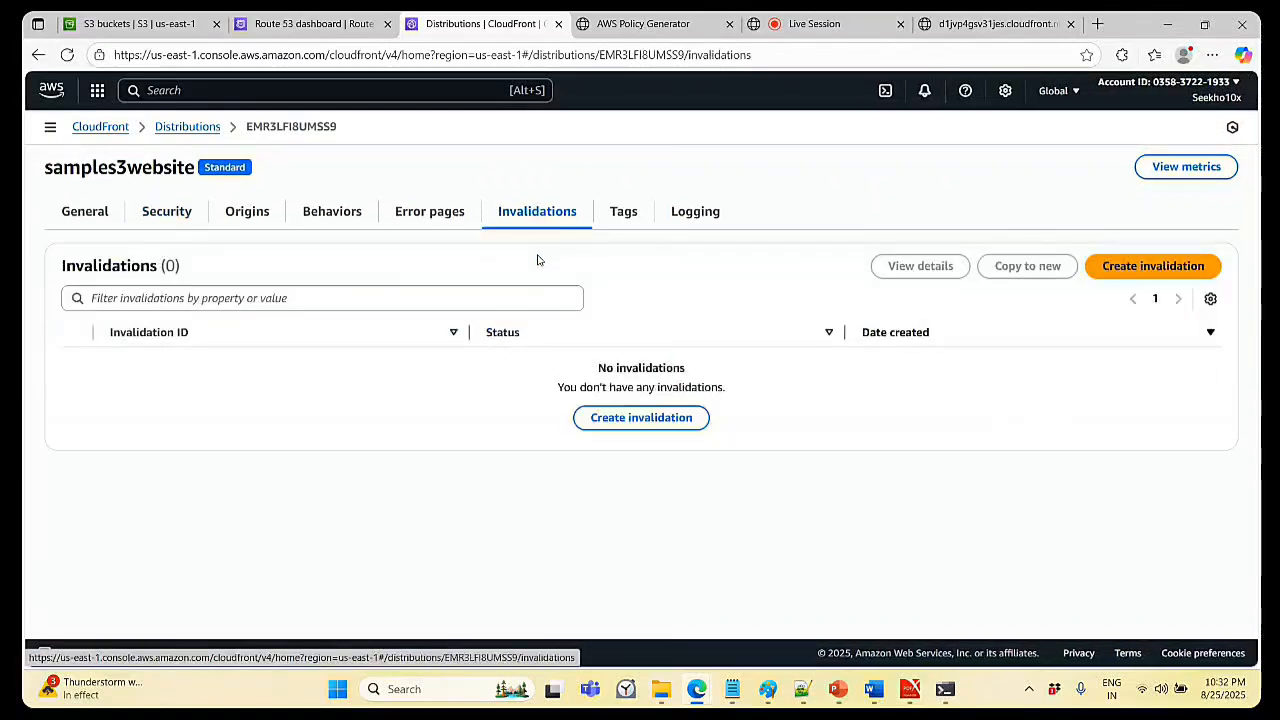
click(188, 127)
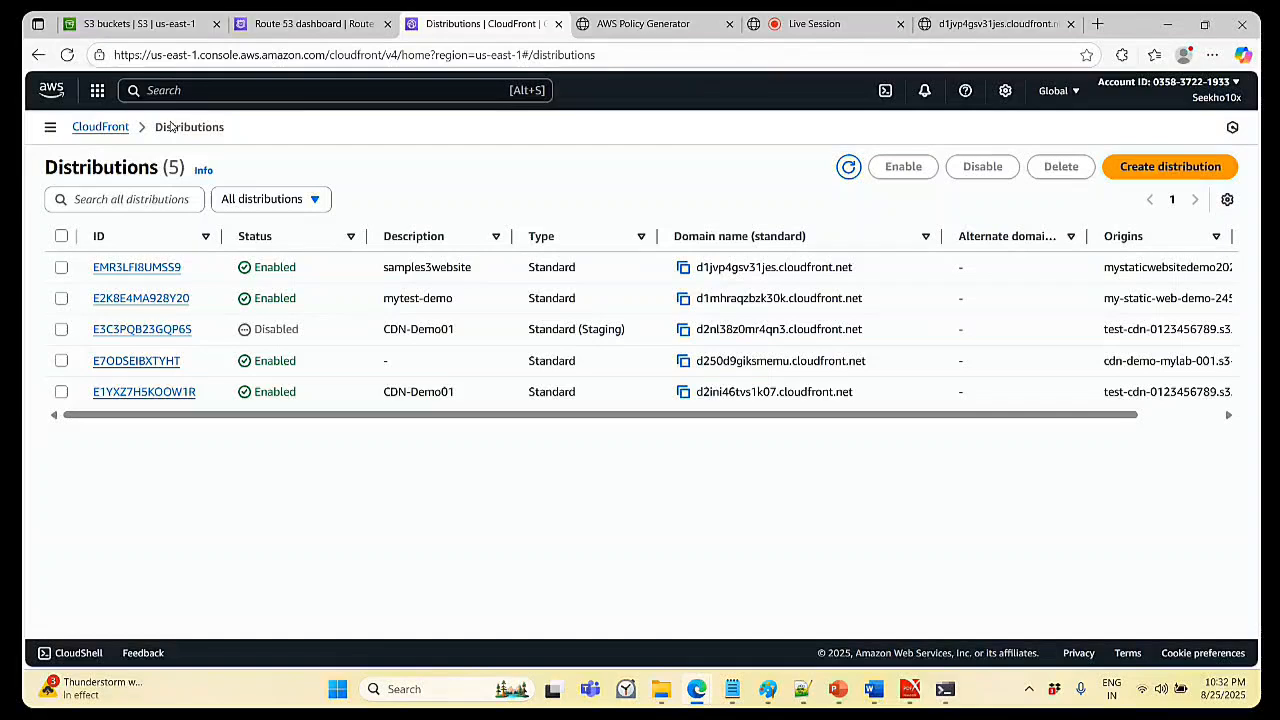
click(683, 268)
click(1015, 32)
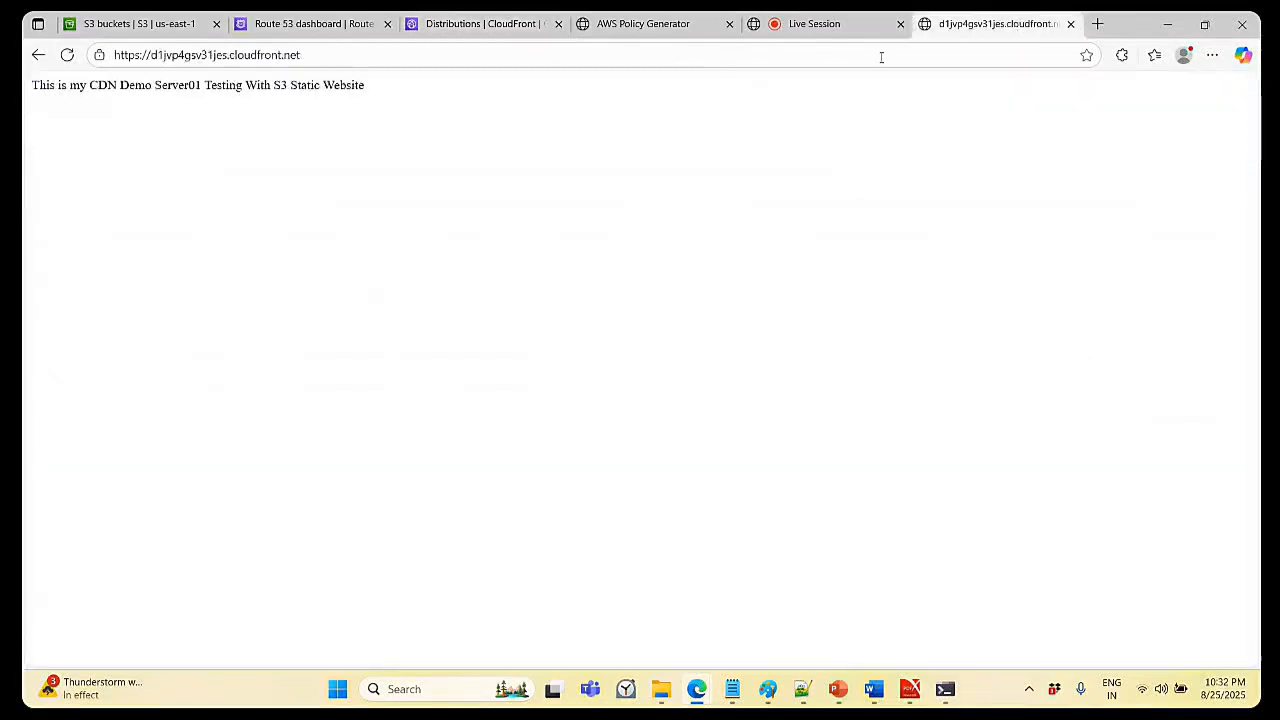
click(577, 60)
key(ctrl+v)
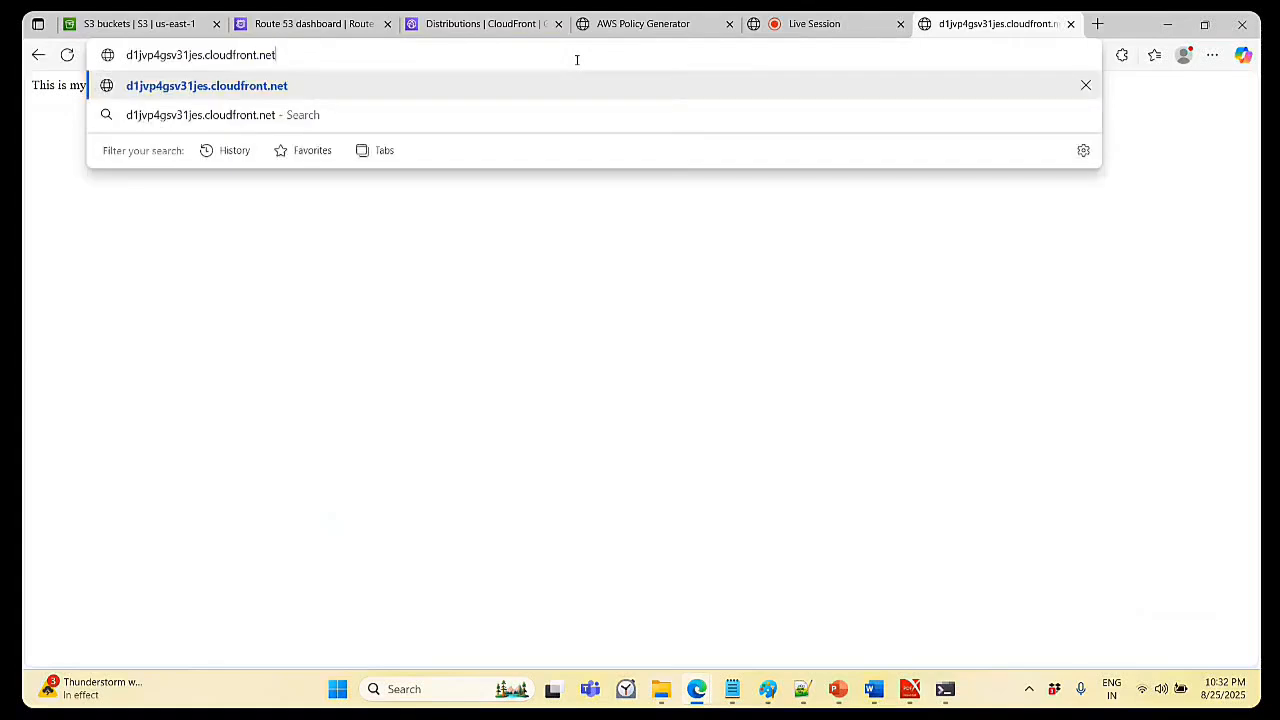
key(Return)
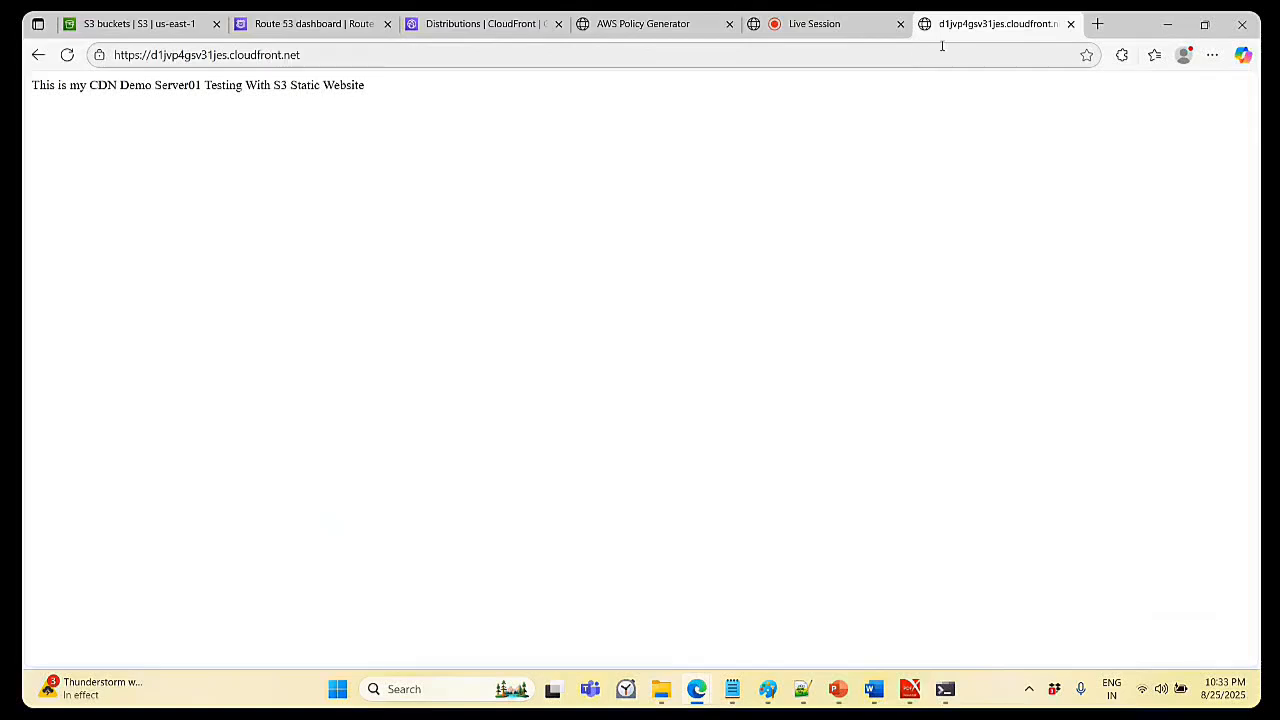
- Return to the samples3website distribution, review the price class in its edit settings, and go back to the overview without saving
click(486, 30)
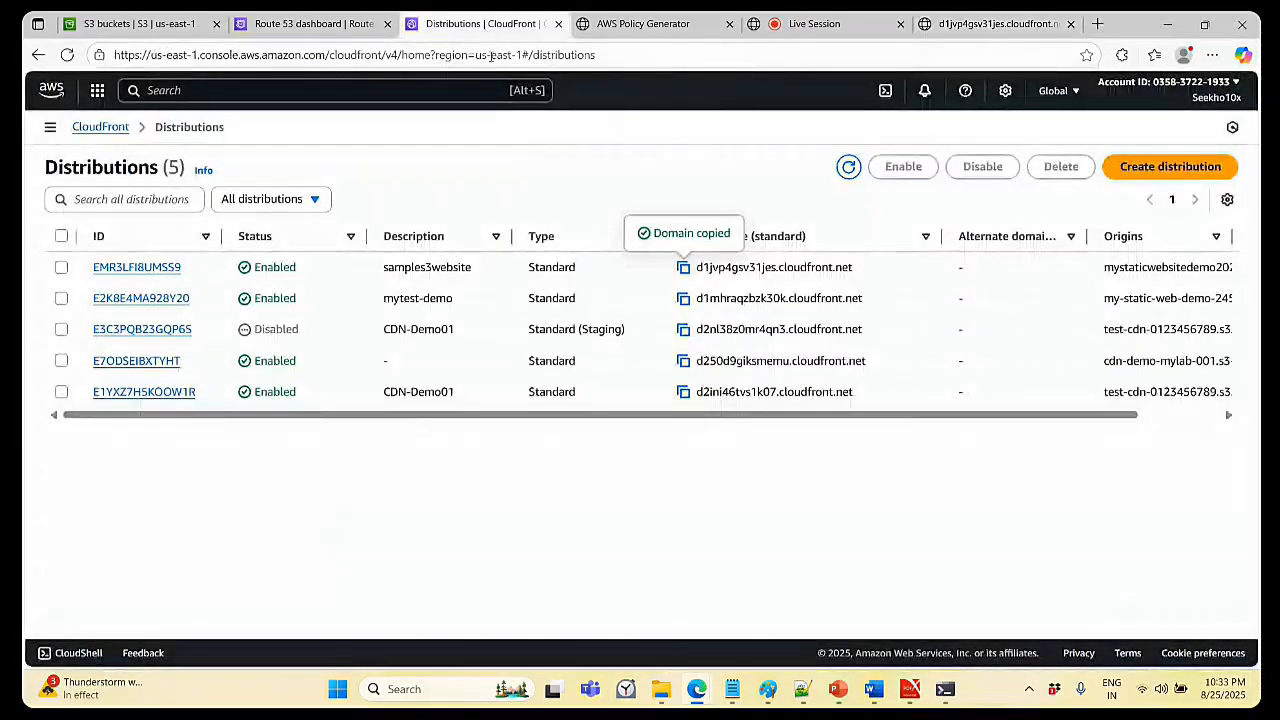
click(152, 268)
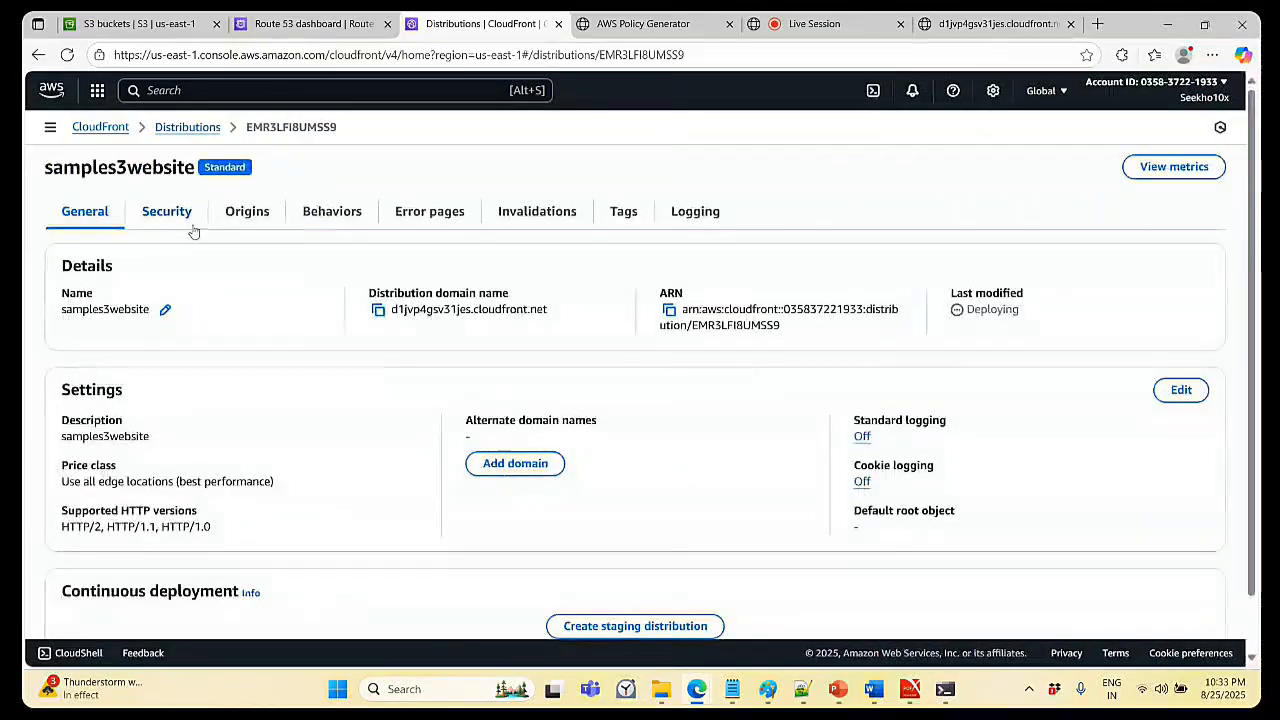
click(1183, 390)
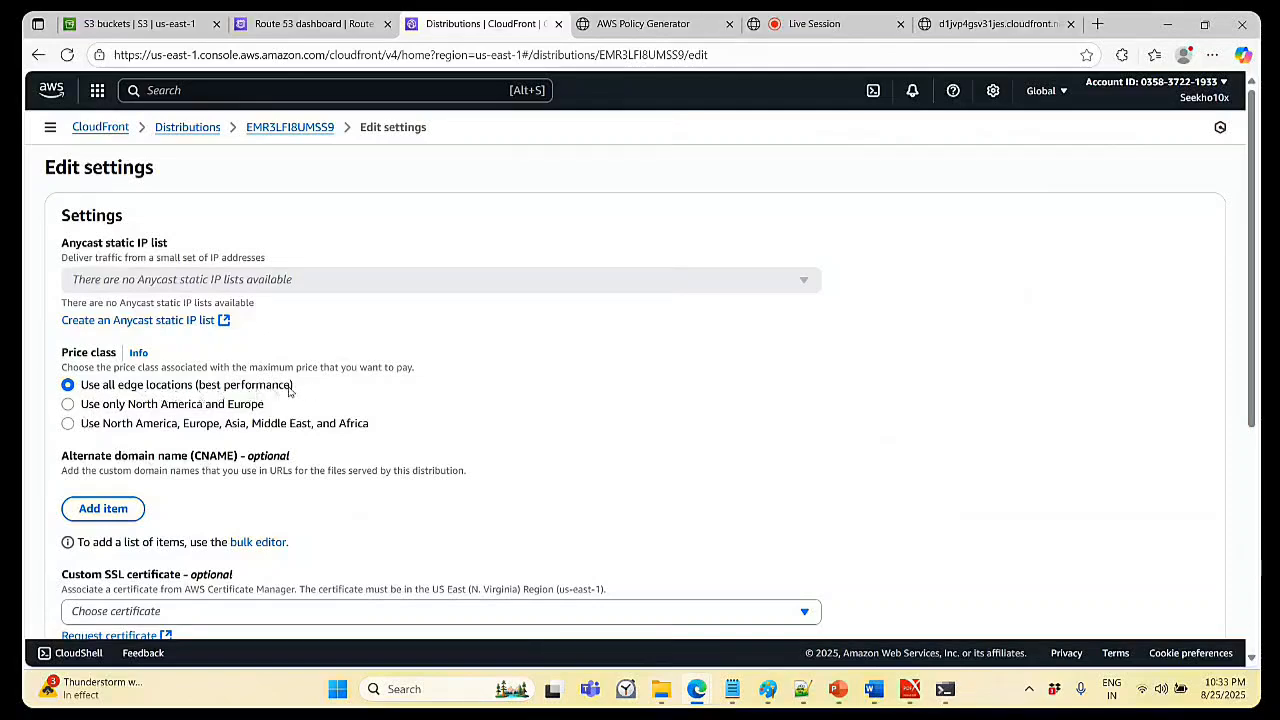
drag(289, 390, 78, 388)
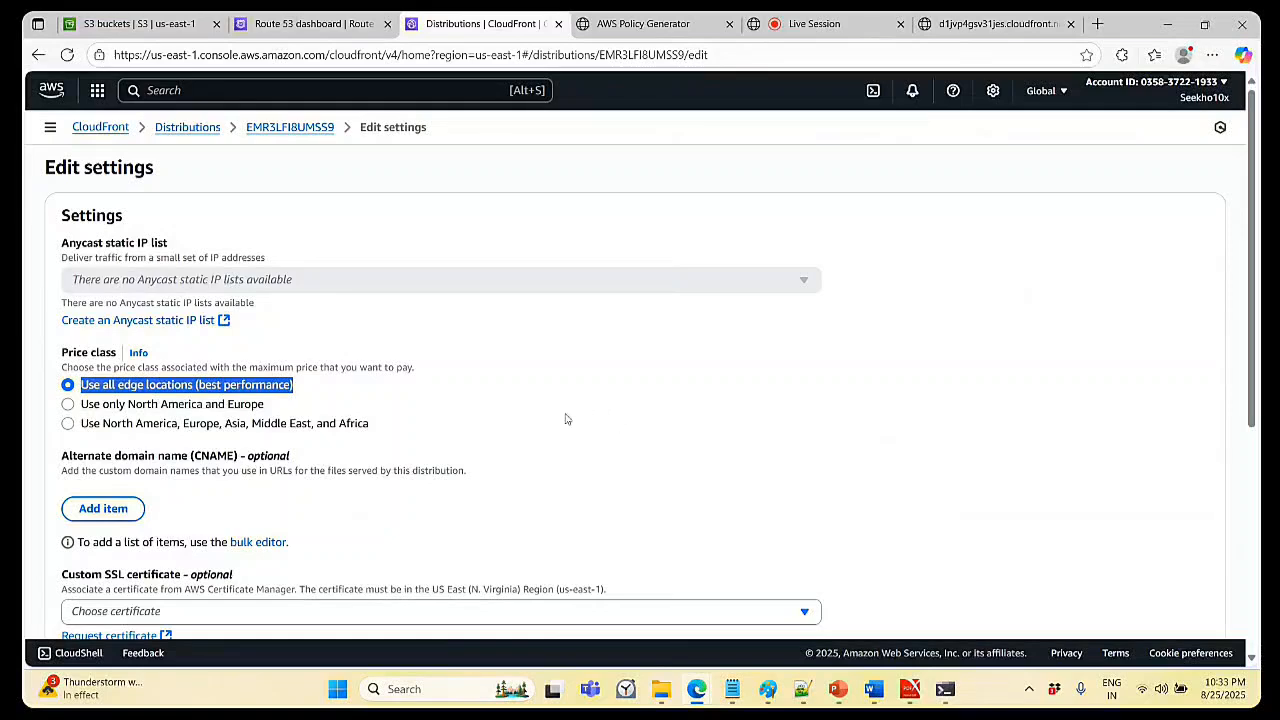
click(279, 131)
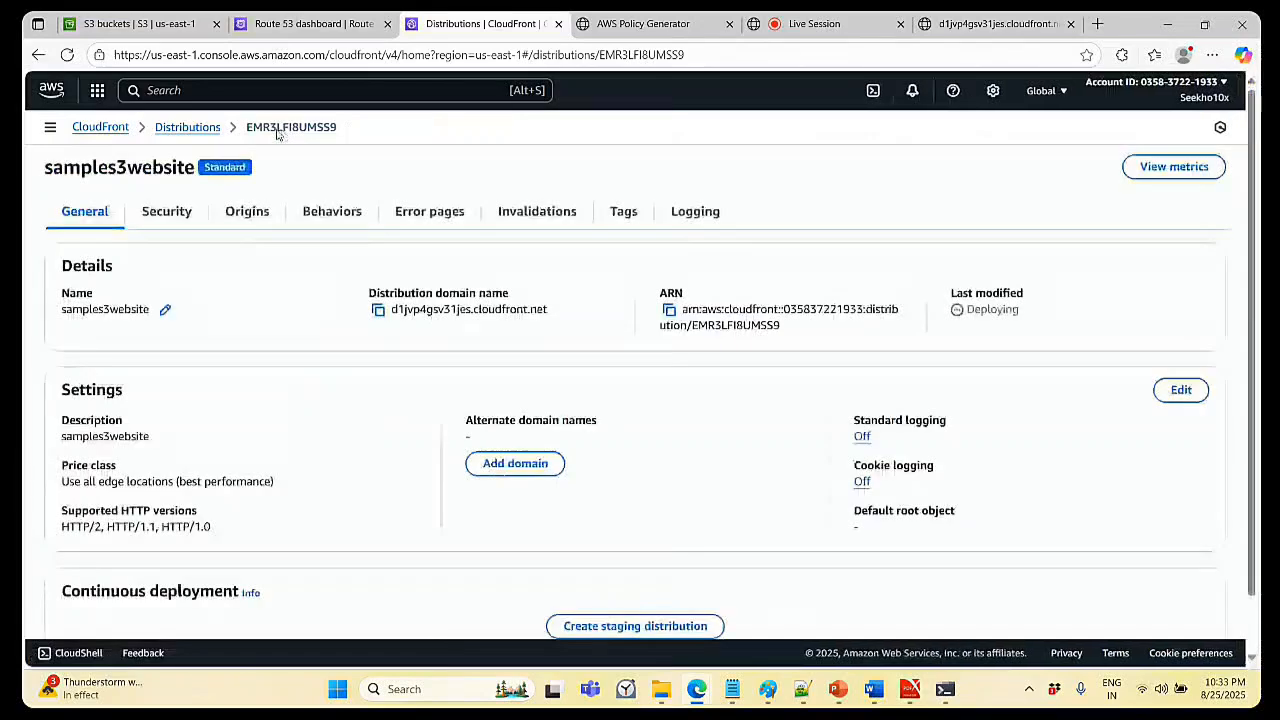
- Review the geographic restriction options in the distribution's security settings, leave without saving, and return to the distributions list
click(167, 224)
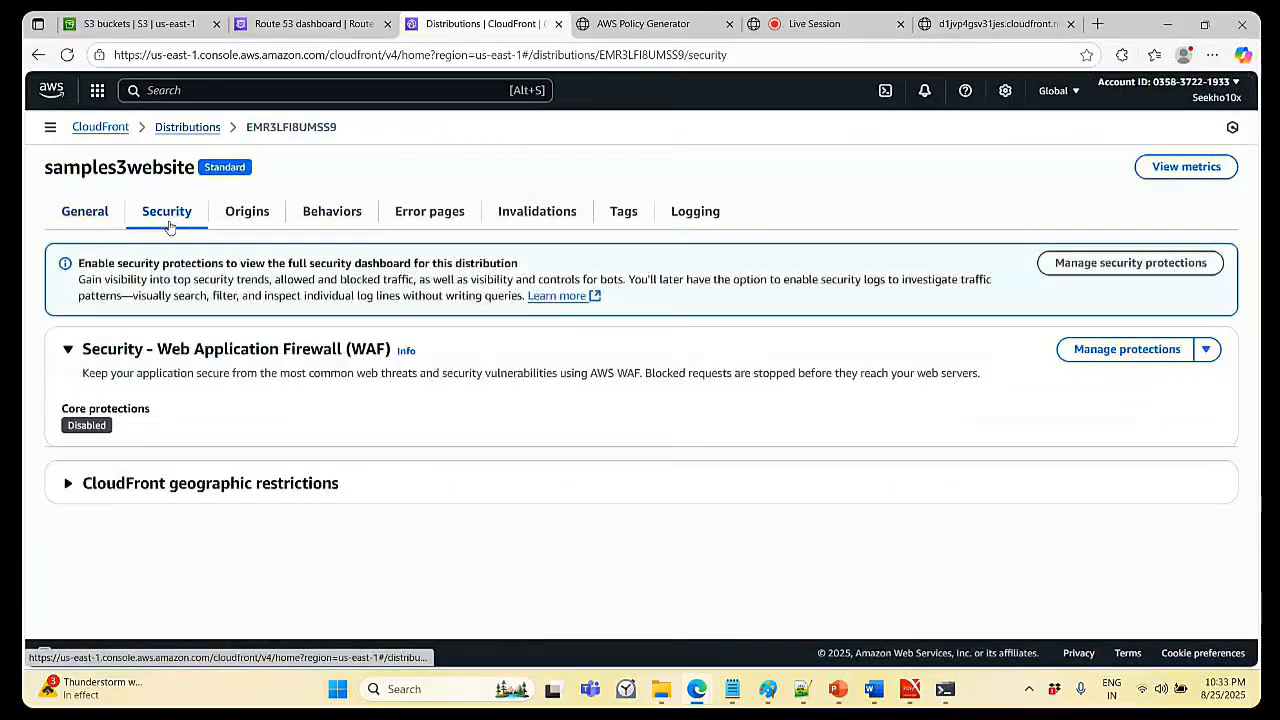
click(88, 483)
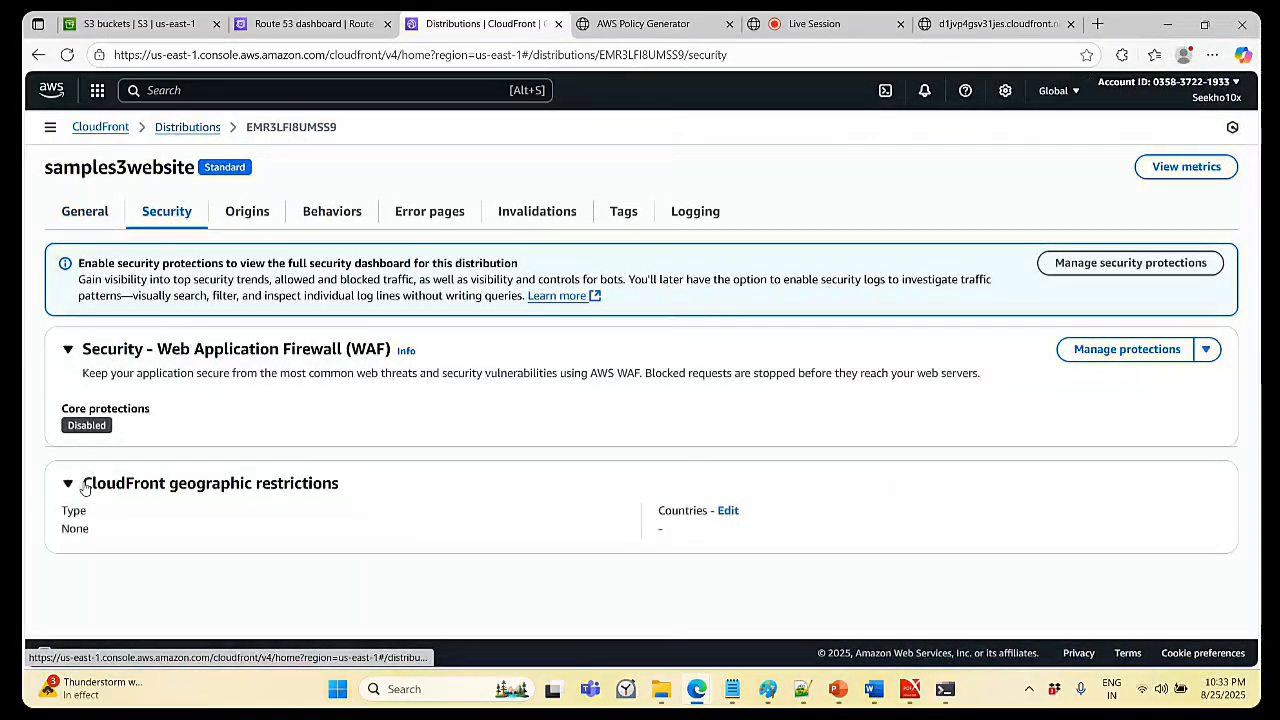
click(728, 516)
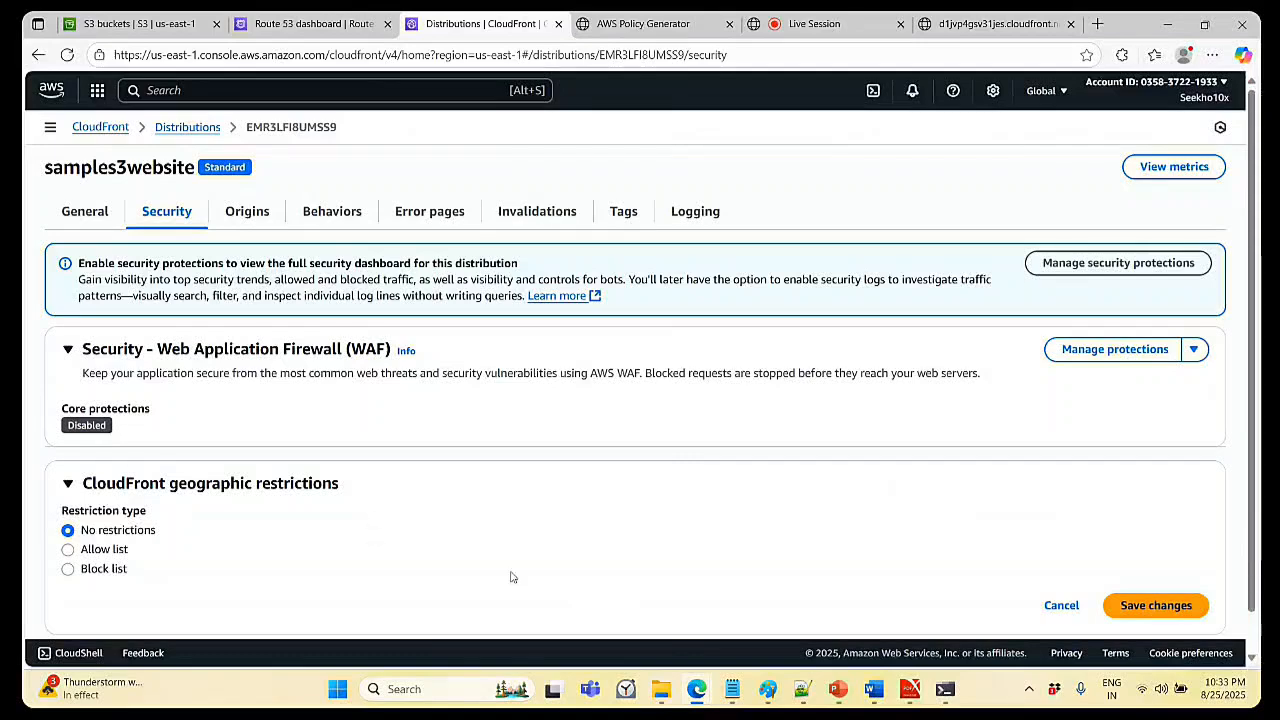
click(1061, 605)
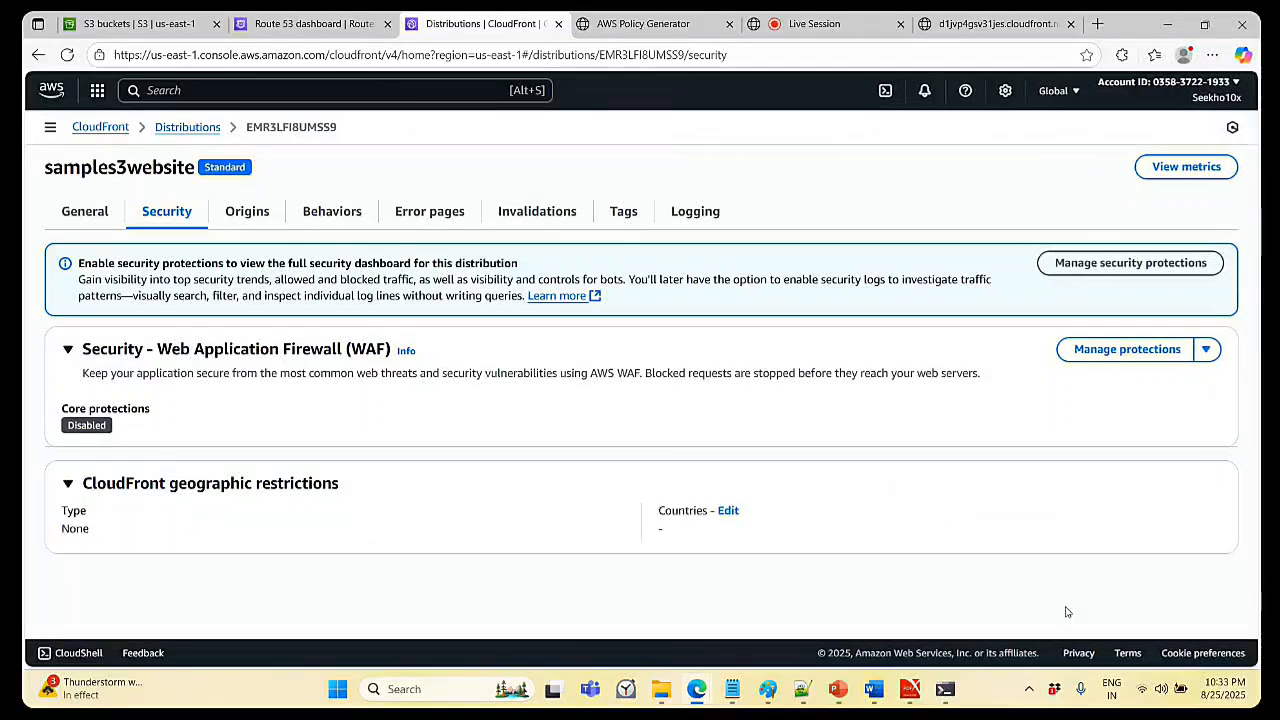
click(168, 132)
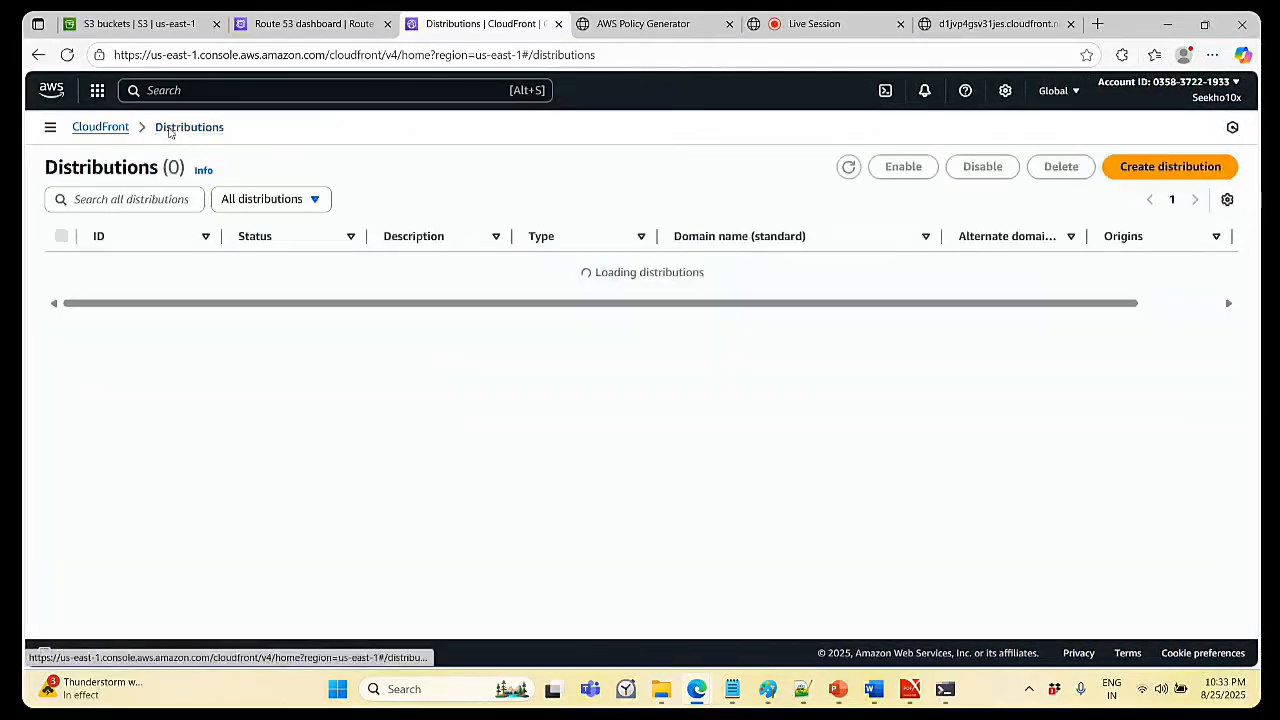
- Close the generated policy document in the AWS Policy Generator, close the CloudFront website tab, and return to the distributions list
click(330, 22)
click(480, 23)
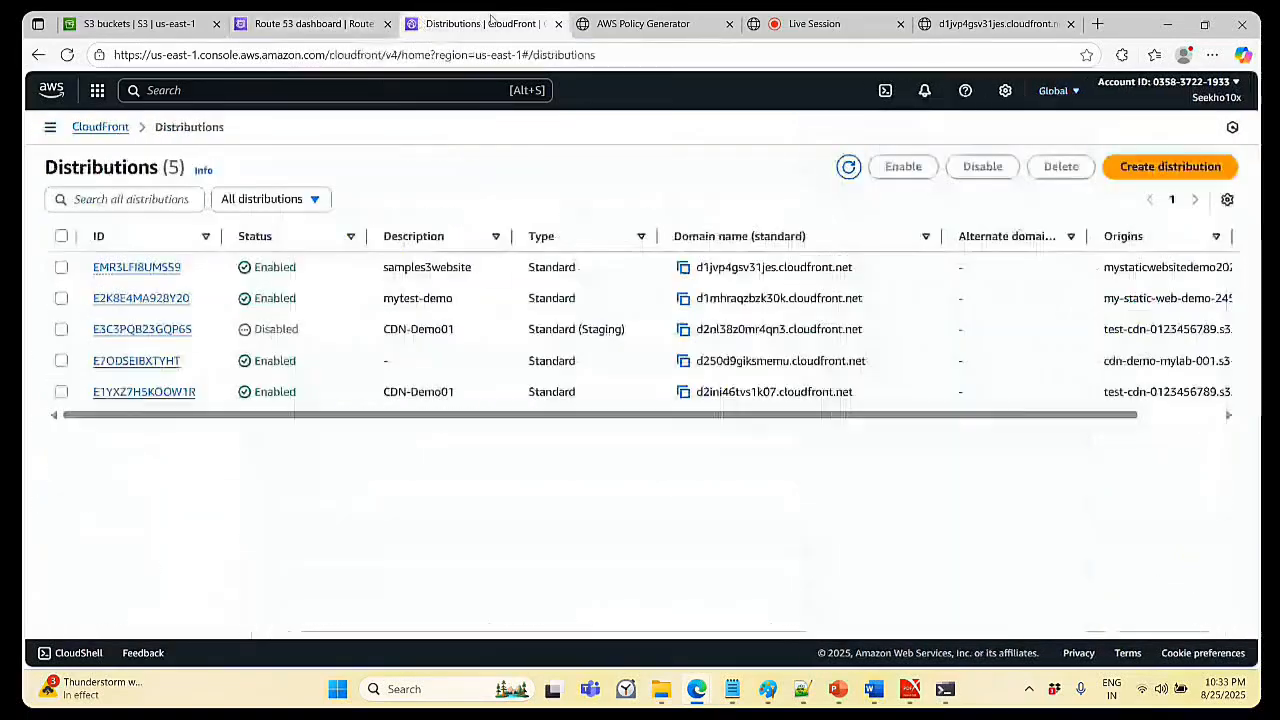
click(641, 22)
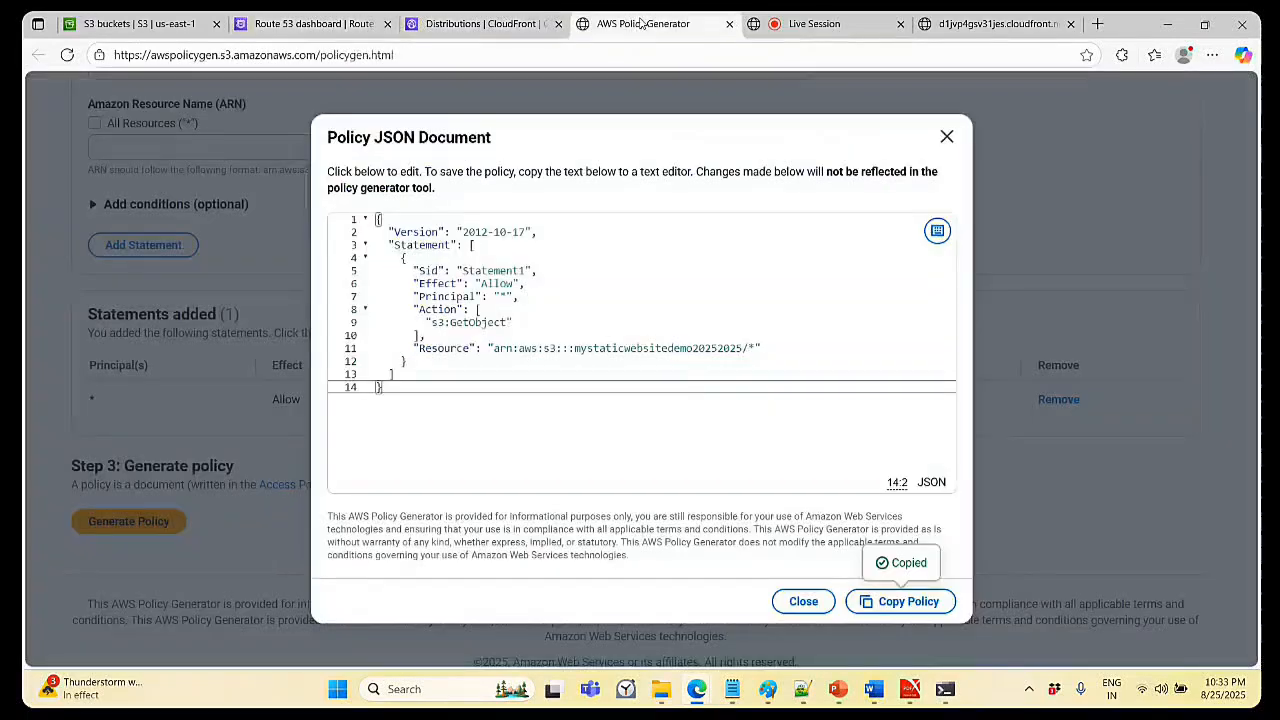
click(806, 604)
click(858, 406)
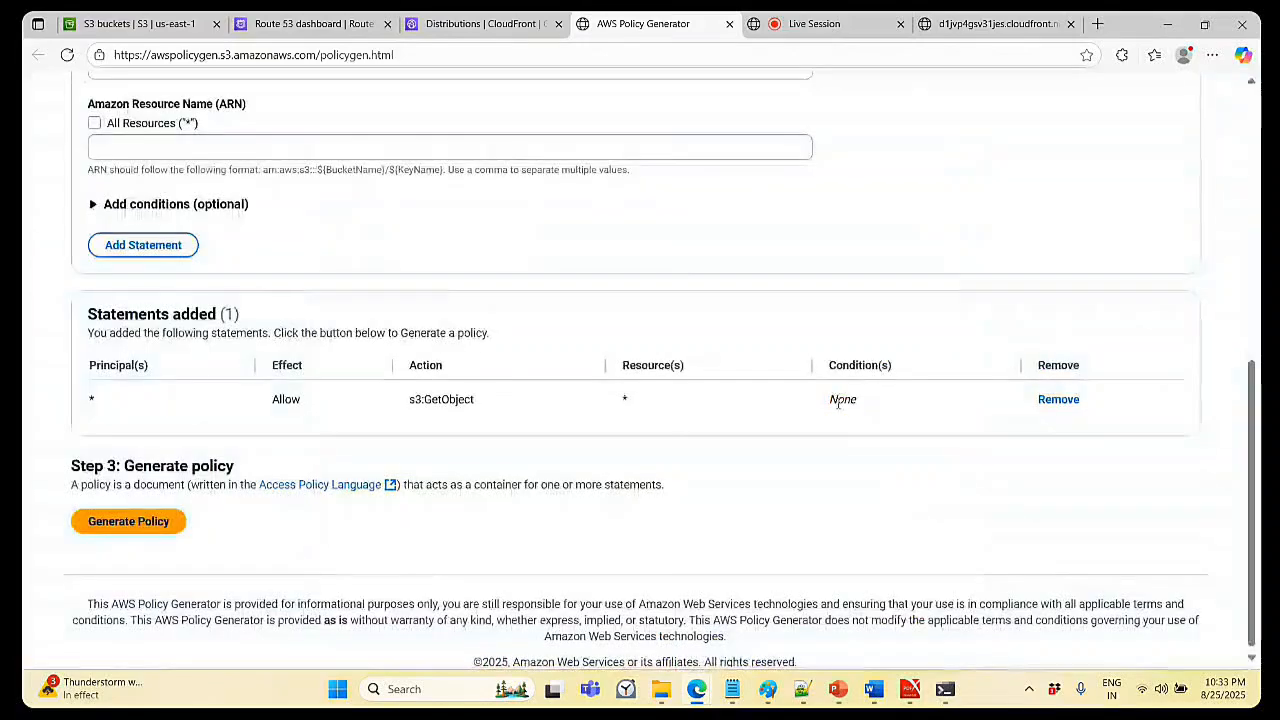
click(140, 23)
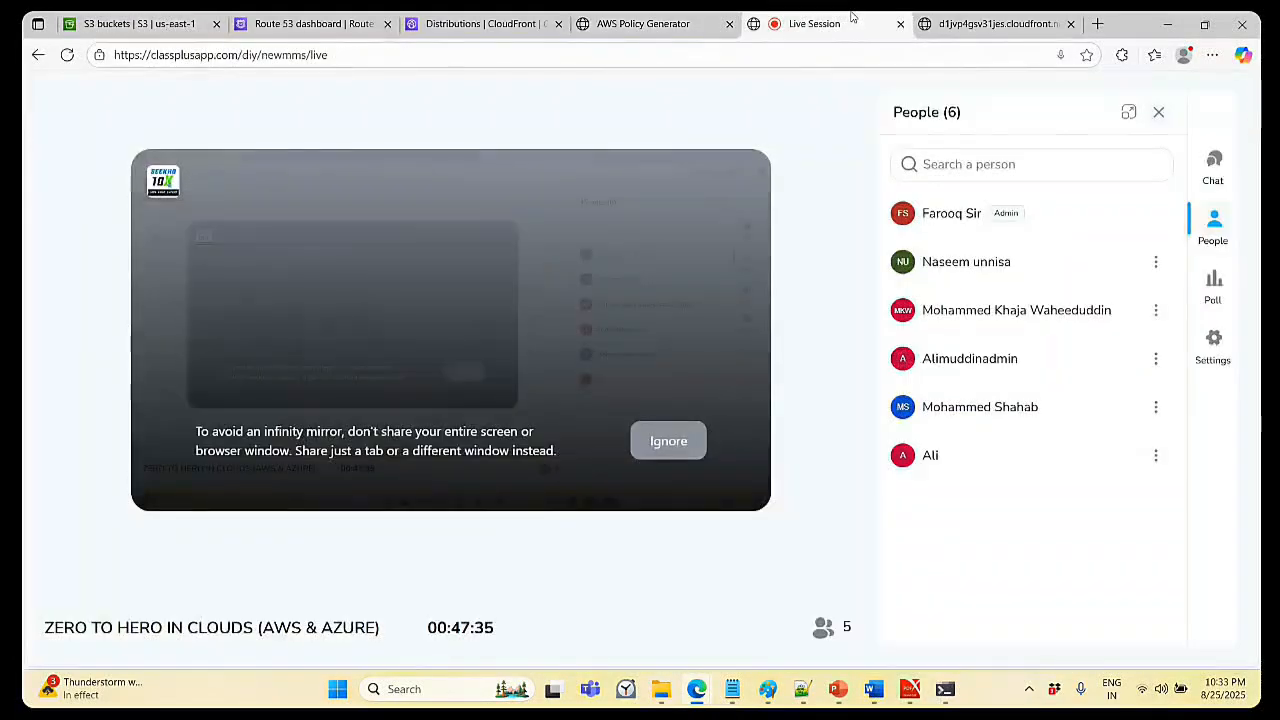
click(480, 23)
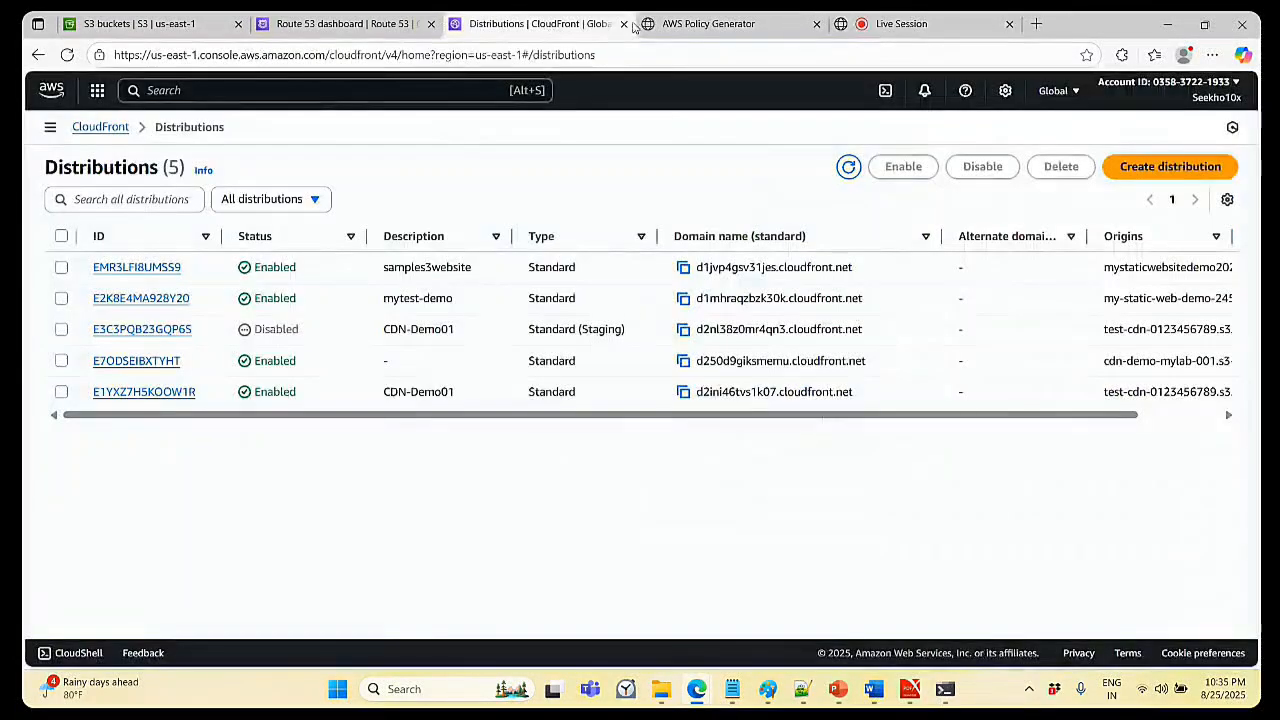
- Minimize the browser, Command Prompt and Documents windows, and switch to the ELB presentation in PowerPoint
click(1168, 25)
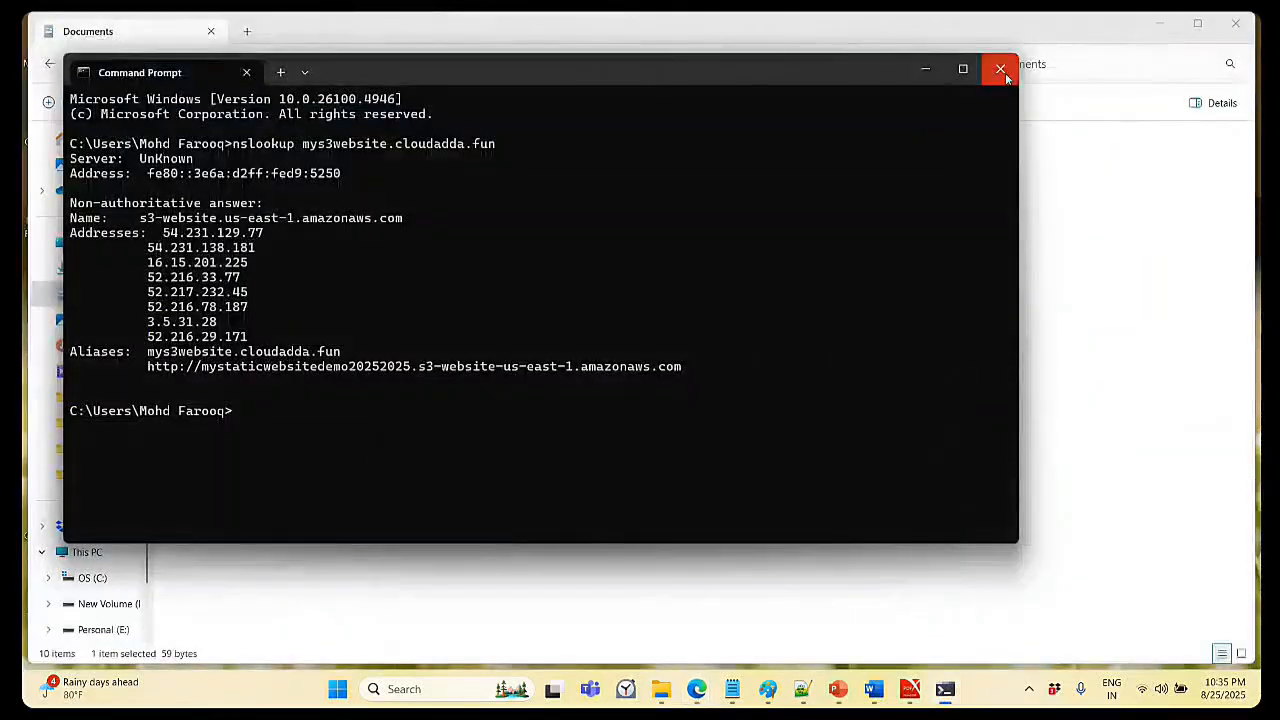
click(912, 80)
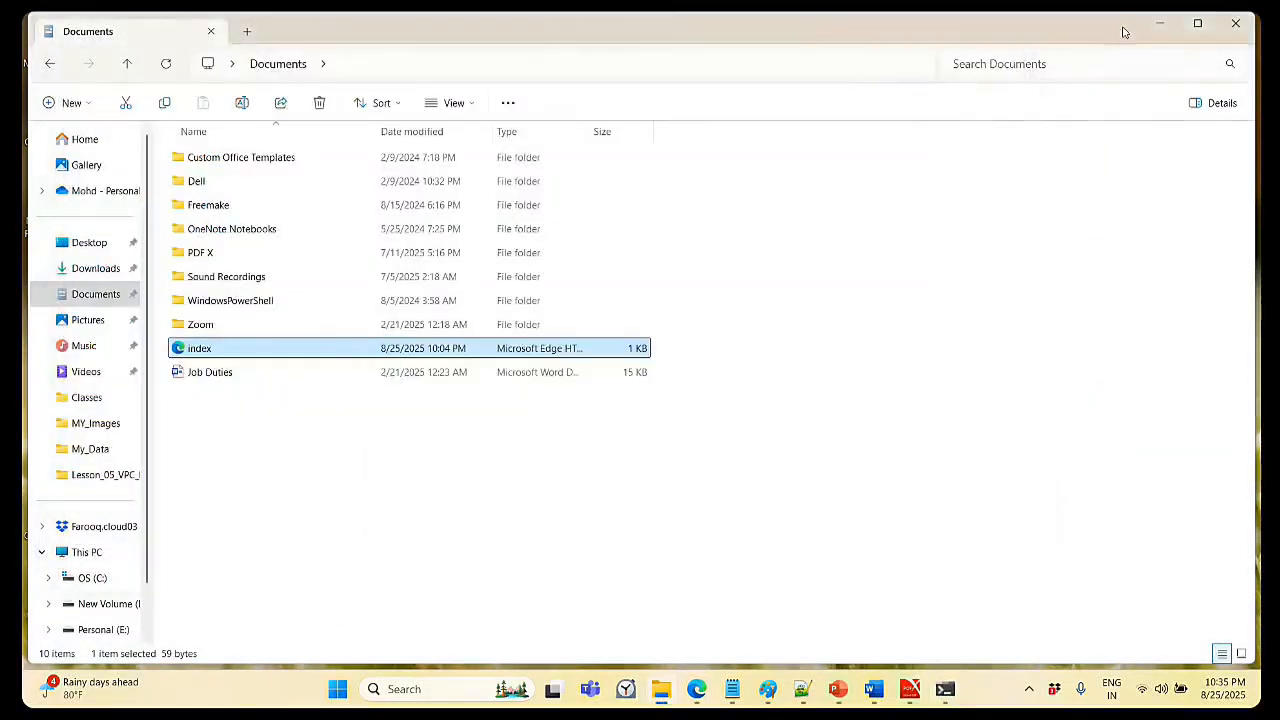
click(1148, 23)
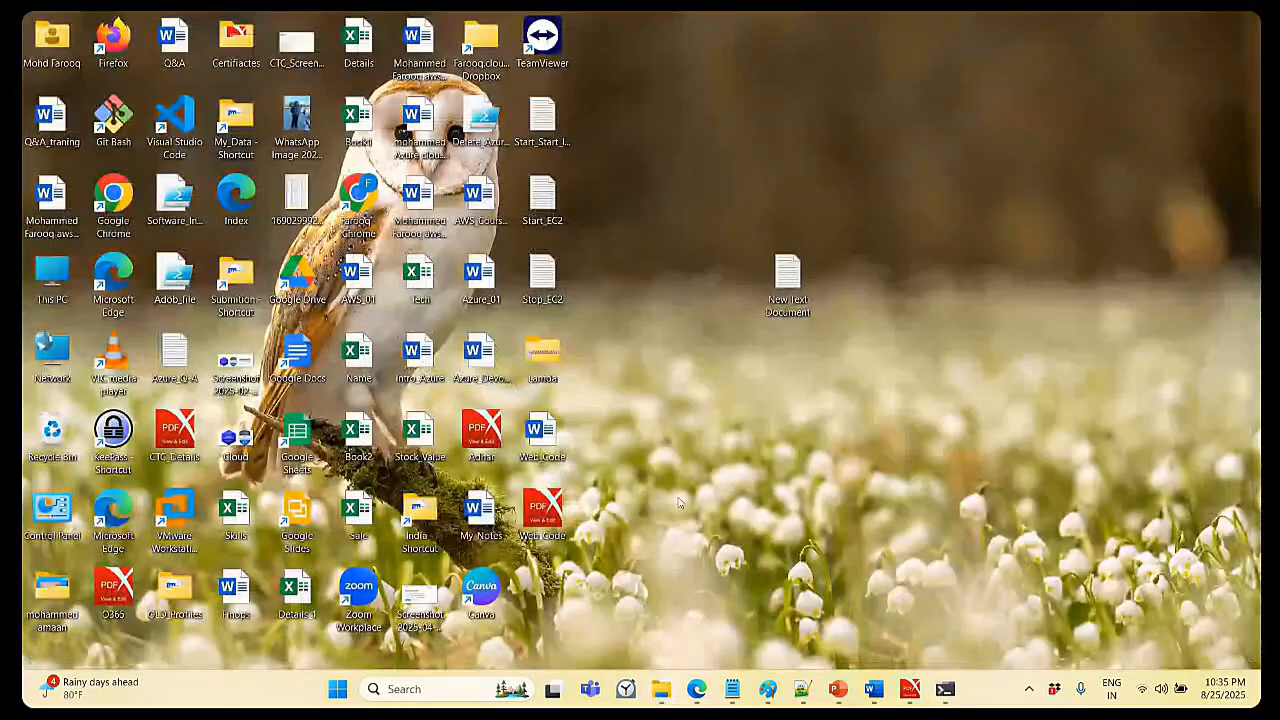
click(912, 695)
click(912, 695)
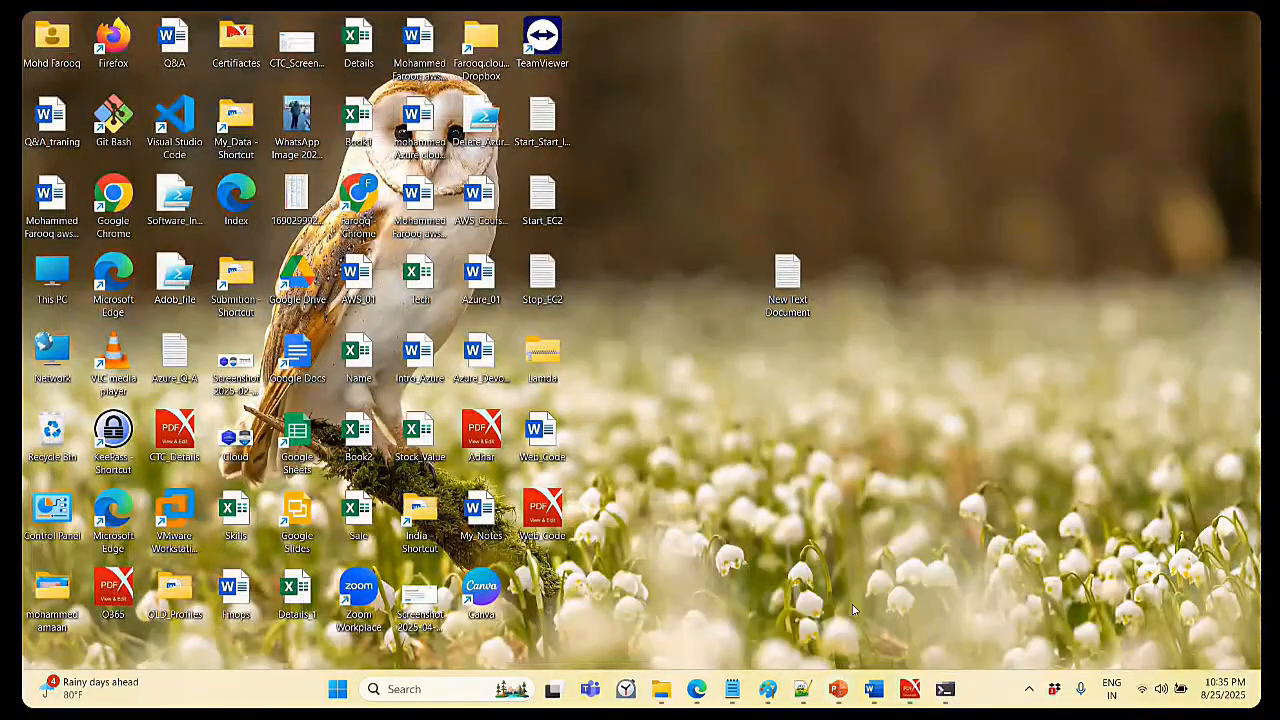
click(838, 689)
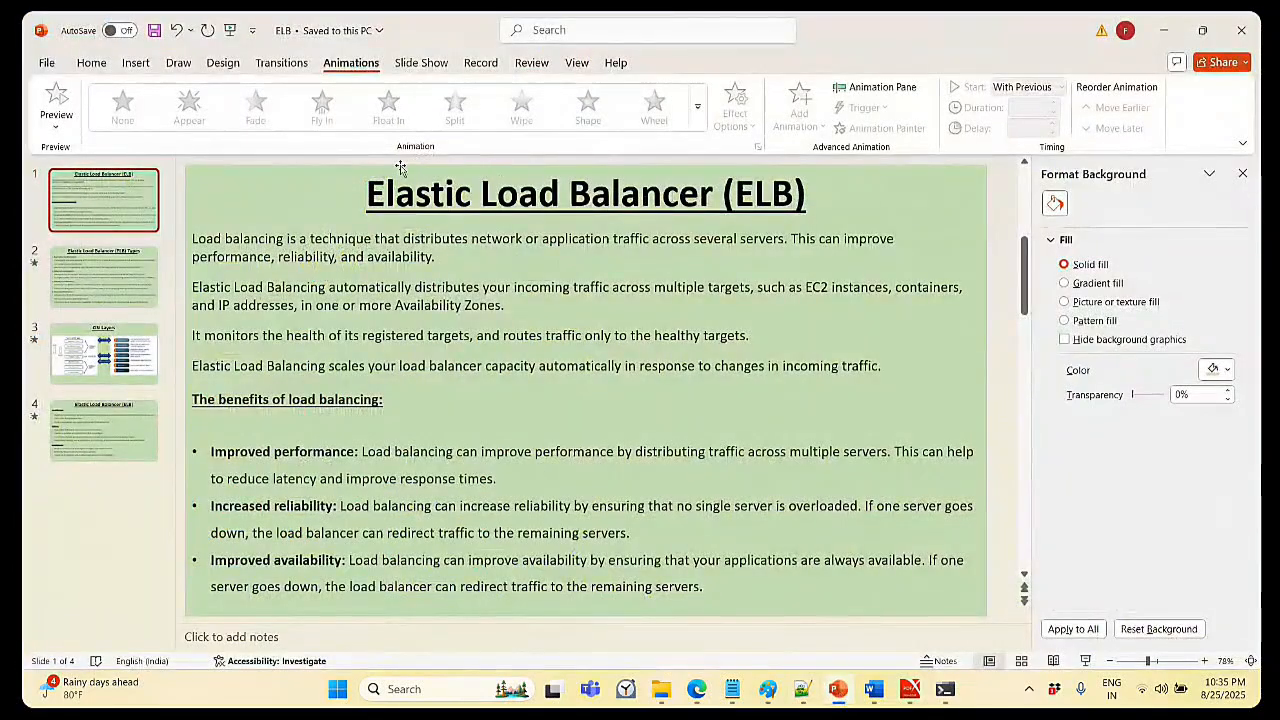
- Apply the Appear animation to the four introductory text boxes on slide 1 together, and separately to the benefits of load balancing text box
click(316, 263)
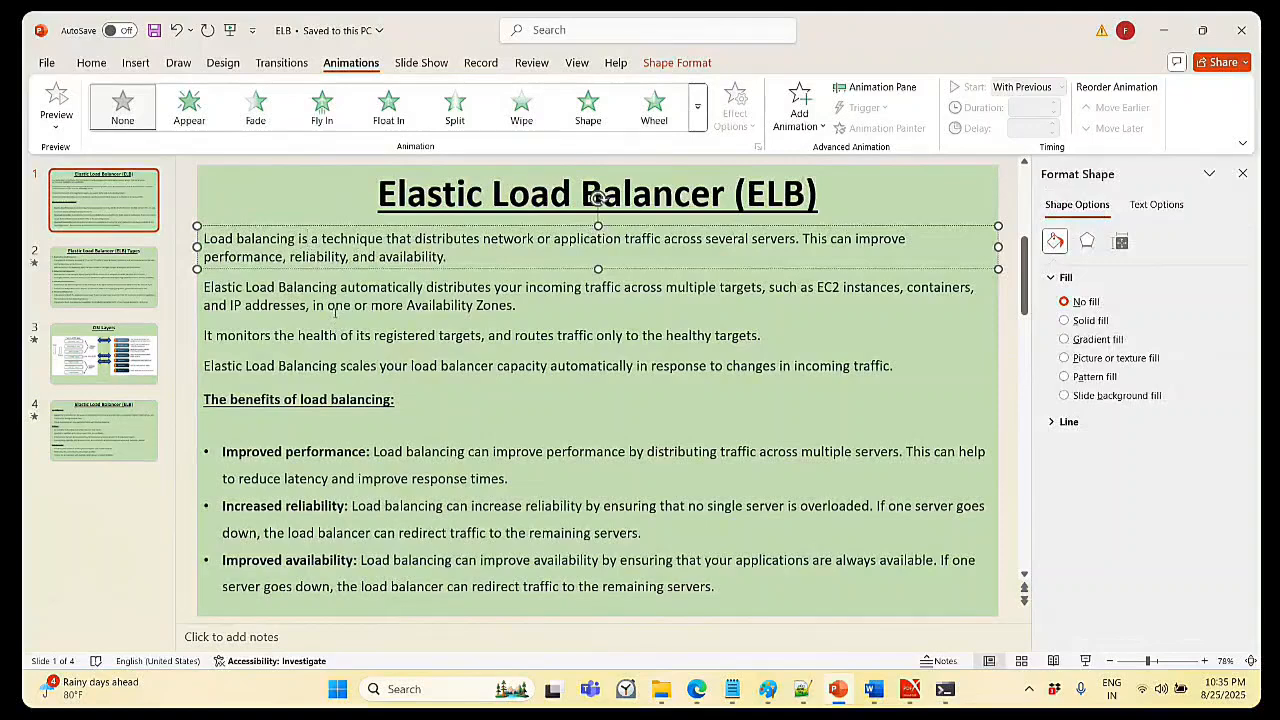
click(338, 288)
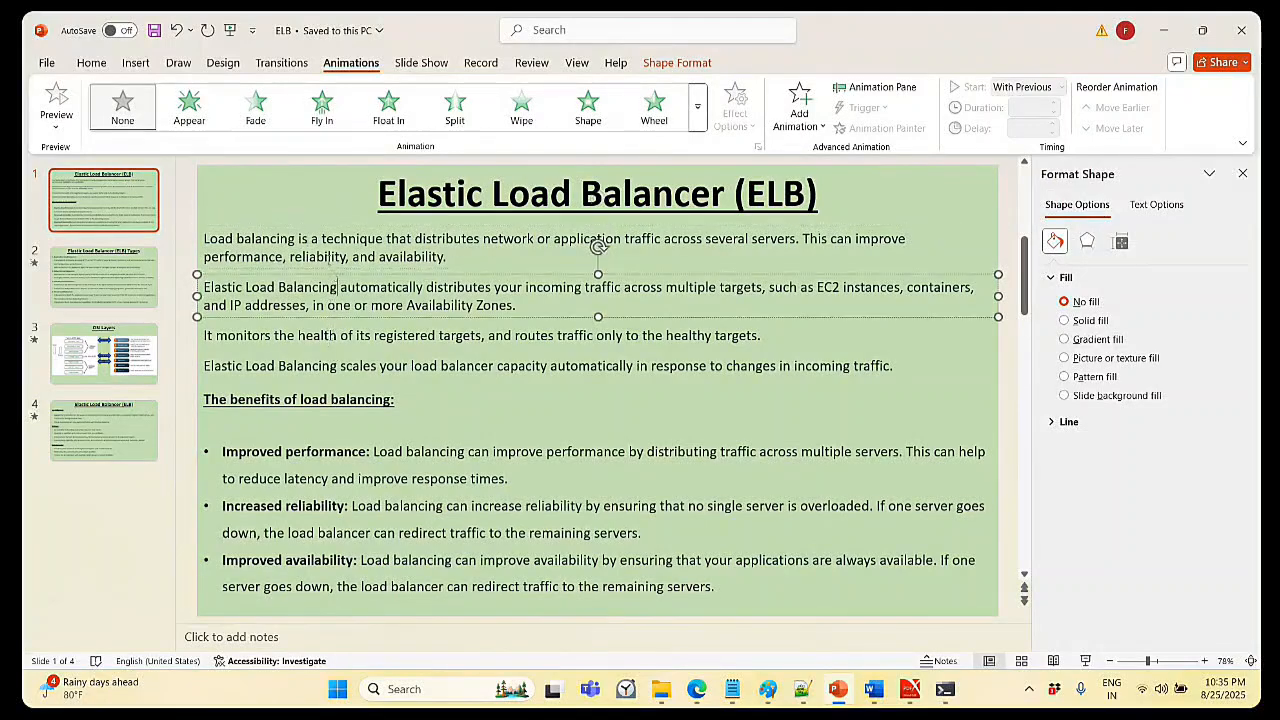
shift+click(328, 259)
shift+click(338, 337)
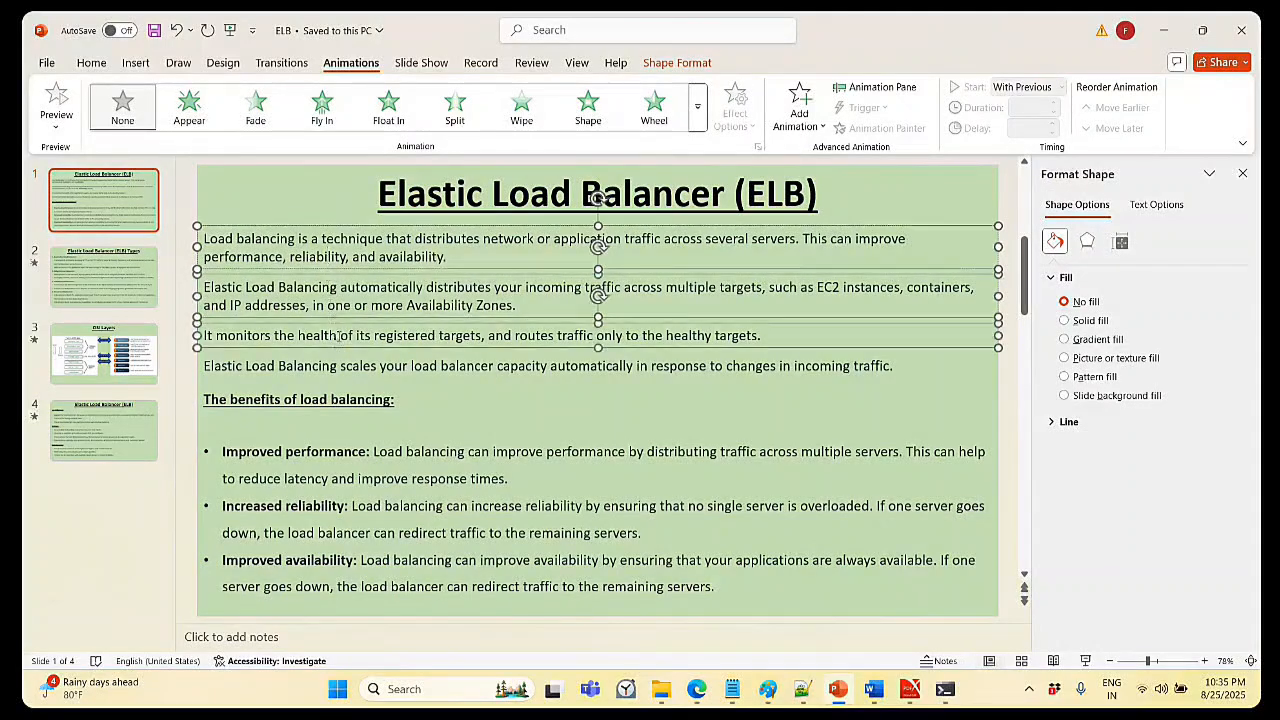
shift+click(336, 366)
click(188, 108)
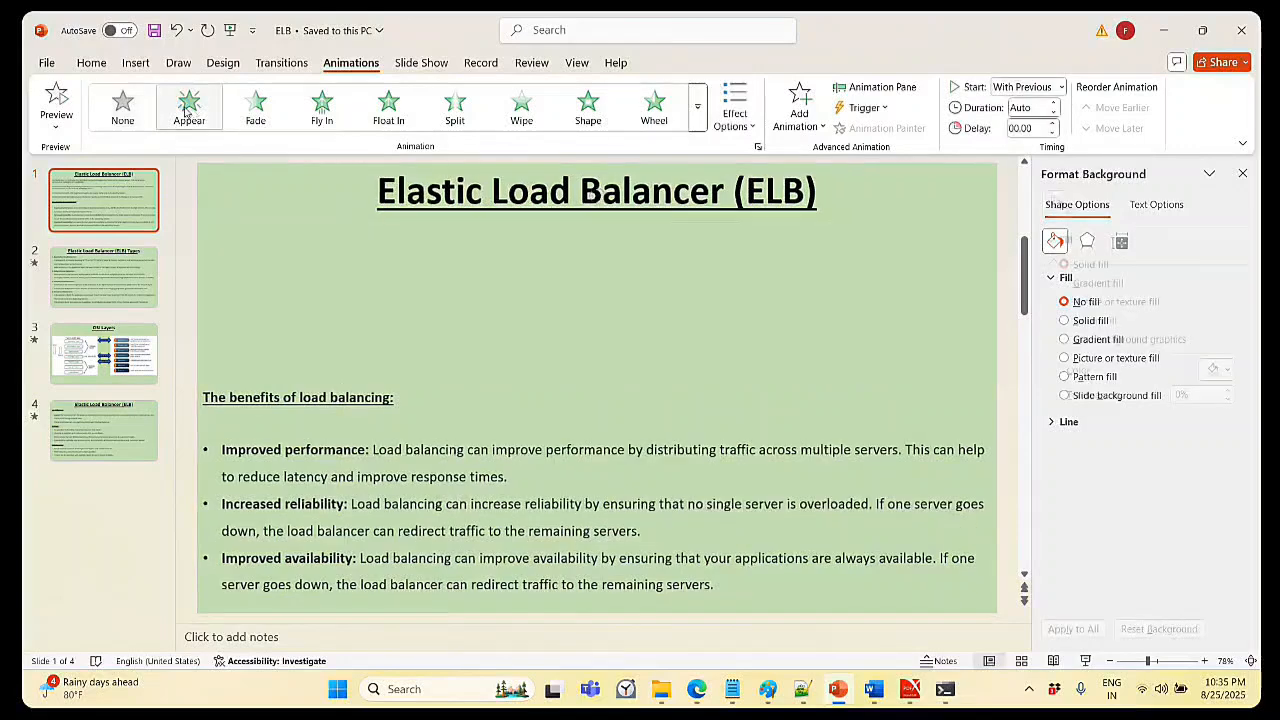
click(320, 405)
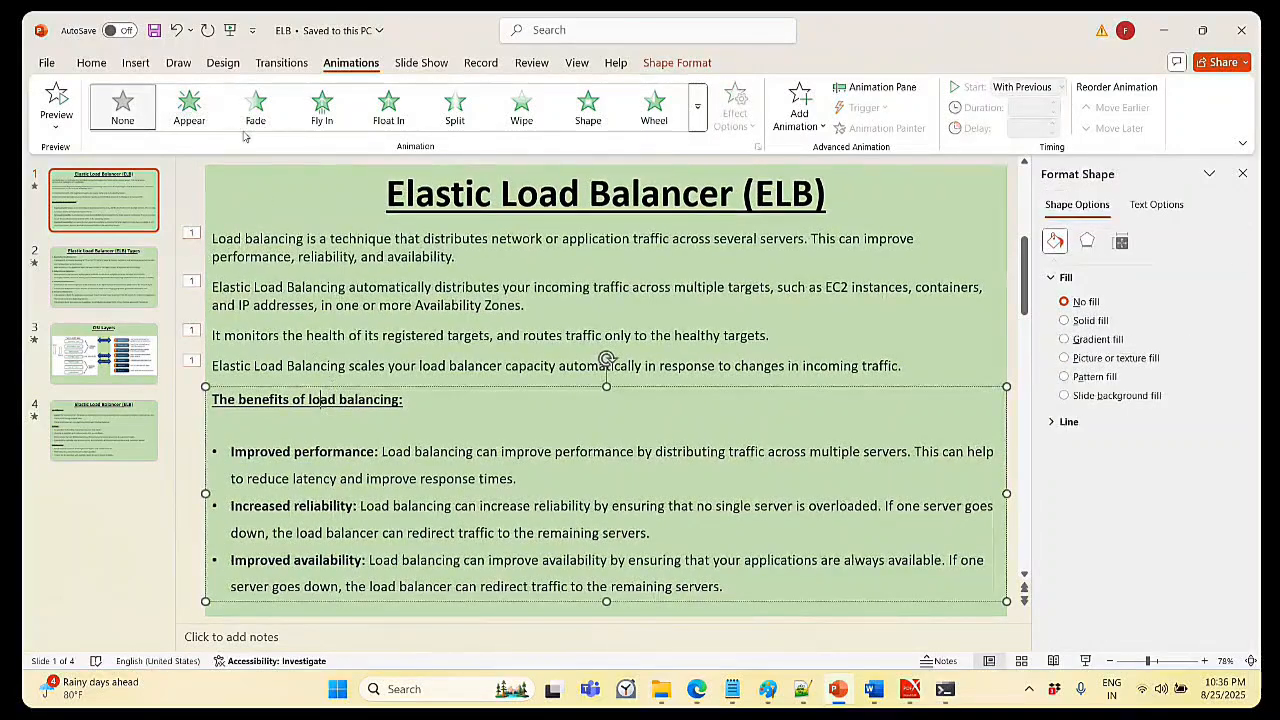
click(195, 106)
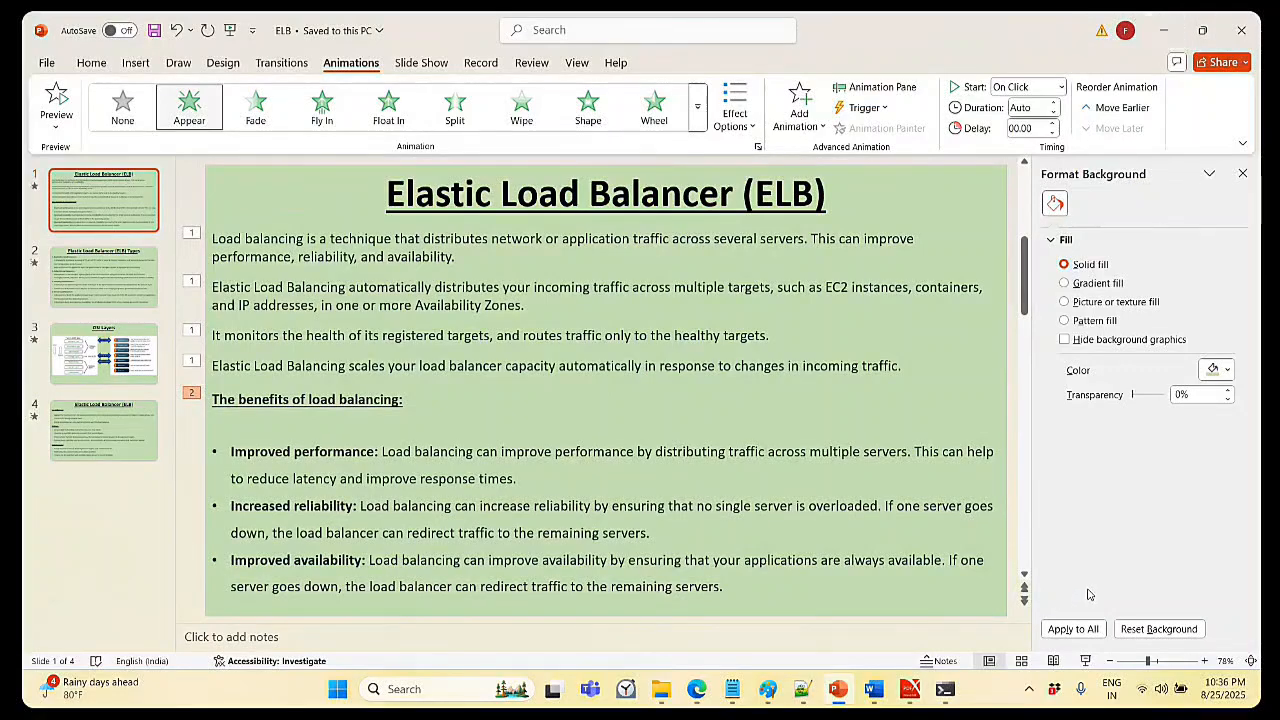
- Minimize the presentation, switch to the Live Session page in Edge, and read the class chat
click(1163, 36)
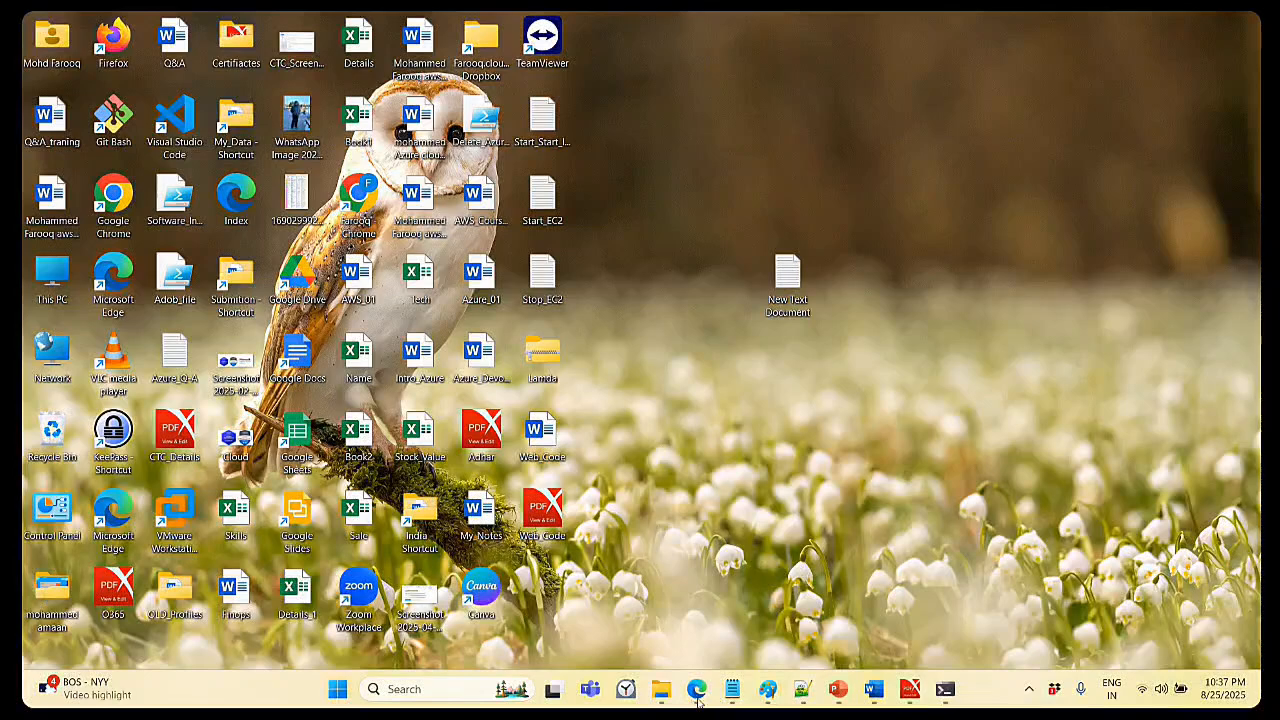
mouse_move(697, 702)
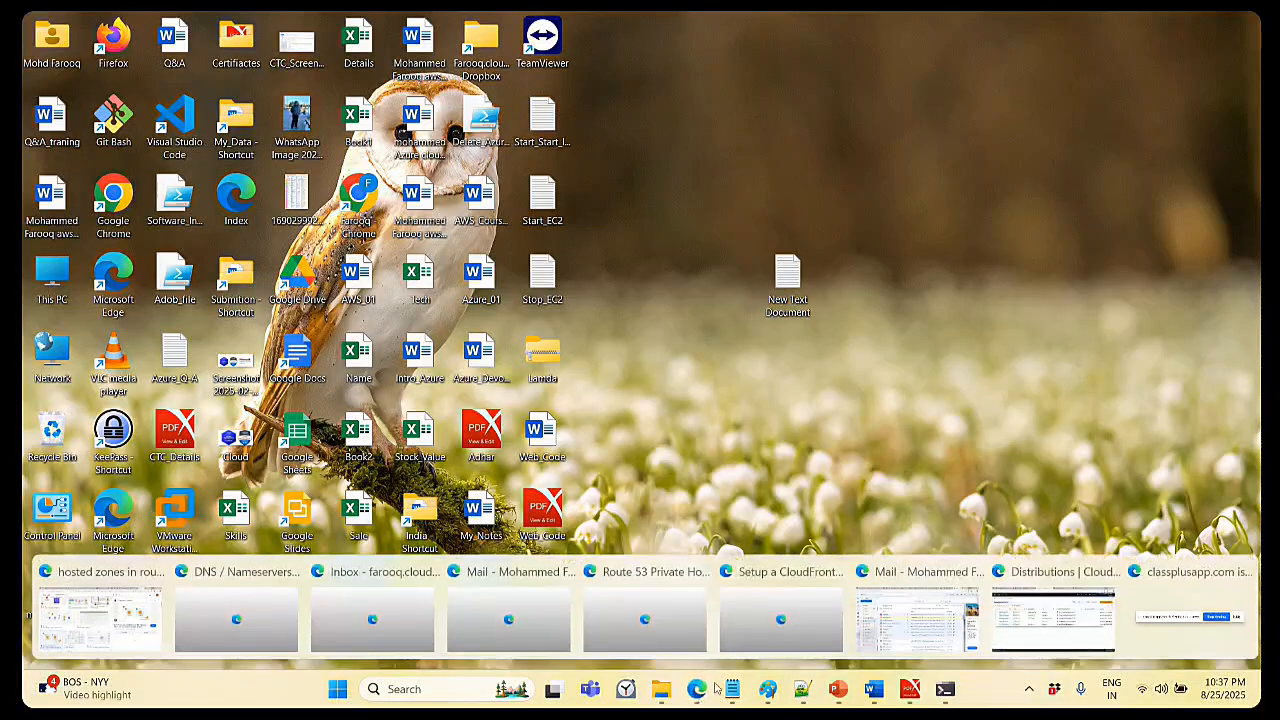
click(1068, 574)
click(915, 22)
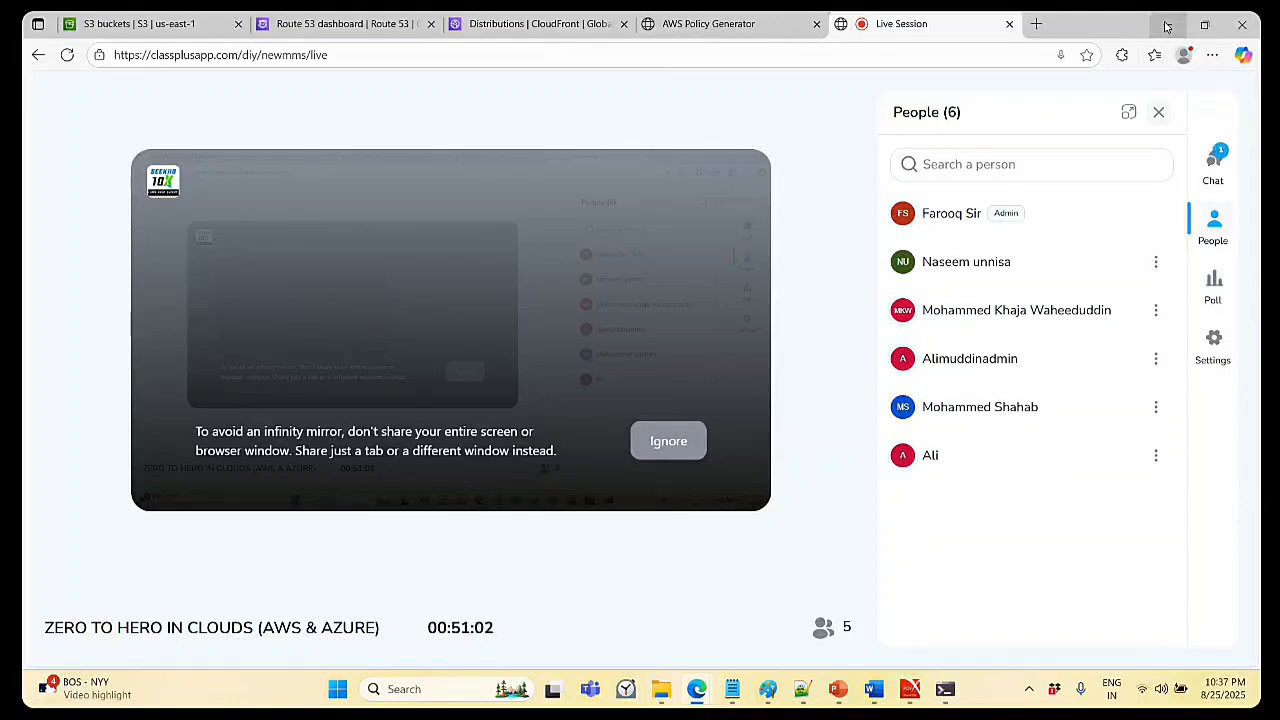
click(1214, 155)
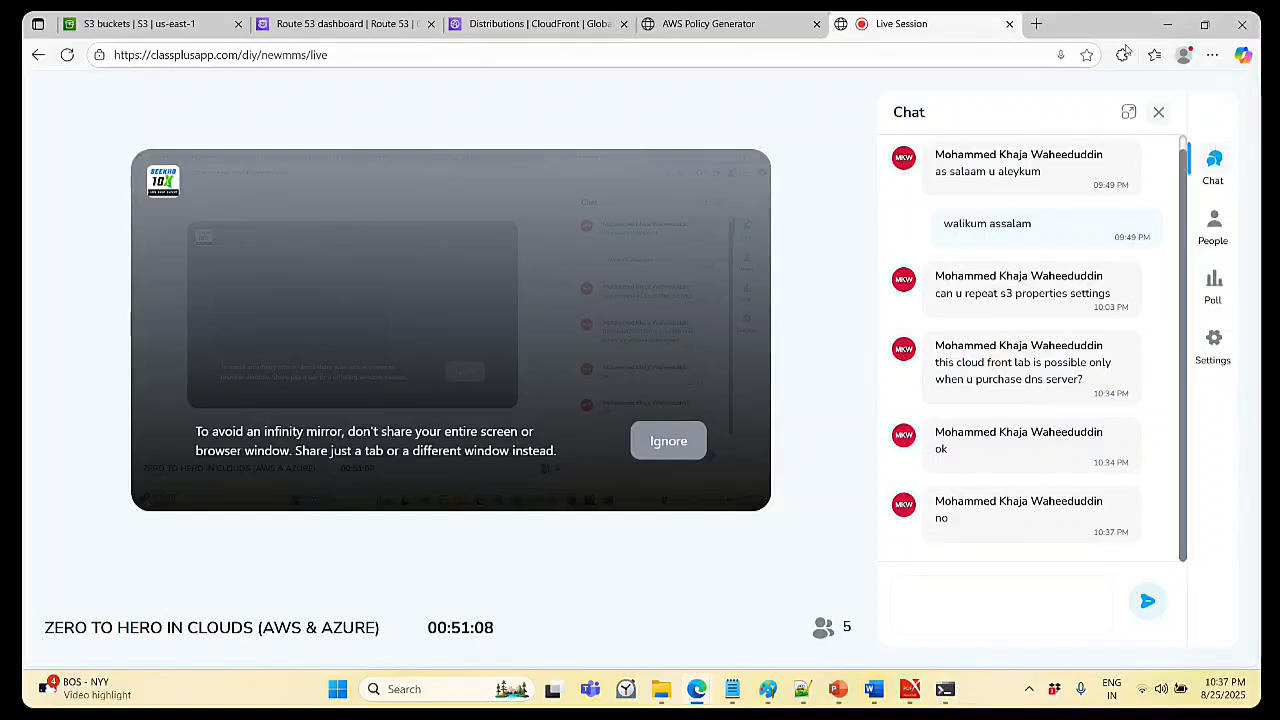
click(1040, 26)
click(663, 55)
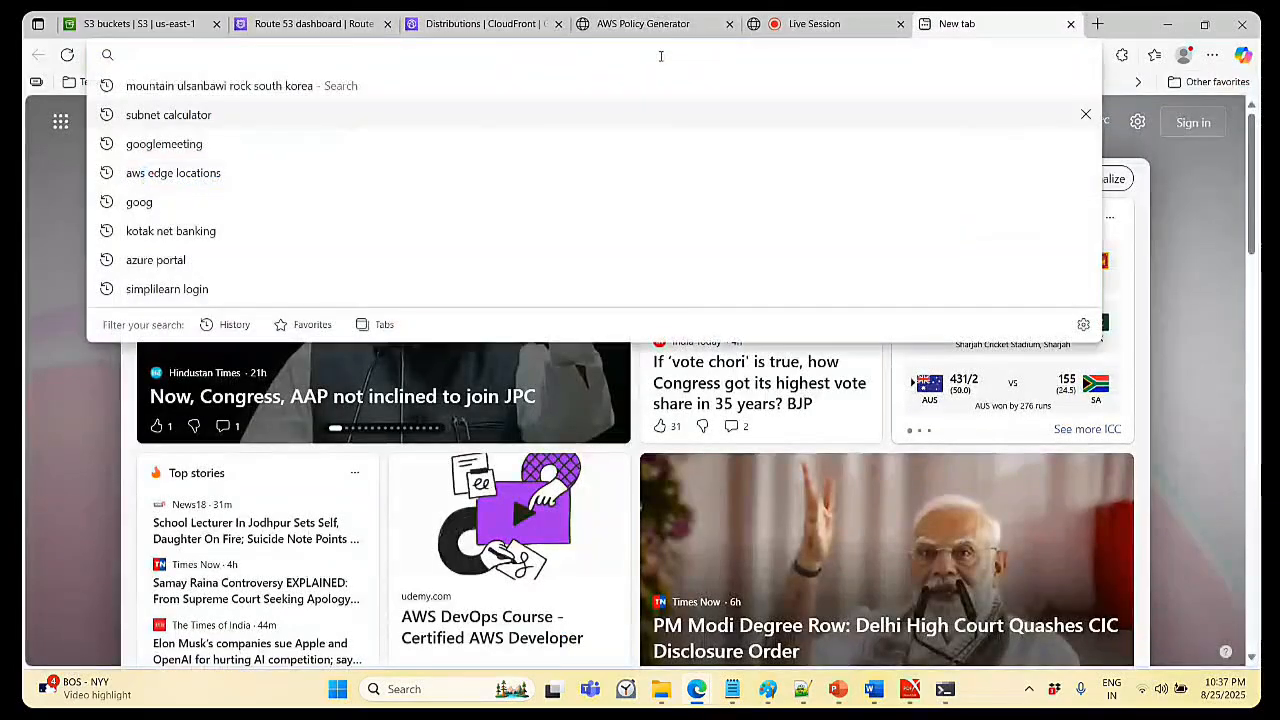
text(ww)
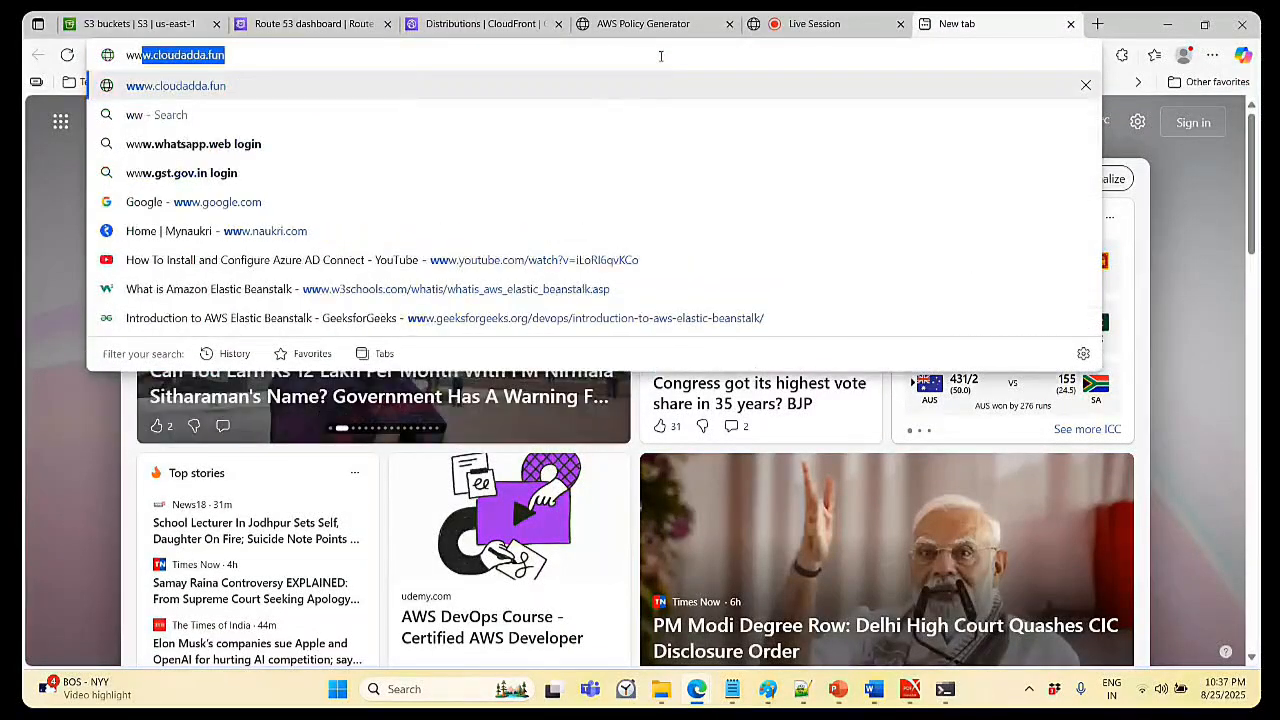
text(w.)
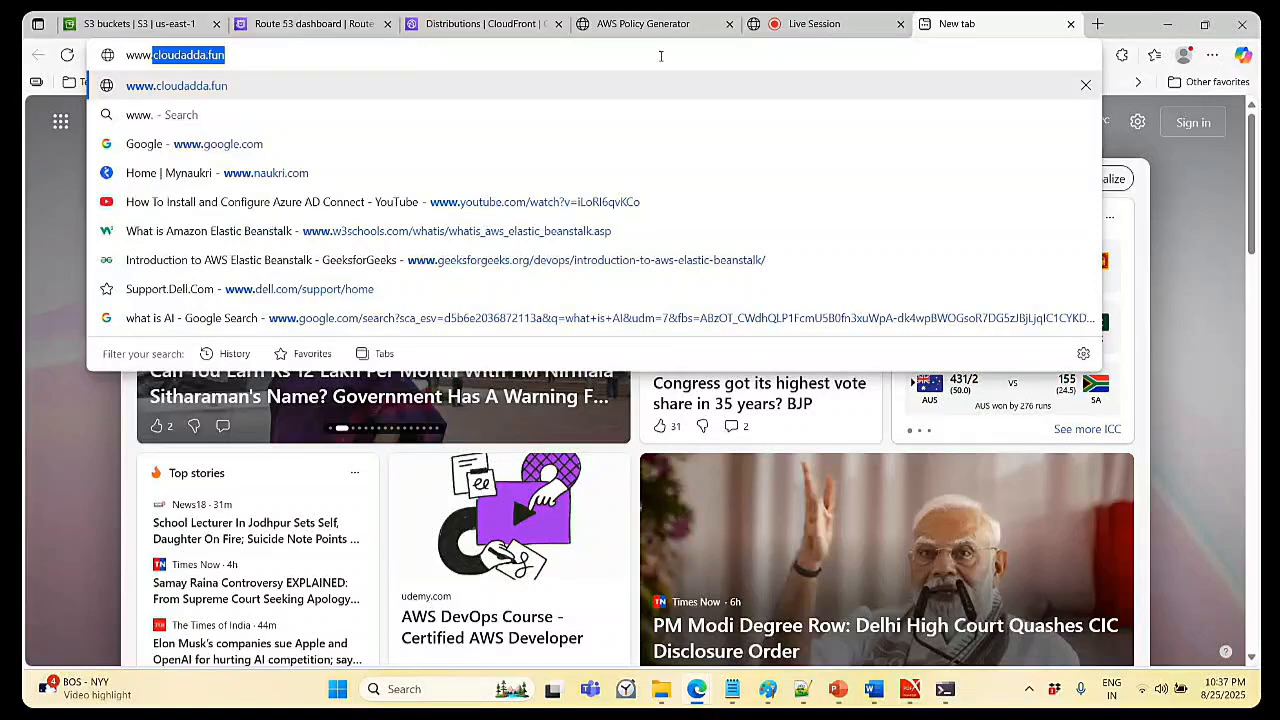
text(gmail.com)
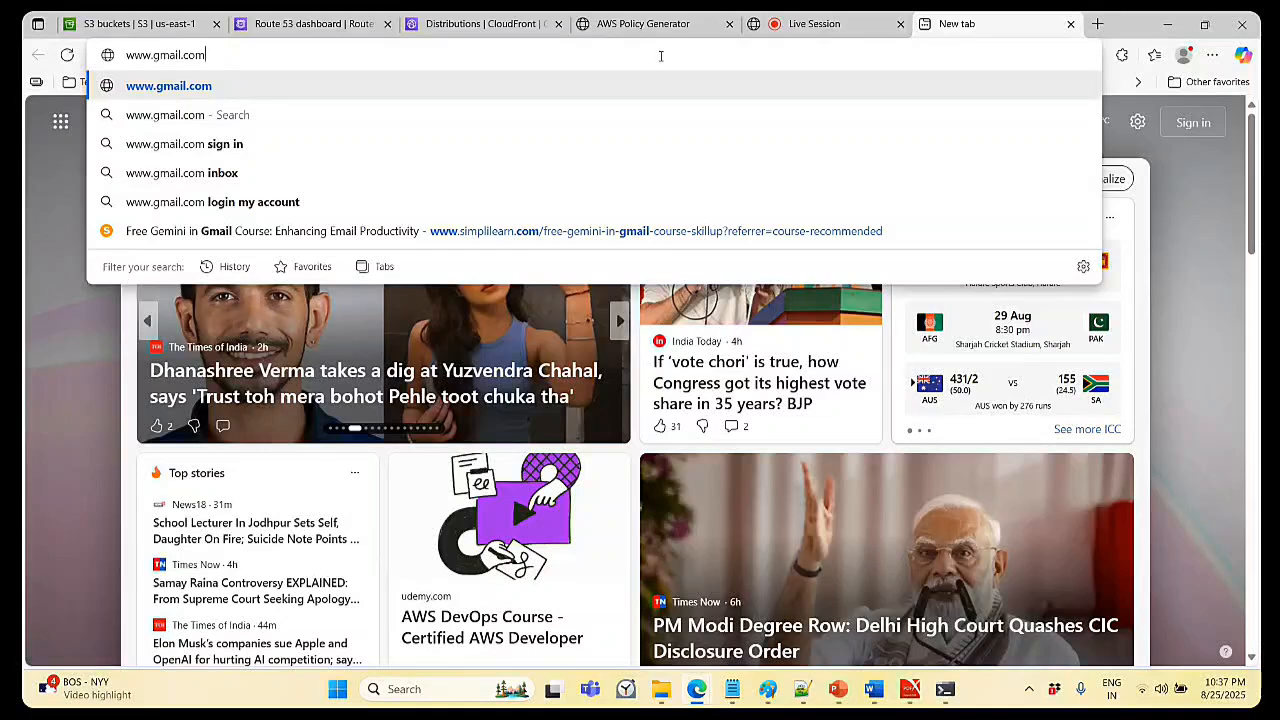
key(Return)
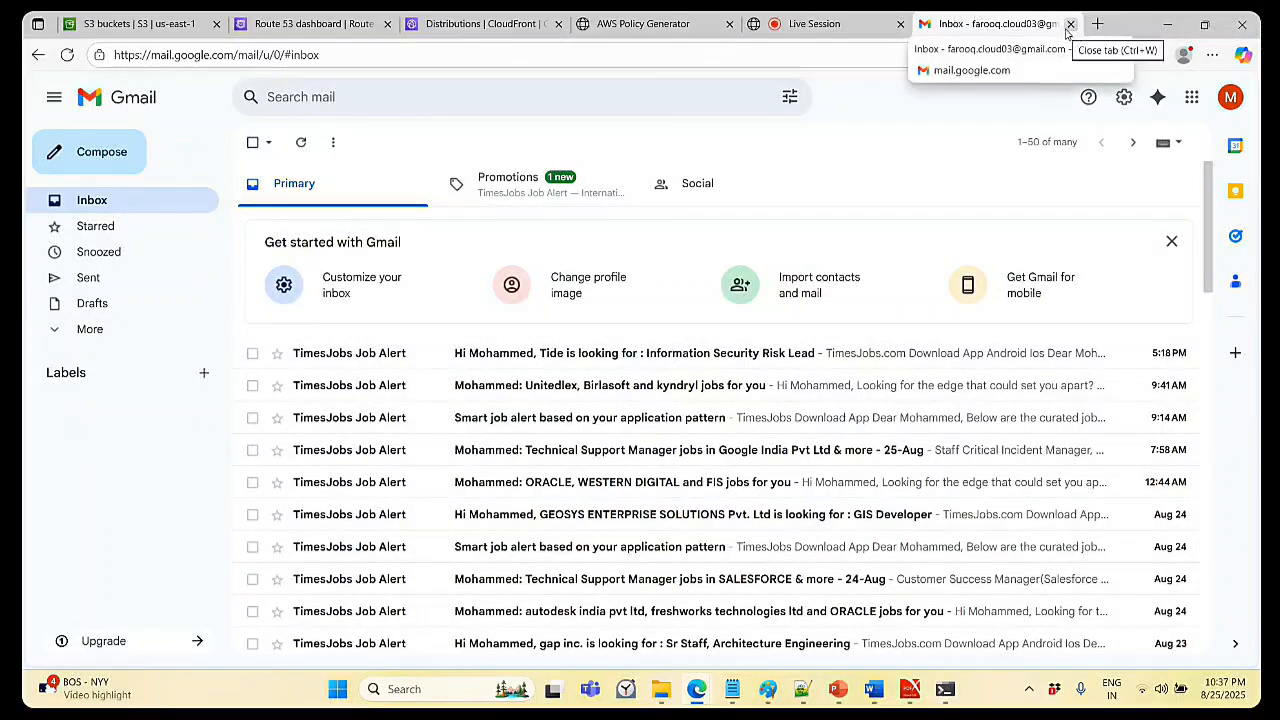
- Highlight the https prefix in the Gmail inbox address and switch back to the ELB presentation in PowerPoint
click(115, 55)
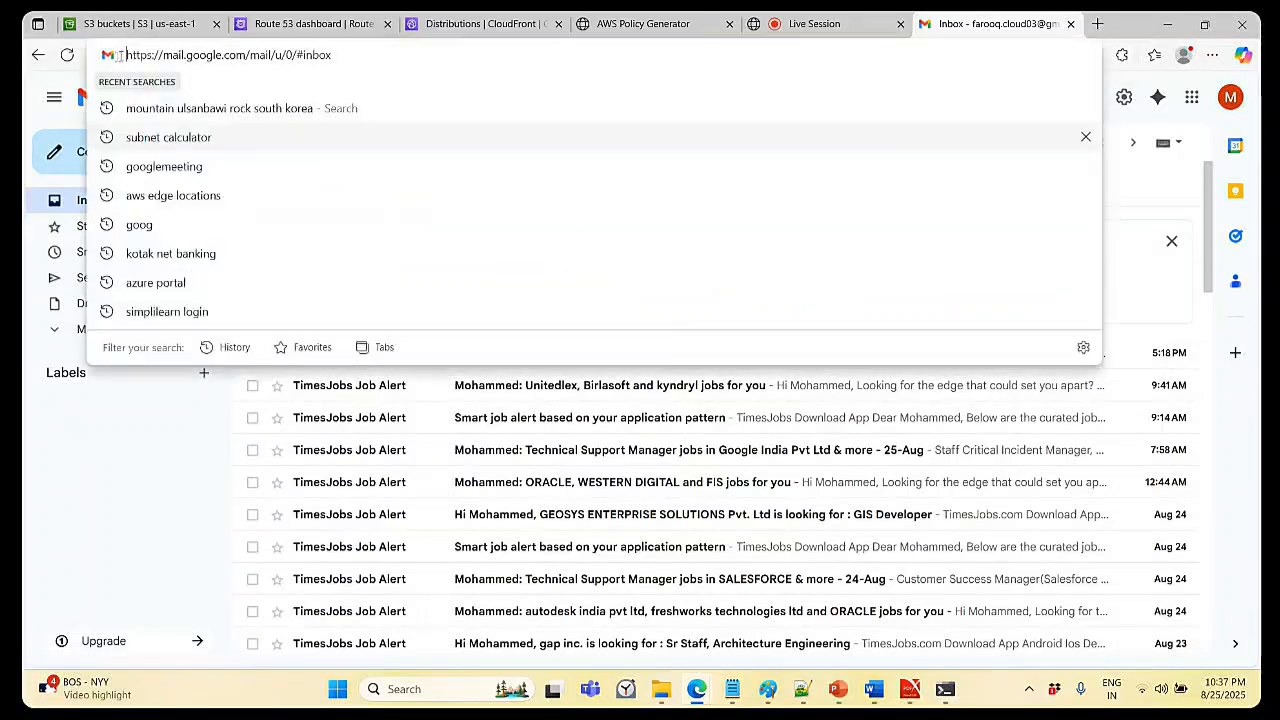
drag(127, 55, 155, 56)
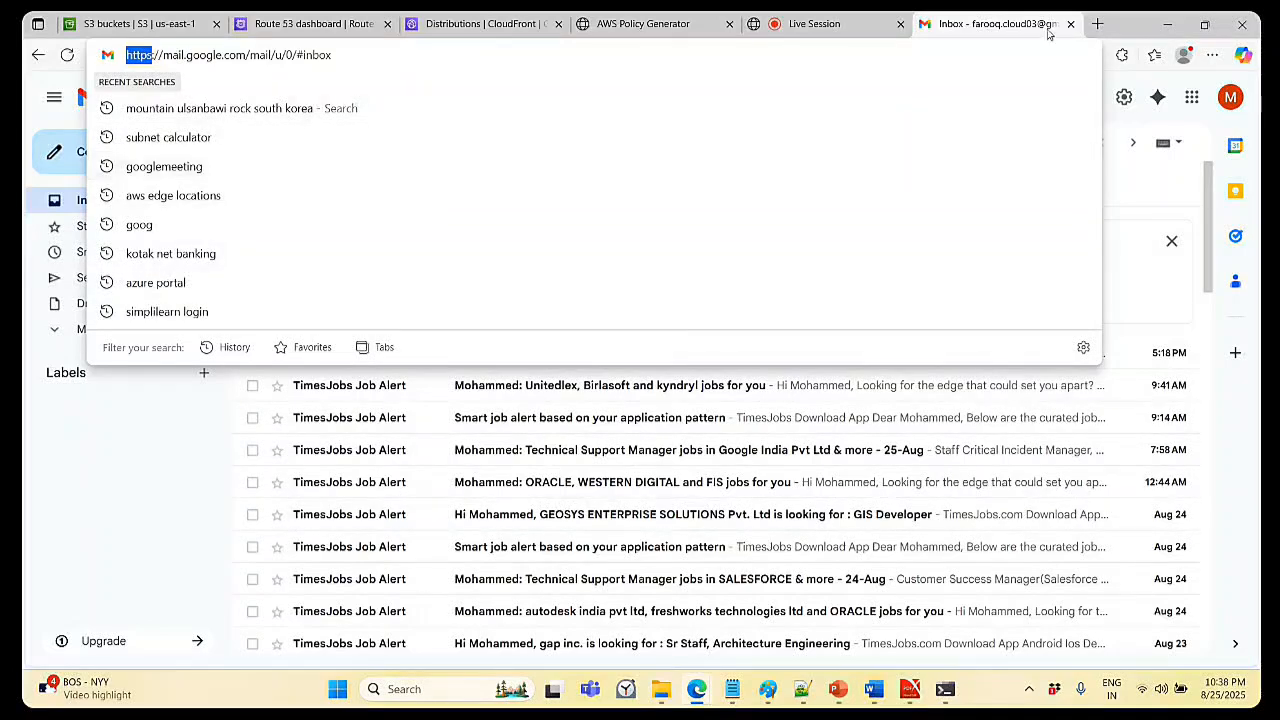
click(1138, 26)
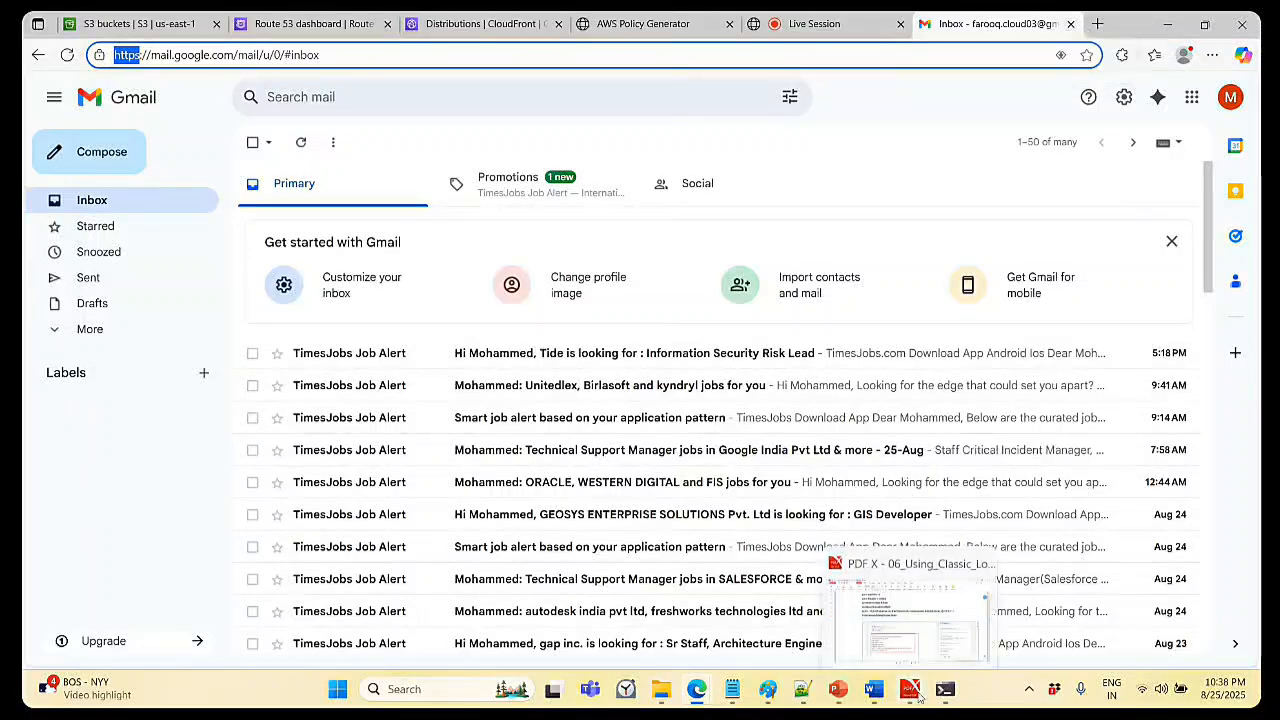
click(845, 698)
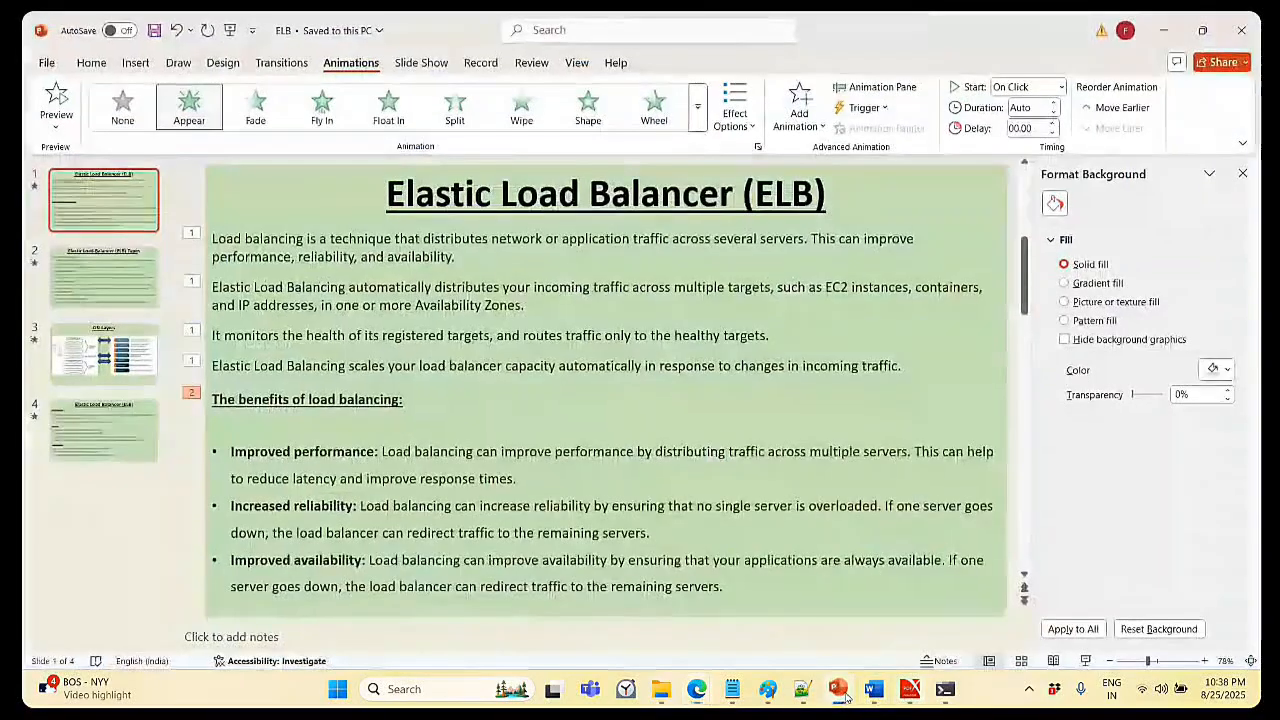
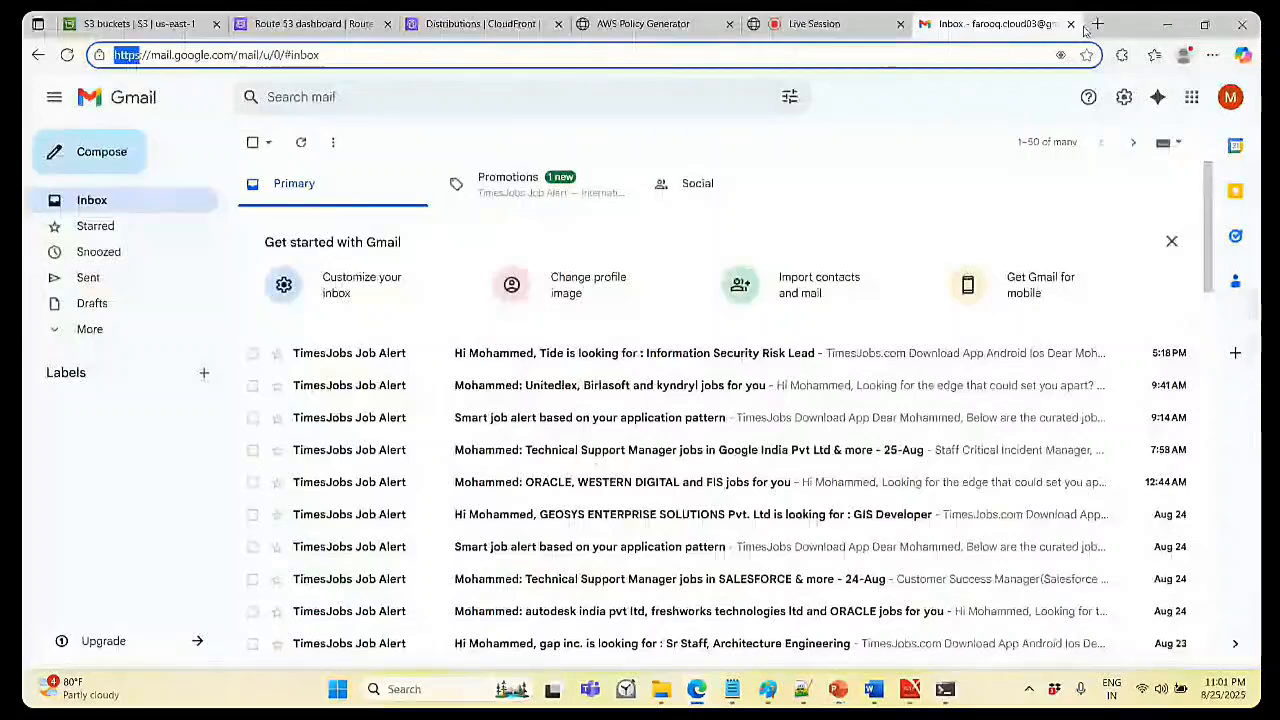
- Close the Gmail tab and look over the open AWS console pages before returning to the Live Session chat
click(1070, 23)
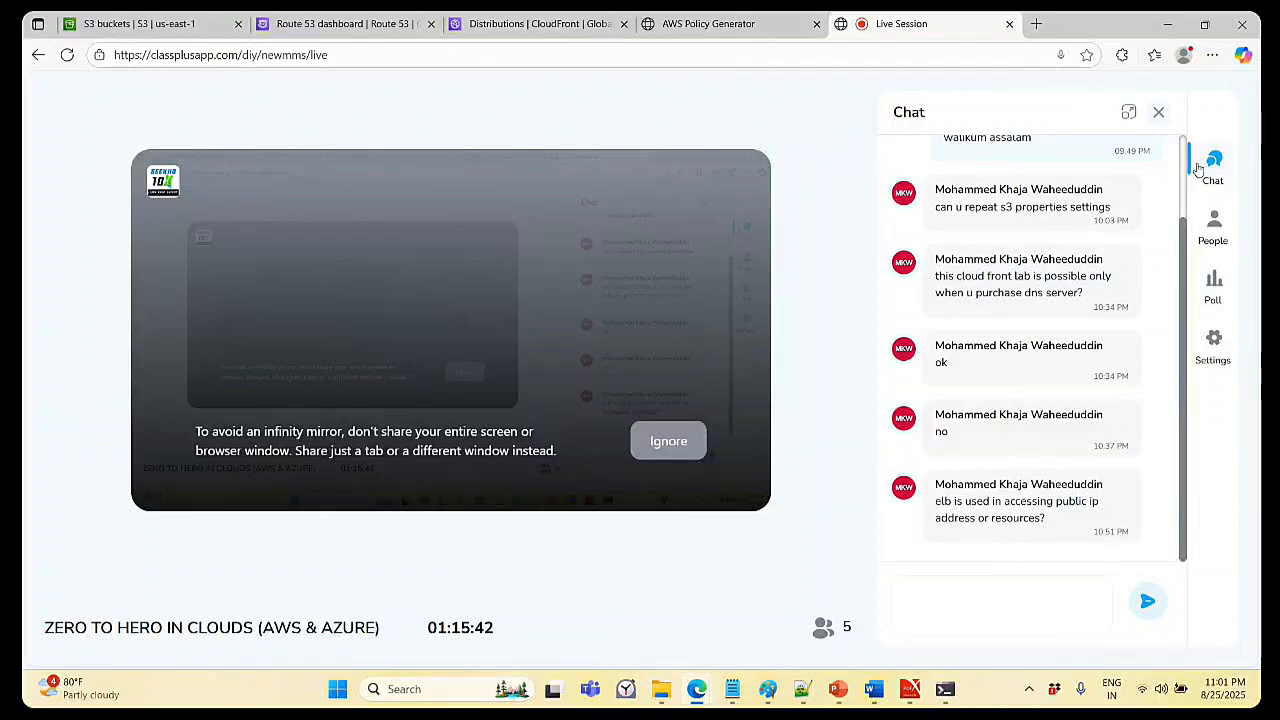
mouse_move(66, 323)
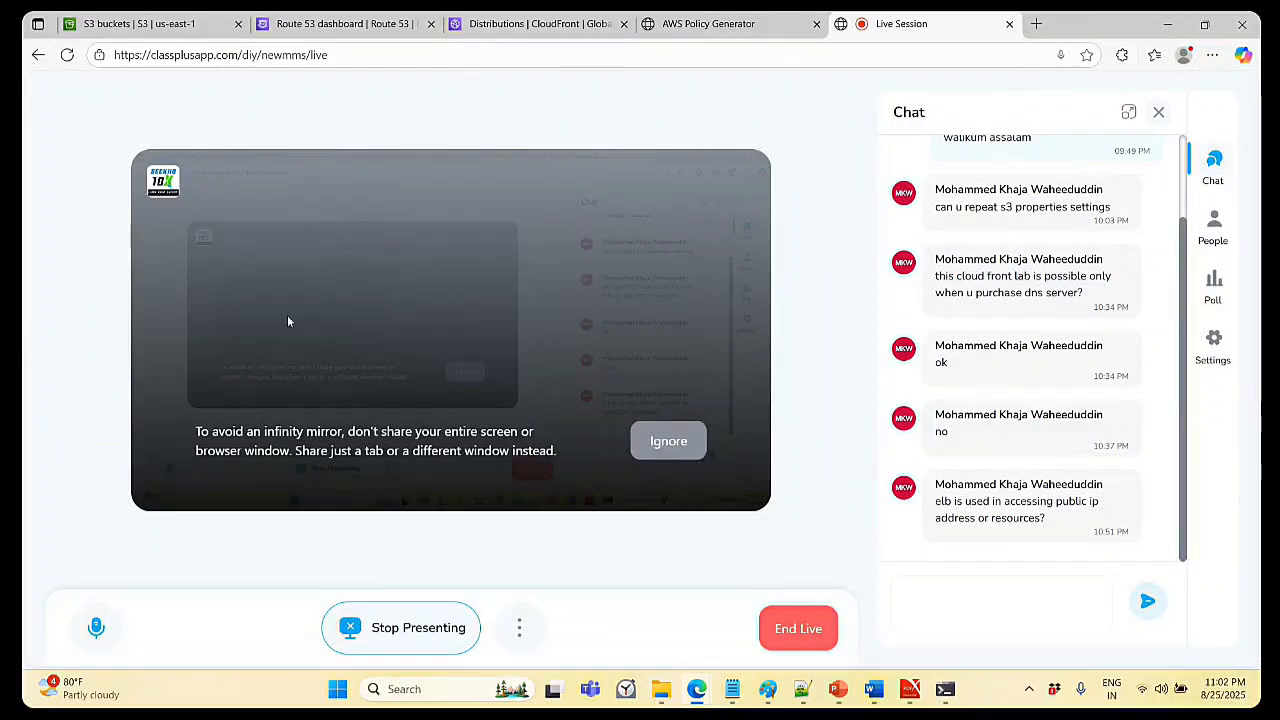
click(177, 28)
click(360, 25)
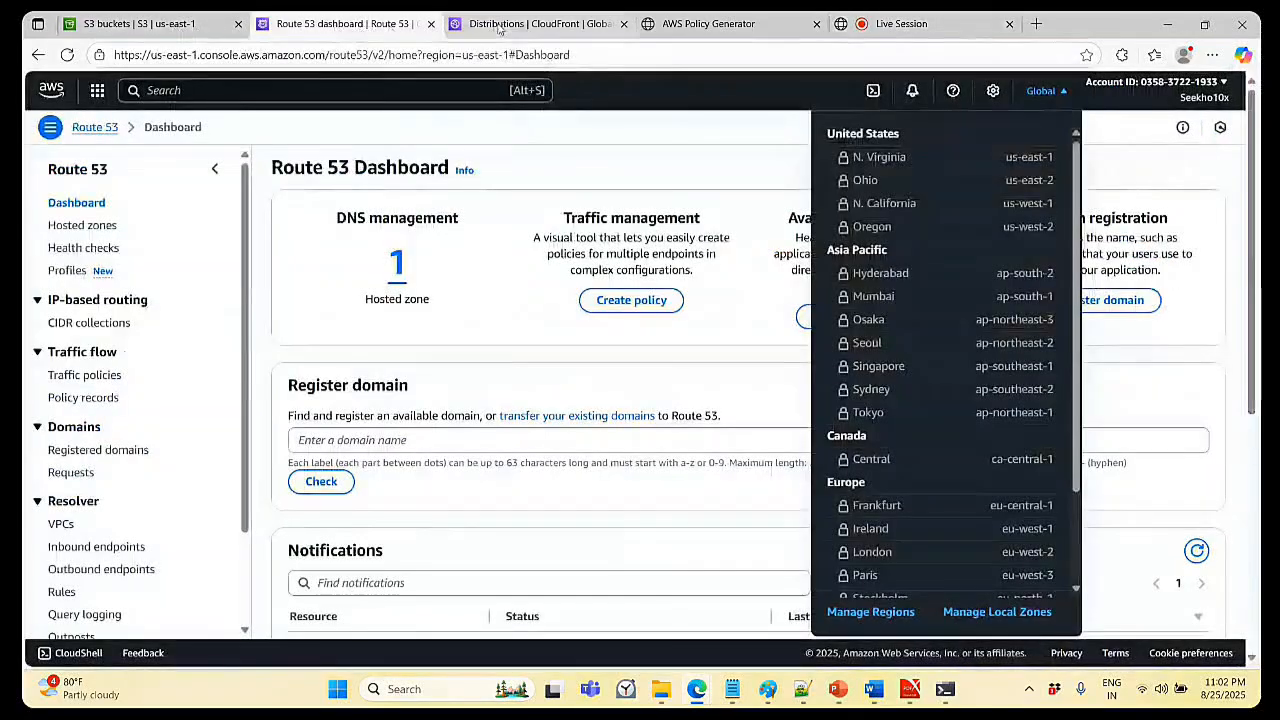
click(529, 20)
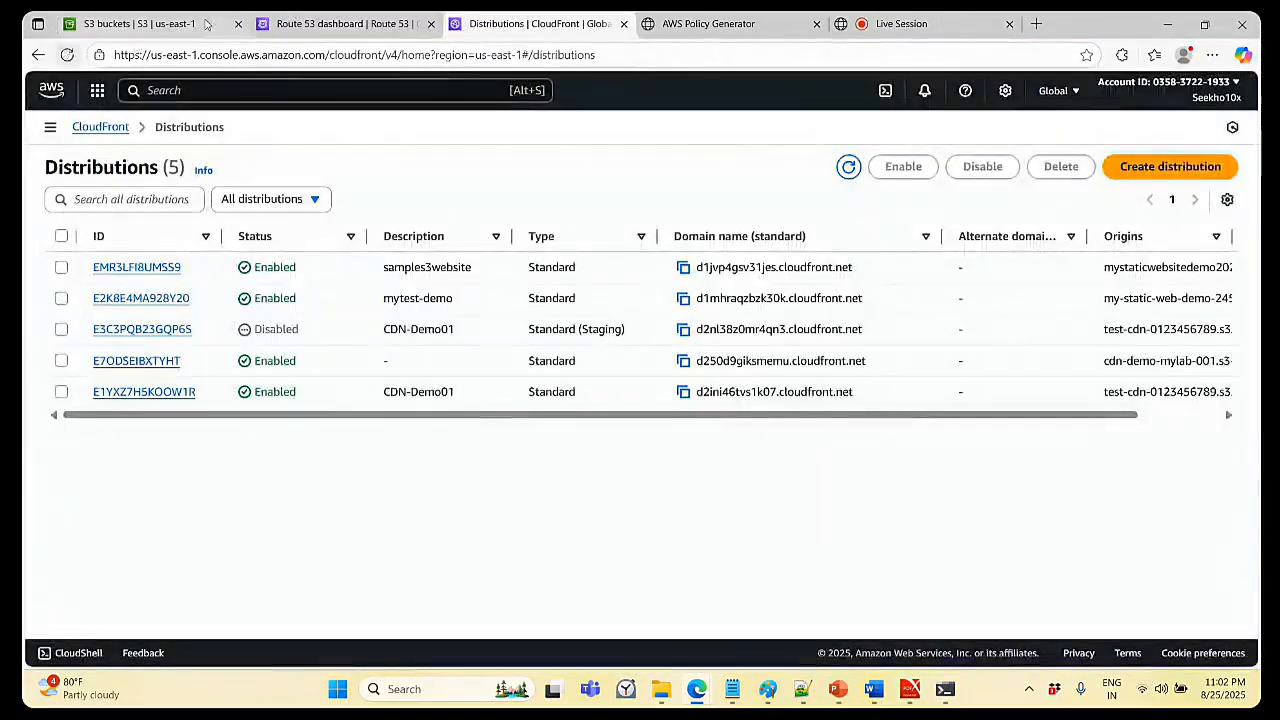
click(800, 21)
click(853, 22)
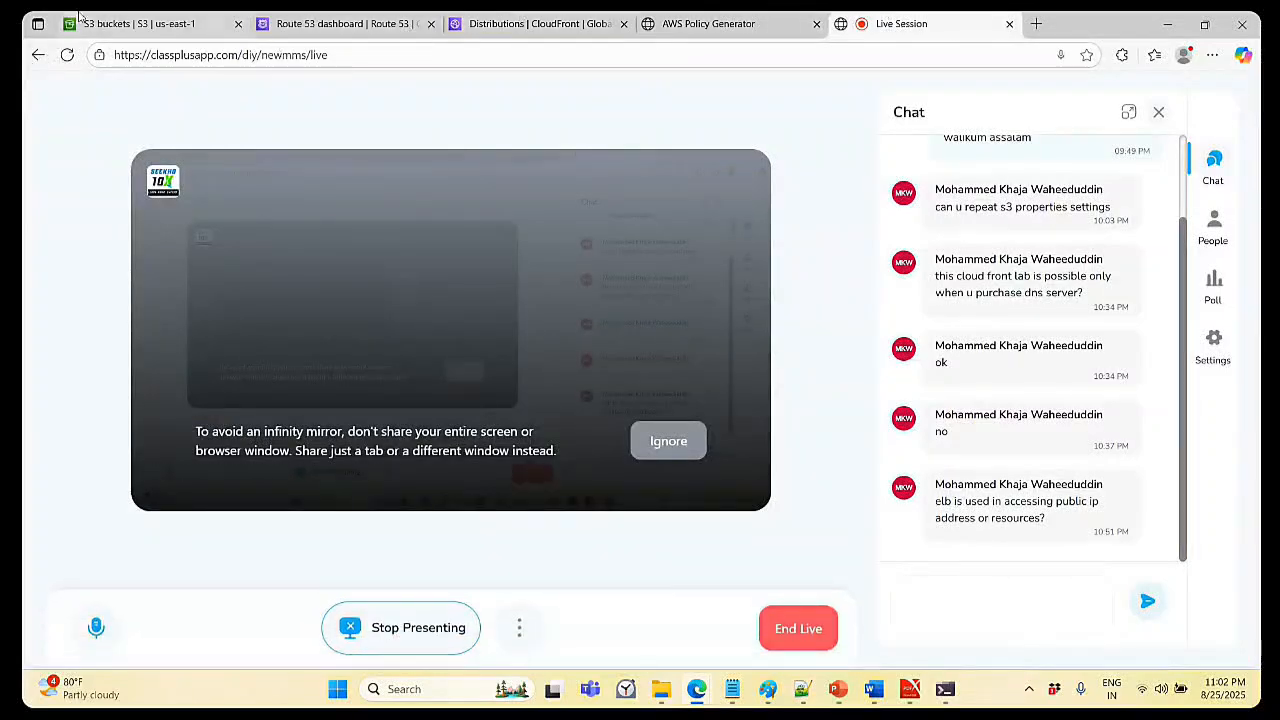
- Return to the S3 console page, search the AWS services for ec2, and open the EC2 service
click(128, 22)
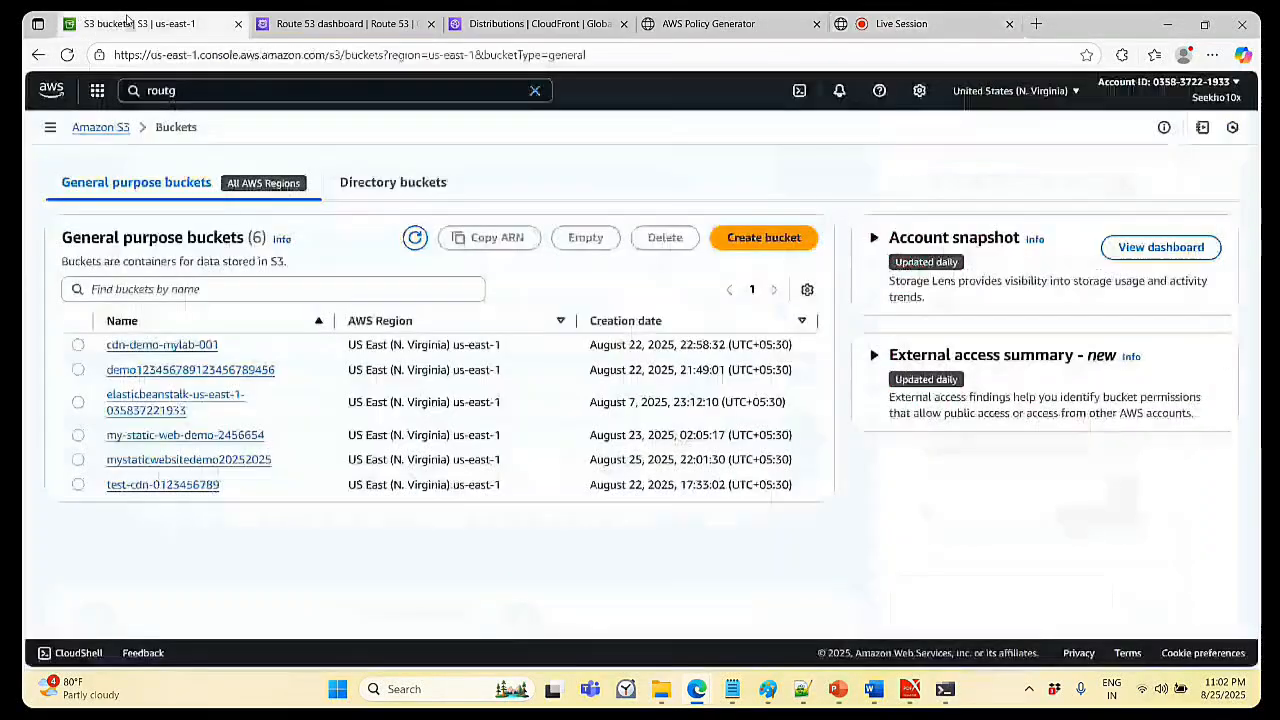
click(237, 92)
key(BackSpace)
key(BackSpace)
key(BackSpace)
key(BackSpace)
key(BackSpace)
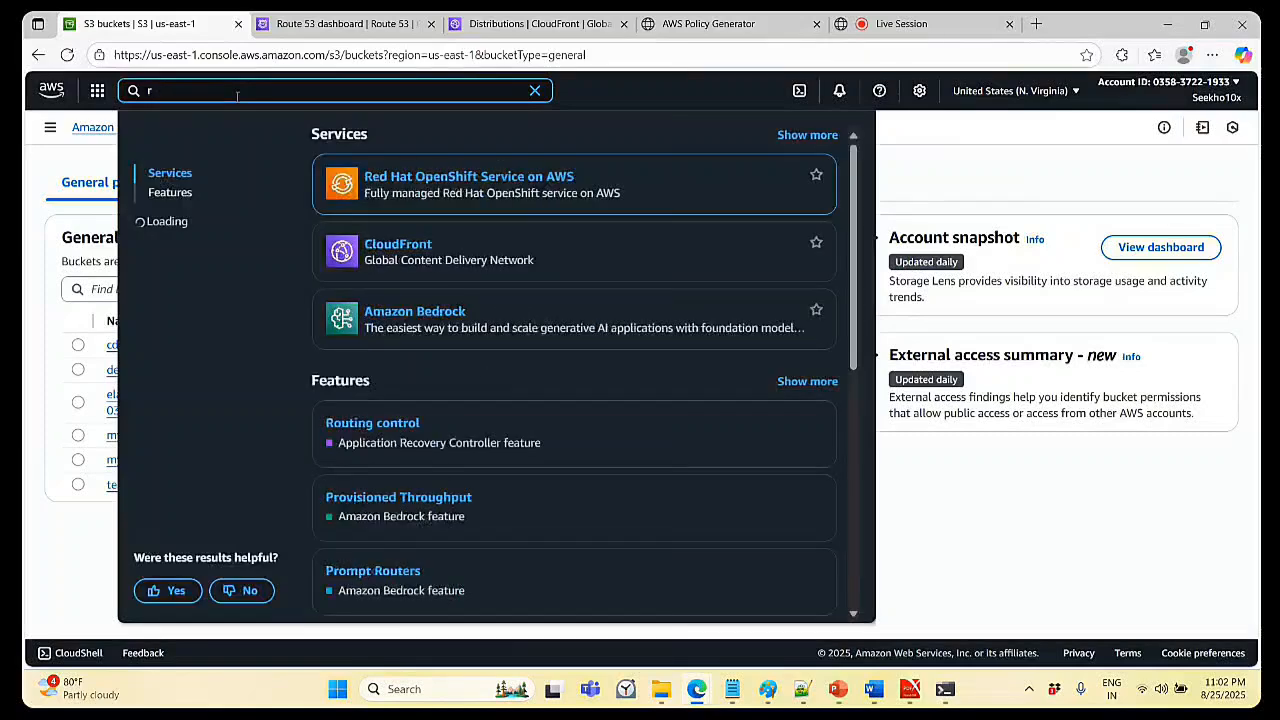
key(Escape)
text(elastiCache)
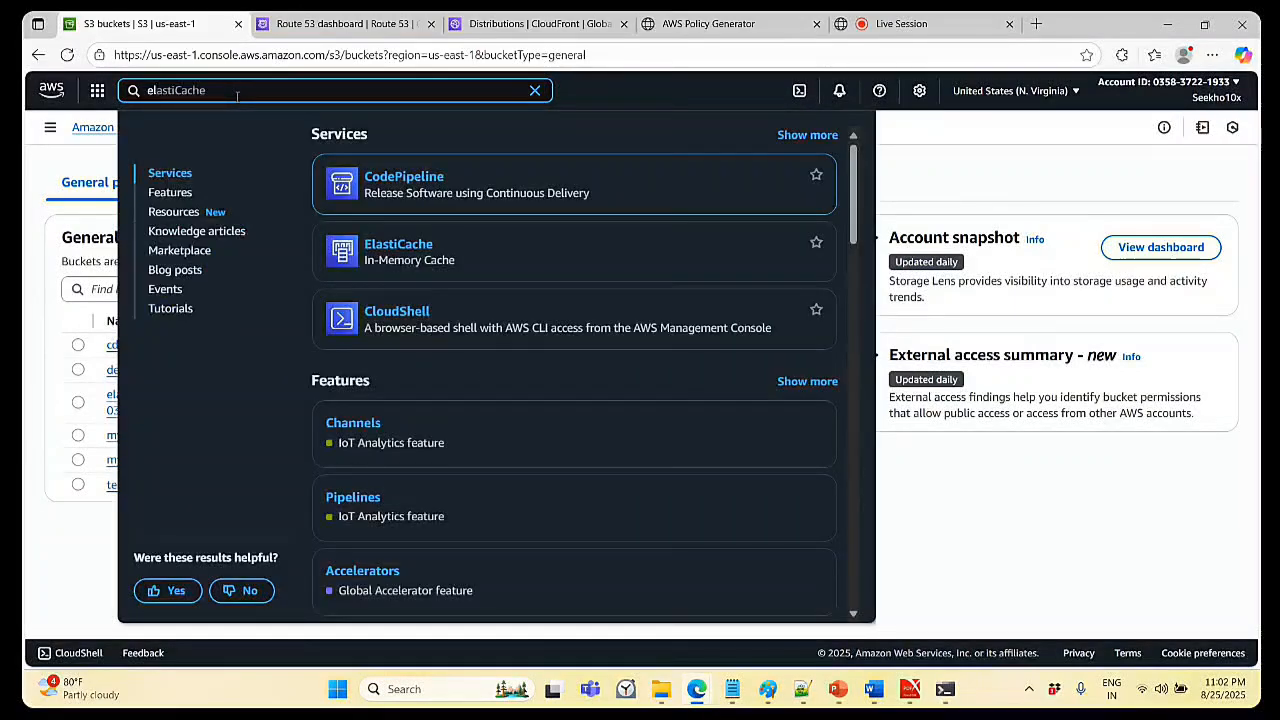
key(shift+End)
key(Delete)
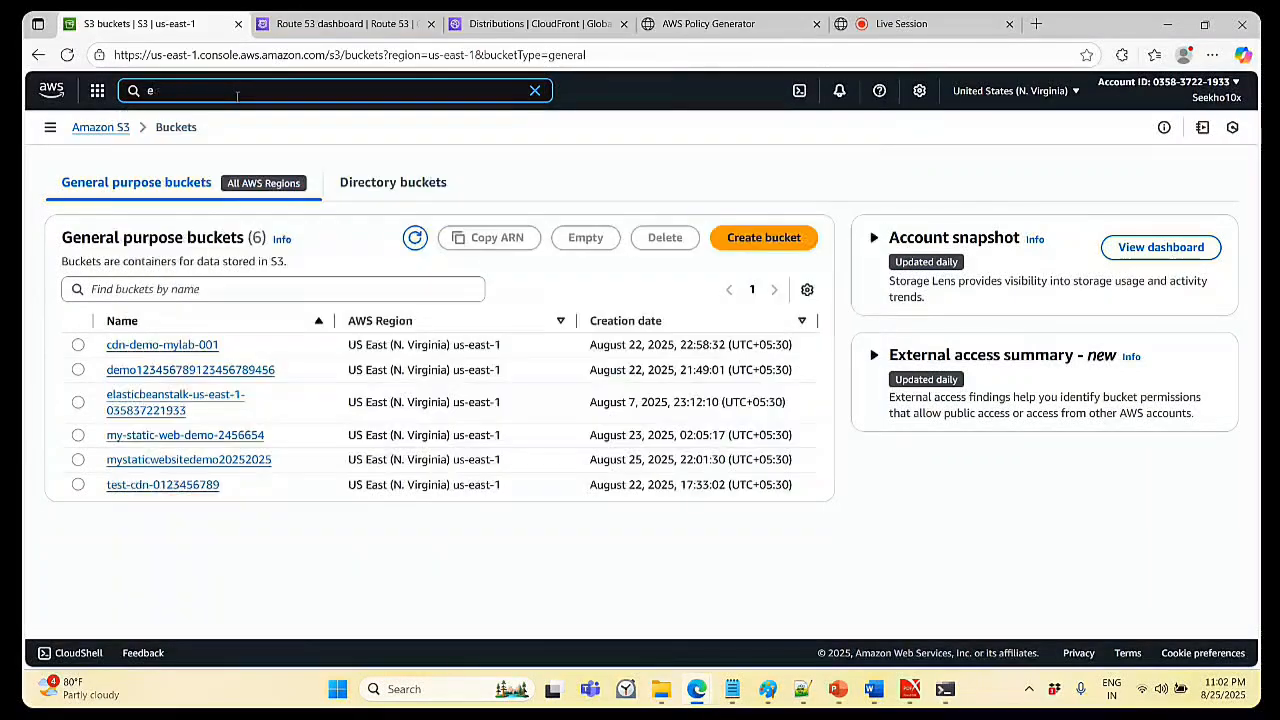
text(c2)
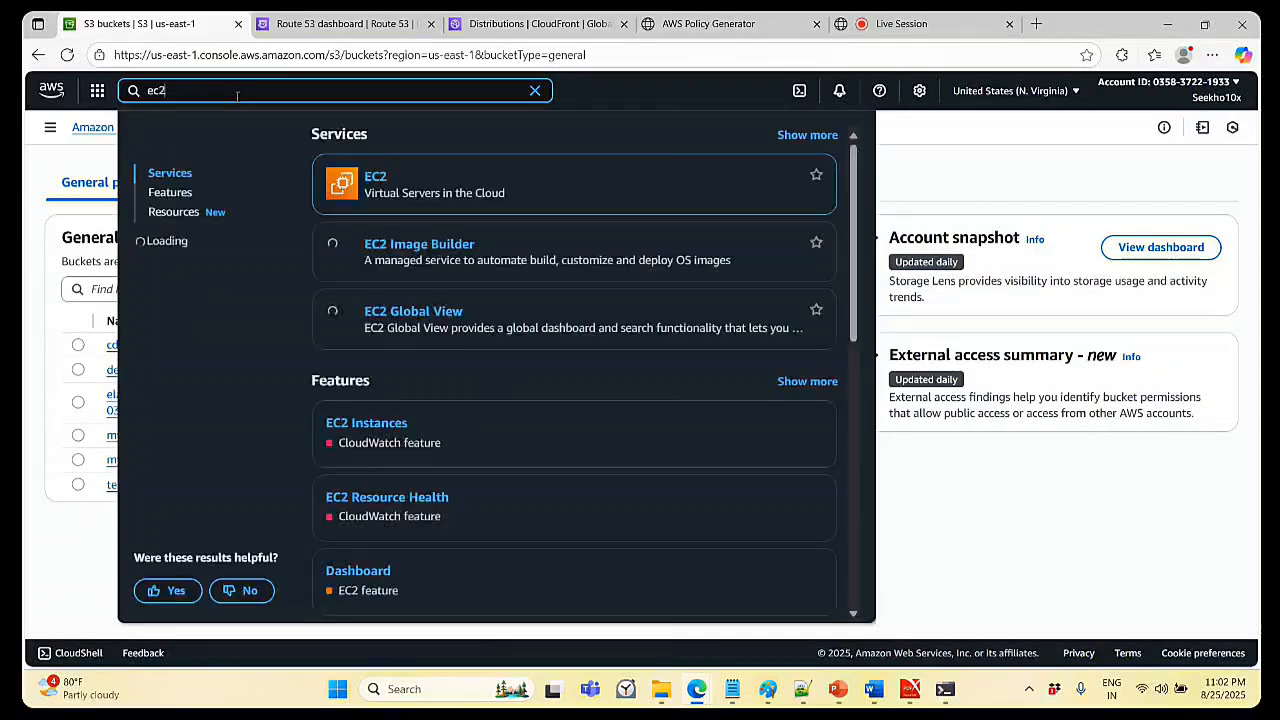
click(360, 180)
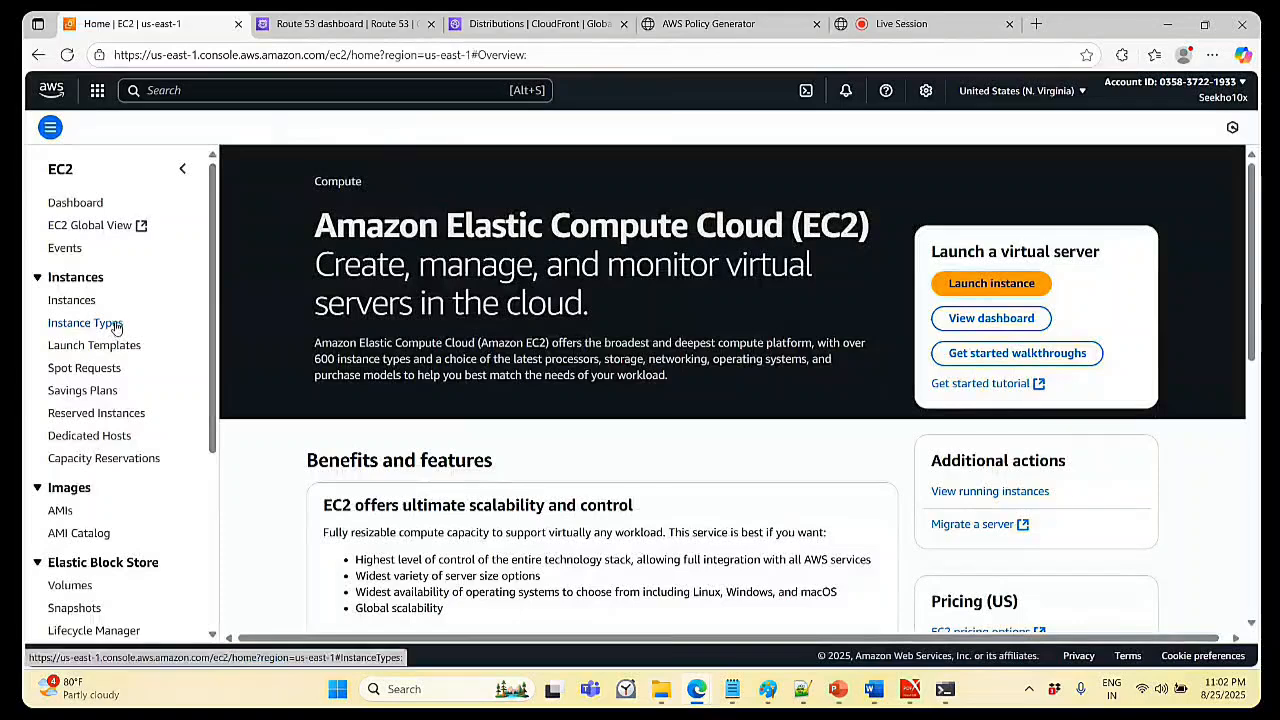
- Open the Load Balancers page under the EC2 Load Balancing section
scroll(116, 328, down, 1)
scroll(116, 328, down, 3)
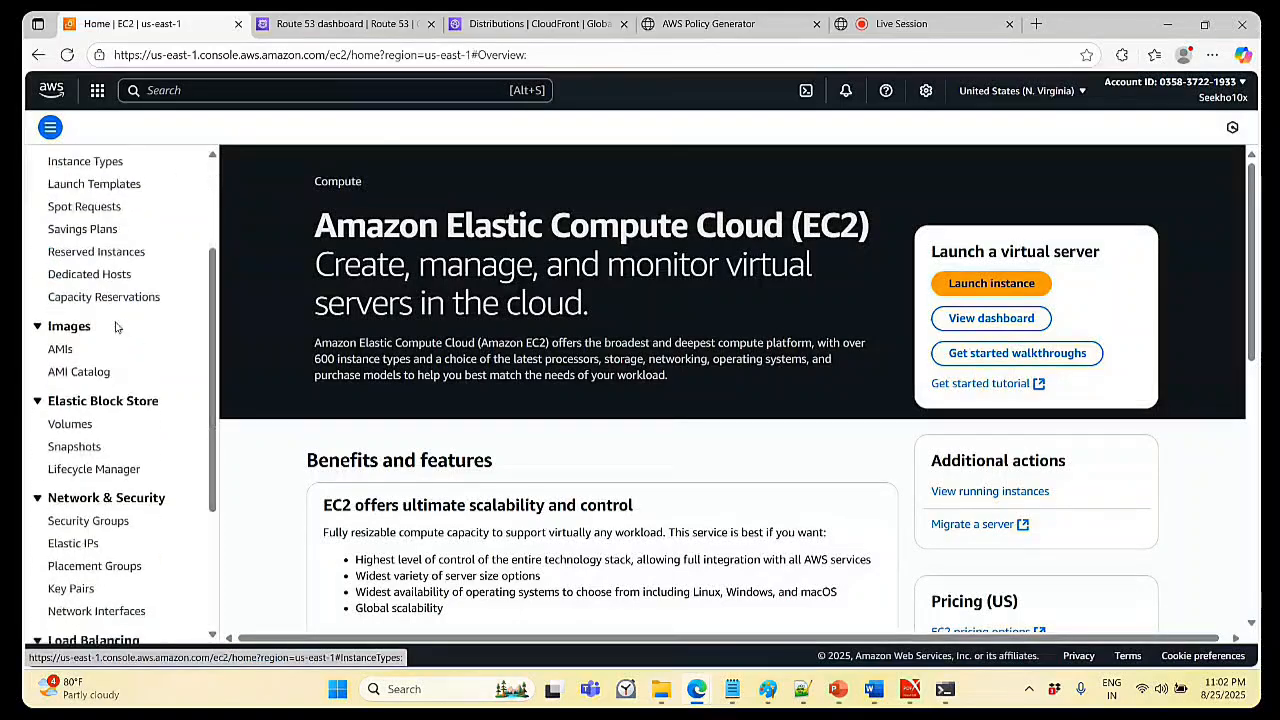
scroll(116, 328, down, 4)
scroll(116, 328, down, 2)
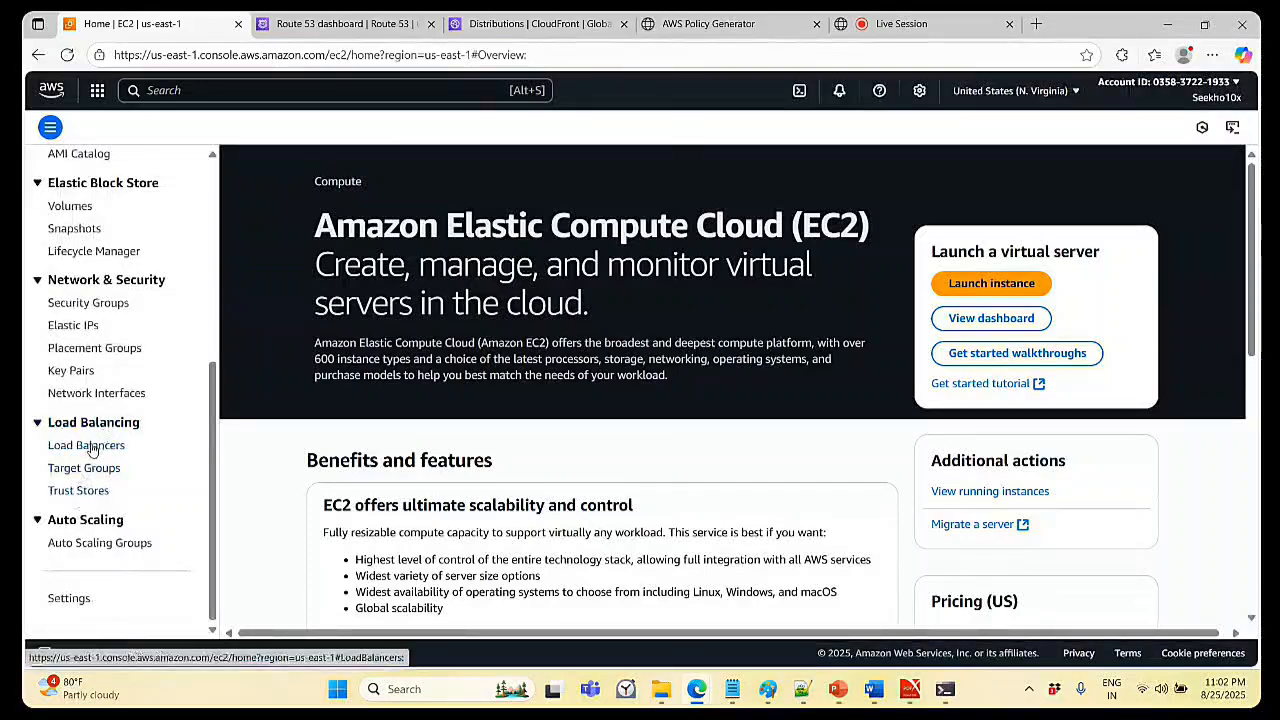
click(92, 450)
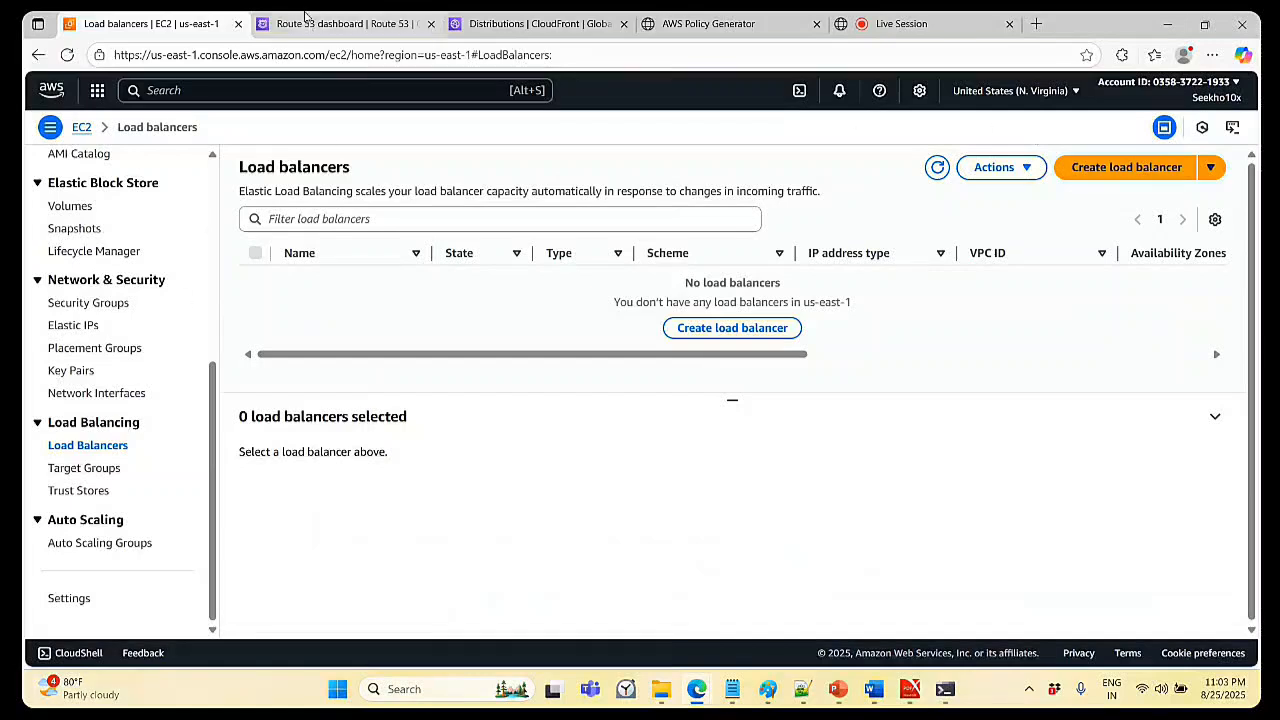
- Open the Security Groups list under Network & Security and start creating a new security group
scroll(213, 369, up, 4)
scroll(213, 369, down, 4)
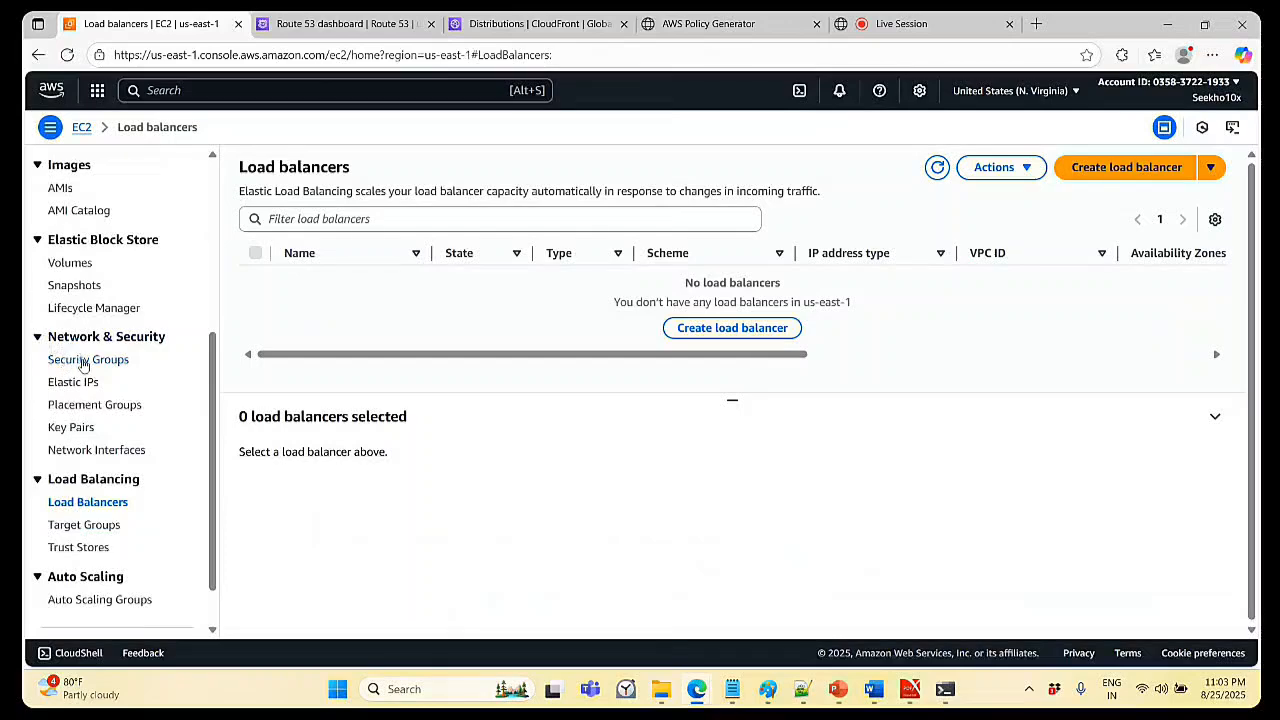
click(85, 362)
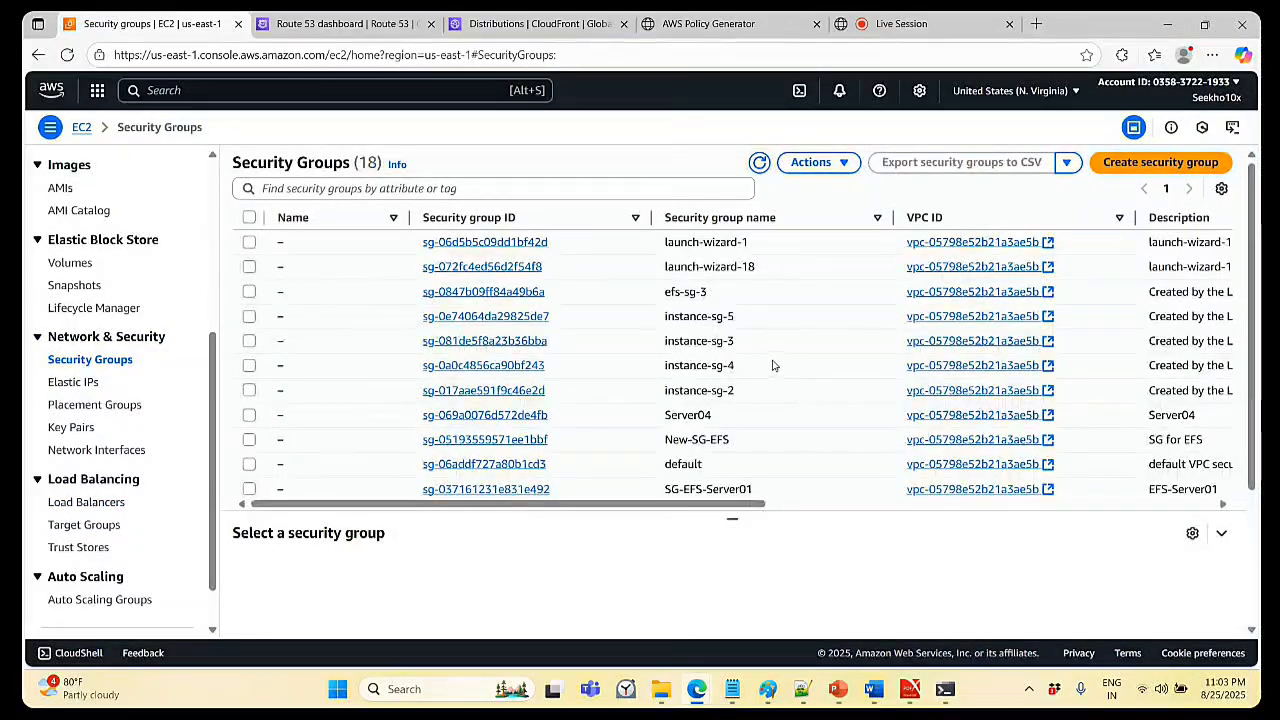
scroll(772, 365, down, 3)
scroll(772, 365, up, 3)
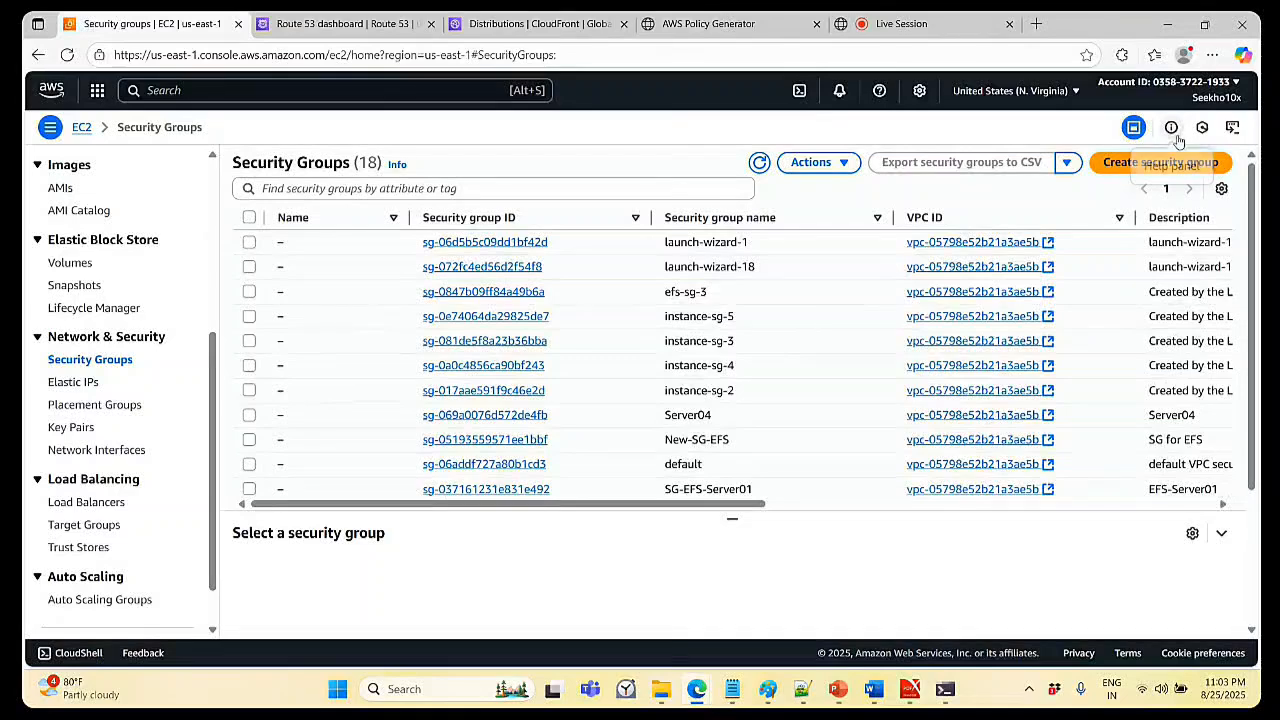
click(1158, 163)
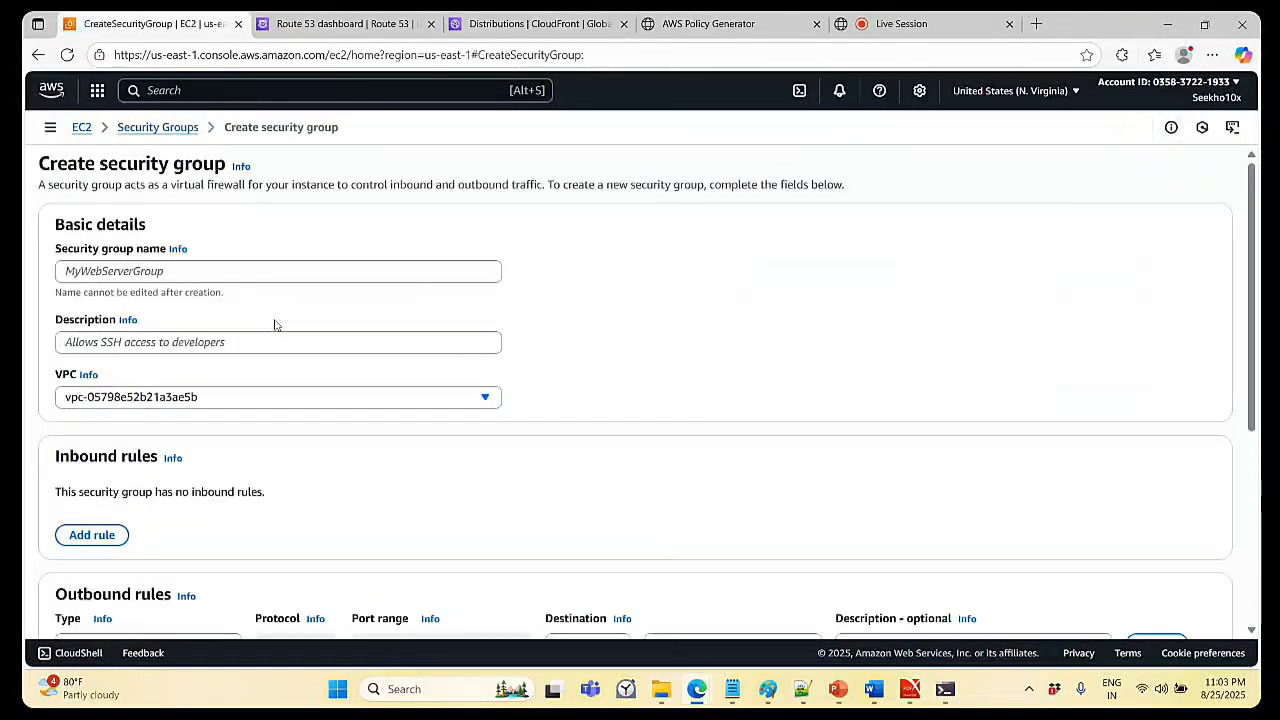
- Name the new security group myhttpserver-ELB
click(199, 276)
text(my)
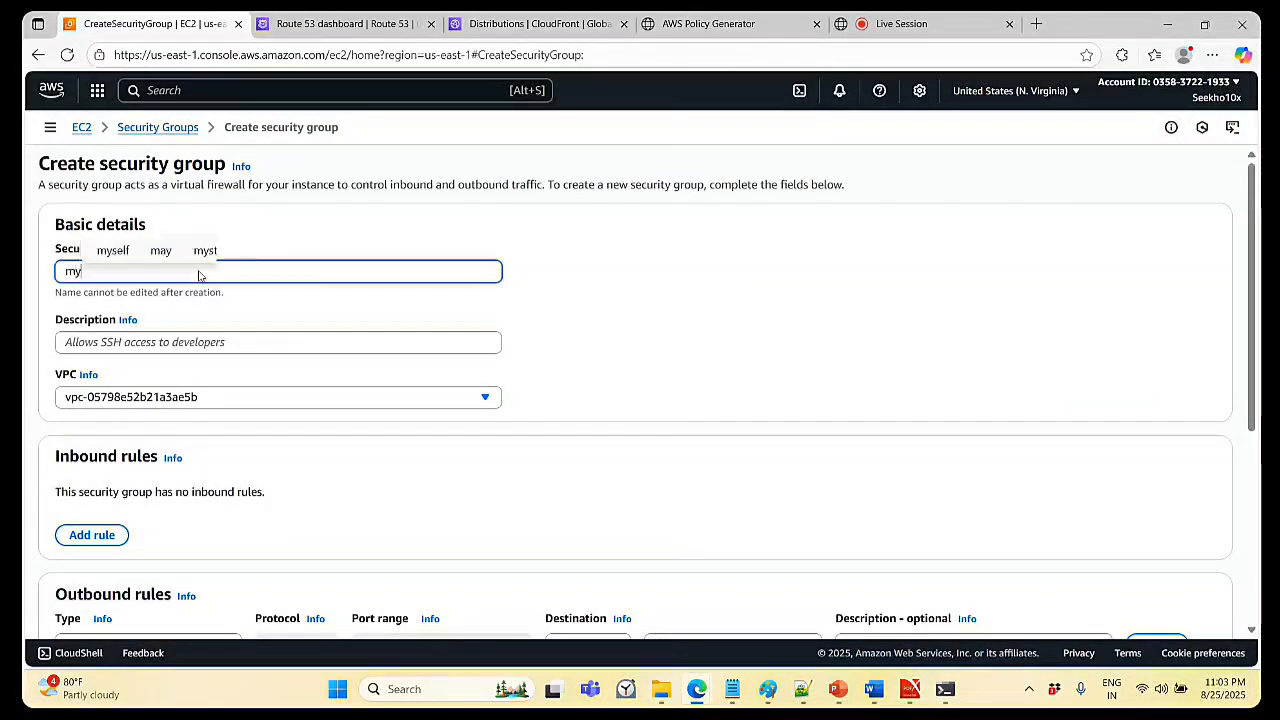
text(httpse)
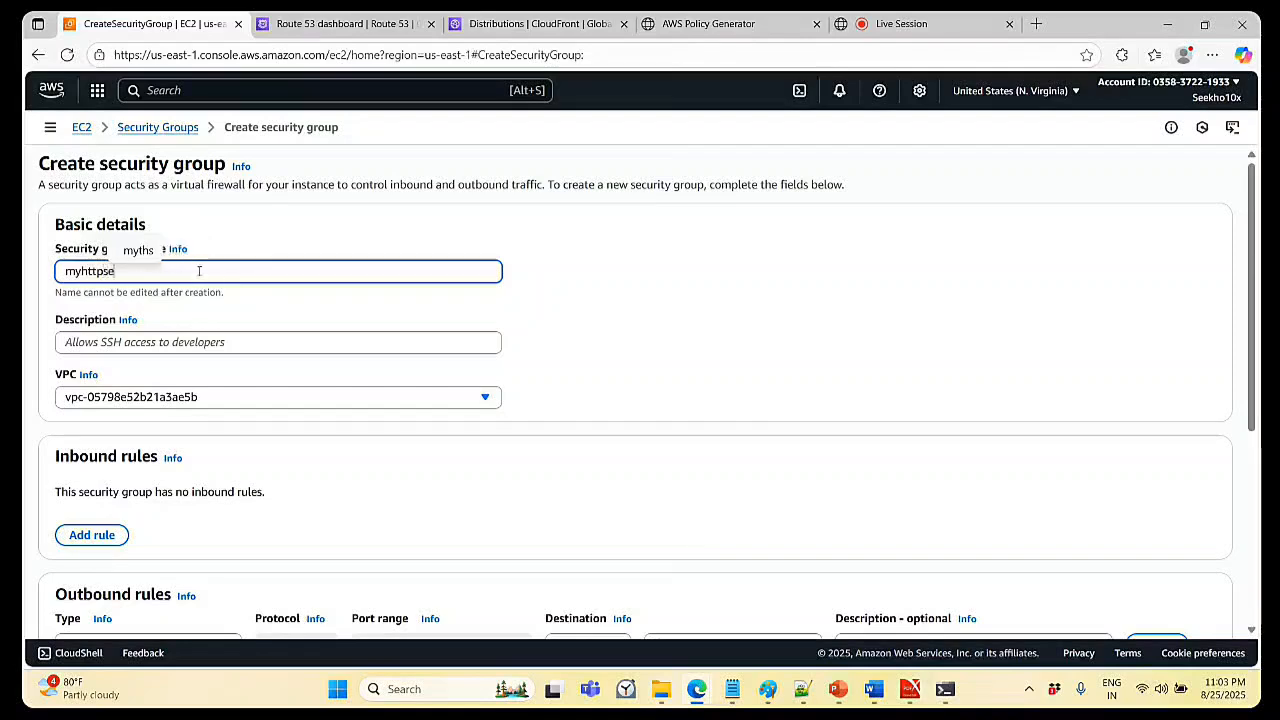
text(rver )
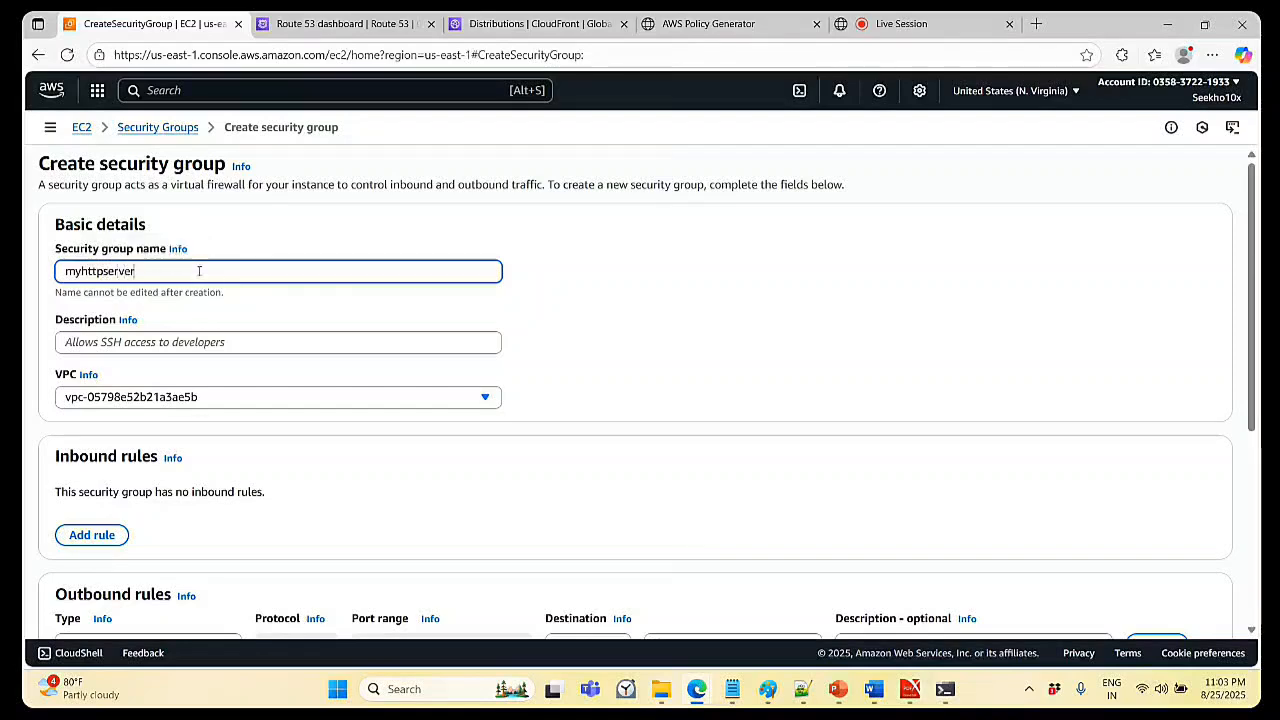
text(demo)
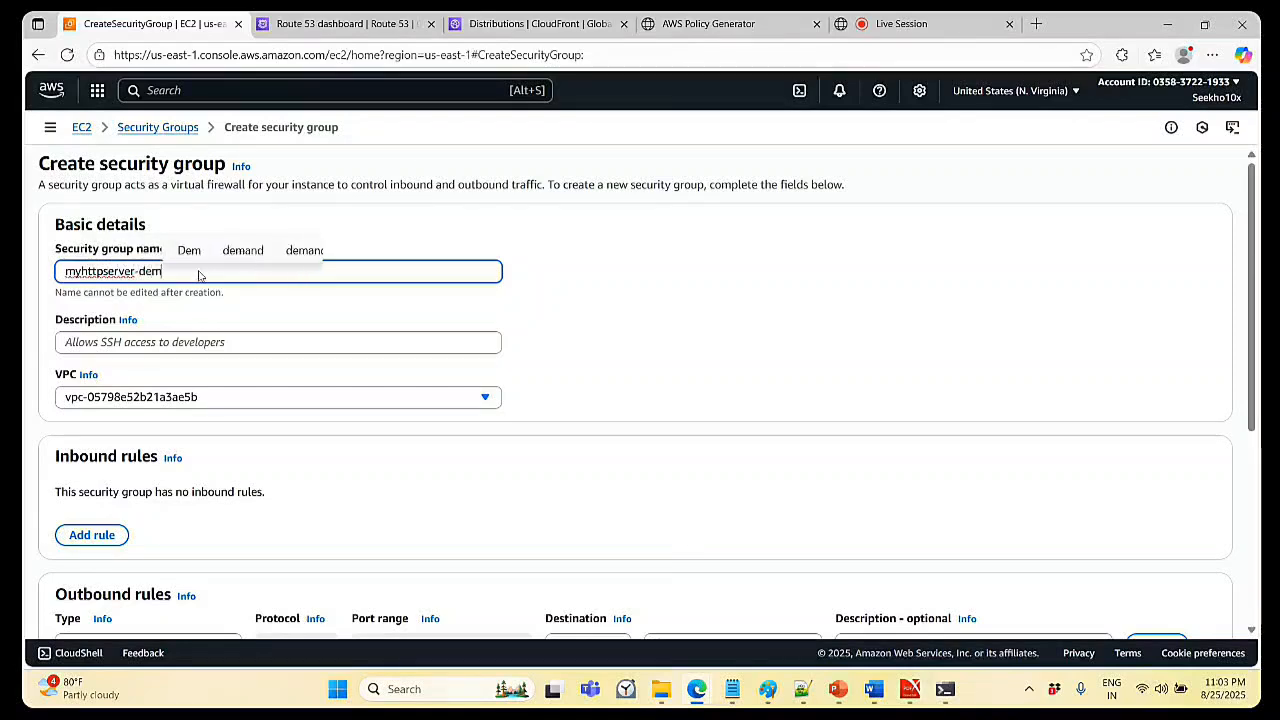
key(BackSpace)
key(BackSpace)
key(BackSpace)
key(BackSpace)
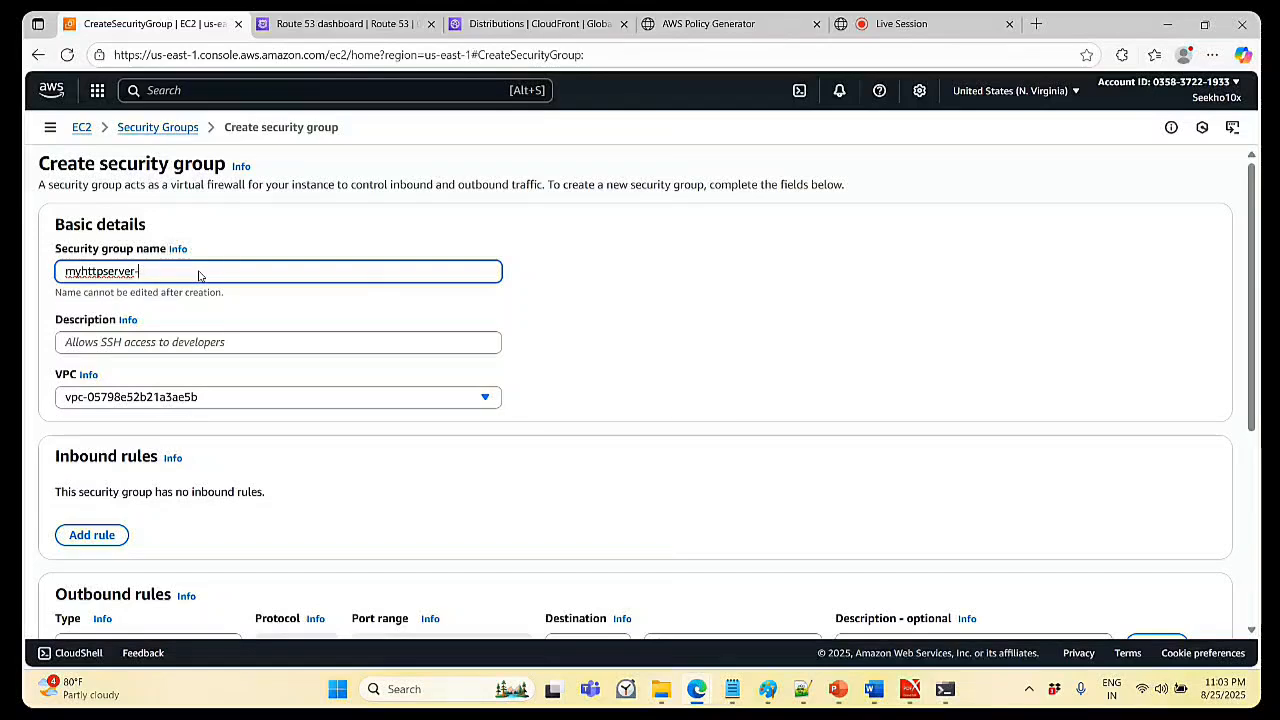
text(ELB)
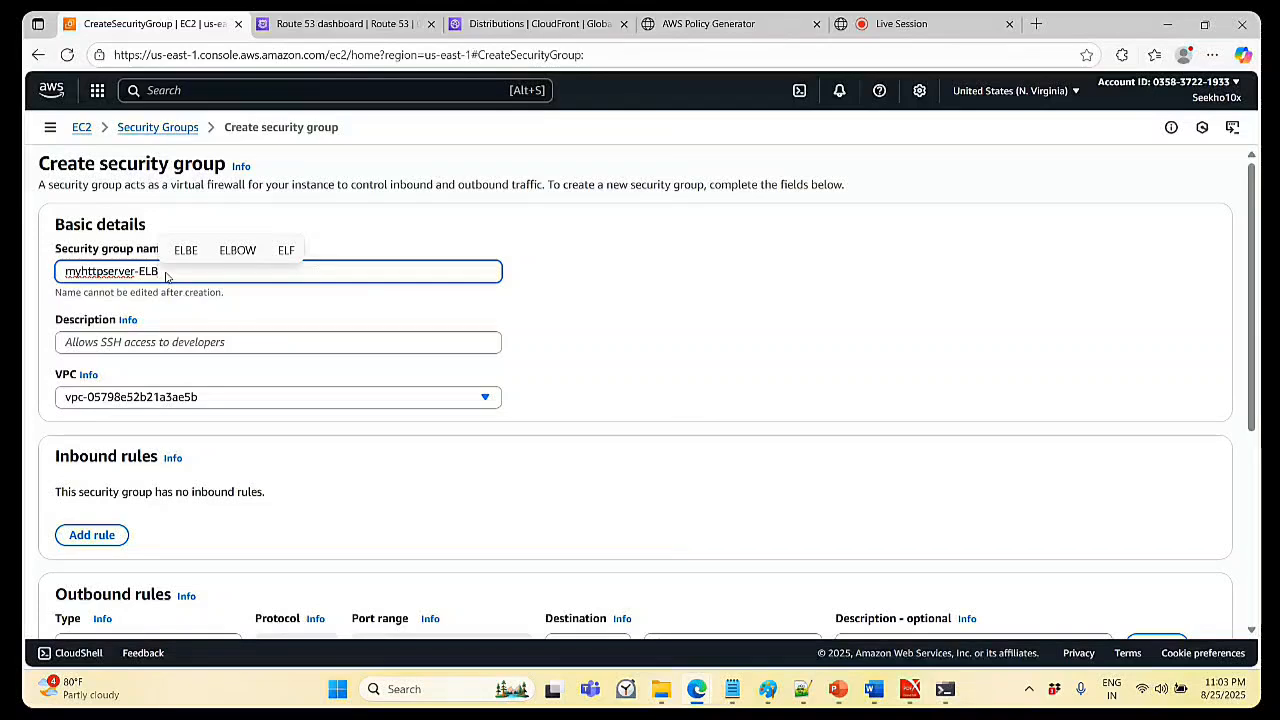
- Enter the security group description "Allow SSH and HTTP traffic" and select the default VPC
click(115, 342)
text(Al)
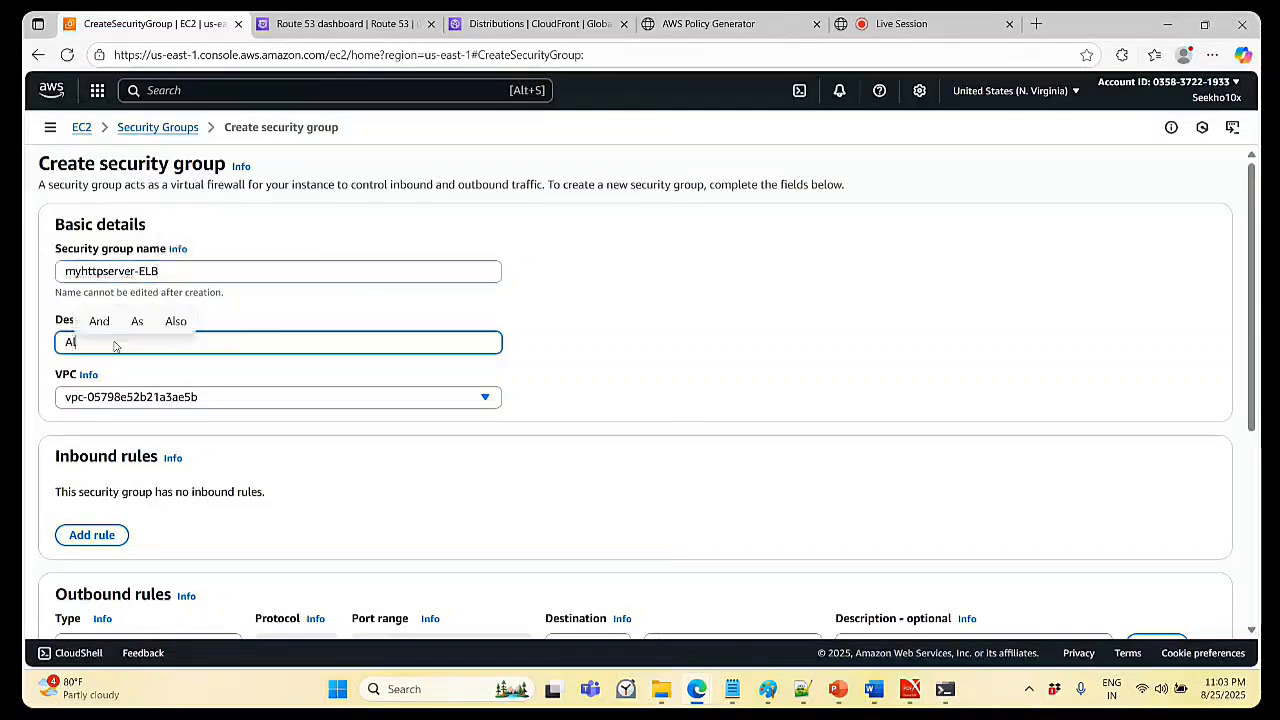
text(low SSH)
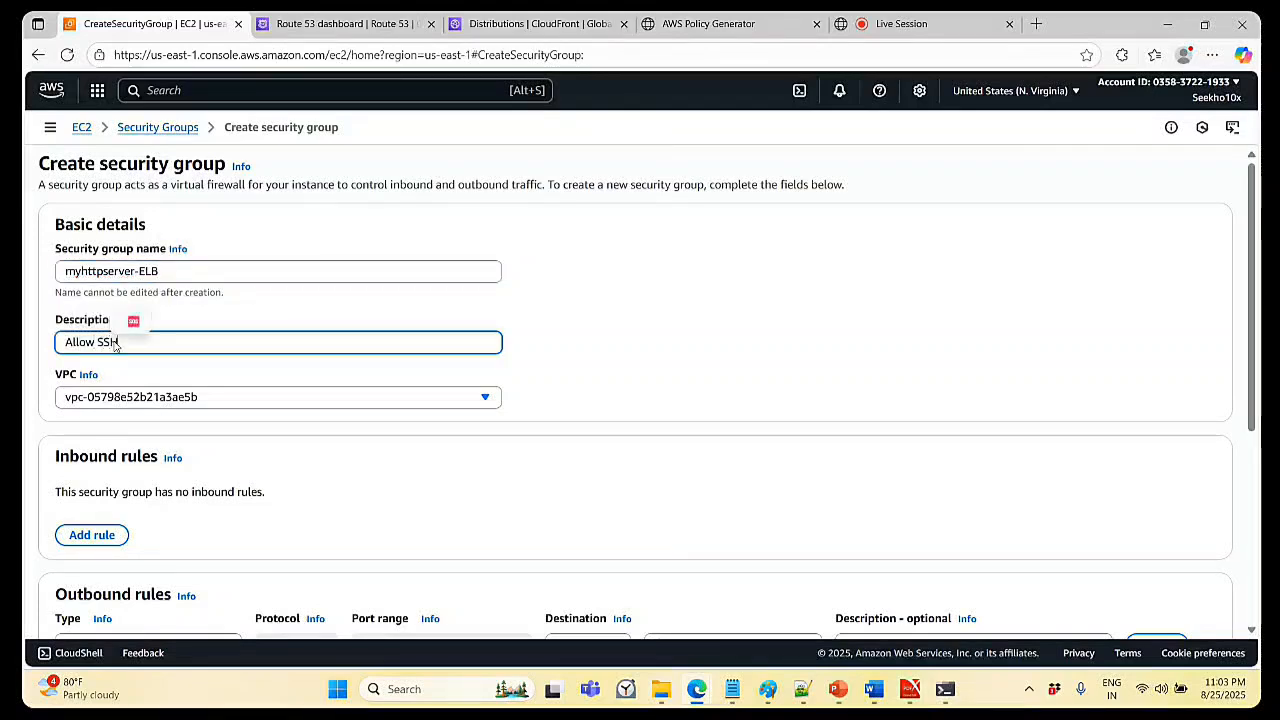
text( and HHTP)
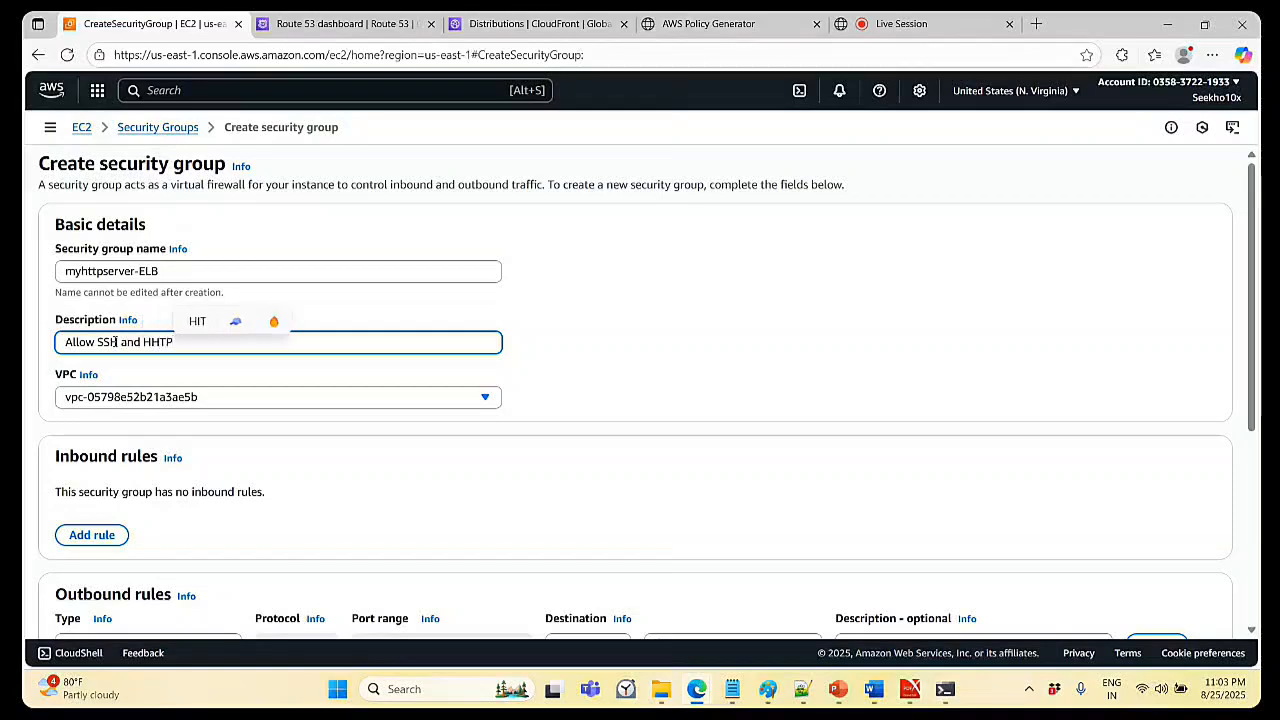
key(BackSpace)
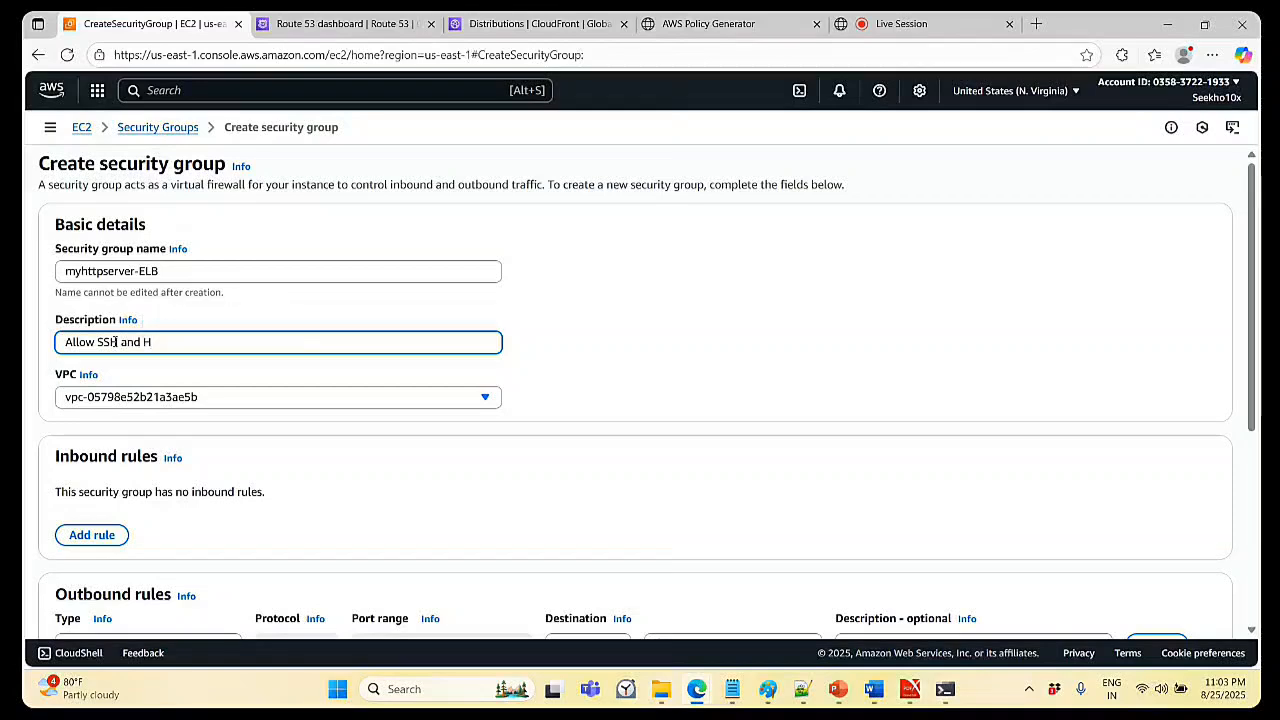
text(ttp)
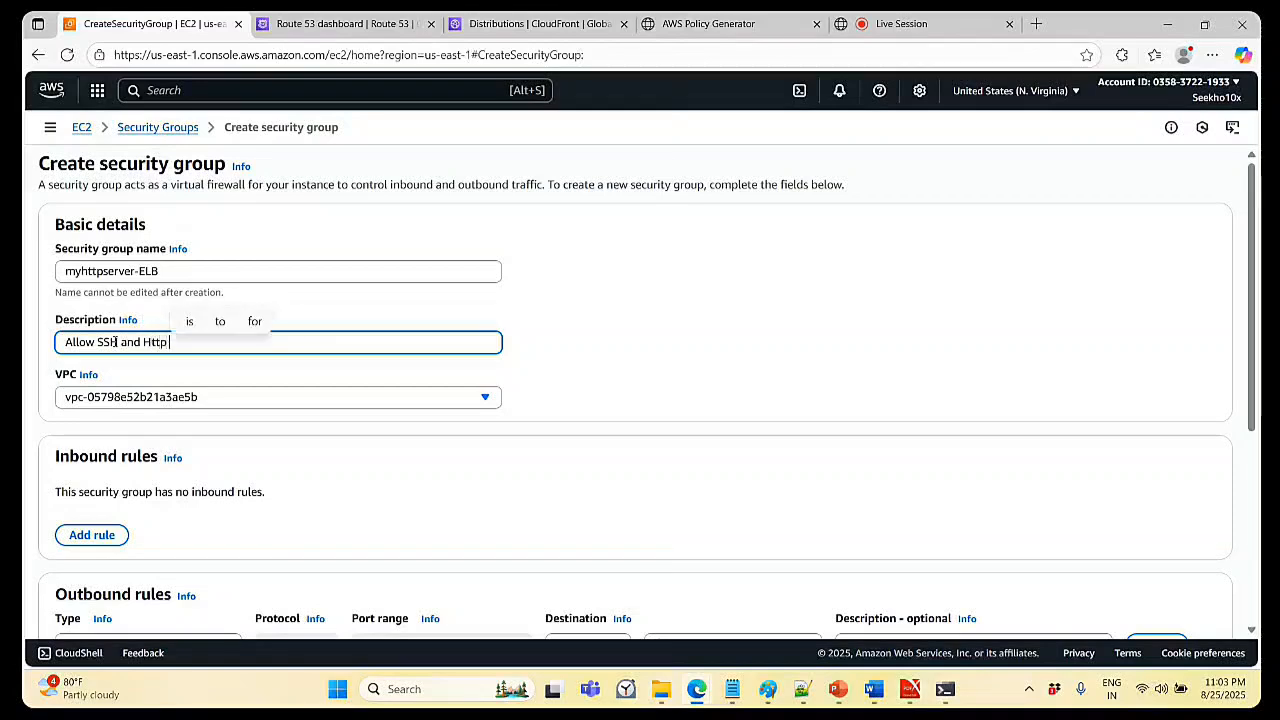
key(BackSpace)
key(BackSpace)
key(BackSpace)
key(BackSpace)
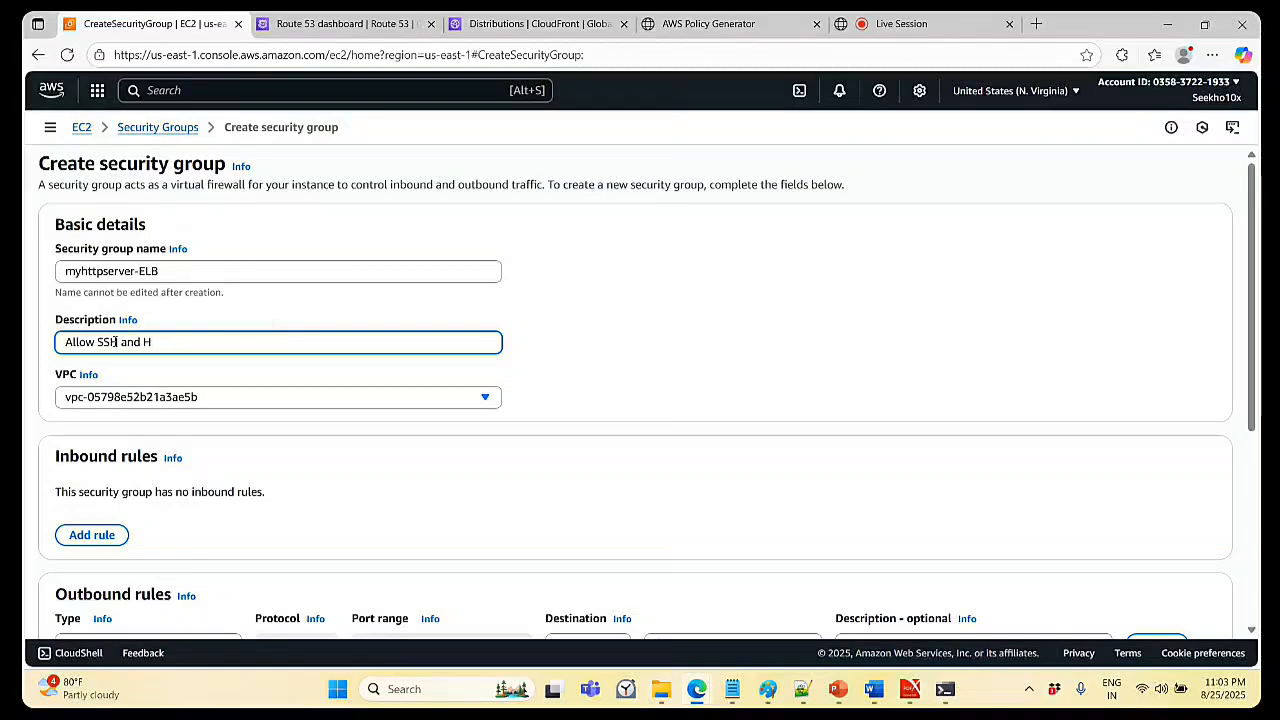
text(TTP t)
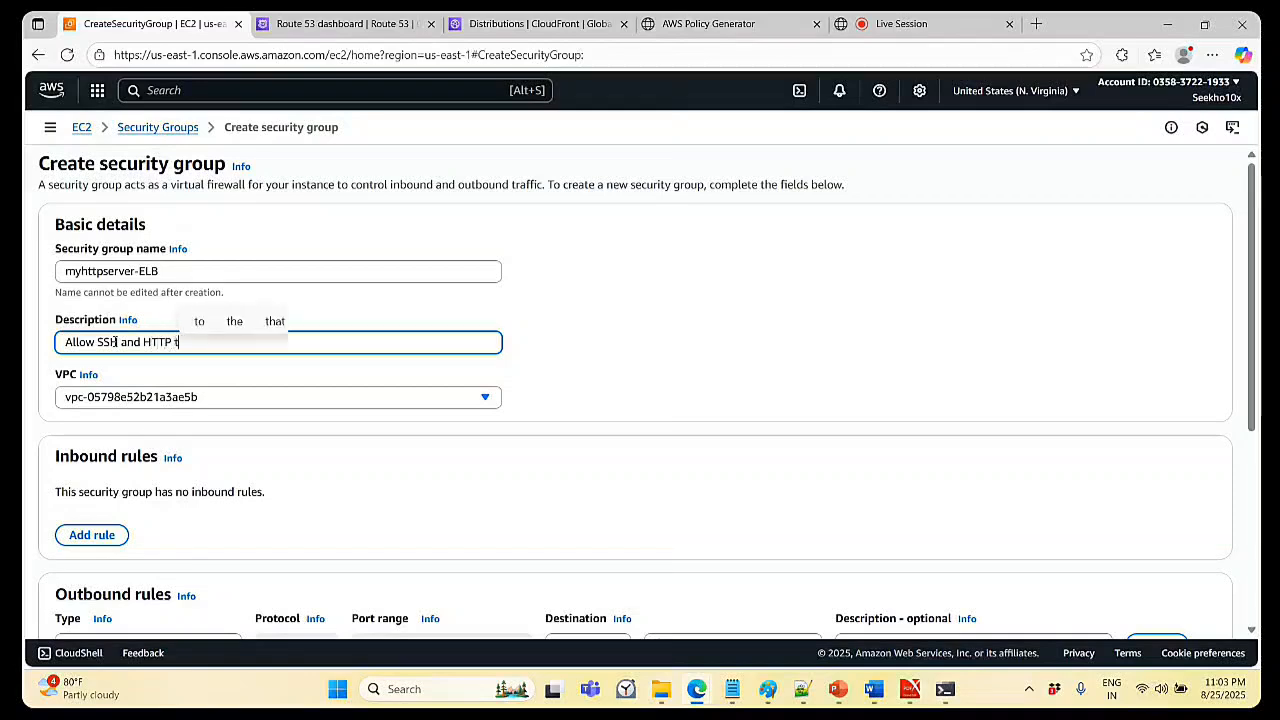
text(rafic)
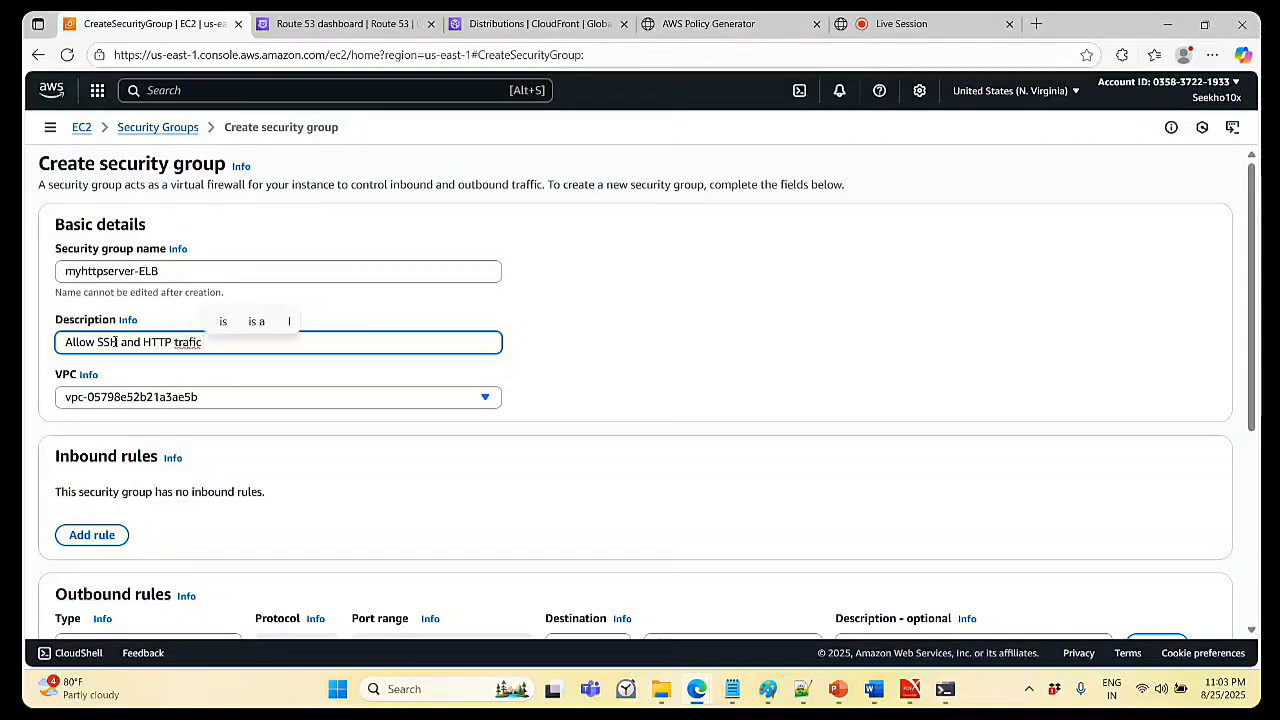
key(BackSpace)
key(BackSpace)
text(fic)
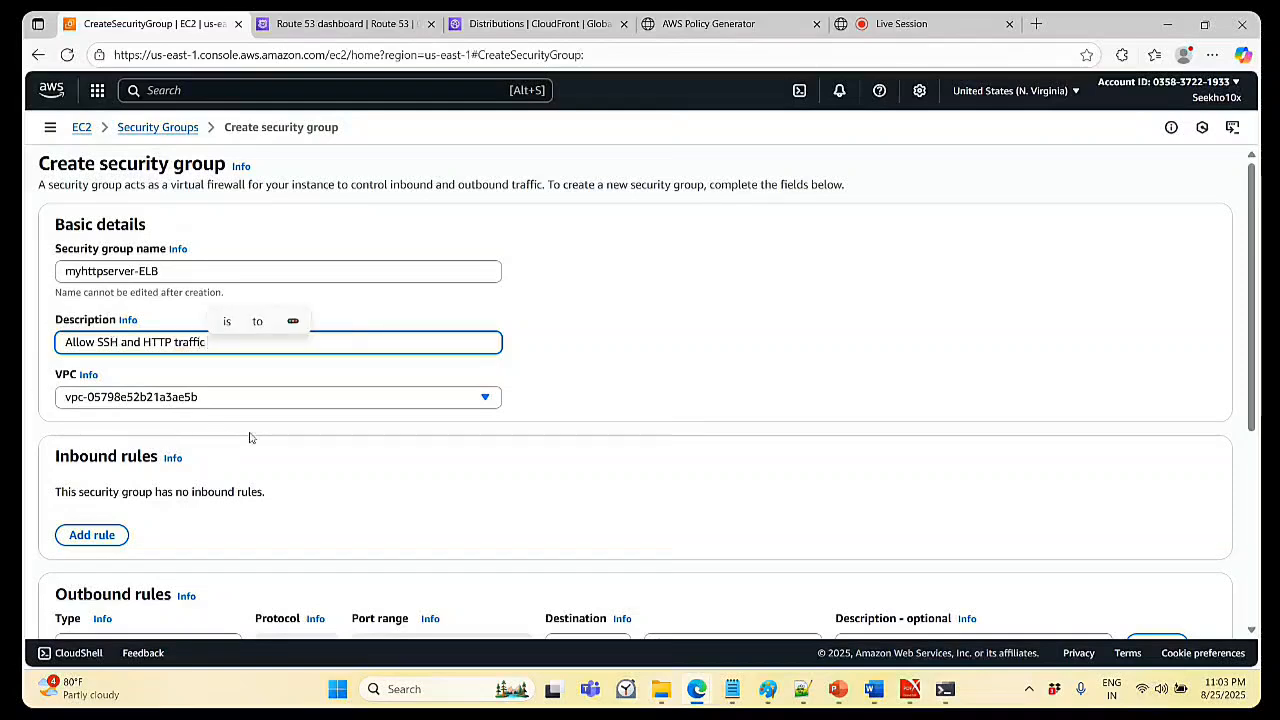
click(285, 406)
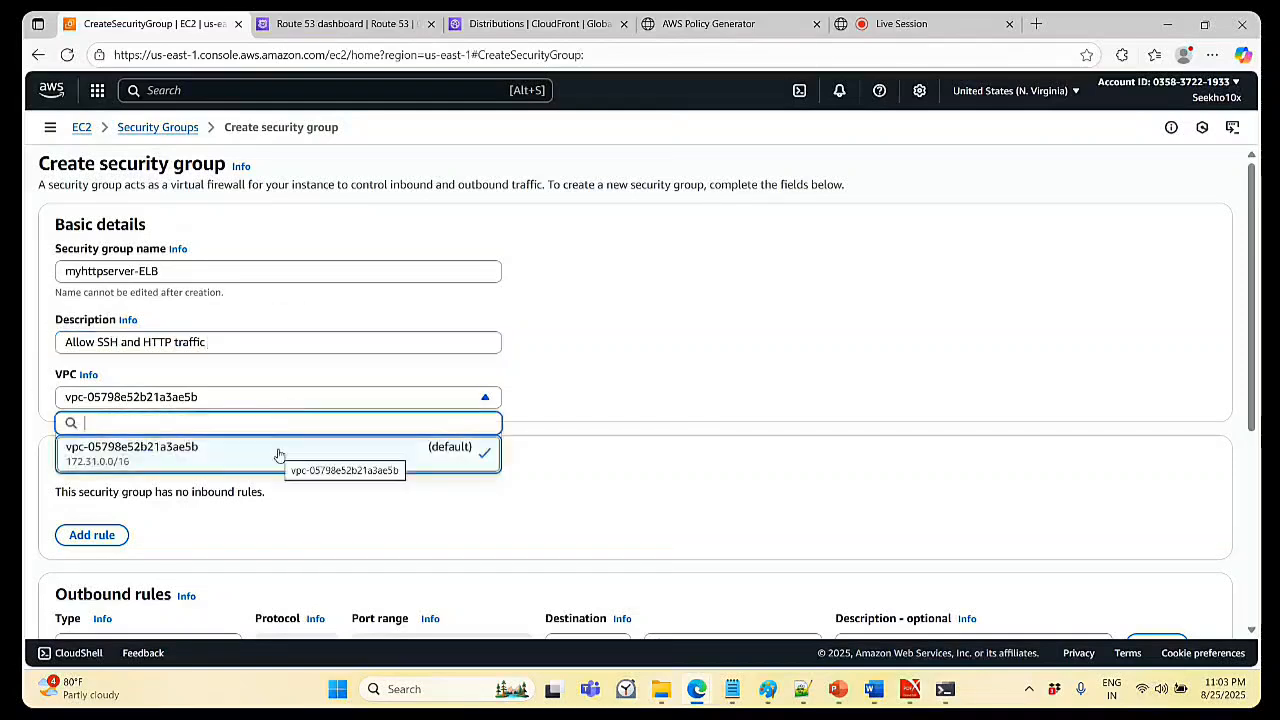
click(279, 452)
- Add an inbound rule of type SSH with the source set to Anywhere-IPv4
scroll(580, 391, down, 3)
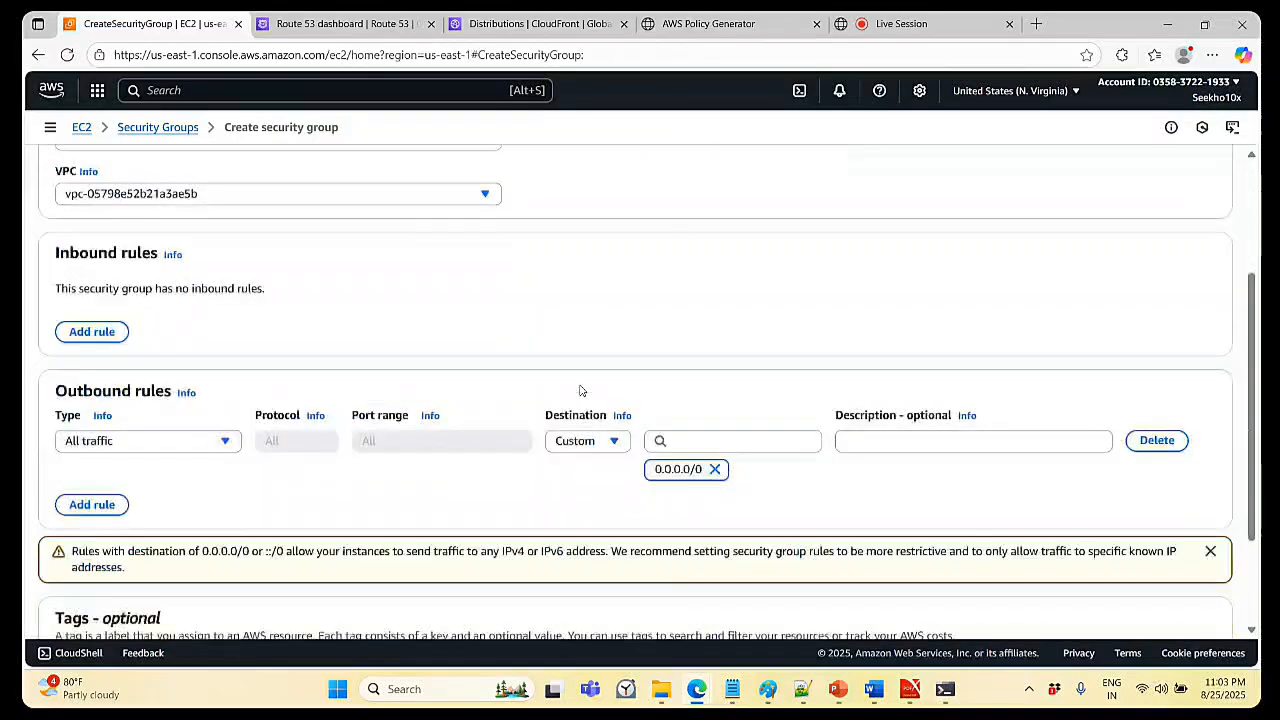
click(92, 292)
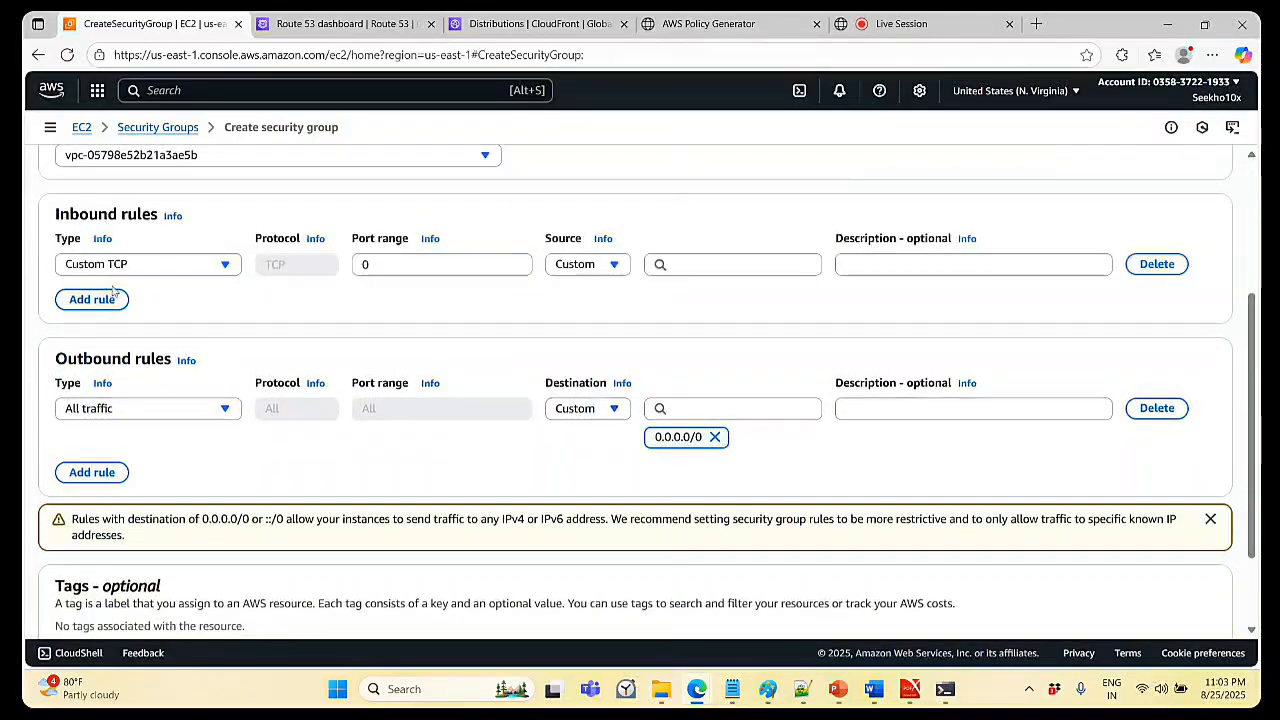
click(142, 266)
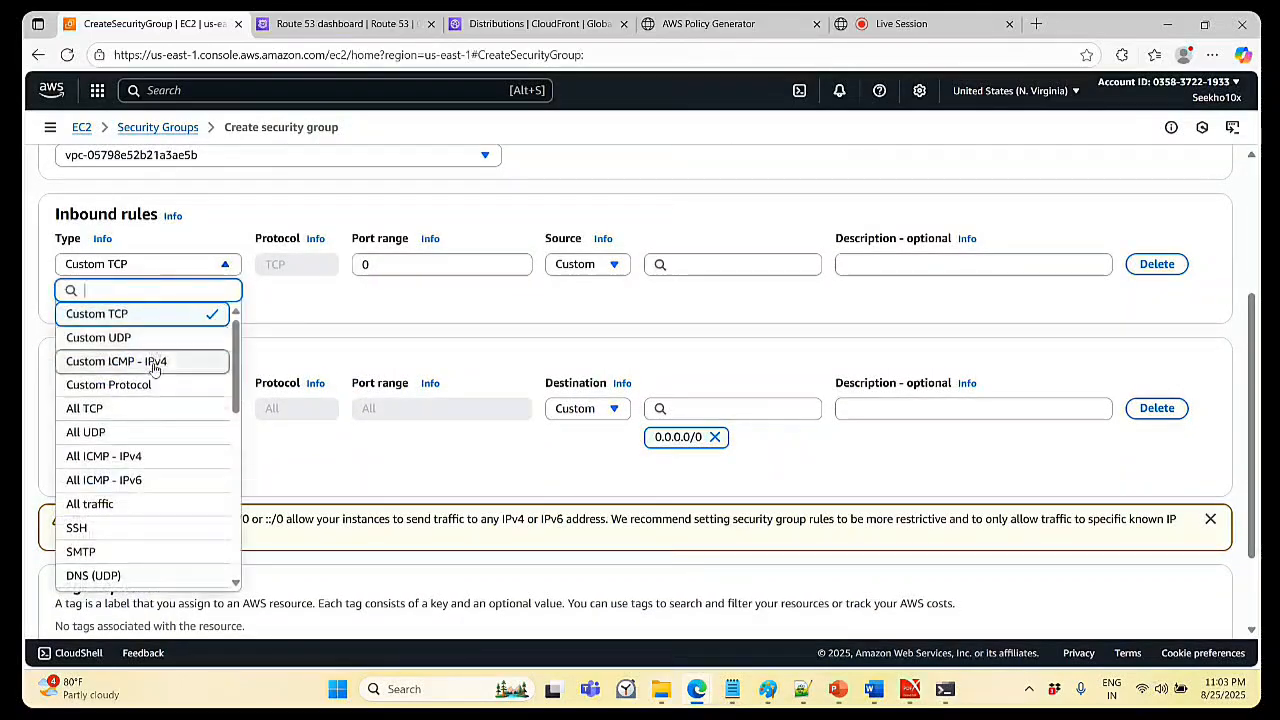
scroll(140, 470, down, 1)
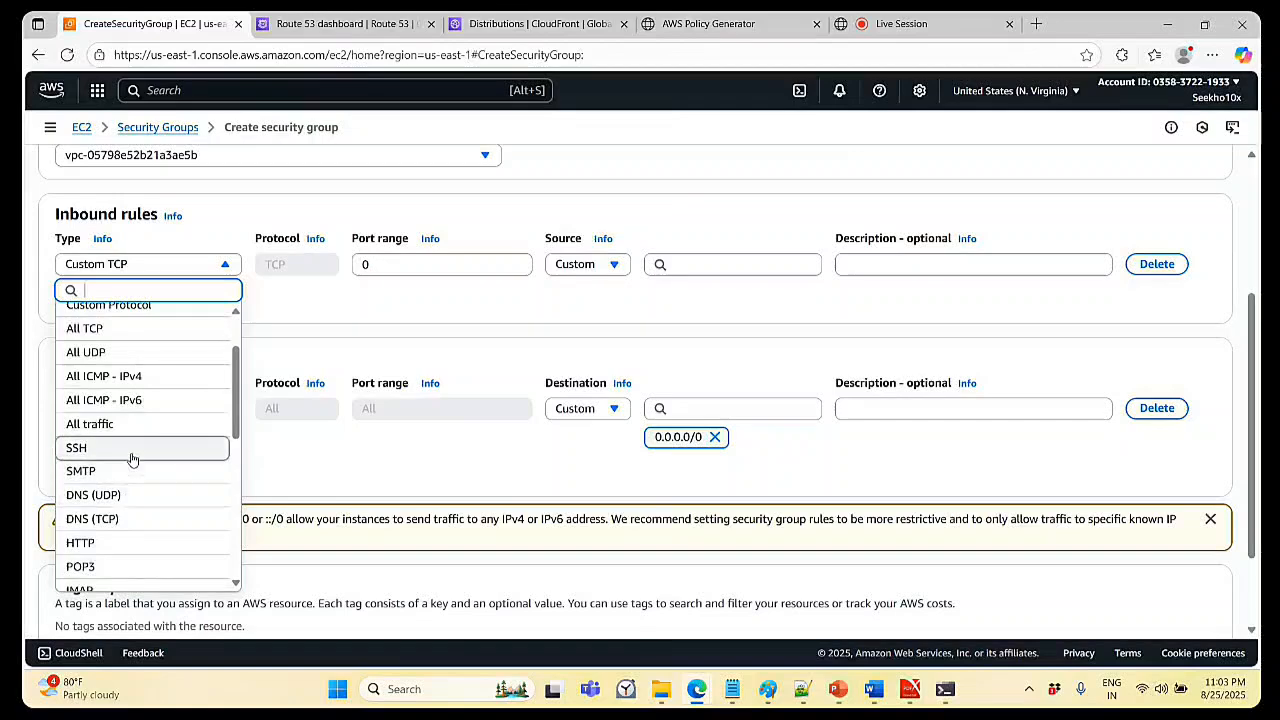
click(128, 449)
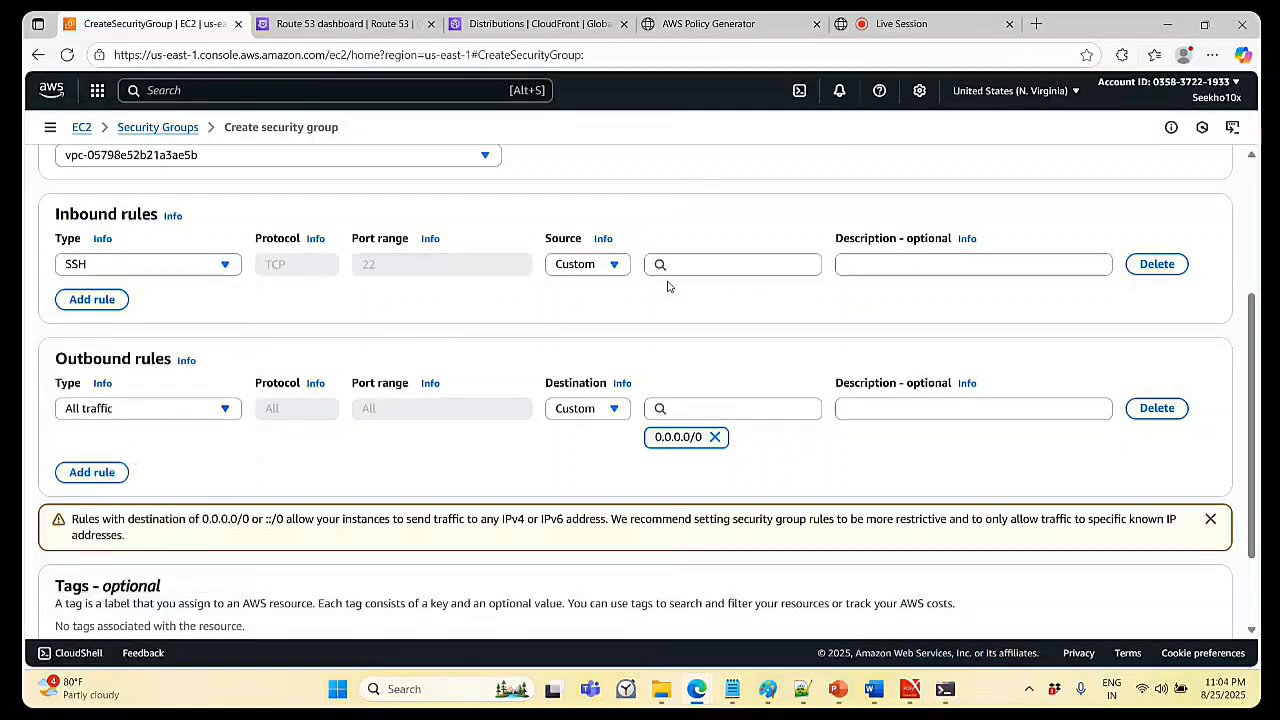
click(620, 266)
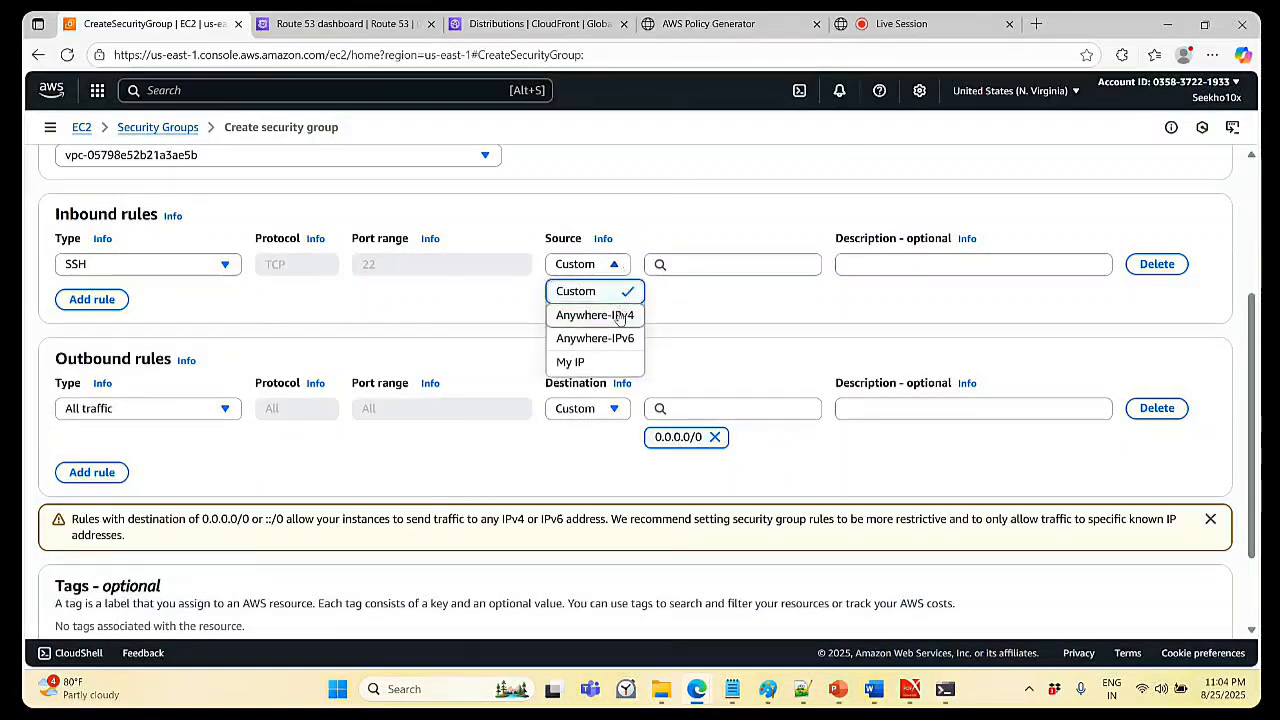
click(621, 316)
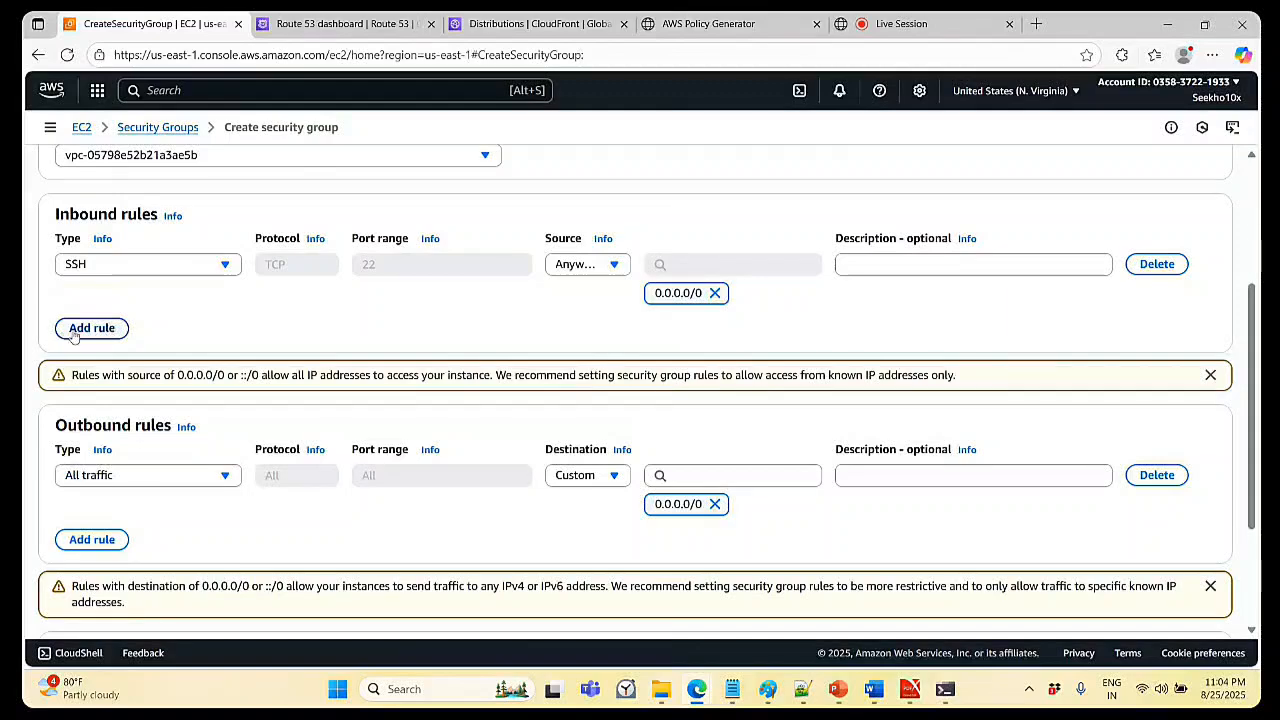
- Add a second inbound rule of type HTTP with the source set to Anywhere-IPv4
click(108, 328)
click(101, 320)
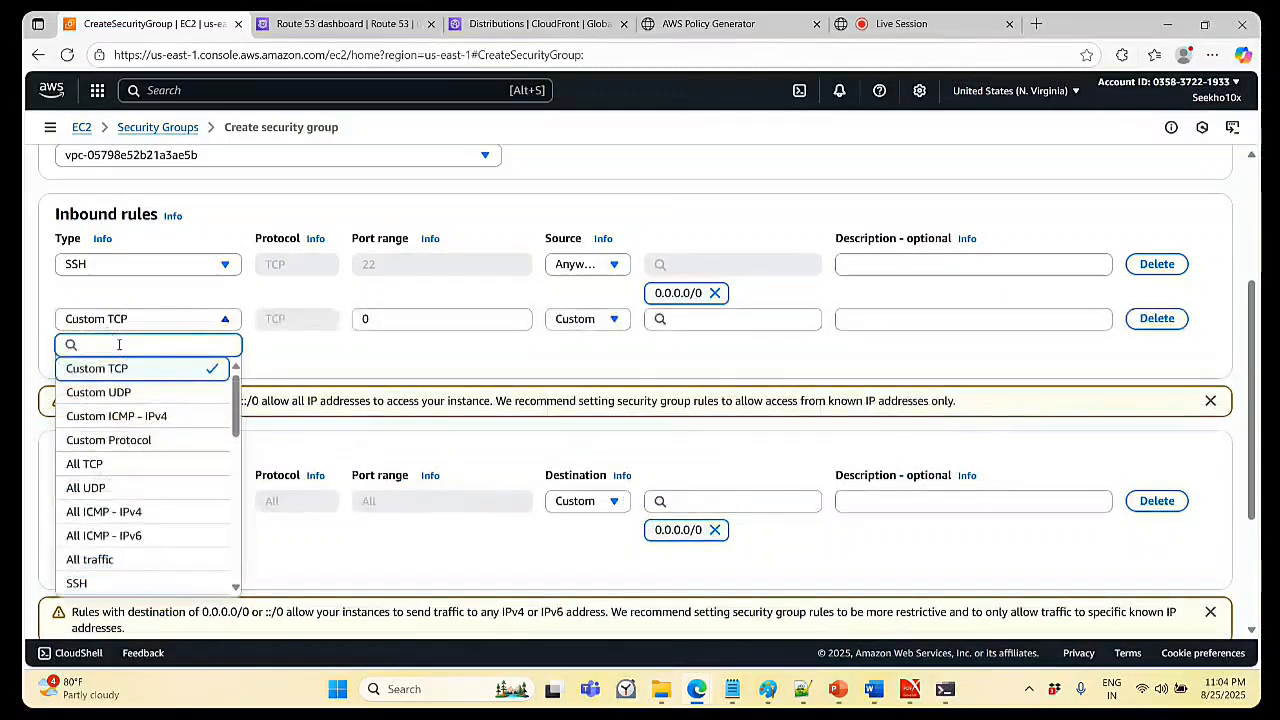
scroll(119, 344, down, 2)
scroll(163, 351, down, 2)
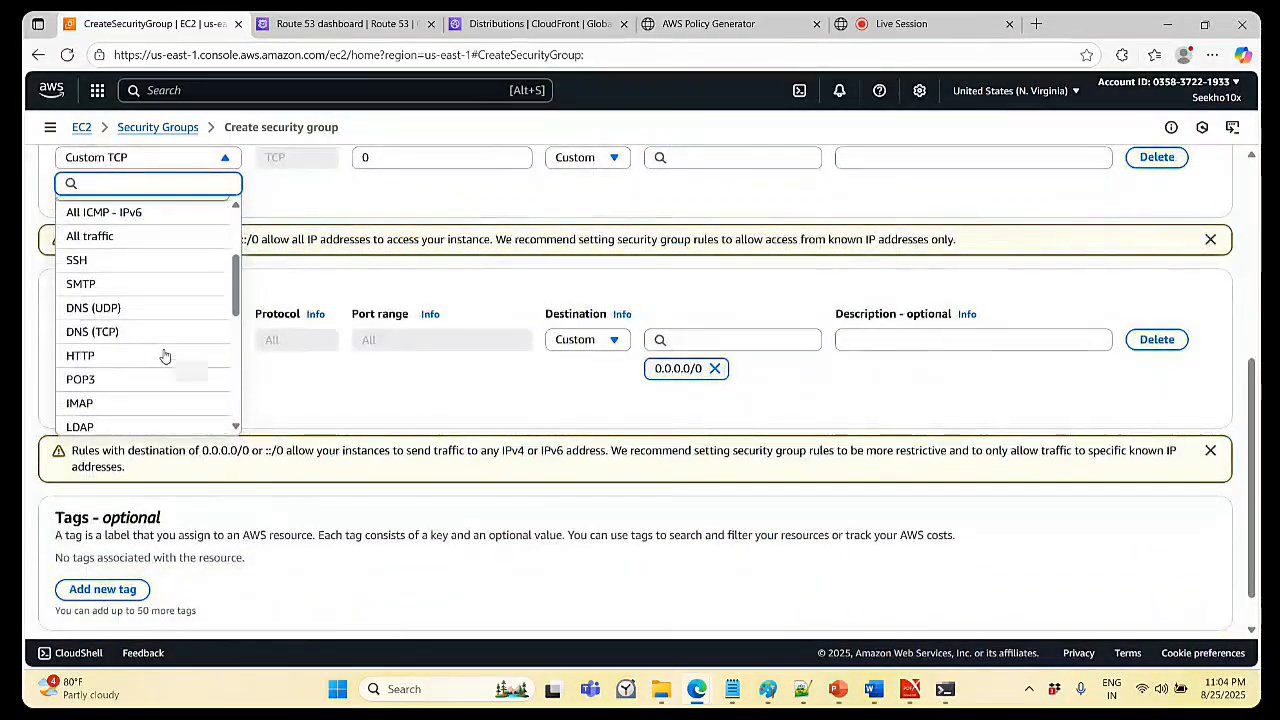
click(130, 358)
scroll(374, 321, up, 1)
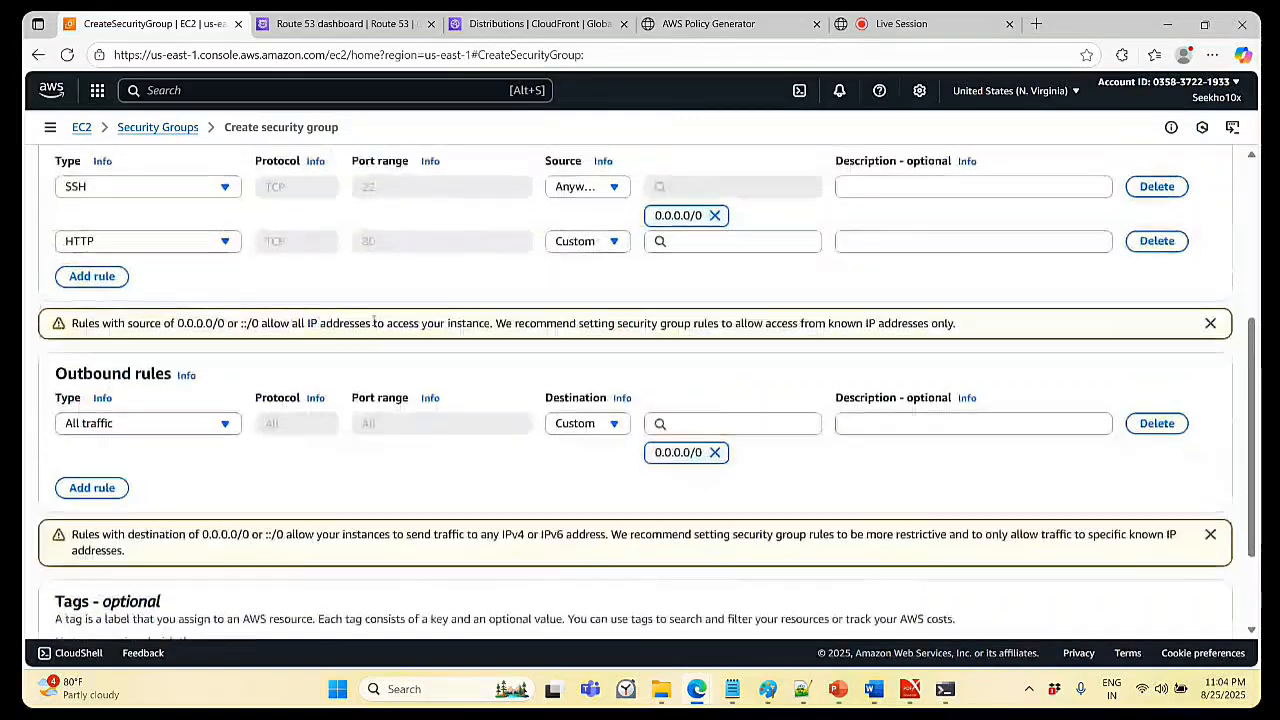
scroll(374, 321, up, 2)
click(614, 400)
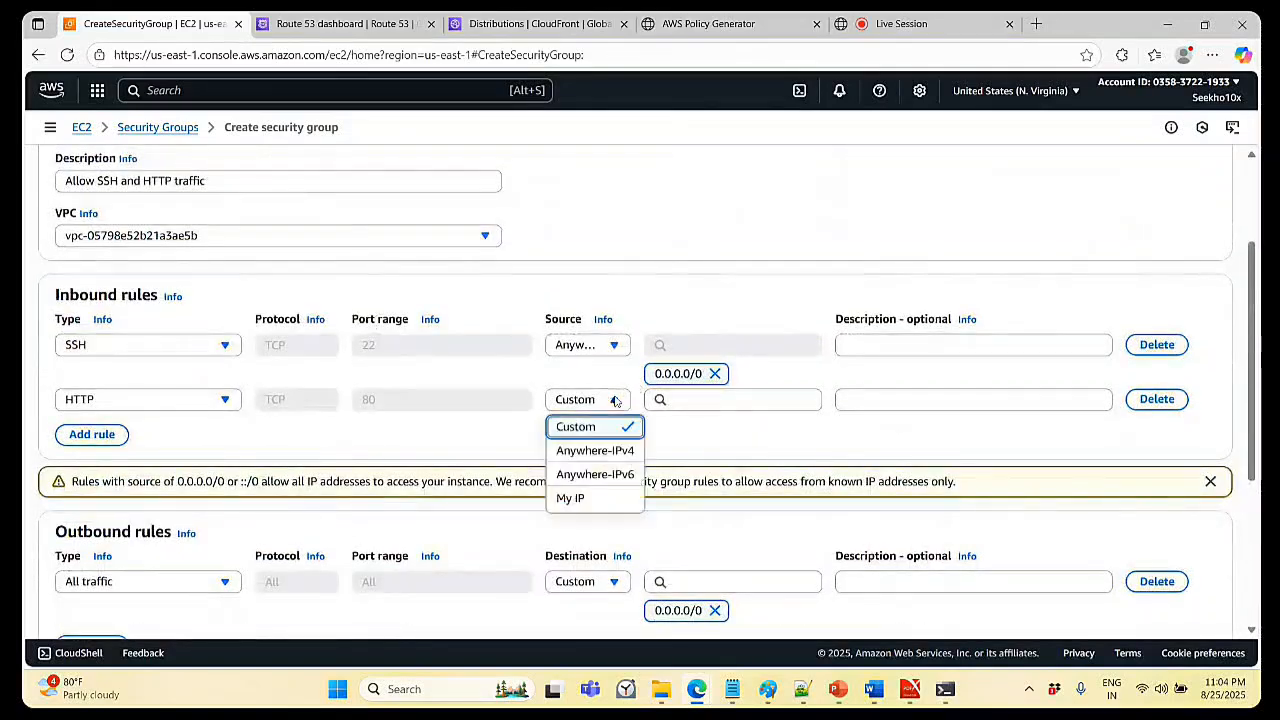
click(613, 450)
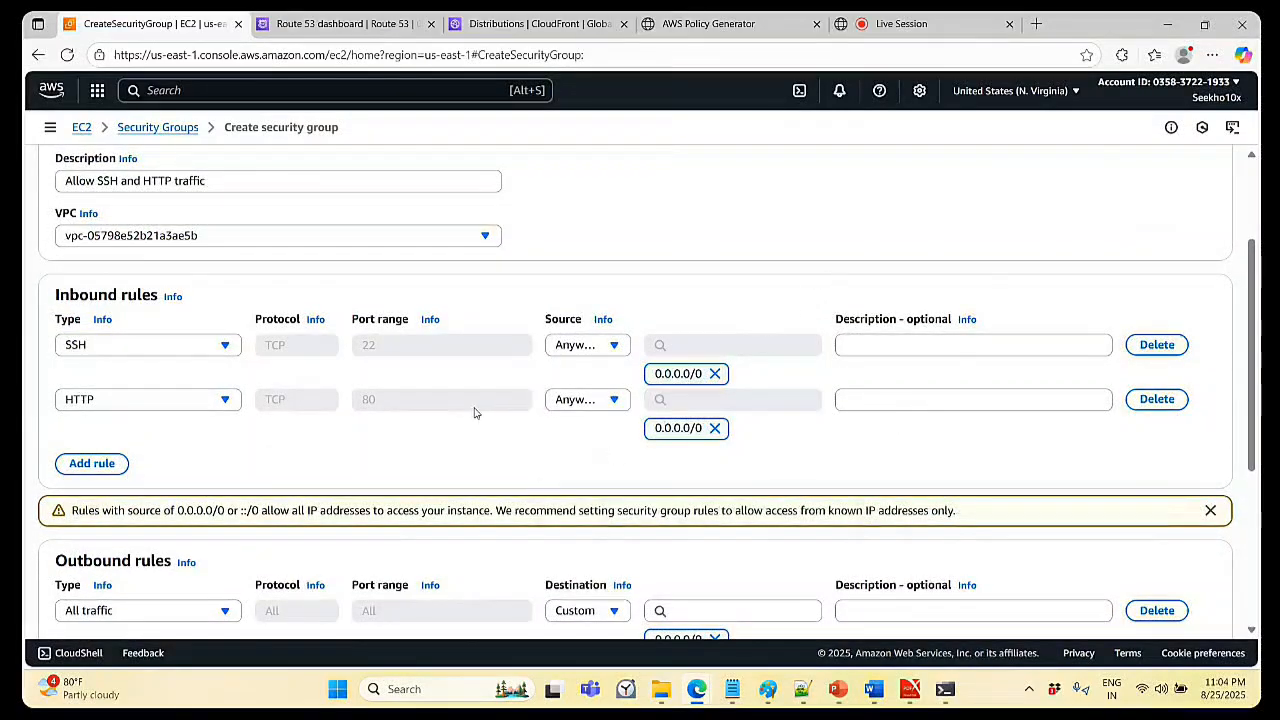
- Review the inbound and outbound rules and create the security group
scroll(475, 413, down, 2)
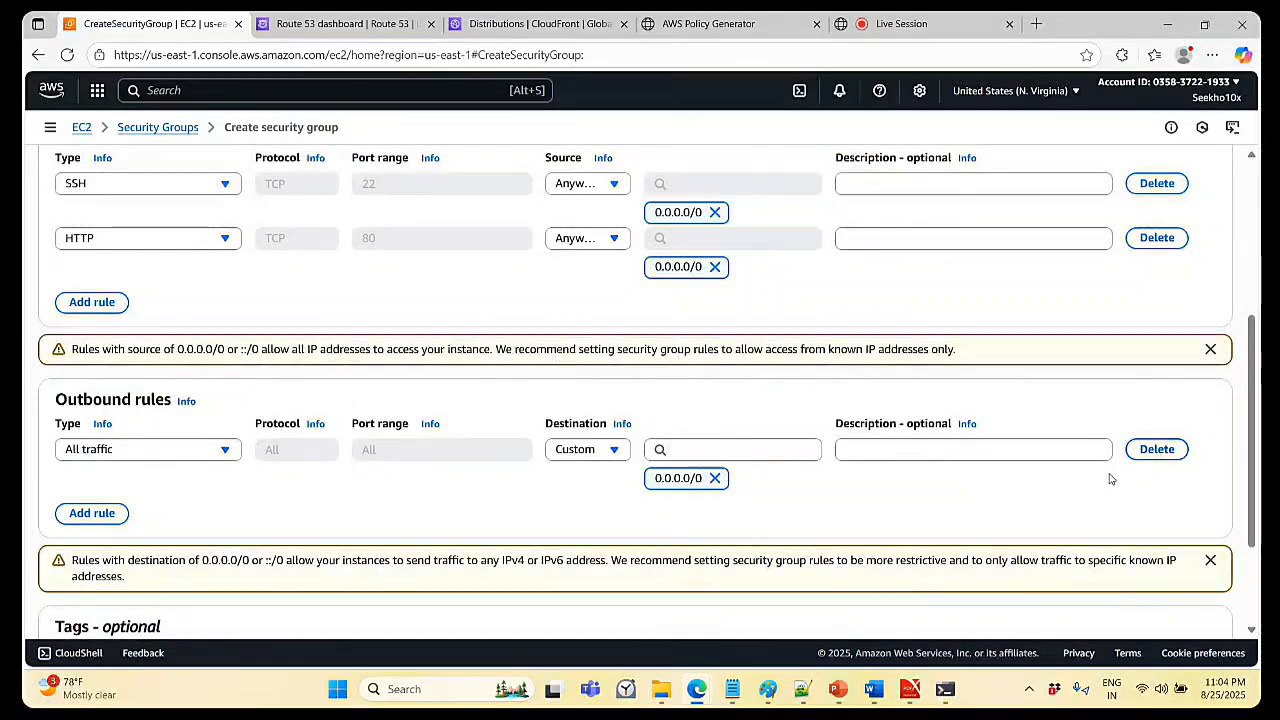
scroll(1080, 415, down, 2)
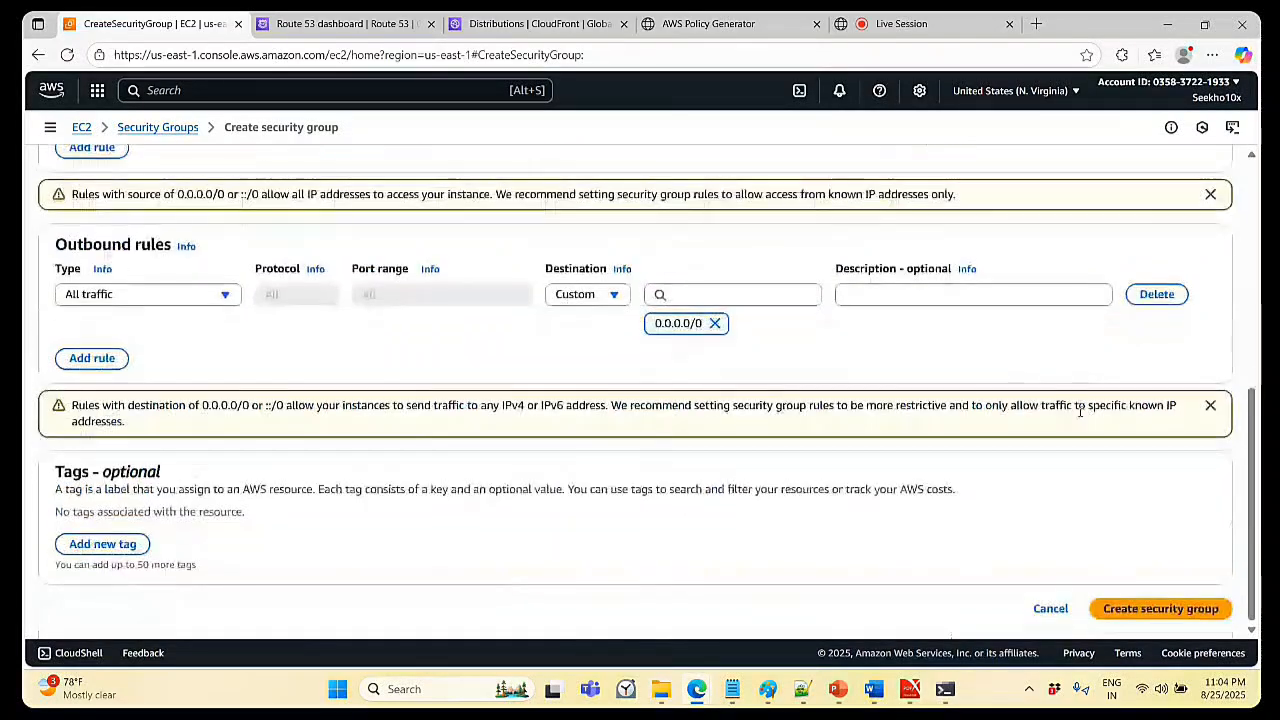
scroll(1080, 410, up, 5)
scroll(1080, 410, down, 5)
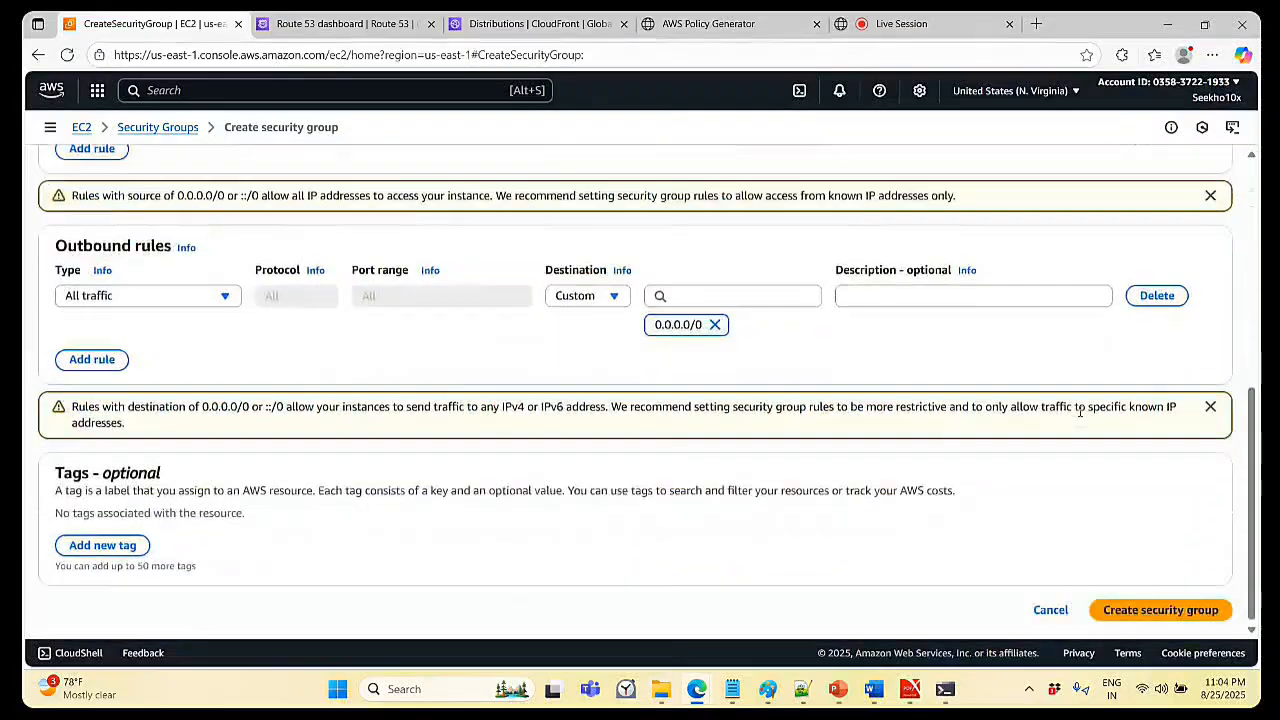
scroll(1080, 410, up, 4)
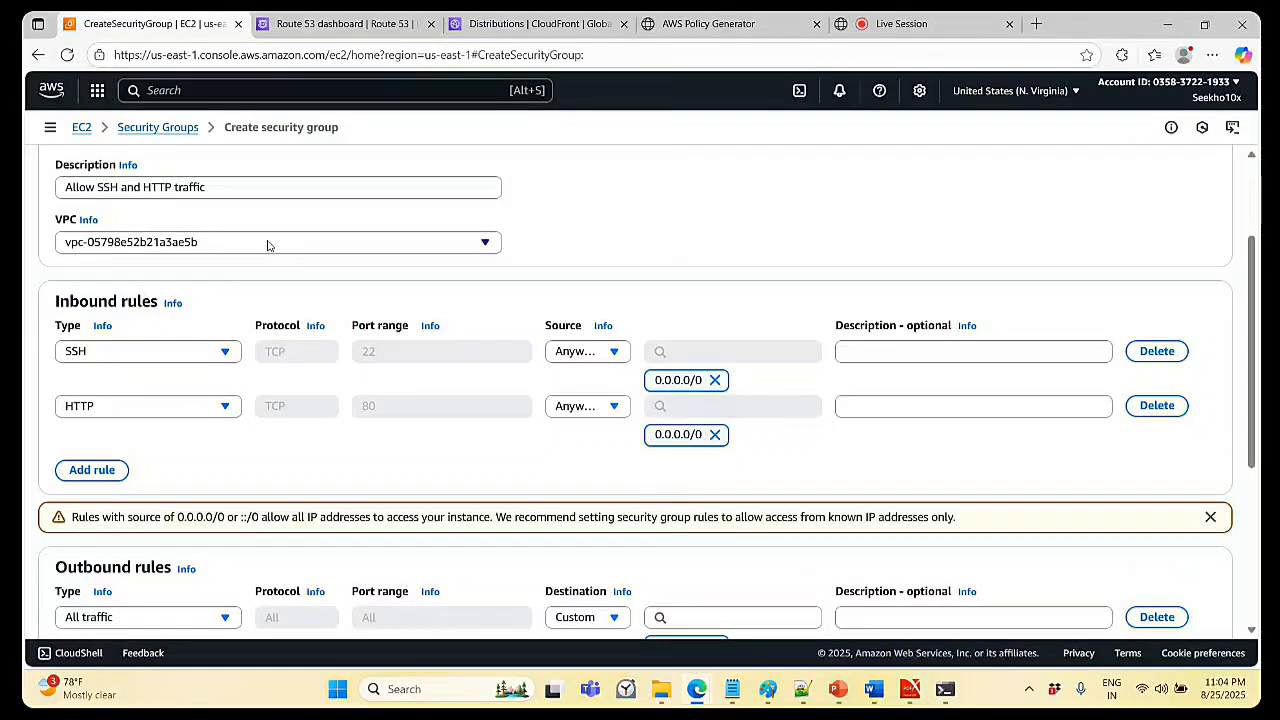
scroll(267, 245, down, 5)
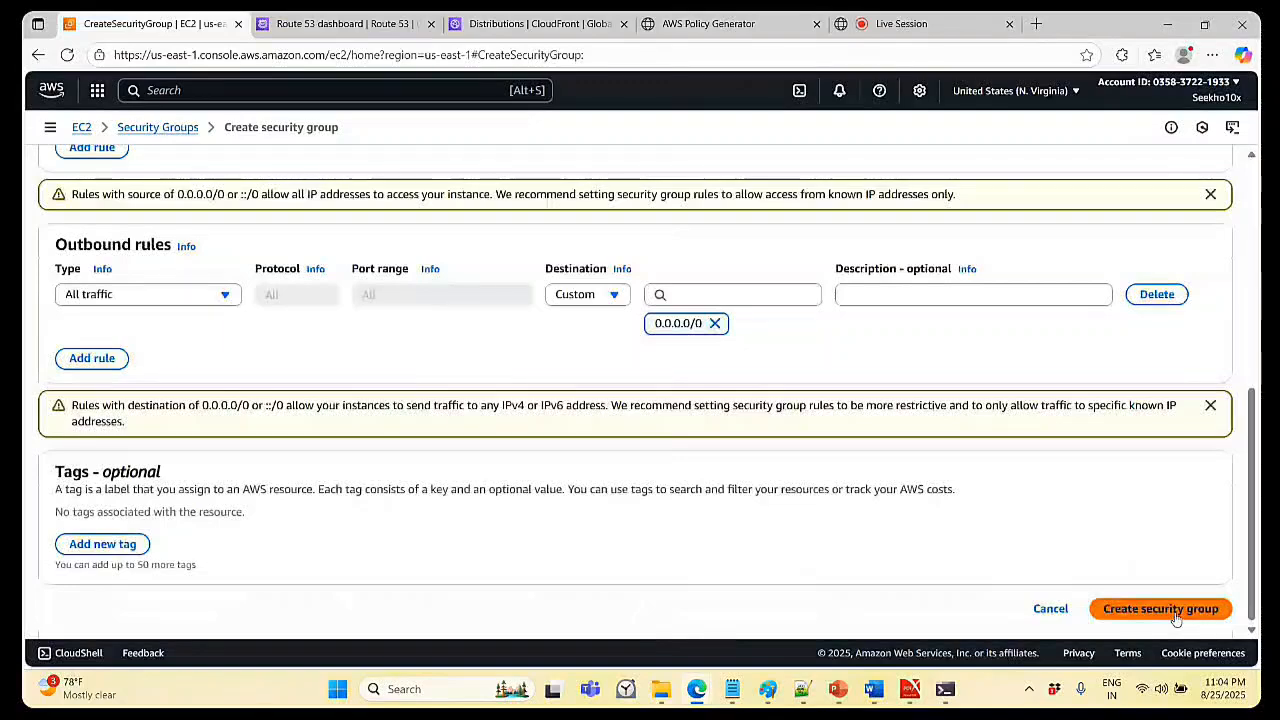
click(1175, 612)
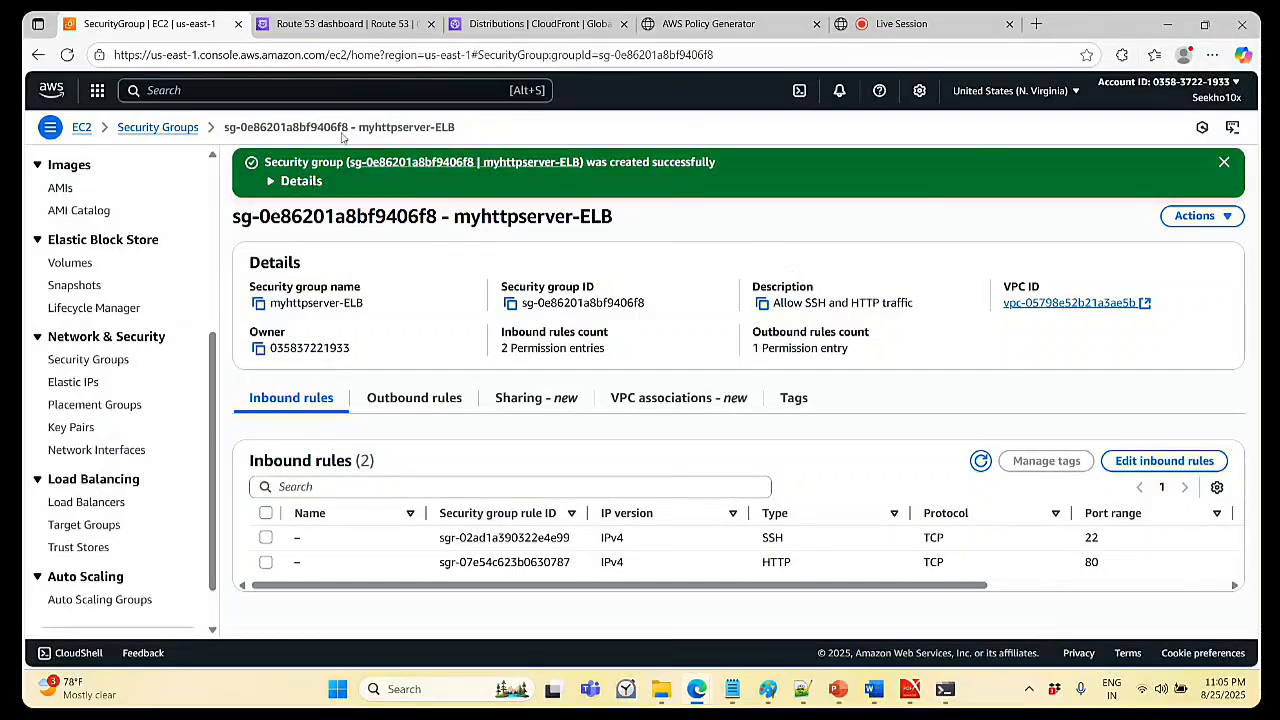
- Check the details of the security group creation notification and dismiss it
click(295, 182)
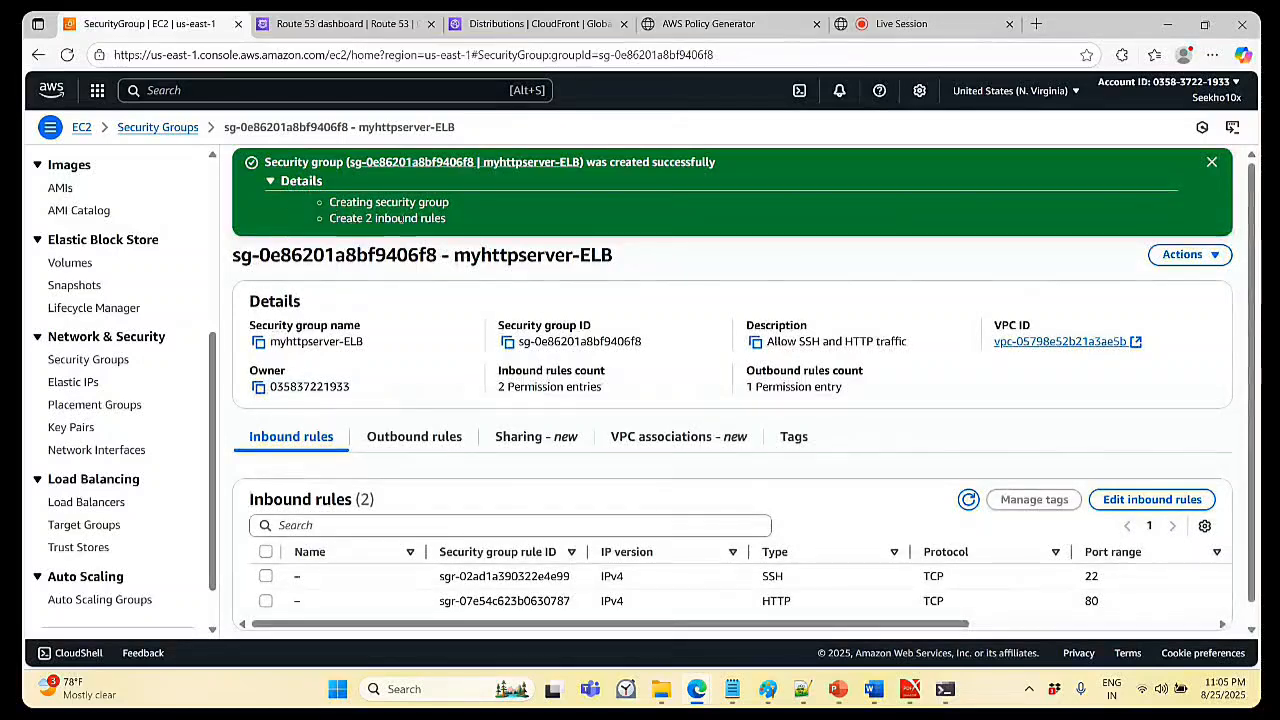
click(282, 183)
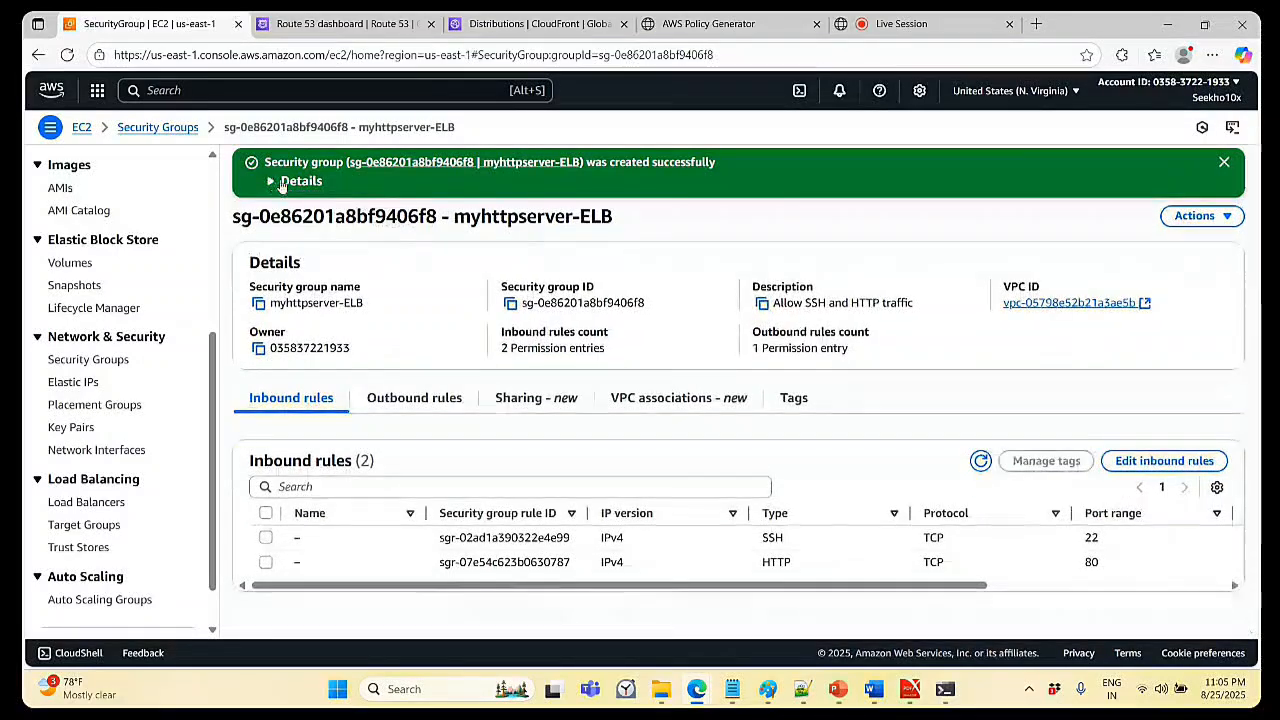
click(1231, 164)
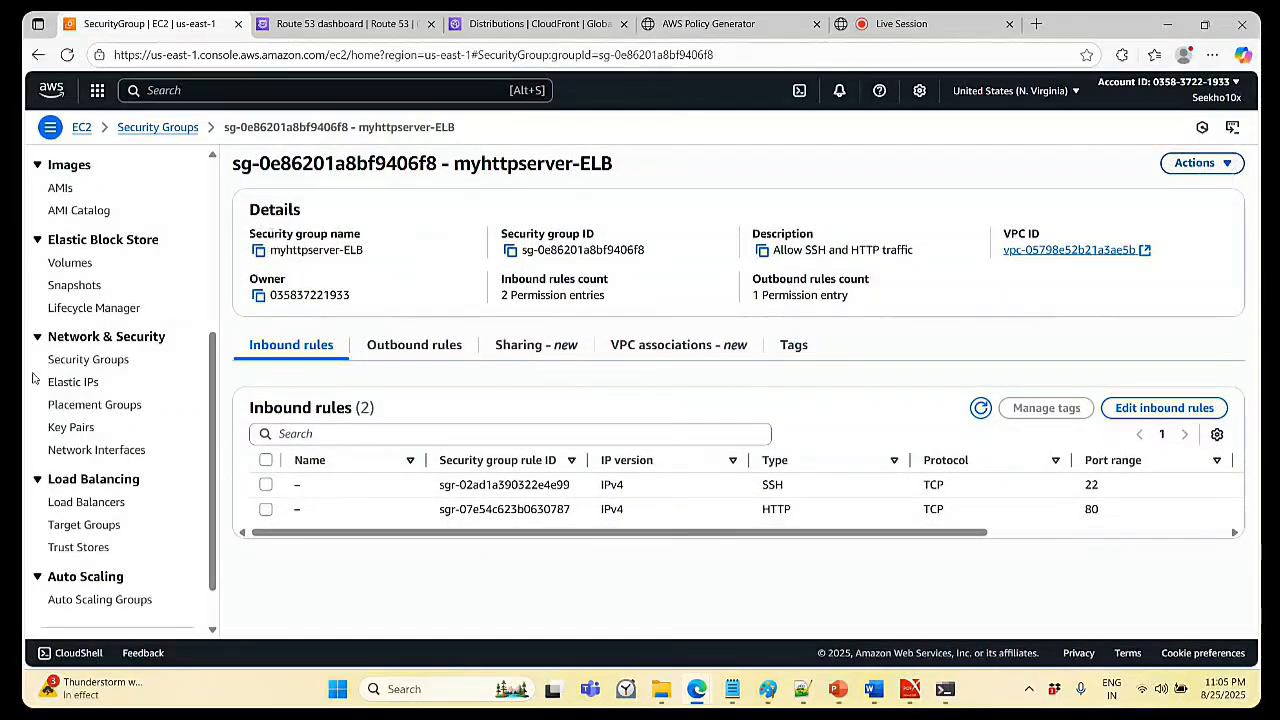
- Open the EC2 Instances list and start launching a new instance
scroll(34, 378, up, 4)
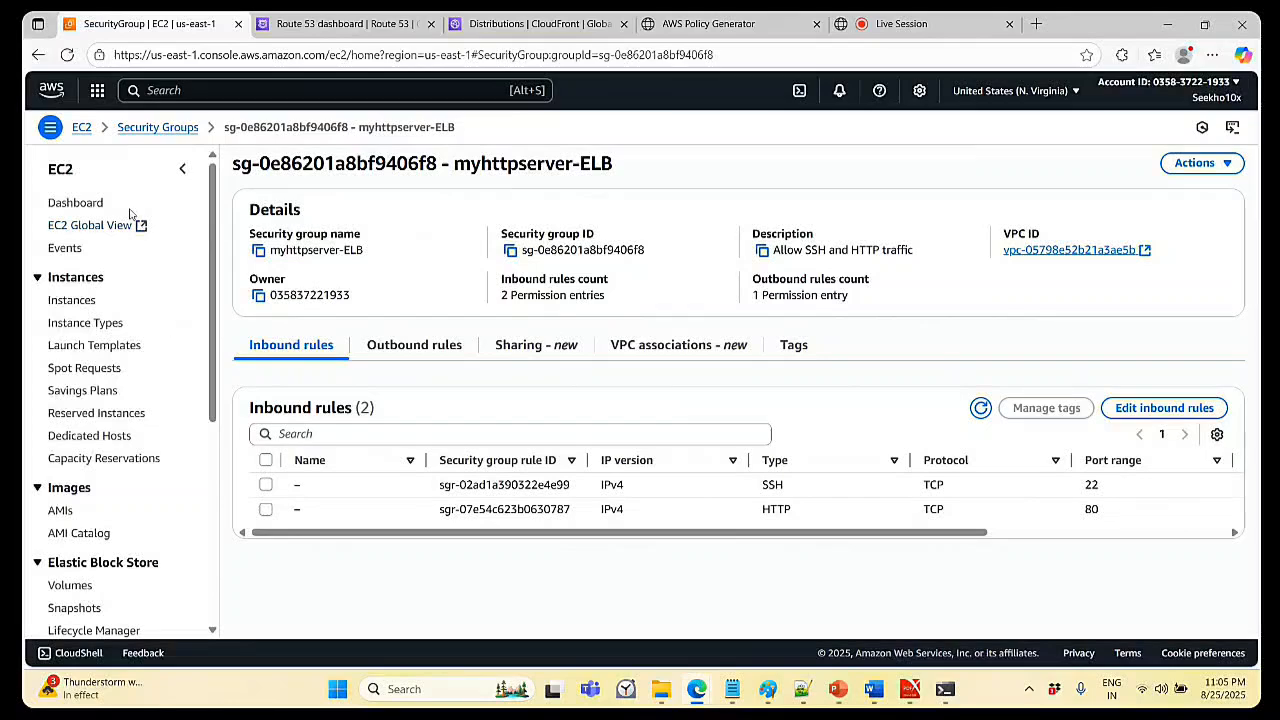
click(93, 300)
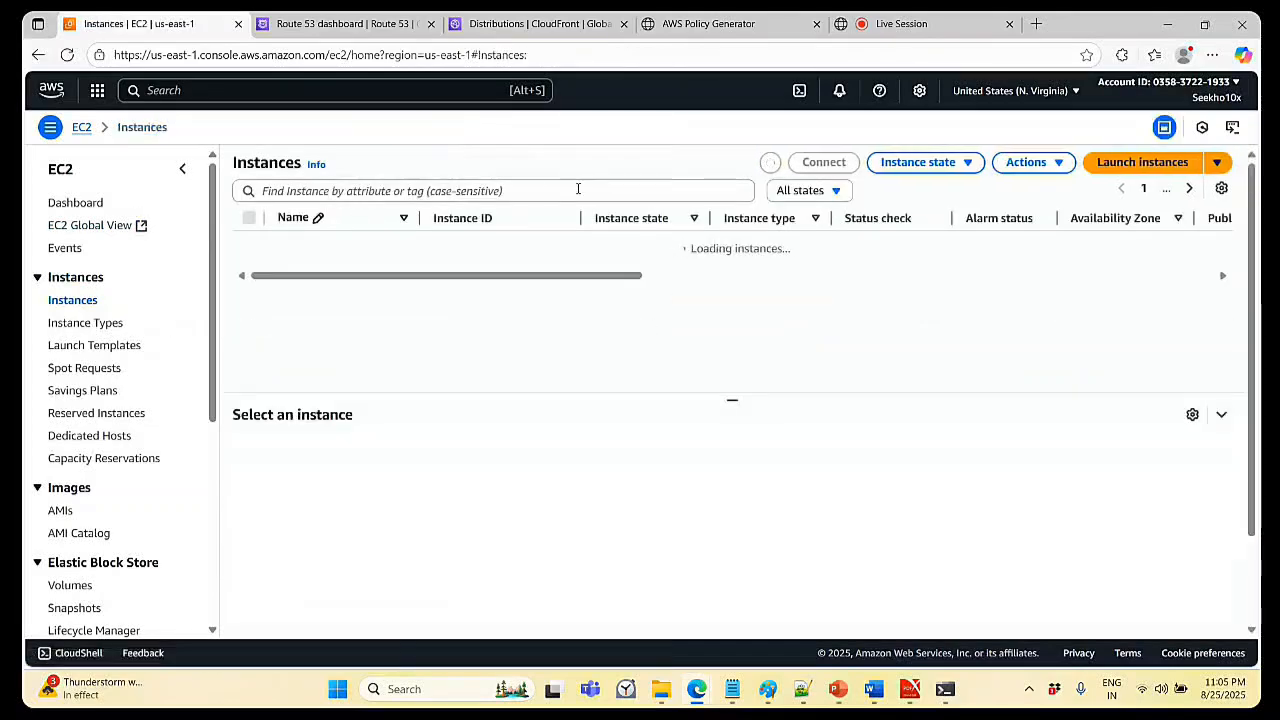
click(1120, 163)
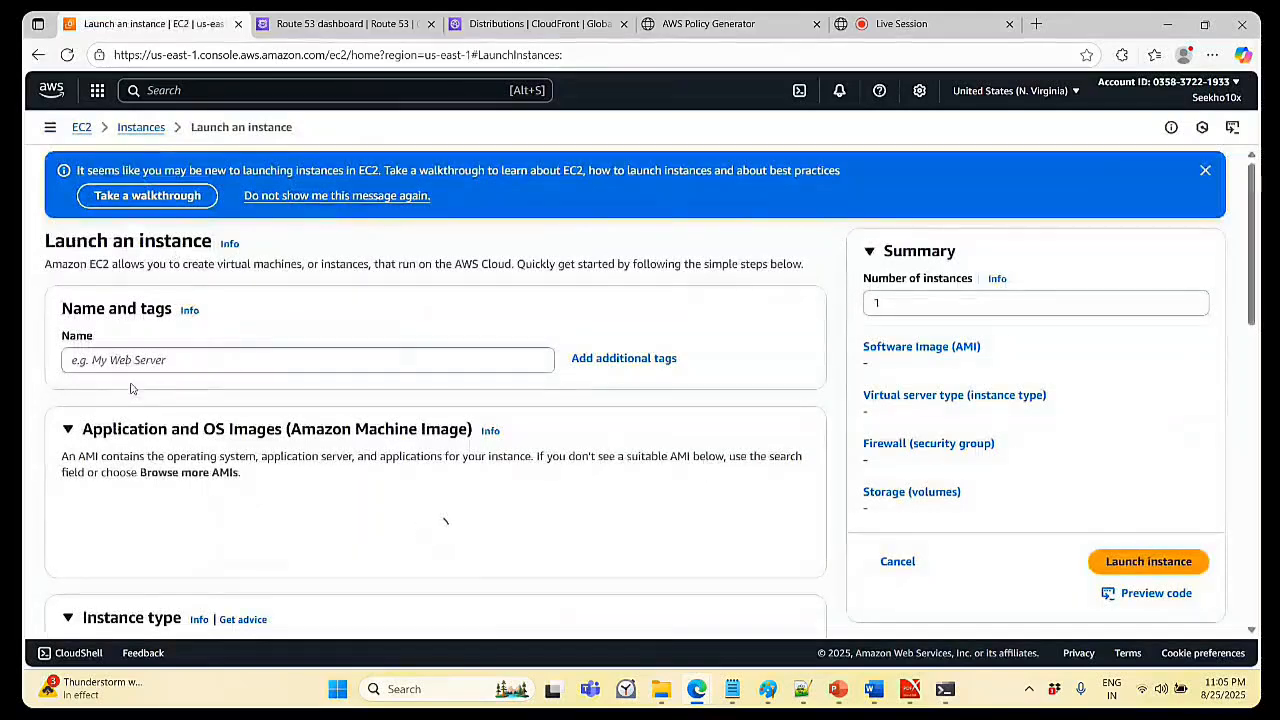
click(129, 362)
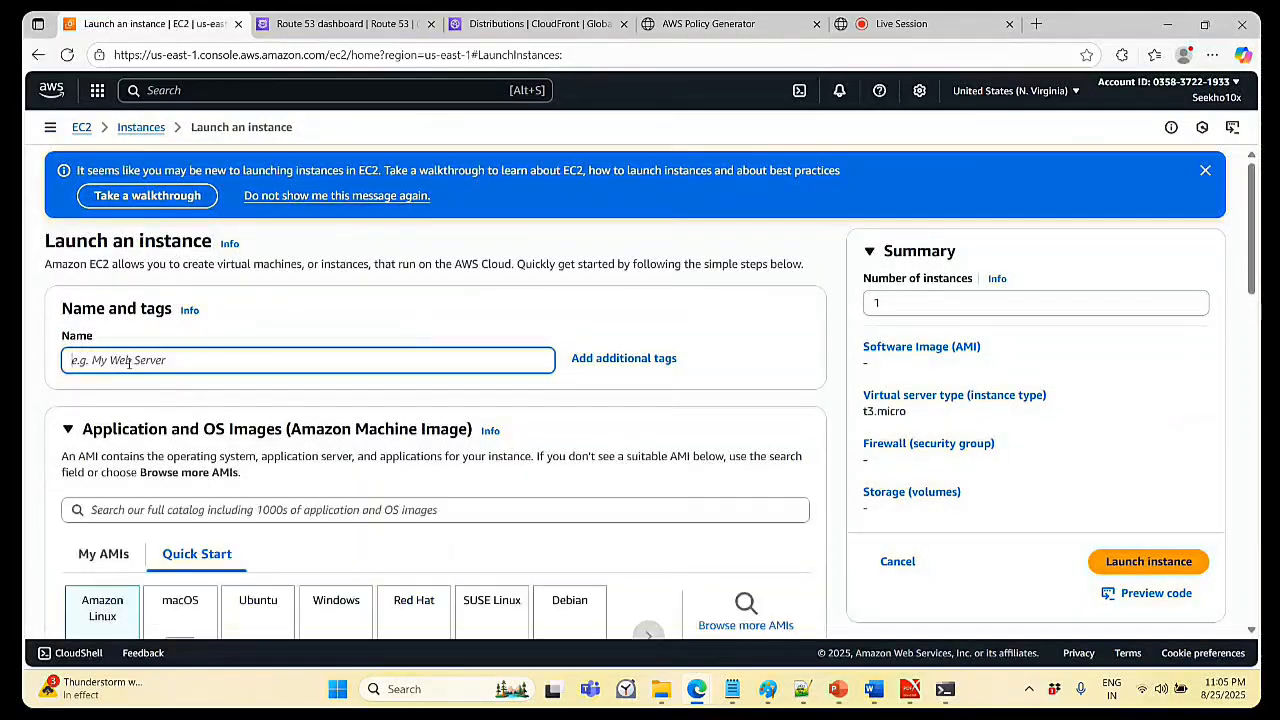
text(Http)
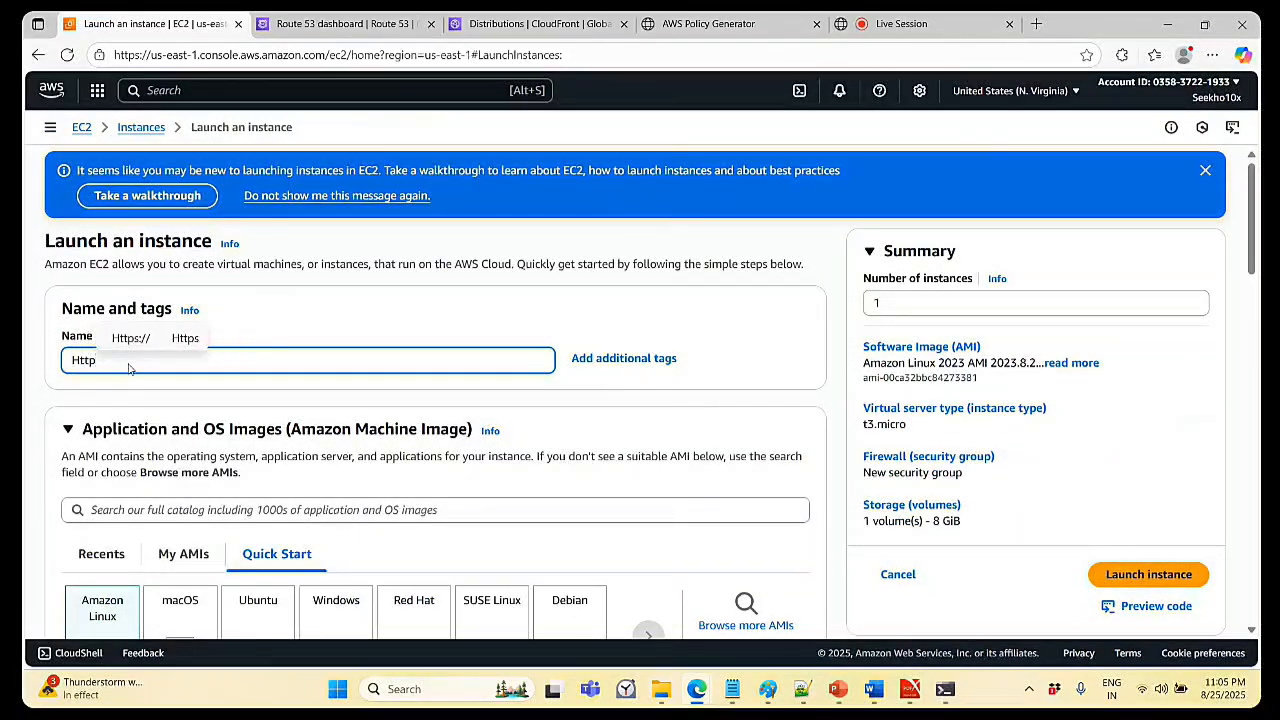
key(BackSpace)
key(BackSpace)
key(BackSpace)
key(BackSpace)
text(Htt)
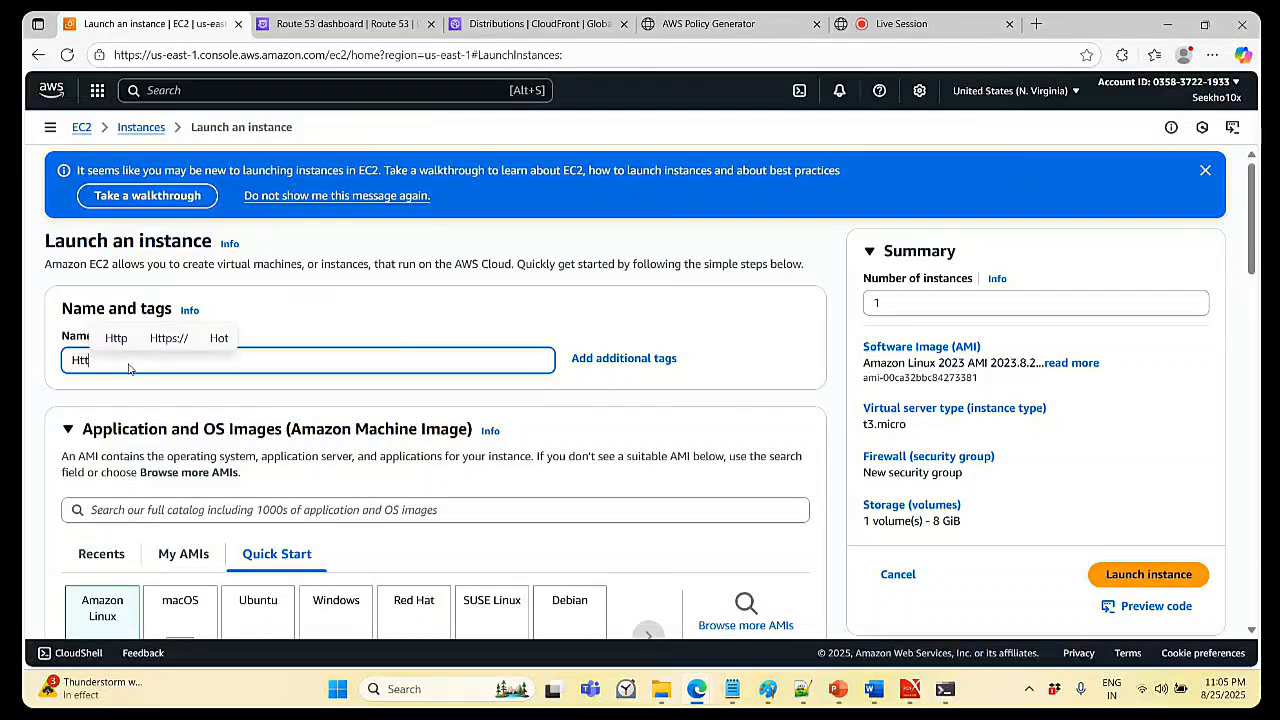
text(p)
key(BackSpace)
key(BackSpace)
key(BackSpace)
key(BackSpace)
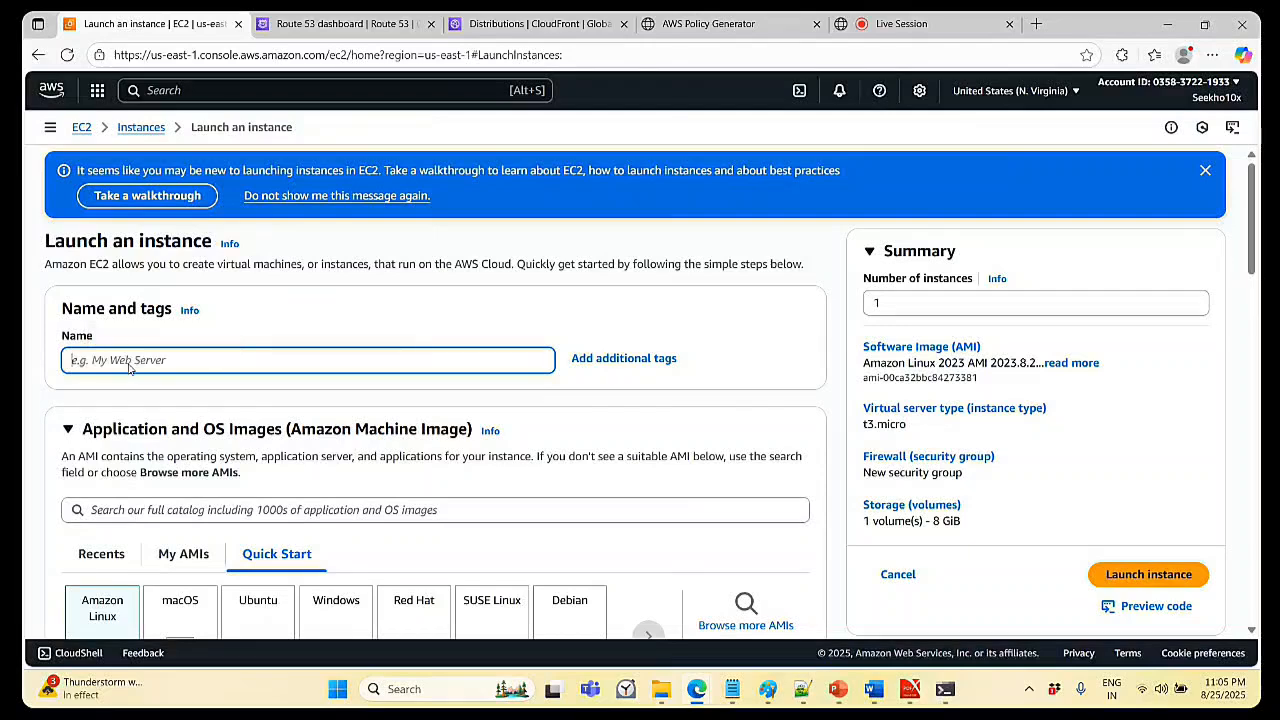
- Name the new instance WebServer01
text(Server)
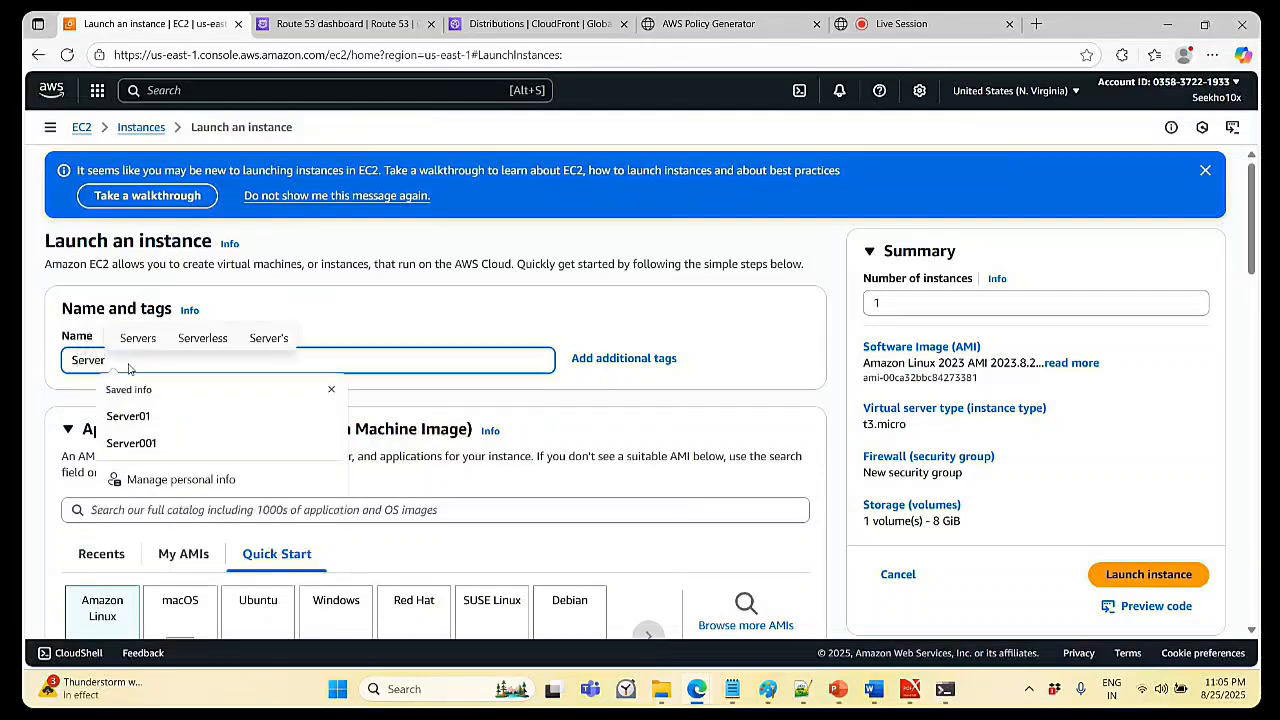
key(Left)
key(Left)
key(Left)
key(Left)
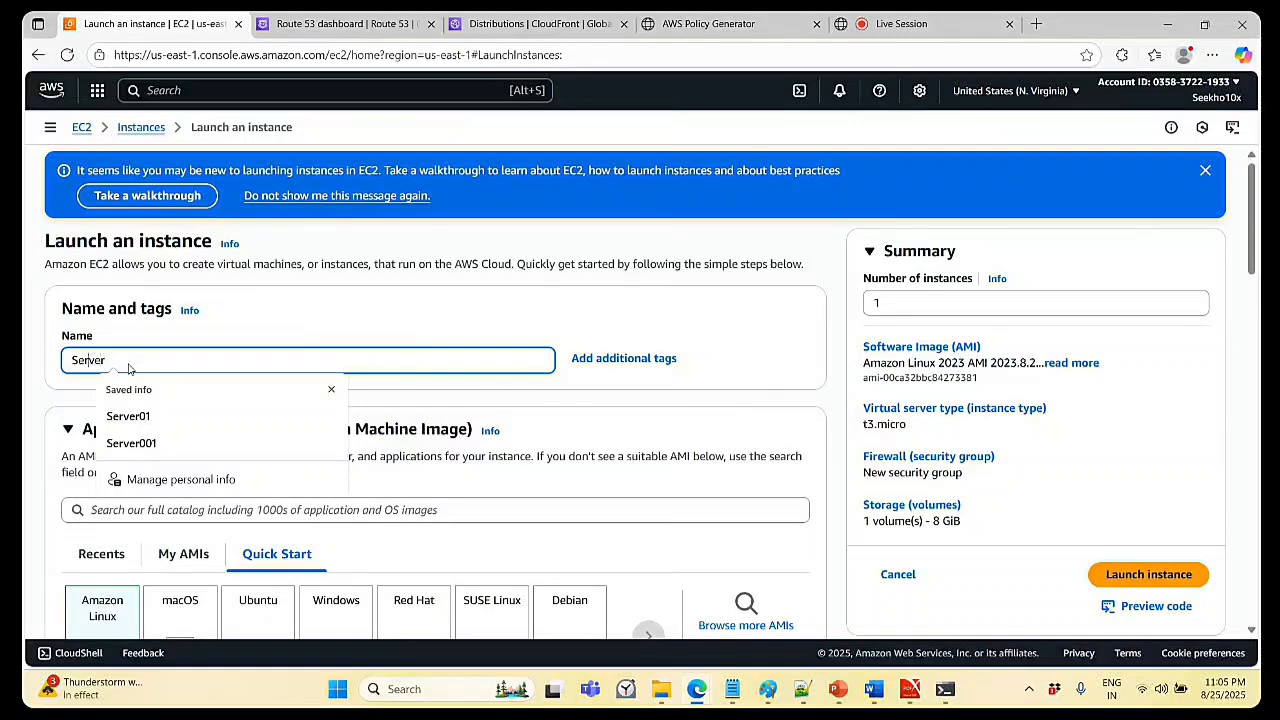
text(Web)
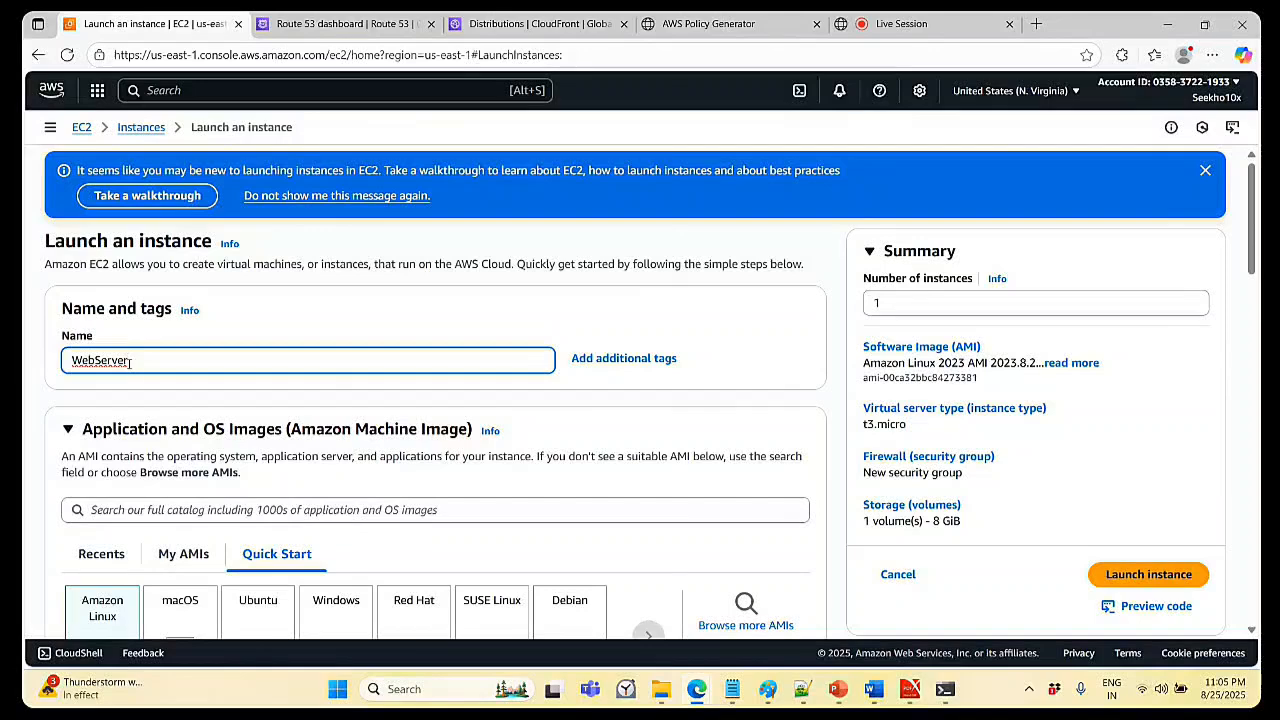
text(01)
- Select Amazon Linux as the instance's operating system image
scroll(129, 513, down, 2)
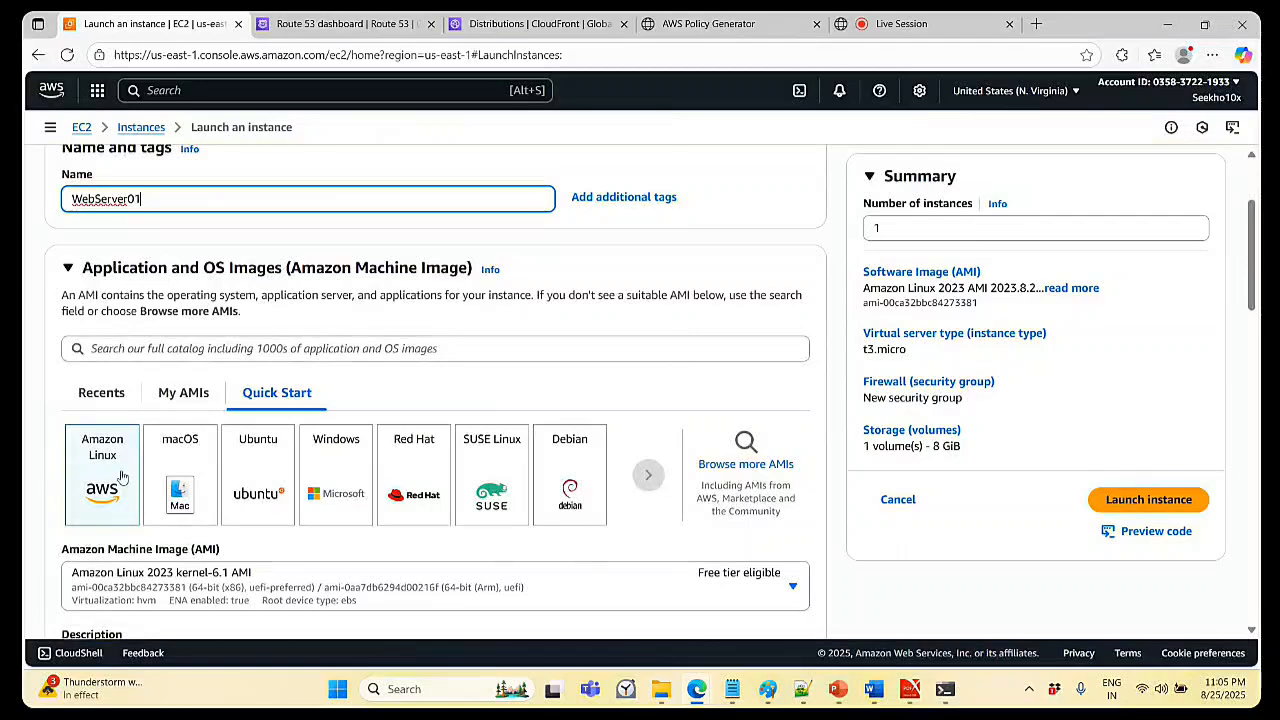
click(121, 476)
- Select Web01 as the key pair for the WebServer01 instance
scroll(121, 476, down, 2)
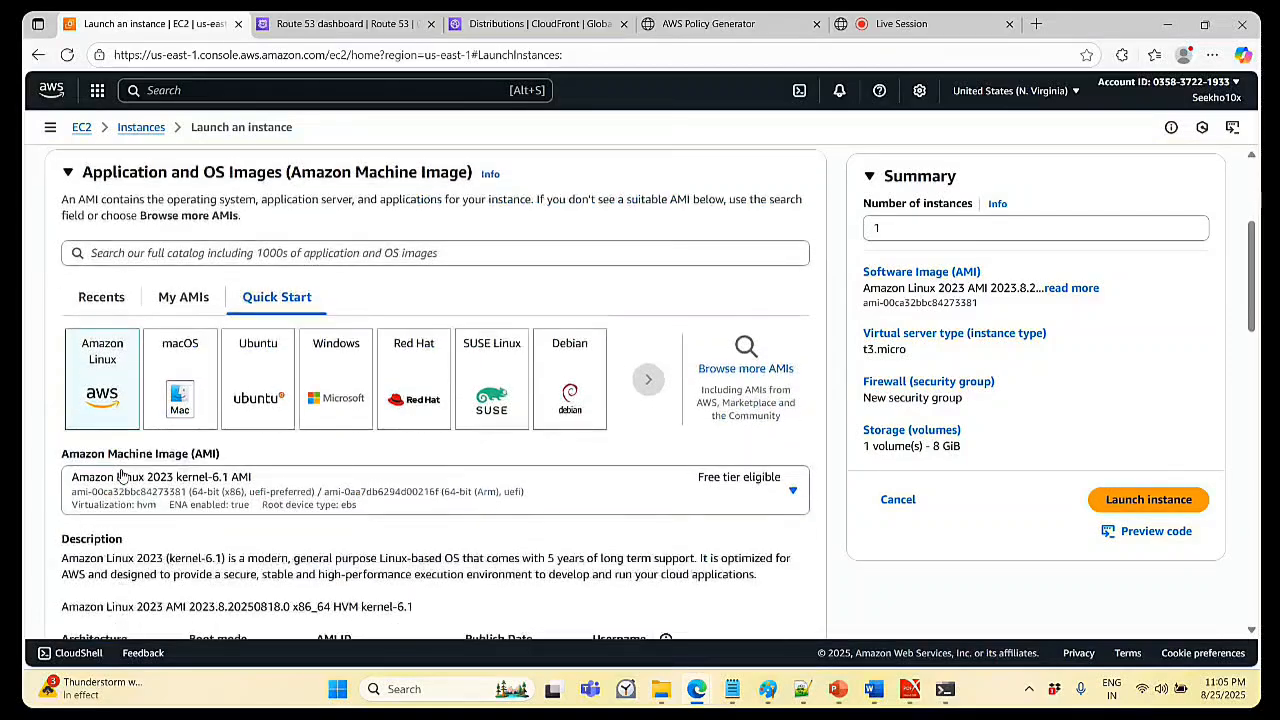
scroll(339, 397, down, 5)
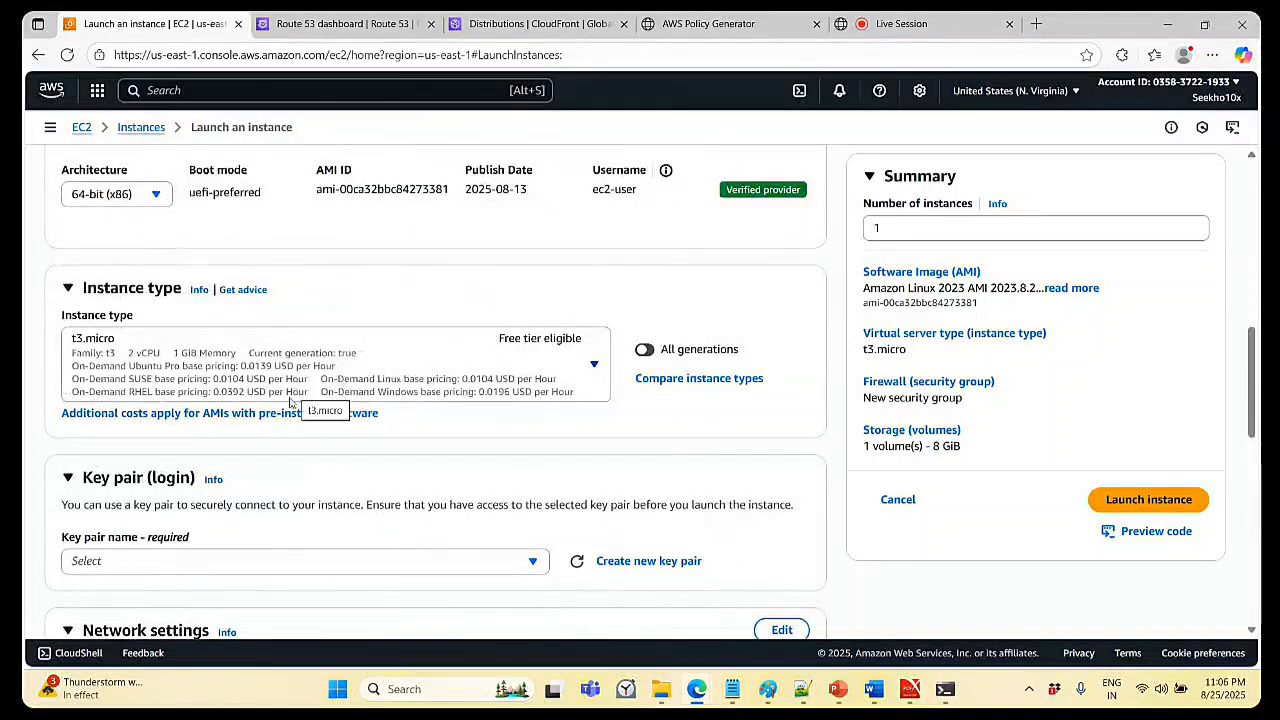
click(228, 575)
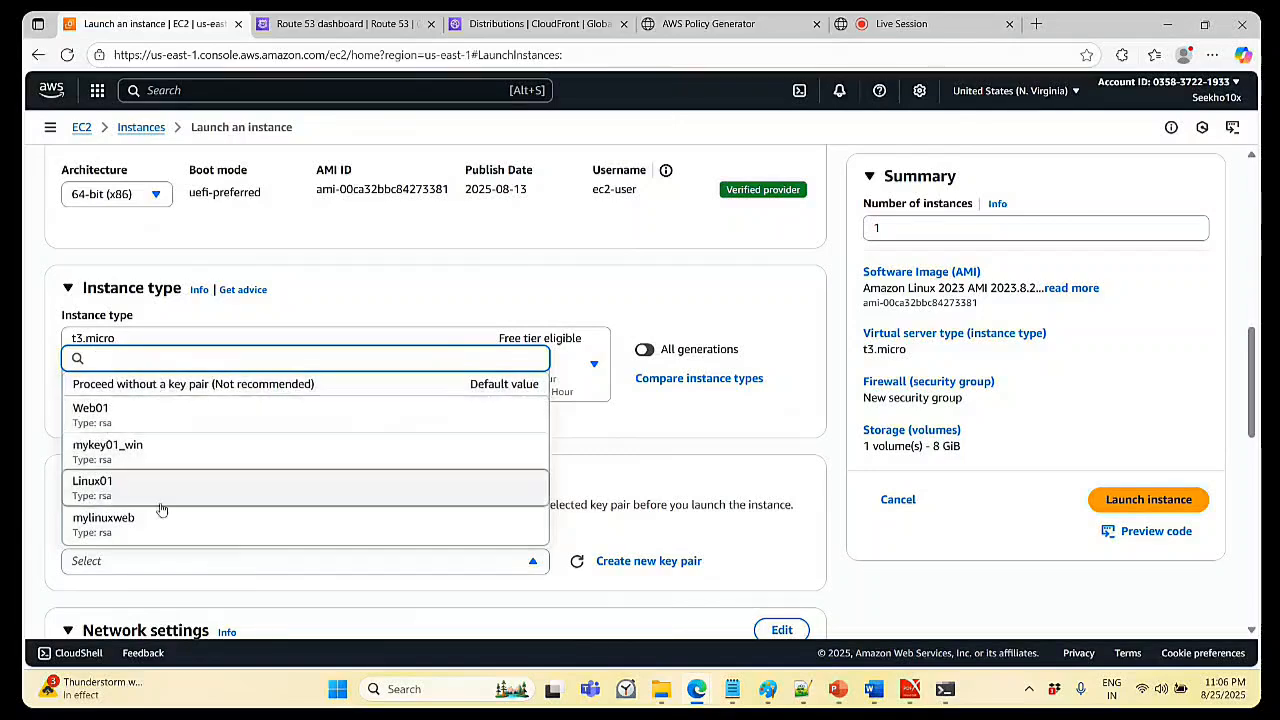
click(162, 415)
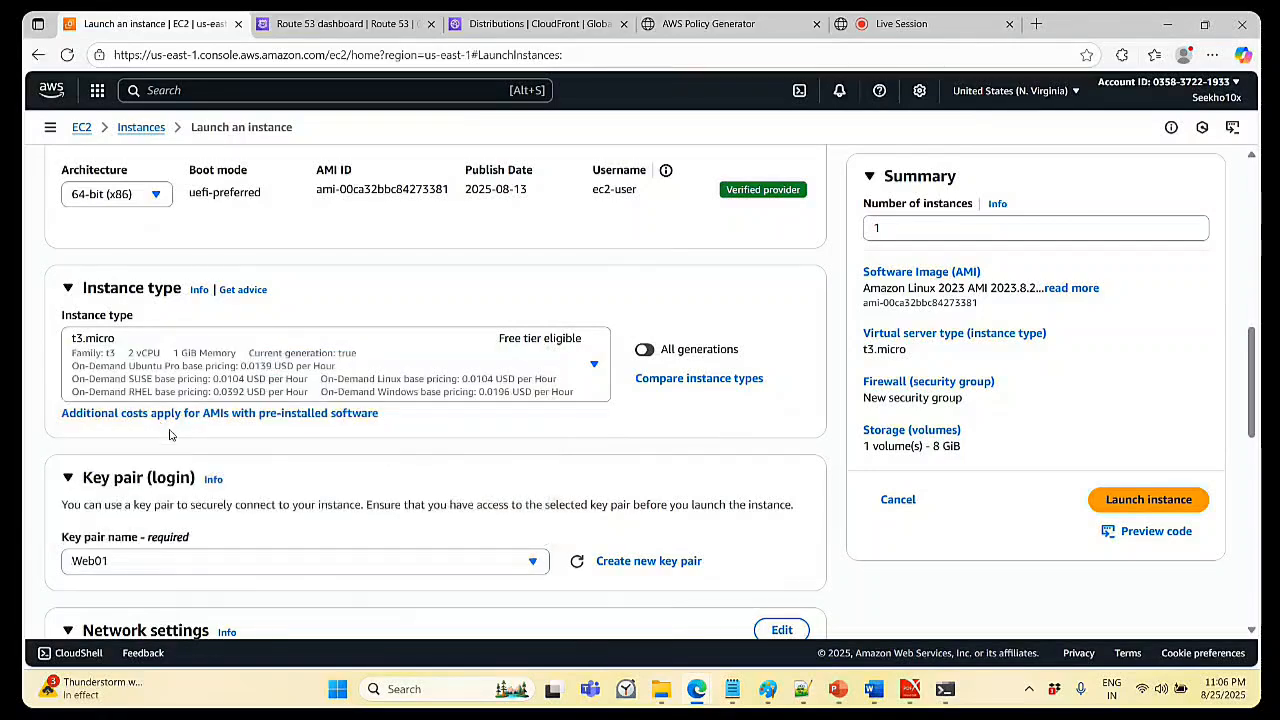
- Assign the existing security group myhttpserver-ELB to the instance, finding it with the filter "htt"
scroll(466, 480, down, 2)
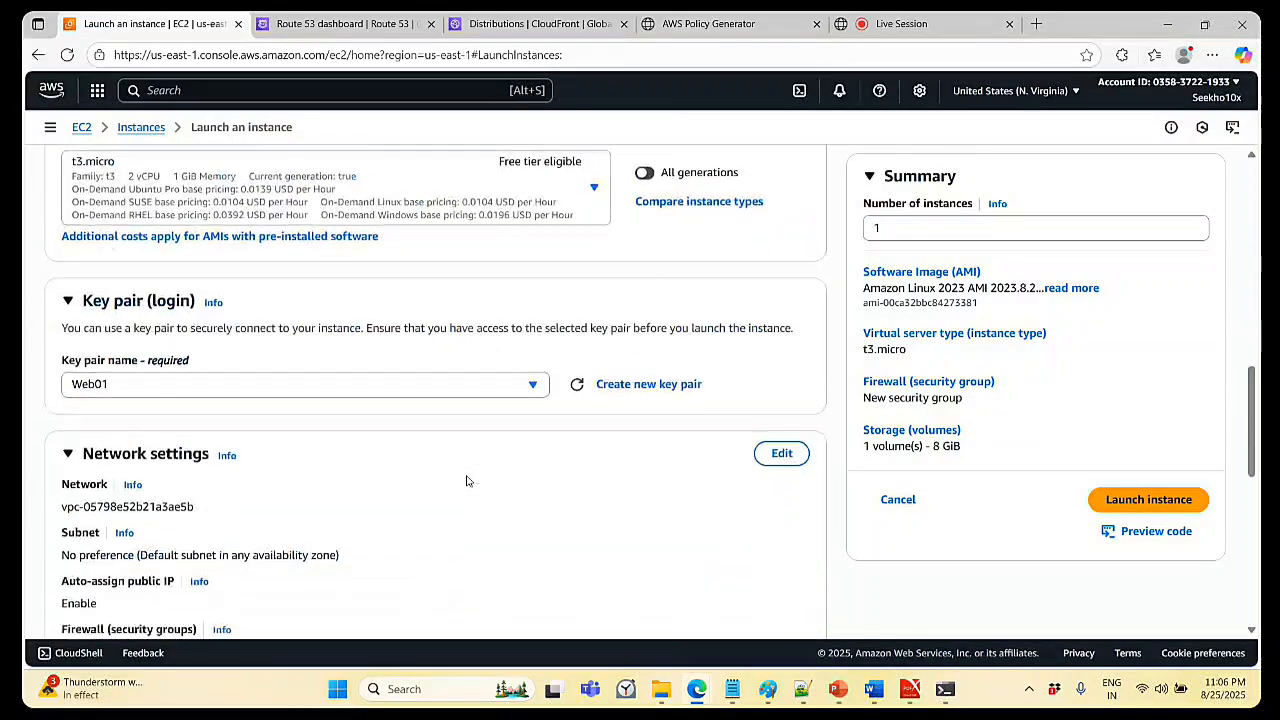
scroll(466, 480, down, 2)
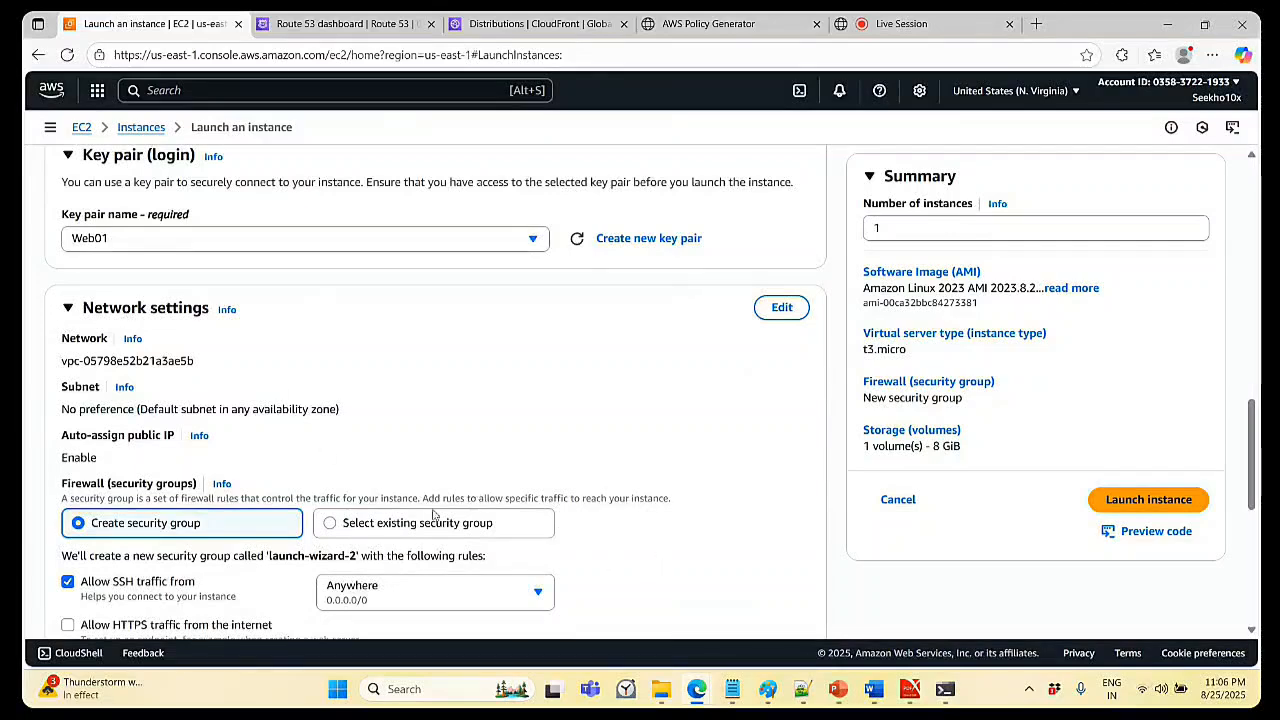
scroll(403, 423, down, 3)
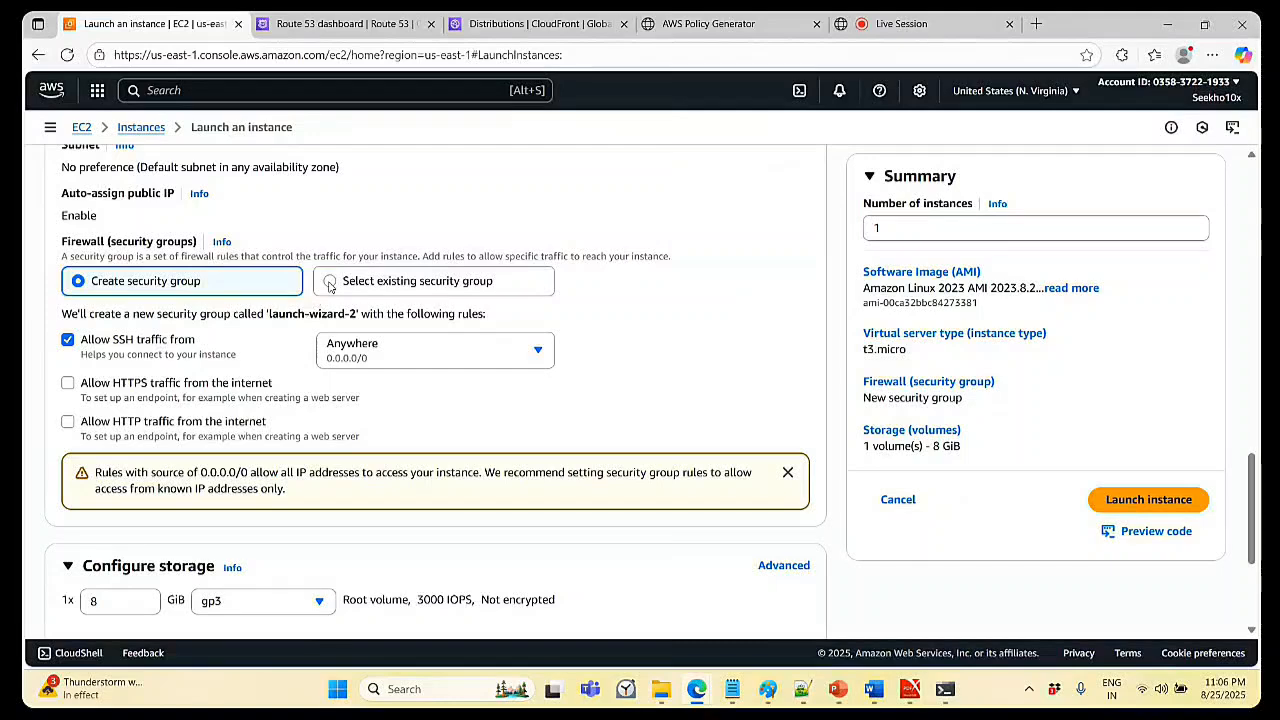
click(330, 284)
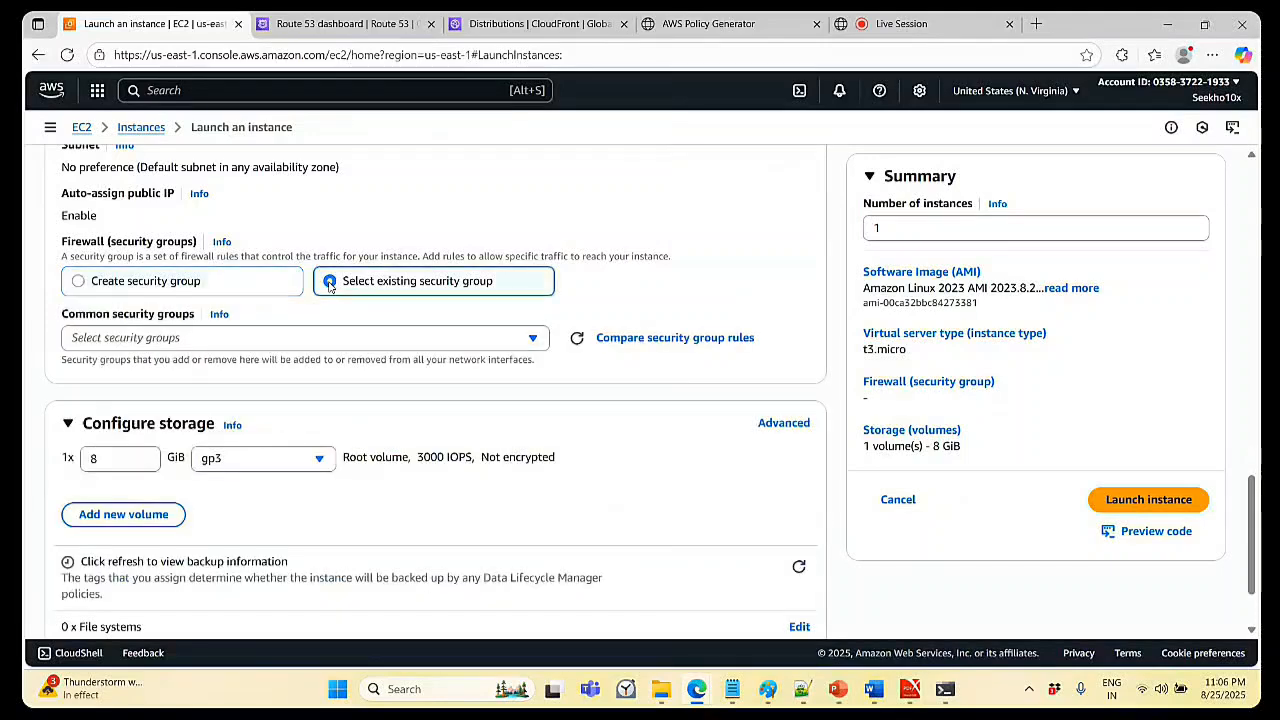
click(398, 343)
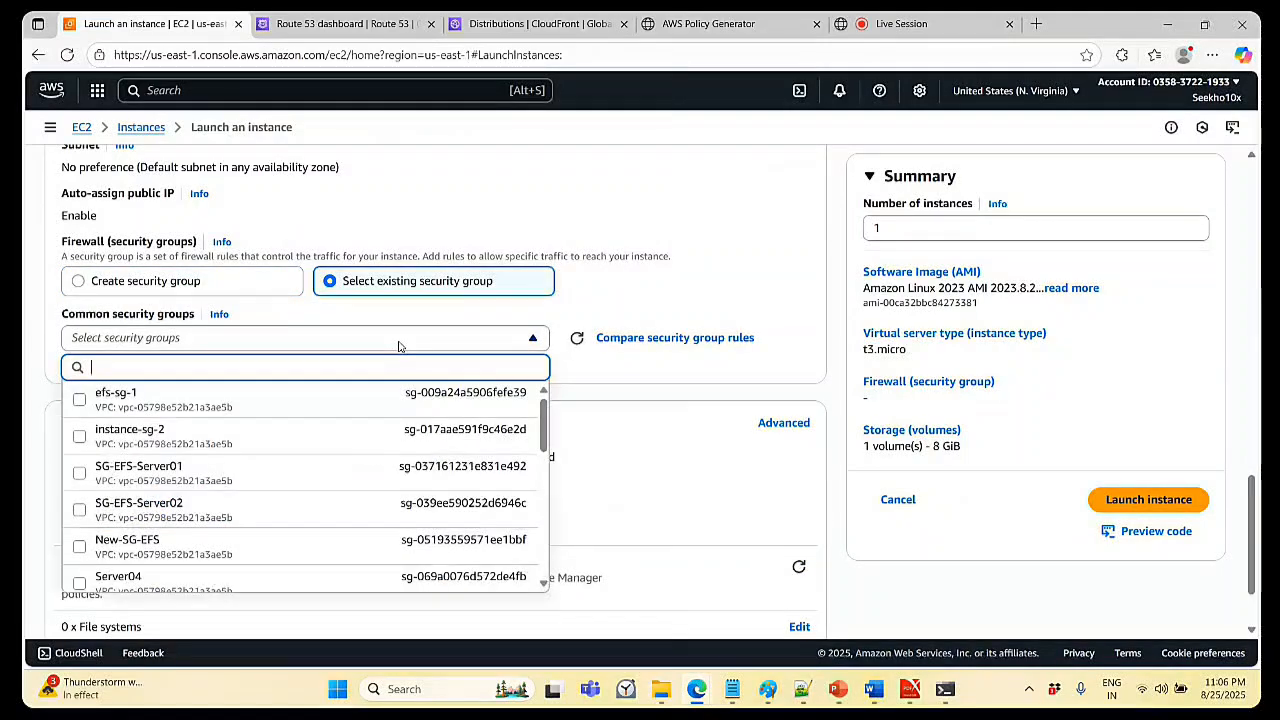
text(htt)
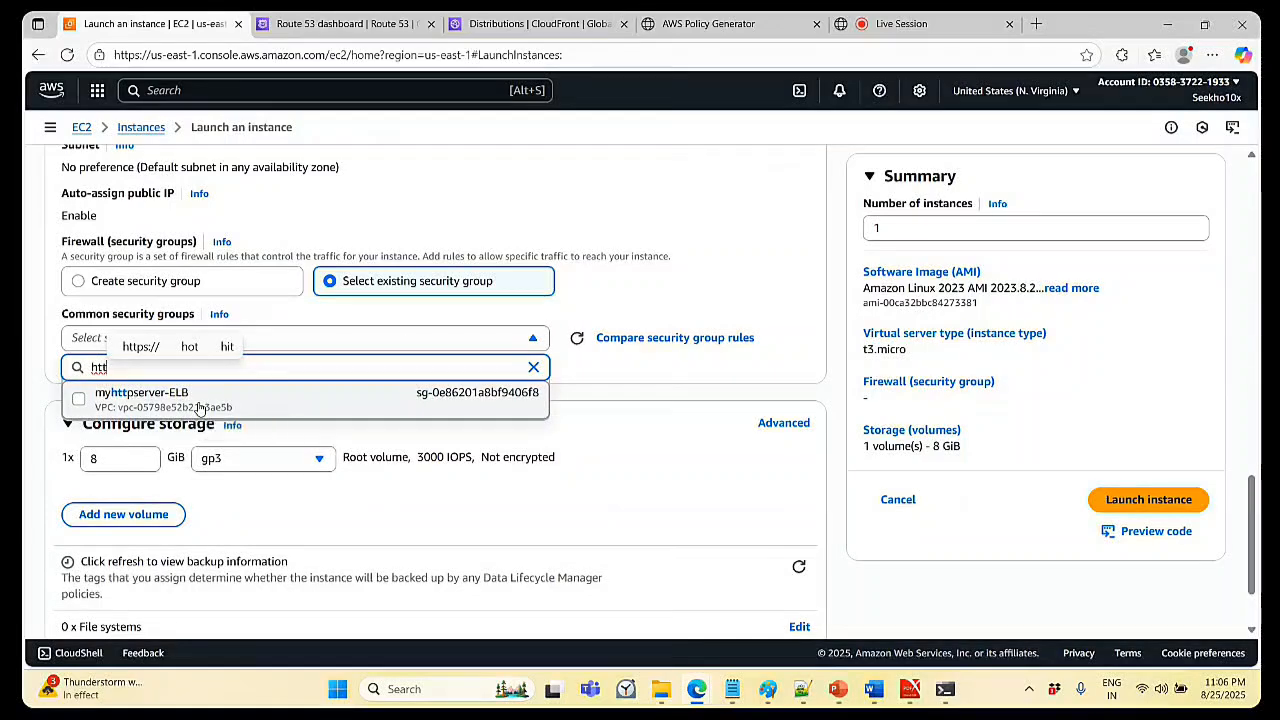
click(305, 402)
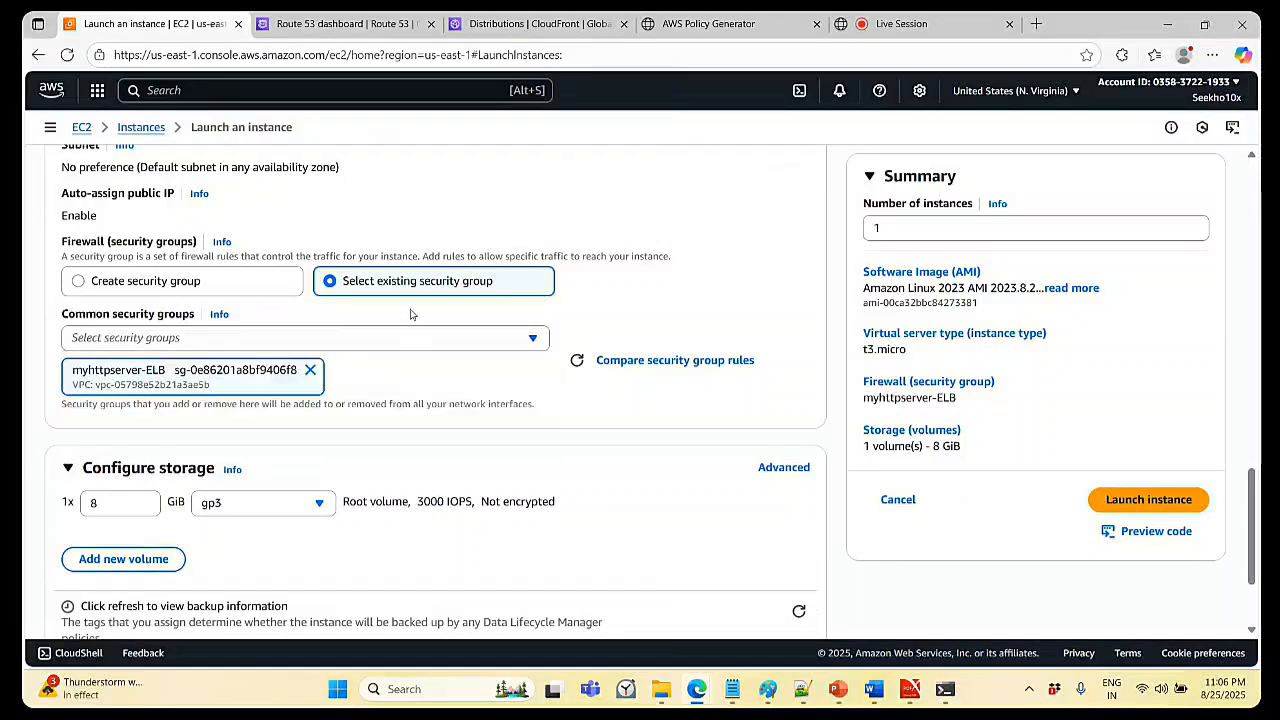
- Expand the instance's advanced details and go to the user data field
scroll(382, 402, down, 3)
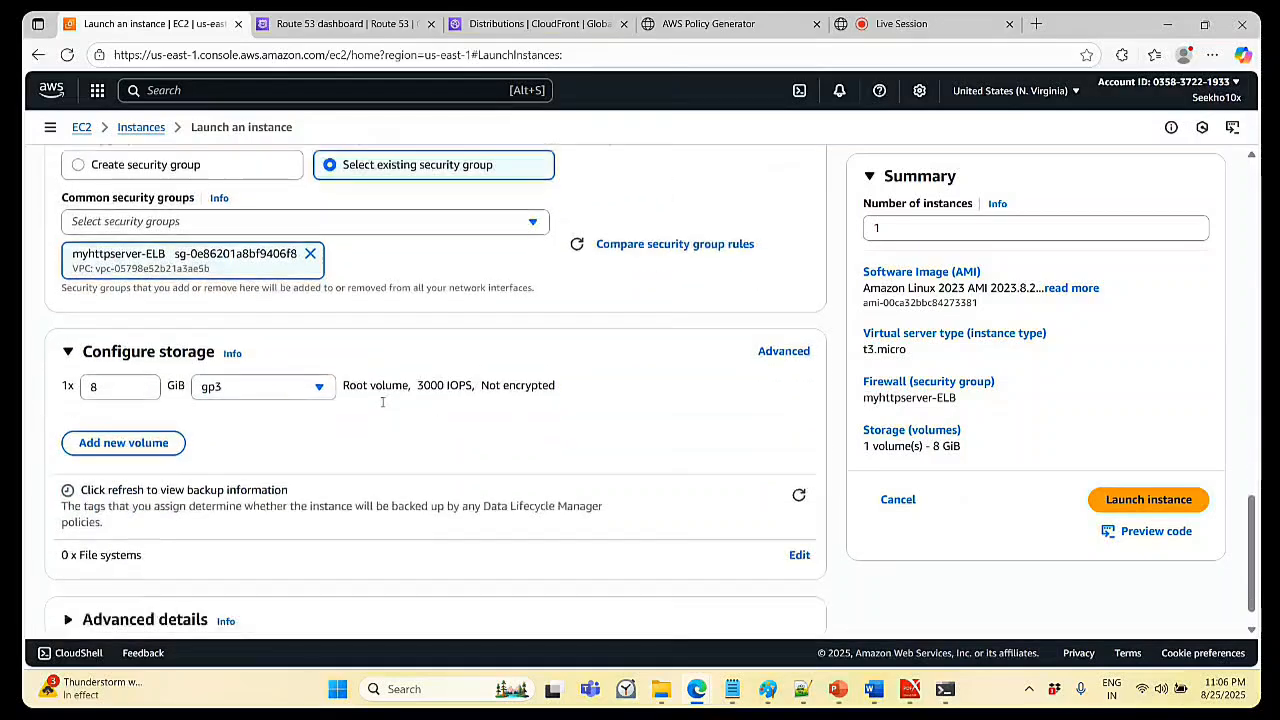
click(69, 588)
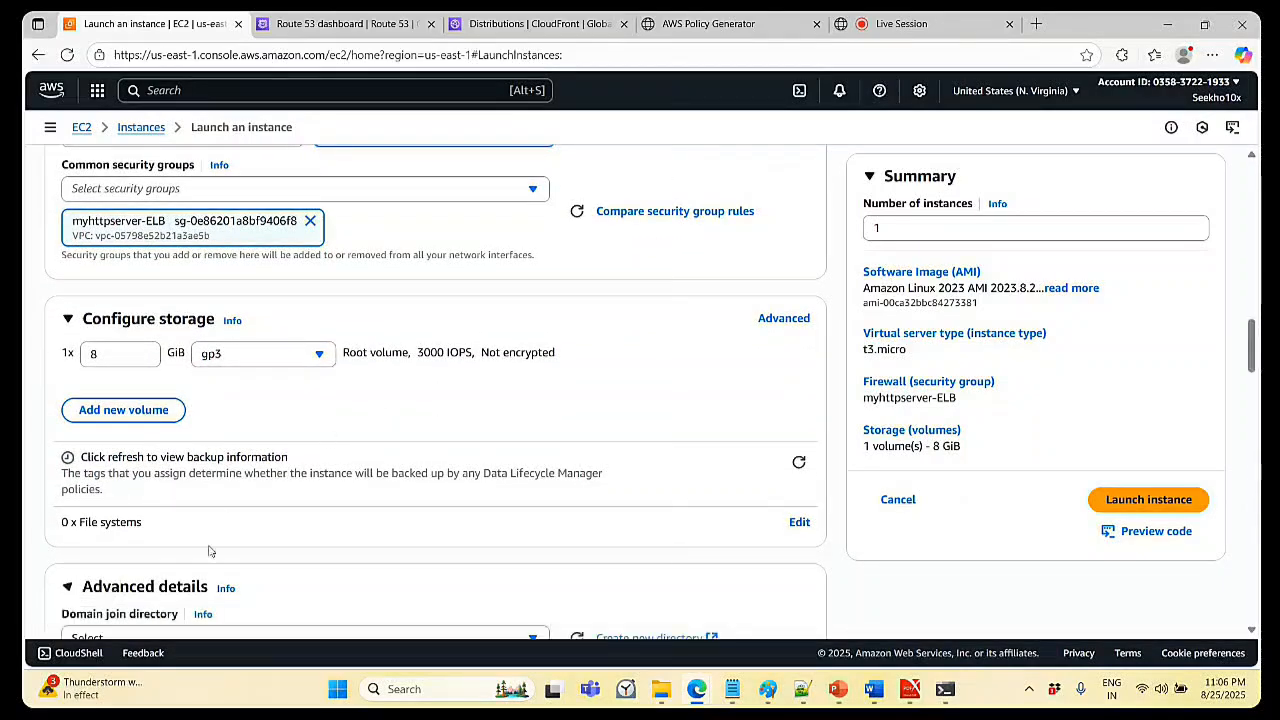
scroll(587, 415, down, 5)
scroll(587, 415, down, 15)
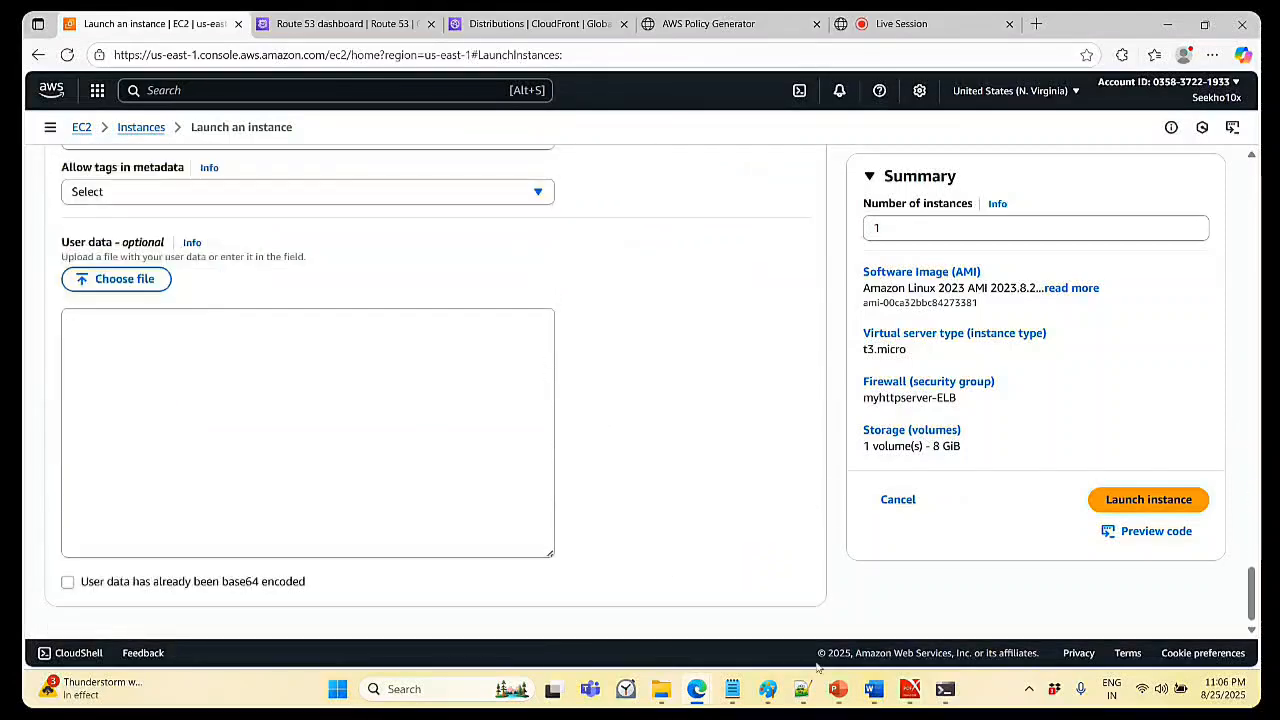
- Copy the httpd setup script for Web Server-1 from Notepad++ and paste it into the instance's user data in the browser
click(802, 689)
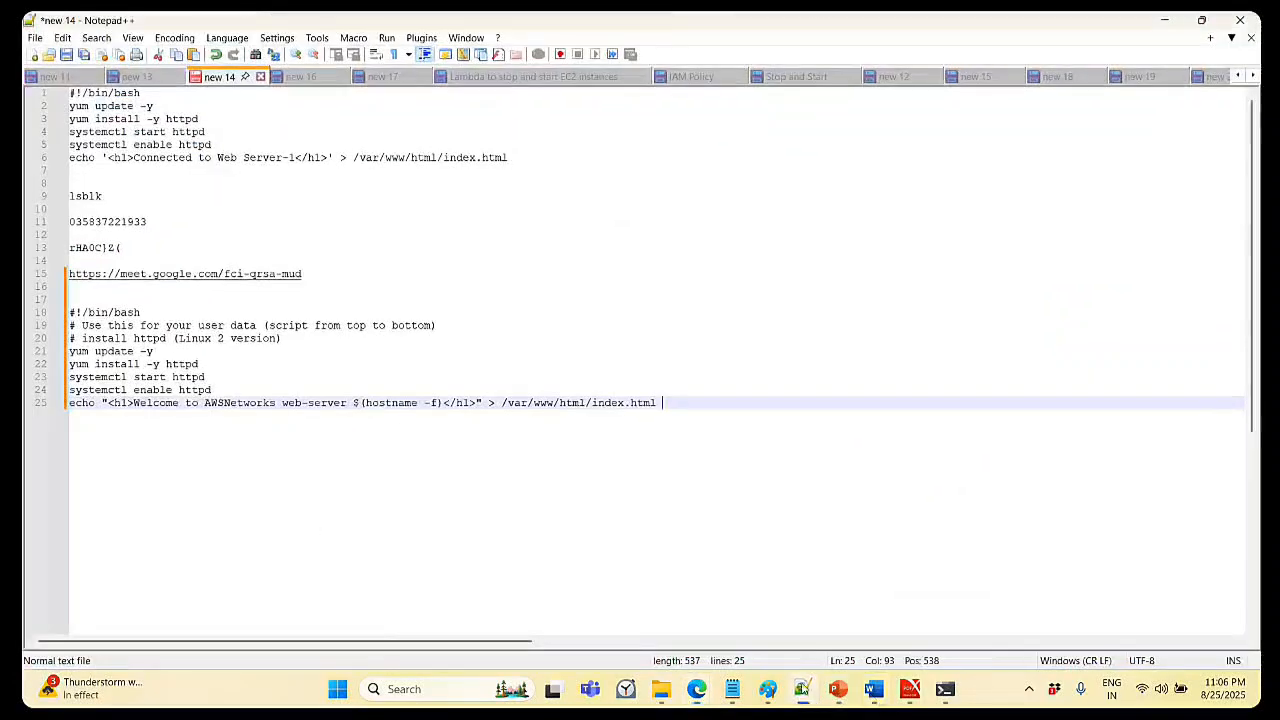
click(277, 236)
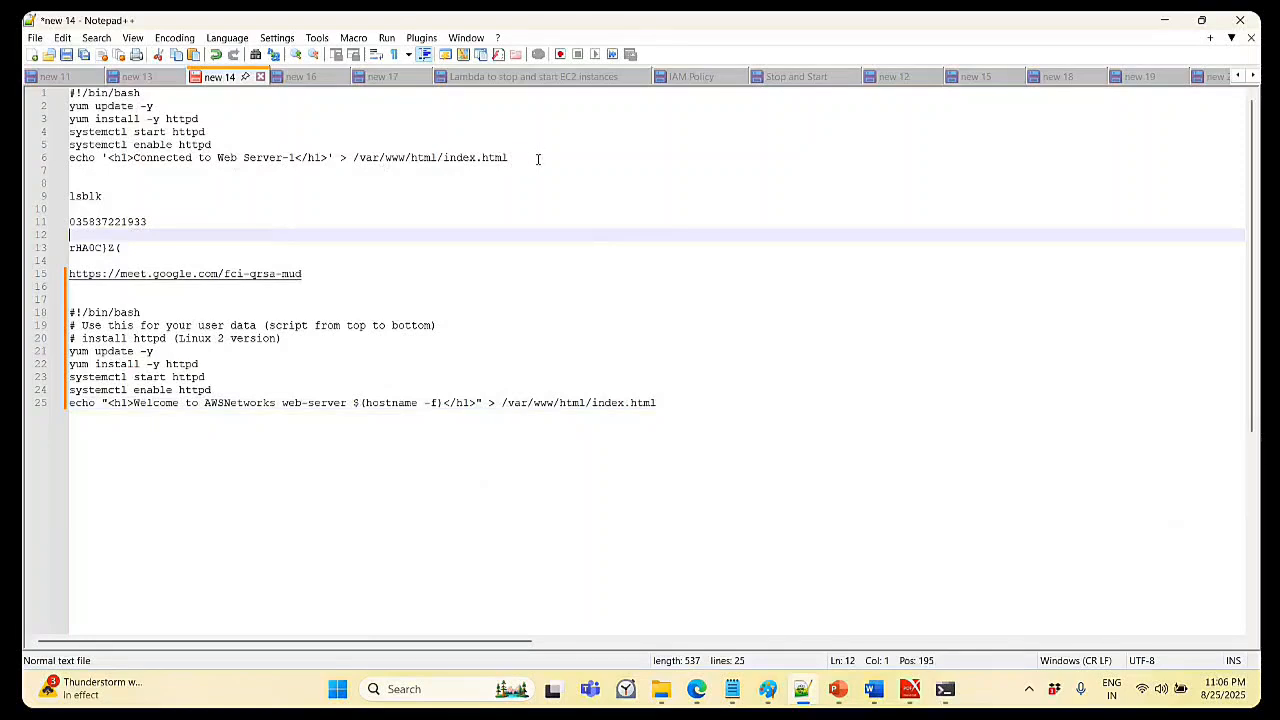
drag(510, 157, 69, 92)
key(ctrl+c)
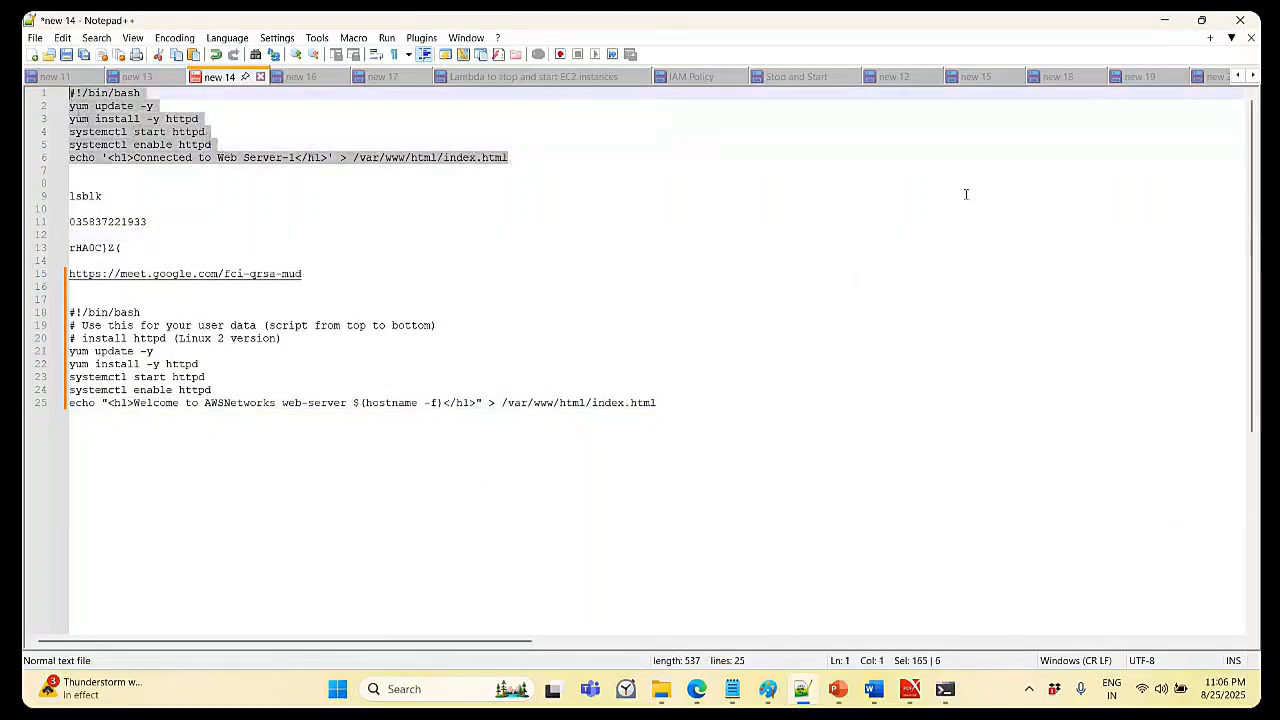
click(1165, 20)
click(97, 334)
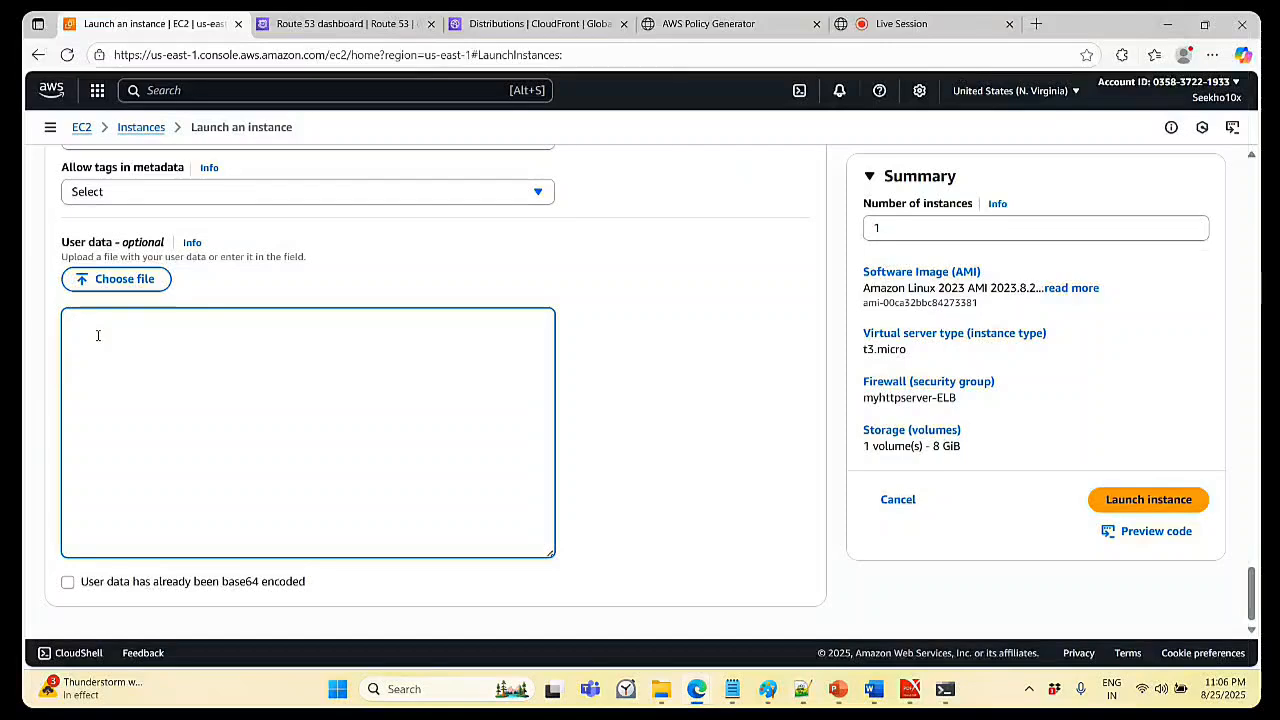
key(ctrl+v)
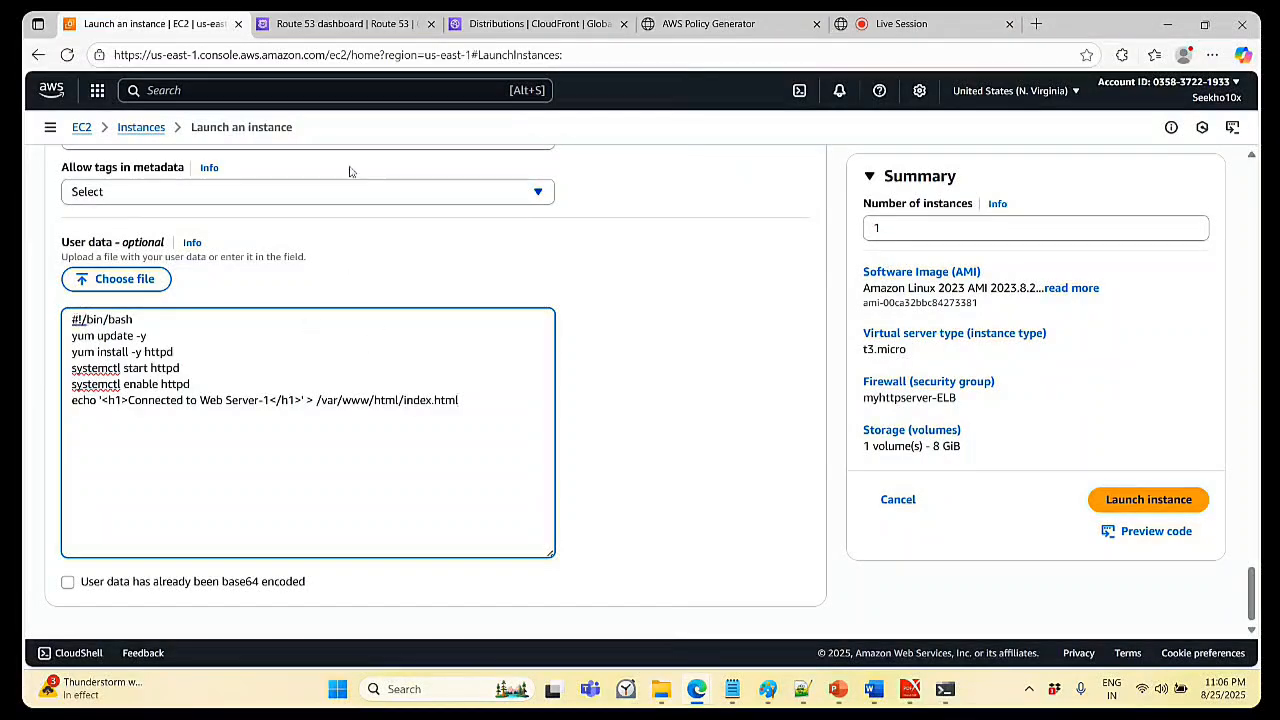
- Check the Live Session chat for student messages and return to the instance launch form
click(966, 20)
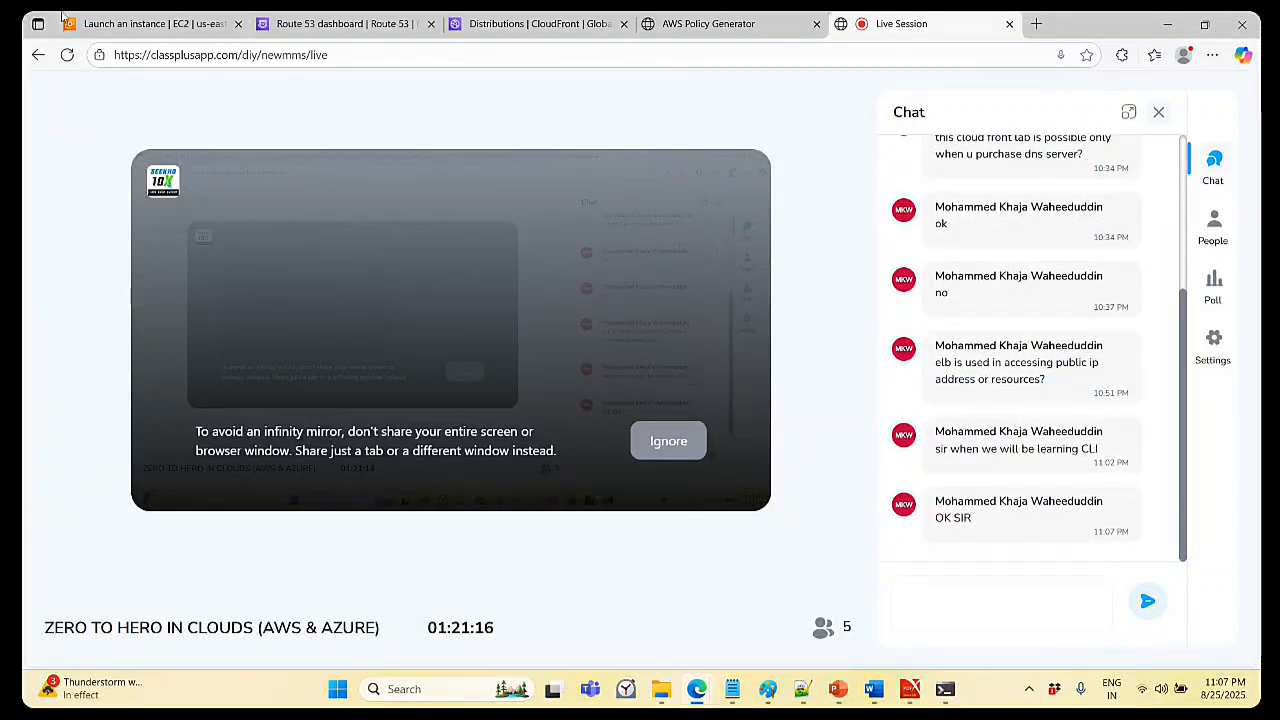
click(153, 22)
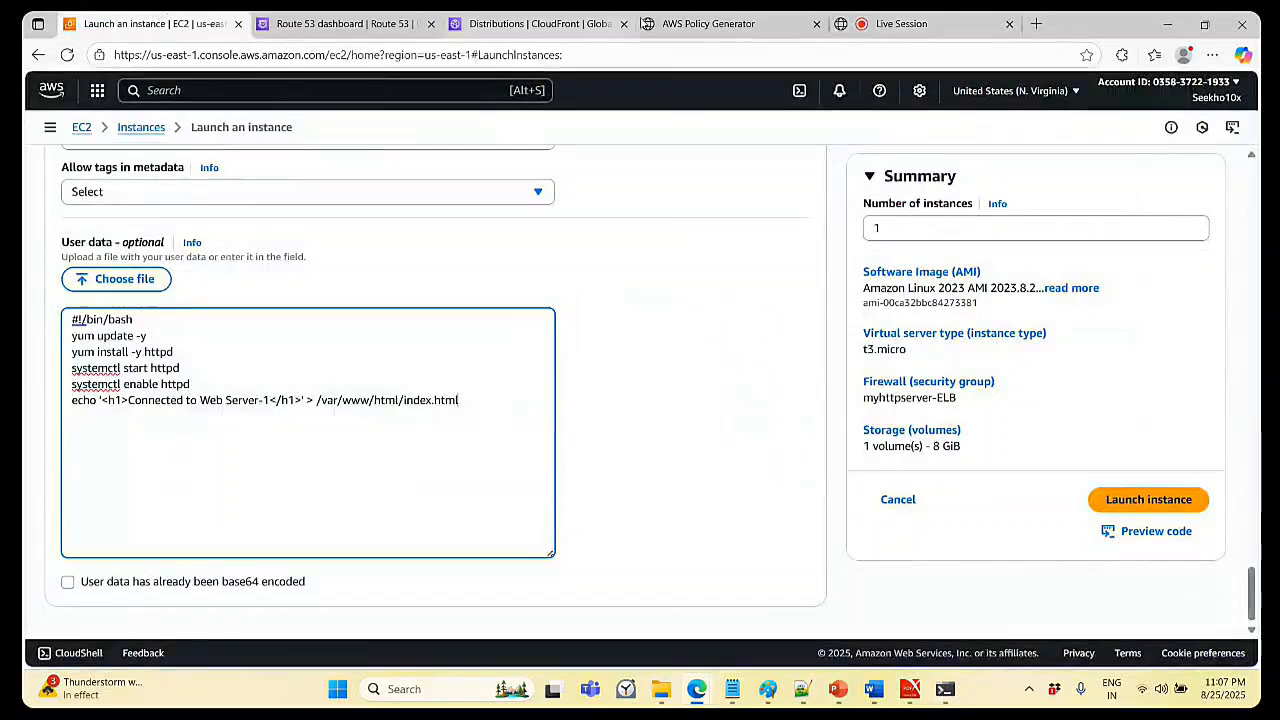
click(900, 23)
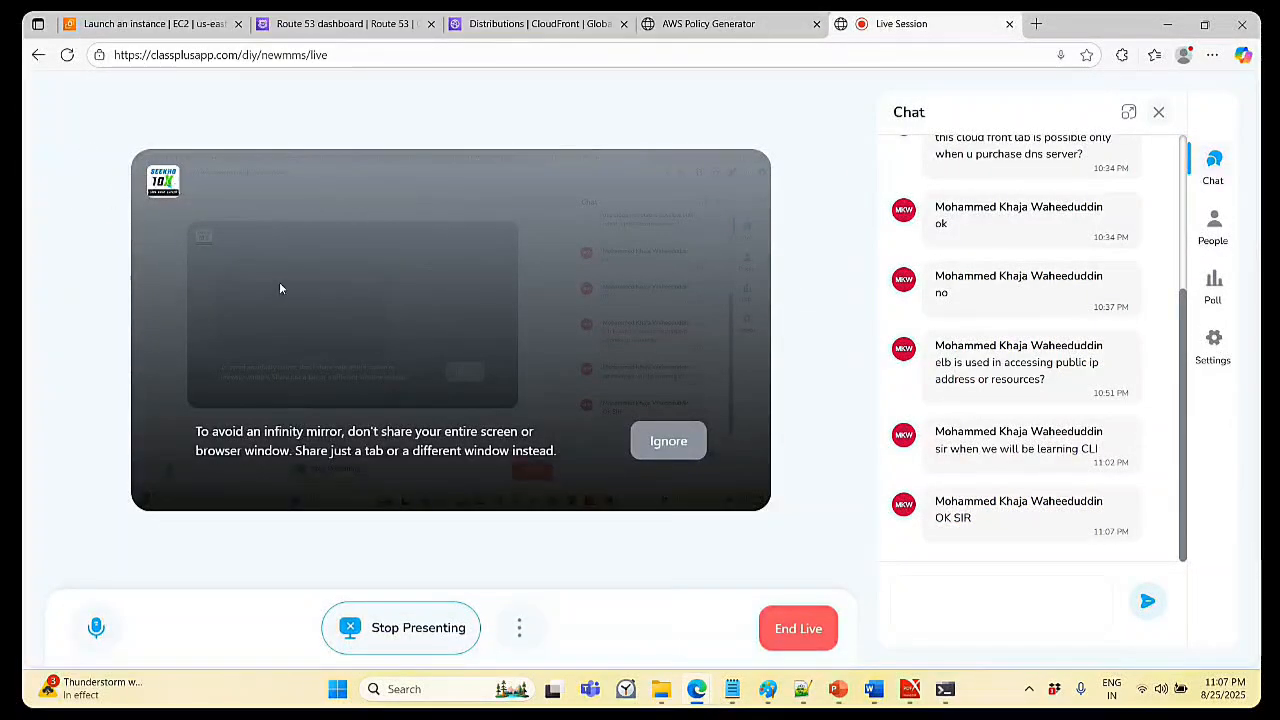
click(183, 26)
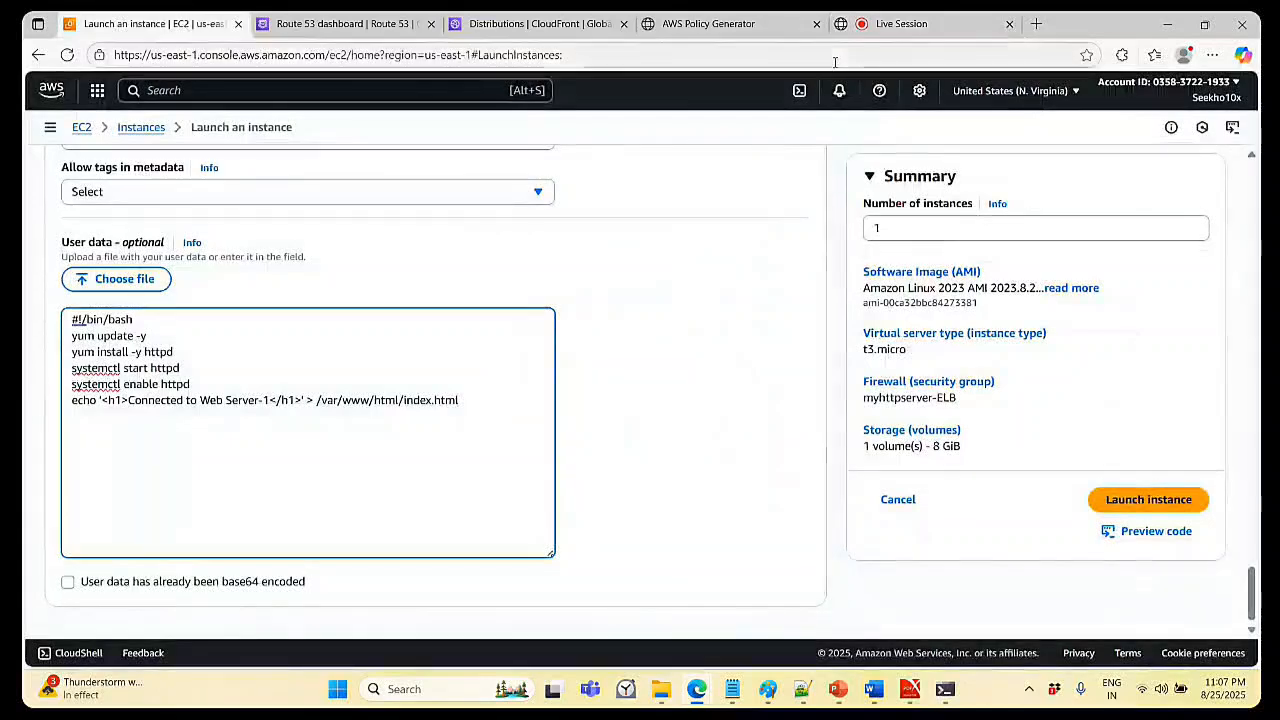
click(901, 24)
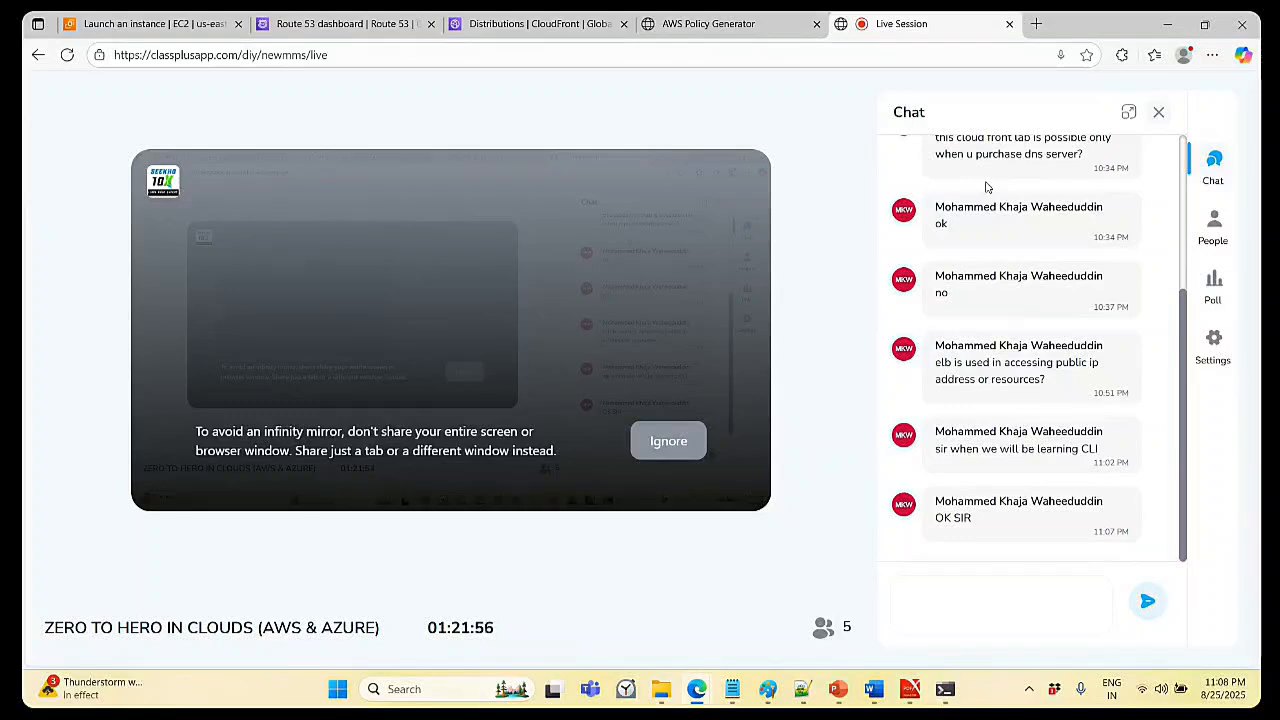
click(175, 28)
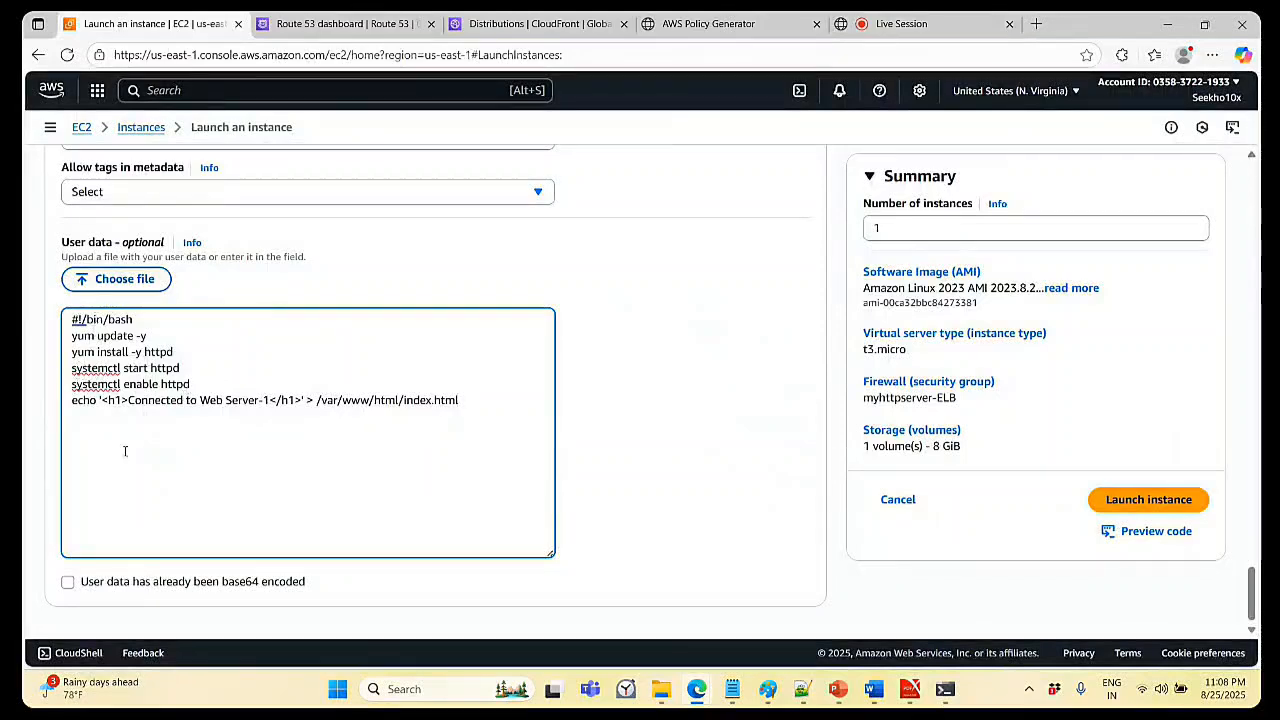
- Launch the WebServer01 instance and return to the Instances list
click(1164, 502)
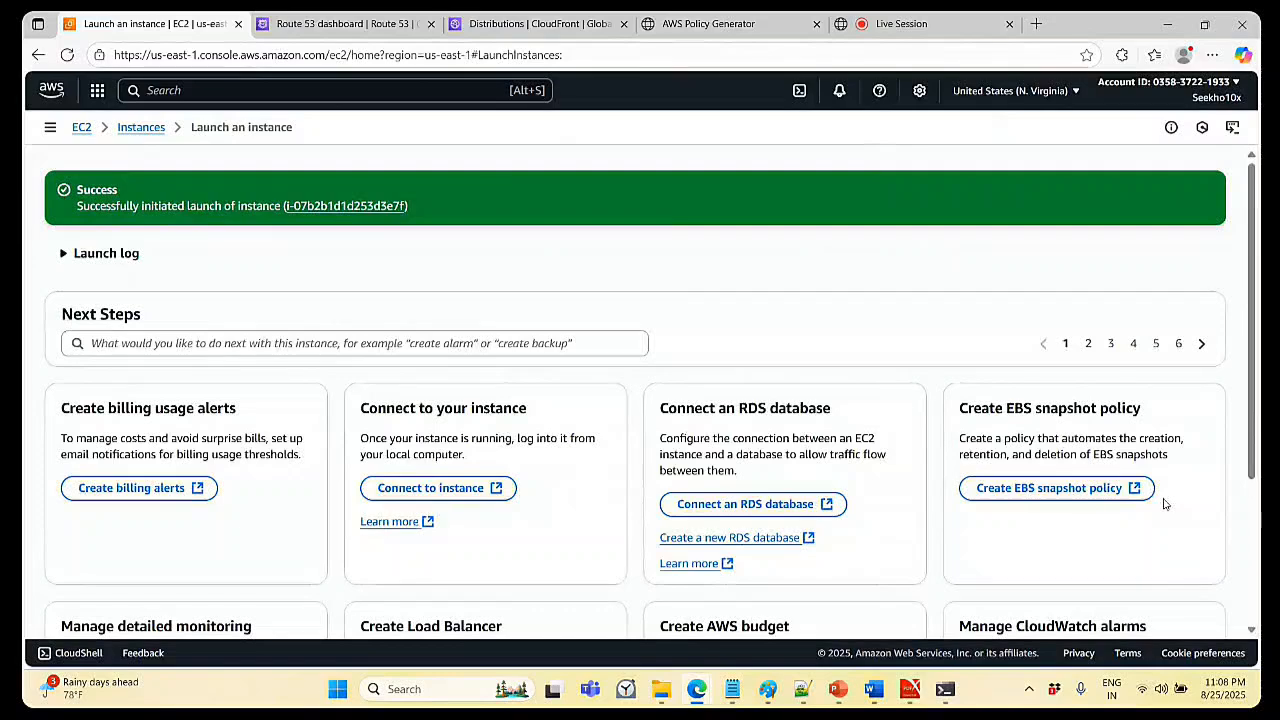
click(156, 128)
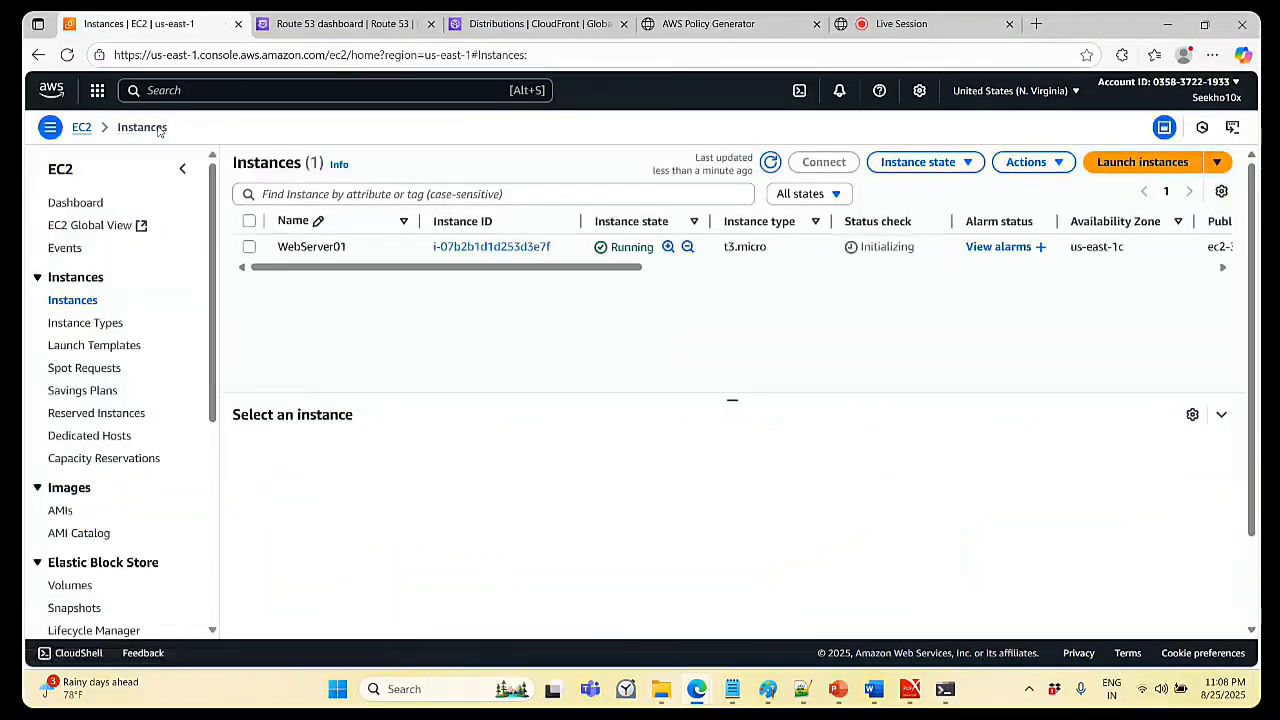
- Start launching another instance and name it webserver02
click(1158, 168)
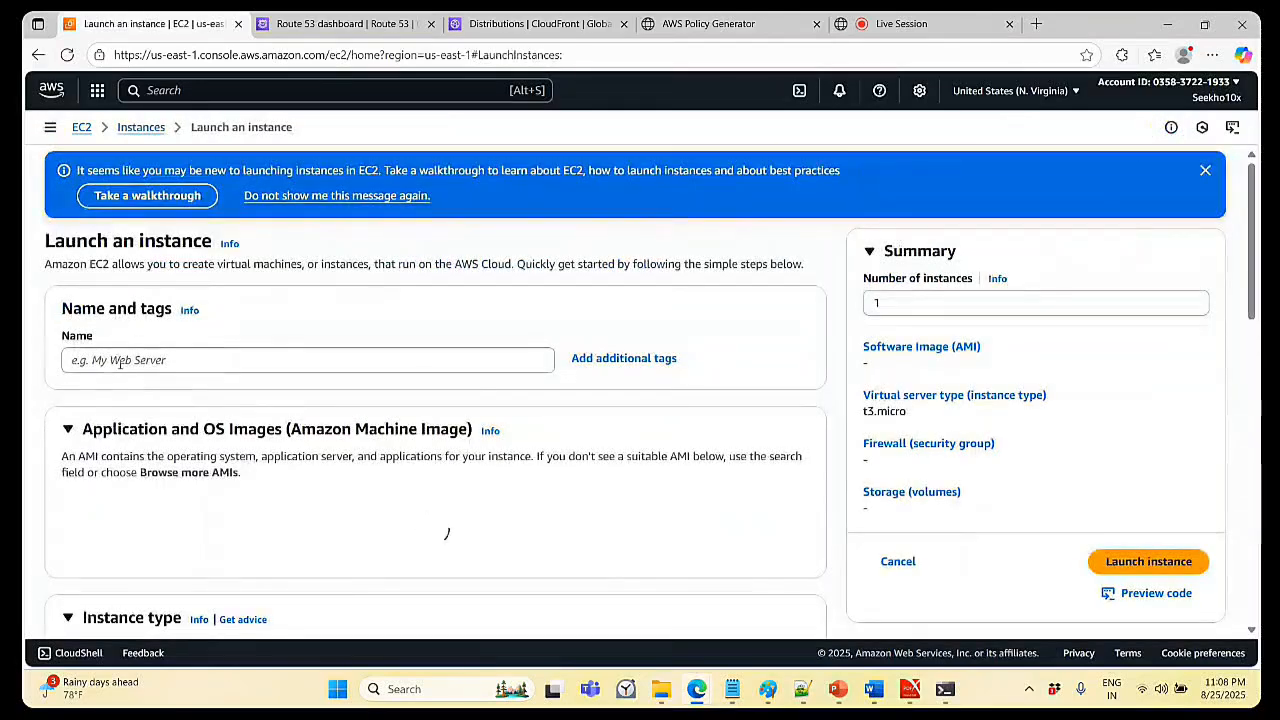
click(118, 362)
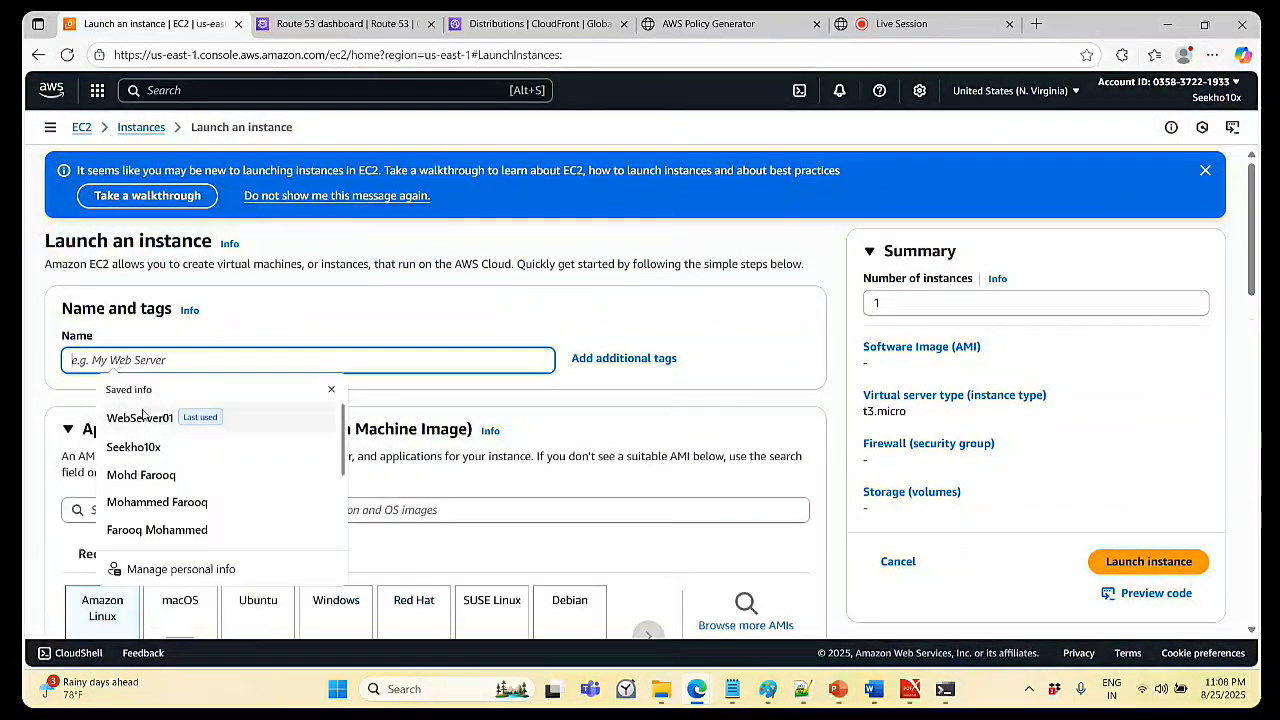
key(Escape)
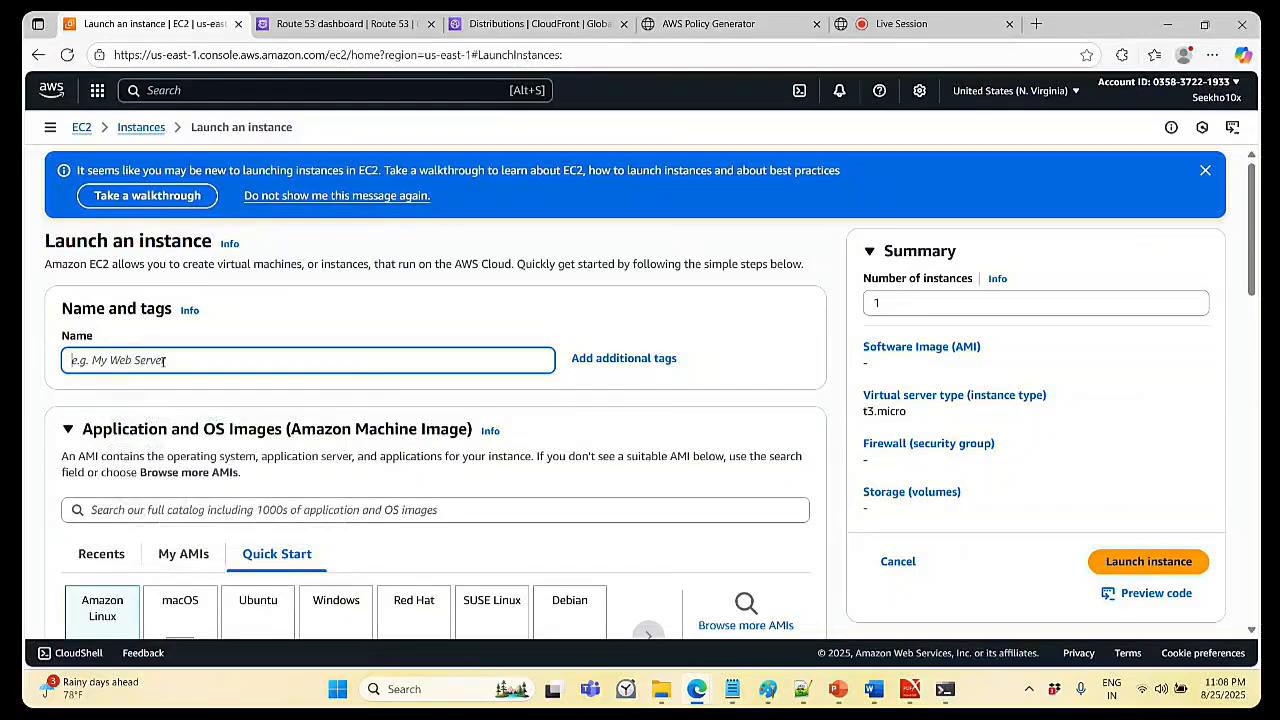
text(webs)
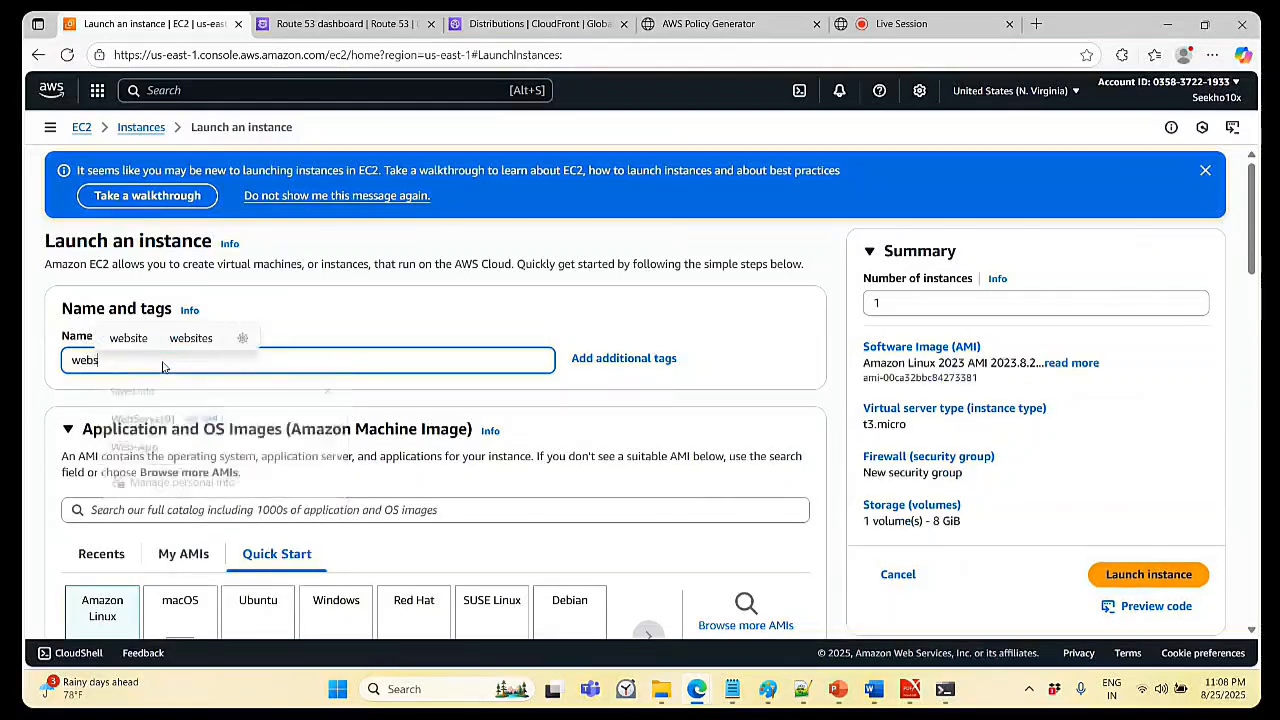
text(erver02)
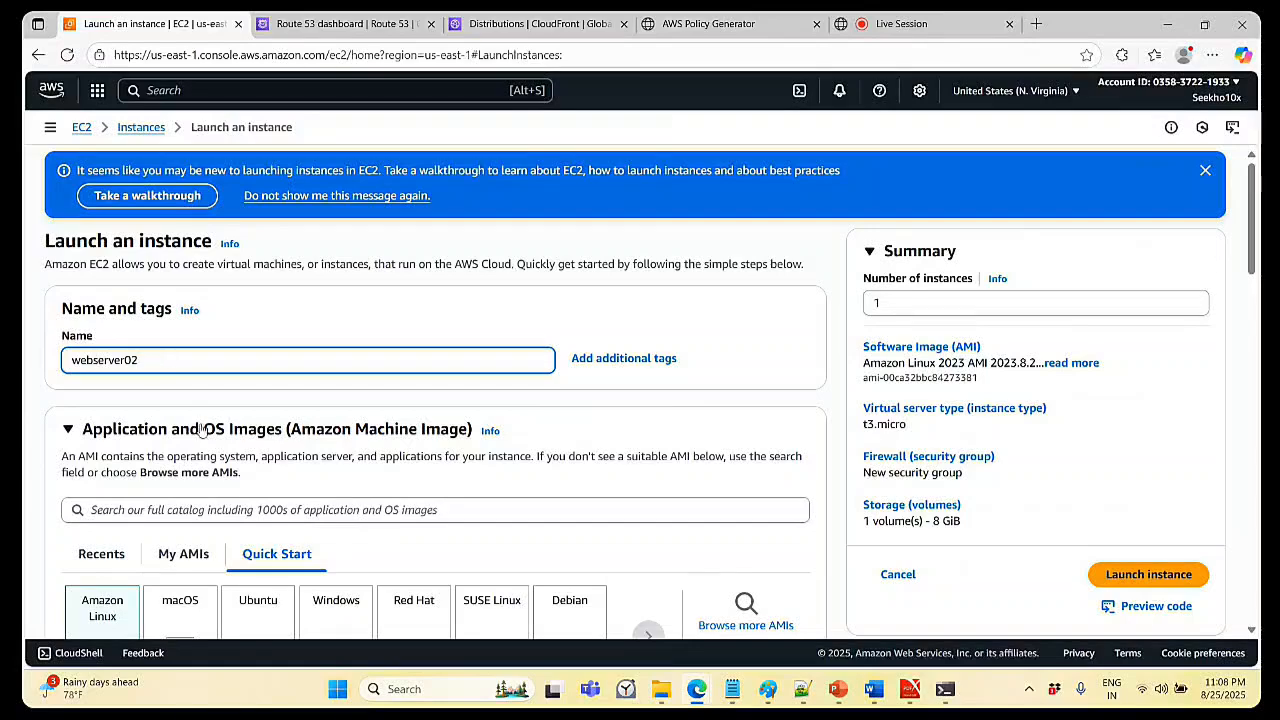
- Assign the existing key pair Web01 to the webserver02 instance
scroll(207, 431, down, 2)
scroll(207, 431, down, 2)
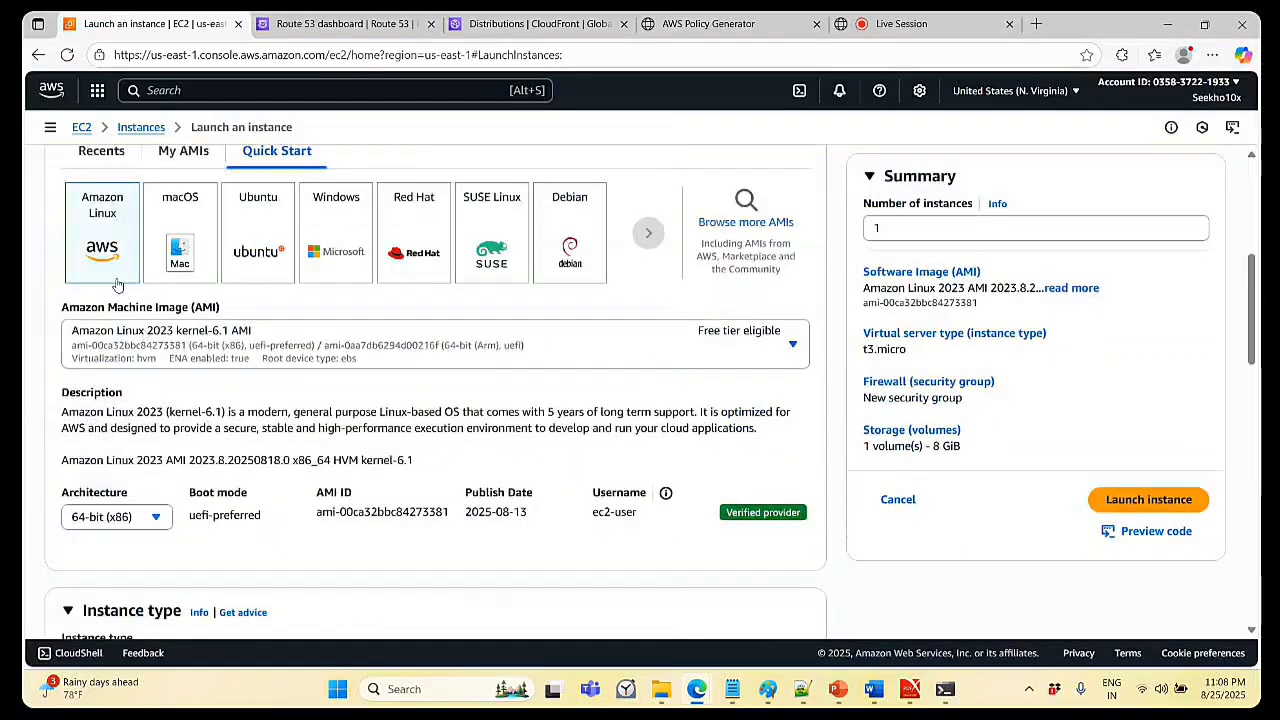
scroll(201, 347, down, 2)
scroll(201, 347, down, 2)
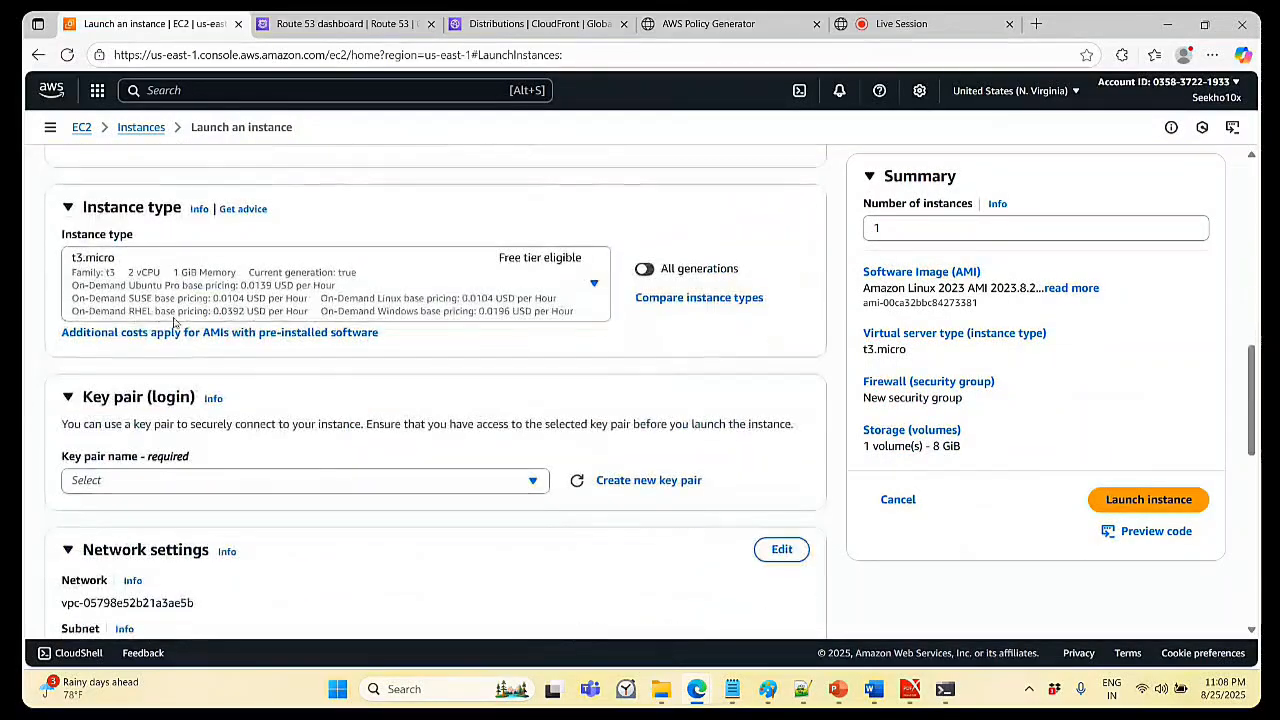
click(208, 481)
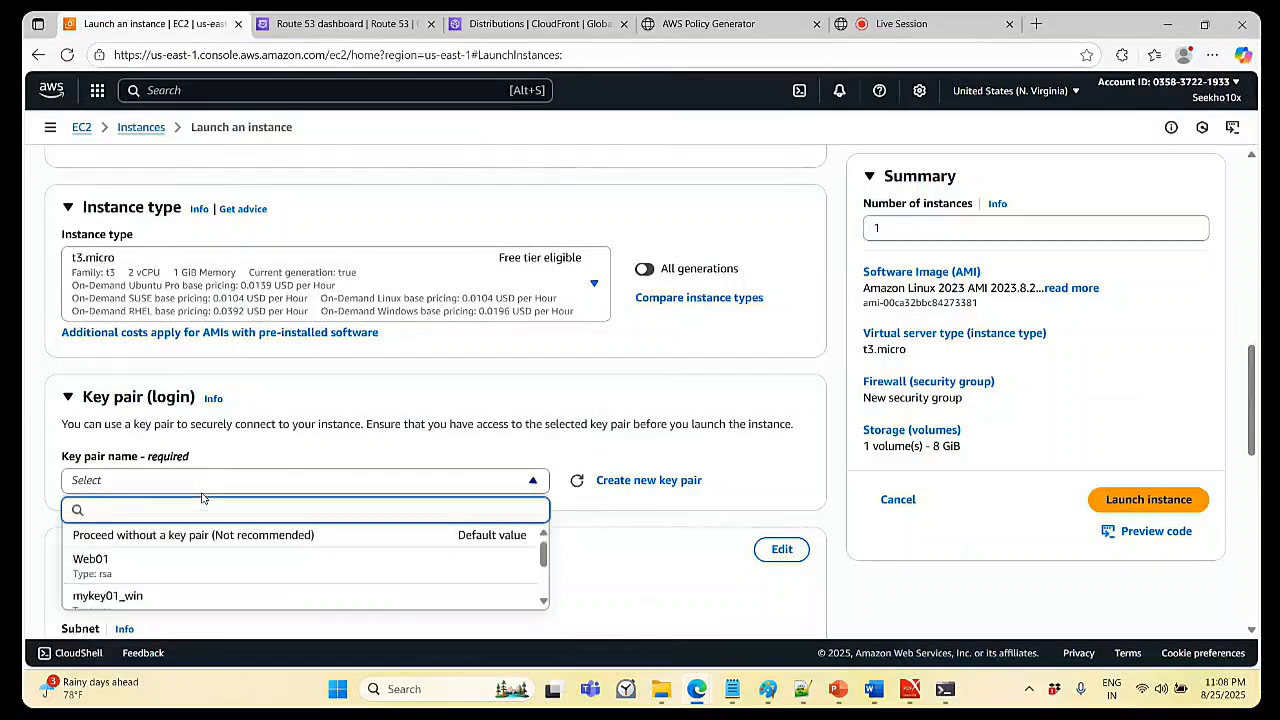
click(152, 571)
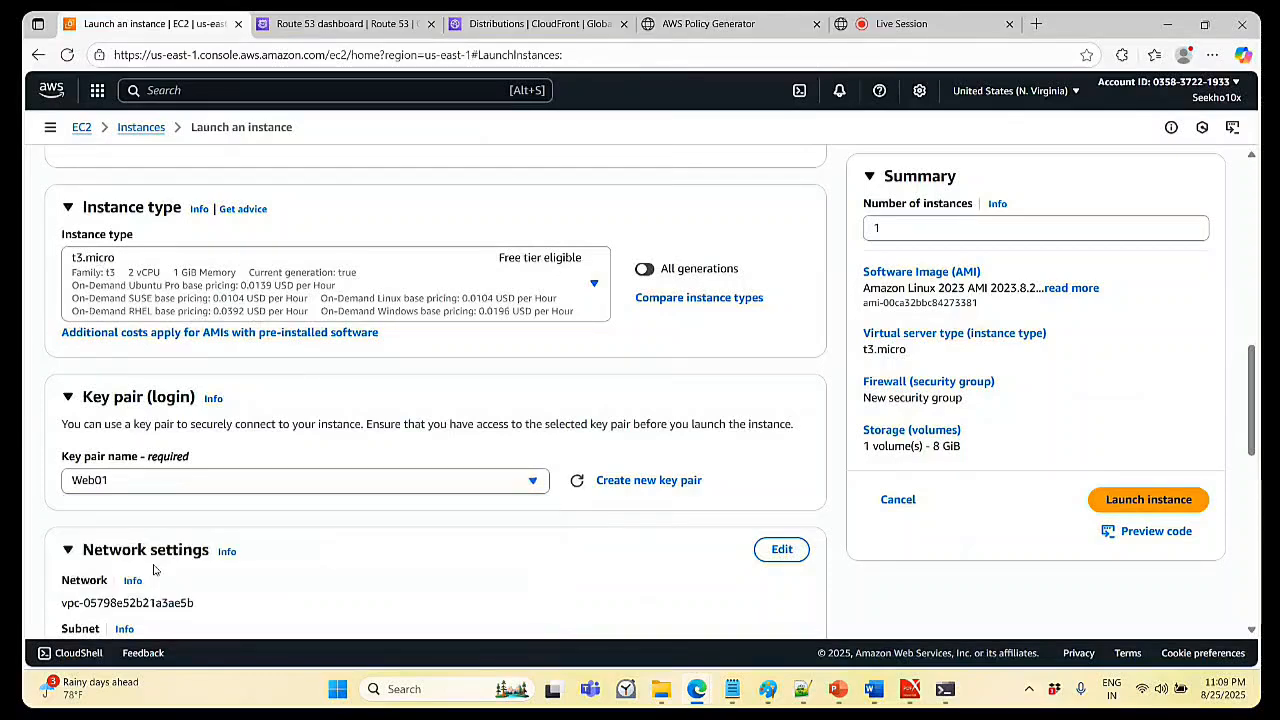
- Use an existing security group for the instance's firewall and assign myhttpserver-ELB
scroll(220, 490, down, 2)
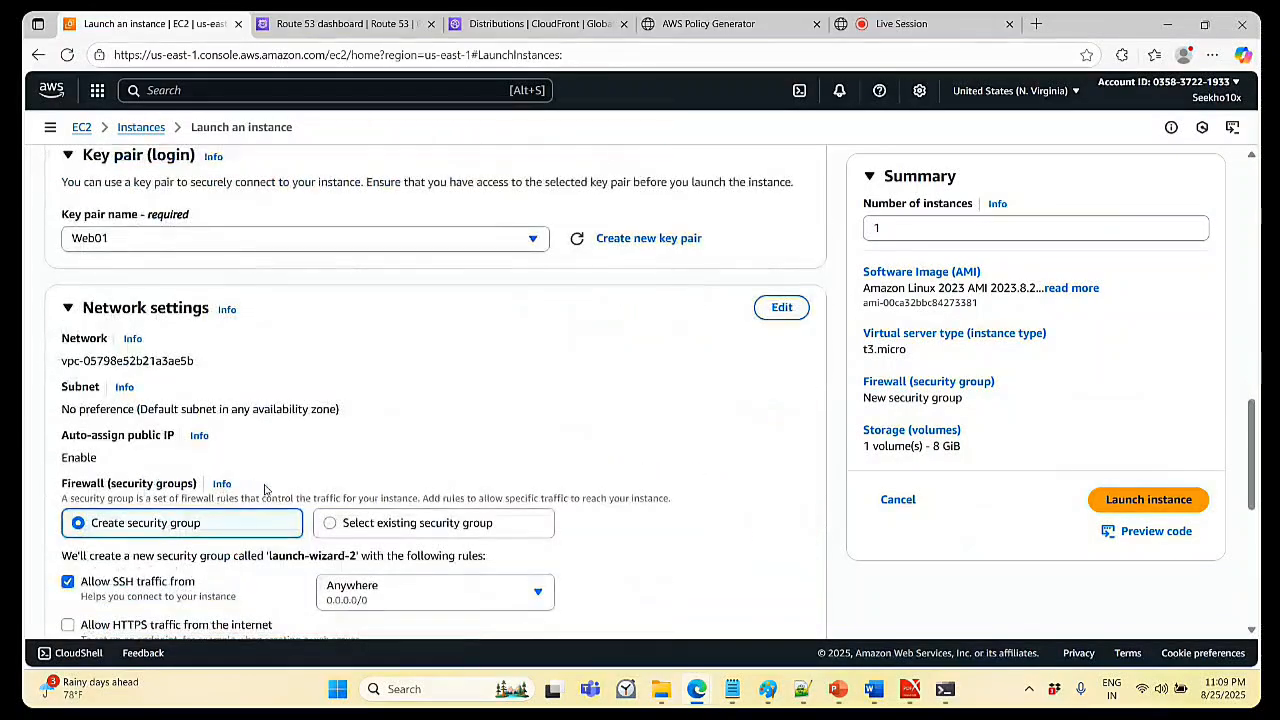
click(329, 525)
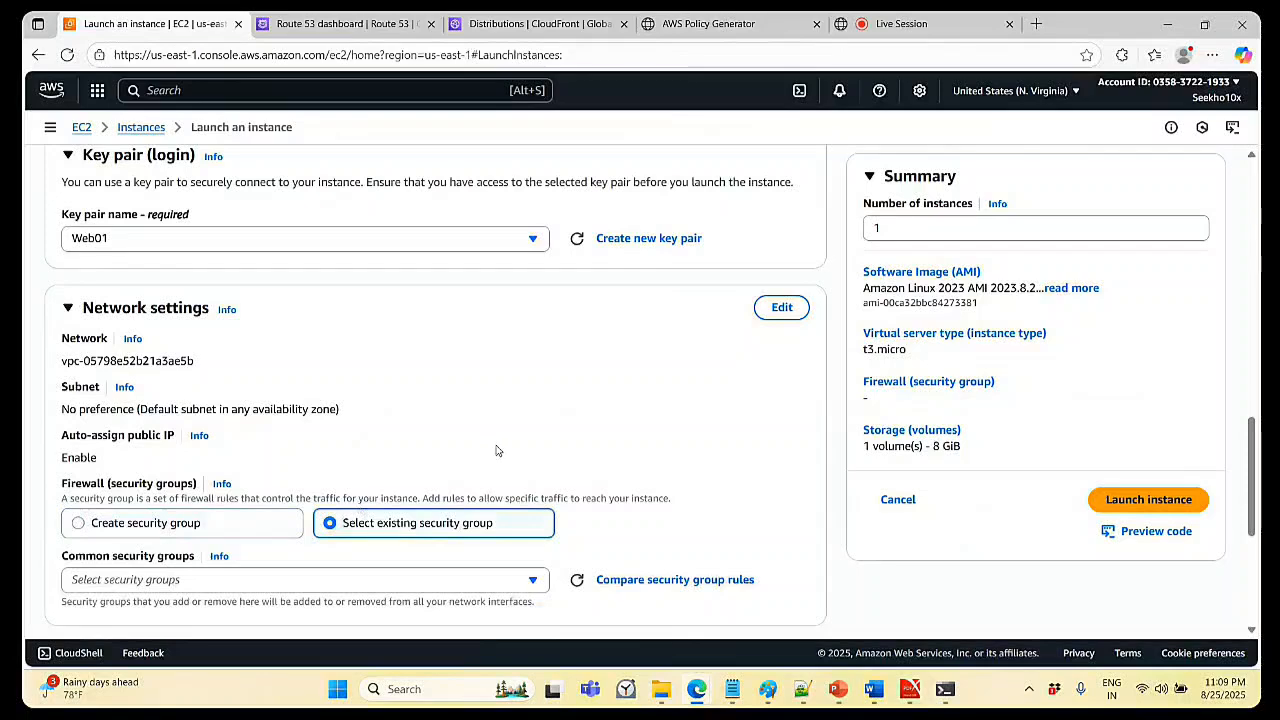
scroll(496, 451, down, 2)
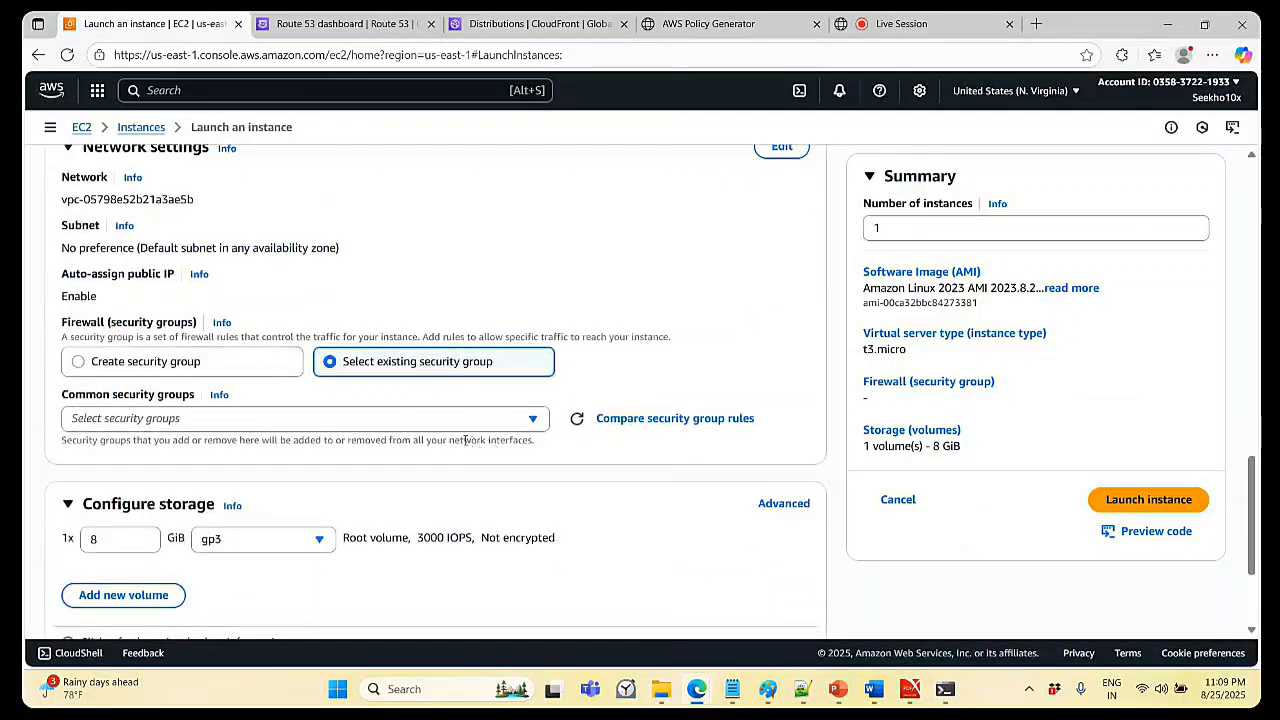
click(459, 425)
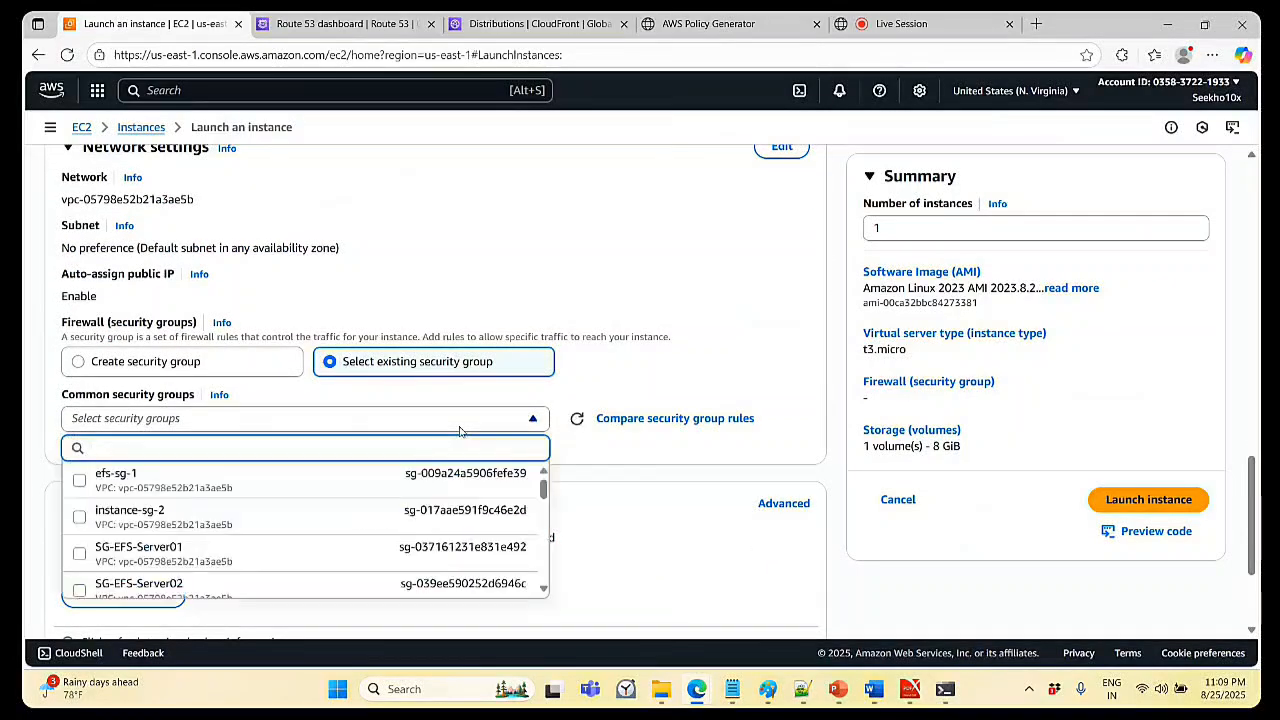
text(htt)
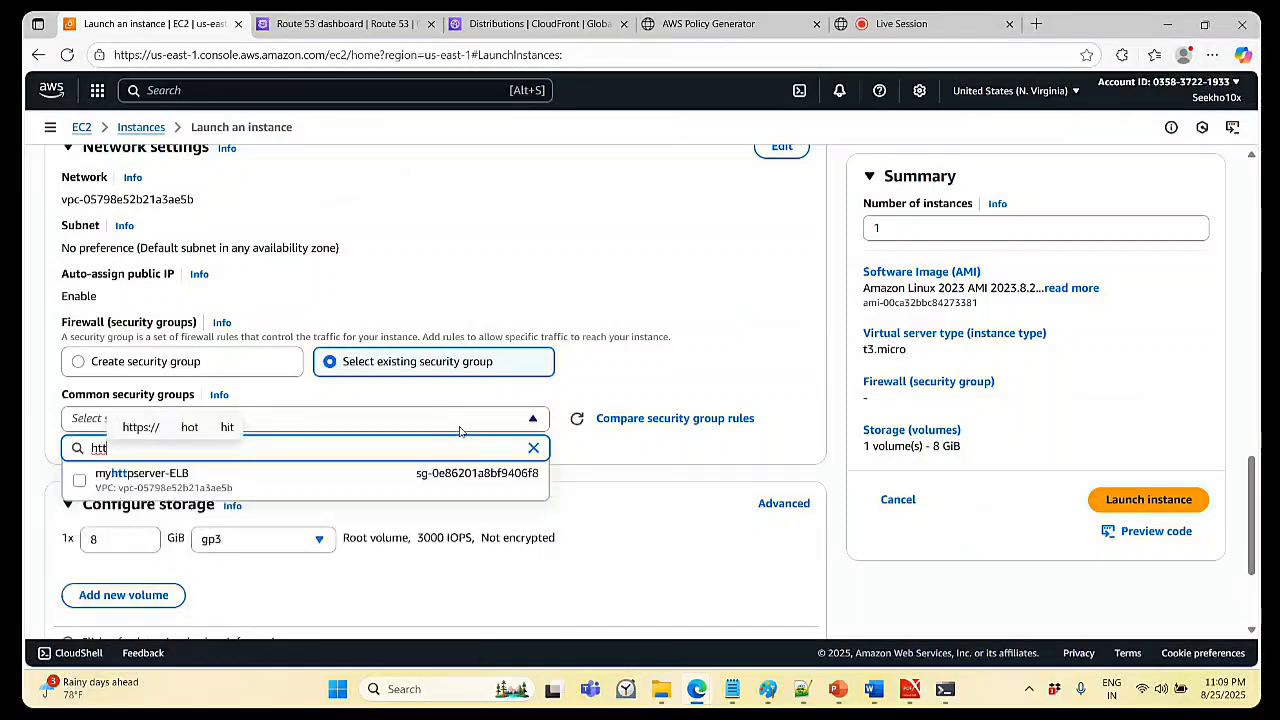
click(260, 486)
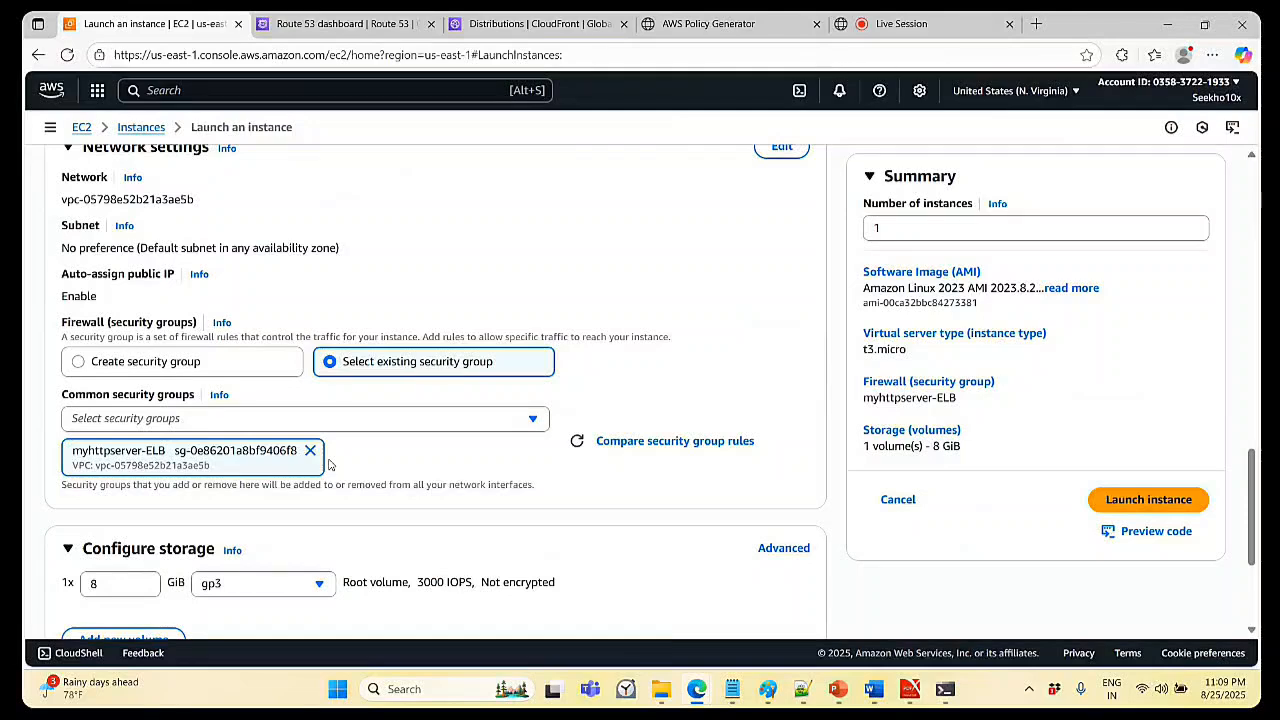
- Expand the advanced details and paste the httpd setup script for Web Server-1 from Notepad++ into the instance's user data
scroll(330, 464, down, 2)
scroll(330, 464, down, 1)
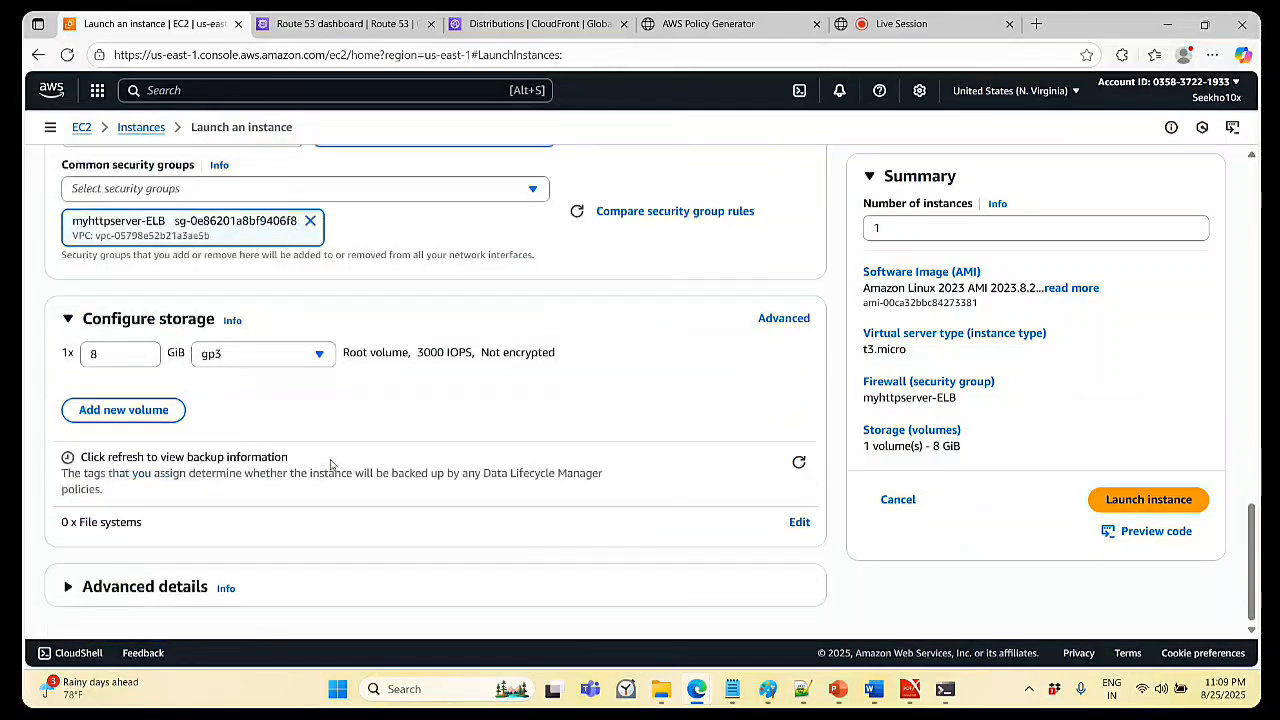
click(68, 590)
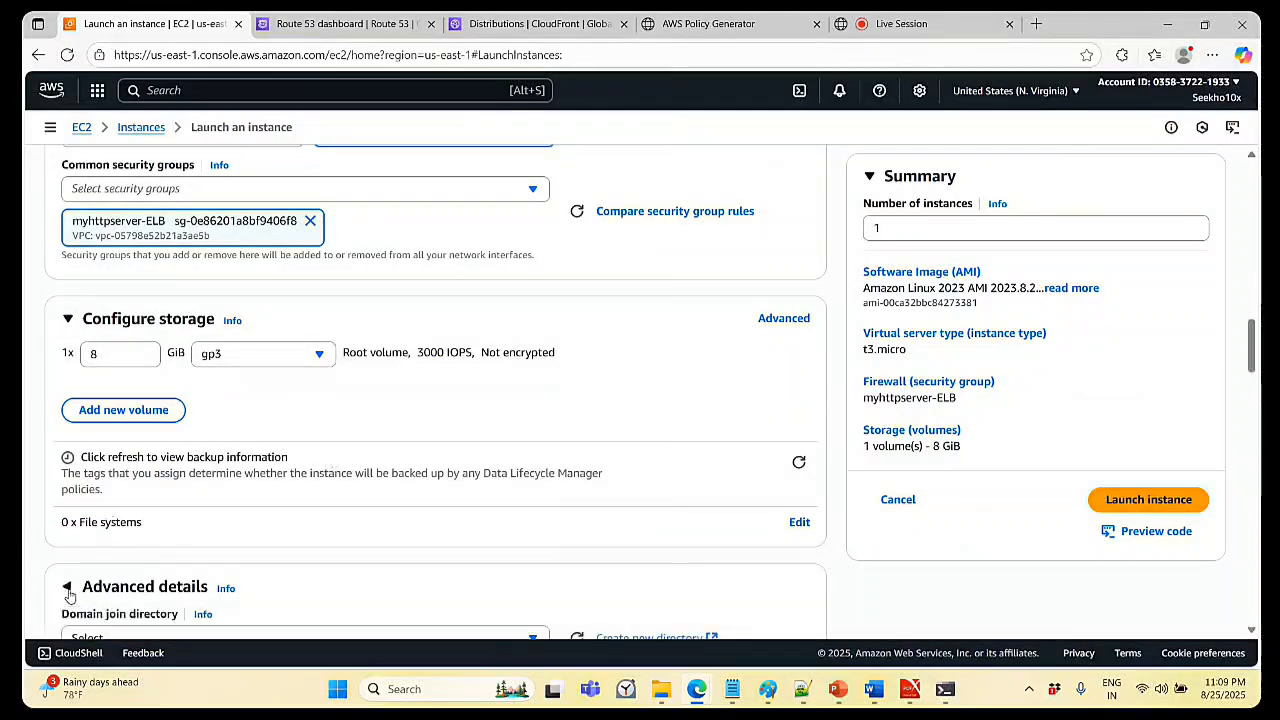
scroll(497, 466, down, 5)
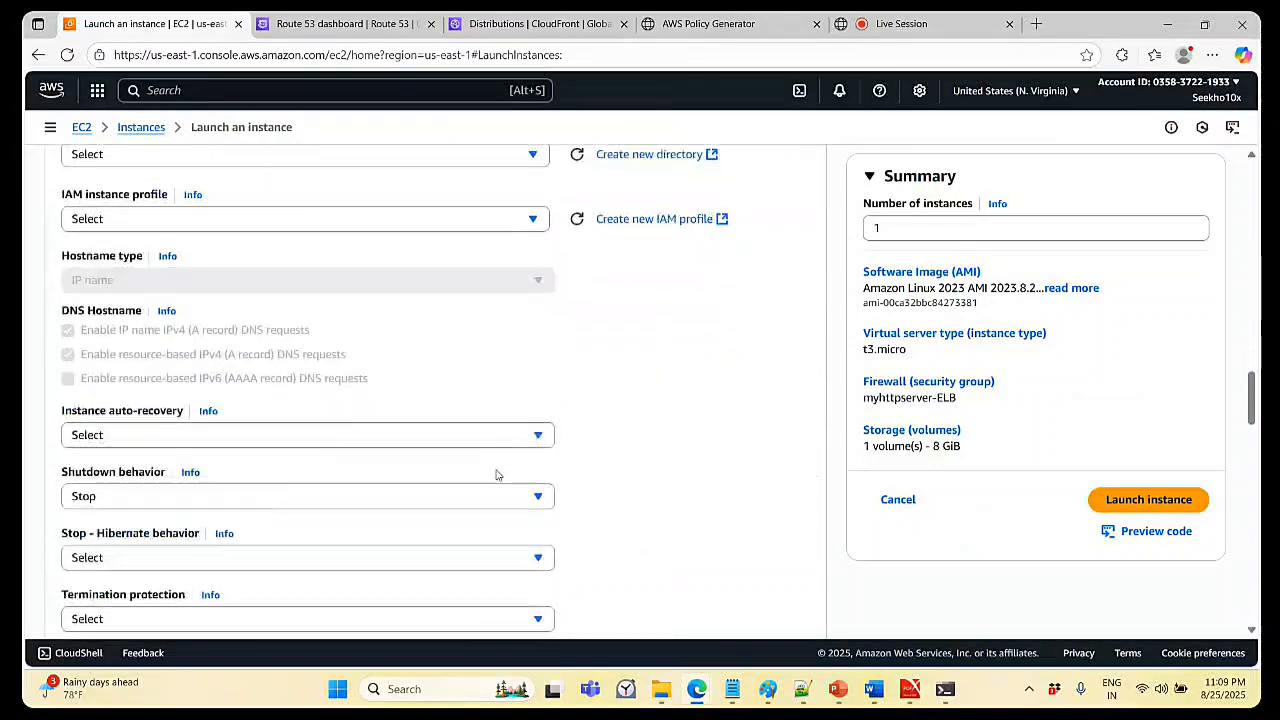
scroll(497, 475, up, 8)
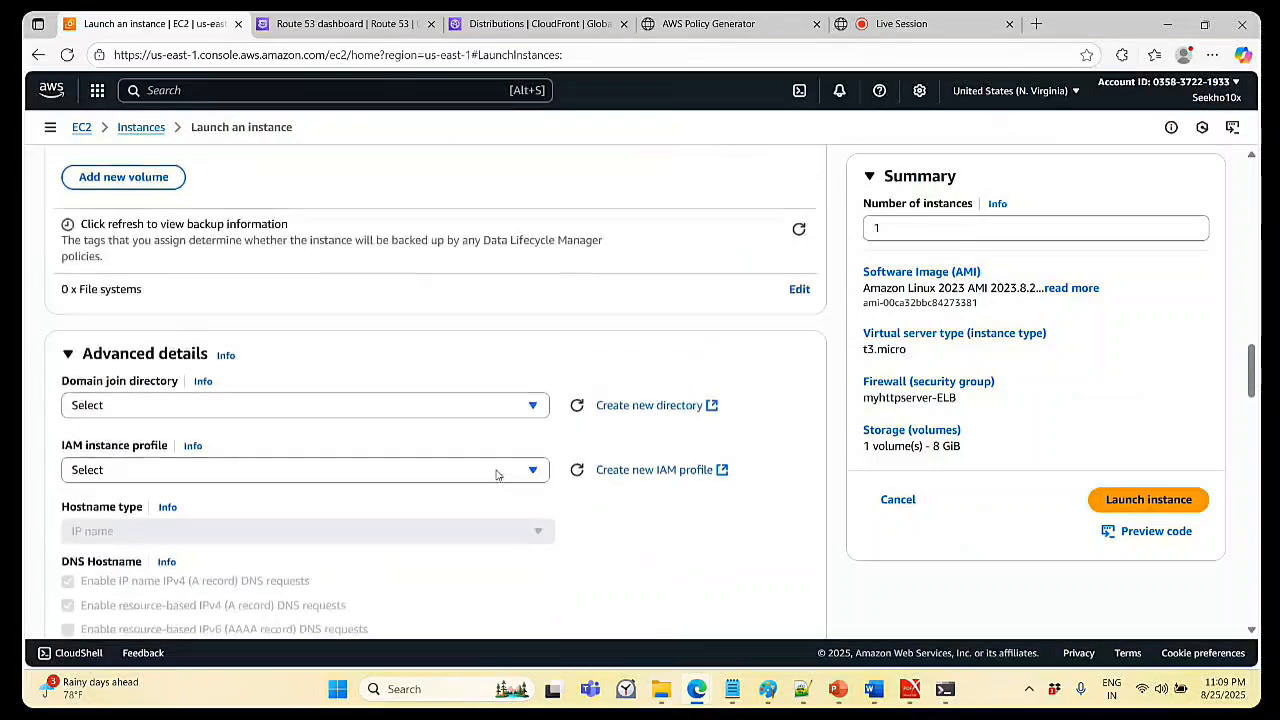
scroll(497, 475, up, 1)
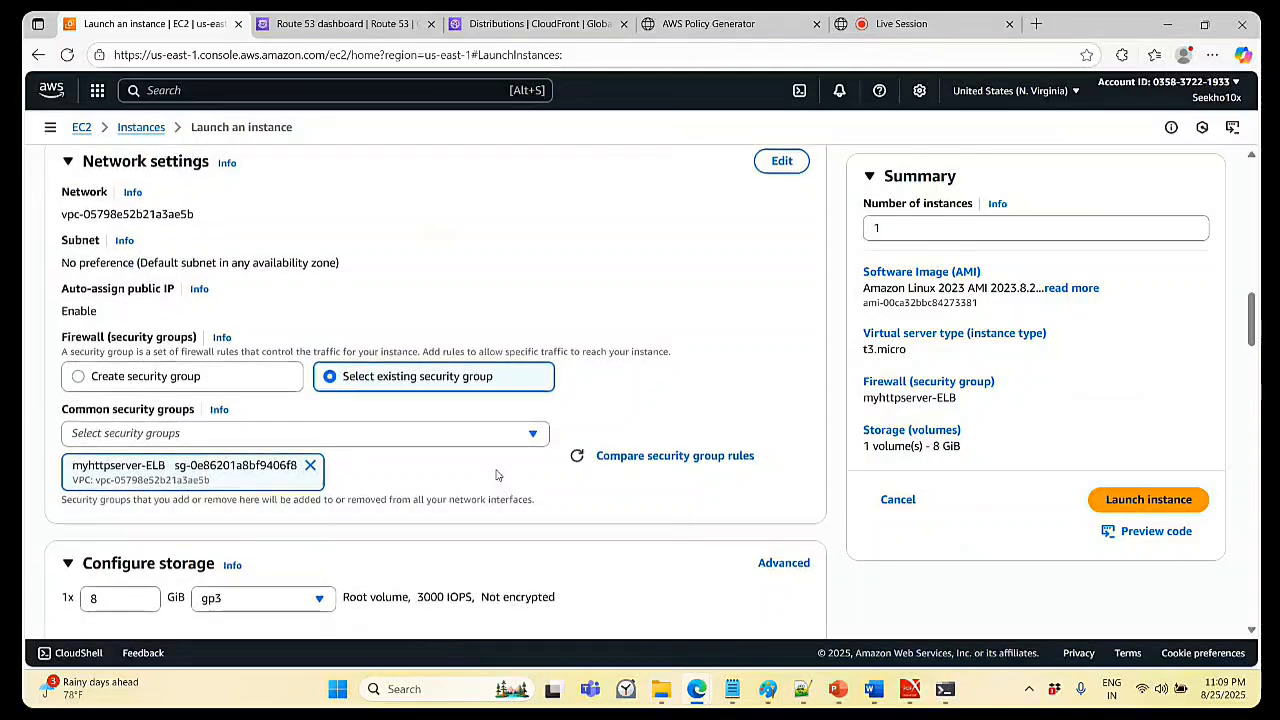
scroll(497, 475, up, 1)
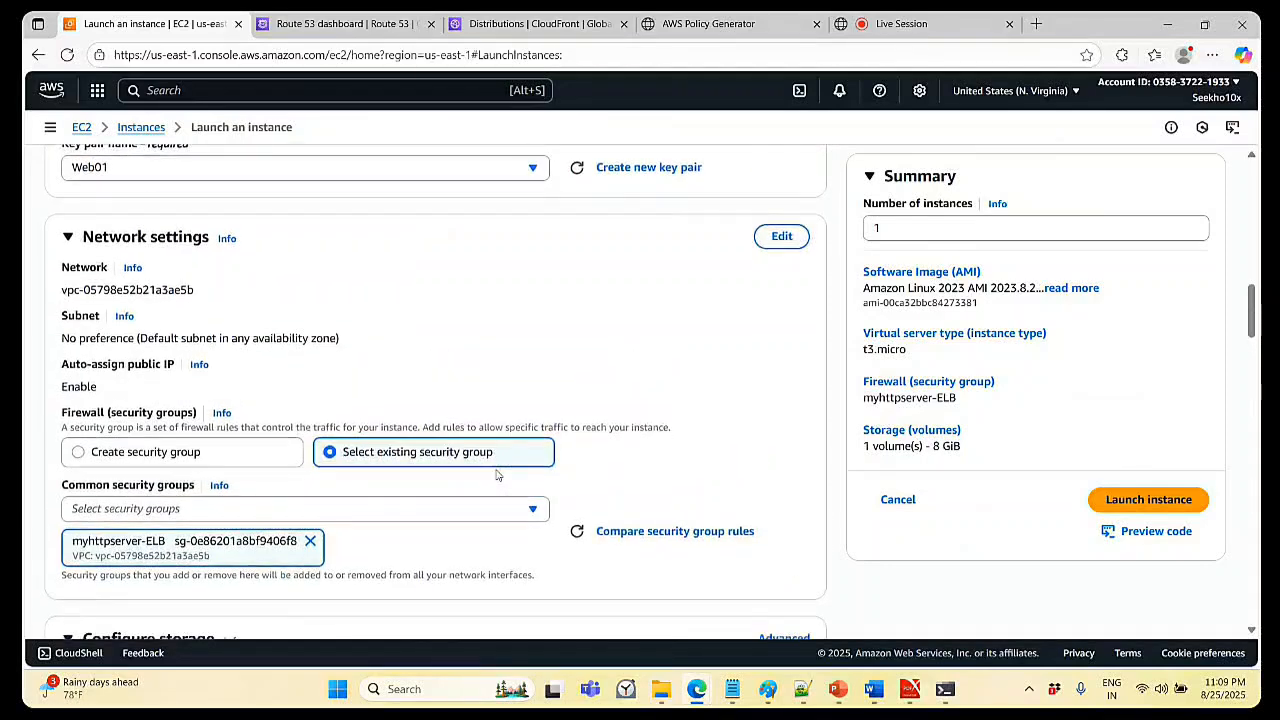
scroll(497, 475, down, 6)
scroll(497, 475, down, 7)
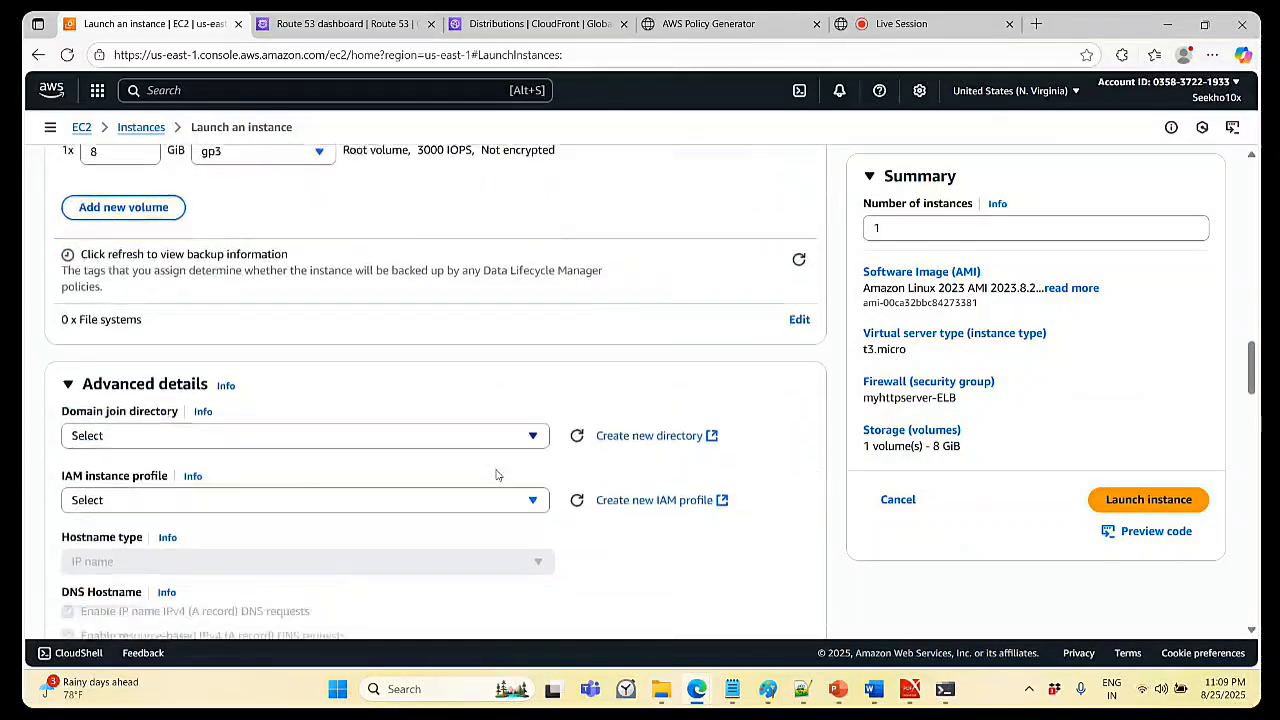
scroll(497, 475, down, 13)
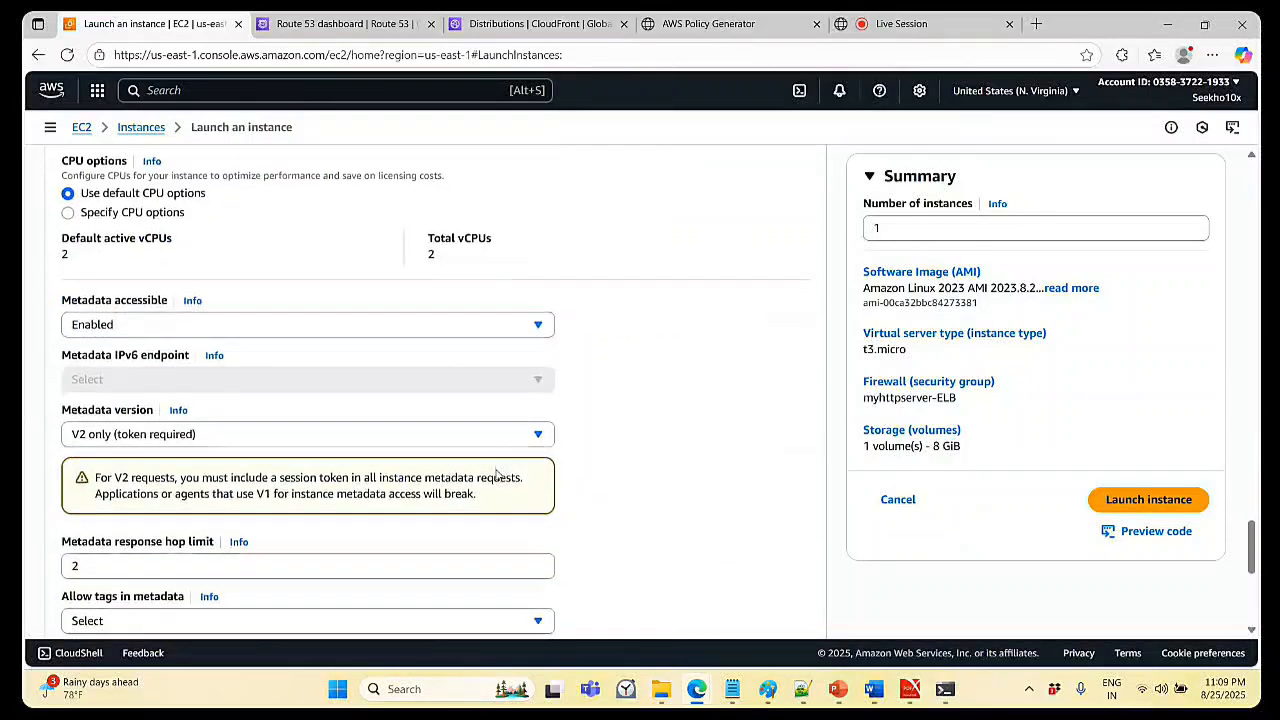
scroll(497, 475, down, 5)
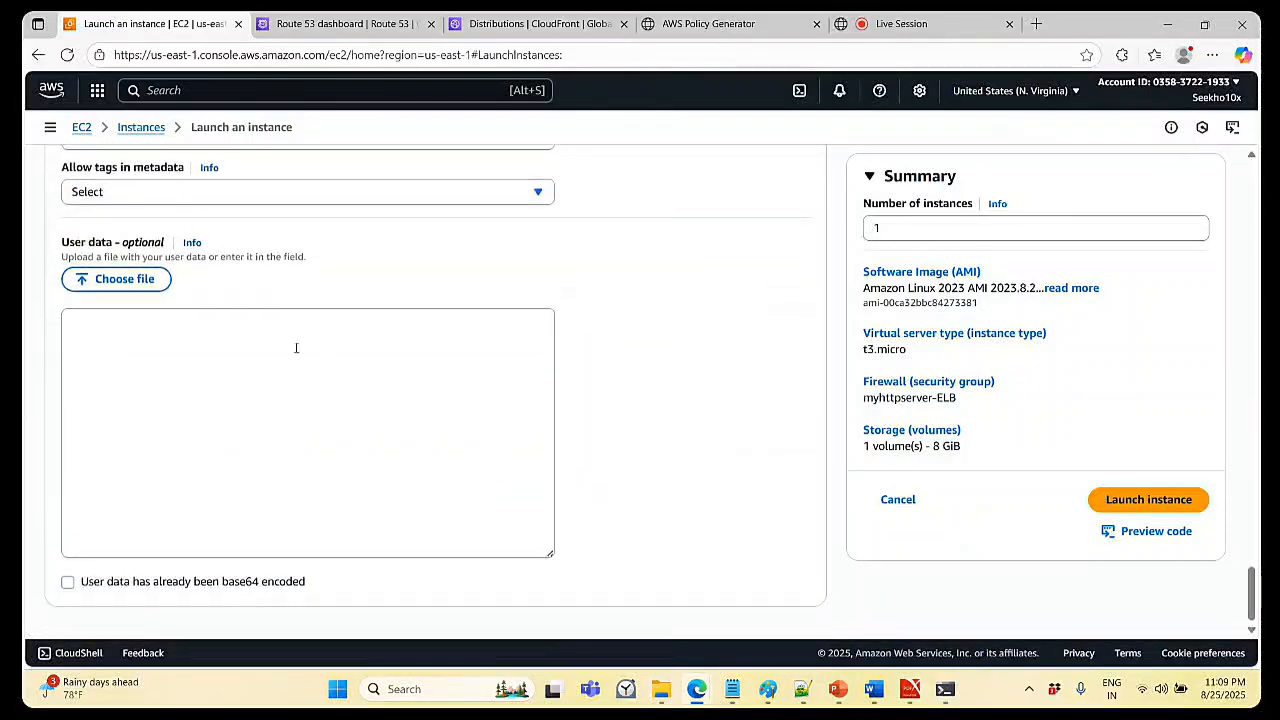
click(803, 689)
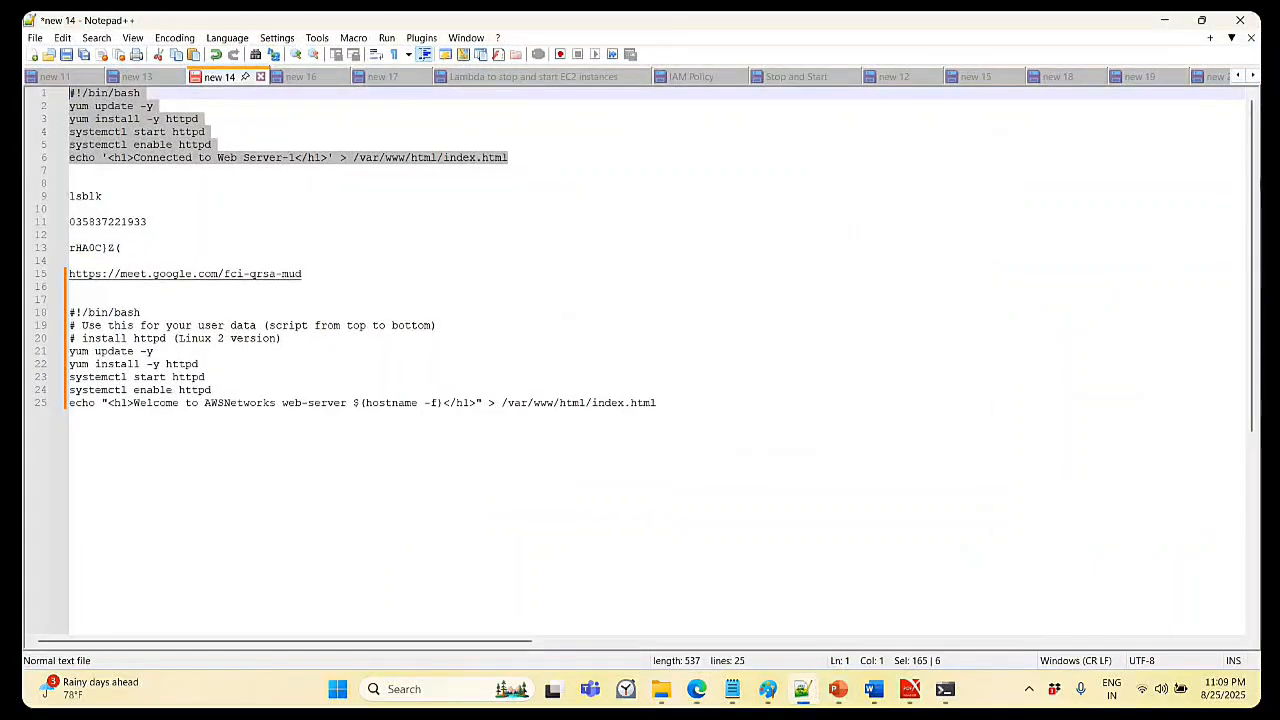
key(alt+Tab)
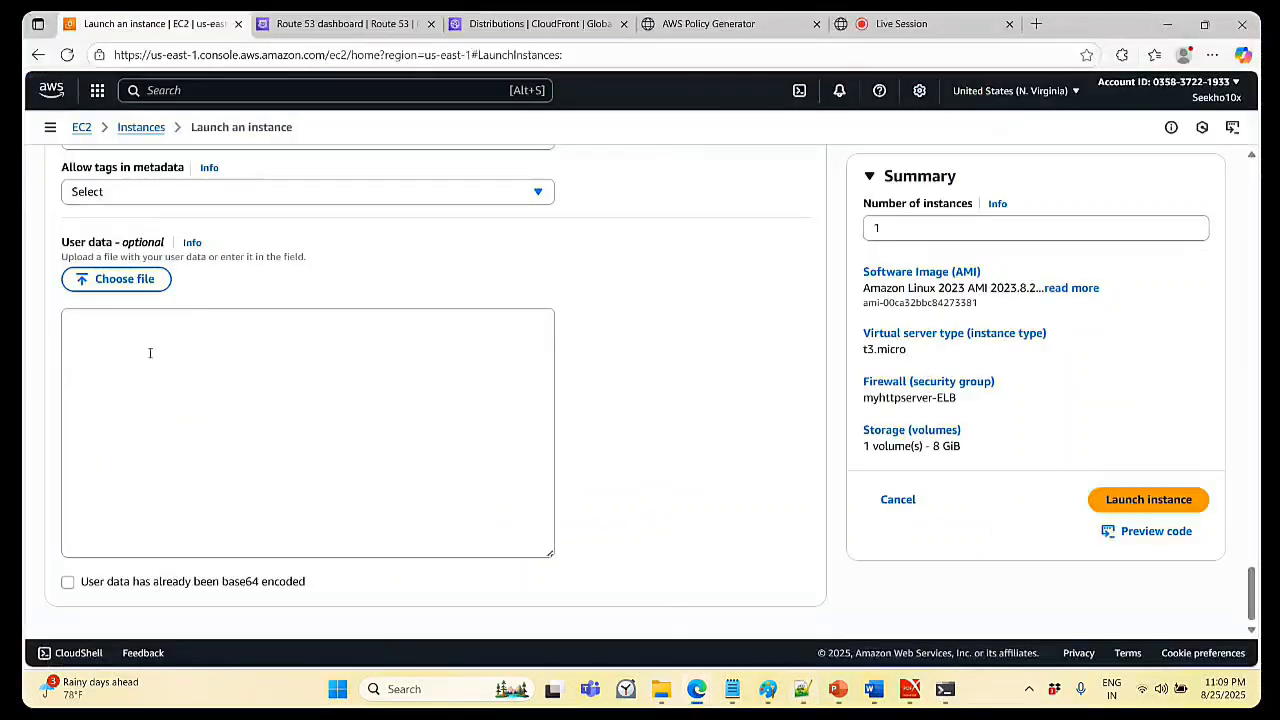
click(150, 352)
text(#!/bin/bash yum update -y yum install -y httpd systemctl start httpd systemctl enable httpd echo '<h1>Connected to Web Server-1</h1>' > /var/www/html/index.html)
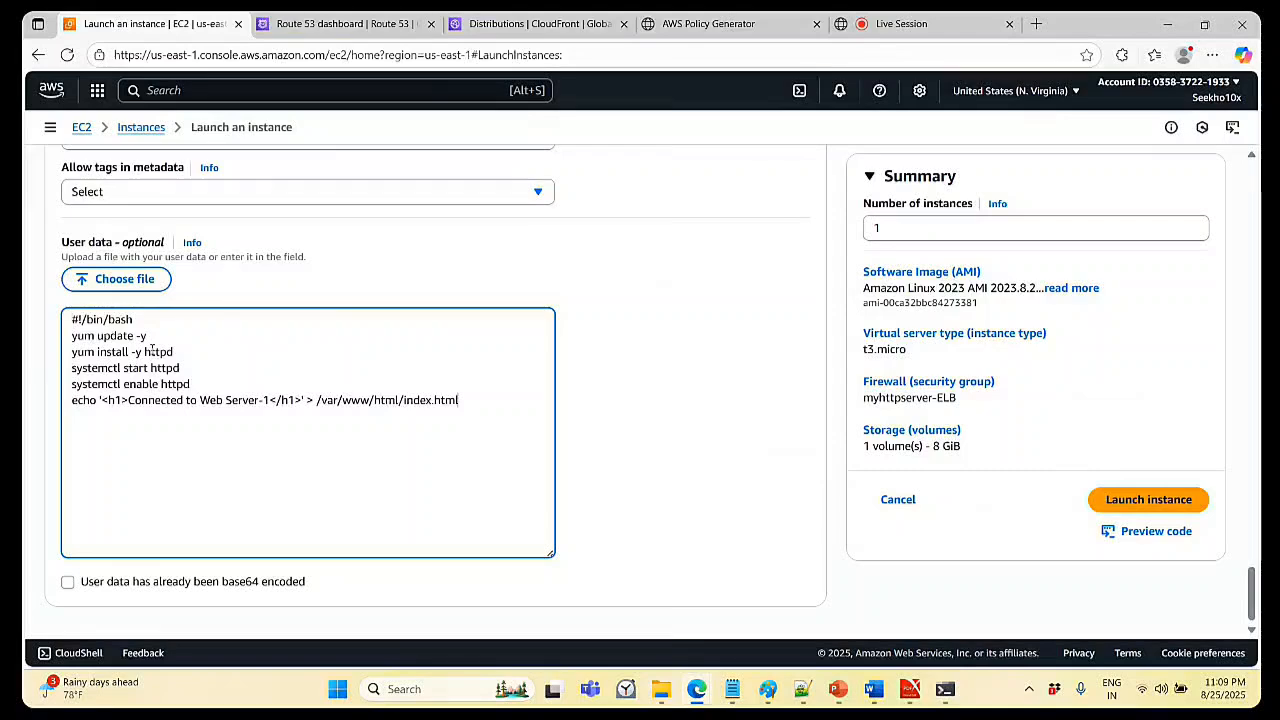
- Change the script's page message to "Connected to Web Server-2" and launch the webserver02 instance
click(263, 400)
key(Right)
key(BackSpace)
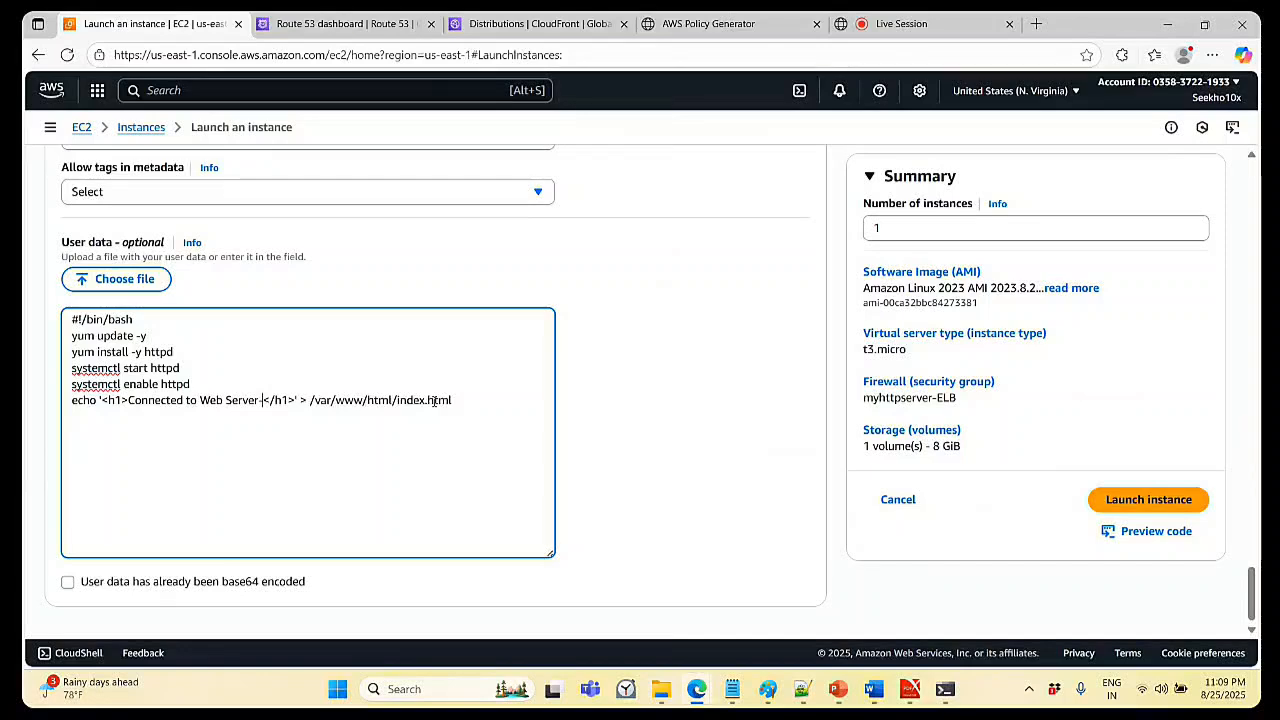
text(2)
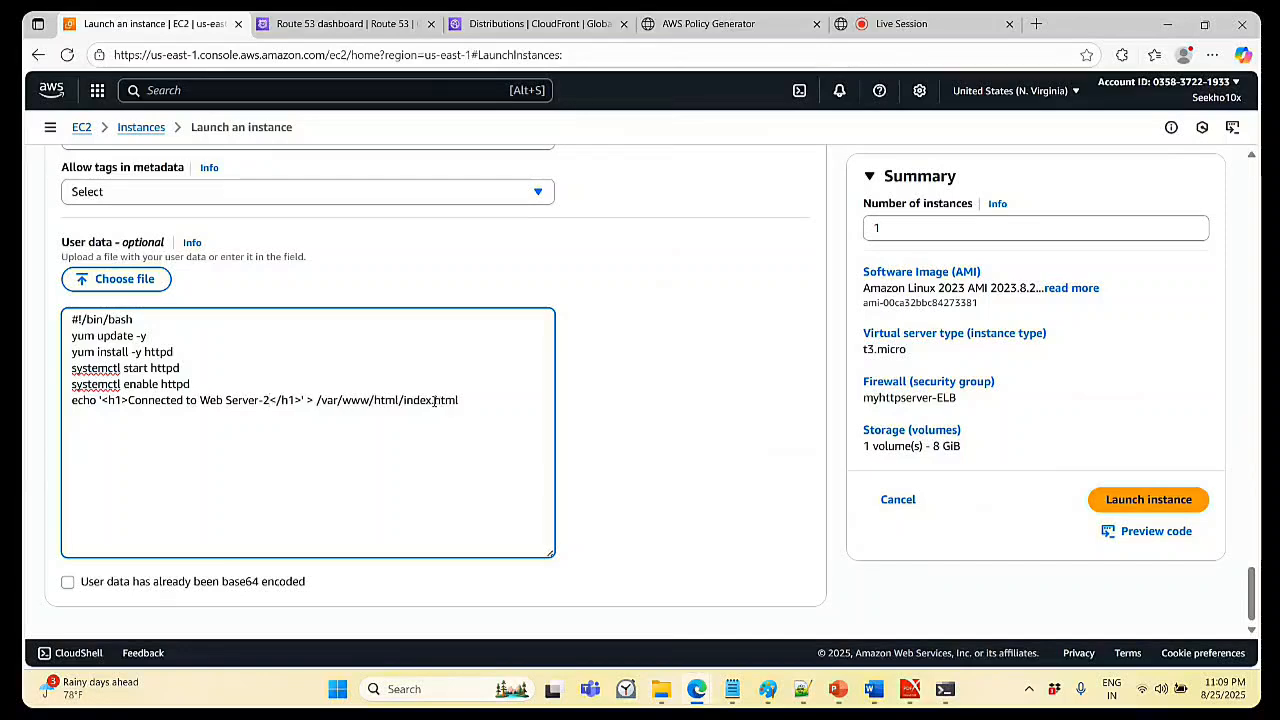
click(1137, 506)
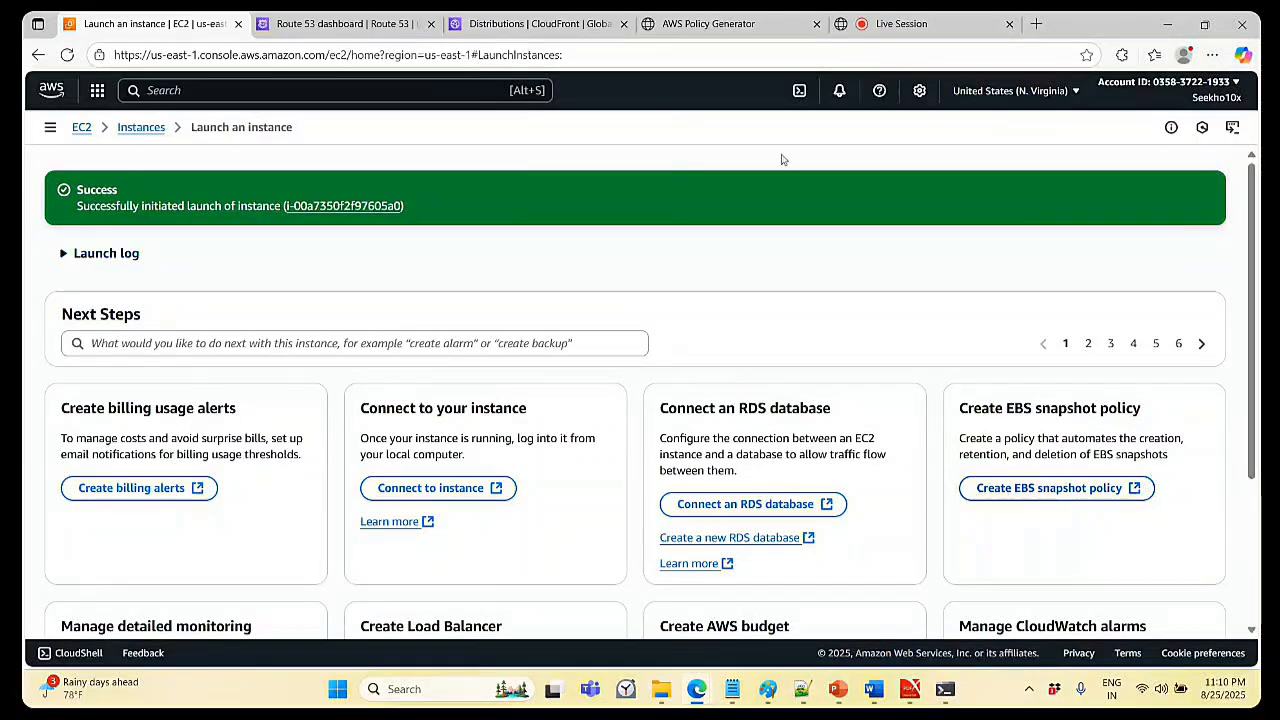
- Check the Live Session chat and its list of participants, and return to the EC2 console
click(900, 23)
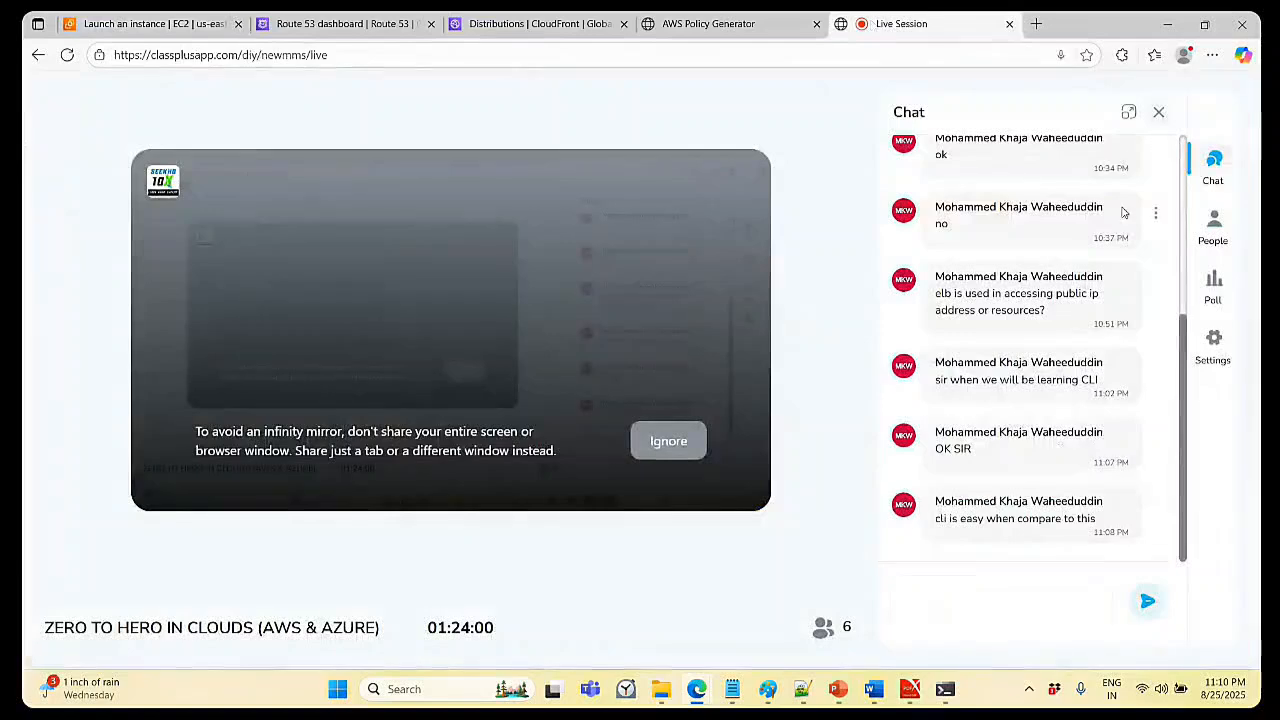
click(1216, 224)
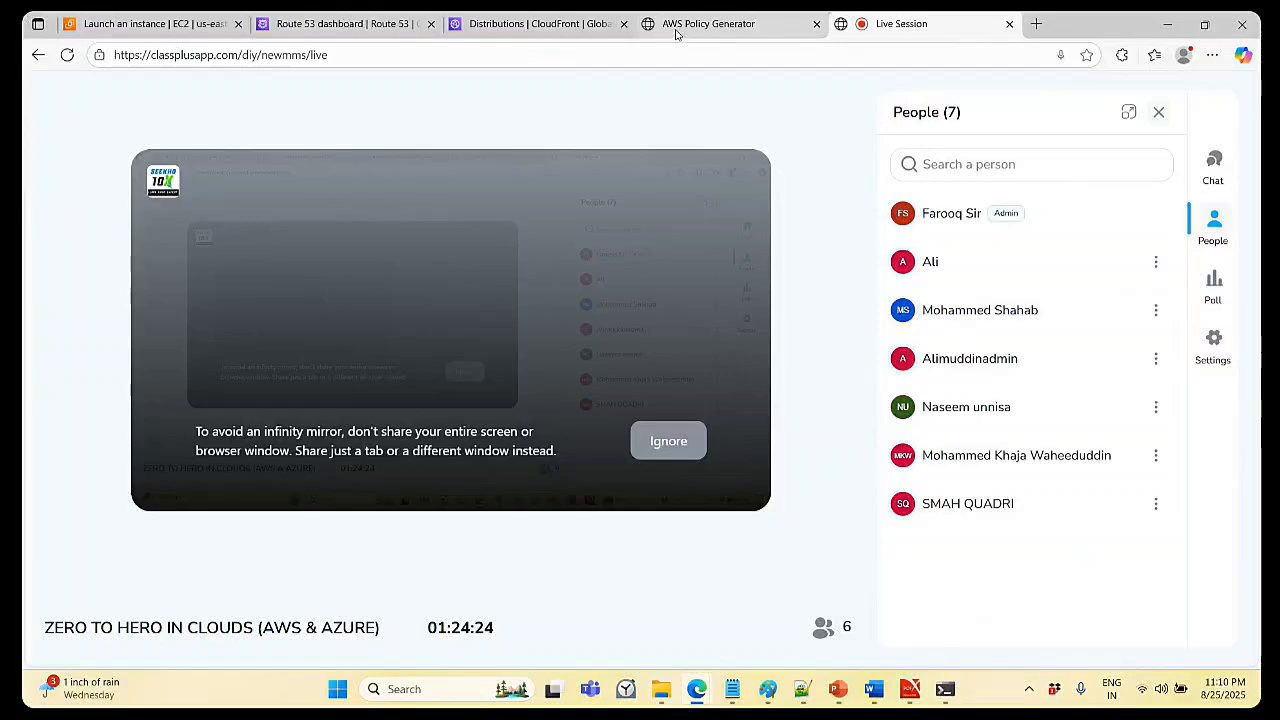
click(129, 28)
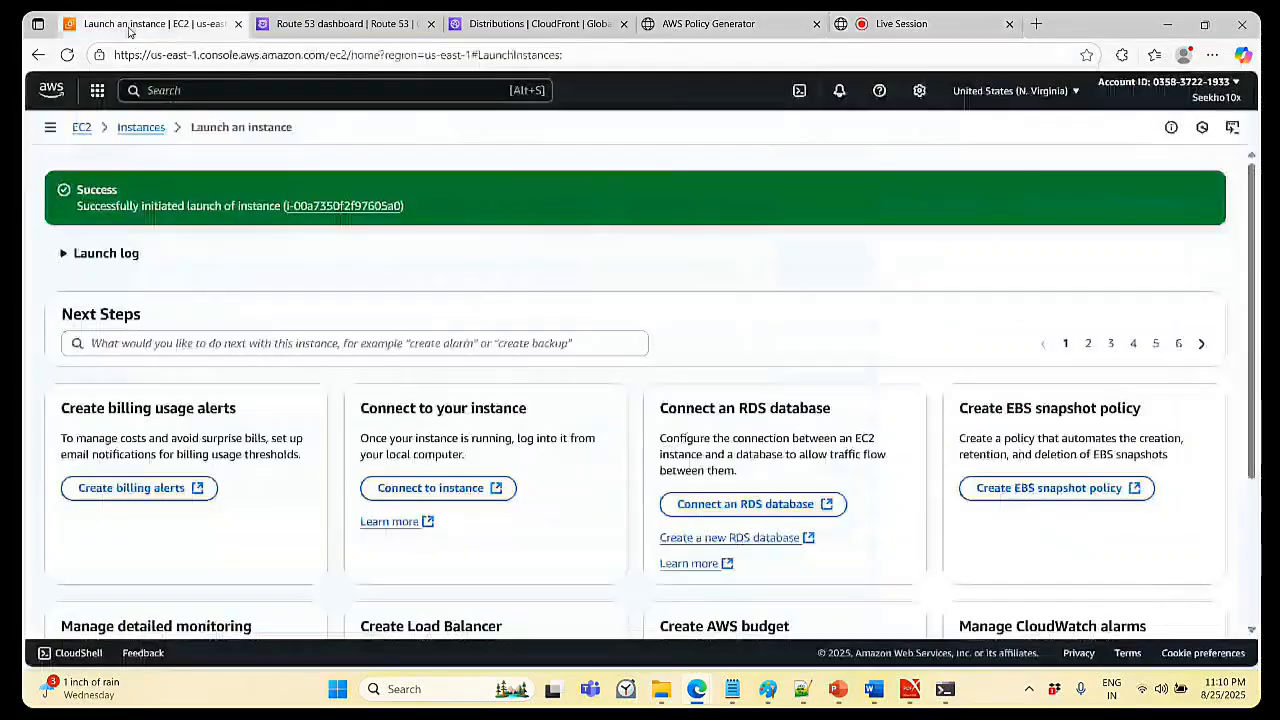
- Open the Instances list and refresh it to check the status of both web servers
click(141, 128)
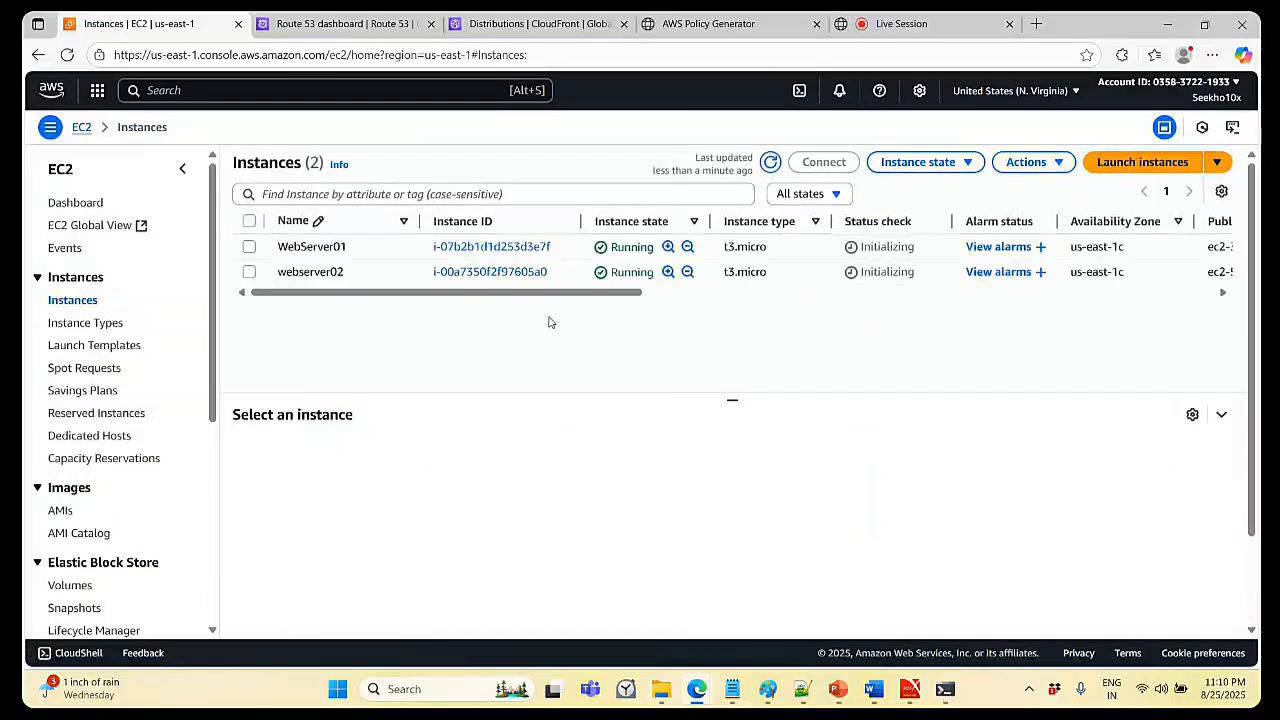
click(770, 163)
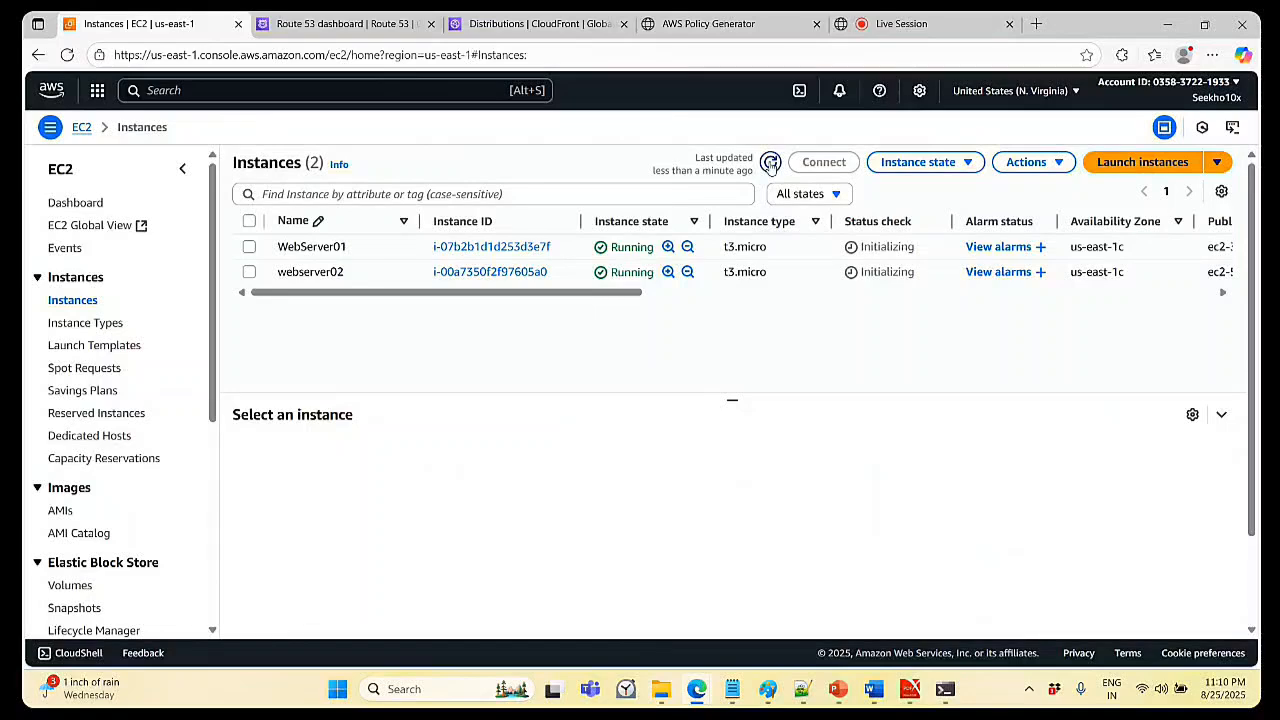
click(770, 163)
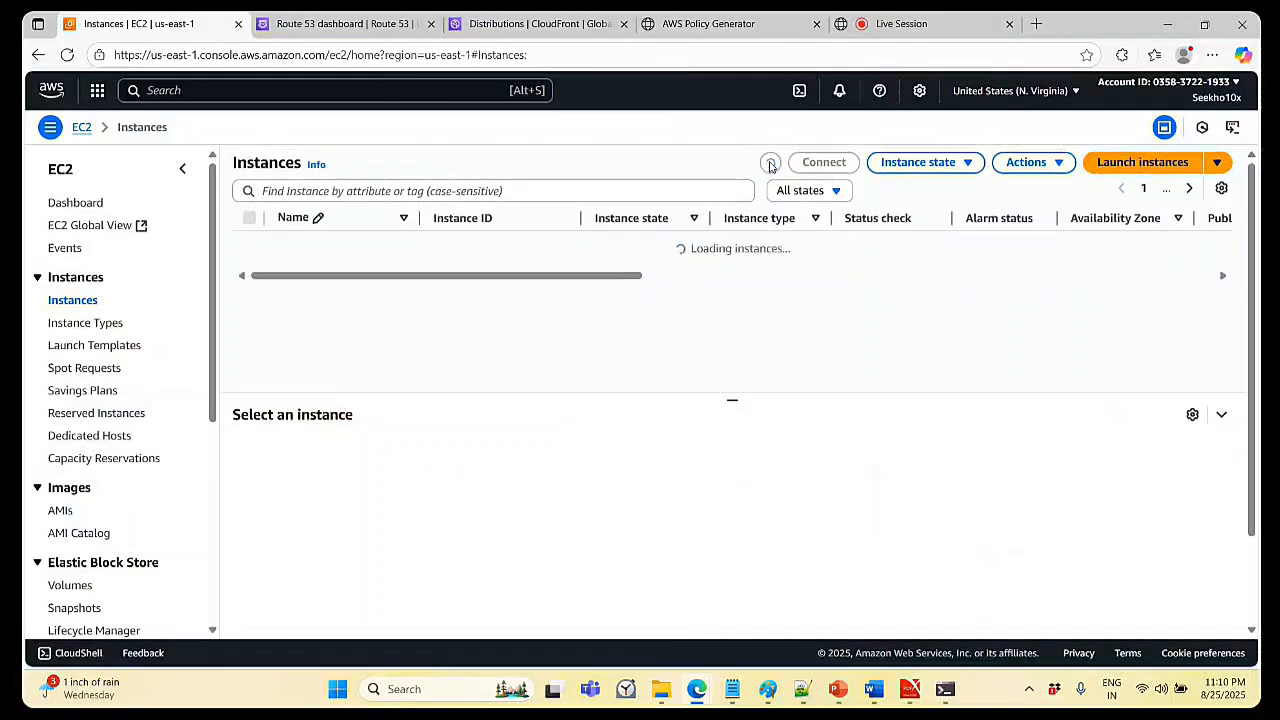
- Read the new messages in the Live Session chat and close the chat panel
click(855, 25)
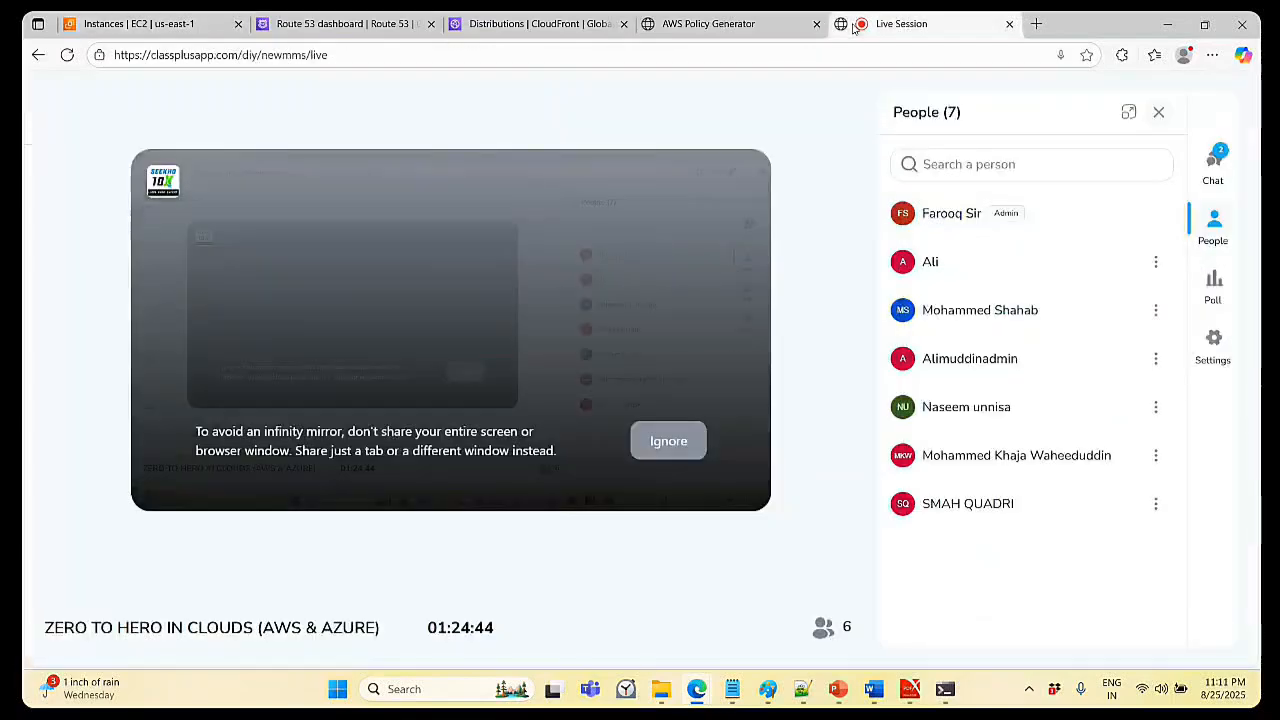
click(1228, 168)
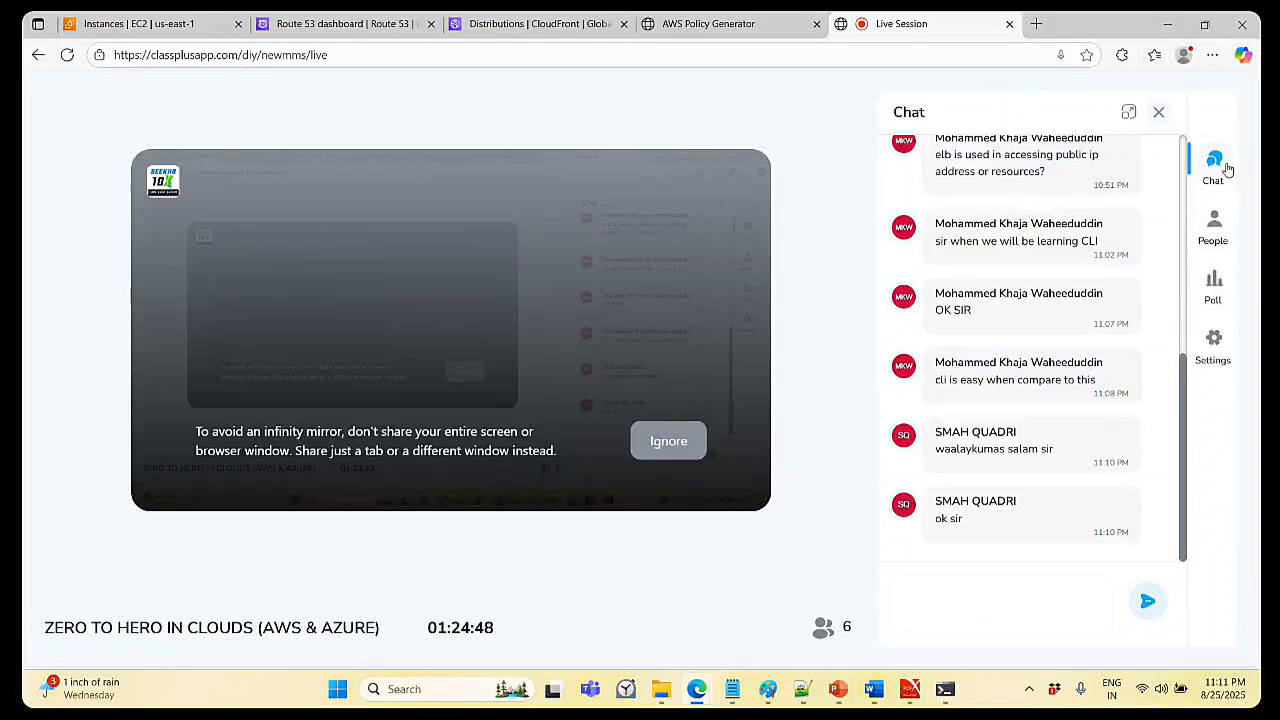
click(1158, 113)
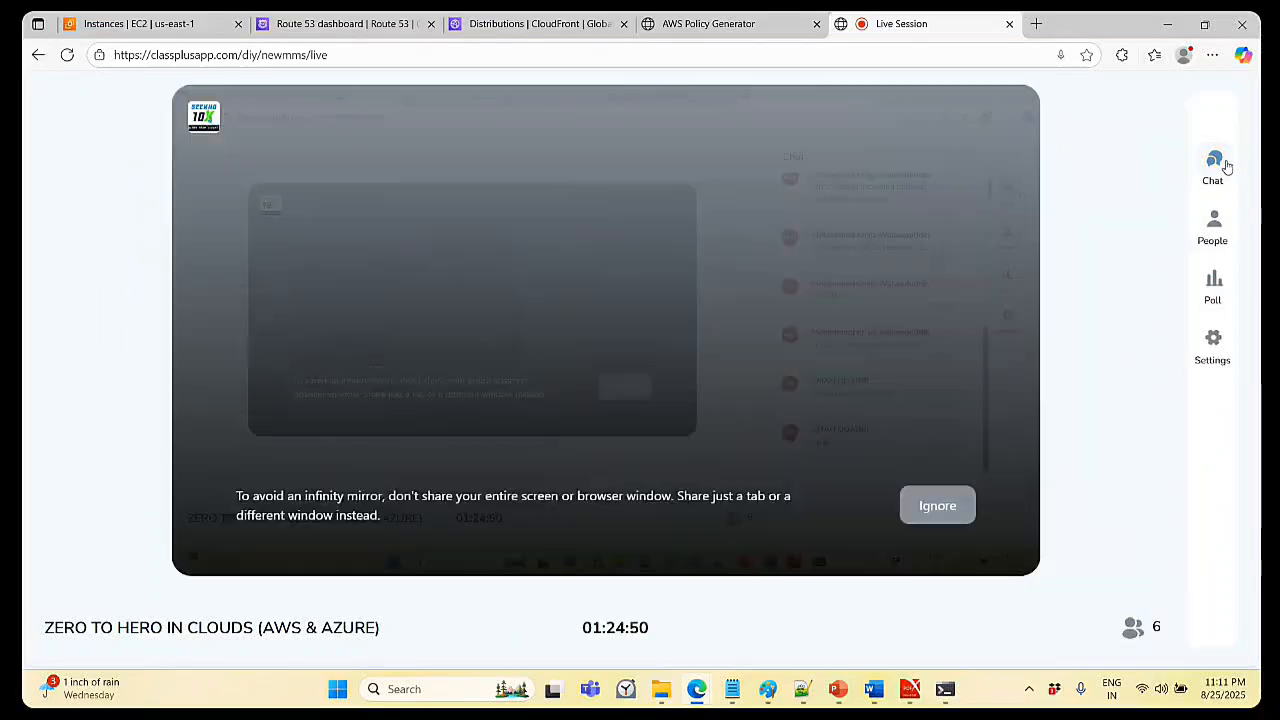
- Close the Route 53, CloudFront and AWS Policy Generator pages and return to the EC2 Instances list
click(340, 23)
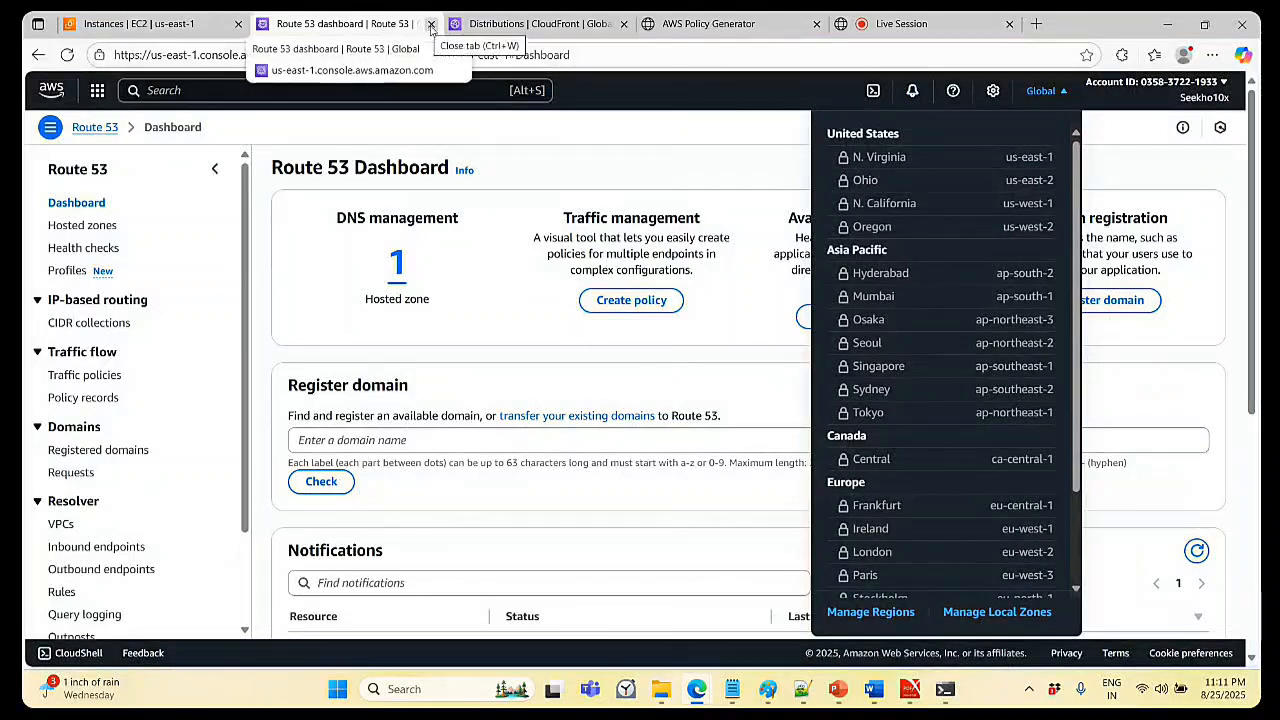
click(430, 24)
click(430, 24)
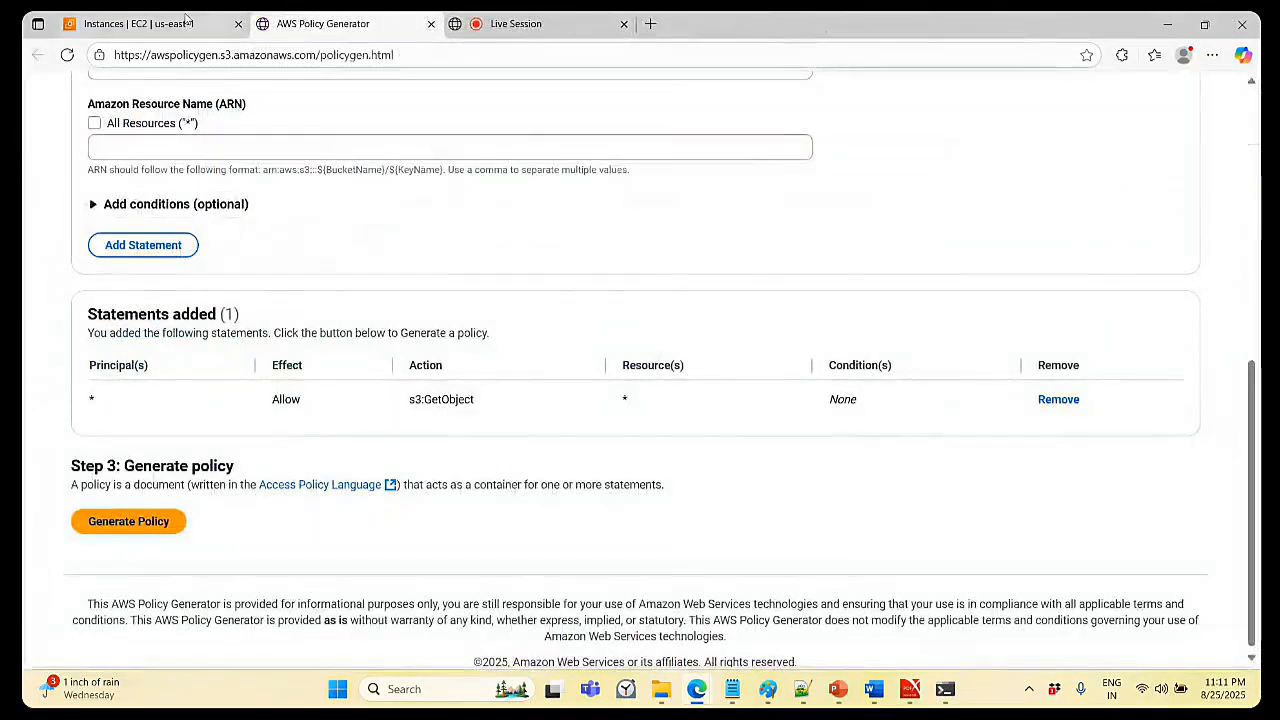
click(150, 24)
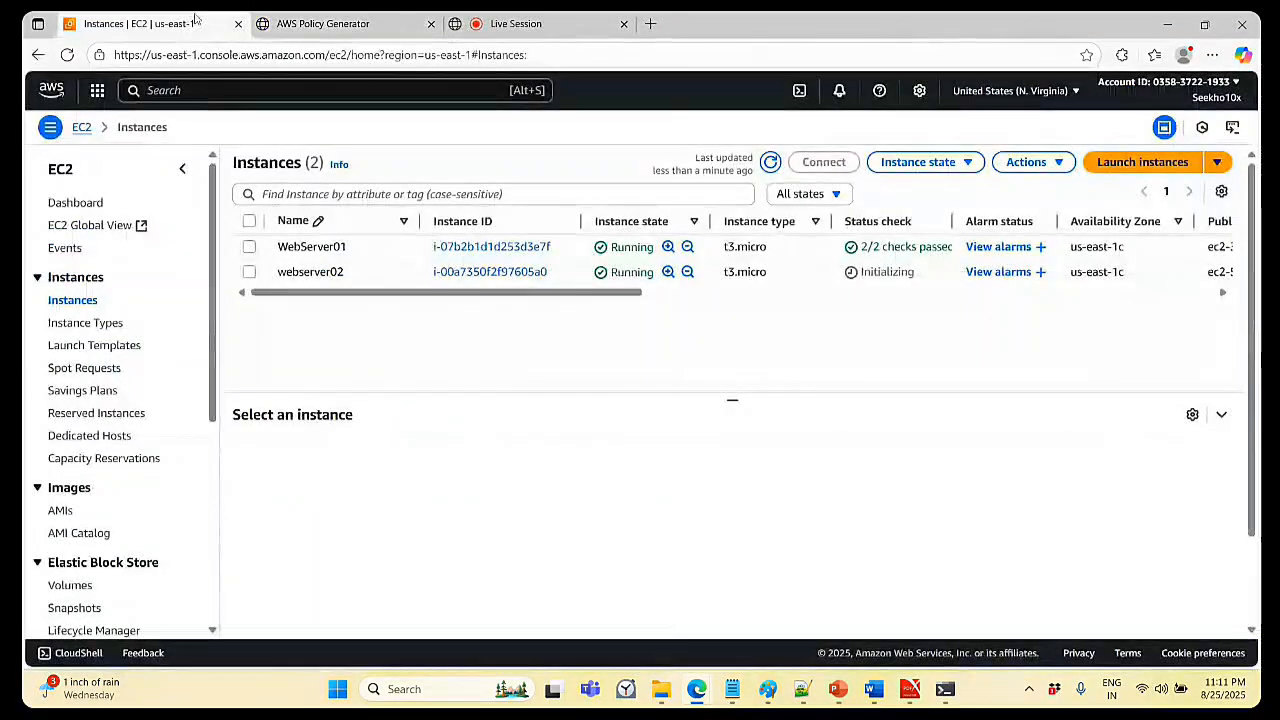
click(430, 24)
click(713, 145)
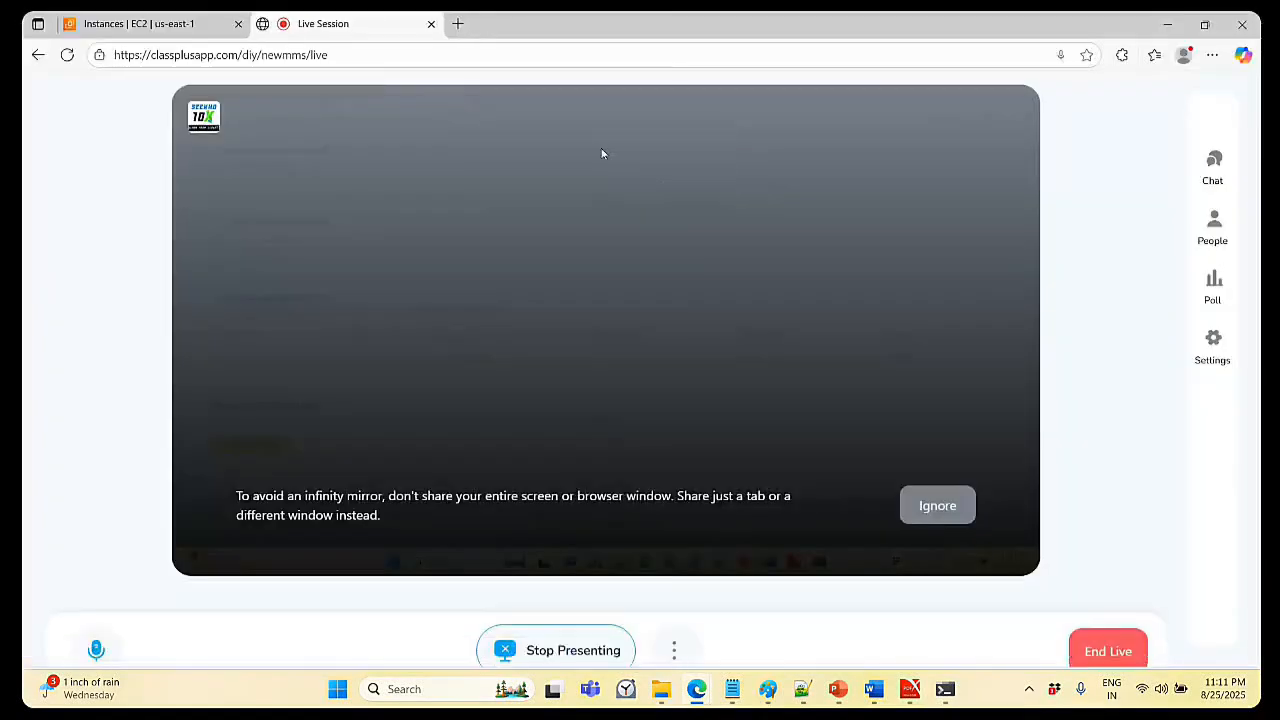
click(175, 24)
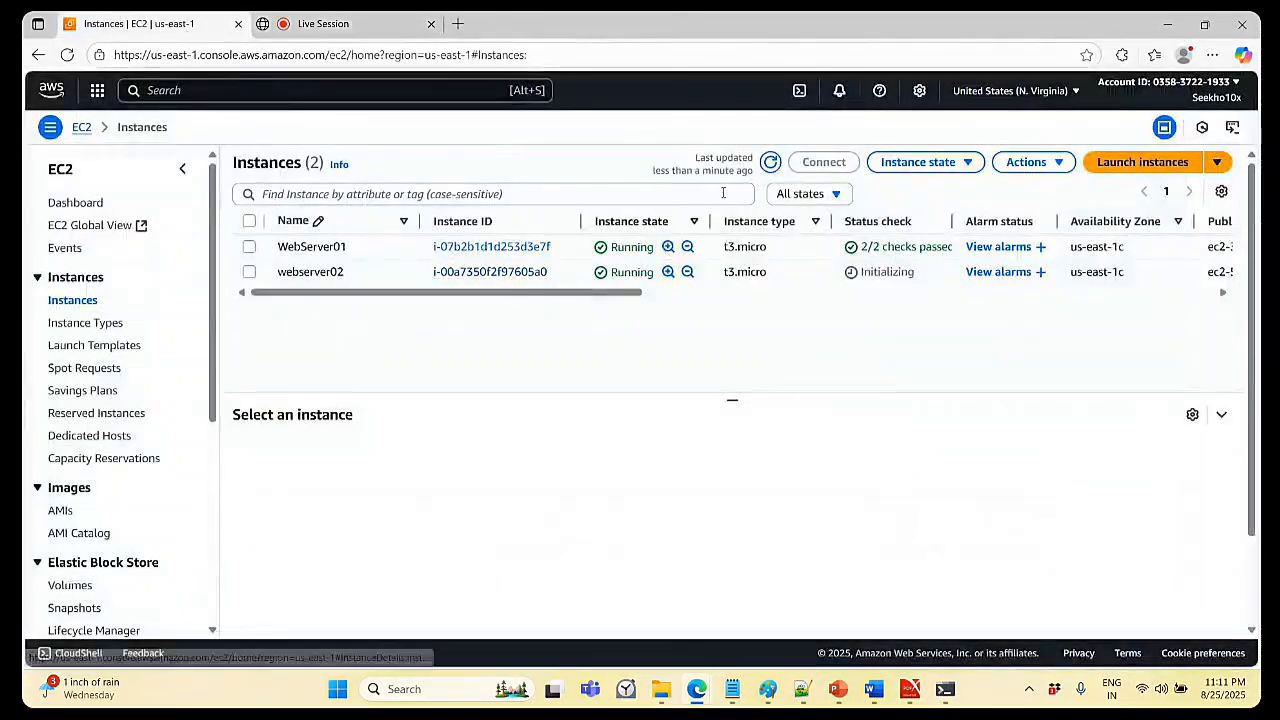
- Refresh the Instances list, copy WebServer01's public IPv4 address and open 3.84.147.69 in a new browser tab
click(771, 163)
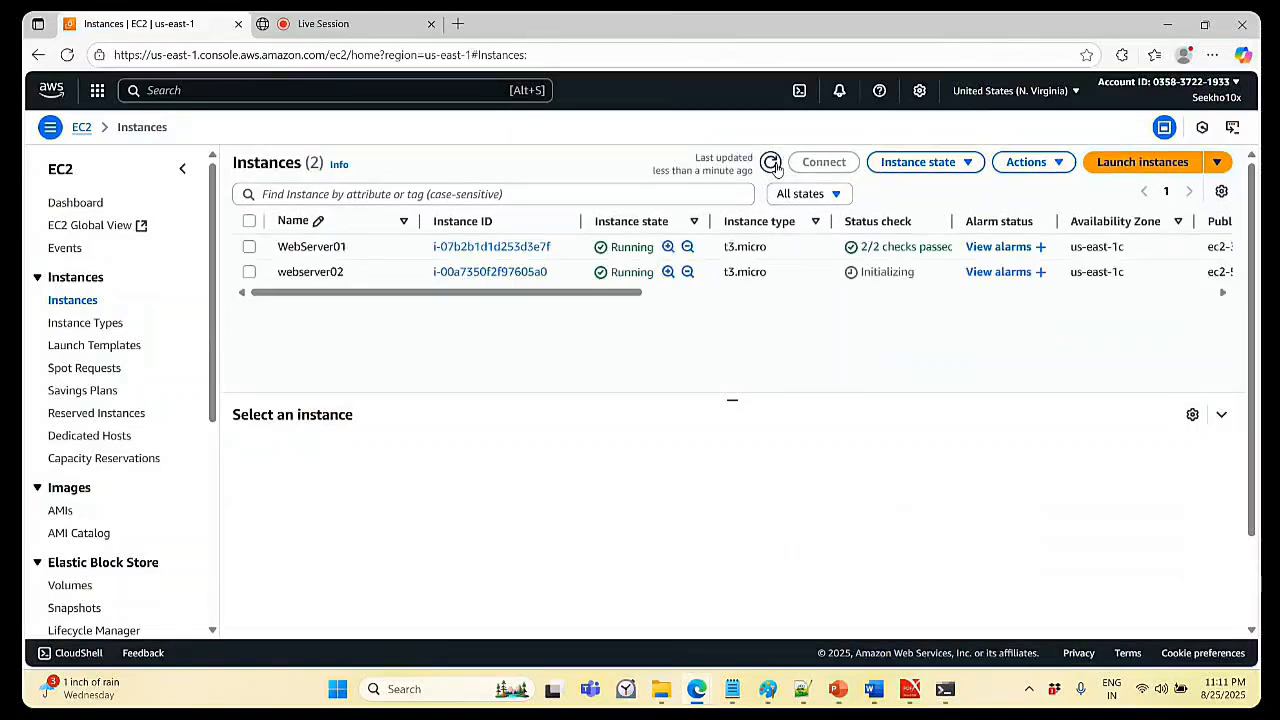
click(250, 247)
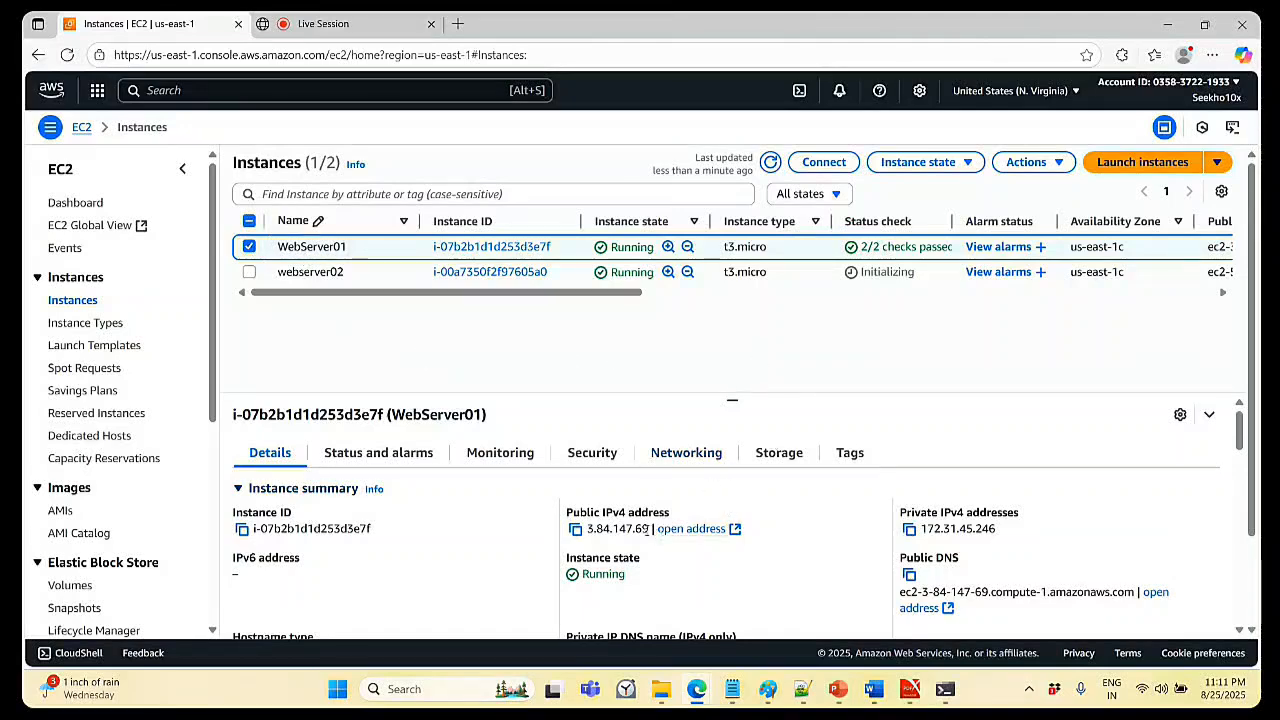
drag(647, 528, 575, 533)
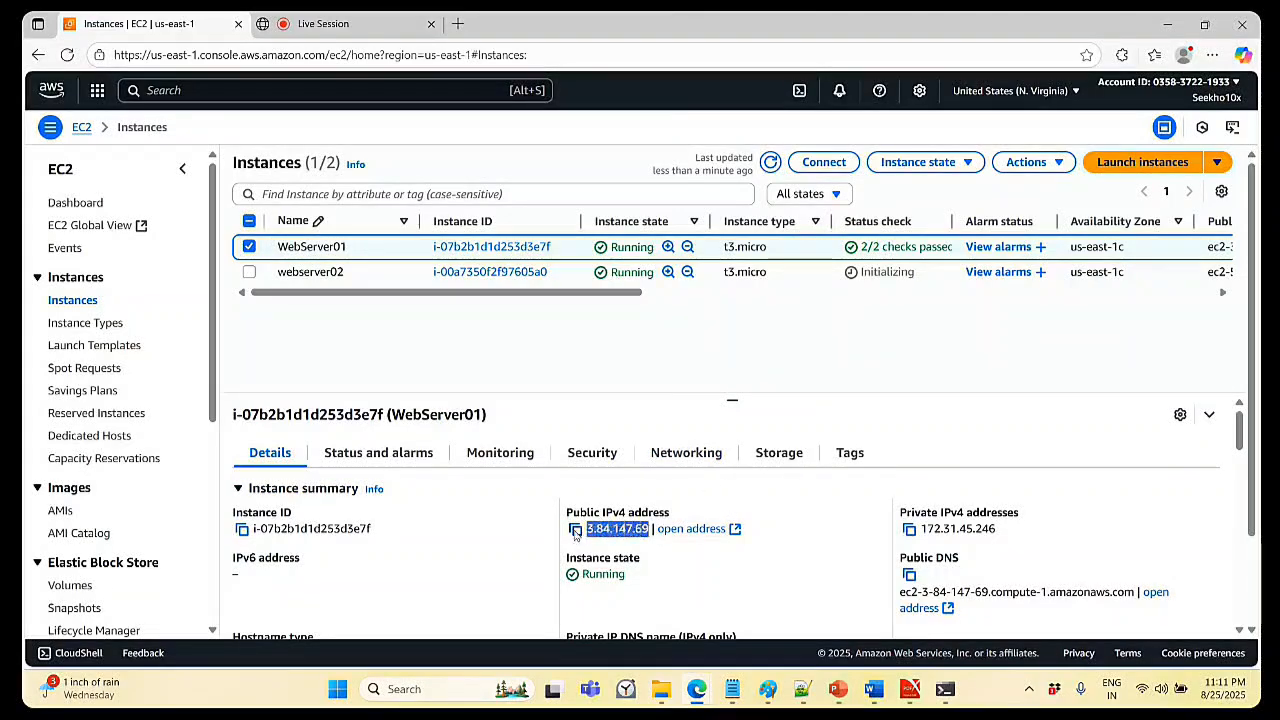
click(575, 529)
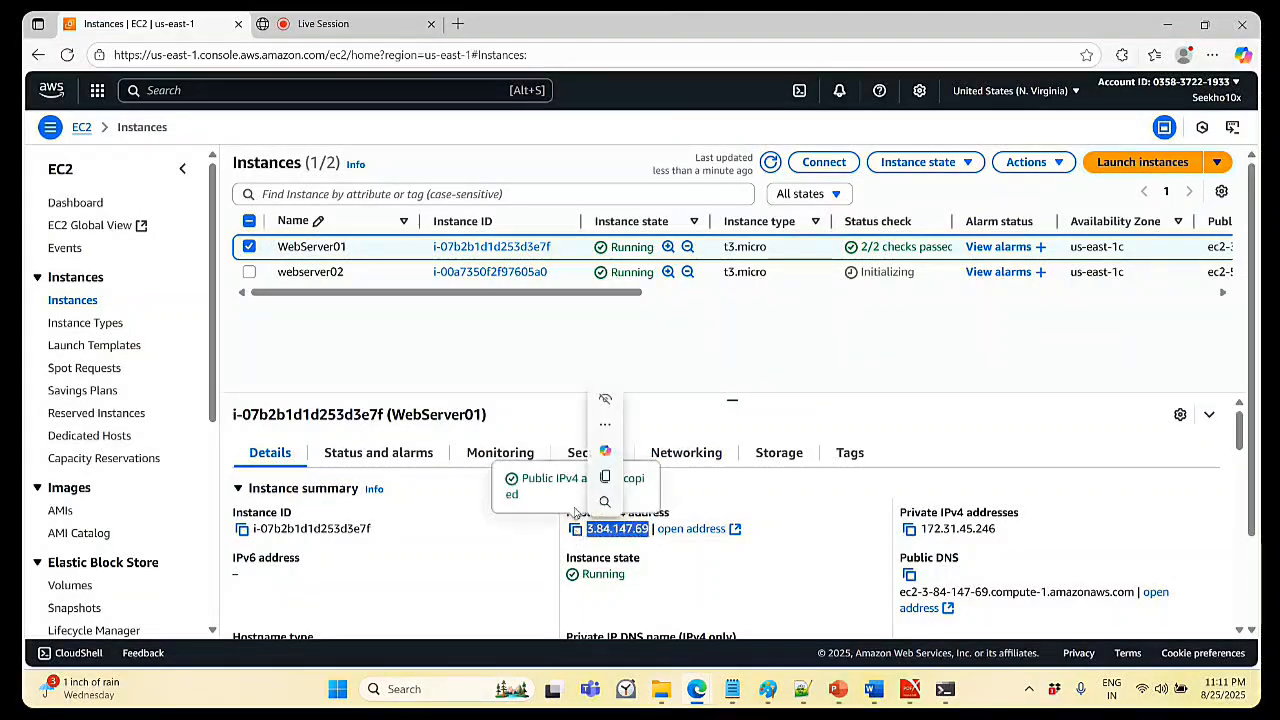
click(455, 24)
click(430, 56)
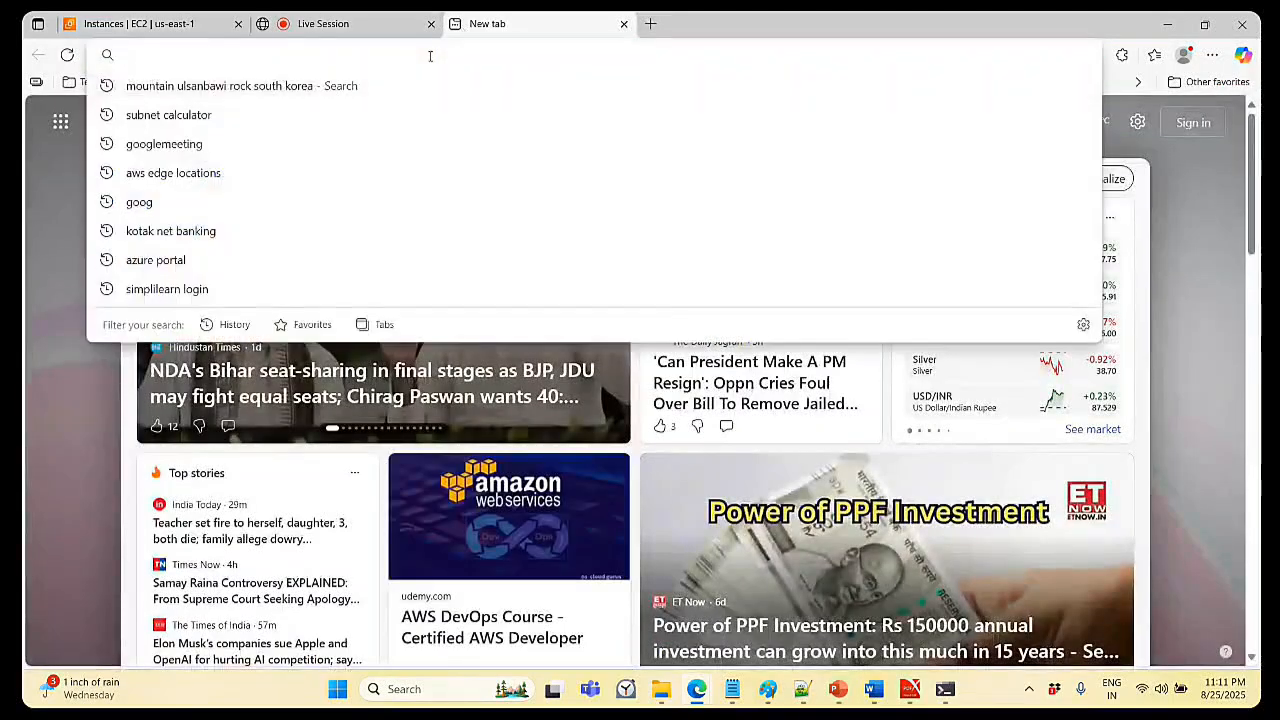
key(ctrl+v)
key(Return)
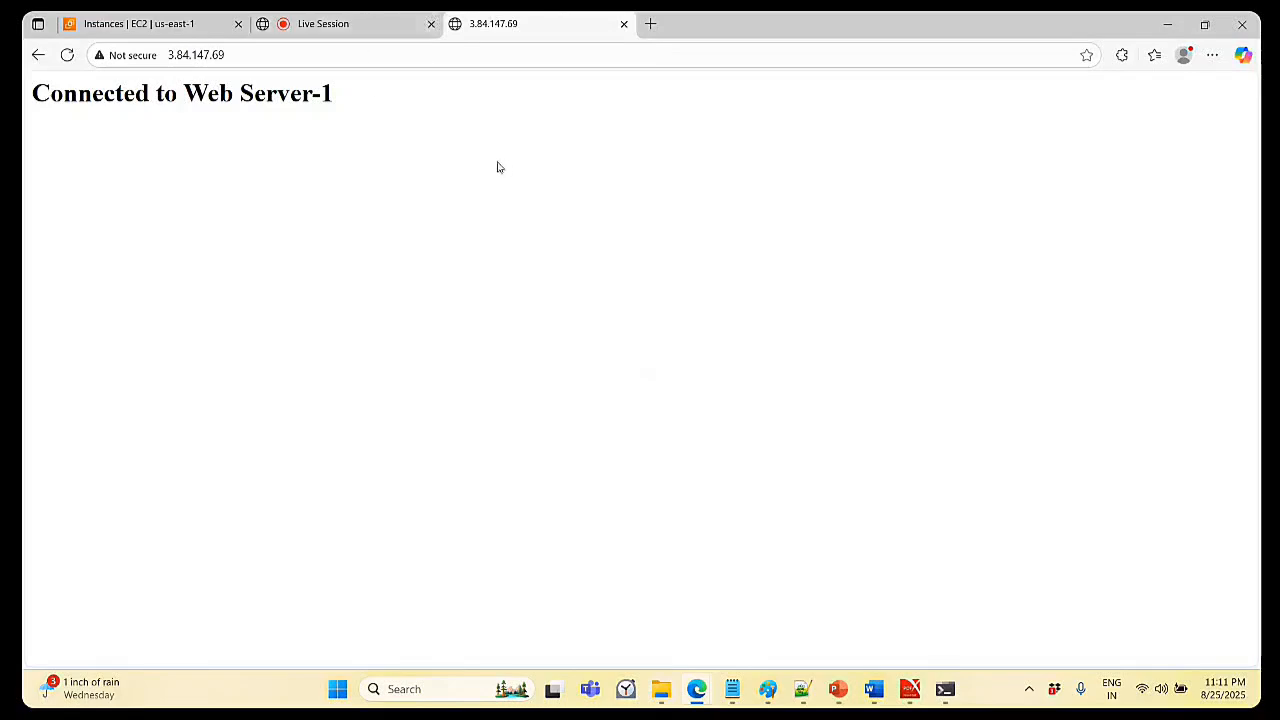
- Return to the Instances list, clear the instance selection and refresh until webserver02's status check is up to date
click(183, 33)
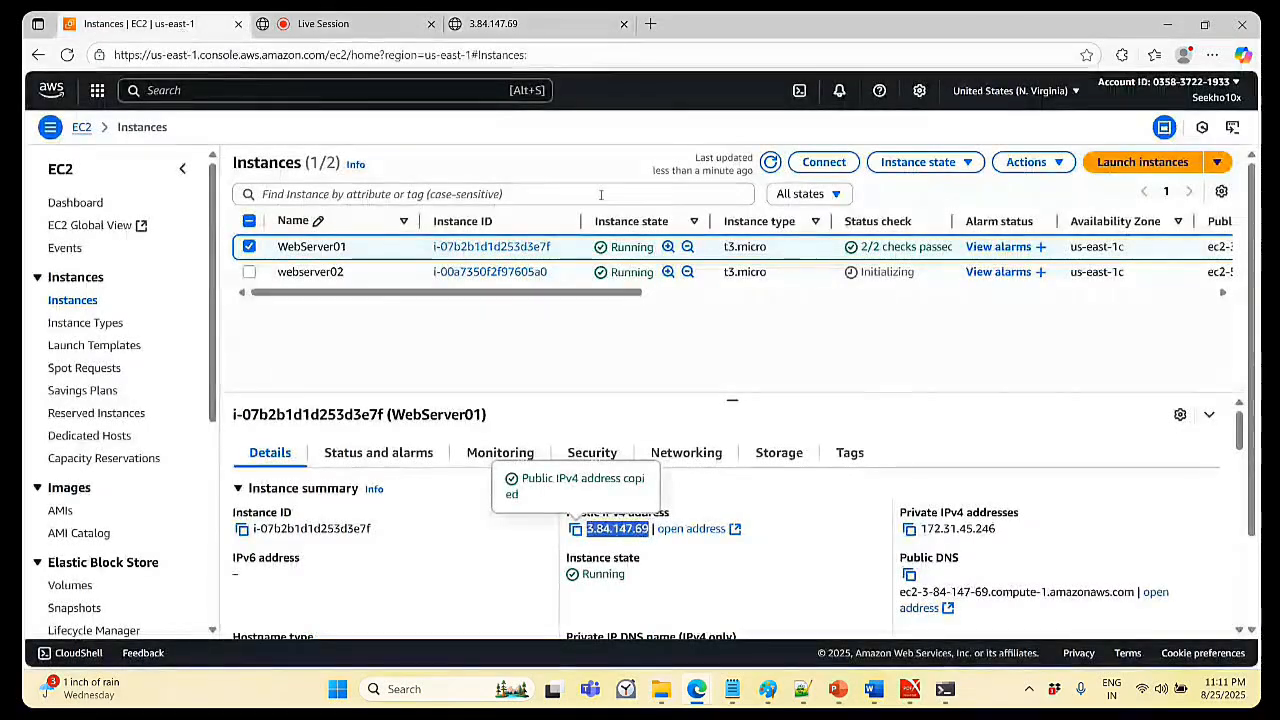
click(771, 162)
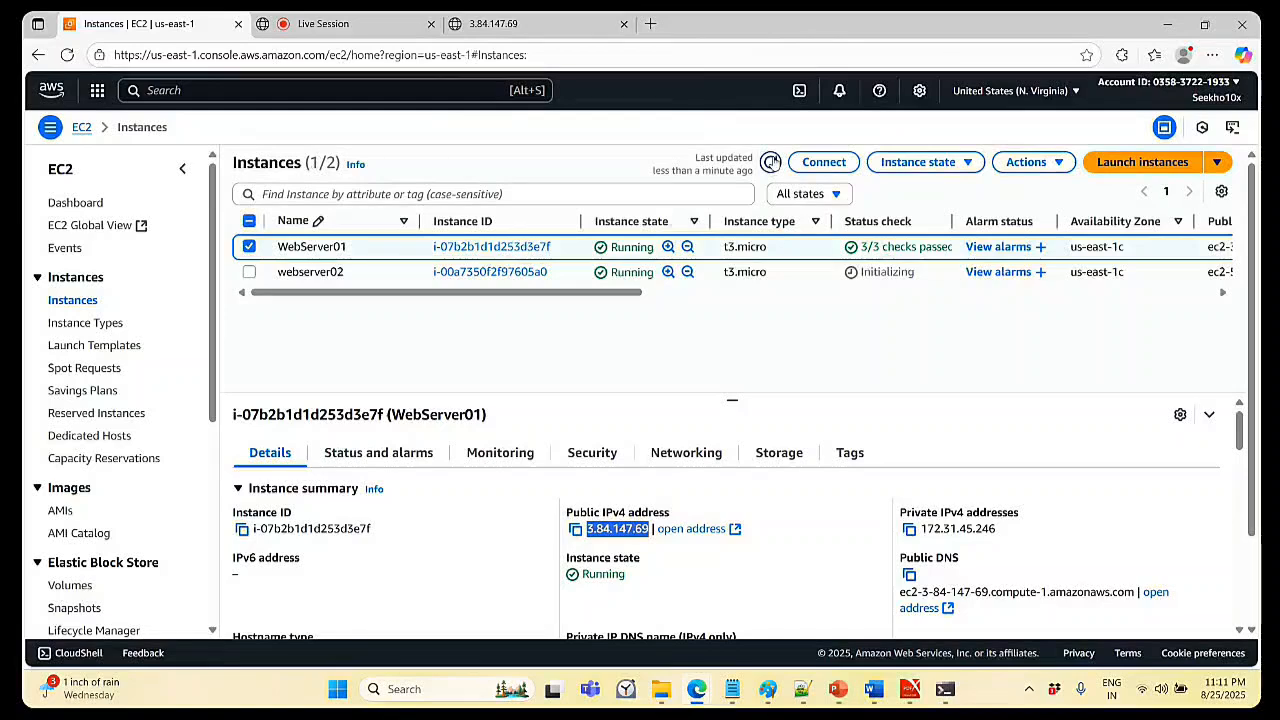
click(249, 246)
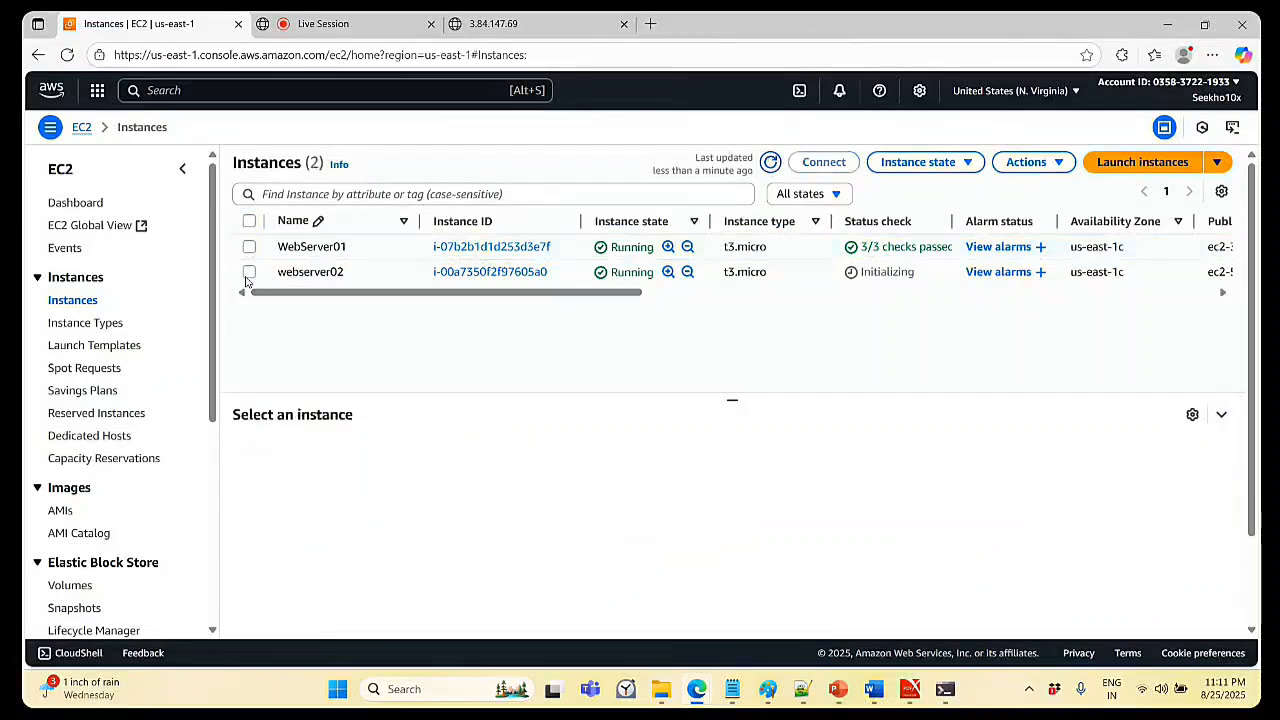
click(249, 272)
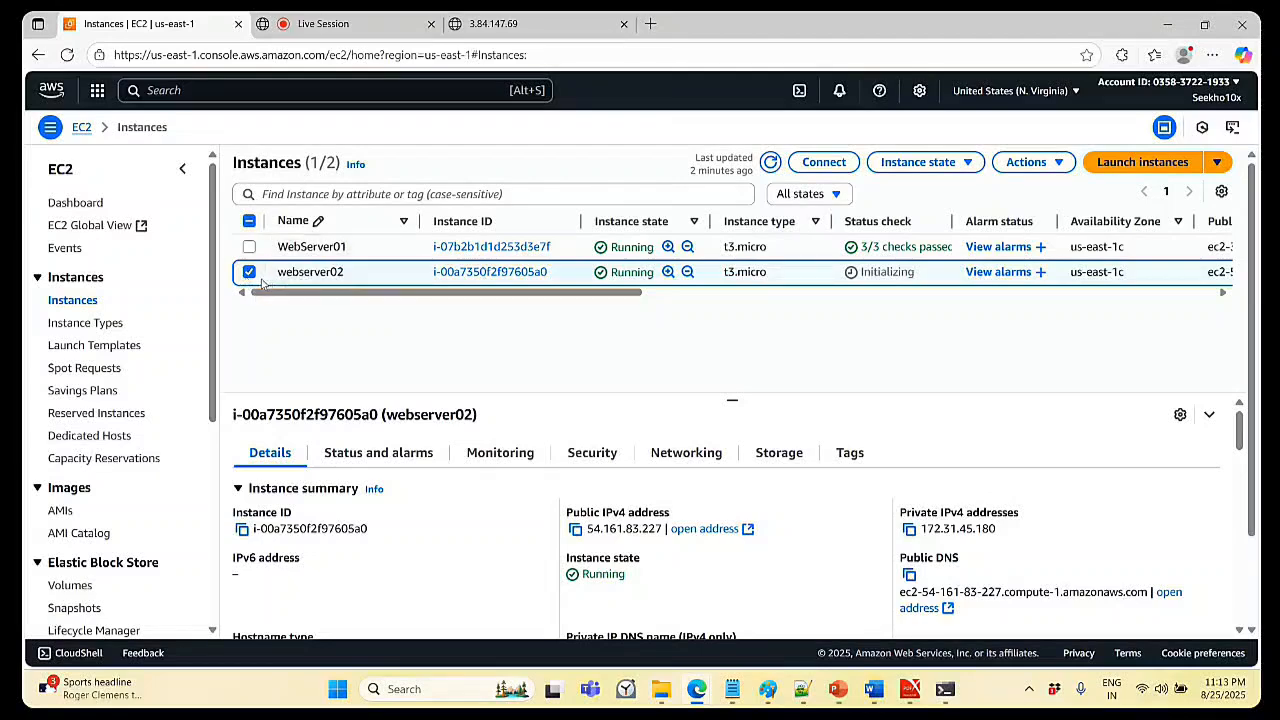
click(249, 273)
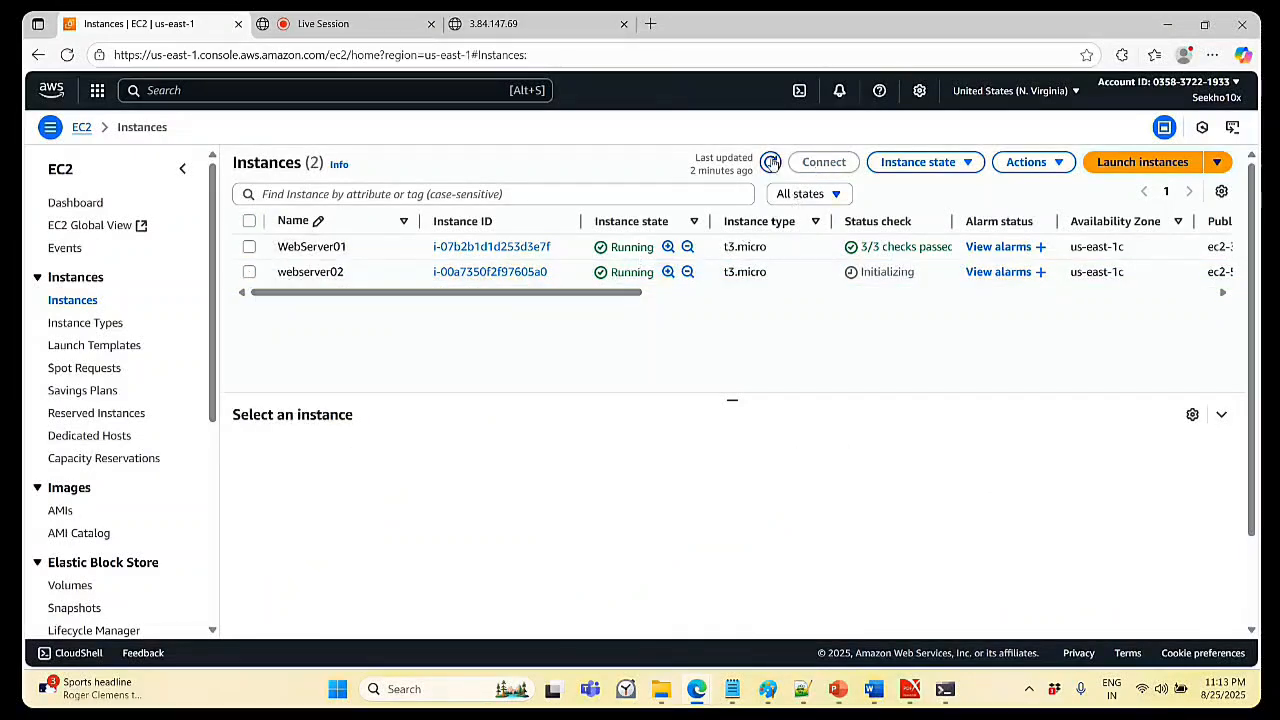
click(771, 162)
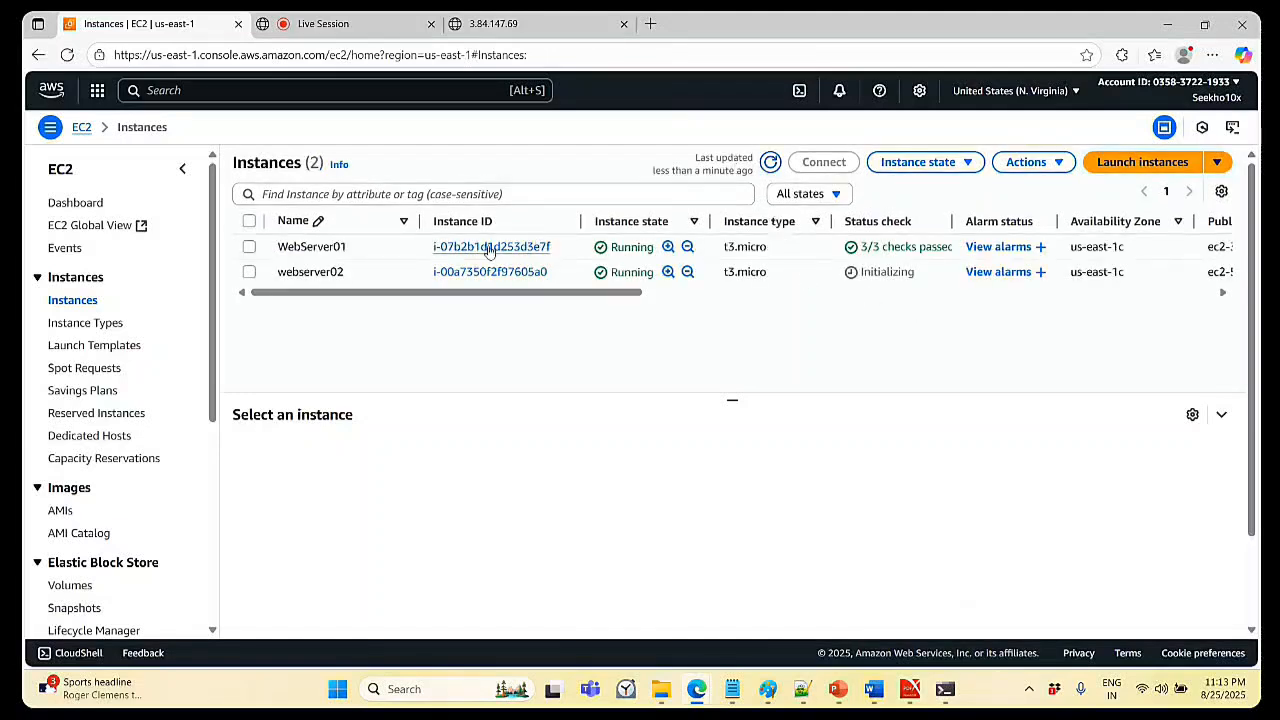
click(771, 162)
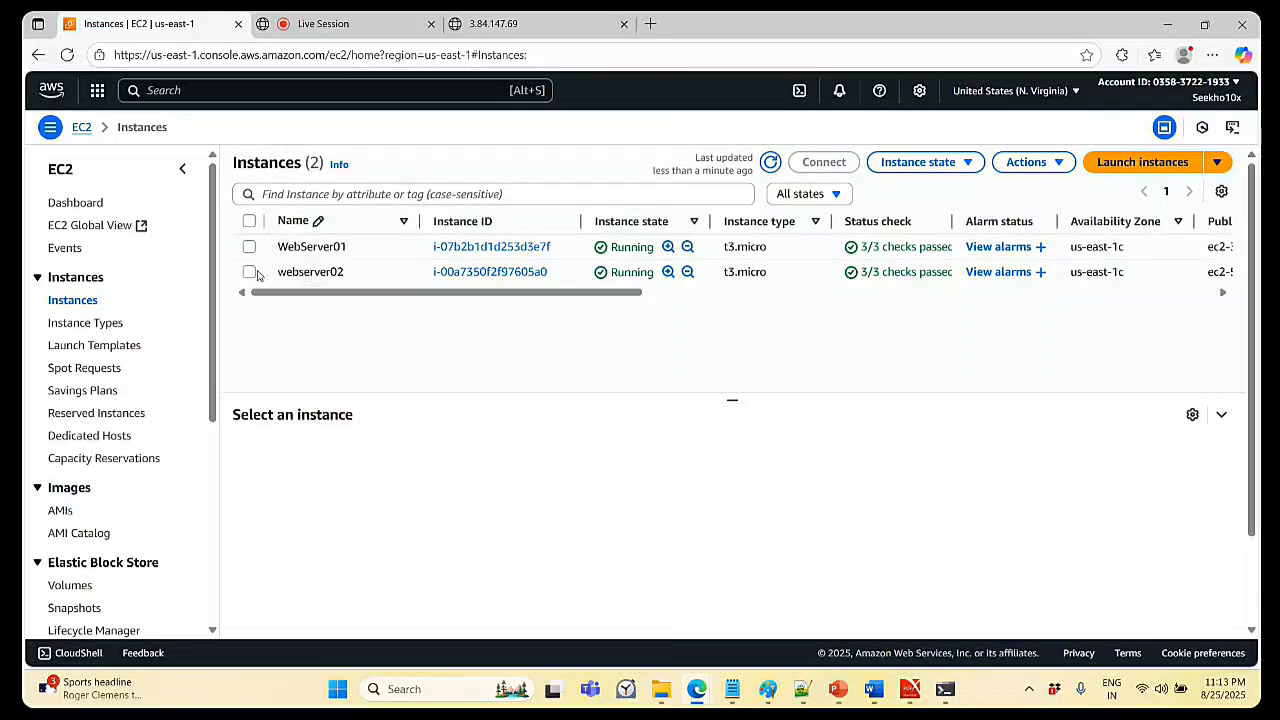
- Copy webserver02's public IPv4 address and open 54.161.83.227 in the tab used to test WebServer01
click(250, 272)
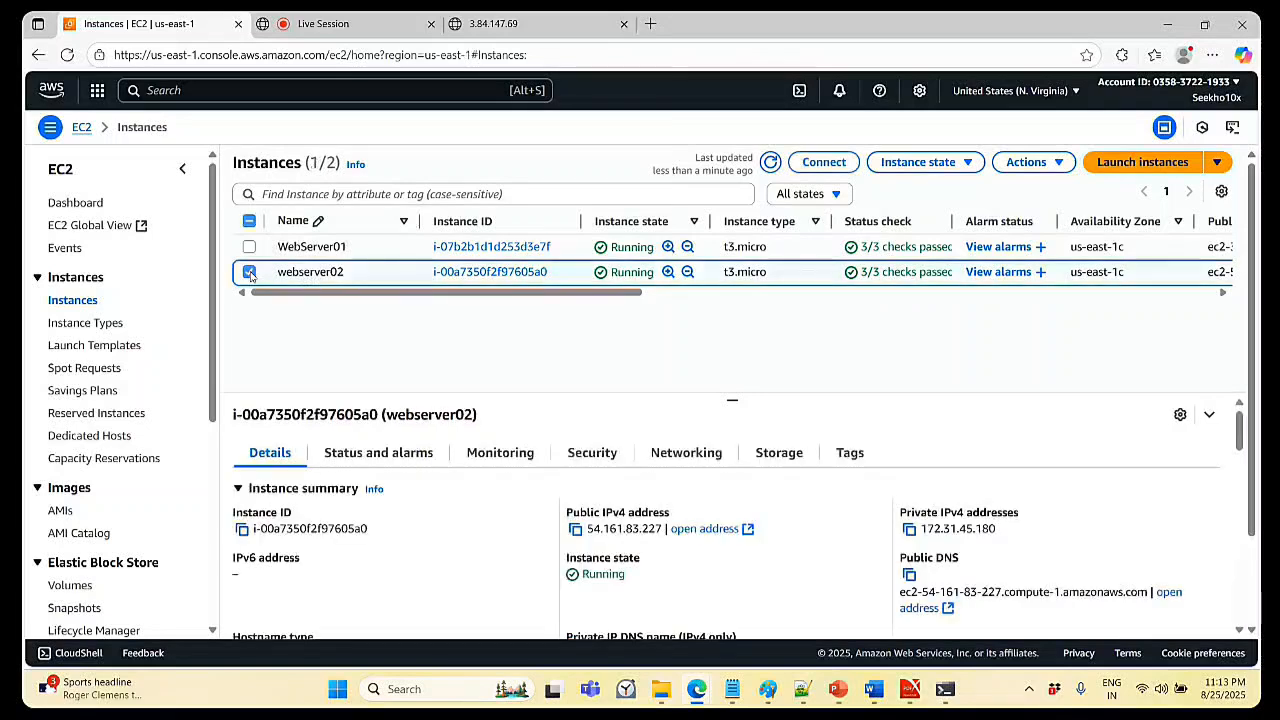
click(575, 530)
click(535, 24)
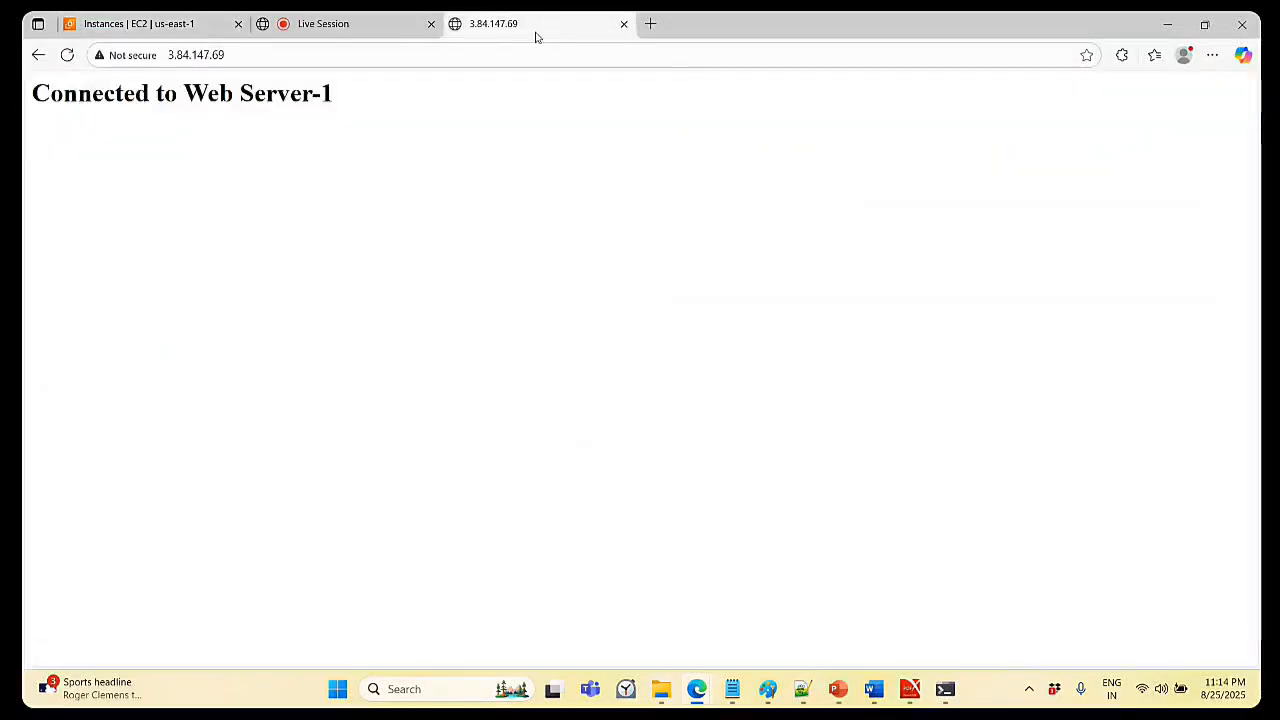
click(334, 55)
key(ctrl+v)
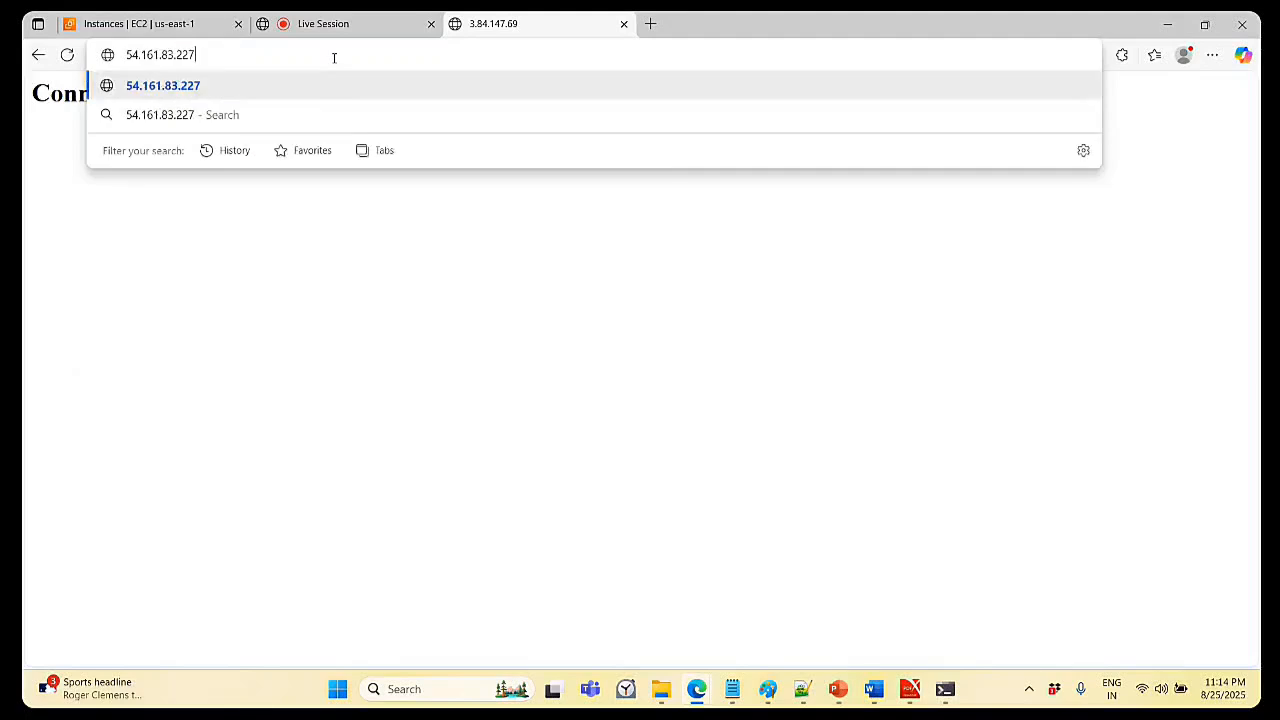
key(Return)
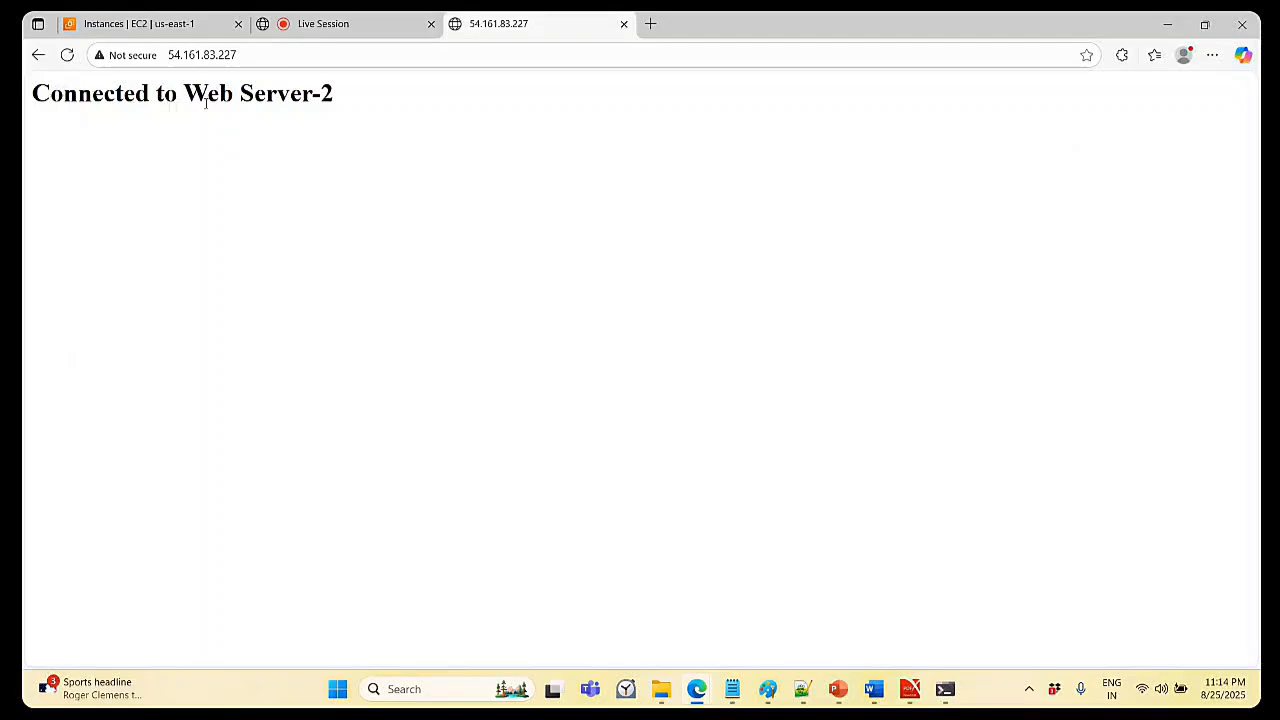
- Deselect webserver02 in the Instances list and view its test web page again
click(152, 24)
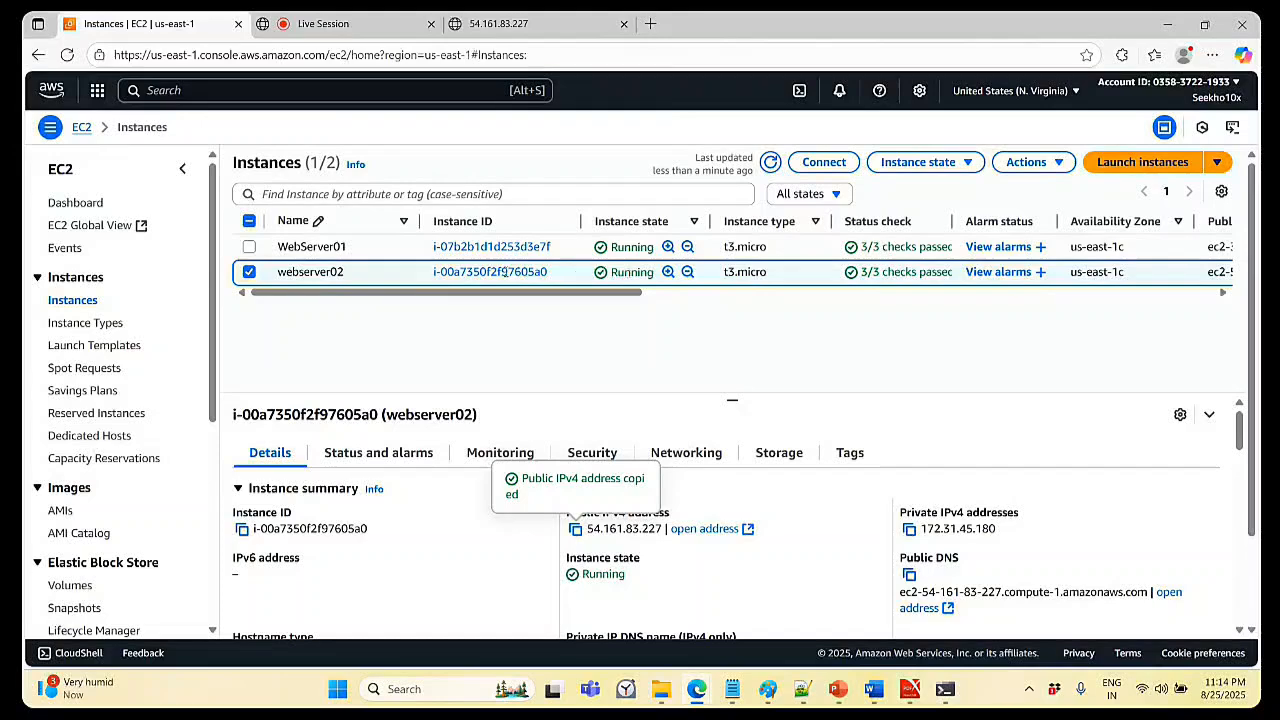
click(249, 272)
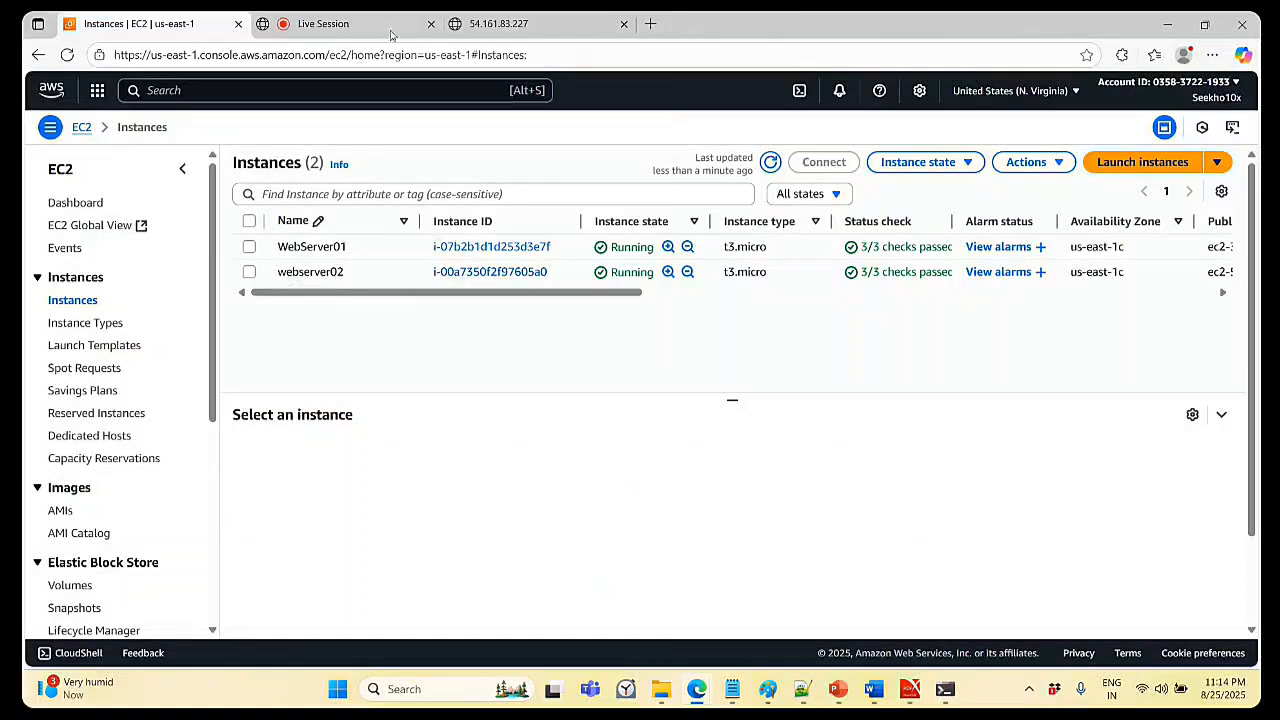
click(505, 23)
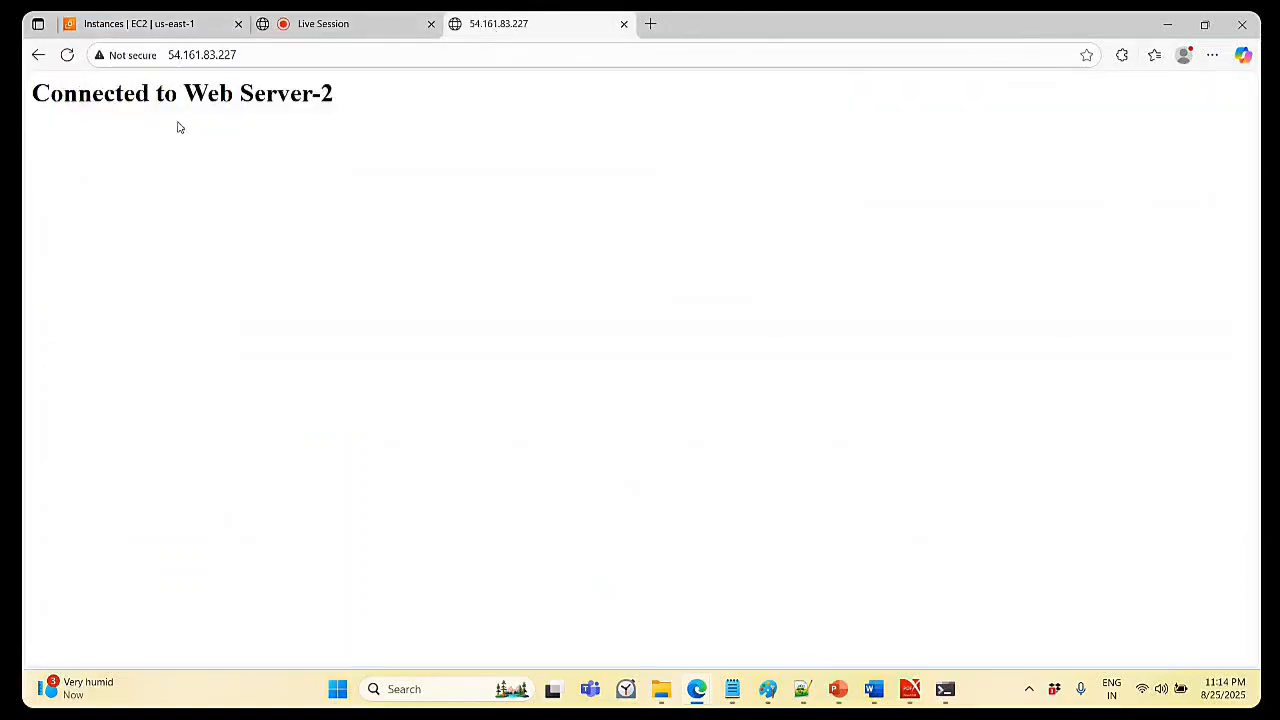
- Return to the EC2 console and find the Load Balancing section in its navigation
click(155, 25)
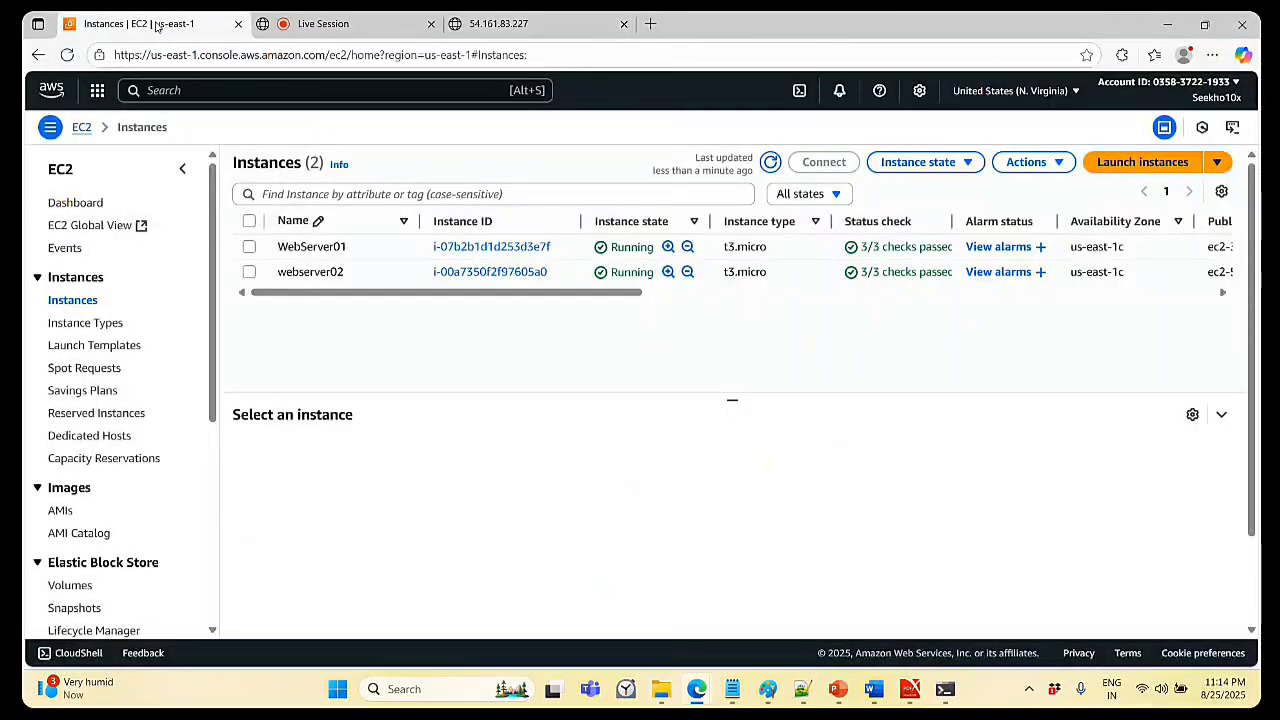
scroll(113, 370, down, 2)
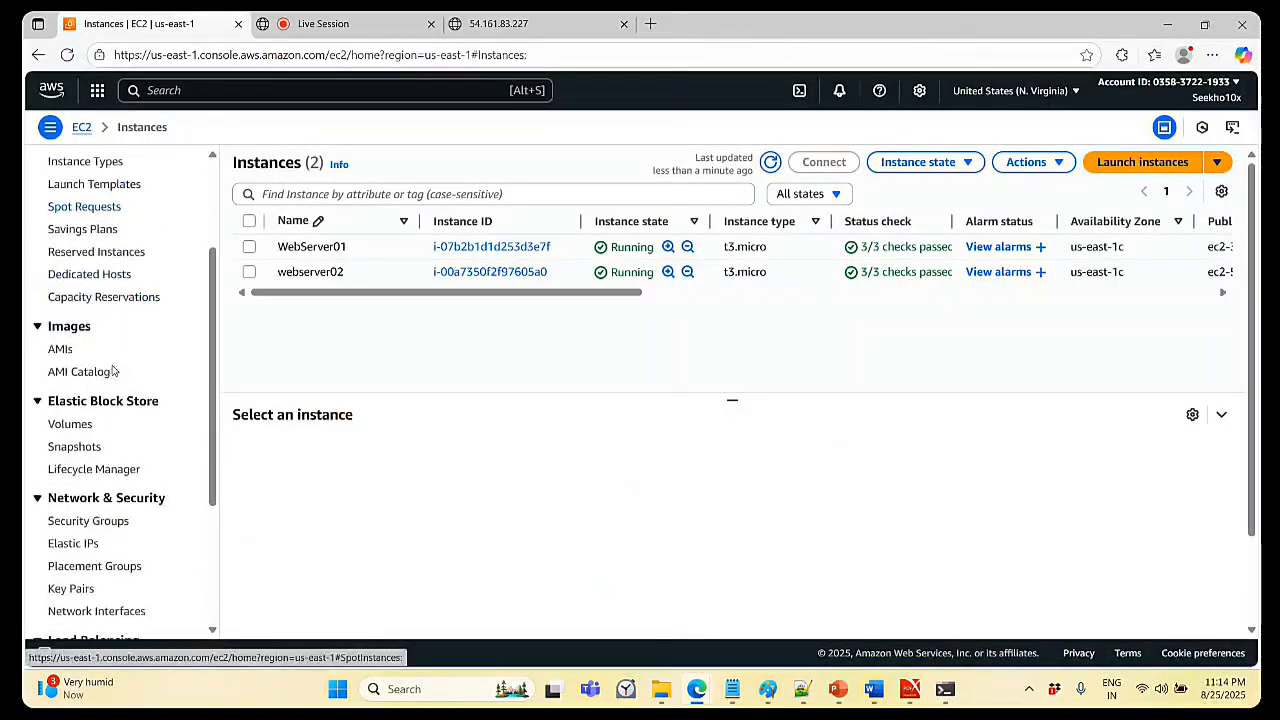
- Open the EC2 Load Balancers page in a separate browser tab and start creating a load balancer
scroll(113, 370, down, 3)
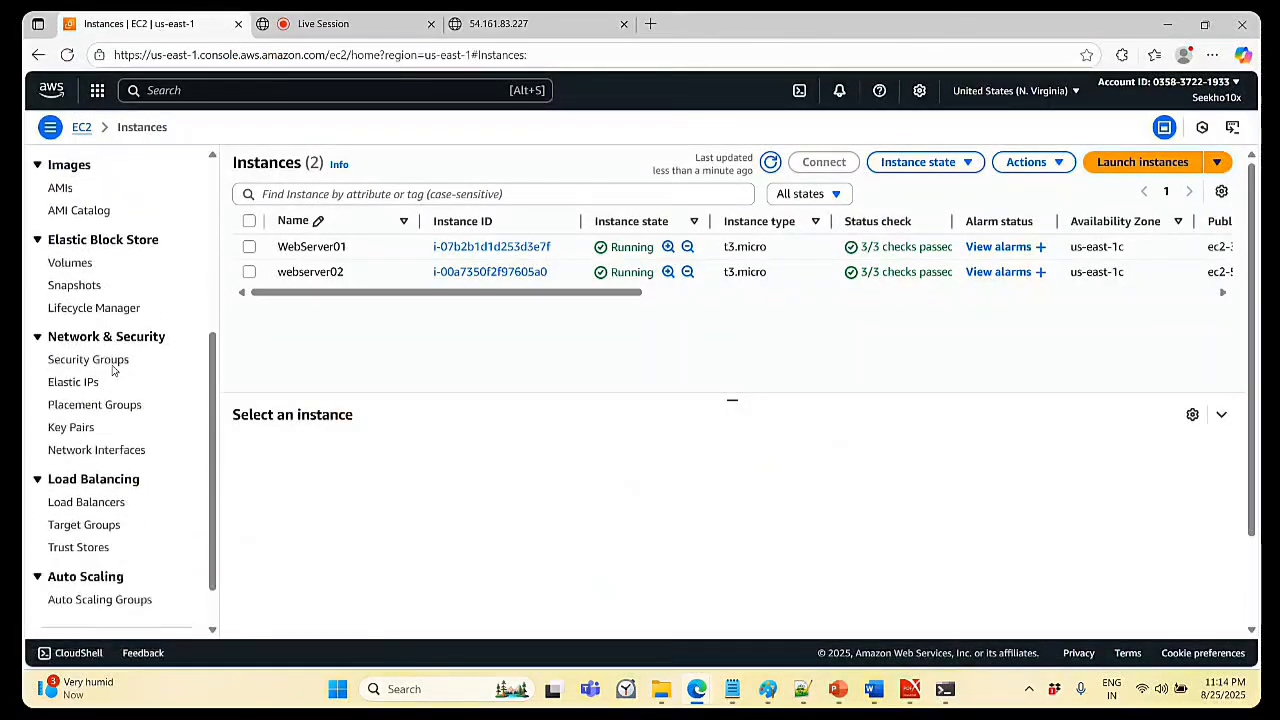
right_click(110, 502)
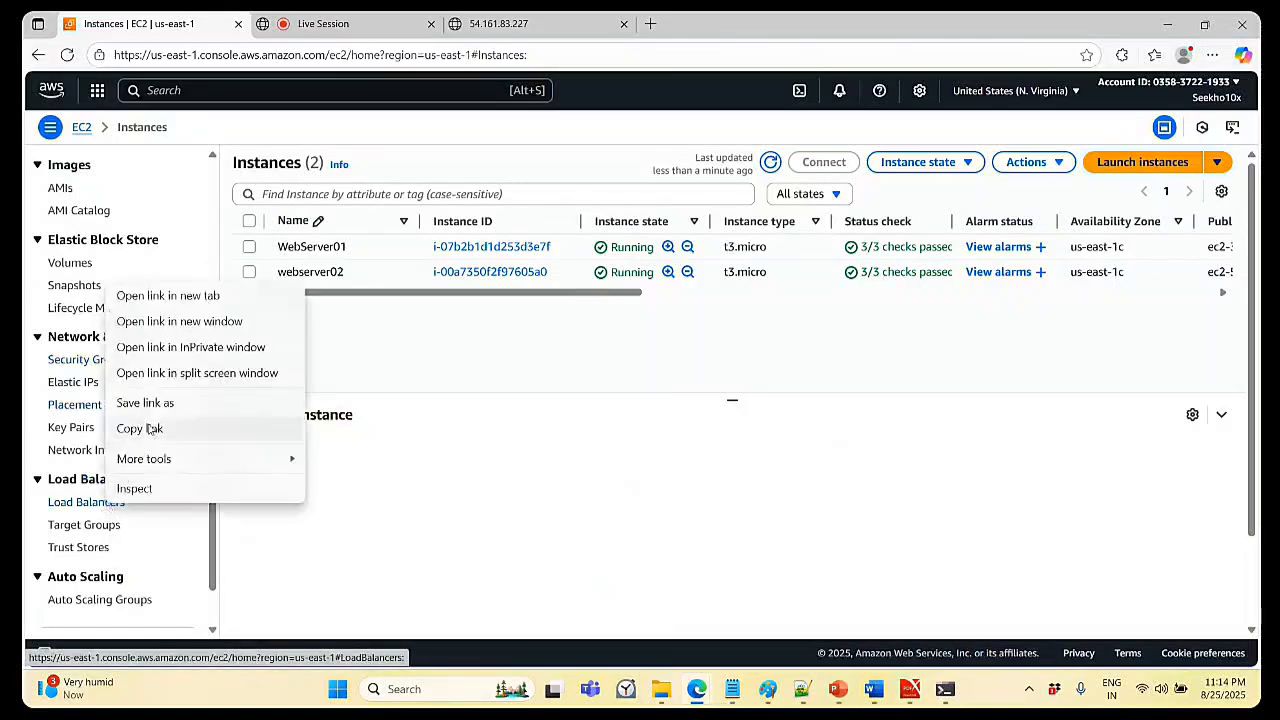
click(165, 296)
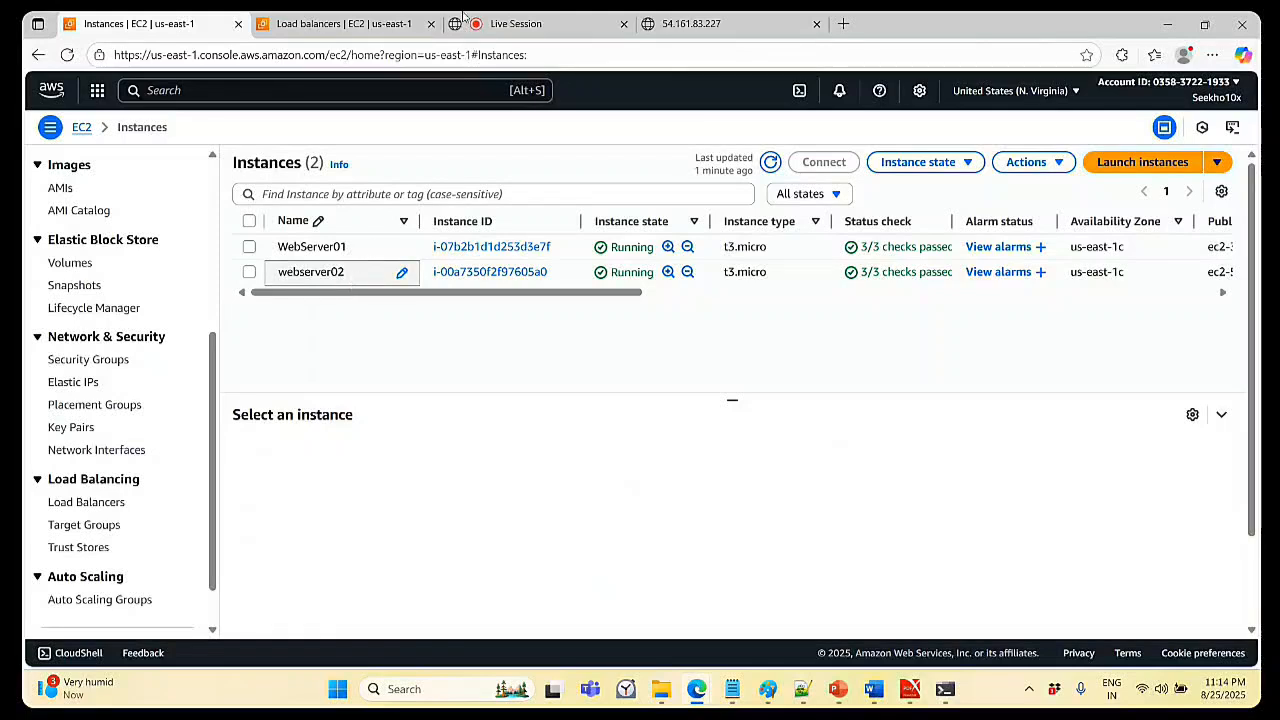
click(310, 20)
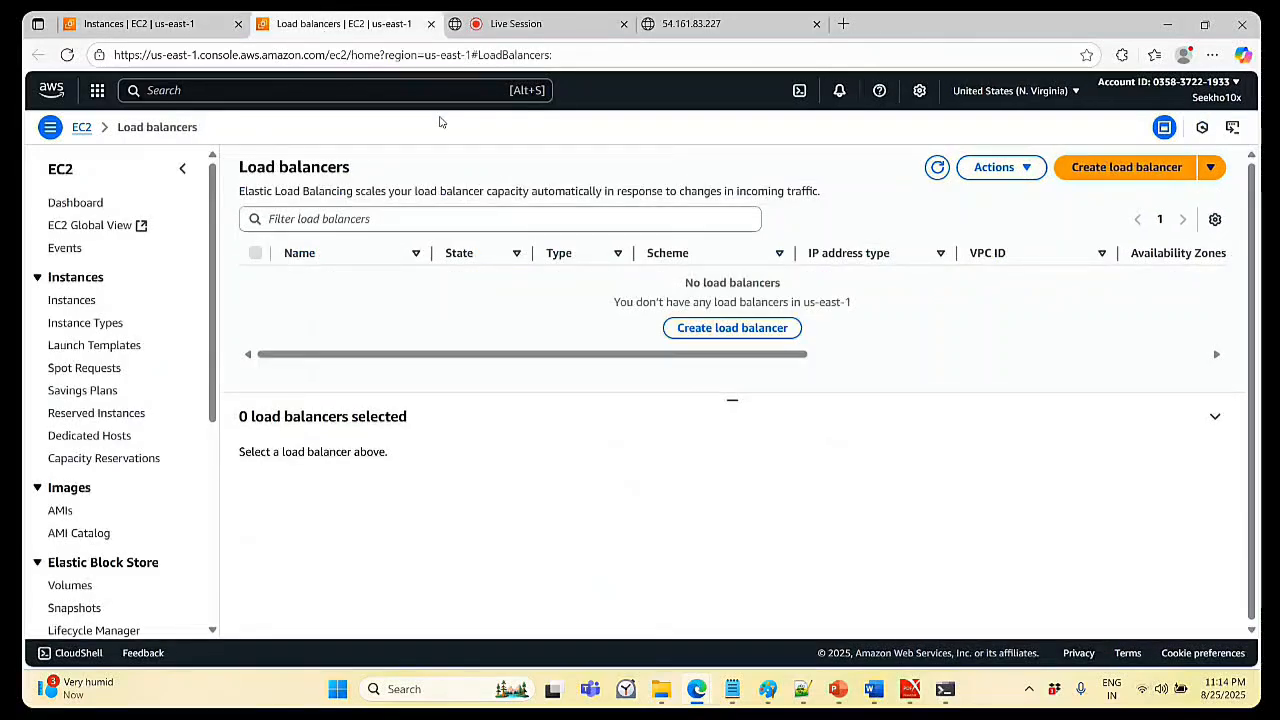
click(742, 330)
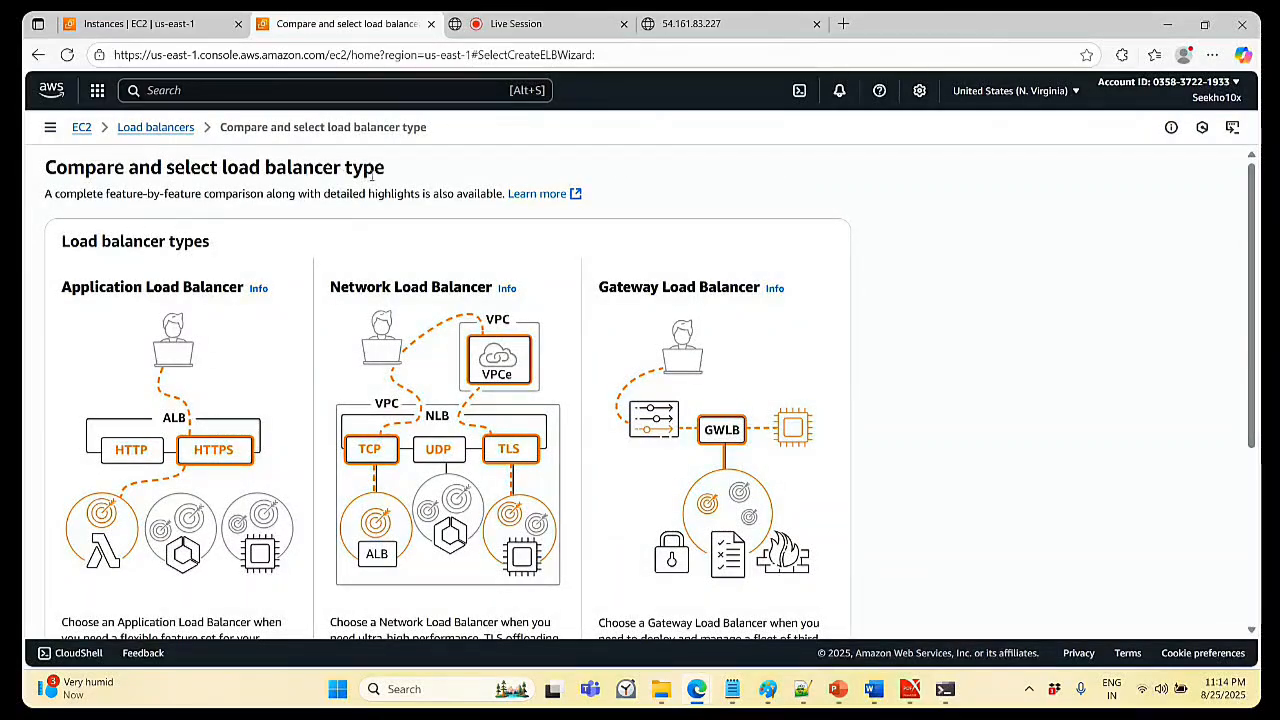
- Compare the Application, Network, Gateway and Classic load balancer types and their descriptions
scroll(474, 272, down, 3)
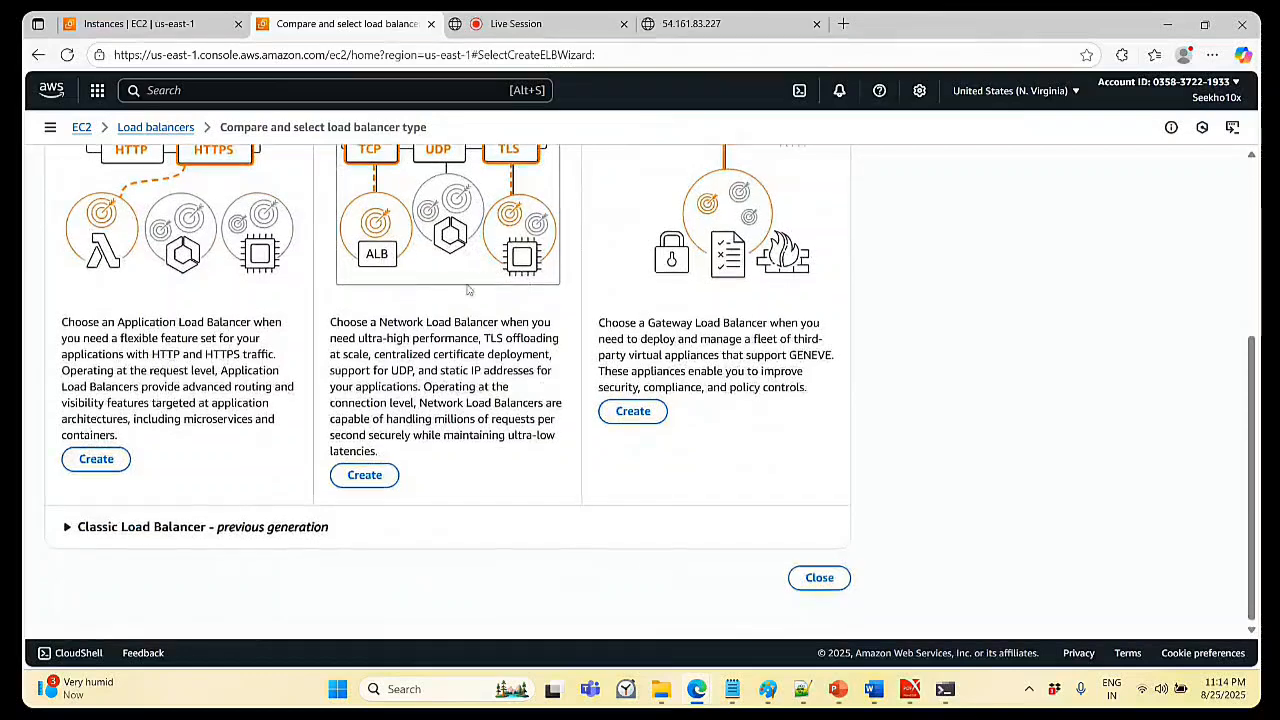
scroll(183, 517, up, 3)
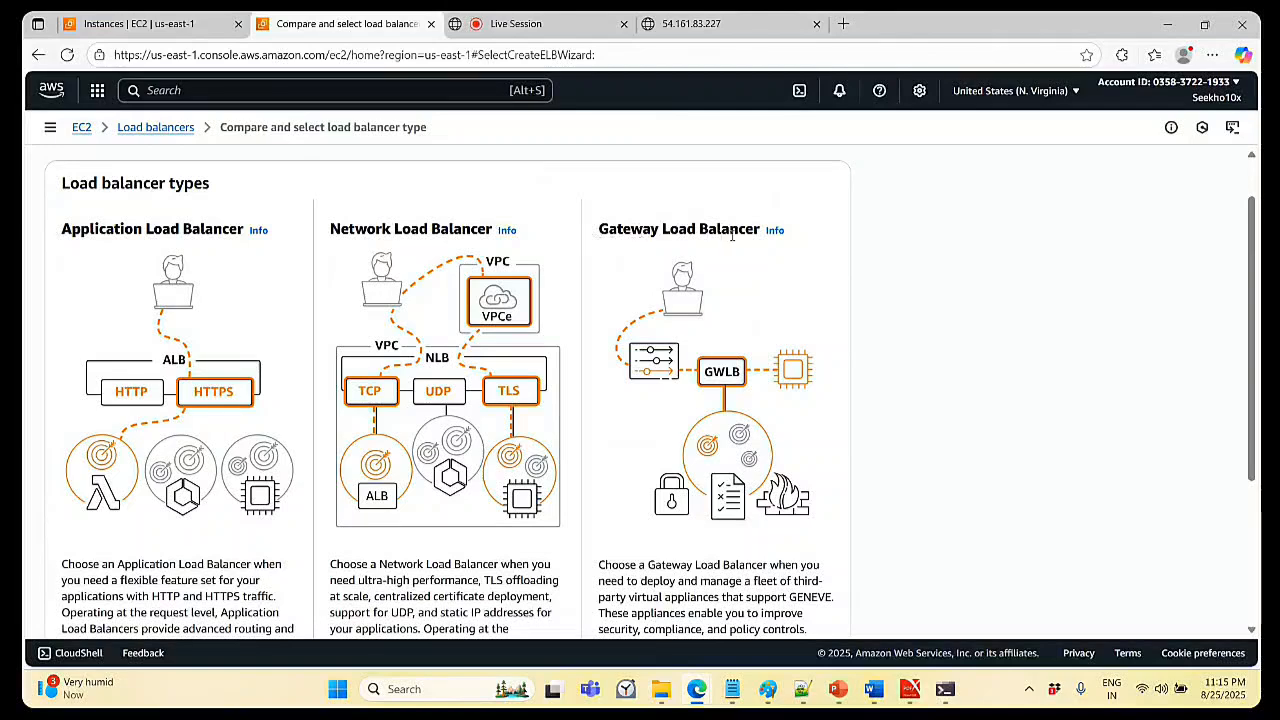
scroll(735, 240, down, 3)
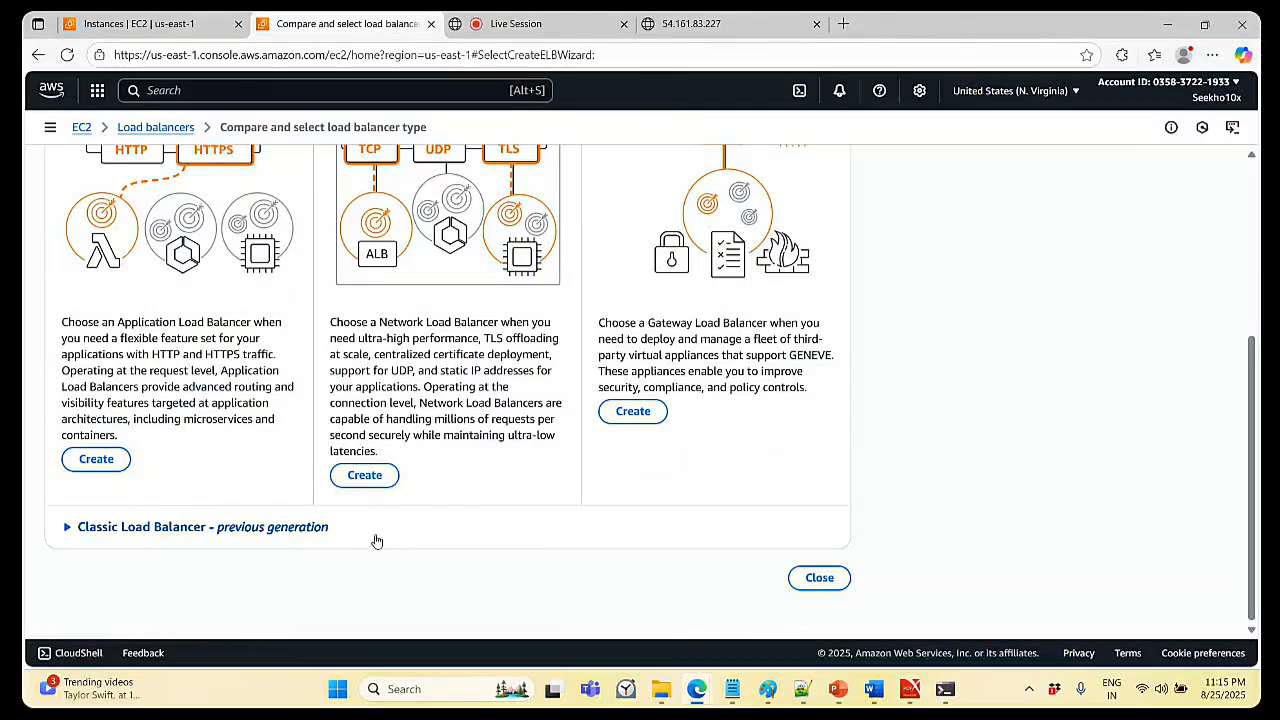
scroll(433, 506, up, 3)
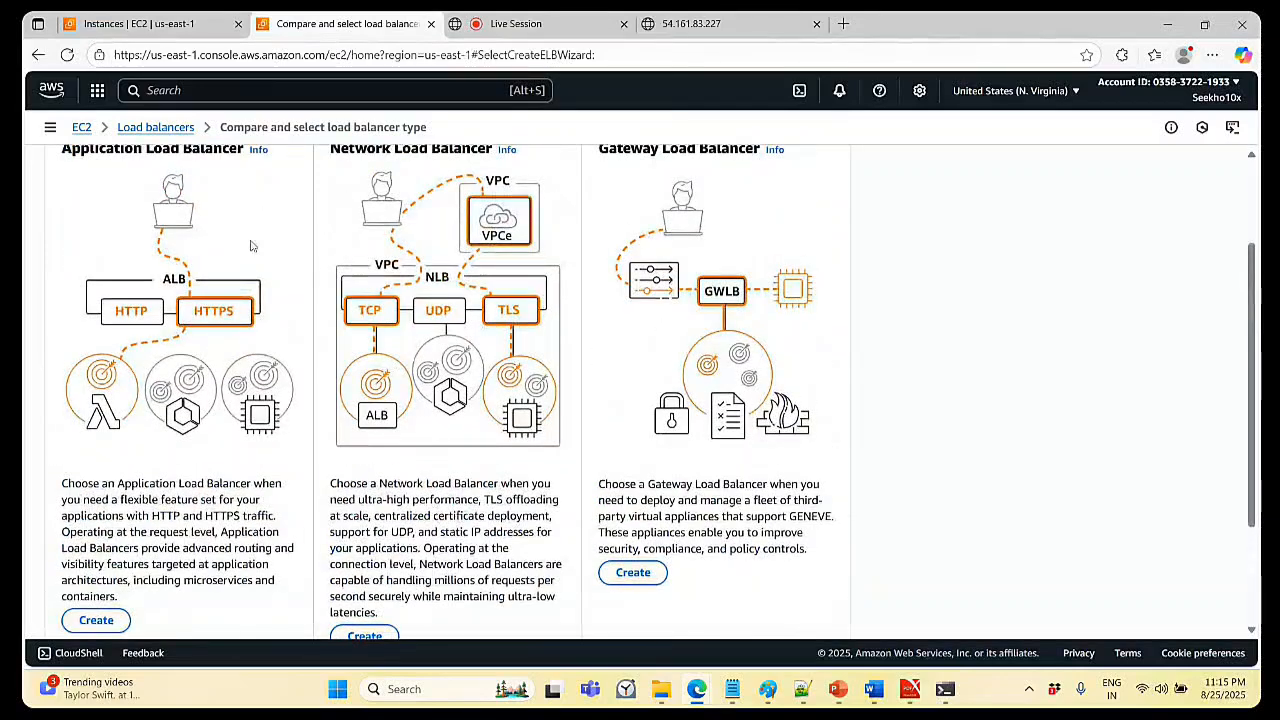
scroll(456, 220, up, 1)
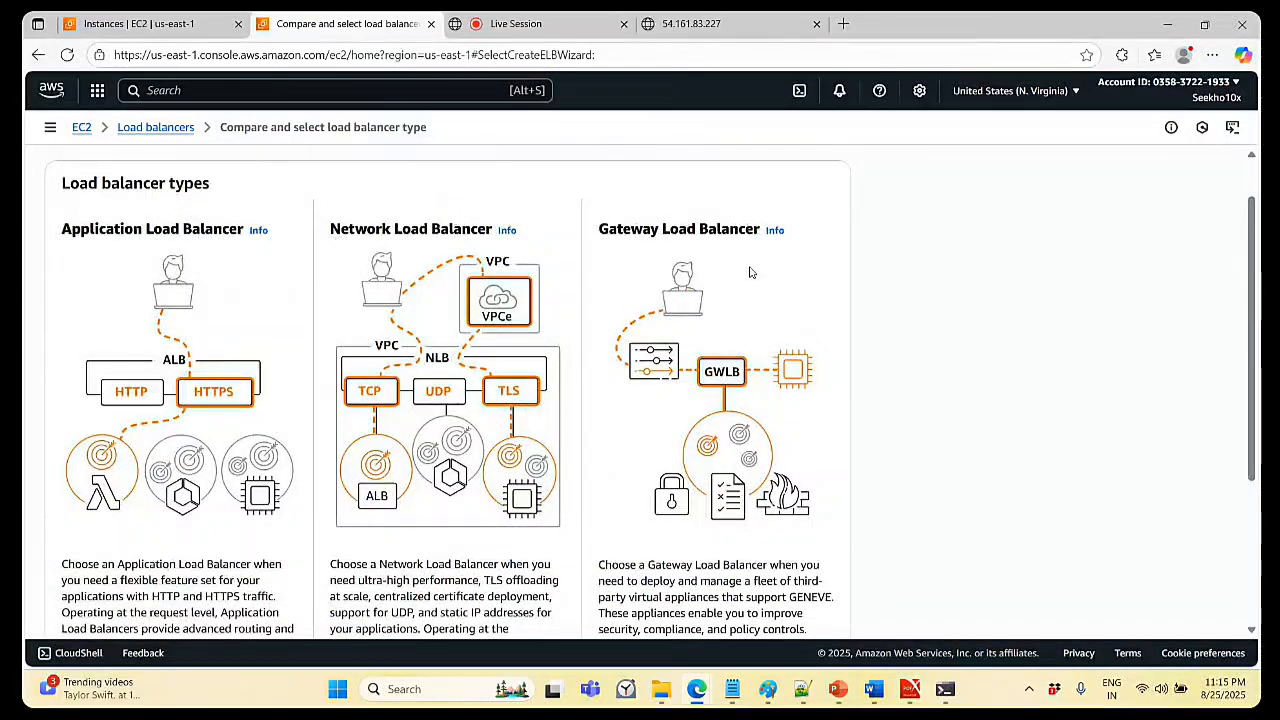
scroll(675, 248, down, 3)
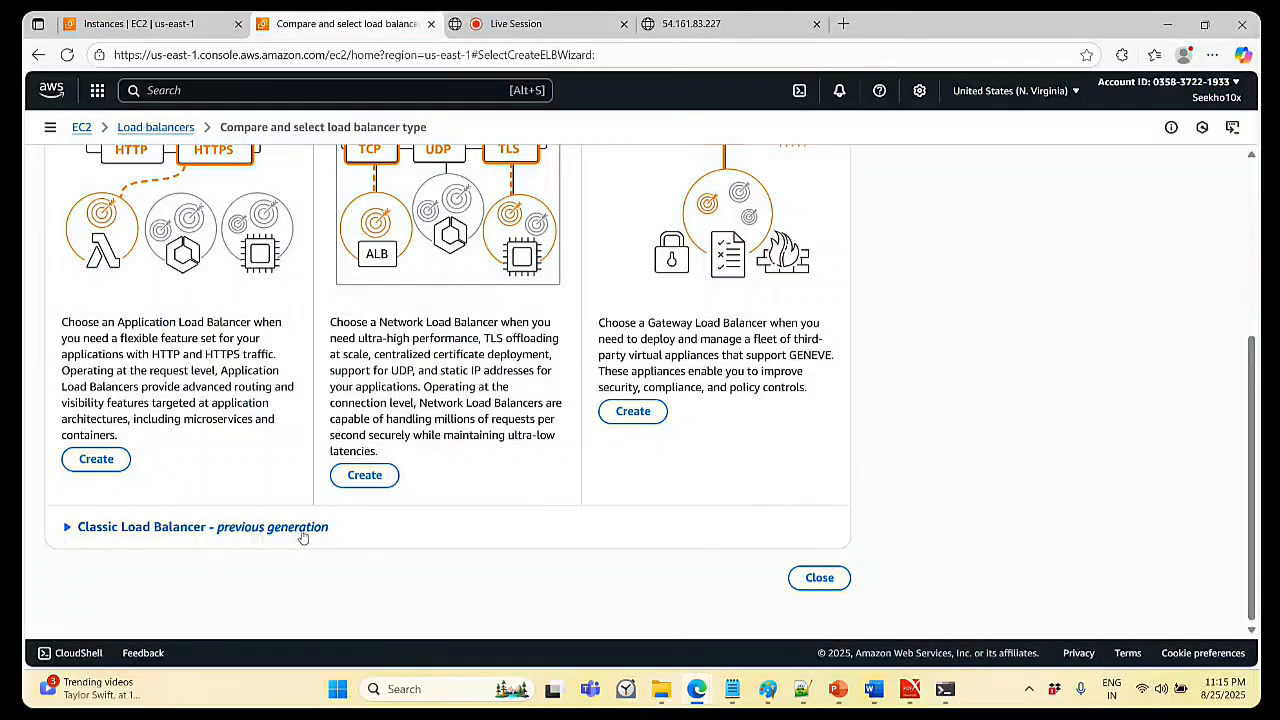
scroll(249, 429, up, 1)
scroll(218, 341, up, 5)
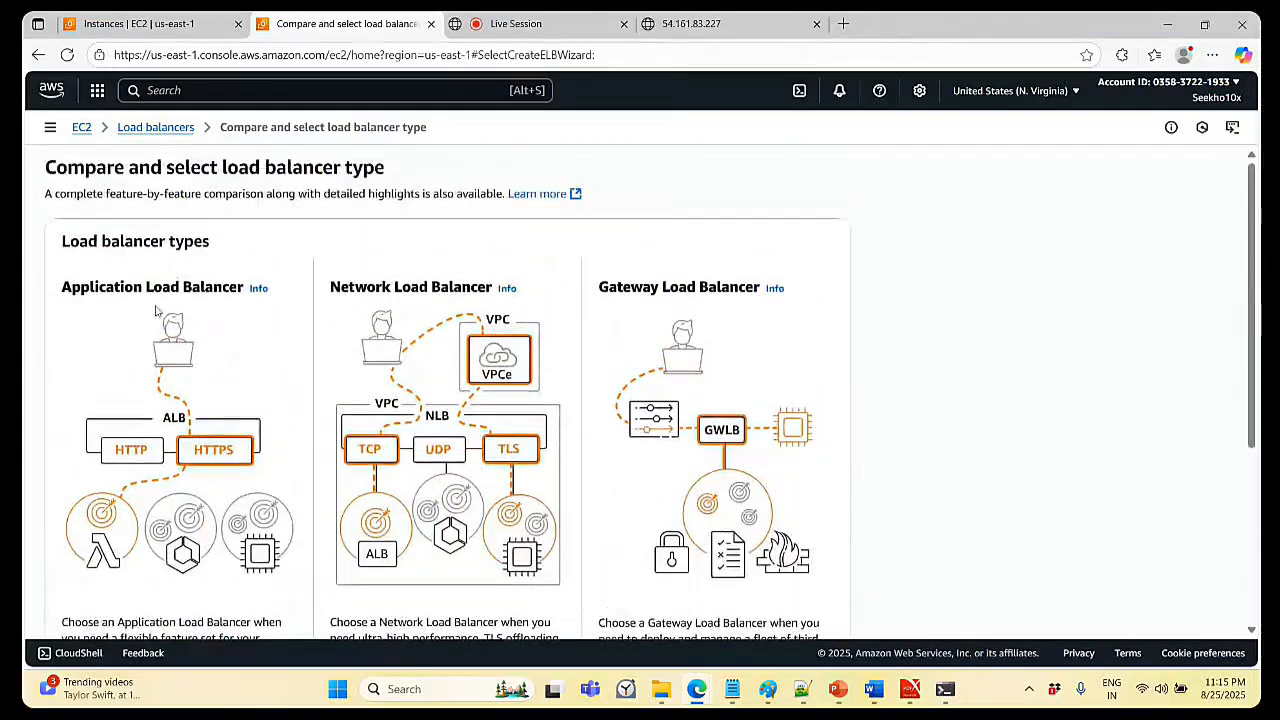
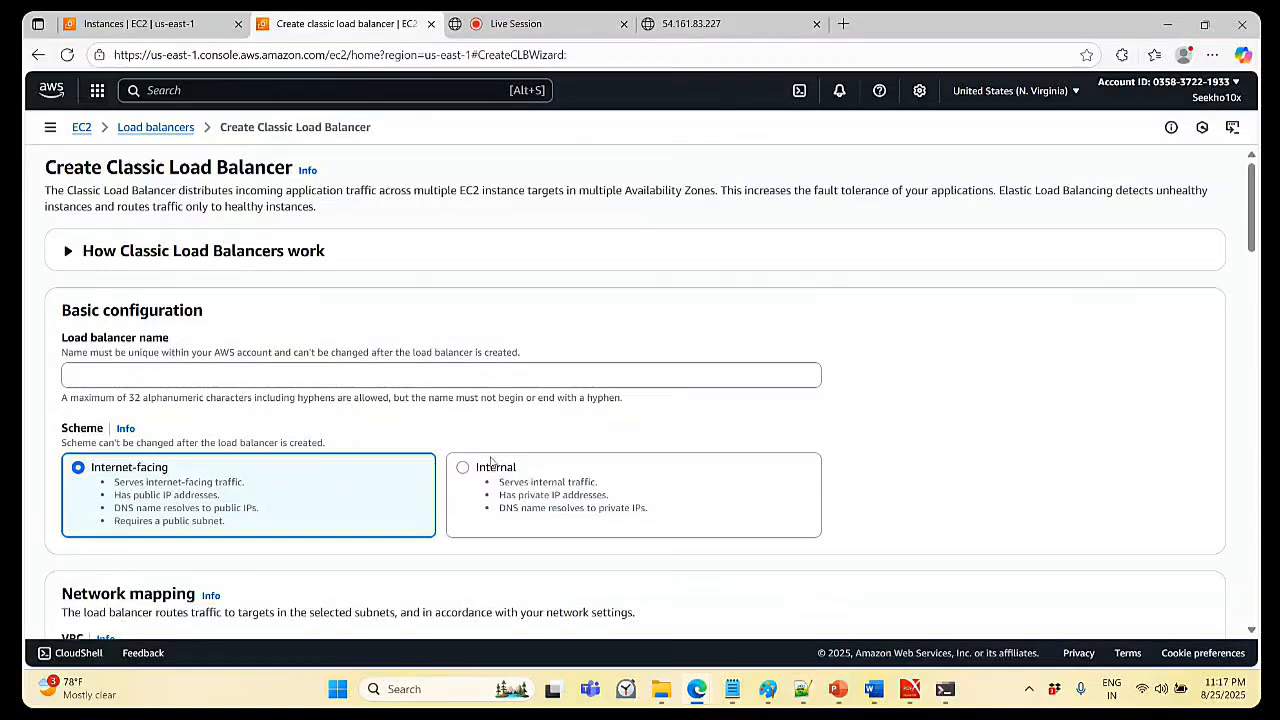
- Name the Classic Load Balancer CLB-Demo
click(286, 375)
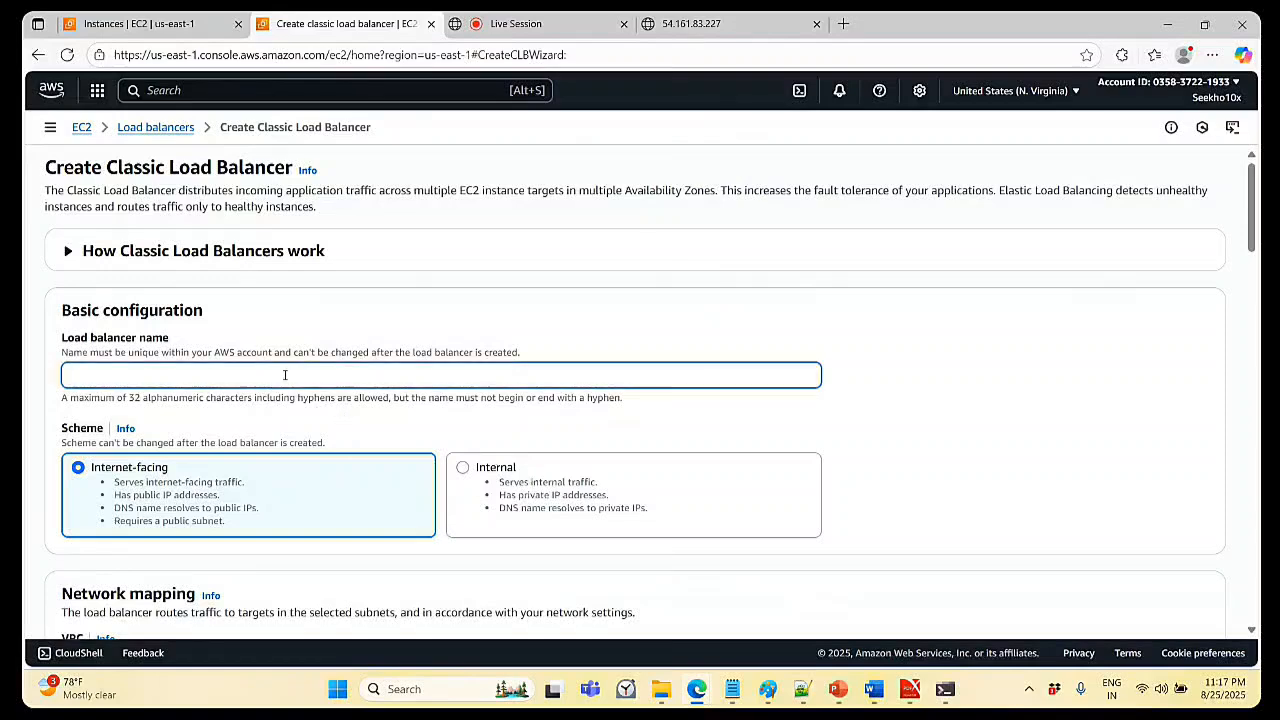
text(CLB-De)
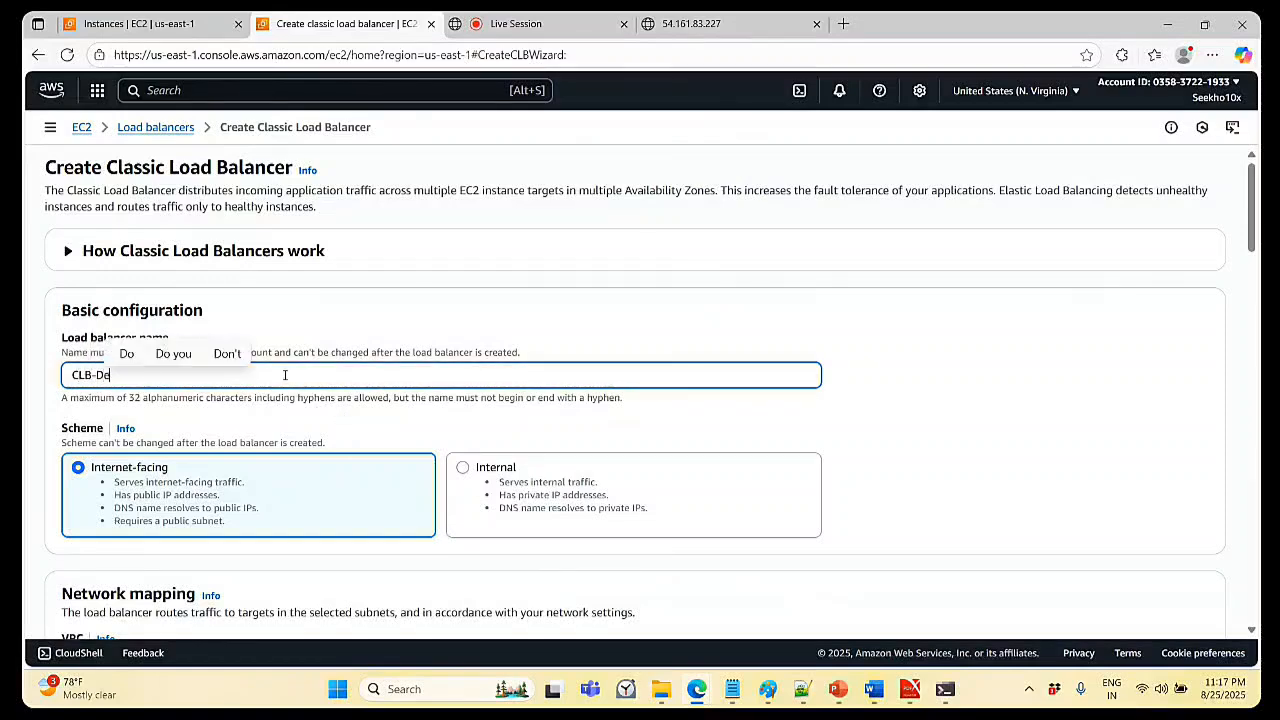
text(mo)
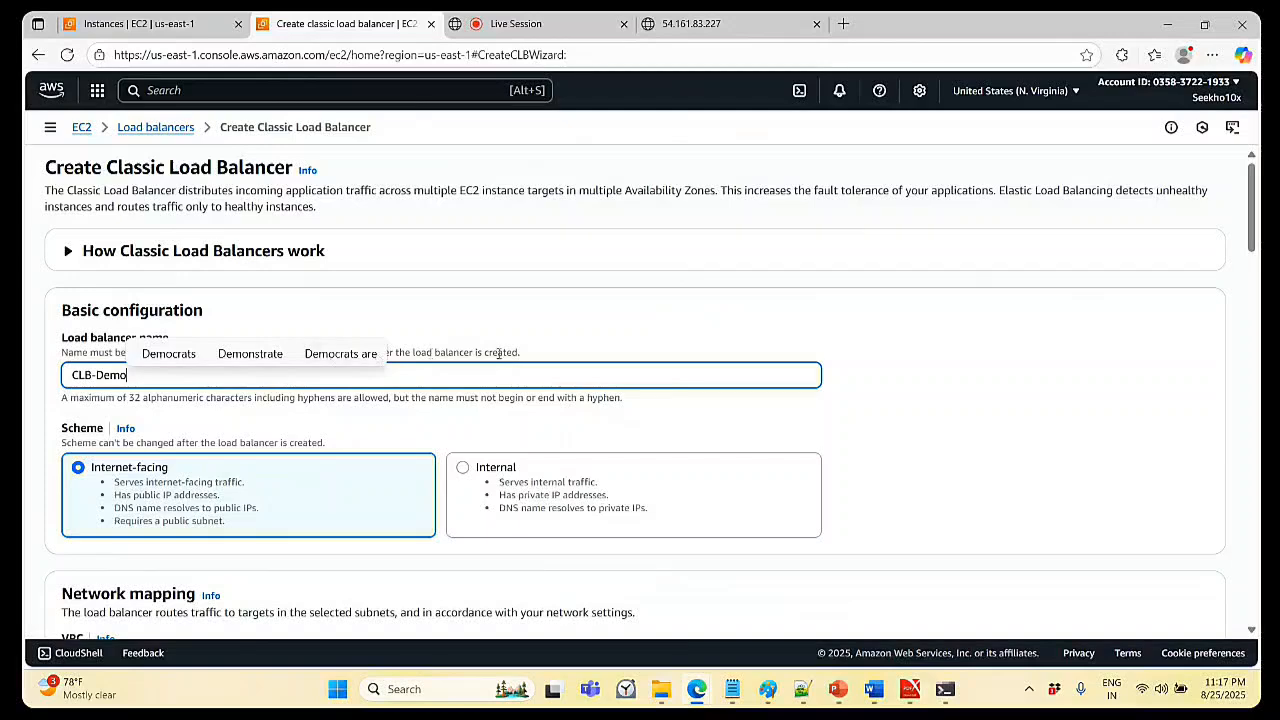
click(614, 306)
- Enable the us-east-1a and us-east-1b Availability Zones in the load balancer's network mapping
scroll(654, 323, down, 3)
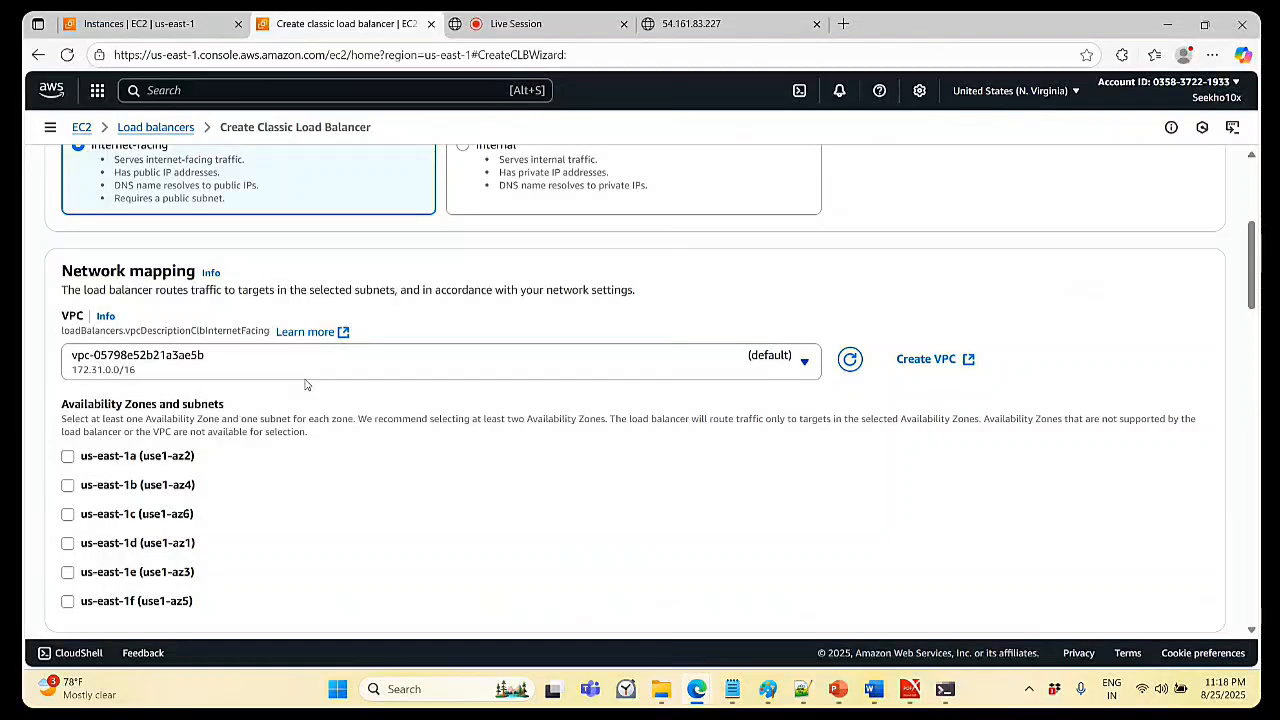
click(67, 456)
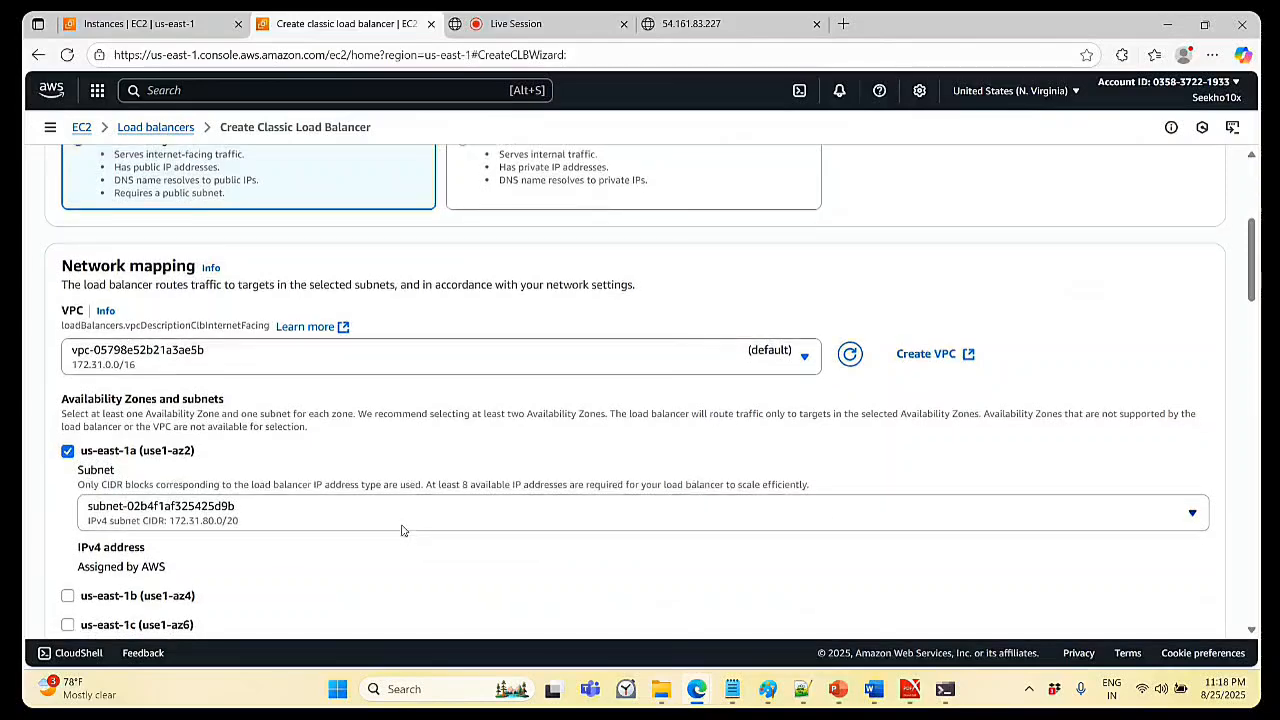
scroll(400, 530, down, 2)
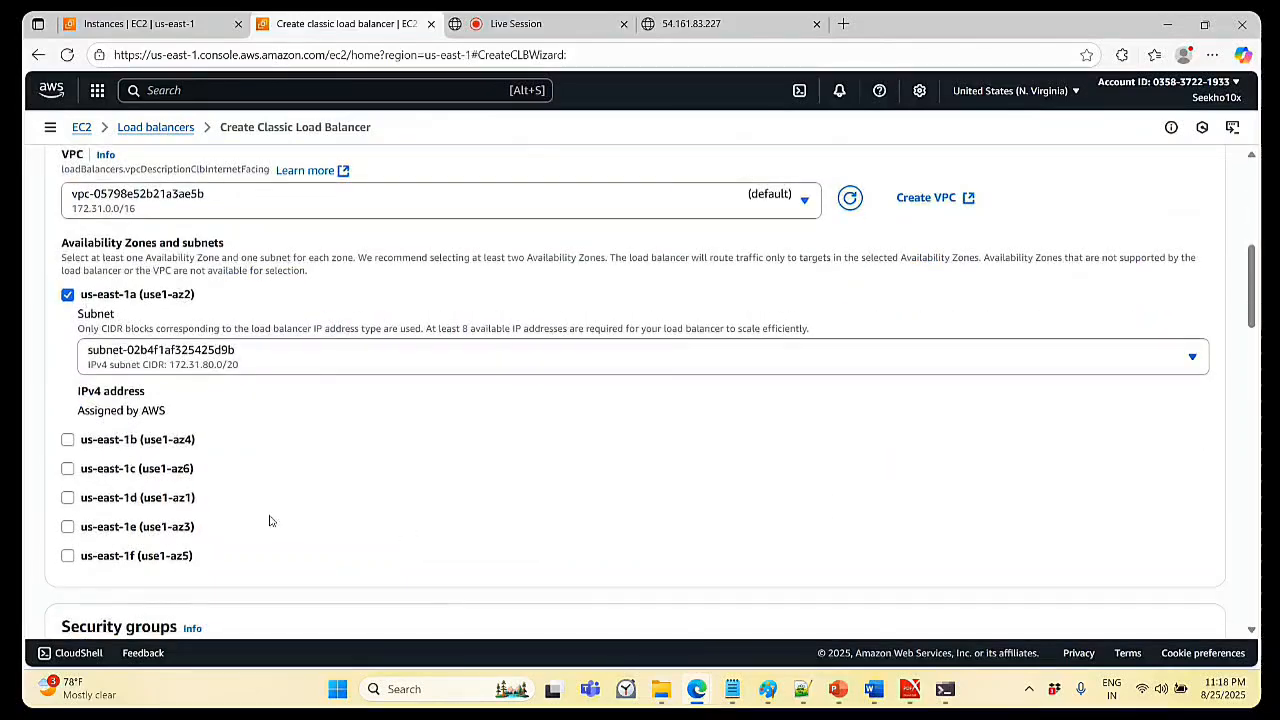
click(67, 440)
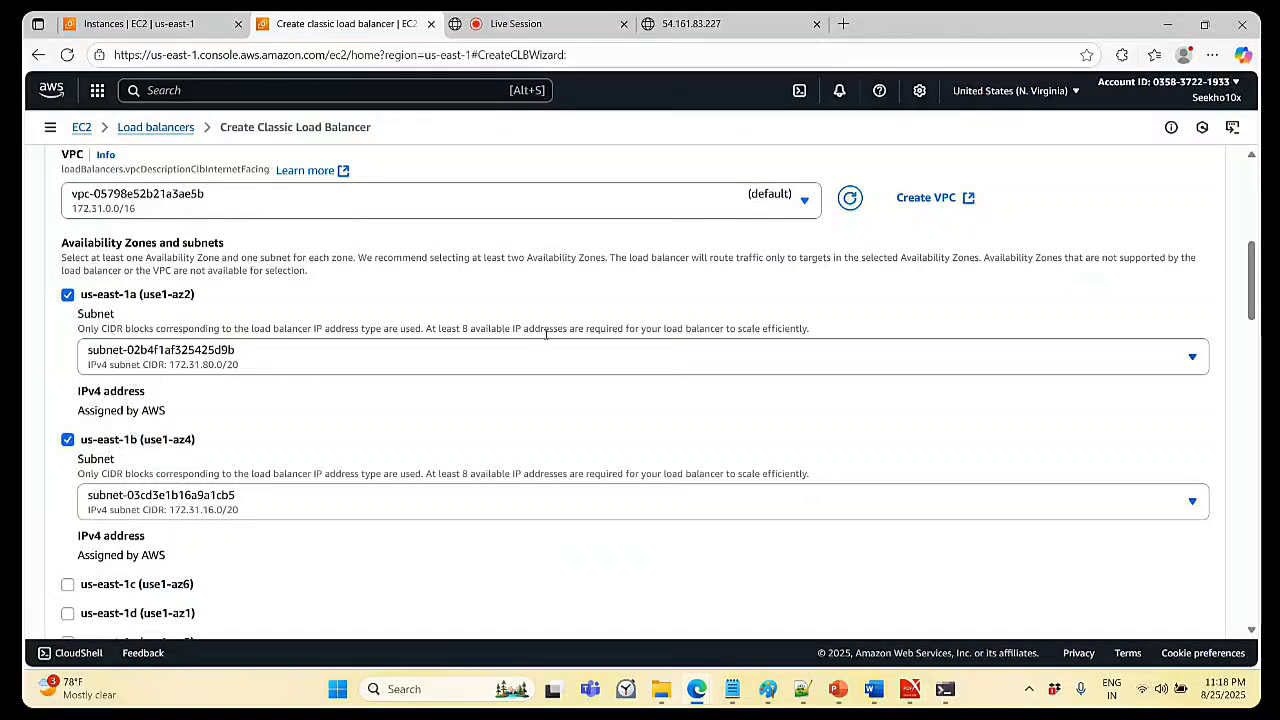
- Find the myhttpserver-ELB security group by searching for "http" and add it to the load balancer
scroll(545, 335, down, 3)
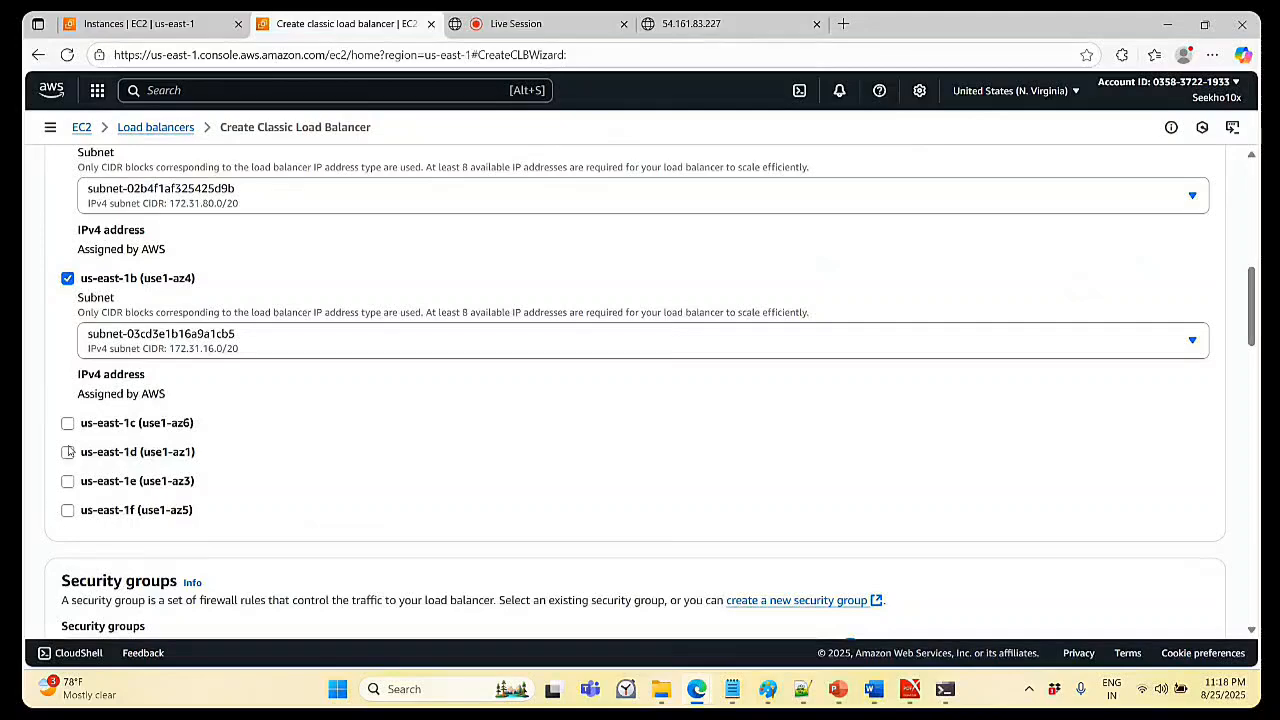
scroll(231, 405, down, 3)
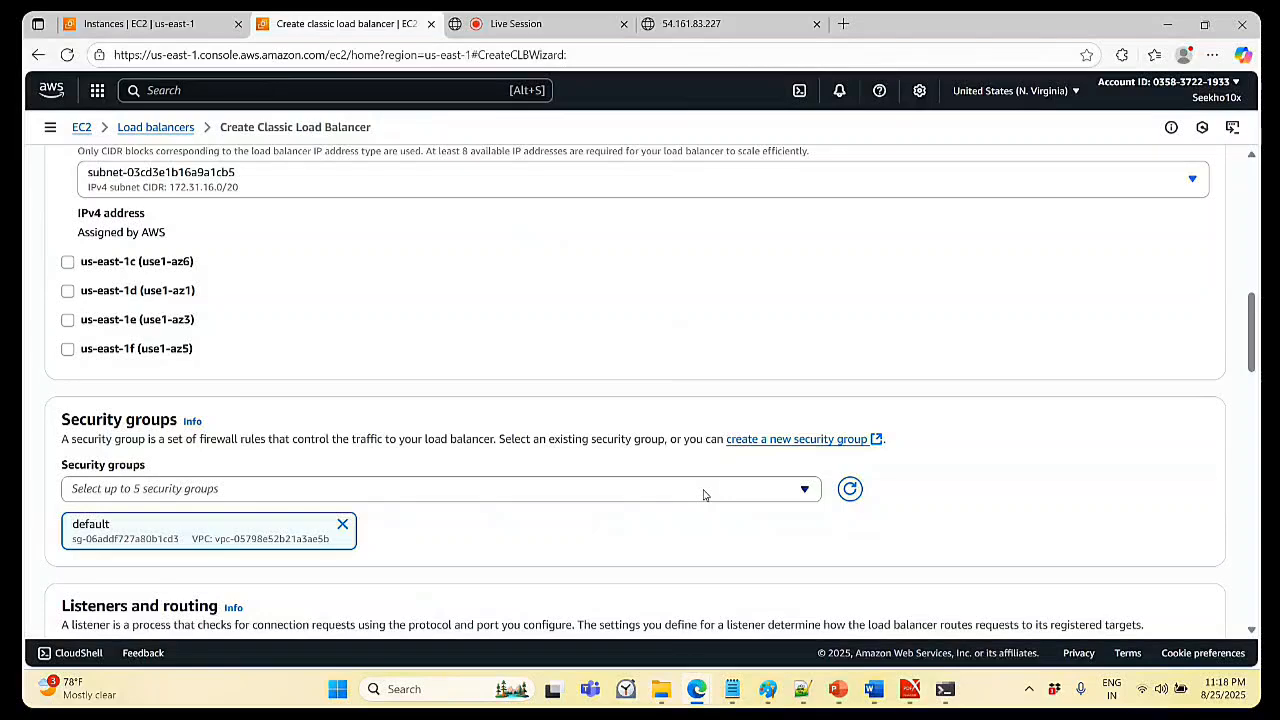
click(612, 494)
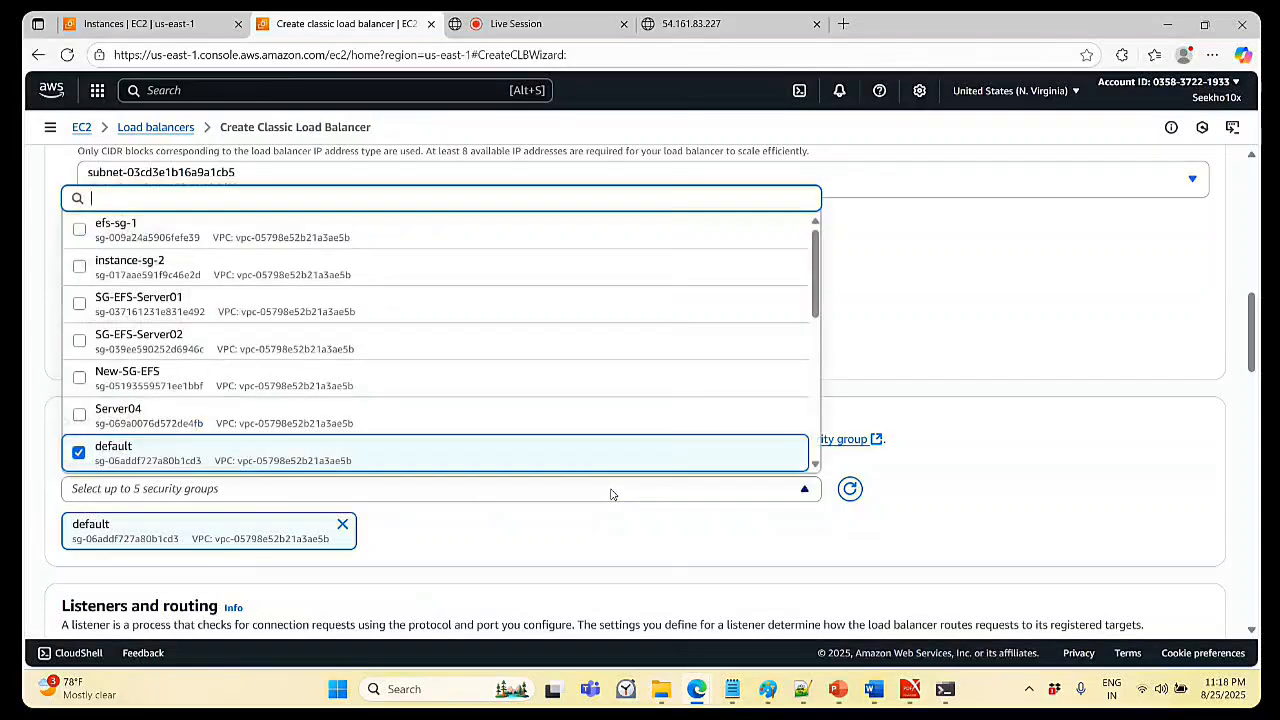
text(http)
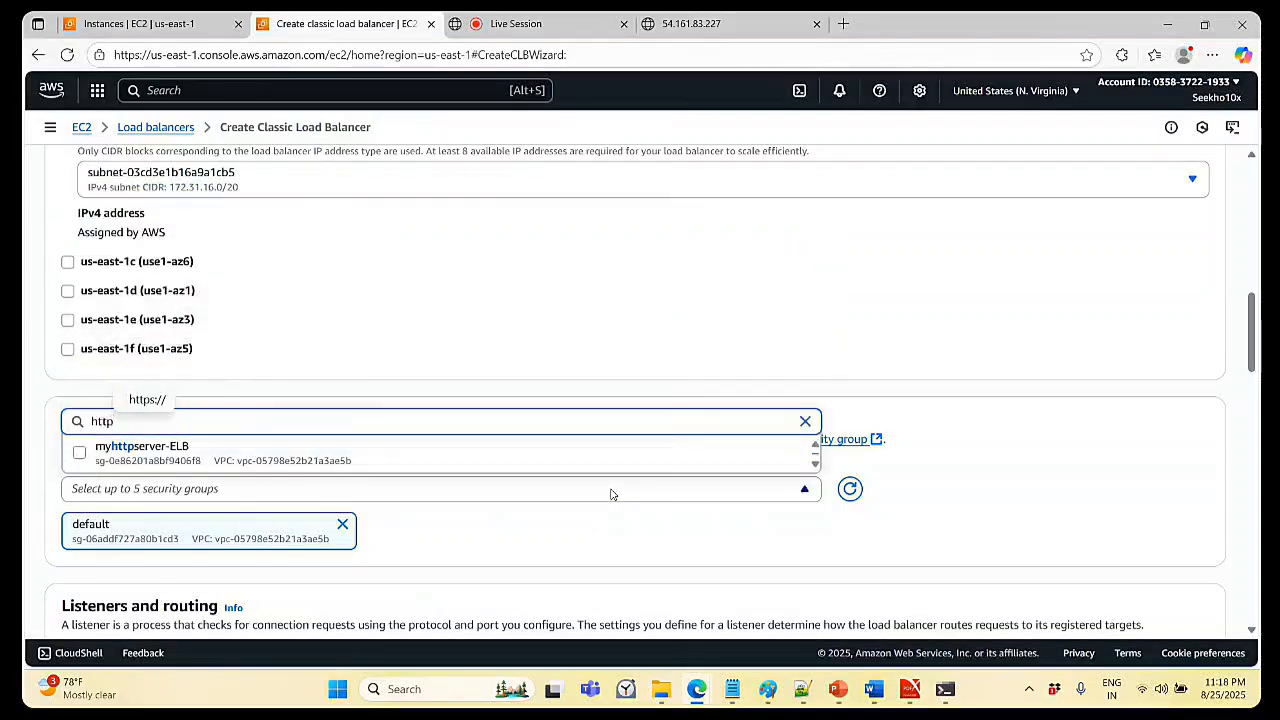
click(337, 462)
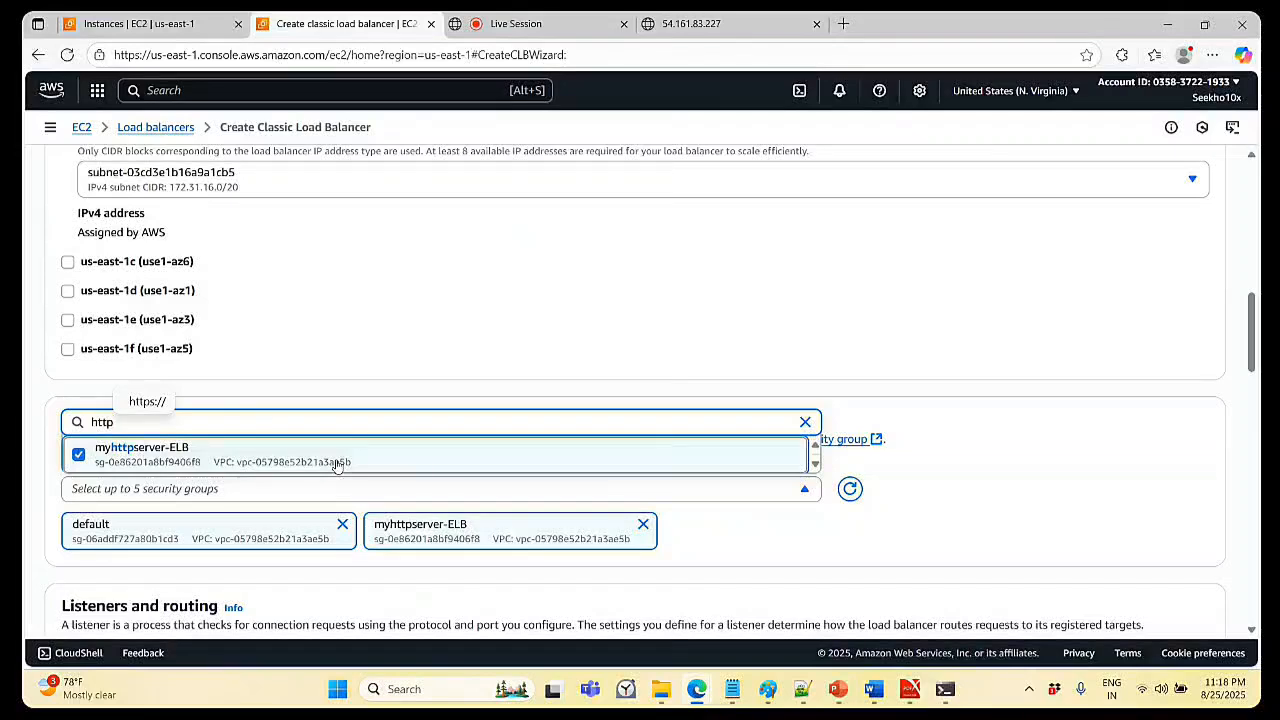
click(830, 553)
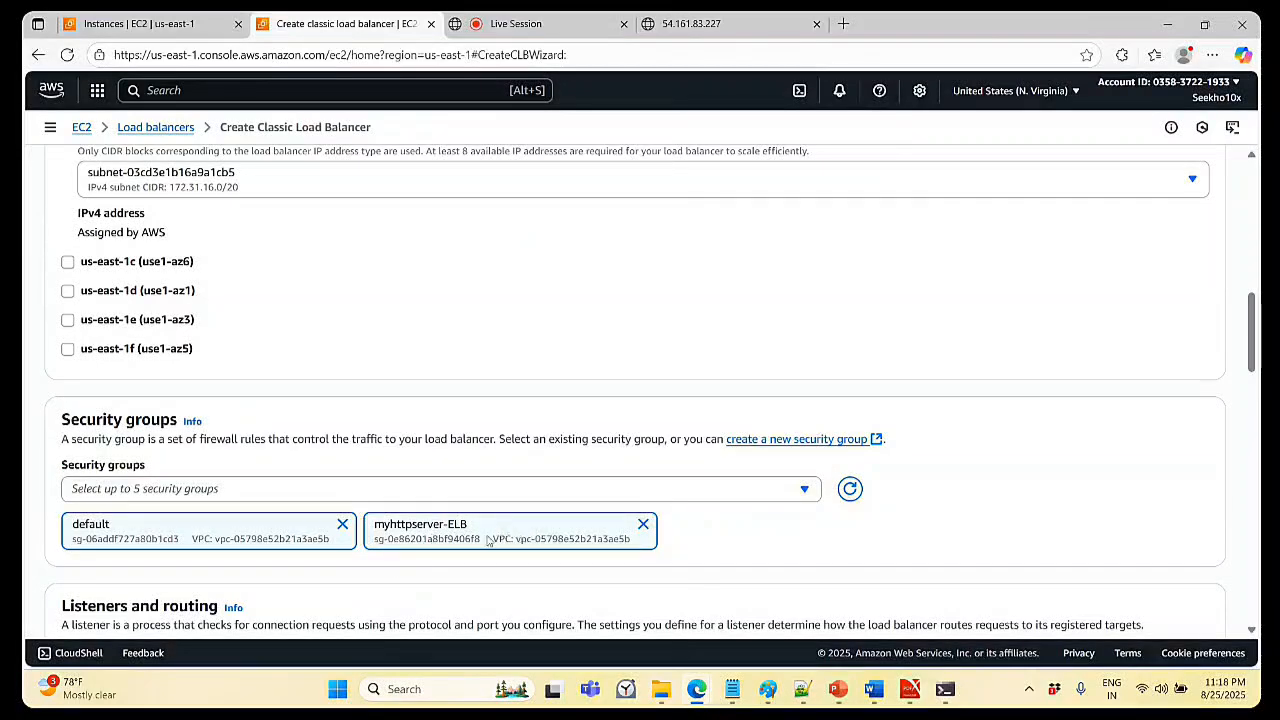
- Register the WebServer01 and webserver02 instances as targets of the load balancer and view their remaining details
scroll(1035, 356, down, 3)
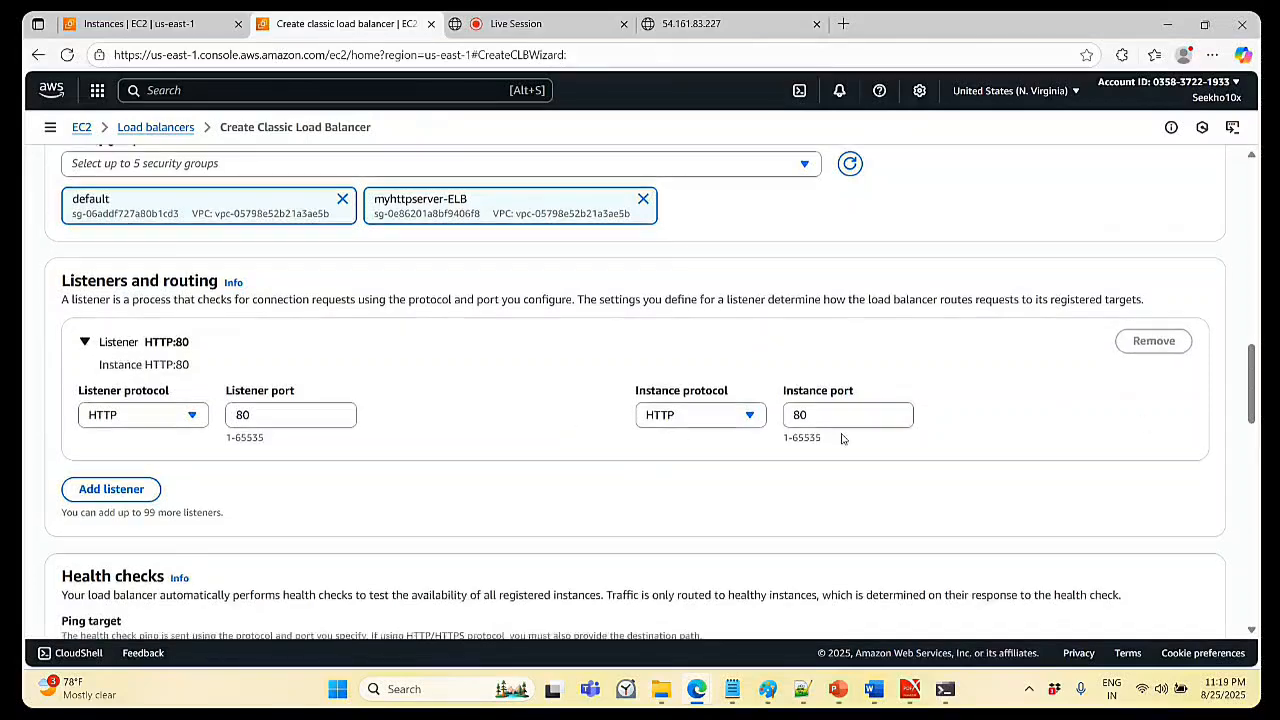
scroll(841, 439, down, 2)
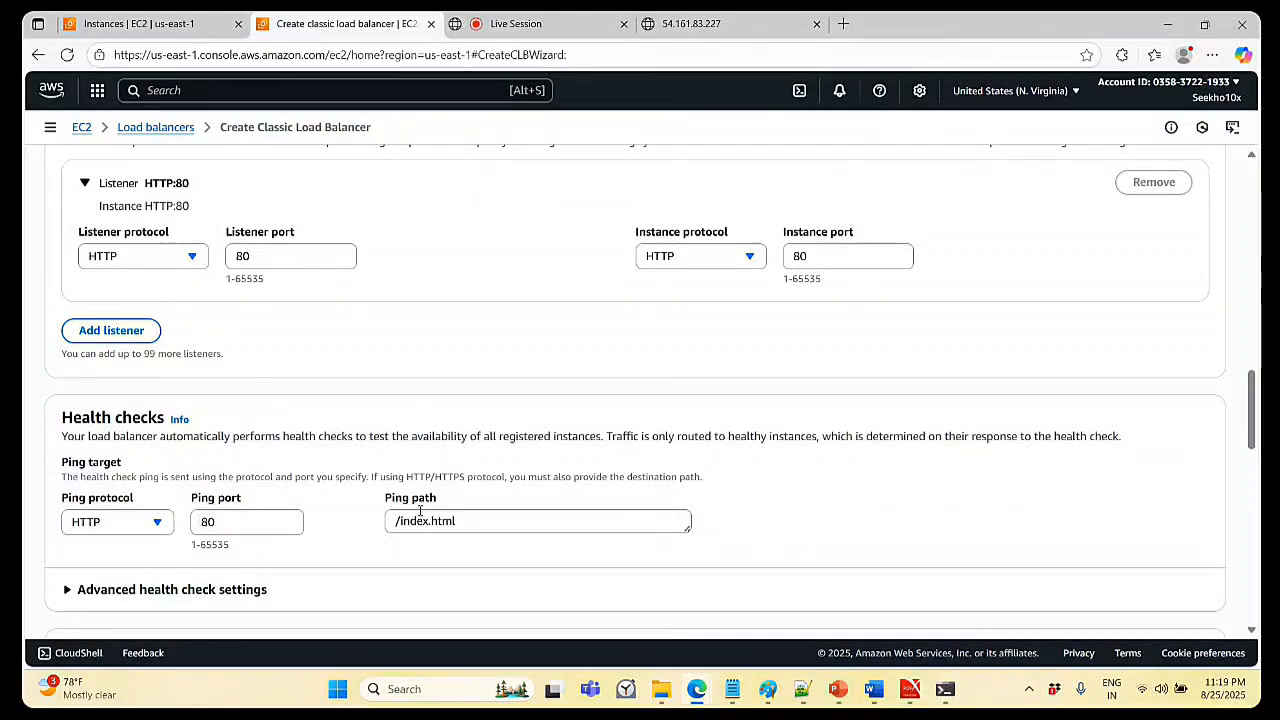
scroll(551, 489, down, 3)
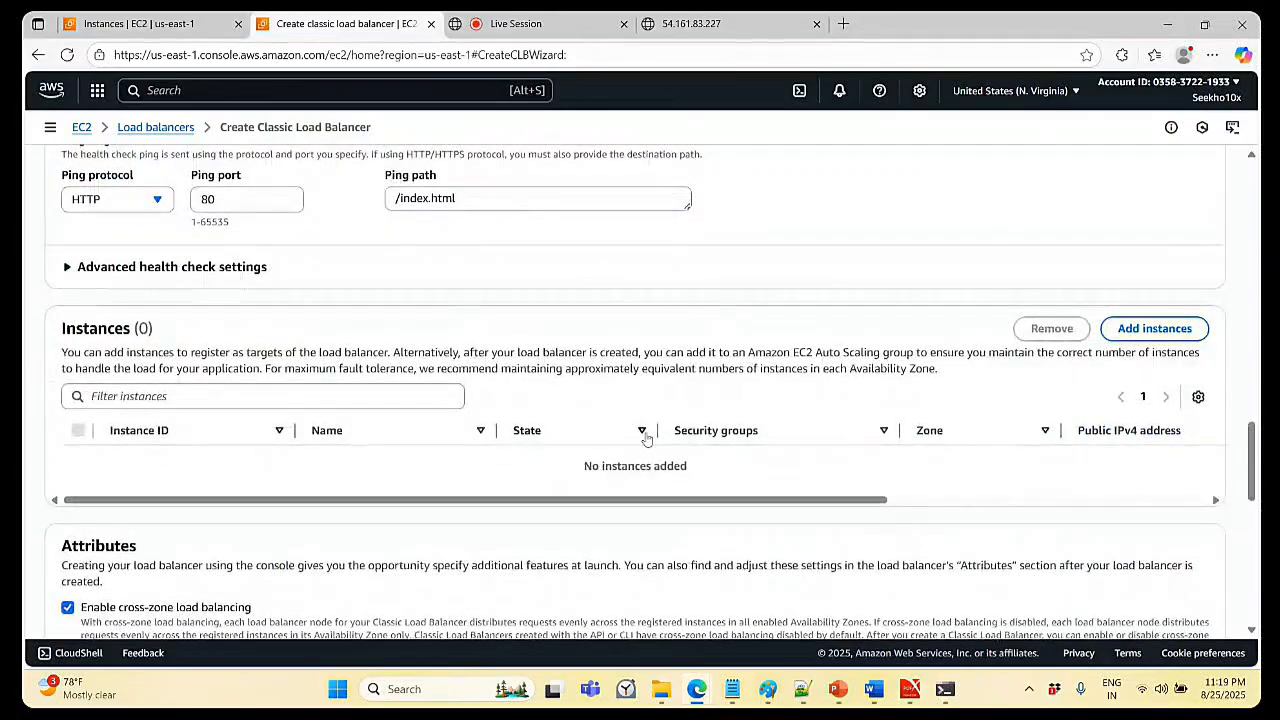
scroll(674, 434, down, 1)
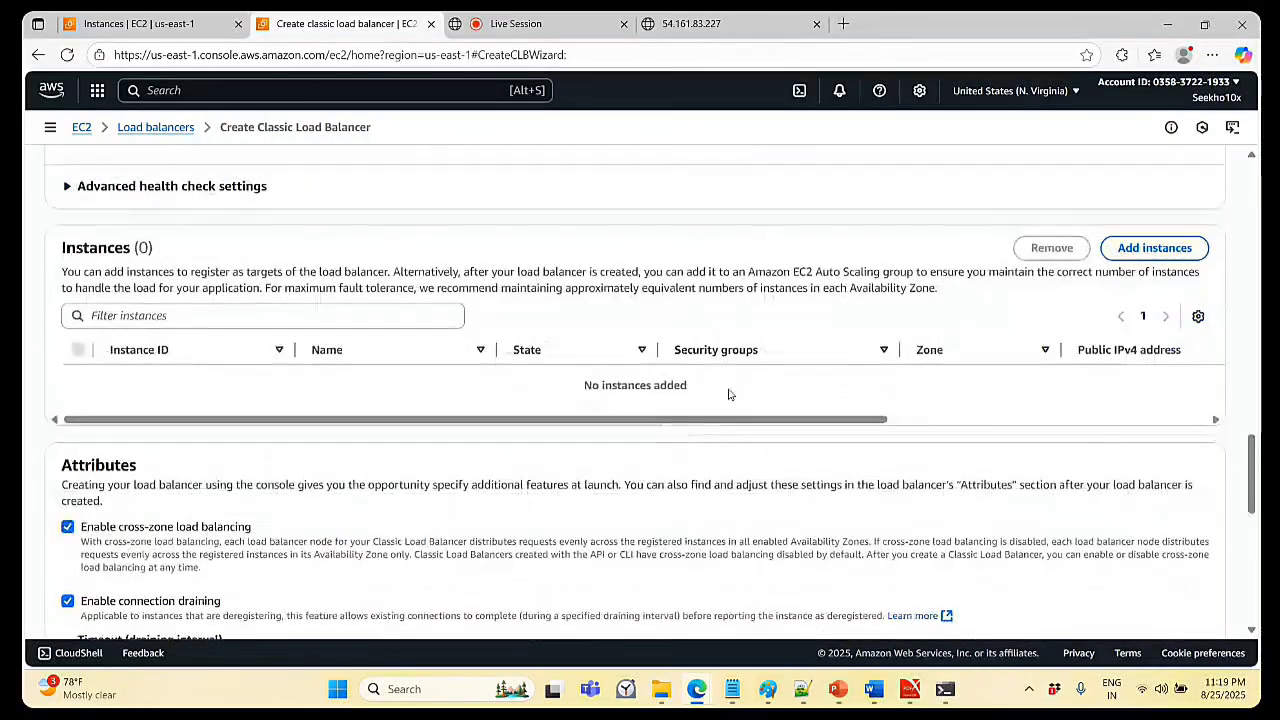
click(1150, 256)
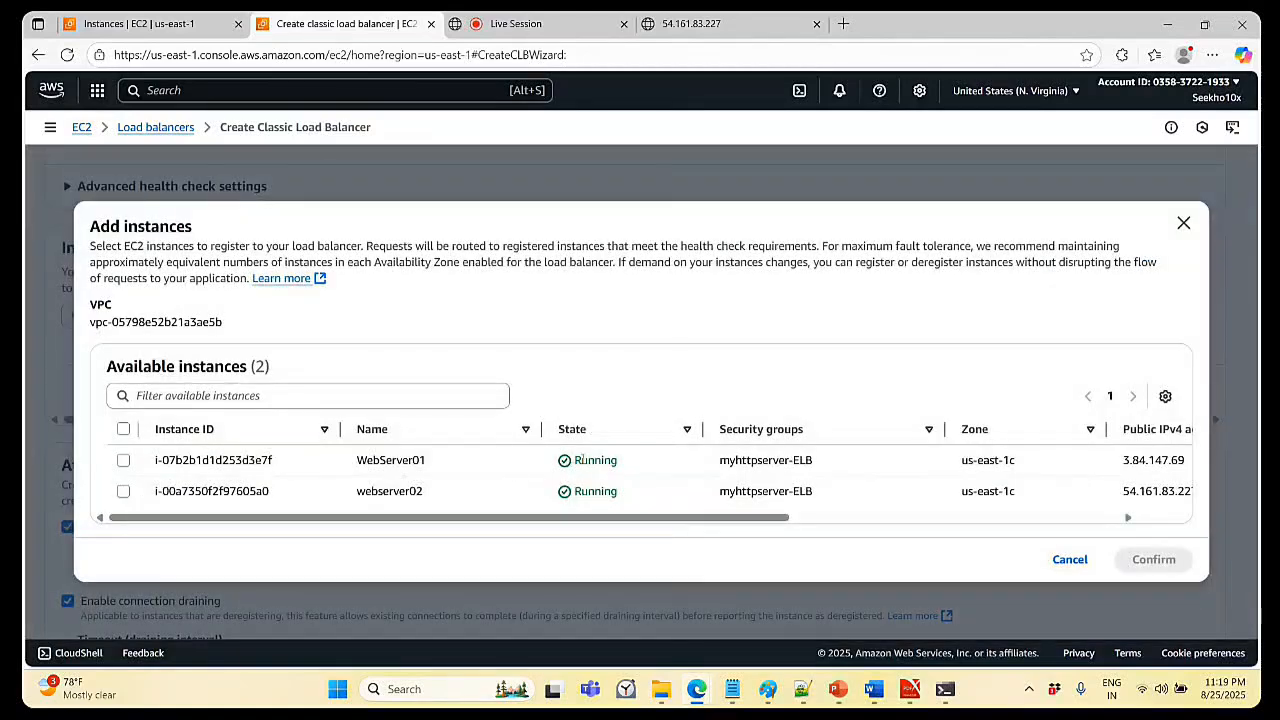
click(123, 460)
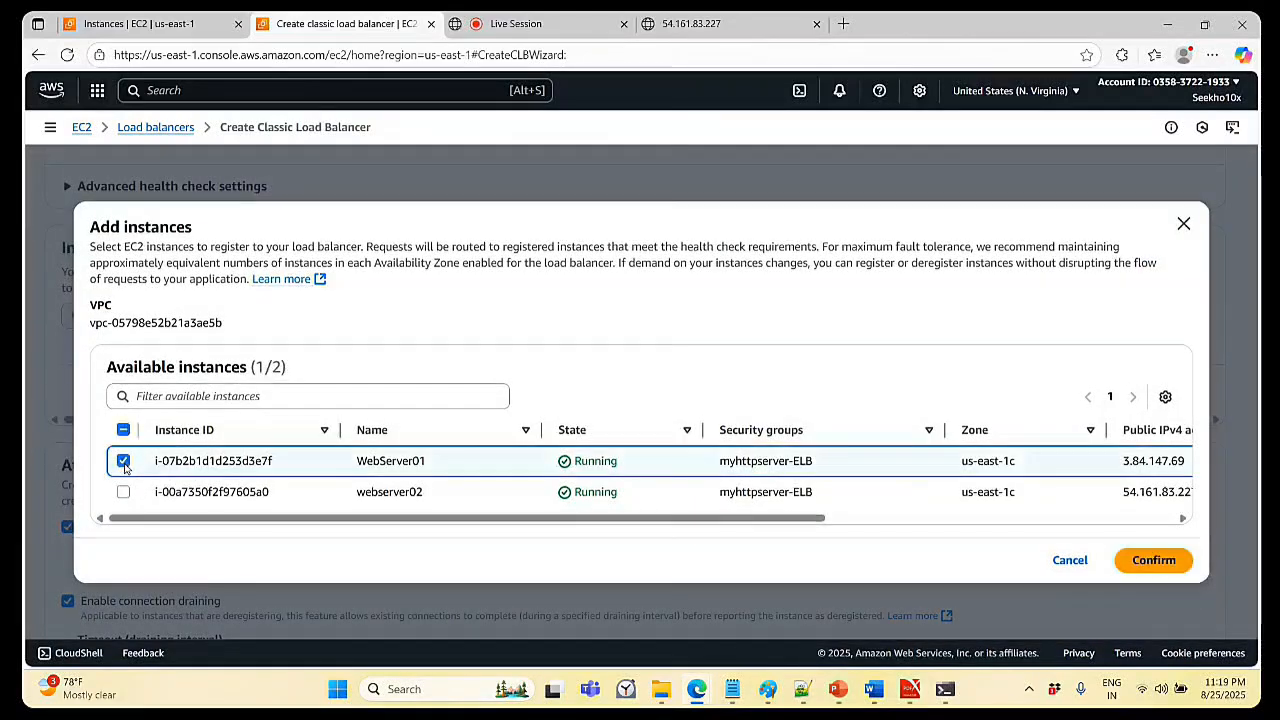
click(123, 491)
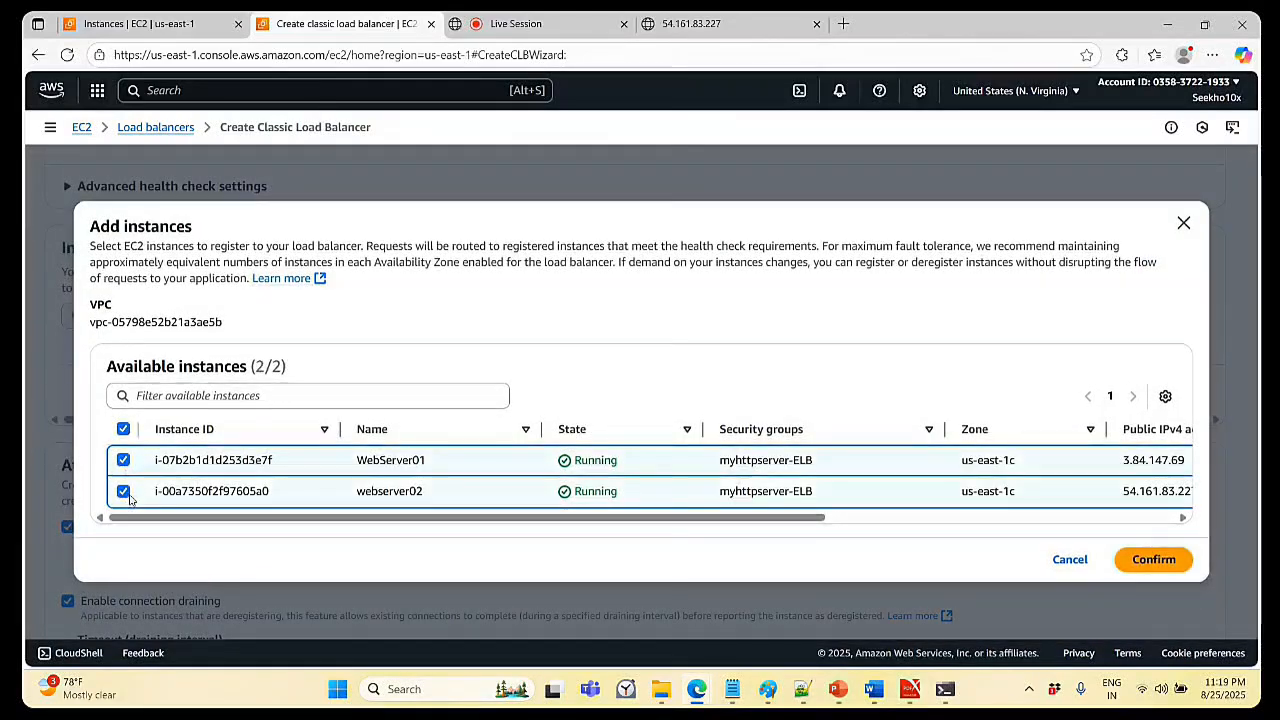
click(1148, 560)
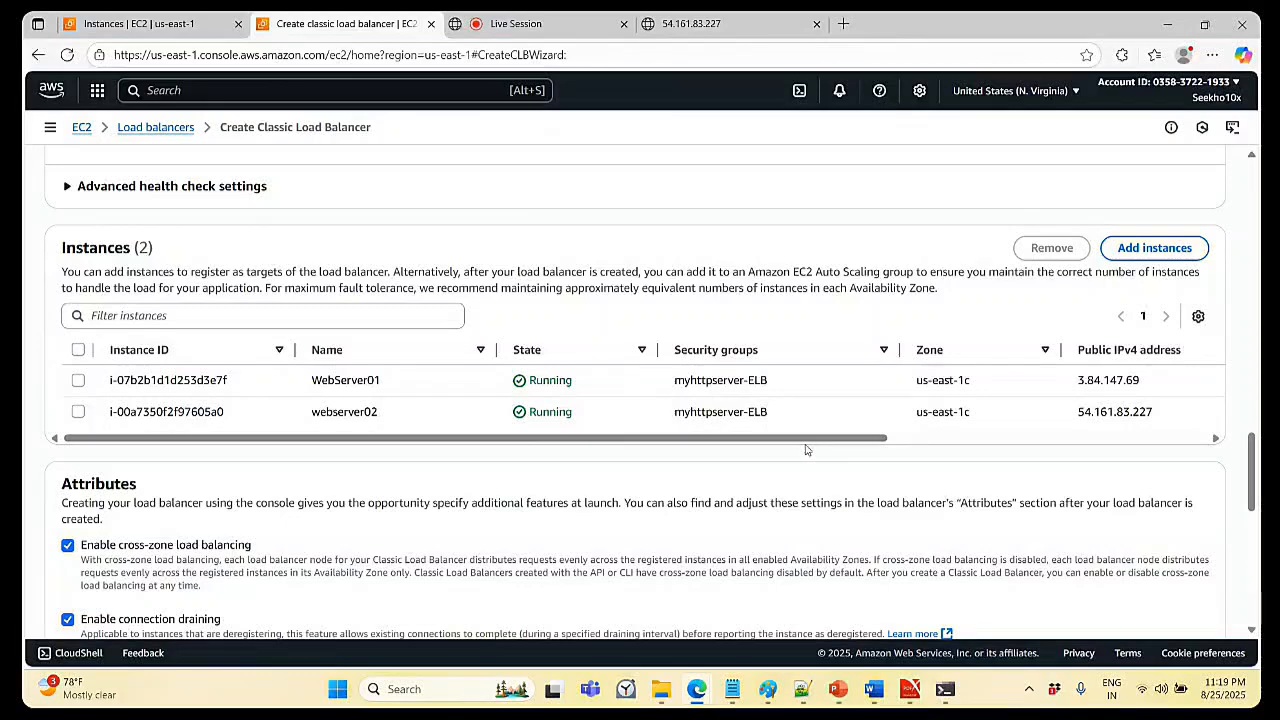
drag(808, 446, 893, 446)
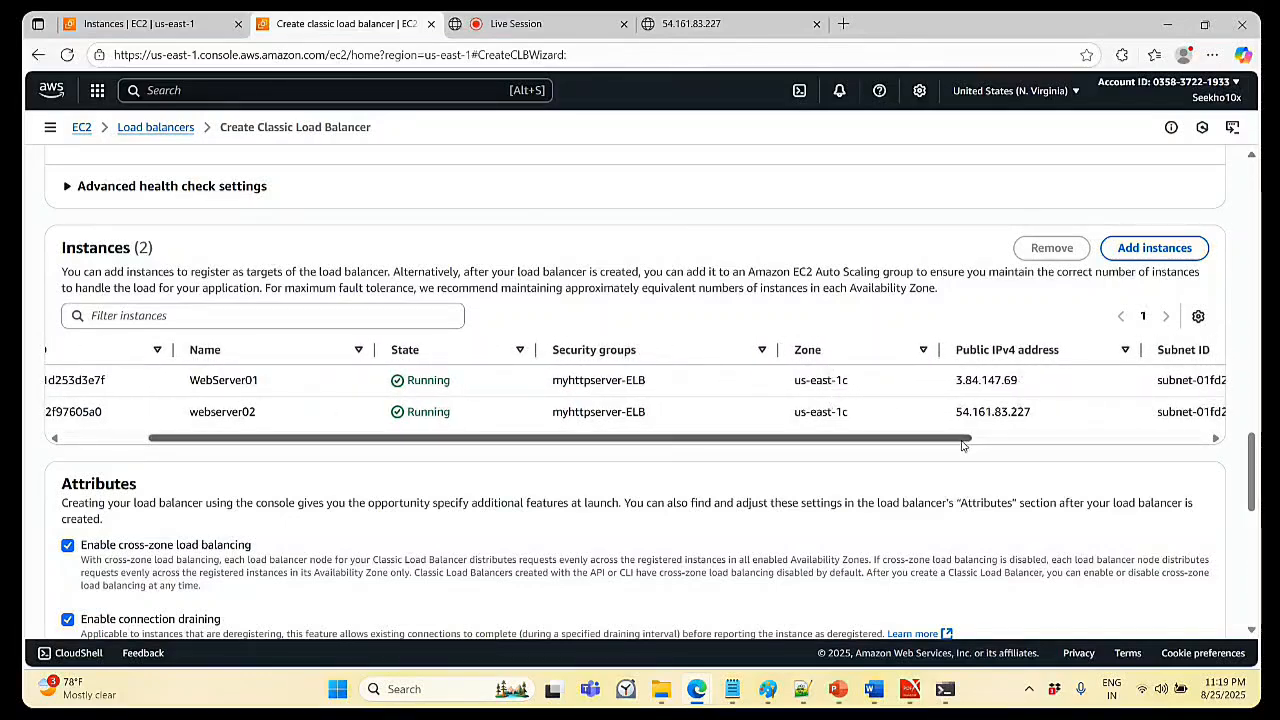
- Review the registered instances, the load balancer attributes and the configuration summary before creation
drag(962, 445, 650, 460)
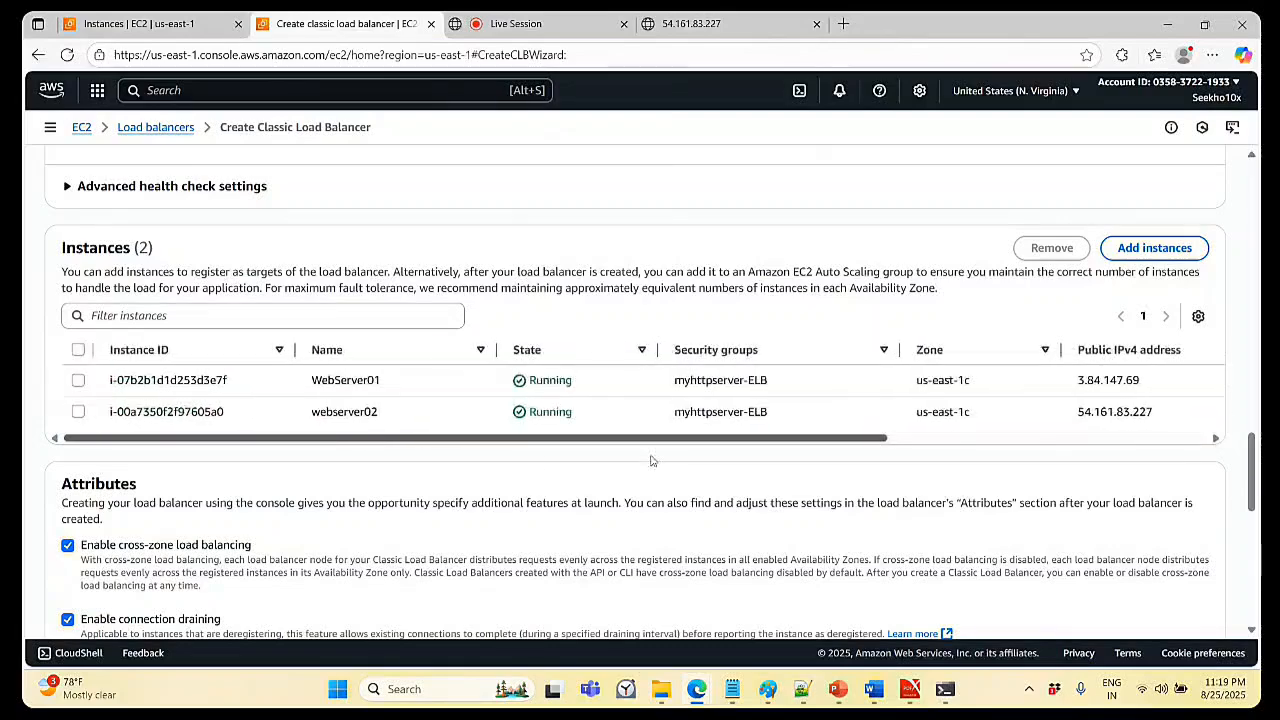
scroll(524, 456, down, 2)
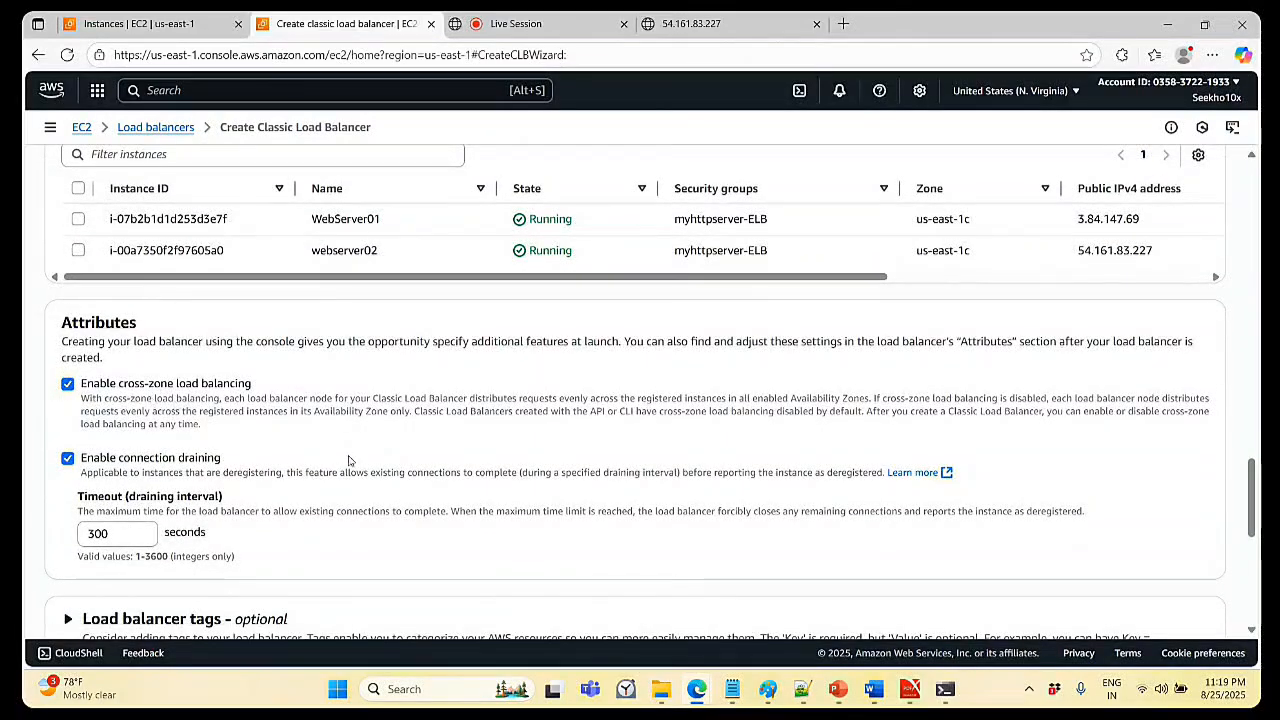
scroll(349, 460, down, 2)
scroll(349, 460, down, 1)
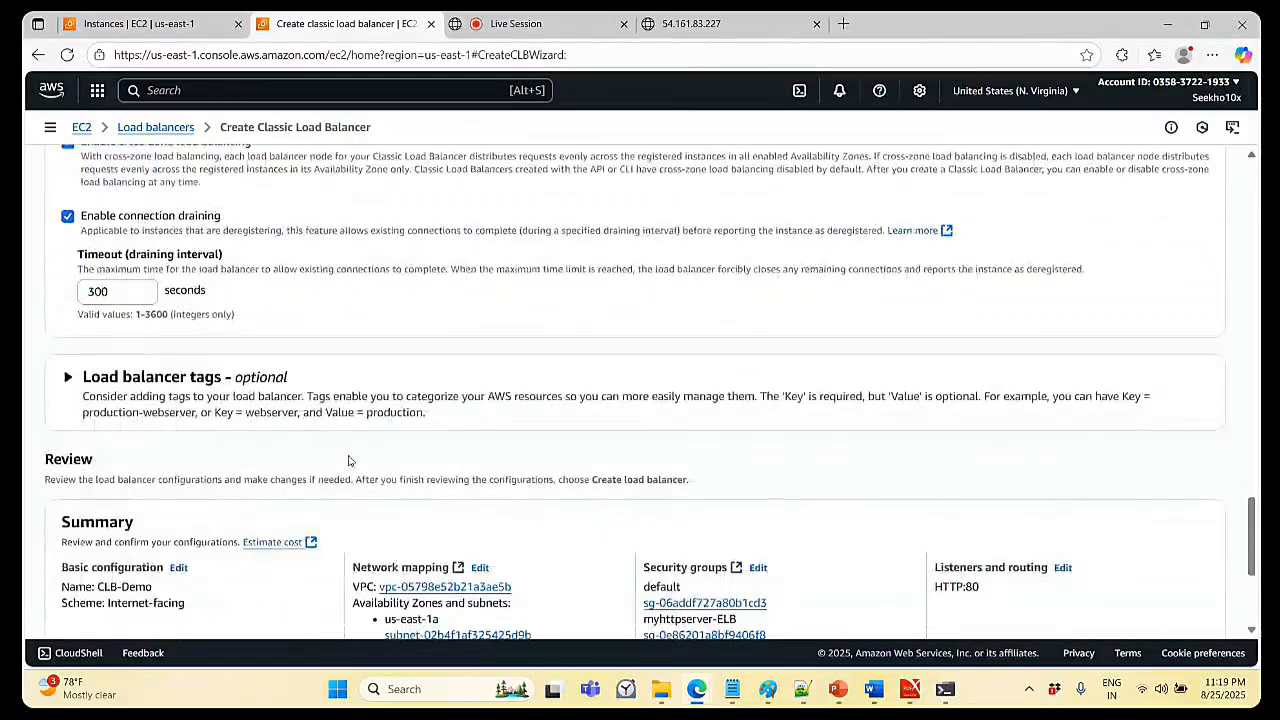
scroll(349, 460, down, 3)
scroll(349, 460, up, 4)
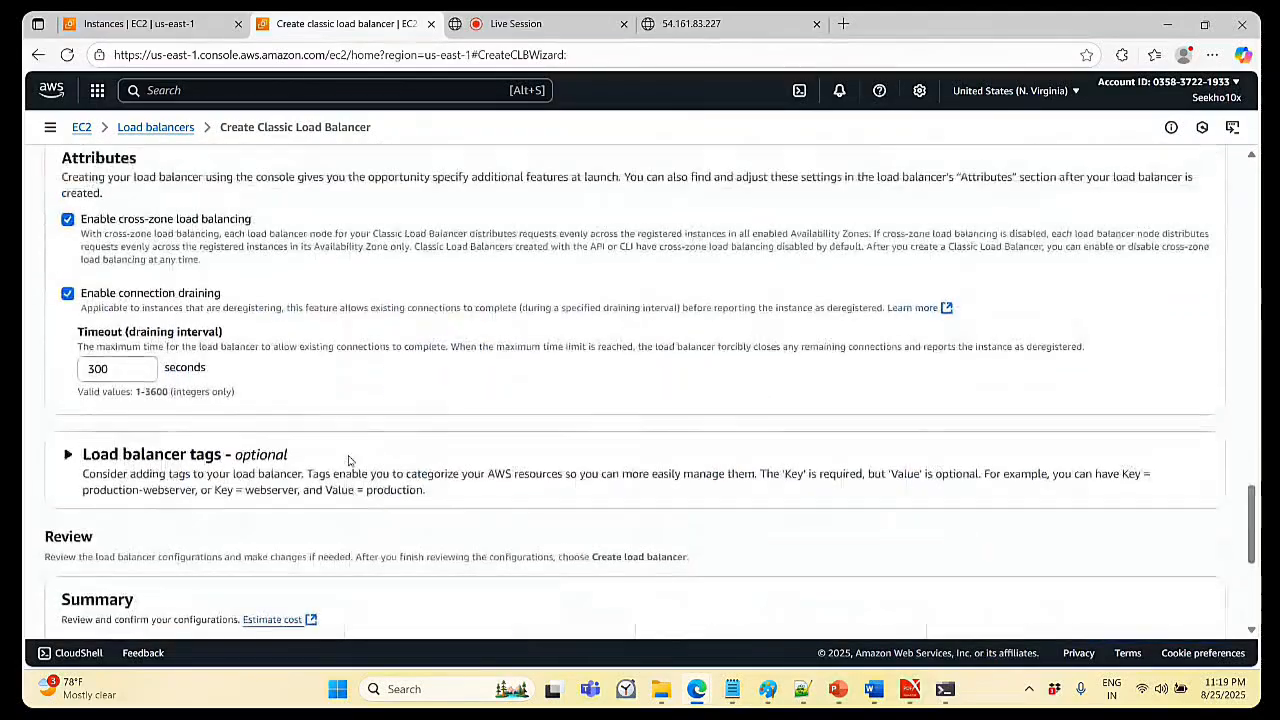
scroll(349, 460, up, 1)
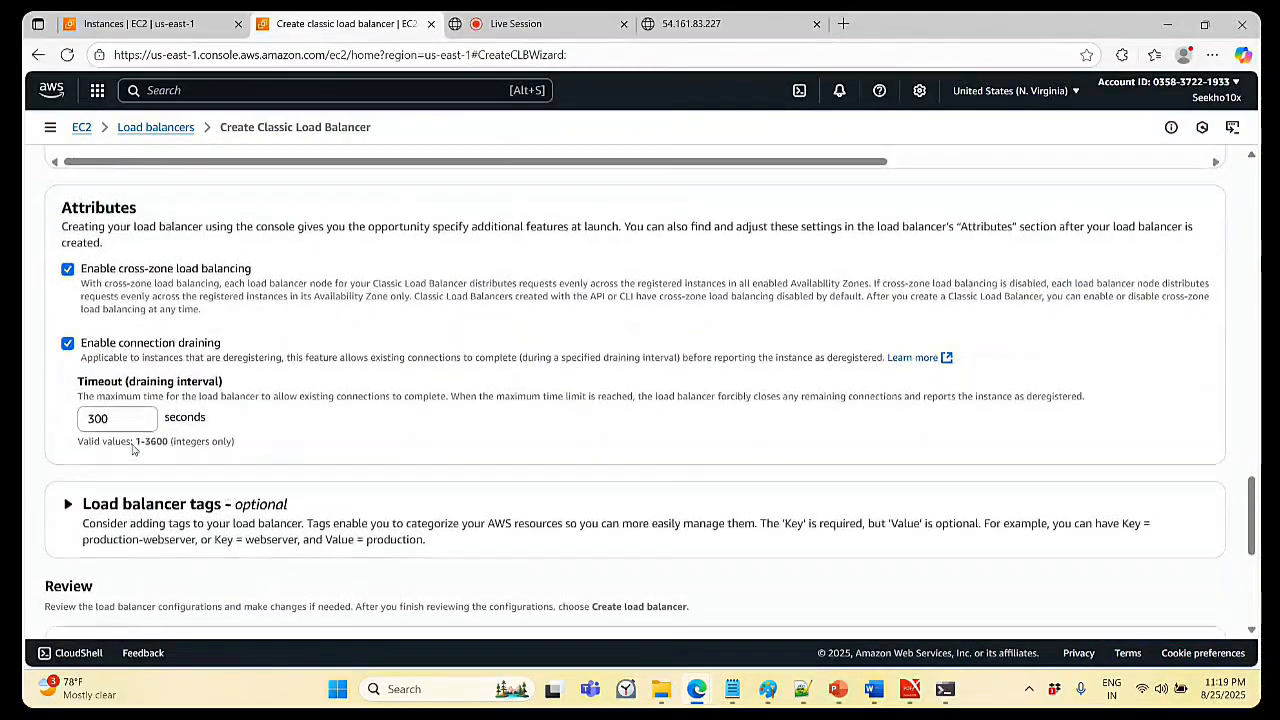
- In the advanced health check settings, set the response timeout to 5 seconds and the interval to 10 seconds
scroll(133, 449, up, 5)
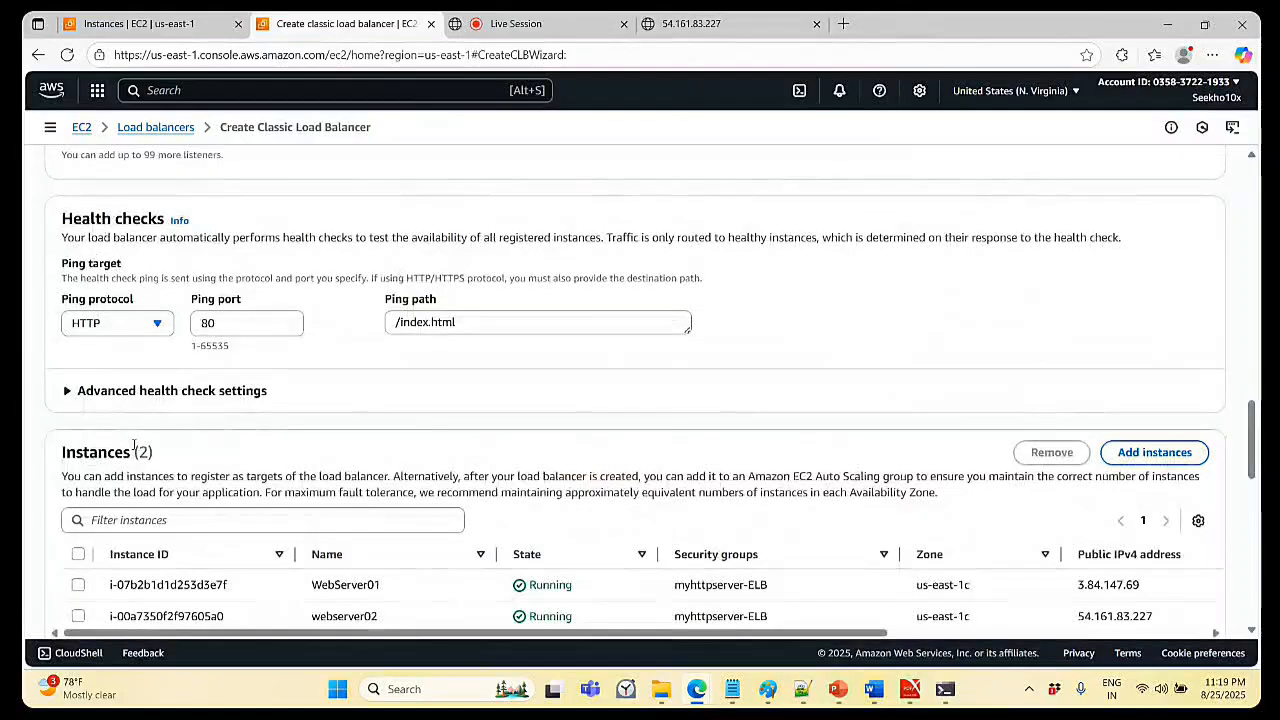
click(70, 391)
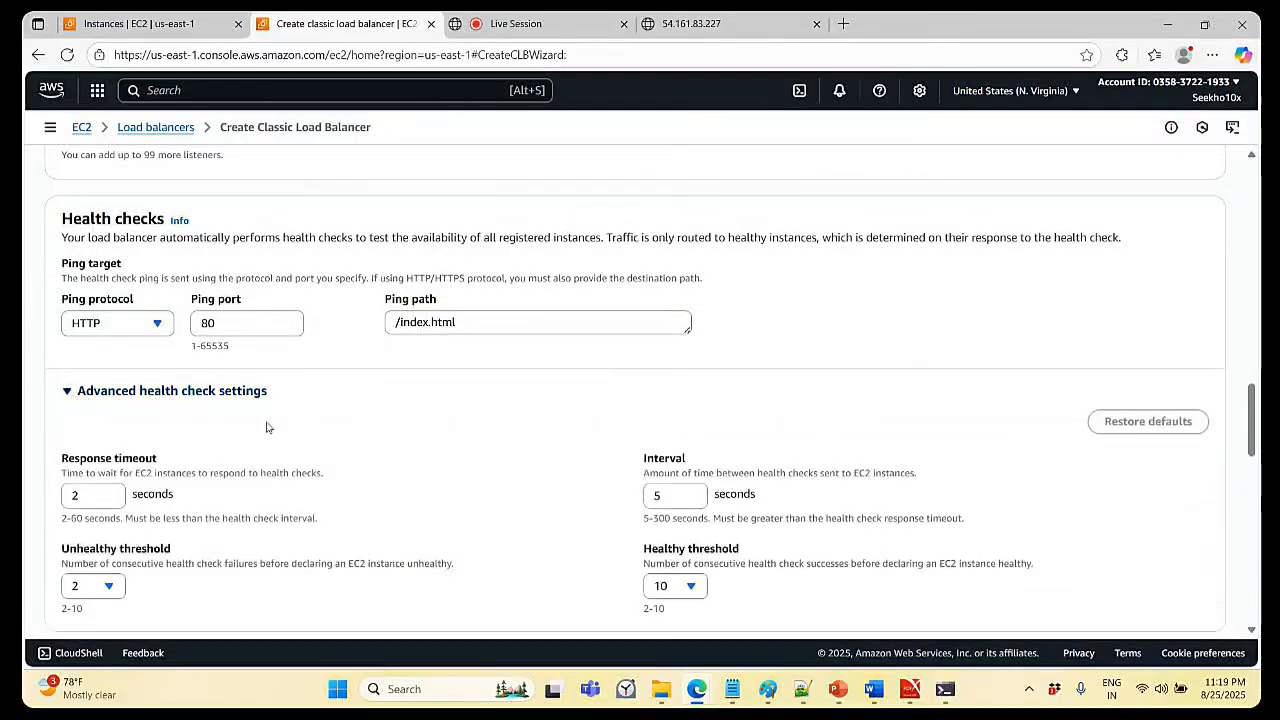
click(86, 494)
key(BackSpace)
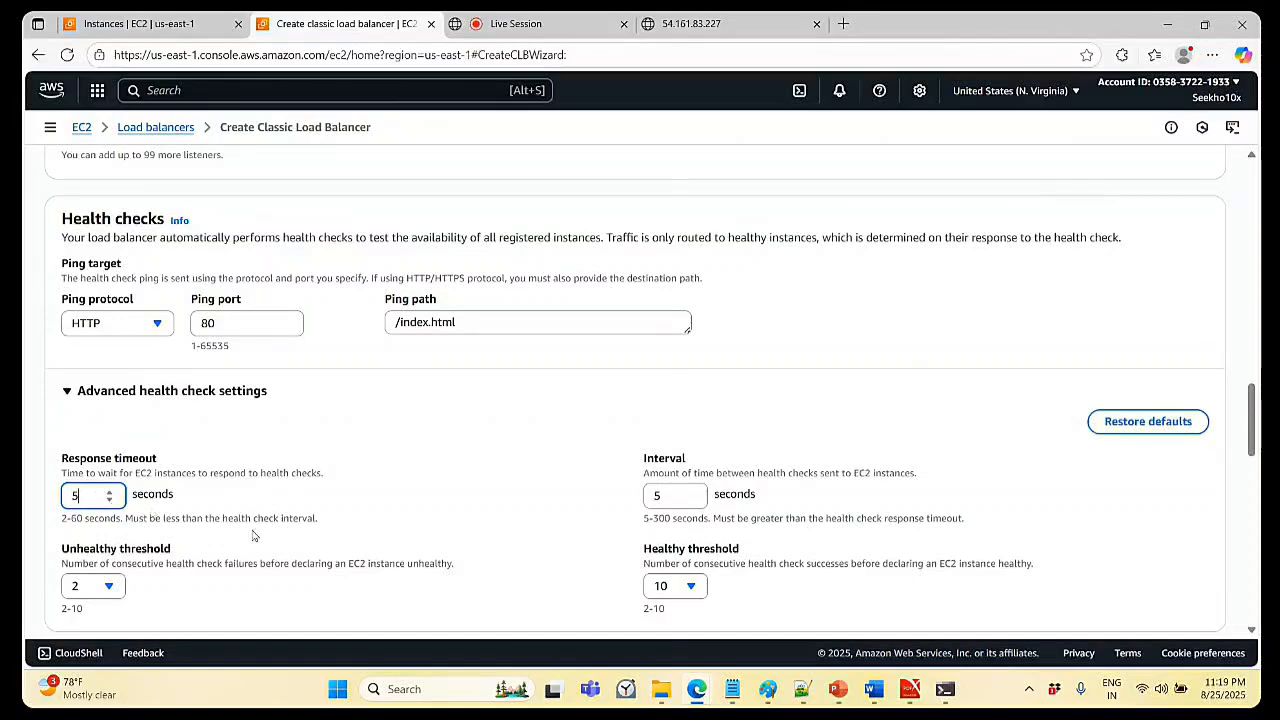
click(669, 500)
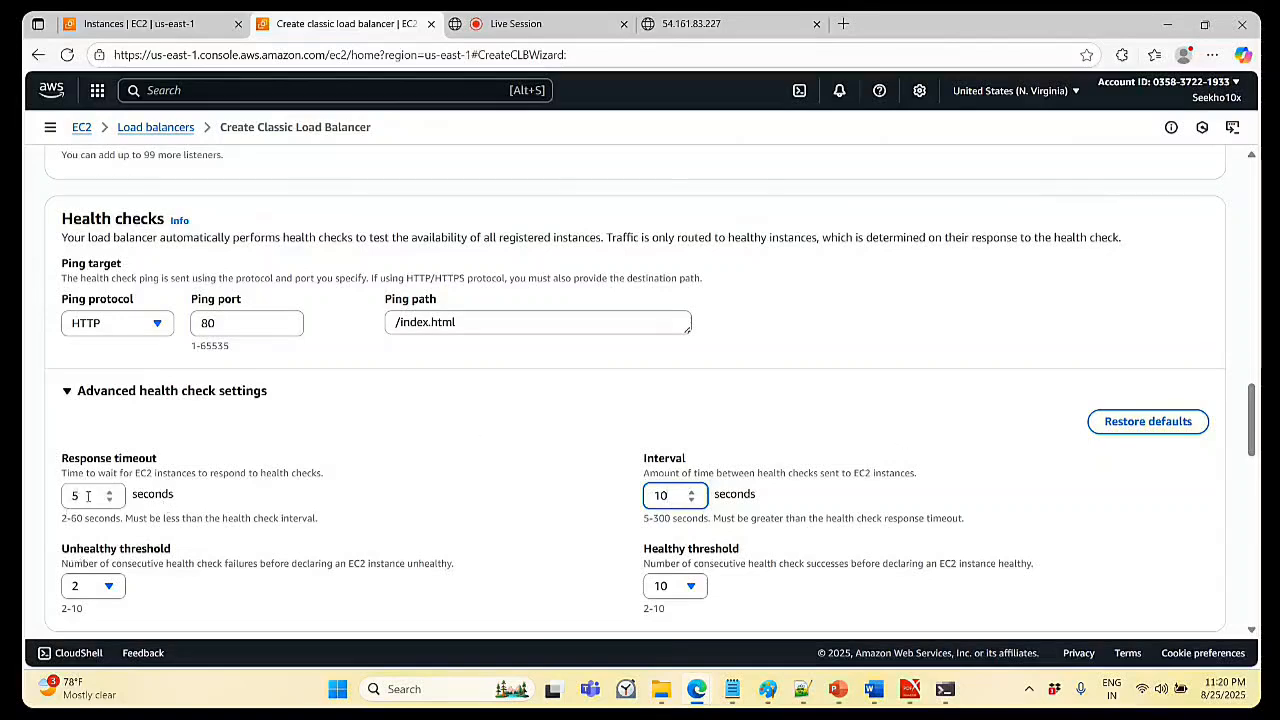
click(514, 466)
- Check the optional tags section and the configuration summary, and create the CLB-Demo load balancer
scroll(514, 466, down, 3)
scroll(514, 466, down, 6)
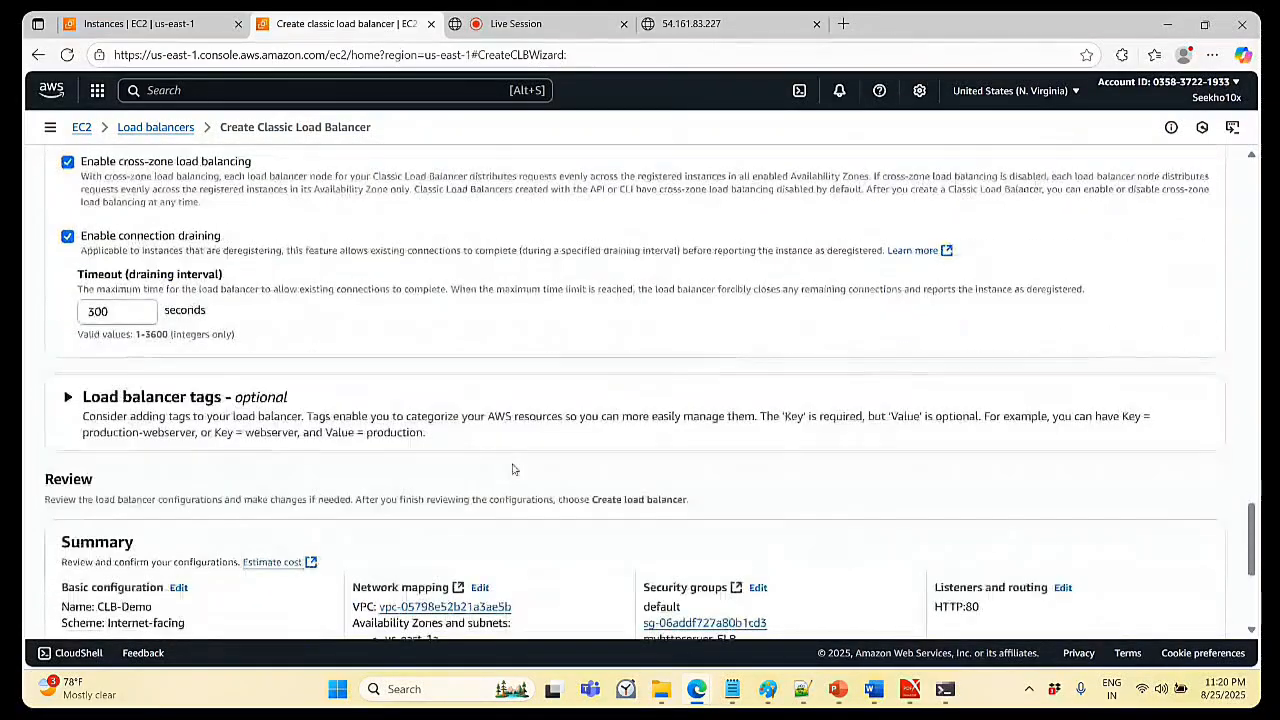
click(66, 399)
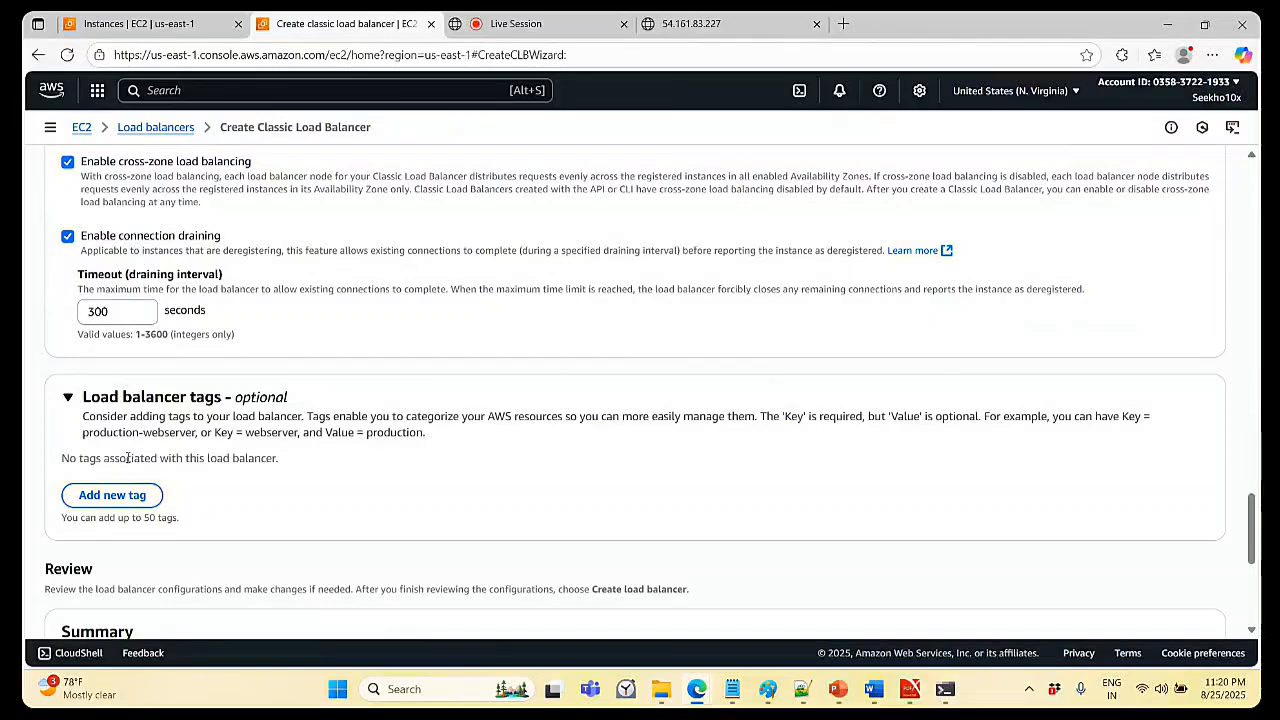
scroll(175, 348, down, 4)
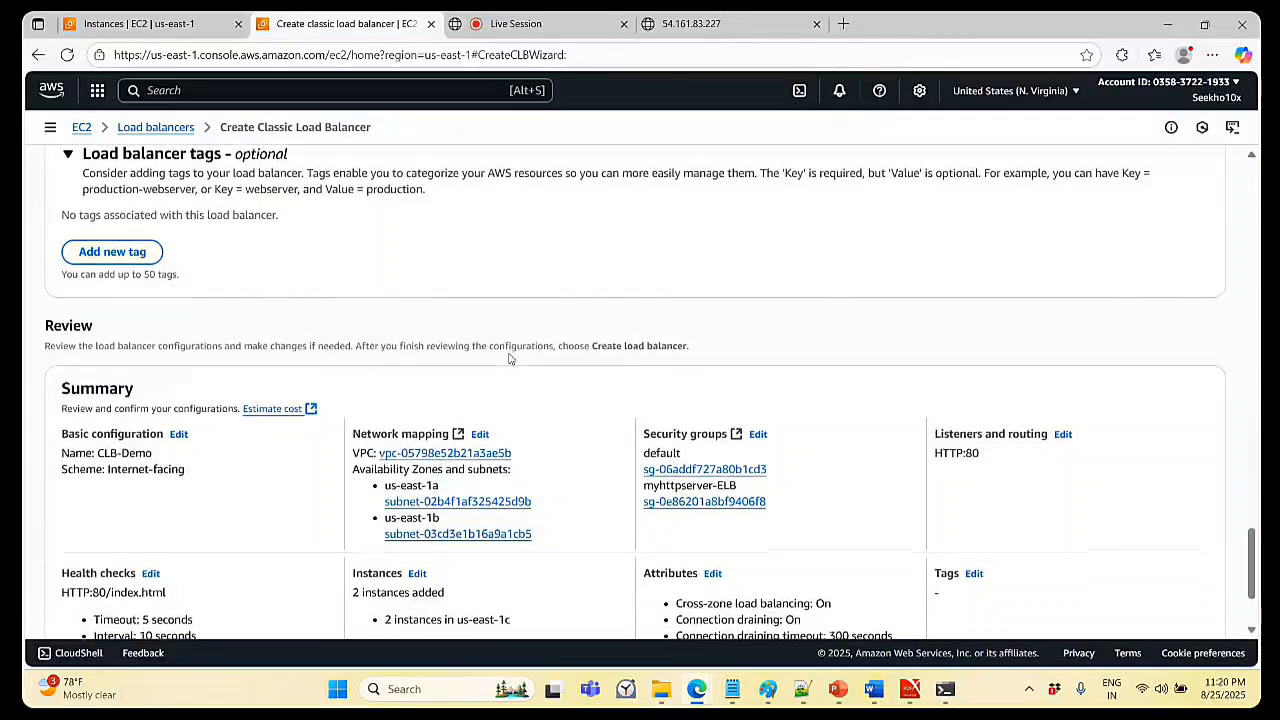
scroll(512, 362, down, 2)
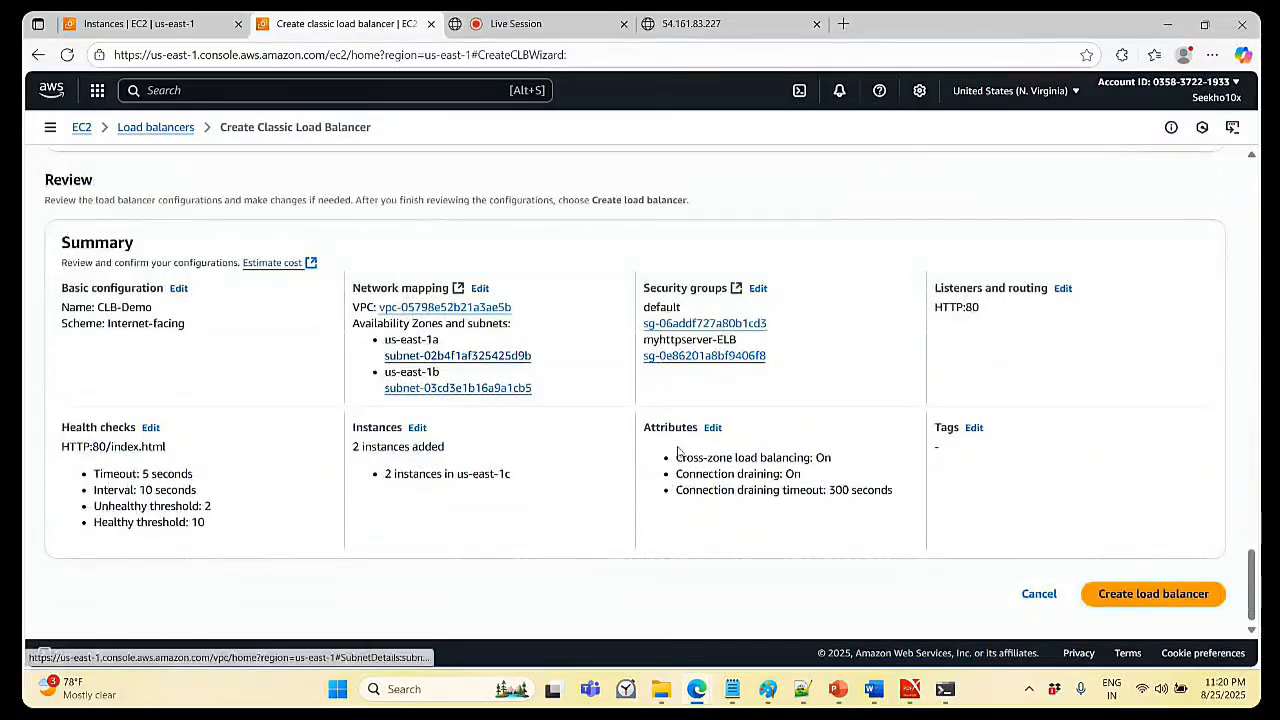
click(1136, 585)
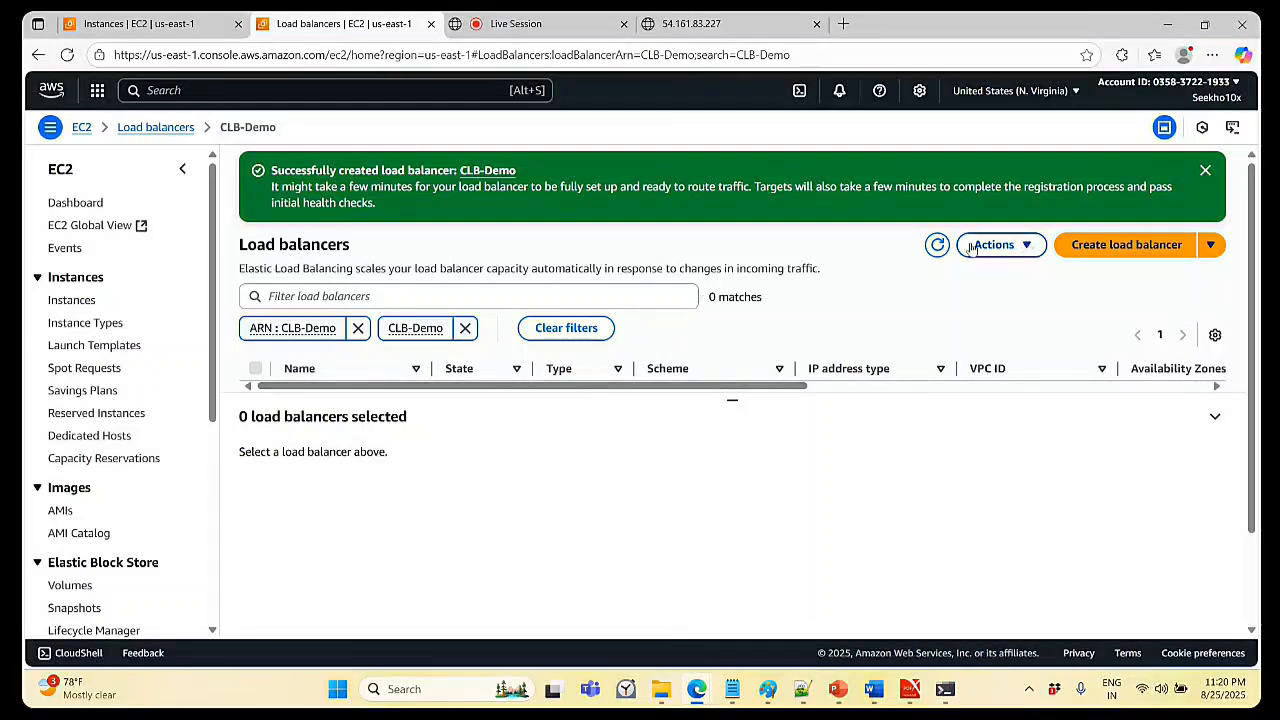
- Remove both CLB-Demo filters from the load balancer list and open the details of CLB-Demo
click(938, 246)
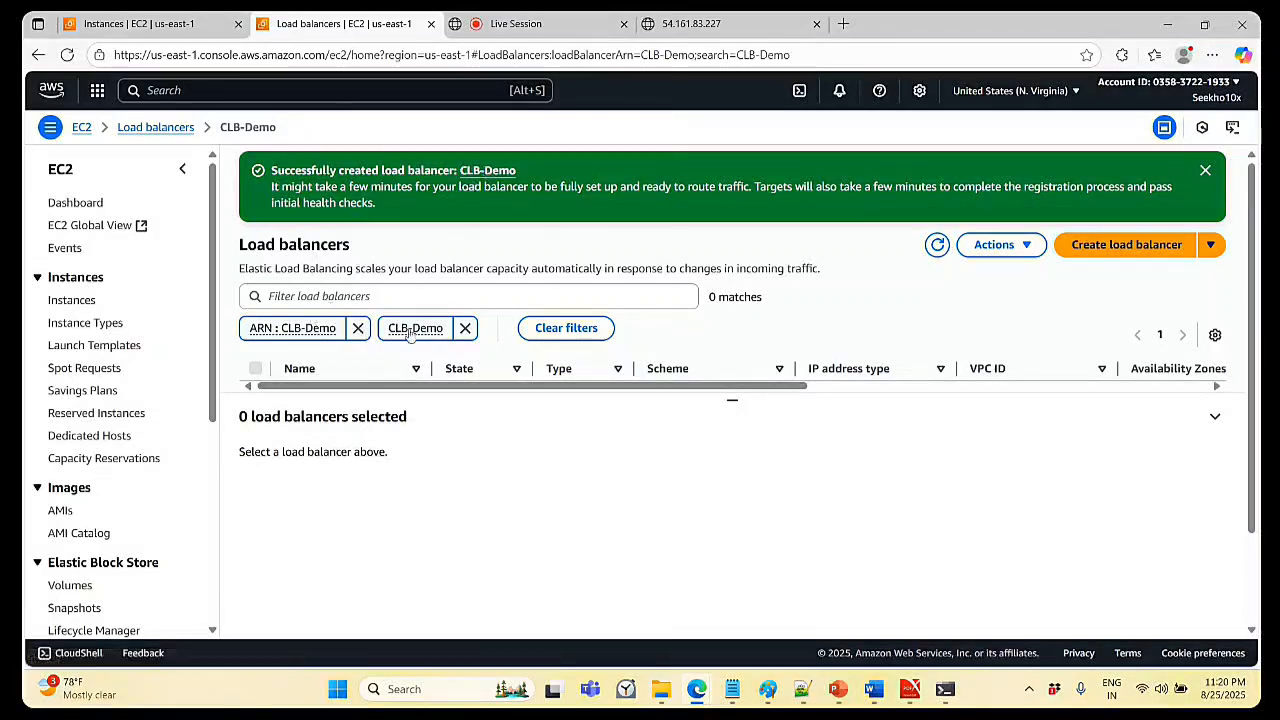
click(466, 328)
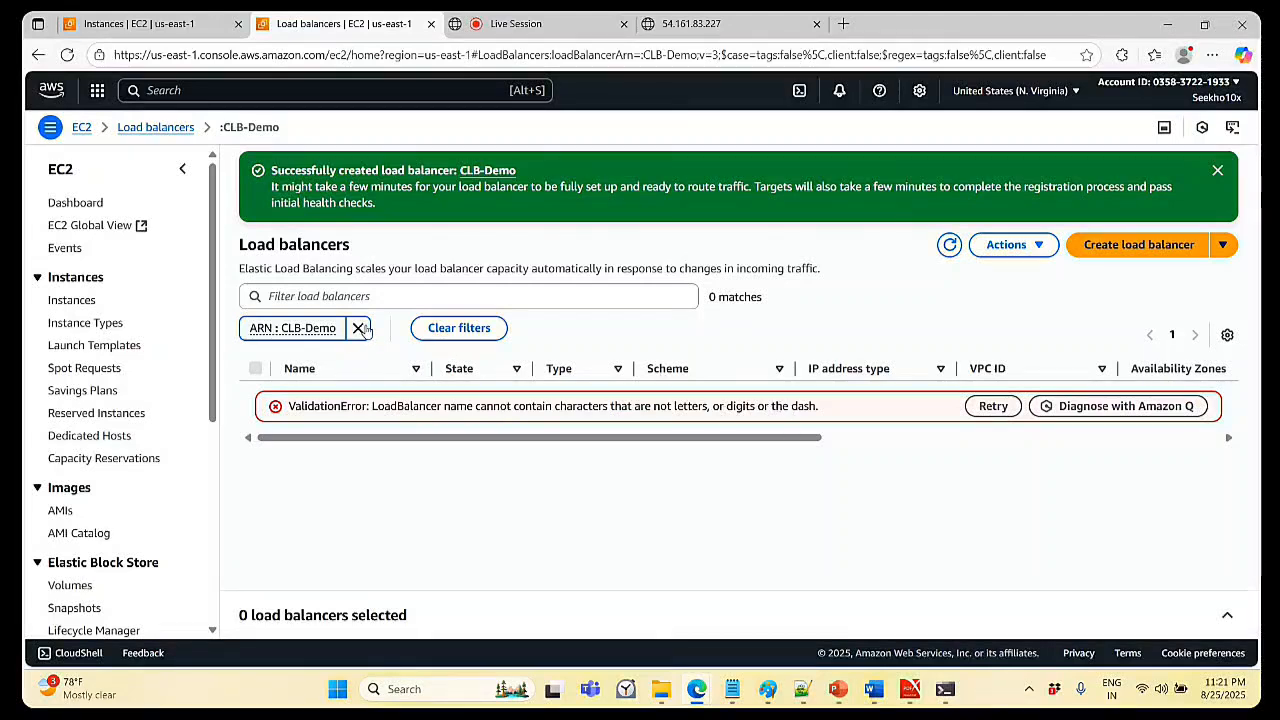
click(358, 328)
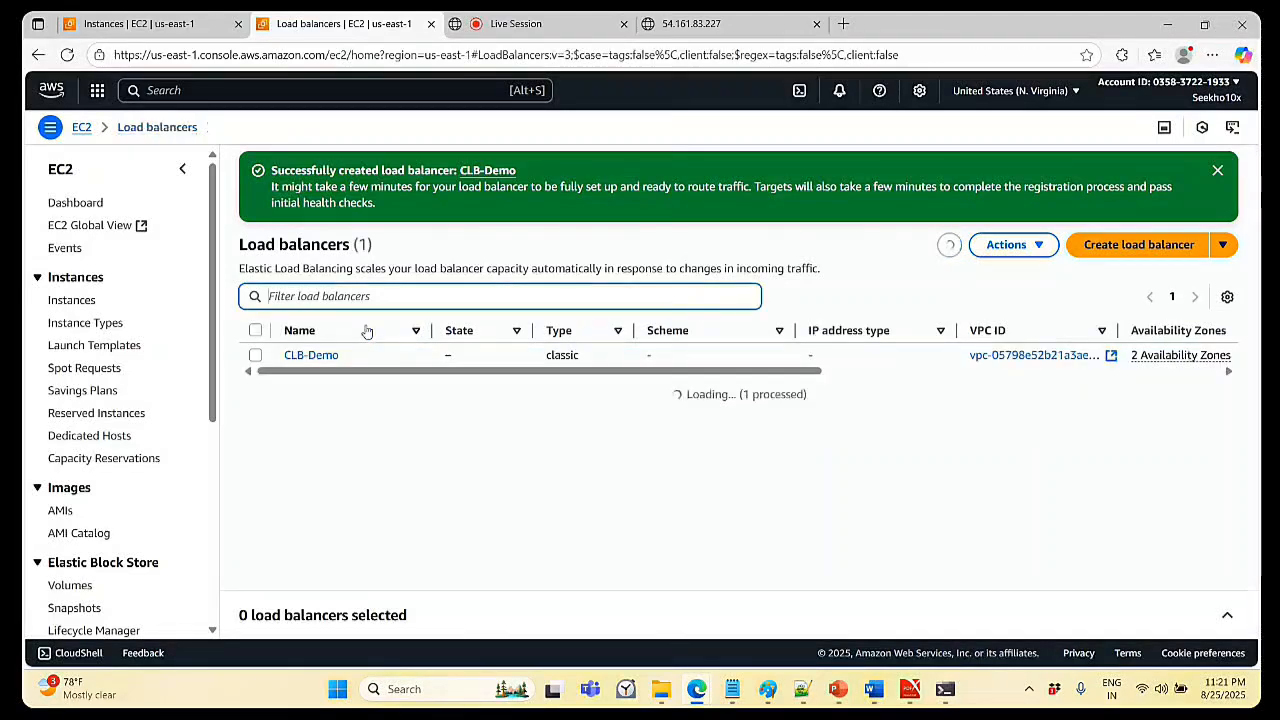
click(318, 356)
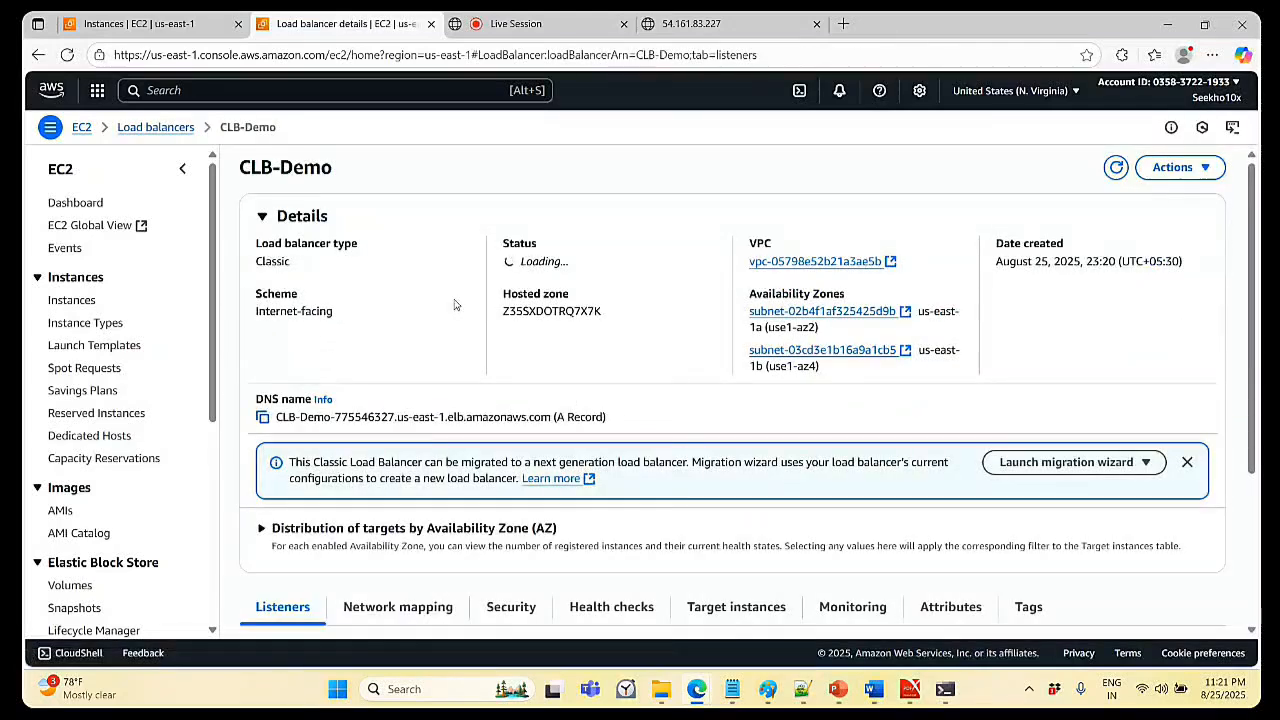
- View CLB-Demo's target instances and refresh their health status, also checking the overall status in the load balancer details
scroll(599, 330, down, 3)
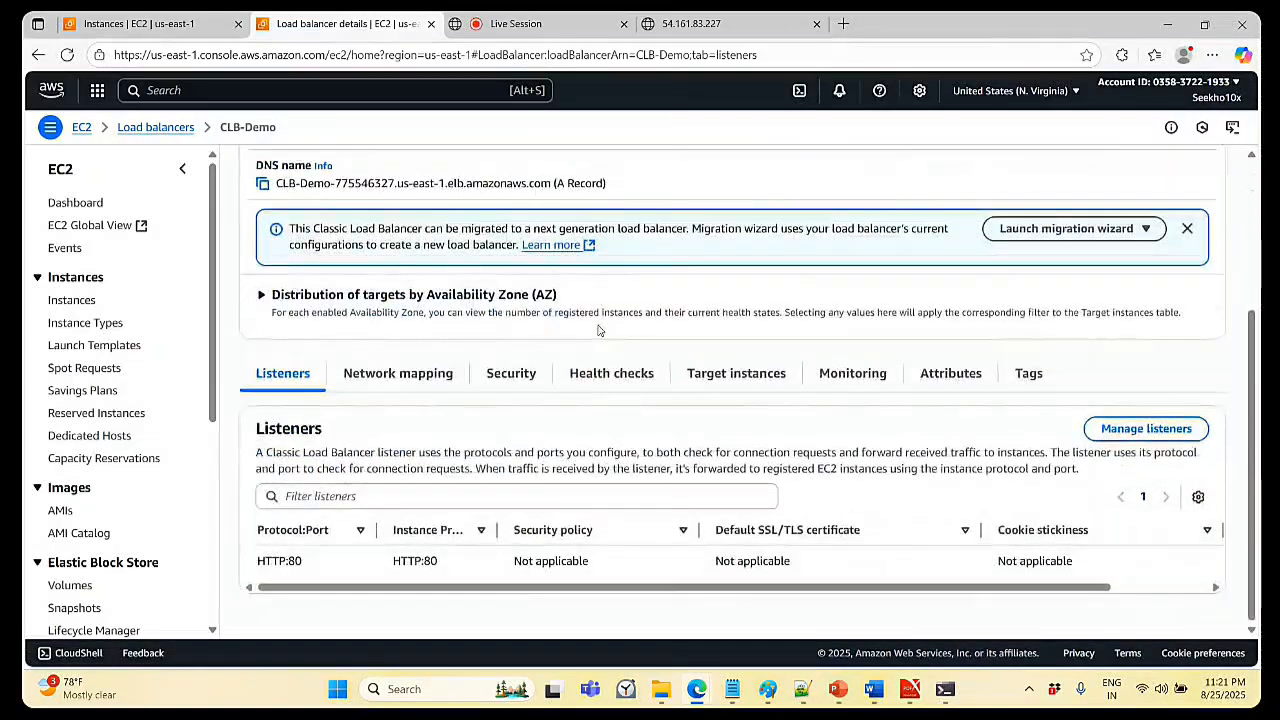
click(741, 378)
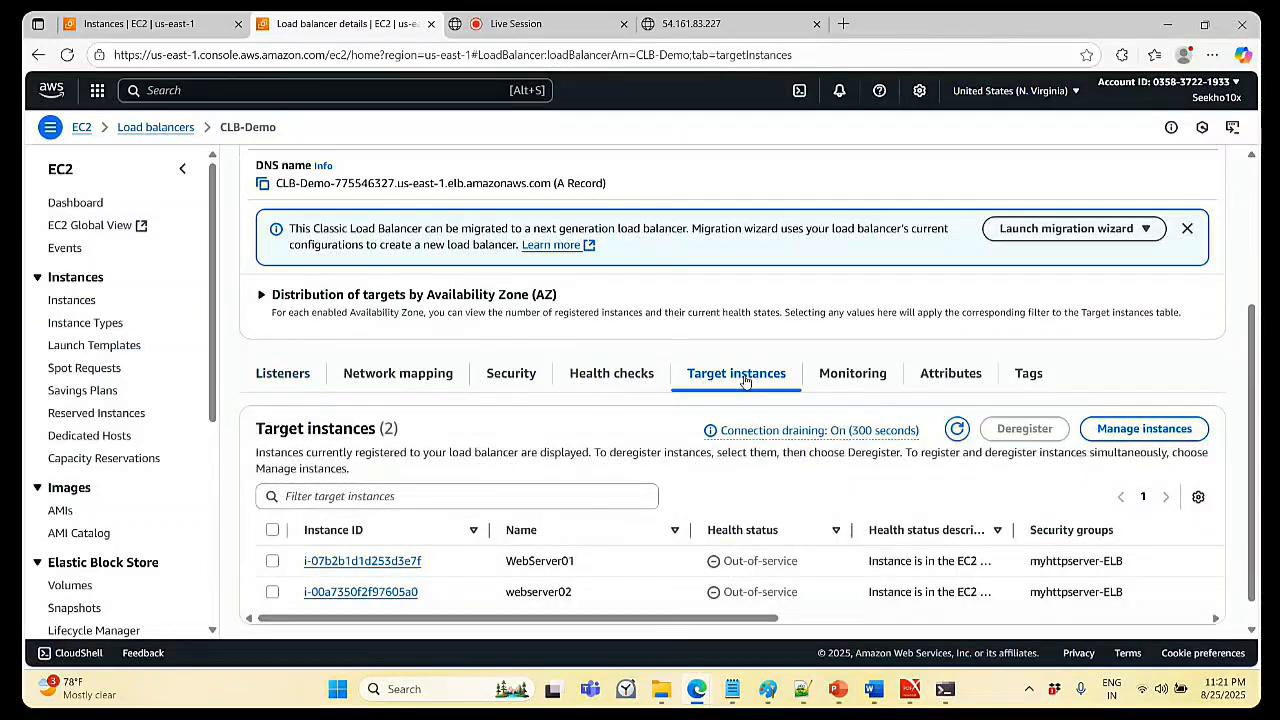
click(958, 430)
scroll(968, 437, up, 3)
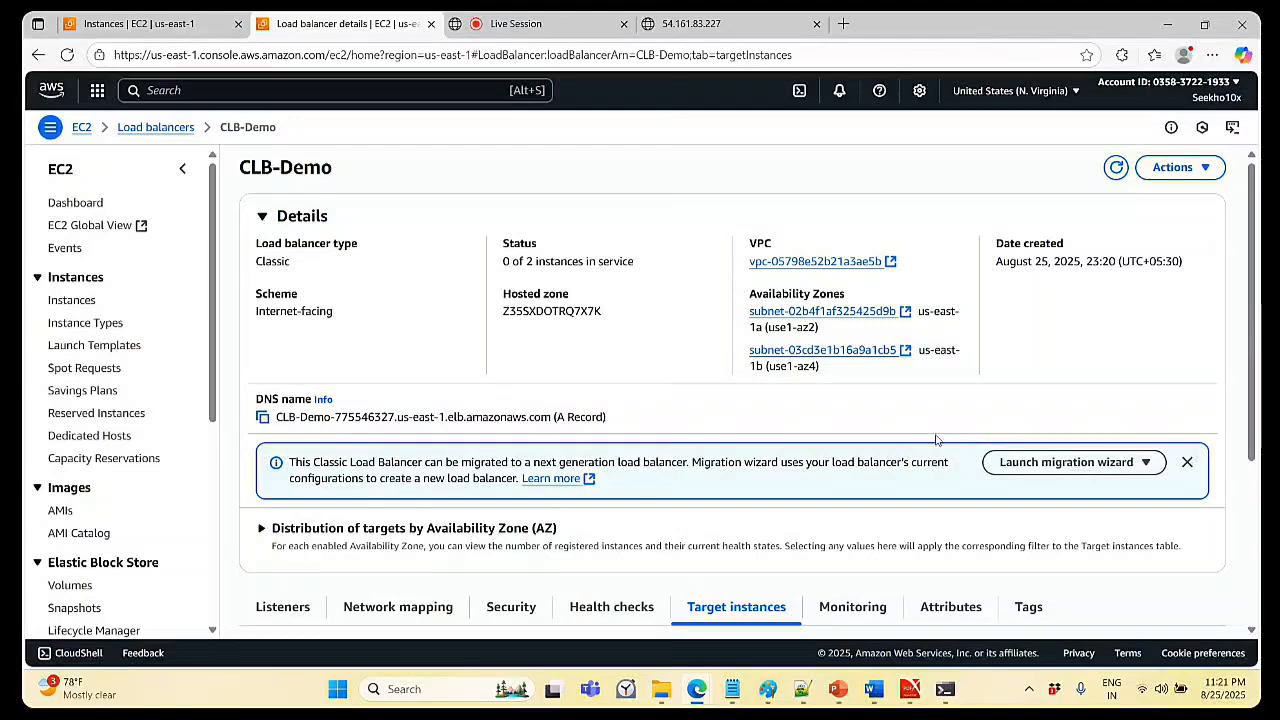
scroll(678, 488, down, 1)
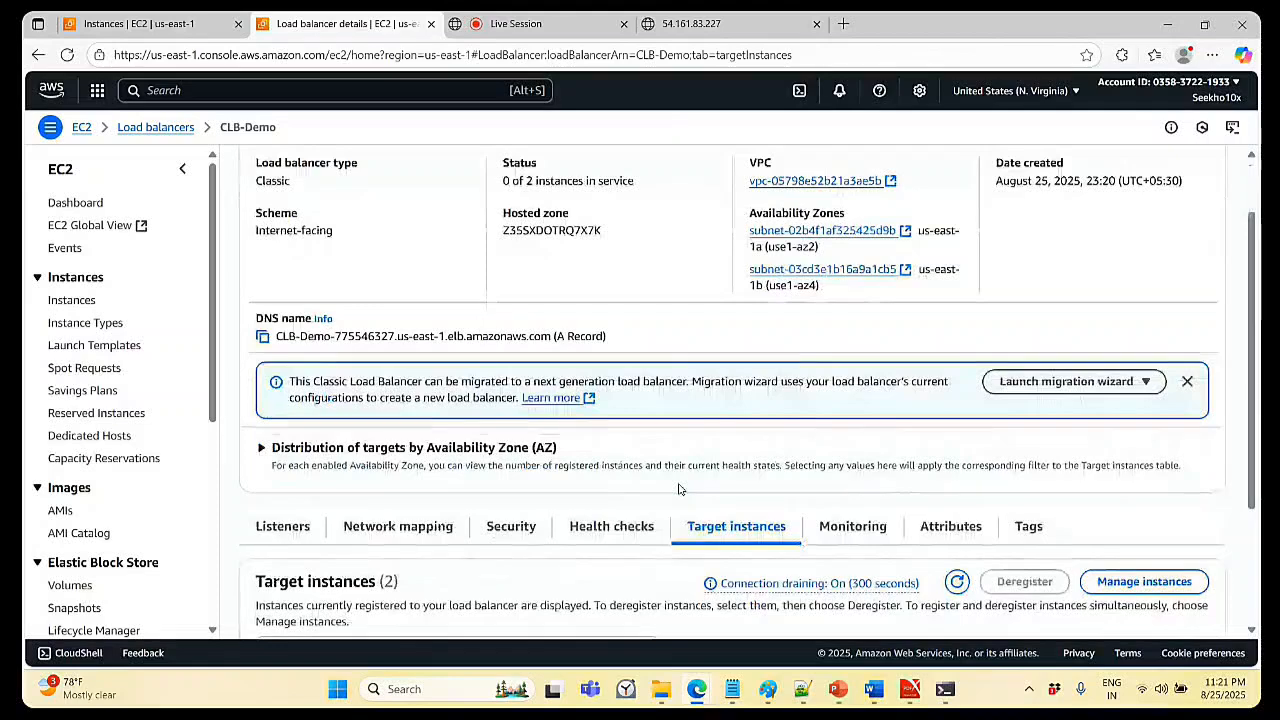
scroll(678, 488, down, 1)
scroll(678, 488, down, 1)
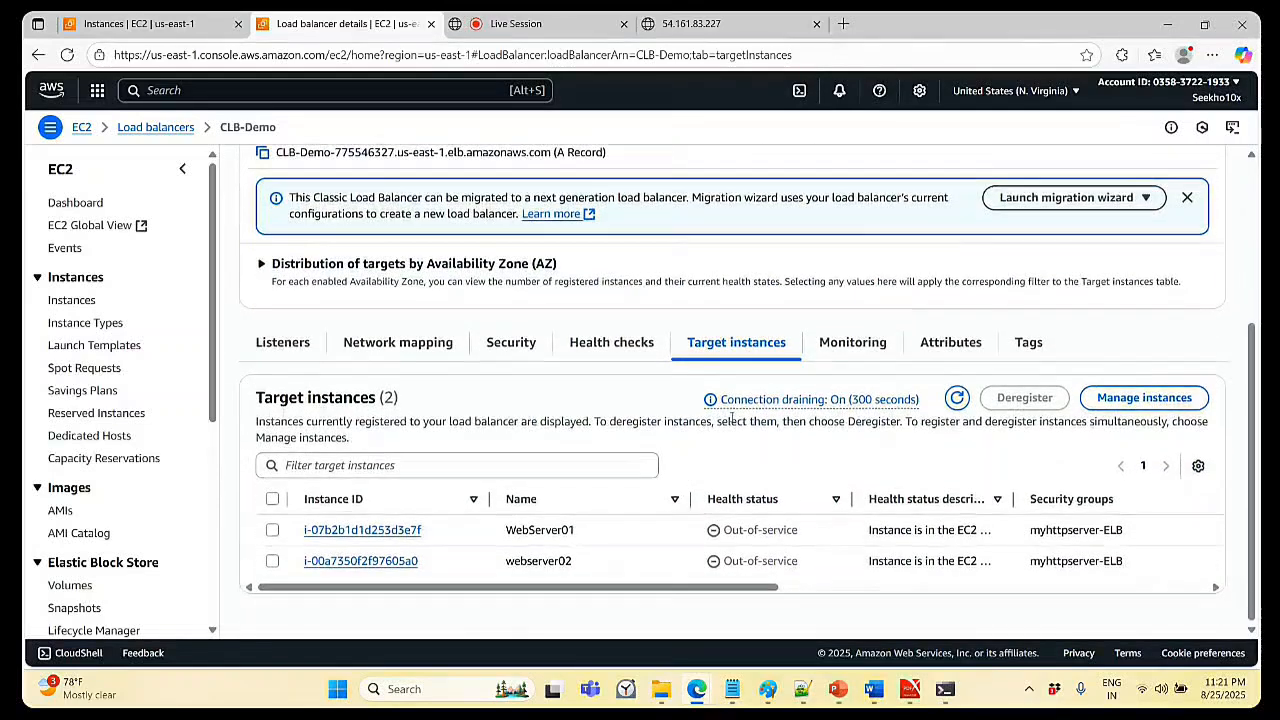
click(957, 398)
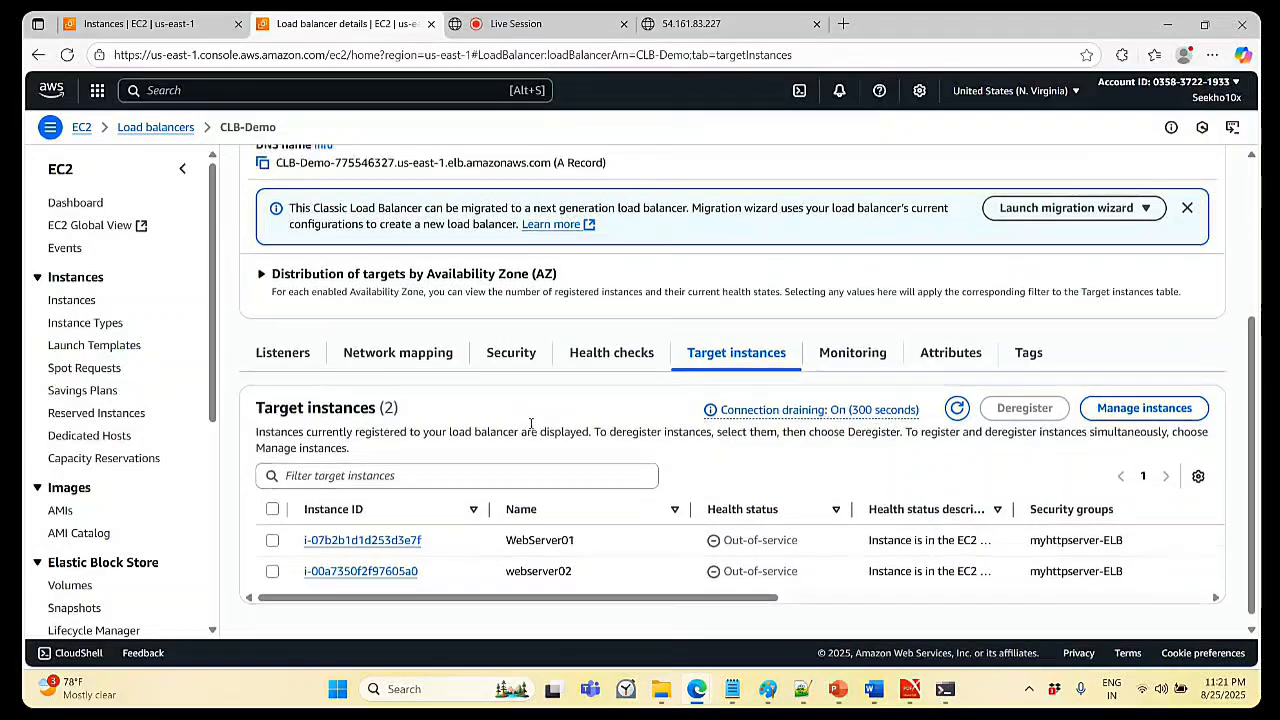
- Examine the security groups, network mapping and listeners of CLB-Demo
scroll(530, 428, up, 1)
click(530, 428)
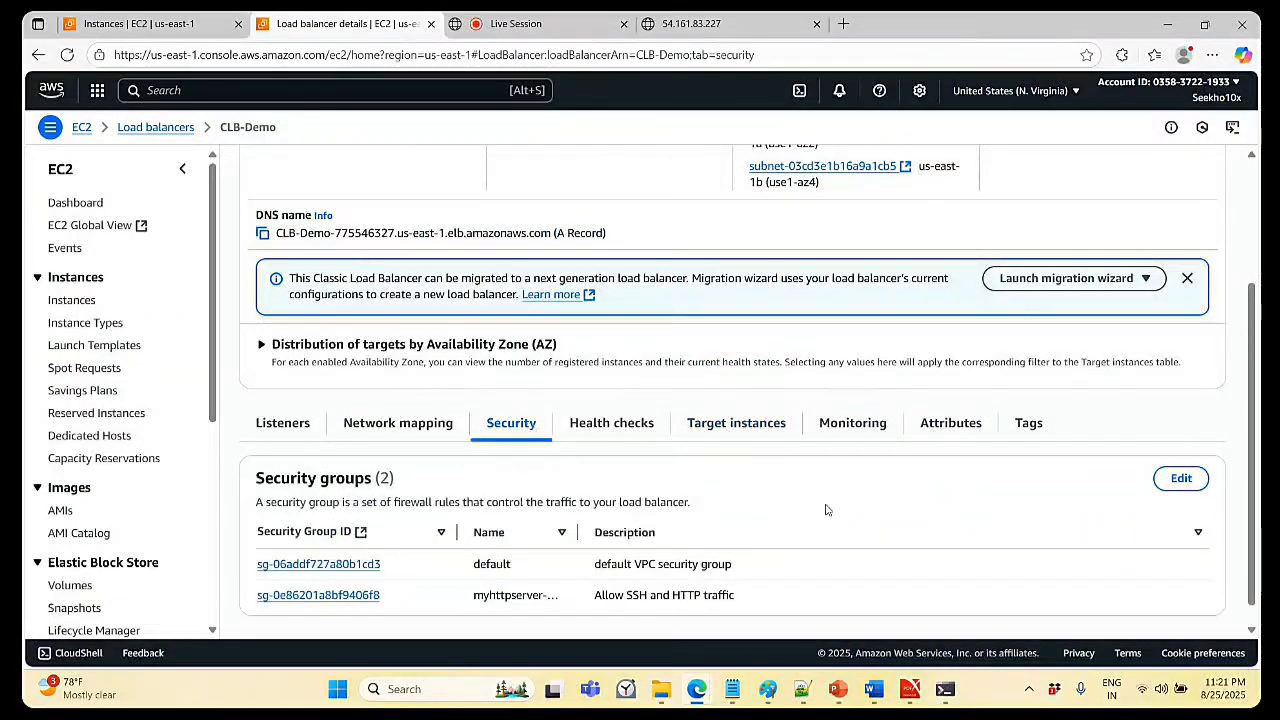
click(420, 432)
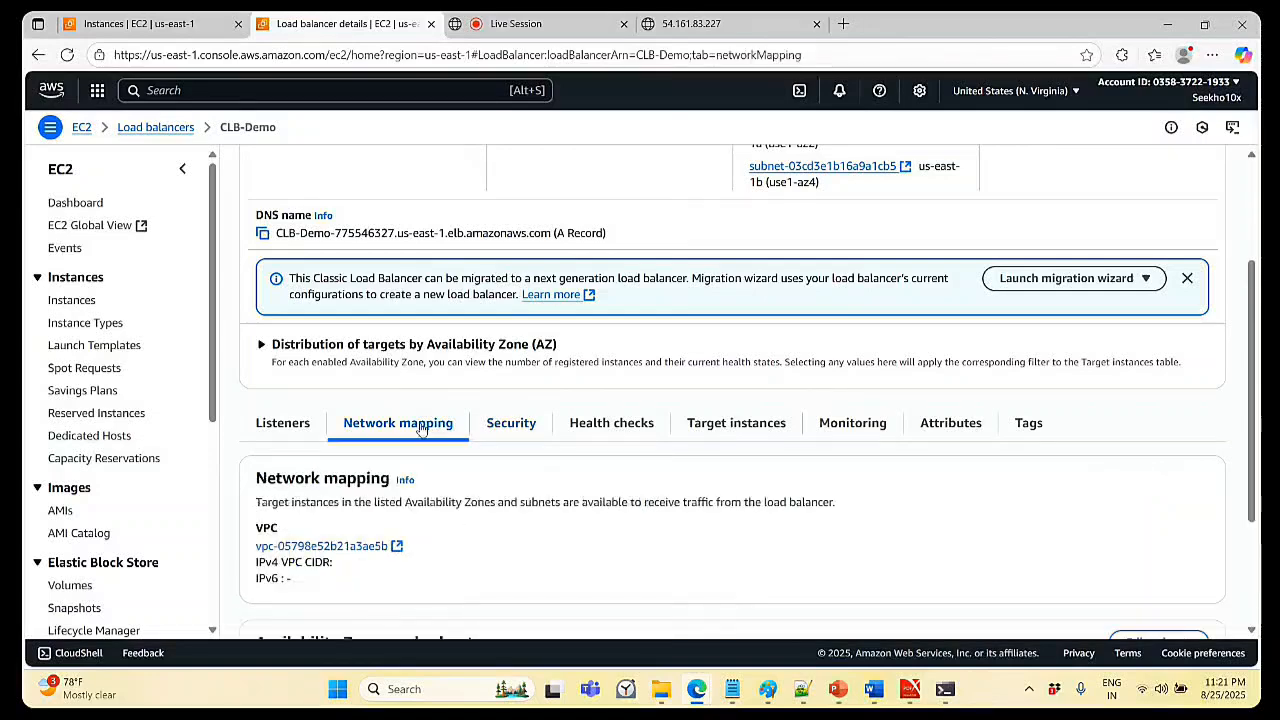
click(285, 426)
scroll(673, 488, down, 1)
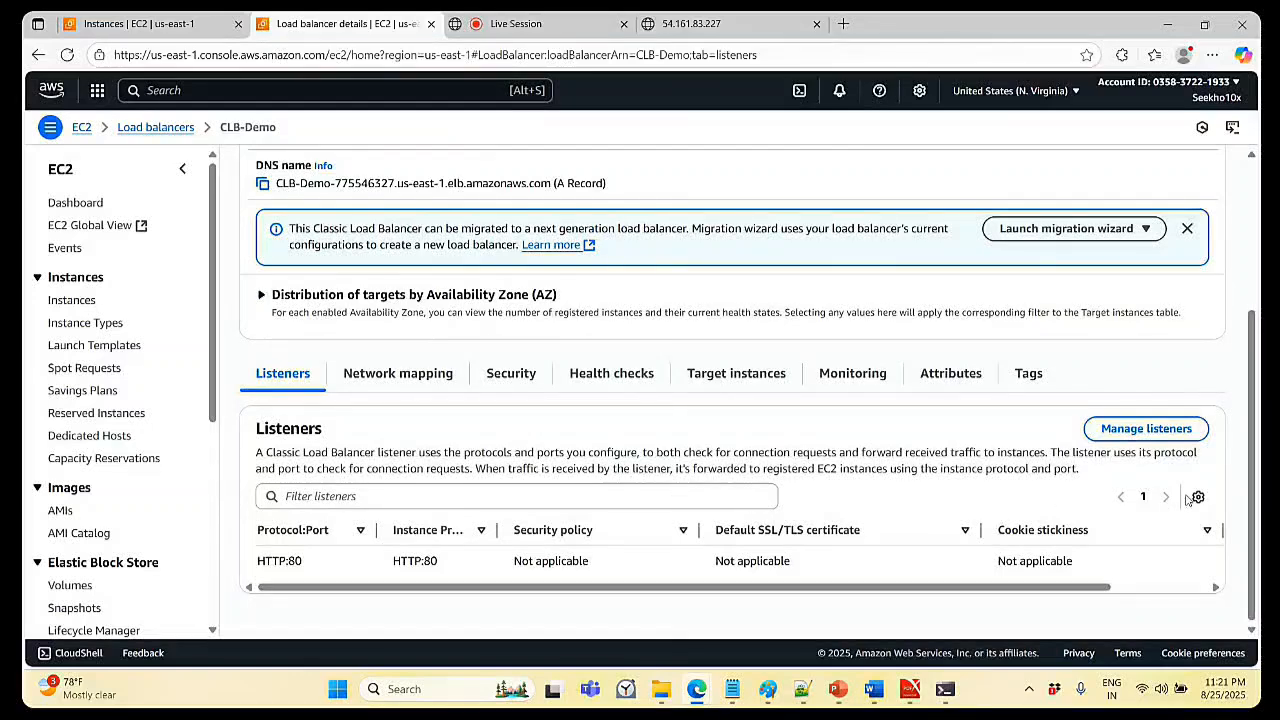
- Open listener management for CLB-Demo, inspect the expanded load balancer details and HTTP listener, and return to the load balancer
click(1150, 430)
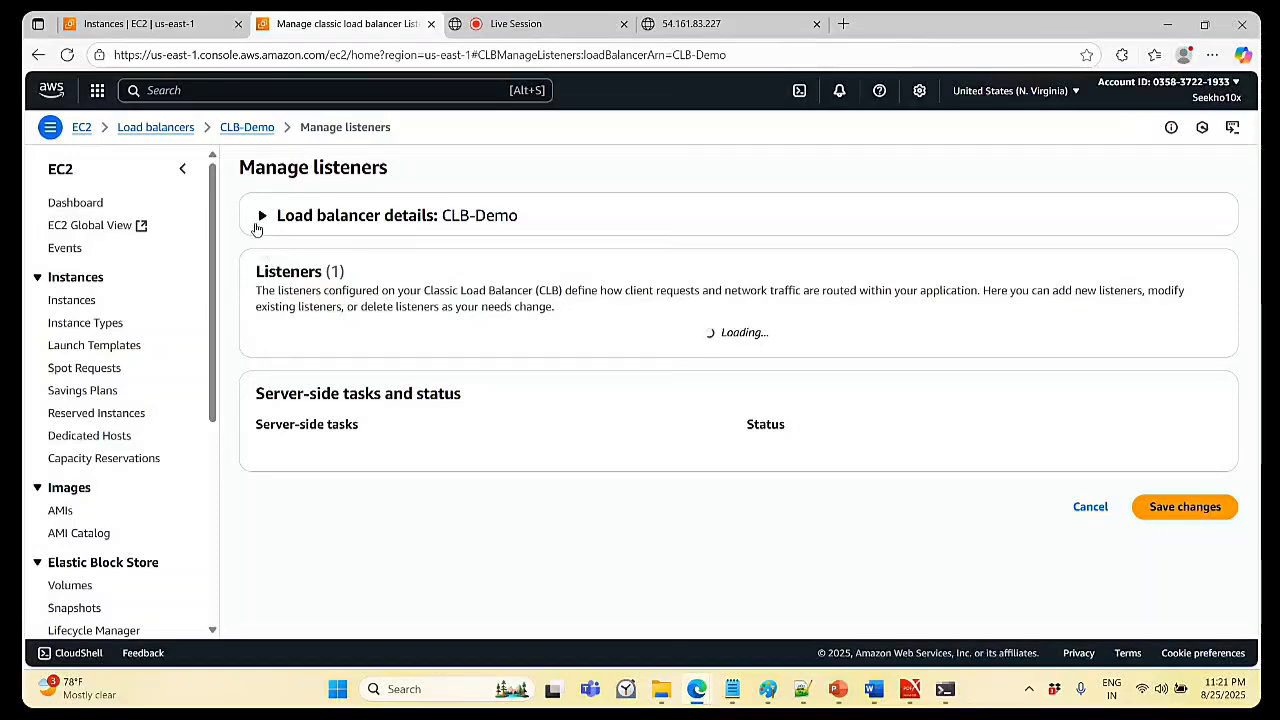
click(256, 225)
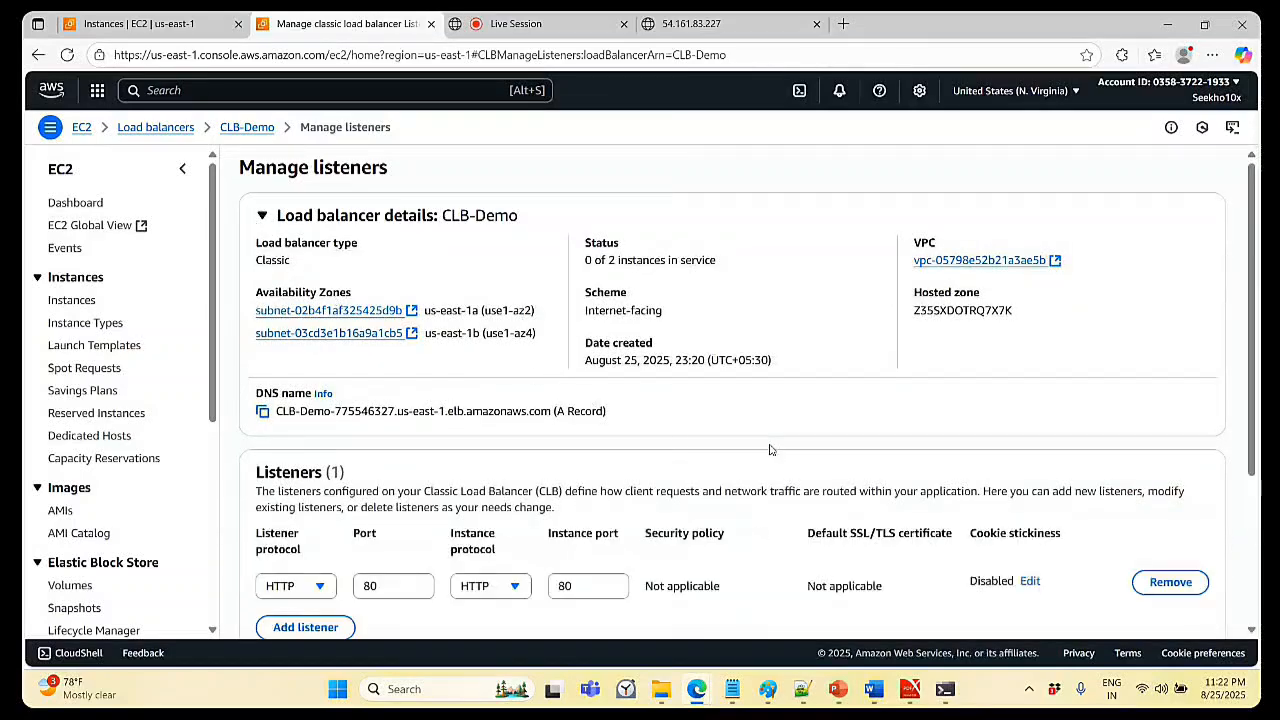
scroll(770, 449, down, 1)
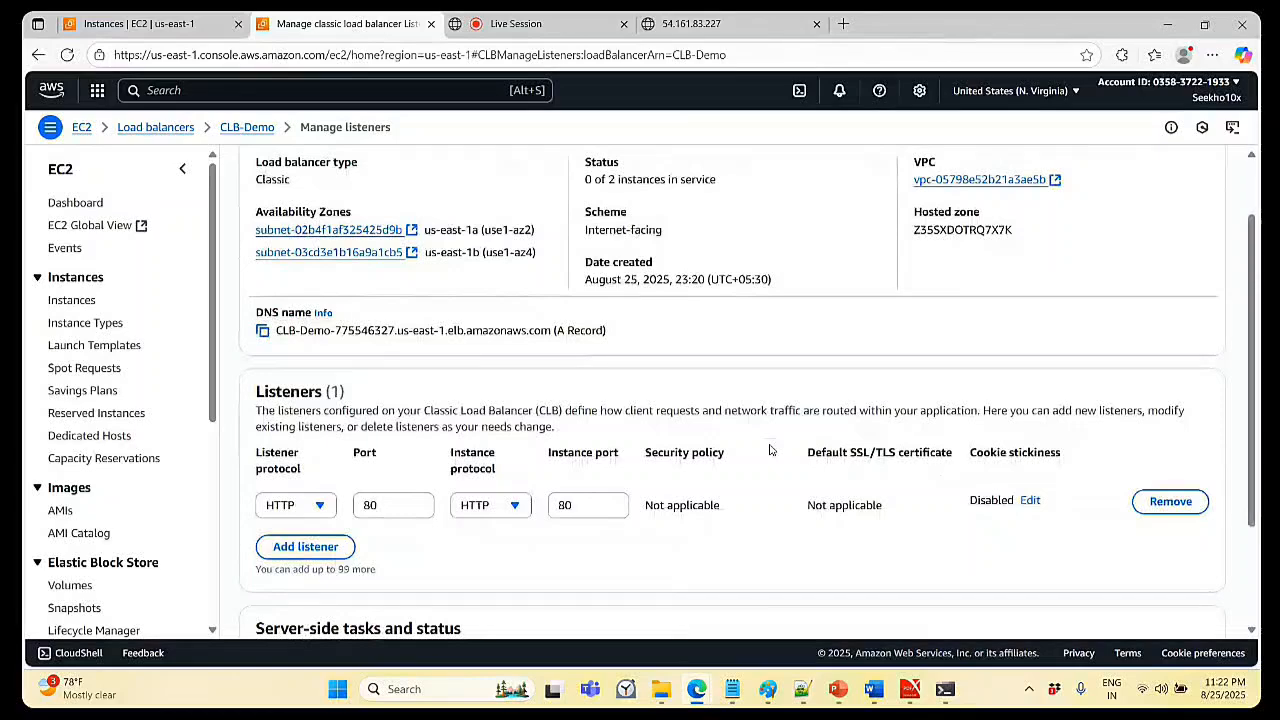
scroll(770, 449, up, 1)
scroll(770, 449, up, 1)
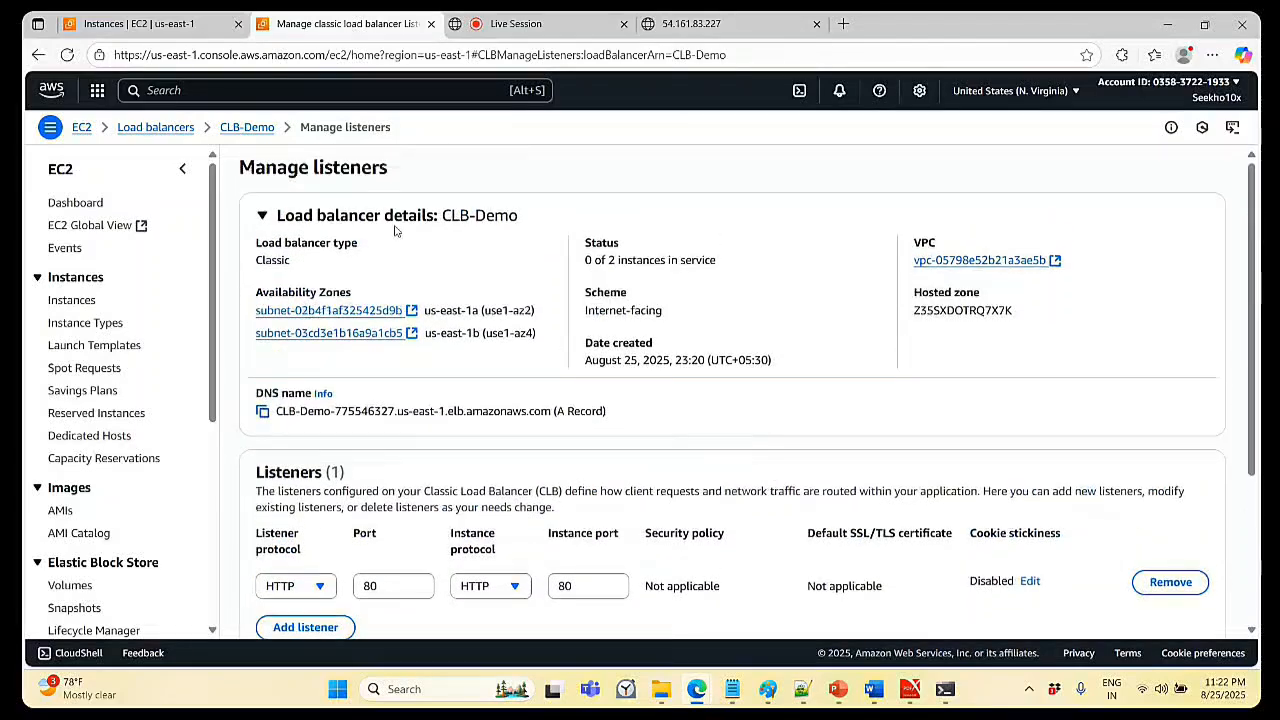
click(247, 127)
- Recheck the health status of CLB-Demo's target instances and open the page for managing its registered instances
scroll(808, 586, down, 1)
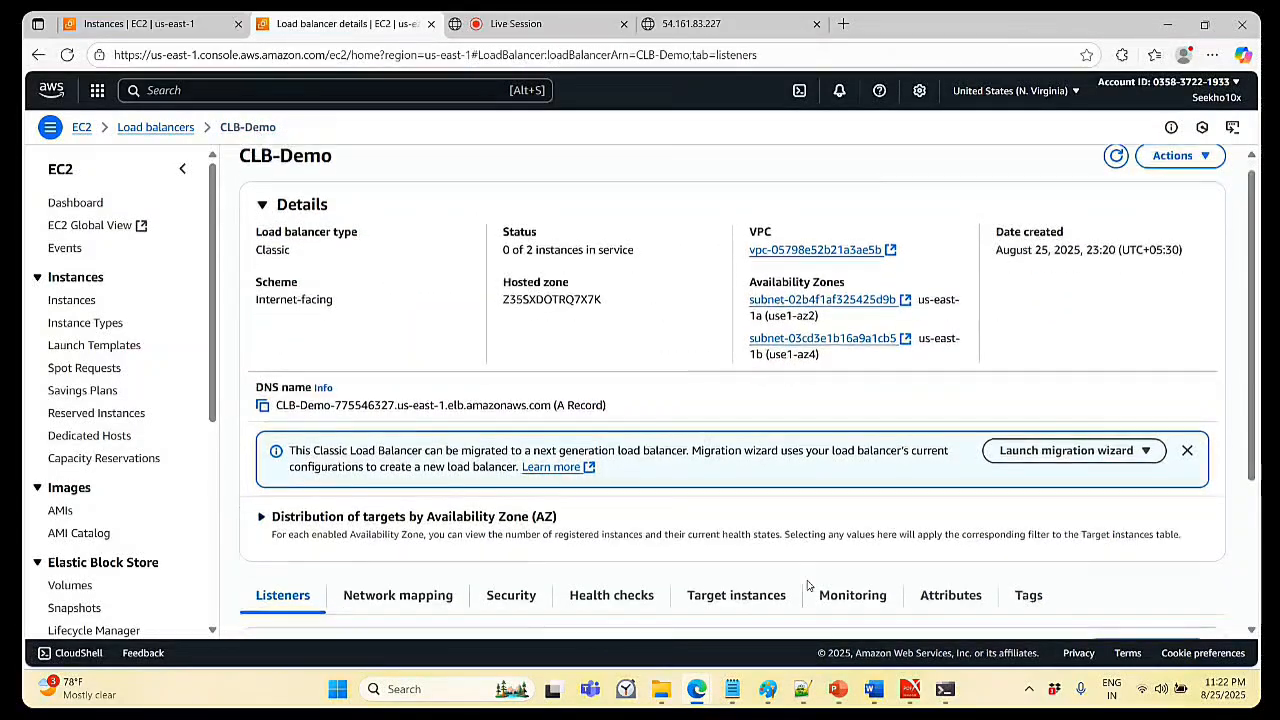
scroll(808, 586, down, 1)
click(751, 526)
scroll(755, 527, down, 2)
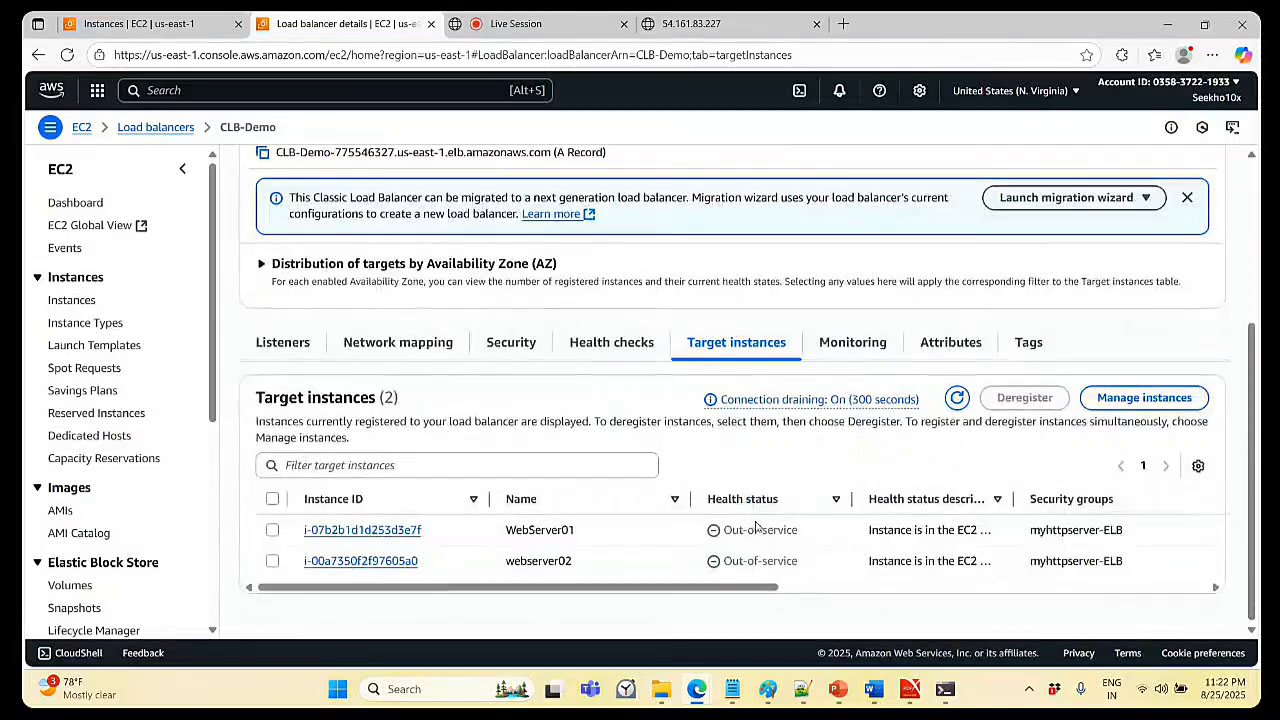
click(957, 398)
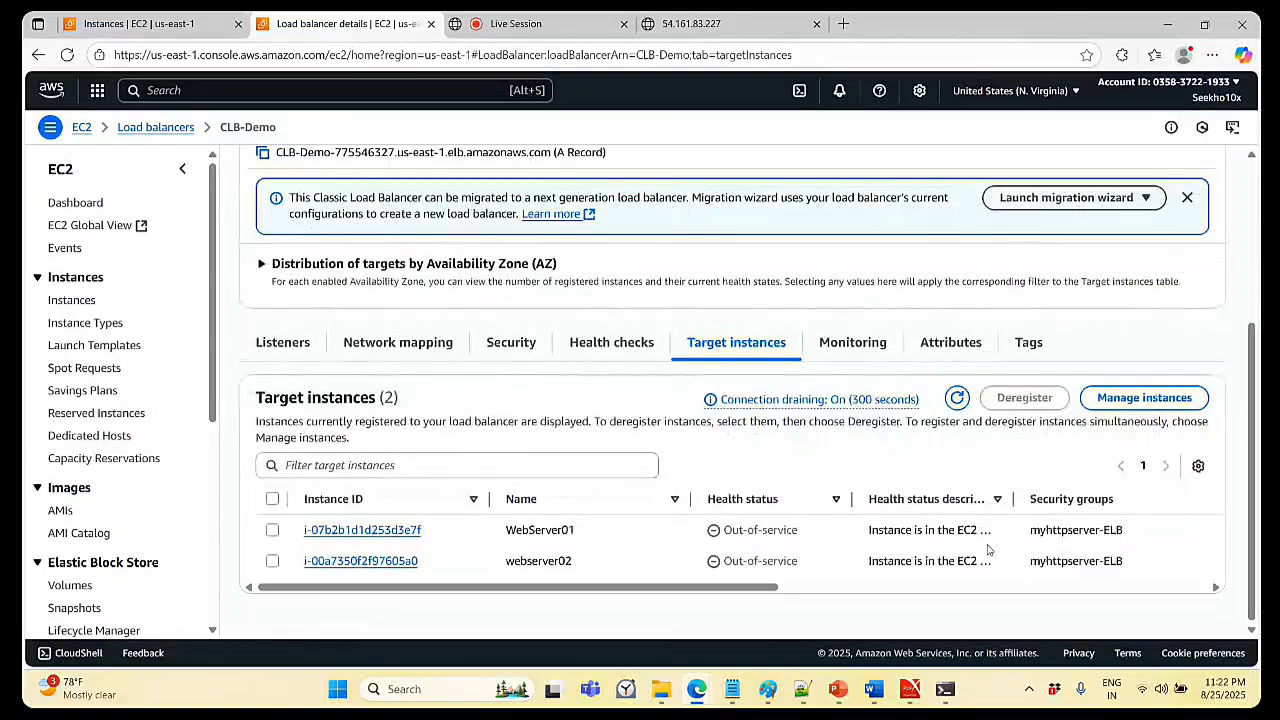
click(1141, 398)
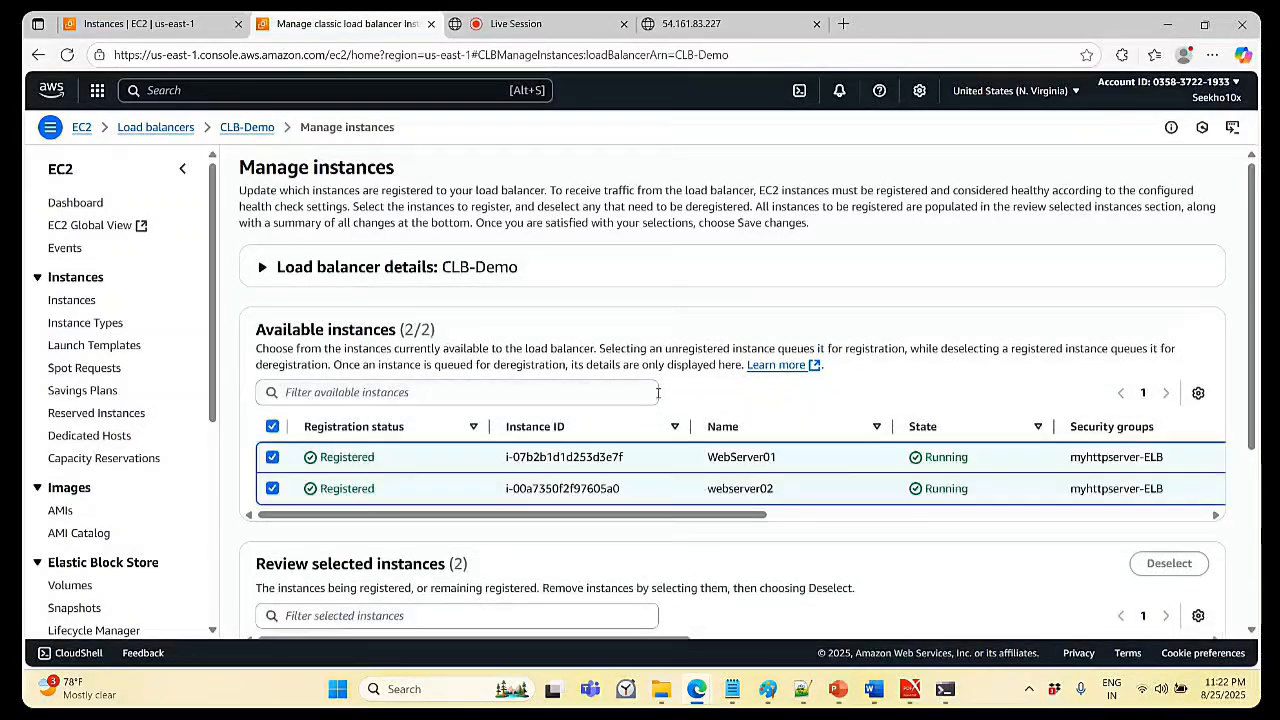
- Review the instances selected for registration with CLB-Demo and leave instance management without saving changes
scroll(658, 393, down, 3)
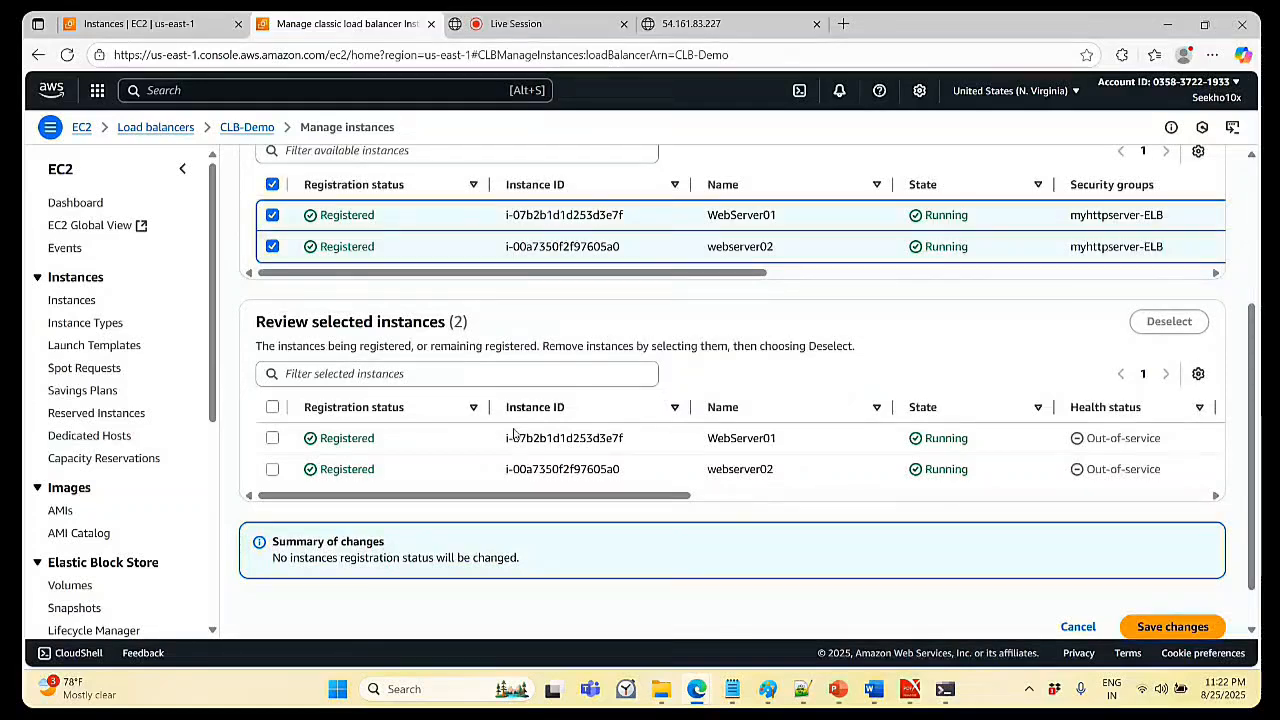
click(272, 439)
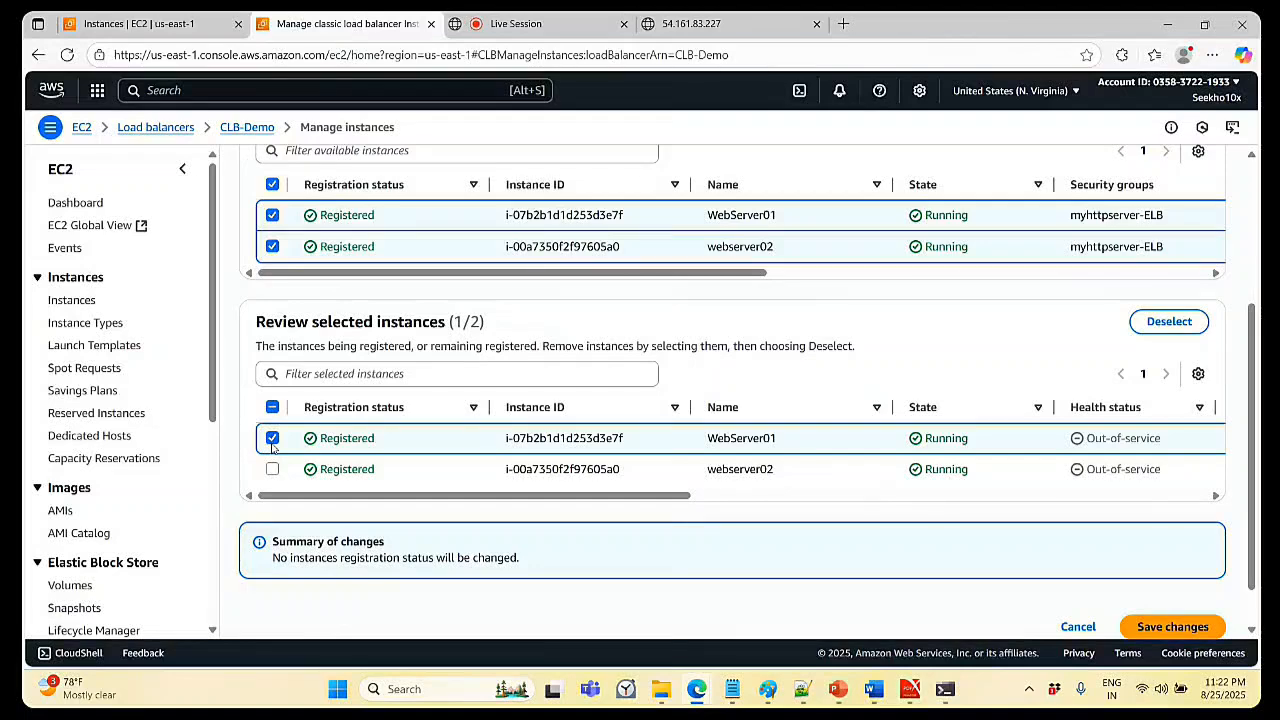
click(272, 445)
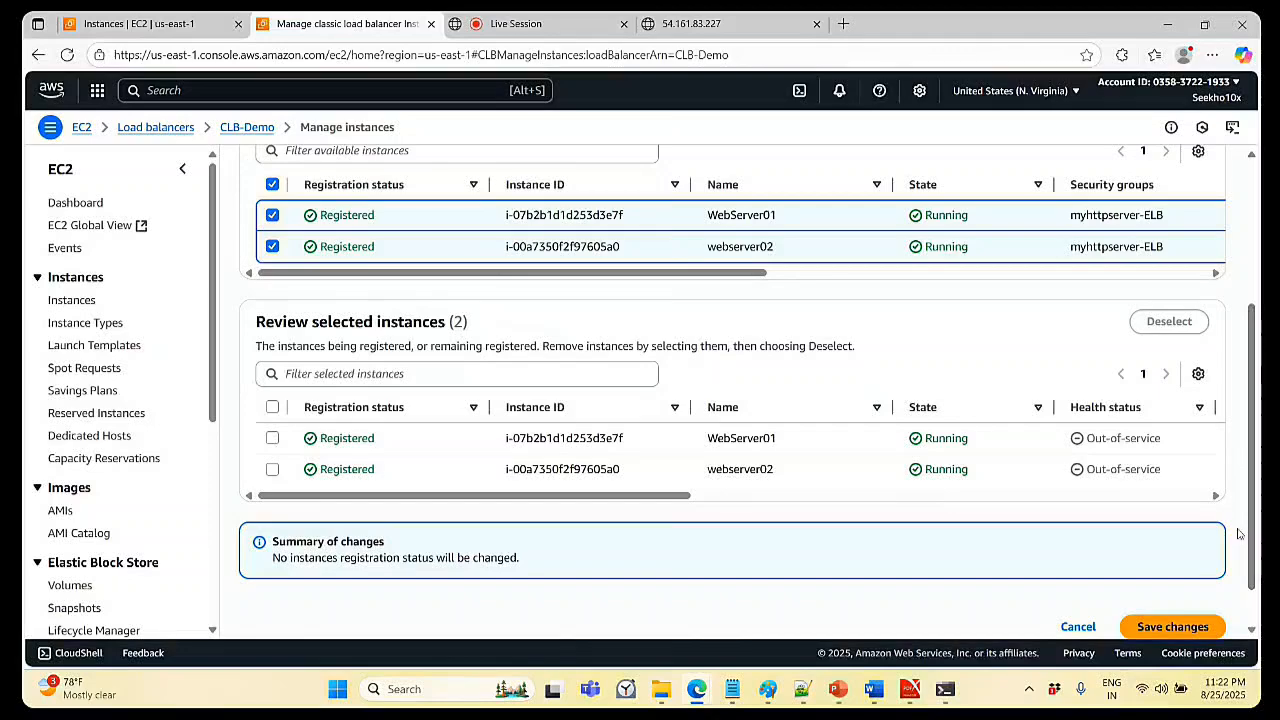
click(1078, 627)
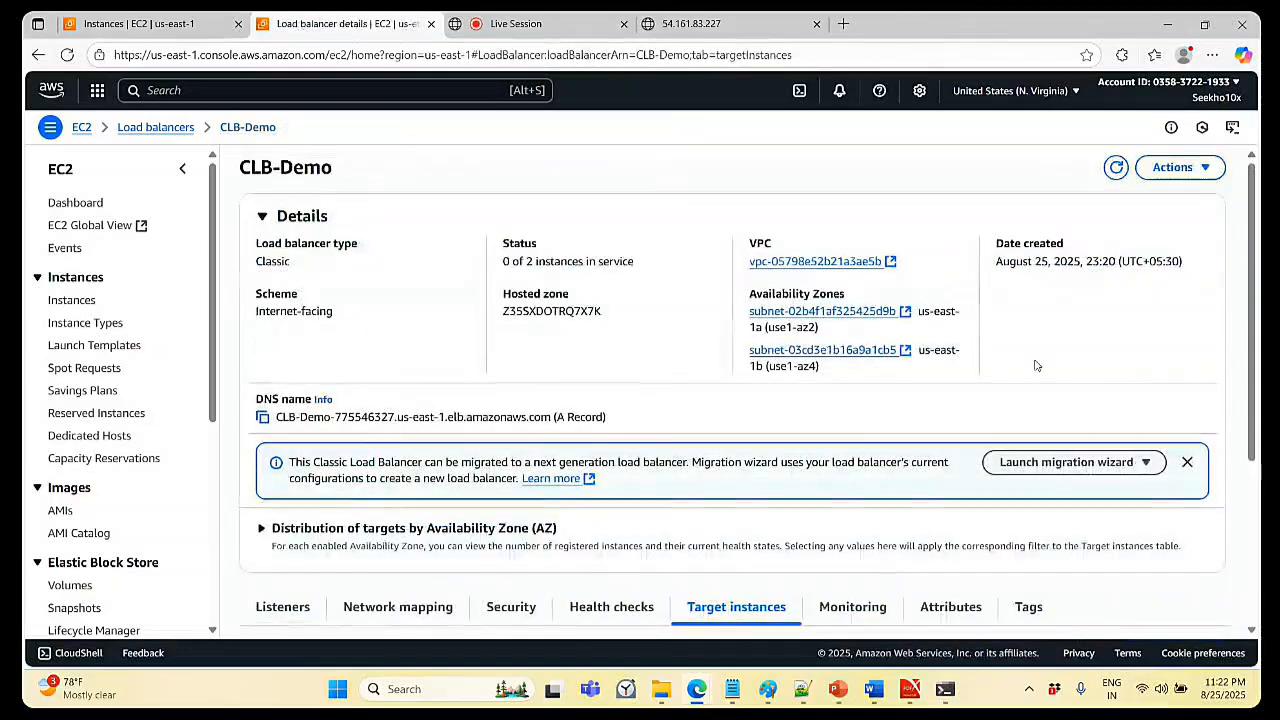
- Check CLB-Demo's target instances, return to the load balancer list and review the details of CLB-Demo there
scroll(1036, 366, down, 3)
scroll(1036, 366, down, 1)
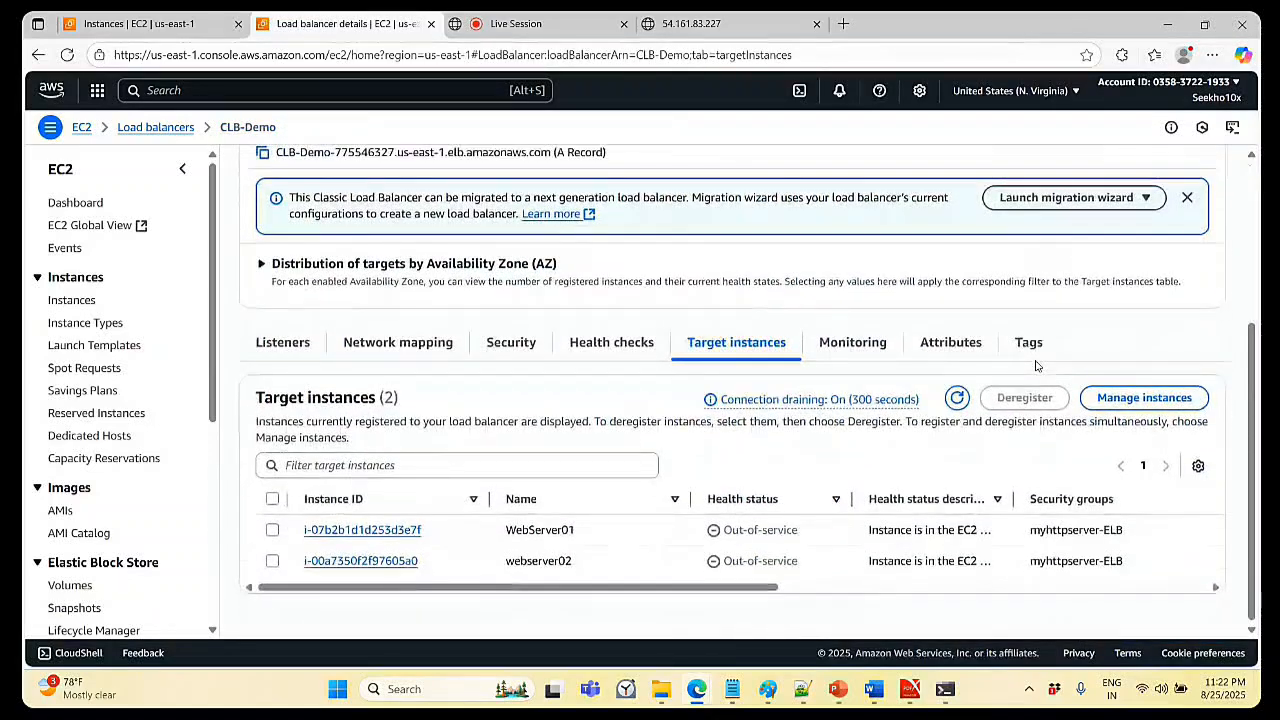
scroll(1036, 366, up, 5)
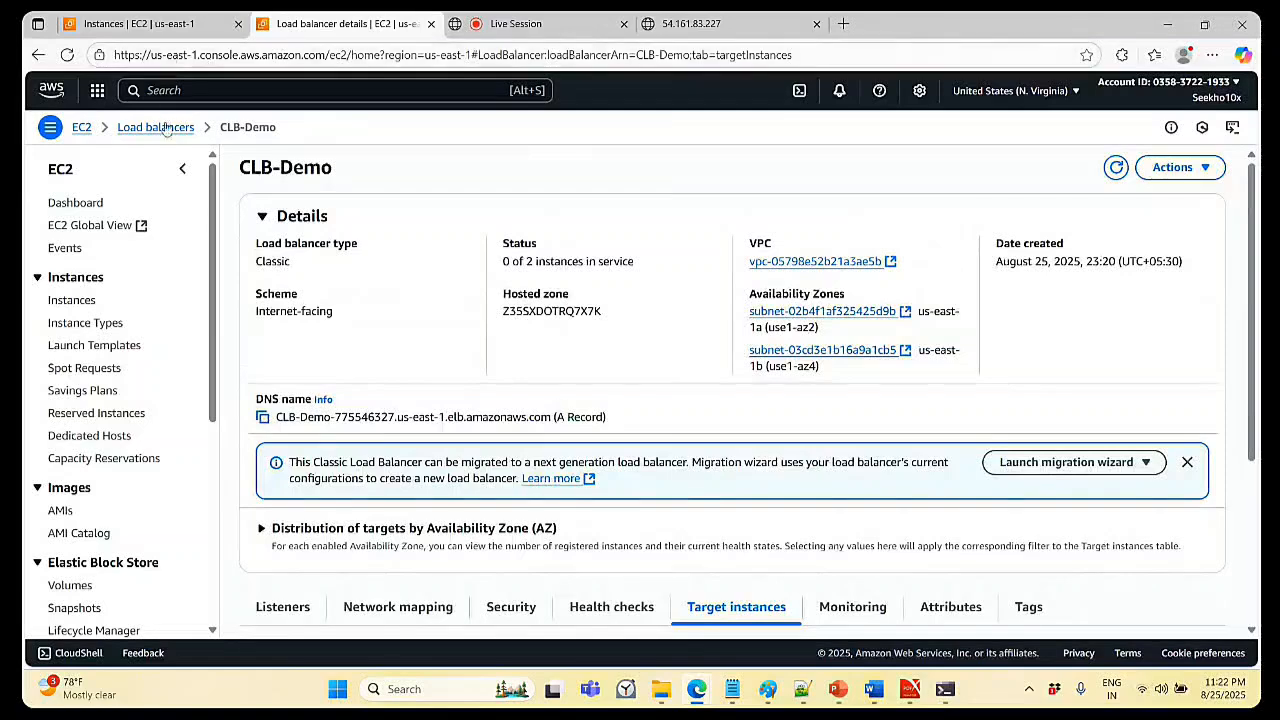
click(158, 127)
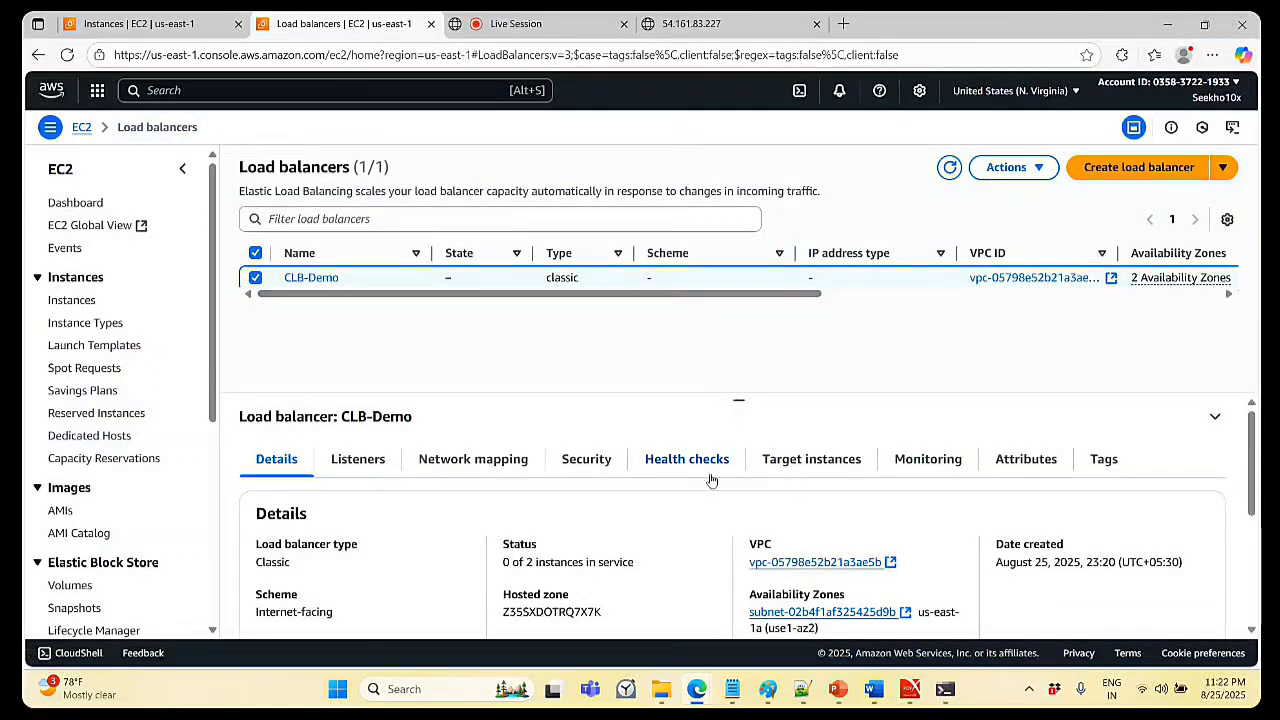
scroll(800, 485, down, 3)
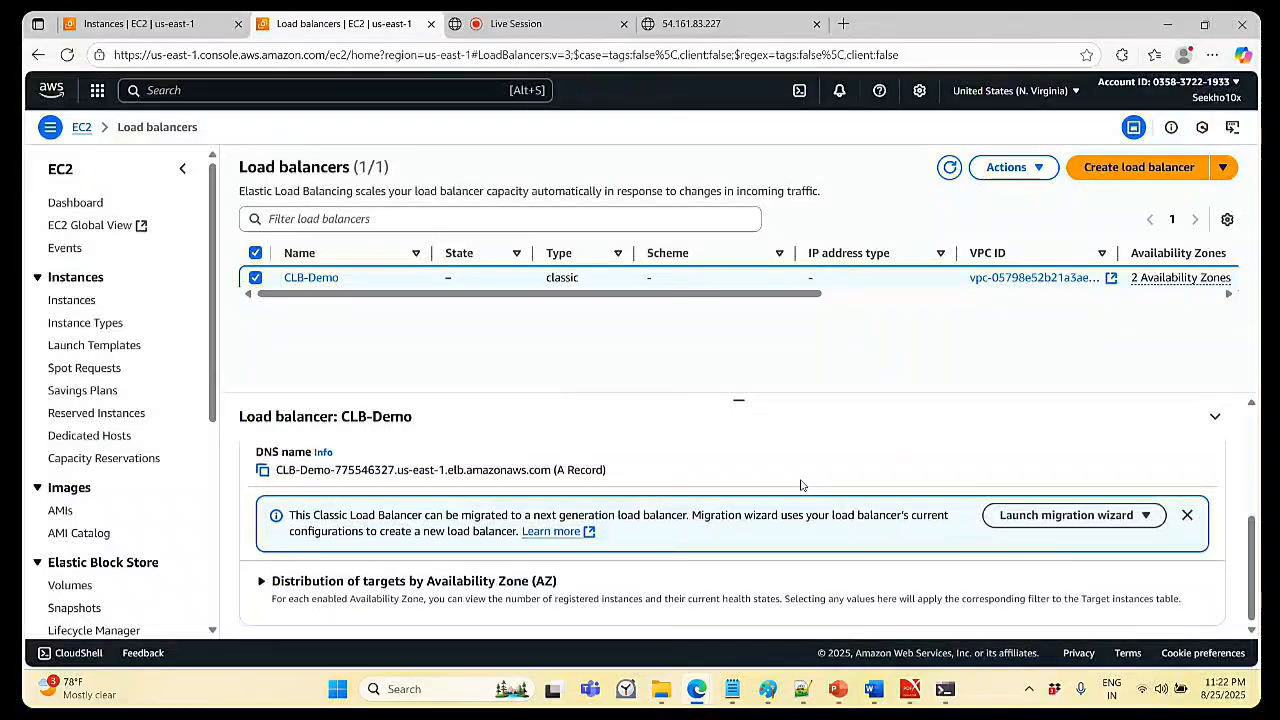
scroll(800, 485, up, 3)
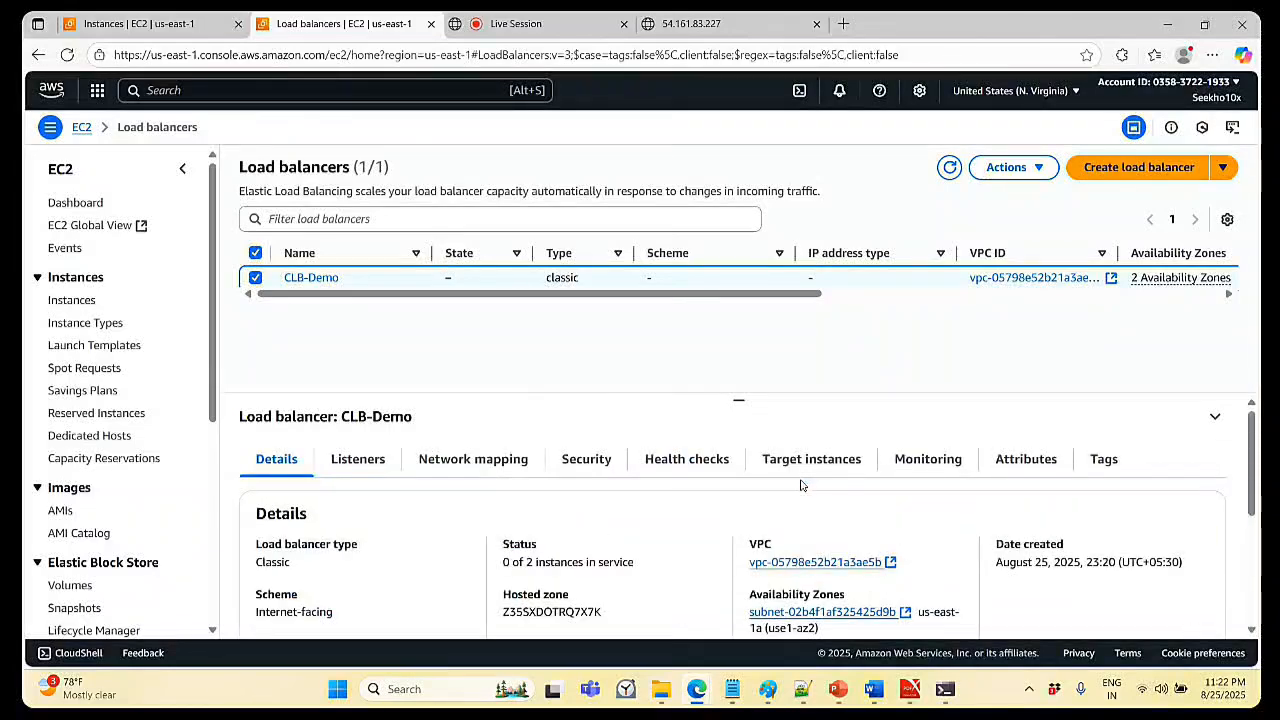
- Refresh the load balancer list and widen the health status description column of CLB-Demo's target instances to read it in full
click(949, 167)
click(836, 472)
scroll(825, 472, down, 2)
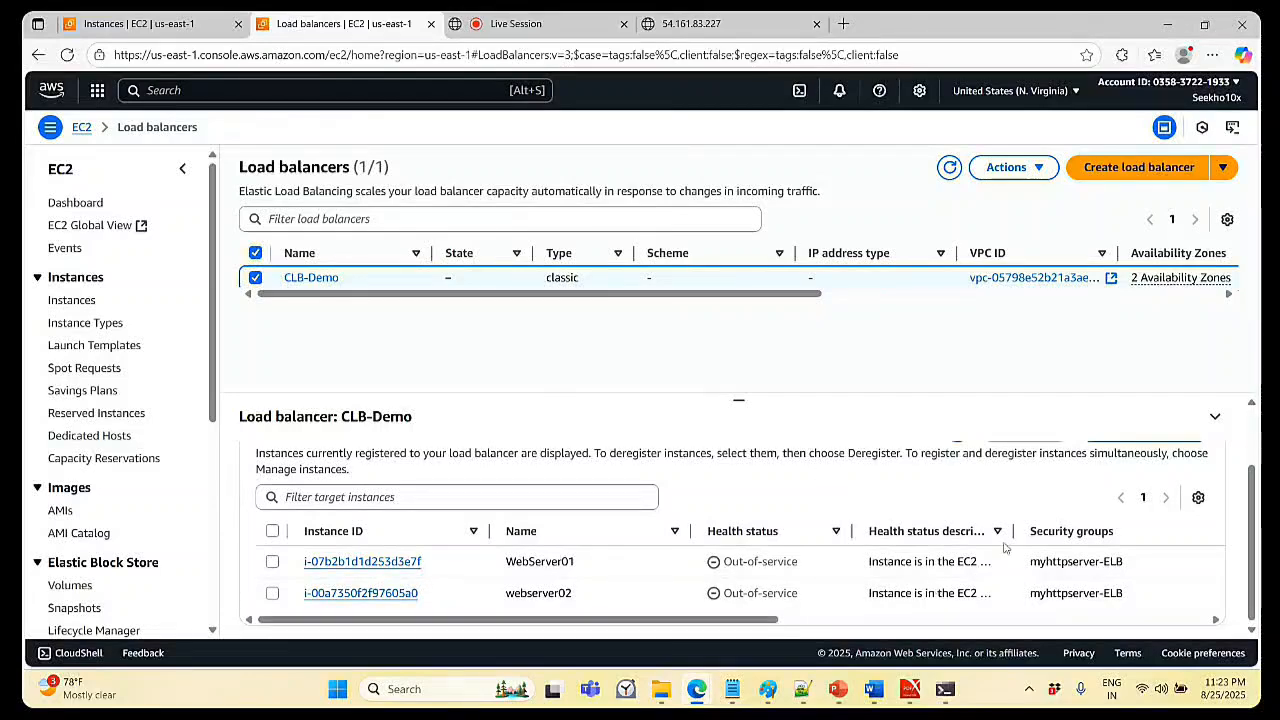
mouse_move(1013, 531)
mouse_down()
mouse_move(1219, 532)
mouse_move(1188, 540)
mouse_up()
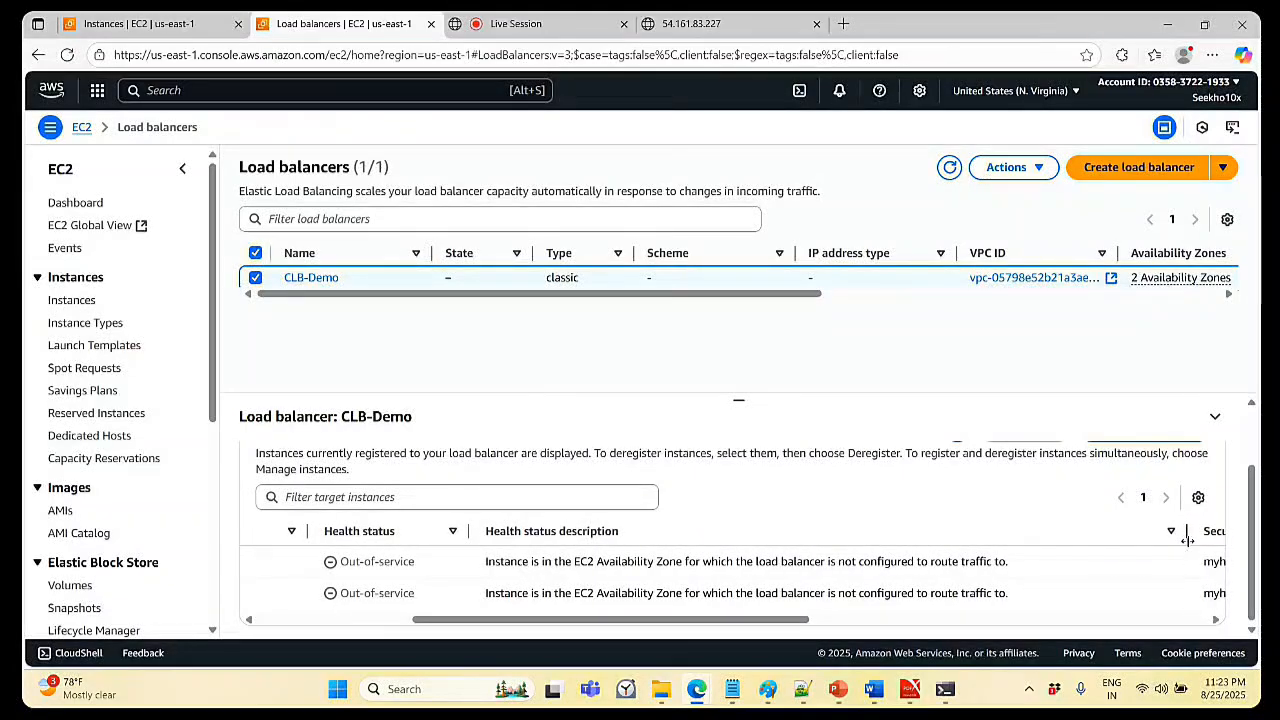
drag(680, 295, 597, 308)
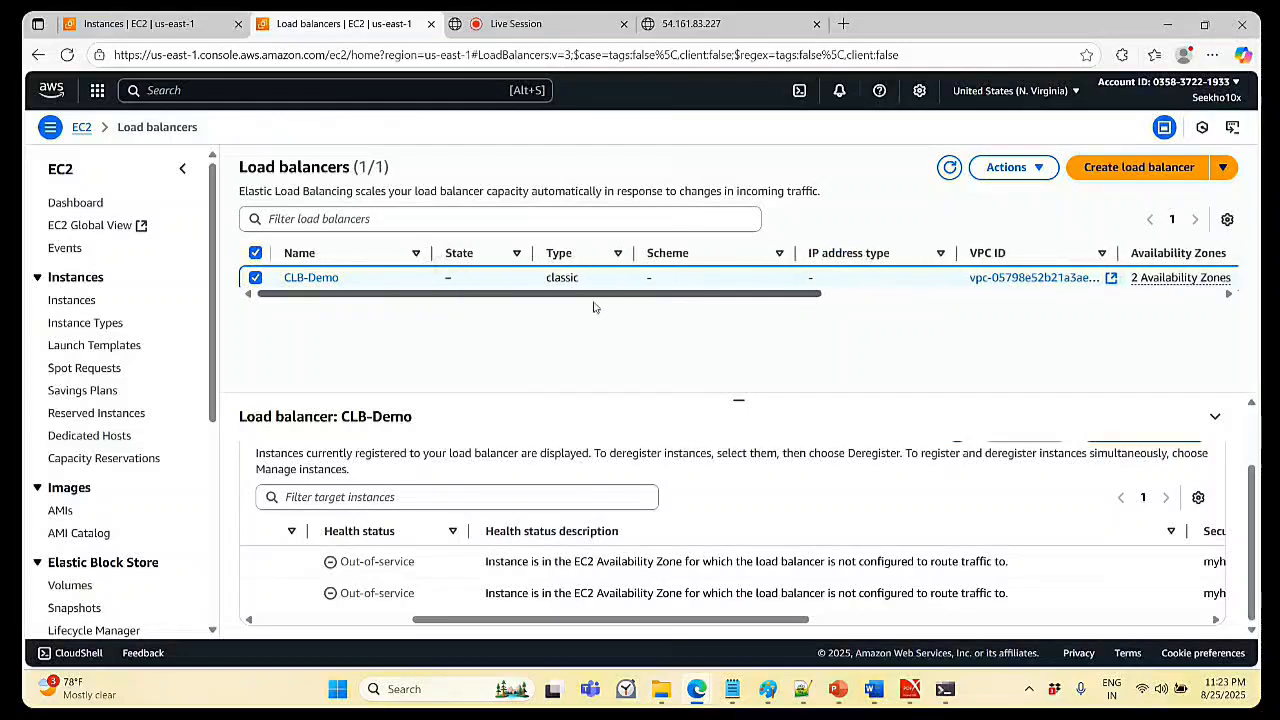
- Check the Availability Zones of WebServer01 and webserver02 in the EC2 instances list and return to CLB-Demo's target instances
click(140, 23)
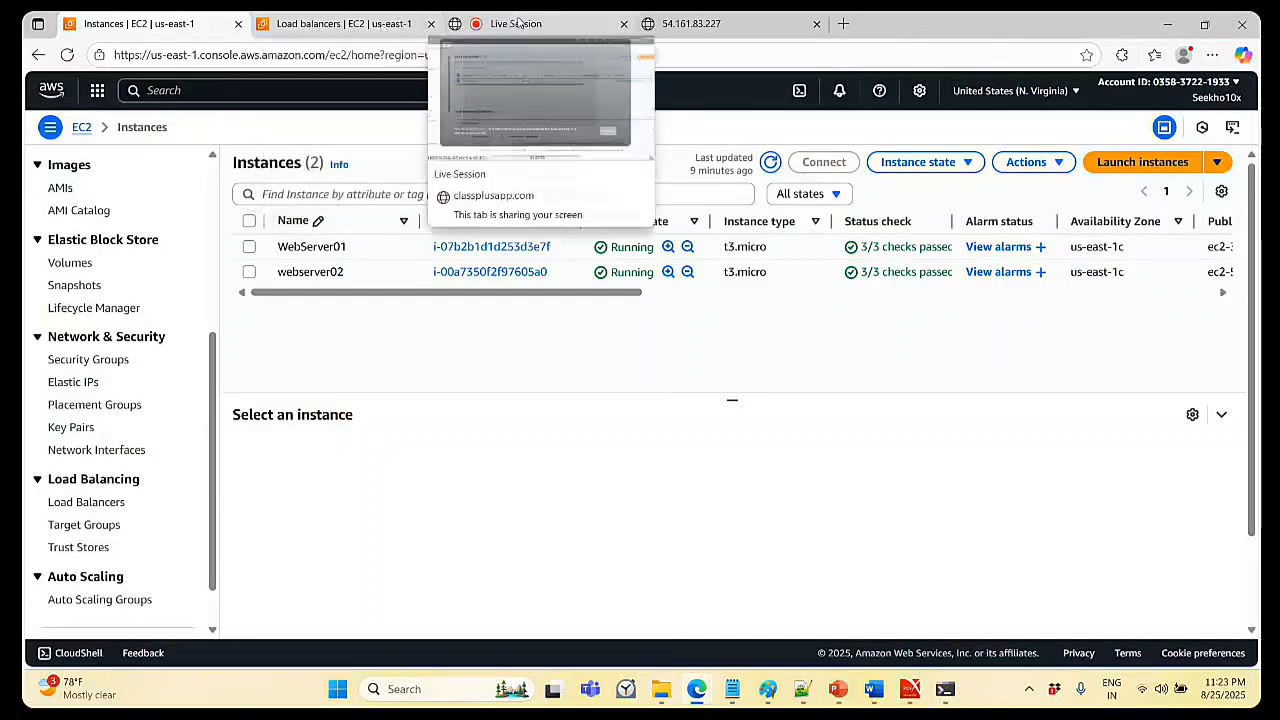
click(350, 24)
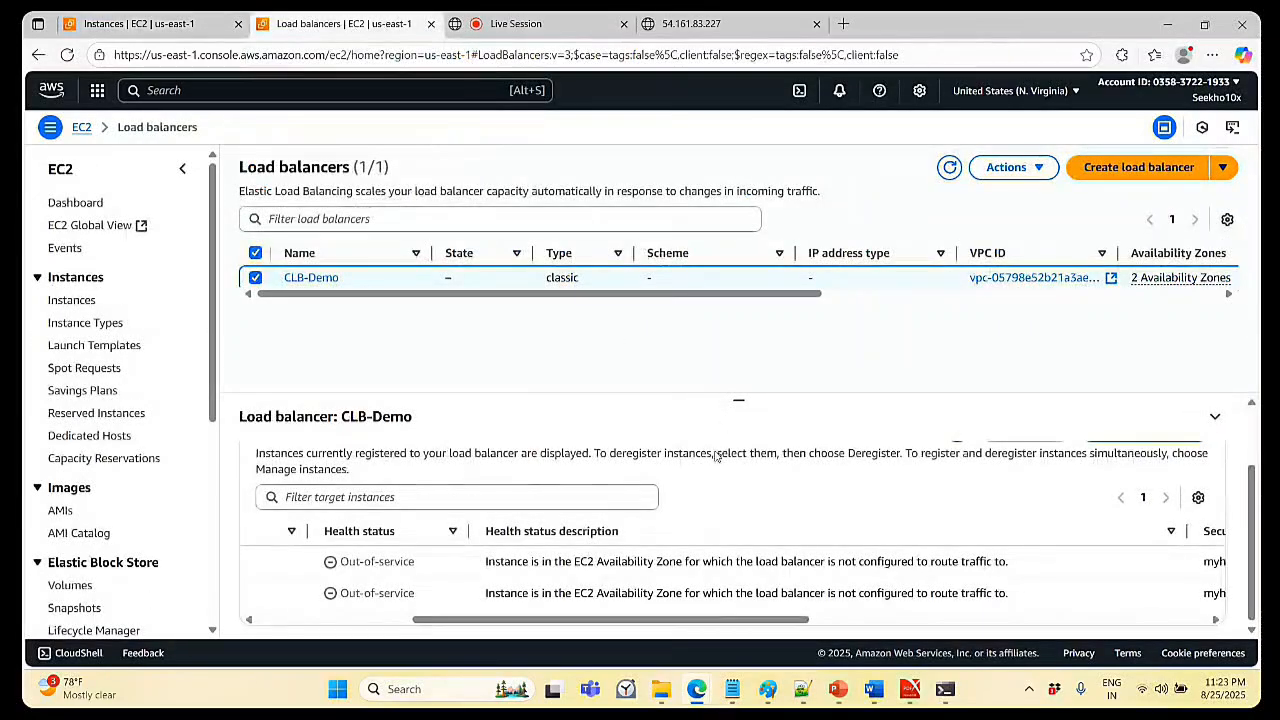
drag(620, 619, 467, 619)
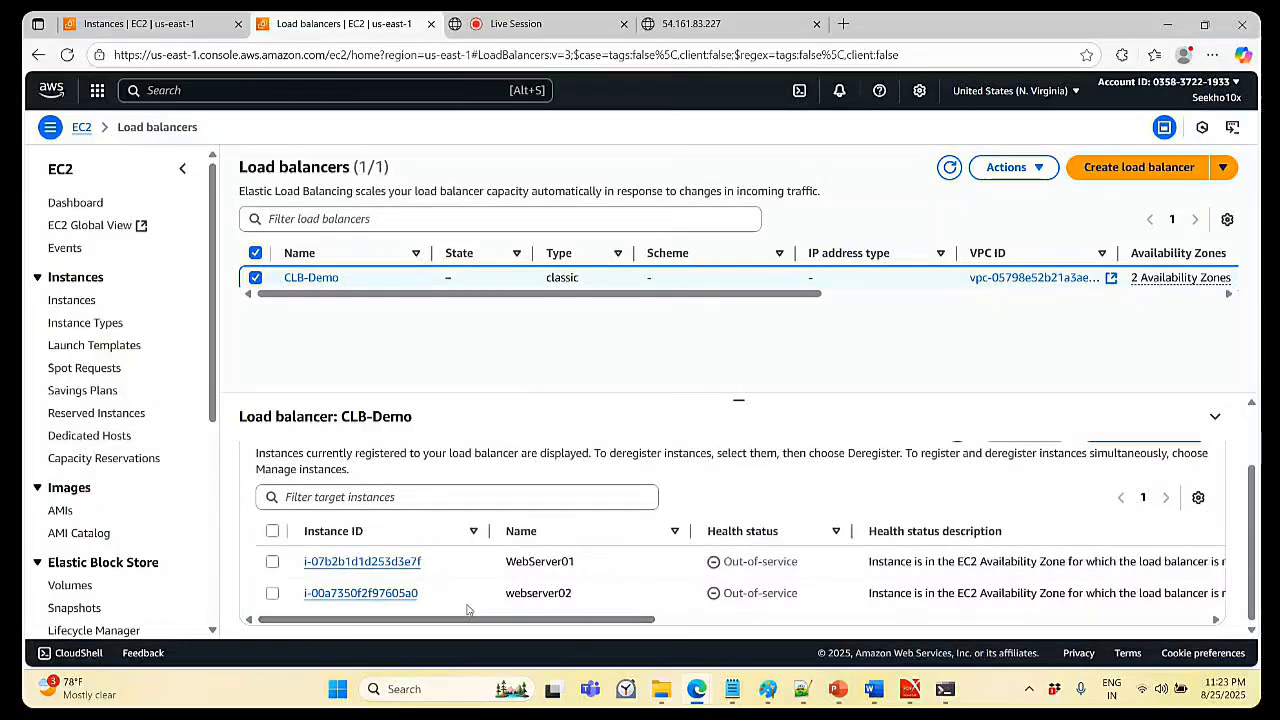
scroll(467, 590, up, 2)
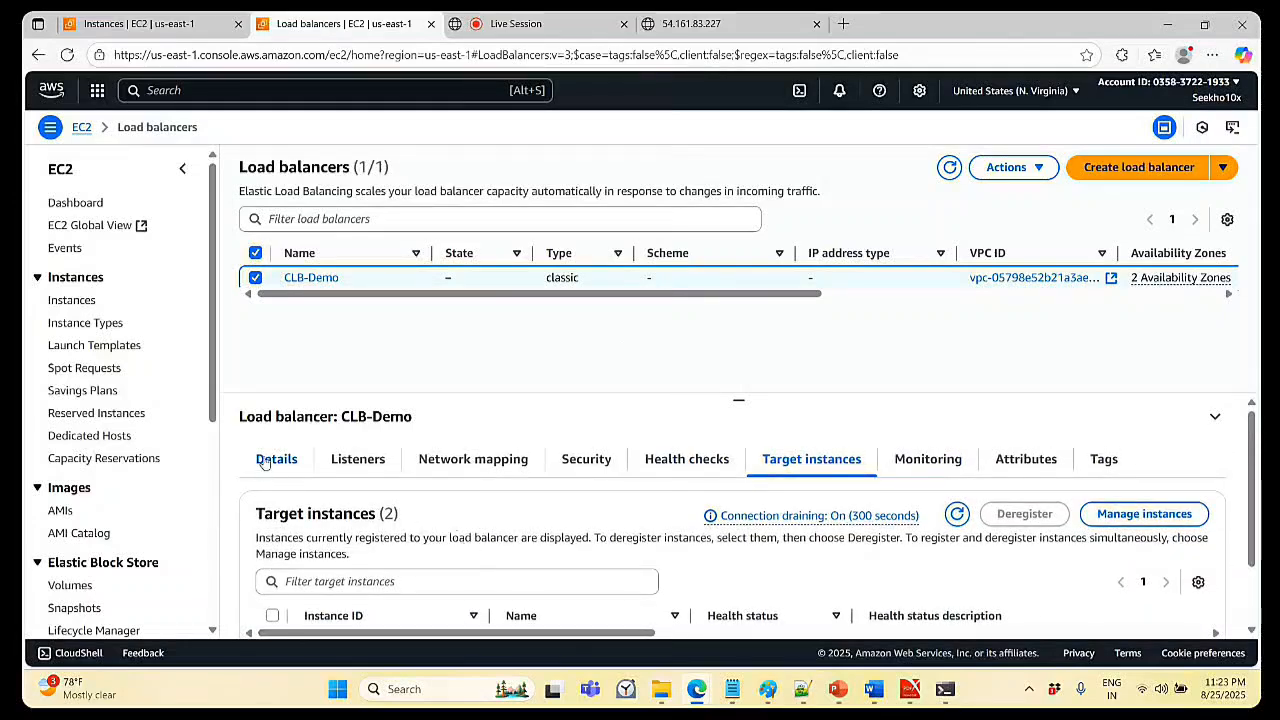
- Examine the Availability Zones and subnets in CLB-Demo's details, and its security groups
click(264, 461)
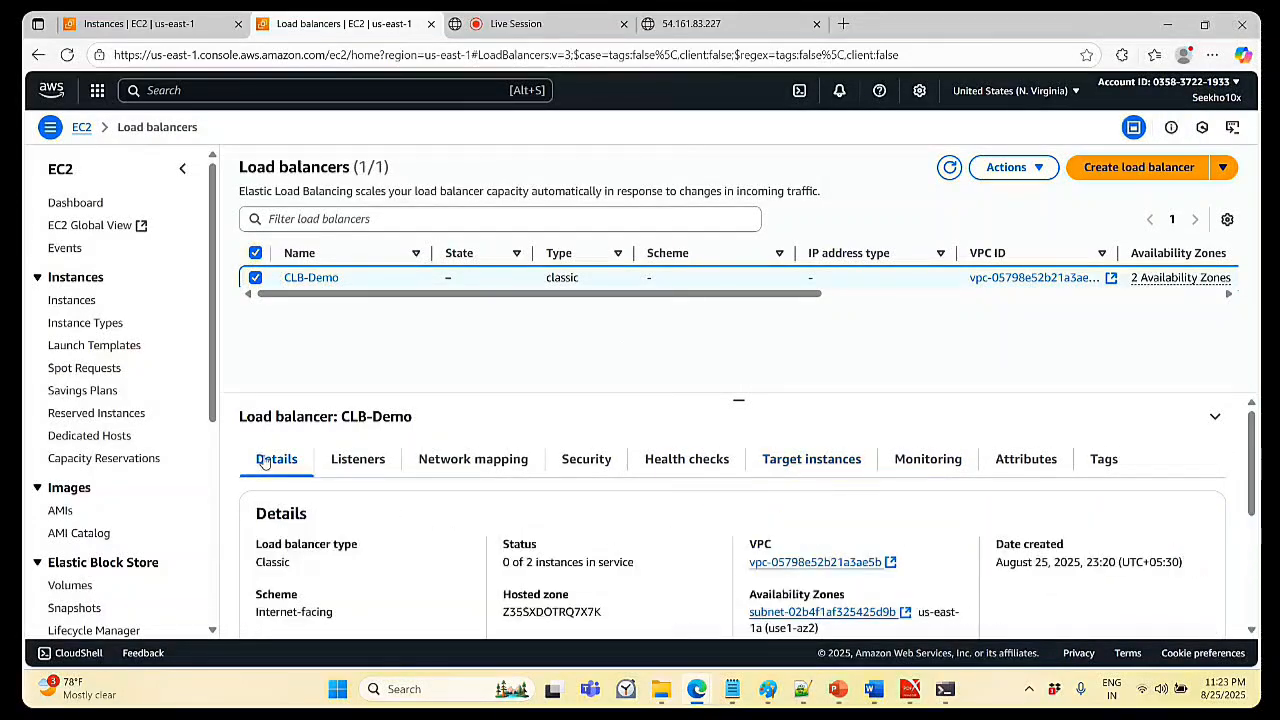
scroll(630, 530, down, 2)
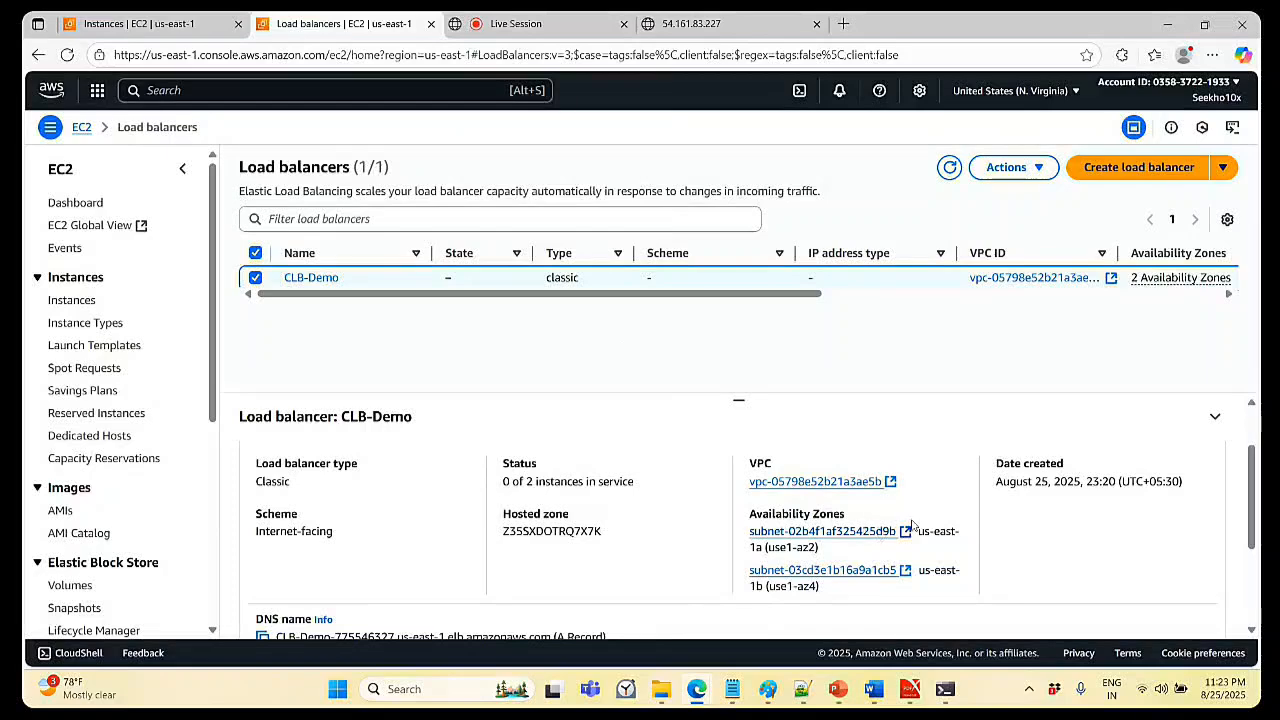
scroll(848, 536, up, 3)
scroll(826, 543, down, 7)
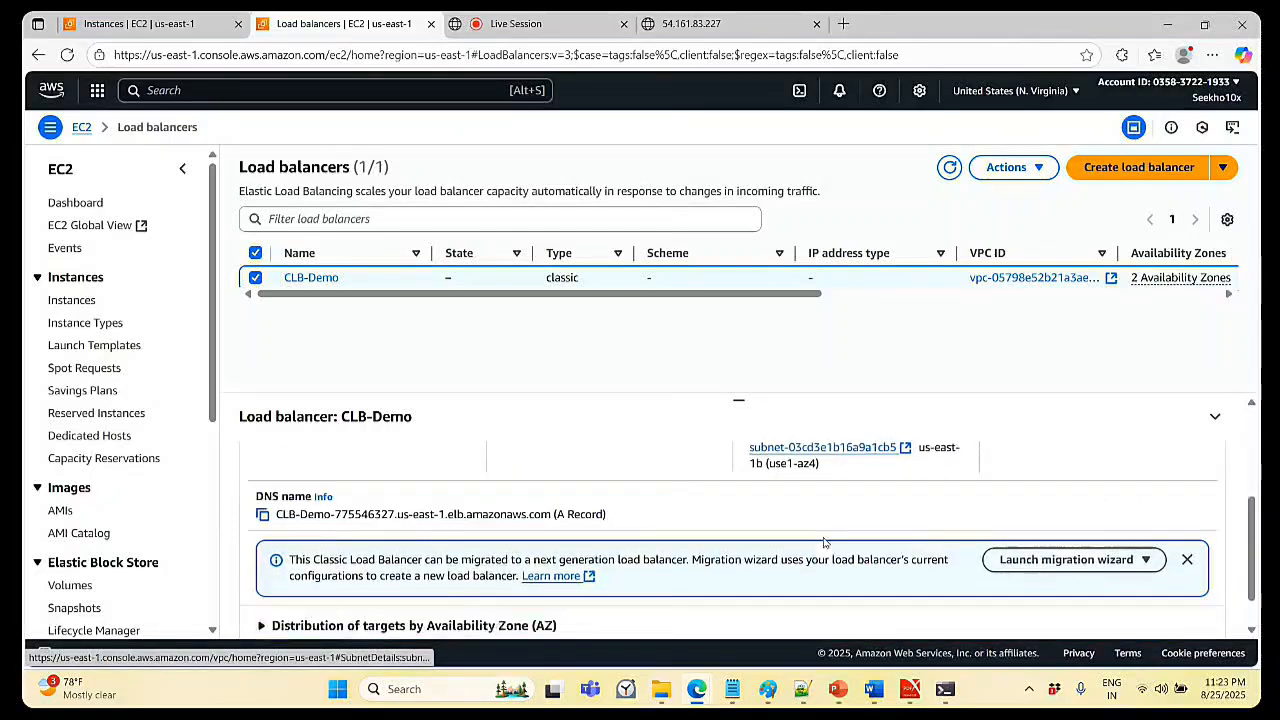
scroll(826, 540, up, 6)
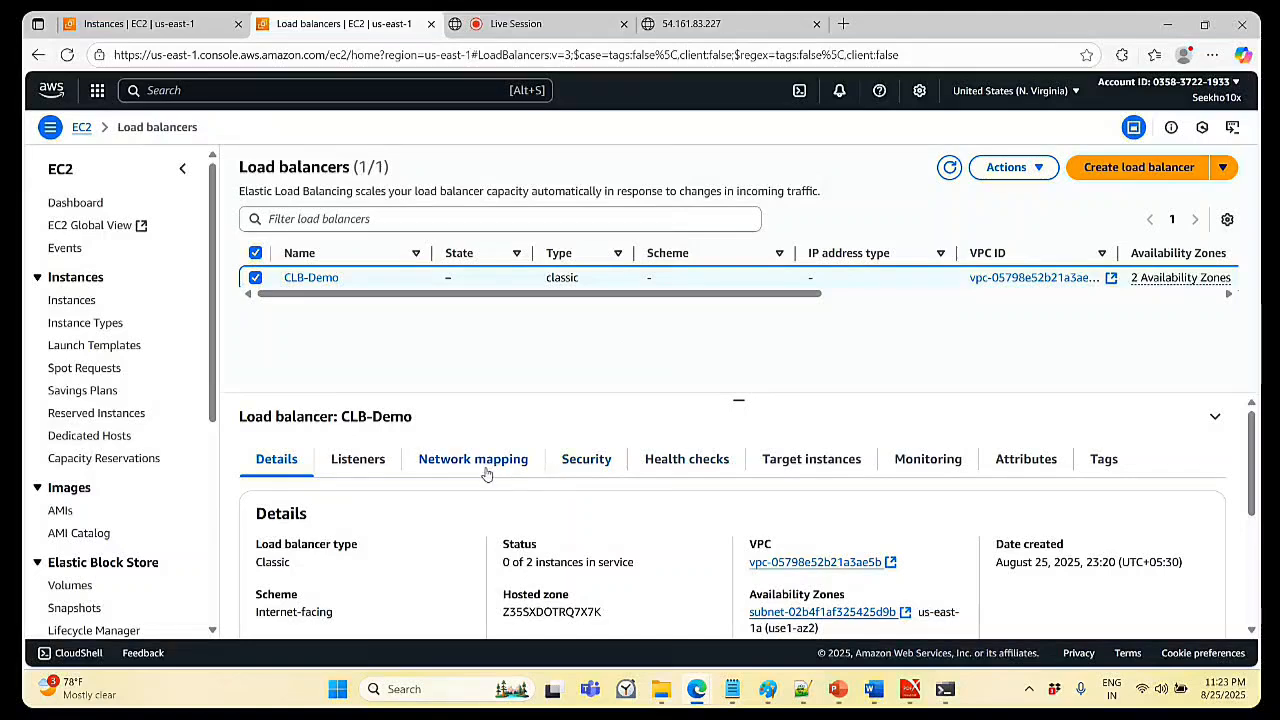
click(587, 460)
scroll(700, 511, down, 1)
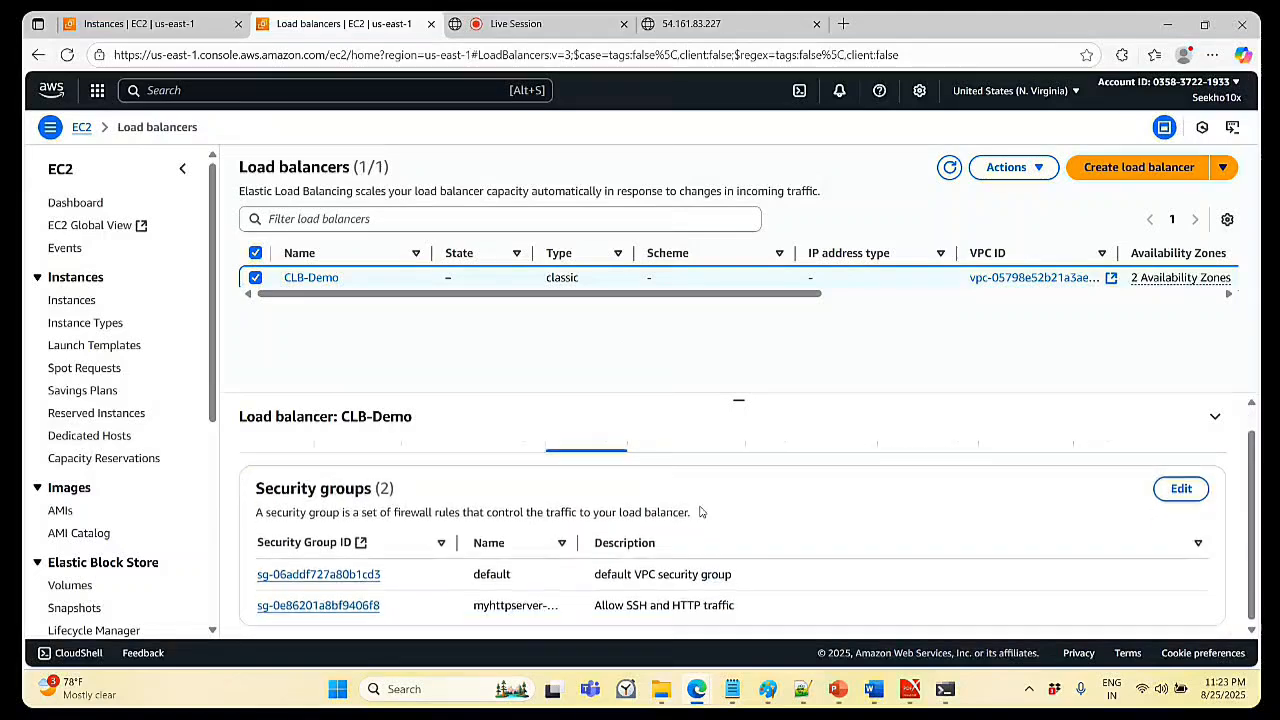
scroll(698, 514, up, 1)
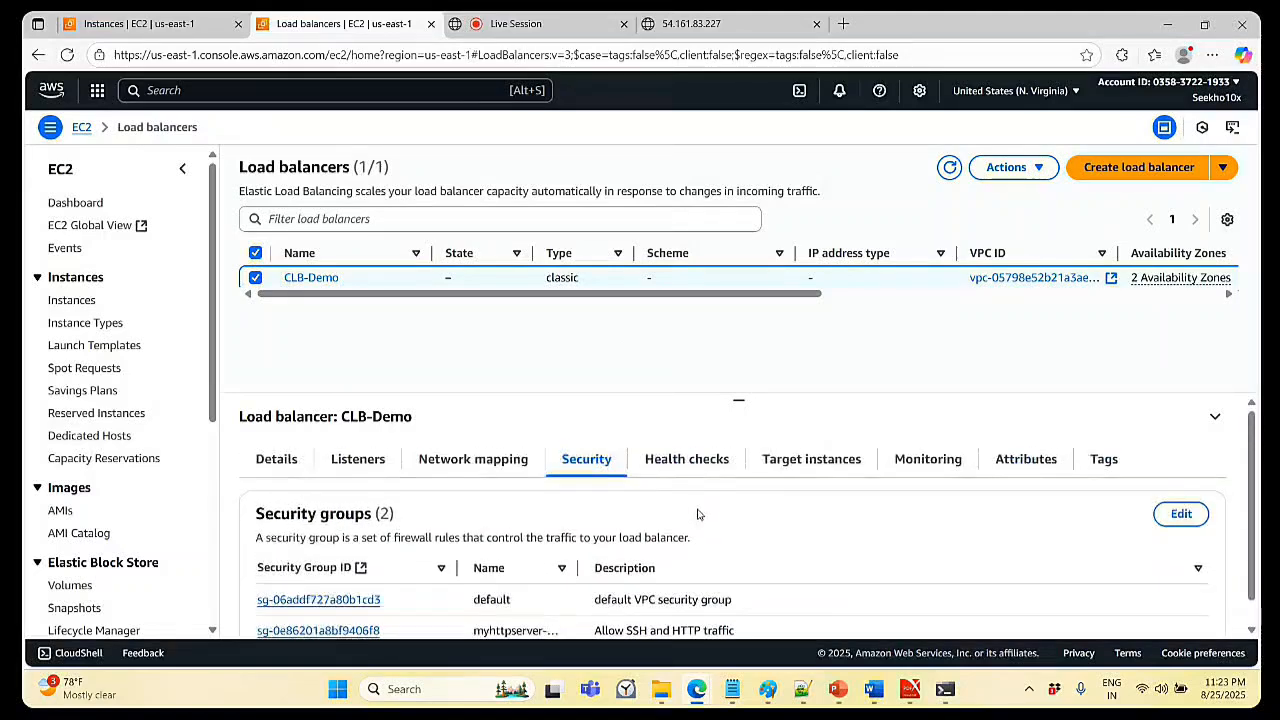
- Add Availability Zone us-east-1c (use1-az6) with subnet-01fd2186cb69038ee to CLB-Demo's network mapping and save the changes
click(473, 464)
scroll(713, 530, down, 1)
scroll(713, 530, down, 2)
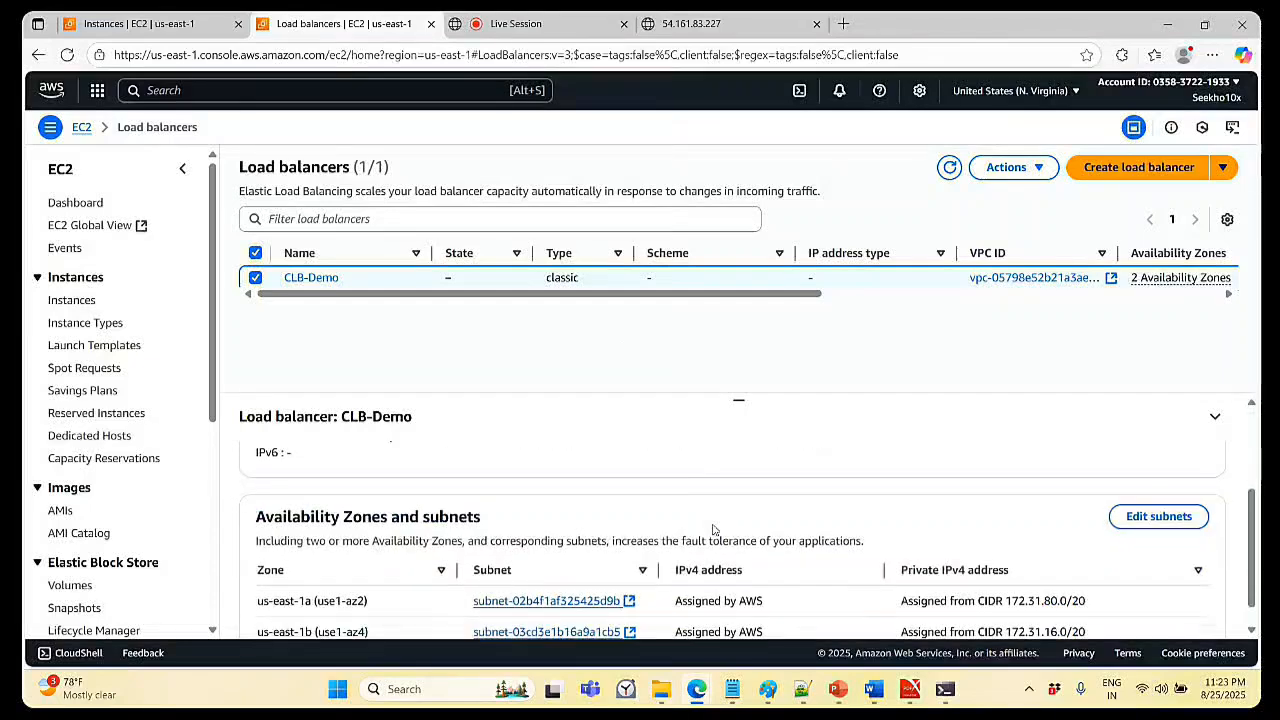
click(1157, 496)
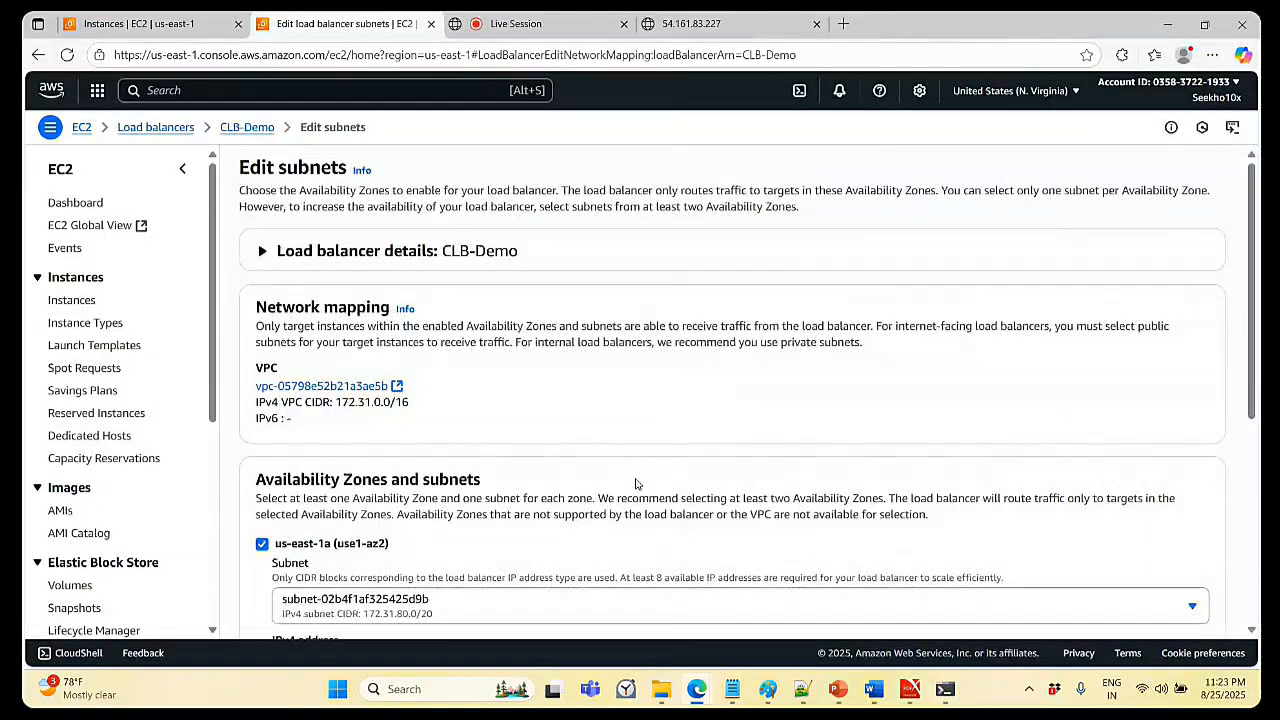
scroll(689, 420, down, 4)
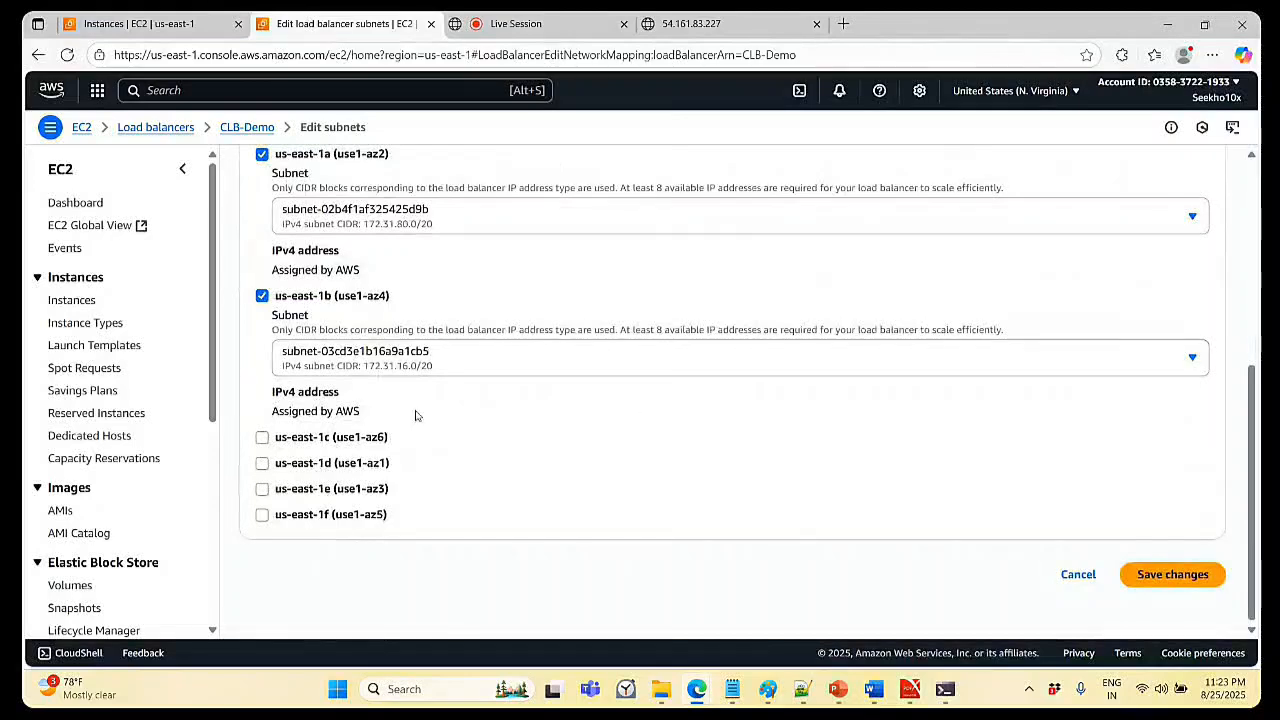
click(262, 437)
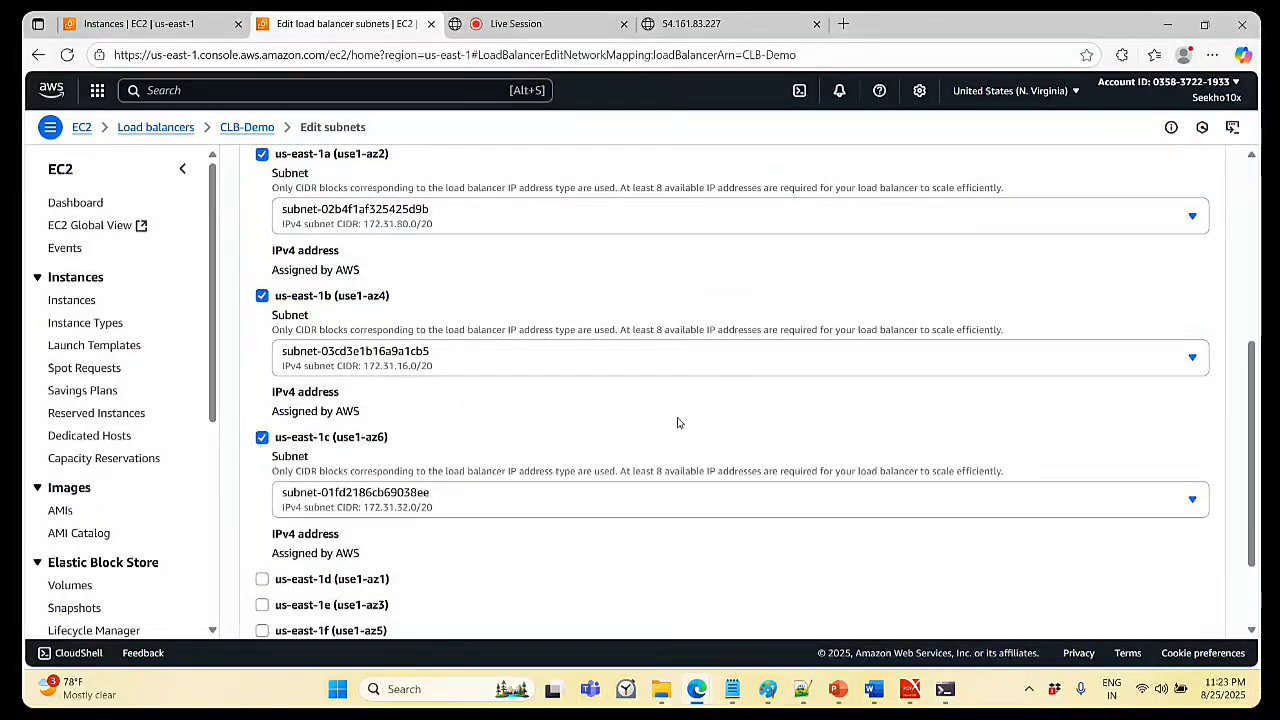
scroll(686, 413, down, 2)
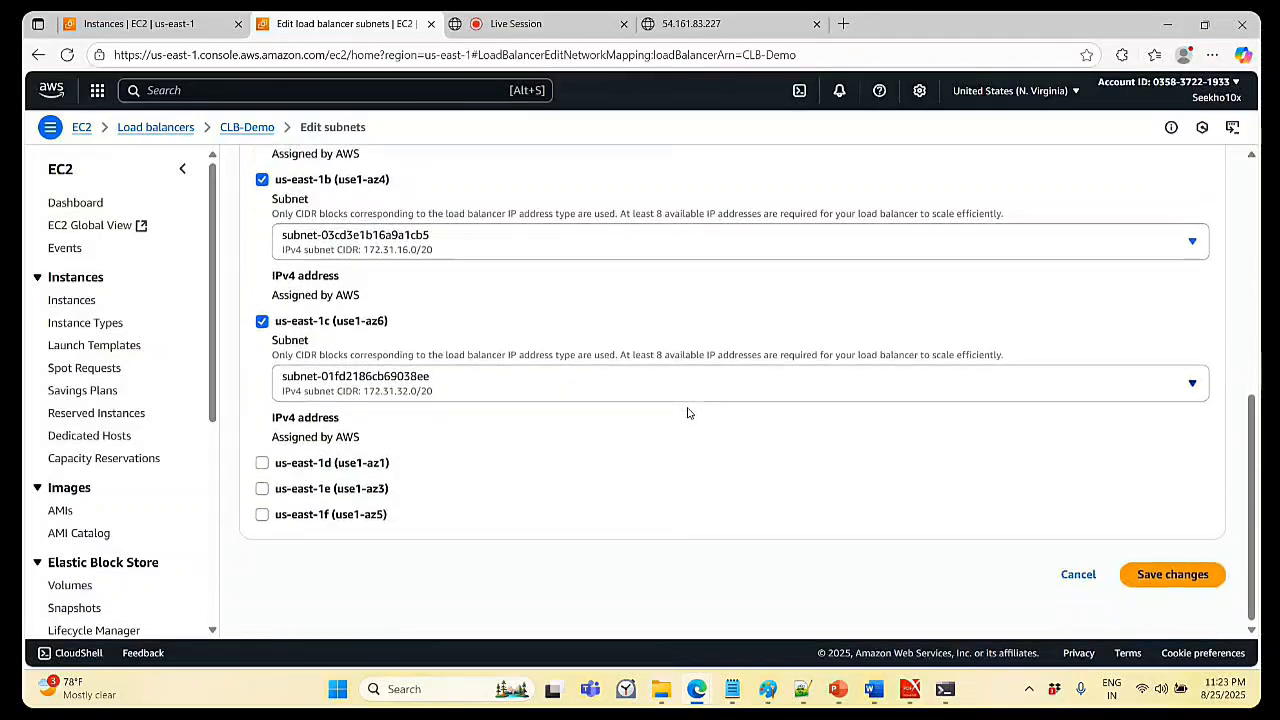
click(1175, 576)
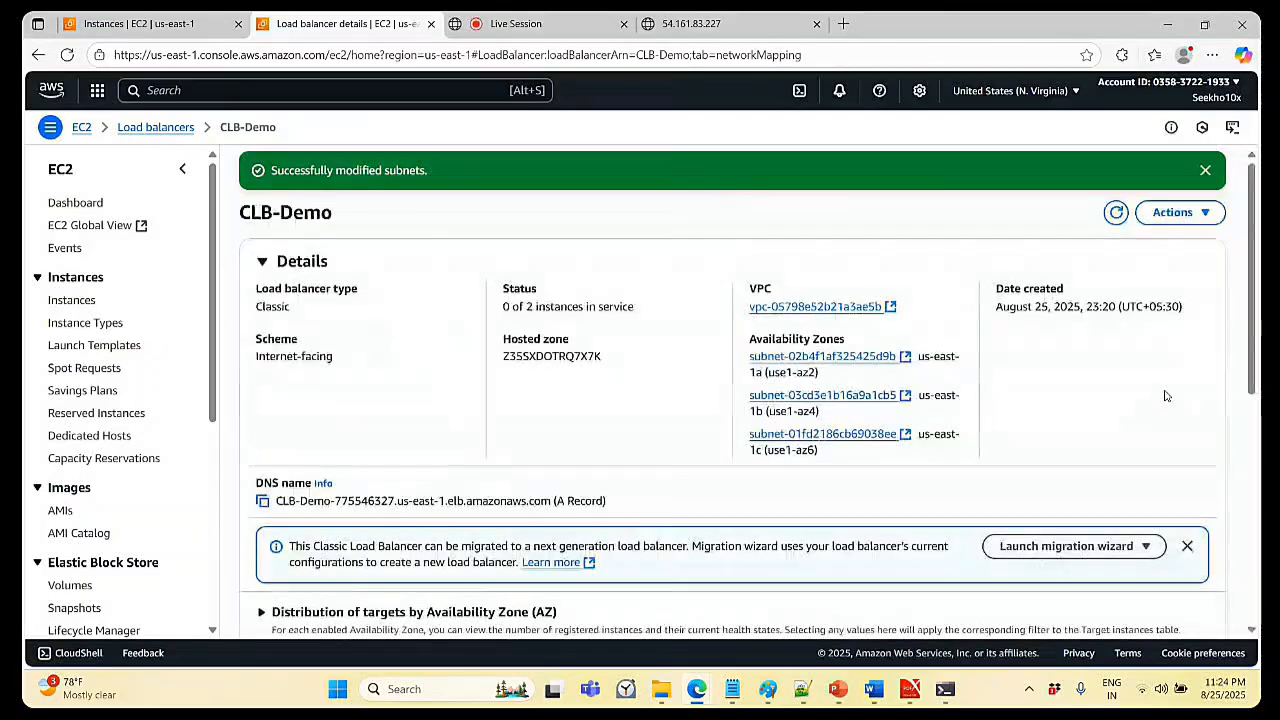
- Refresh the health status of CLB-Demo's target instances after the subnet change and check the overall status in its details
scroll(780, 400, down, 2)
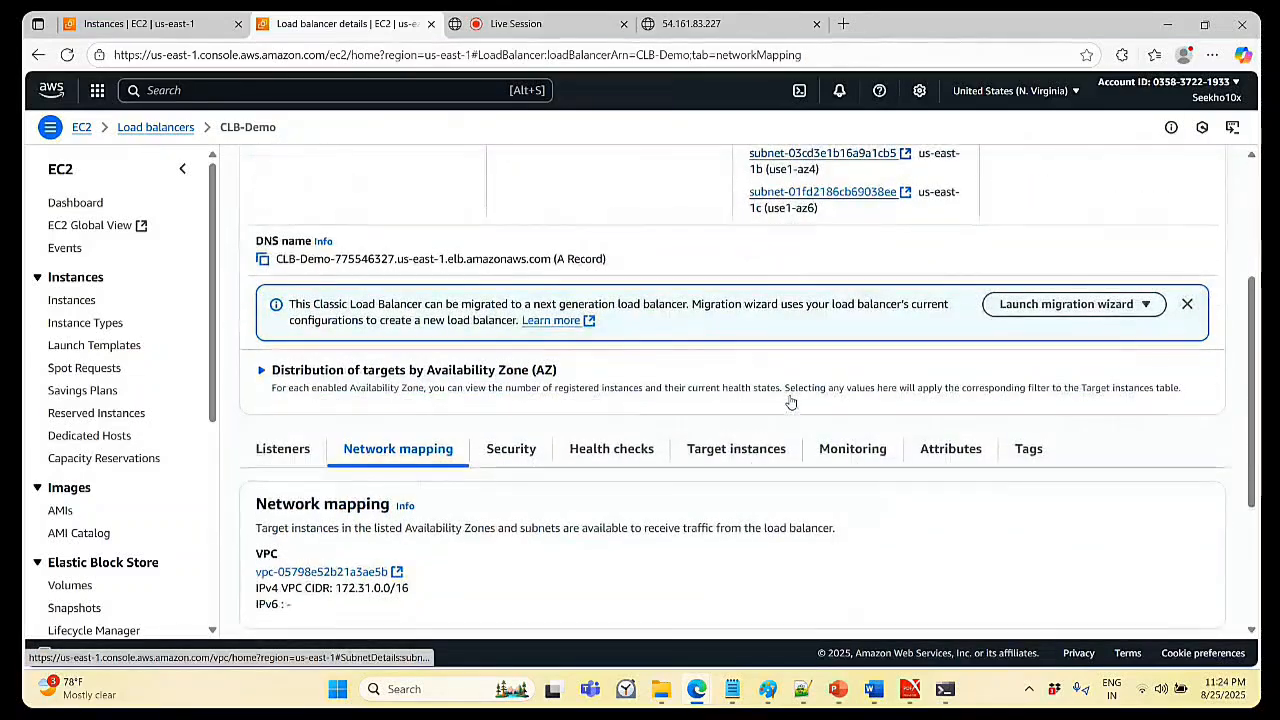
scroll(735, 455, down, 1)
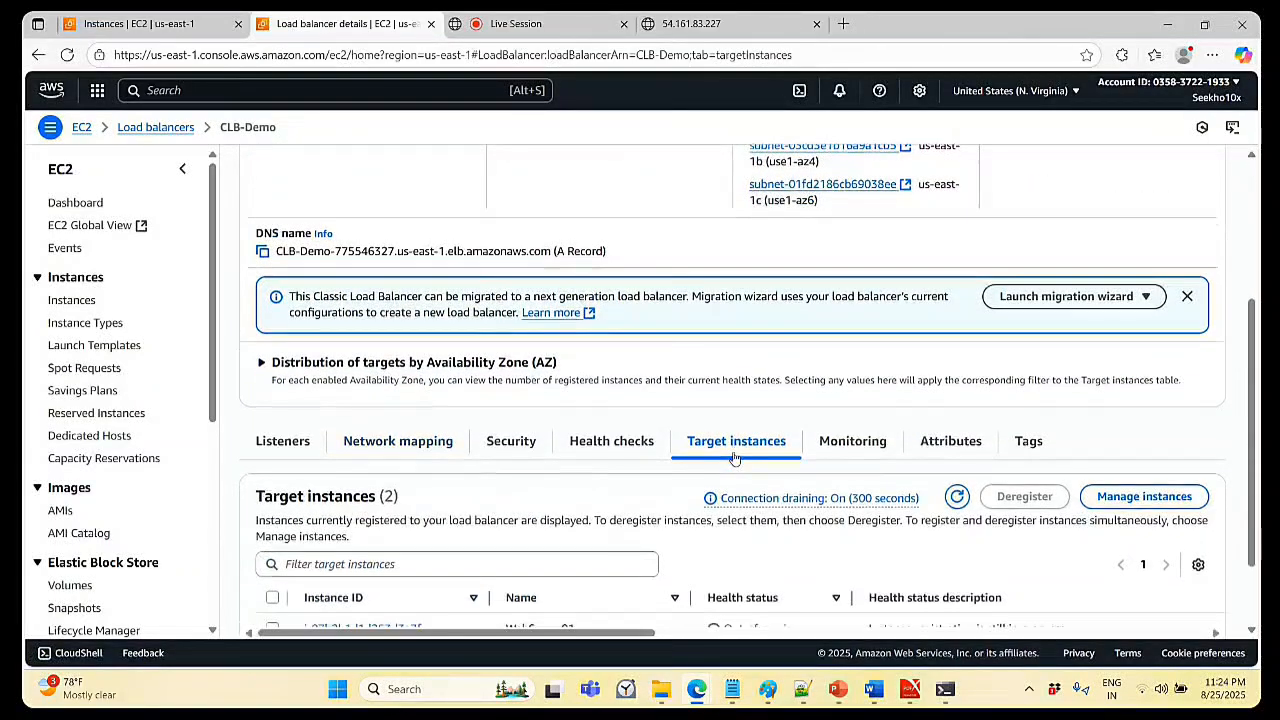
click(963, 407)
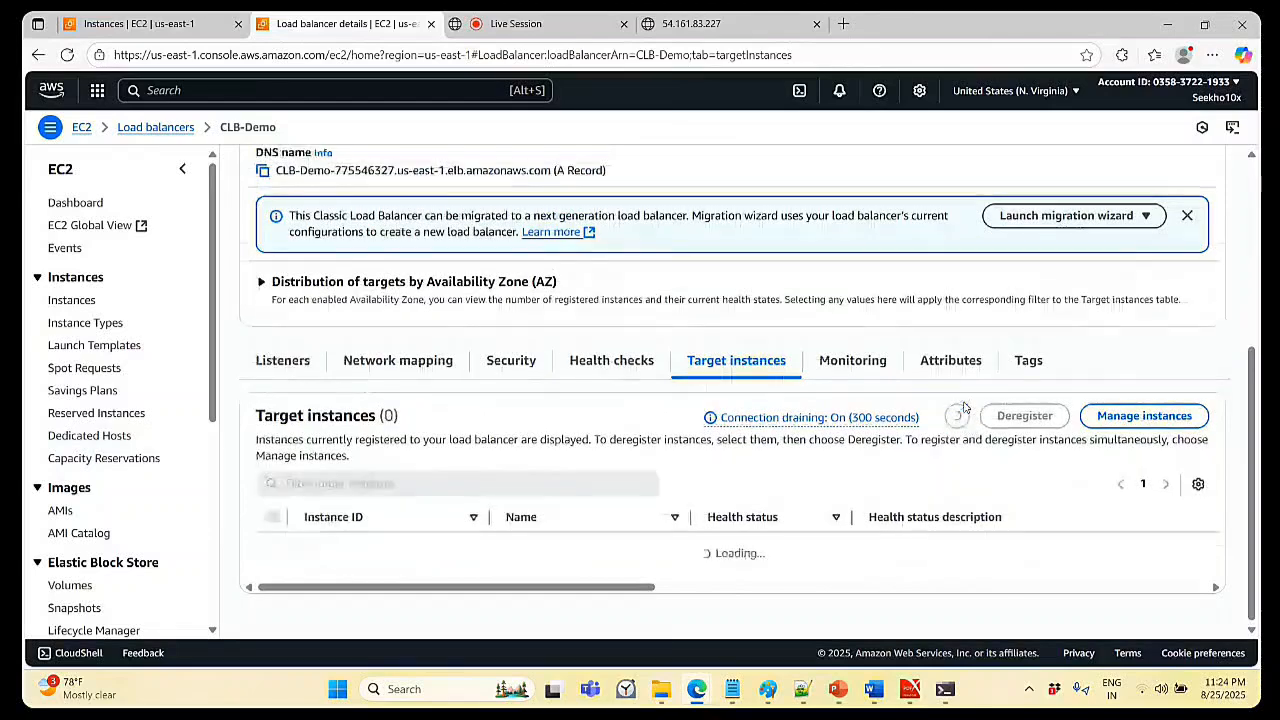
click(958, 400)
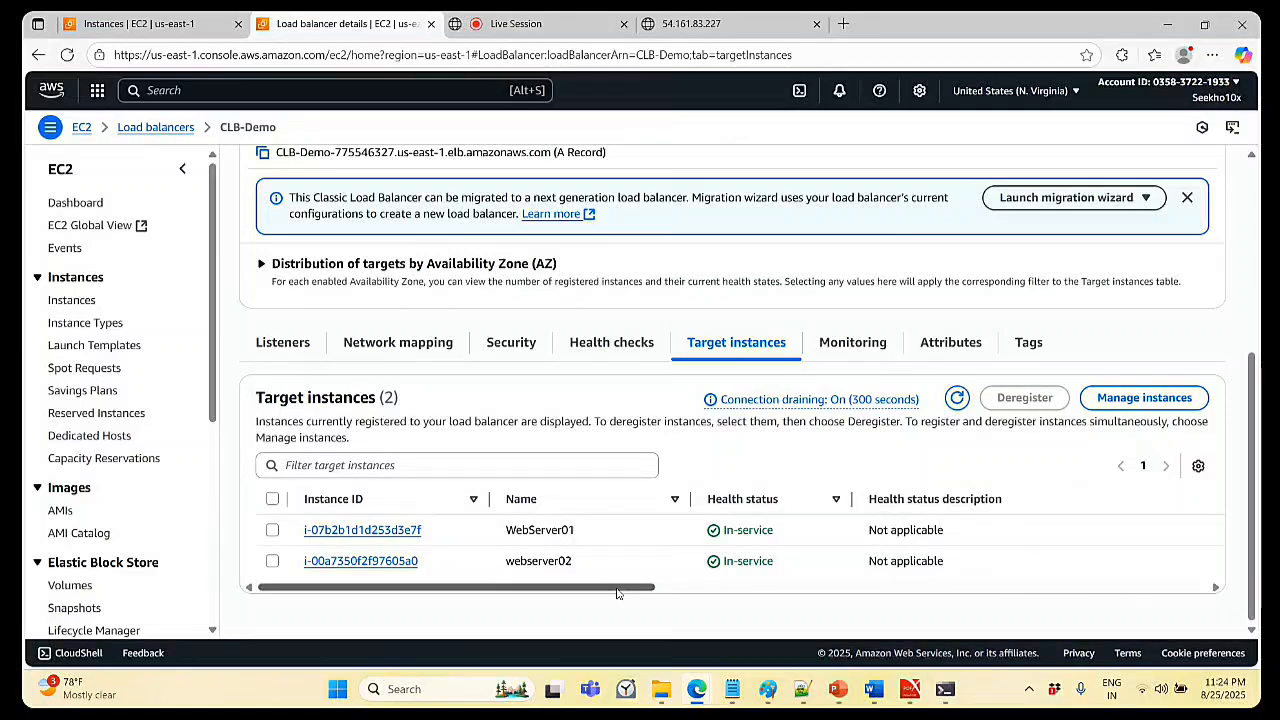
drag(617, 593, 564, 596)
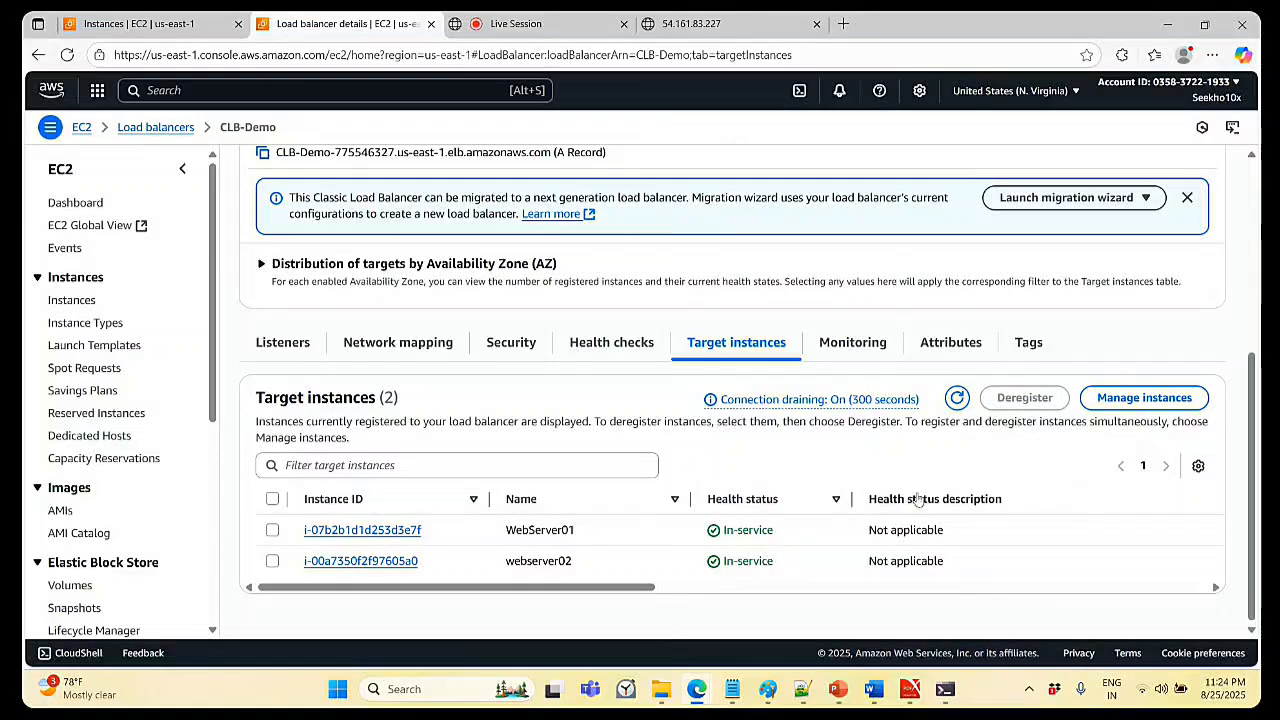
click(957, 398)
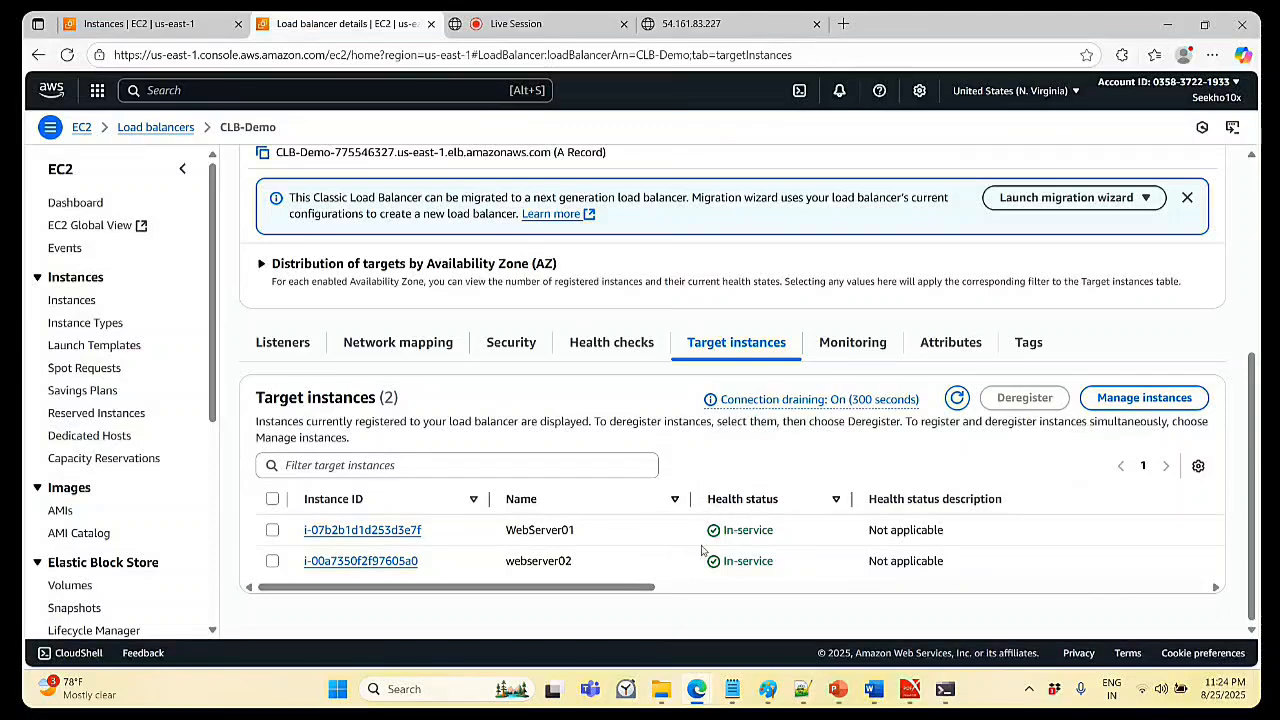
scroll(746, 416, up, 3)
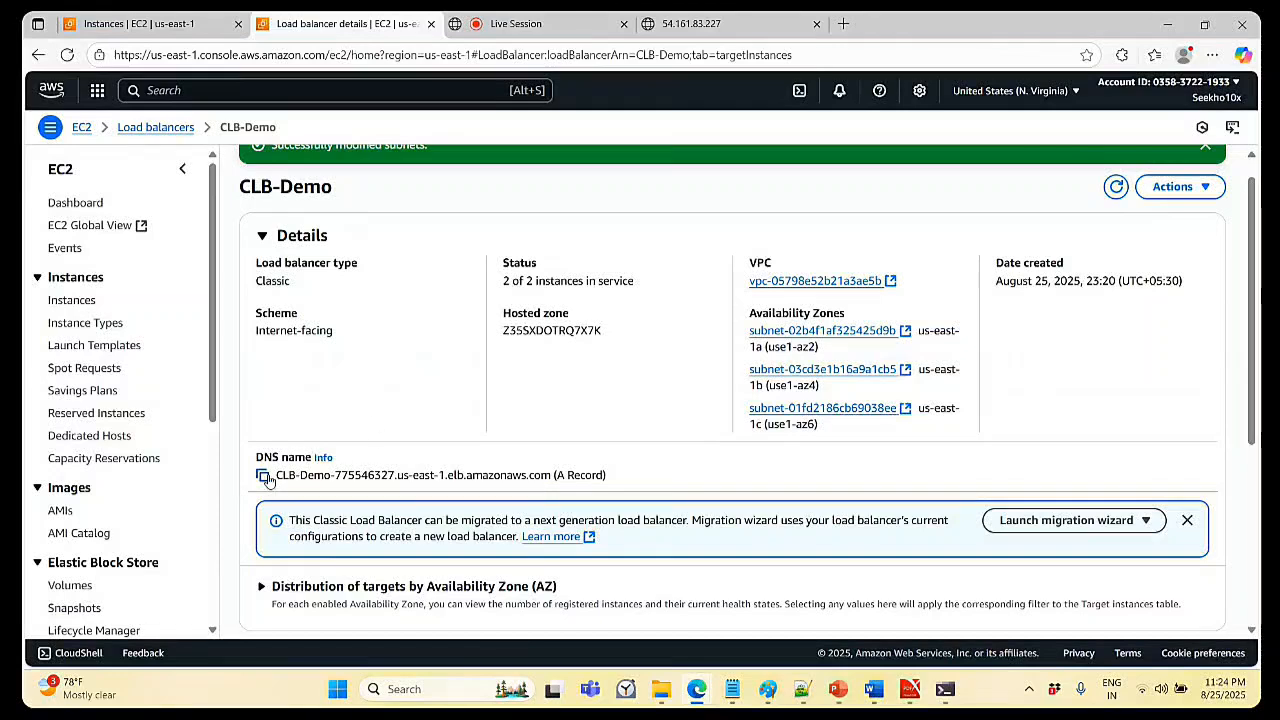
- Copy CLB-Demo's DNS name and load it in the browser tab showing 54.161.83.227 to test the load balancer
click(262, 475)
click(690, 23)
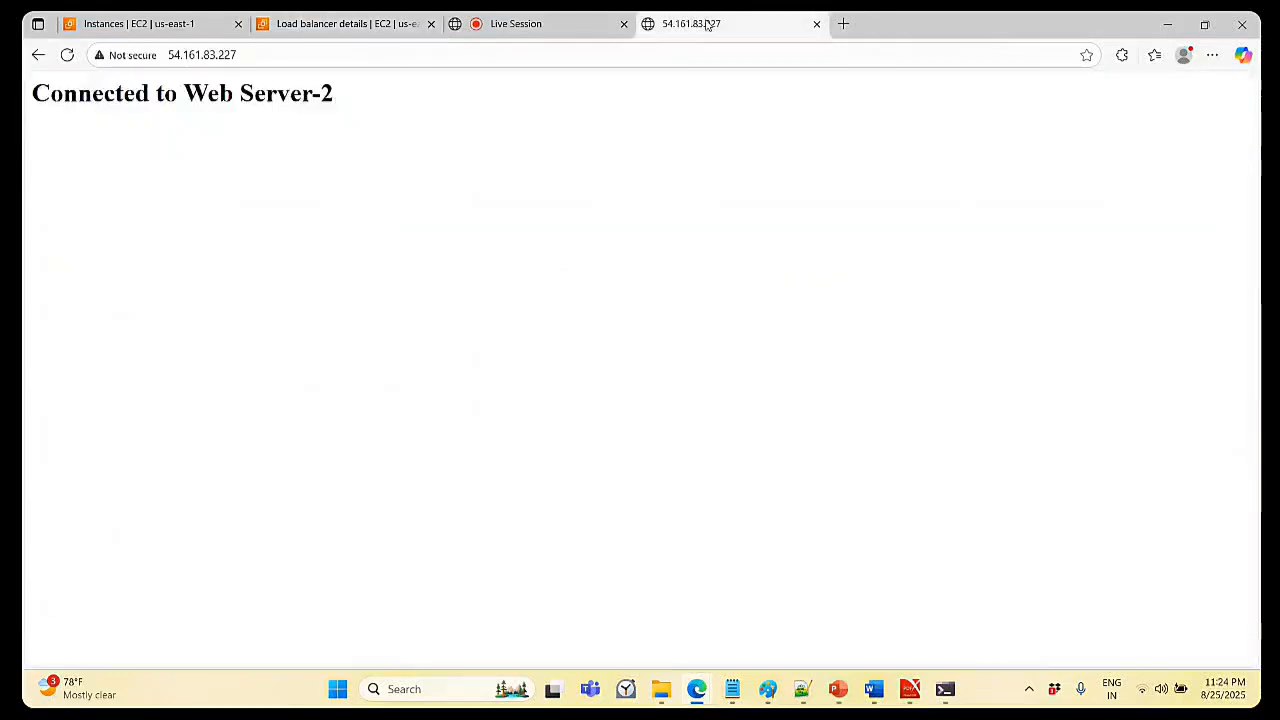
click(512, 54)
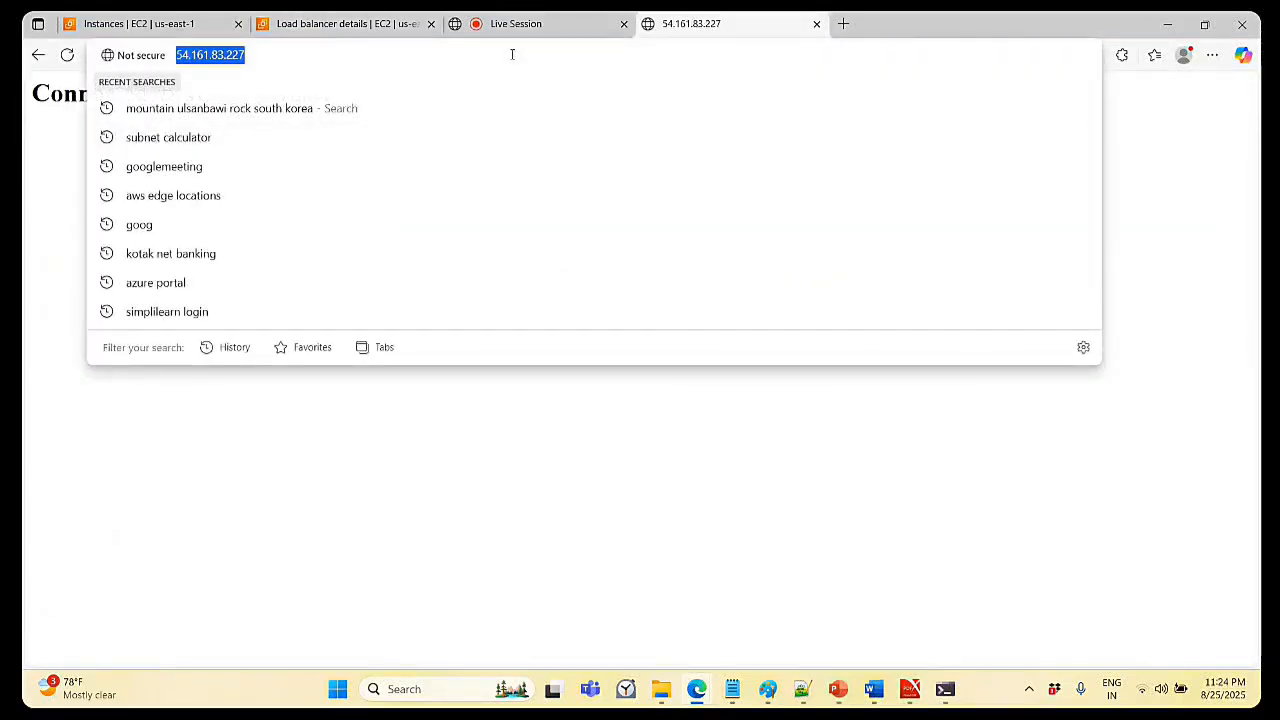
key(ctrl+v)
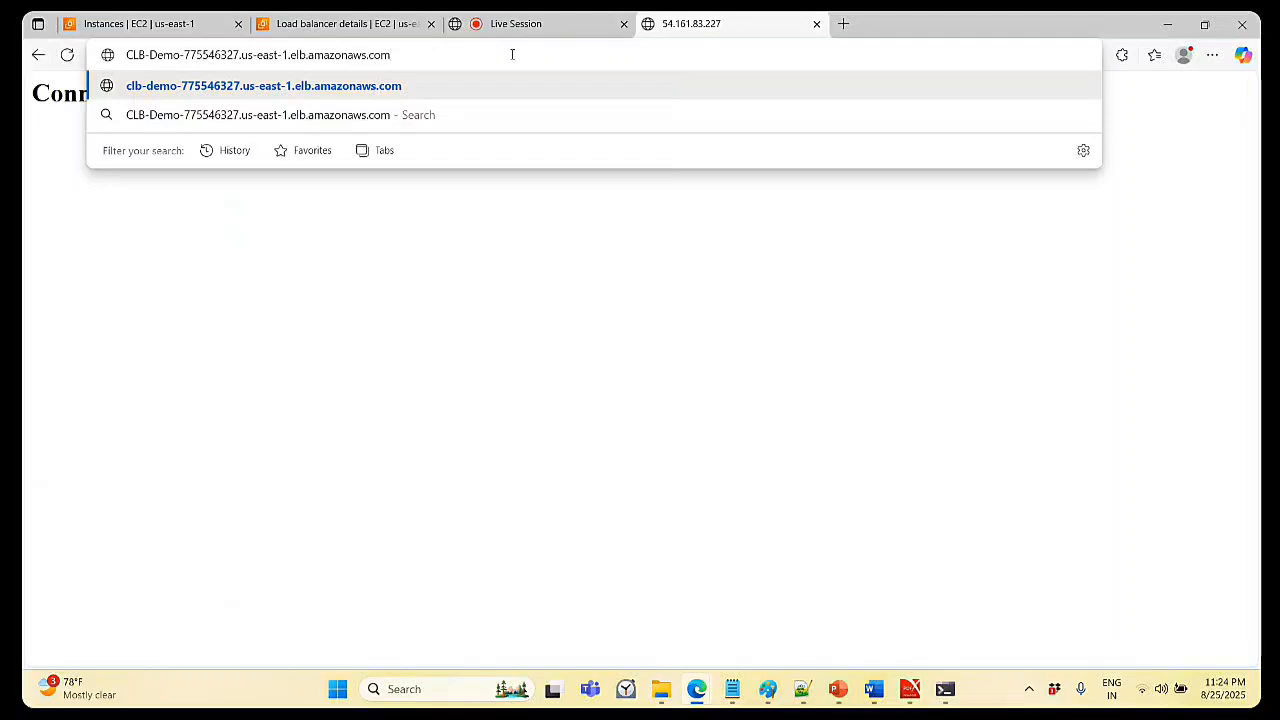
key(Return)
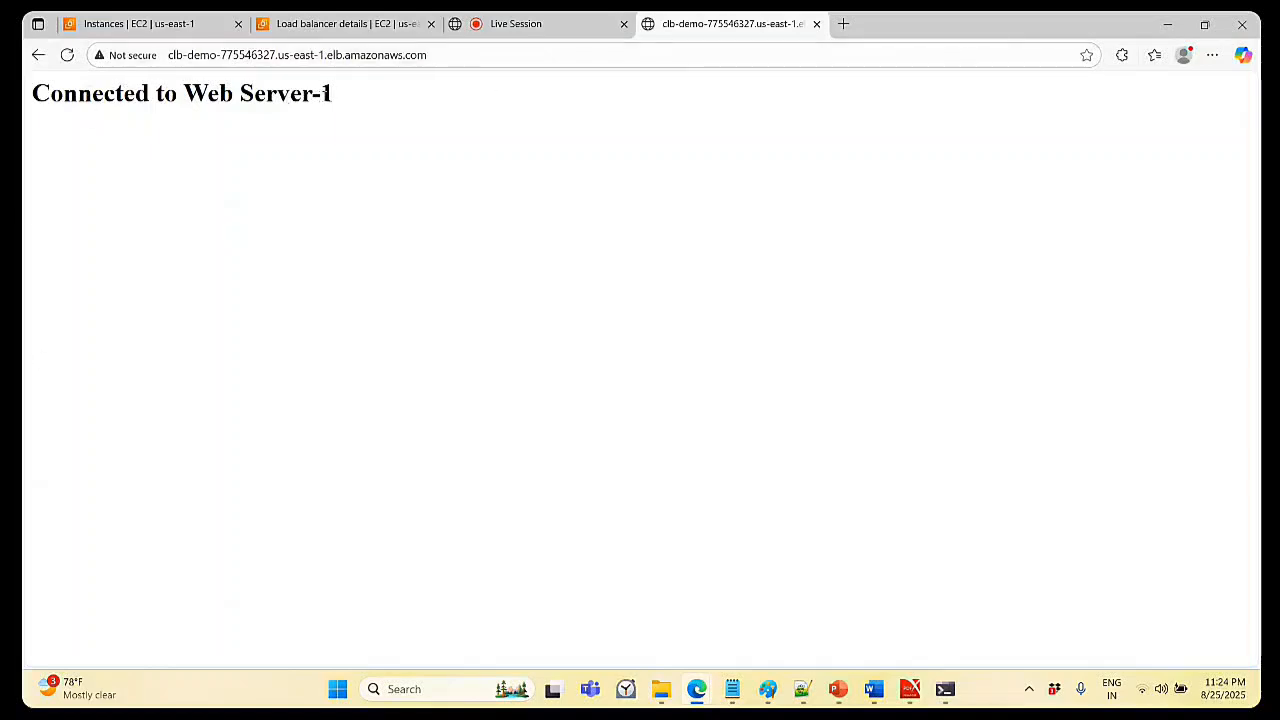
click(451, 57)
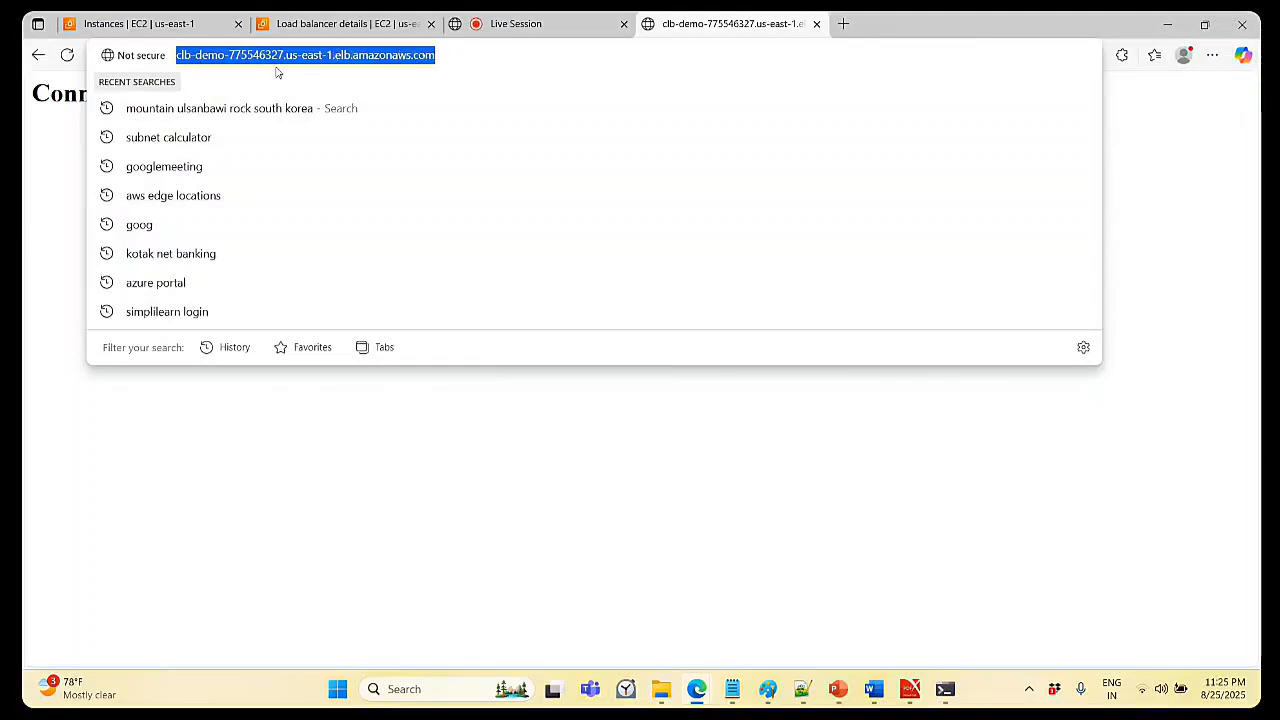
click(54, 201)
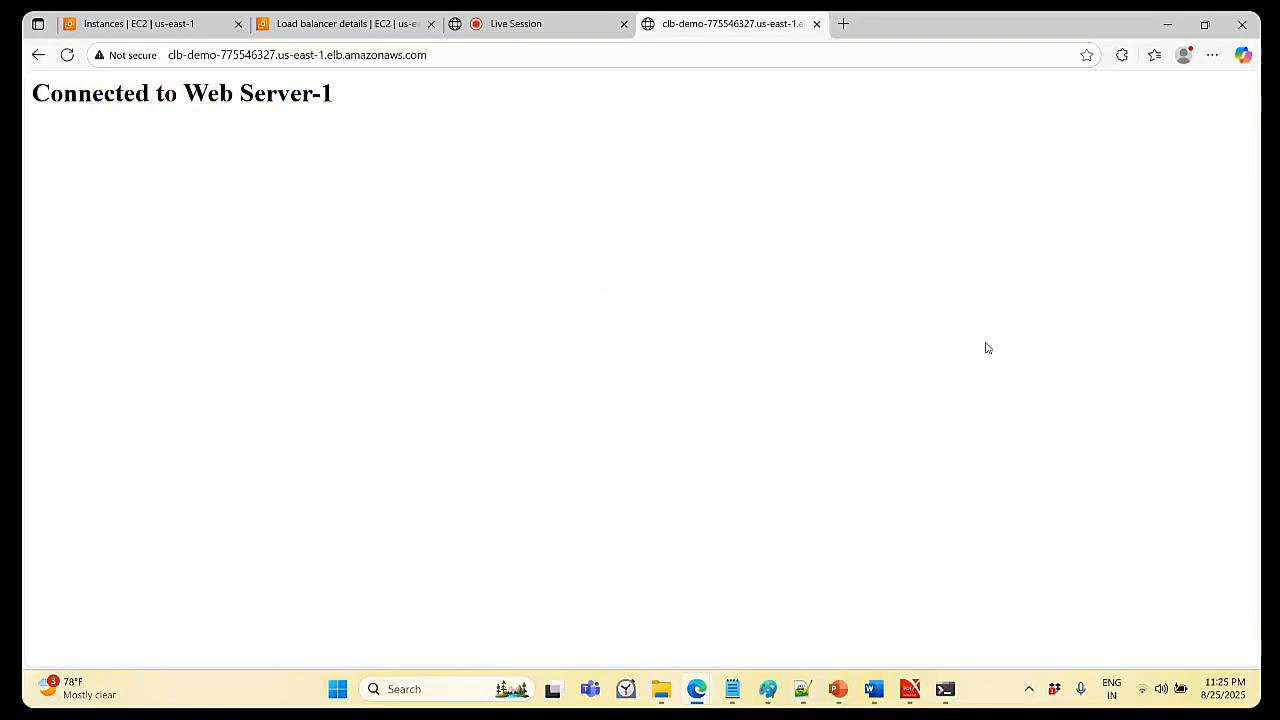
- Switch to Command Prompt, run nslookup on CLB-Demo-775546327.us-east-1.elb.amazonaws.com, and return to the browser
click(945, 689)
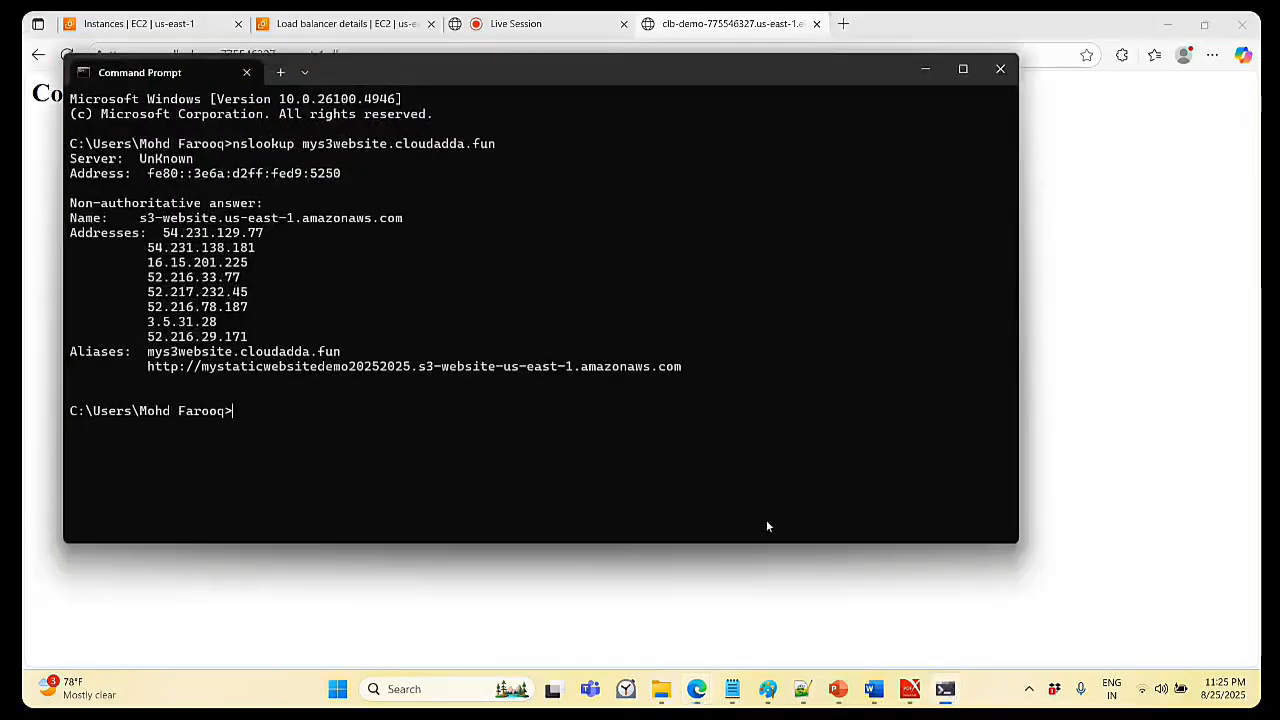
text(nslook)
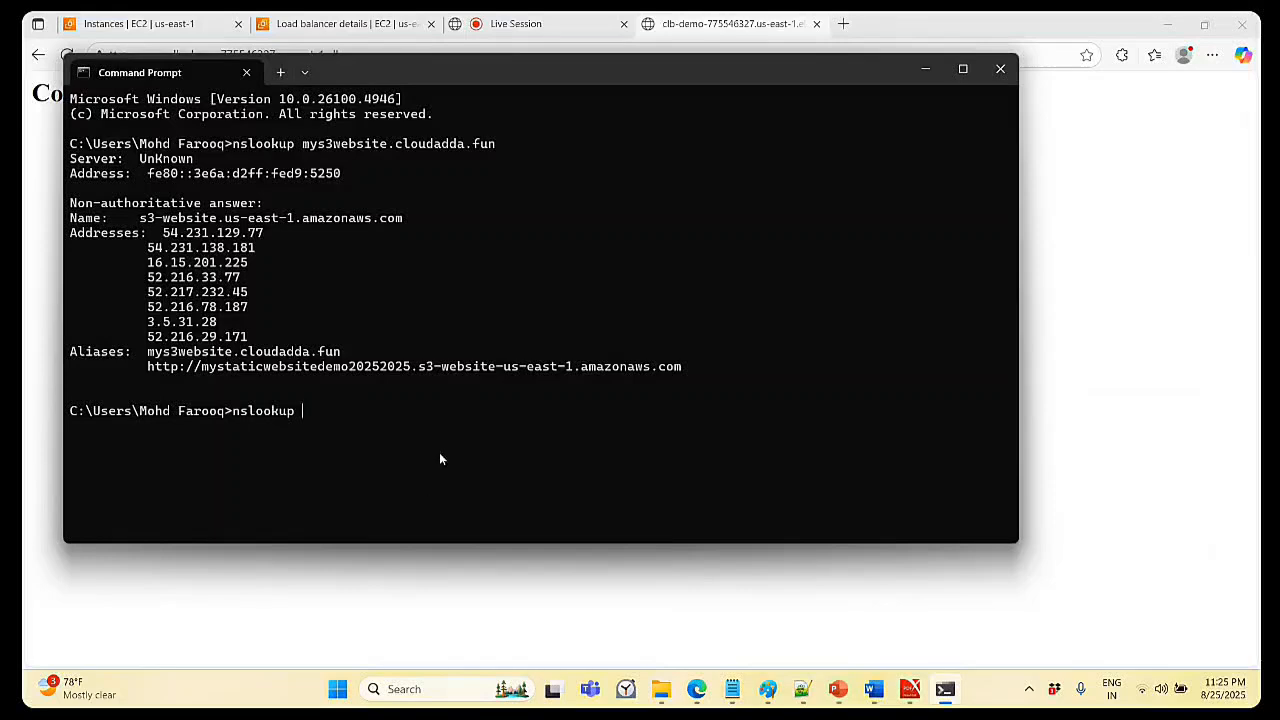
text(up)
key(ctrl+v)
key(Return)
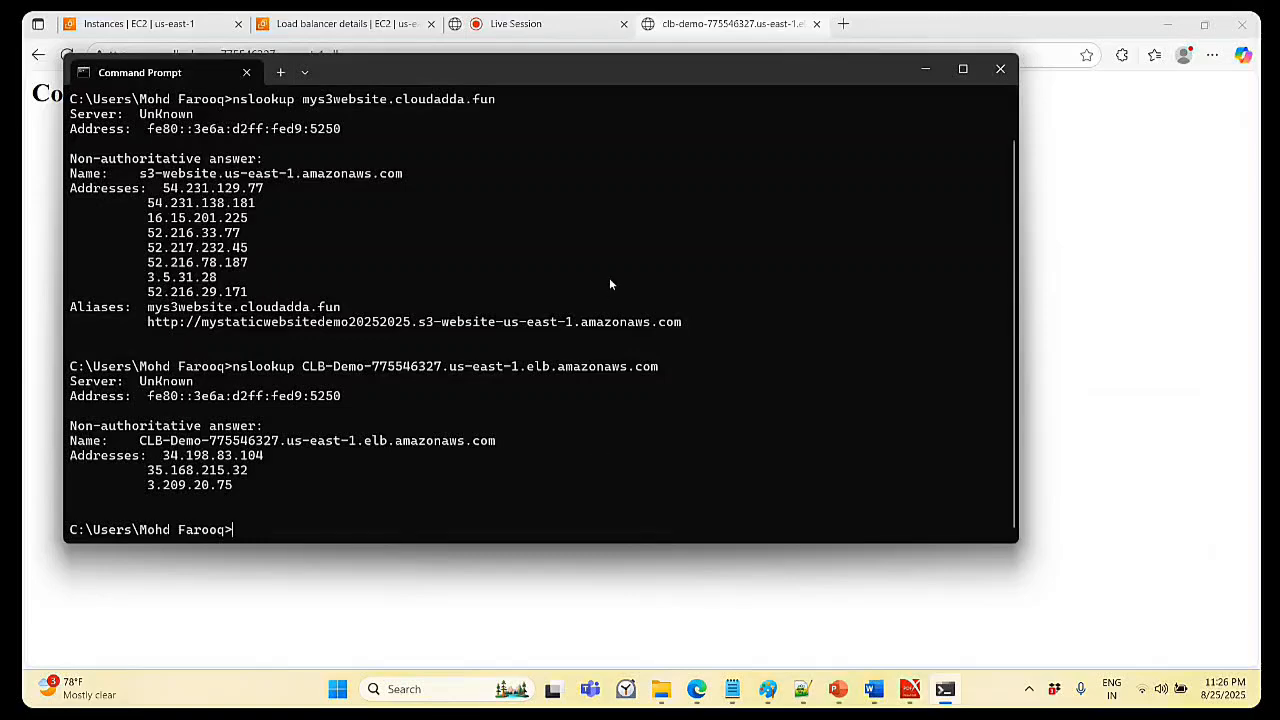
click(925, 69)
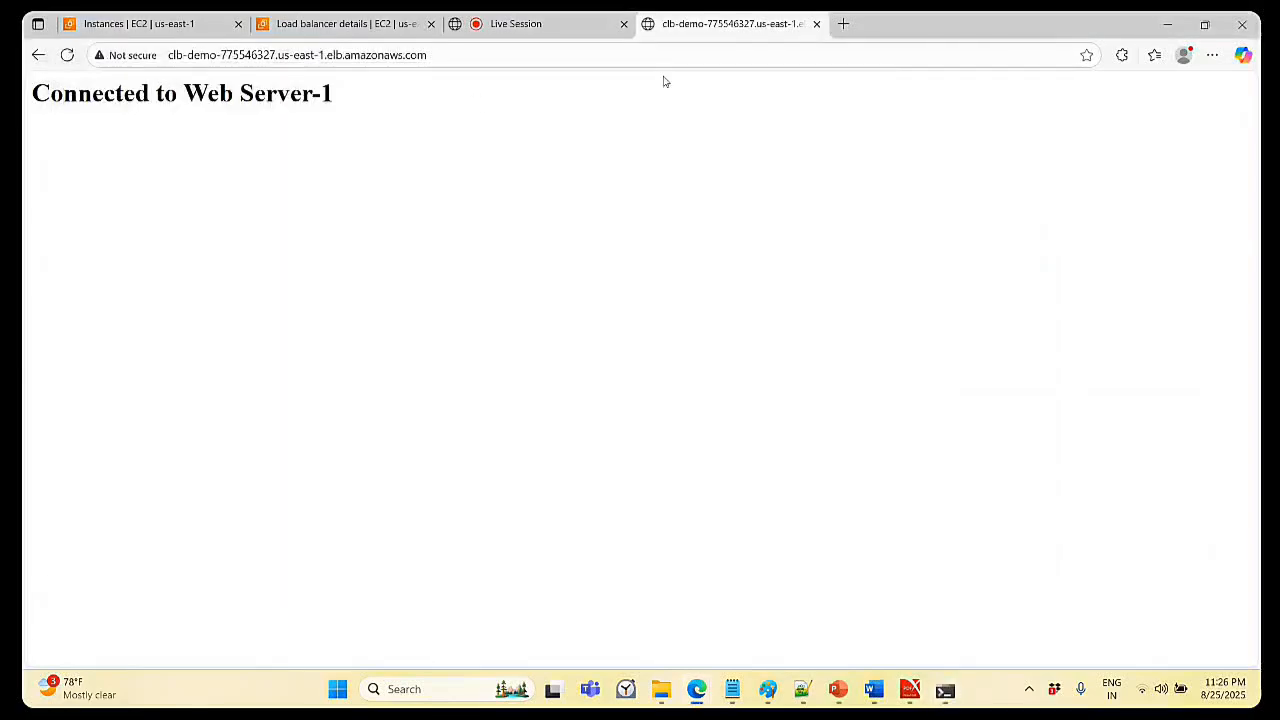
click(843, 23)
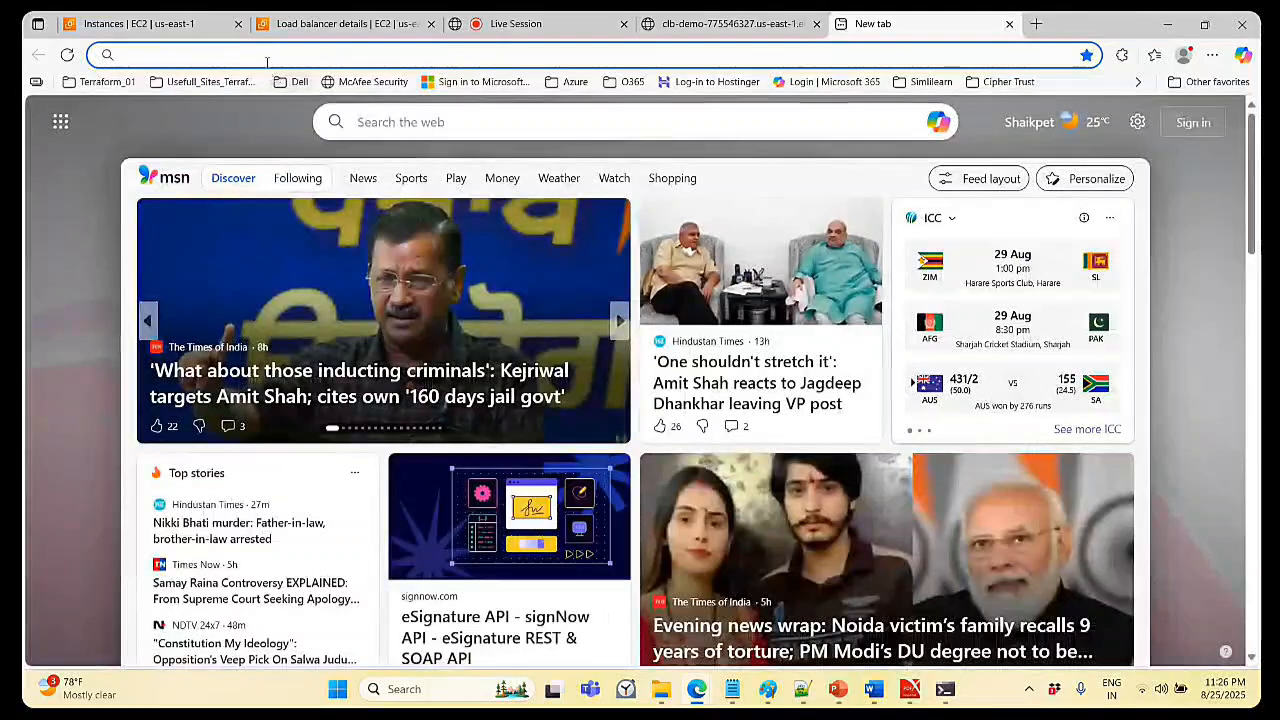
click(276, 55)
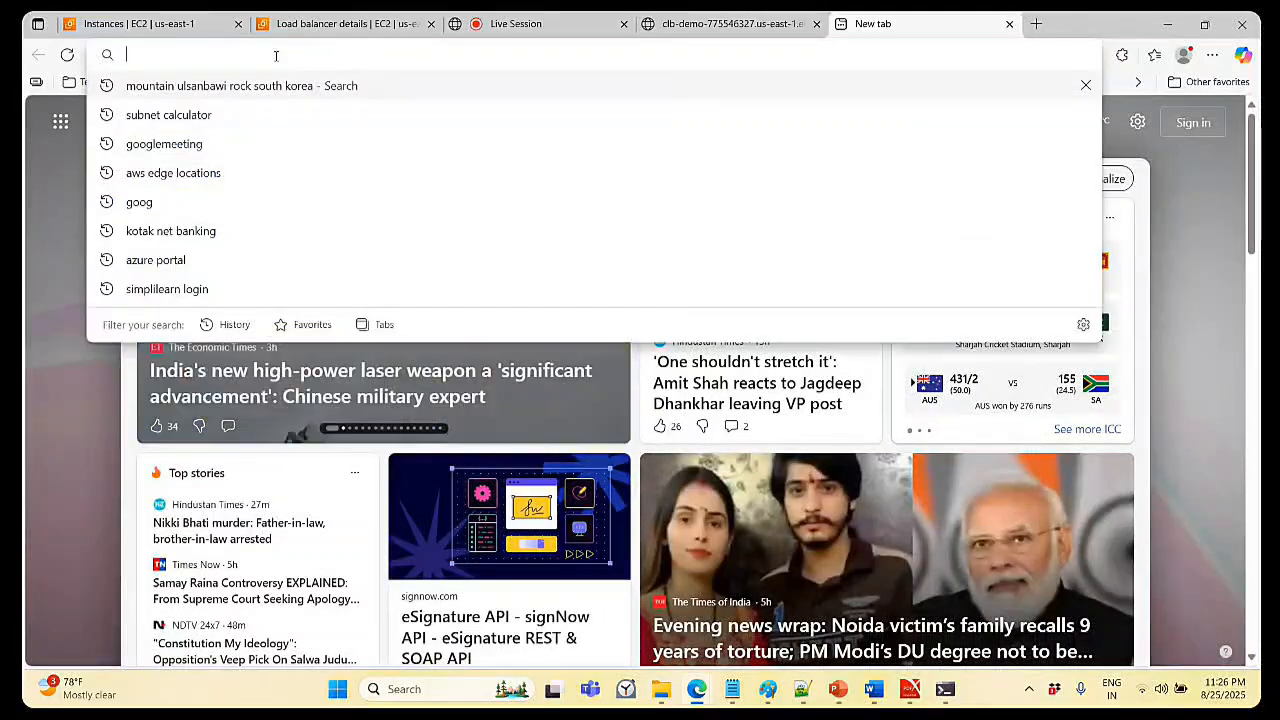
click(1009, 23)
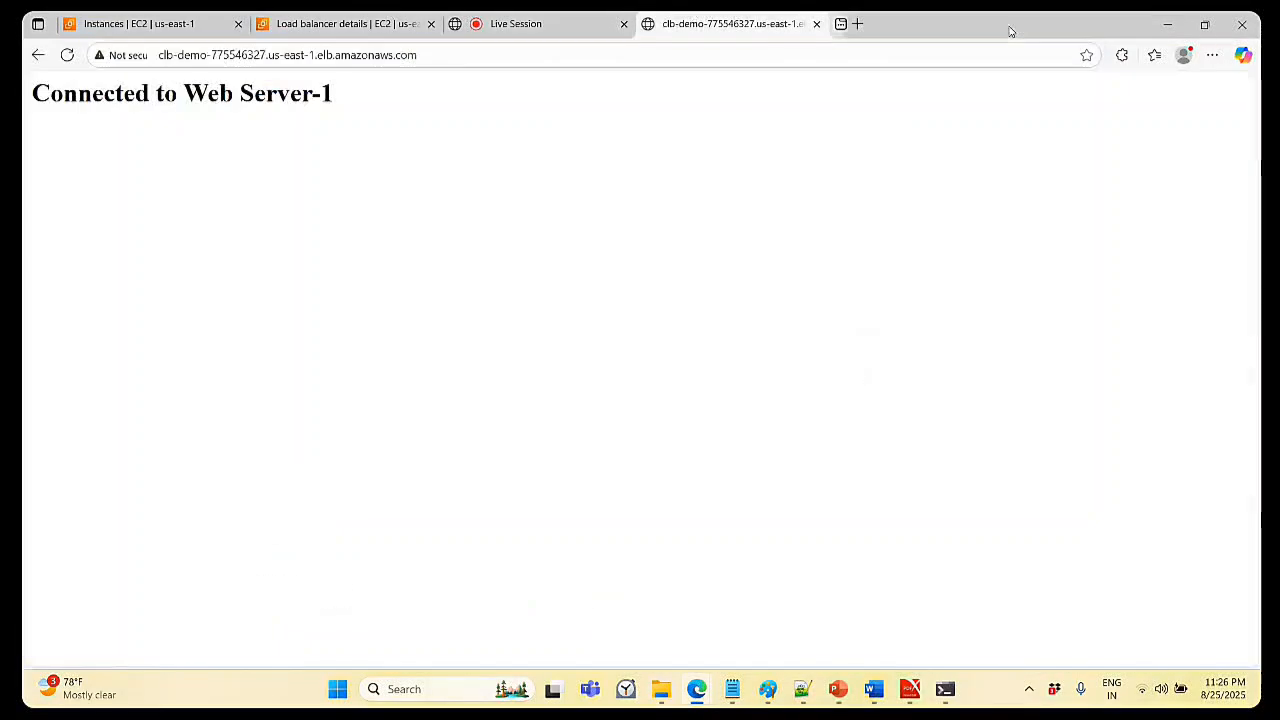
- Find the Route 53 service from the load balancer's console page and open the hosted zone cloudadda.fun
click(340, 23)
click(297, 91)
text(r)
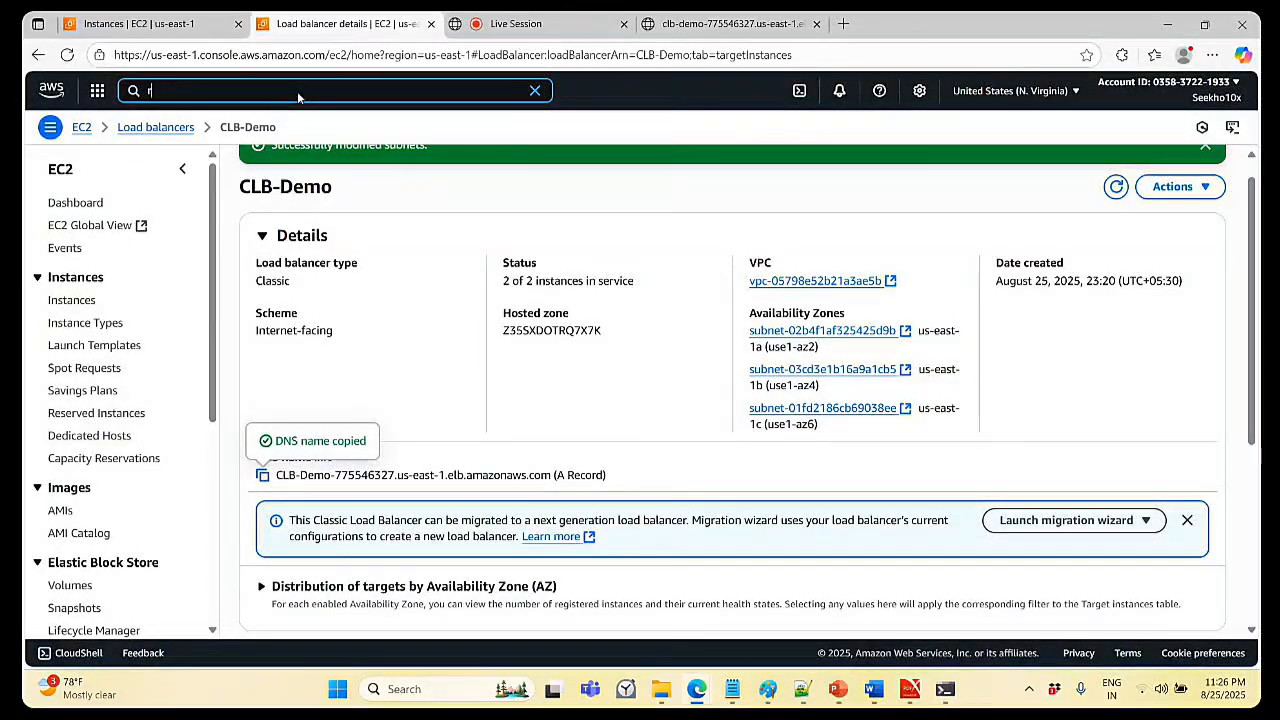
text(oute 53)
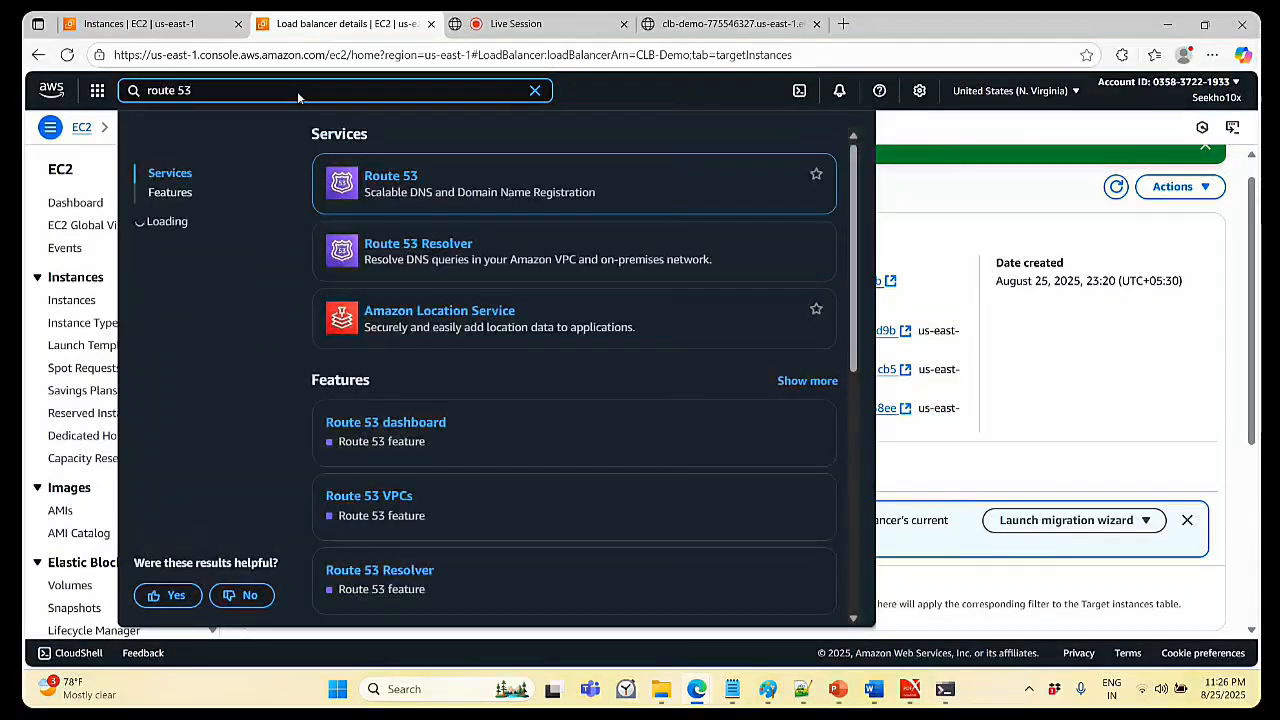
key(Return)
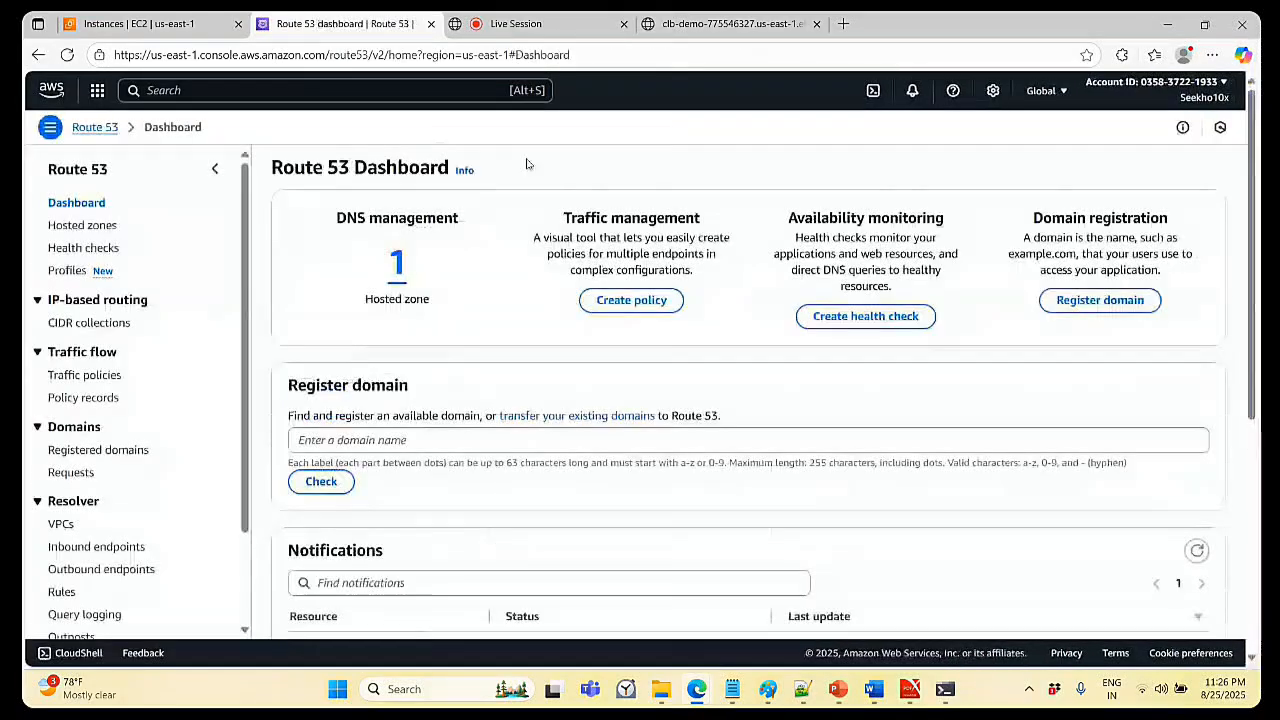
click(91, 229)
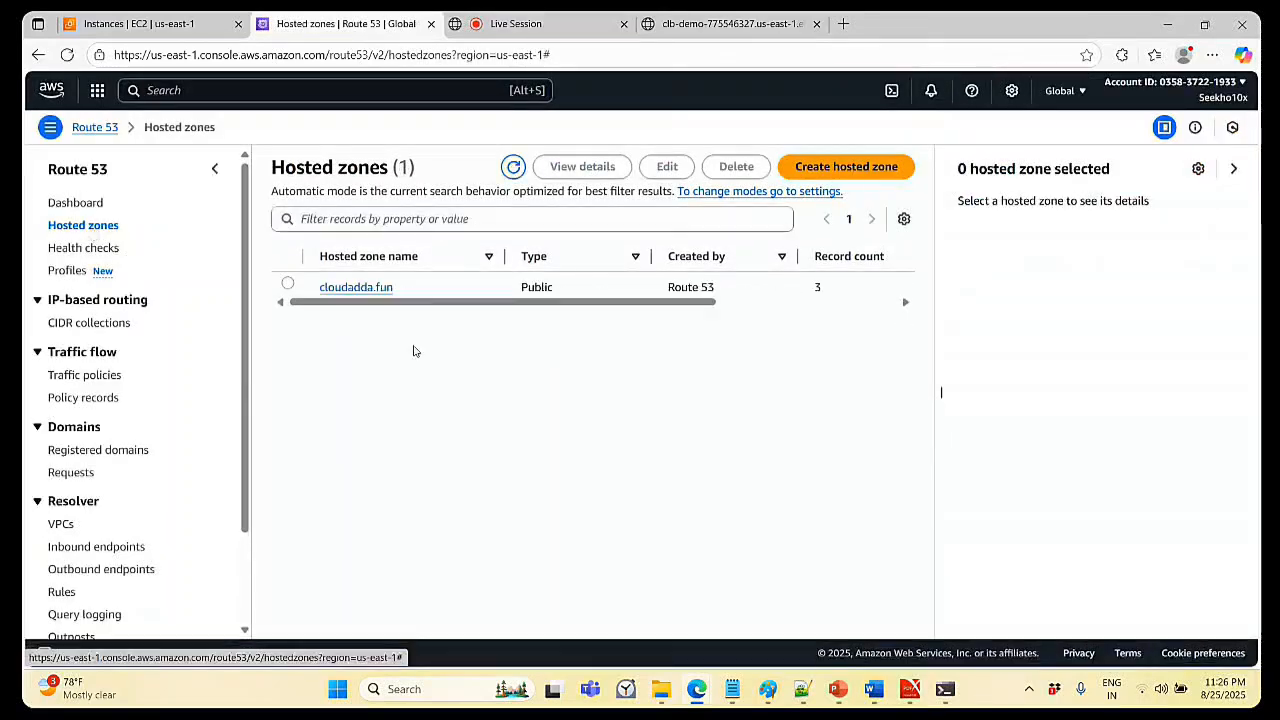
click(354, 287)
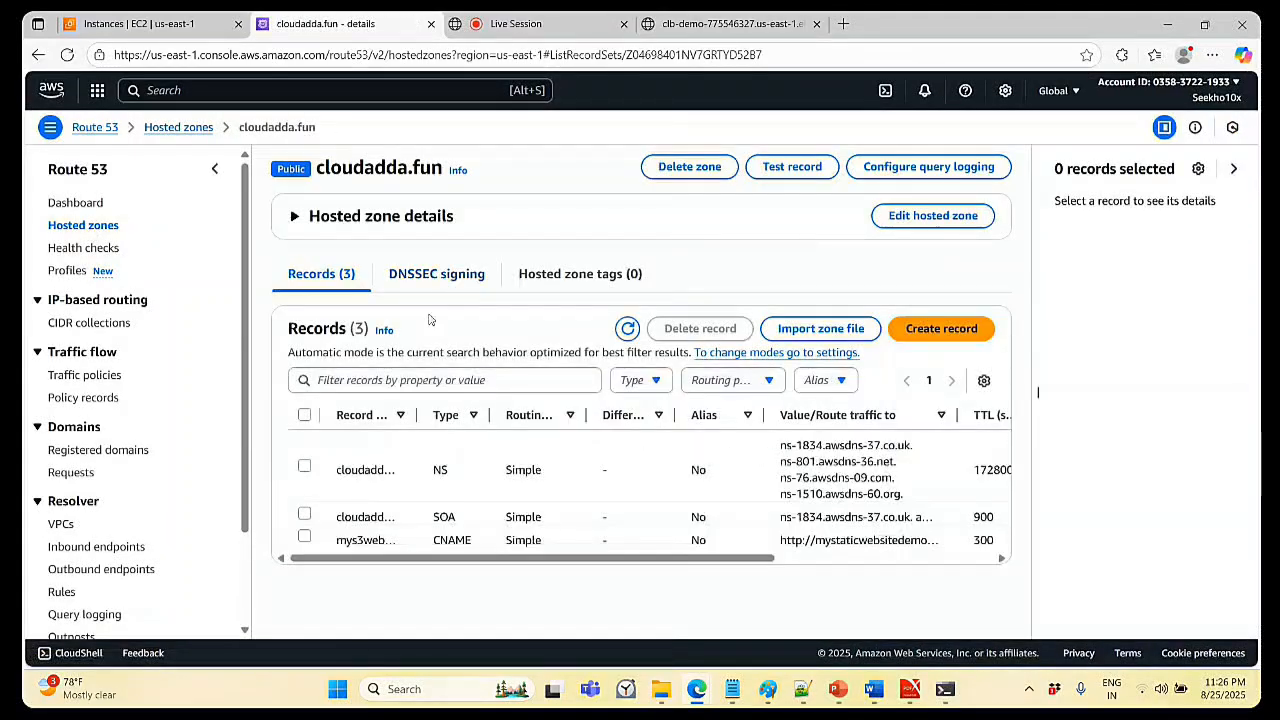
- Start a new record named myalbdemo in cloudadda.fun and make it an alias to Application and Classic Load Balancer
click(962, 334)
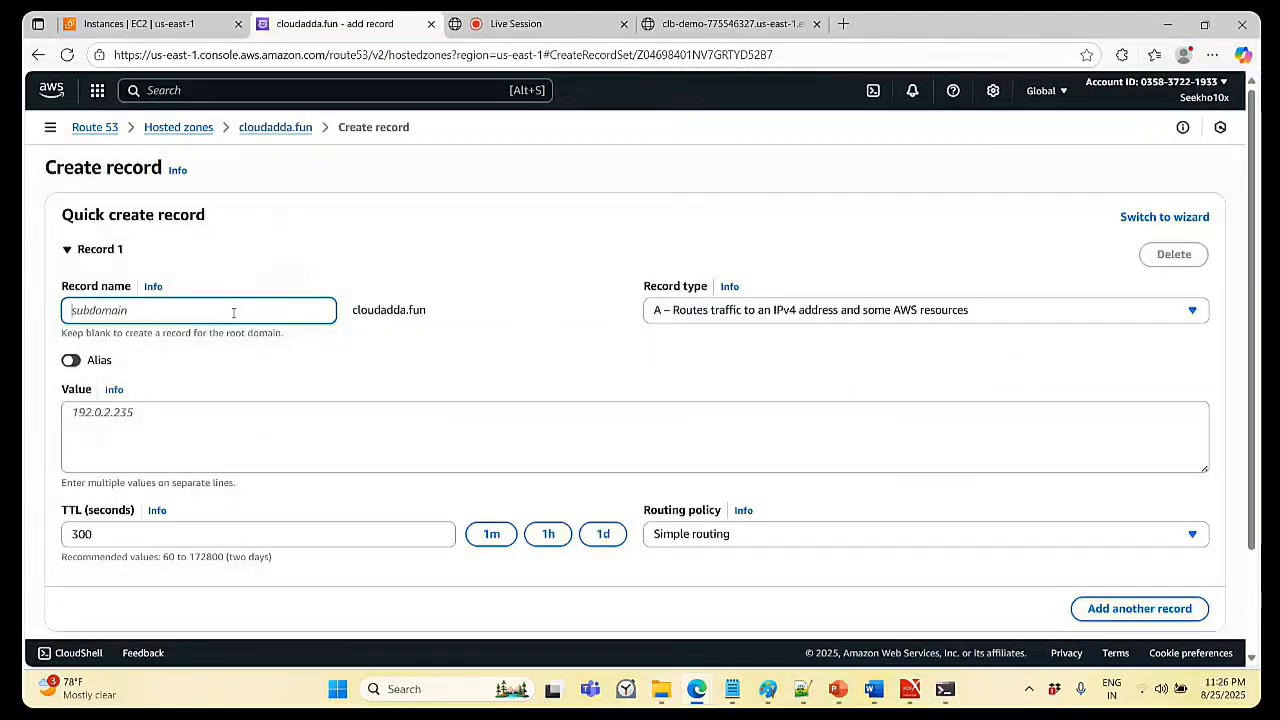
text(myalb)
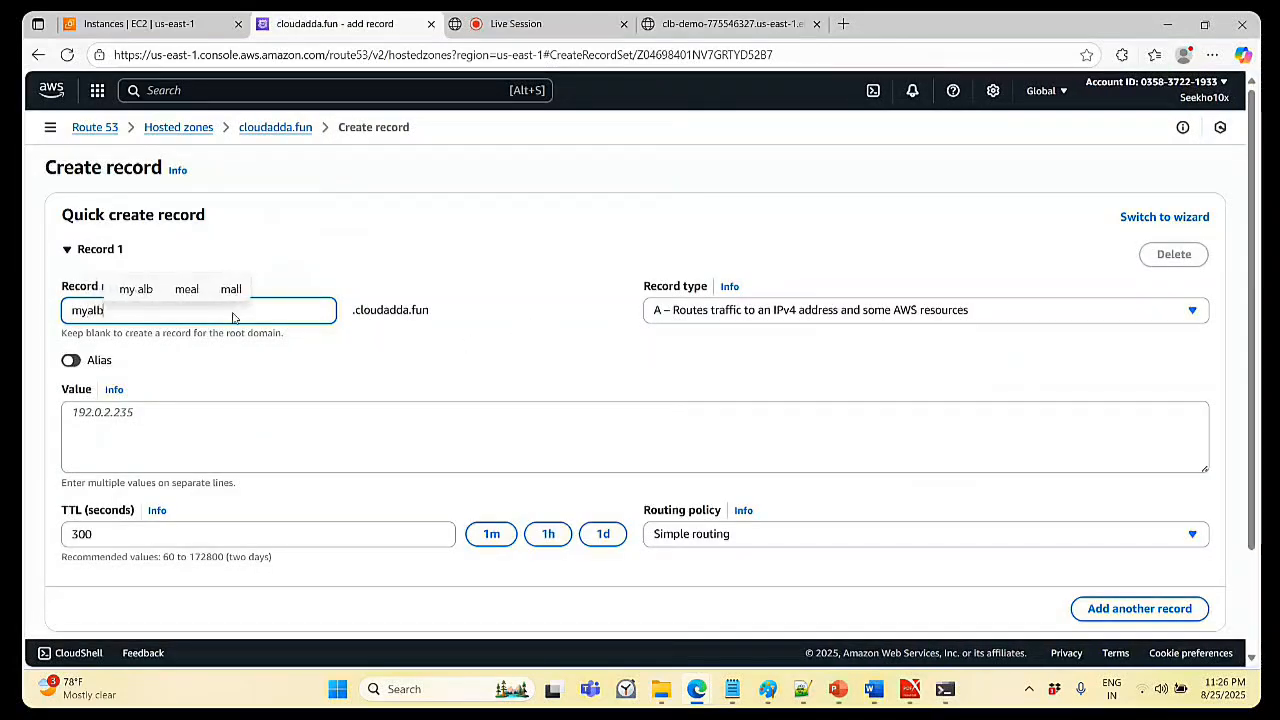
text(demo)
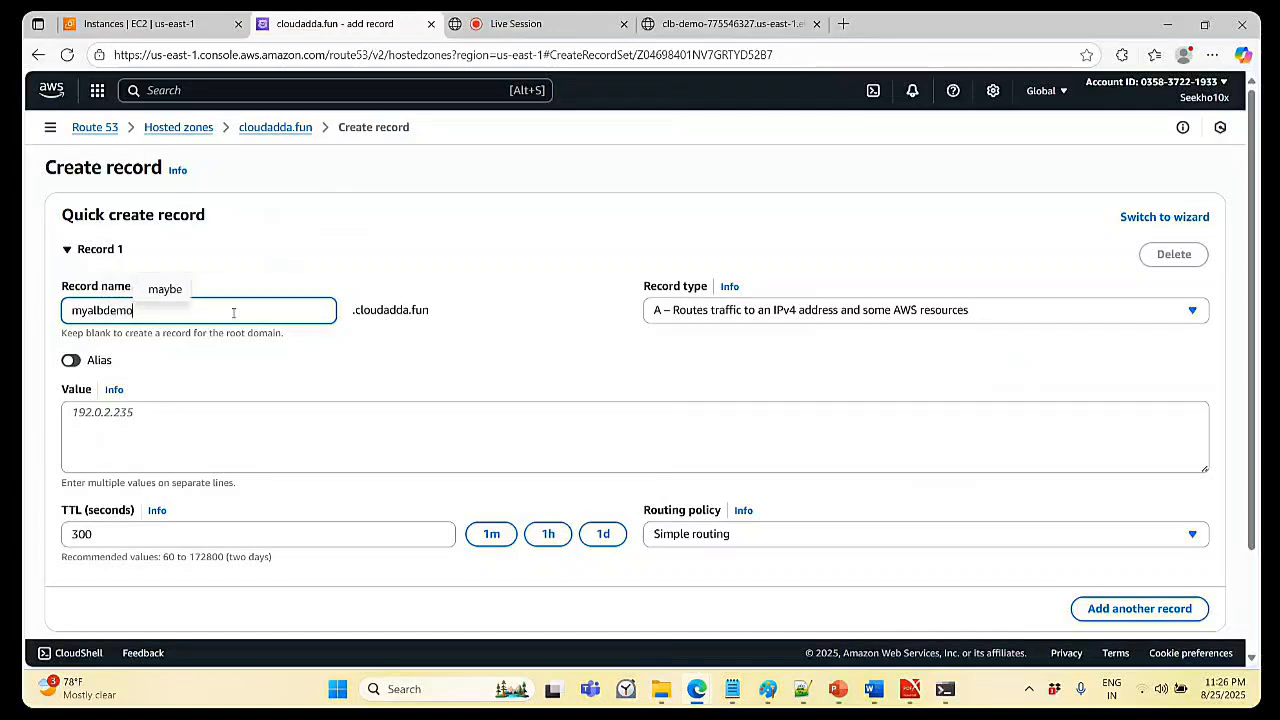
click(68, 362)
click(438, 414)
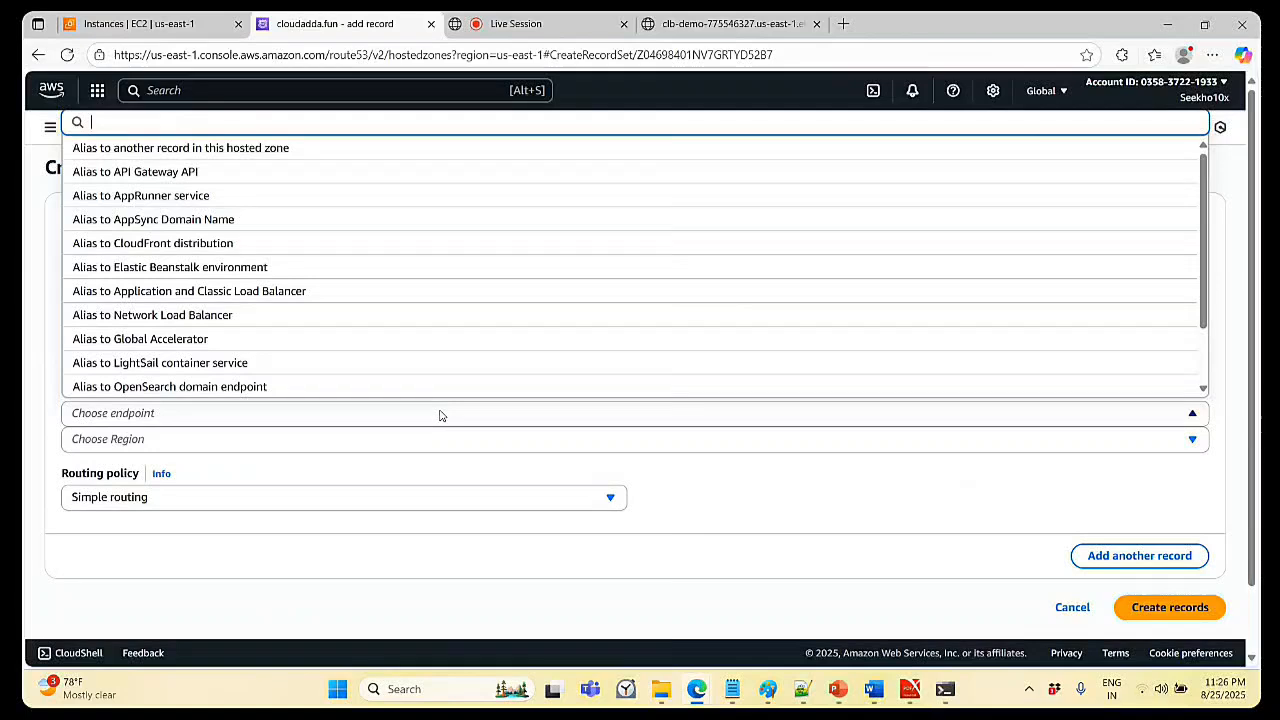
click(326, 290)
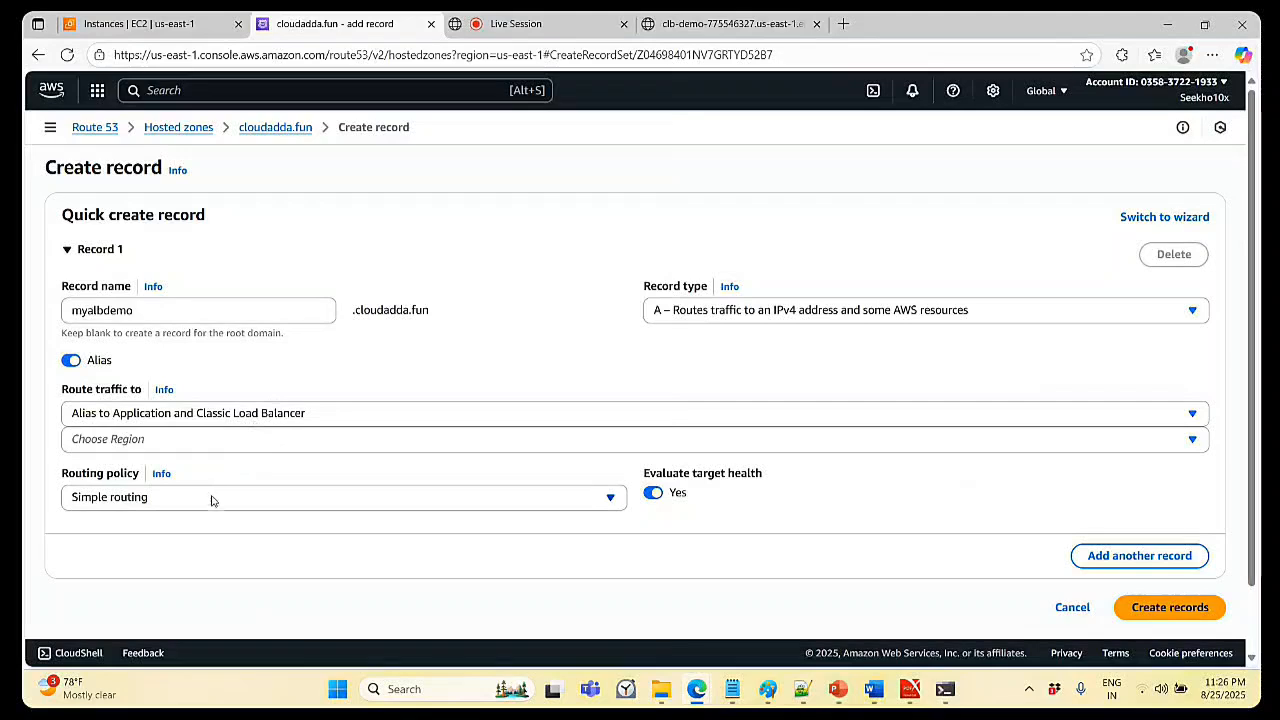
- Route the alias to dualstack.CLB-Demo-775546327.us-east-1.elb.amazonaws.com in US East (N. Virginia) and create the record
click(211, 446)
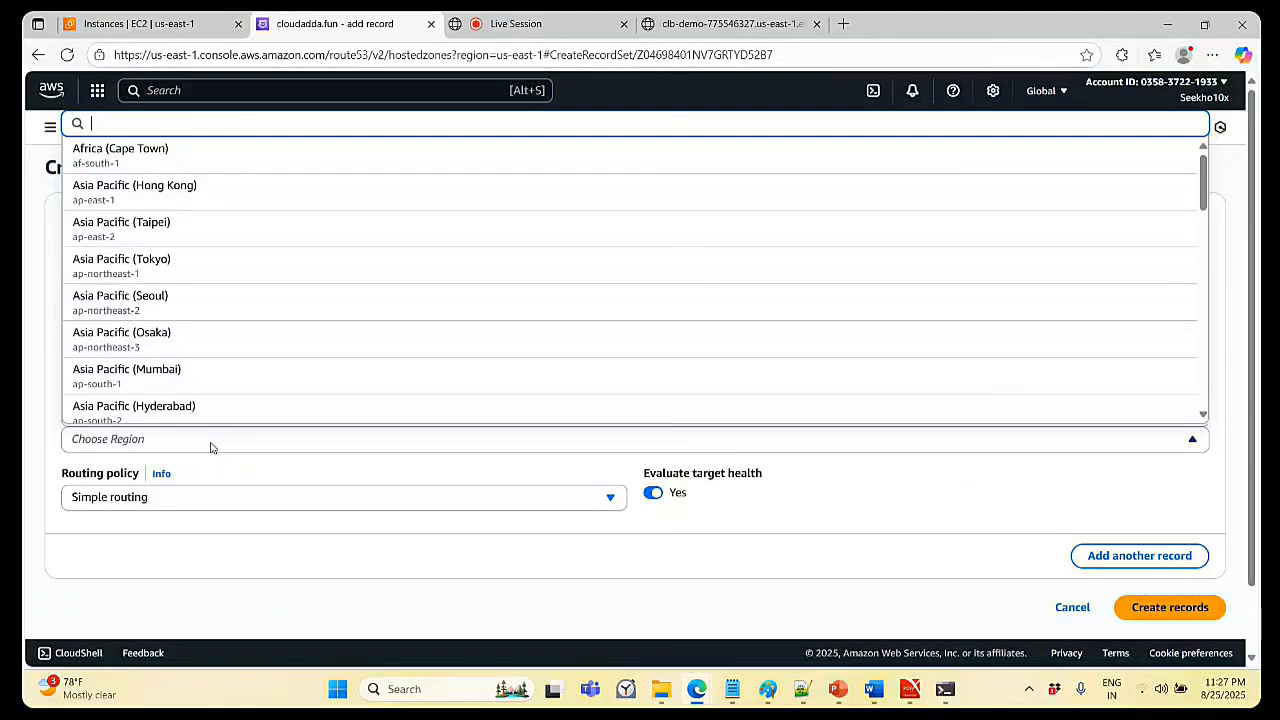
text(east)
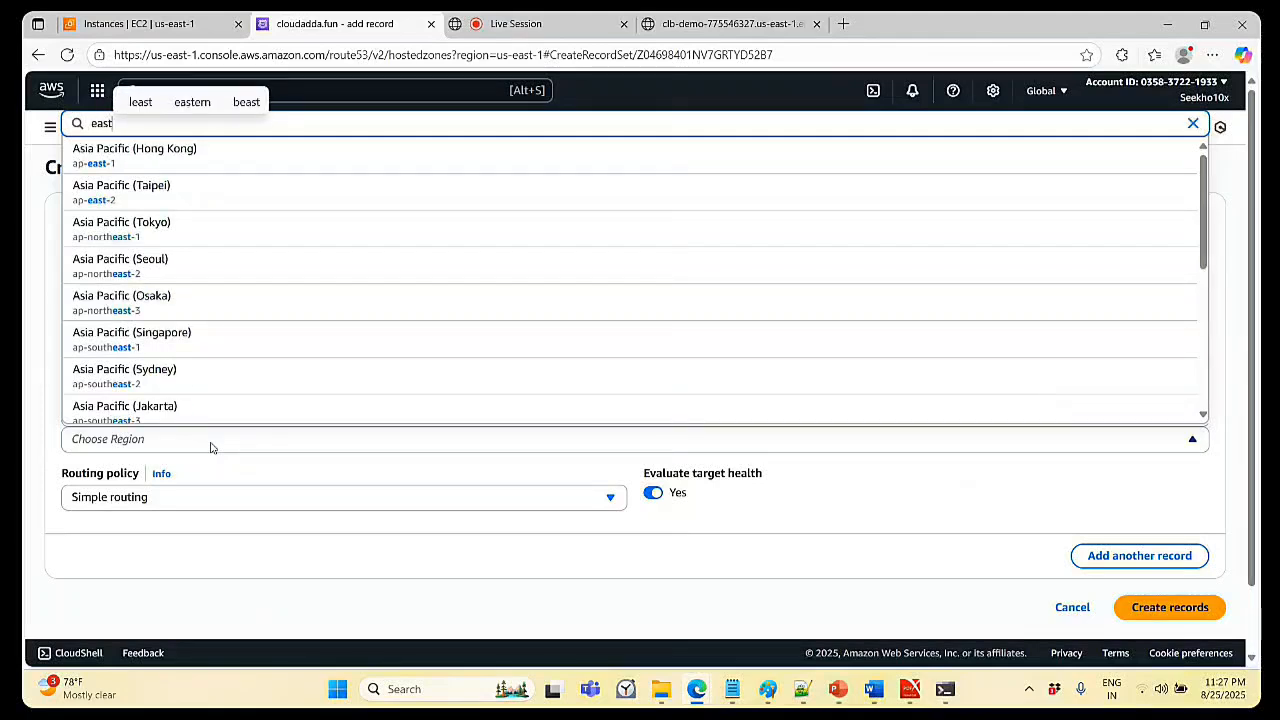
key(Home)
text(us-)
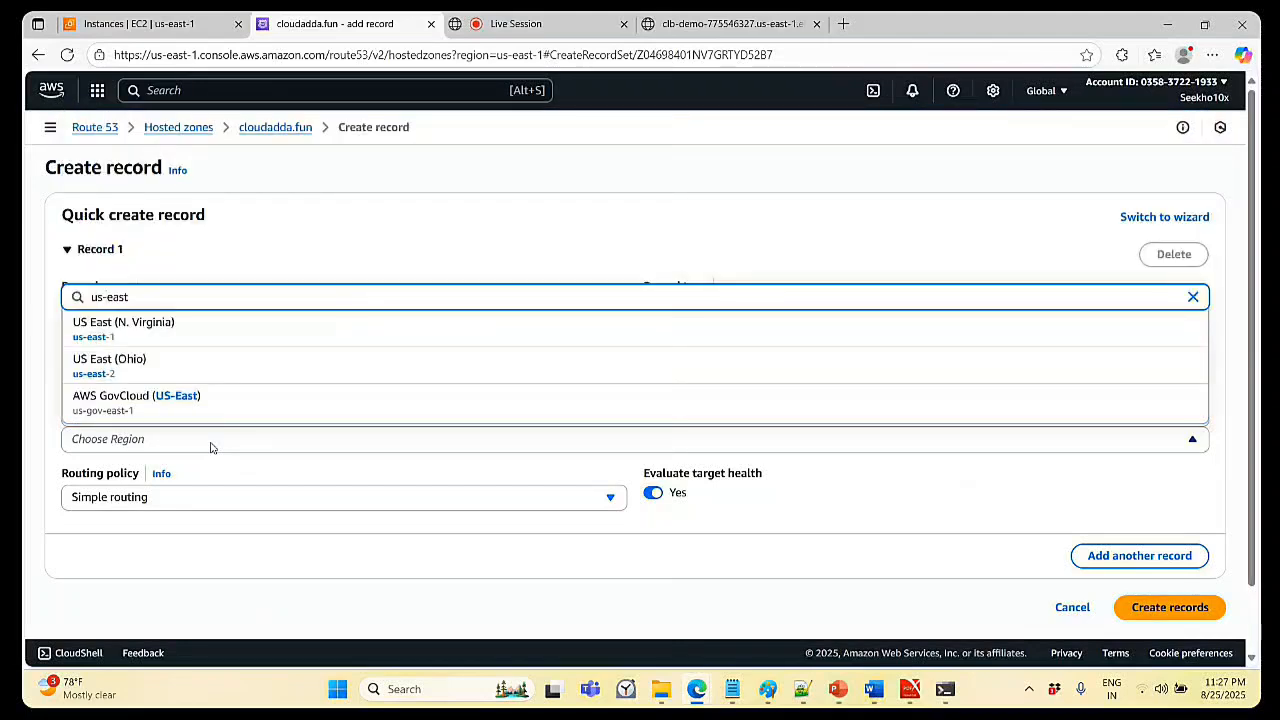
click(232, 323)
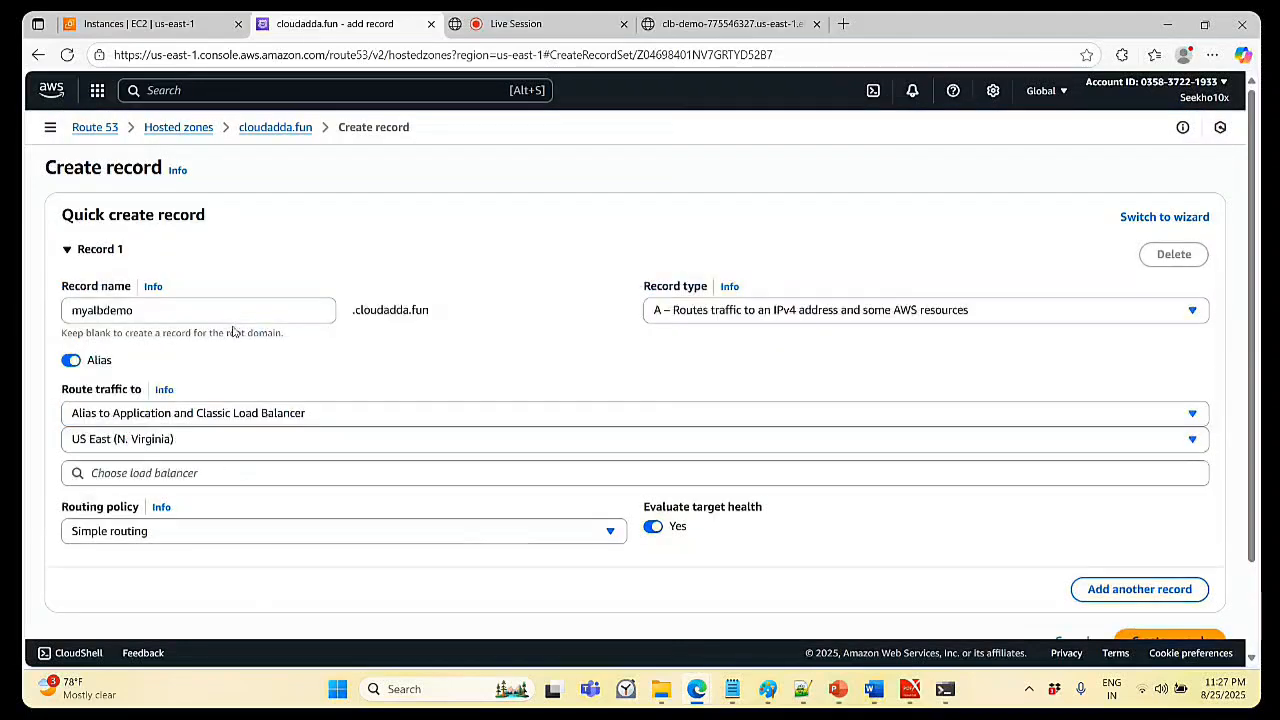
click(229, 474)
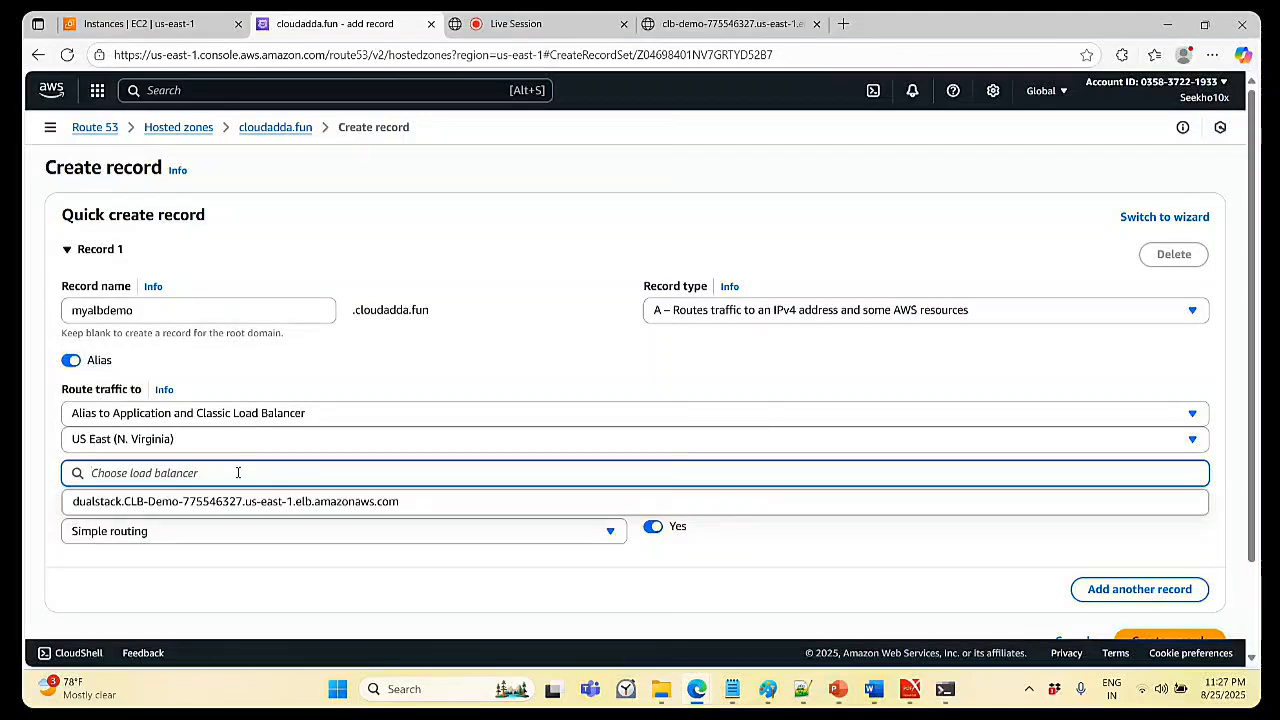
click(281, 504)
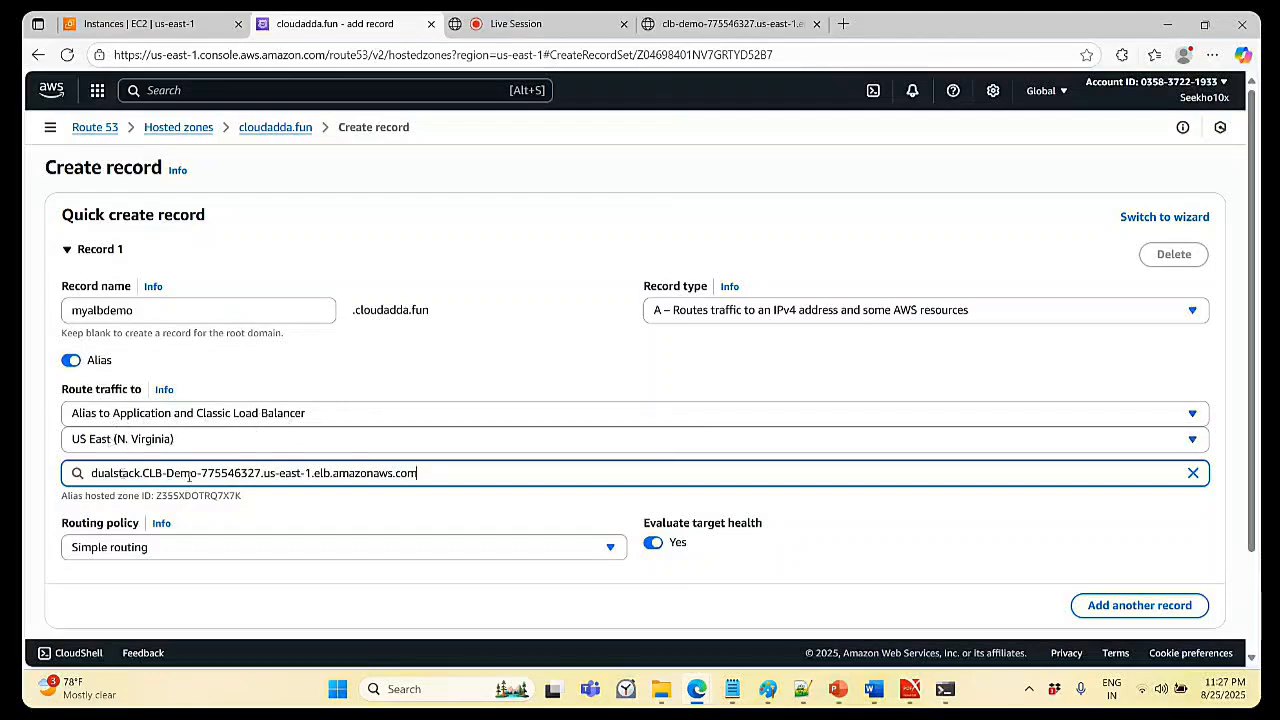
scroll(1062, 611, down, 2)
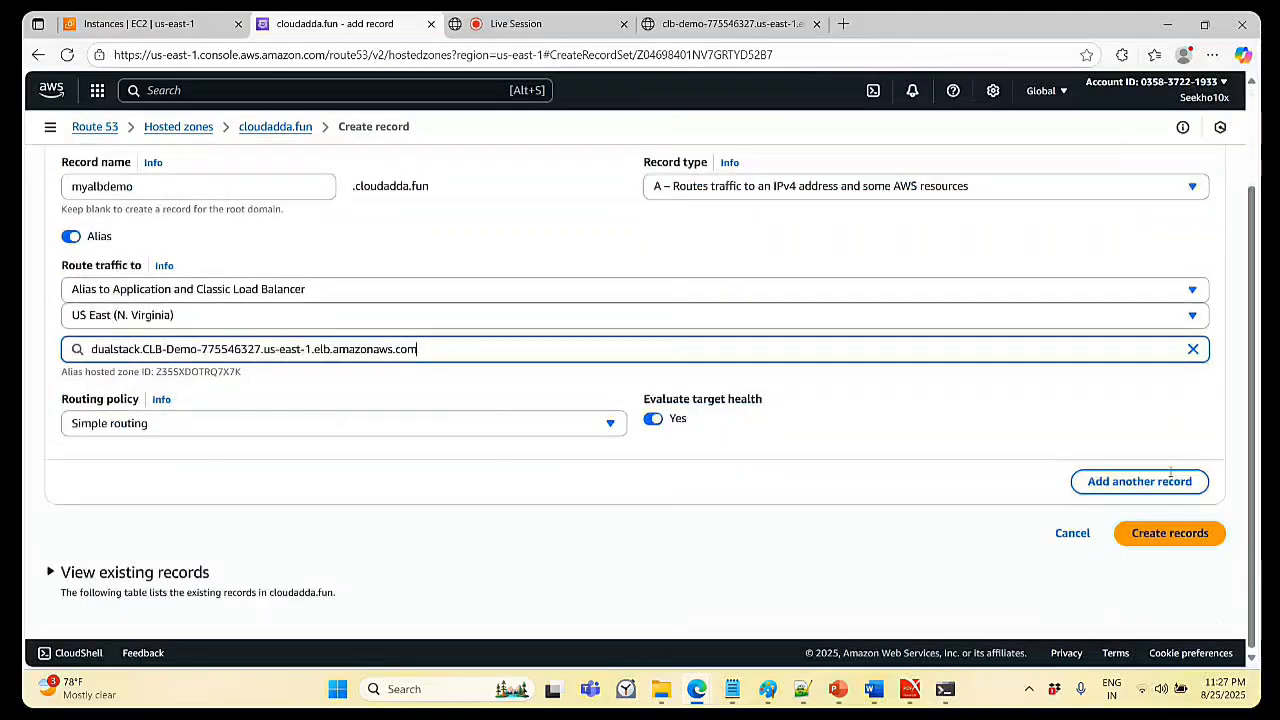
click(1169, 537)
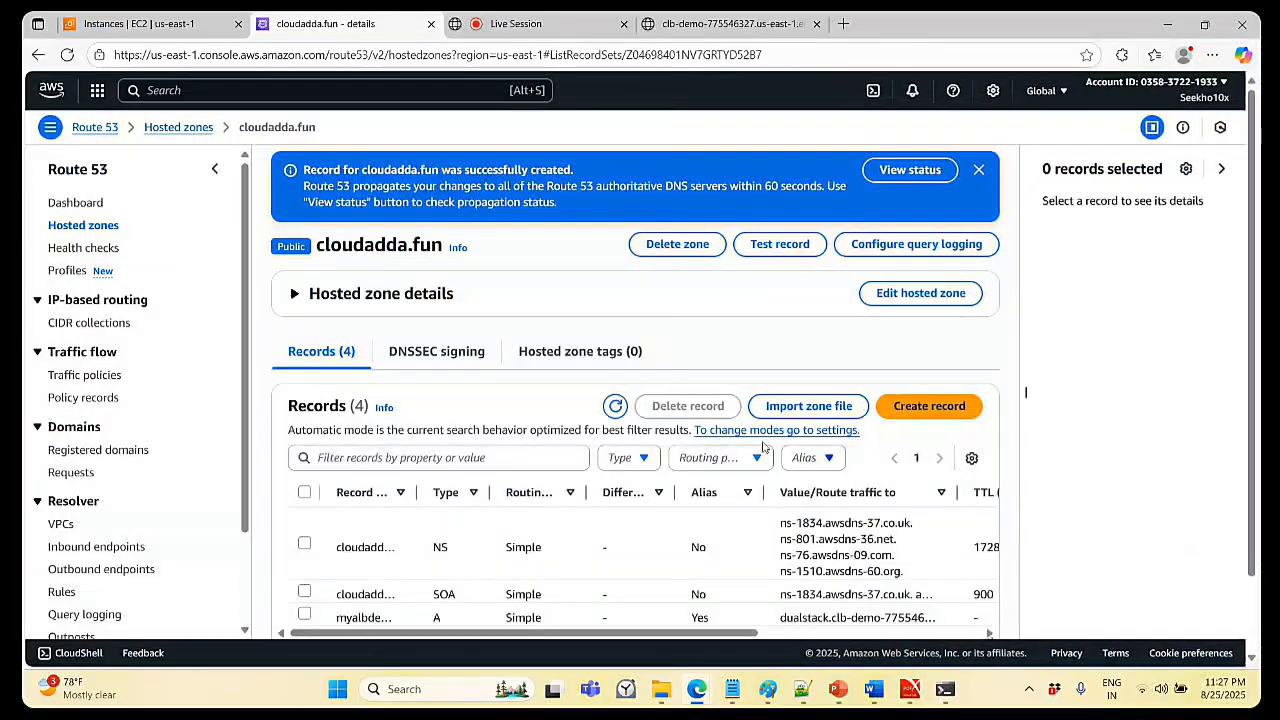
- Widen the record name column in the cloudadda.fun records and copy the name myalbdemo.cloudadda.fun
scroll(435, 518, down, 2)
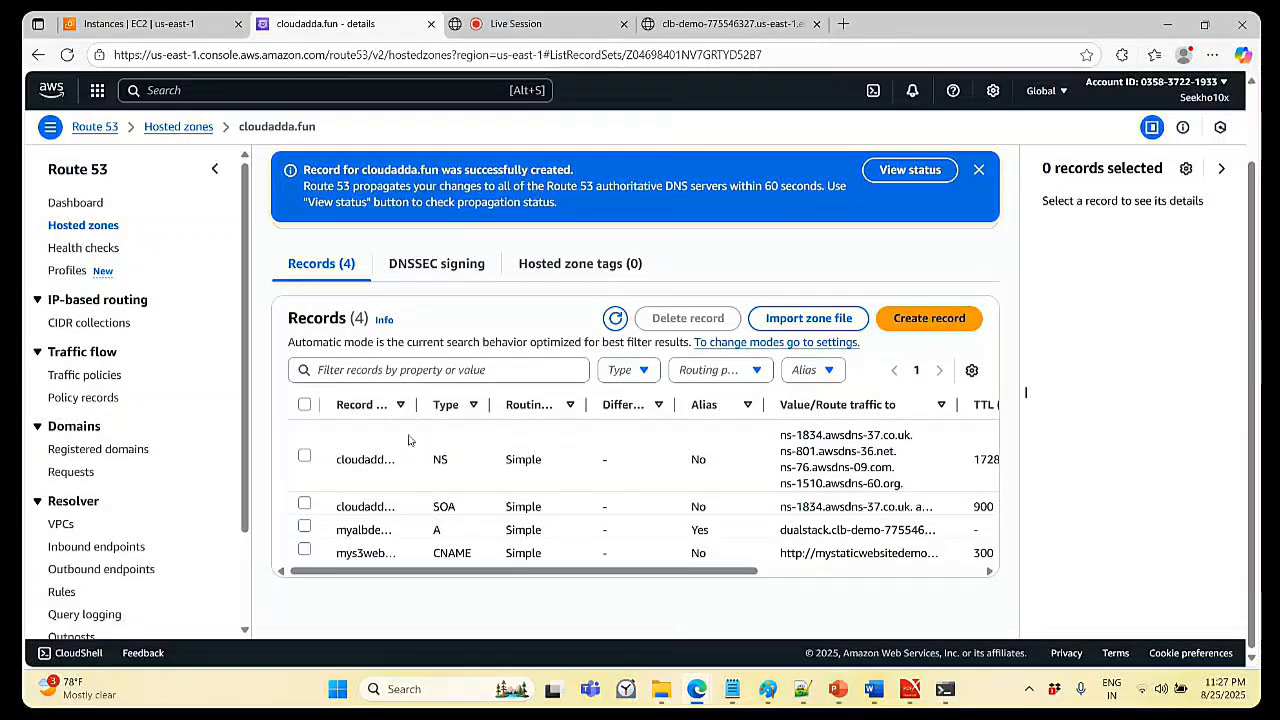
drag(417, 404, 598, 395)
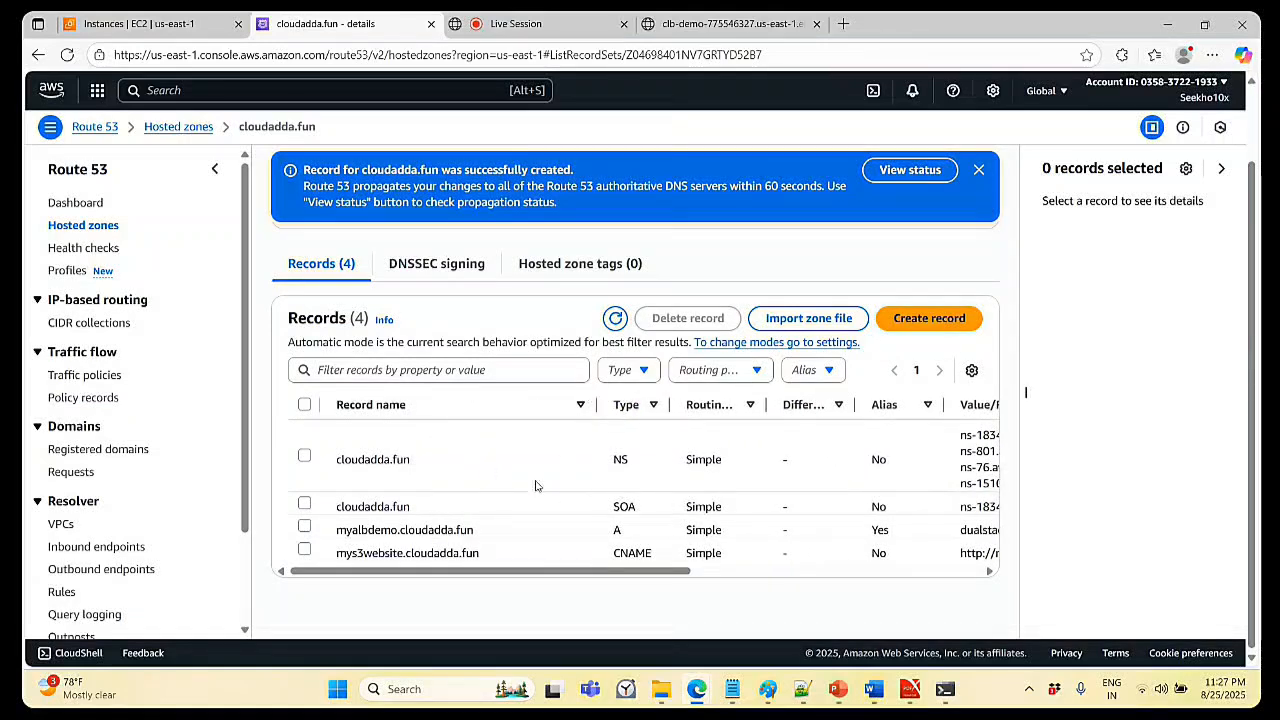
drag(484, 533, 333, 527)
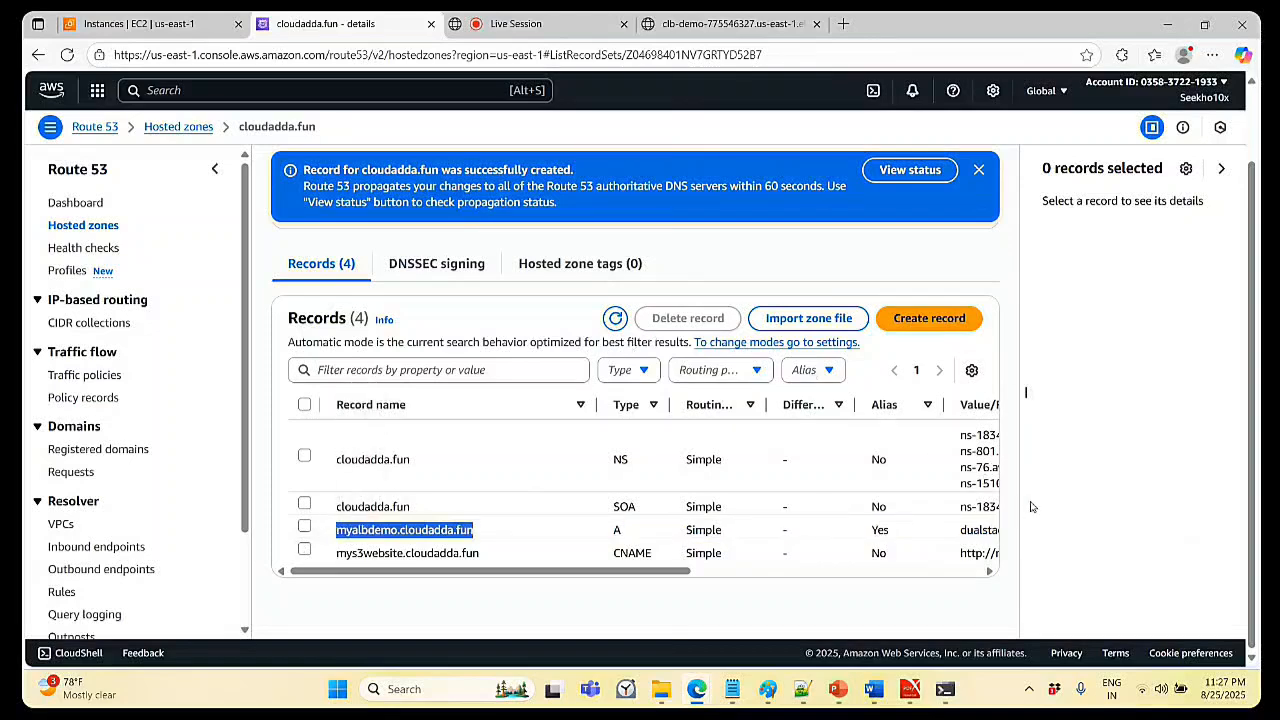
key(ctrl+c)
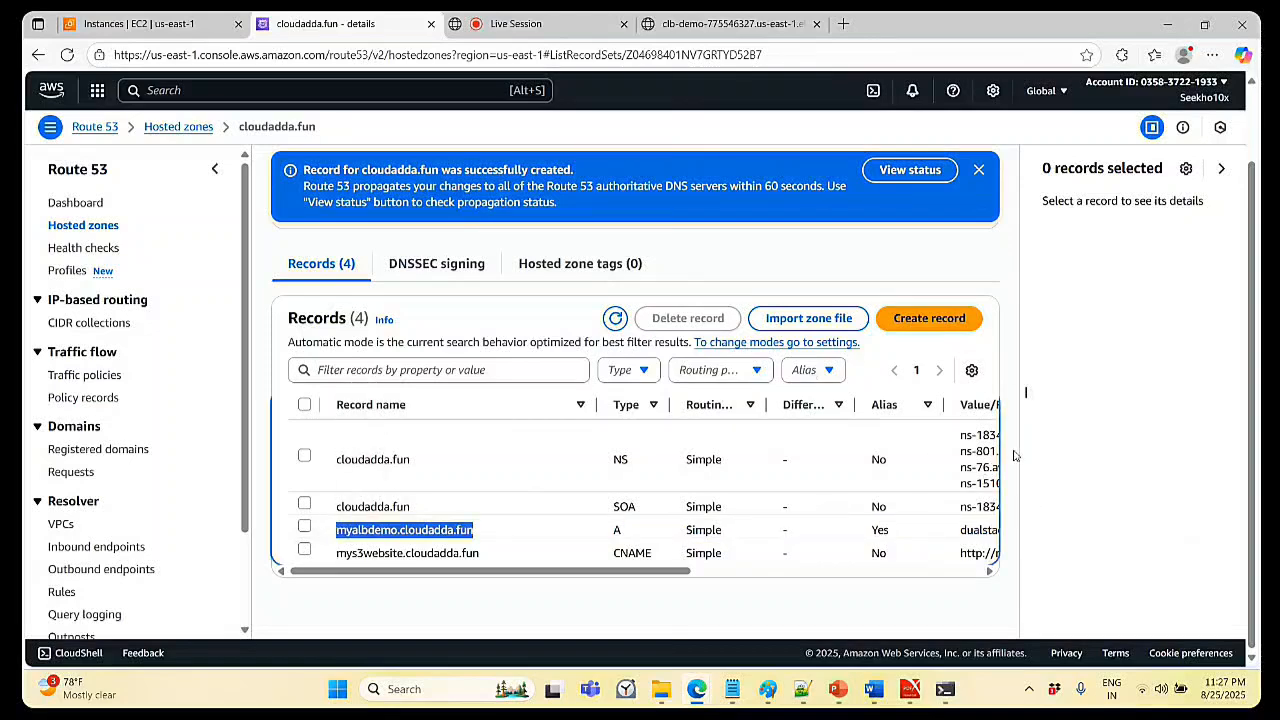
- Open myalbdemo.cloudadda.fun in a new browser tab to test the alias record
click(841, 23)
click(596, 57)
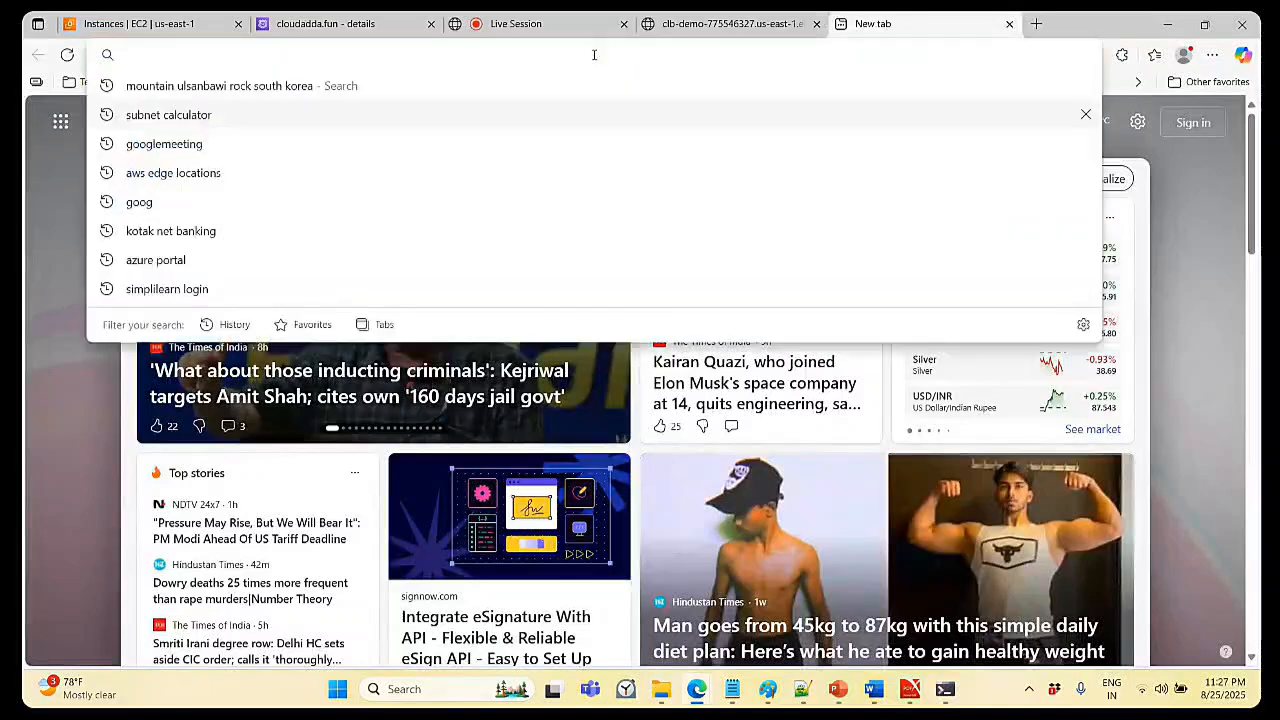
key(ctrl+v)
key(Return)
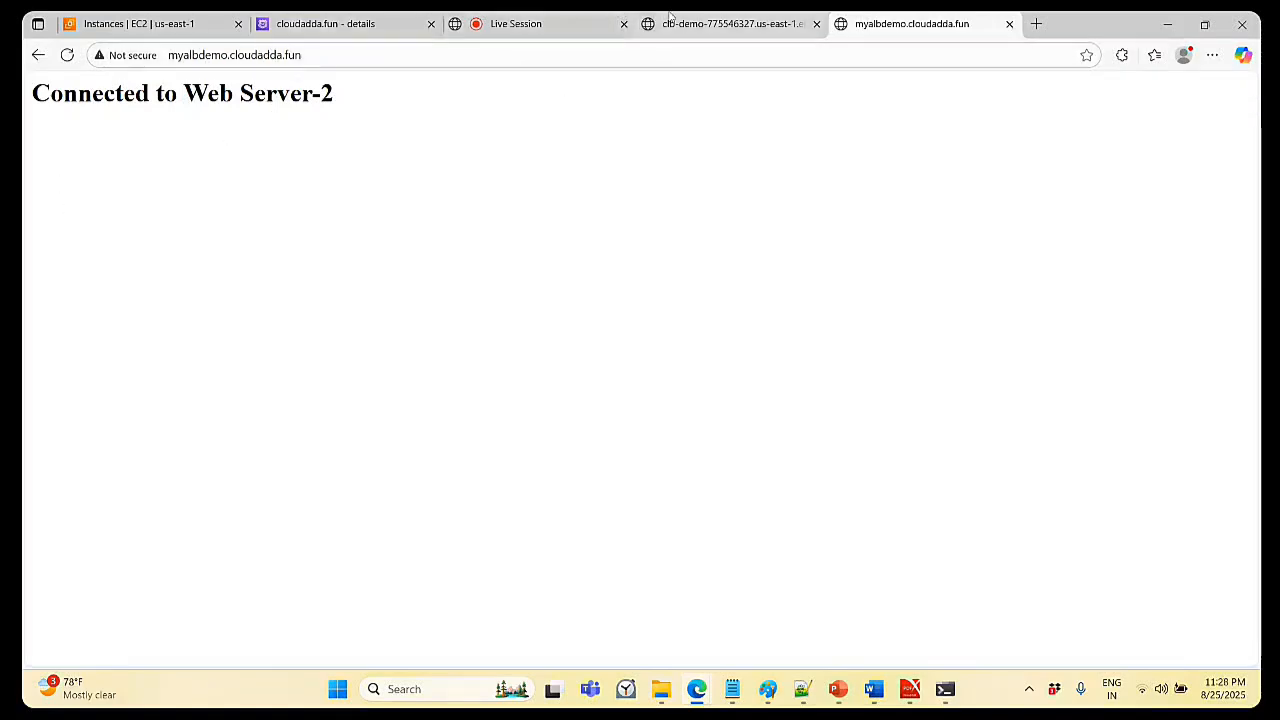
- Compare the myalbdemo.cloudadda.fun page with the load balancer's DNS page and the myalbdemo record in the cloudadda.fun hosted zone
click(325, 17)
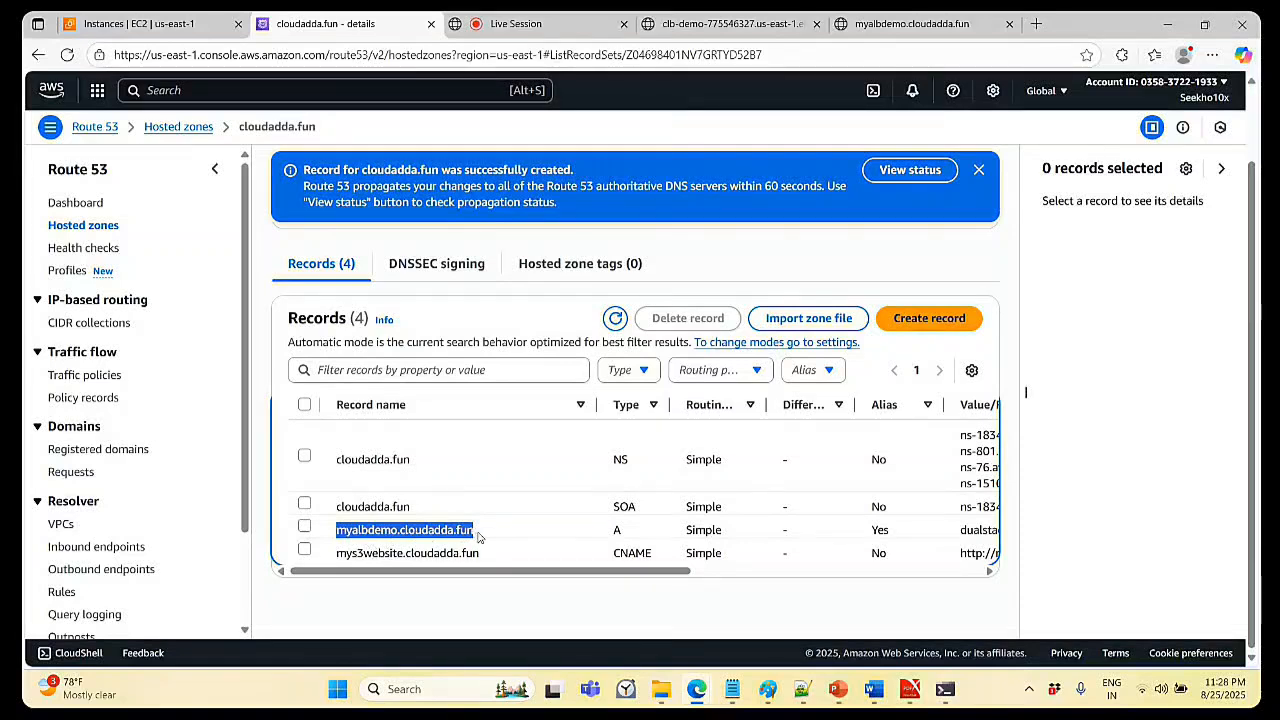
click(930, 25)
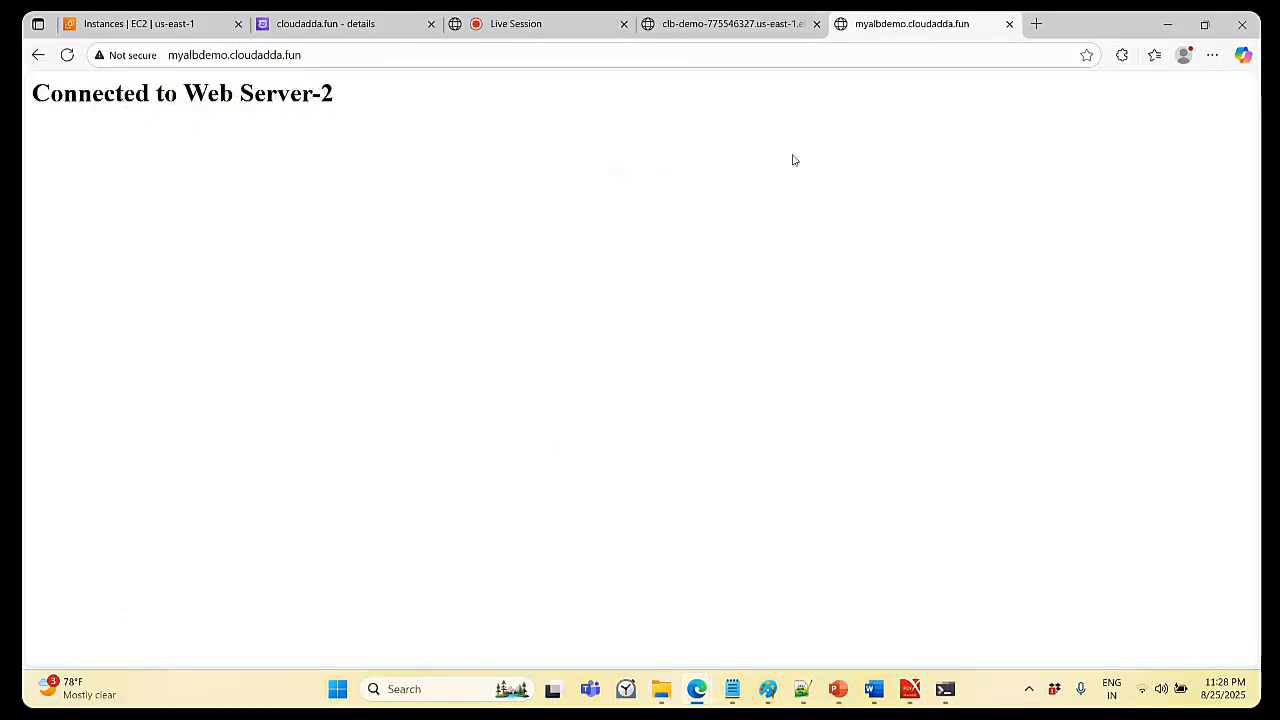
click(737, 28)
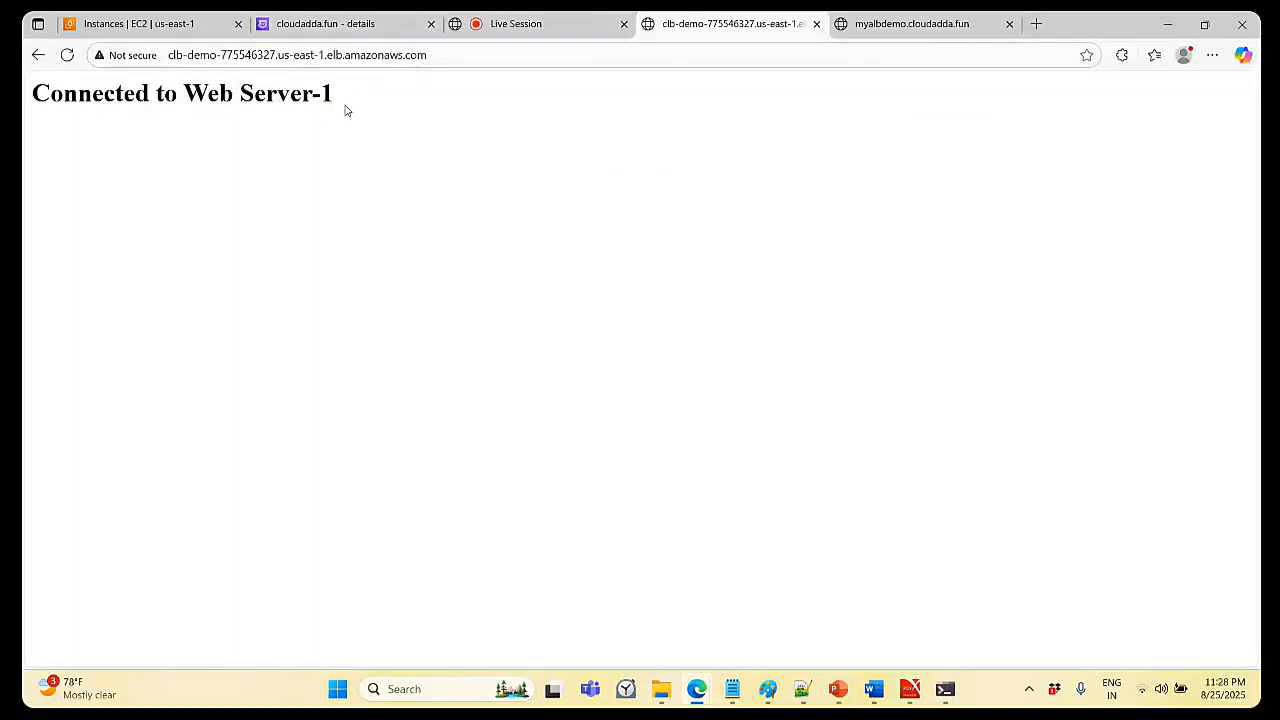
click(912, 24)
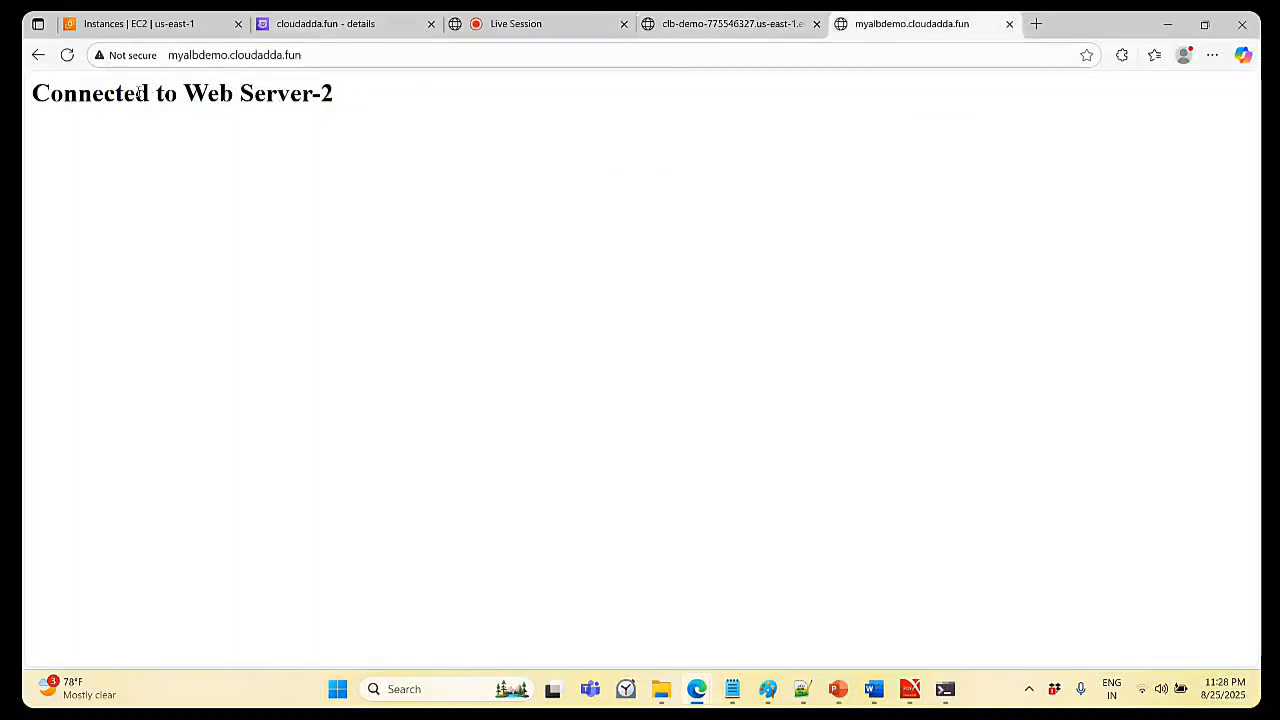
click(325, 24)
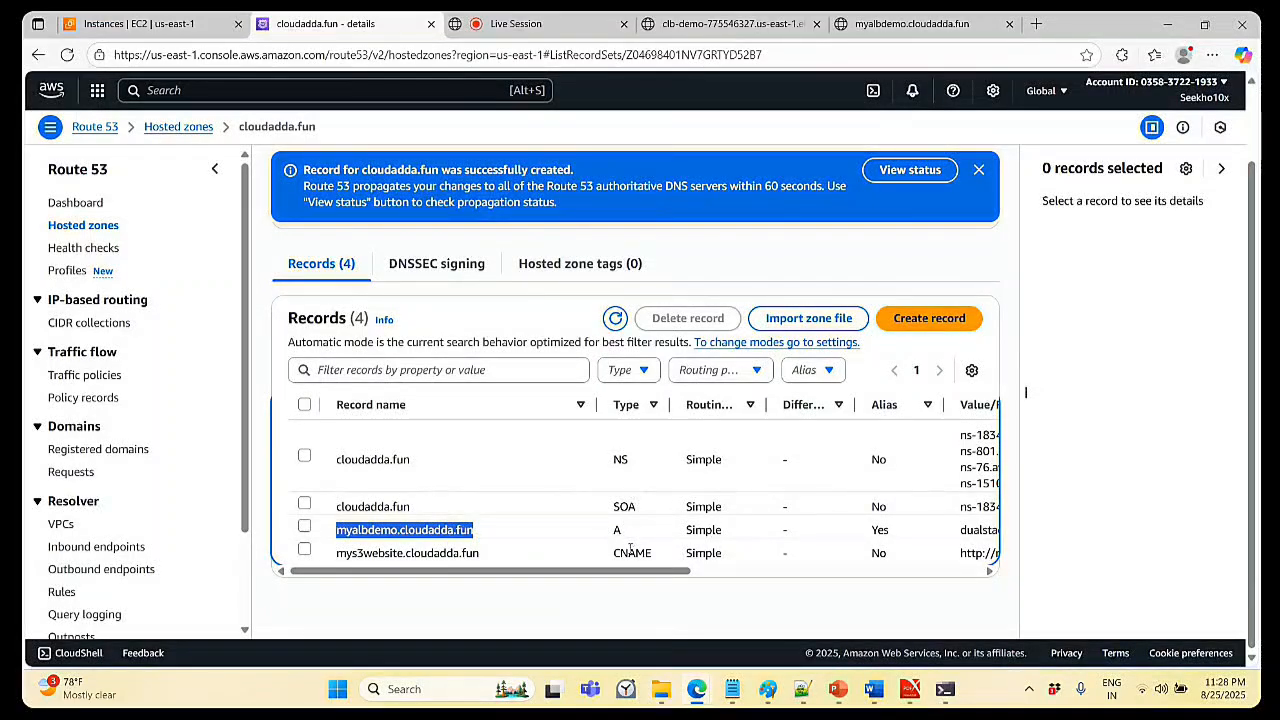
click(969, 34)
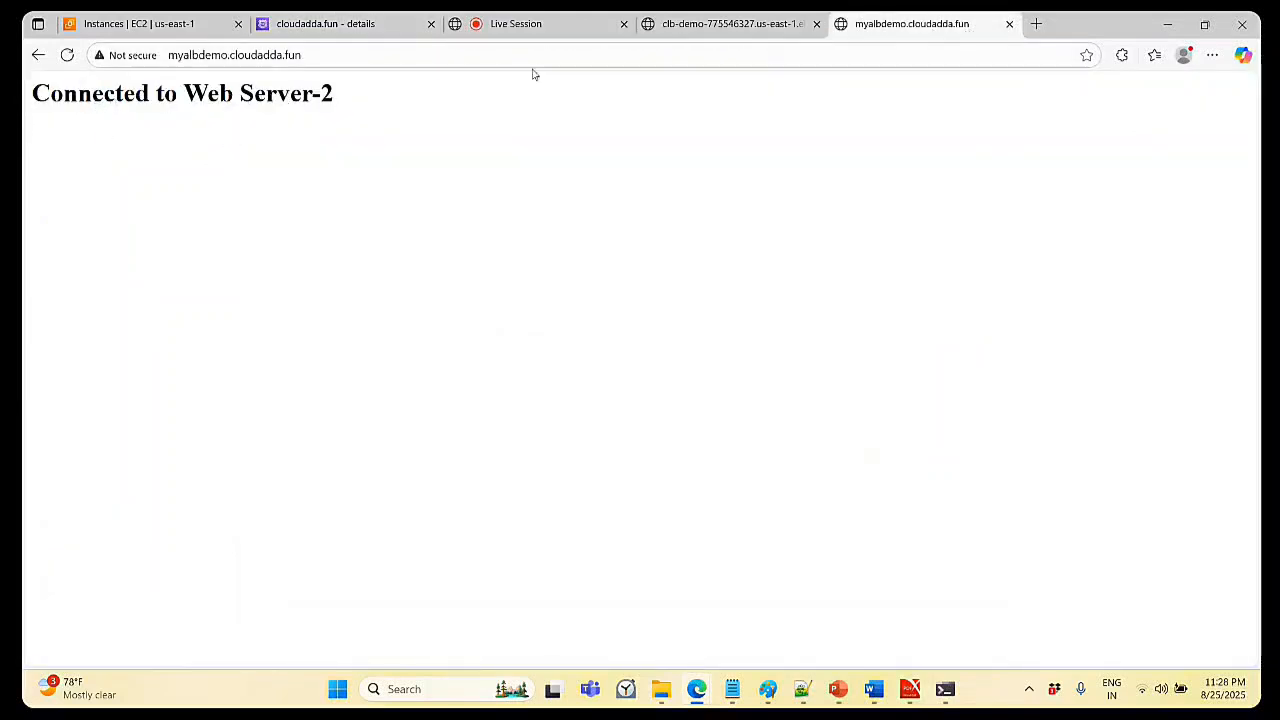
click(677, 24)
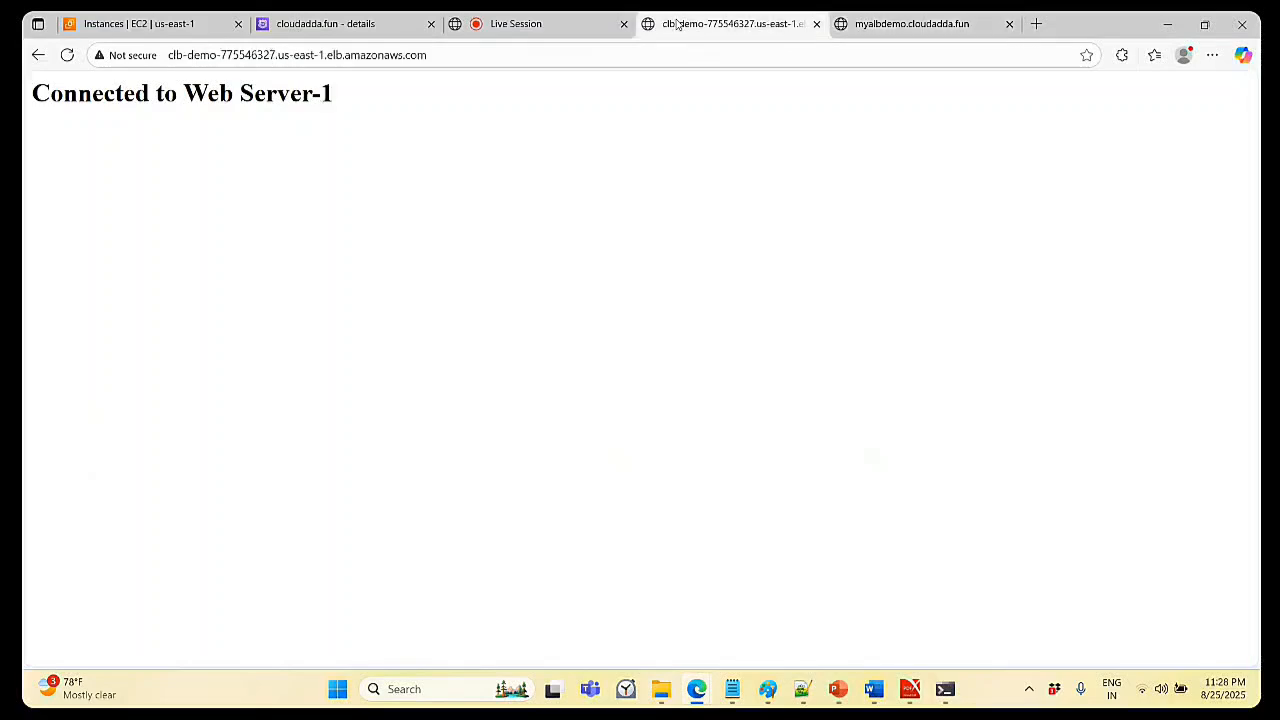
- Copy the record name mys3website.cloudadda.fun and load it in place of the load balancer's DNS page
click(386, 23)
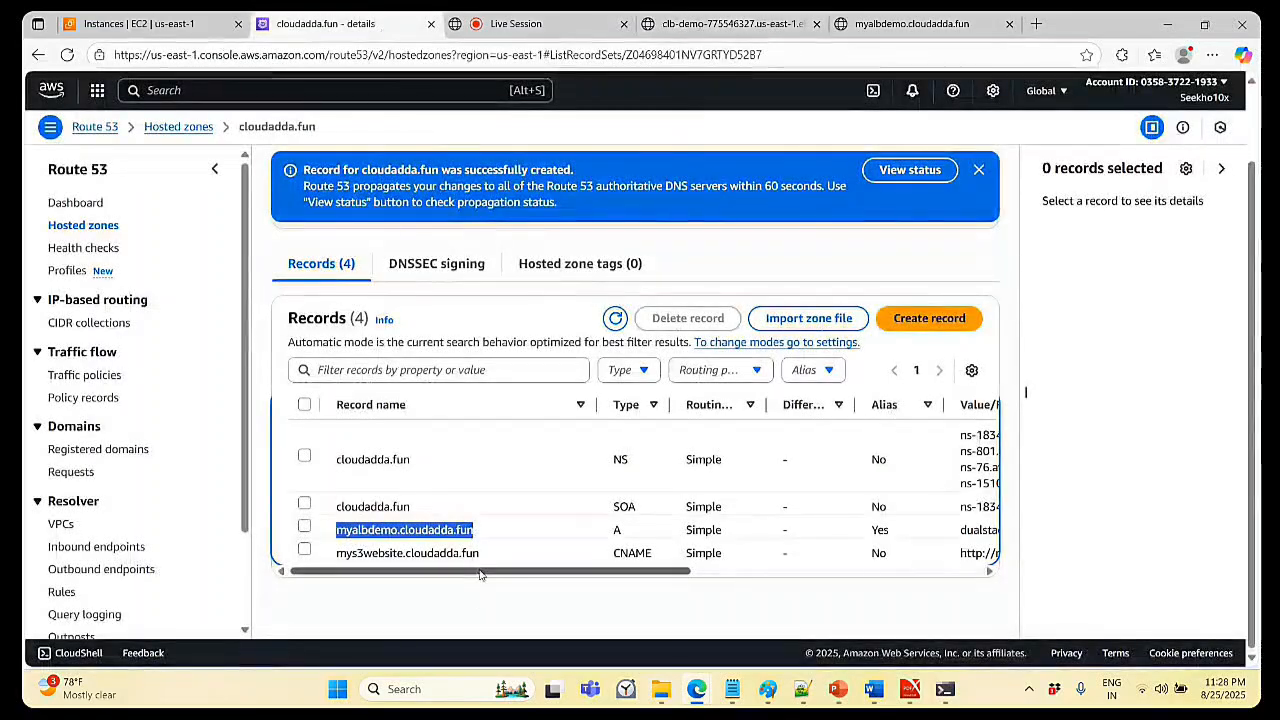
drag(478, 557, 338, 555)
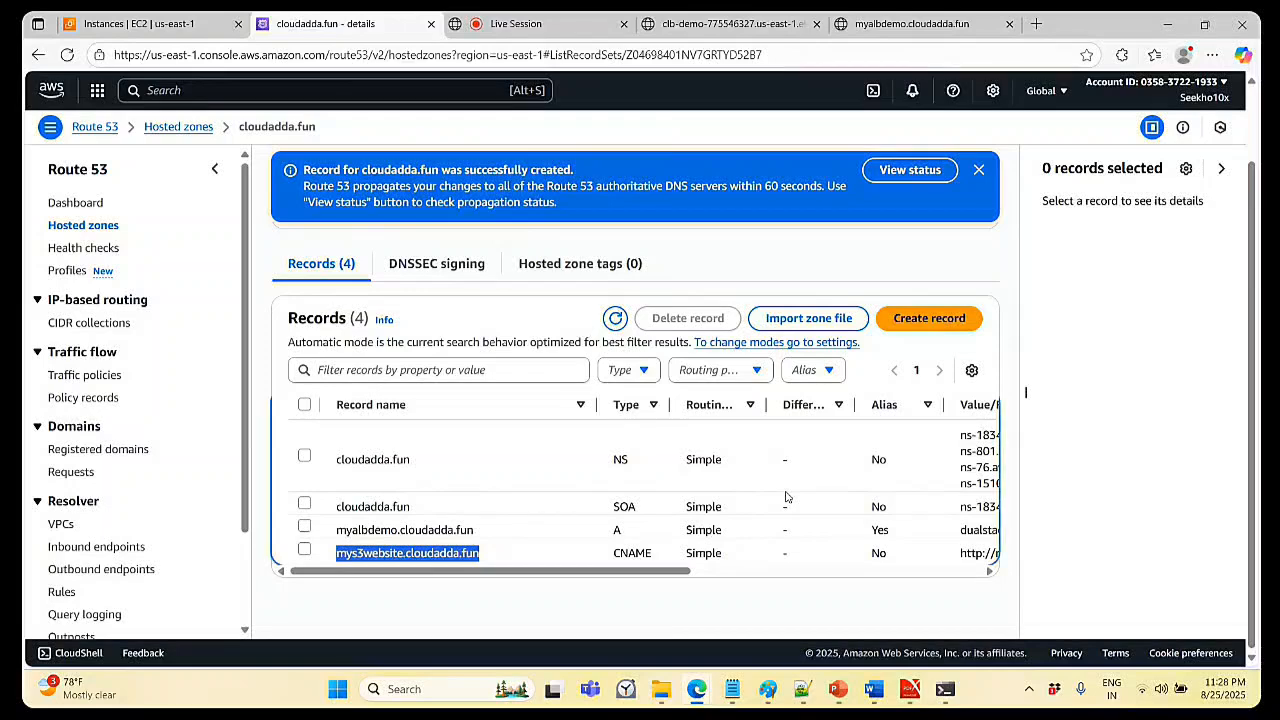
click(730, 23)
click(603, 55)
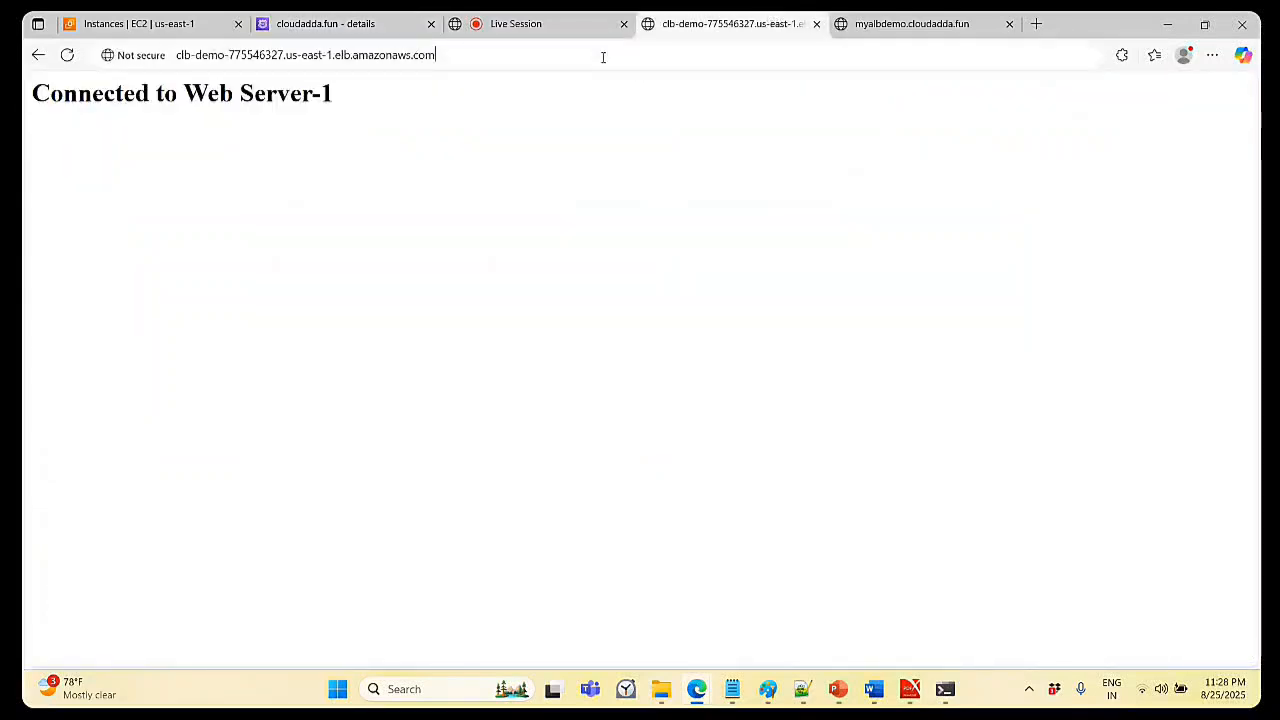
key(ctrl+v)
key(Return)
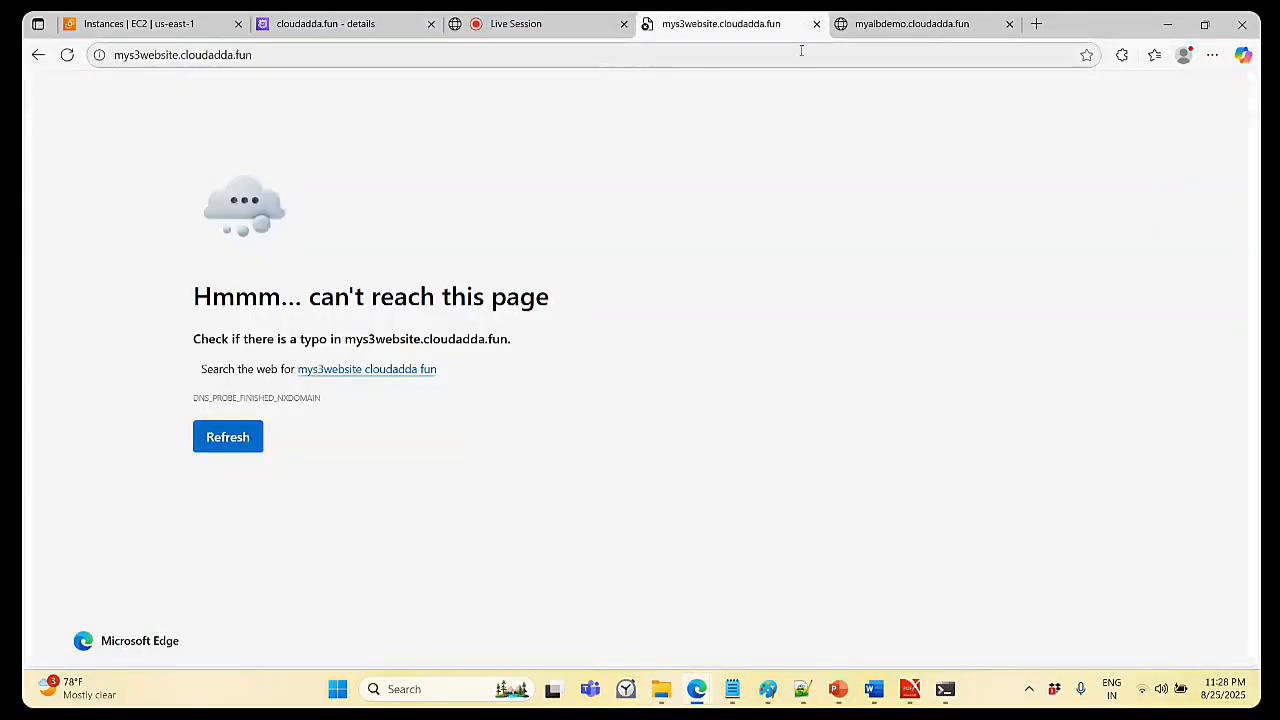
- Examine the types and traffic targets of the records in the cloudadda.fun hosted zone
click(877, 23)
click(596, 30)
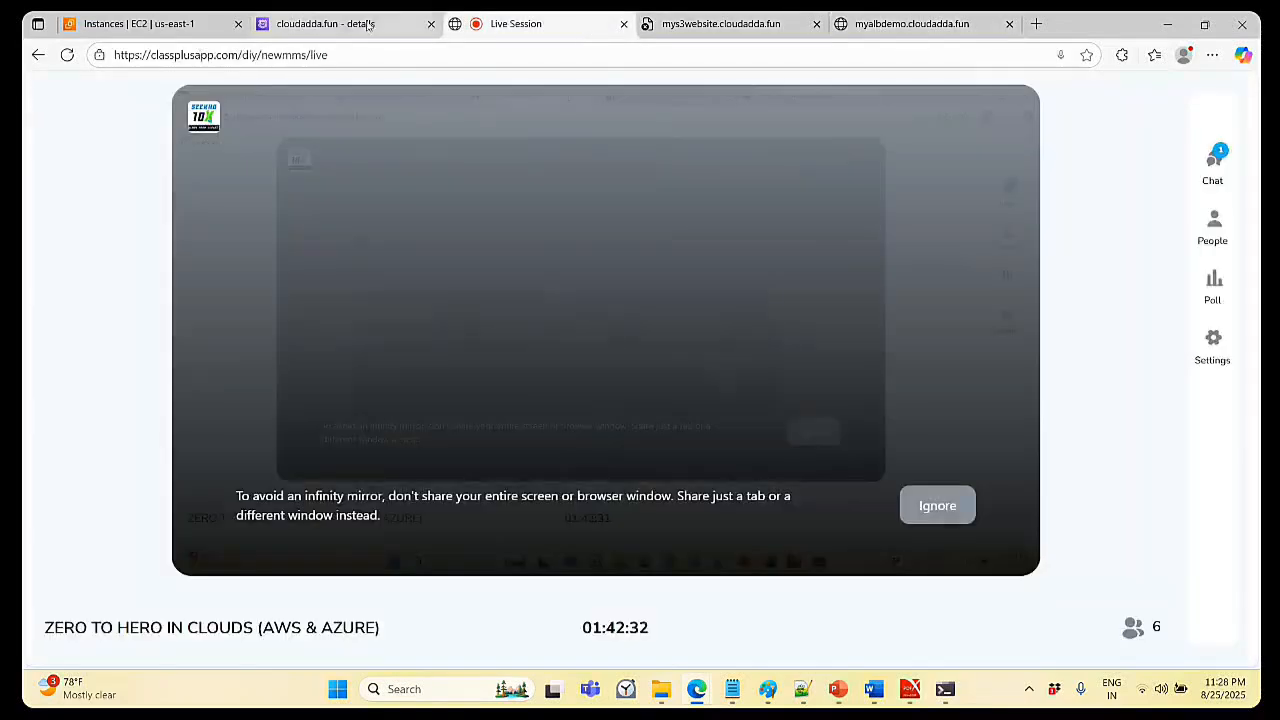
click(340, 23)
click(486, 532)
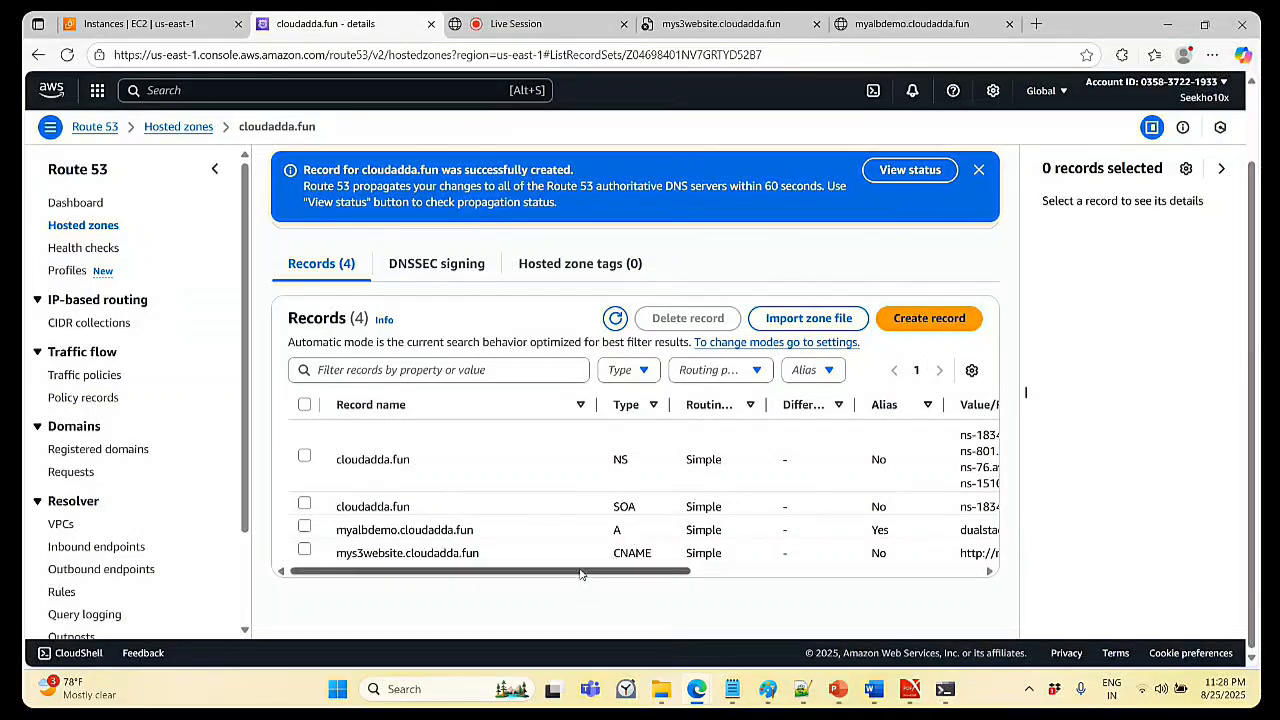
drag(580, 573, 765, 572)
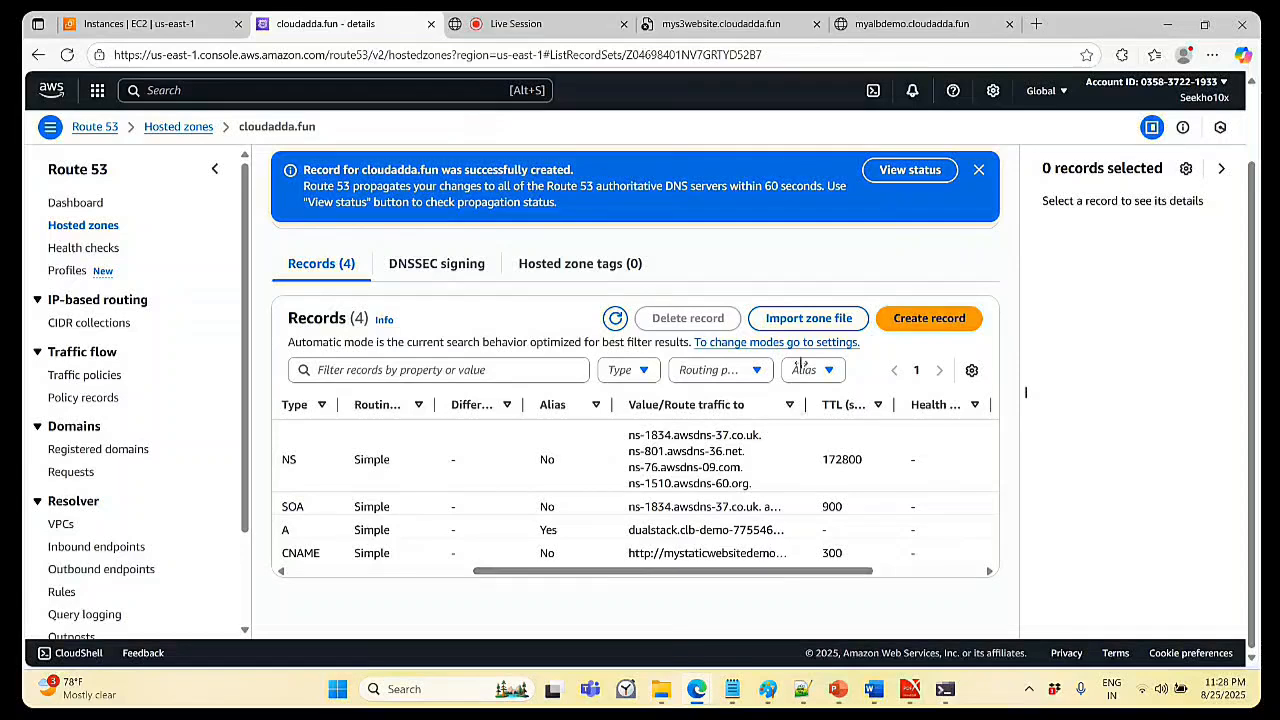
- Try to reload myalbdemo.cloudadda.fun in its existing browser tab
click(875, 30)
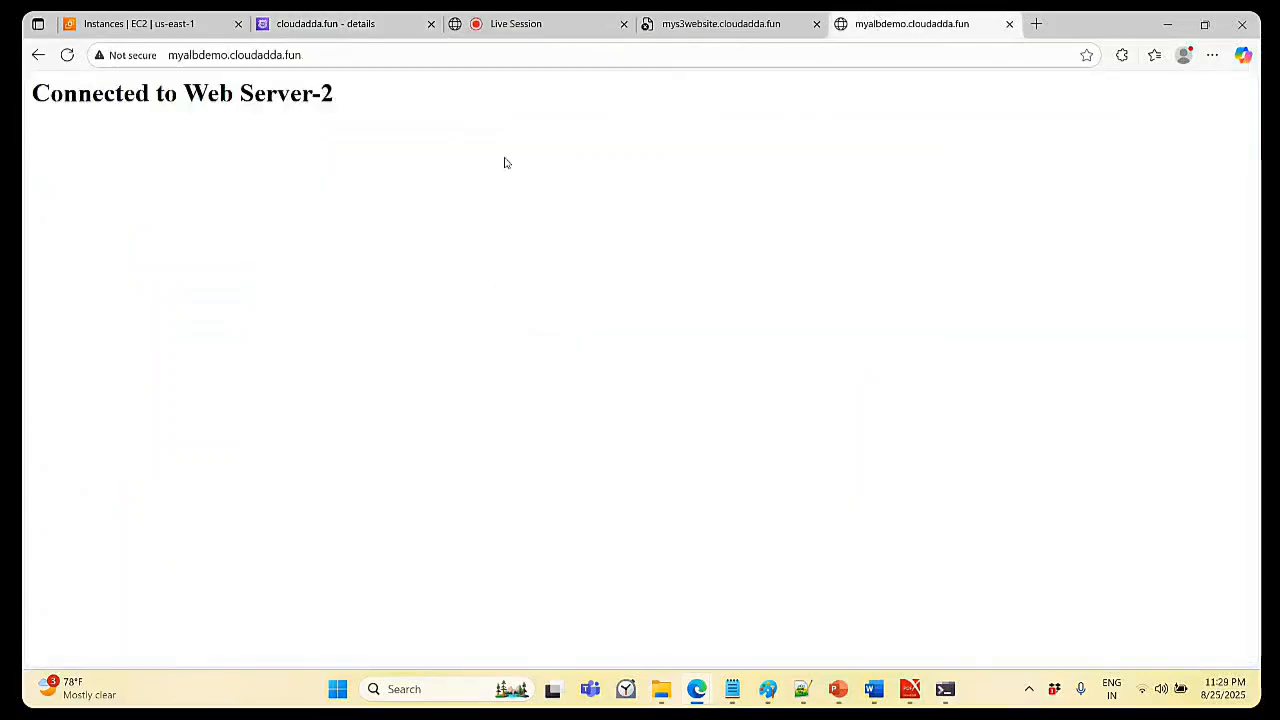
click(378, 53)
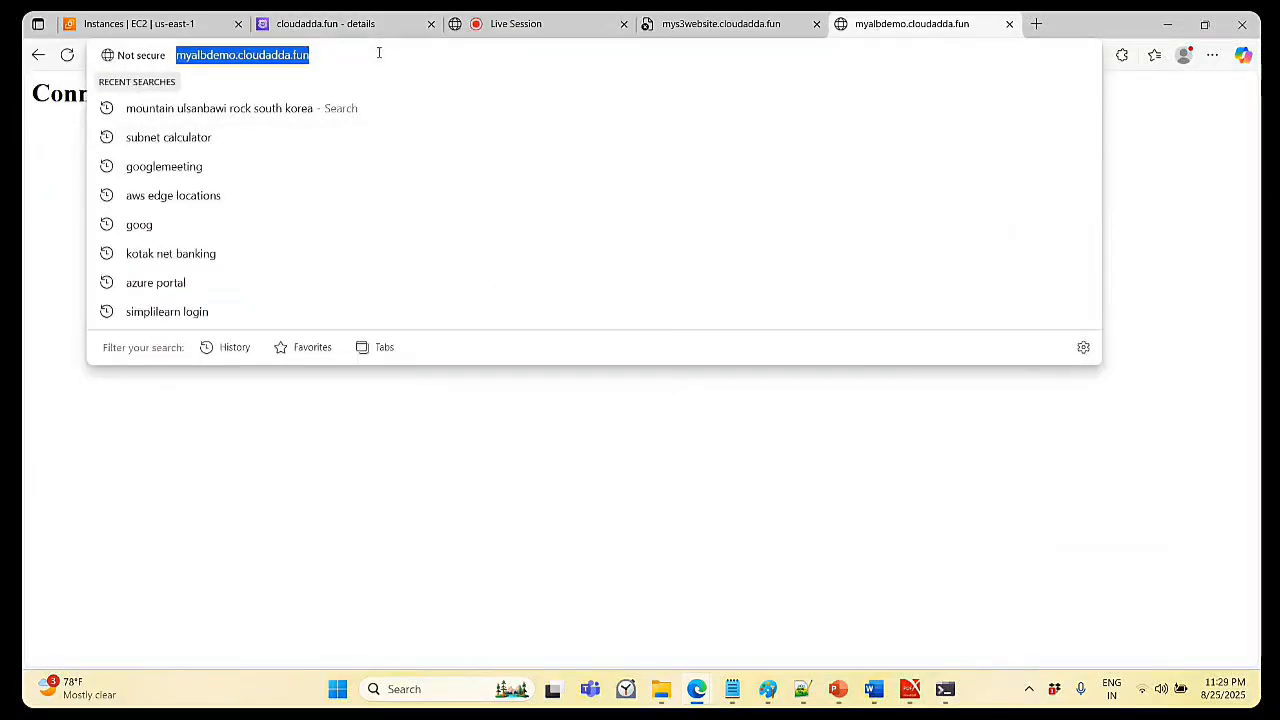
key(Return)
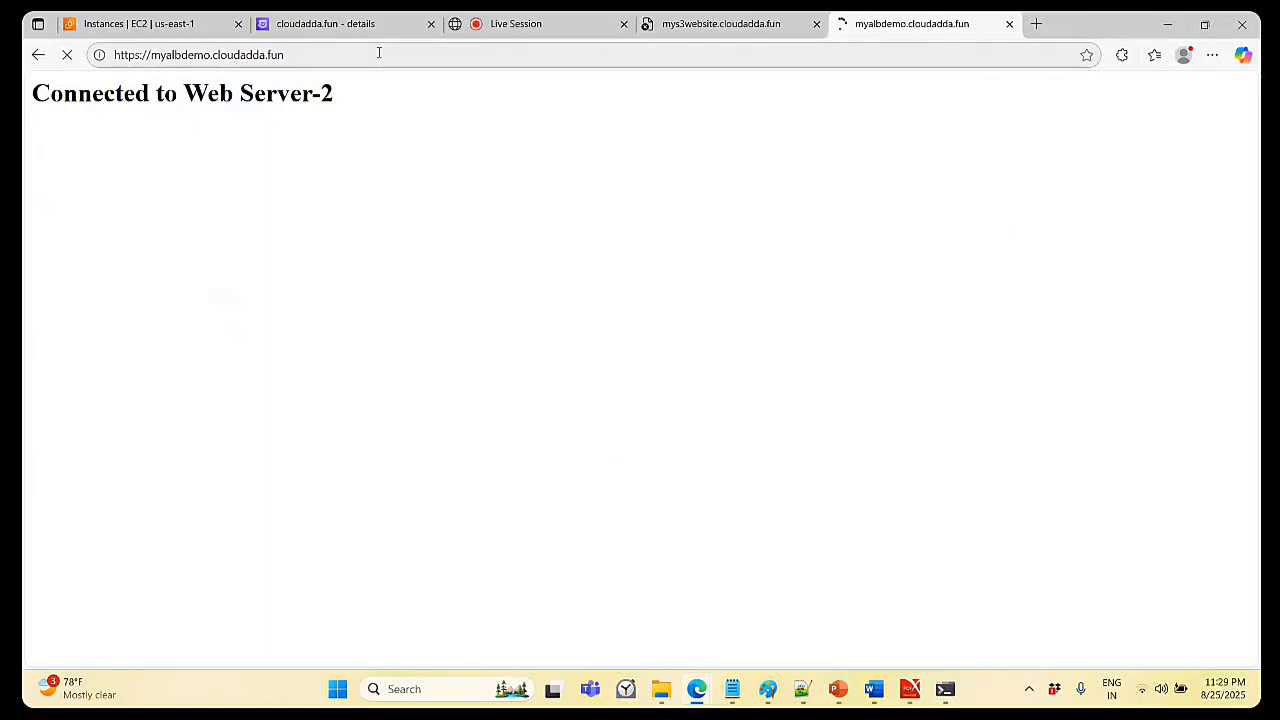
click(379, 53)
click(832, 421)
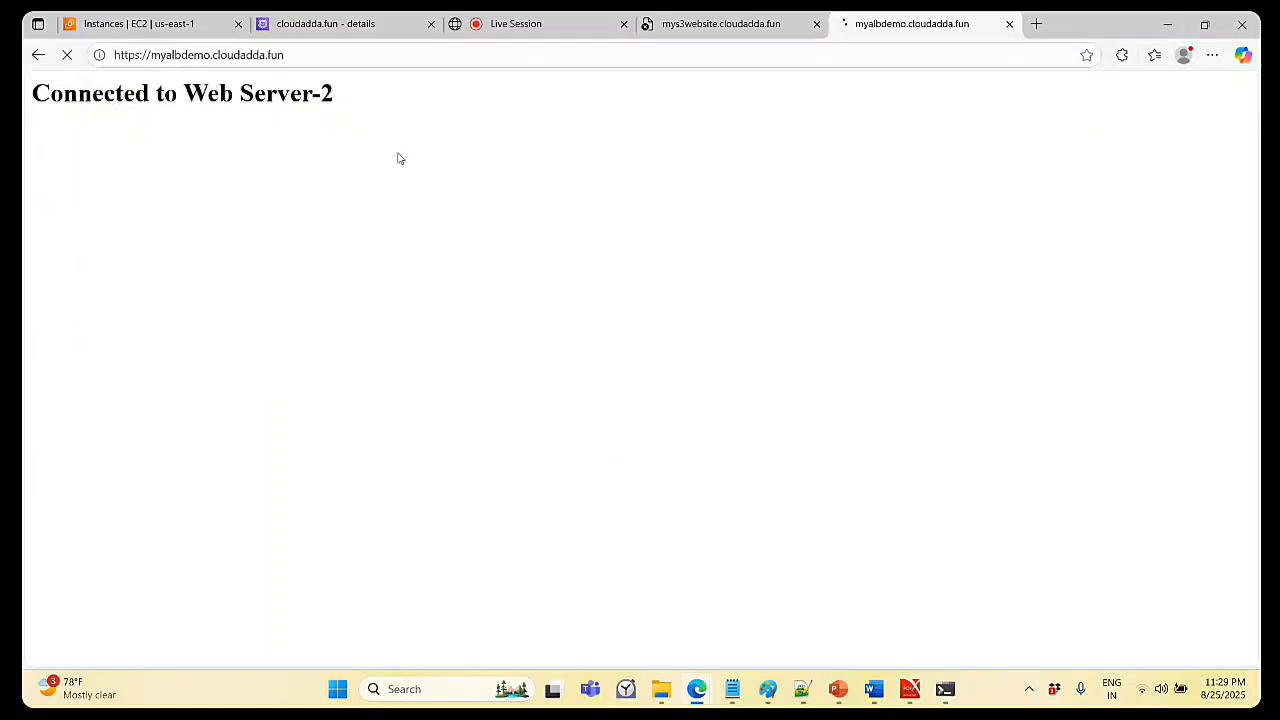
click(811, 59)
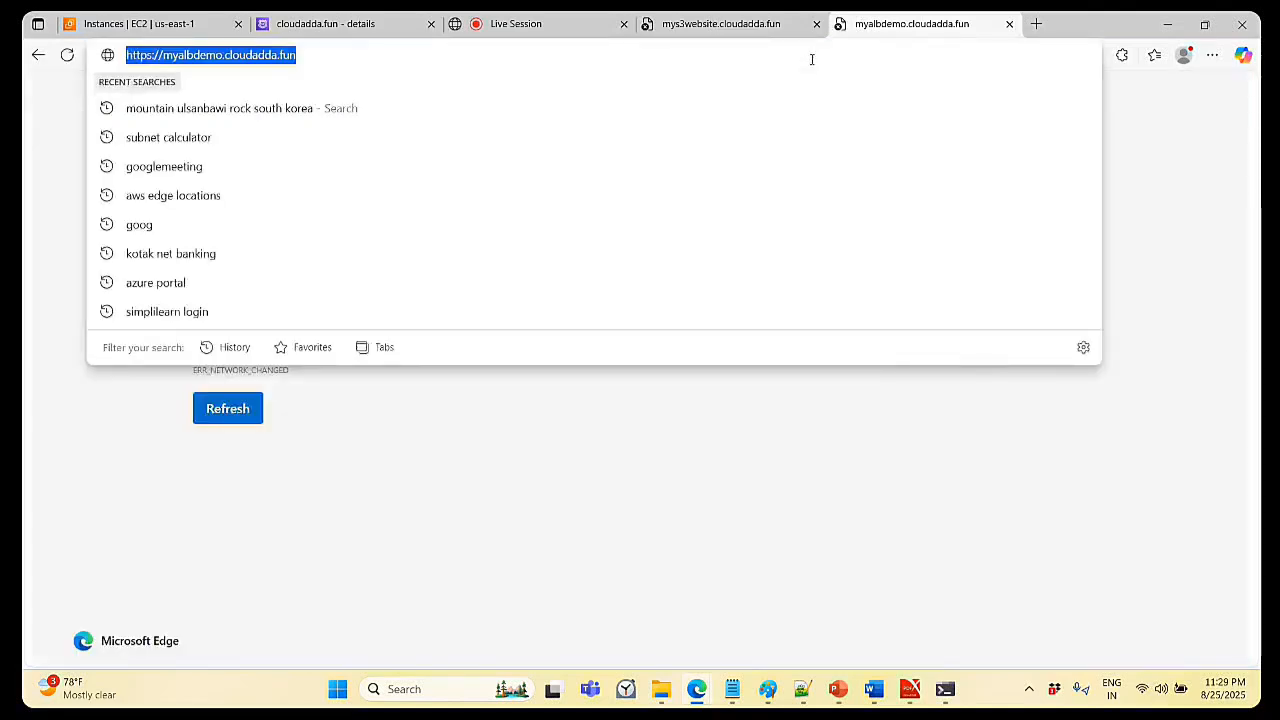
key(Return)
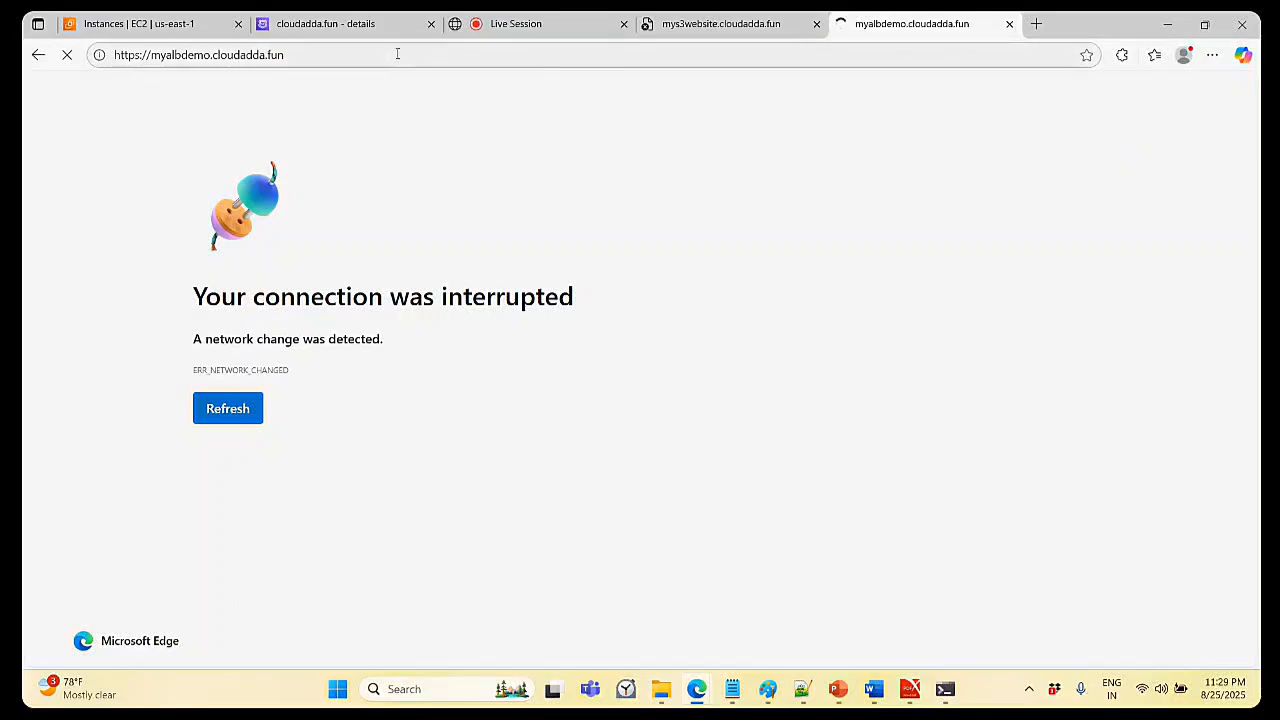
click(397, 54)
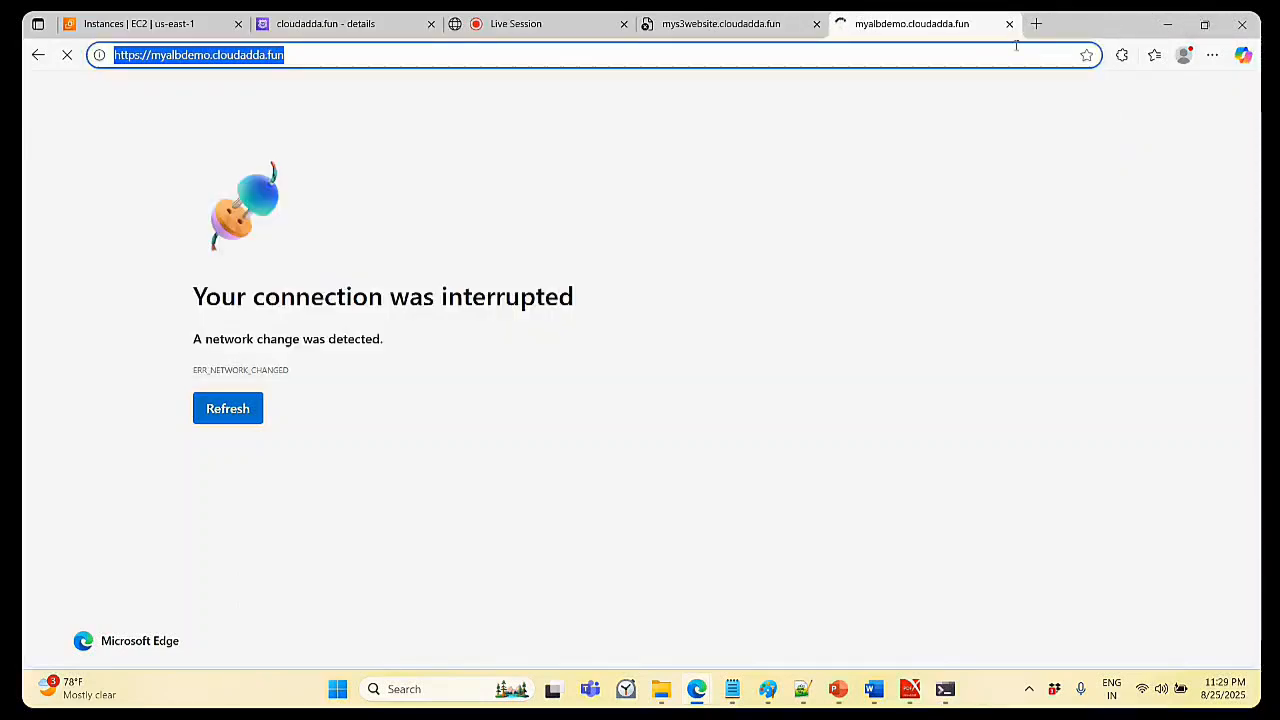
- Close the mys3website.cloudadda.fun and myalbdemo.cloudadda.fun pages and open an empty browser tab
click(816, 24)
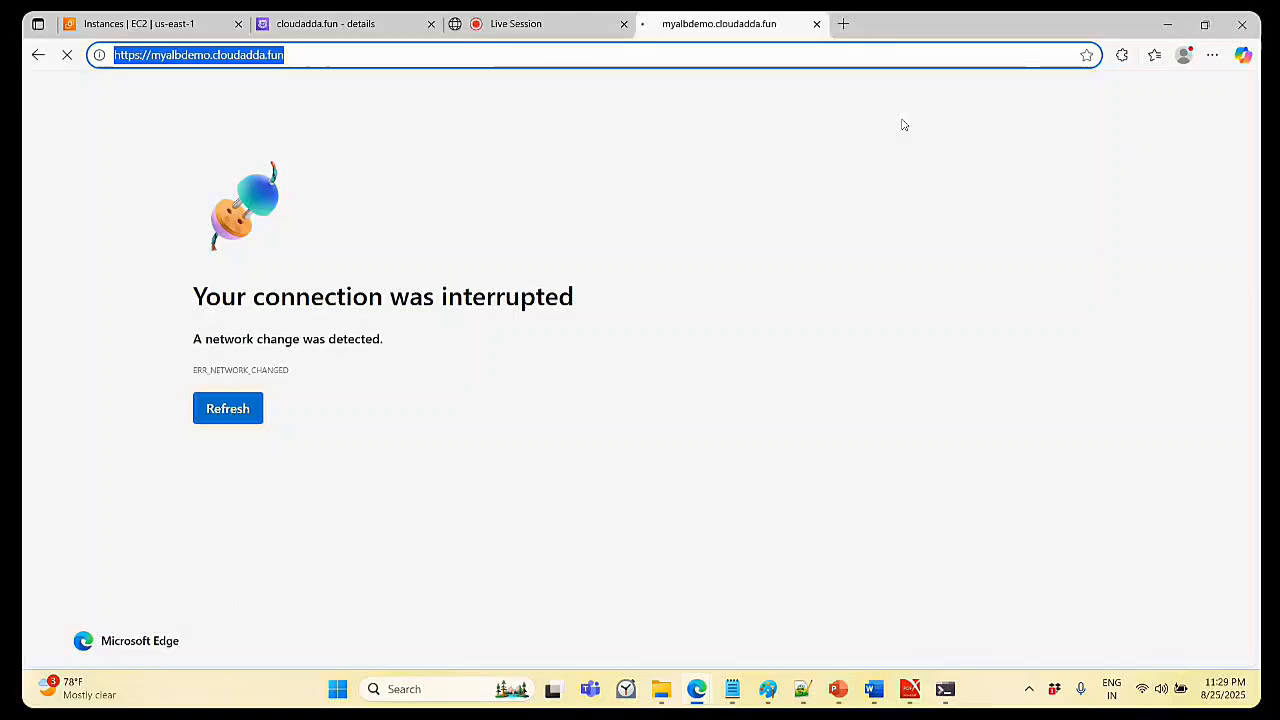
click(817, 25)
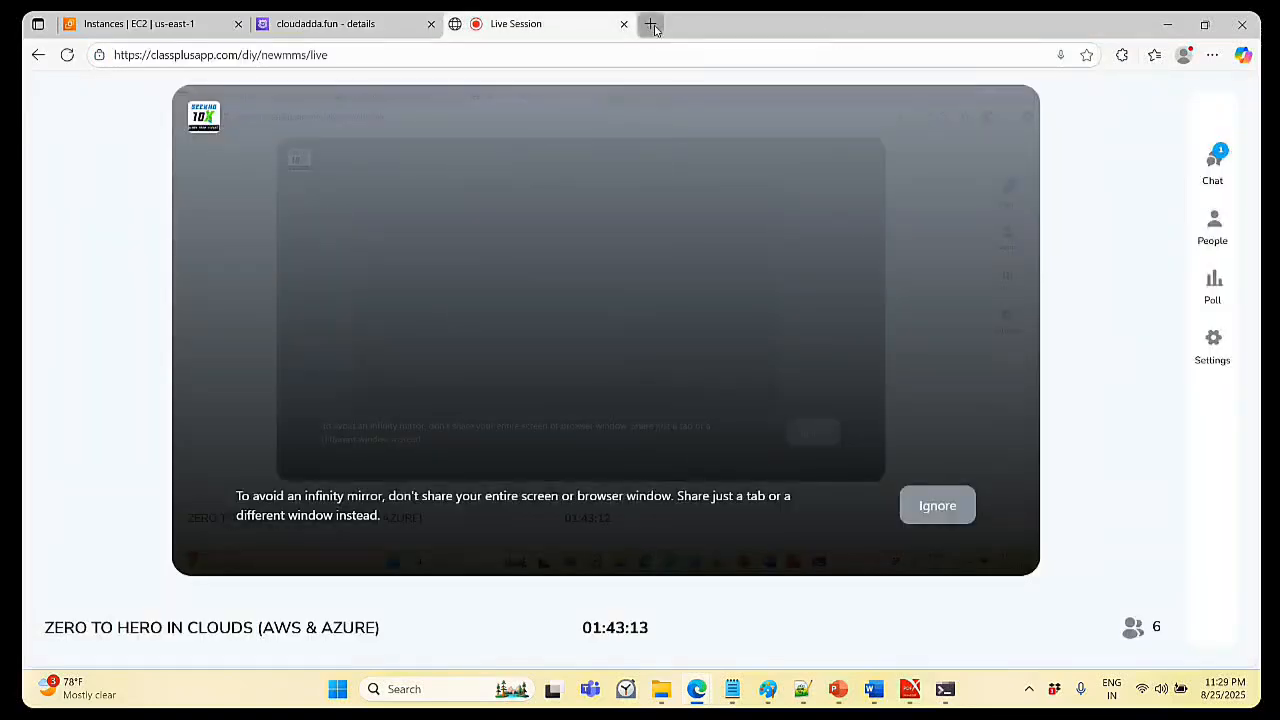
click(651, 24)
click(454, 54)
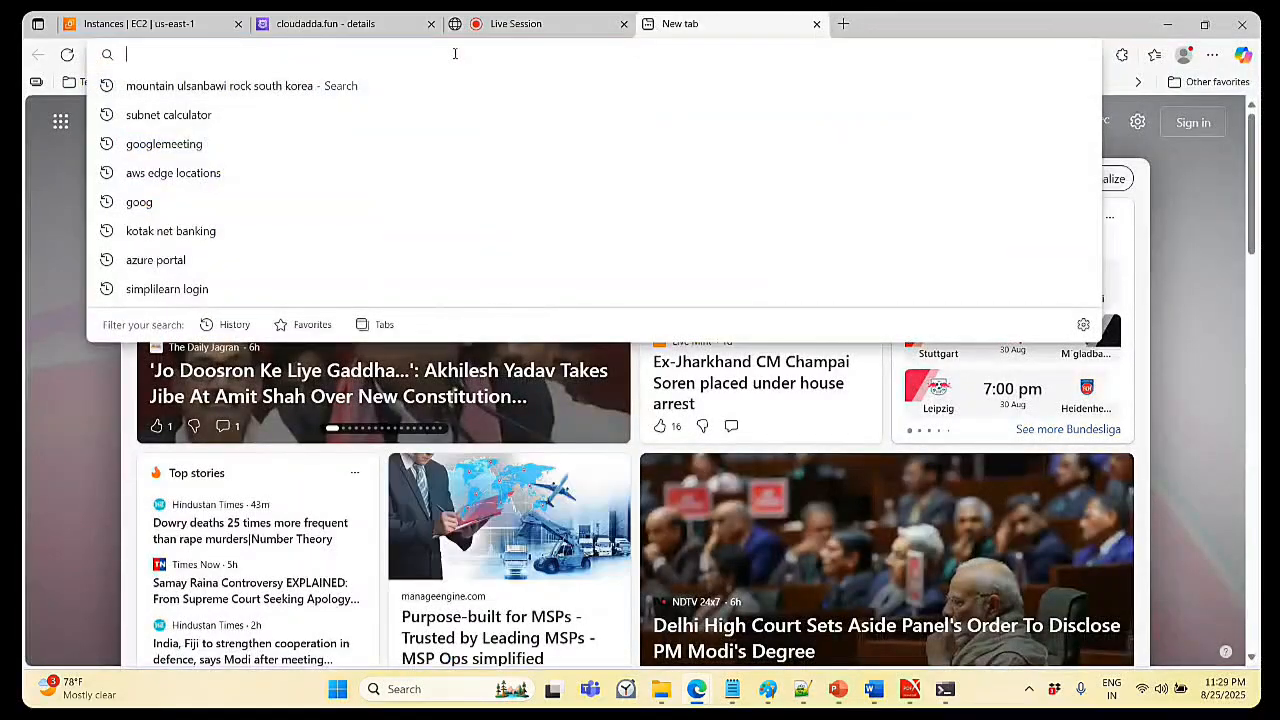
text(mys3website.cloudadda.fun)
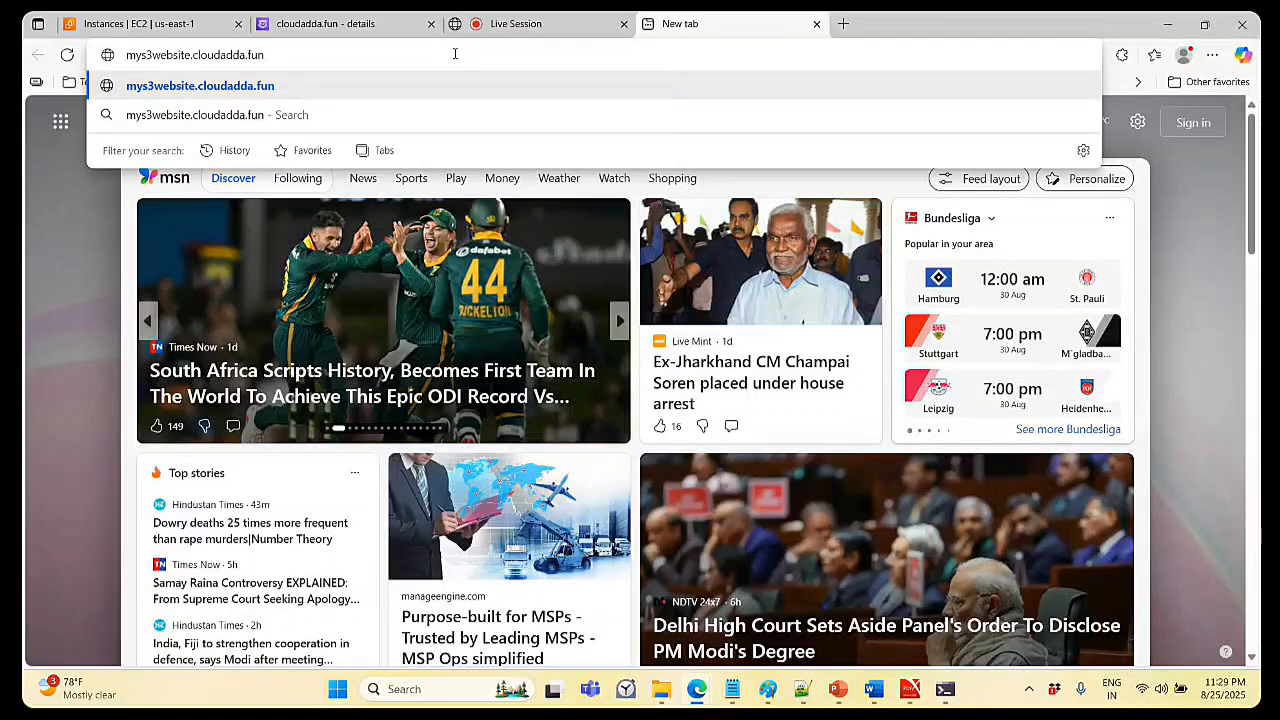
key(Escape)
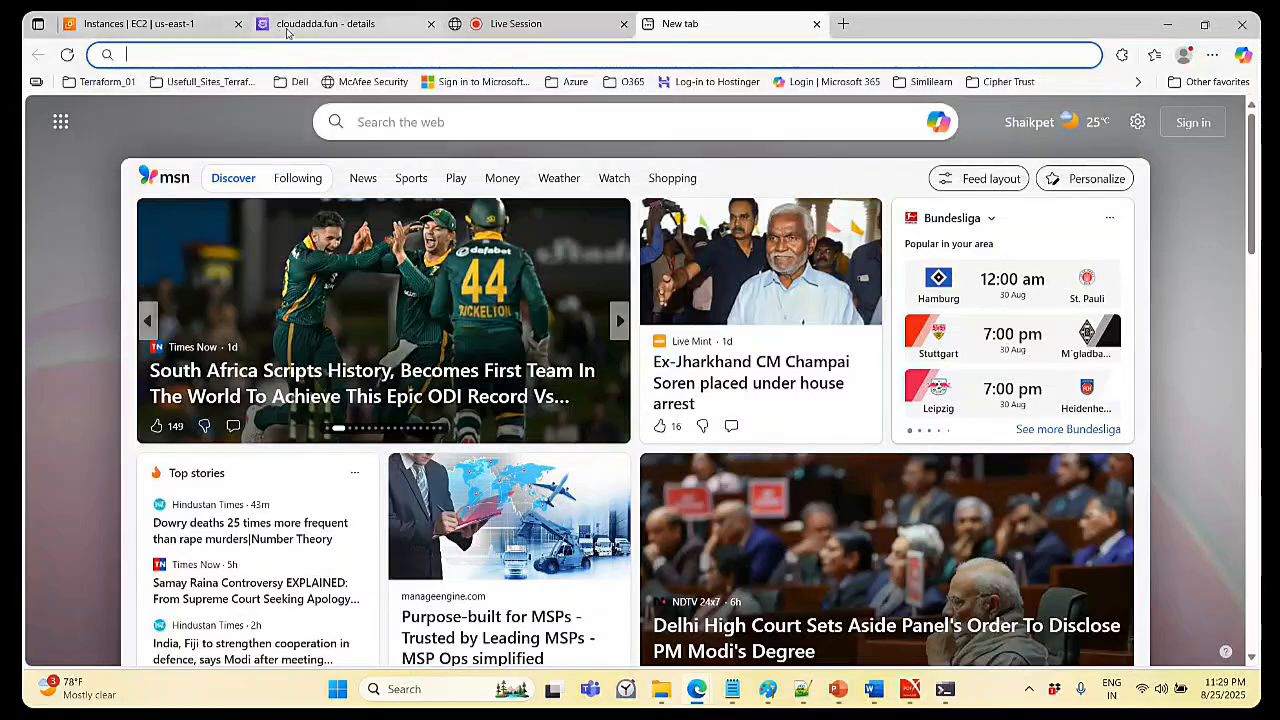
- Copy the record name myalbdemo.cloudadda.fun from the hosted zone and load it in the empty browser tab
click(330, 24)
click(425, 571)
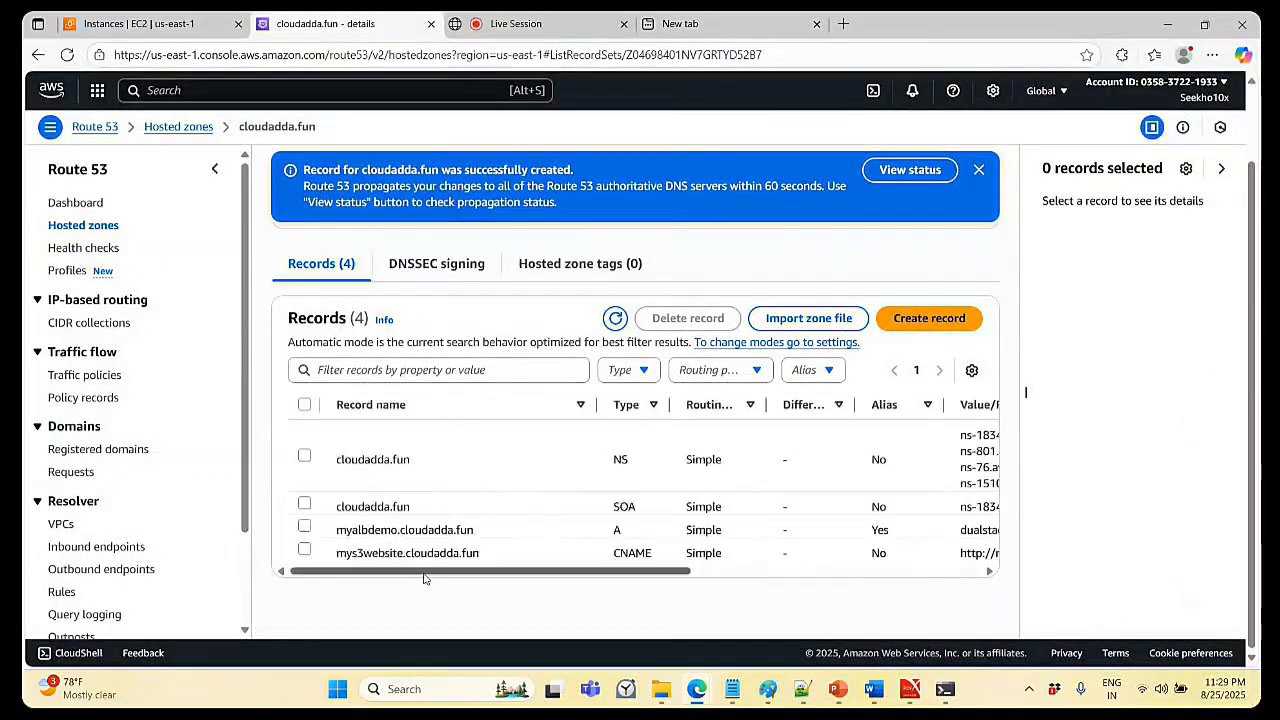
drag(474, 530, 338, 529)
key(ctrl+c)
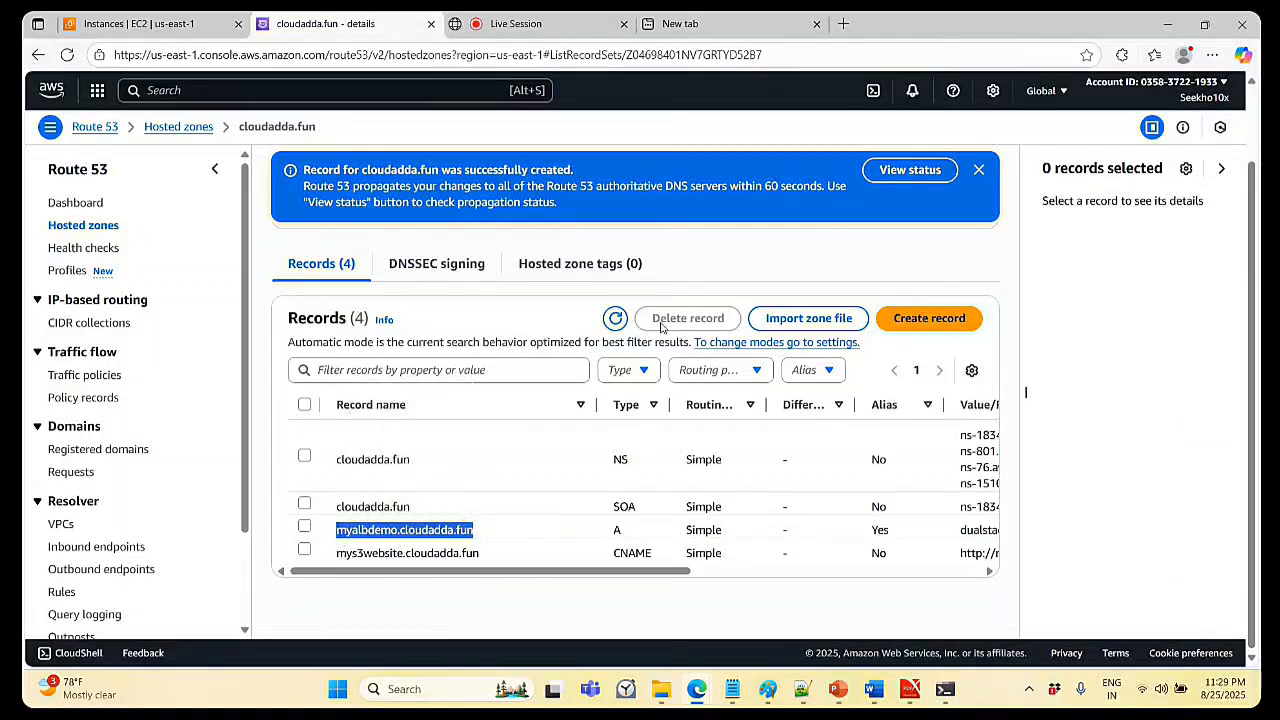
click(665, 24)
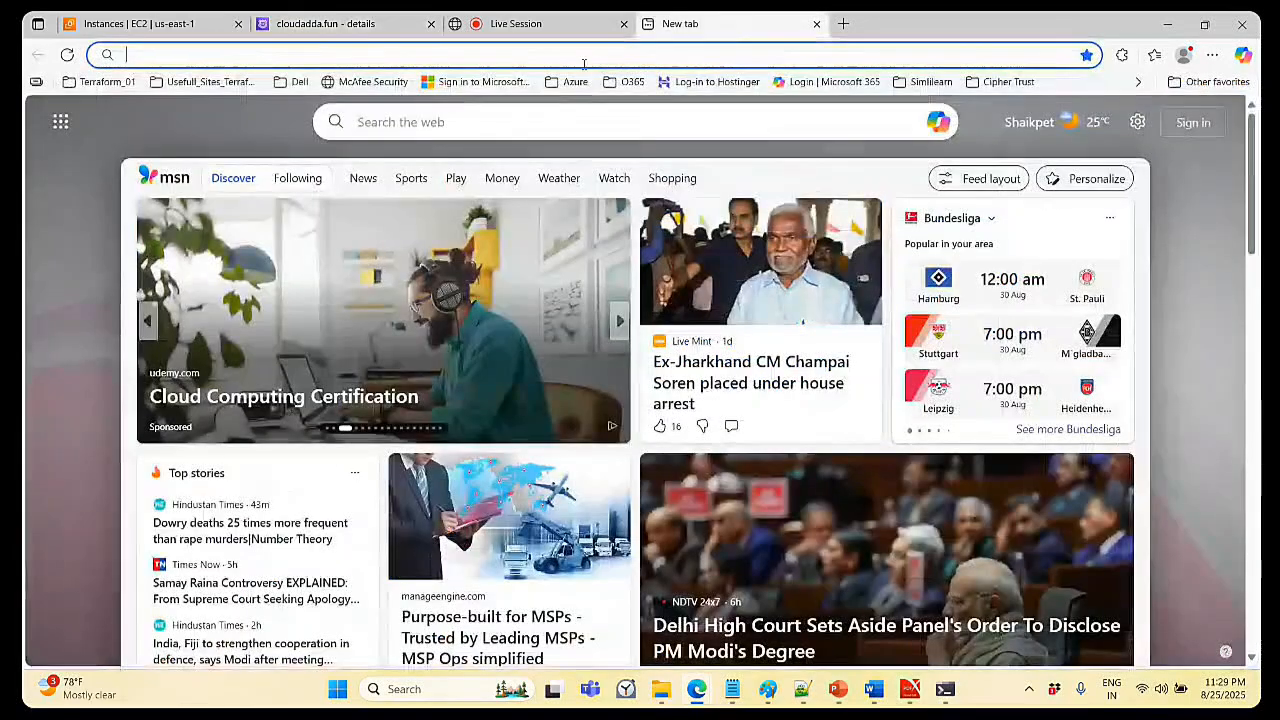
click(531, 46)
key(ctrl+v)
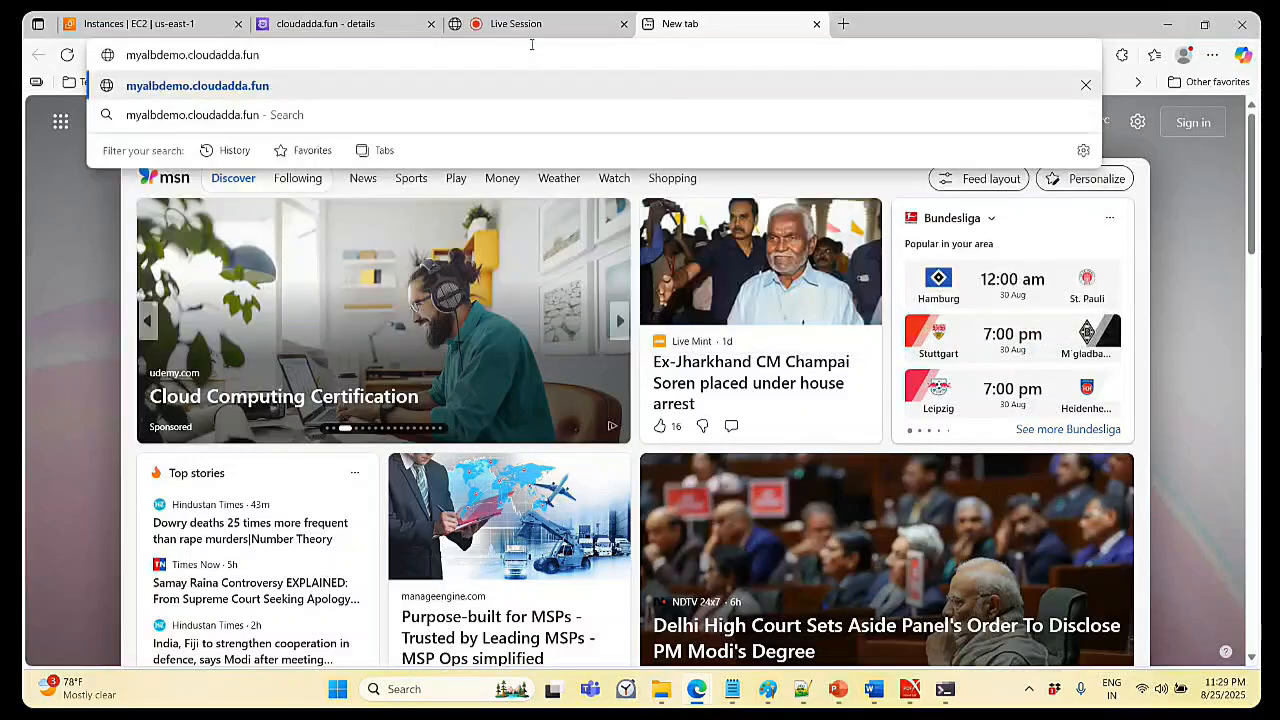
key(Return)
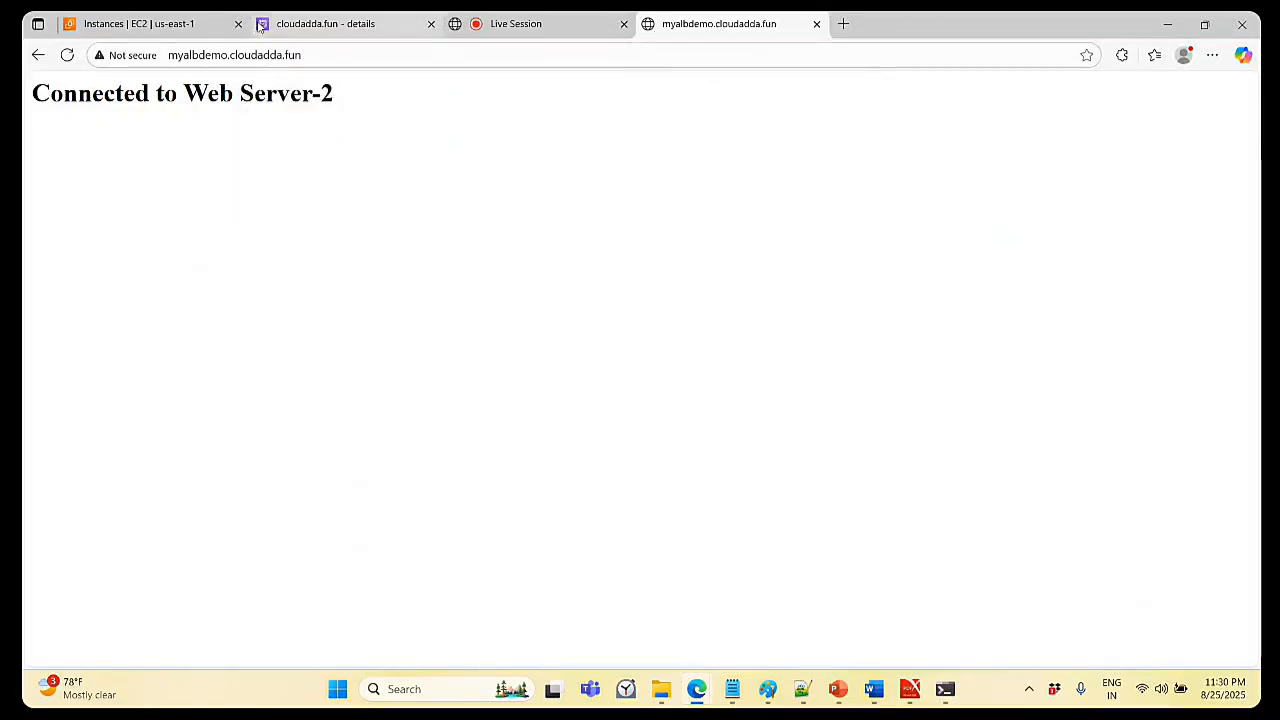
- Review the hosted zone and the myalbdemo.cloudadda.fun page, and return to the EC2 instances list
click(370, 24)
click(697, 18)
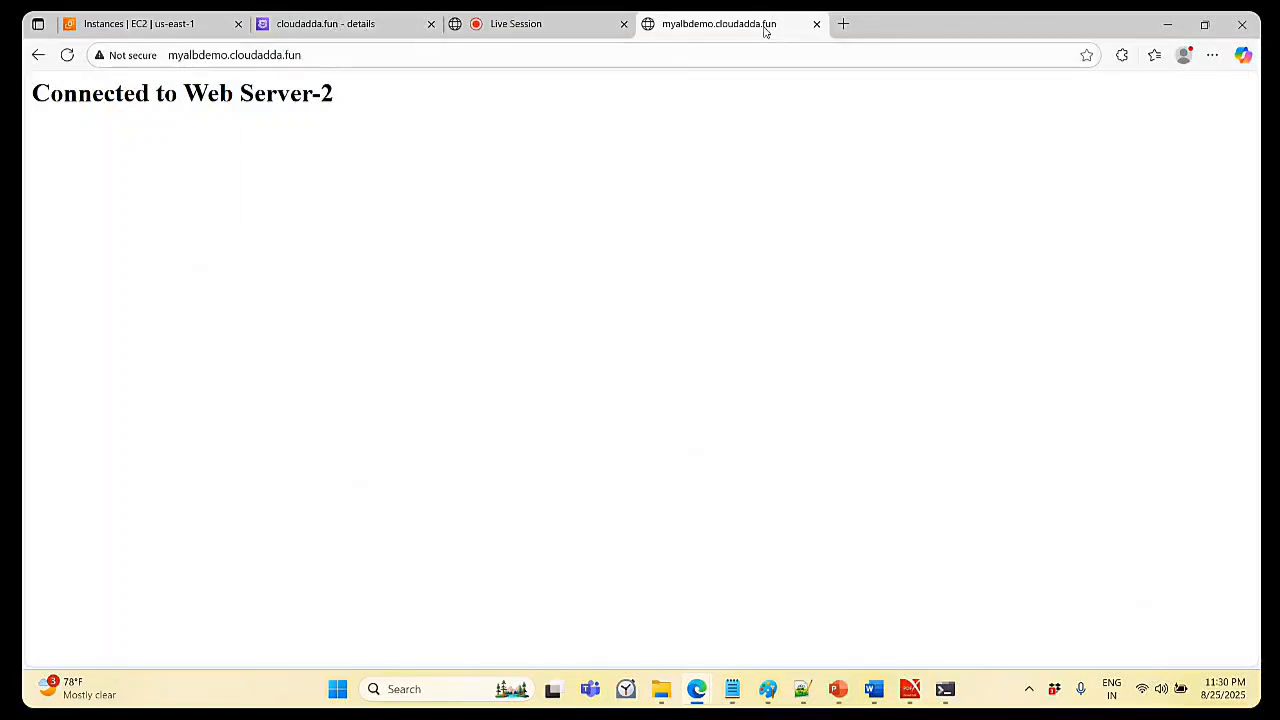
click(183, 25)
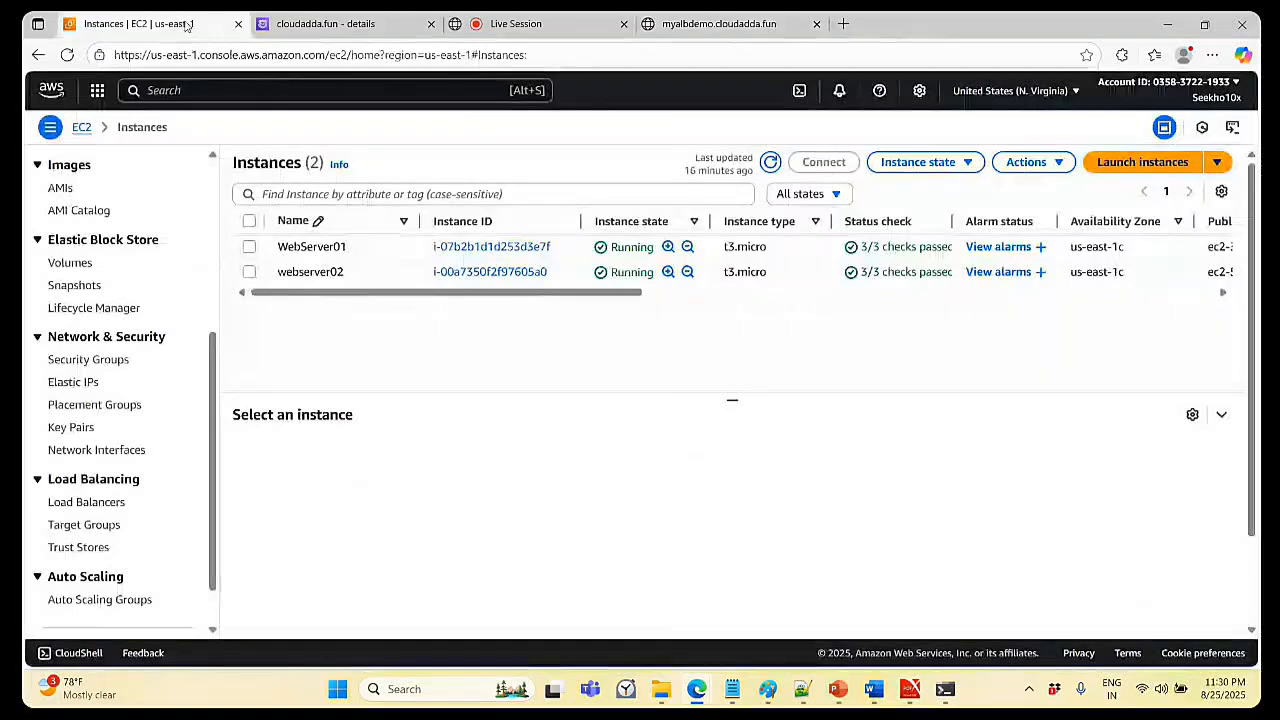
- Check the myalbdemo.cloudadda.fun page, then stop the webserver02 instance
click(779, 22)
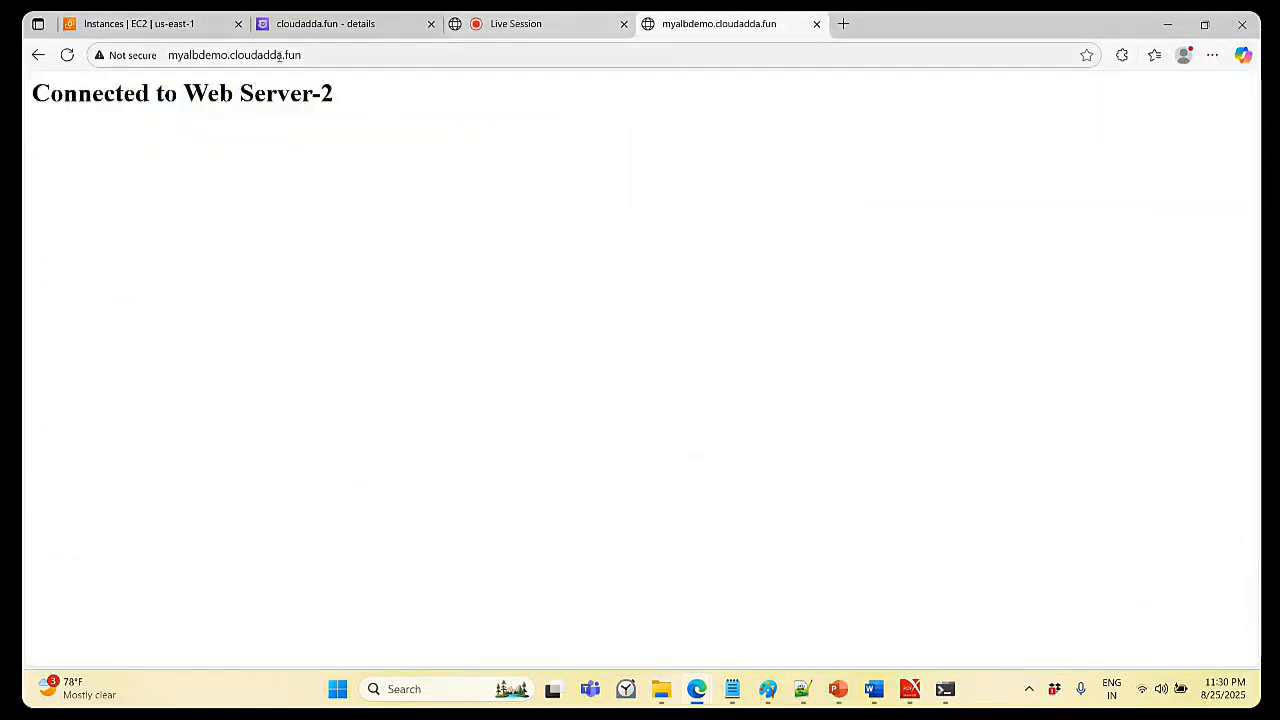
click(181, 30)
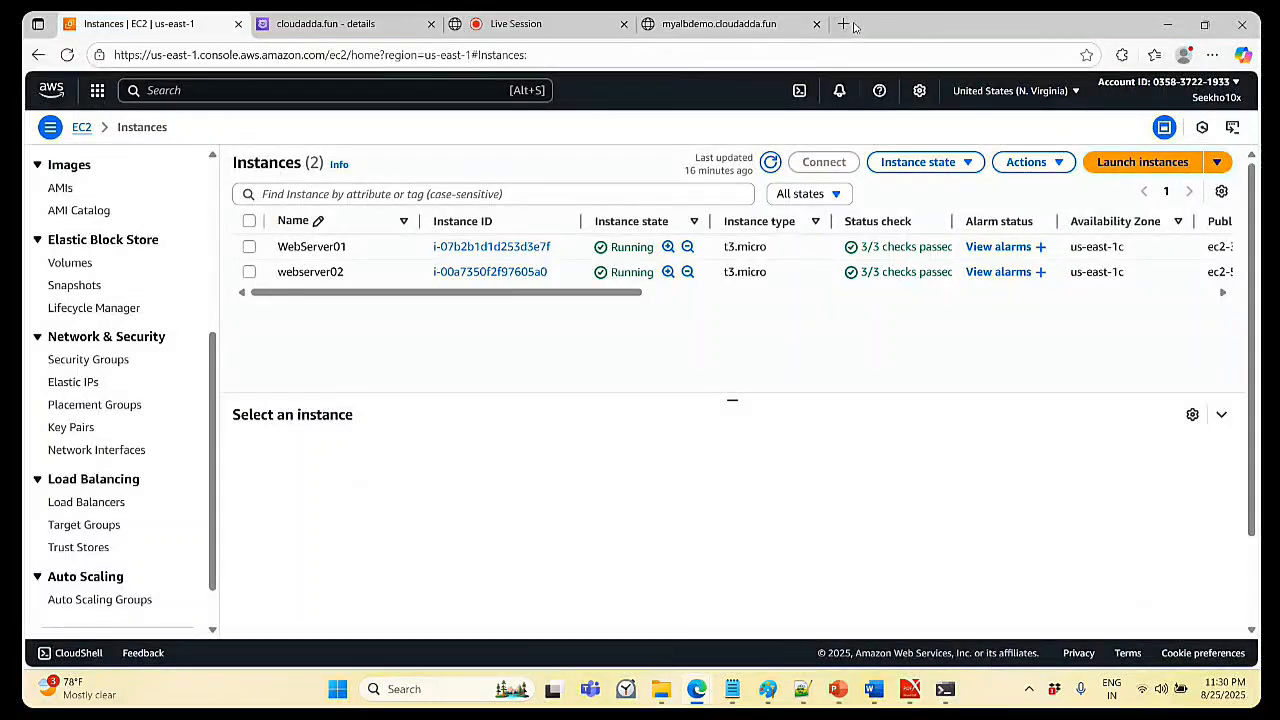
click(249, 272)
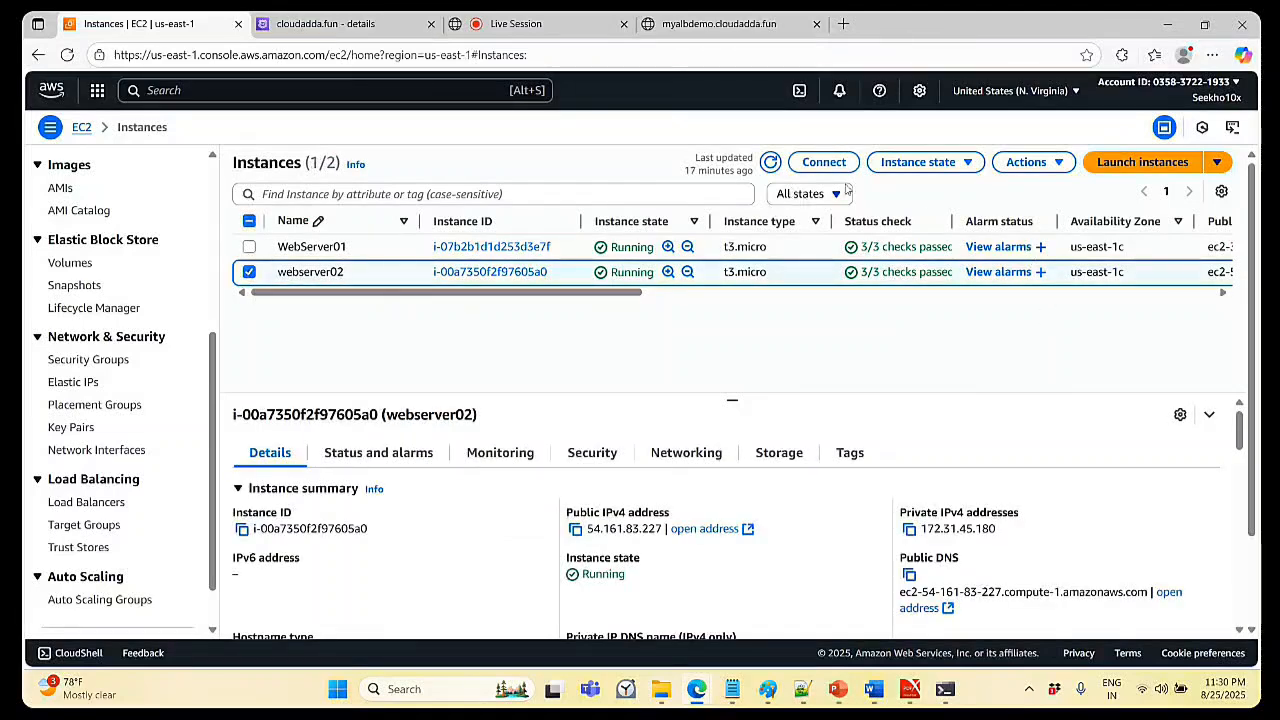
click(950, 162)
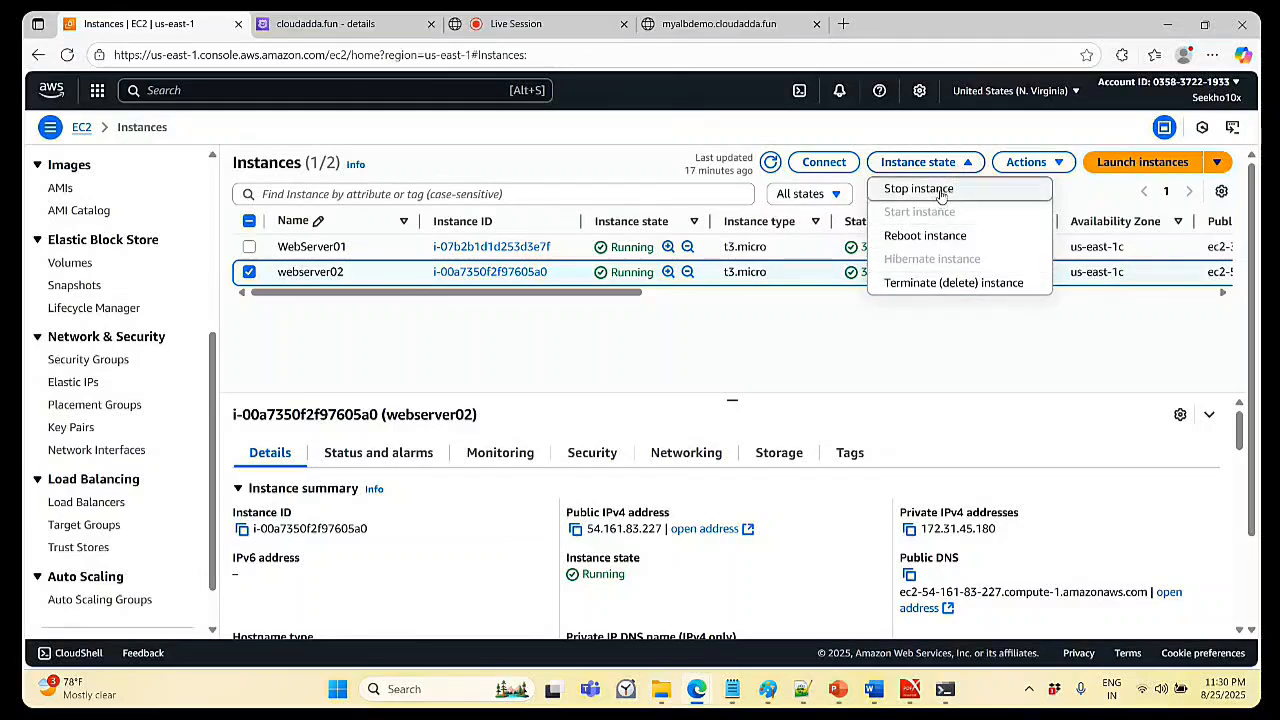
click(919, 189)
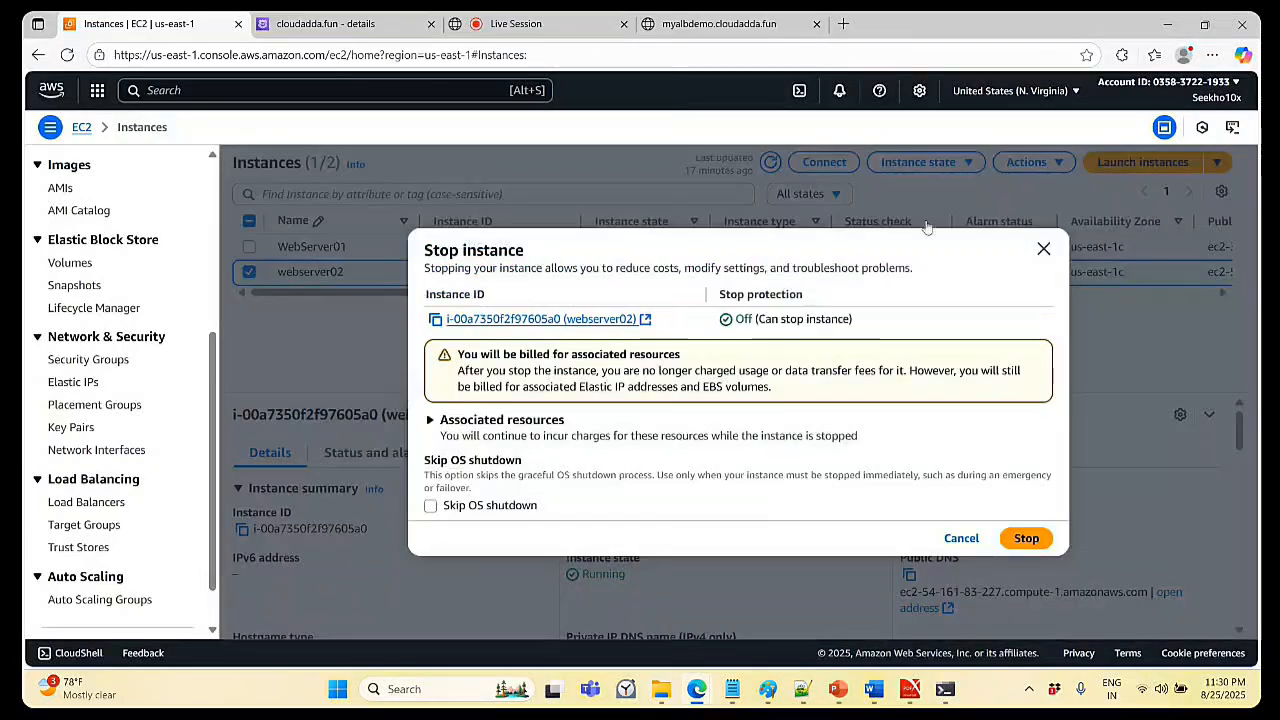
click(1026, 538)
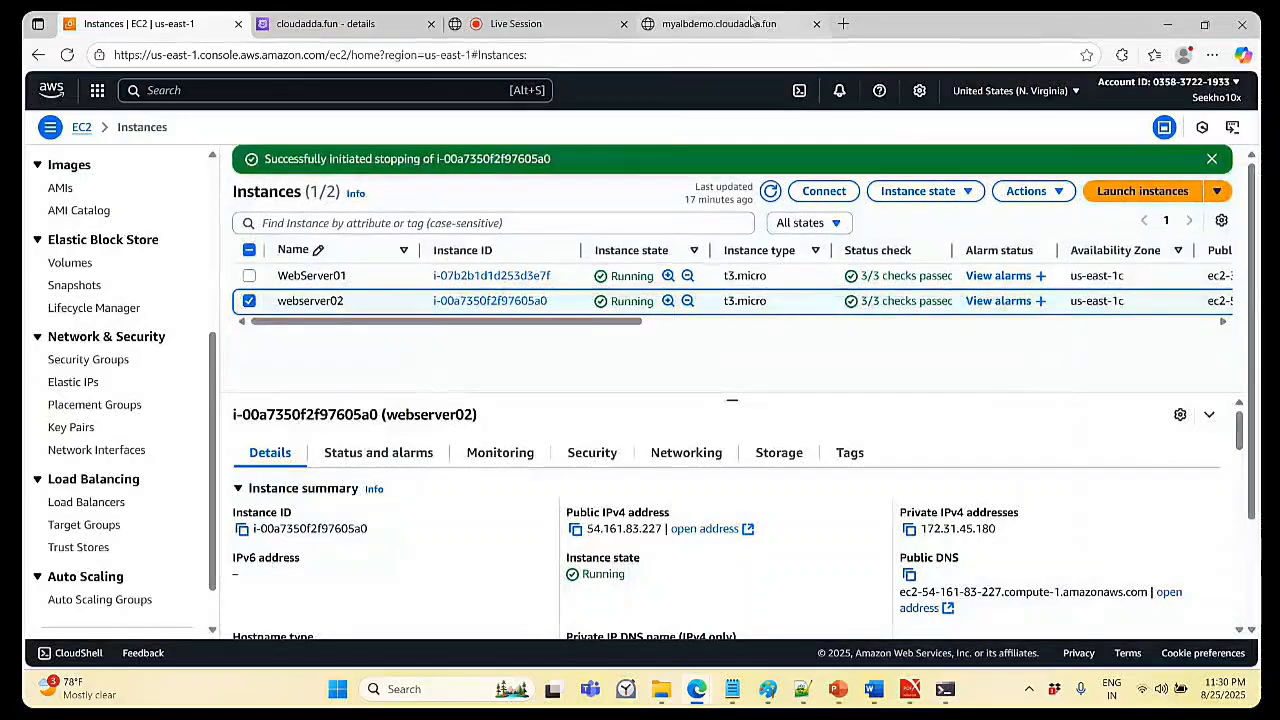
- Check the myalbdemo.cloudadda.fun page and the cloudadda.fun hosted zone, and refresh the EC2 instances list to follow the state of webserver02
click(752, 20)
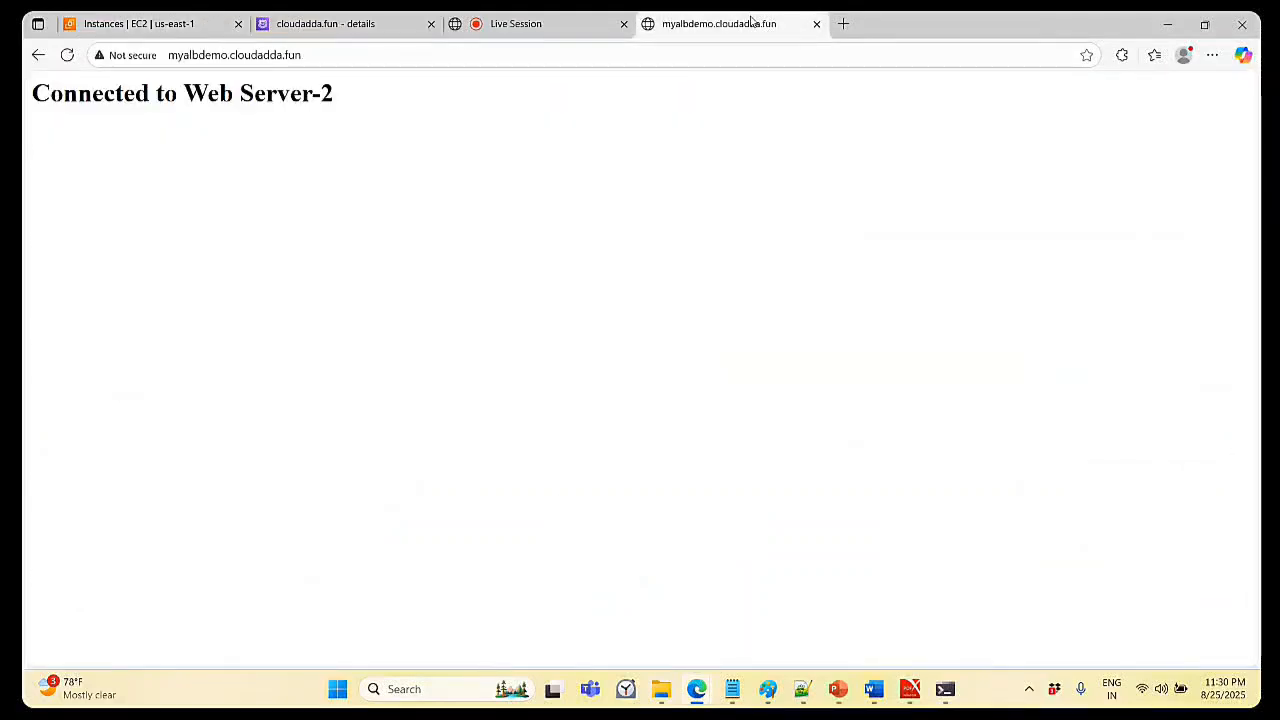
click(177, 20)
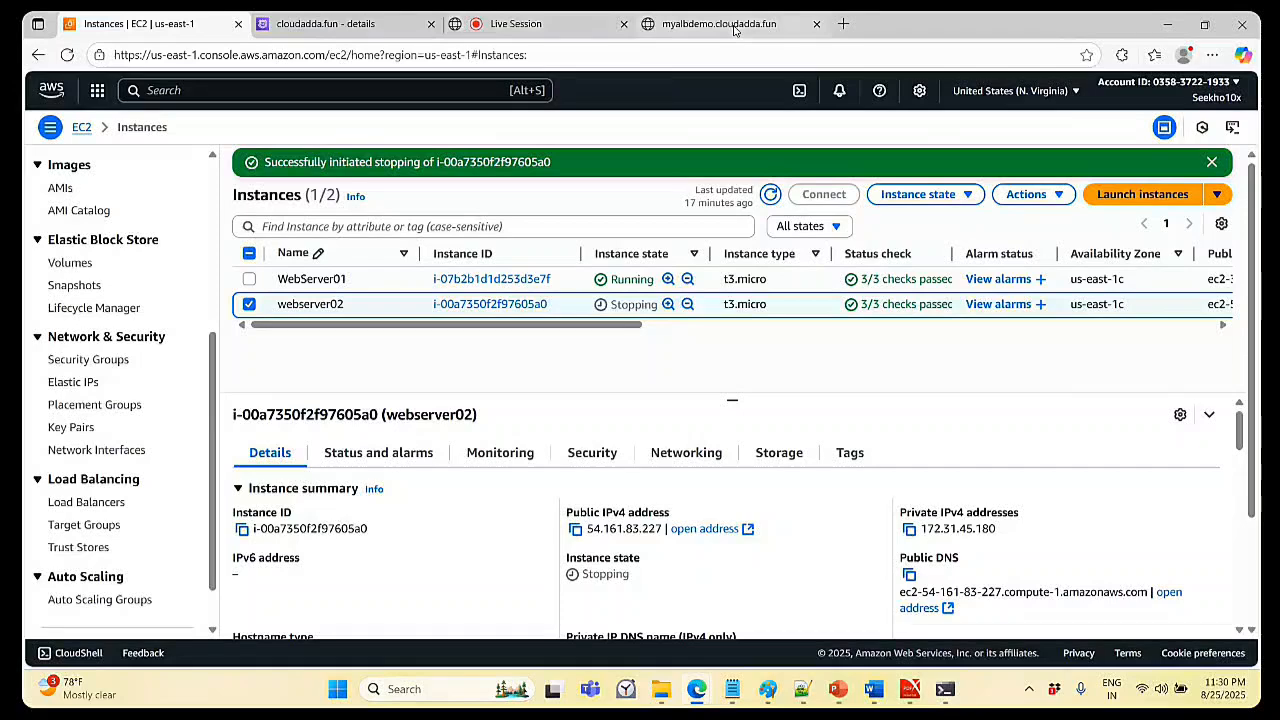
click(405, 26)
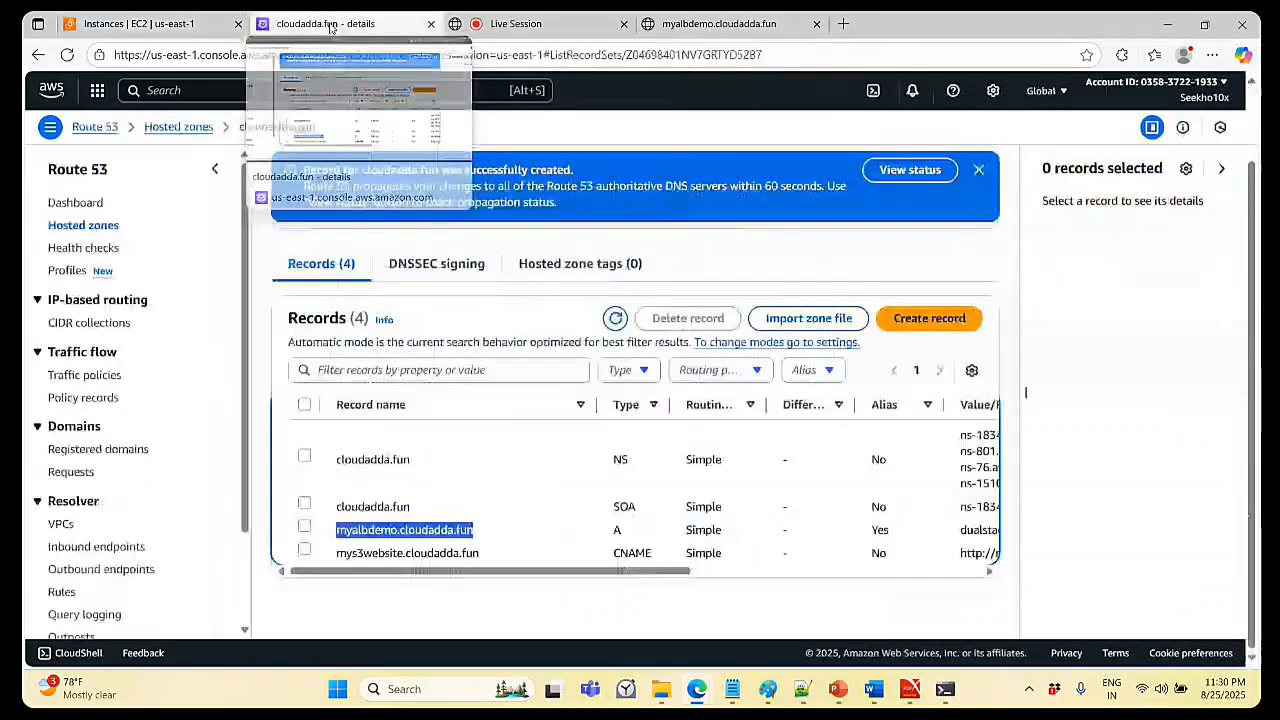
click(740, 24)
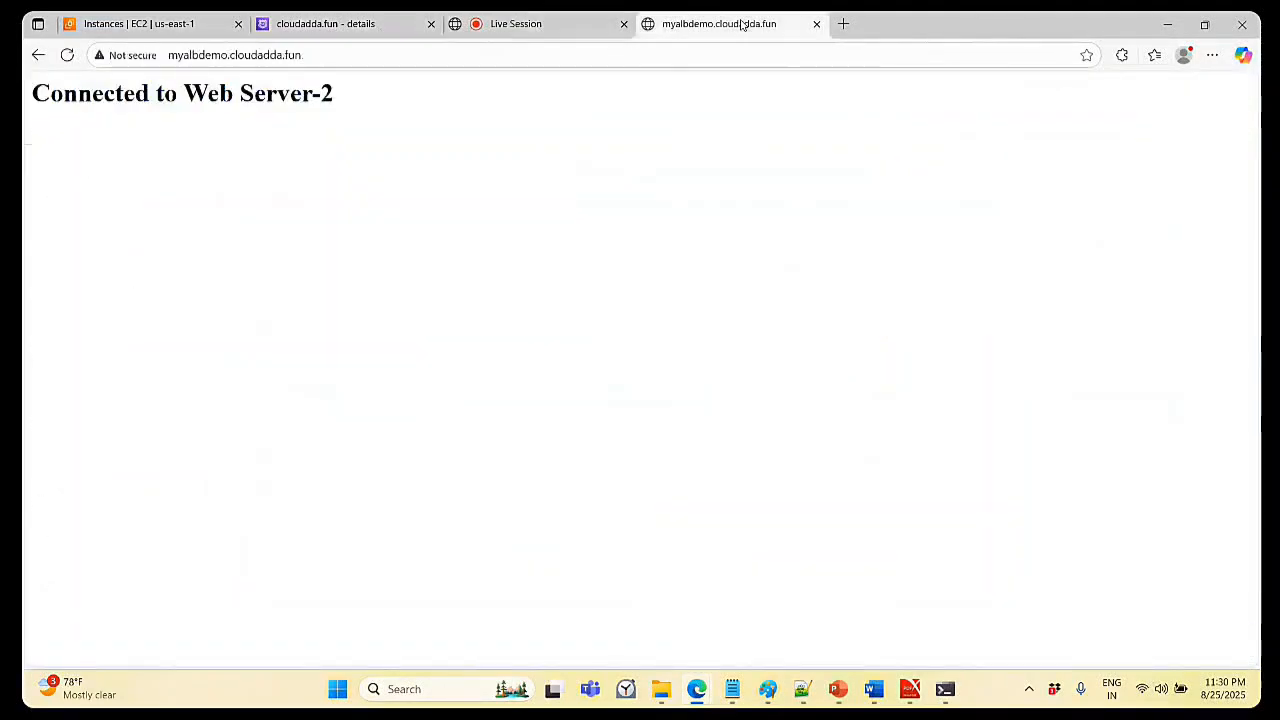
click(185, 24)
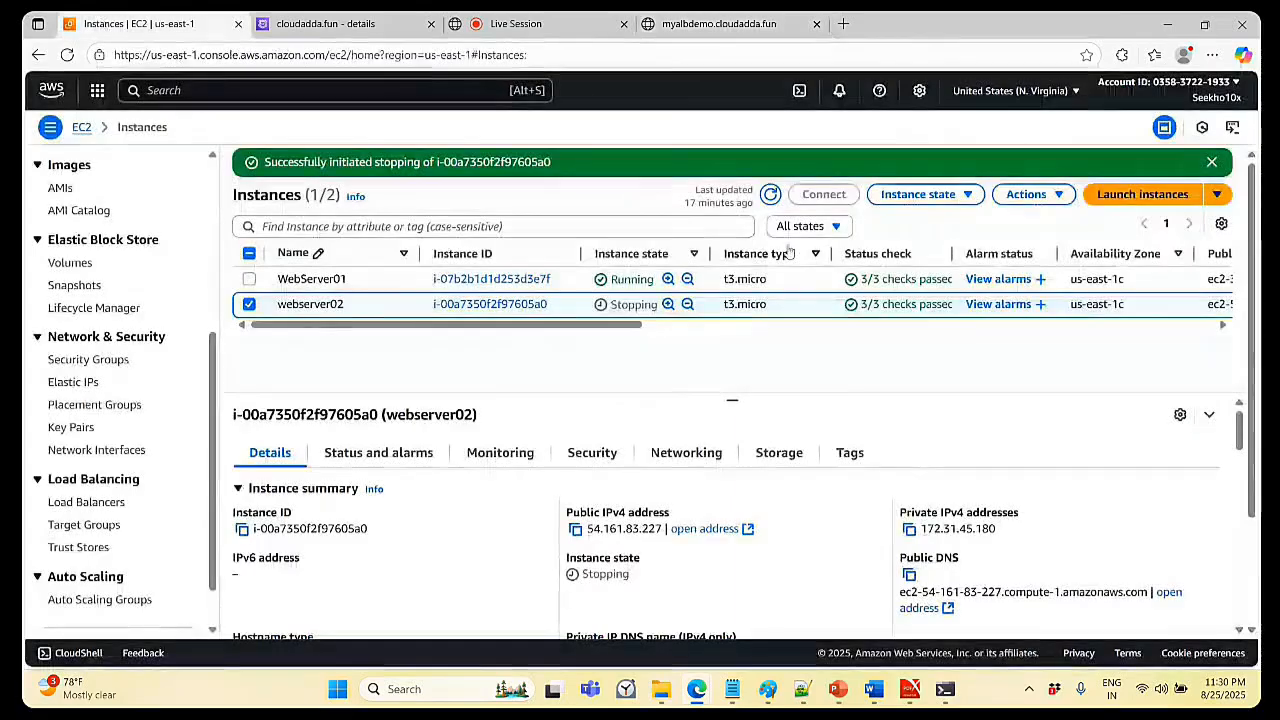
click(771, 194)
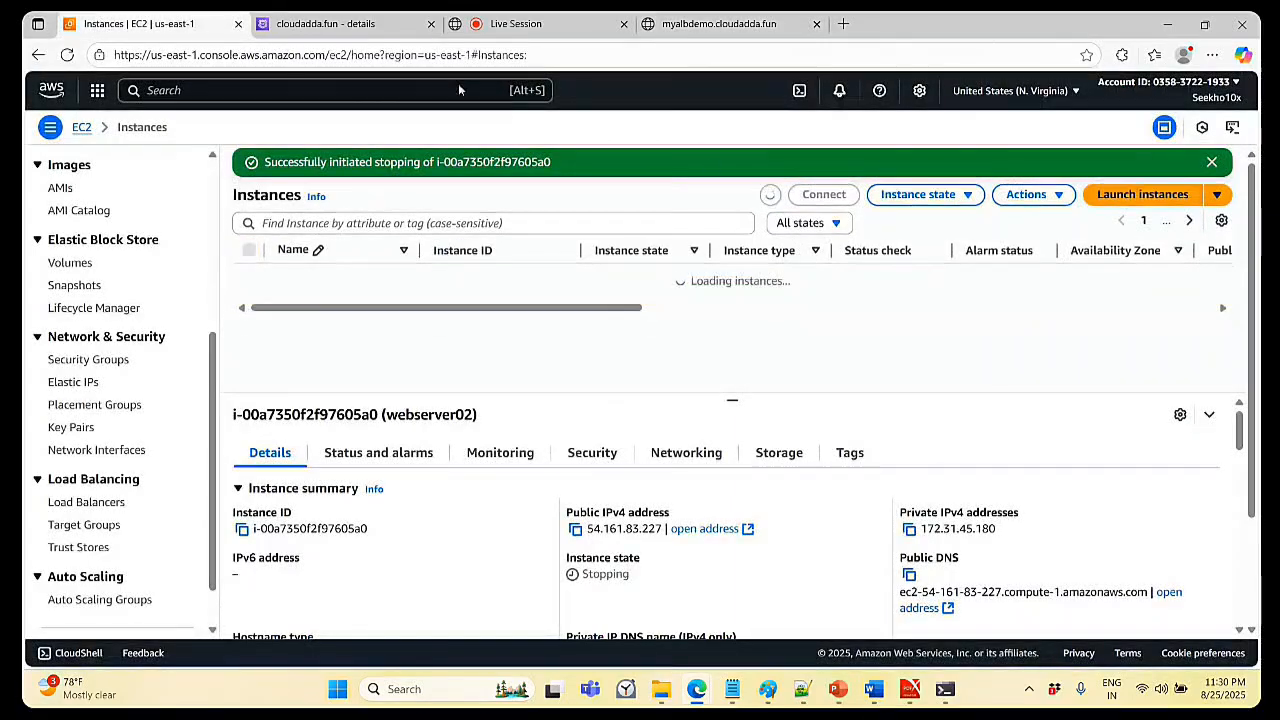
click(330, 23)
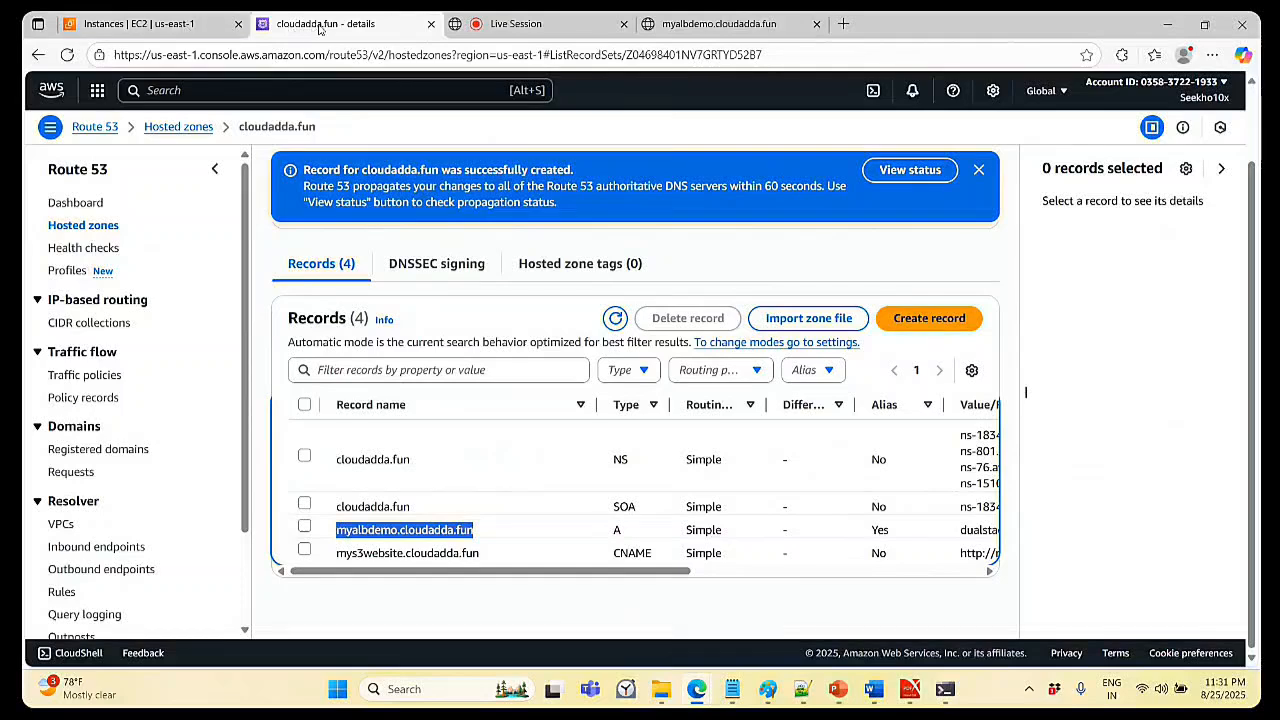
- Open the EC2 load balancers list in a new browser tab, refresh it and show the details of CLB-Demo
click(140, 23)
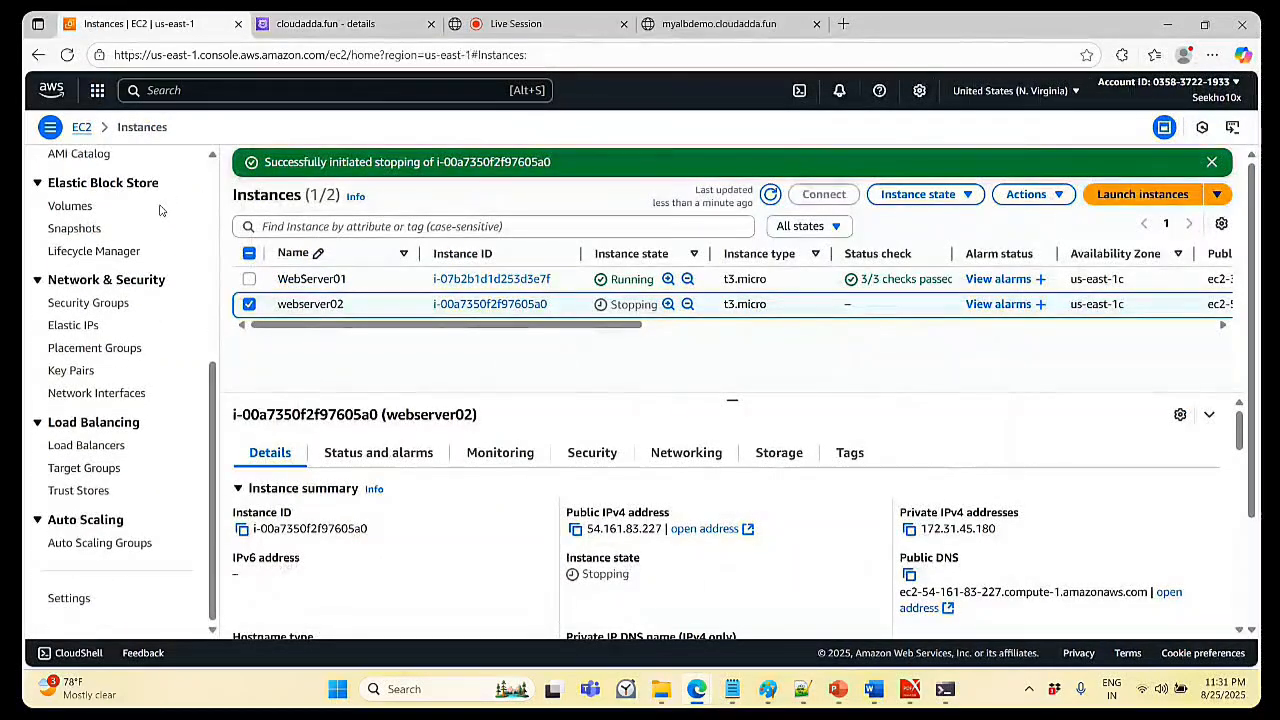
right_click(102, 447)
click(151, 459)
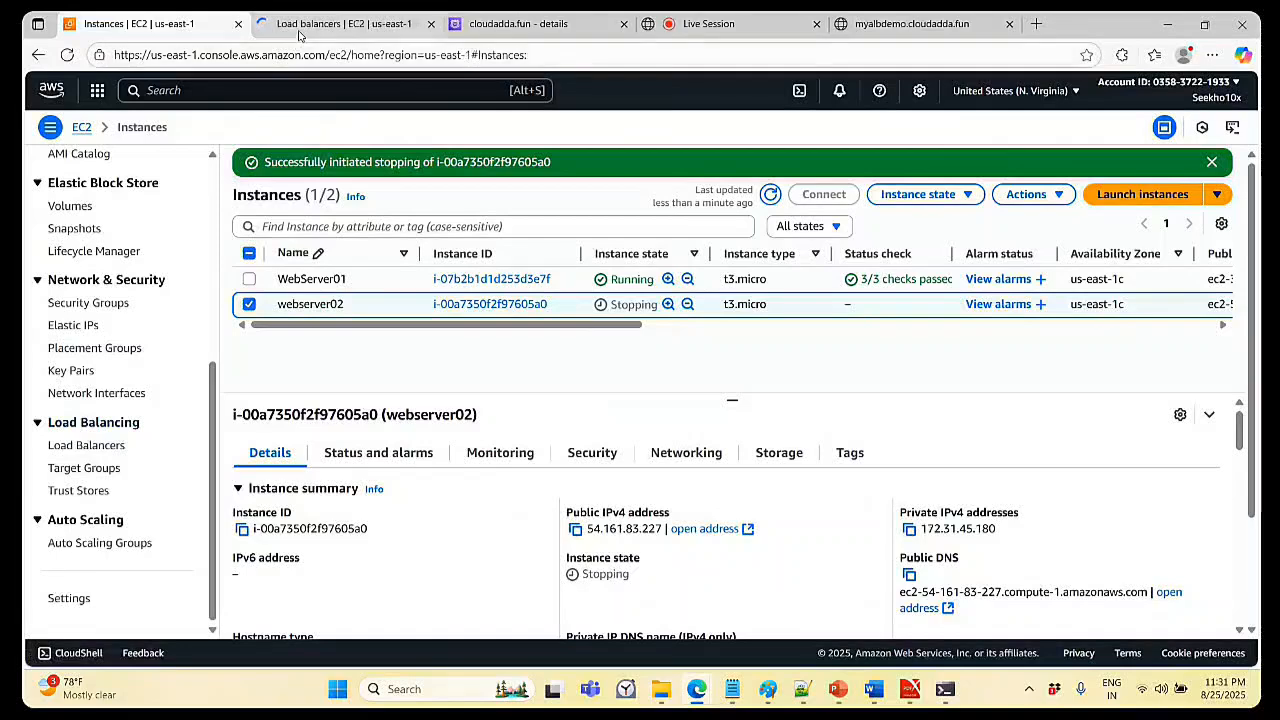
key(ctrl+Tab)
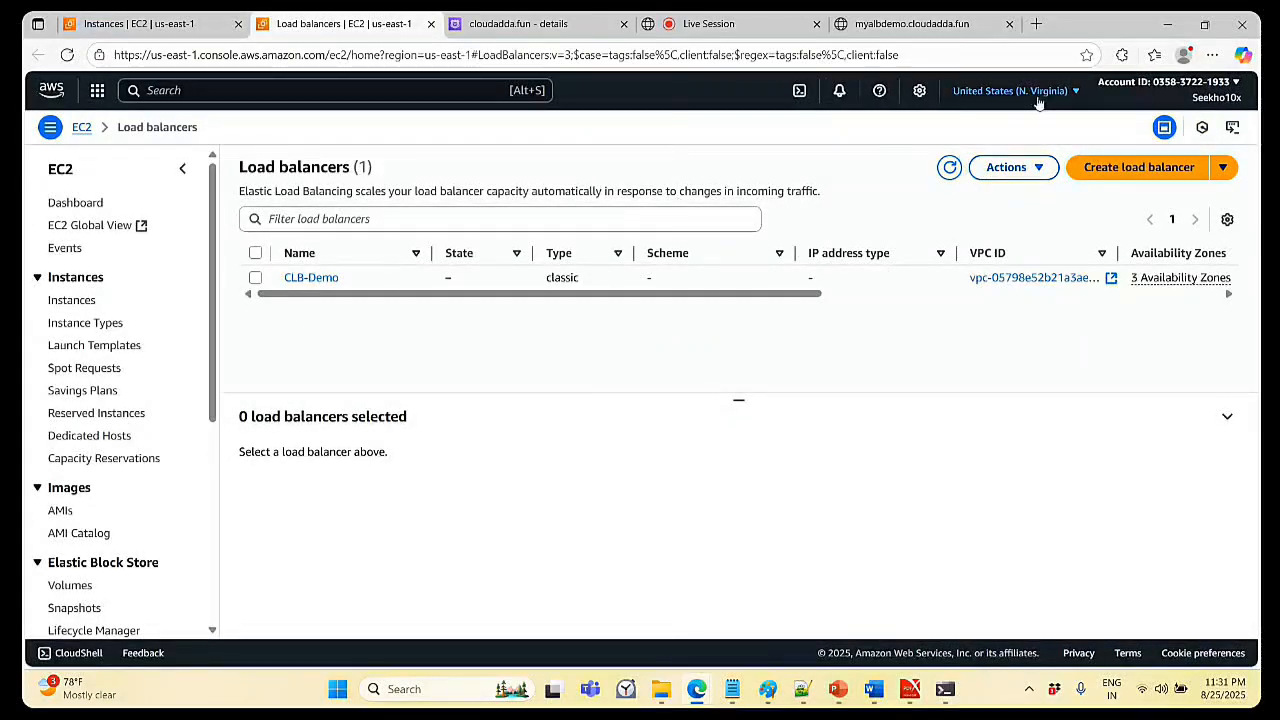
click(950, 168)
click(950, 168)
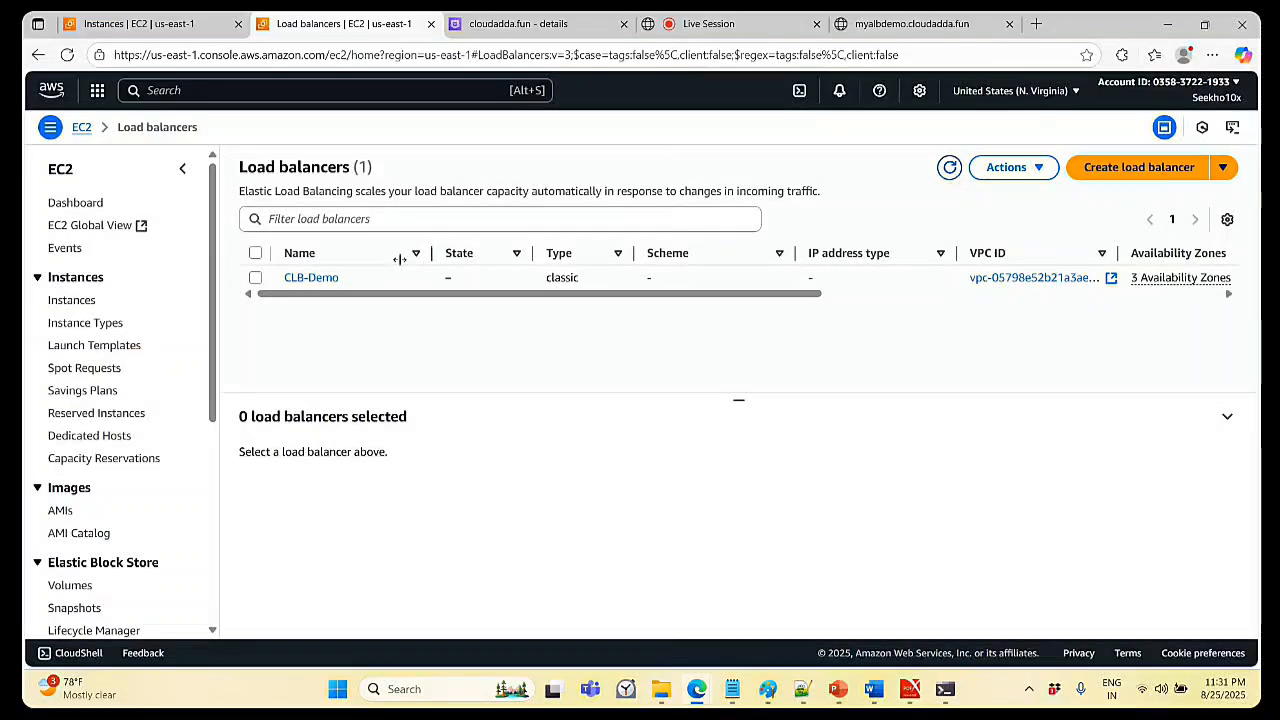
click(300, 279)
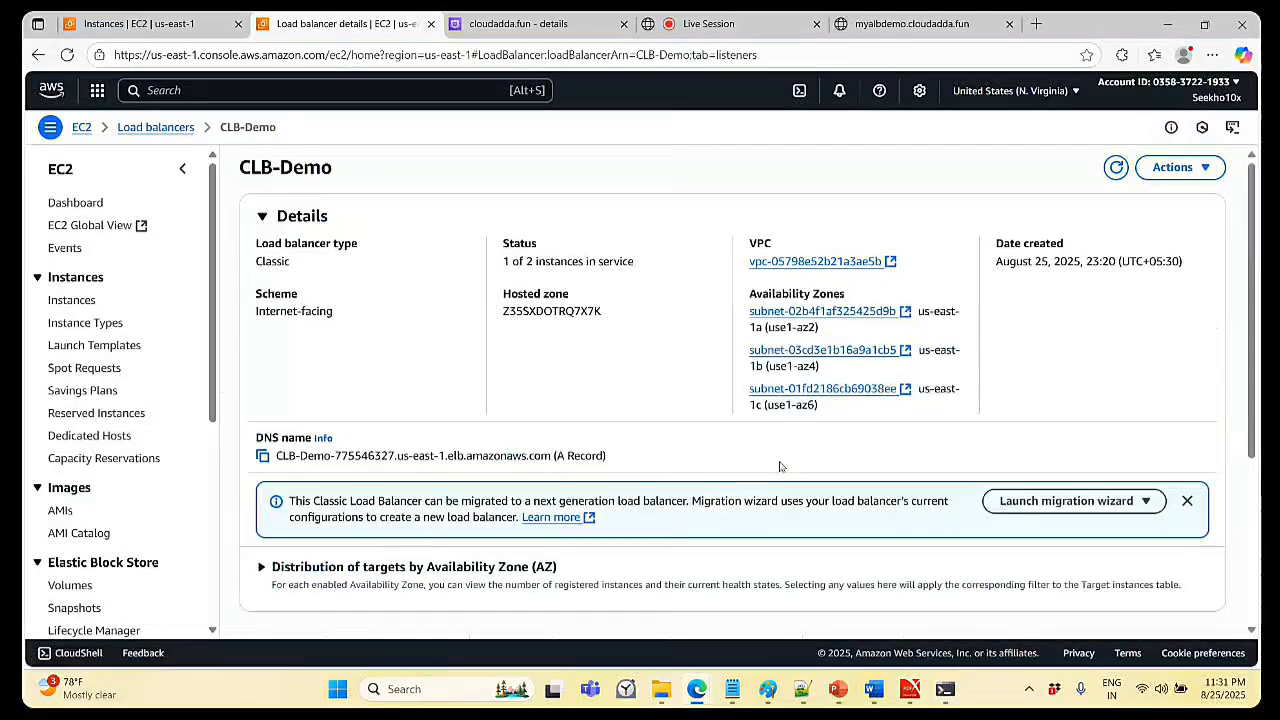
- Show CLB-Demo's target instances and widen the Health status description column until its full text fits
scroll(788, 447, down, 3)
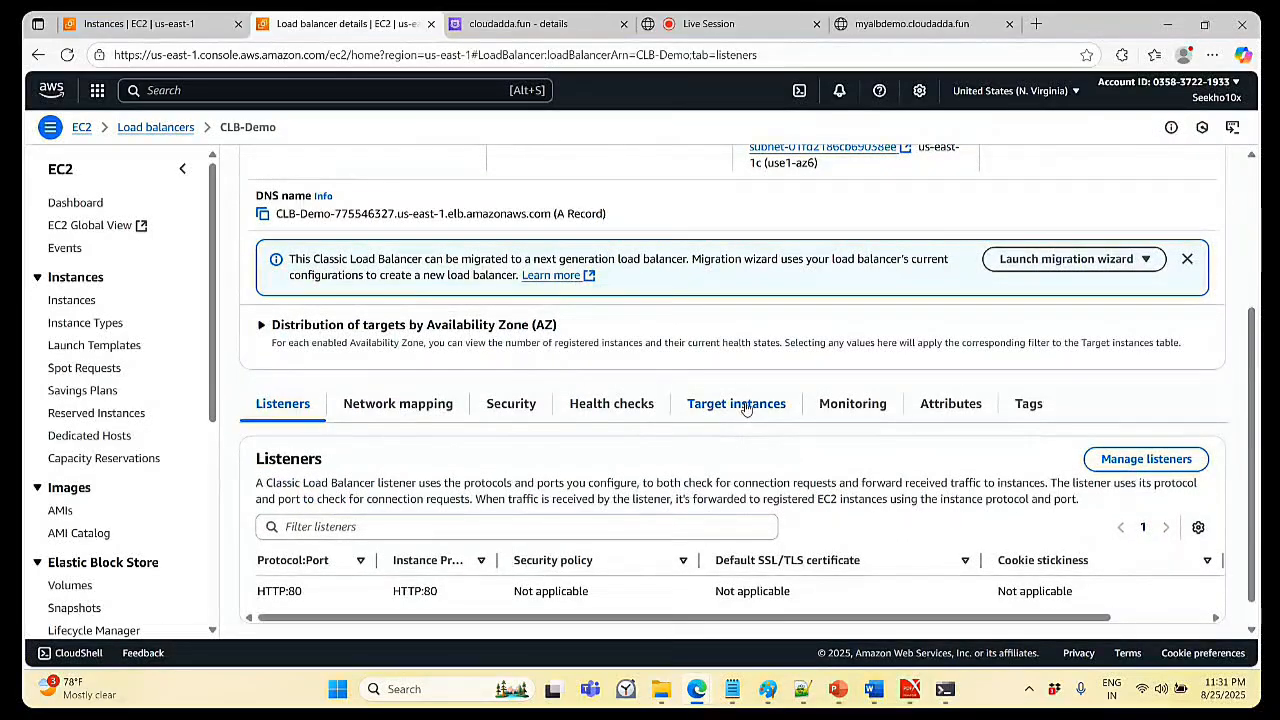
click(745, 407)
scroll(775, 591, down, 1)
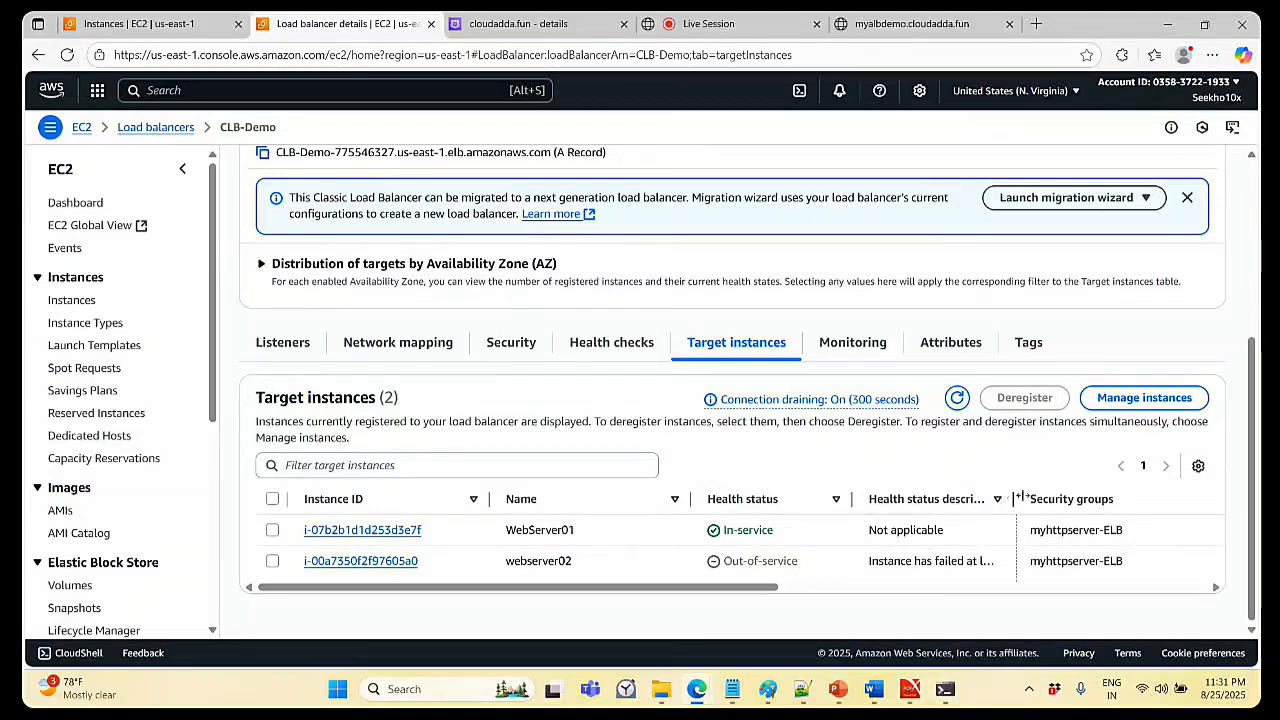
mouse_move(1020, 497)
mouse_down()
mouse_move(1240, 486)
mouse_move(1148, 525)
mouse_up()
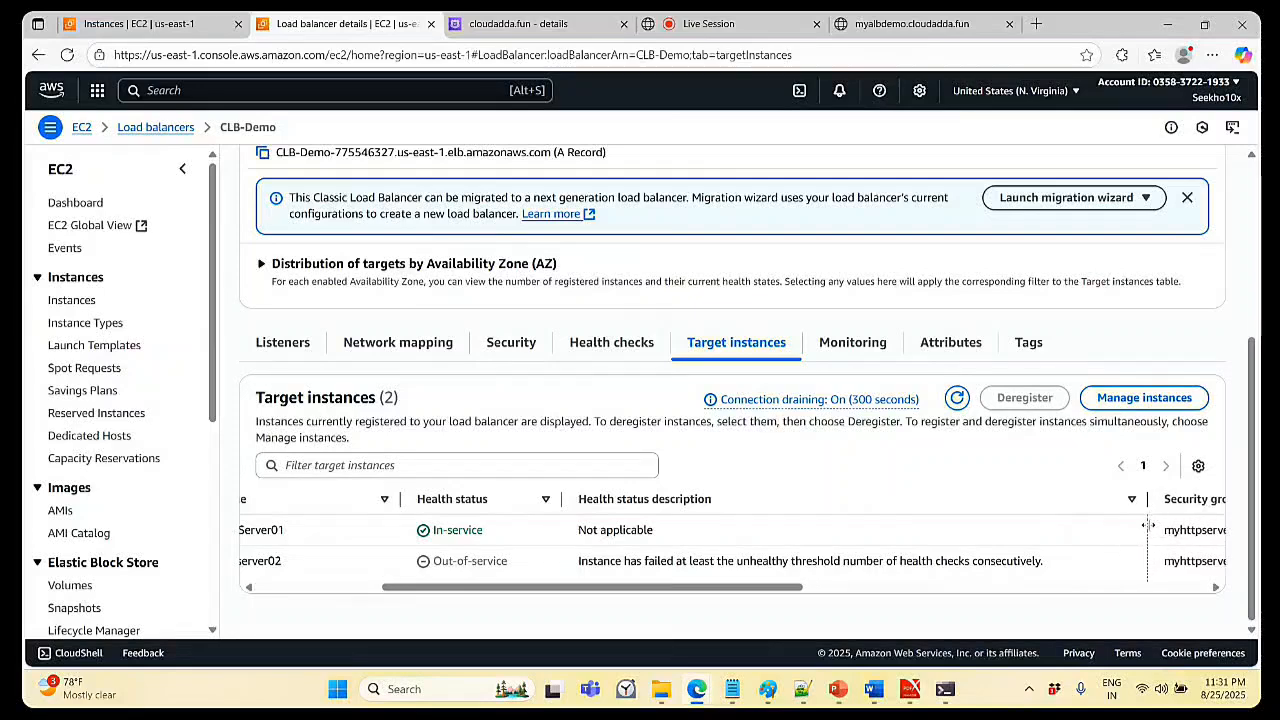
- Review CLB-Demo's health check settings and return to its target instances
click(588, 342)
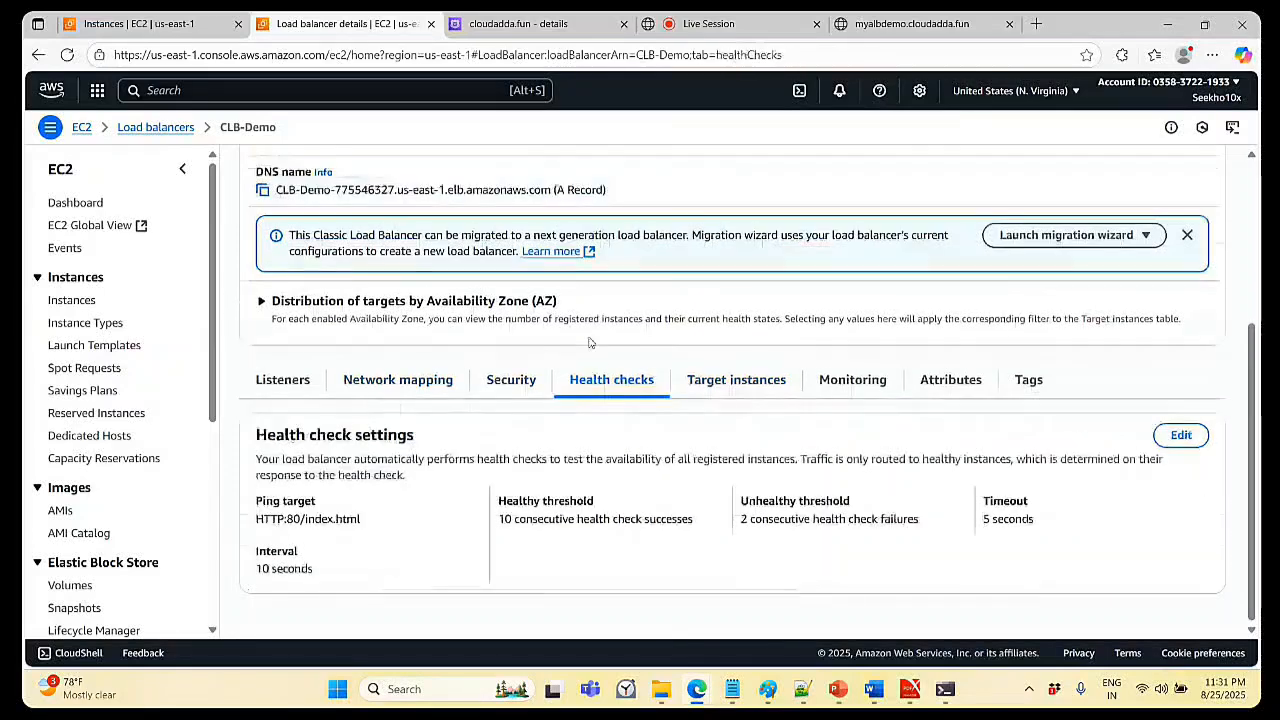
click(773, 388)
key(Right)
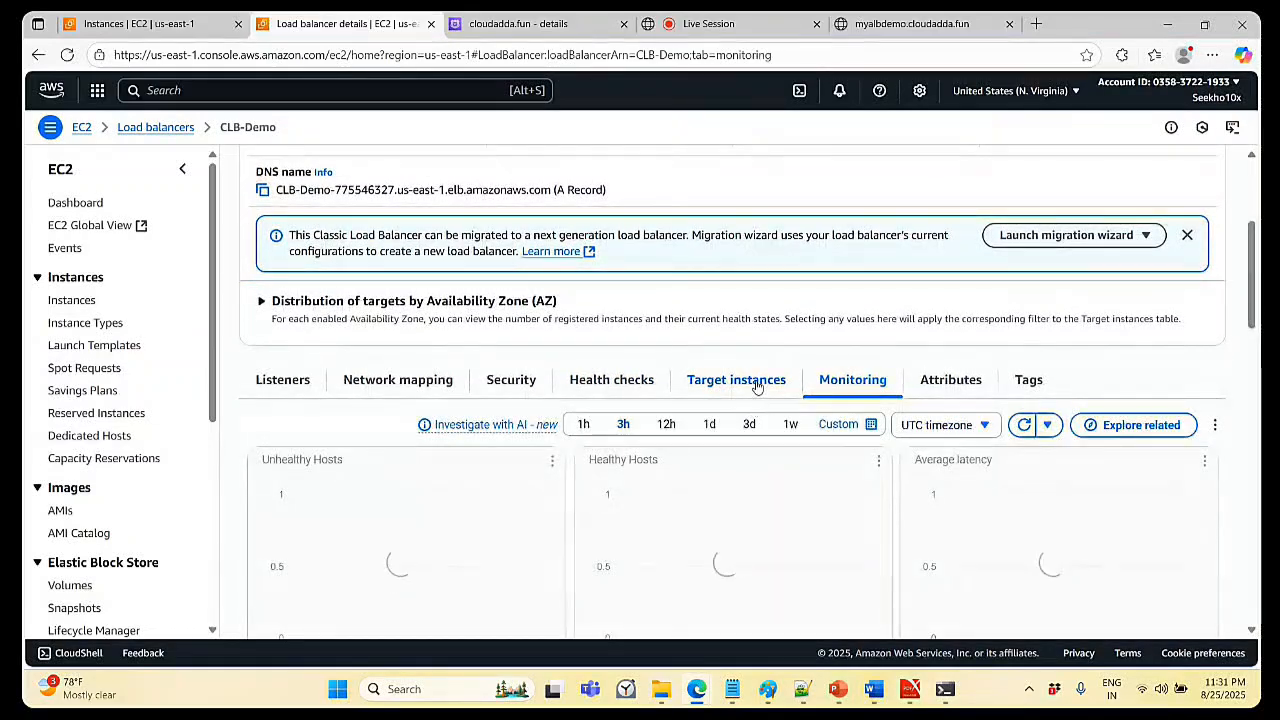
click(757, 387)
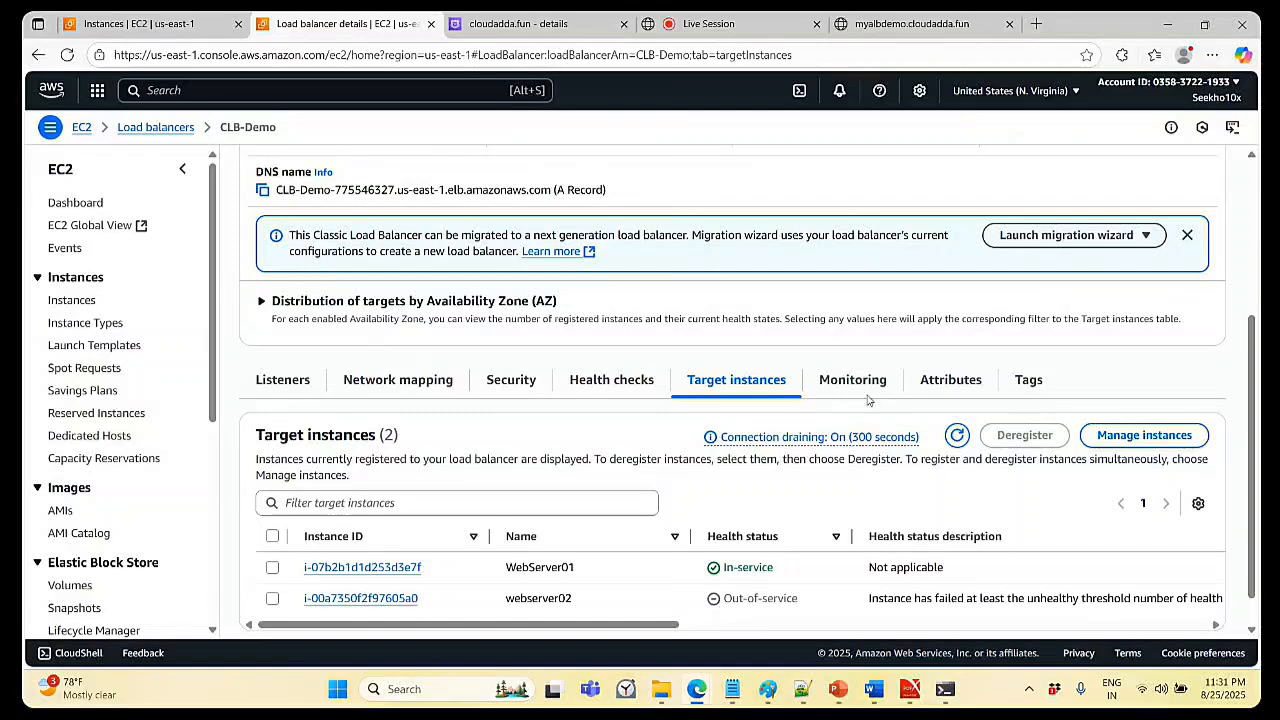
- Load myalbdemo.cloudadda.fun again in its existing browser tab and highlight the line naming the web server that answers
click(925, 24)
click(435, 53)
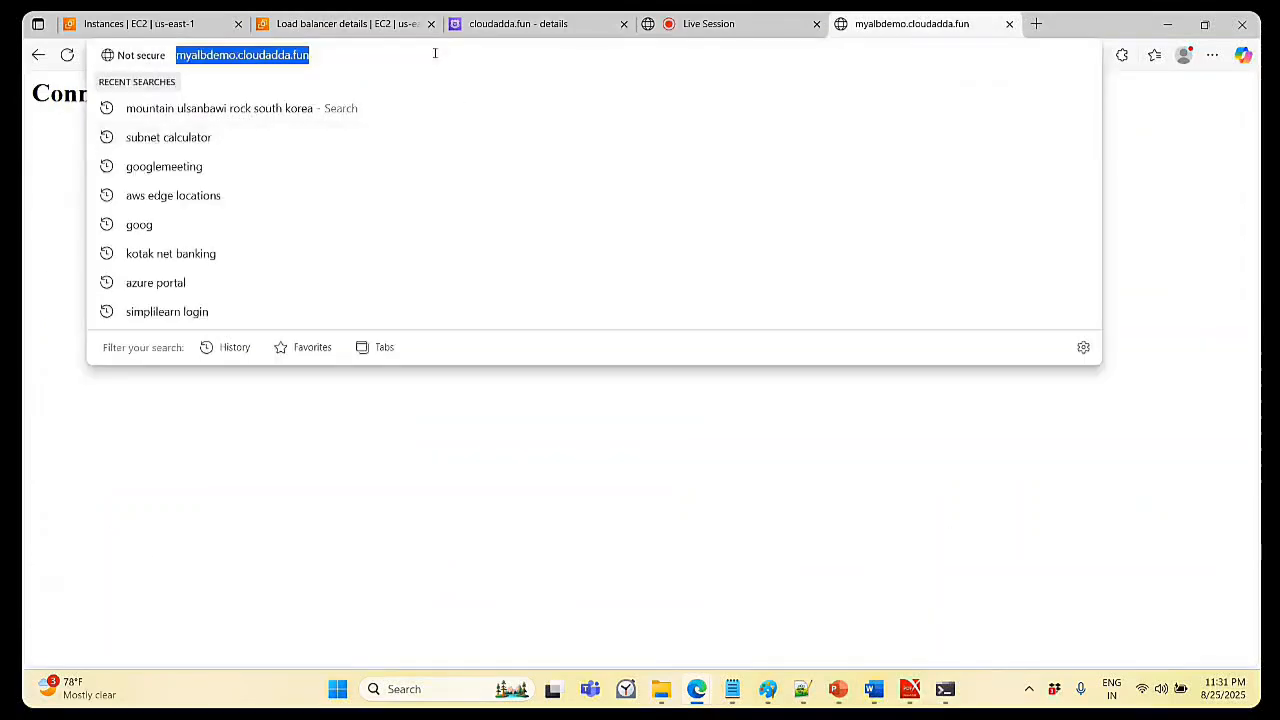
key(Return)
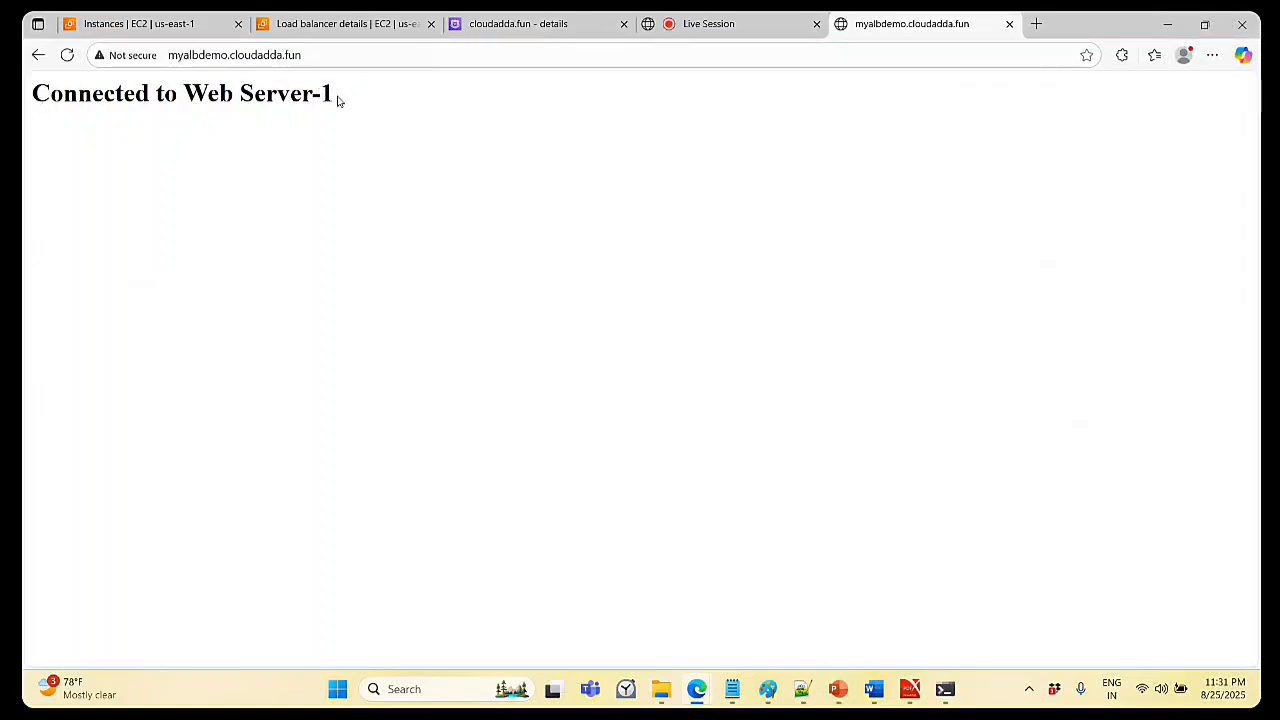
drag(337, 100, 40, 112)
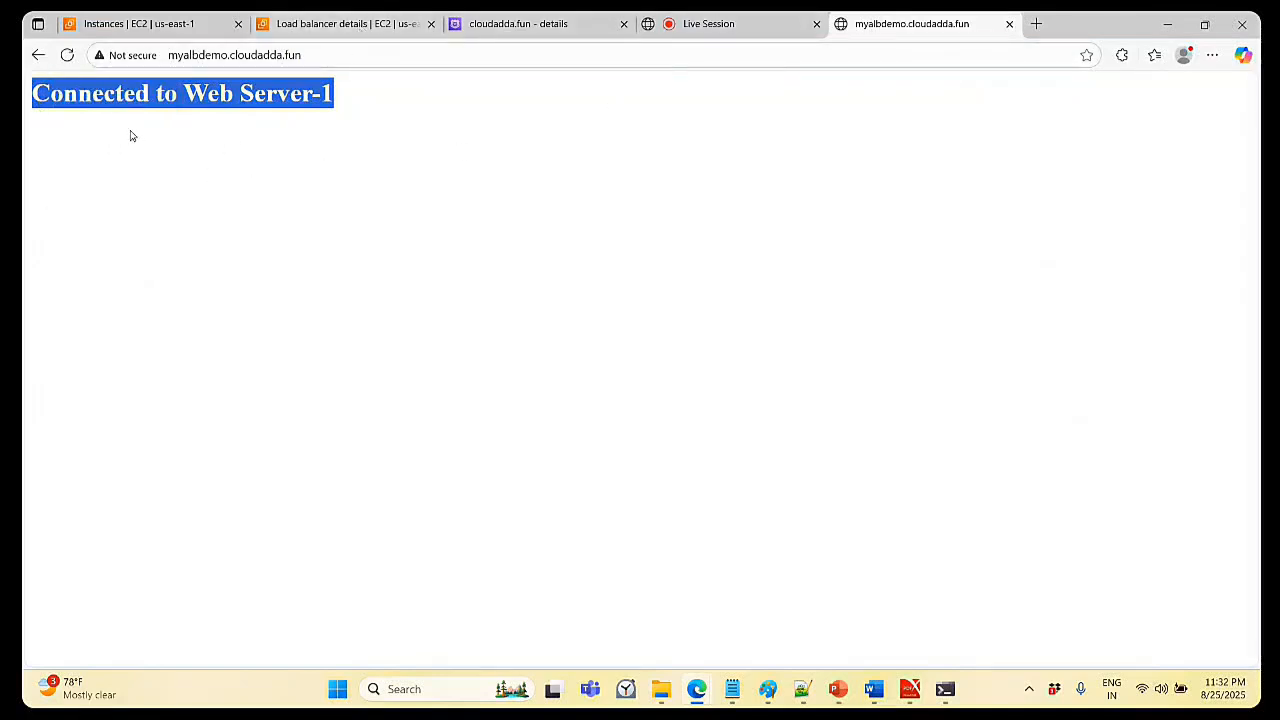
- Return to the EC2 instances list and start the webserver02 instance
click(314, 22)
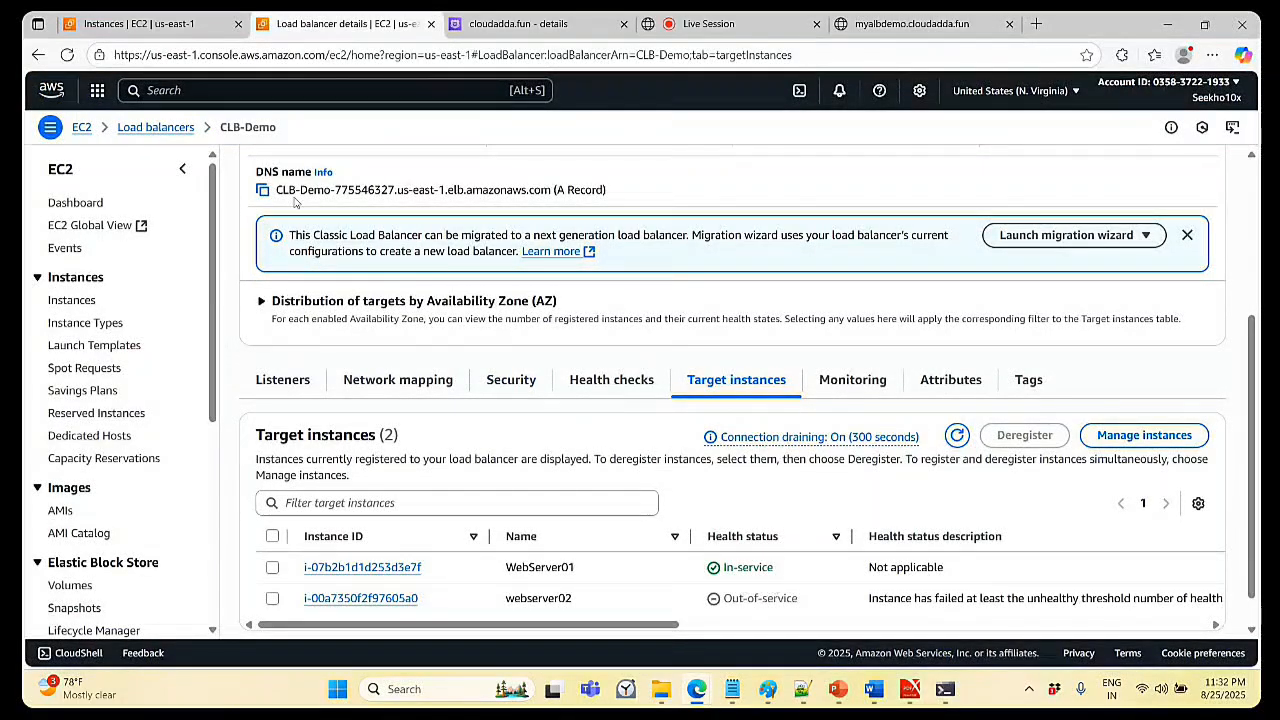
click(140, 23)
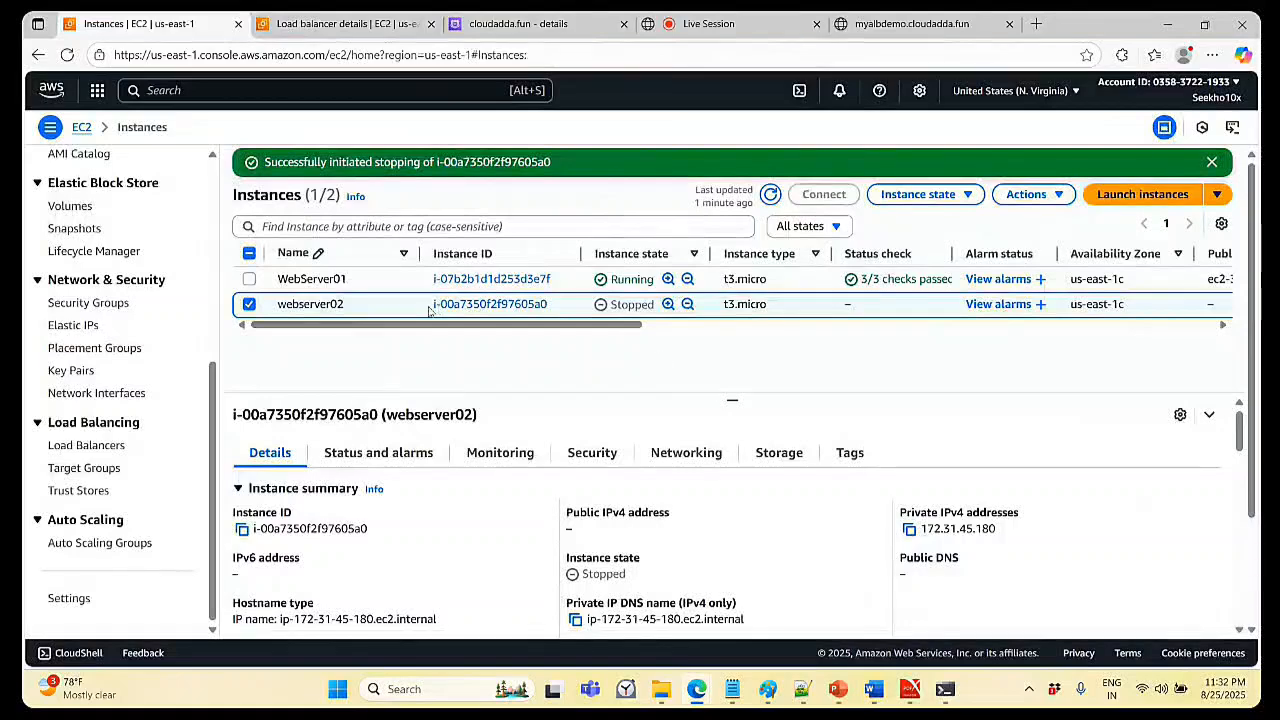
click(249, 305)
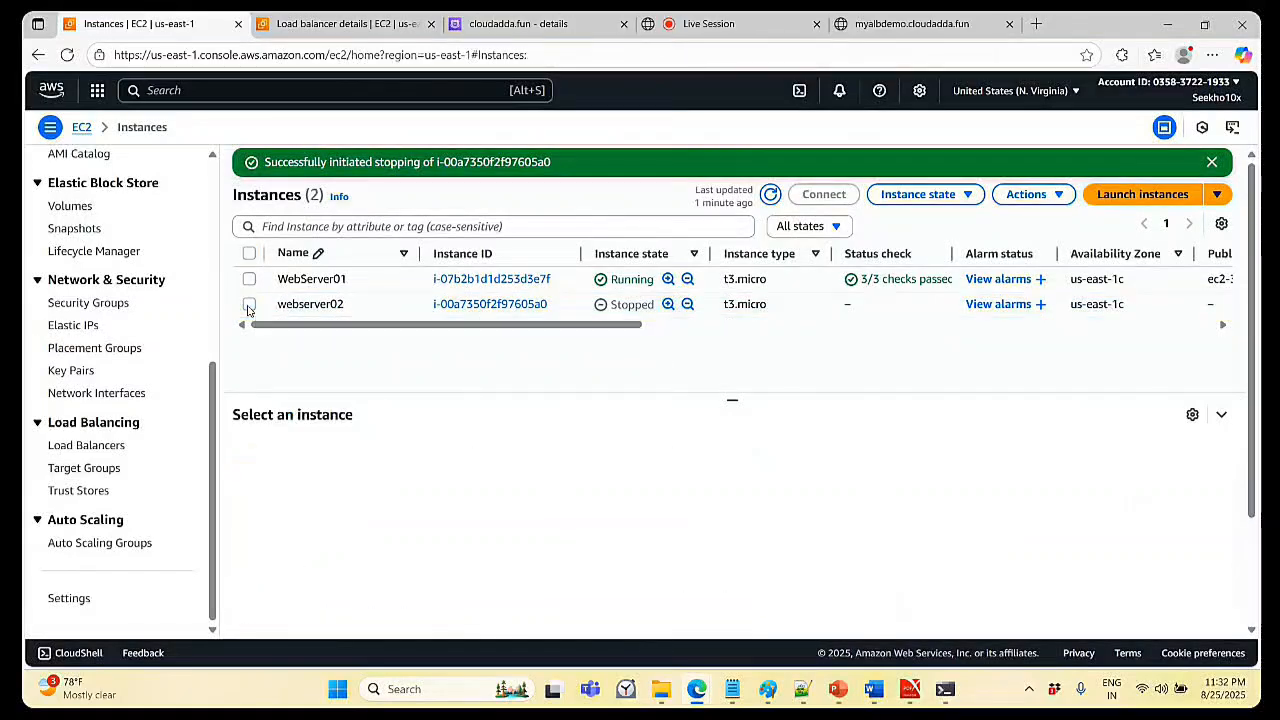
click(249, 305)
click(935, 194)
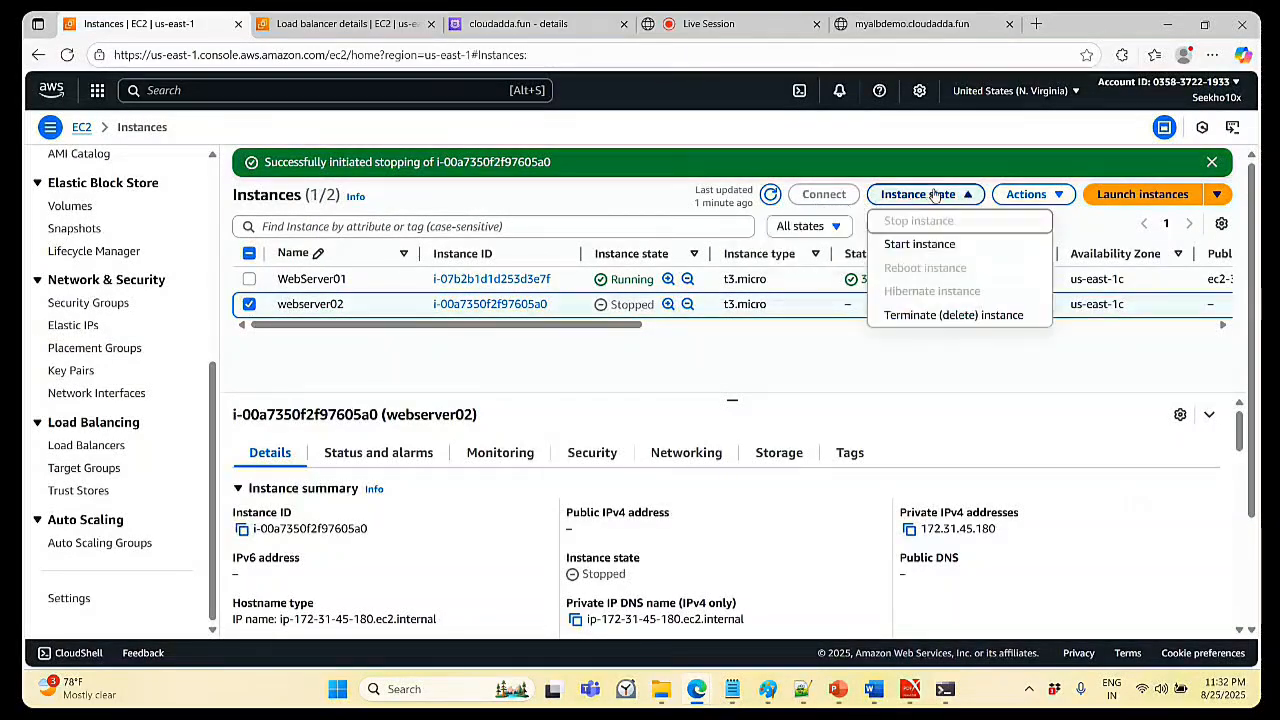
click(922, 245)
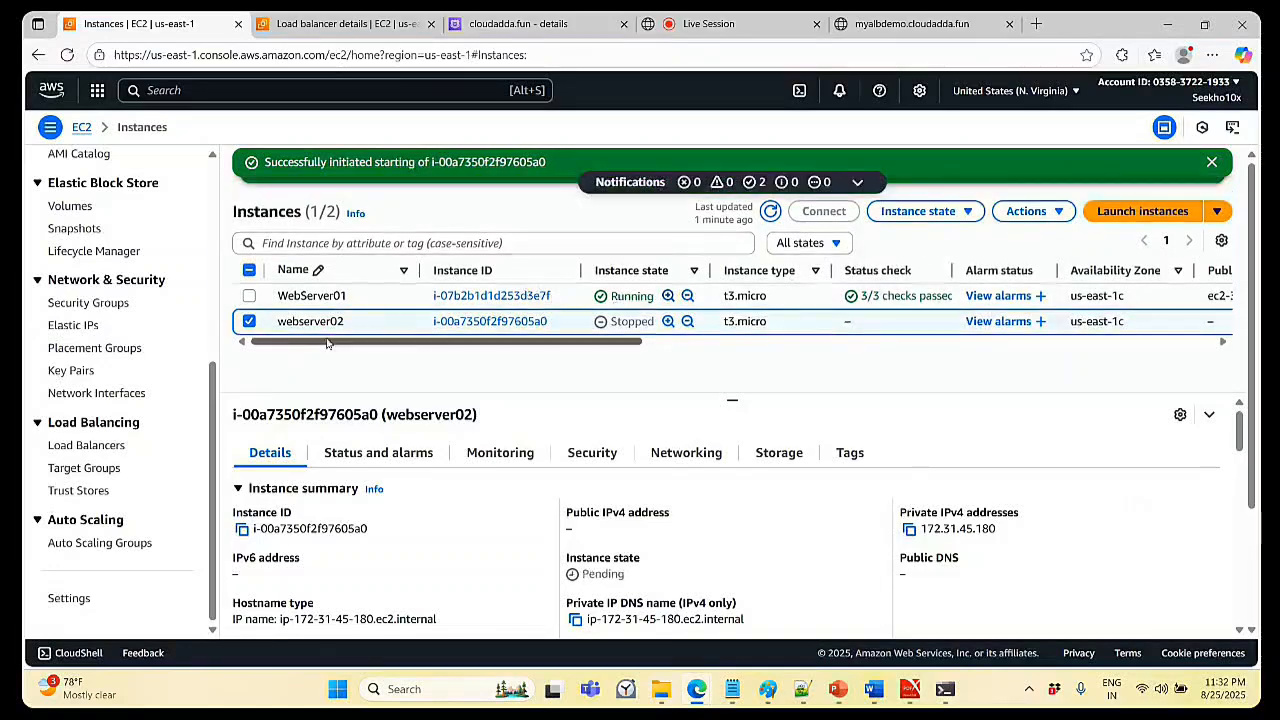
- Select only the WebServer01 instance and stop it
click(249, 321)
click(249, 295)
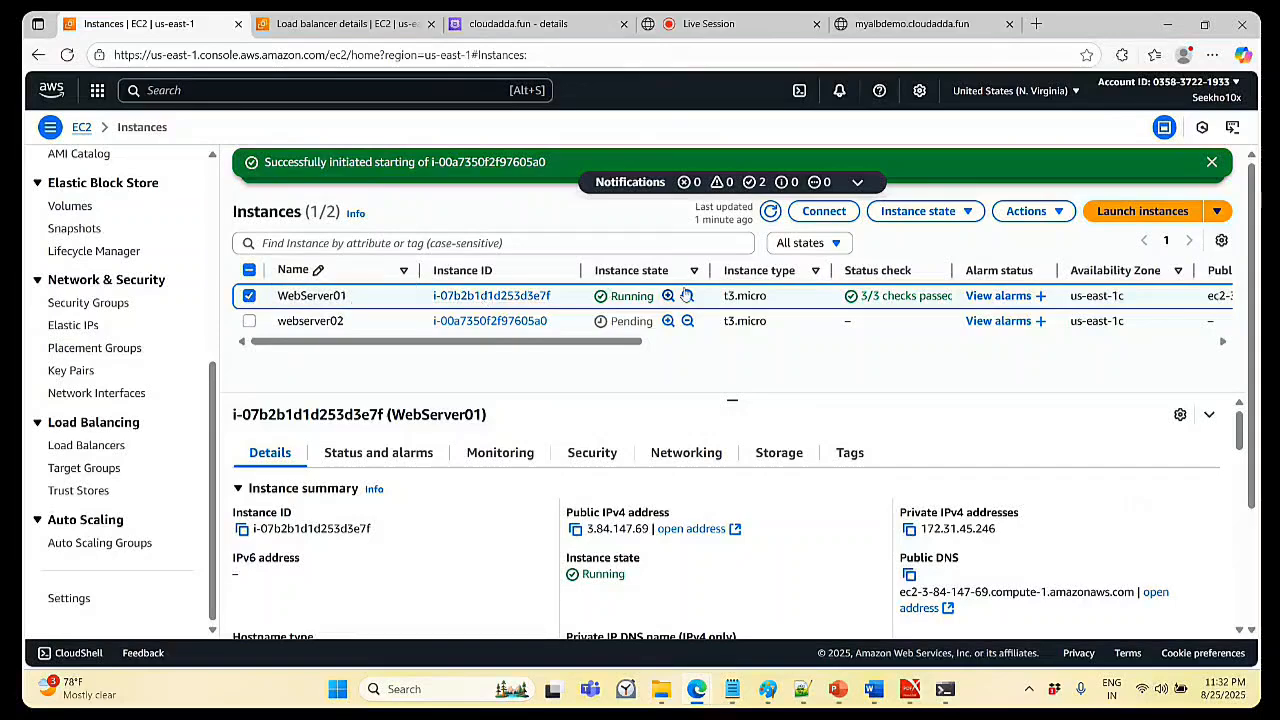
click(889, 213)
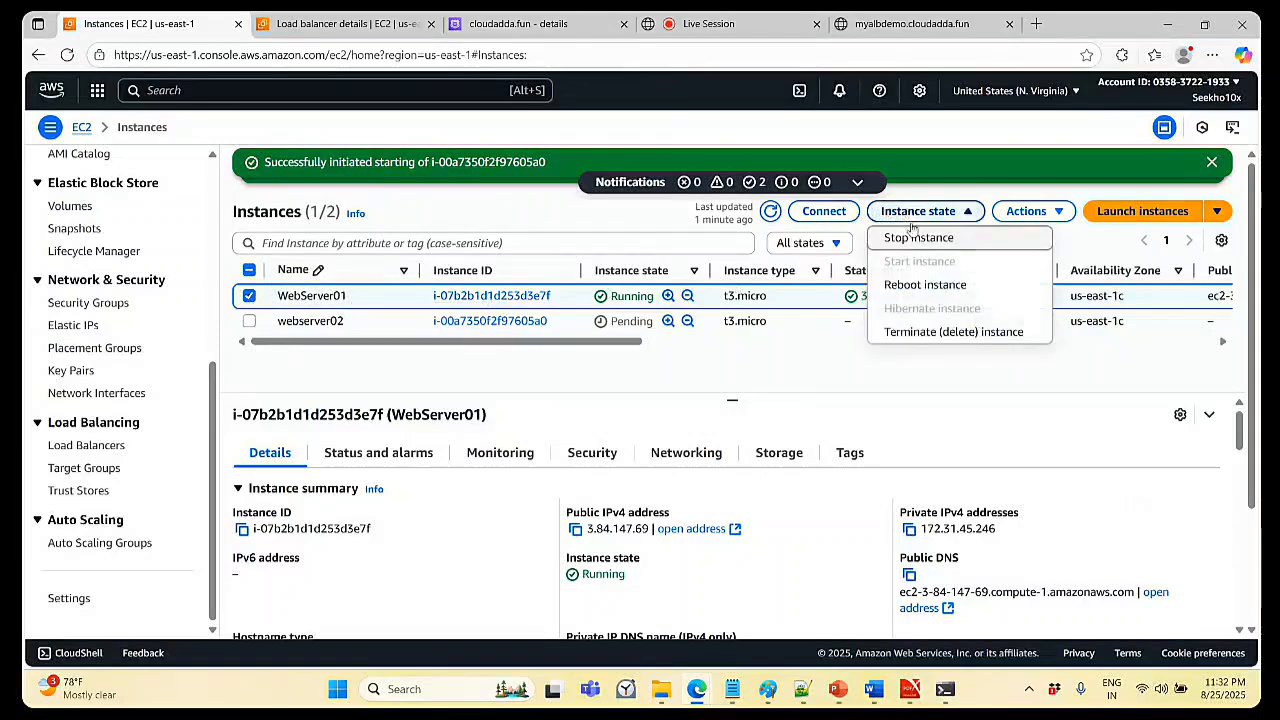
click(919, 243)
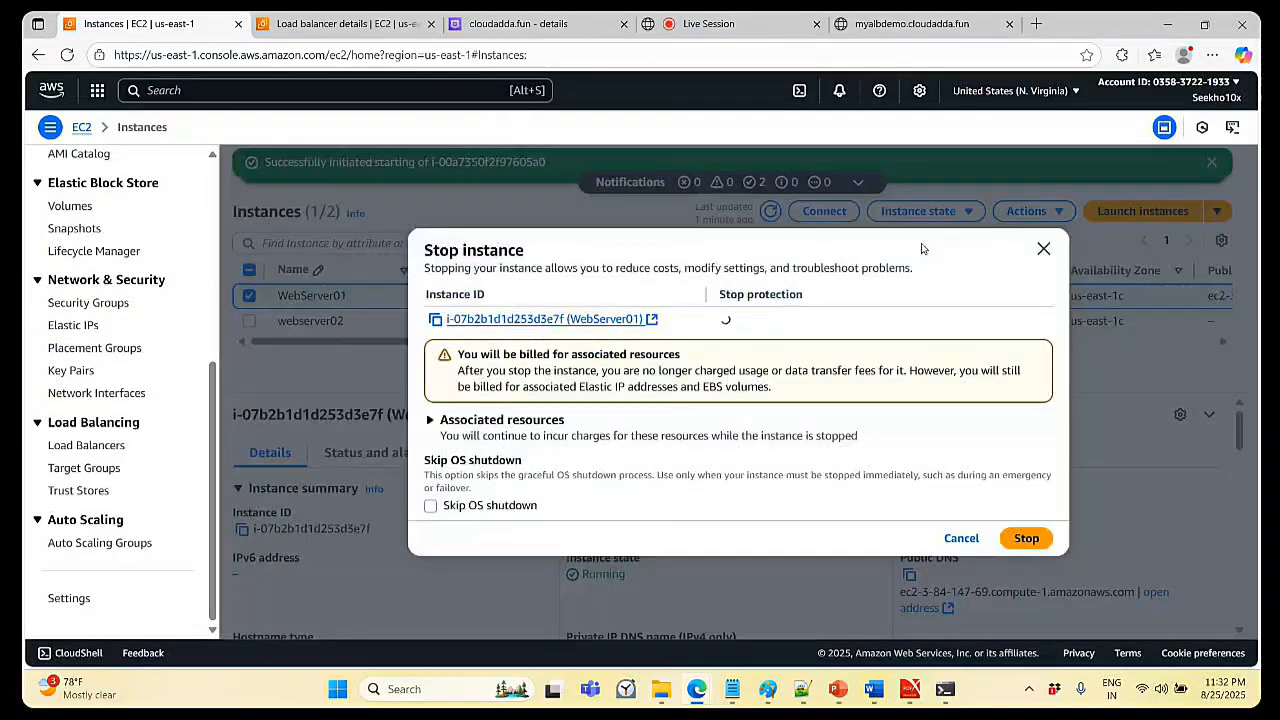
click(1026, 539)
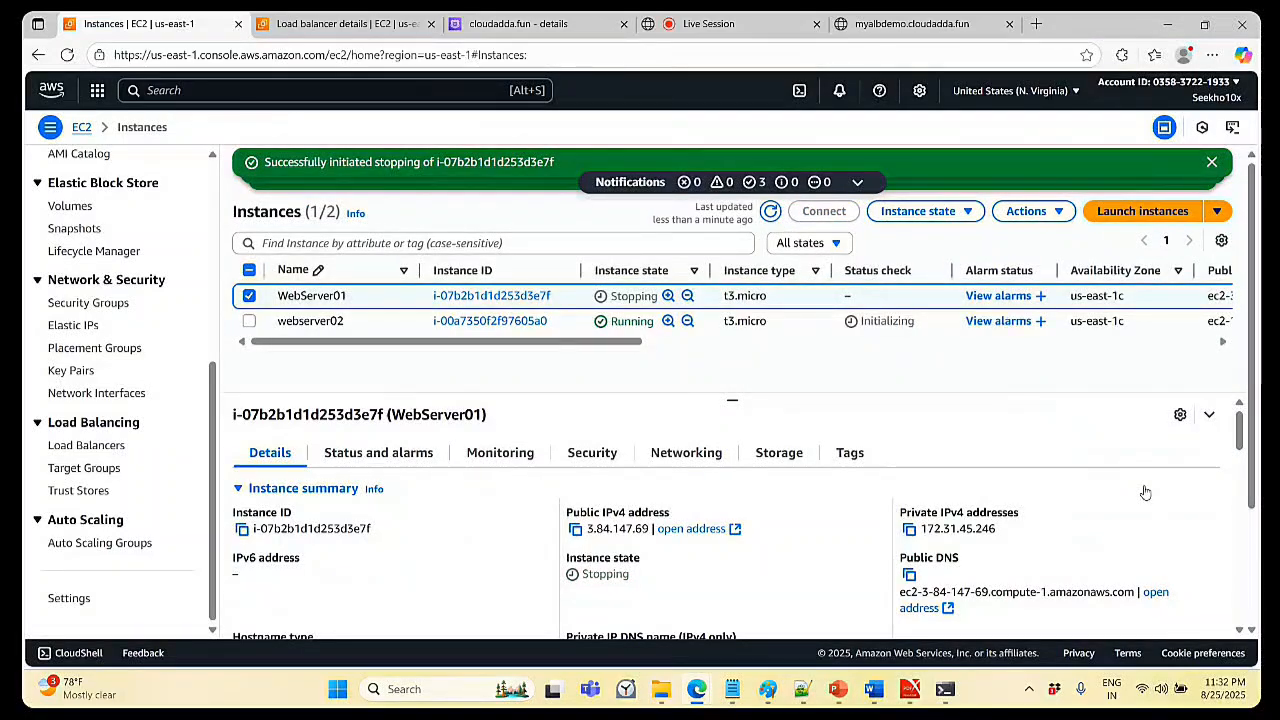
- Return to CLB-Demo's target instances and refresh the list repeatedly to check the health status of WebServer01 and webserver02
click(910, 23)
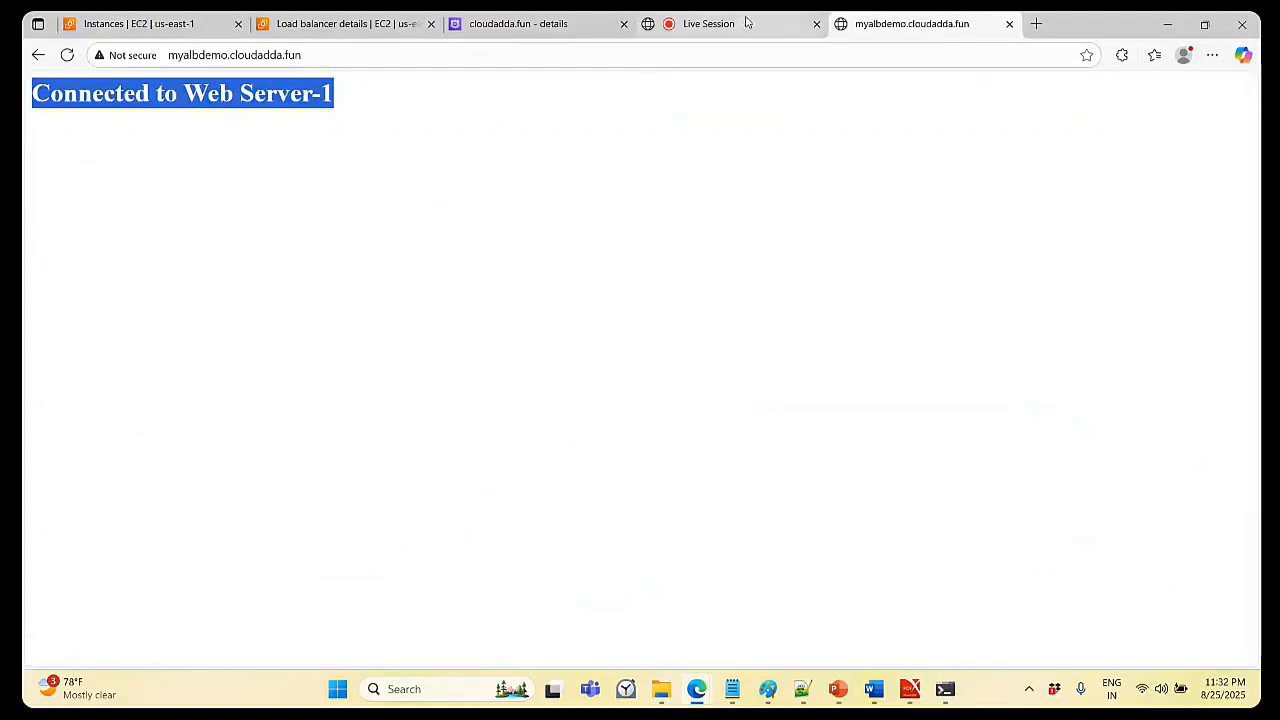
click(358, 27)
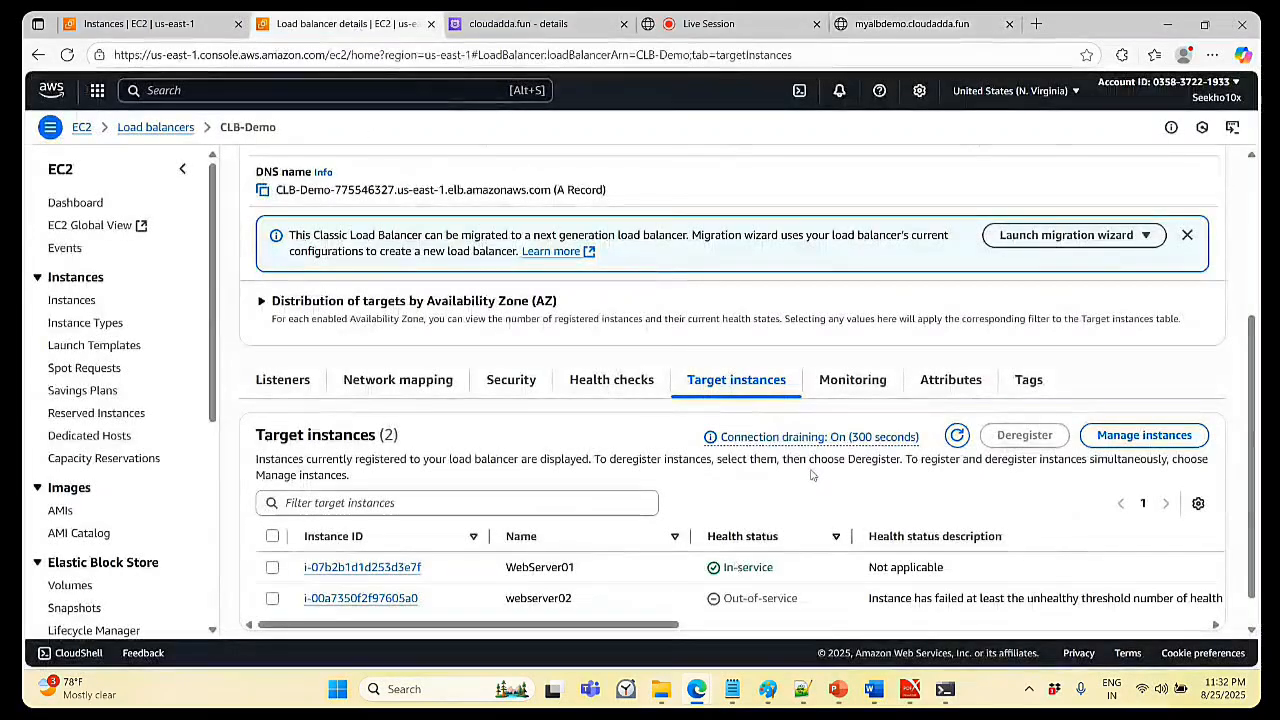
click(955, 436)
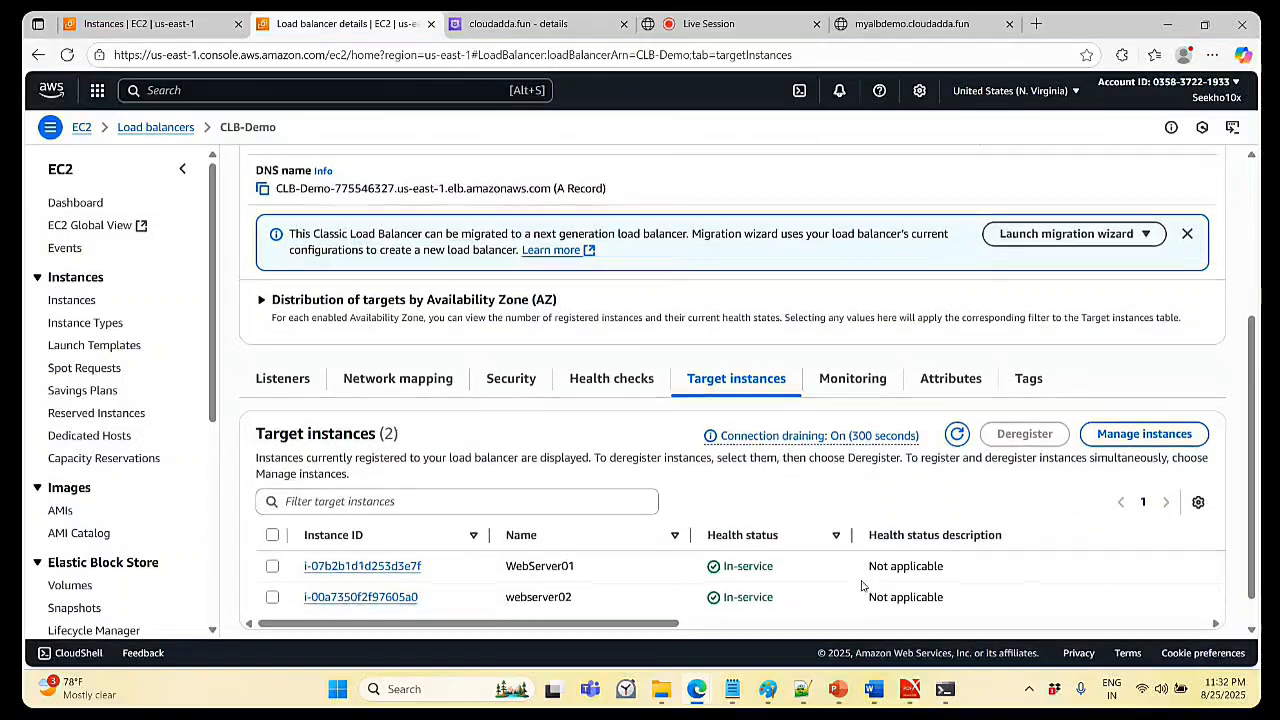
scroll(737, 532, down, 1)
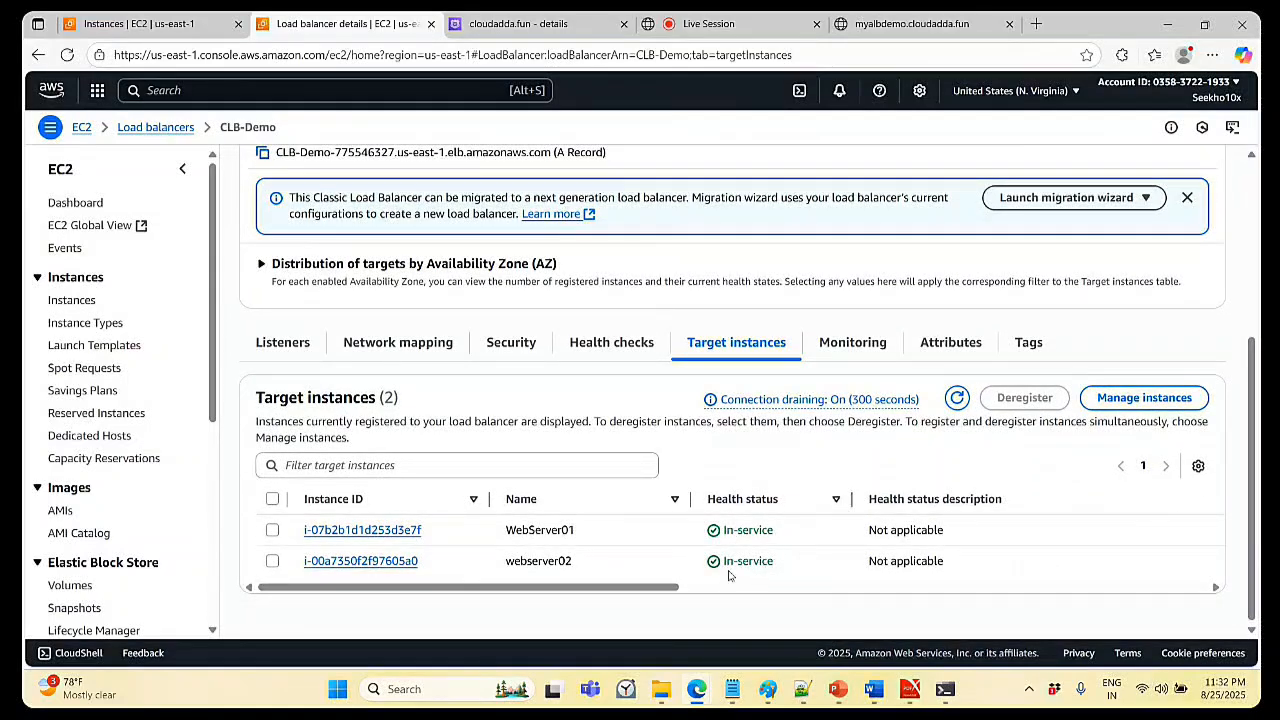
click(957, 398)
scroll(517, 315, up, 1)
scroll(517, 315, down, 1)
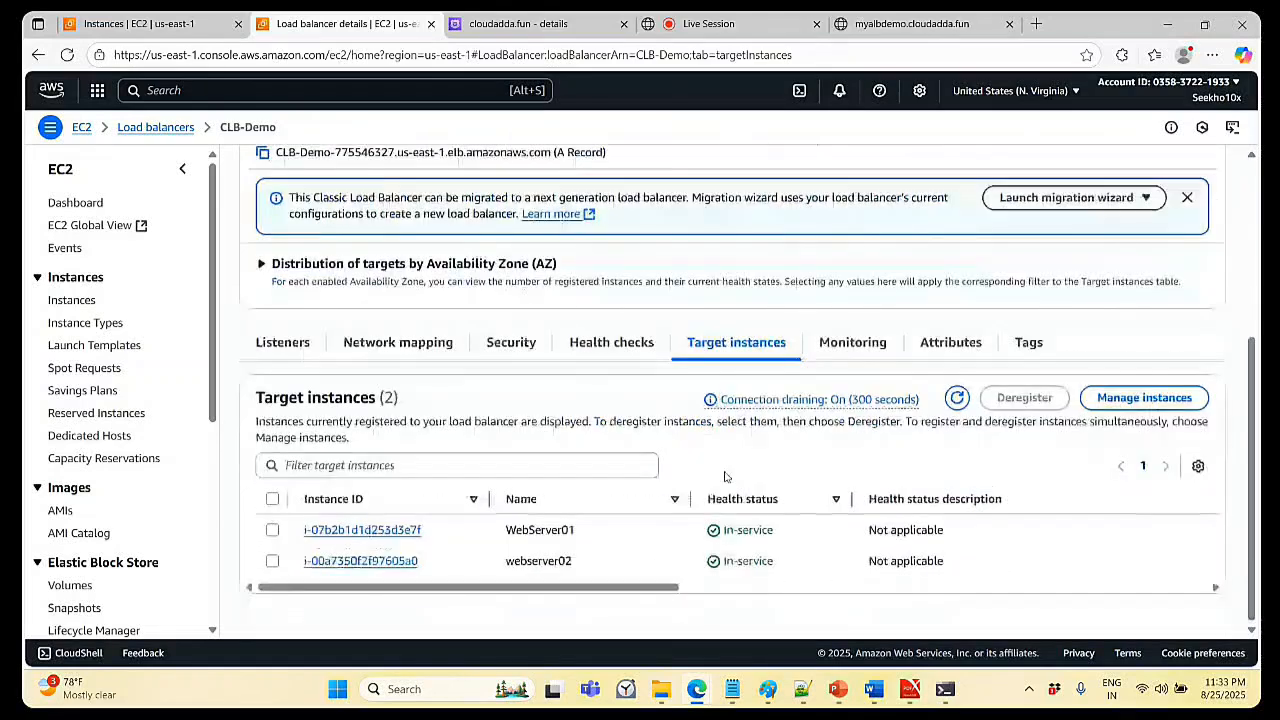
click(958, 399)
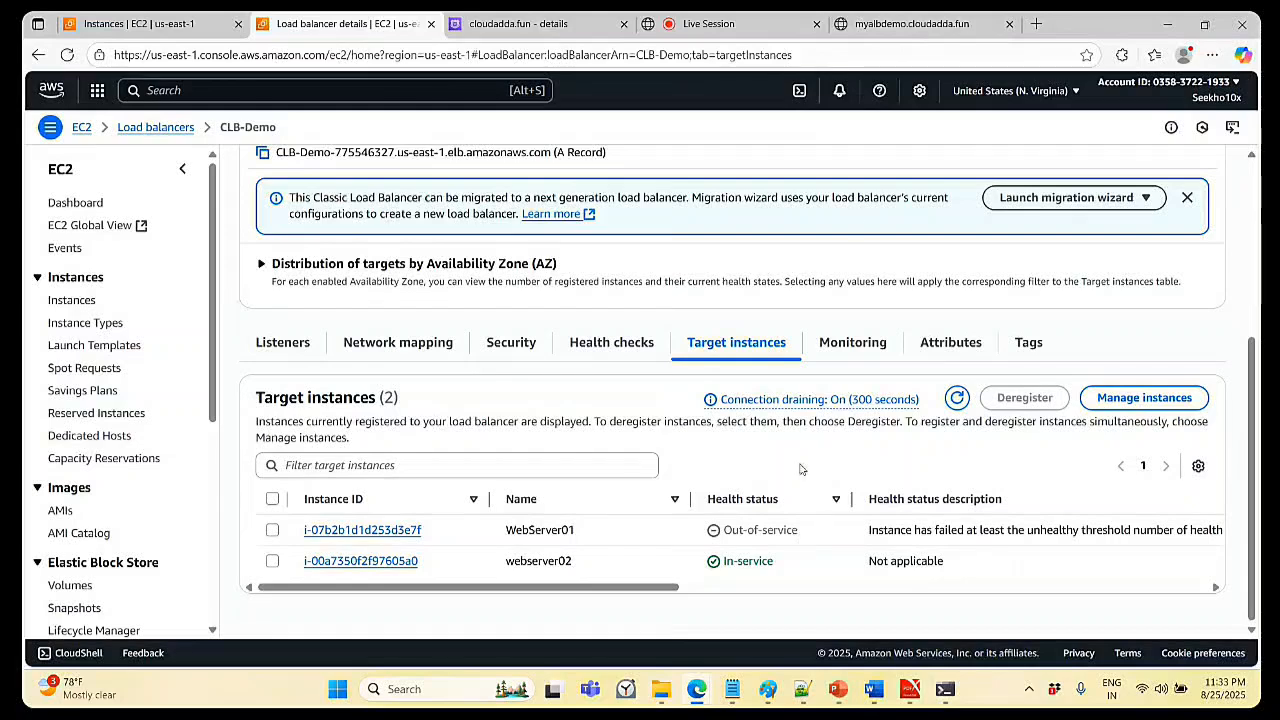
- Load myalbdemo.cloudadda.fun again in its open browser tab, copy its address and reload it once more
click(897, 25)
click(551, 57)
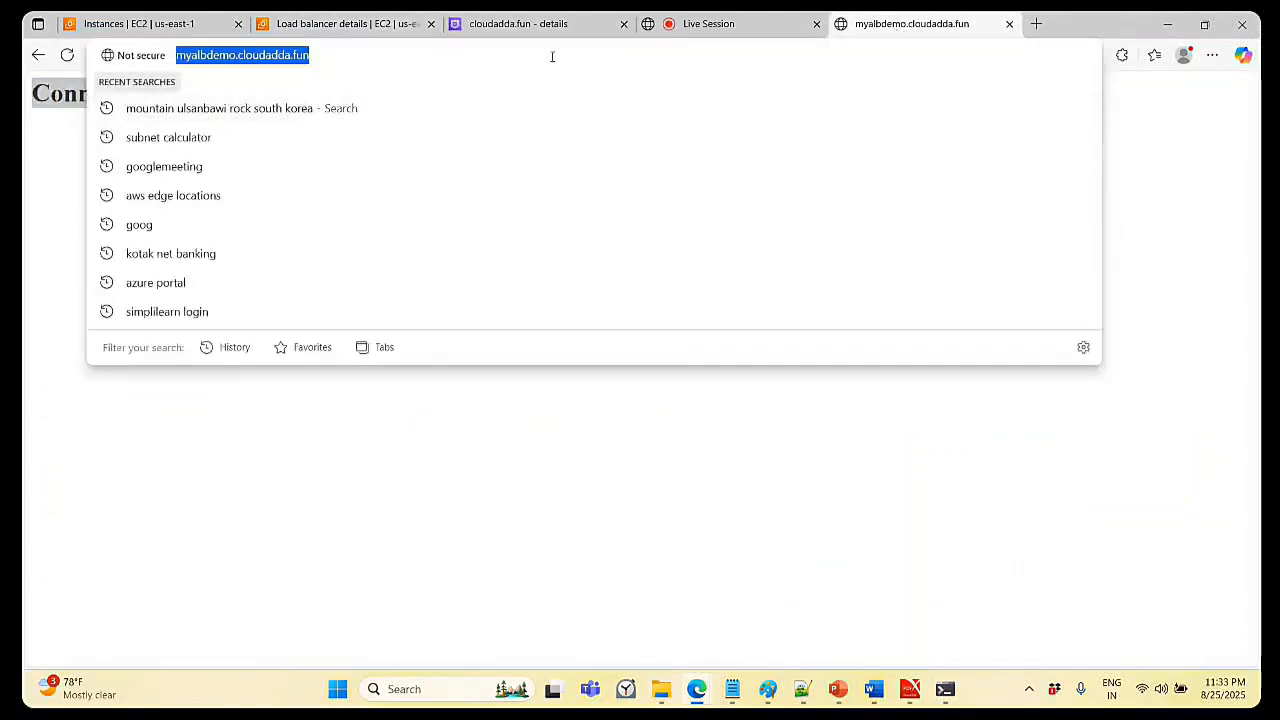
key(Return)
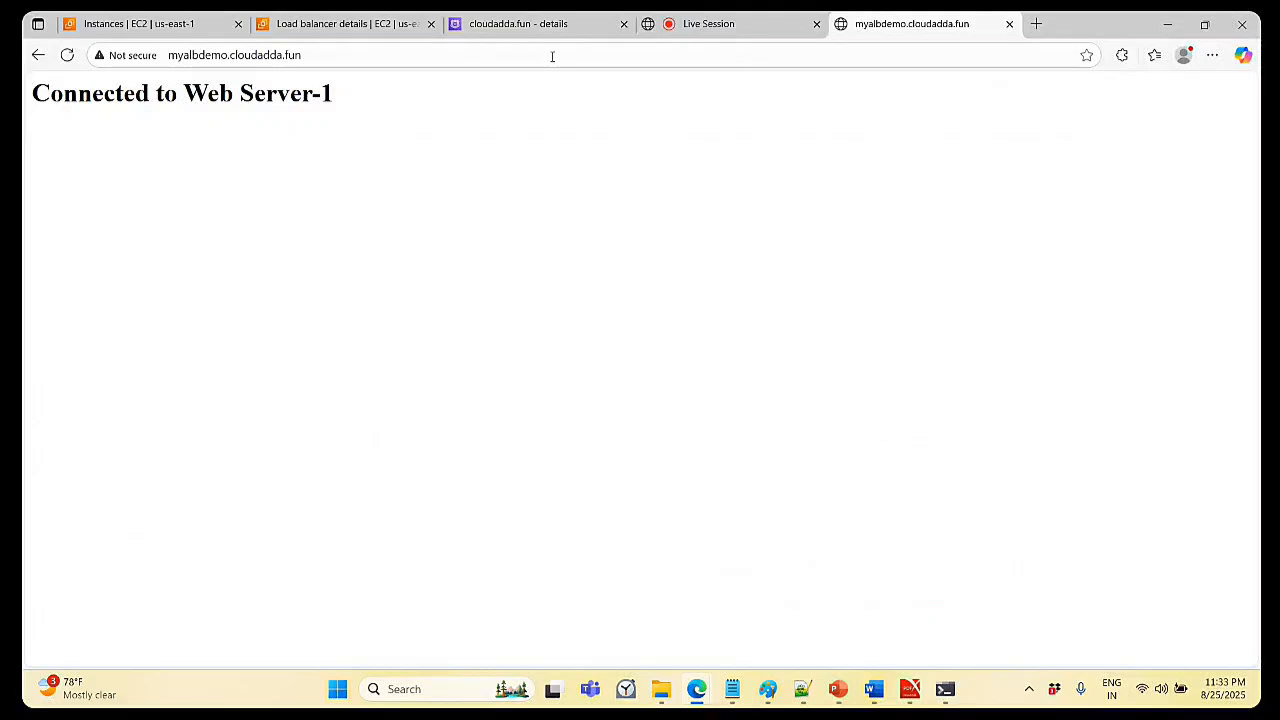
click(394, 52)
key(ctrl+c)
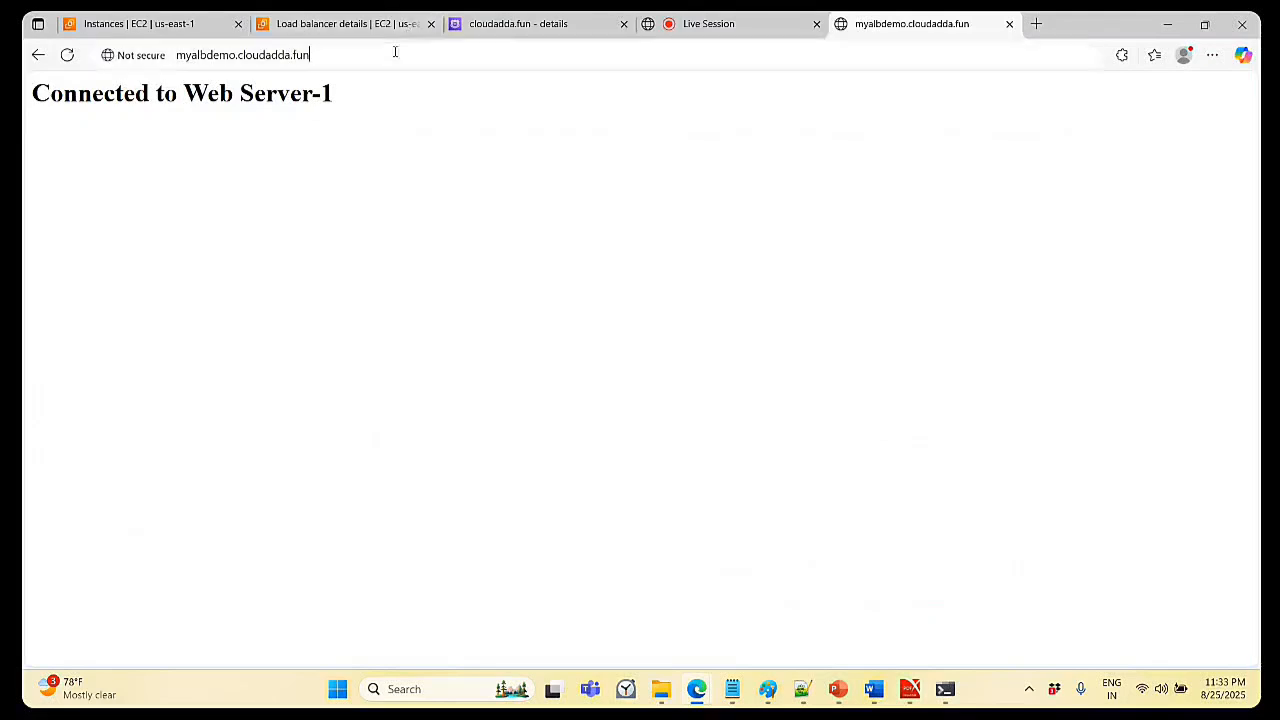
key(Return)
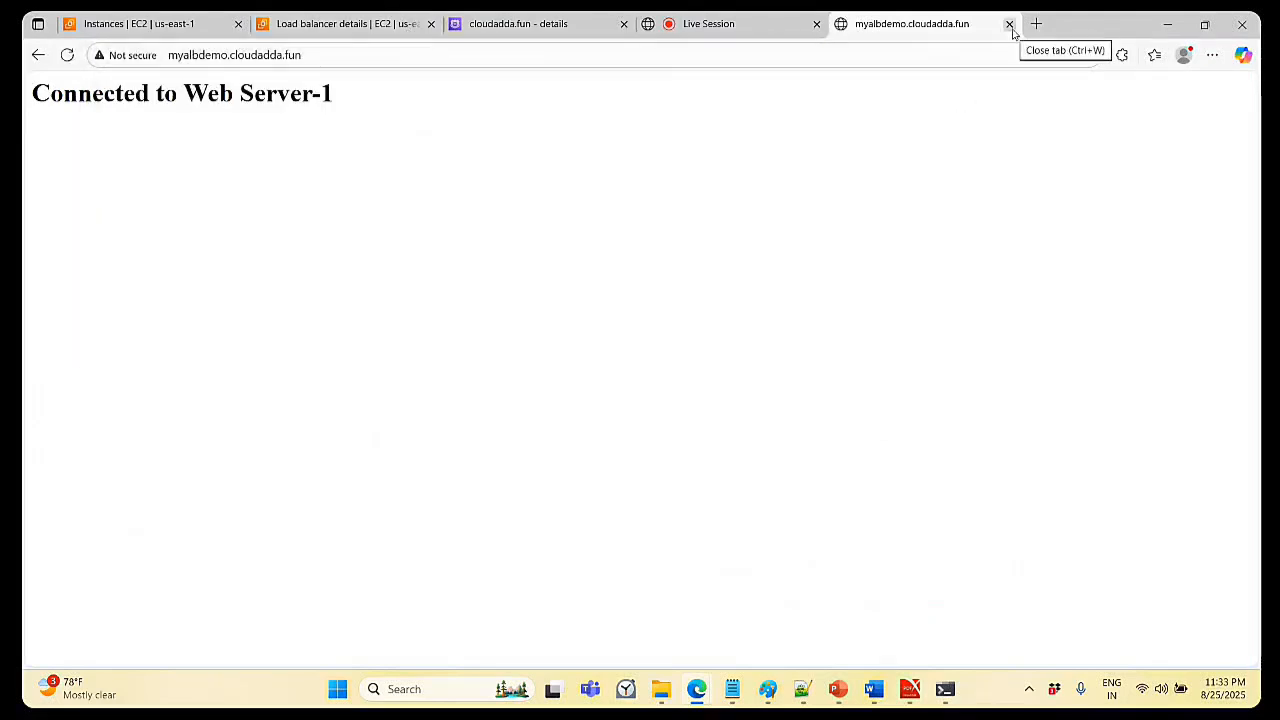
- Glance at the cloudadda.fun hosted zone records, close the site's tab and load the copied myalbdemo.cloudadda.fun address in a new tab
click(514, 23)
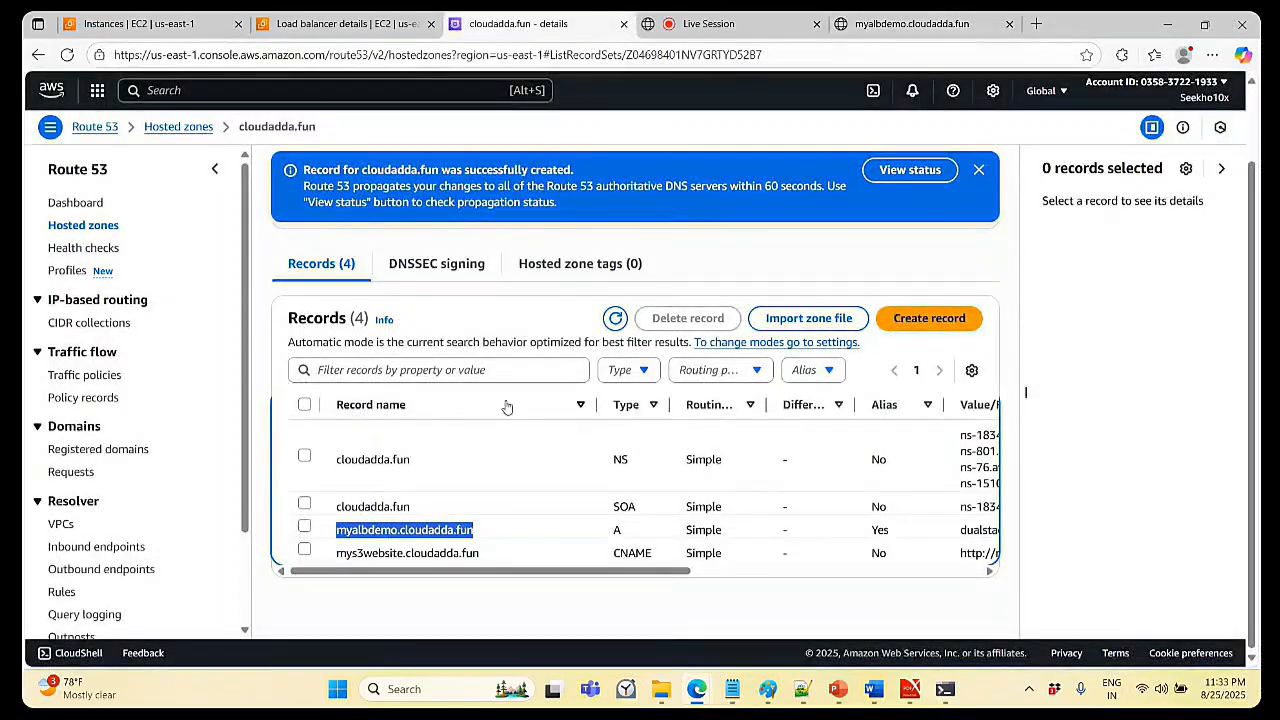
click(900, 26)
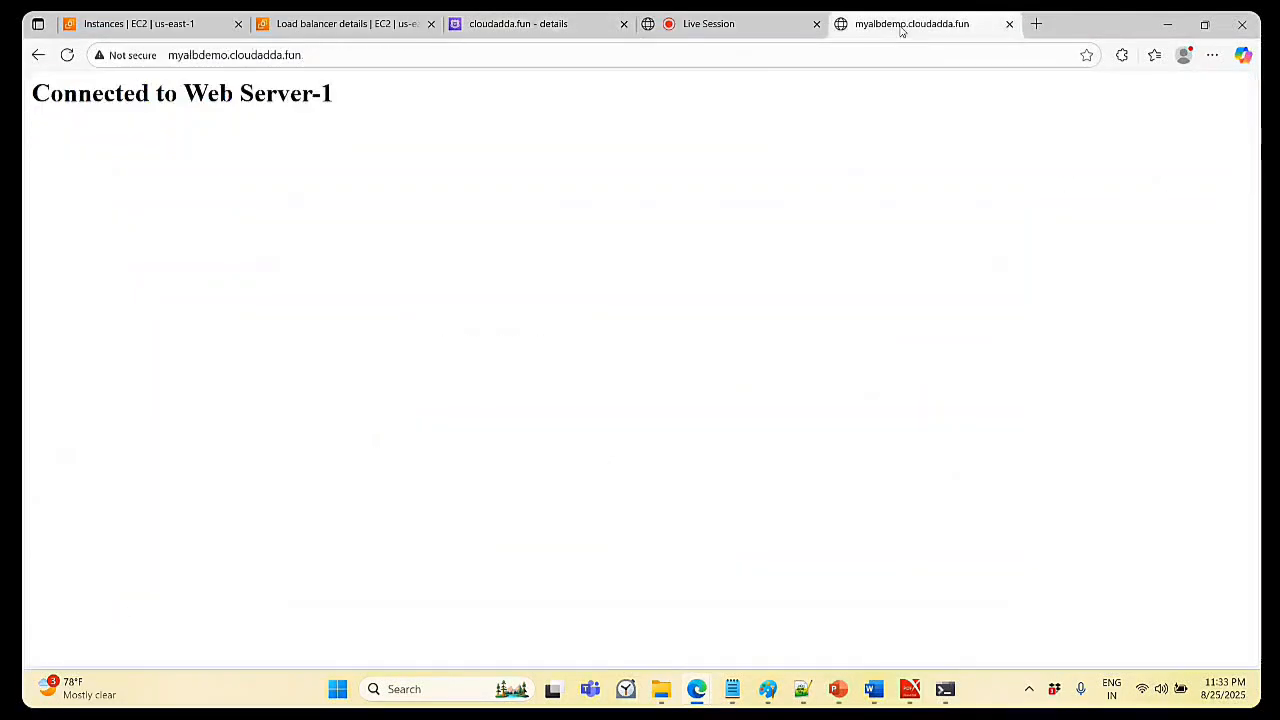
click(1009, 24)
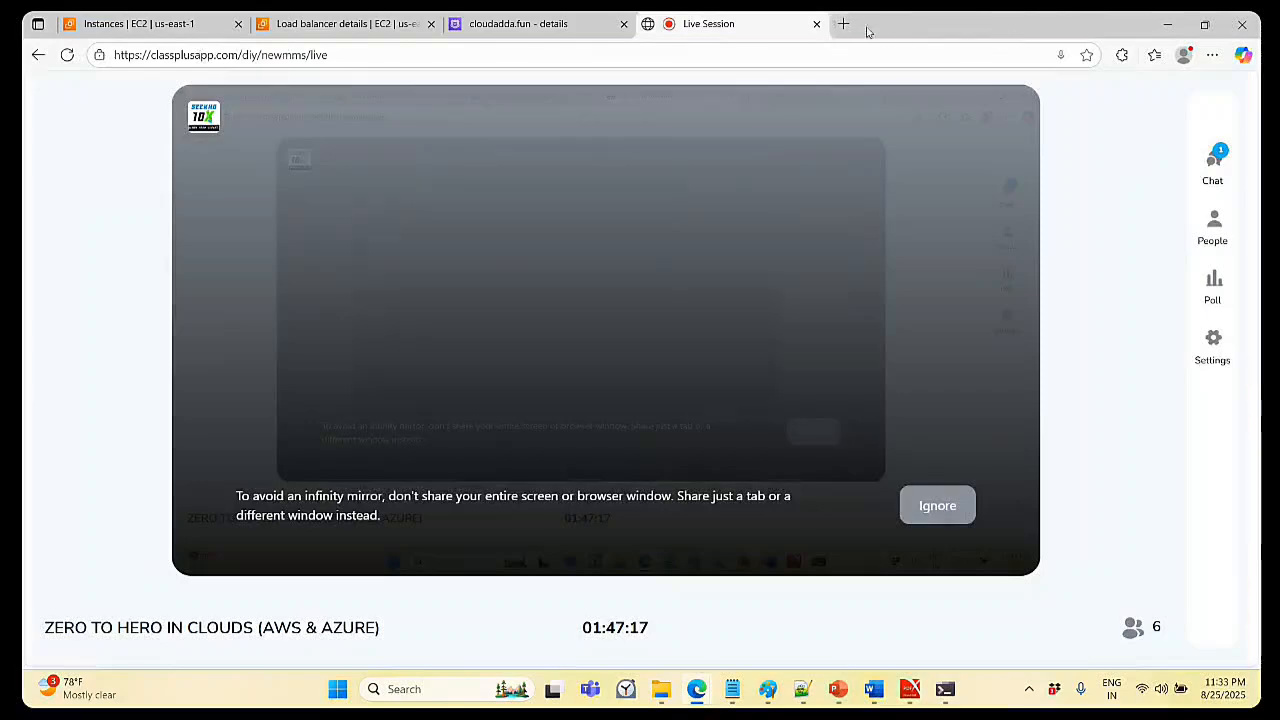
click(843, 23)
click(563, 53)
key(ctrl+v)
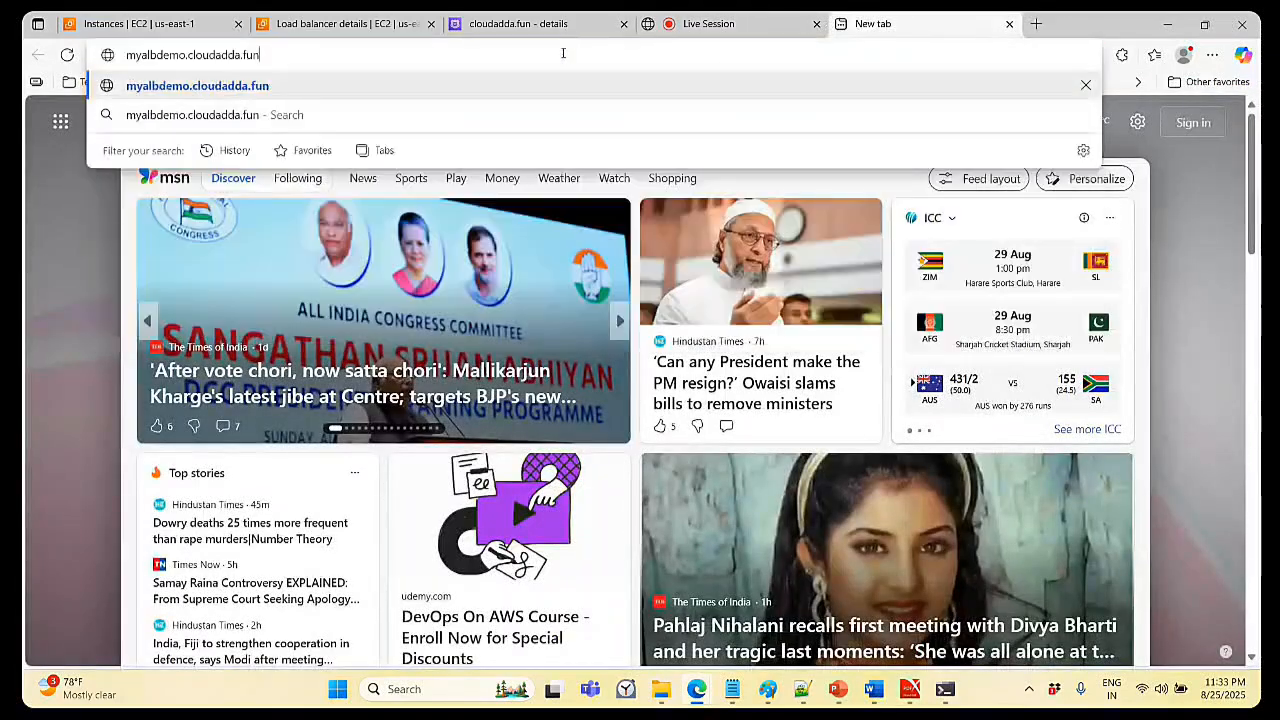
key(Return)
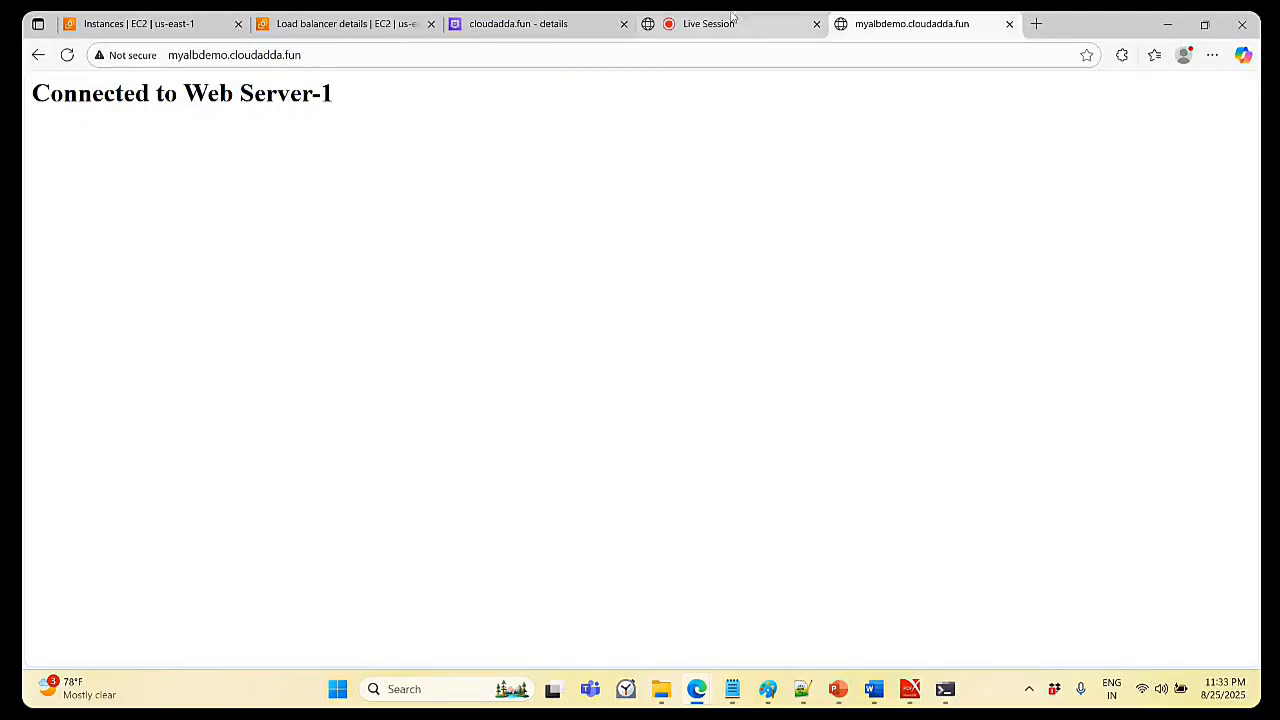
- Refresh the EC2 instances list to check both servers' states, and reload myalbdemo.cloudadda.fun in its open tab
click(147, 20)
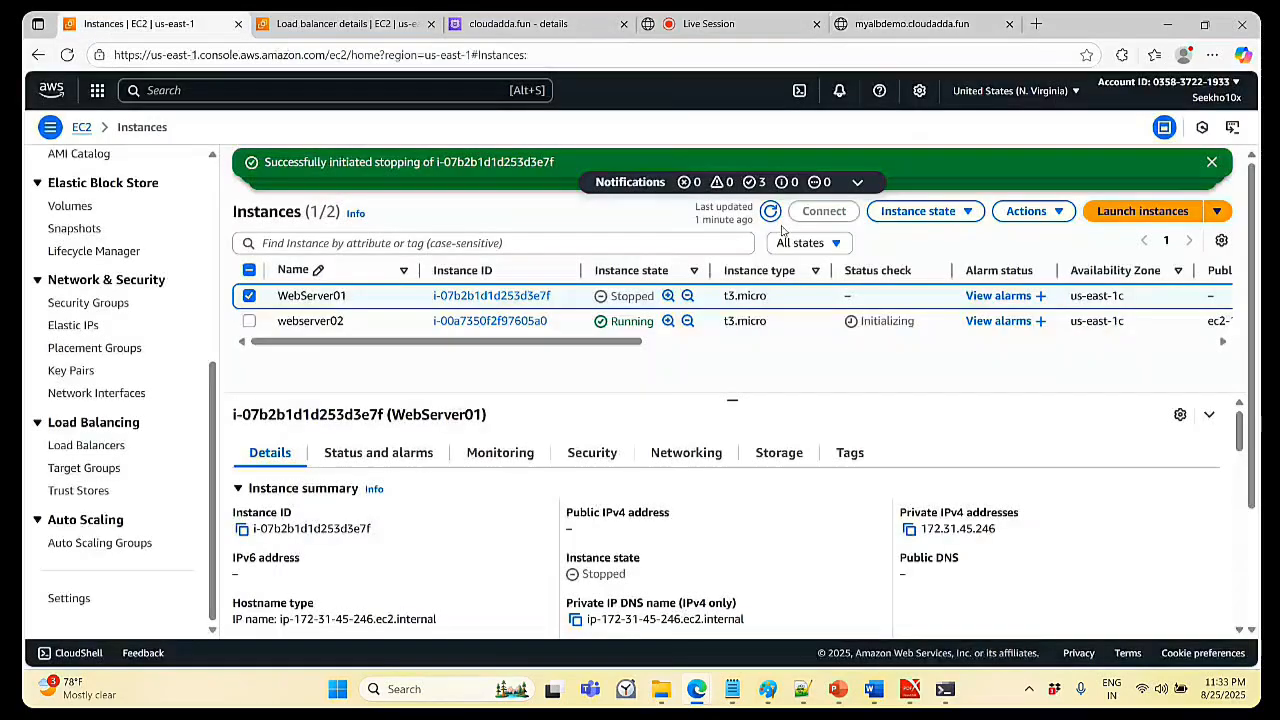
click(769, 212)
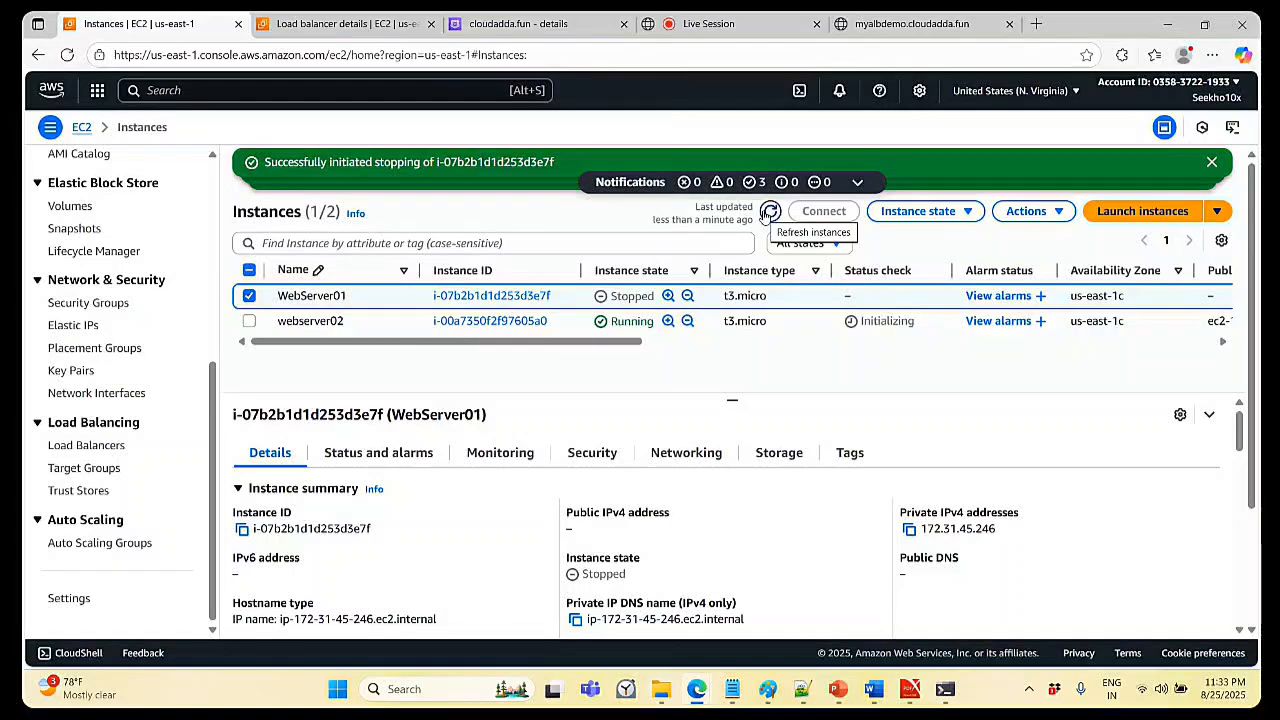
click(897, 25)
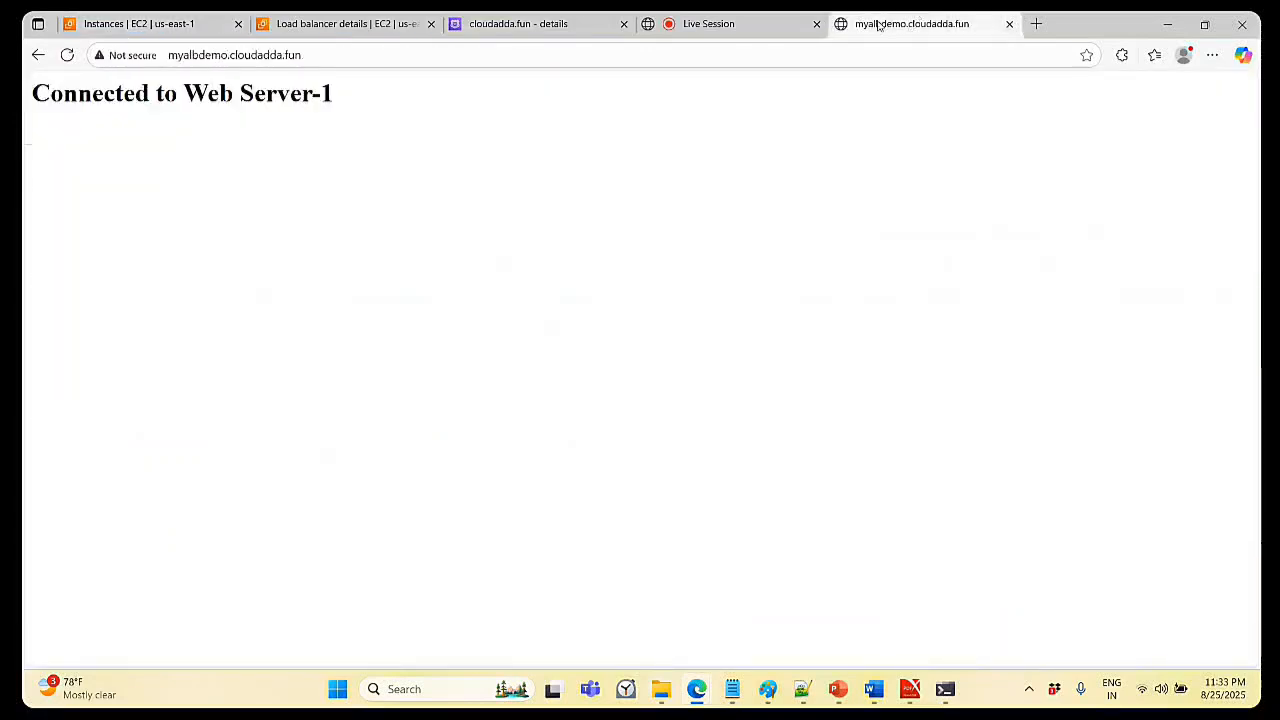
click(399, 52)
key(ctrl+c)
click(399, 52)
key(Return)
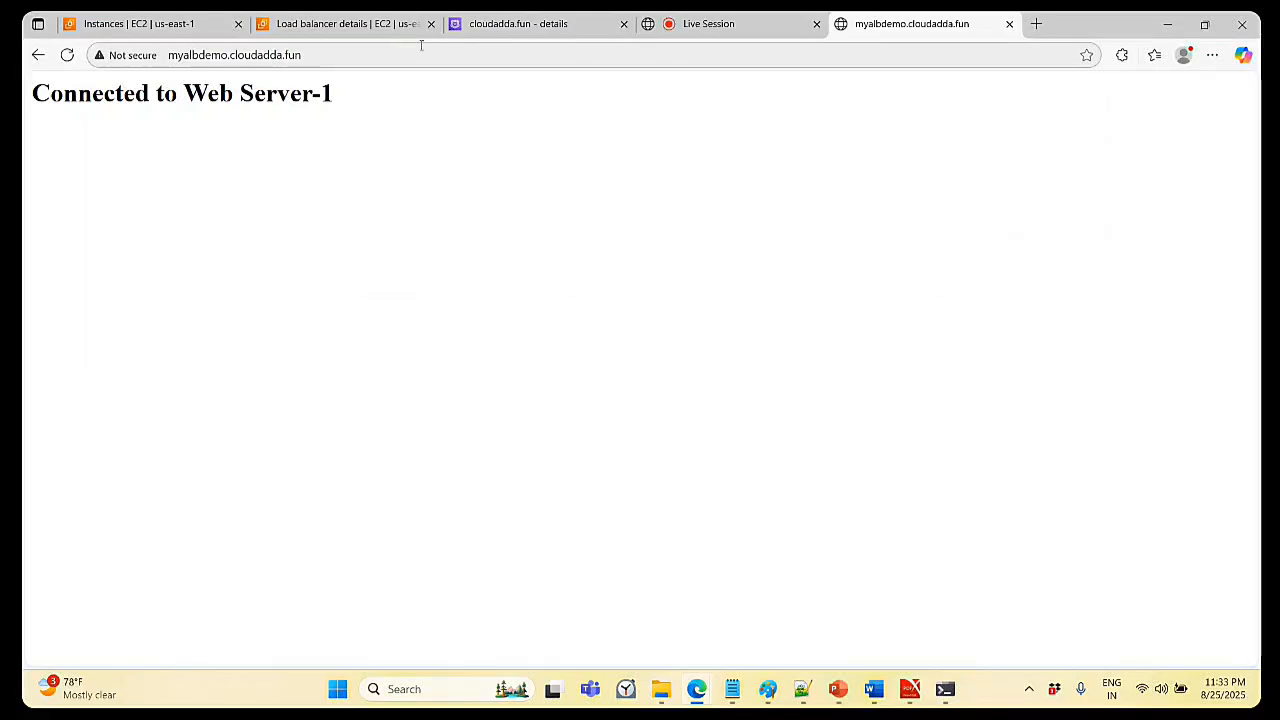
- Close the myalbdemo.cloudadda.fun tab again and reopen the copied address in another new tab
click(1009, 25)
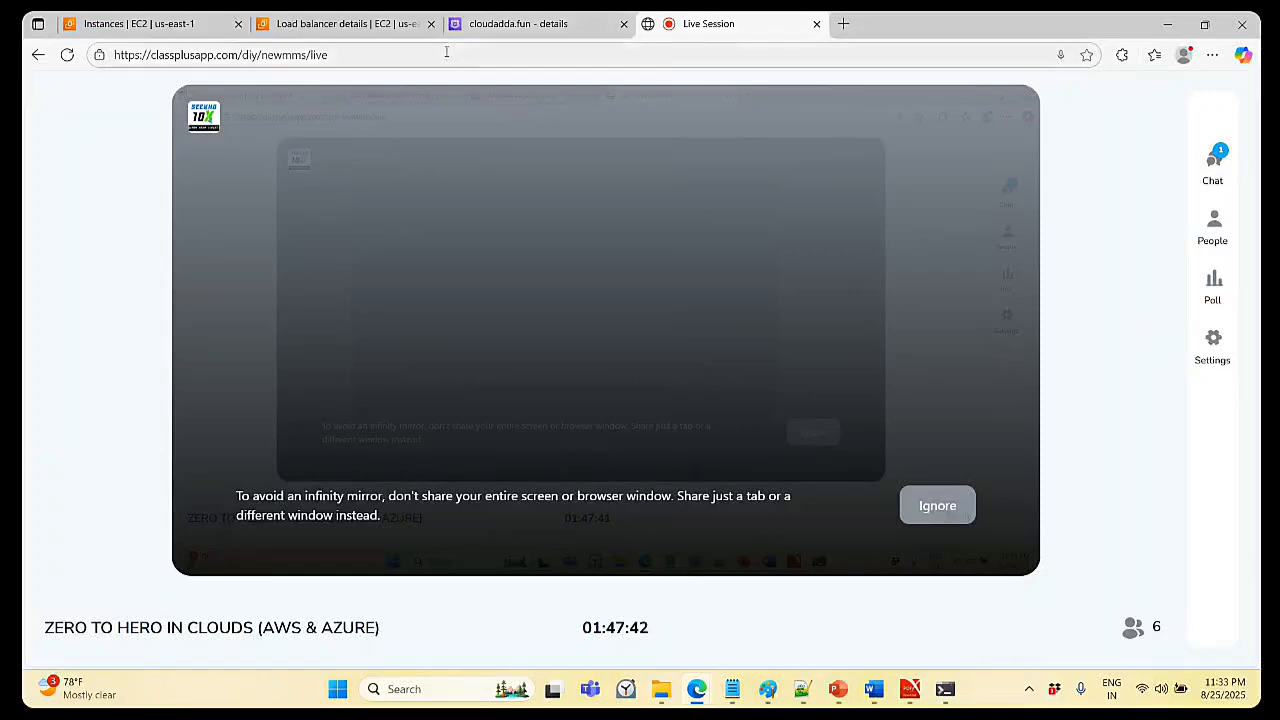
click(520, 23)
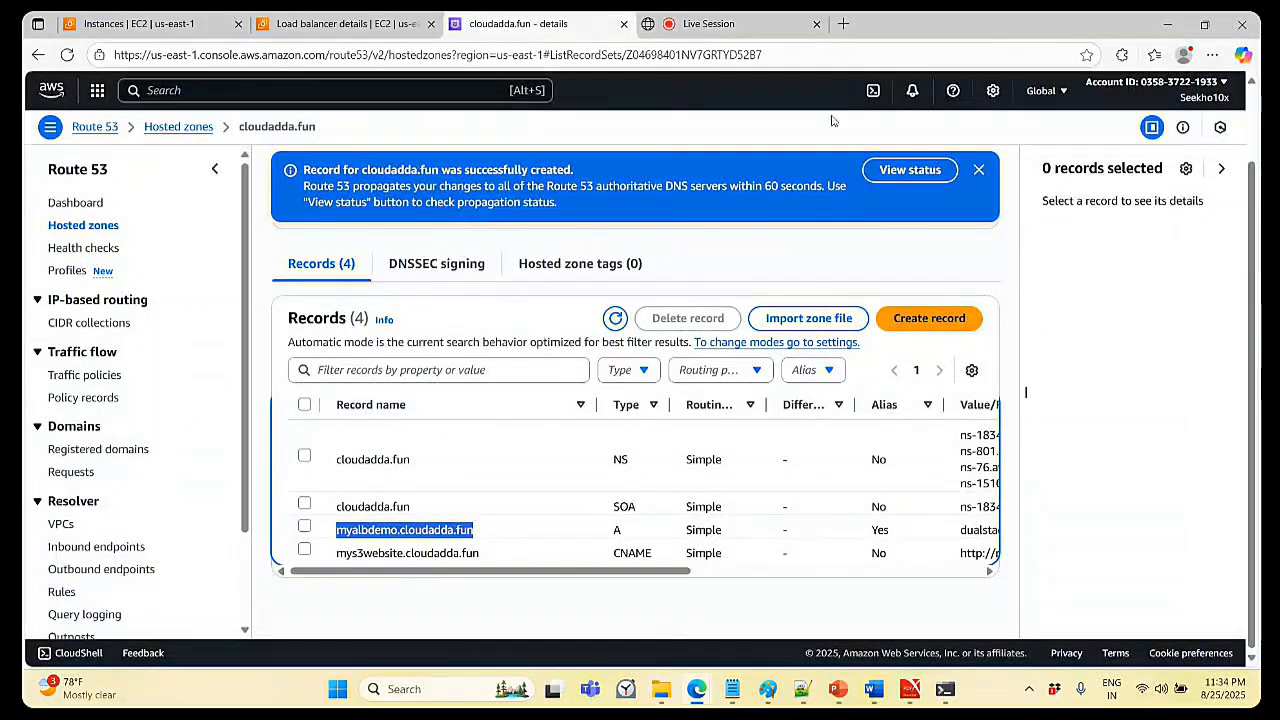
click(843, 23)
click(637, 47)
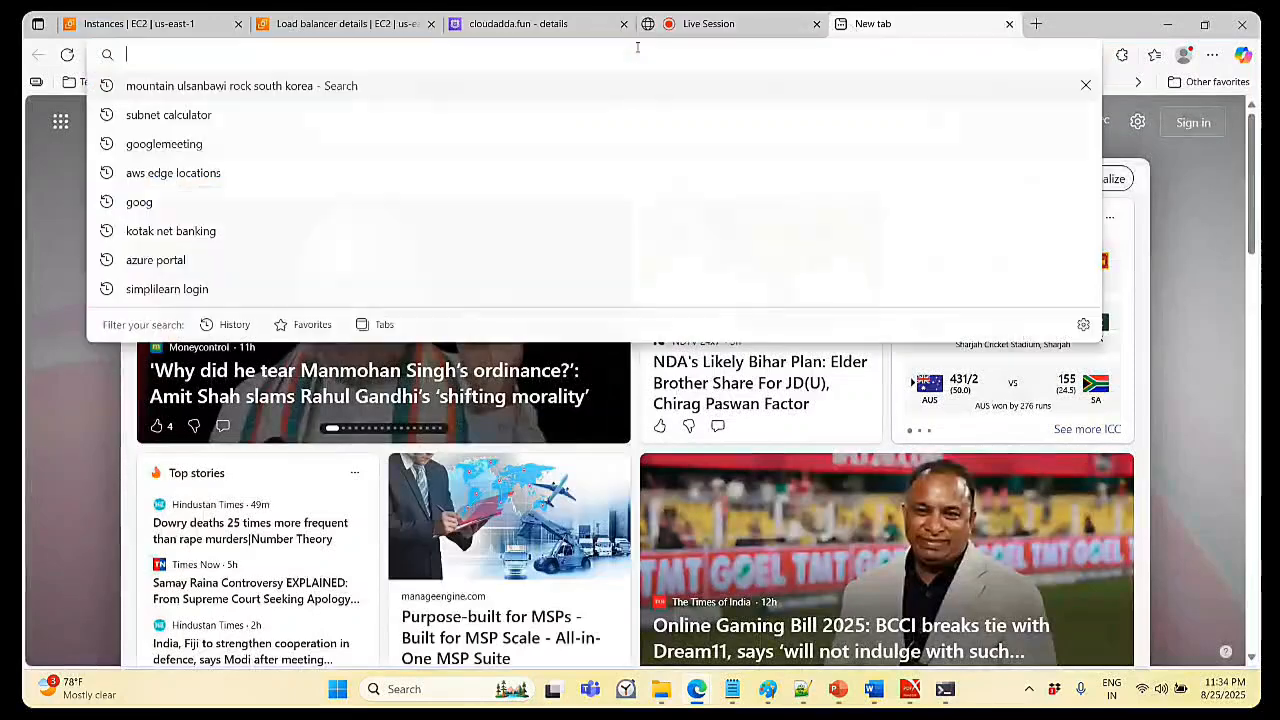
key(ctrl+v)
key(Return)
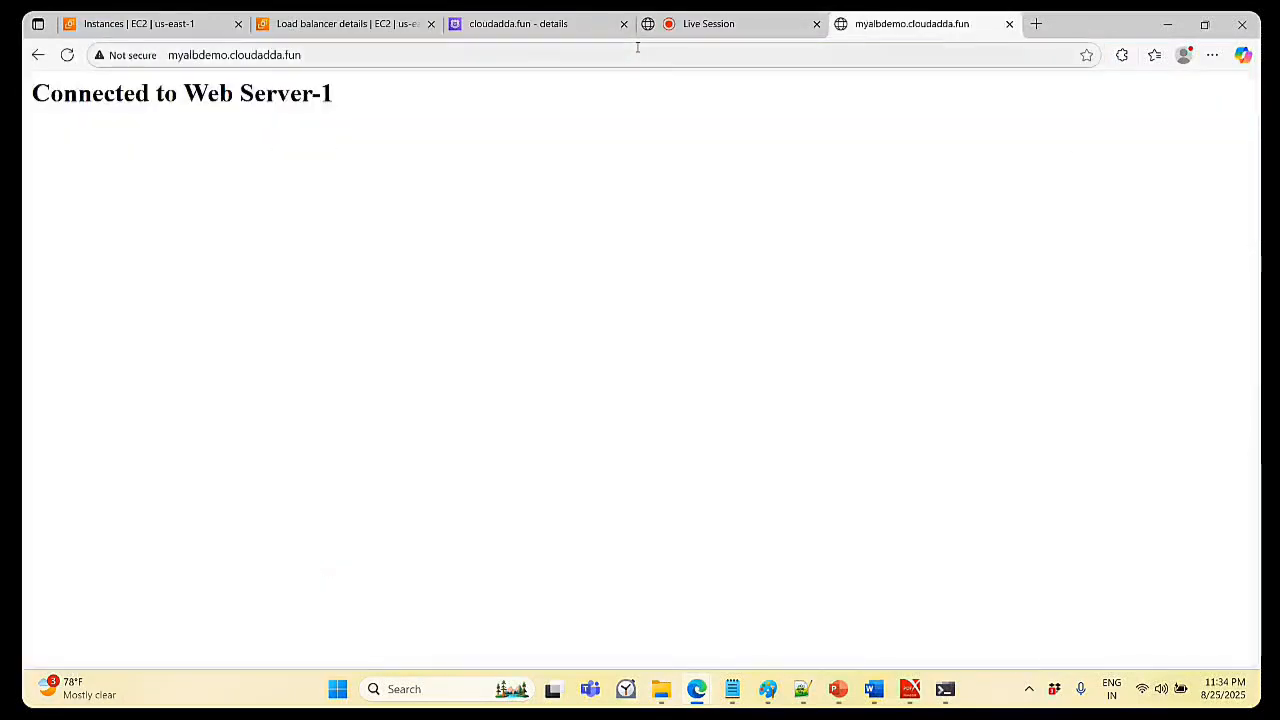
right_click(697, 692)
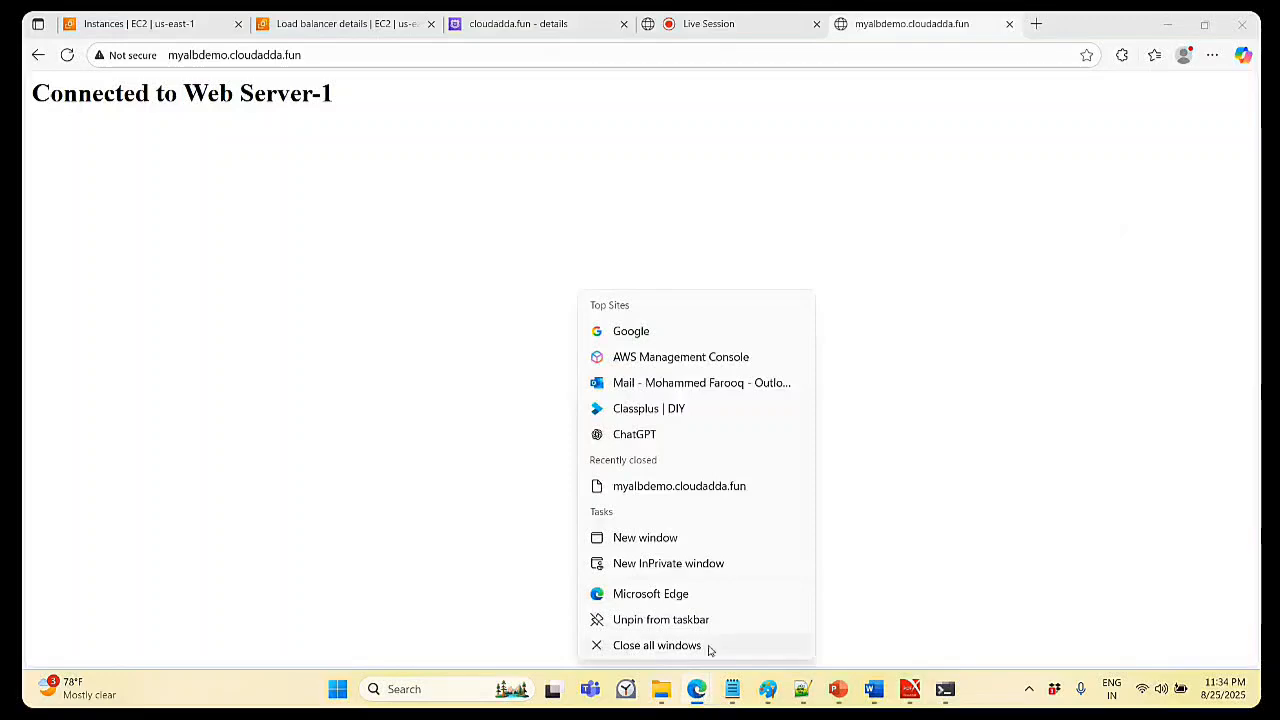
click(600, 352)
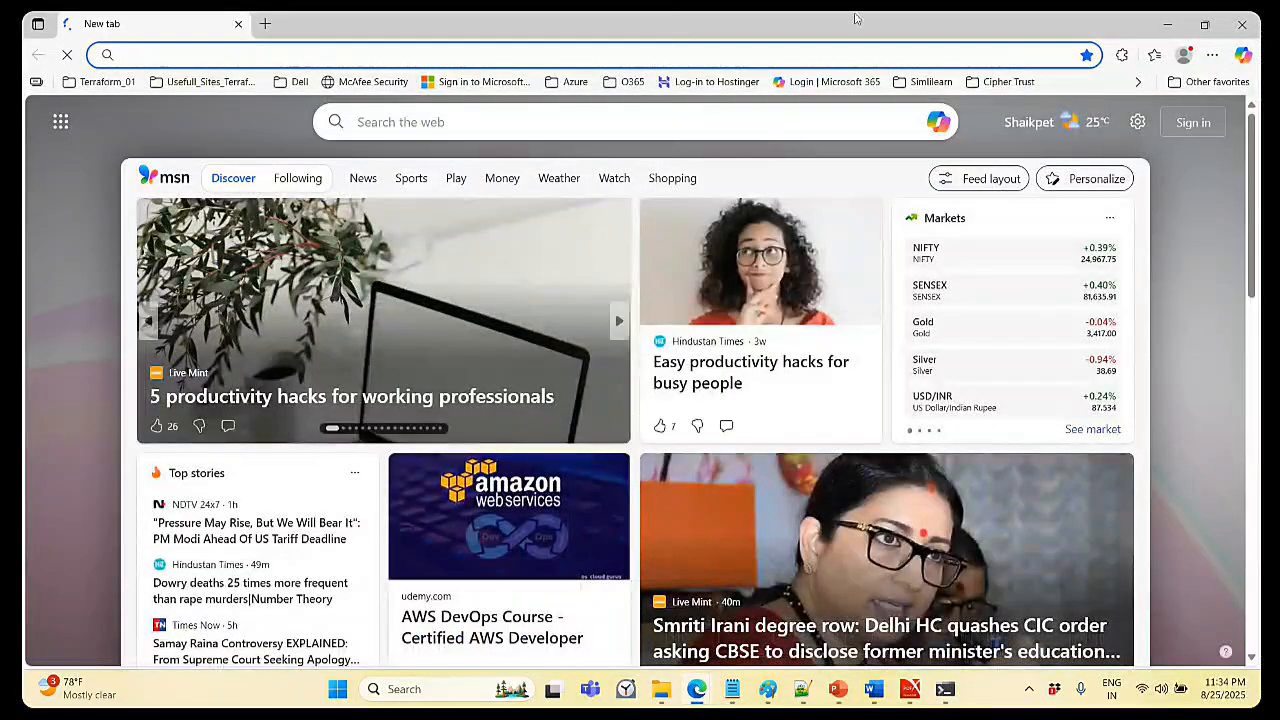
click(1242, 24)
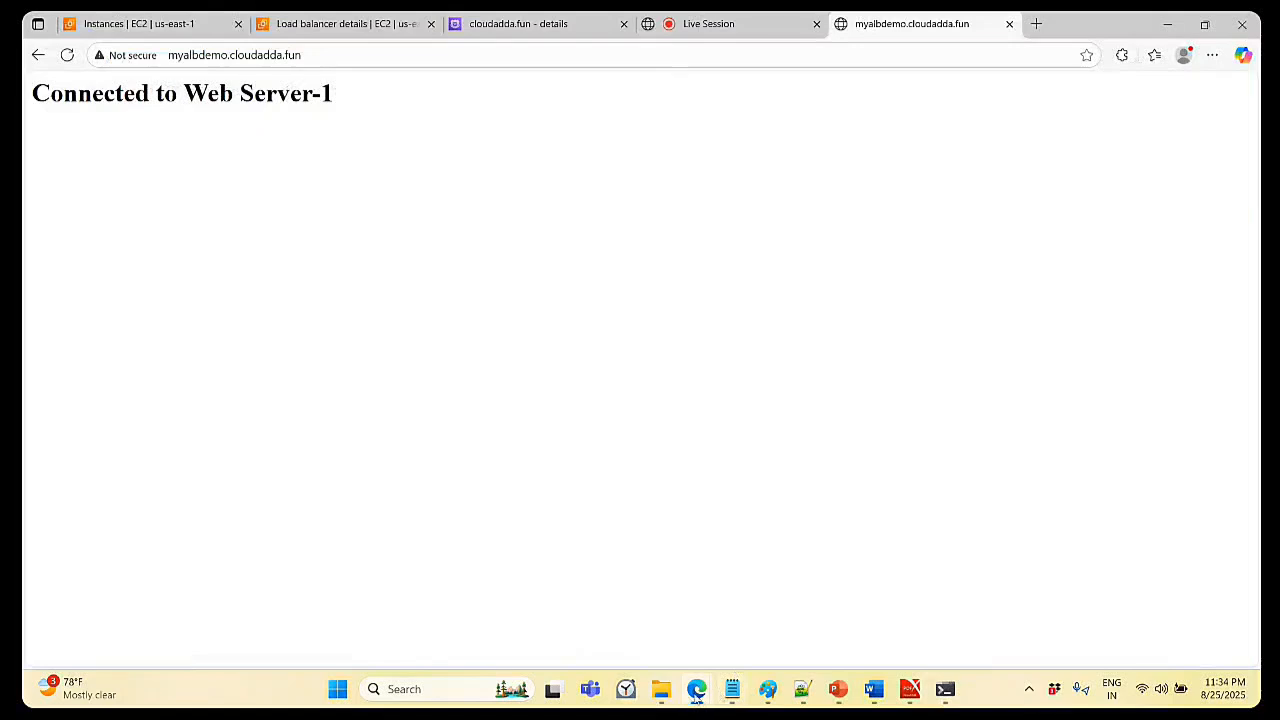
- Open myalbdemo.cloudadda.fun in a new InPrivate window, continue past the HTTPS warning to the site, and minimize the window
right_click(697, 689)
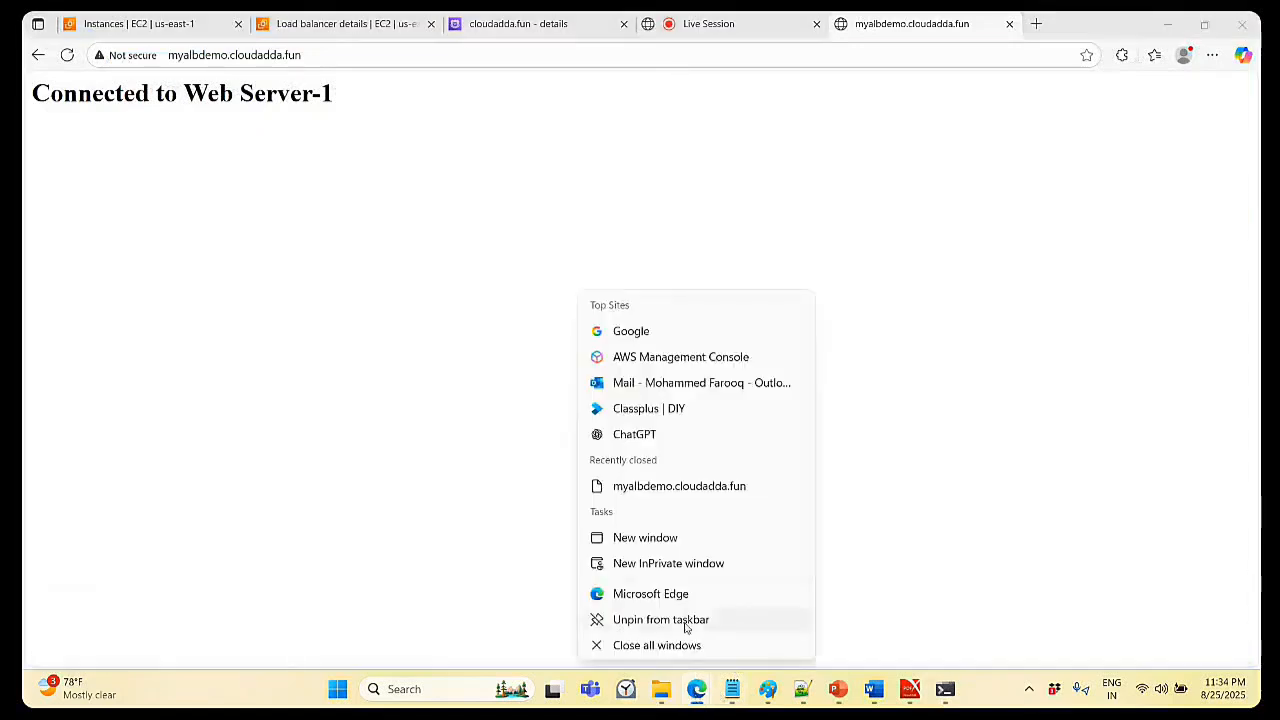
click(679, 568)
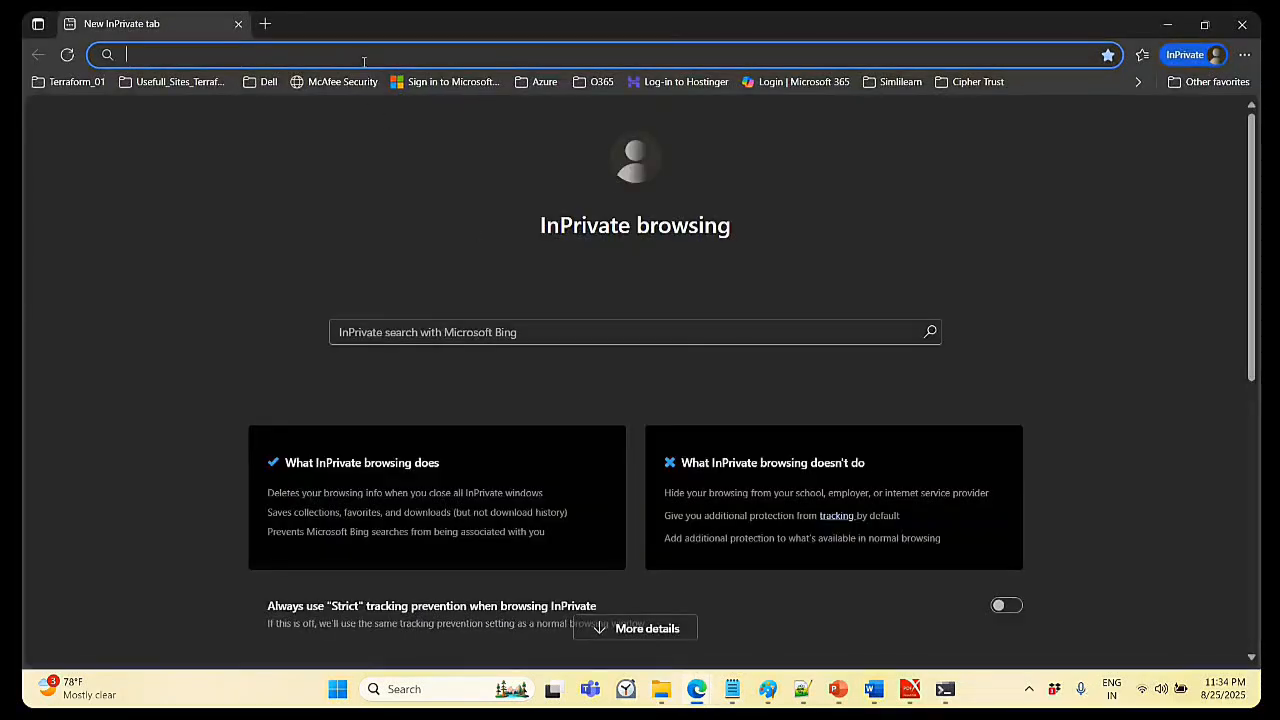
key(ctrl+v)
key(Return)
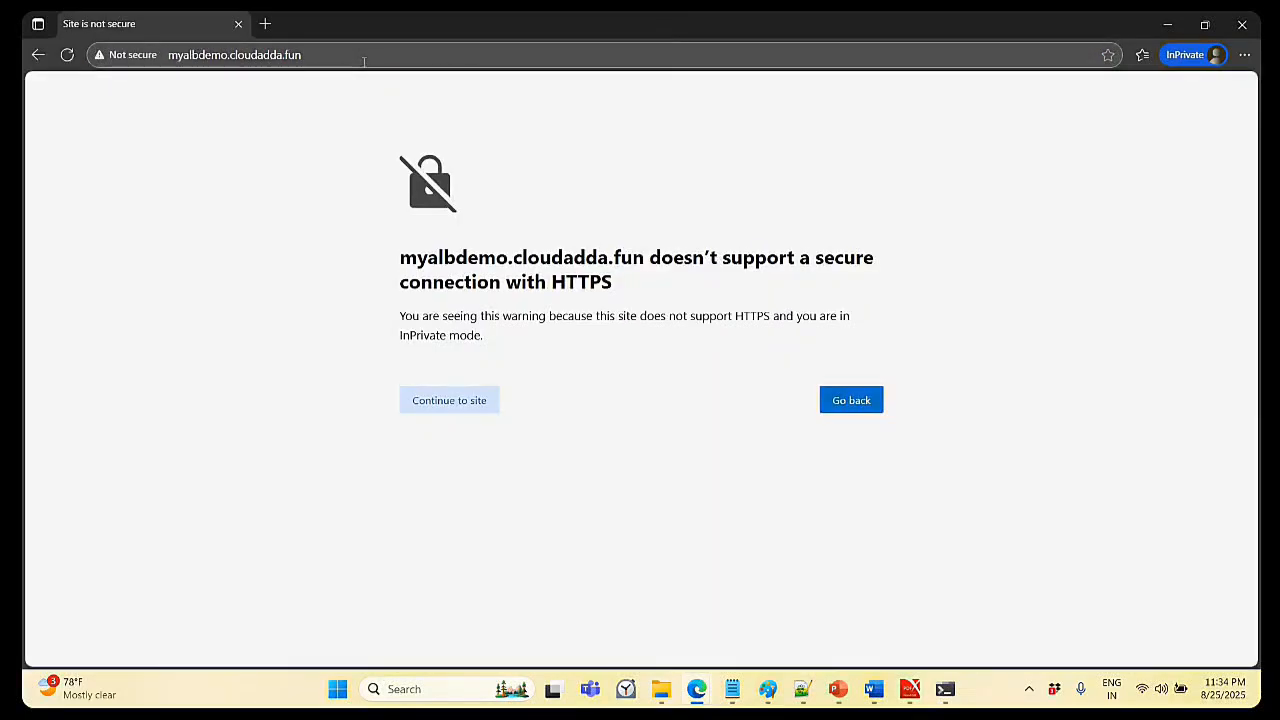
click(451, 410)
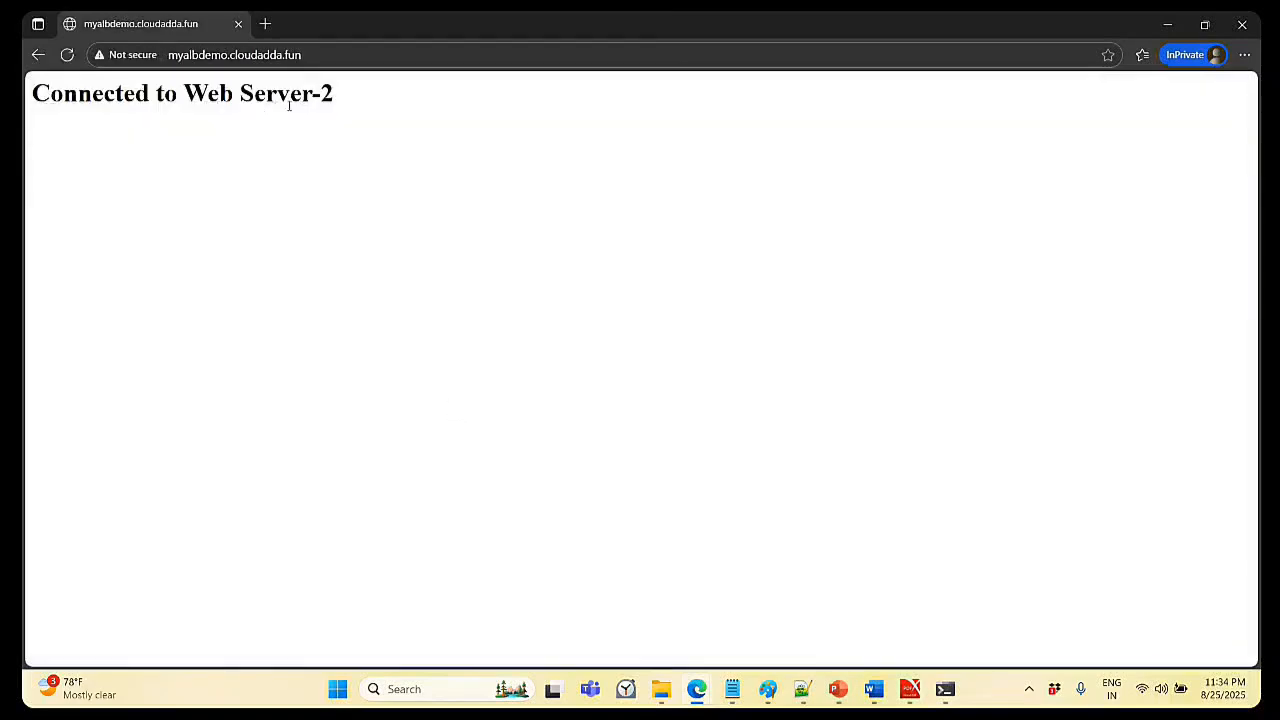
click(1166, 29)
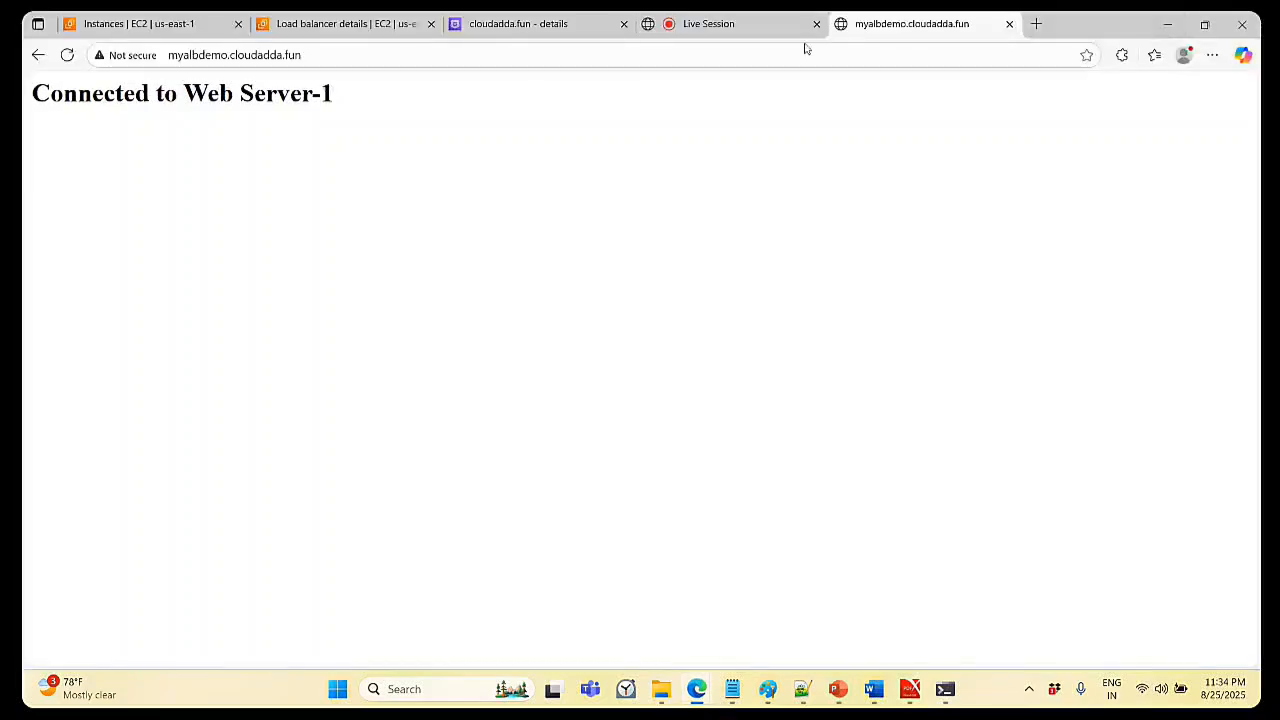
- Close the current myalbdemo.cloudadda.fun page and load the copied address in a fresh tab to see which server answers
click(1009, 23)
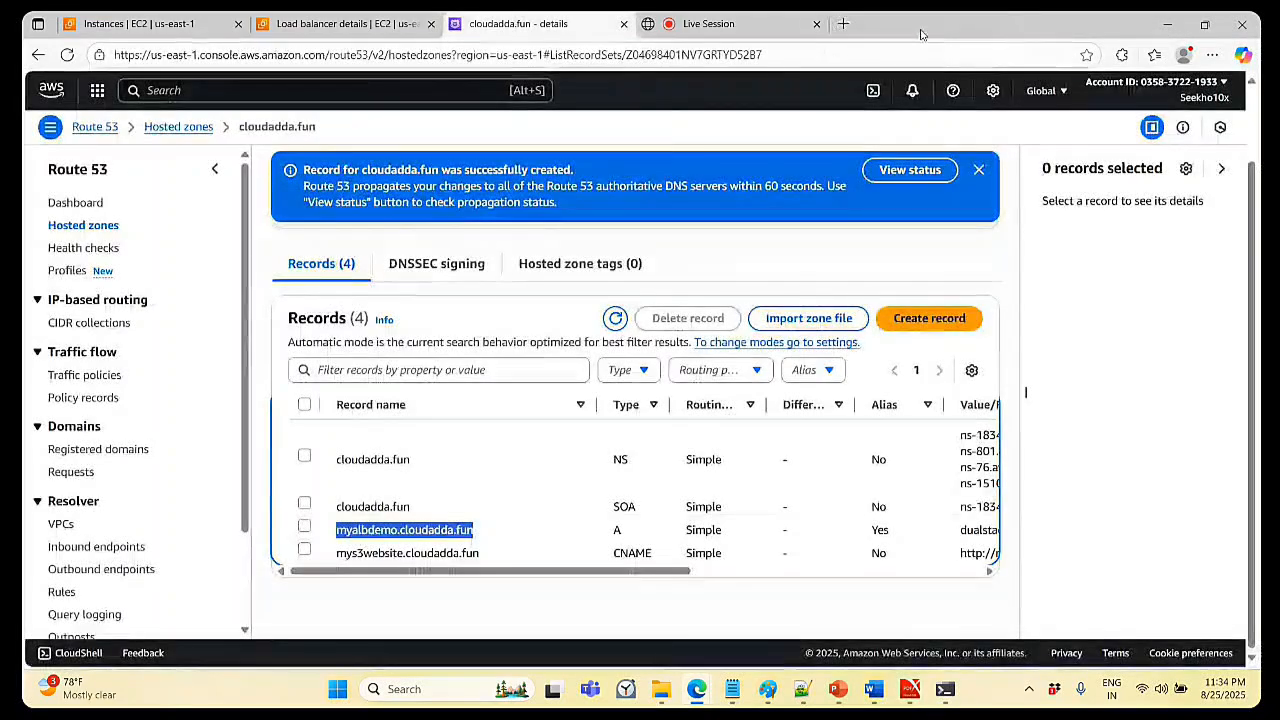
click(851, 30)
click(640, 55)
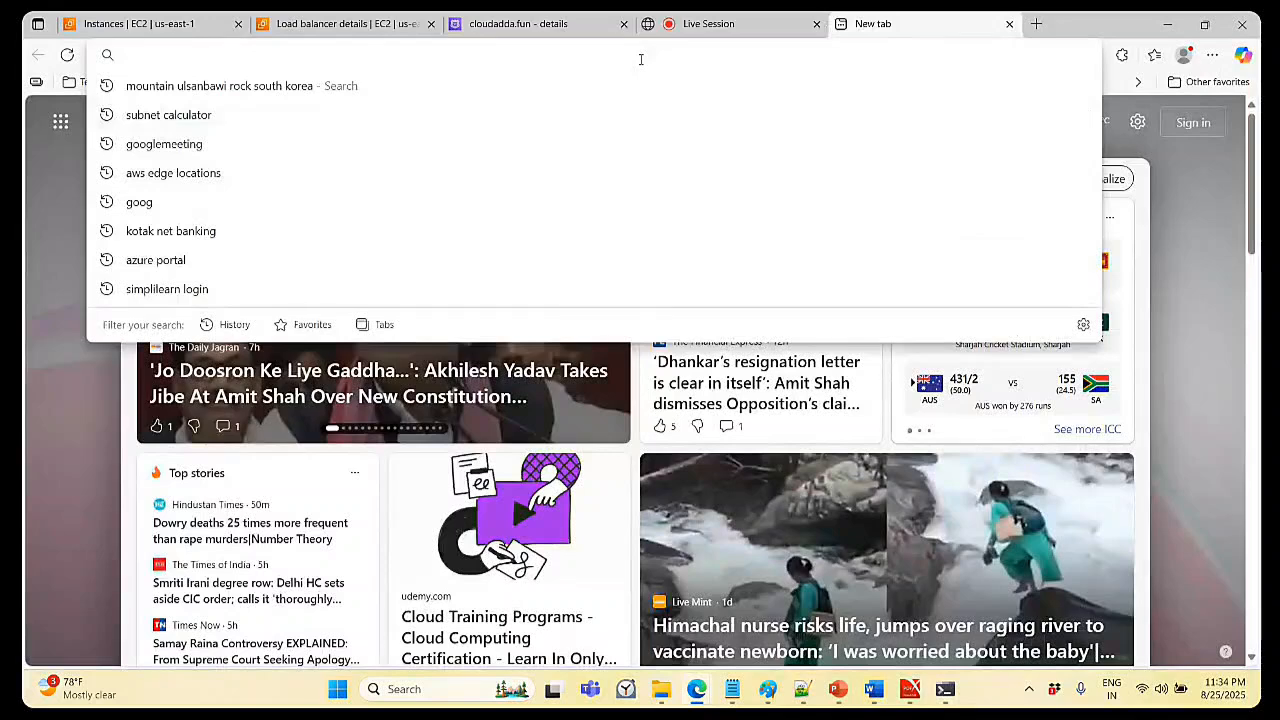
key(ctrl+v)
key(Return)
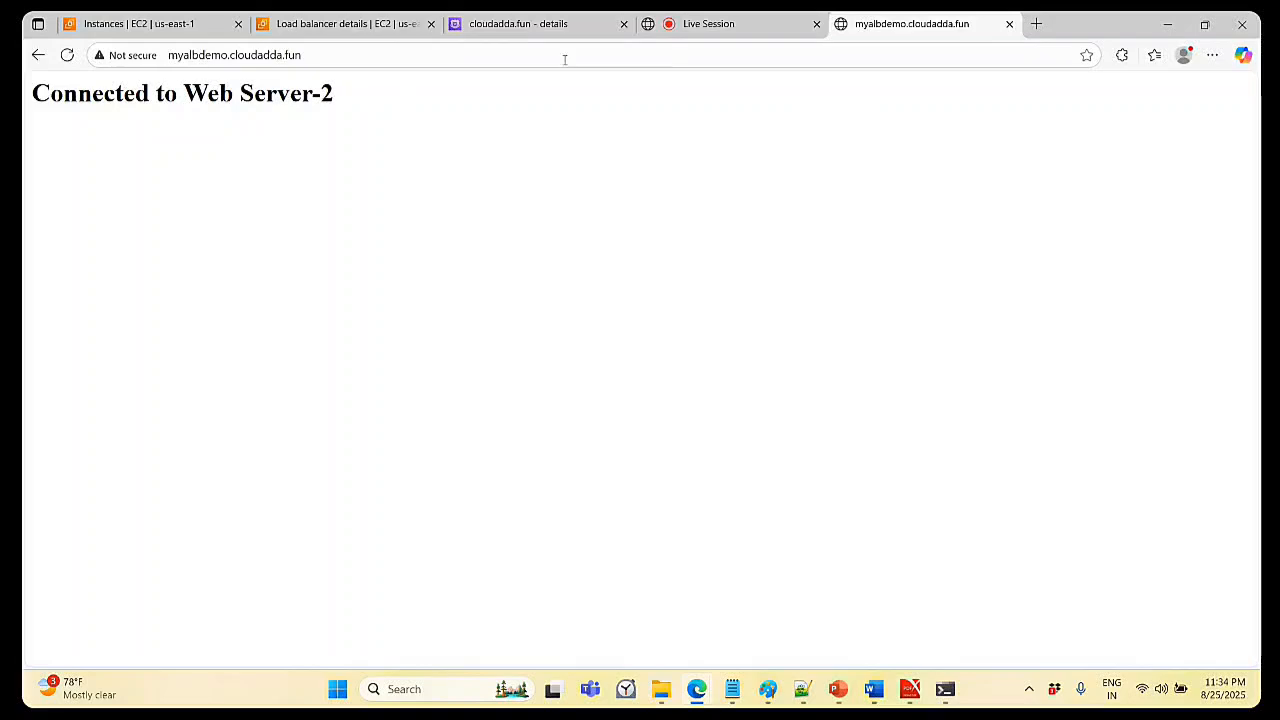
- Return to the EC2 instances list and deselect WebServer01
click(142, 26)
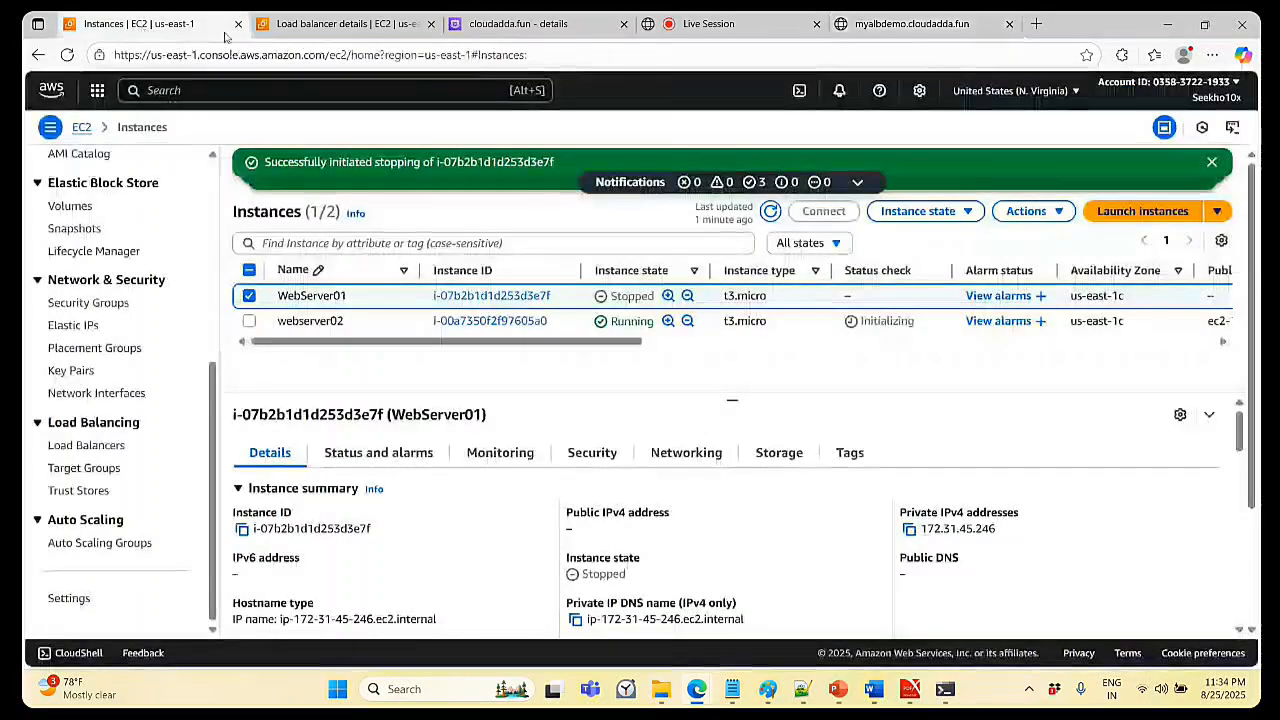
click(249, 25)
click(150, 24)
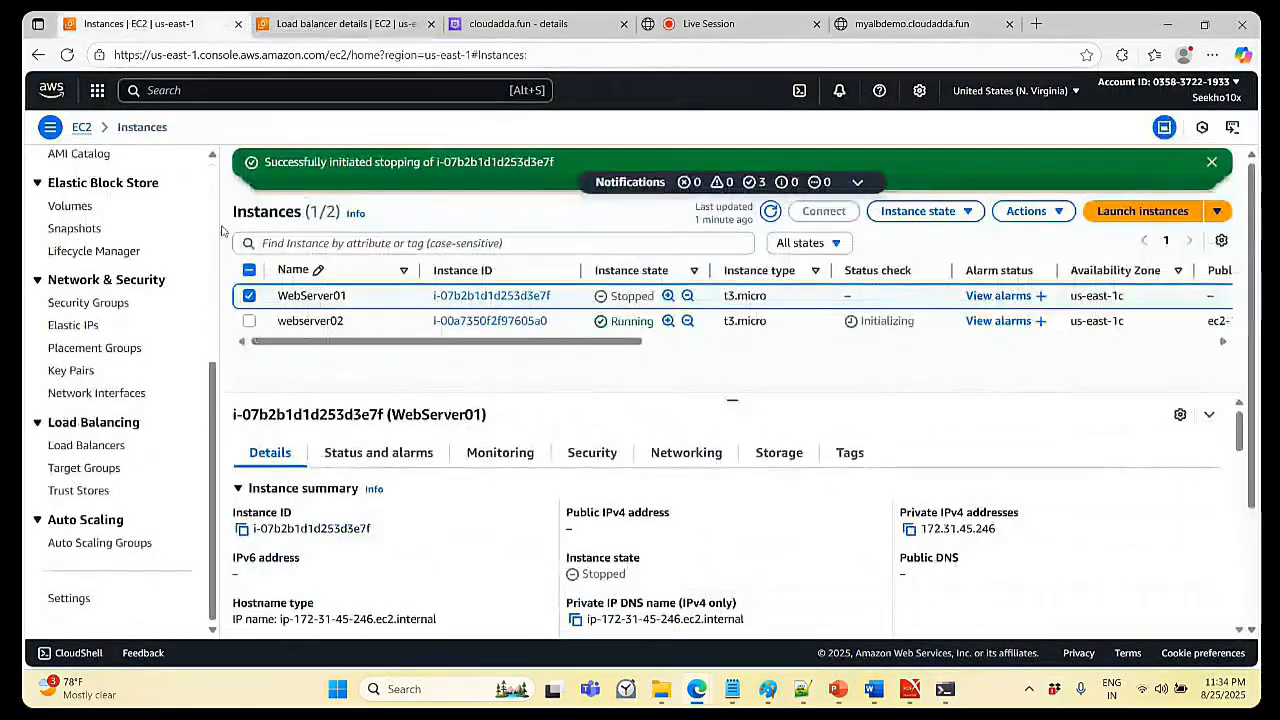
click(249, 296)
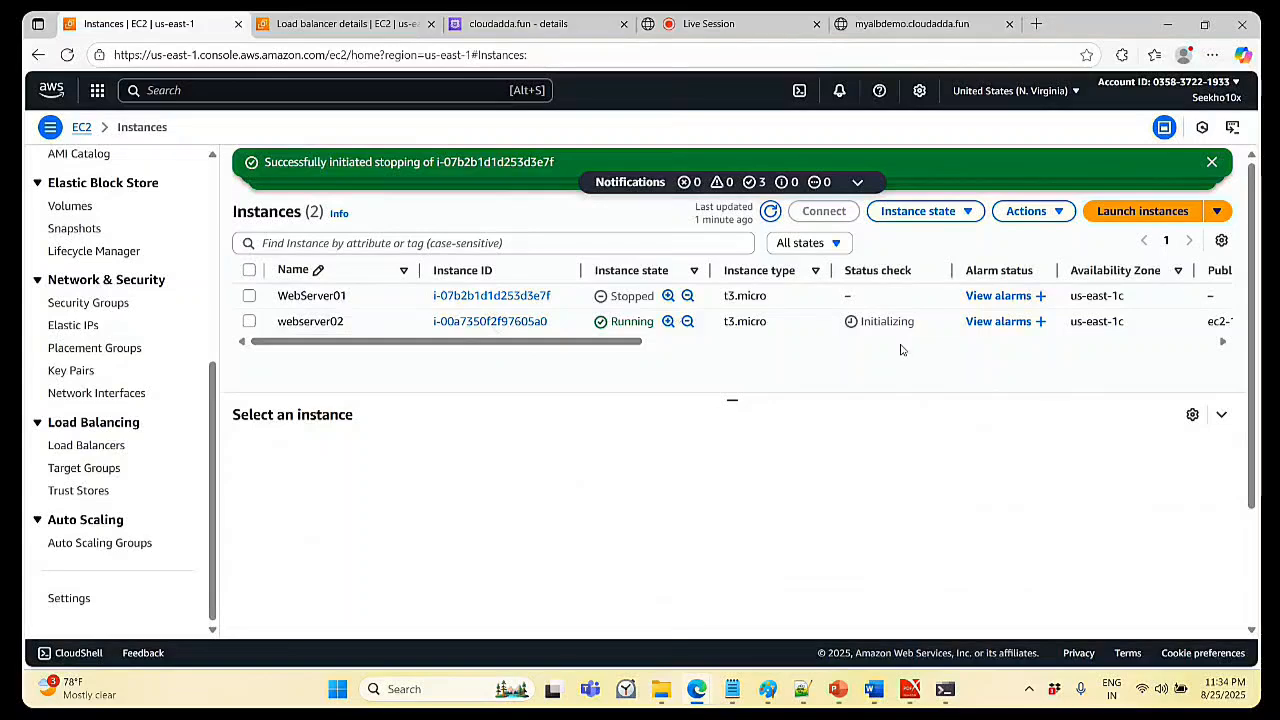
- Check the live session chat, highlight "Connected to Web Server-1" in the first Notepad++ user data script, and return to the session
click(708, 24)
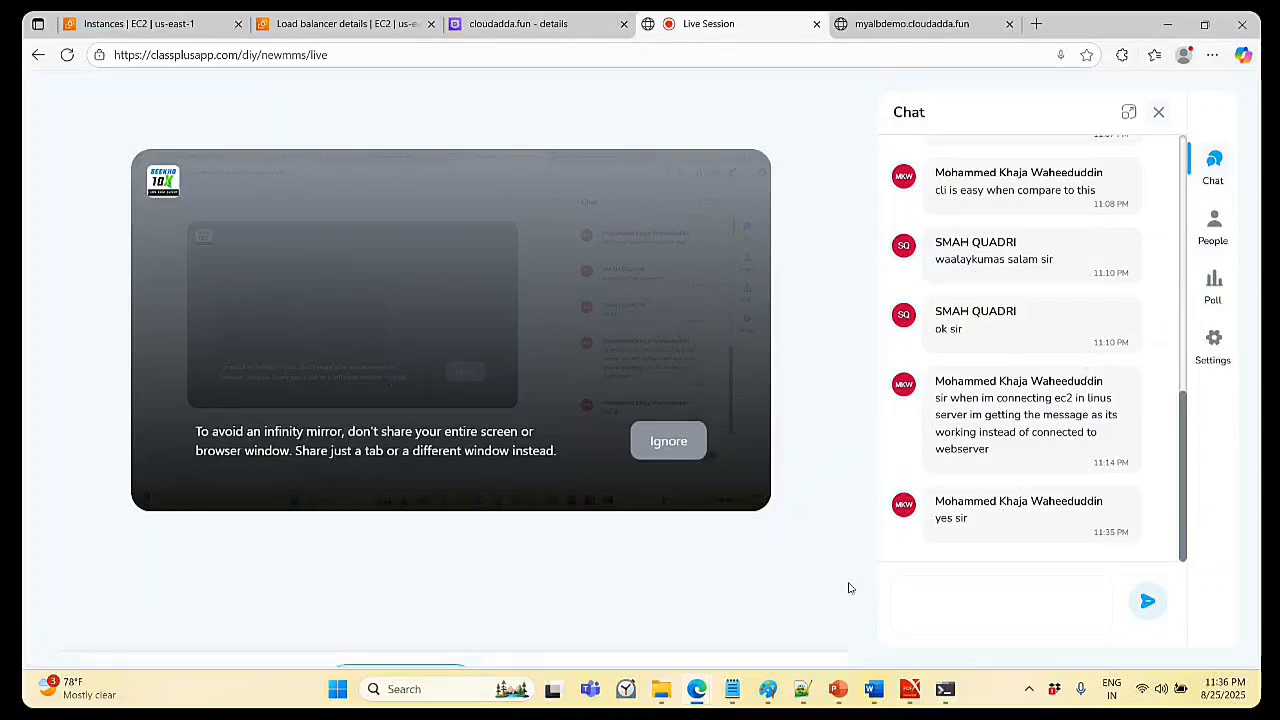
click(802, 689)
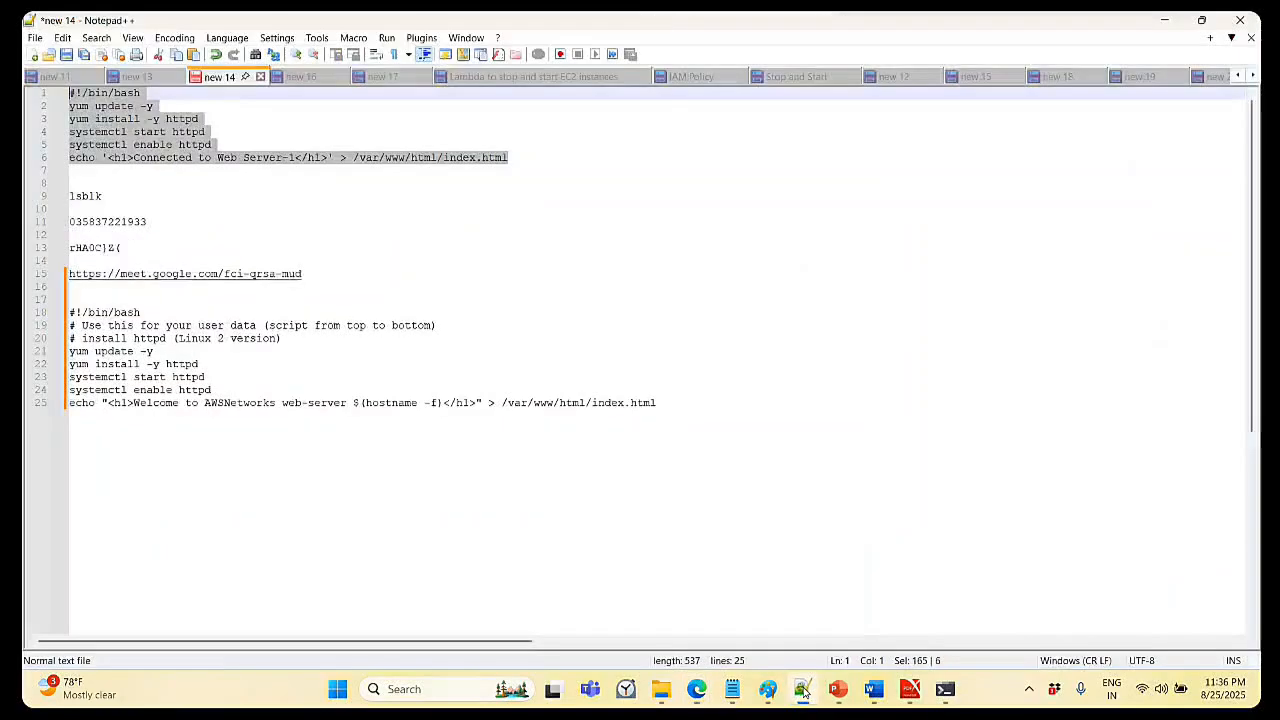
click(292, 195)
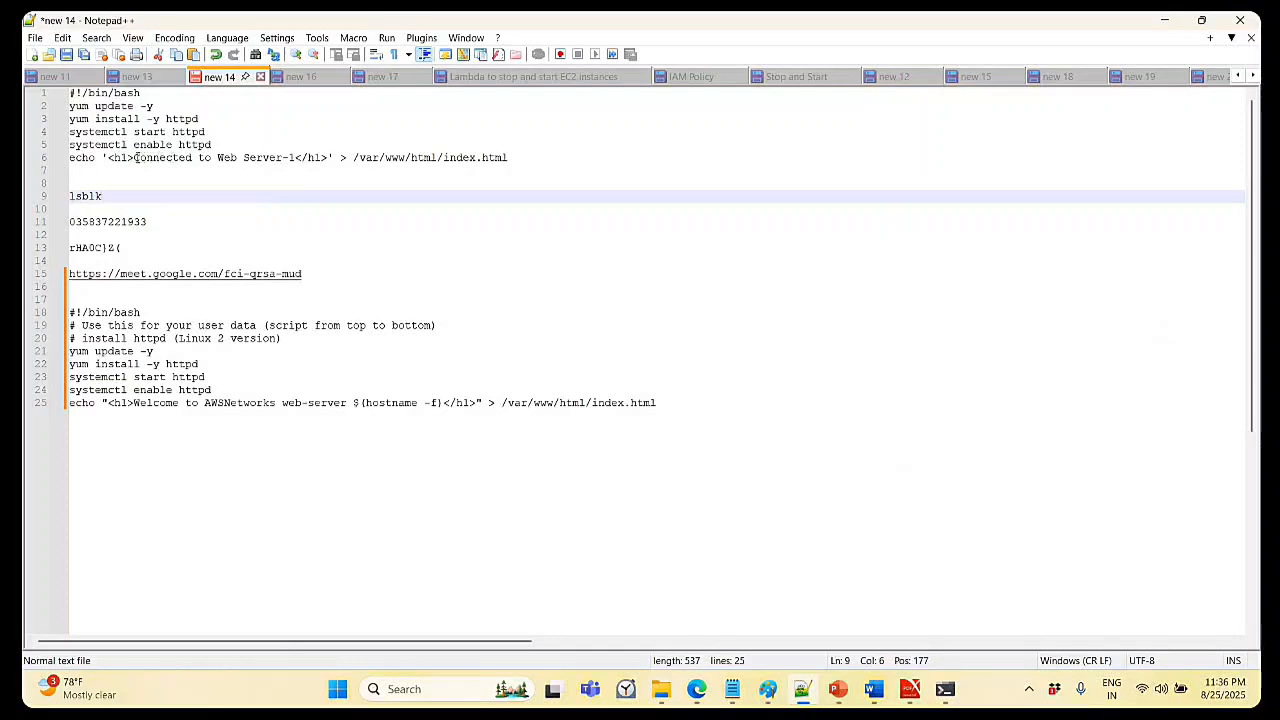
drag(134, 158, 297, 158)
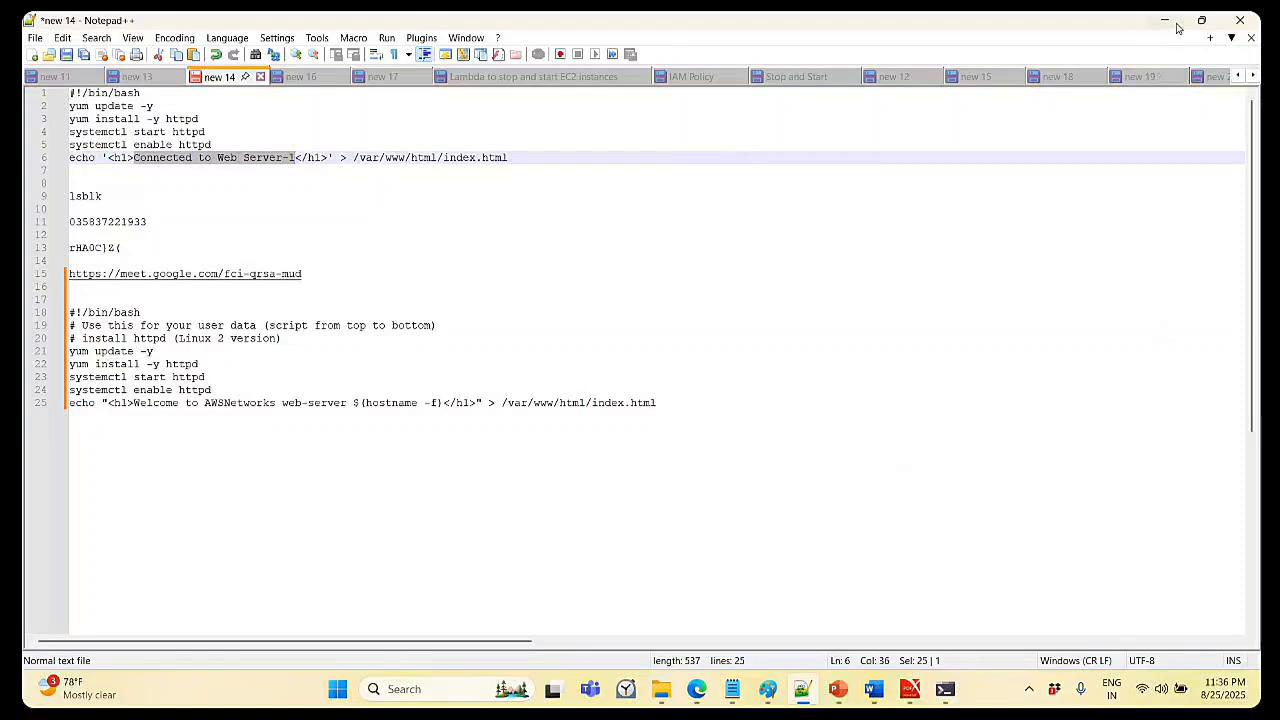
key(alt+Tab)
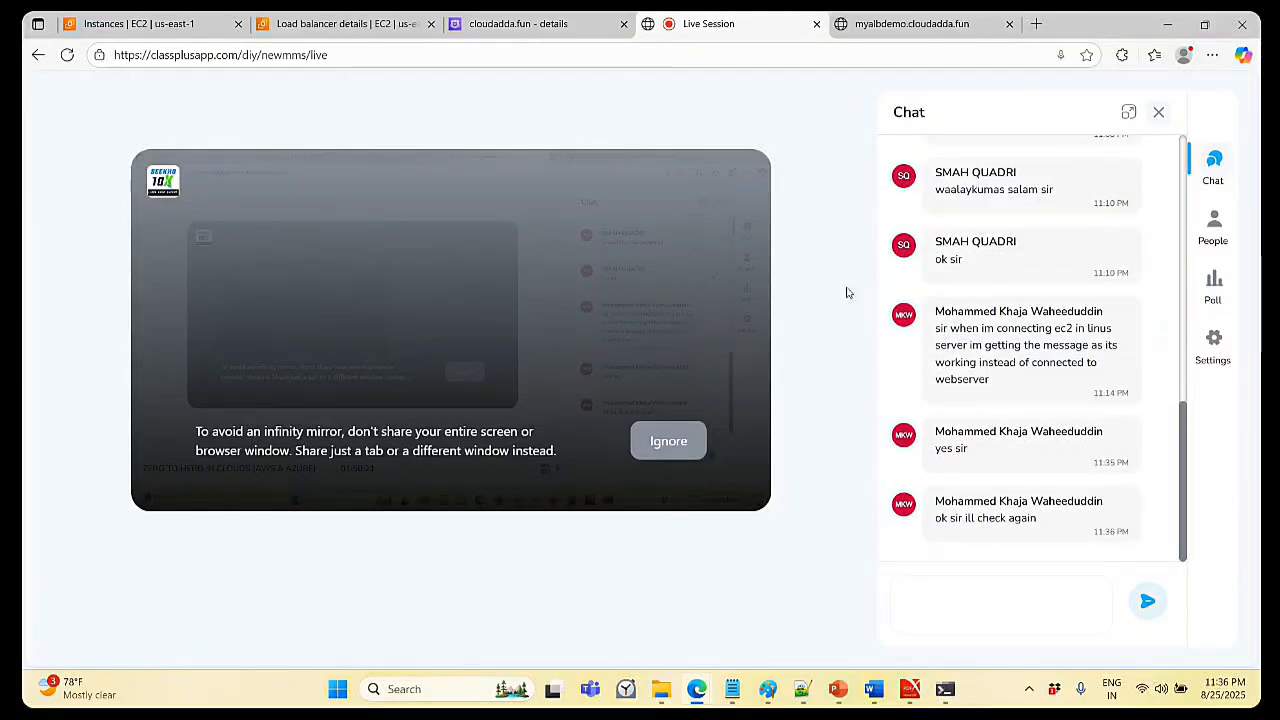
- Hide the live session chat, view the myalbdemo.cloudadda.fun page alongside the session, and reopen the chat to read new messages
click(1216, 160)
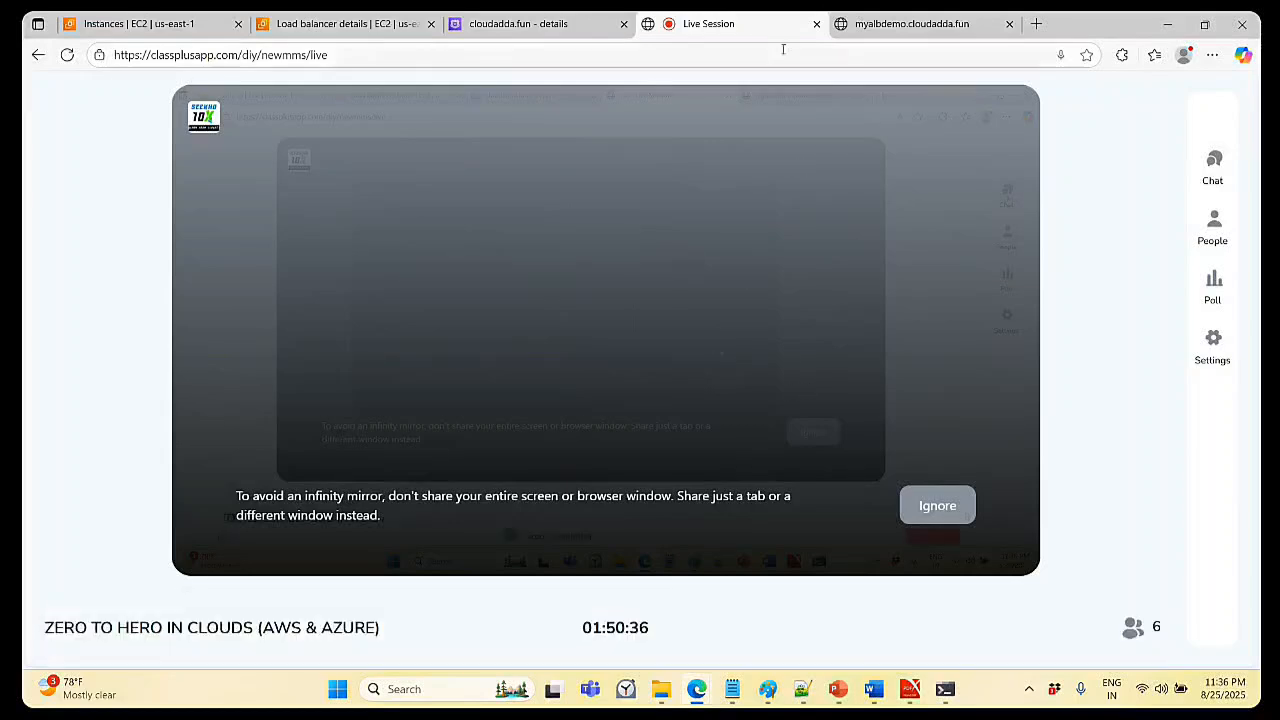
click(895, 20)
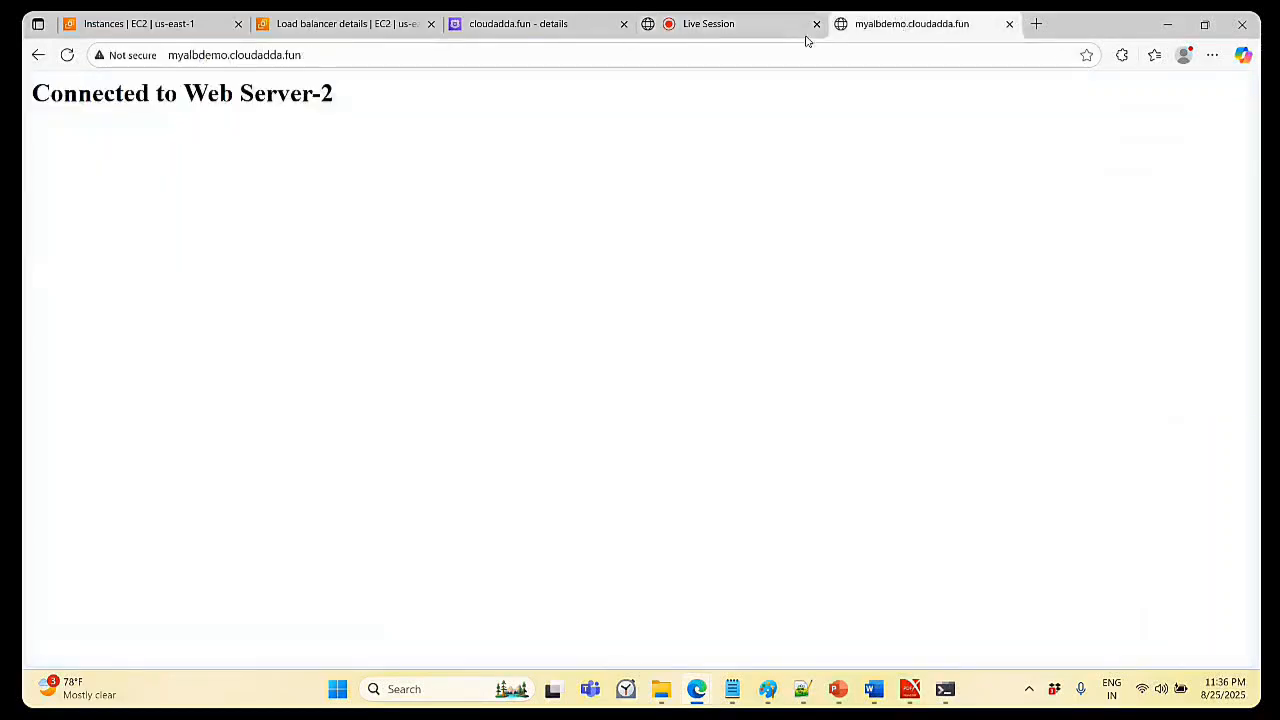
click(748, 25)
click(873, 28)
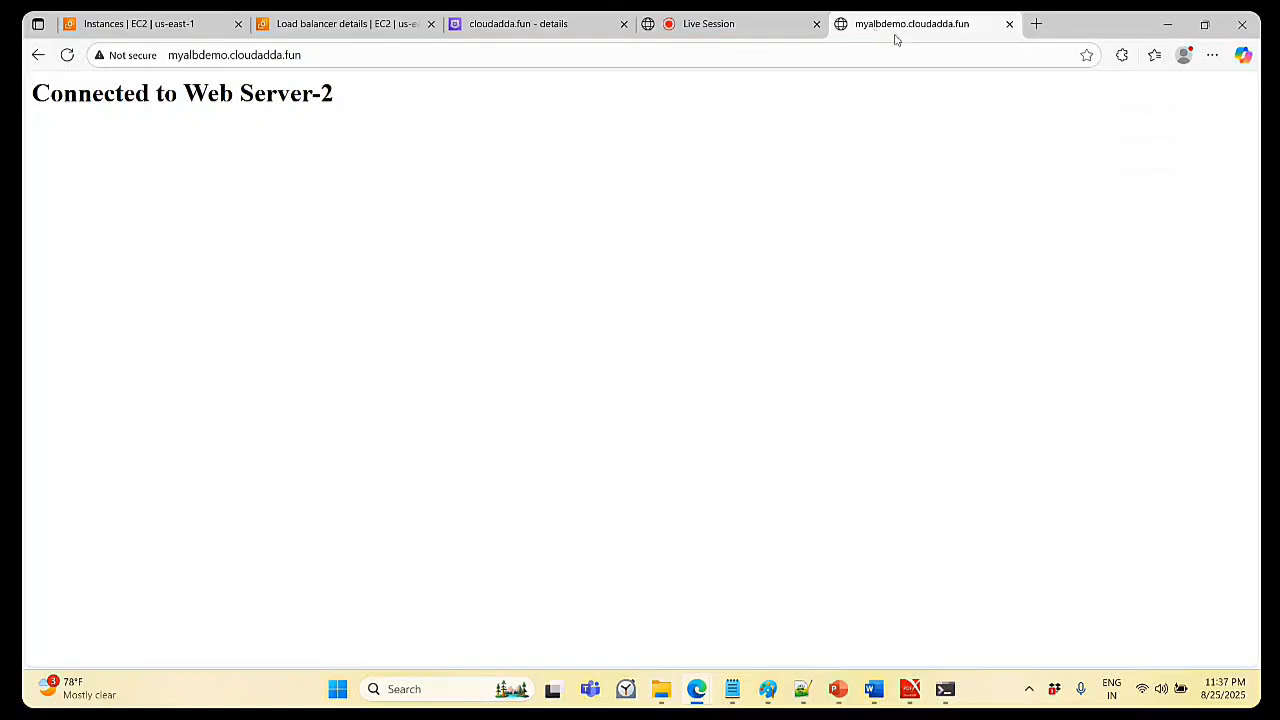
click(790, 25)
click(900, 24)
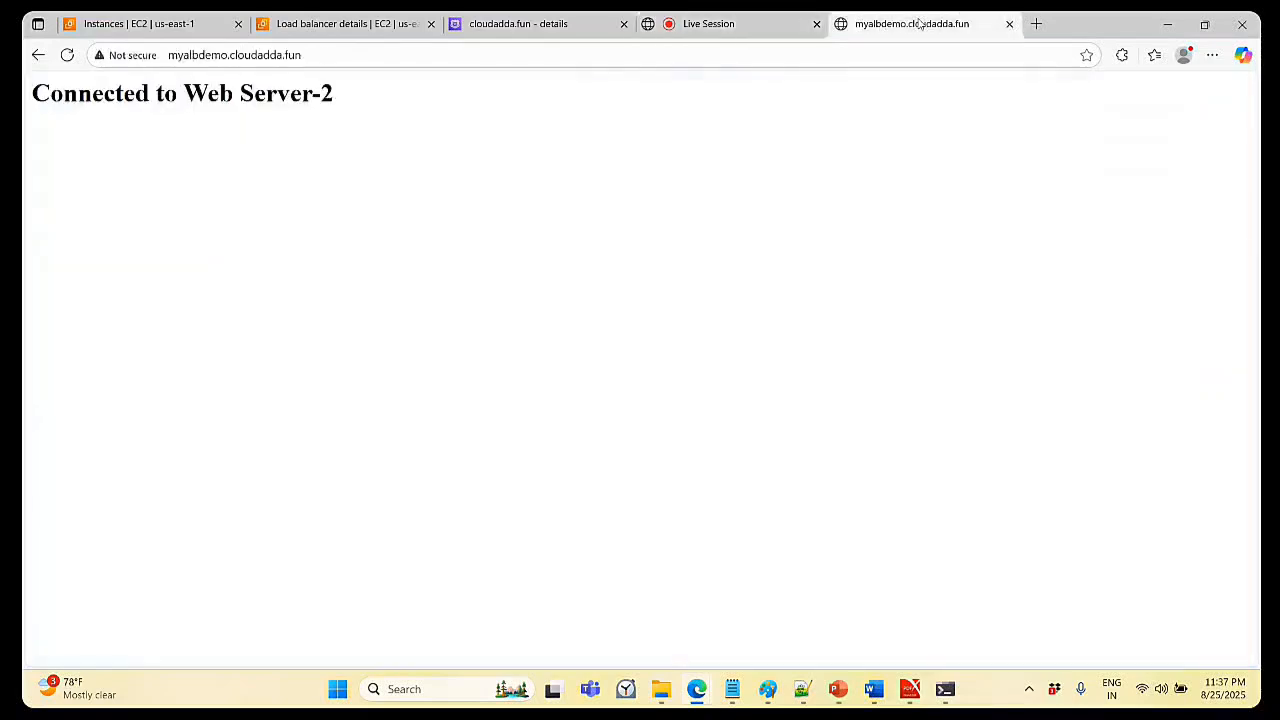
click(760, 24)
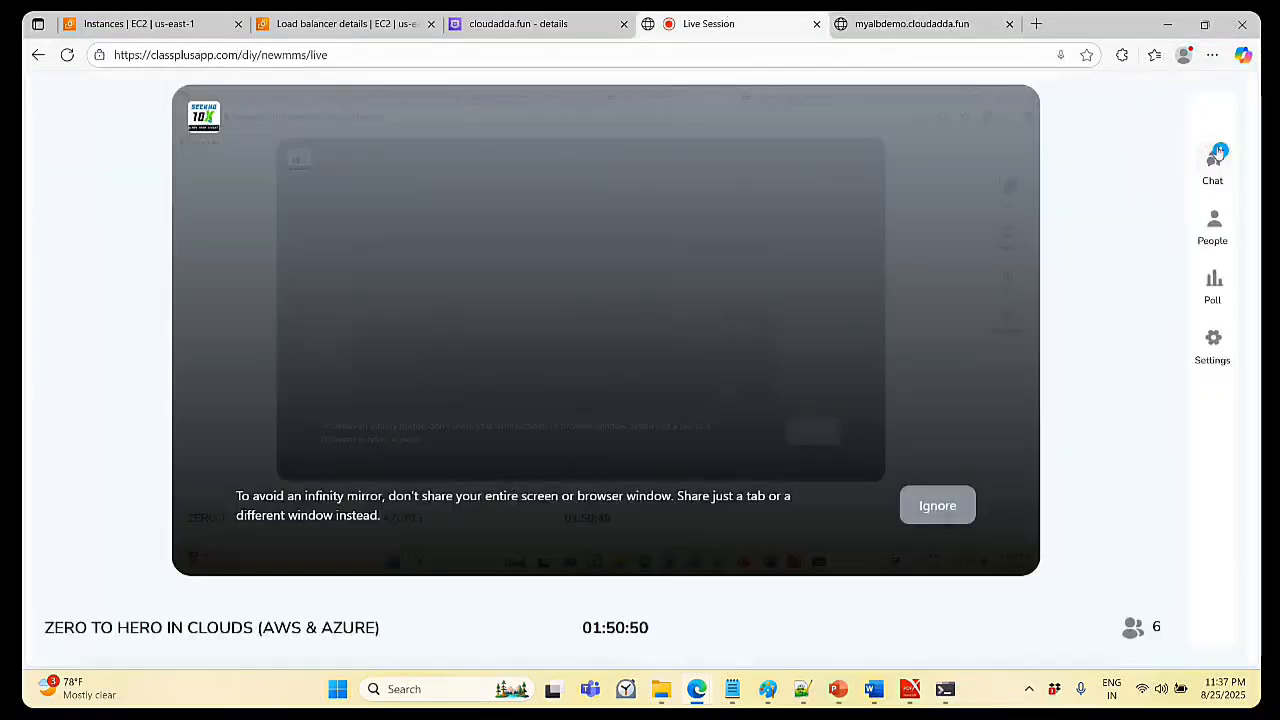
click(1213, 154)
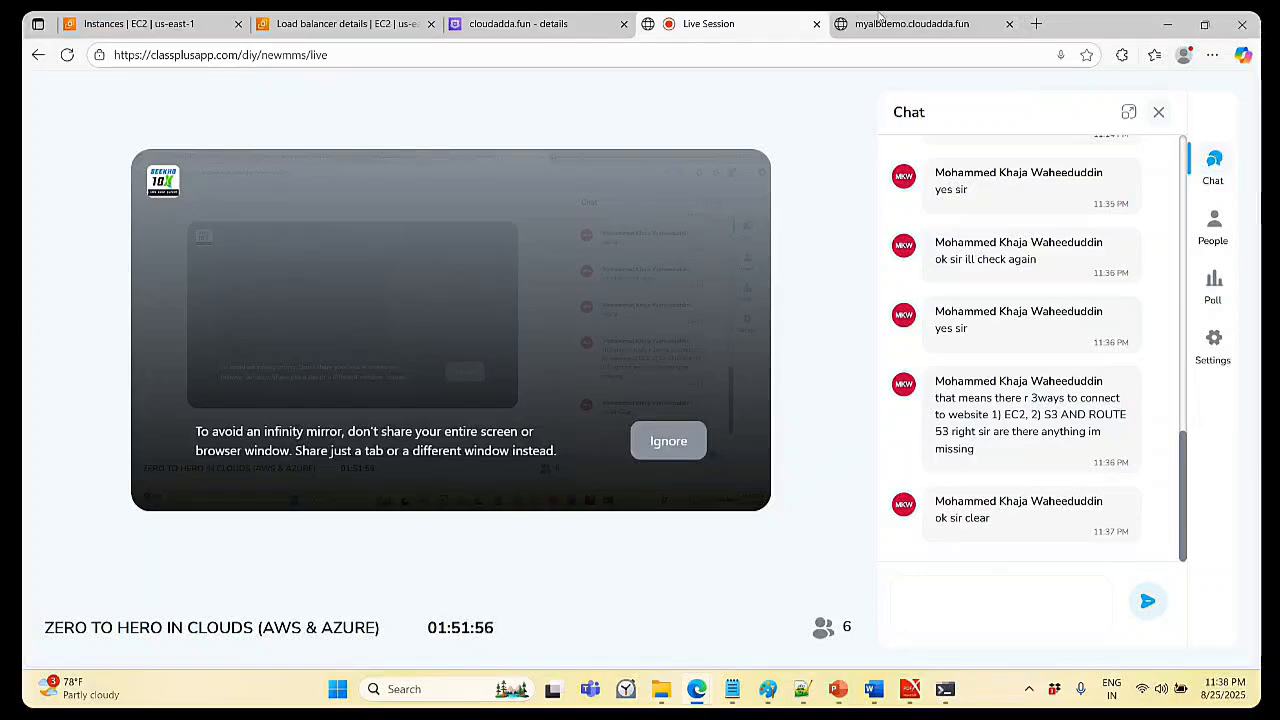
- Compare the CLB-Demo target instances' health and the cloudadda.fun hosted zone records with the page served at myalbdemo.cloudadda.fun
click(340, 23)
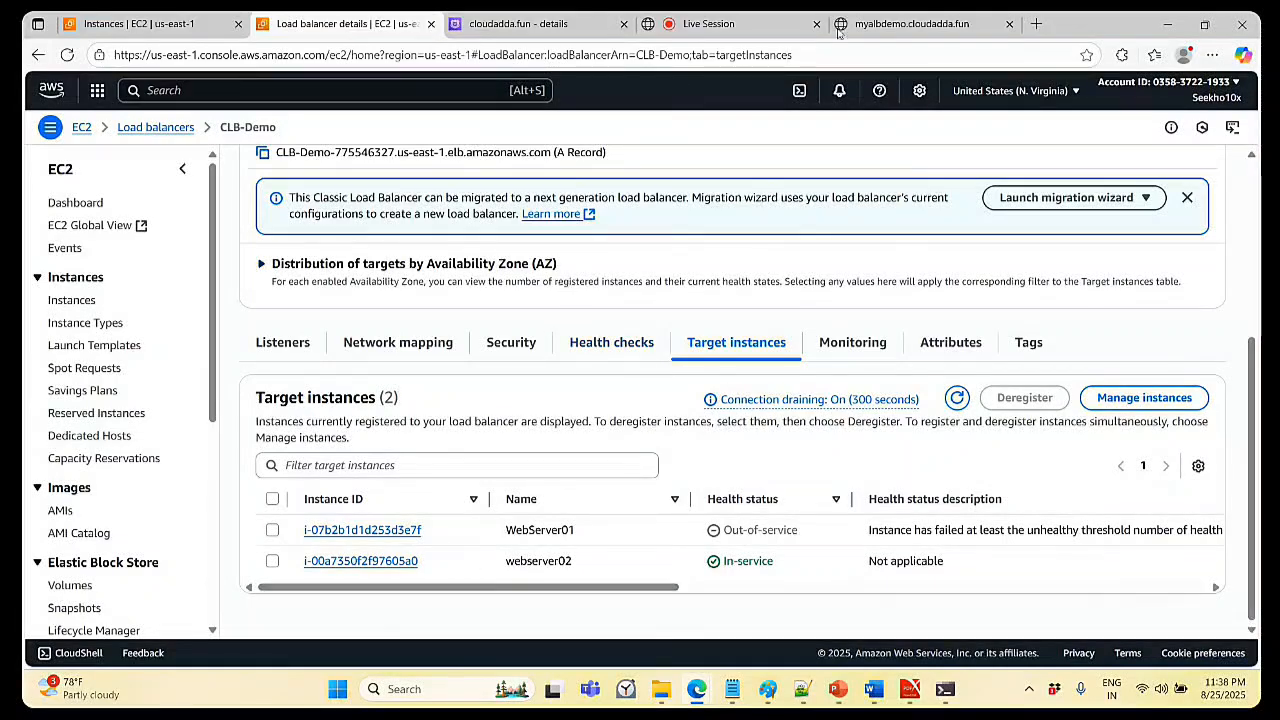
click(952, 27)
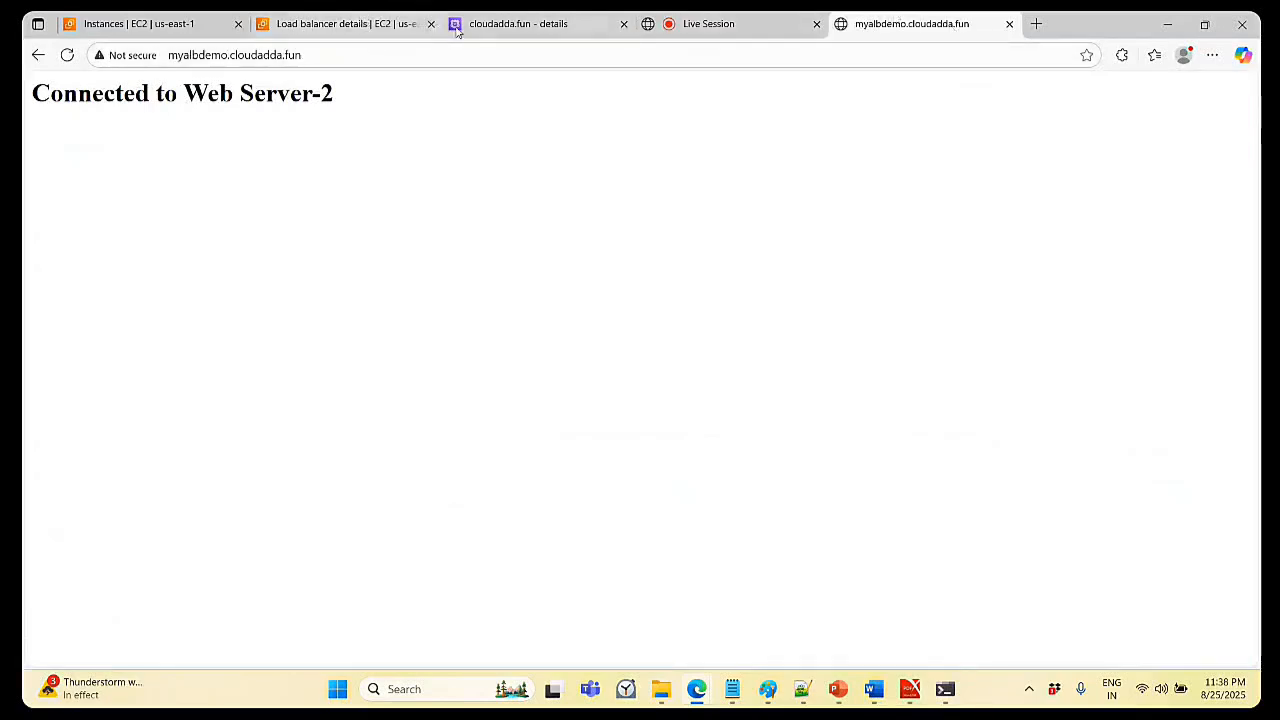
click(518, 24)
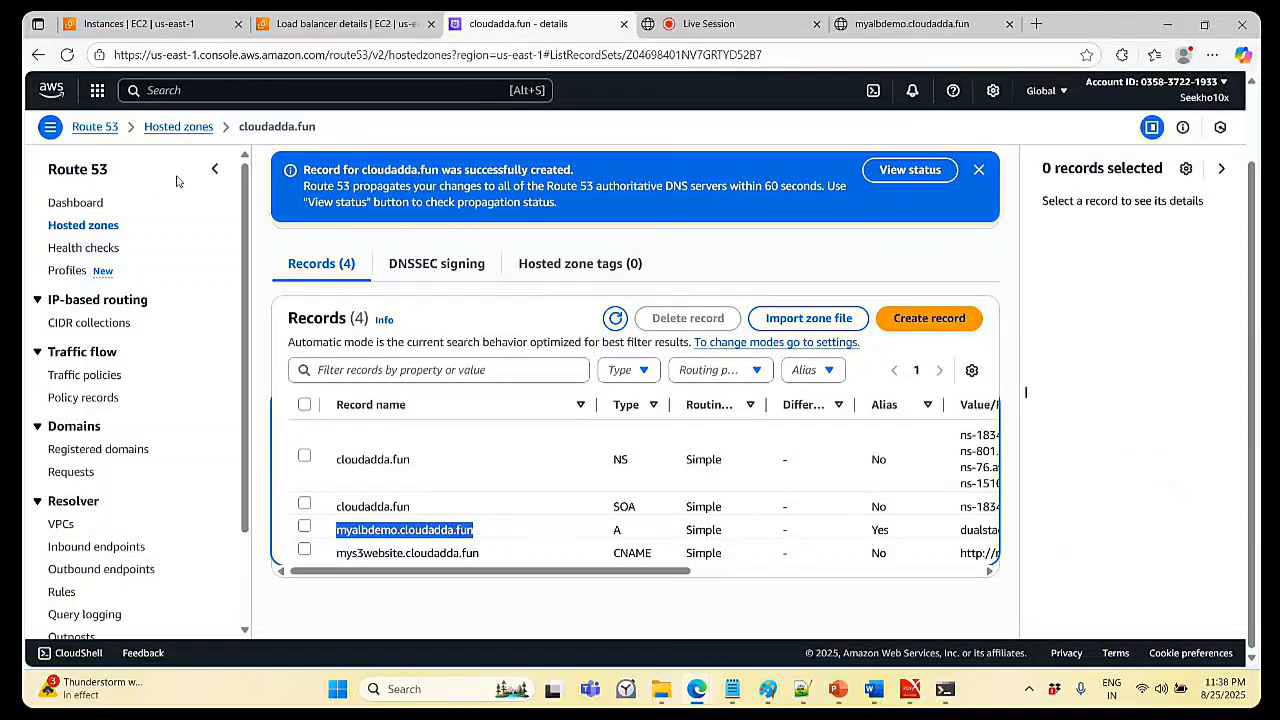
click(895, 22)
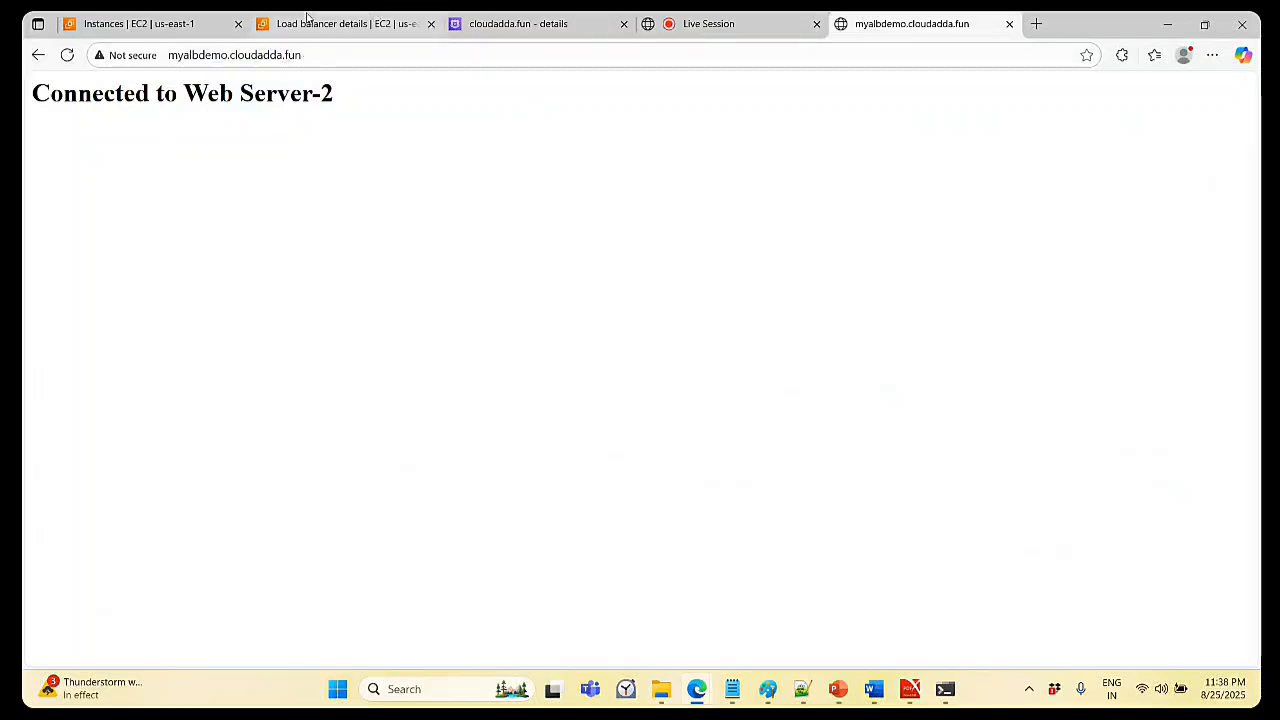
click(320, 23)
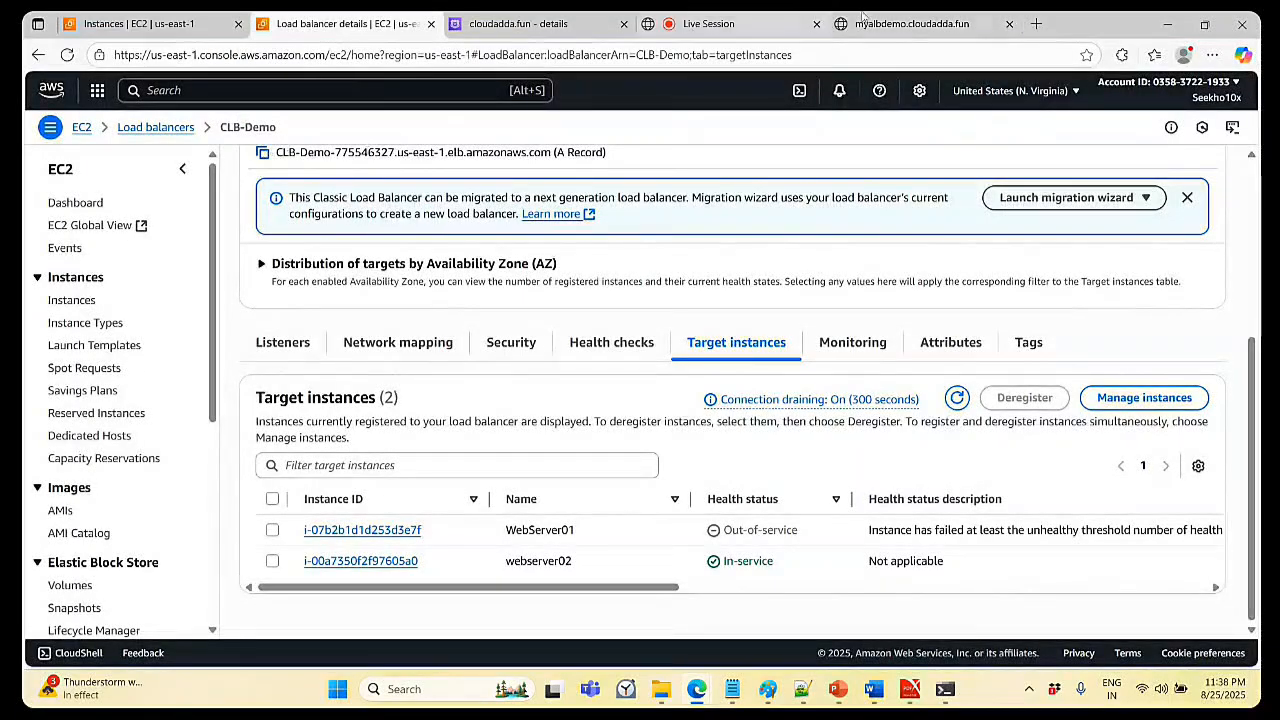
click(884, 16)
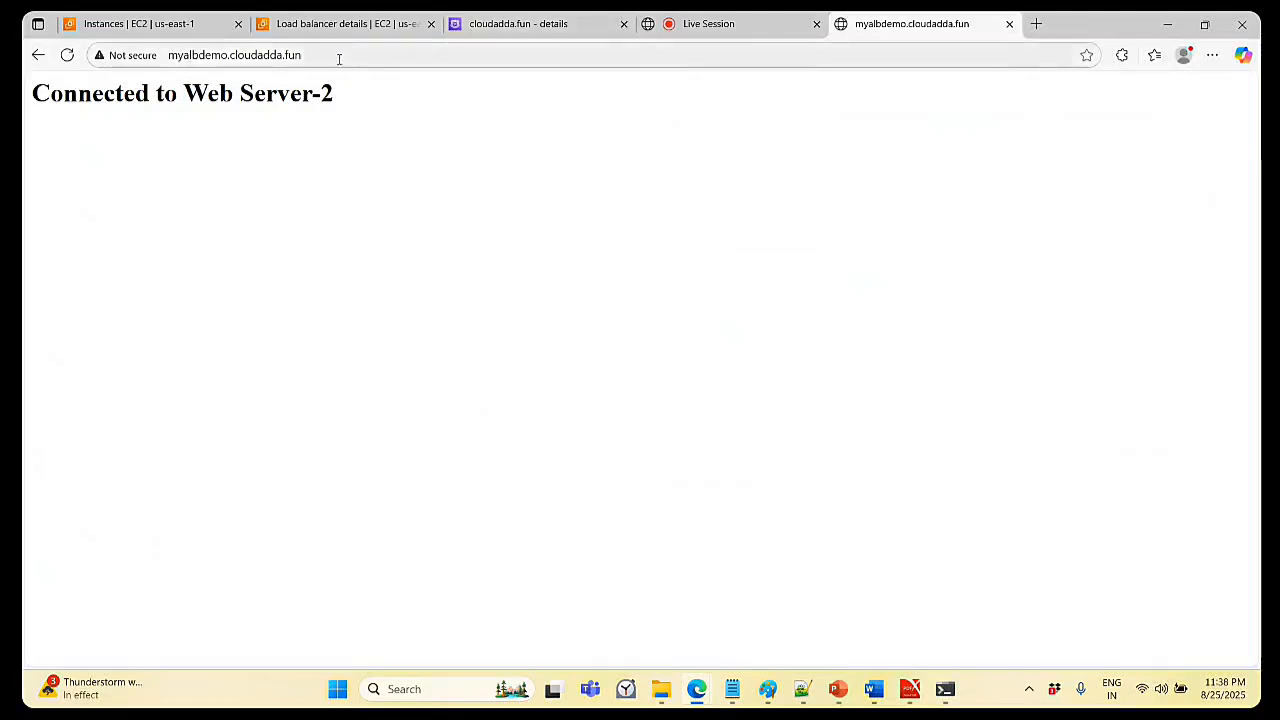
drag(337, 57, 180, 67)
key(ctrl+c)
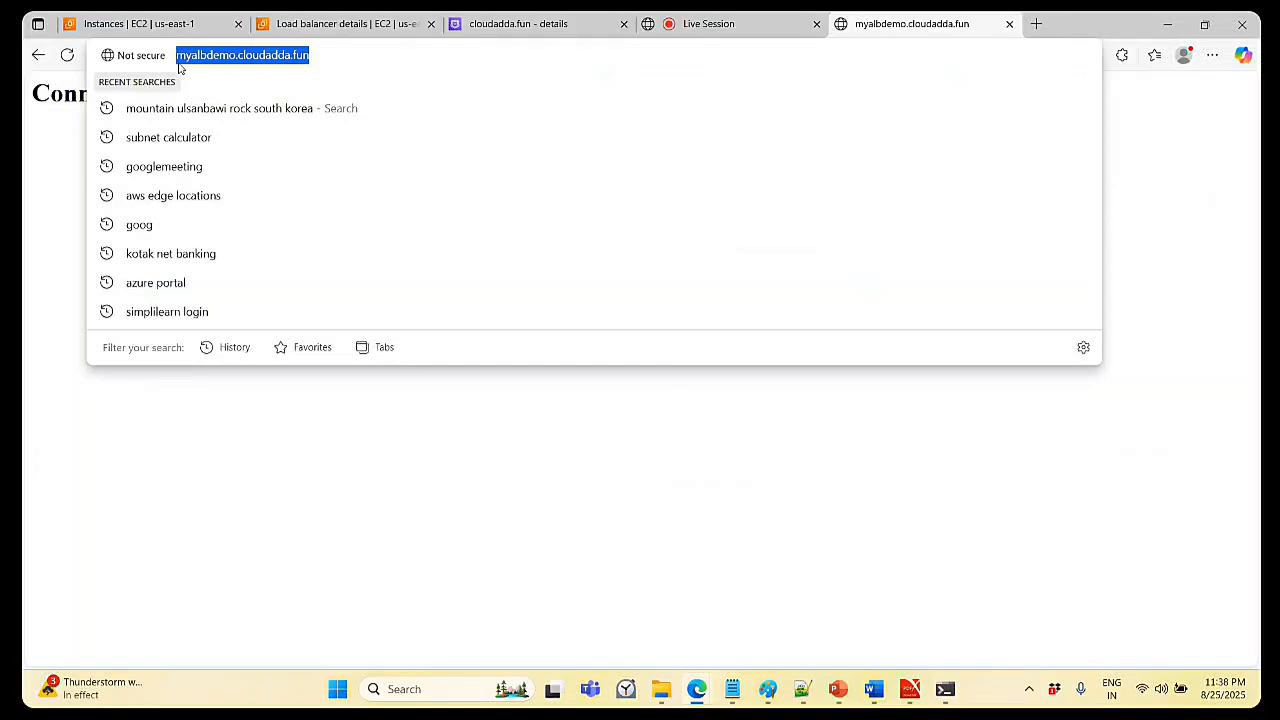
key(alt+Tab)
key(ctrl+v)
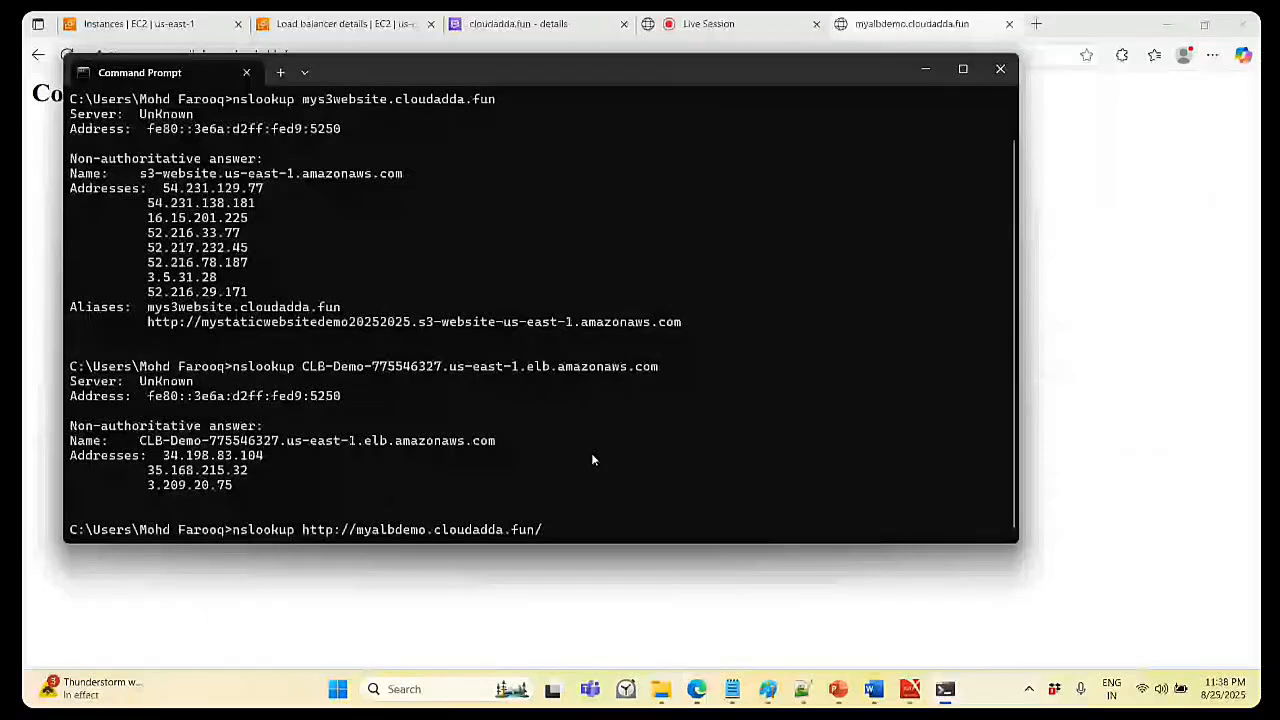
key(Return)
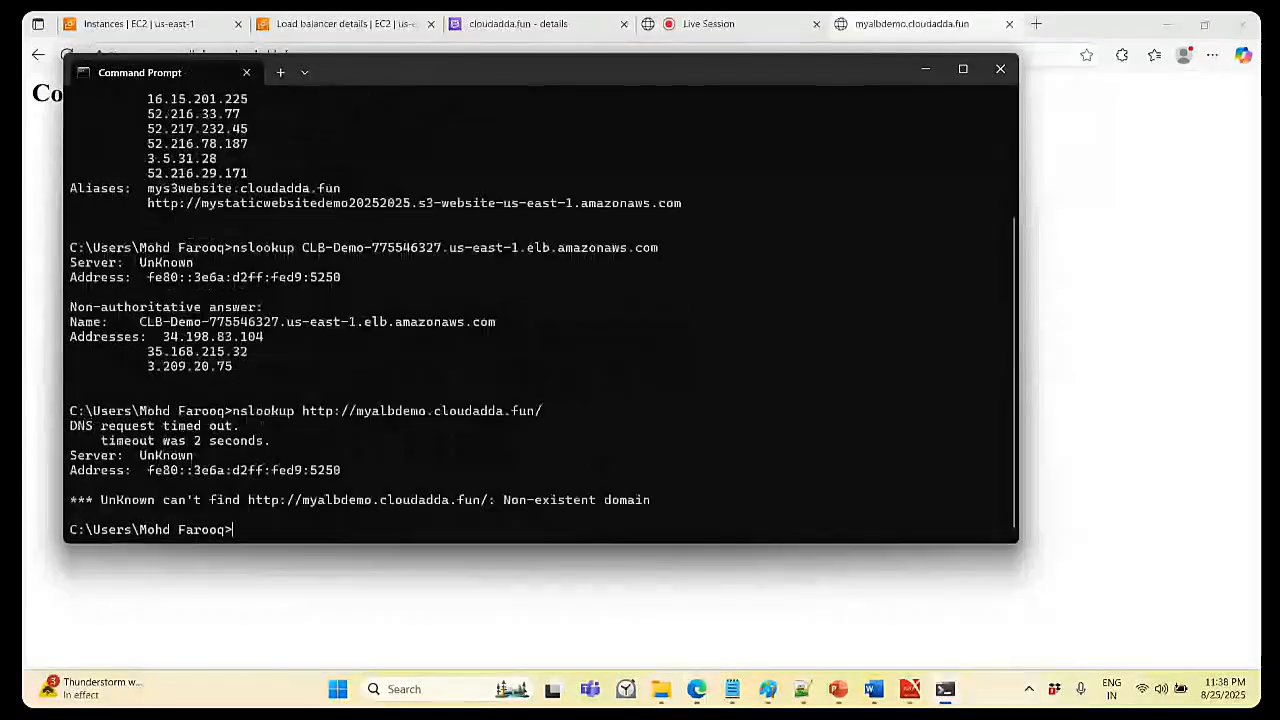
key(Up)
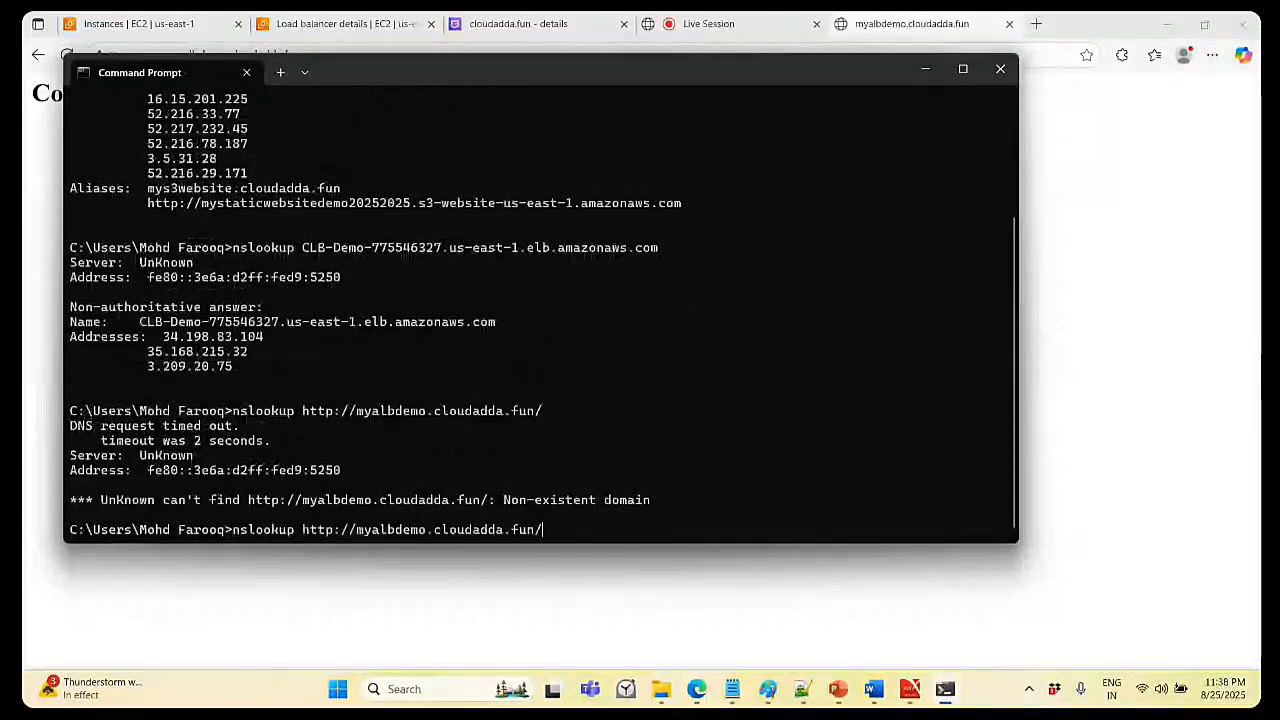
key(Left)
key(Left)
key(Left)
key(Left)
key(Left)
key(Left)
key(Left)
key(Left)
key(Left)
key(Left)
key(Left)
key(Left)
key(Left)
key(Left)
key(Left)
key(Left)
key(Left)
key(Left)
key(Left)
key(Left)
key(Left)
key(Left)
key(Left)
key(Left)
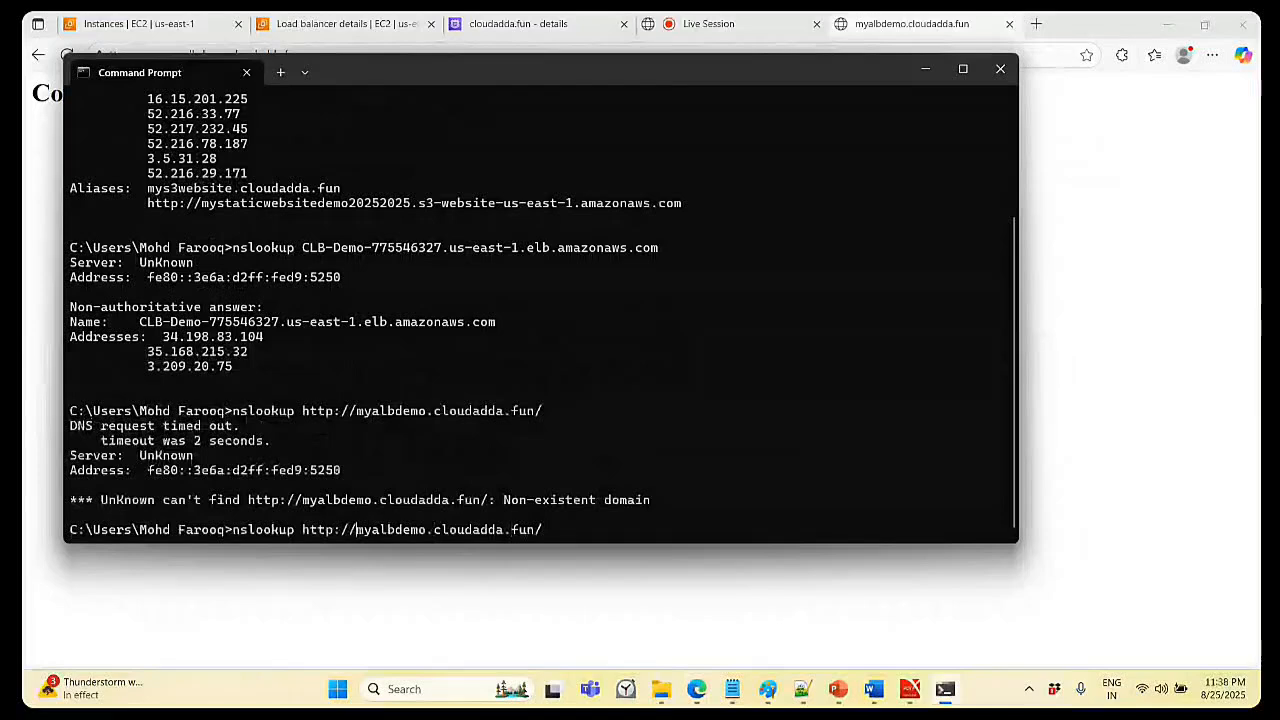
key(BackSpace)
key(BackSpace)
key(BackSpace)
key(BackSpace)
key(BackSpace)
key(BackSpace)
key(BackSpace)
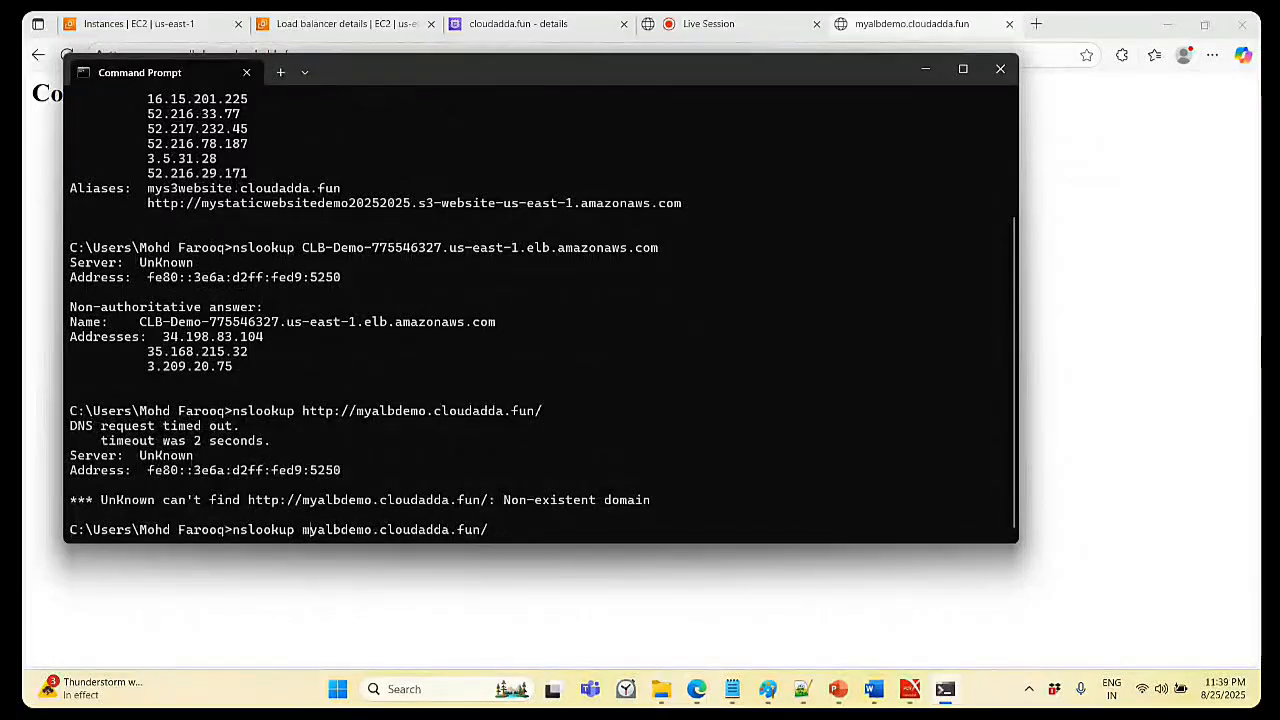
key(Right)
key(Right)
key(Right)
key(Right)
key(Right)
key(Right)
key(Right)
key(Right)
key(Right)
key(Right)
key(Right)
key(Right)
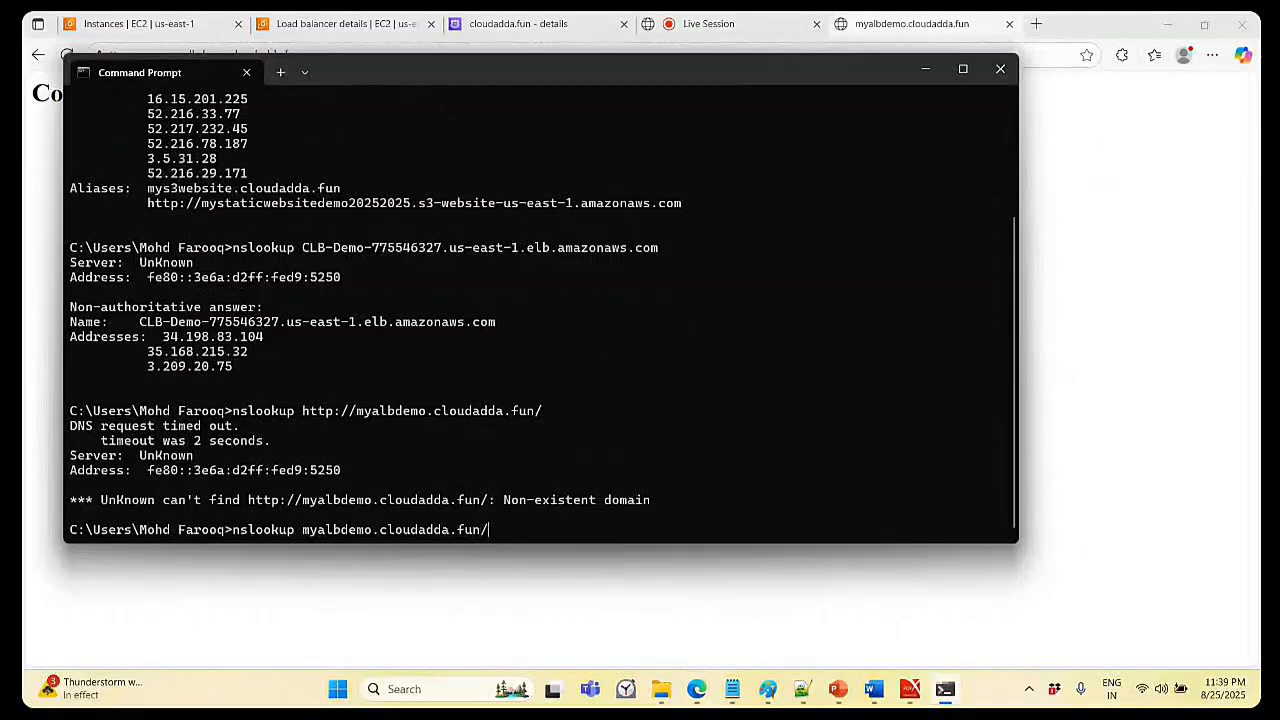
key(Return)
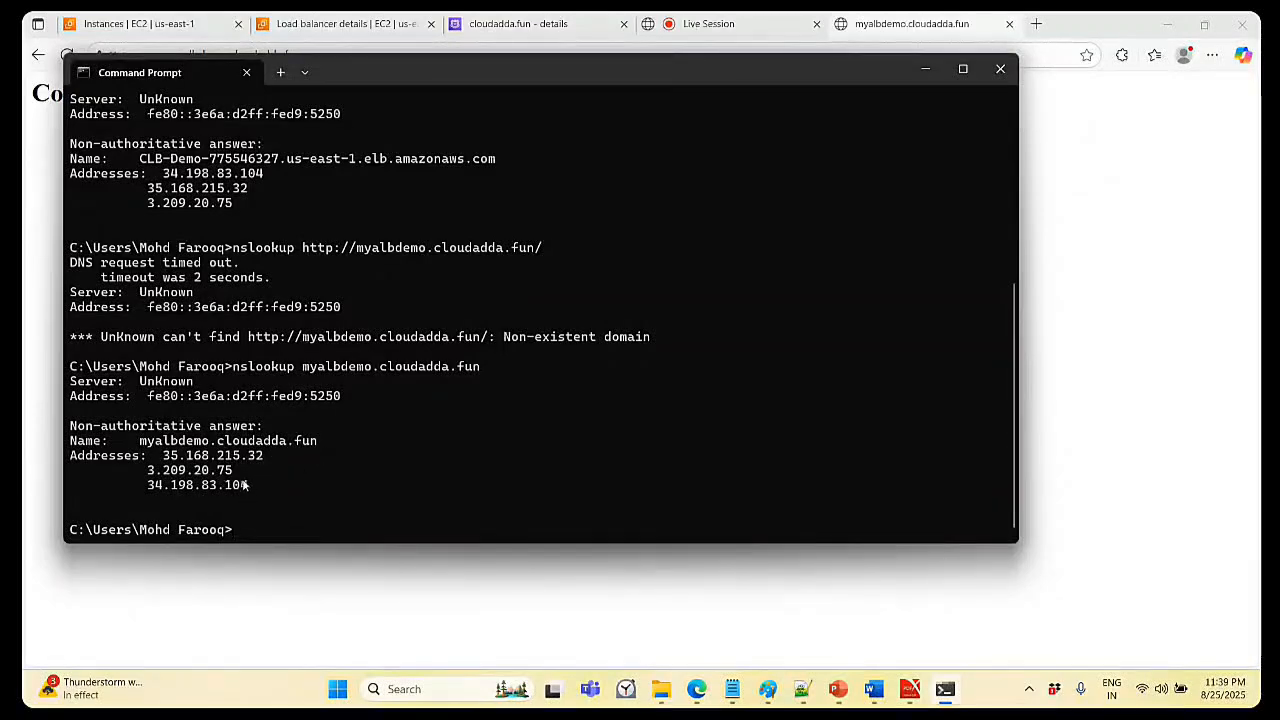
- Highlight the resolved name in the lookup output and copy myalbdemo.cloudadda.fun from the nslookup command
drag(140, 441, 315, 450)
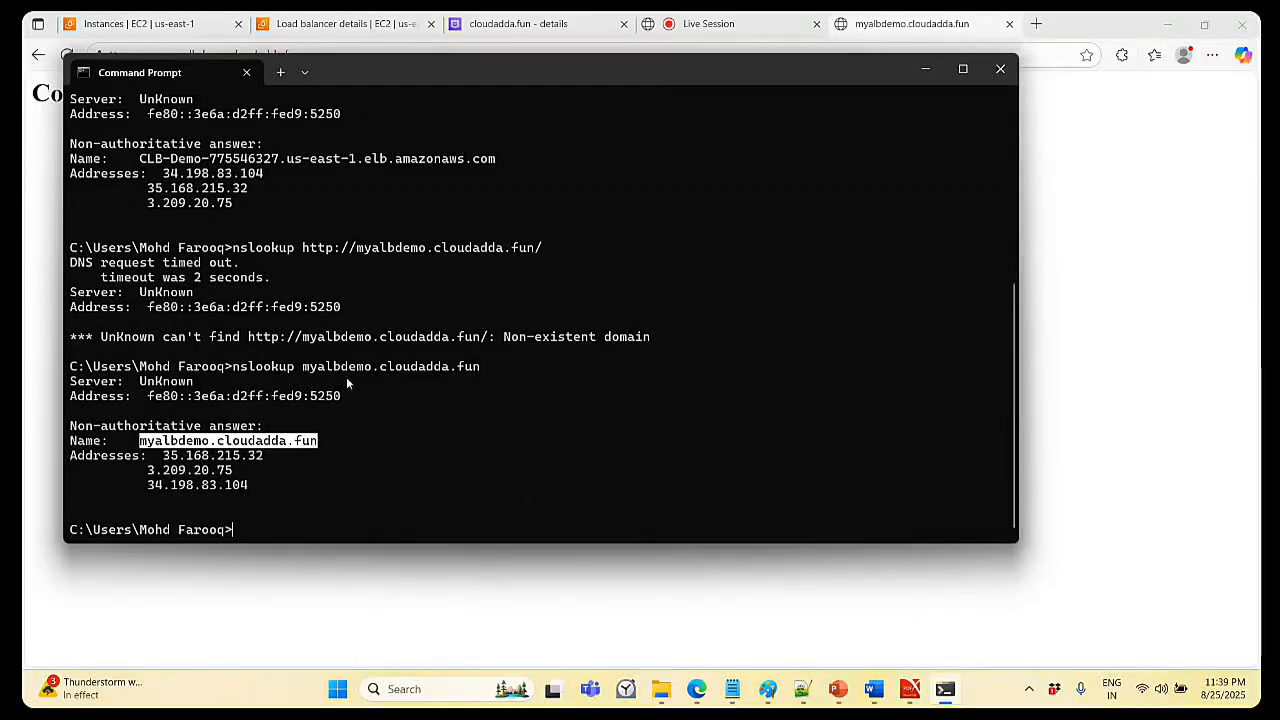
drag(305, 370, 484, 372)
key(ctrl+c)
right_click(484, 371)
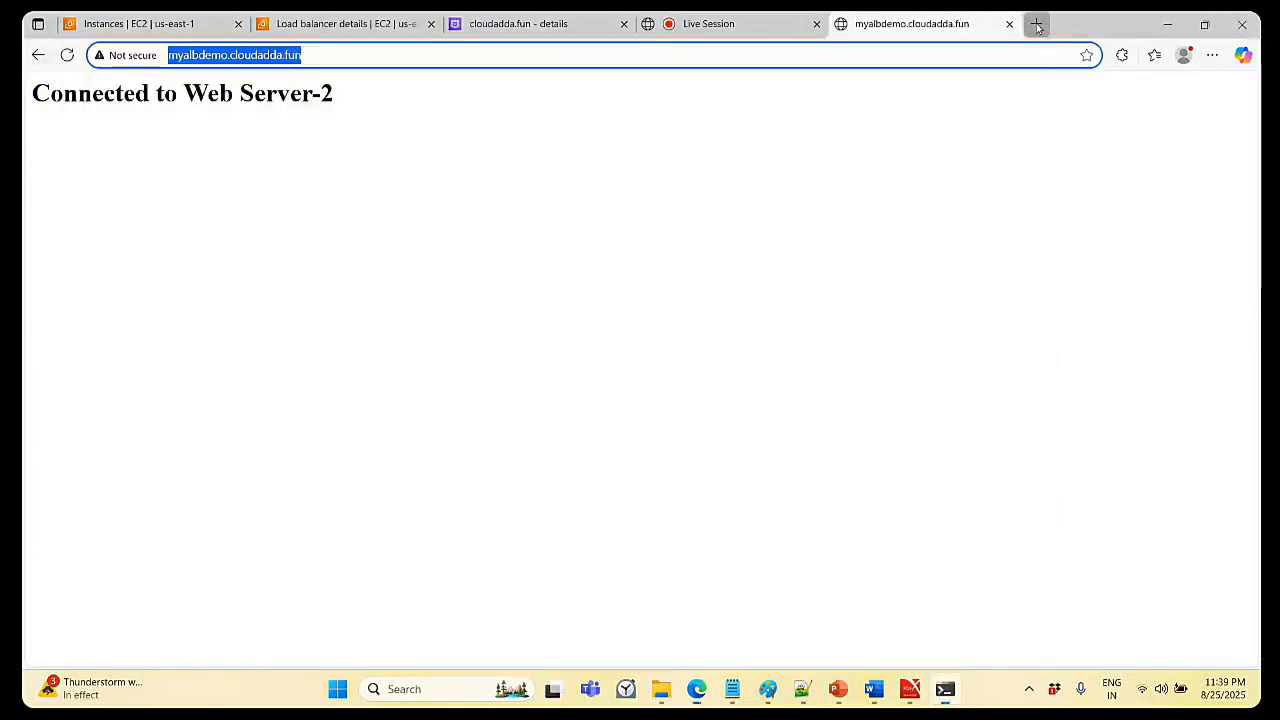
- Switch to the browser and open the MxToolbox SuperTool DNS lookup page in a new tab
click(1030, 26)
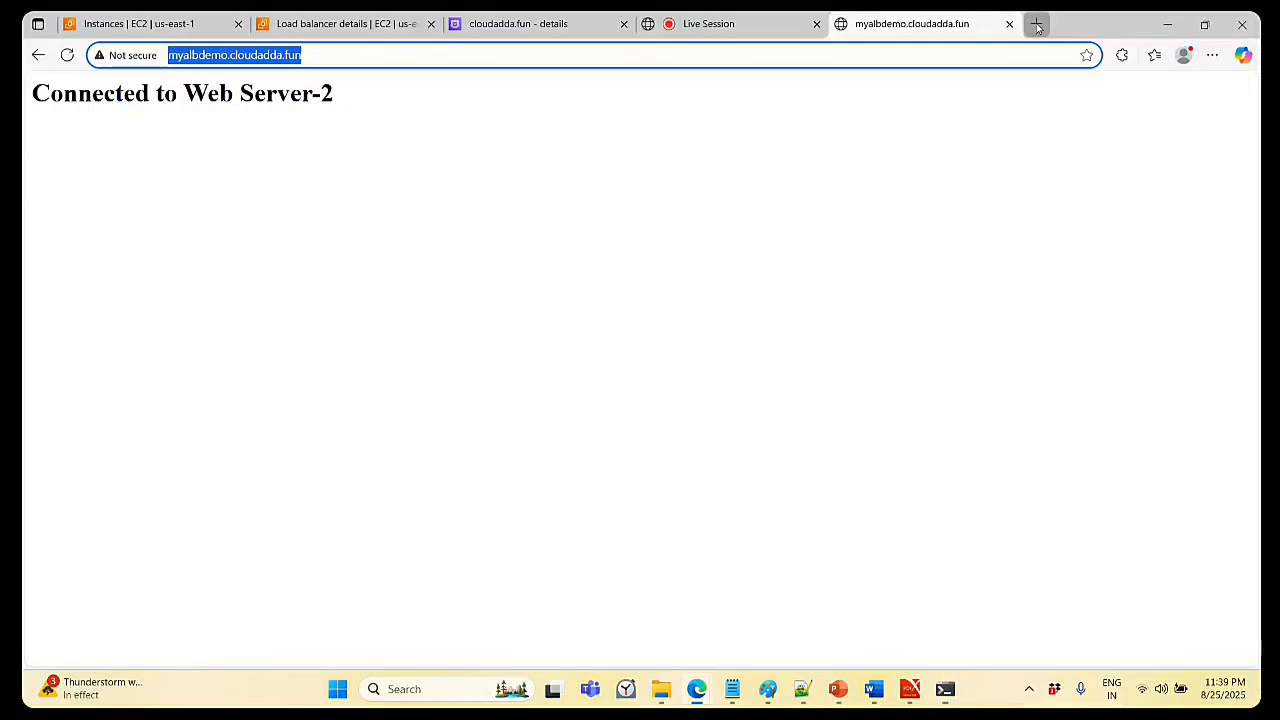
click(1037, 27)
text(m)
key(Return)
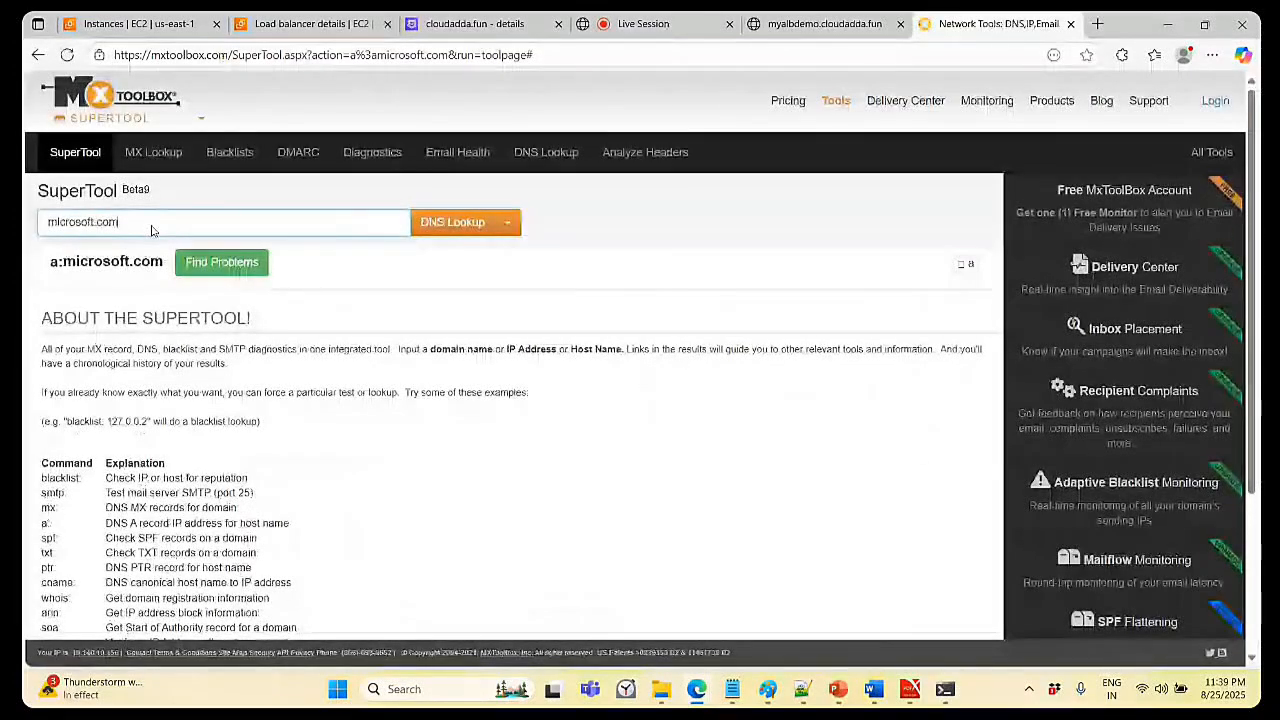
- Run a DNS lookup for myalbdemo.cloudadda.fun in the SuperTool, then repeat it from the first A record's domain name
key(ctrl+a)
key(ctrl+v)
key(Return)
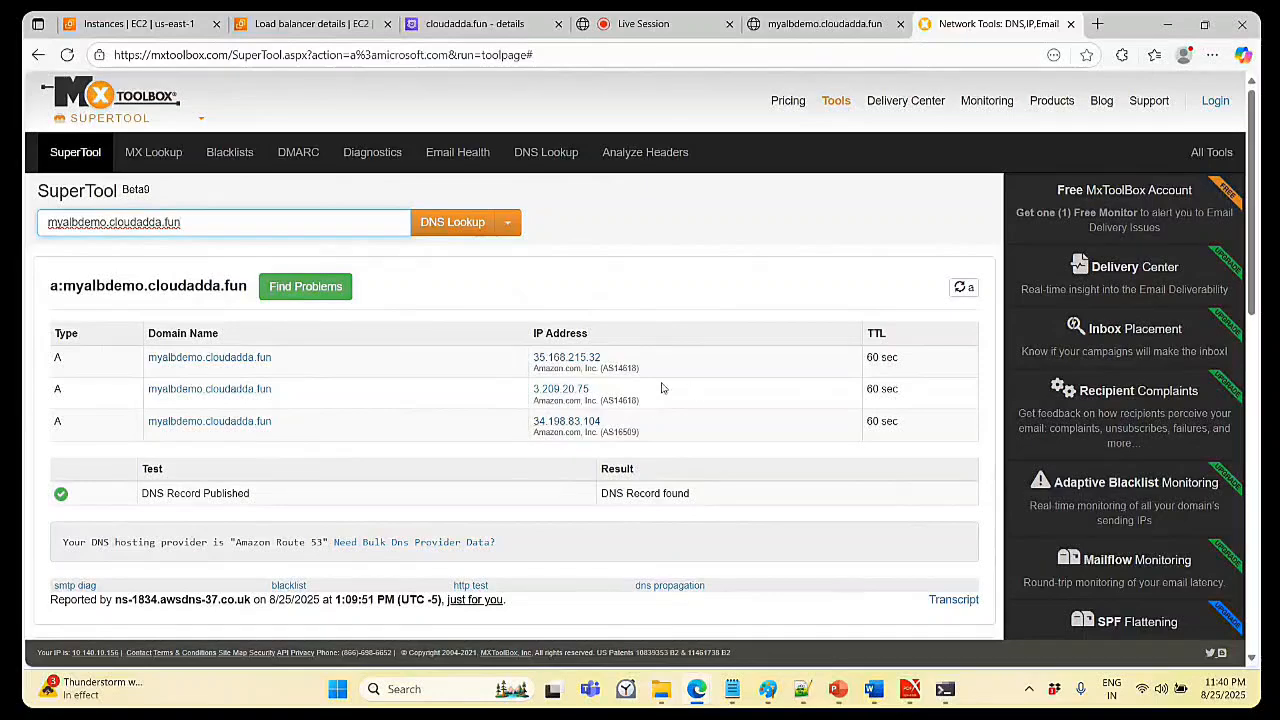
click(242, 361)
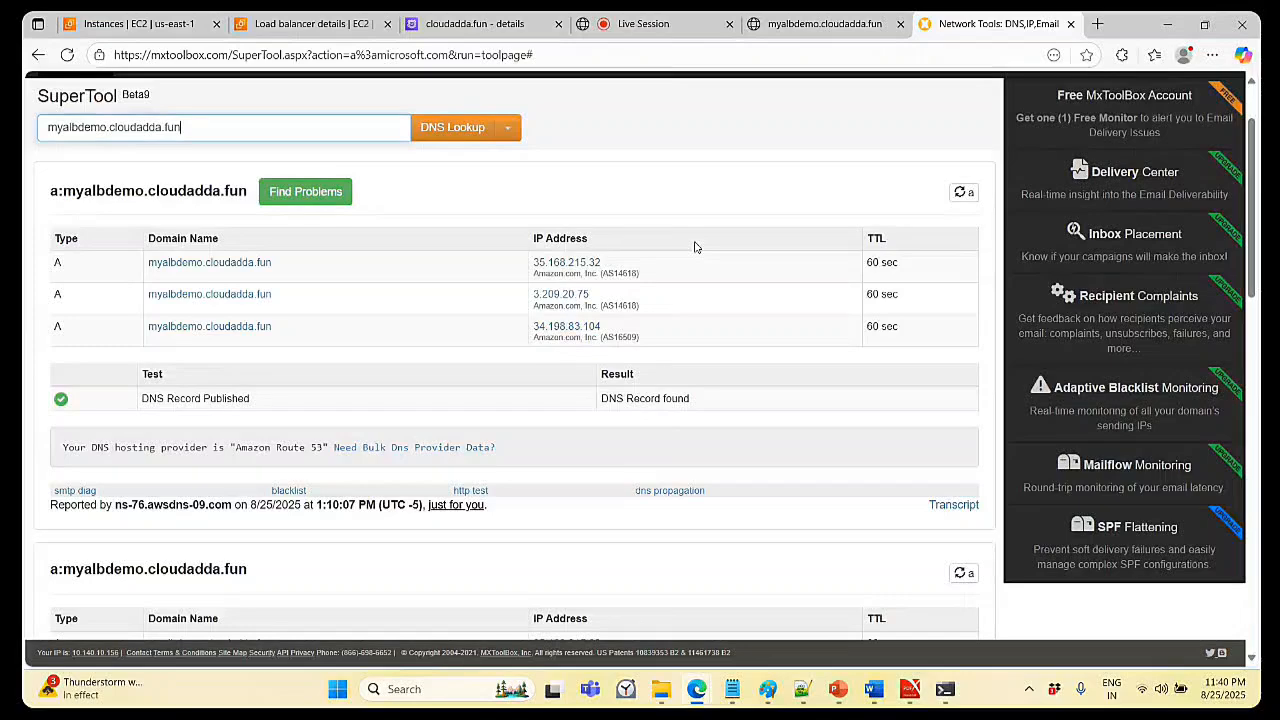
- Close the MxToolbox page, review the nslookup output in Command Prompt, and minimize that window
key(ctrl+w)
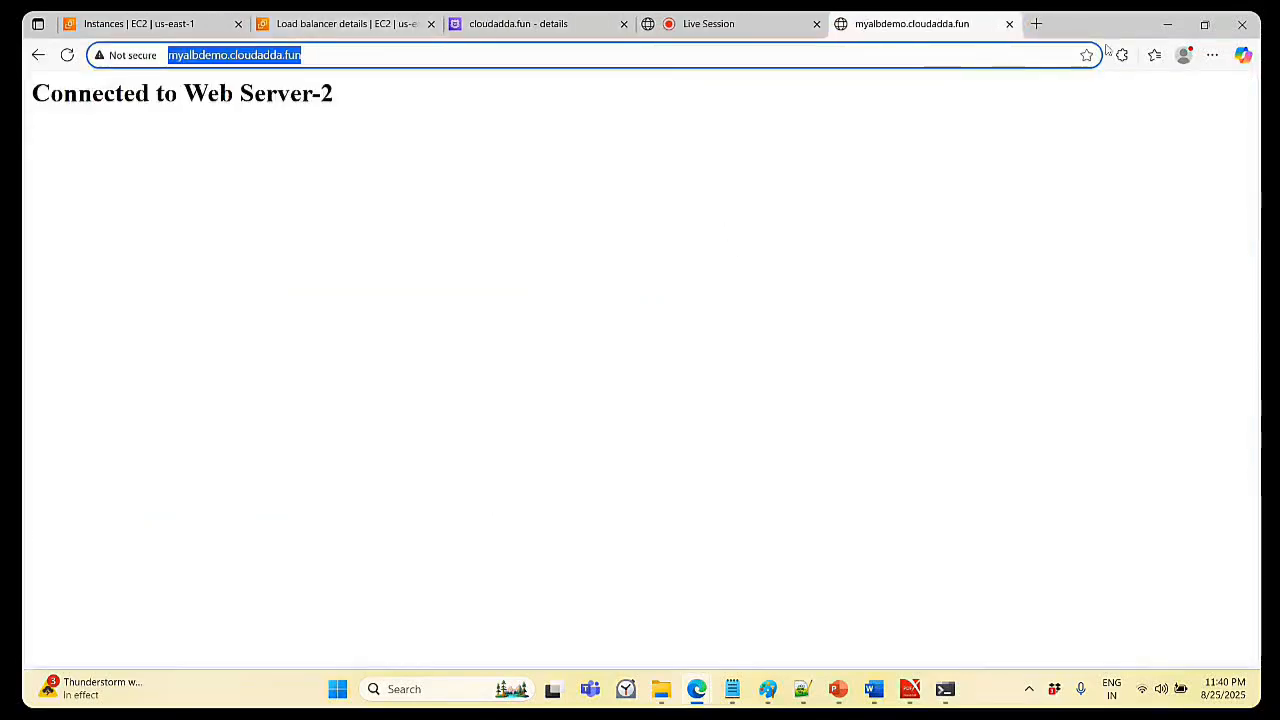
click(945, 689)
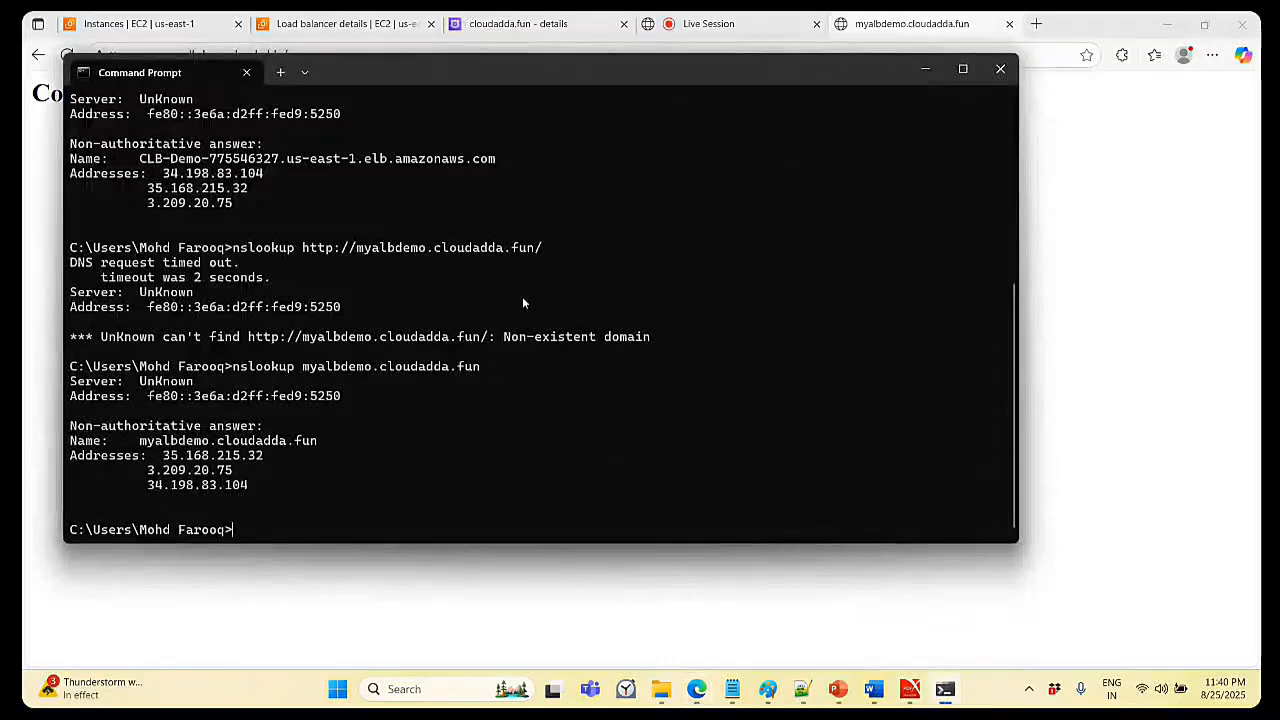
click(925, 68)
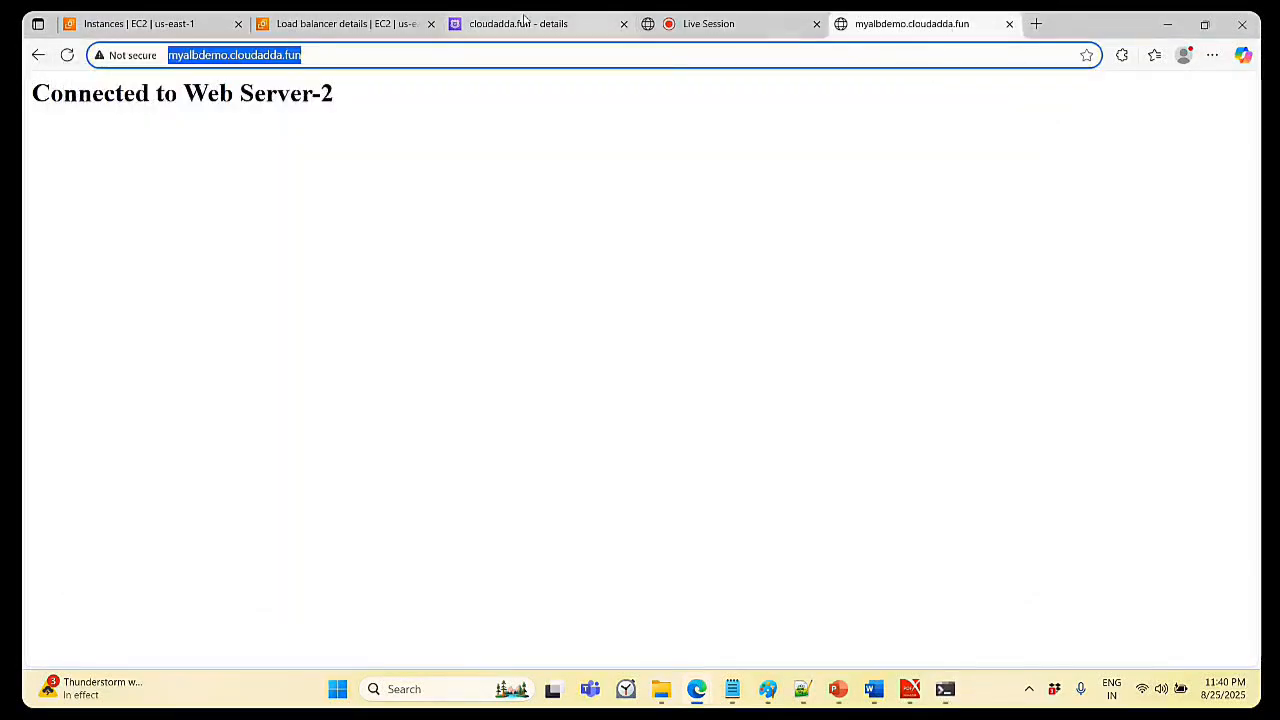
- Switch to the live session page and check its participant list and chat messages for student responses
click(741, 17)
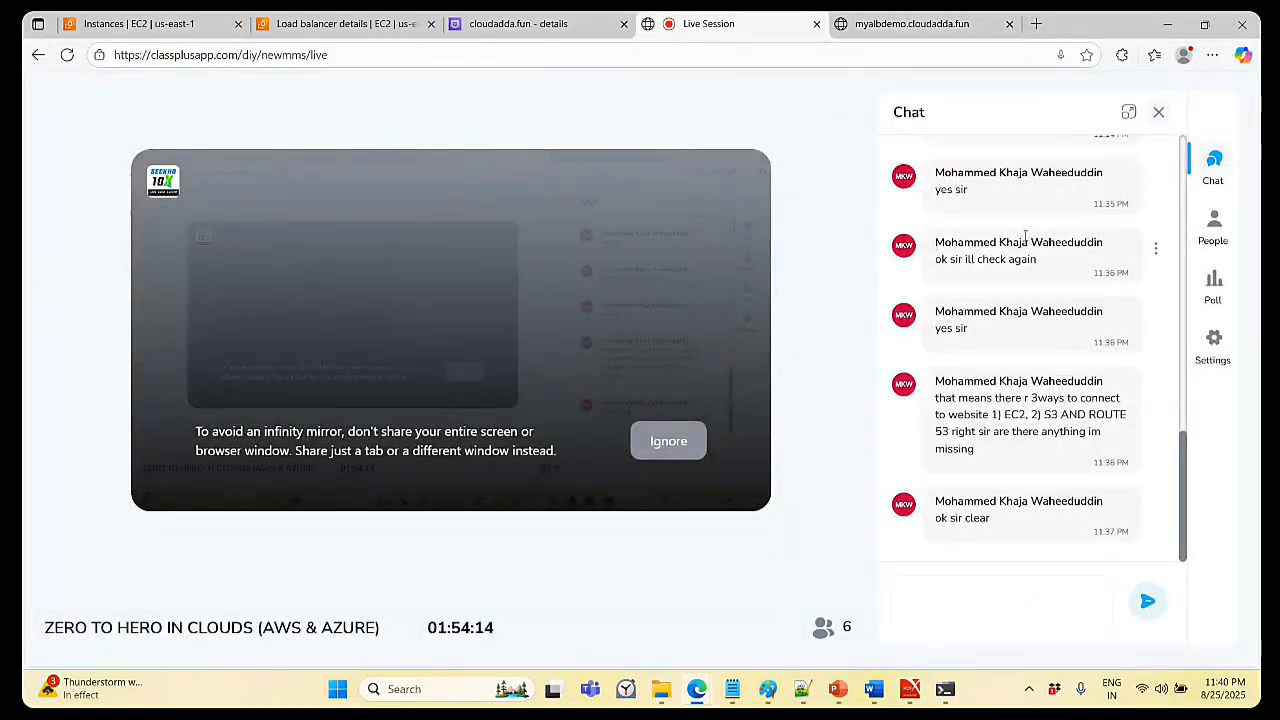
click(1219, 250)
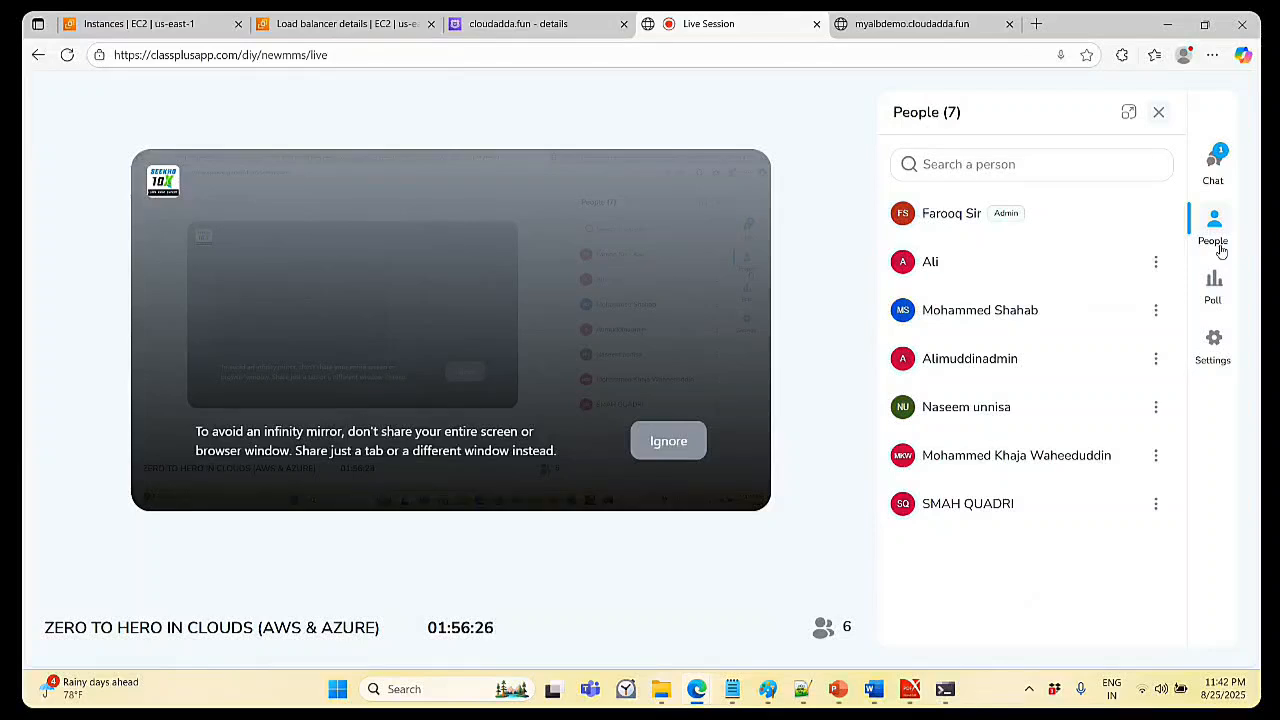
click(1215, 155)
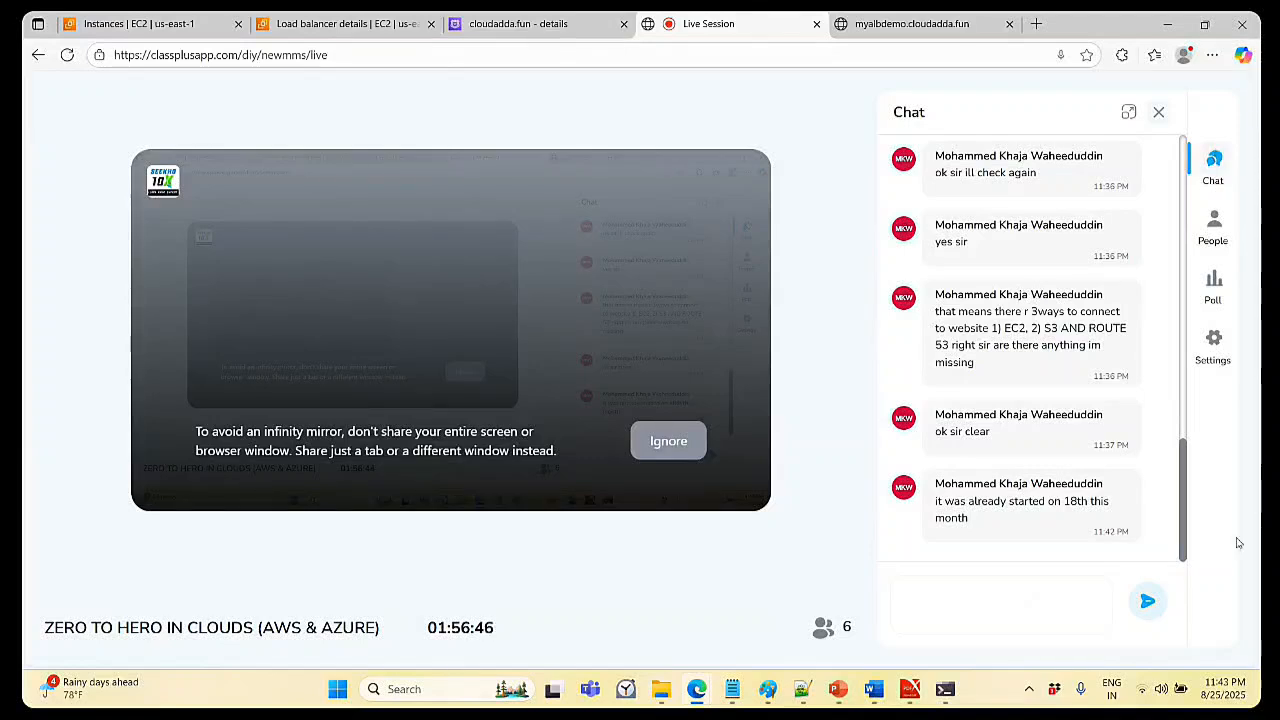
mouse_move(1117, 369)
drag(1185, 472, 1191, 450)
scroll(1191, 450, down, 1)
drag(1188, 449, 1181, 163)
scroll(1182, 180, down, 10)
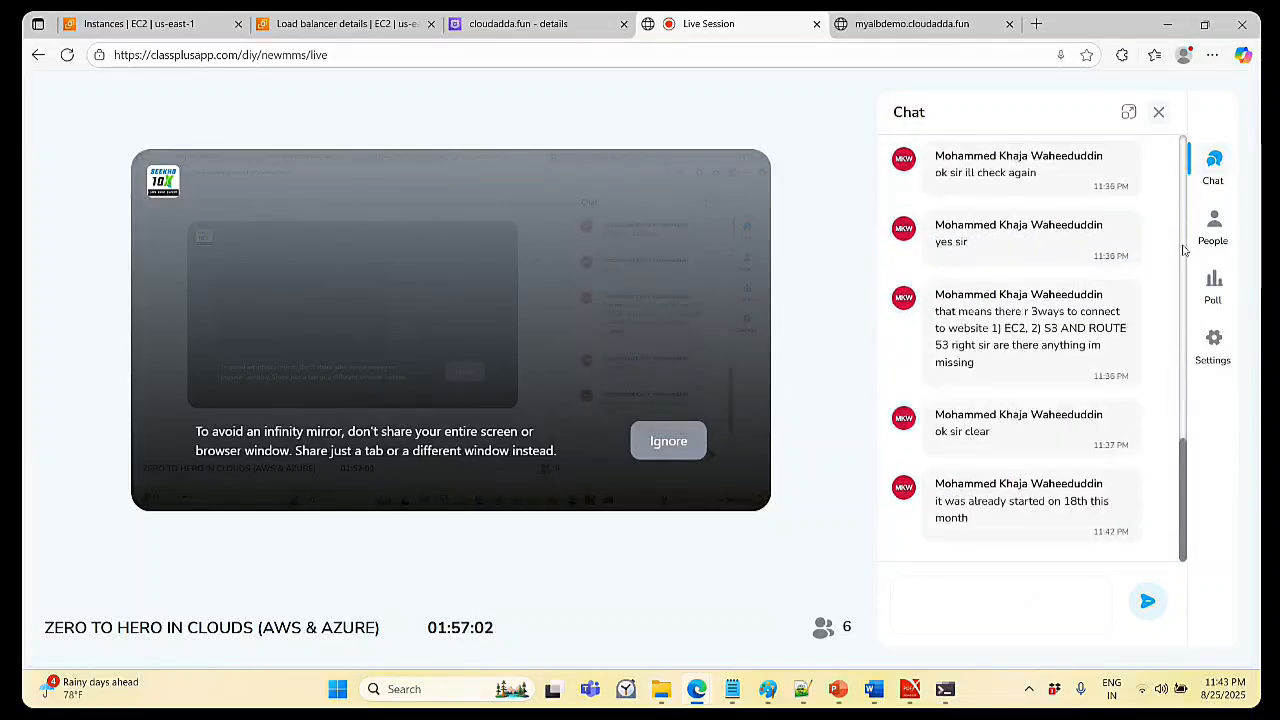
click(1213, 212)
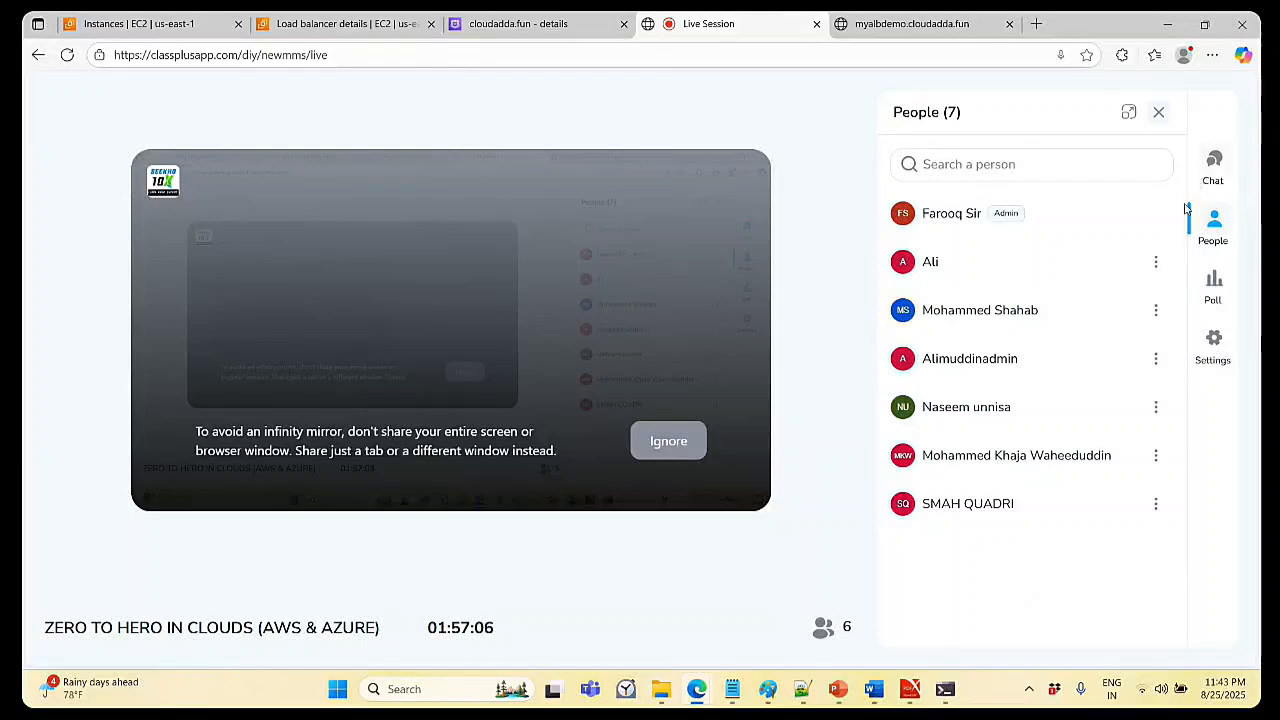
click(1222, 162)
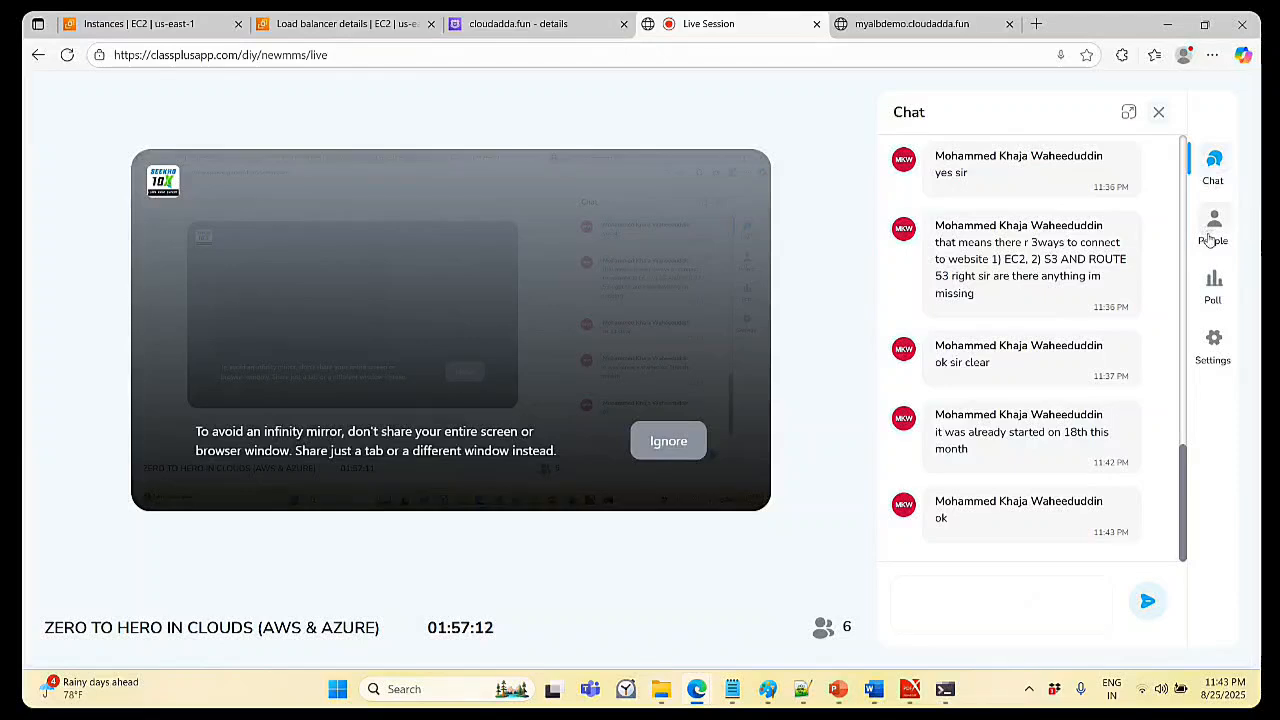
click(1210, 238)
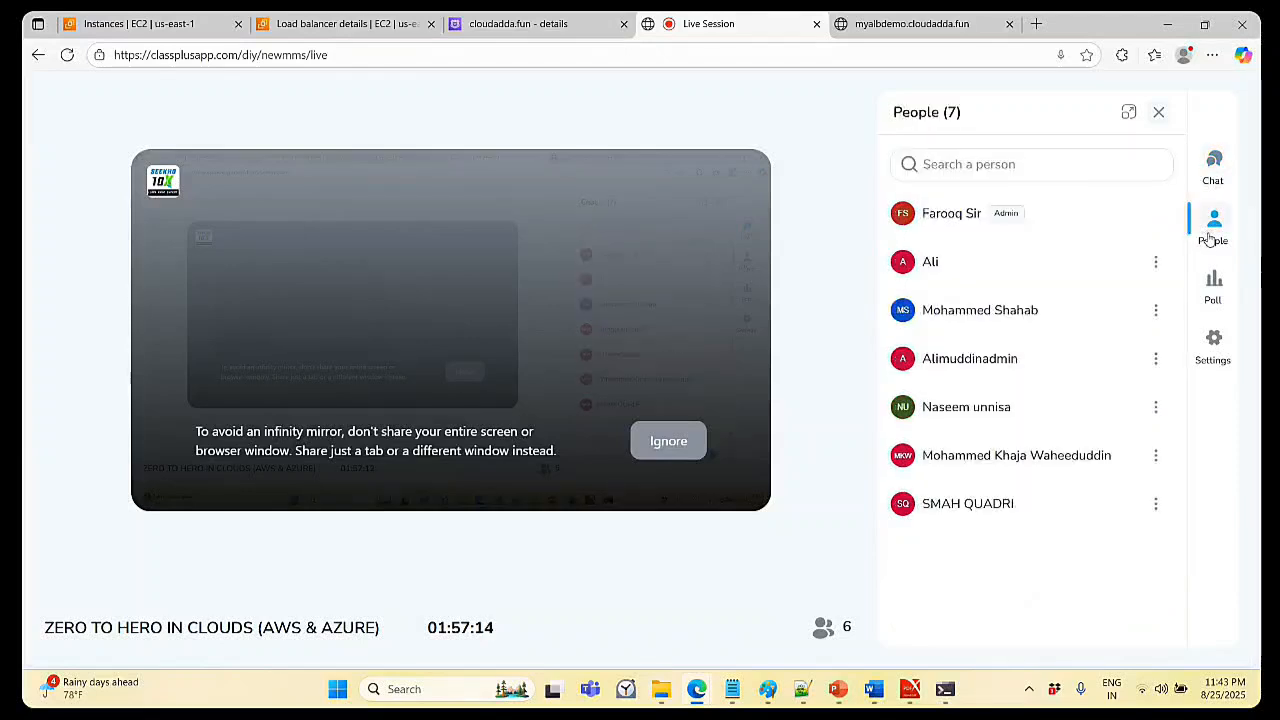
click(1218, 172)
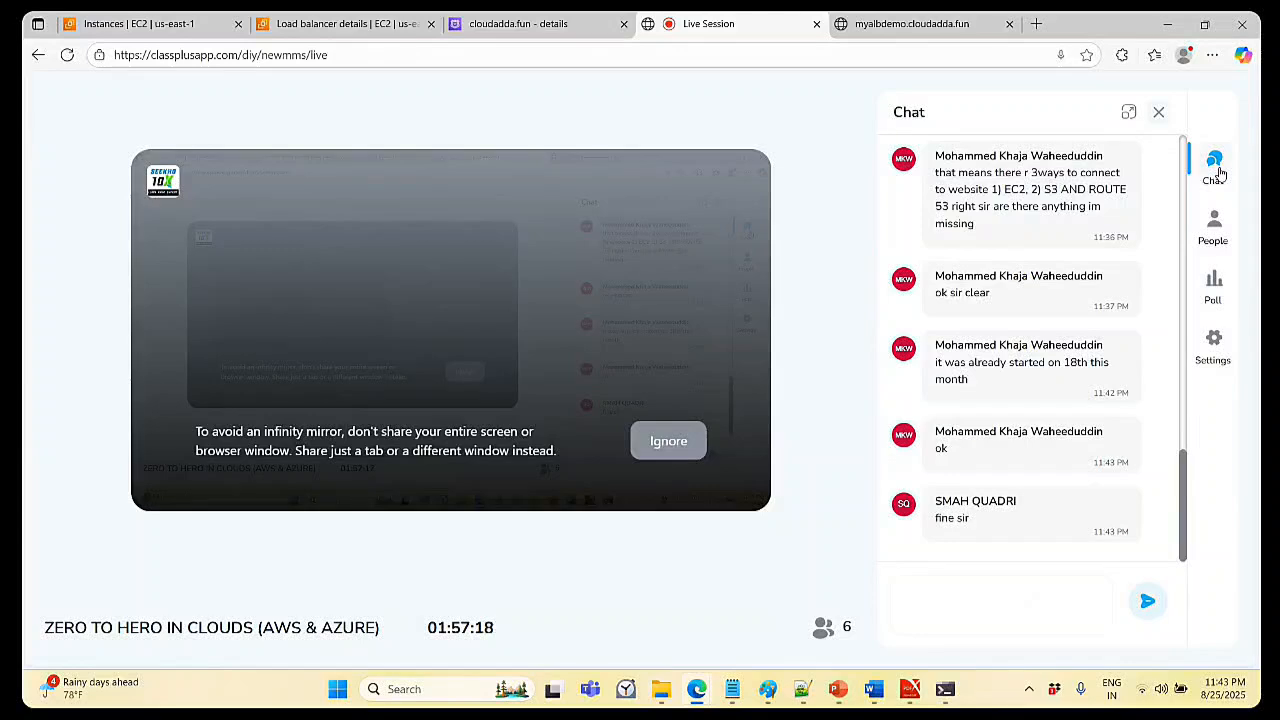